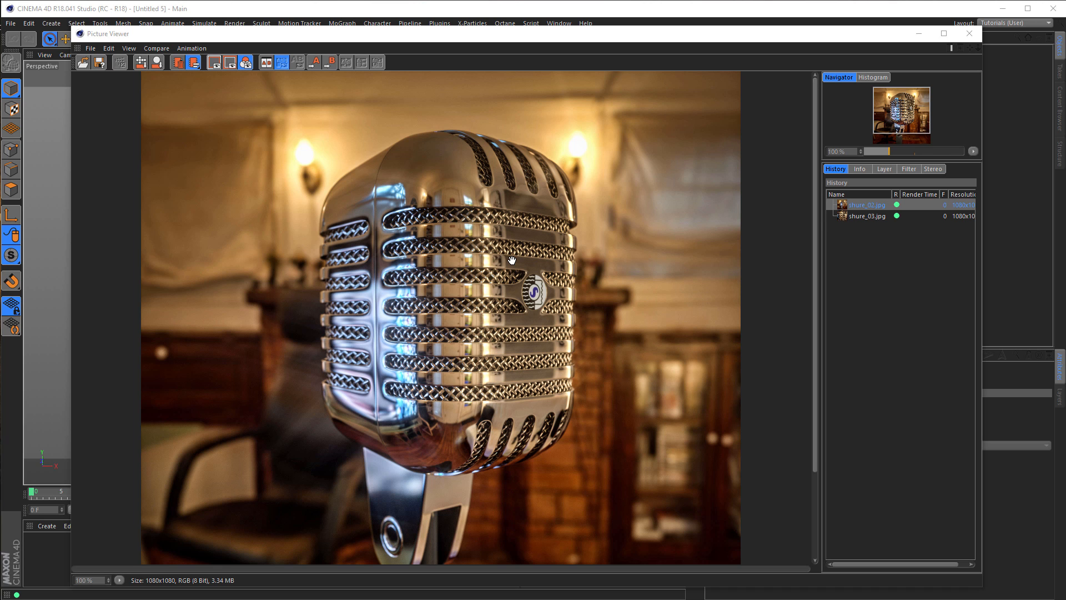
- Compare the reference images shure_02.jpg and shure_03.jpg, and close the Picture Viewer
{"action": "left_click", "coordinate": [862, 215]}
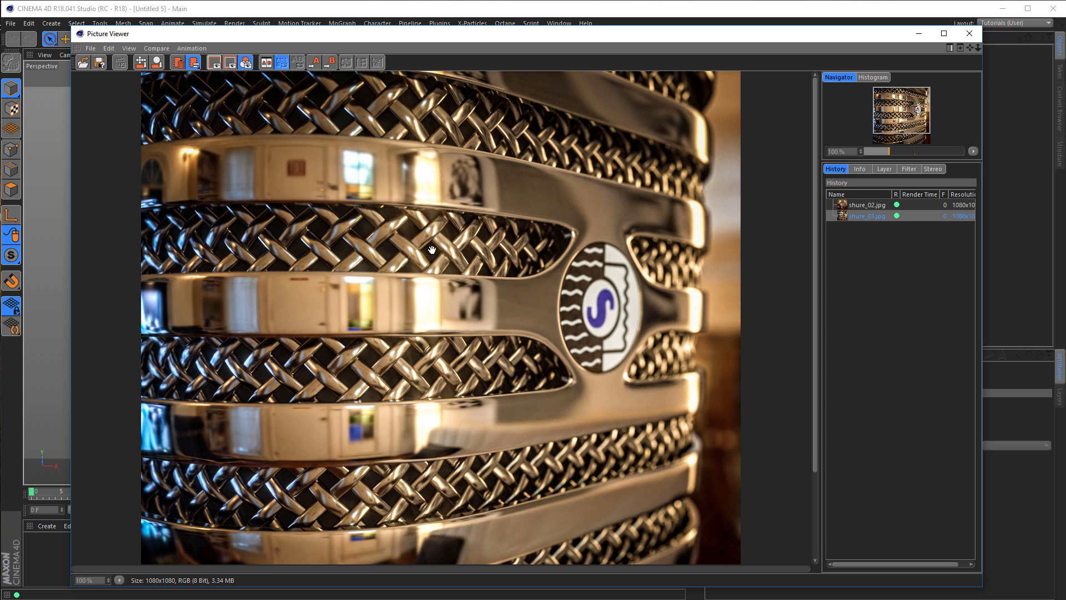
{"action": "left_click", "coordinate": [864, 205]}
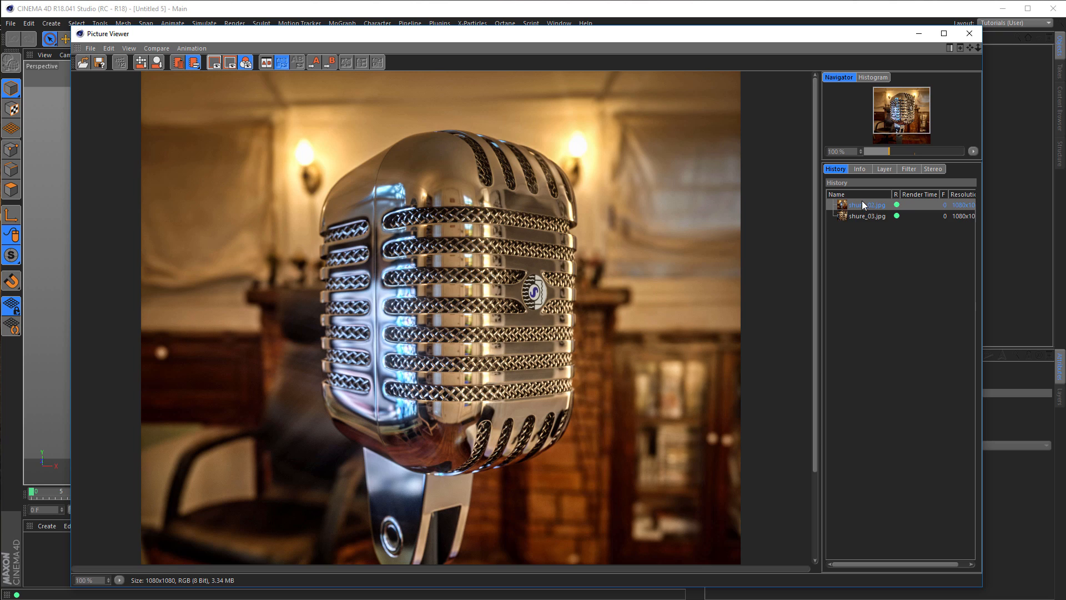
{"action": "left_click", "coordinate": [864, 216]}
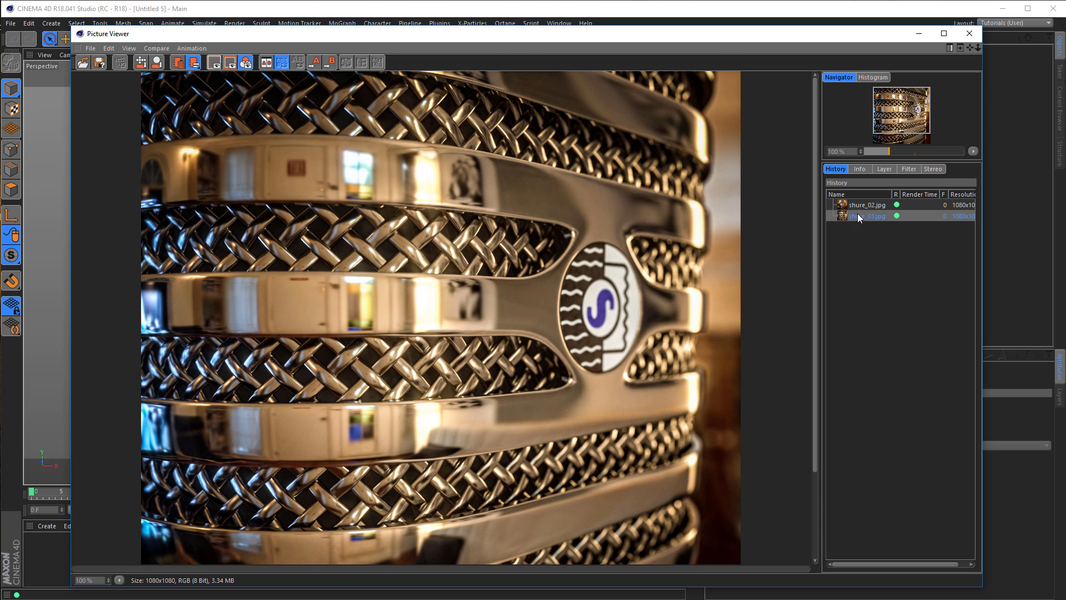
{"action": "left_click", "coordinate": [862, 205]}
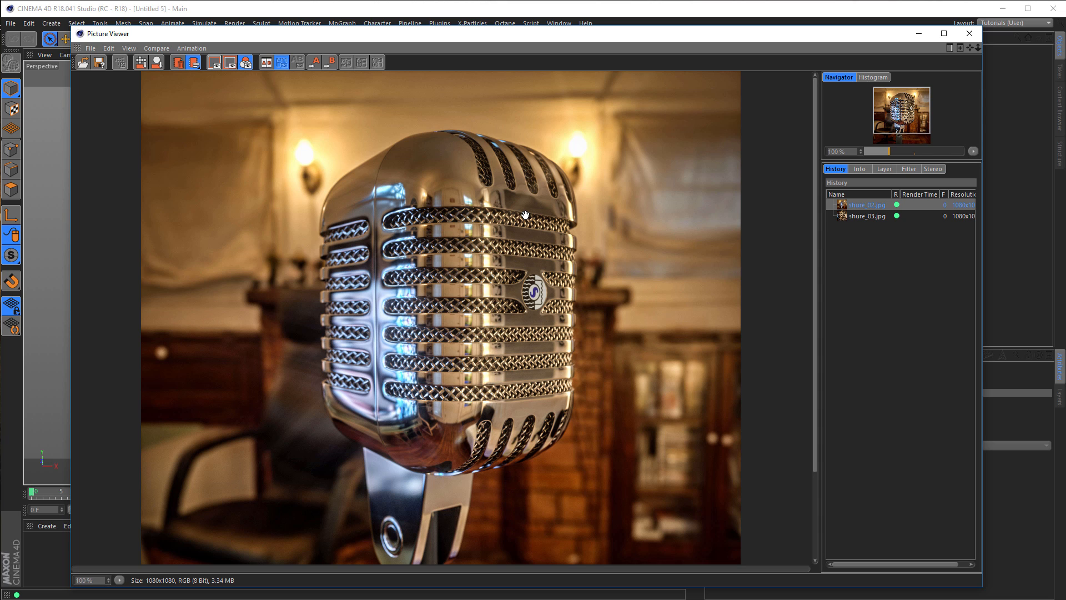
{"action": "left_click", "coordinate": [969, 34]}
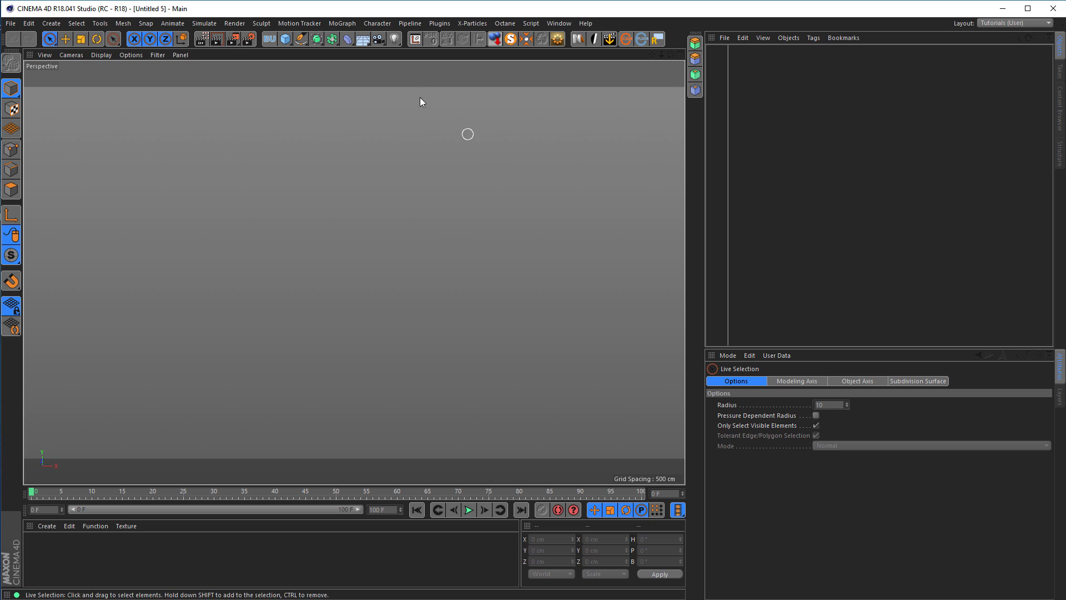
- Add a cube primitive to the empty scene
{"action": "left_click", "coordinate": [285, 39]}
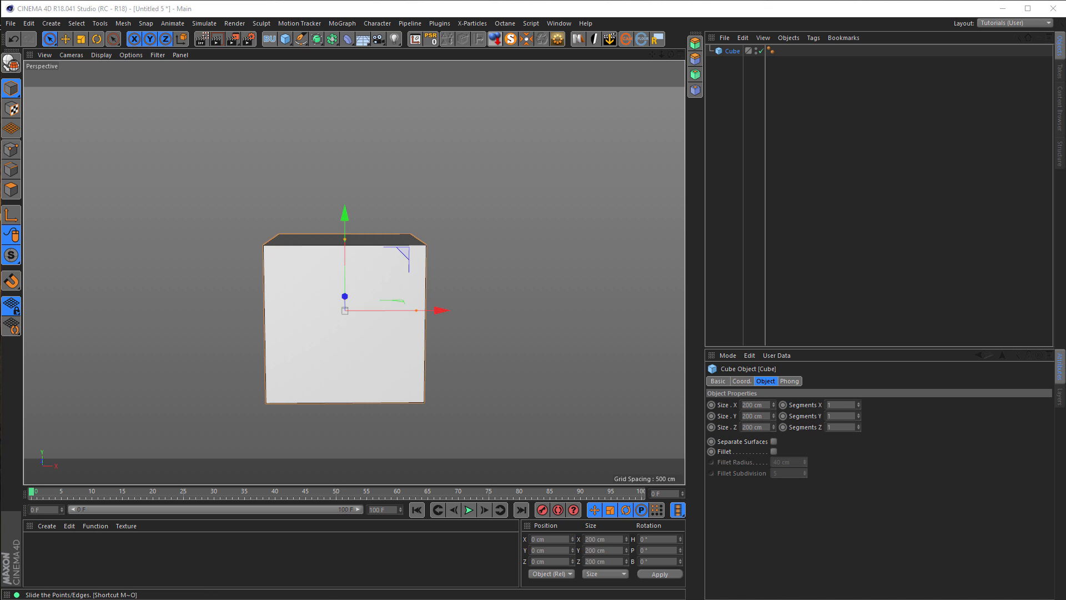
{"action": "left_click_drag", "start_coordinate": [392, 275], "coordinate": [409, 283], "text": "alt"}
{"action": "middle_click_drag", "start_coordinate": [409, 284], "coordinate": [412, 236], "text": "alt"}
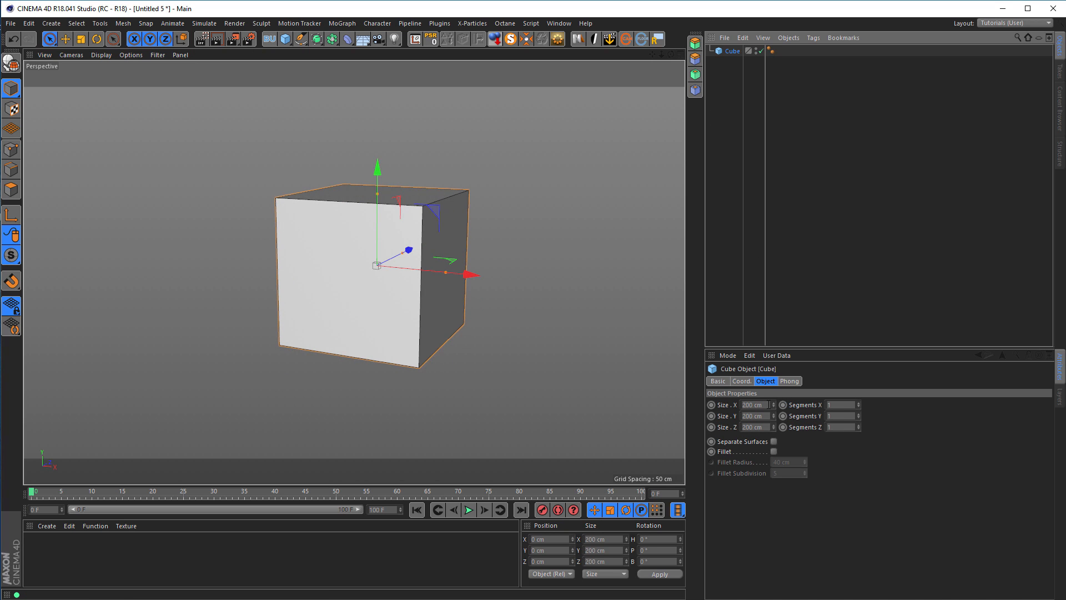
- Set the cube's size to 56 cm in X, 100 cm in Y and 78 cm in Z
{"action": "left_click", "coordinate": [753, 404]}
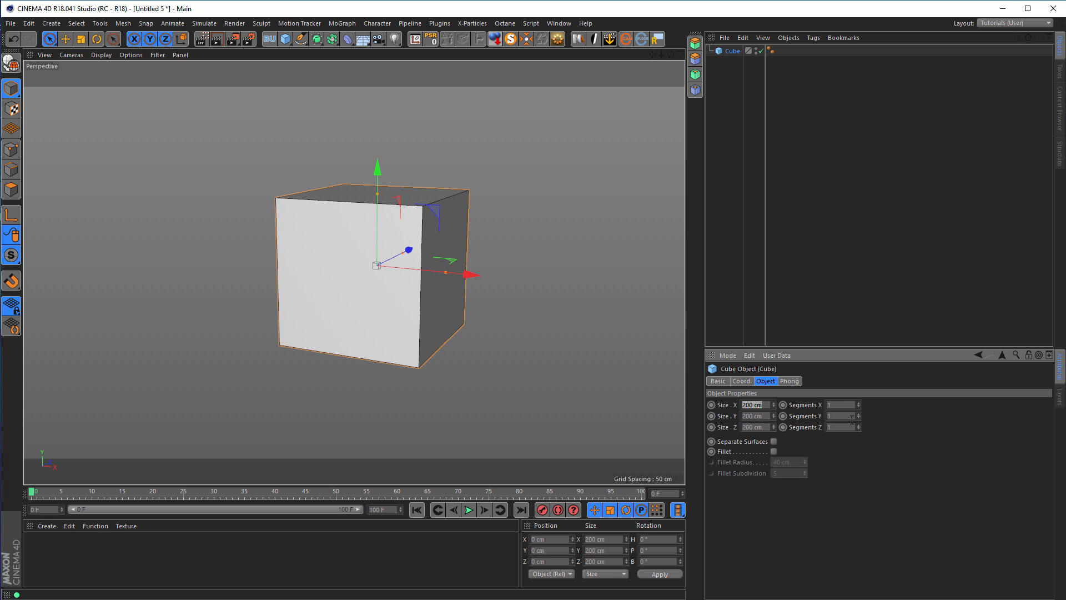
{"action": "type", "text": "45"}
{"action": "type", "text": "56"}
{"action": "key", "text": "Tab"}
{"action": "type", "text": "10"}
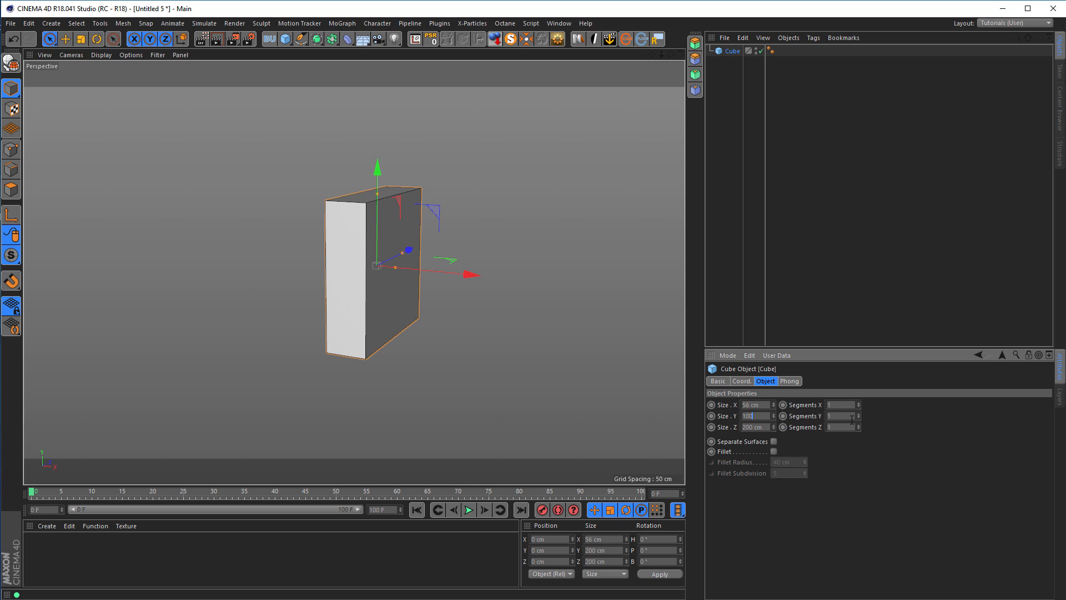
{"action": "type", "text": "0"}
{"action": "key", "text": "Tab"}
{"action": "type", "text": "78"}
{"action": "key", "text": "Return"}
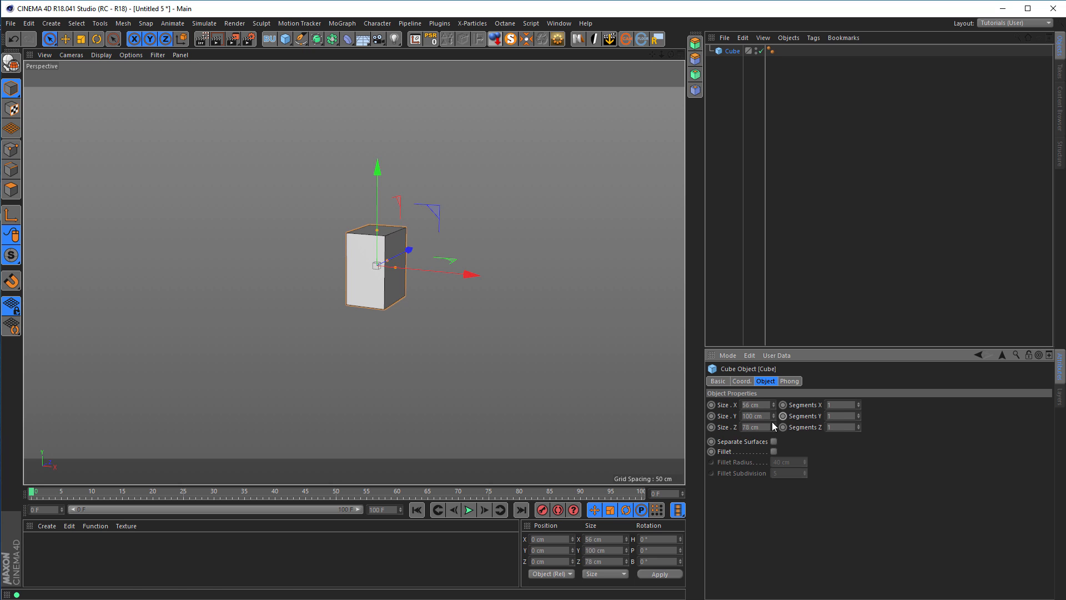
- Set the cube's Z segments to 2
{"action": "right_click_drag", "start_coordinate": [371, 256], "coordinate": [479, 256], "text": "alt"}
{"action": "left_click_drag", "start_coordinate": [438, 260], "coordinate": [484, 265], "text": "alt"}
{"action": "middle_click_drag", "start_coordinate": [471, 268], "coordinate": [430, 246], "text": "alt"}
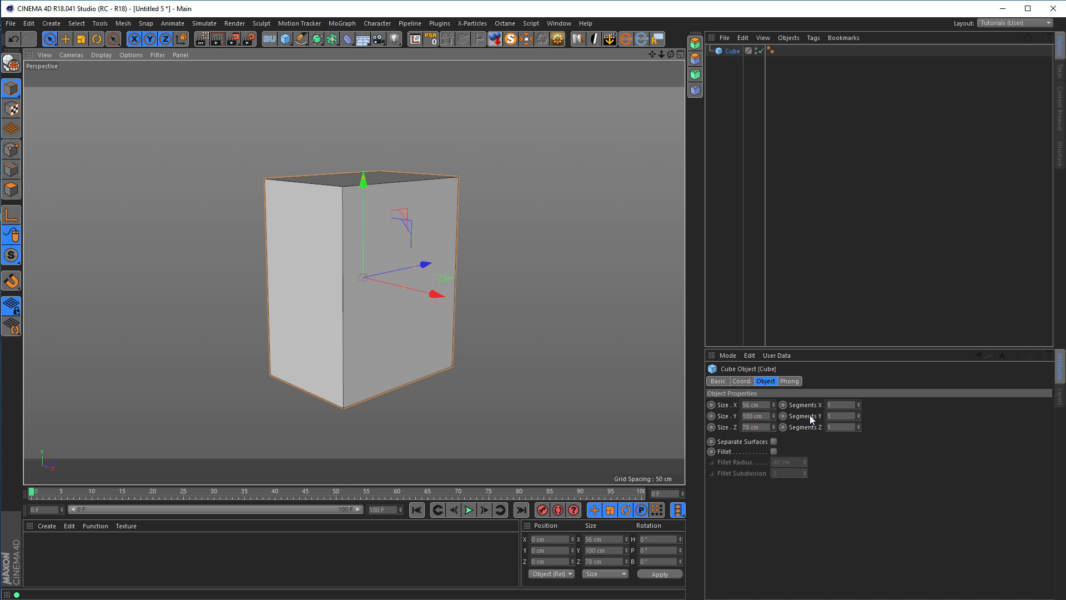
{"action": "left_click", "coordinate": [859, 425]}
- Convert the parametric cube into an editable polygon object
{"action": "left_click_drag", "start_coordinate": [445, 273], "coordinate": [377, 266], "text": "alt"}
{"action": "left_click_drag", "start_coordinate": [388, 221], "coordinate": [383, 215], "text": "alt"}
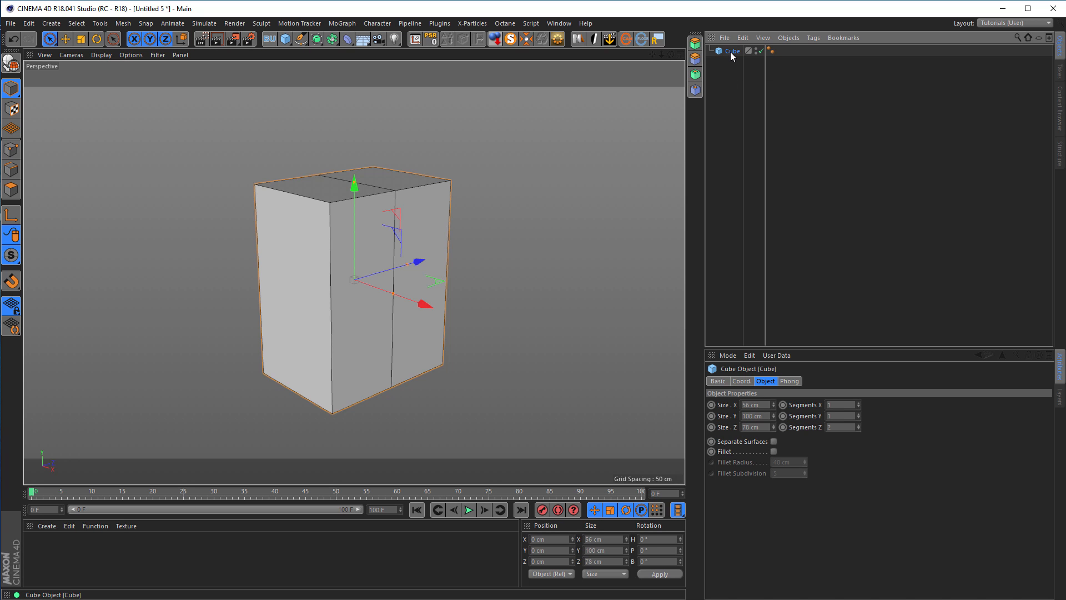
{"action": "left_click", "coordinate": [556, 40]}
{"action": "left_click", "coordinate": [598, 345]}
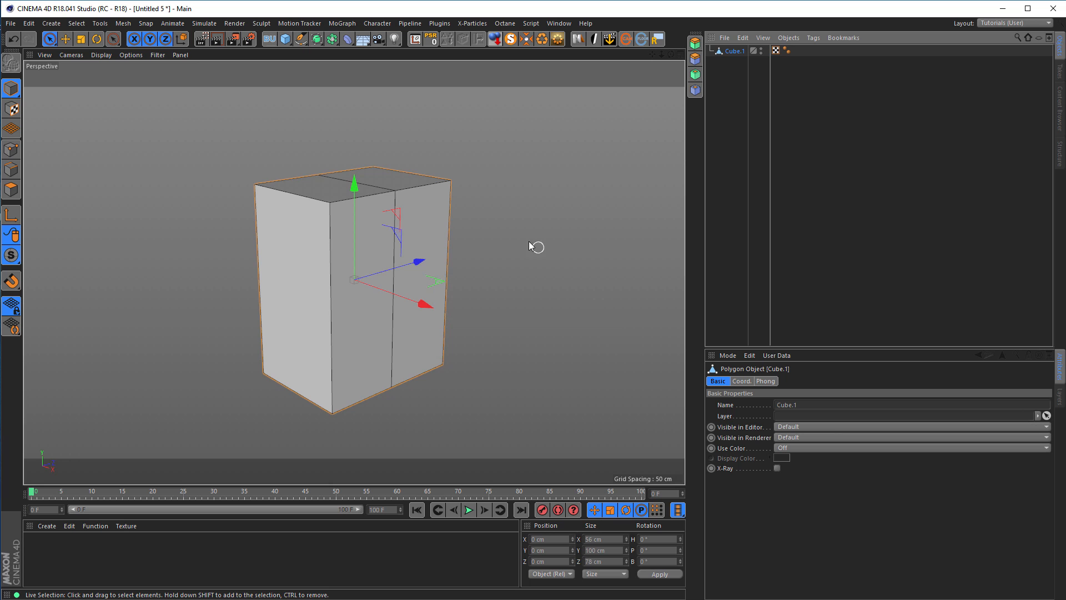
- Loop-select the cube's middle vertical edge loop and move it 5 cm in negative Z in the Right view
{"action": "left_click", "coordinate": [11, 169]}
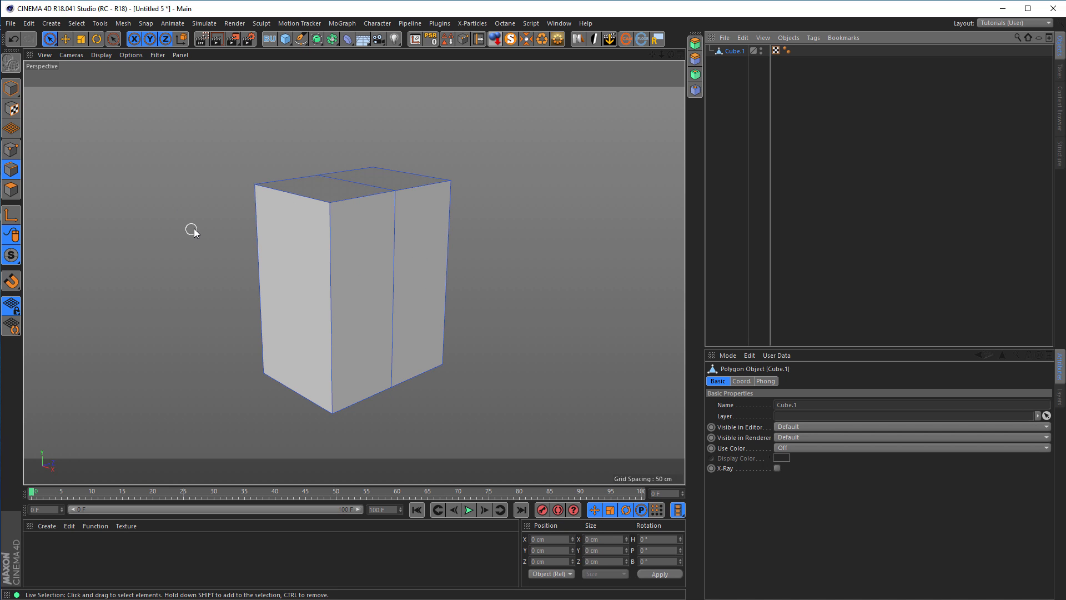
{"action": "key", "text": "u"}
{"action": "key", "text": "l"}
{"action": "left_click", "coordinate": [397, 263]}
{"action": "middle_click", "coordinate": [398, 265]}
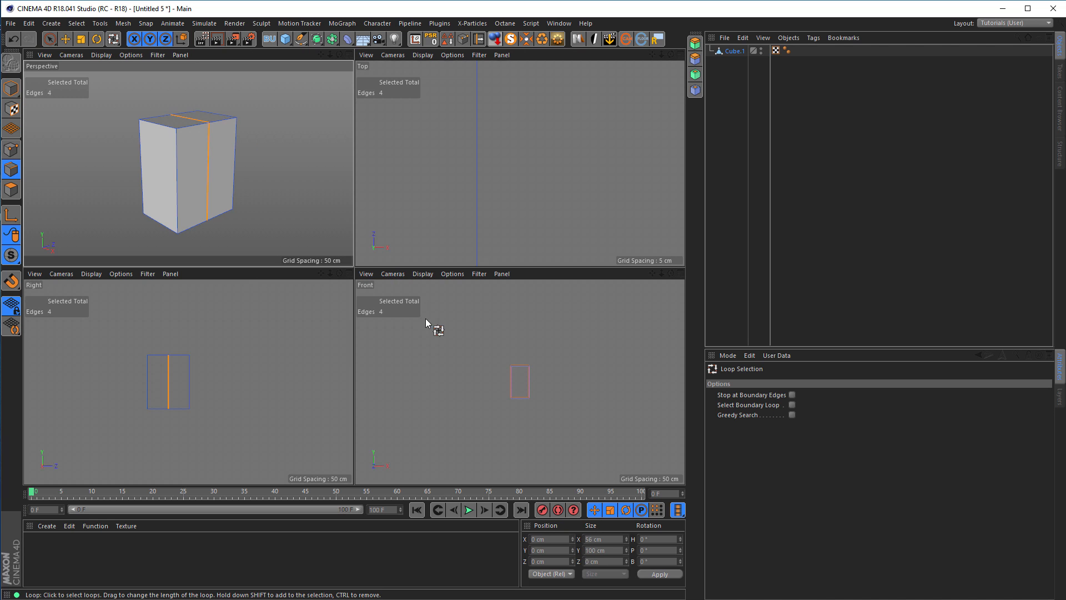
{"action": "middle_click", "coordinate": [307, 350]}
{"action": "scroll", "coordinate": [311, 245], "scroll_direction": "up", "scroll_amount": 3}
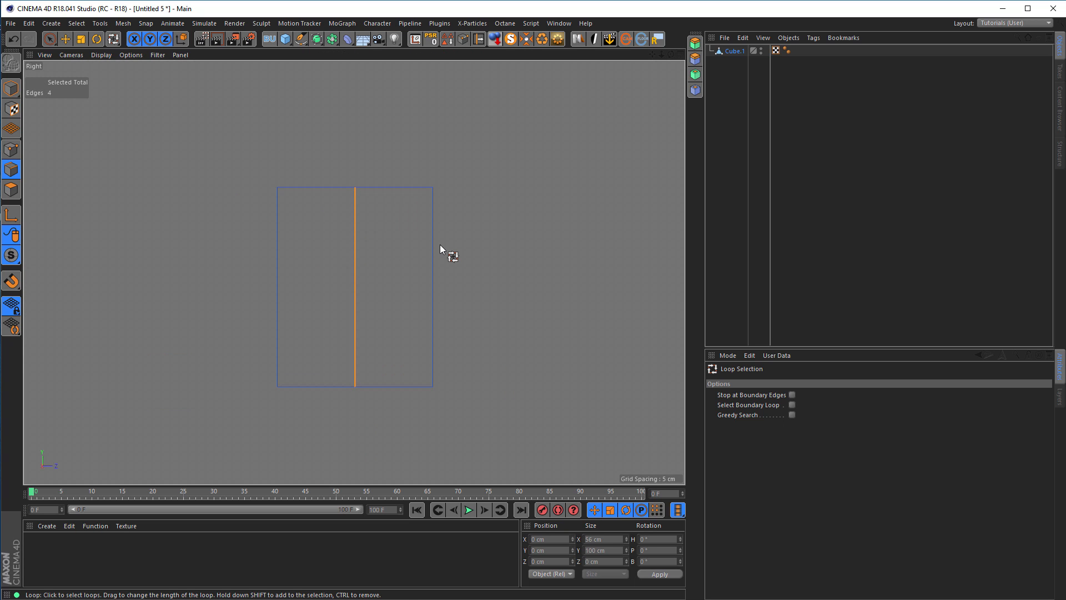
{"action": "key", "text": "e"}
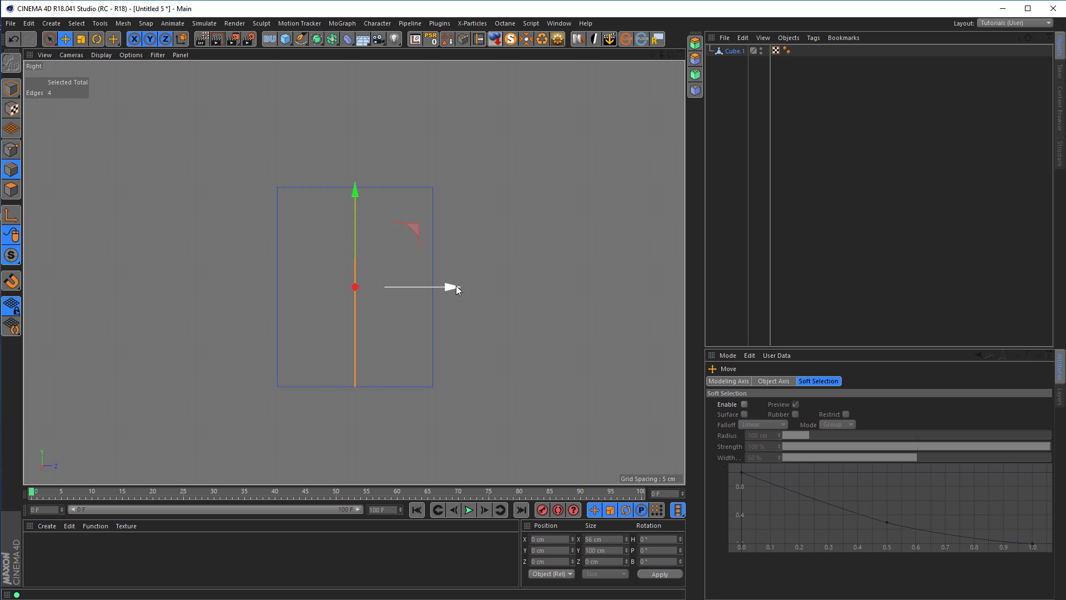
{"action": "left_click_drag", "start_coordinate": [455, 285], "coordinate": [448, 287]}
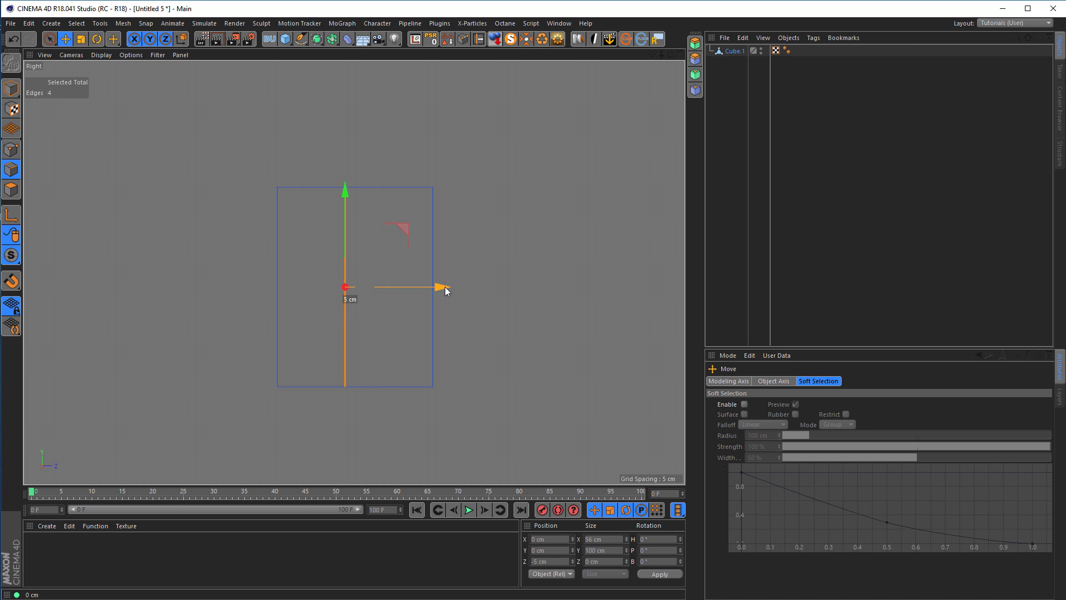
{"action": "left_click_drag", "start_coordinate": [445, 286], "coordinate": [445, 287]}
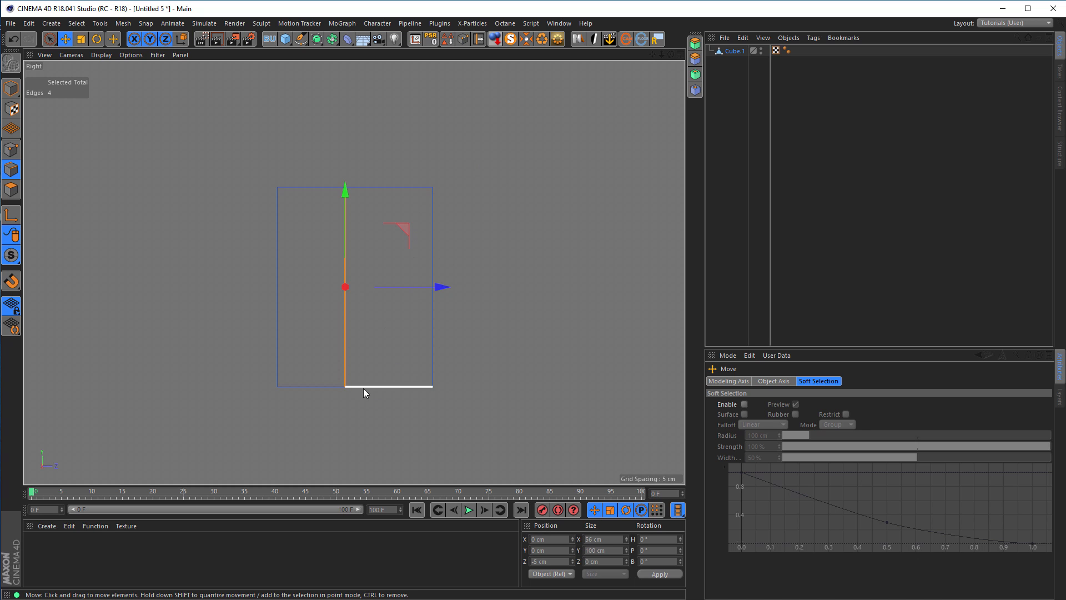
{"action": "middle_click", "coordinate": [501, 376]}
{"action": "middle_click", "coordinate": [314, 205]}
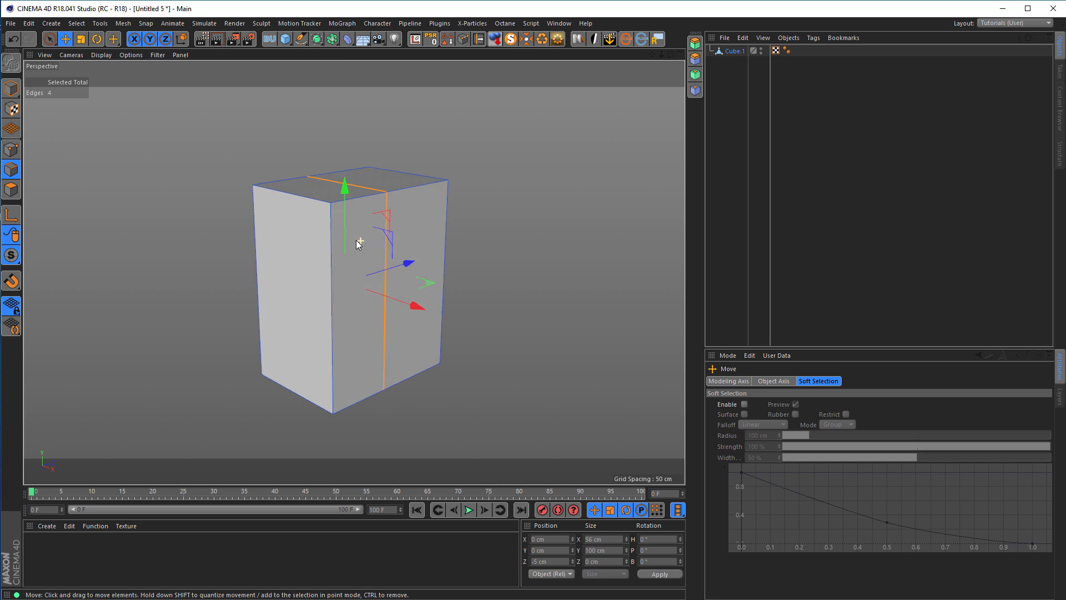
- Return to model mode and add a Bevel deformer as a child of the polygon cube
{"action": "left_click", "coordinate": [11, 89]}
{"action": "left_click_drag", "start_coordinate": [309, 231], "coordinate": [369, 245], "text": "alt"}
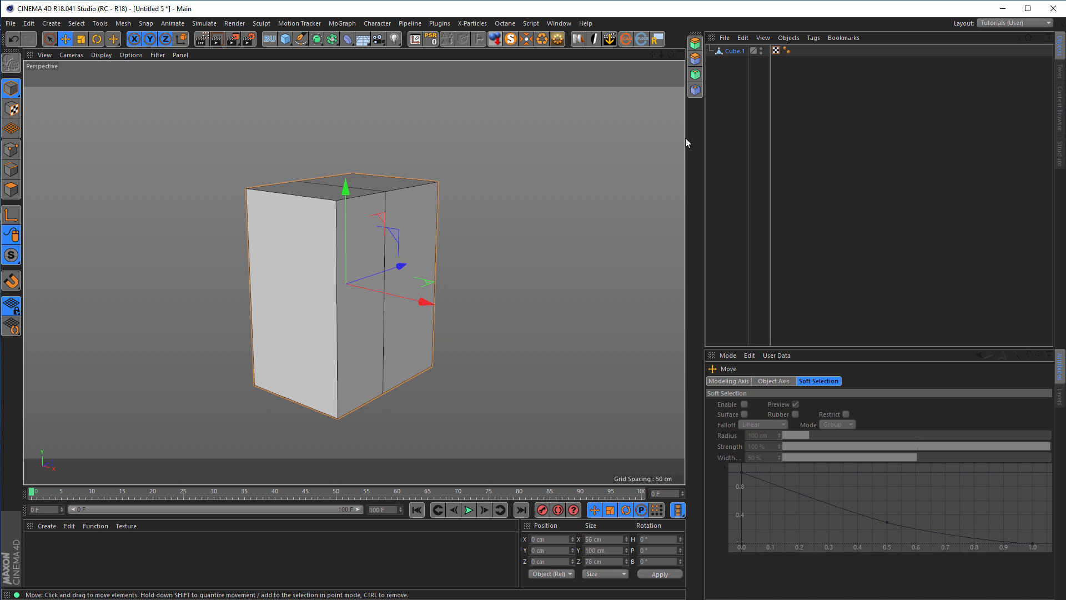
{"action": "left_click", "coordinate": [735, 51]}
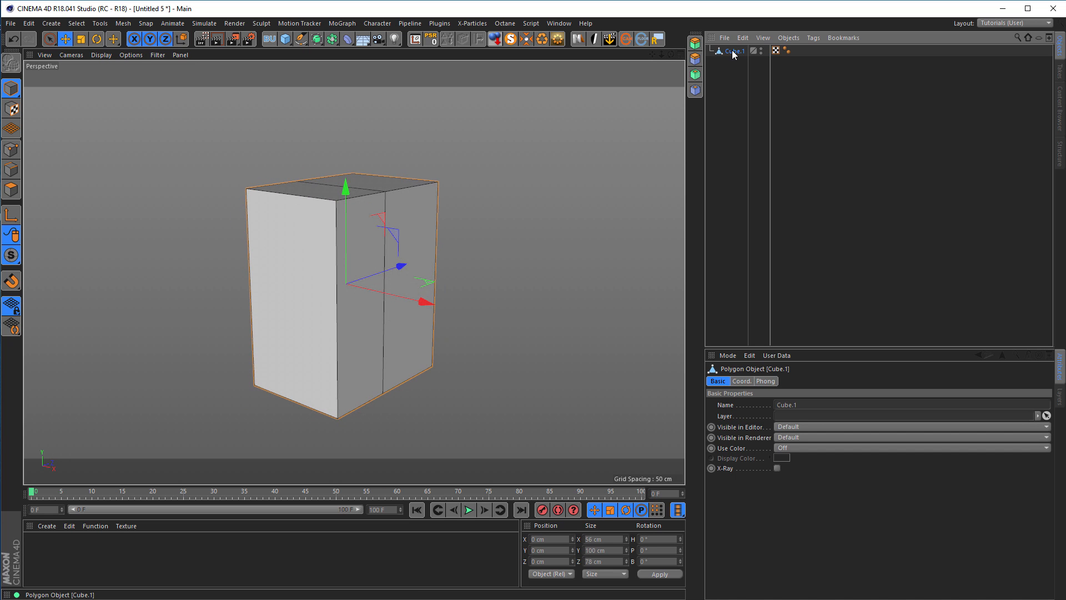
{"action": "left_click", "coordinate": [348, 40]}
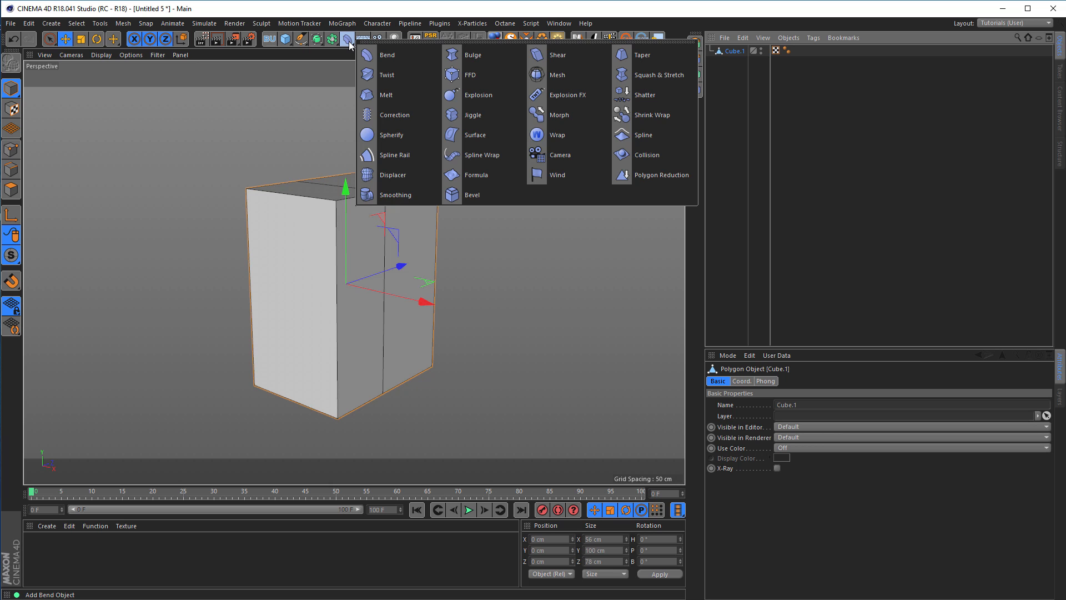
{"action": "left_click", "coordinate": [471, 196], "text": "shift"}
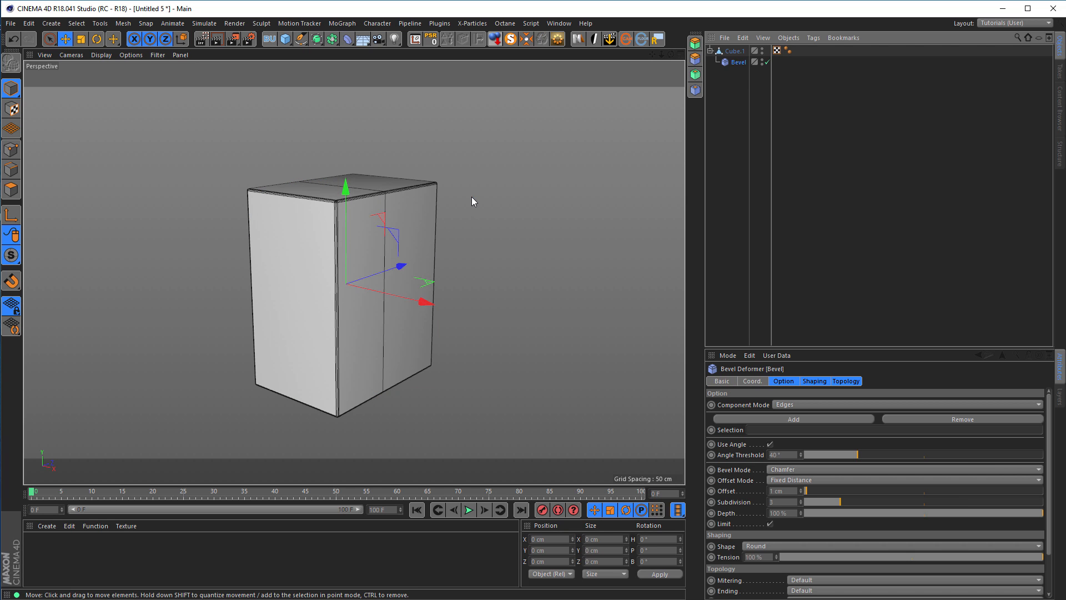
- Set the Bevel deformer's offset to 15 cm and its subdivision to 4
{"action": "mouse_move", "coordinate": [385, 198]}
{"action": "left_mouse_down", "text": "alt"}
{"action": "mouse_move", "coordinate": [250, 189]}
{"action": "mouse_move", "coordinate": [388, 216]}
{"action": "left_mouse_up", "text": "alt"}
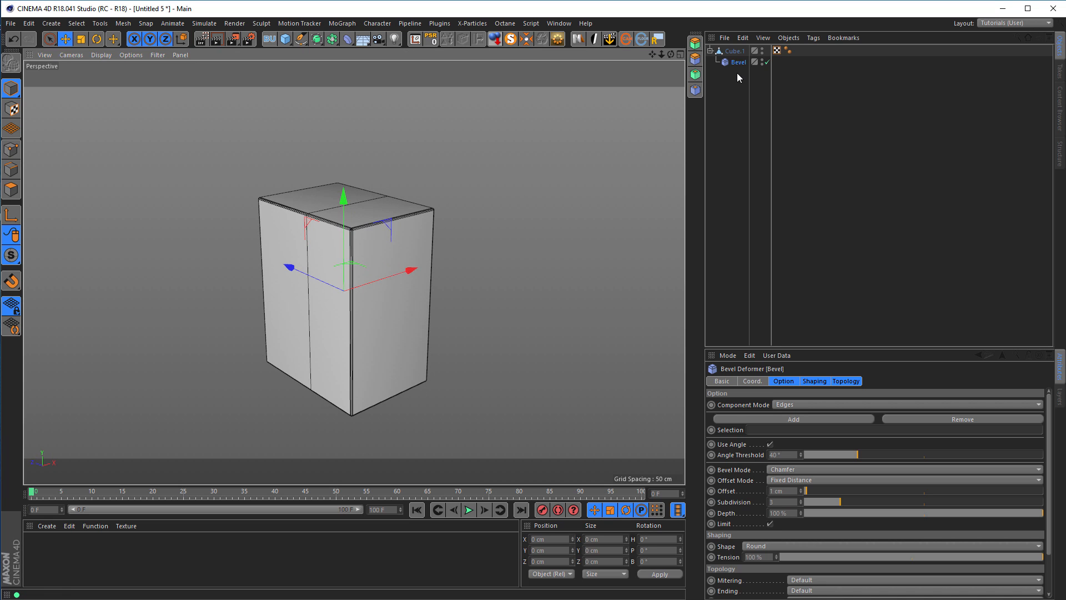
{"action": "left_click", "coordinate": [785, 492]}
{"action": "type", "text": "15"}
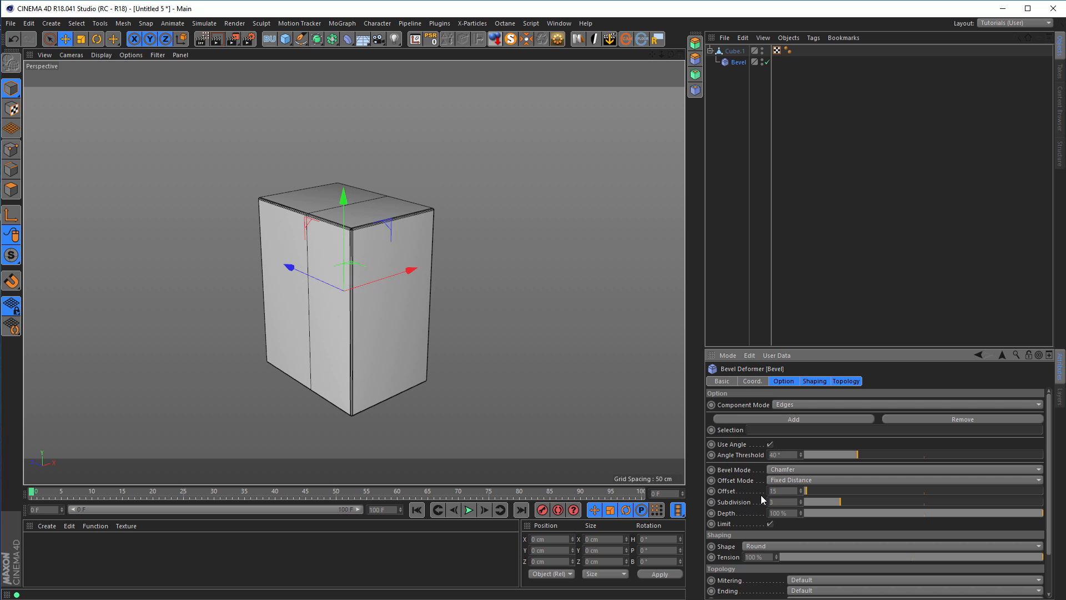
{"action": "key", "text": "Return"}
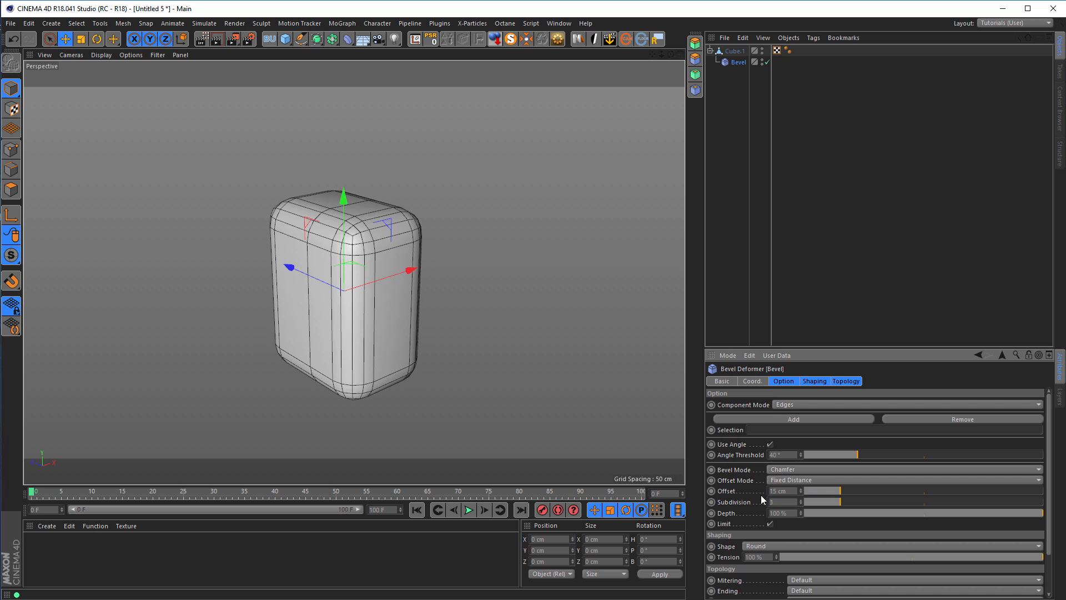
{"action": "left_click", "coordinate": [801, 500]}
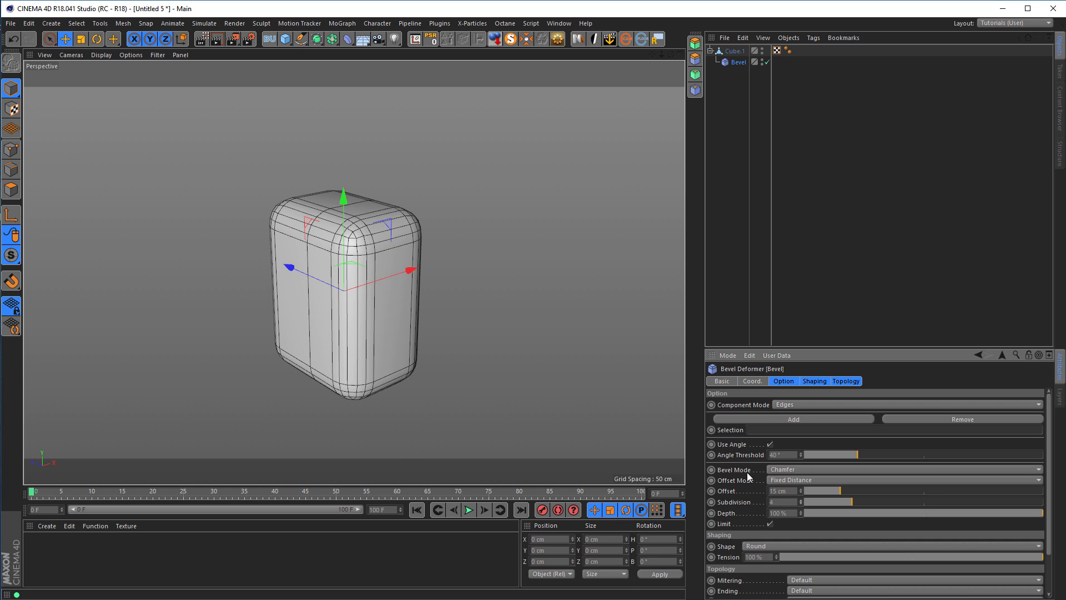
- Examine the mesh topology at the beveled upper corner of the body from close up and from farther away
{"action": "scroll", "coordinate": [397, 246], "scroll_direction": "up", "scroll_amount": 3}
{"action": "left_click_drag", "start_coordinate": [404, 255], "coordinate": [353, 225], "text": "alt"}
{"action": "scroll", "coordinate": [353, 225], "scroll_direction": "up", "scroll_amount": 5}
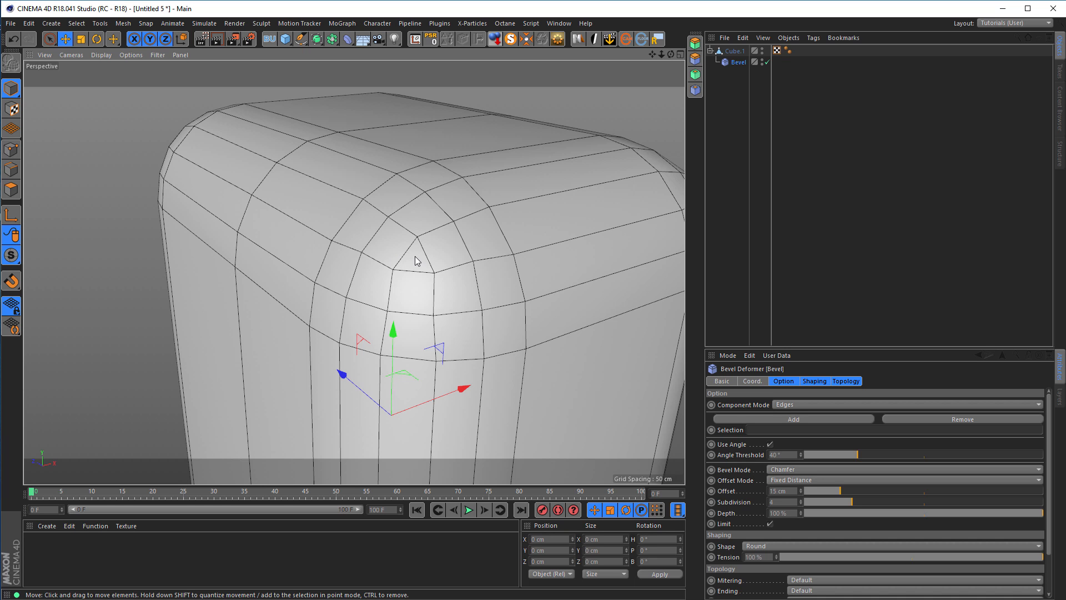
{"action": "scroll", "coordinate": [429, 261], "scroll_direction": "down", "scroll_amount": 4}
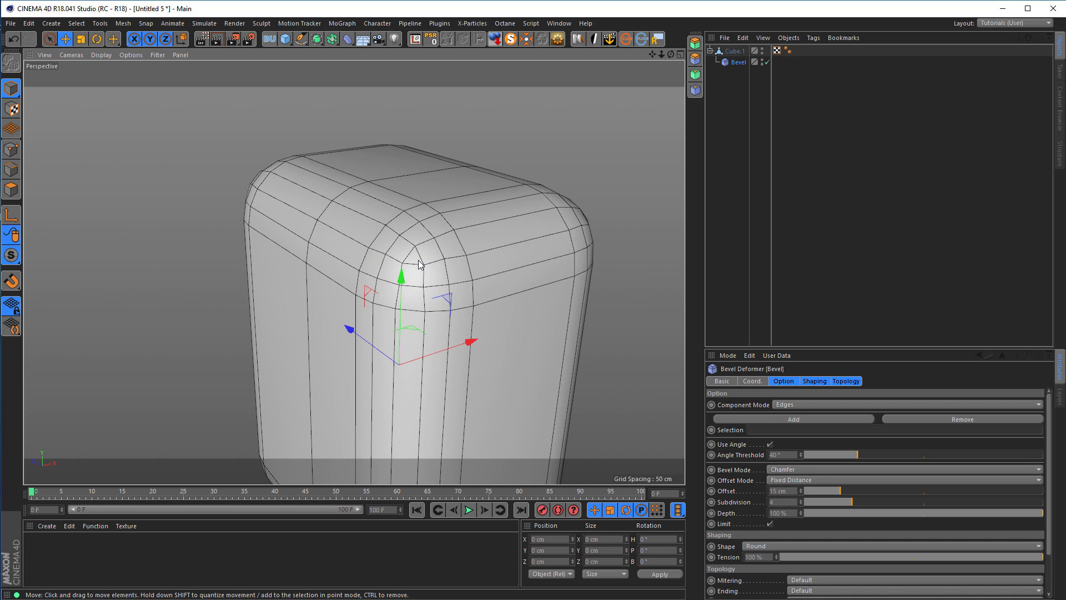
{"action": "middle_click_drag", "start_coordinate": [418, 261], "coordinate": [360, 259], "text": "alt"}
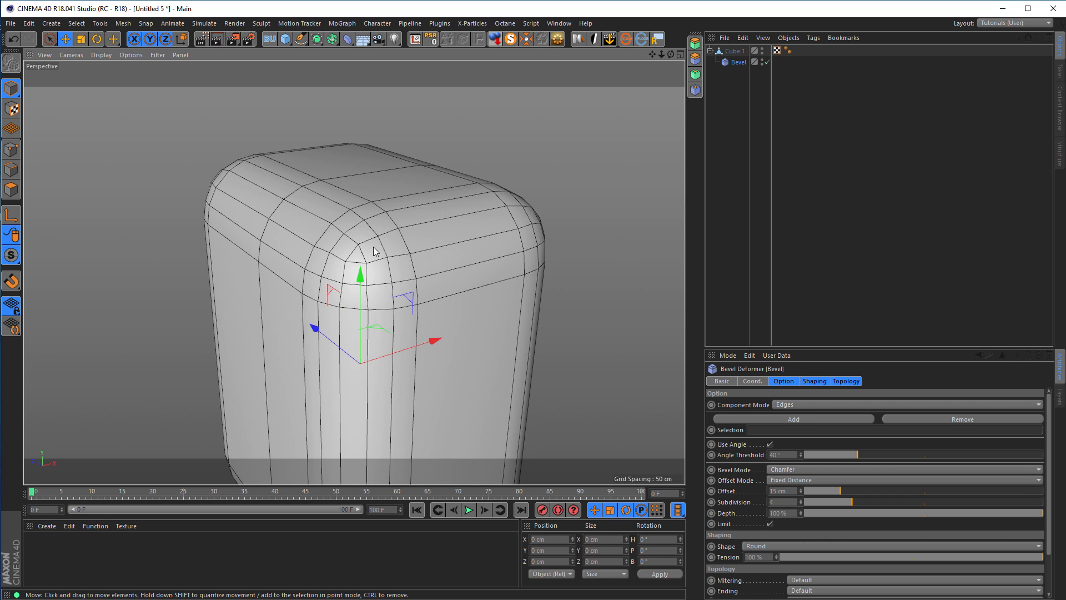
{"action": "scroll", "coordinate": [411, 244], "scroll_direction": "up", "scroll_amount": 4}
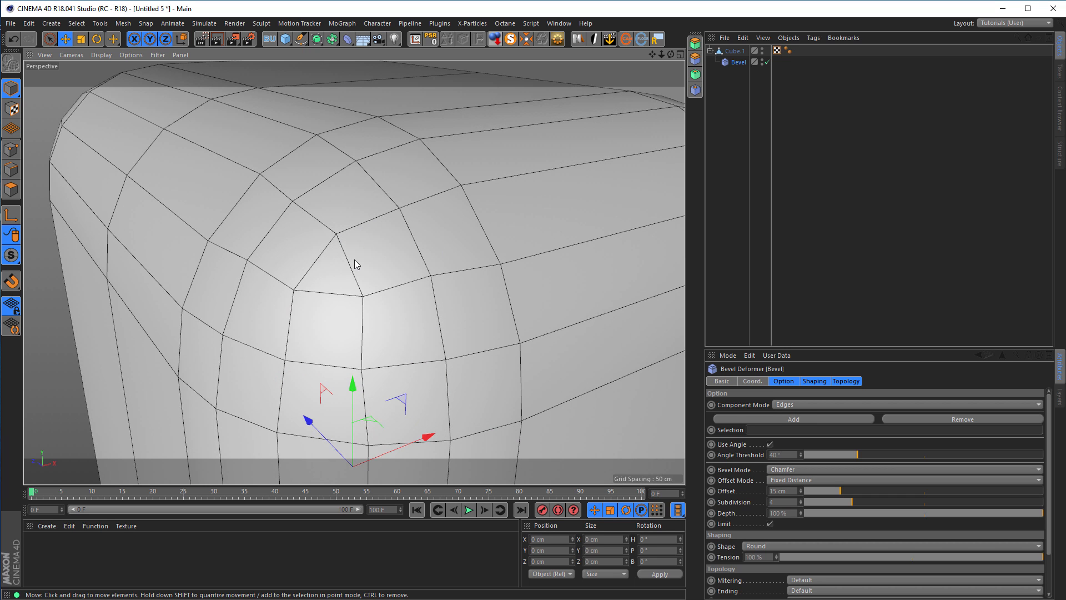
{"action": "scroll", "coordinate": [358, 265], "scroll_direction": "down", "scroll_amount": 2}
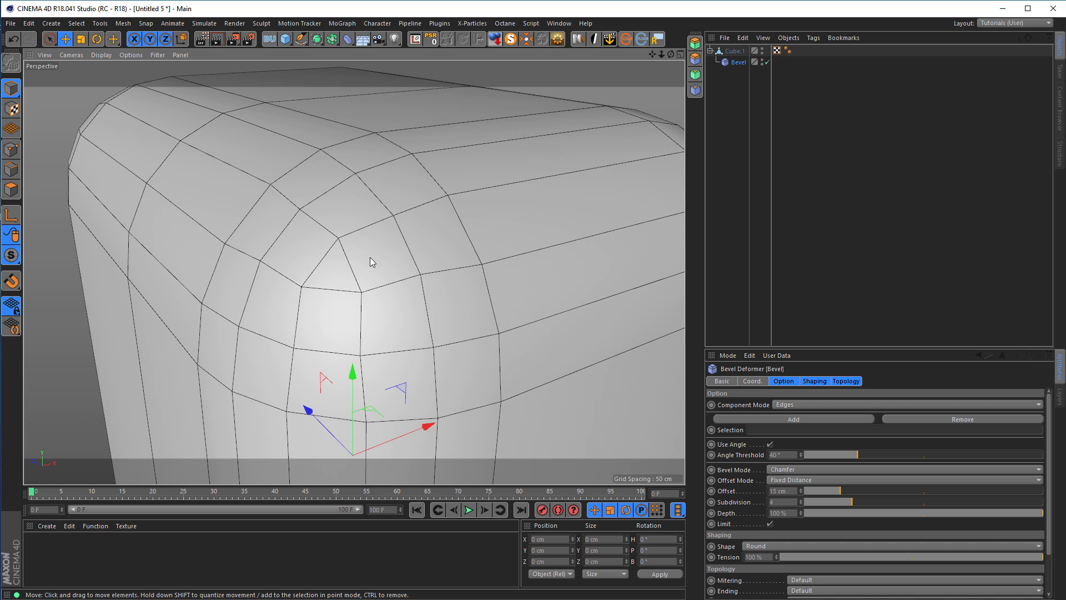
{"action": "scroll", "coordinate": [358, 280], "scroll_direction": "down", "scroll_amount": 5}
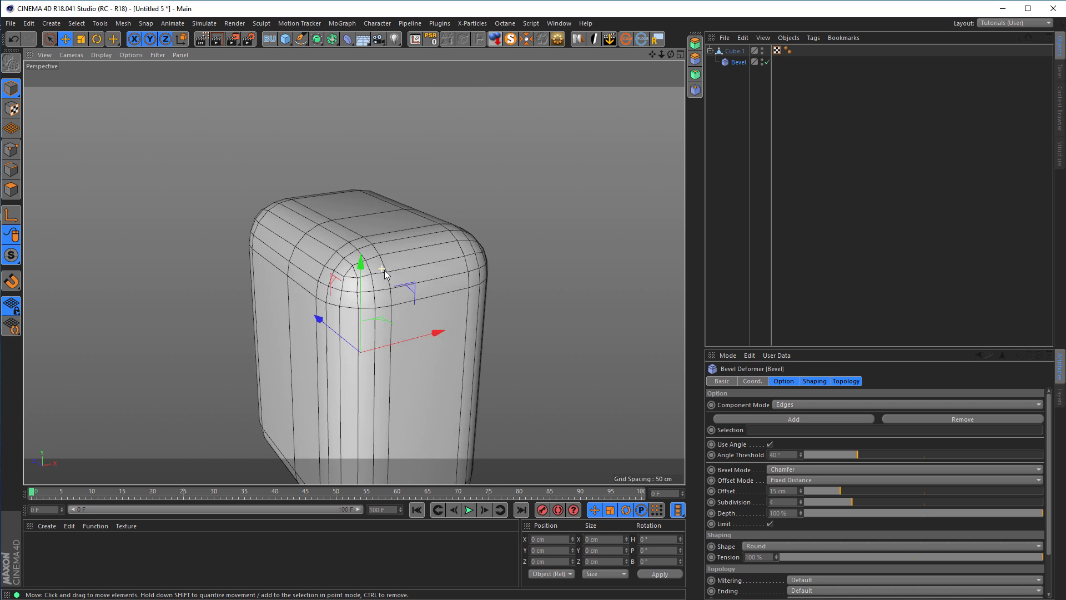
{"action": "left_click_drag", "start_coordinate": [375, 240], "coordinate": [416, 227], "text": "alt"}
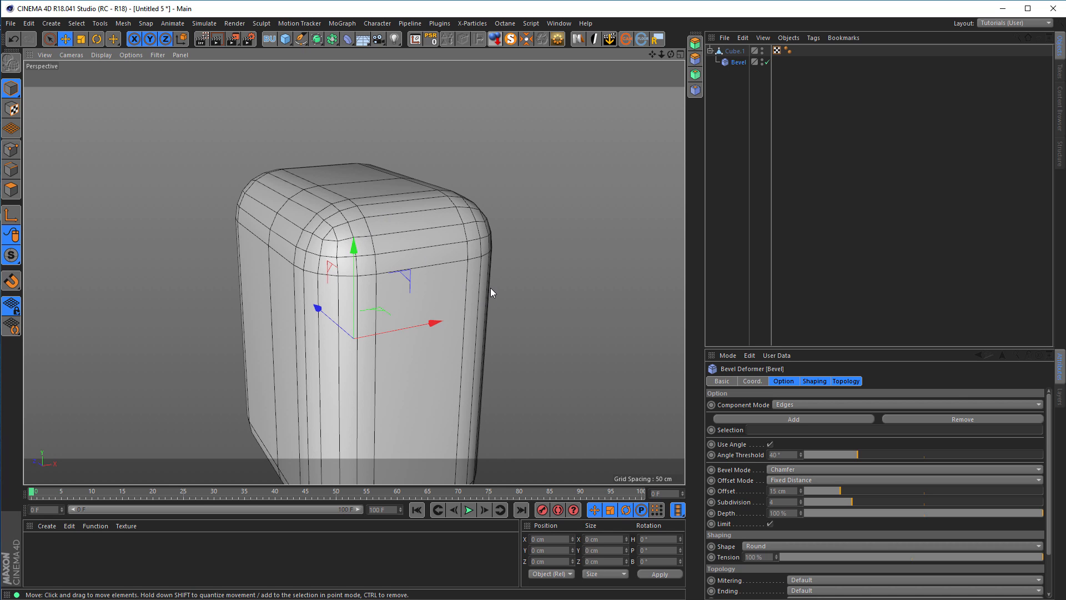
- Turn off the Bevel deformer and put the polygon cube into point mode with the Live Selection tool
{"action": "middle_click_drag", "start_coordinate": [429, 255], "coordinate": [385, 230], "text": "alt"}
{"action": "mouse_move", "coordinate": [385, 229]}
{"action": "left_mouse_down", "text": "alt"}
{"action": "mouse_move", "coordinate": [401, 229]}
{"action": "mouse_move", "coordinate": [393, 225]}
{"action": "left_mouse_up", "text": "alt"}
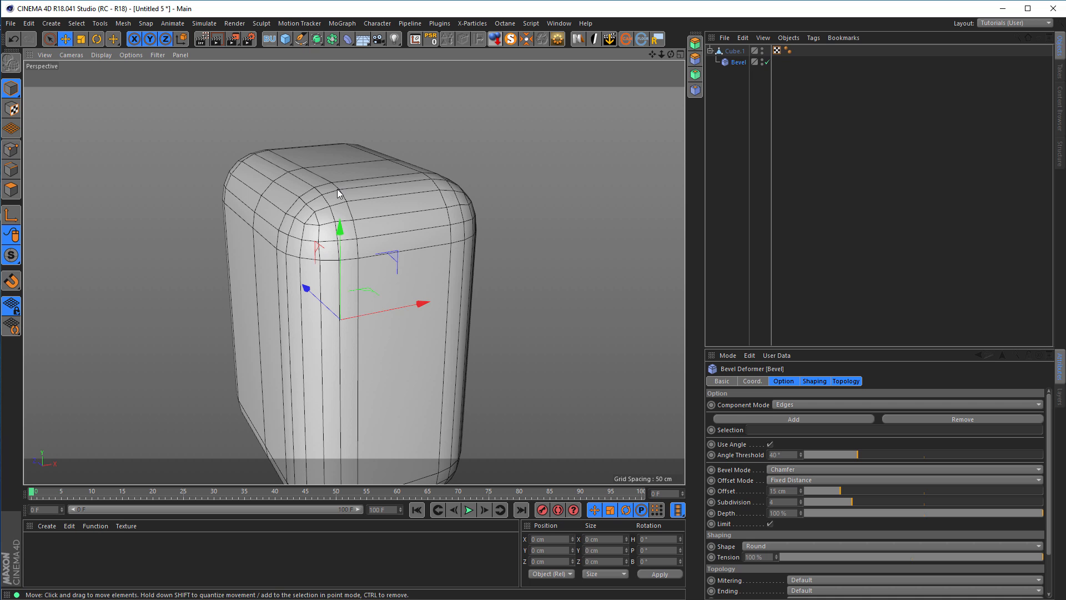
{"action": "left_click", "coordinate": [767, 62]}
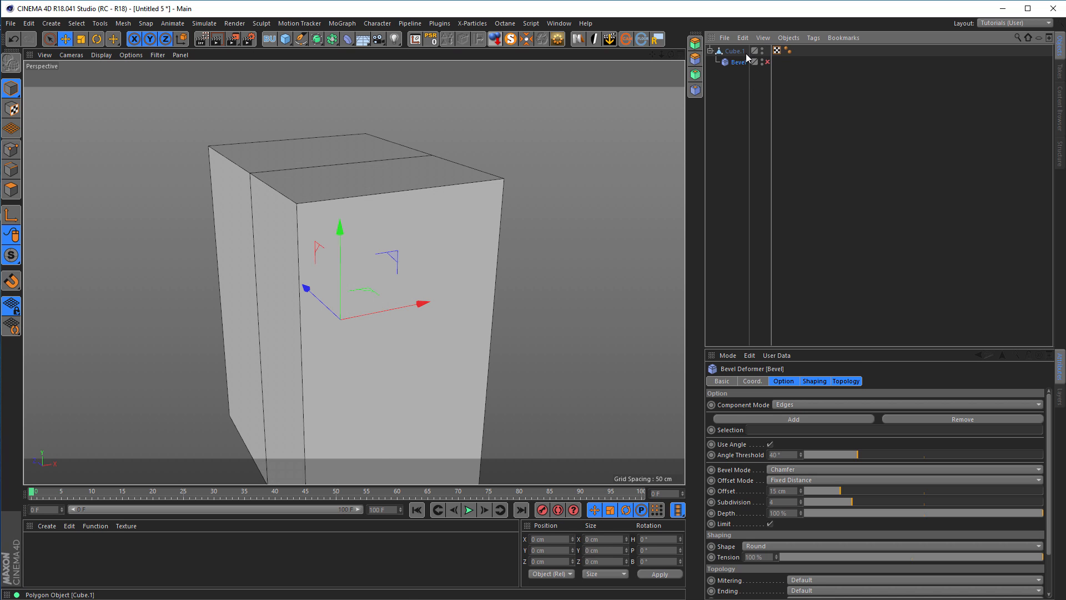
{"action": "left_click", "coordinate": [733, 52]}
{"action": "left_click_drag", "start_coordinate": [414, 229], "coordinate": [390, 239], "text": "alt"}
{"action": "key", "text": "Return"}
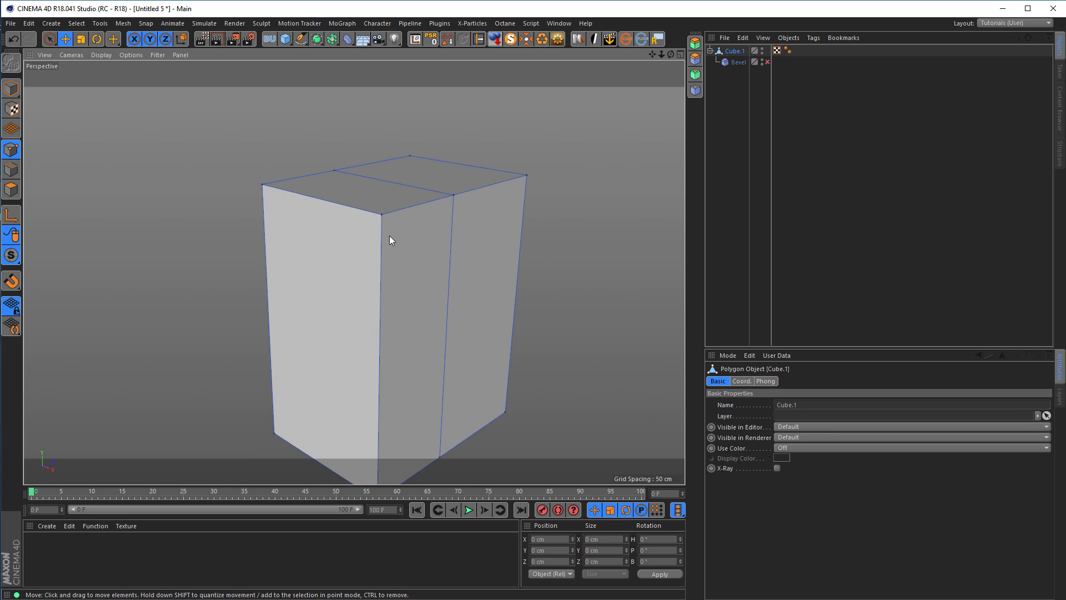
{"action": "key", "text": "9"}
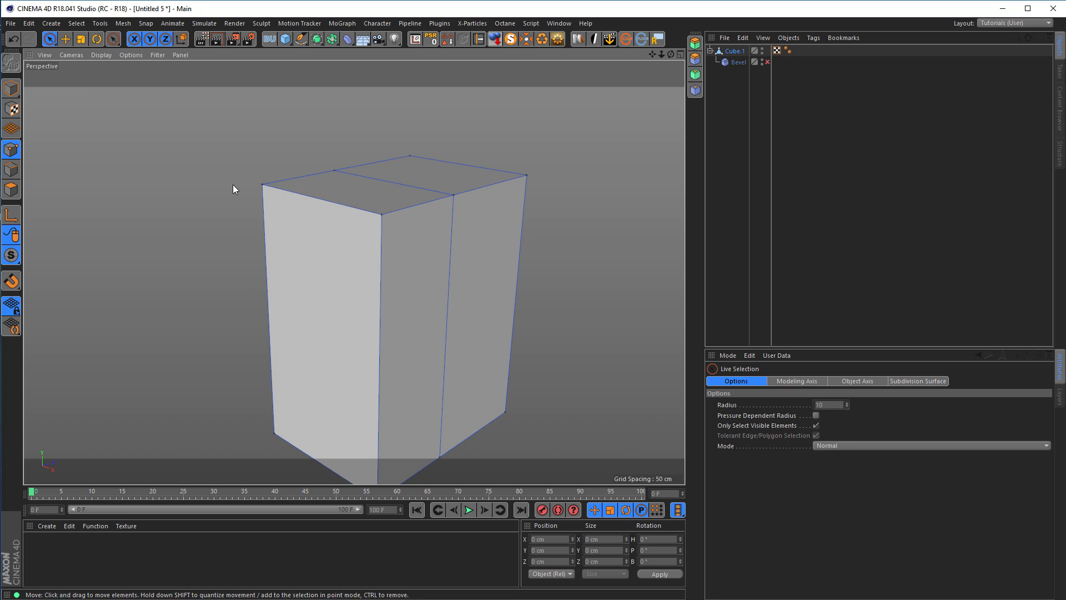
- Select the cube's eight outer corner points, leaving out the points of the middle edge loop
{"action": "left_click", "coordinate": [262, 184]}
{"action": "left_click", "coordinate": [383, 217], "text": "shift"}
{"action": "left_click_drag", "start_coordinate": [418, 153], "coordinate": [392, 150], "text": "shift"}
{"action": "middle_click_drag", "start_coordinate": [425, 271], "coordinate": [375, 168], "text": "alt"}
{"action": "left_click_drag", "start_coordinate": [240, 354], "coordinate": [252, 364], "text": "shift"}
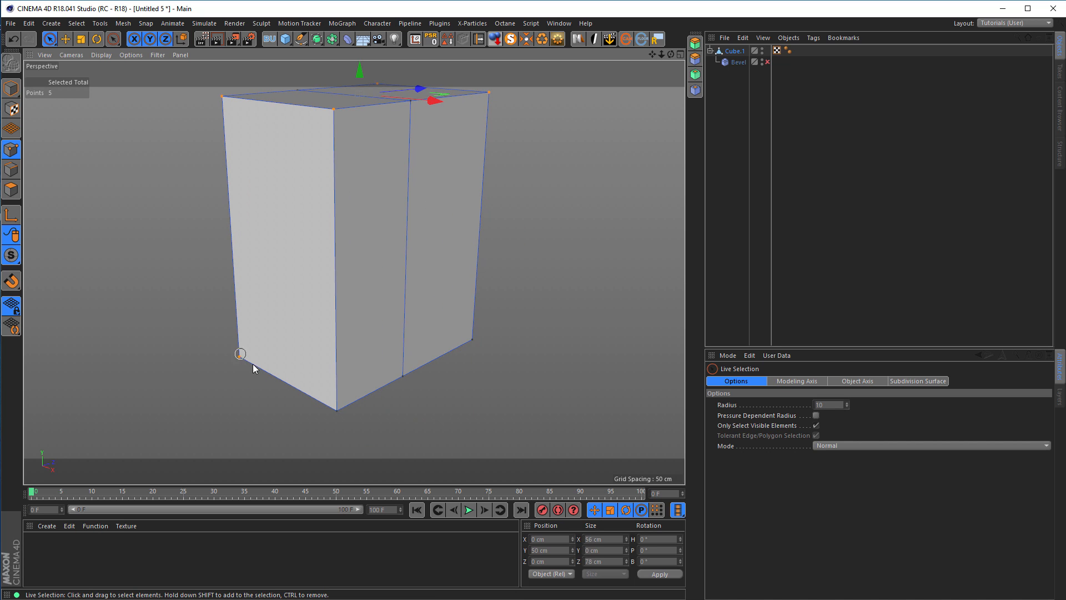
{"action": "left_click", "coordinate": [338, 411], "text": "shift"}
{"action": "left_click_drag", "start_coordinate": [425, 340], "coordinate": [592, 359], "text": "alt"}
{"action": "left_click", "coordinate": [579, 355], "text": "shift"}
{"action": "left_click", "coordinate": [489, 389], "text": "shift"}
- Scale the selected corner points along Y in the Right view to a height of 90 cm, then return to the Perspective view
{"action": "middle_click", "coordinate": [444, 404]}
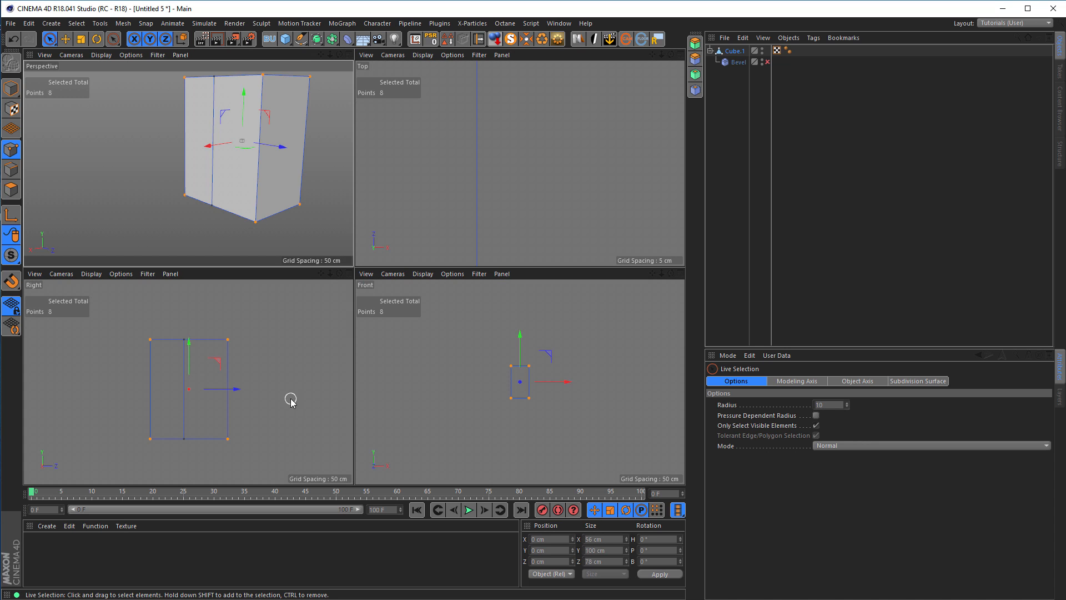
{"action": "middle_click", "coordinate": [291, 399]}
{"action": "key", "text": "t"}
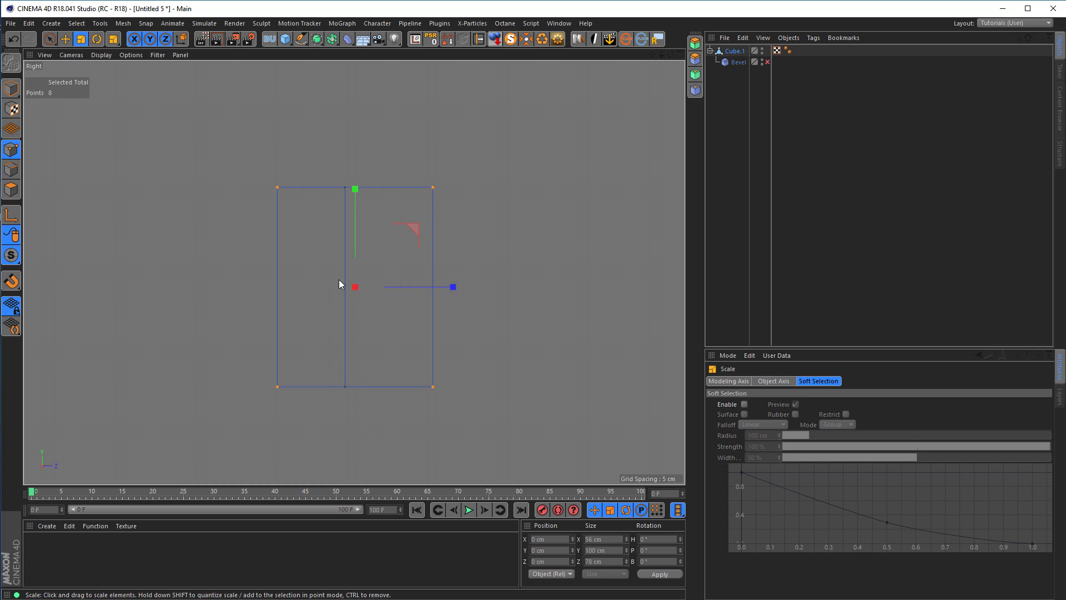
{"action": "left_click_drag", "start_coordinate": [355, 188], "coordinate": [353, 199]}
{"action": "middle_click", "coordinate": [486, 374]}
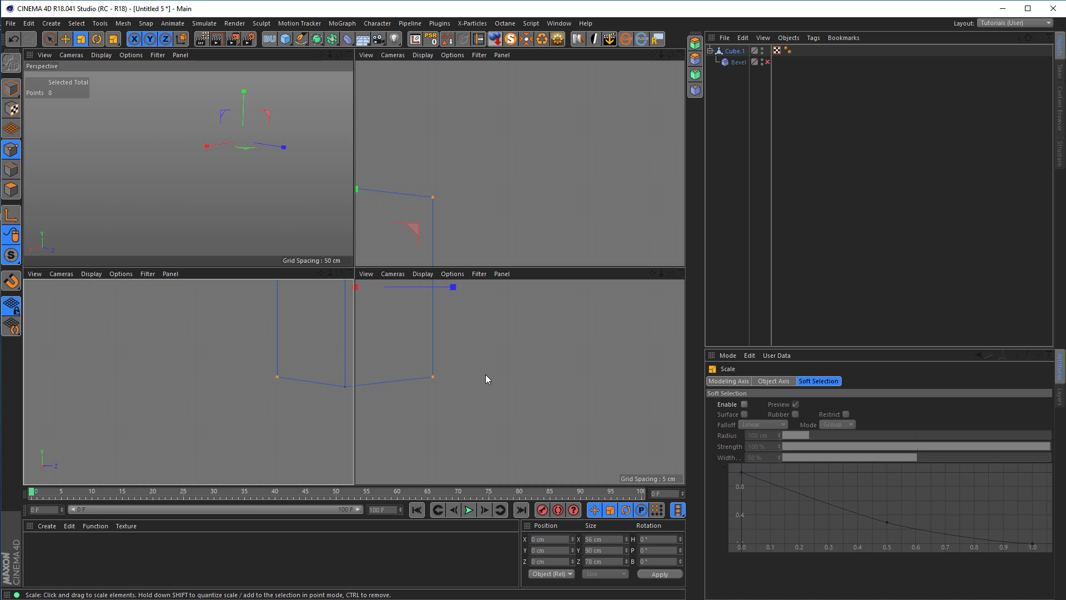
{"action": "middle_click", "coordinate": [186, 211]}
- Return to model mode and turn the Bevel deformer back on to round the reshaped cube
{"action": "left_click", "coordinate": [12, 88]}
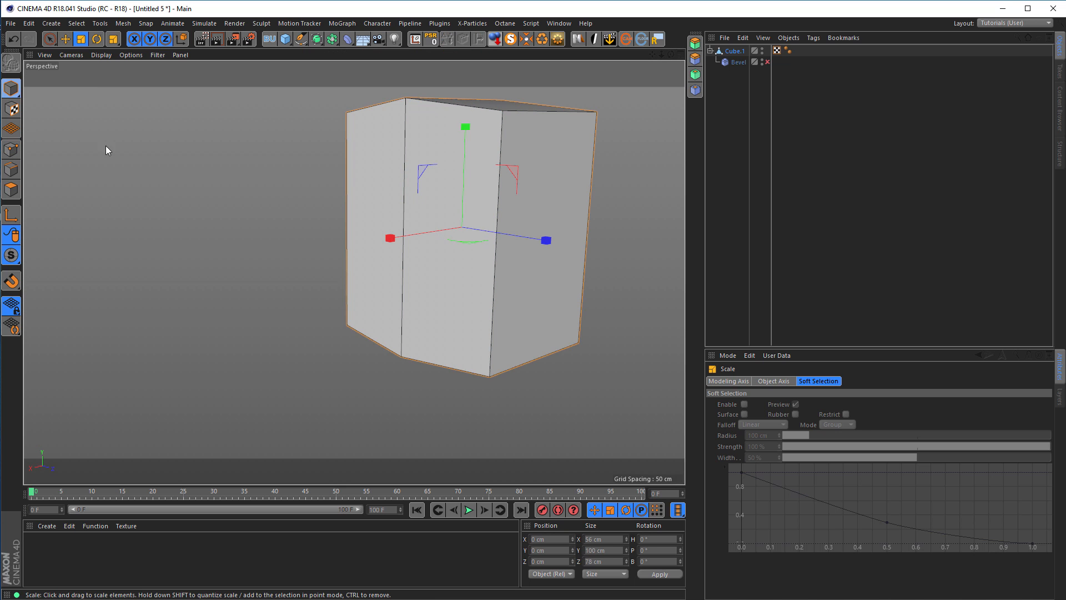
{"action": "left_click_drag", "start_coordinate": [412, 192], "coordinate": [283, 284], "text": "alt"}
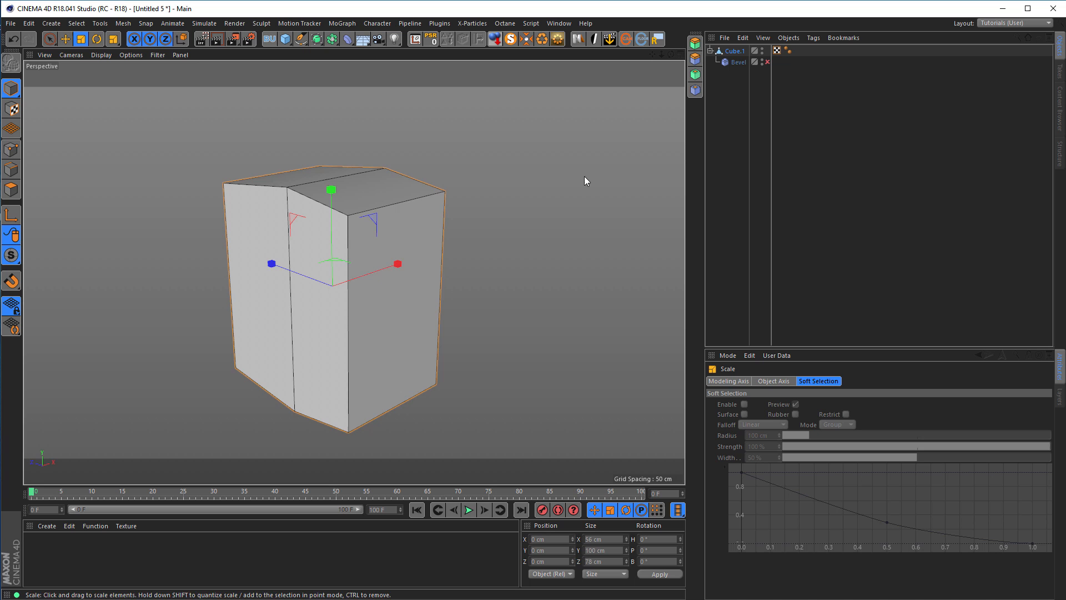
{"action": "left_click", "coordinate": [767, 61]}
{"action": "left_click_drag", "start_coordinate": [362, 245], "coordinate": [388, 203], "text": "alt"}
{"action": "right_click_drag", "start_coordinate": [388, 203], "coordinate": [405, 201], "text": "alt"}
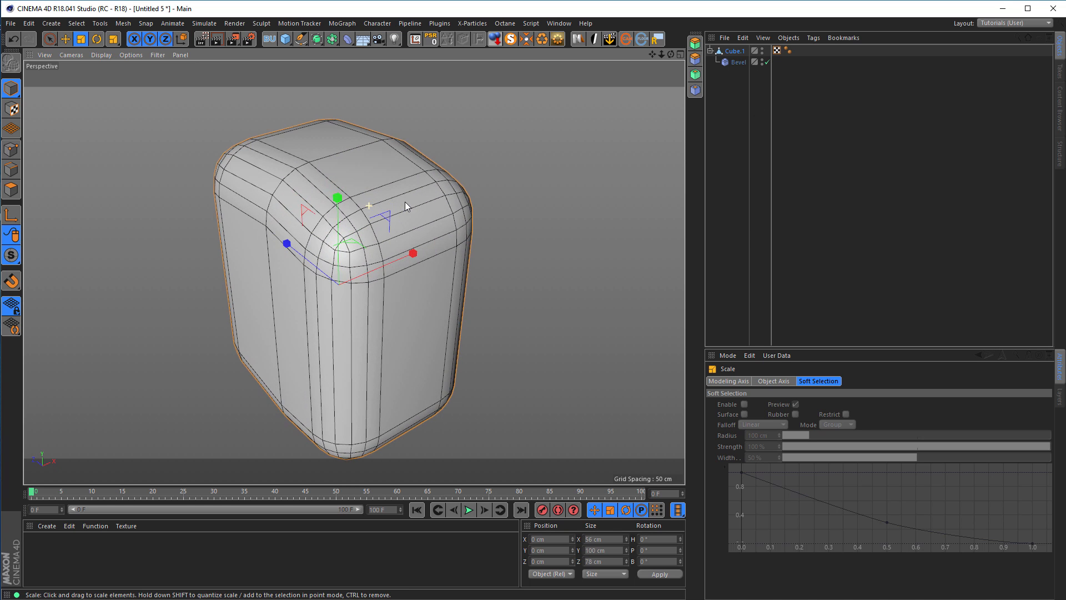
{"action": "left_click_drag", "start_coordinate": [393, 206], "coordinate": [381, 211], "text": "alt"}
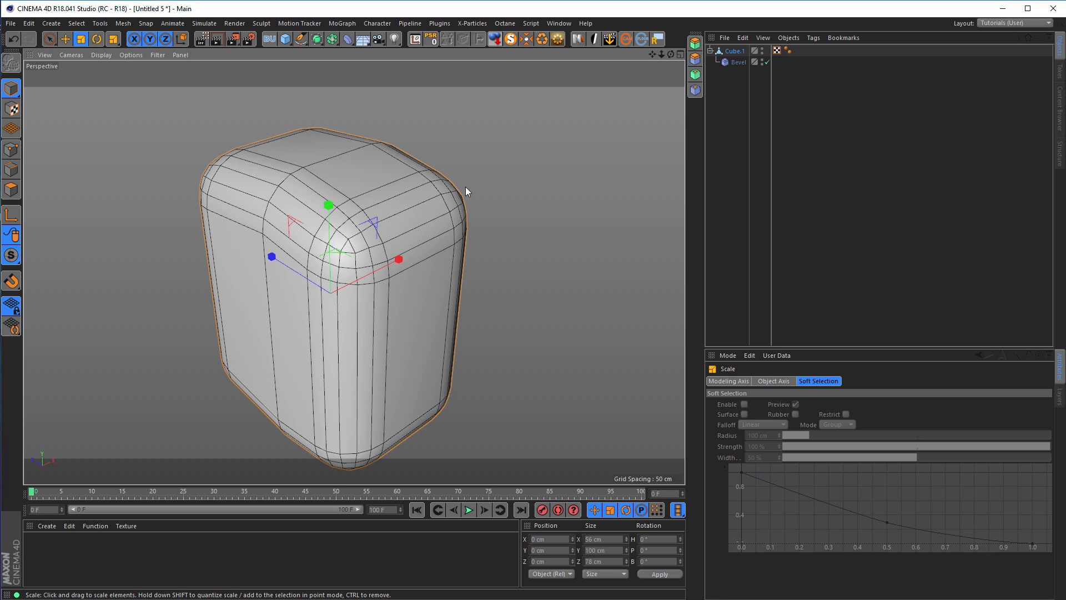
- Bake the beveled cube into a new polygon mesh with Current State to Object
{"action": "left_click", "coordinate": [733, 52]}
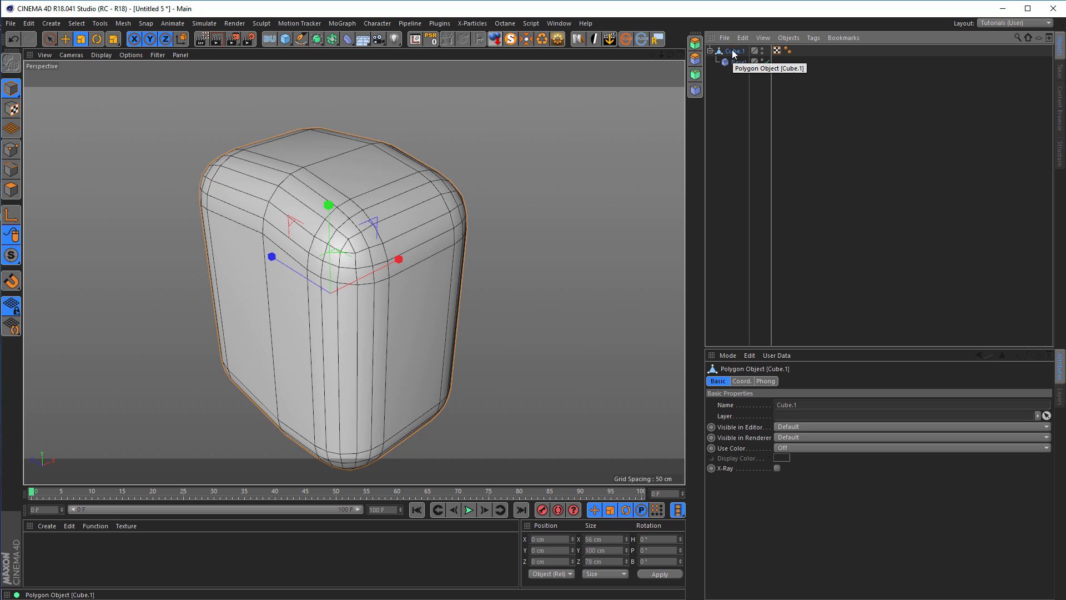
{"action": "right_click", "coordinate": [734, 52]}
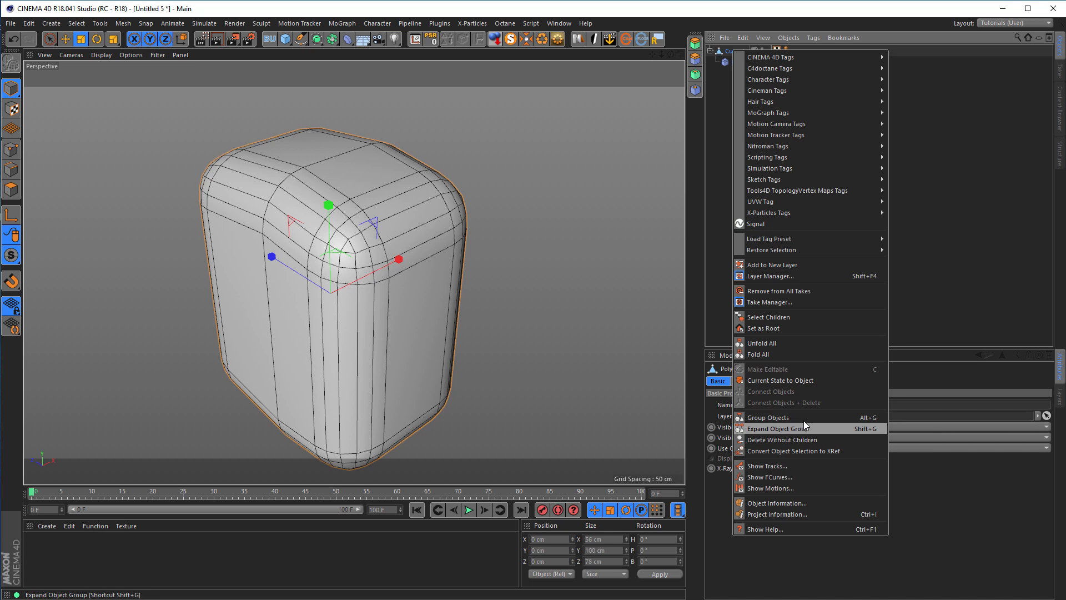
{"action": "left_click", "coordinate": [791, 380]}
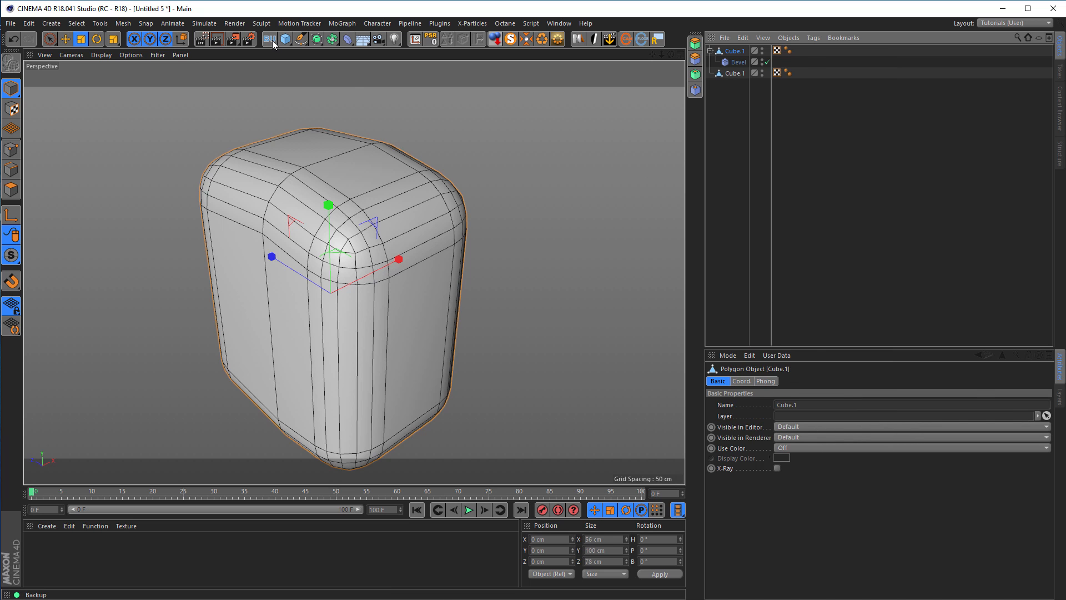
- Turn off the original cube's Bevel deformer and store the cube in a collapsed Backup null
{"action": "left_click", "coordinate": [735, 63]}
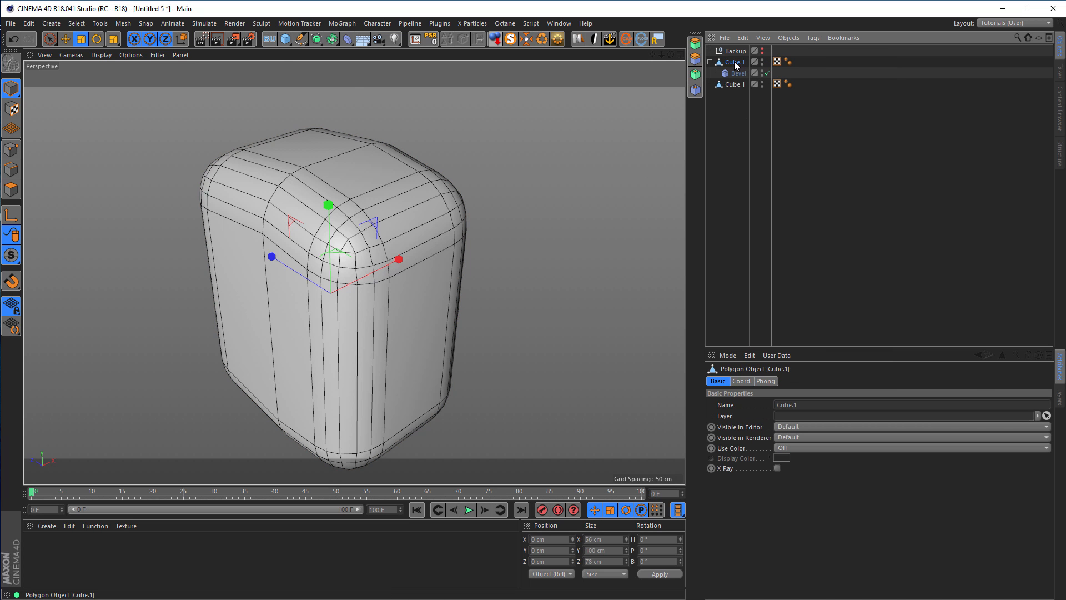
{"action": "left_click", "coordinate": [766, 73]}
{"action": "left_click", "coordinate": [710, 62]}
{"action": "mouse_move", "coordinate": [732, 65]}
{"action": "left_mouse_down"}
{"action": "mouse_move", "coordinate": [734, 52]}
{"action": "mouse_move", "coordinate": [728, 59]}
{"action": "left_mouse_up"}
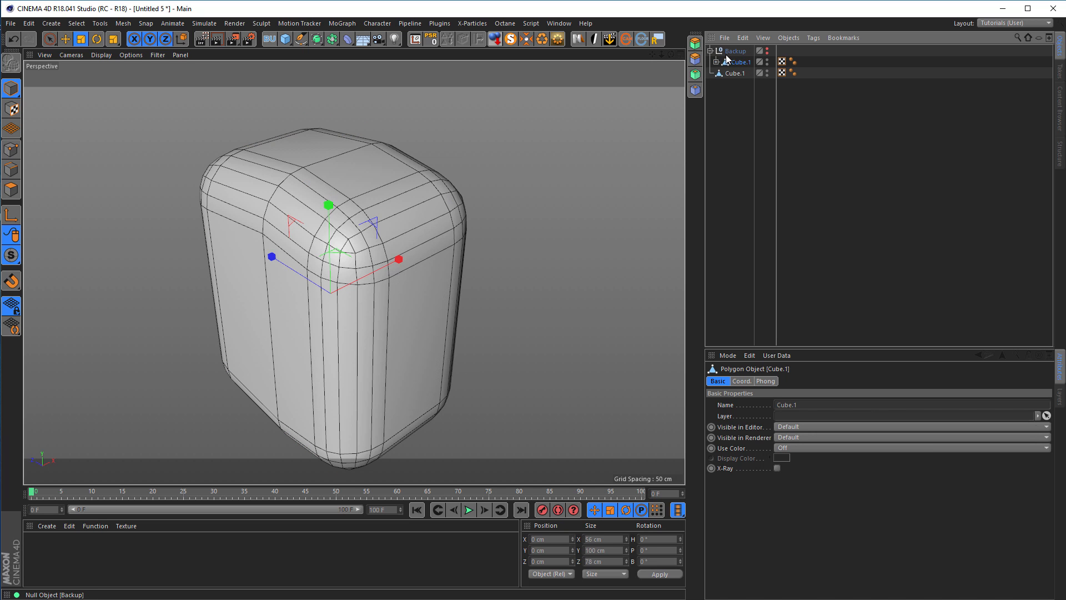
{"action": "left_click", "coordinate": [711, 50]}
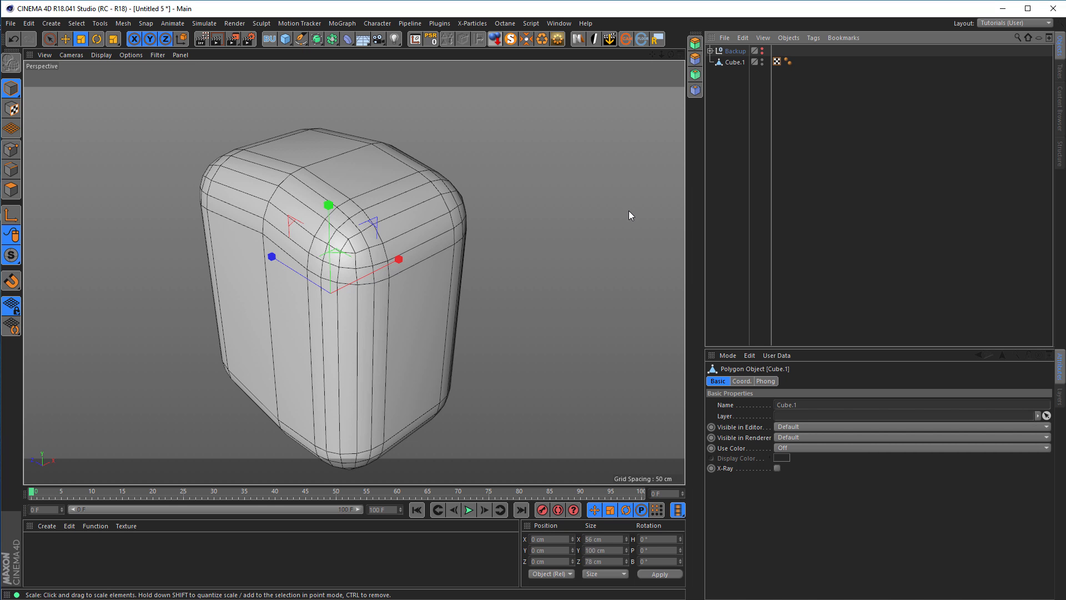
- Save the project to the Desktop under the file name micro
{"action": "key", "text": "ctrl+s"}
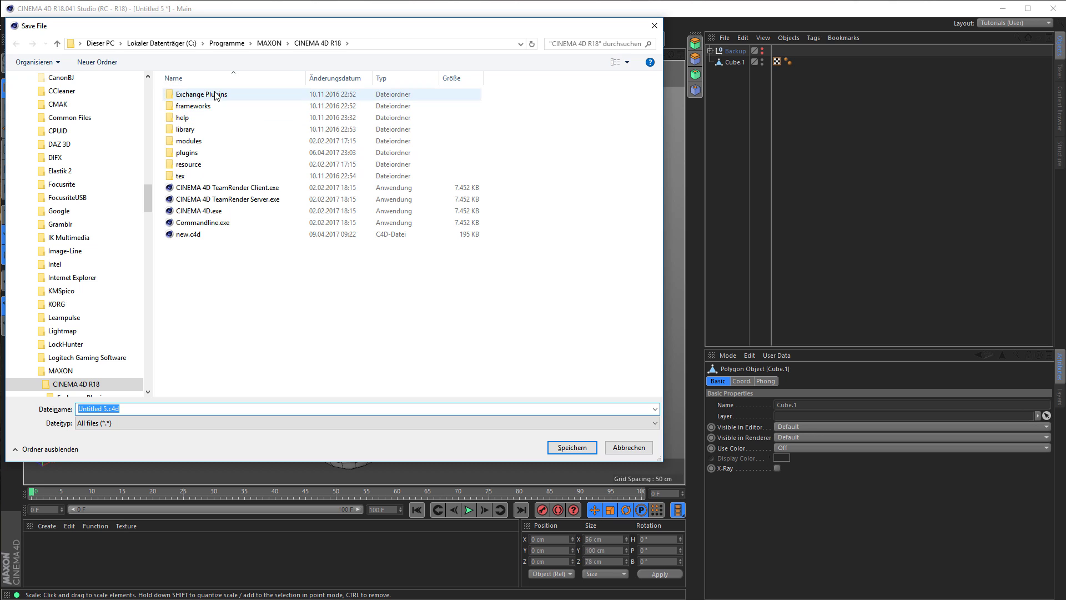
{"action": "left_click", "coordinate": [97, 46]}
{"action": "left_click", "coordinate": [81, 47]}
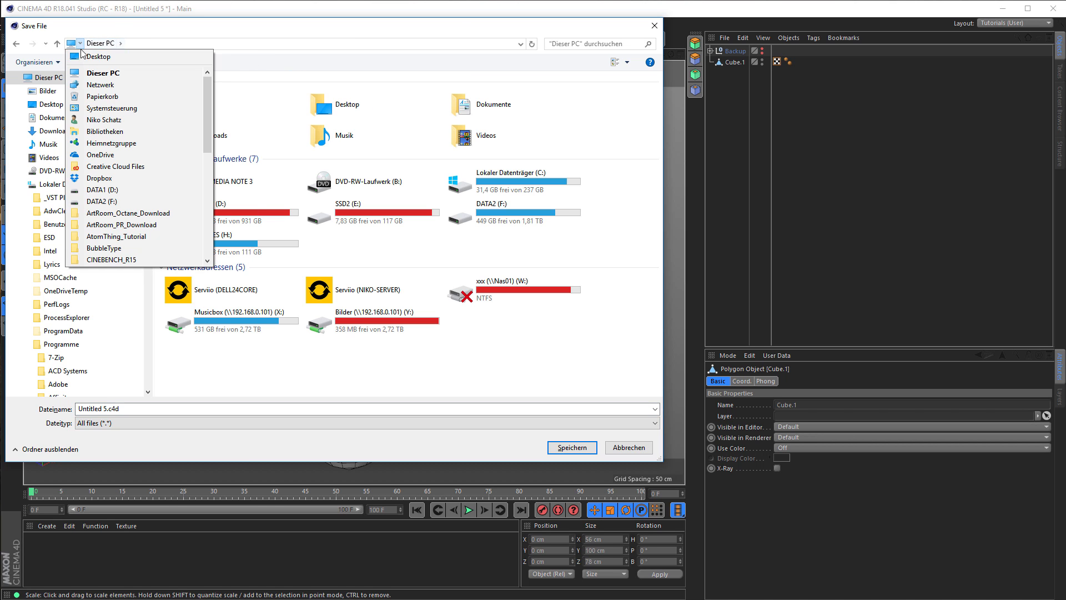
{"action": "left_click", "coordinate": [87, 56]}
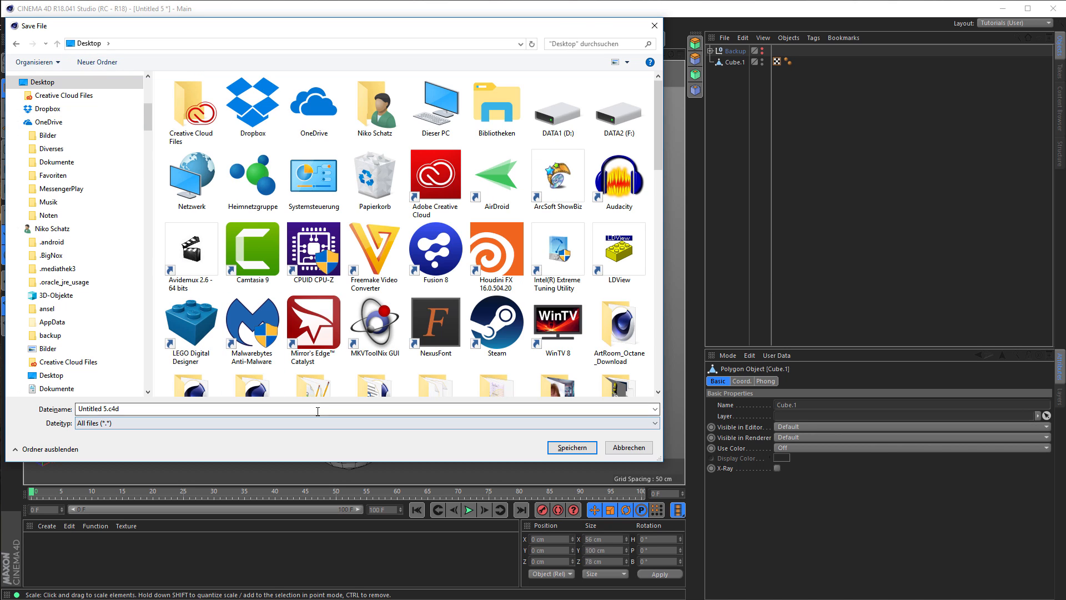
{"action": "type", "text": "micro"}
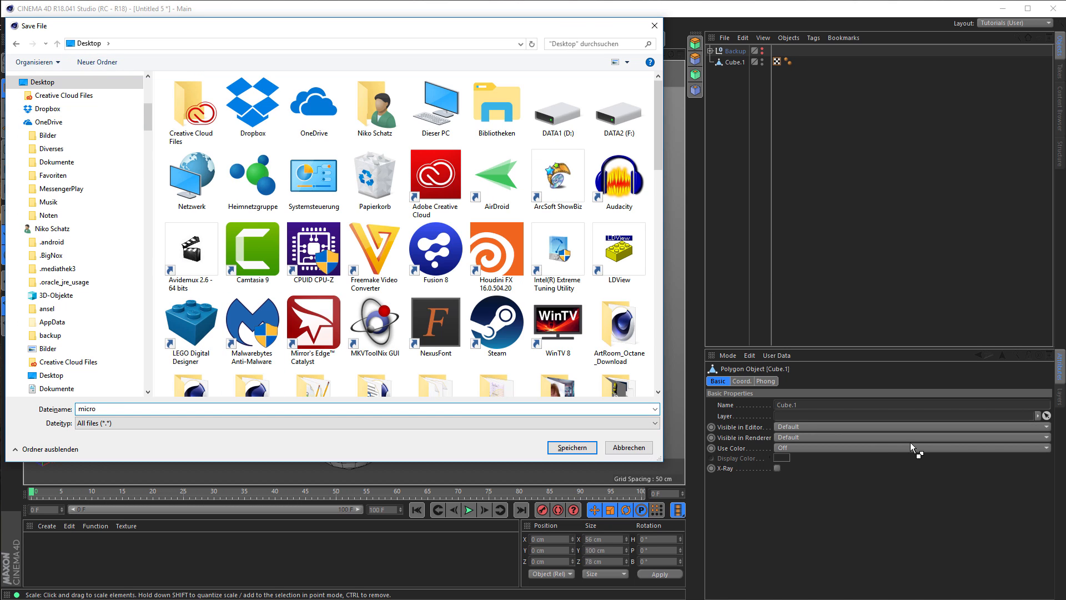
{"action": "key", "text": "Return"}
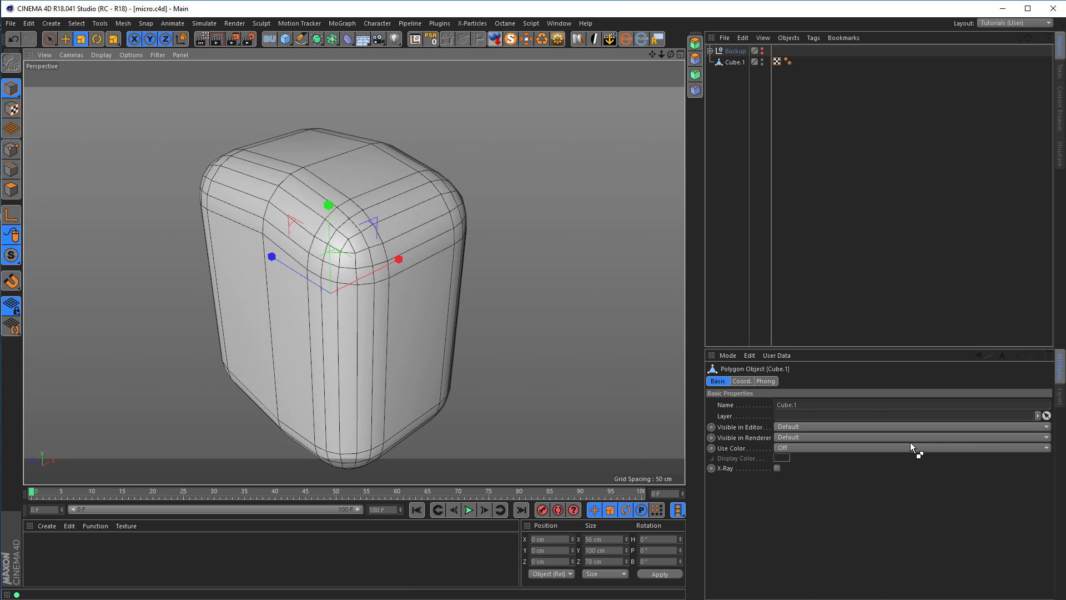
- In edge mode on the baked mesh, ring-select the central crosswise edges running over the body's top, front and bottom
{"action": "mouse_move", "coordinate": [437, 226]}
{"action": "left_mouse_down", "text": "alt"}
{"action": "mouse_move", "coordinate": [432, 238]}
{"action": "mouse_move", "coordinate": [439, 226]}
{"action": "left_mouse_up", "text": "alt"}
{"action": "middle_click_drag", "start_coordinate": [438, 225], "coordinate": [398, 198], "text": "alt"}
{"action": "left_click_drag", "start_coordinate": [398, 198], "coordinate": [381, 189], "text": "alt"}
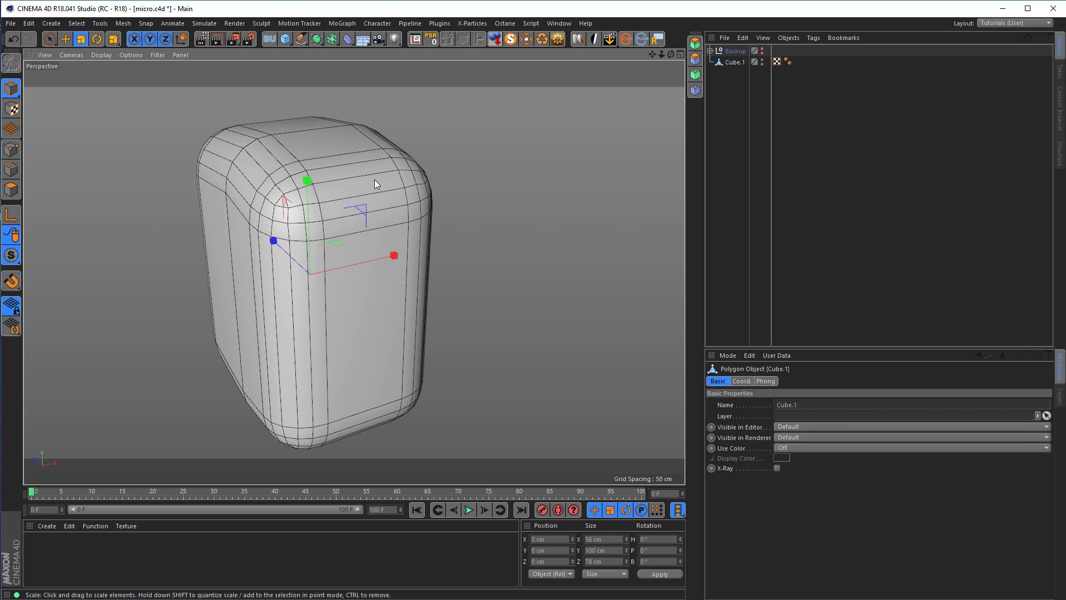
{"action": "left_click", "coordinate": [734, 63]}
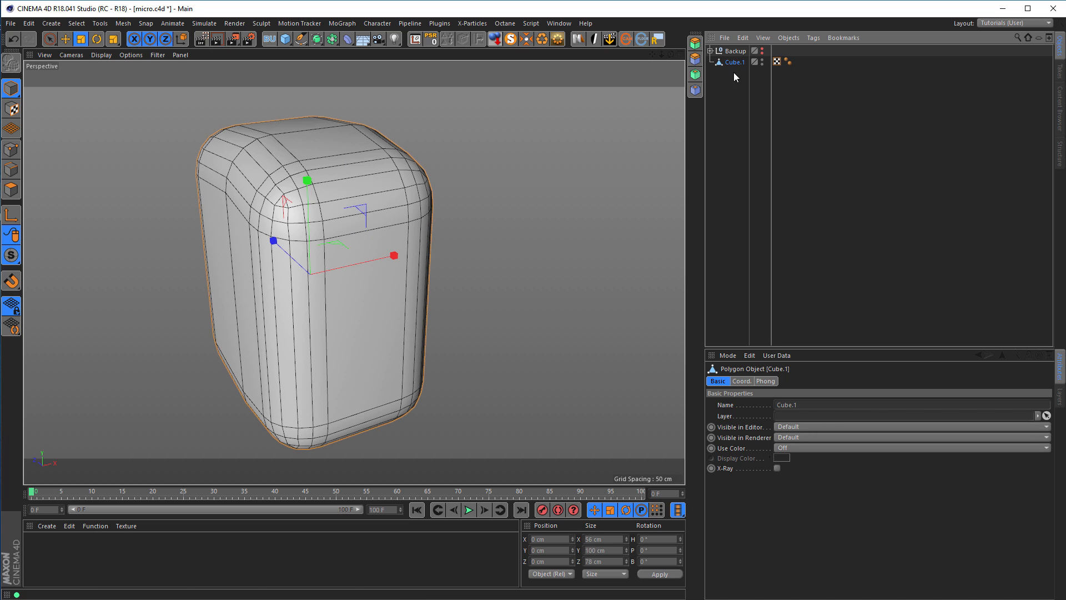
{"action": "left_click", "coordinate": [18, 167]}
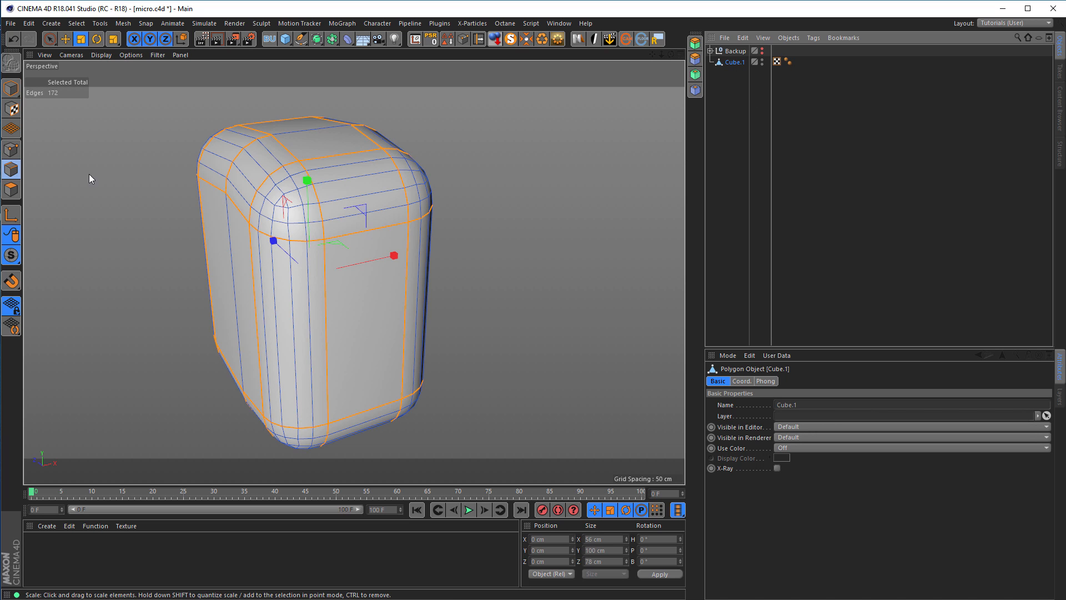
{"action": "right_click", "coordinate": [475, 184]}
{"action": "left_click", "coordinate": [499, 226]}
{"action": "left_click", "coordinate": [365, 191]}
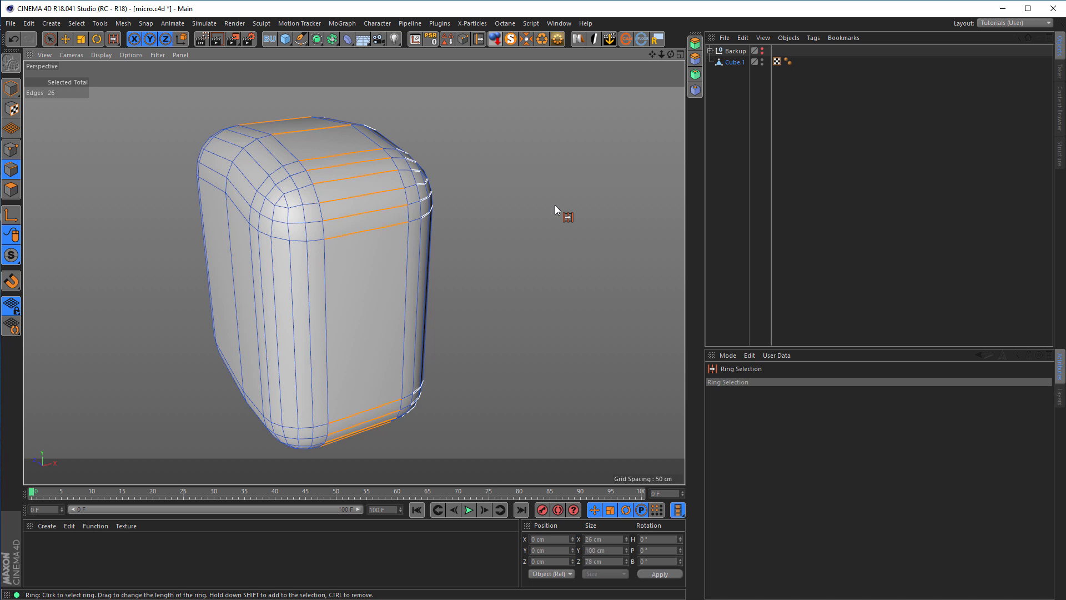
- Apply an Edge Cut to the selected edge ring with subdivision 4 and Create N-gons turned off
{"action": "key", "text": "m"}
{"action": "key", "text": "f"}
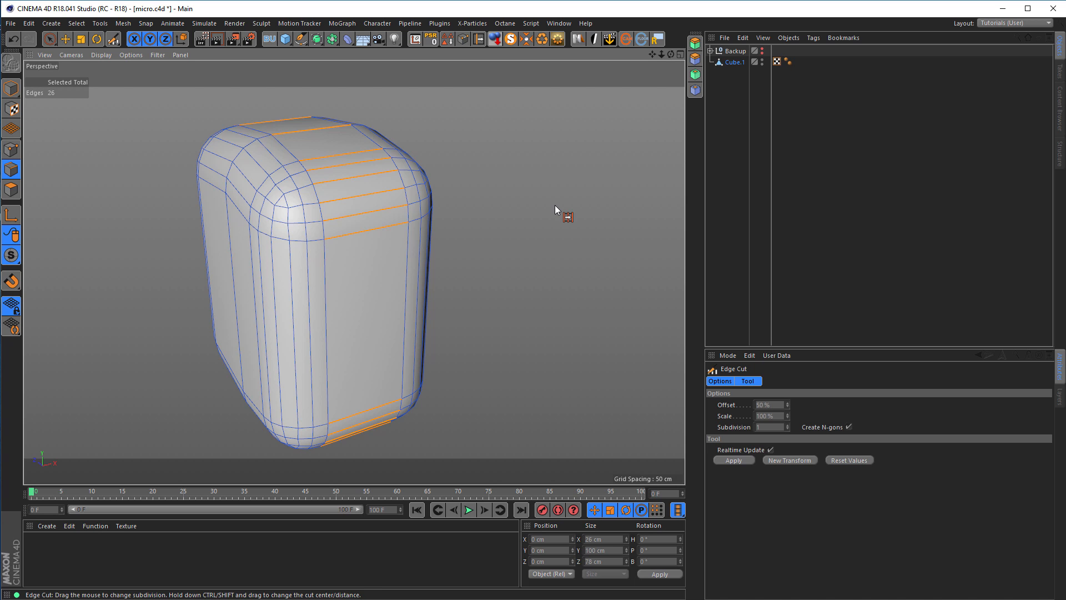
{"action": "left_click_drag", "start_coordinate": [837, 347], "coordinate": [837, 251]}
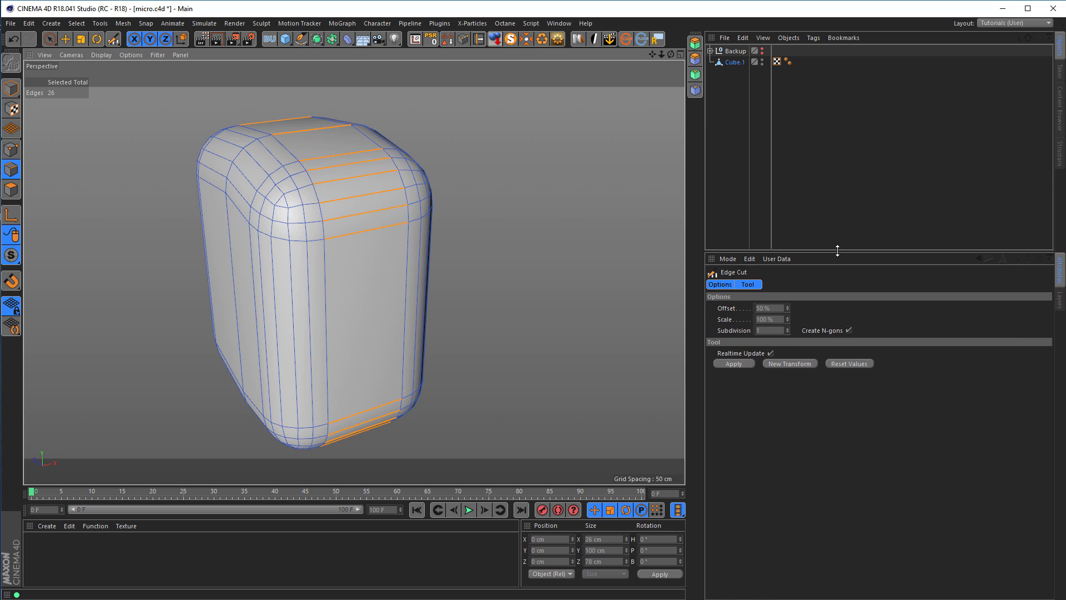
{"action": "left_click", "coordinate": [787, 328]}
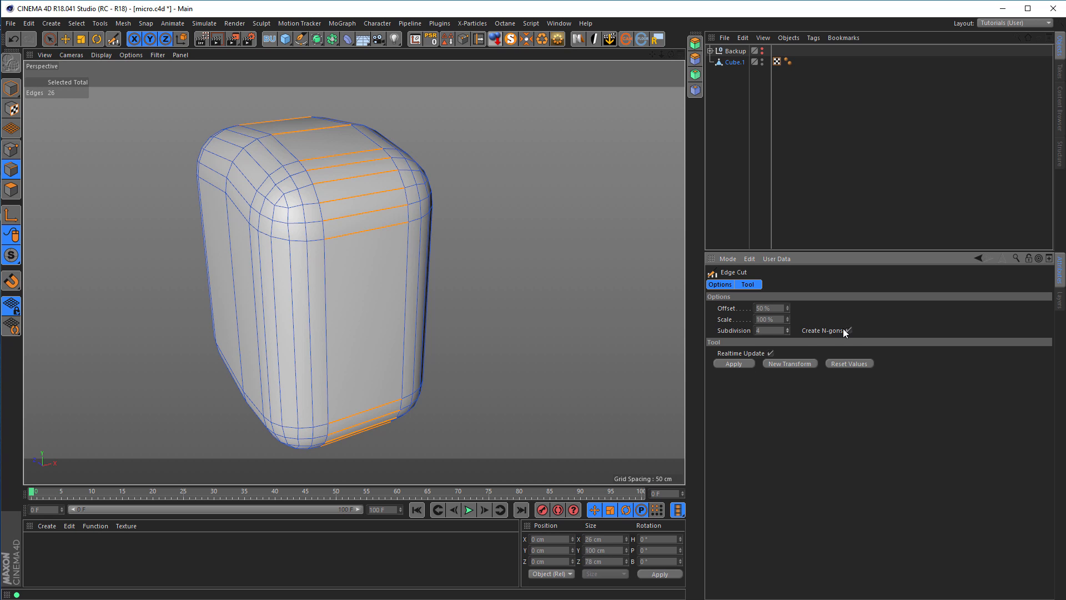
{"action": "left_click", "coordinate": [733, 363]}
{"action": "left_click_drag", "start_coordinate": [278, 189], "coordinate": [312, 202], "text": "alt"}
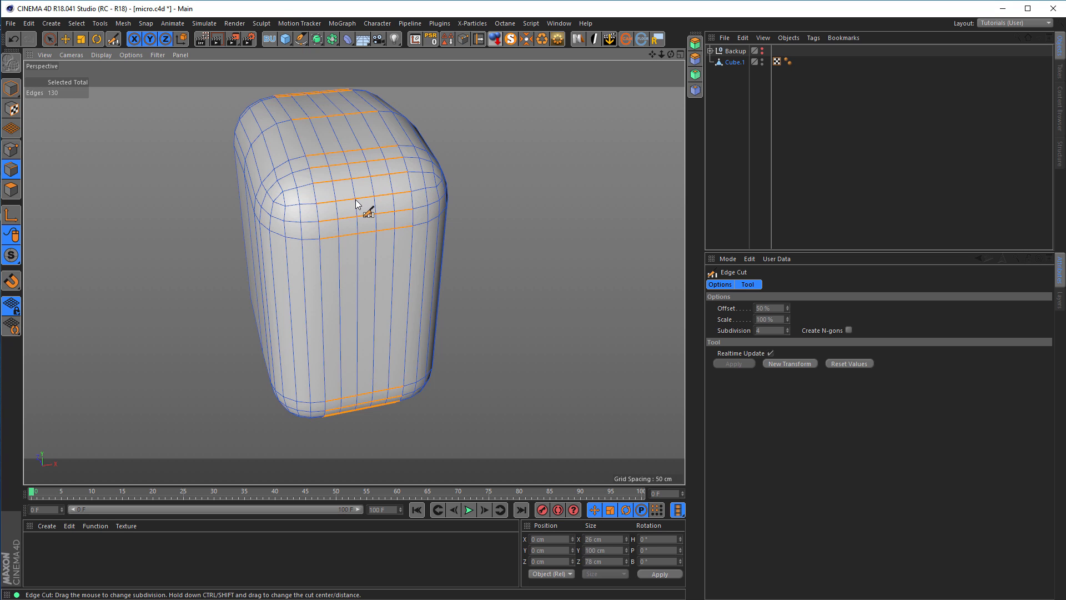
{"action": "left_click_drag", "start_coordinate": [361, 209], "coordinate": [398, 236], "text": "alt"}
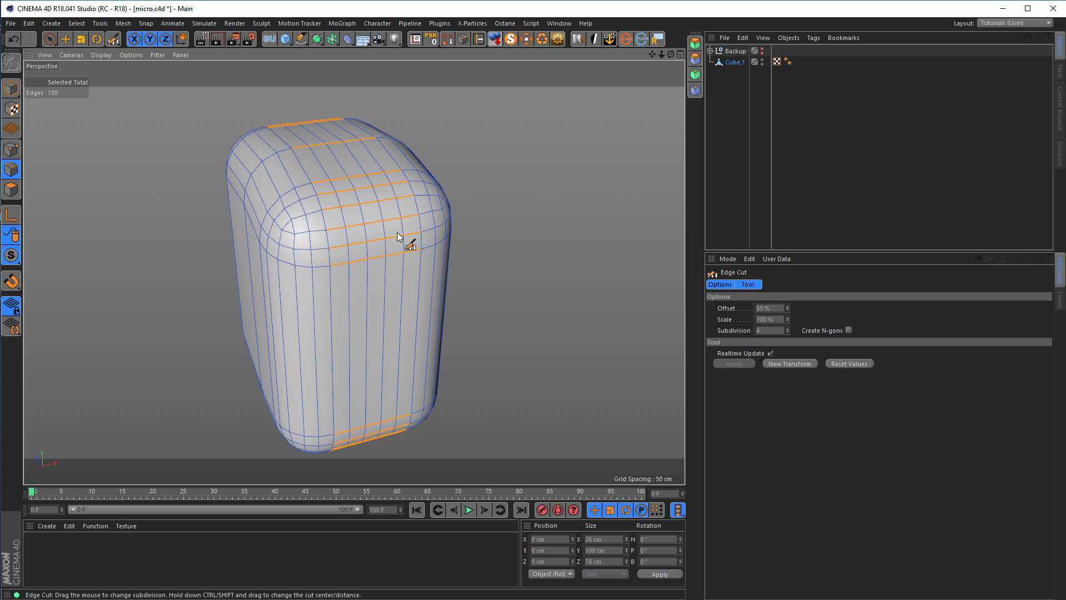
- Clear the edge selection with Live Selection and show the whole body in the Top view
{"action": "key", "text": "space"}
{"action": "left_click", "coordinate": [478, 233]}
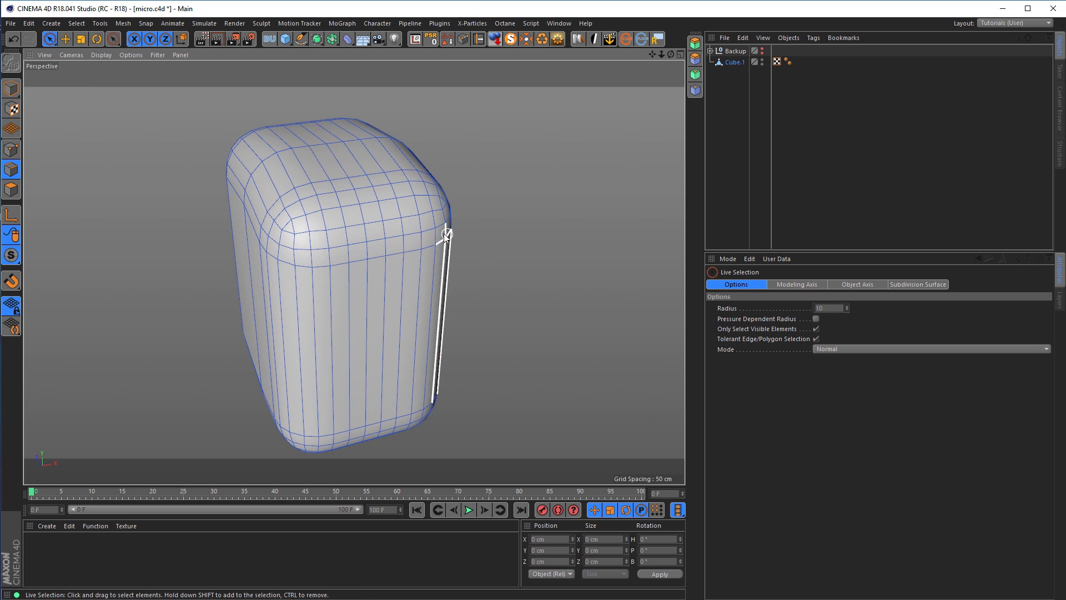
{"action": "middle_click", "coordinate": [425, 236]}
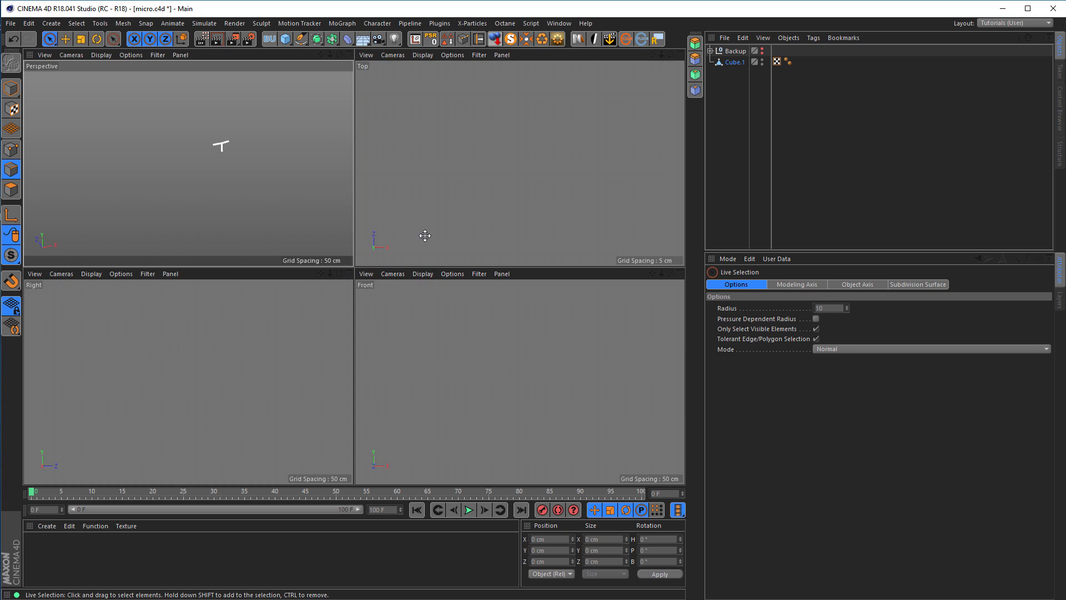
{"action": "middle_click", "coordinate": [425, 236]}
{"action": "scroll", "coordinate": [361, 245], "scroll_direction": "down", "scroll_amount": 3}
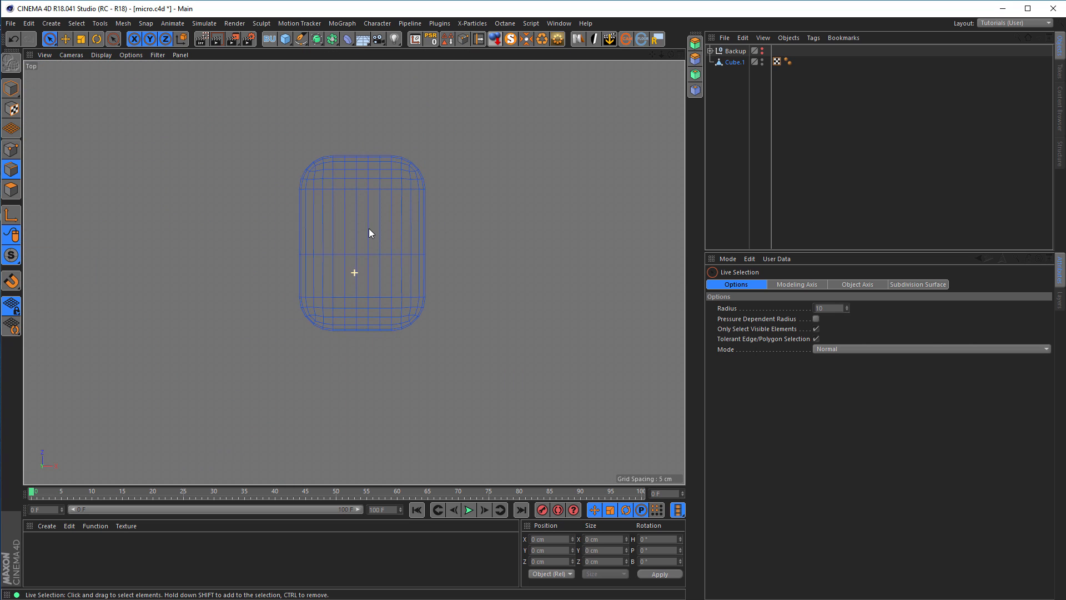
- Set the Top view to a shaded display with wireframe lines and frame the front end of the body
{"action": "scroll", "coordinate": [378, 229], "scroll_direction": "up", "scroll_amount": 3}
{"action": "left_click", "coordinate": [96, 59]}
{"action": "left_click", "coordinate": [116, 83]}
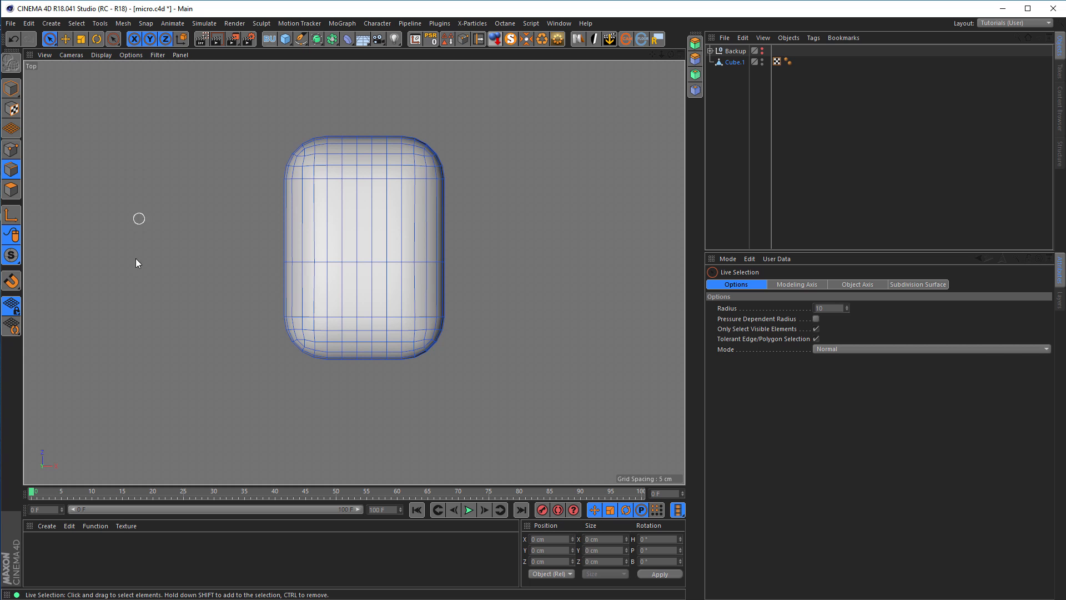
{"action": "scroll", "coordinate": [341, 351], "scroll_direction": "up", "scroll_amount": 3}
{"action": "middle_click_drag", "start_coordinate": [362, 342], "coordinate": [376, 321]}
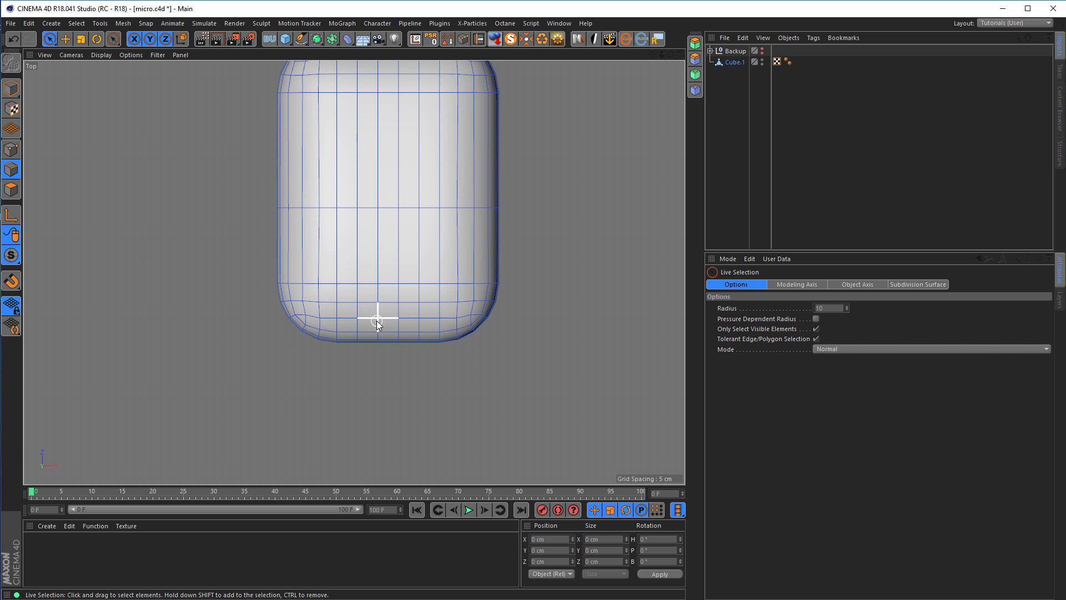
- In the Perspective view, loop-select the vertical edge loop running around the middle of the body's side and over its top
{"action": "middle_click", "coordinate": [381, 315]}
{"action": "middle_click", "coordinate": [278, 238]}
{"action": "mouse_move", "coordinate": [309, 238]}
{"action": "left_mouse_down", "text": "alt"}
{"action": "mouse_move", "coordinate": [249, 244]}
{"action": "mouse_move", "coordinate": [374, 241]}
{"action": "mouse_move", "coordinate": [328, 255]}
{"action": "mouse_move", "coordinate": [317, 231]}
{"action": "left_mouse_up", "text": "alt"}
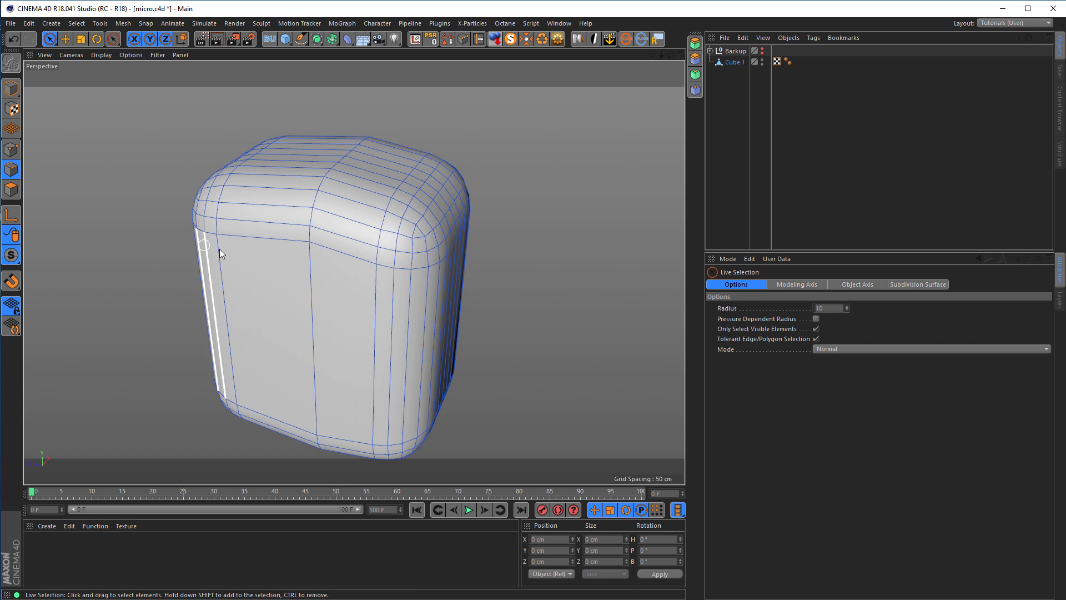
{"action": "key", "text": "u"}
{"action": "key", "text": "l"}
{"action": "left_click", "coordinate": [308, 231]}
{"action": "scroll", "coordinate": [338, 219], "scroll_direction": "up", "scroll_amount": 3}
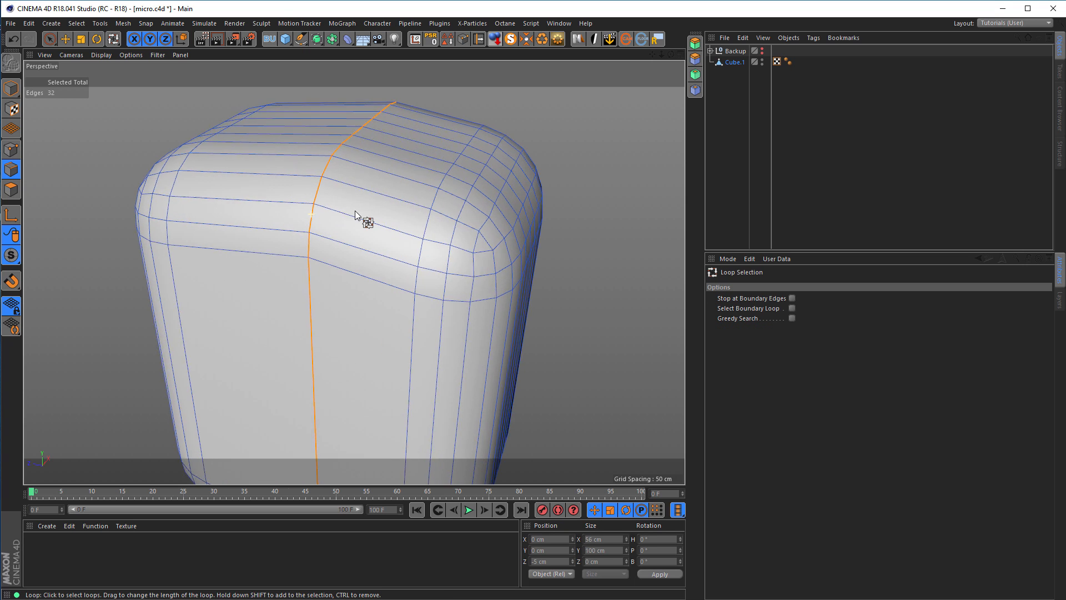
{"action": "scroll", "coordinate": [358, 211], "scroll_direction": "up", "scroll_amount": 1}
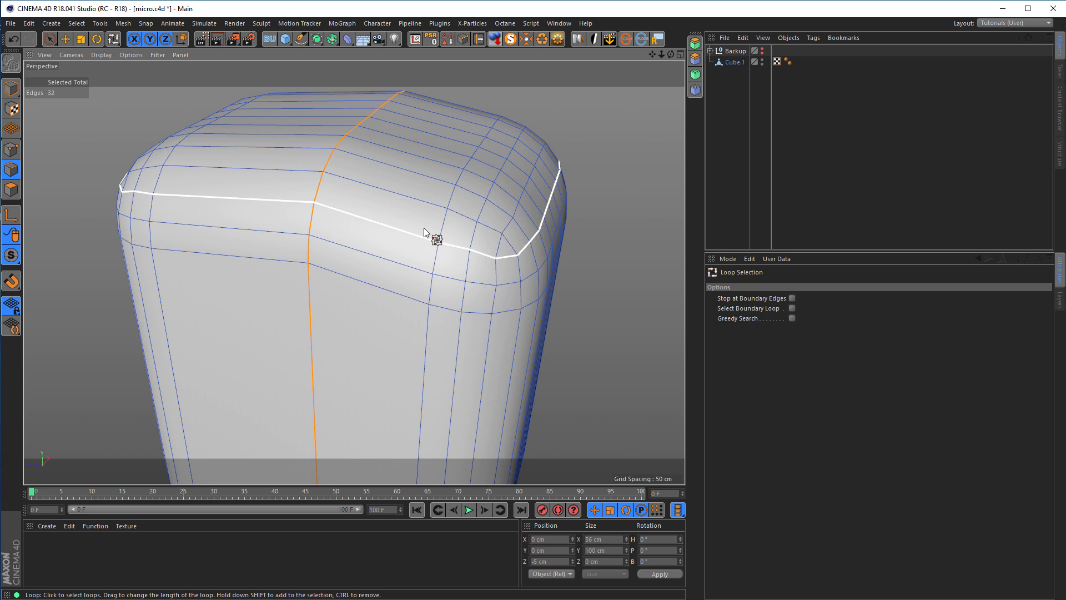
- Bevel the selected central edge loop in Chamfer mode with a 0.5 cm offset and subdivision 0
{"action": "key", "text": "m"}
{"action": "key", "text": "s"}
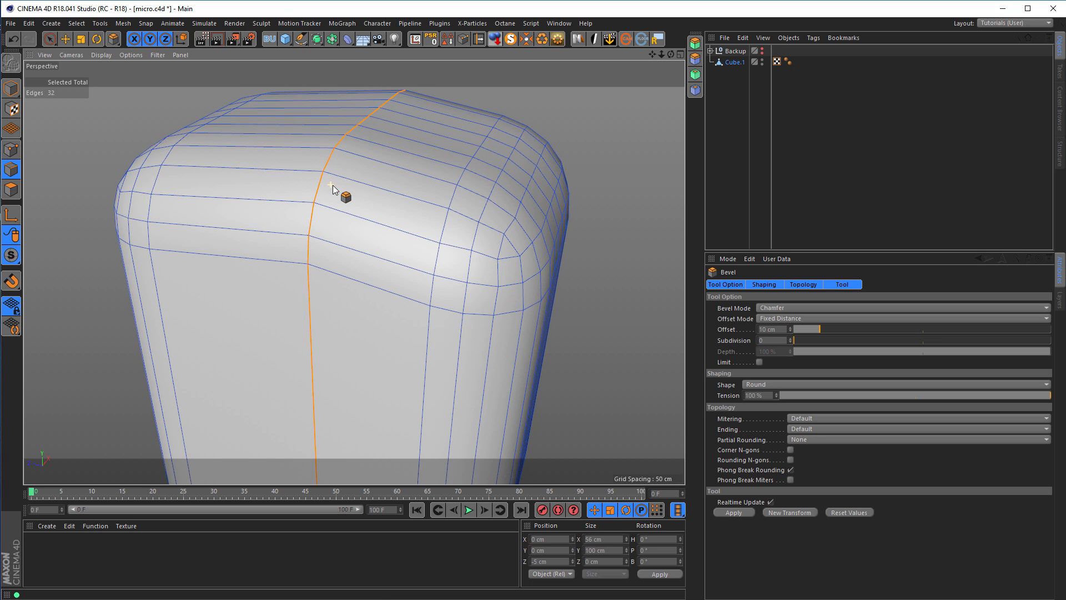
{"action": "scroll", "coordinate": [332, 184], "scroll_direction": "up", "scroll_amount": 3}
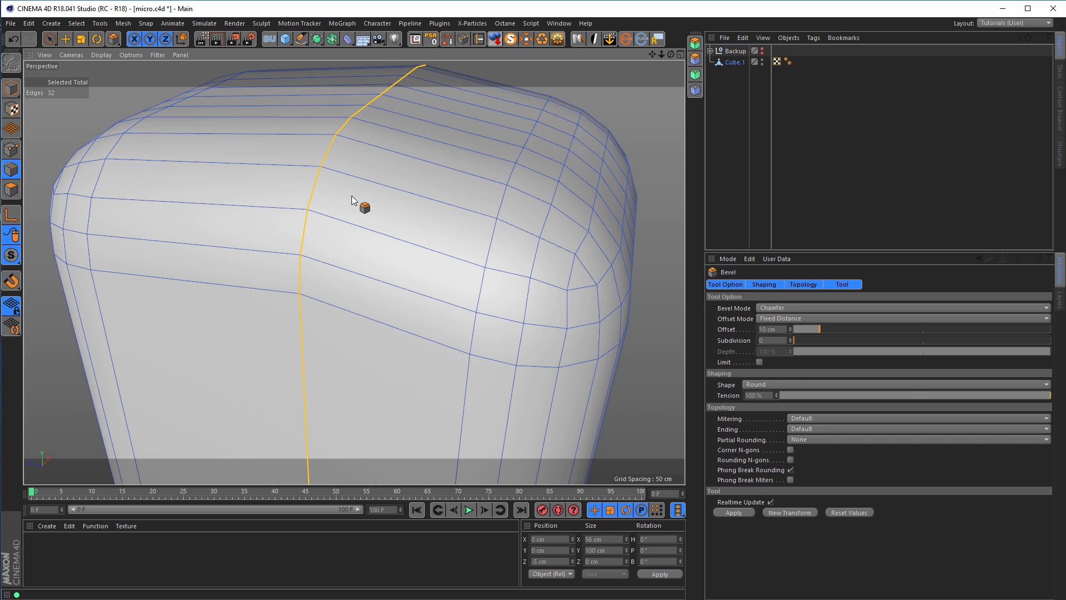
{"action": "mouse_move", "coordinate": [353, 196]}
{"action": "left_mouse_down"}
{"action": "mouse_move", "coordinate": [371, 195]}
{"action": "mouse_move", "coordinate": [364, 207]}
{"action": "left_mouse_up"}
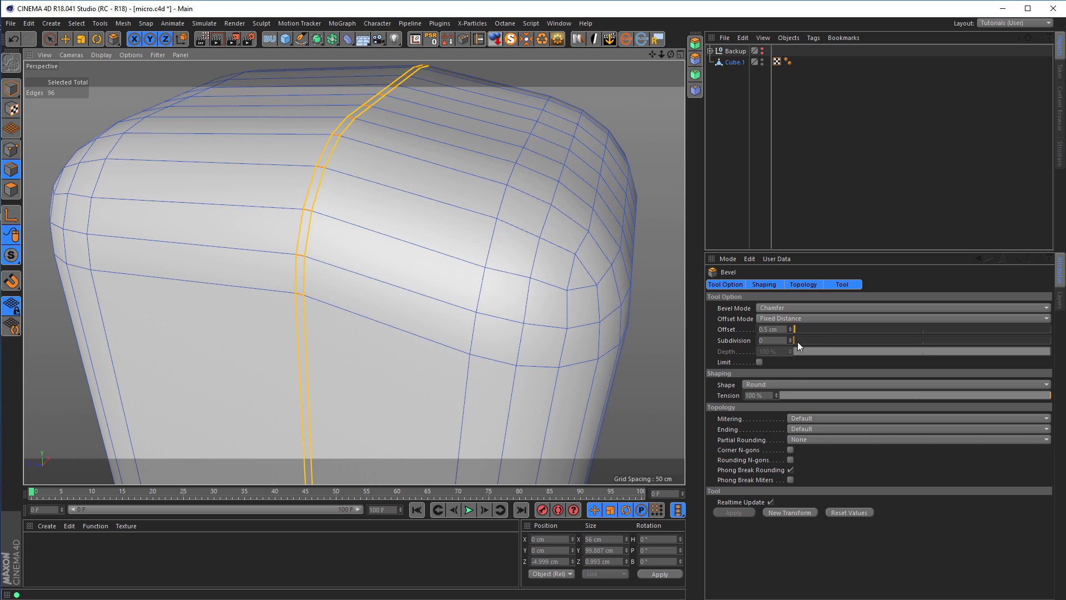
{"action": "left_click_drag", "start_coordinate": [429, 271], "coordinate": [415, 235], "text": "alt"}
- In the Right view, make a vertical Plane Cut on each side of the beveled loop, using Local plane mode and the XY plane
{"action": "middle_click", "coordinate": [414, 235]}
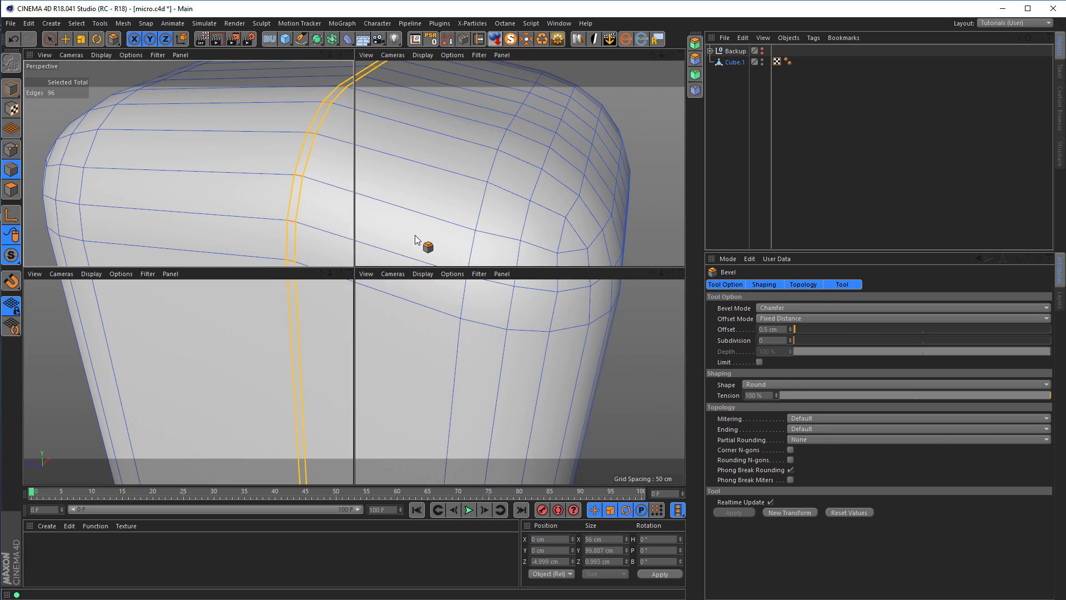
{"action": "middle_click", "coordinate": [267, 342]}
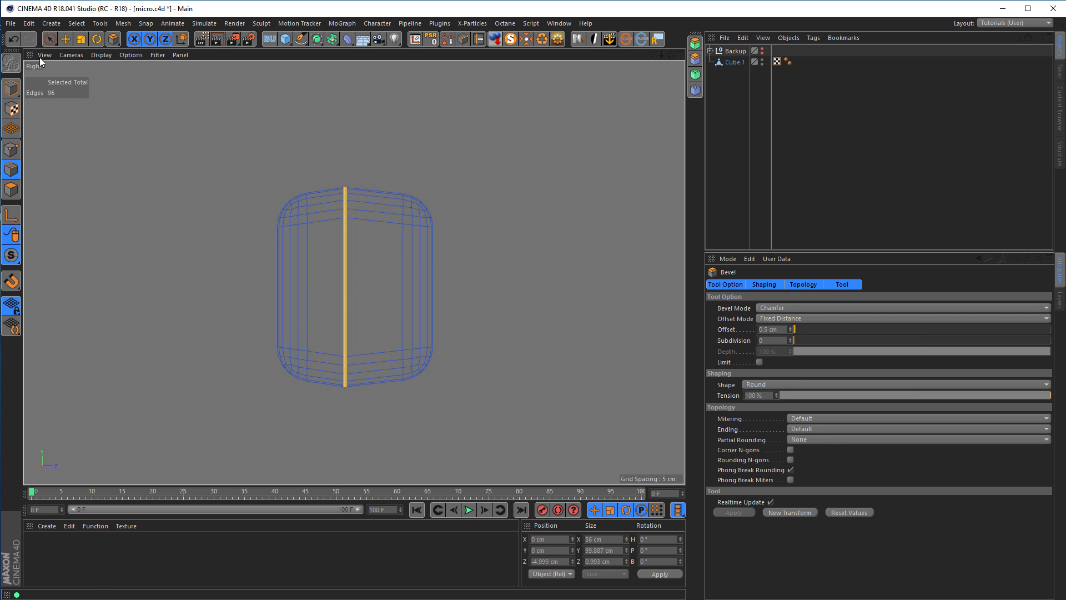
{"action": "left_click", "coordinate": [49, 38]}
{"action": "scroll", "coordinate": [452, 231], "scroll_direction": "up", "scroll_amount": 3}
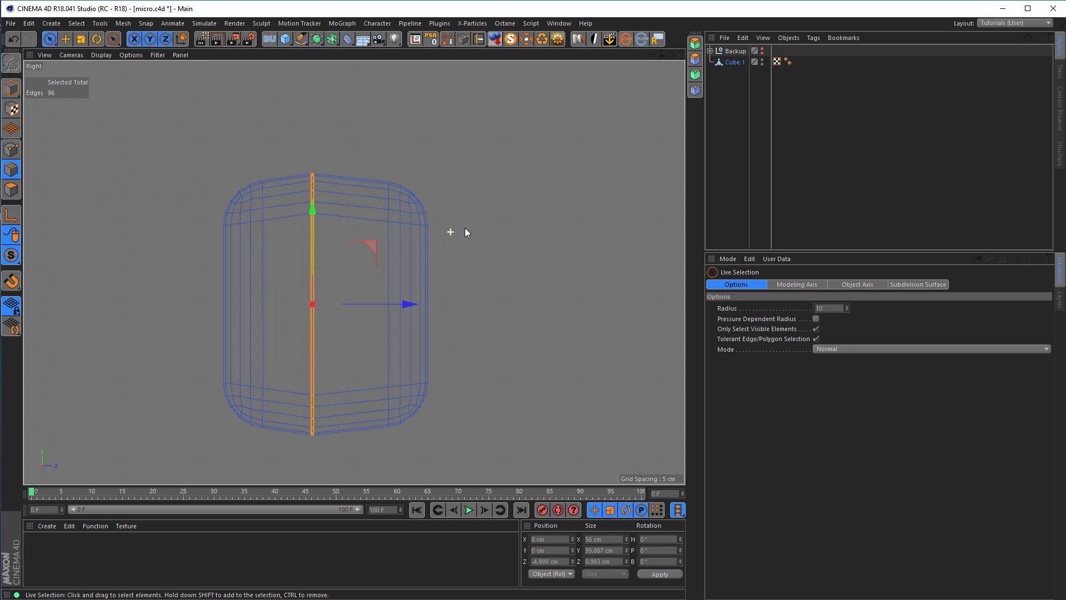
{"action": "middle_click_drag", "start_coordinate": [504, 210], "coordinate": [513, 205], "text": "alt"}
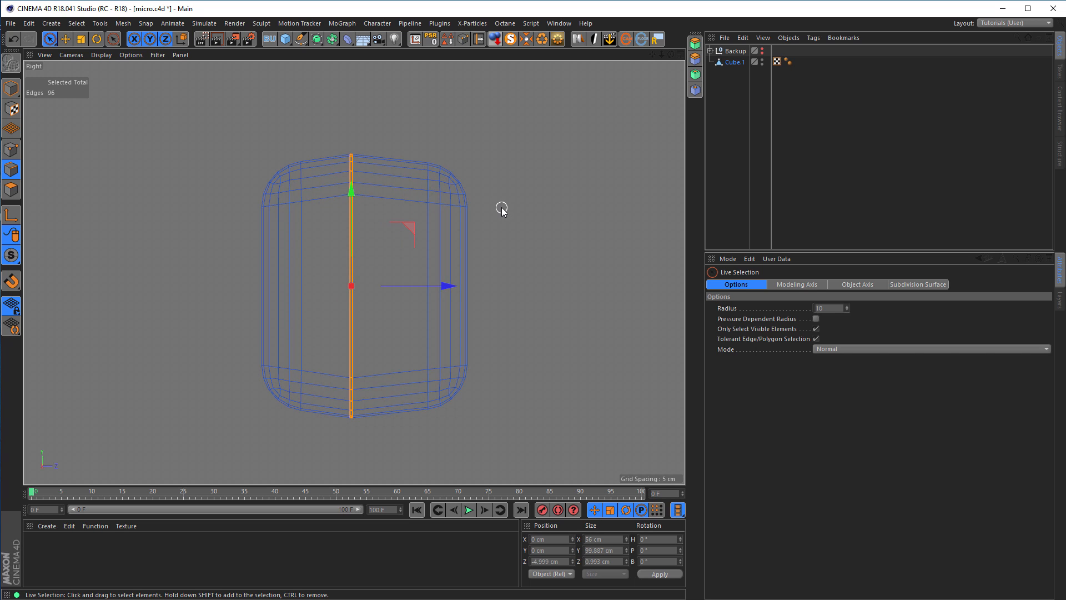
{"action": "key", "text": "k"}
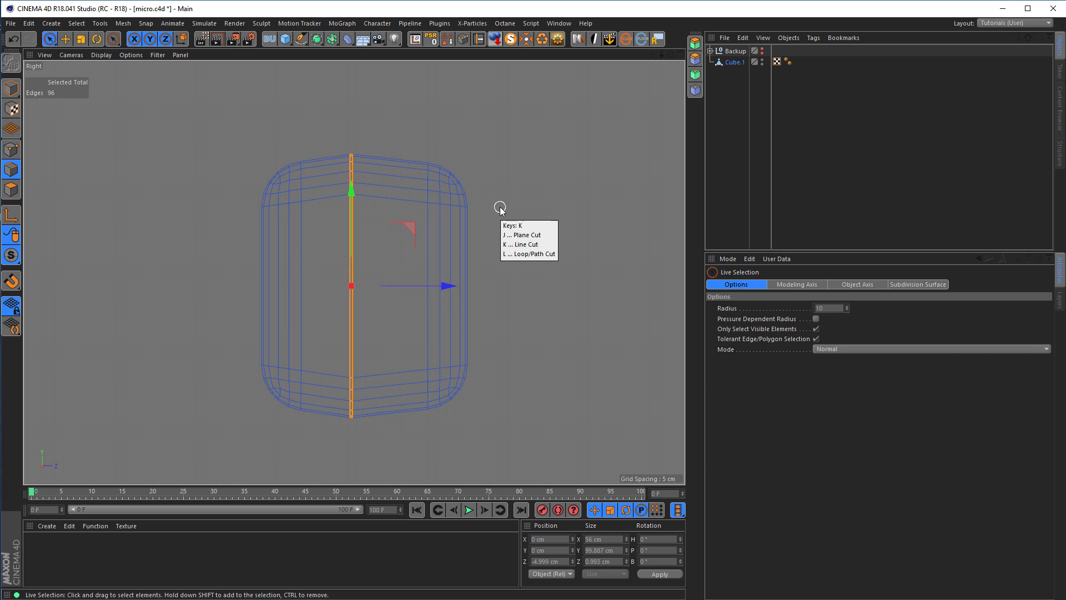
{"action": "key", "text": "j"}
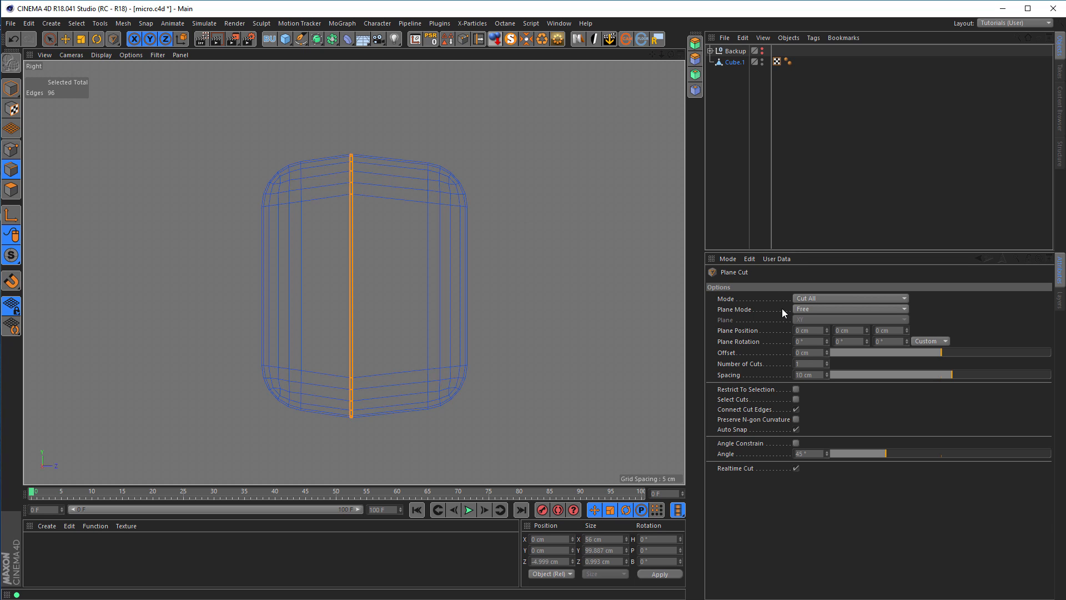
{"action": "left_click", "coordinate": [808, 307]}
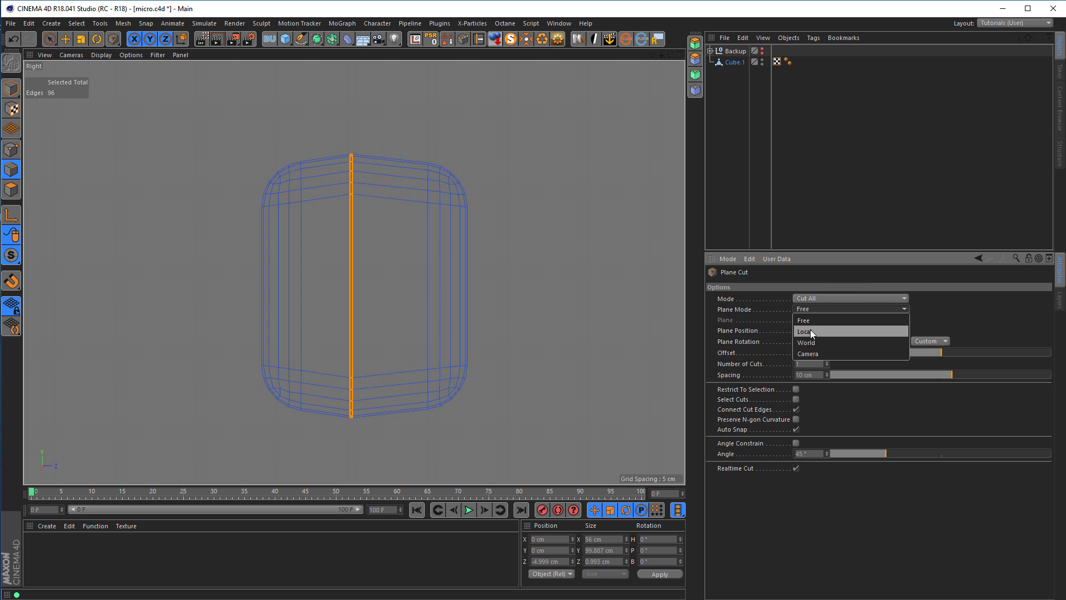
{"action": "left_click", "coordinate": [810, 332]}
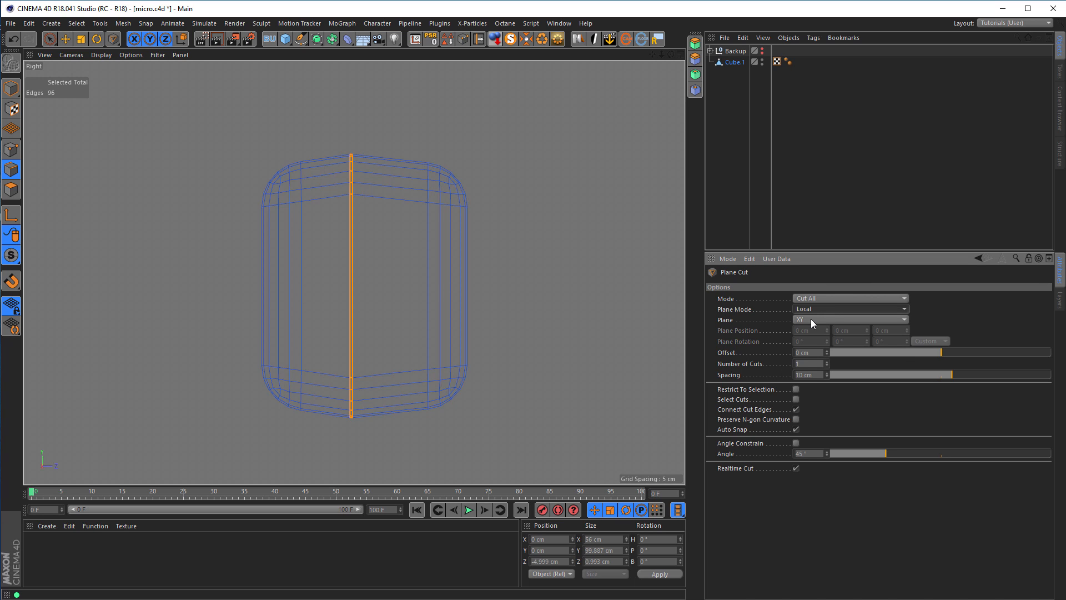
{"action": "left_click", "coordinate": [810, 318]}
{"action": "left_click", "coordinate": [814, 331]}
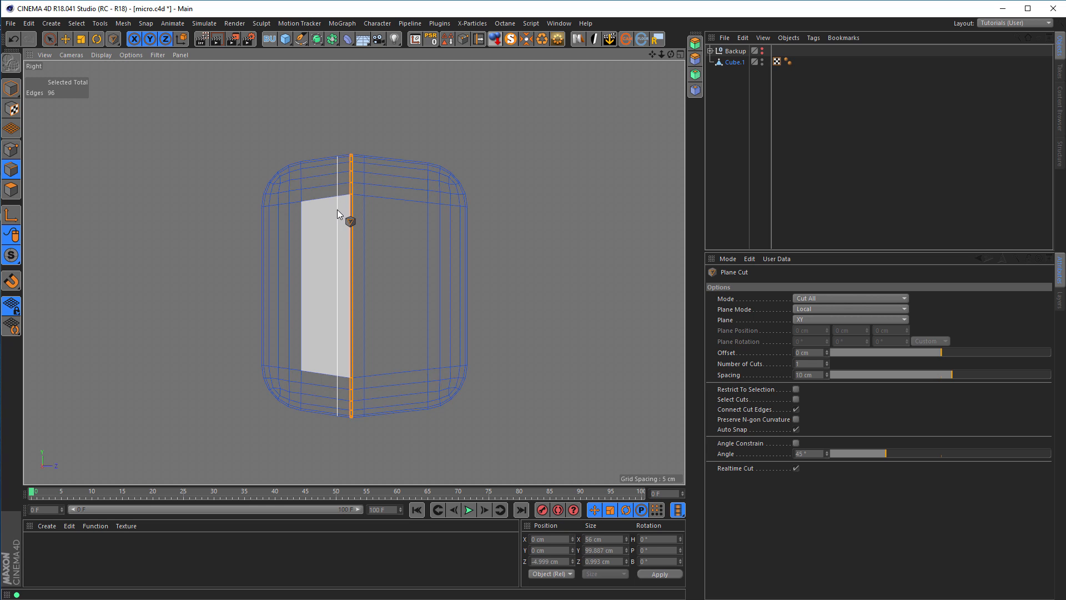
{"action": "left_click", "coordinate": [338, 208]}
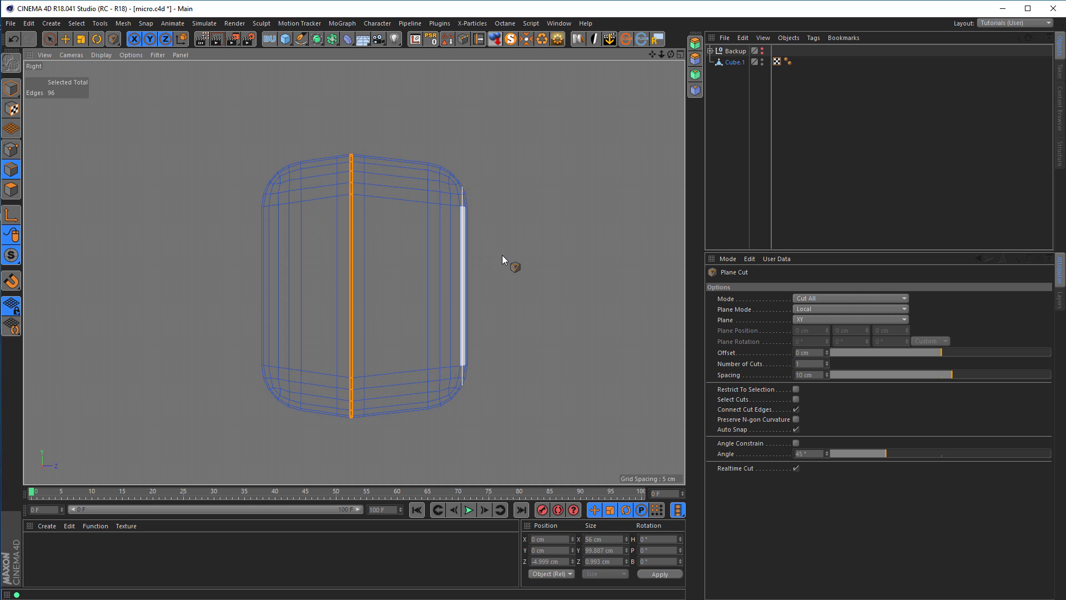
- Turn off Only Select Visible Elements for Live Selection and clear the edge selection in the Top view
{"action": "middle_click", "coordinate": [503, 260]}
{"action": "middle_click", "coordinate": [332, 195]}
{"action": "scroll", "coordinate": [292, 221], "scroll_direction": "down", "scroll_amount": 5}
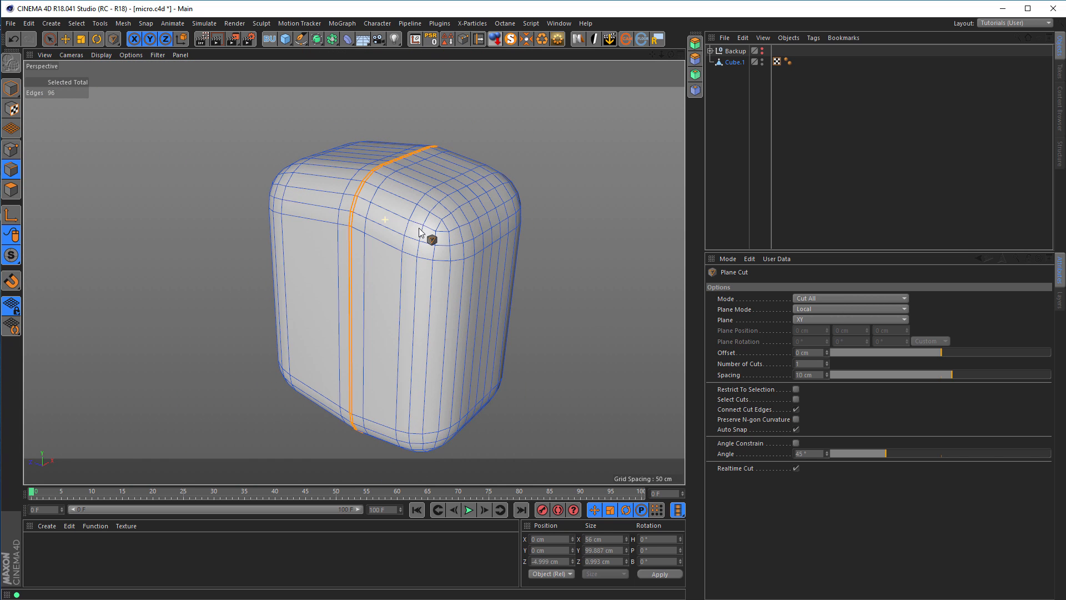
{"action": "left_click", "coordinate": [49, 39]}
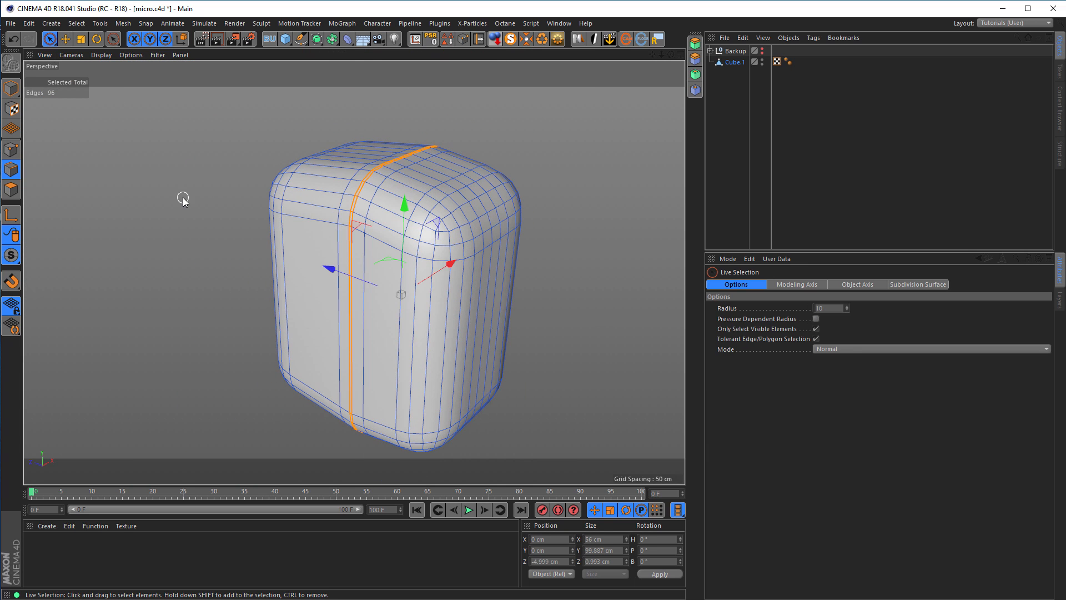
{"action": "middle_click", "coordinate": [184, 198]}
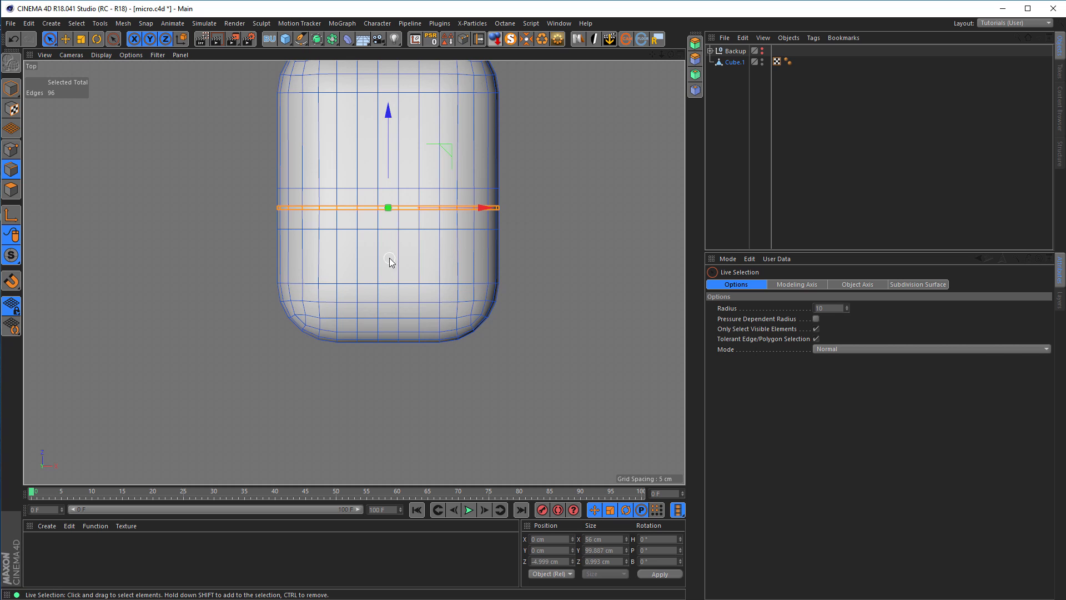
{"action": "scroll", "coordinate": [401, 251], "scroll_direction": "up", "scroll_amount": 2}
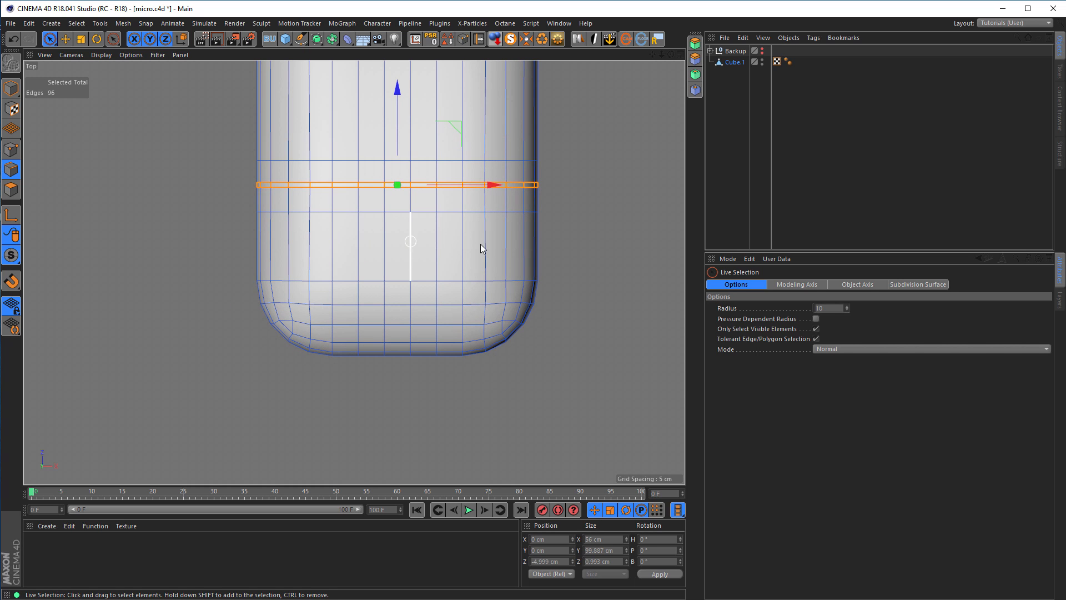
{"action": "left_click", "coordinate": [817, 328]}
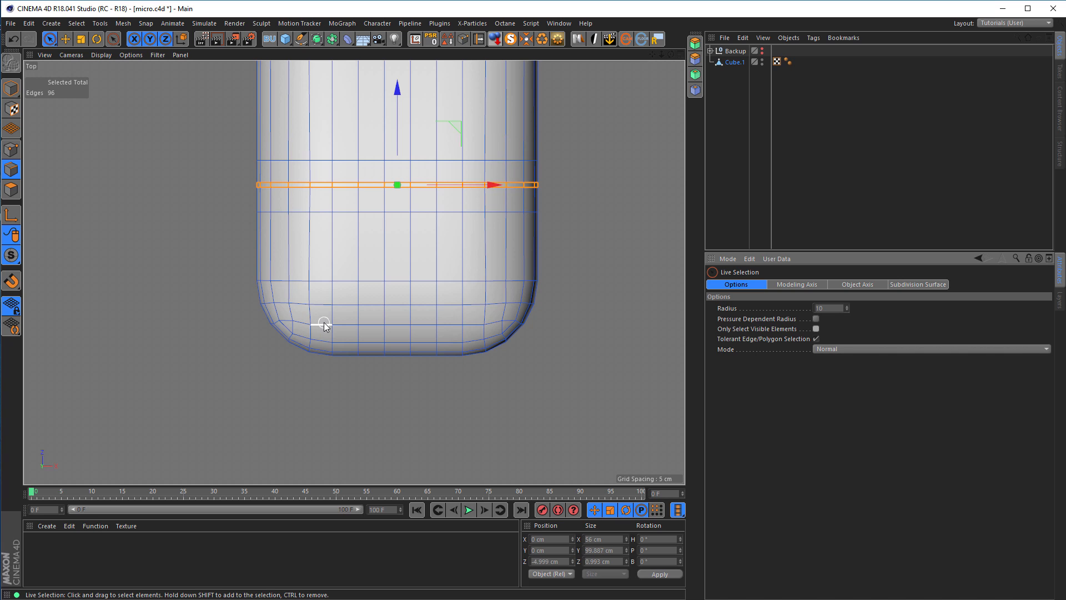
{"action": "left_click", "coordinate": [322, 225]}
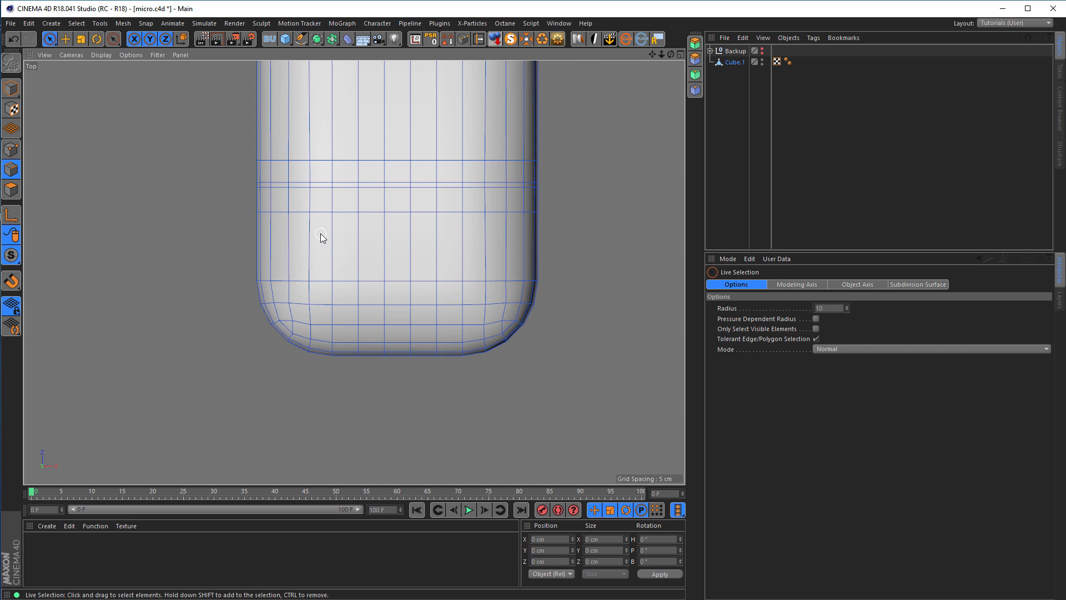
- In polygon mode, select the lengthwise polygon strip beside the left rounded corner, from the front plane cut to the front end, through top and bottom
{"action": "left_click", "coordinate": [12, 189]}
{"action": "left_click", "coordinate": [205, 255]}
{"action": "left_click", "coordinate": [320, 233]}
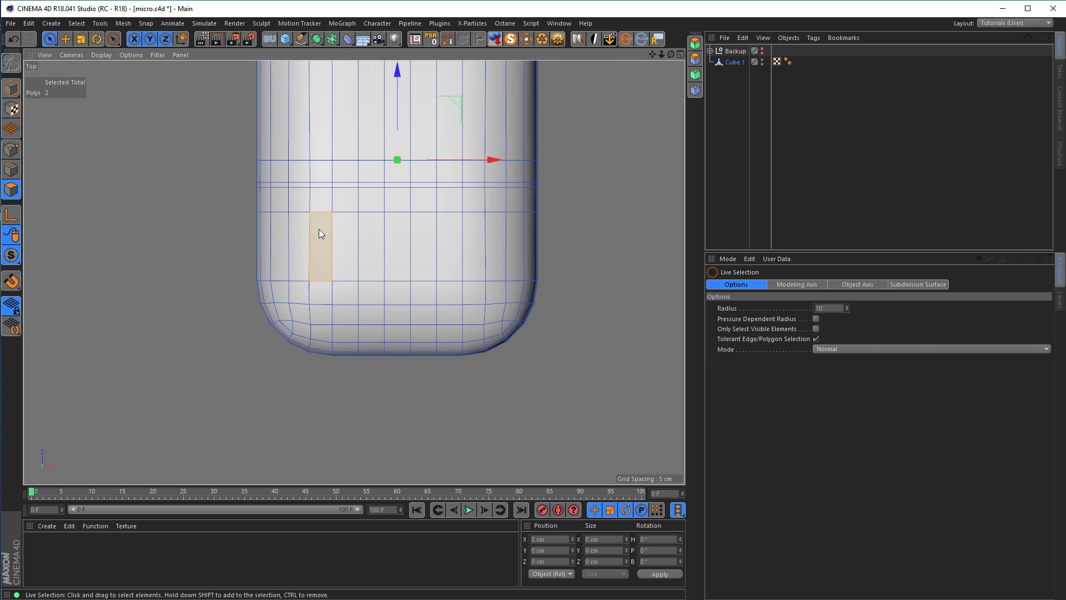
{"action": "left_click_drag", "start_coordinate": [325, 272], "coordinate": [327, 353]}
{"action": "middle_click", "coordinate": [376, 381]}
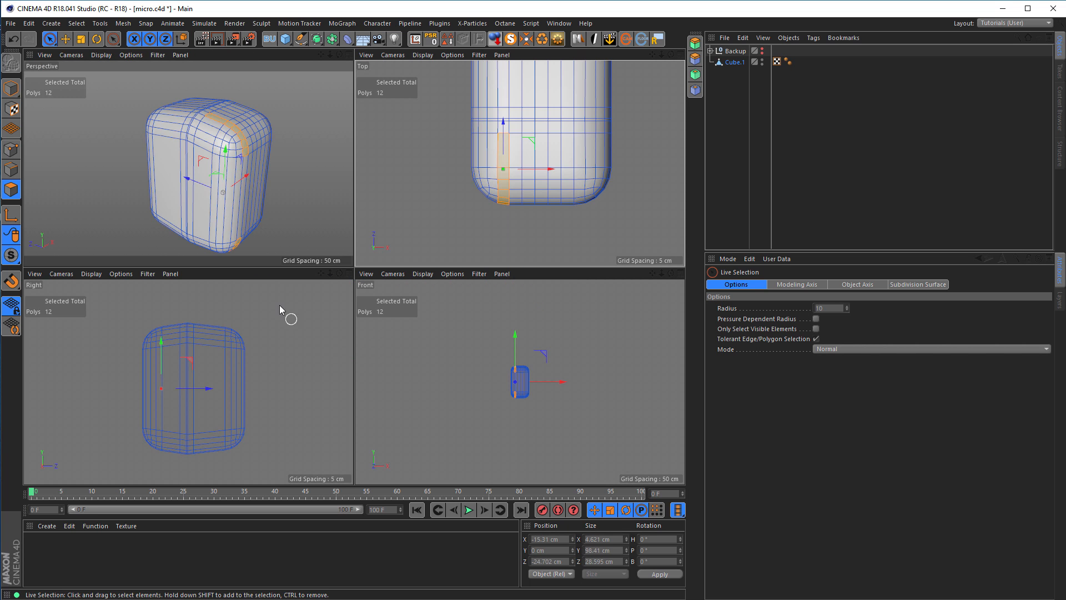
{"action": "middle_click", "coordinate": [274, 226]}
{"action": "middle_click_drag", "start_coordinate": [409, 379], "coordinate": [336, 248], "text": "alt"}
{"action": "left_click_drag", "start_coordinate": [336, 248], "coordinate": [321, 355], "text": "alt"}
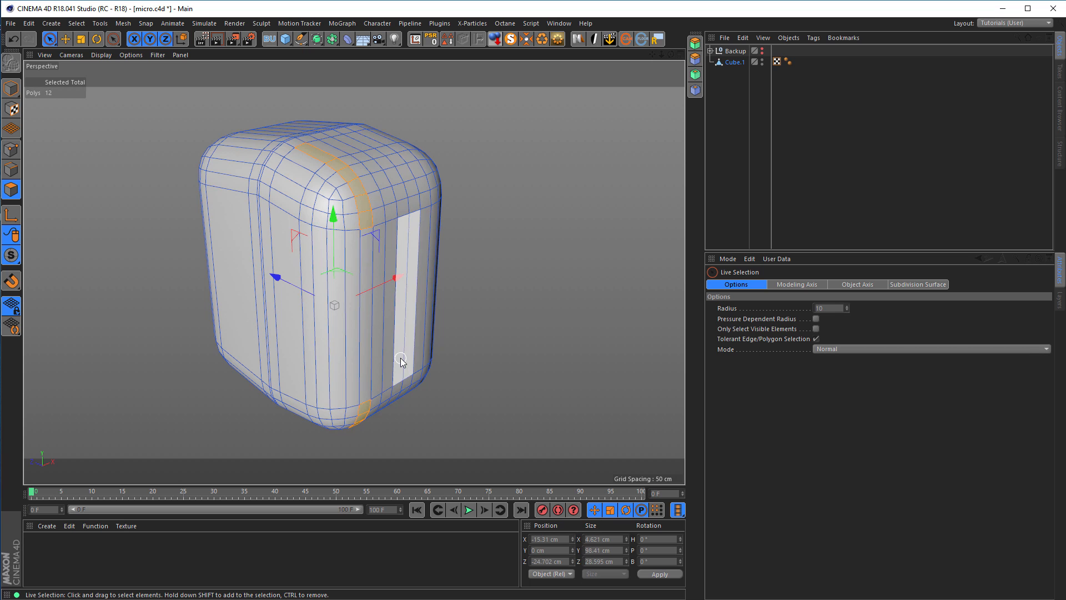
{"action": "middle_click", "coordinate": [433, 361]}
{"action": "middle_click", "coordinate": [400, 220]}
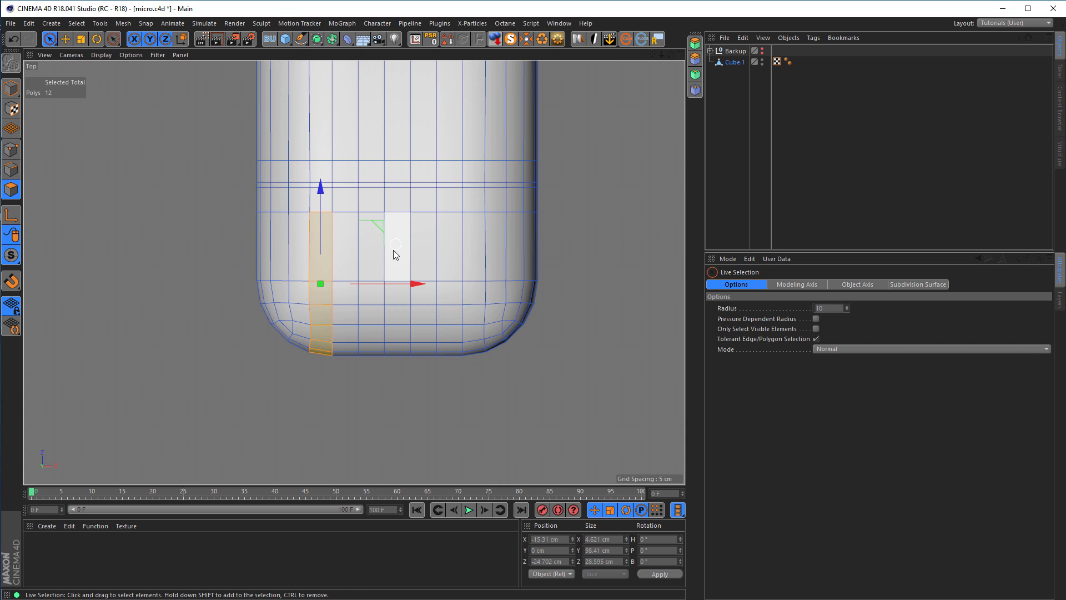
- Apply Extrude Inner with a 1 cm offset to the selected strip and delete the inset polygons to open a slot
{"action": "right_click_drag", "start_coordinate": [347, 328], "coordinate": [351, 327], "text": "alt"}
{"action": "middle_click_drag", "start_coordinate": [351, 328], "coordinate": [336, 341], "text": "alt"}
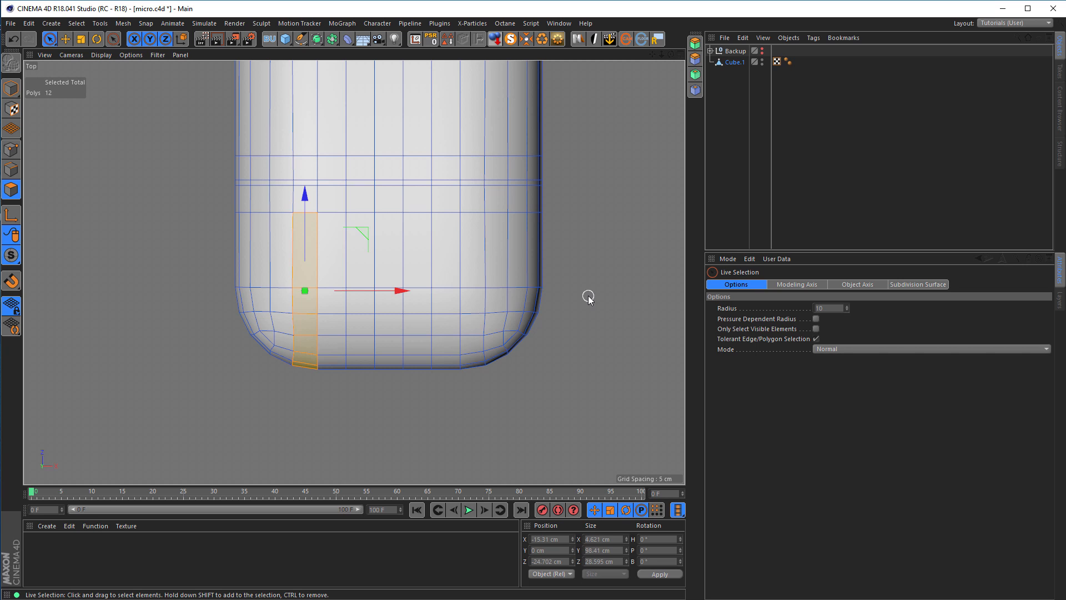
{"action": "key", "text": "i"}
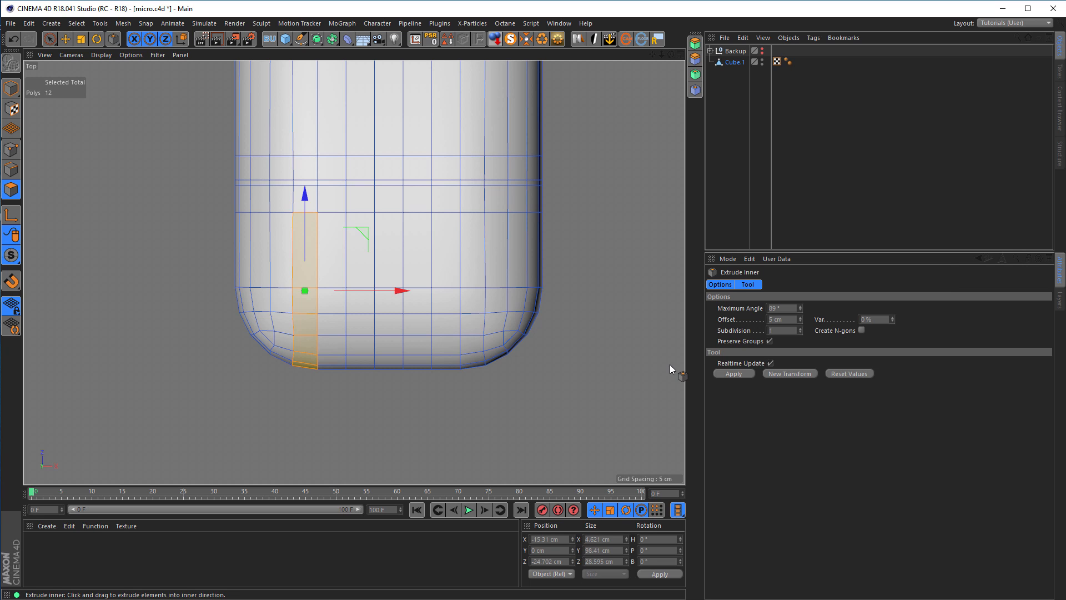
{"action": "left_click", "coordinate": [788, 319]}
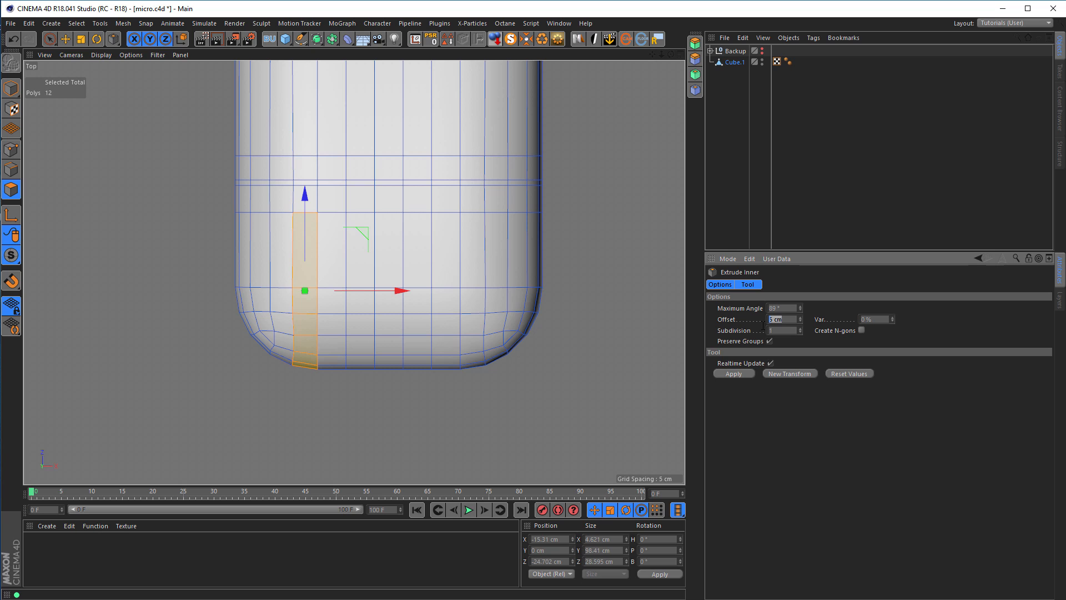
{"action": "type", "text": "1"}
{"action": "left_click", "coordinate": [733, 373]}
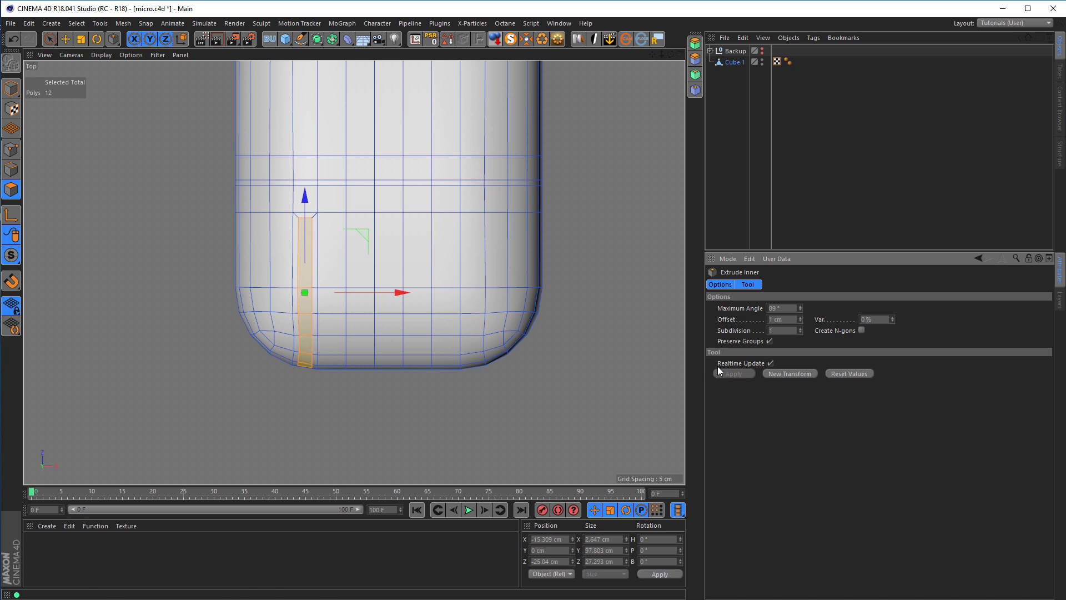
{"action": "key", "text": "space"}
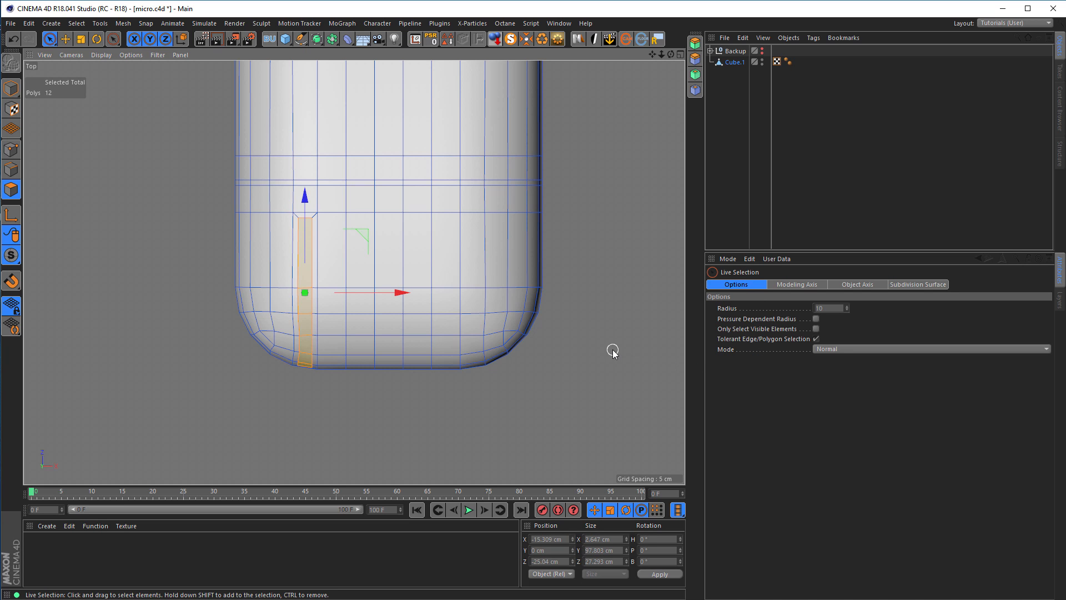
{"action": "key", "text": "Delete"}
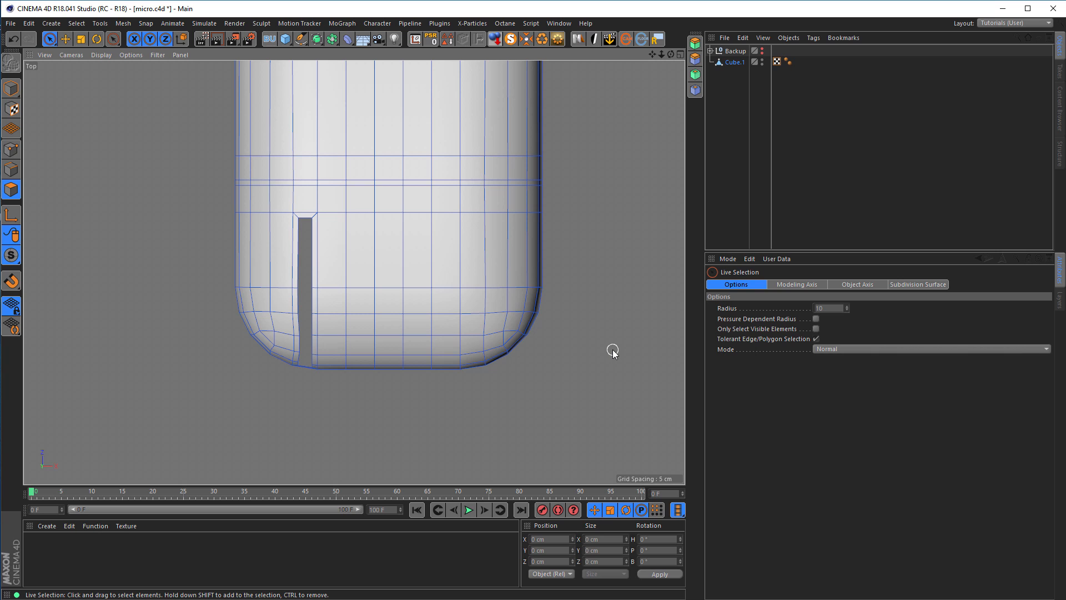
- Open the second grille slot: select the adjacent front strip through top and bottom, apply Extrude Inner with a 1 cm offset, and delete the inset polygons
{"action": "left_click", "coordinate": [332, 254]}
{"action": "left_click_drag", "start_coordinate": [335, 326], "coordinate": [334, 363]}
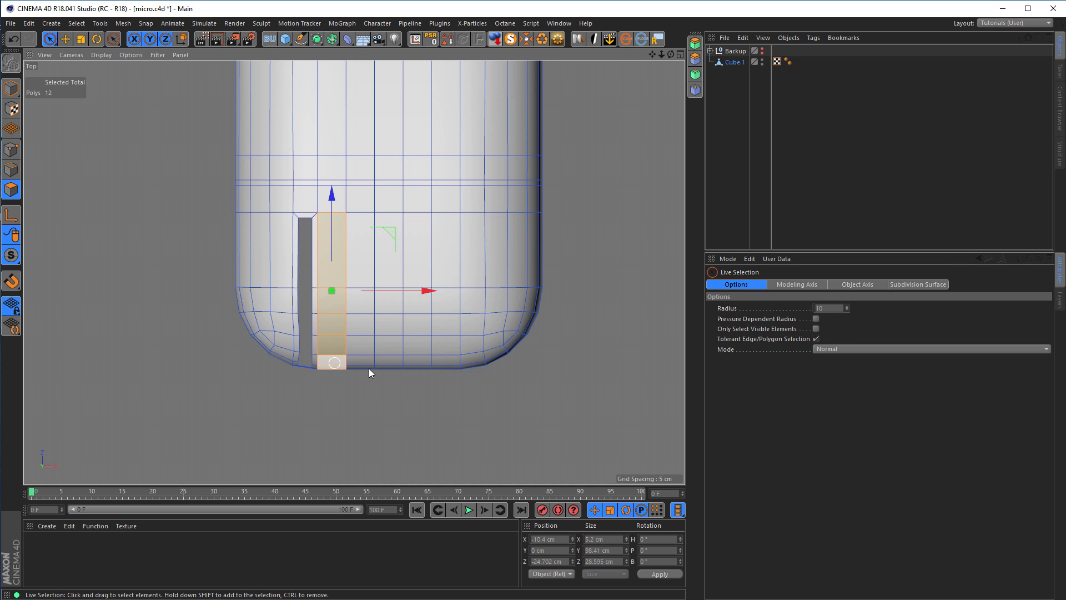
{"action": "key", "text": "i"}
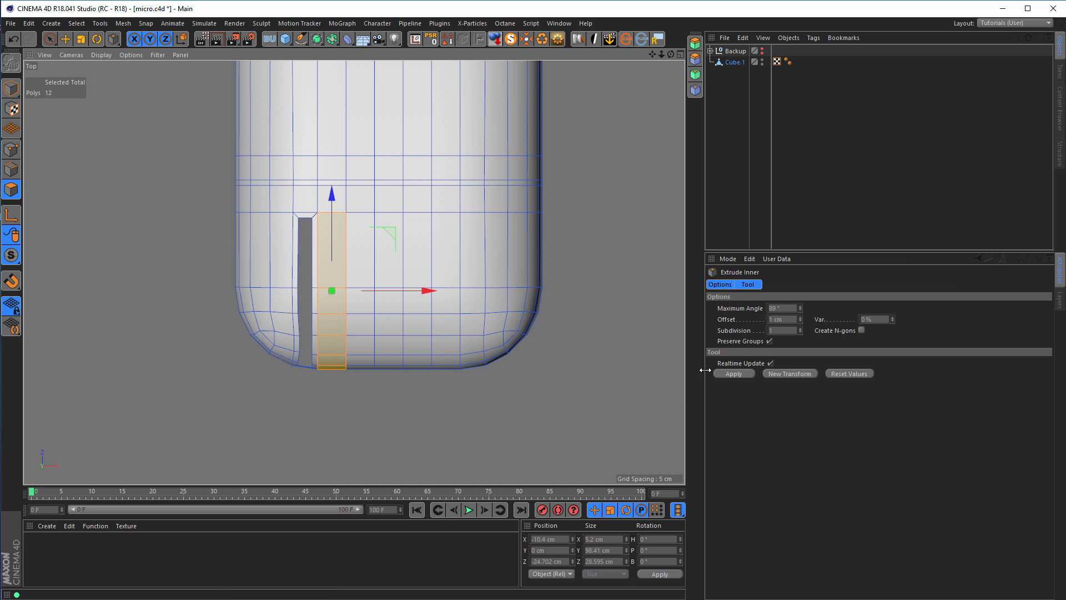
{"action": "left_click", "coordinate": [733, 374]}
{"action": "key", "text": "space"}
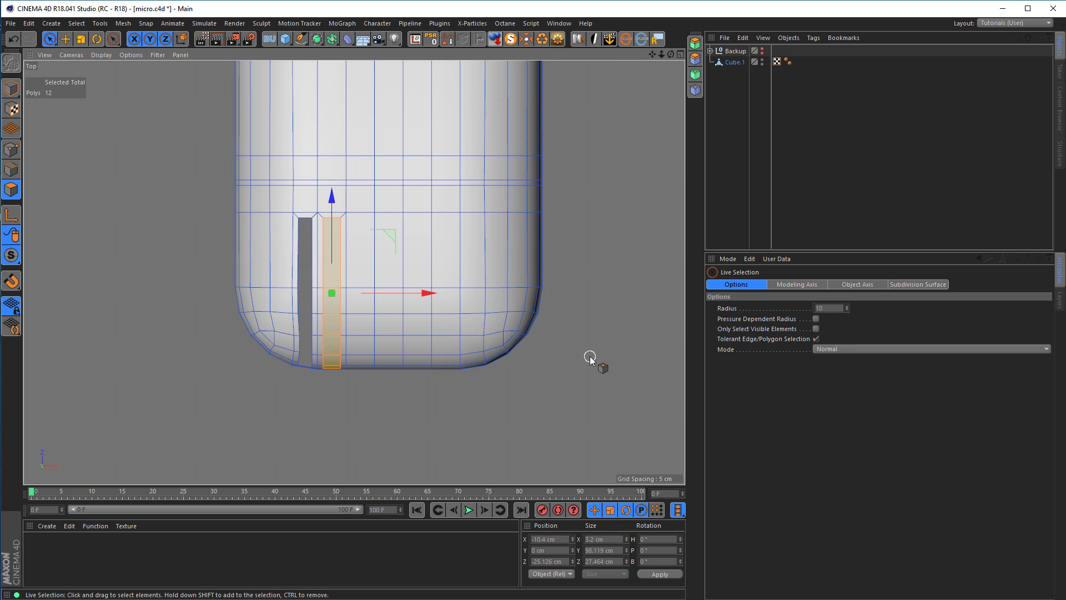
{"action": "key", "text": "Delete"}
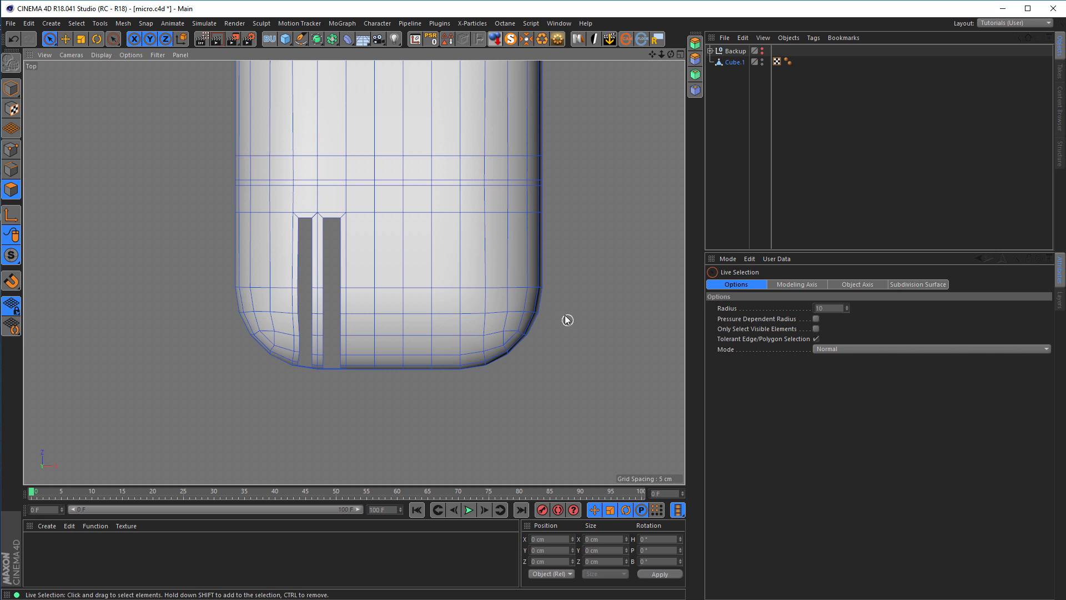
- Open the third front slot by selecting the strip just left of centre, insetting it 1 cm with Extrude Inner, and deleting the inset polygons
{"action": "left_click", "coordinate": [361, 253]}
{"action": "left_click_drag", "start_coordinate": [365, 345], "coordinate": [364, 361], "text": "shift"}
{"action": "key", "text": "i"}
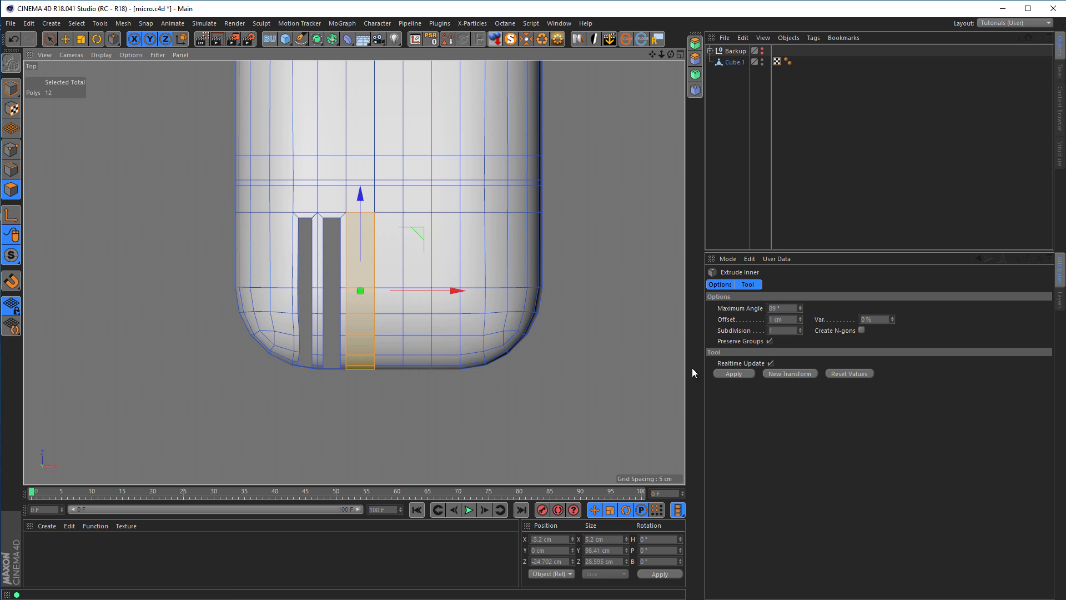
{"action": "left_click", "coordinate": [731, 373]}
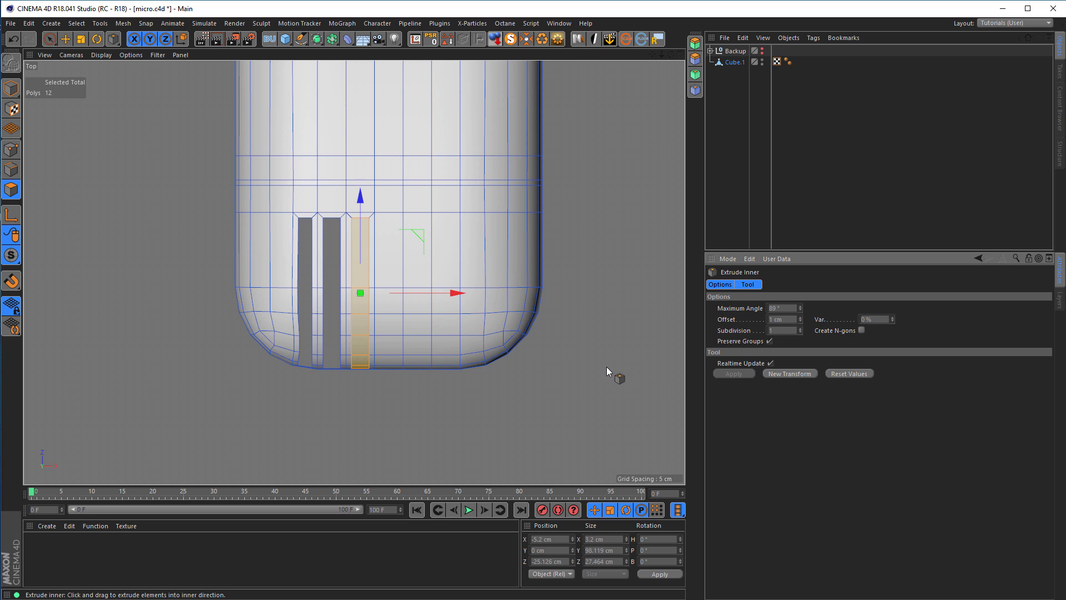
{"action": "key", "text": "space"}
{"action": "left_click", "coordinate": [589, 362]}
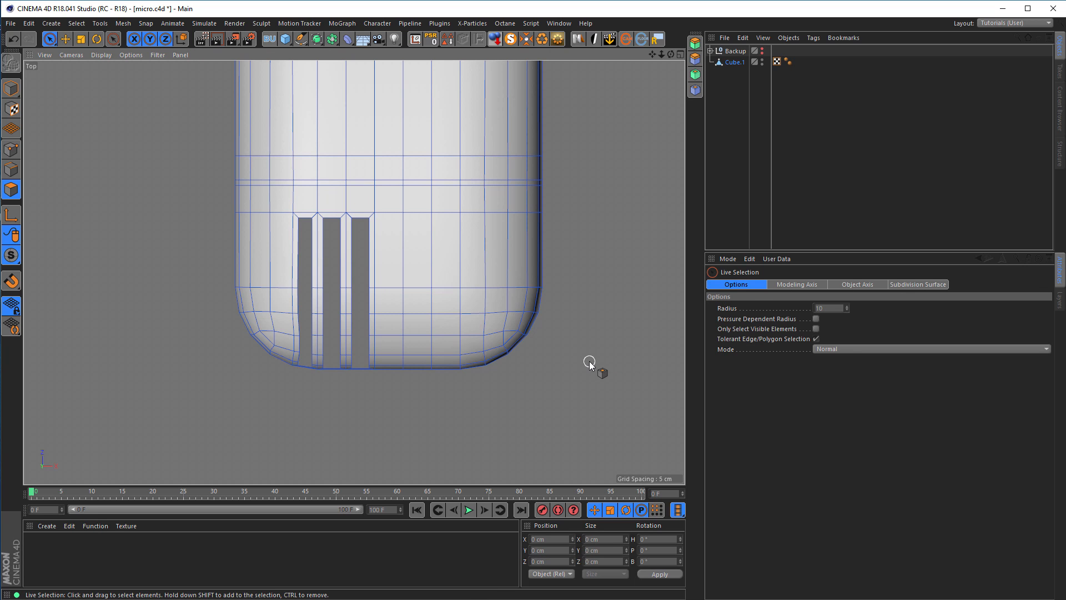
- Inset the central front strip by 1 cm with Extrude Inner and delete the resulting inner polygons to open the fourth slot
{"action": "left_click_drag", "start_coordinate": [389, 232], "coordinate": [389, 361]}
{"action": "key", "text": "space"}
{"action": "left_click", "coordinate": [743, 374]}
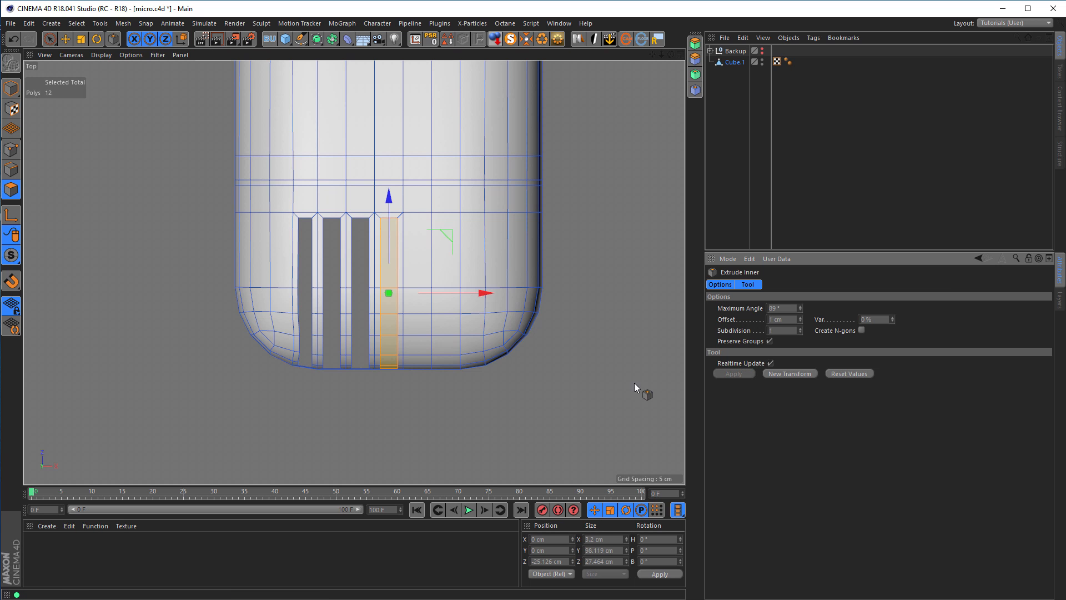
{"action": "key", "text": "space"}
{"action": "left_click", "coordinate": [581, 376]}
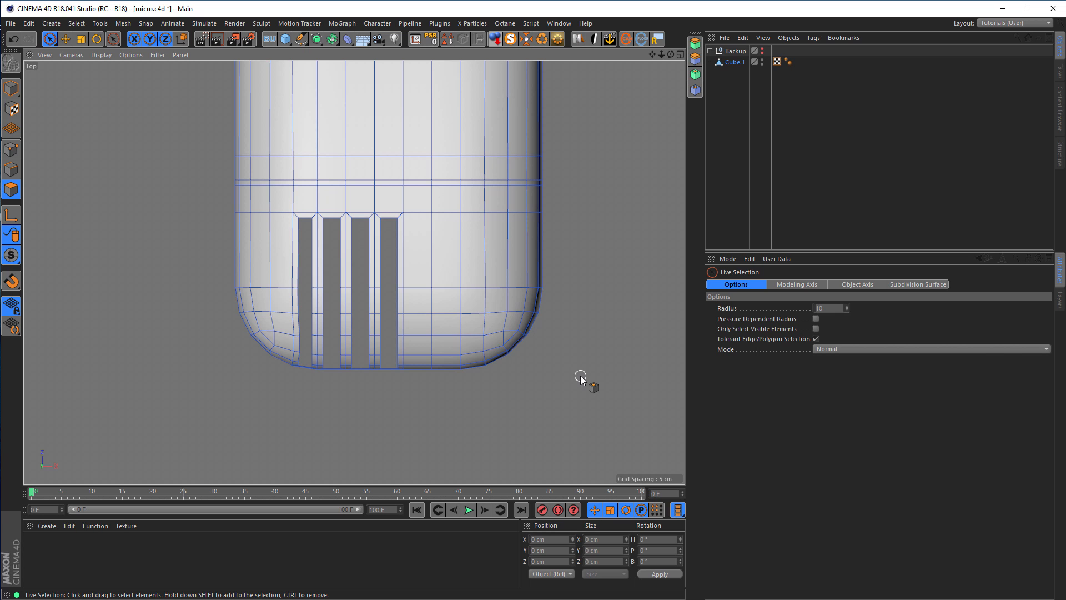
- Select the front strip just right of centre, inset it 1 cm with Extrude Inner, and delete the inset polygons as the fifth slot
{"action": "left_click_drag", "start_coordinate": [424, 243], "coordinate": [417, 364]}
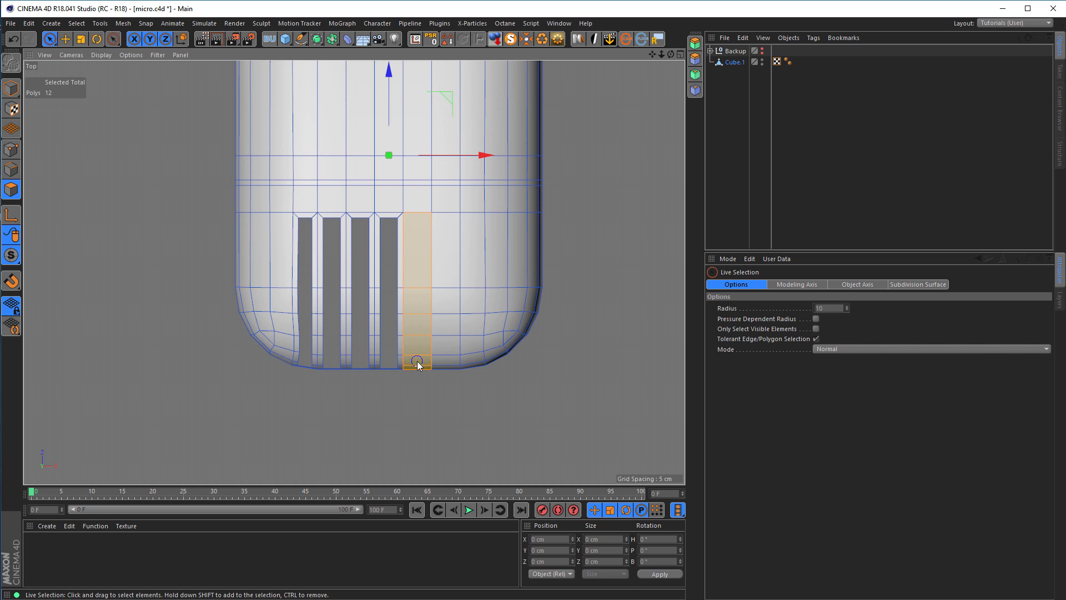
{"action": "key", "text": "space"}
{"action": "left_click", "coordinate": [744, 373]}
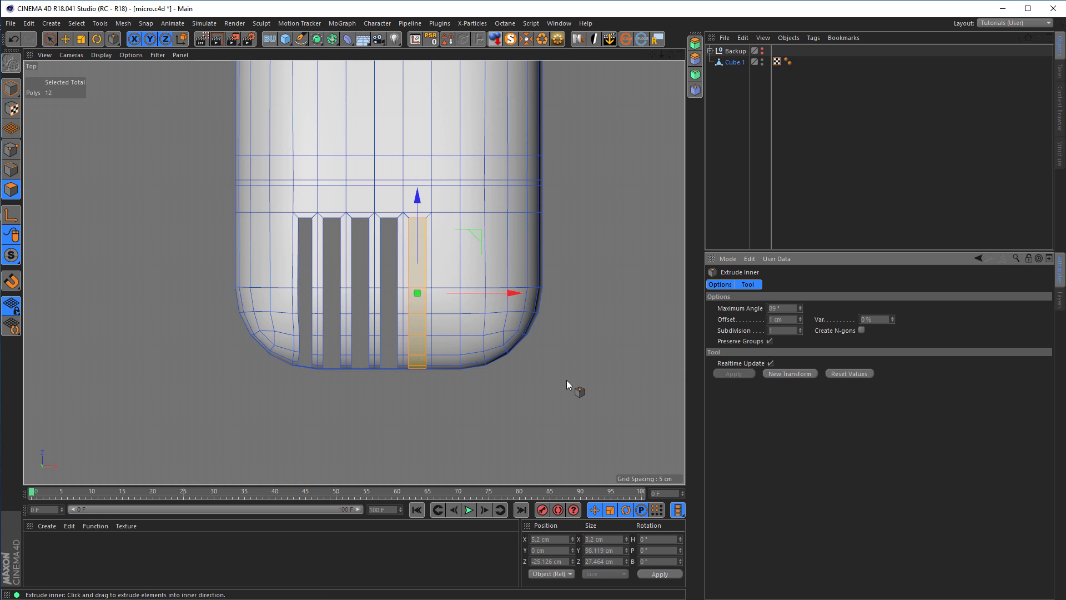
{"action": "key", "text": "space"}
{"action": "left_click", "coordinate": [566, 380]}
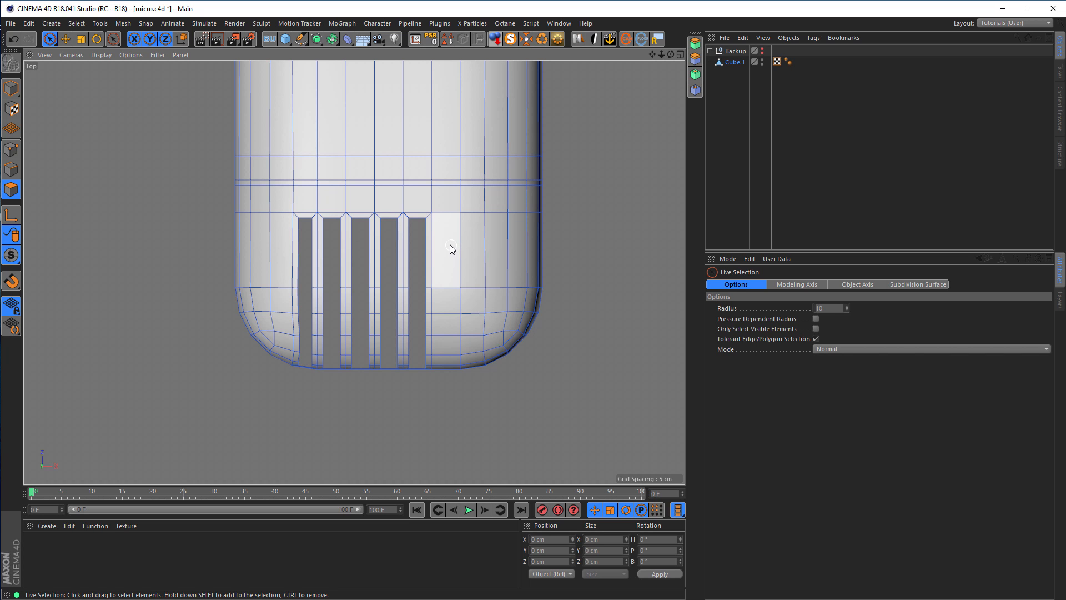
- Open the sixth front slot by applying a 1 cm Extrude Inner to the next strip to the right and deleting its inset polygons
{"action": "left_click_drag", "start_coordinate": [448, 248], "coordinate": [448, 286]}
{"action": "left_click_drag", "start_coordinate": [445, 362], "coordinate": [443, 364]}
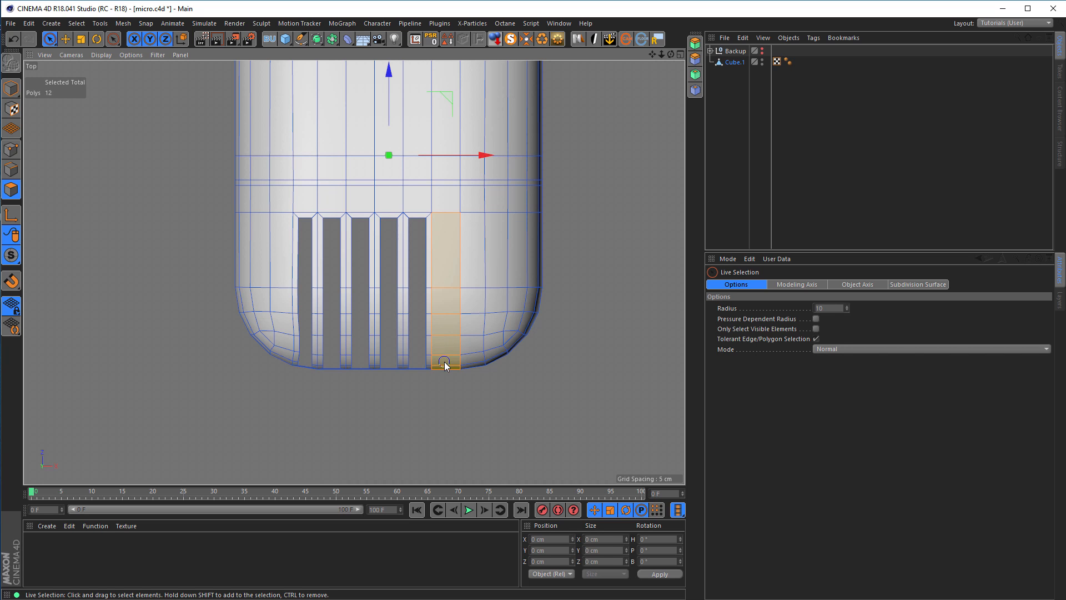
{"action": "key", "text": "space"}
{"action": "left_click", "coordinate": [733, 373]}
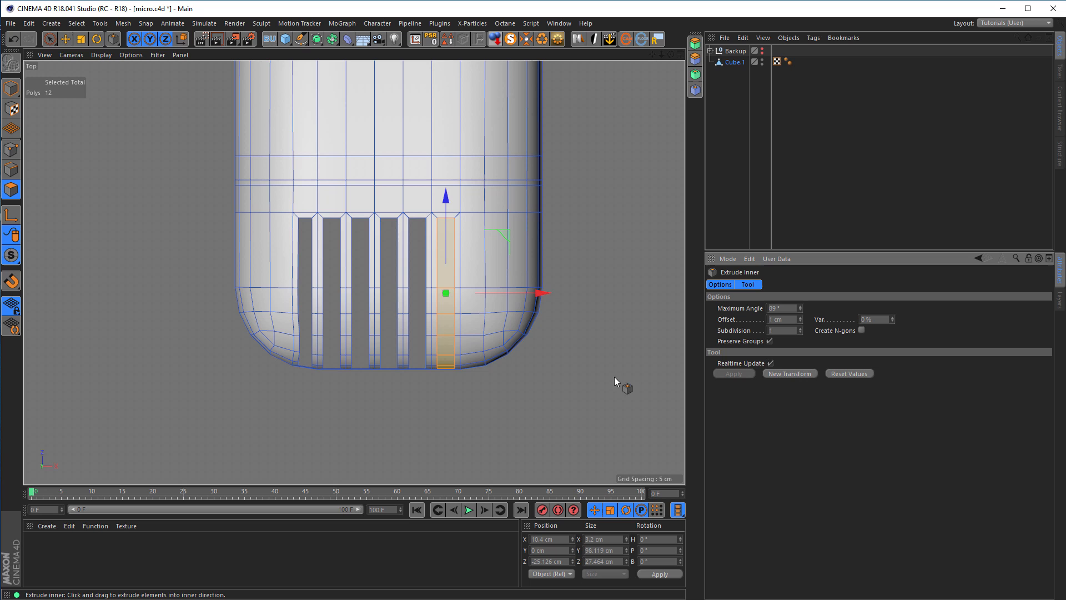
{"action": "key", "text": "space"}
{"action": "left_click", "coordinate": [581, 381]}
- Open the seventh front slot in the strip beside the right rounded corner, using a 1 cm Extrude Inner and deleting the inset polygons
{"action": "left_click_drag", "start_coordinate": [468, 256], "coordinate": [478, 361]}
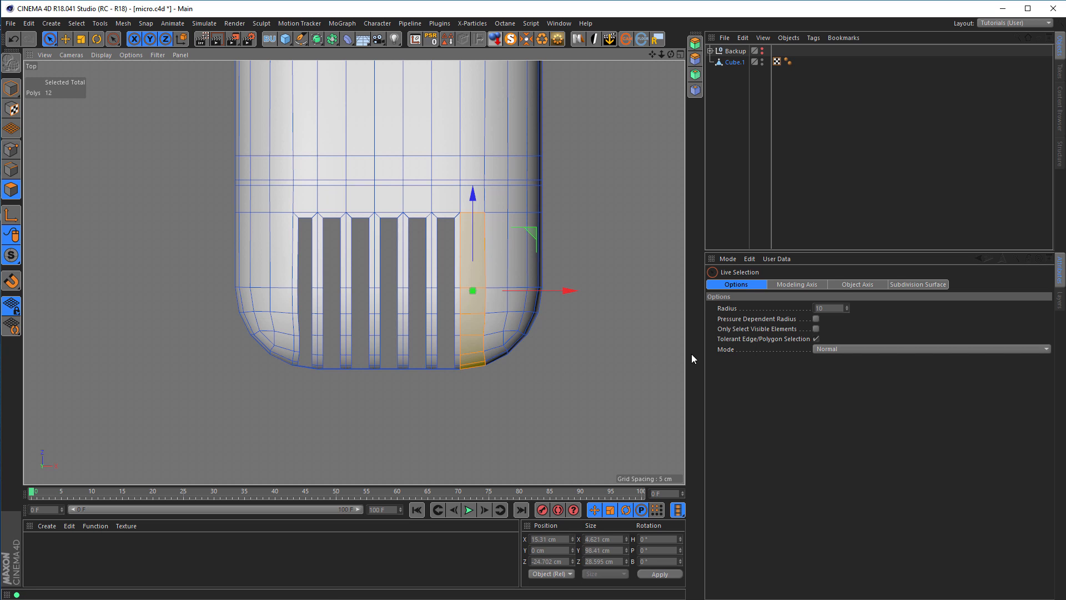
{"action": "key", "text": "i"}
{"action": "left_click", "coordinate": [769, 363]}
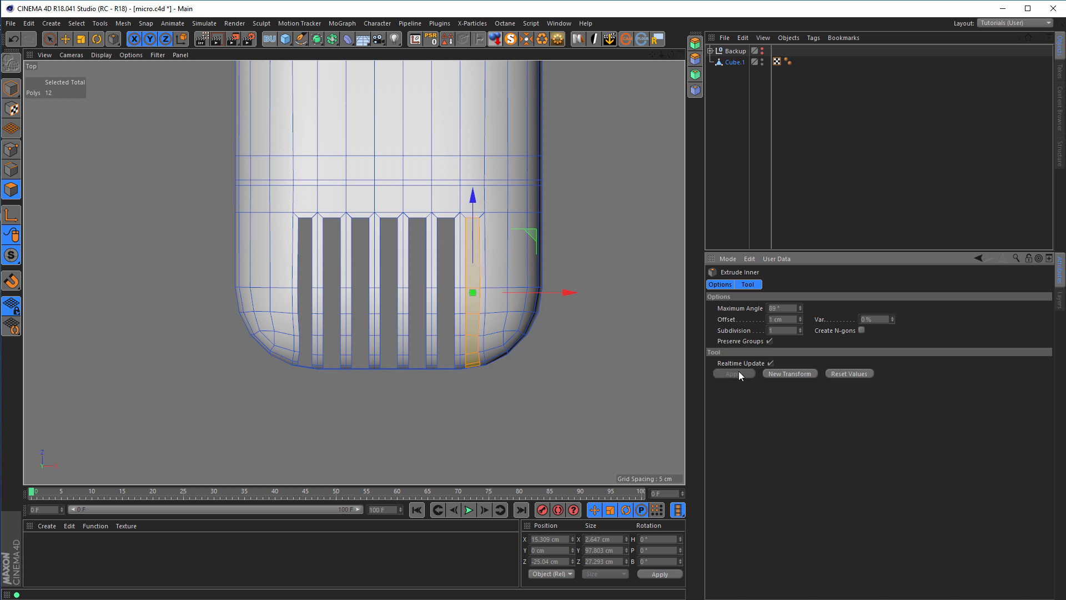
{"action": "key", "text": "Delete"}
{"action": "key", "text": "space"}
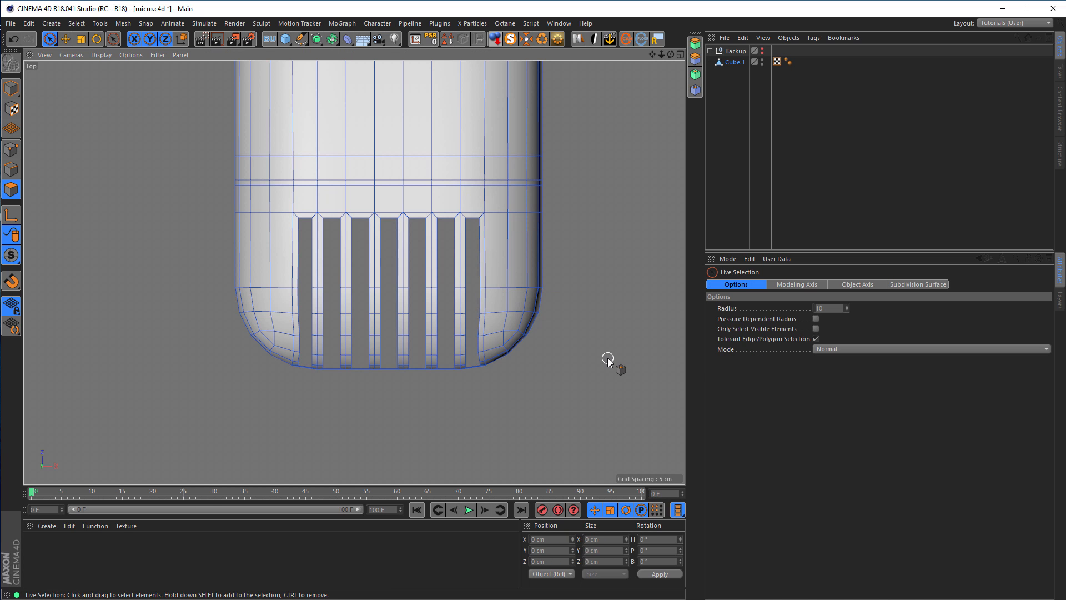
- Examine the front grille slots on the top and underside of the body from several angles in the Perspective view
{"action": "middle_click", "coordinate": [607, 358]}
{"action": "middle_click", "coordinate": [199, 189]}
{"action": "left_click_drag", "start_coordinate": [387, 212], "coordinate": [332, 235], "text": "alt"}
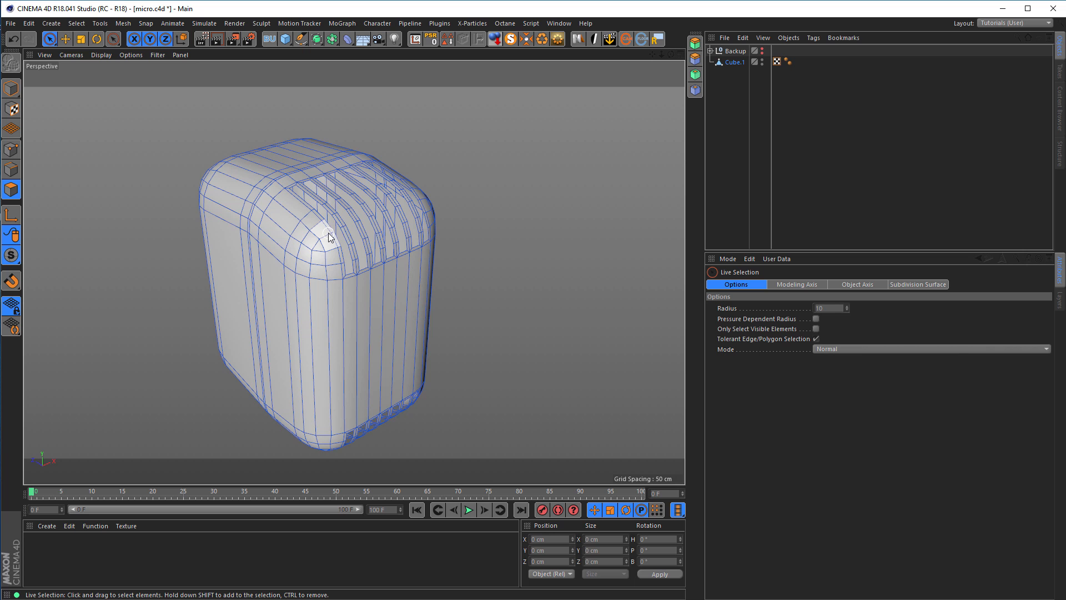
{"action": "mouse_move", "coordinate": [265, 177]}
{"action": "left_mouse_down", "text": "alt"}
{"action": "mouse_move", "coordinate": [138, 177]}
{"action": "mouse_move", "coordinate": [159, 178]}
{"action": "left_mouse_up", "text": "alt"}
{"action": "left_click_drag", "start_coordinate": [245, 188], "coordinate": [438, 203], "text": "alt"}
{"action": "middle_click", "coordinate": [375, 239]}
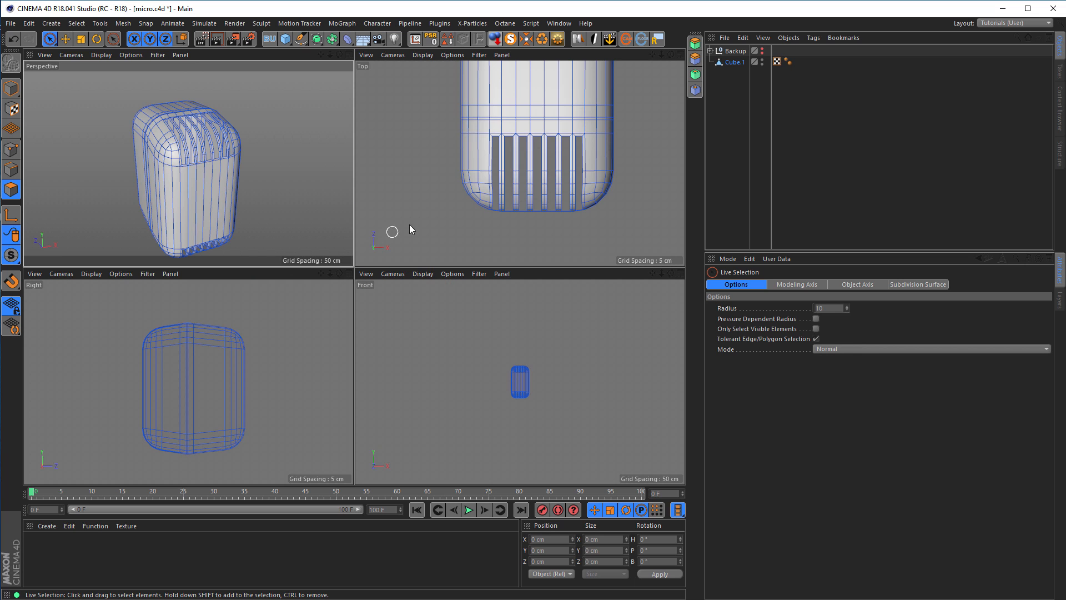
{"action": "middle_click", "coordinate": [414, 222]}
{"action": "middle_click_drag", "start_coordinate": [411, 192], "coordinate": [409, 224], "text": "alt"}
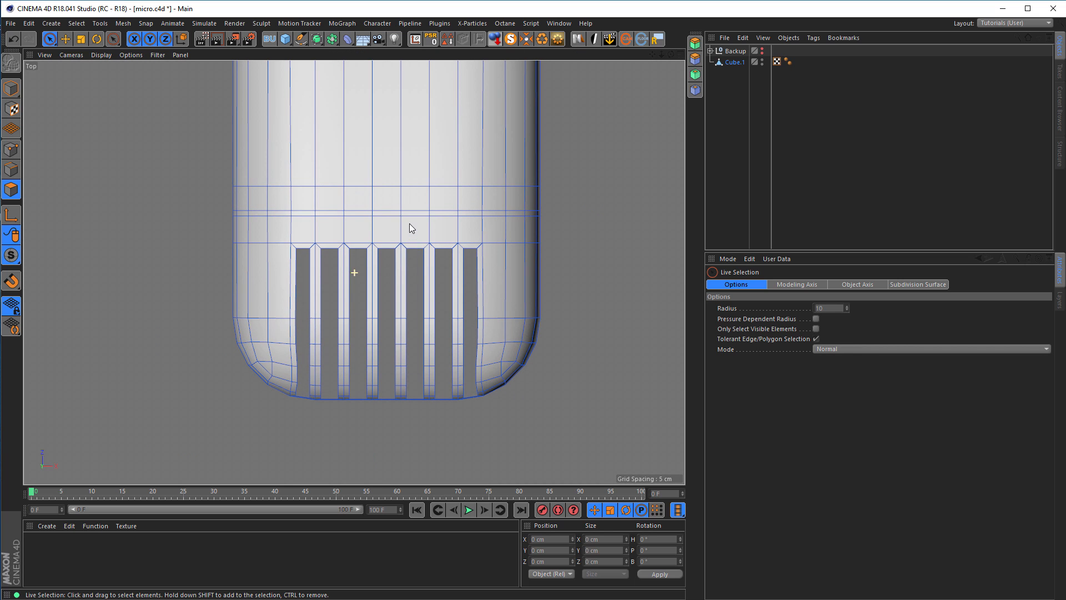
{"action": "middle_click", "coordinate": [249, 198]}
{"action": "middle_click", "coordinate": [238, 211]}
{"action": "mouse_move", "coordinate": [309, 302]}
{"action": "left_mouse_down", "text": "alt"}
{"action": "mouse_move", "coordinate": [281, 331]}
{"action": "mouse_move", "coordinate": [294, 283]}
{"action": "mouse_move", "coordinate": [300, 346]}
{"action": "mouse_move", "coordinate": [311, 312]}
{"action": "left_mouse_up", "text": "alt"}
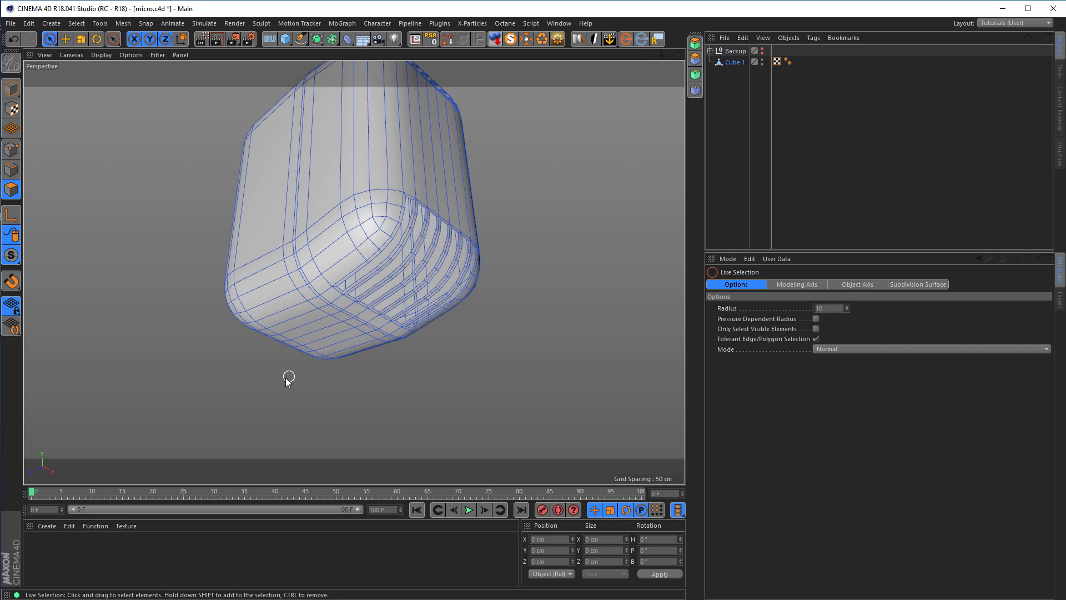
{"action": "left_click_drag", "start_coordinate": [315, 316], "coordinate": [286, 147], "text": "alt"}
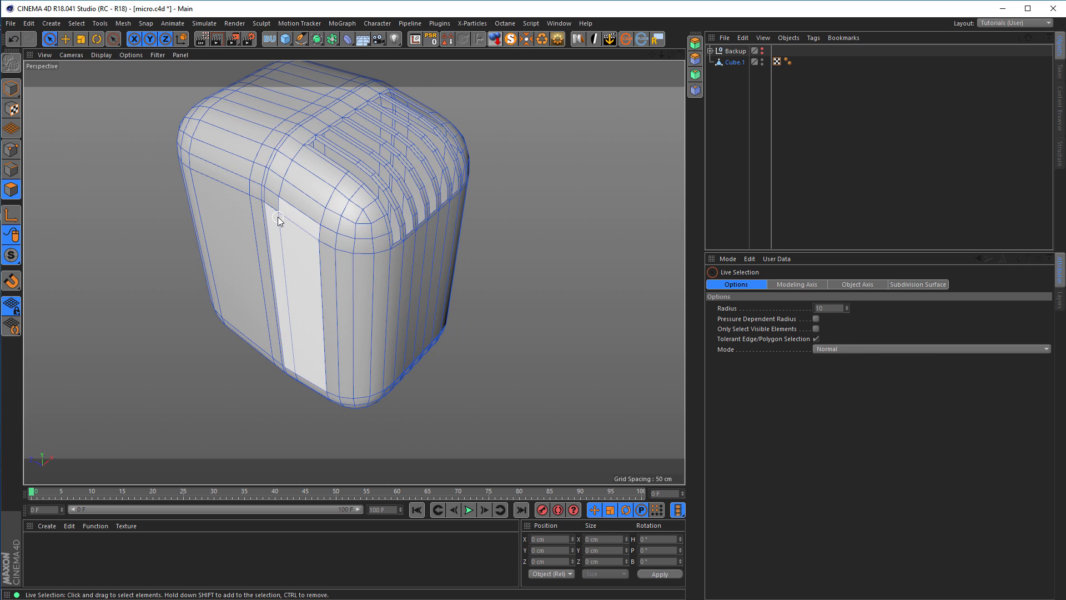
- In the Top view, turn on Only Select Visible Elements for Live Selection and bring the rear half of the body into view
{"action": "middle_click", "coordinate": [279, 221]}
{"action": "middle_click", "coordinate": [449, 200]}
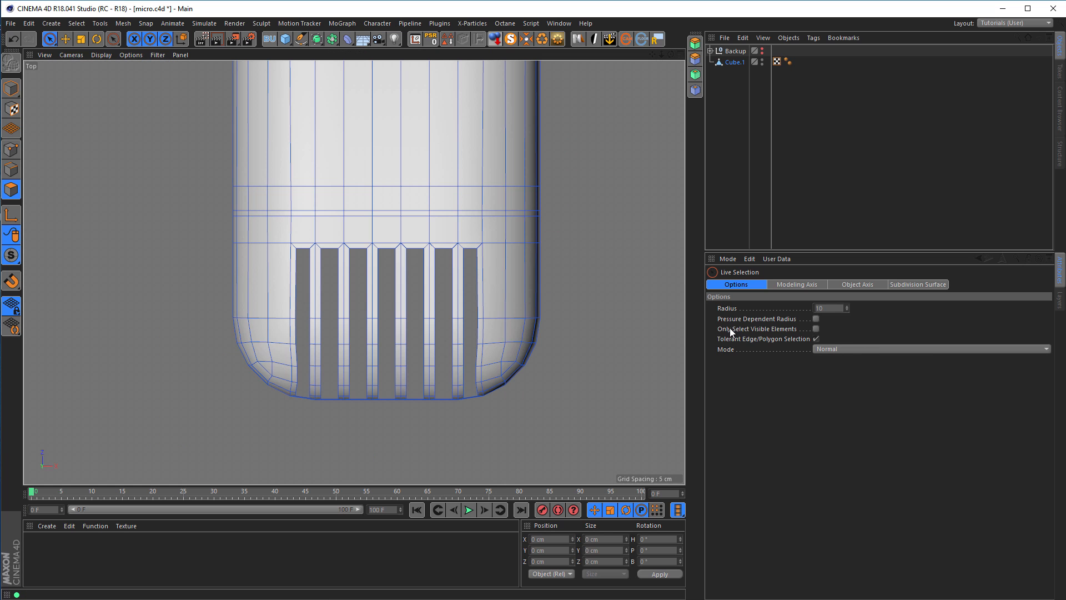
{"action": "left_click", "coordinate": [815, 328]}
{"action": "middle_click_drag", "start_coordinate": [405, 216], "coordinate": [414, 293], "text": "alt"}
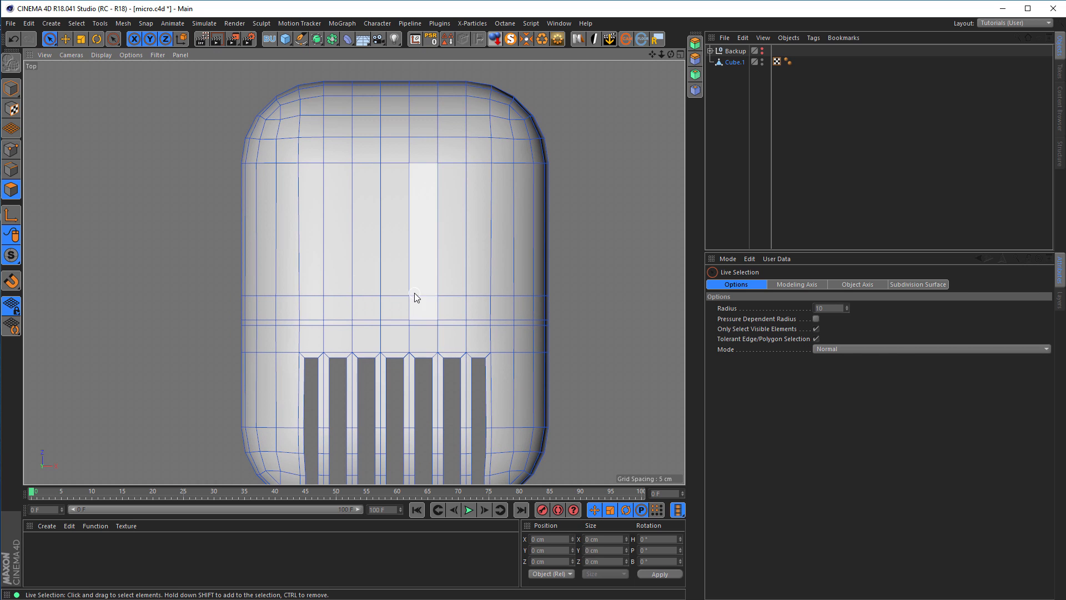
- Open the first rear slot: select the leftmost top strip from the rear plane cut to the rear end, inset it 1 cm, and delete the inset polygons
{"action": "left_click", "coordinate": [312, 303]}
{"action": "left_click_drag", "start_coordinate": [313, 302], "coordinate": [313, 204]}
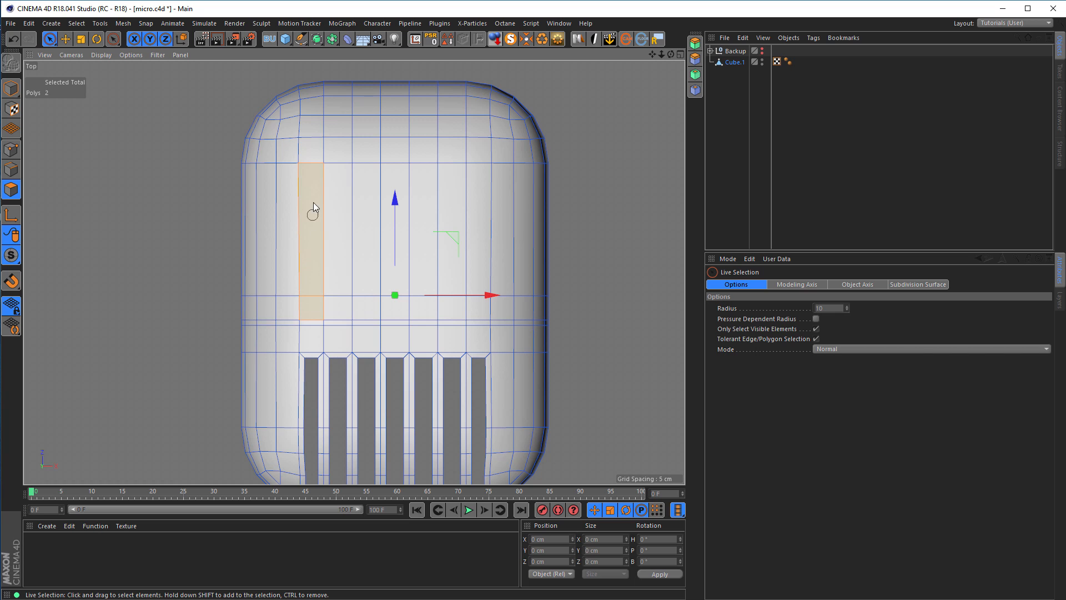
{"action": "left_click_drag", "start_coordinate": [315, 118], "coordinate": [311, 92]}
{"action": "key", "text": "i"}
{"action": "left_click", "coordinate": [739, 373]}
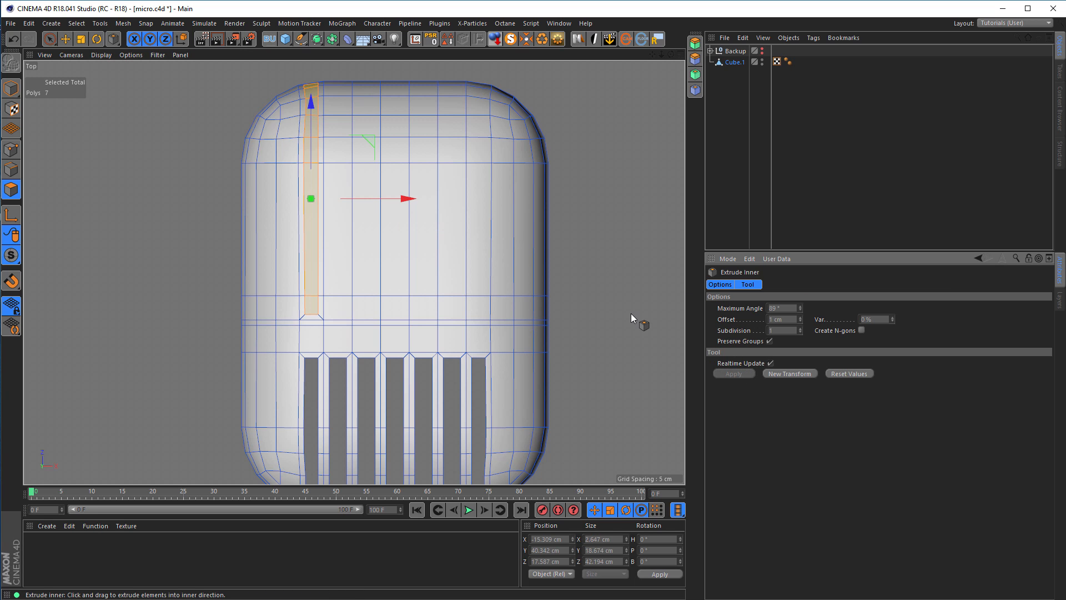
{"action": "key", "text": "space"}
{"action": "key", "text": "Delete"}
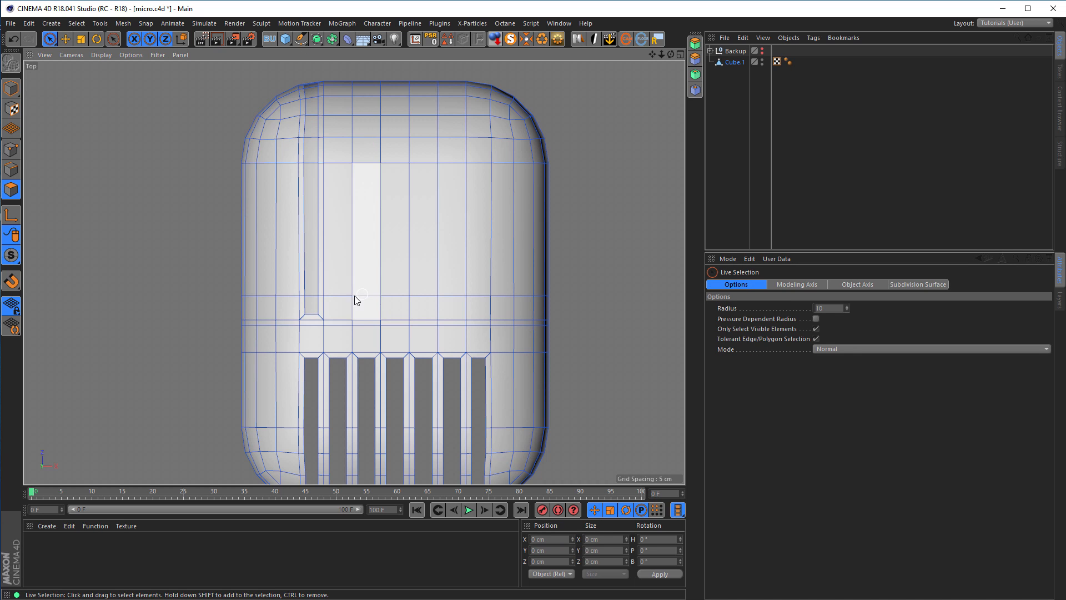
- Open the second rear slot by insetting the adjacent visible top strip 1 cm with Extrude Inner and deleting the inset polygons
{"action": "left_click_drag", "start_coordinate": [336, 302], "coordinate": [338, 88]}
{"action": "key", "text": "i"}
{"action": "left_click", "coordinate": [733, 373]}
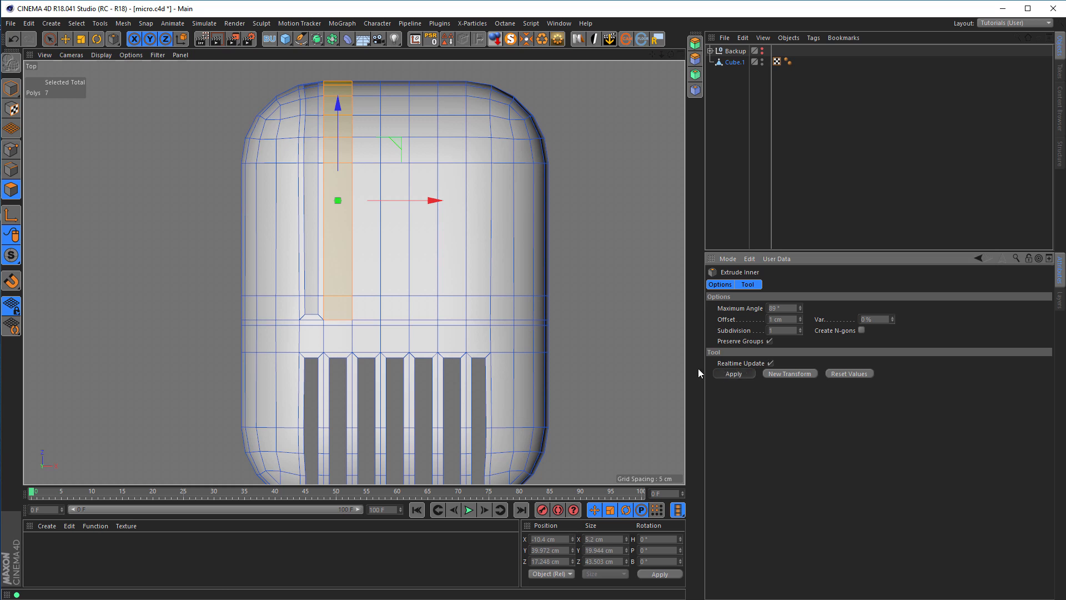
{"action": "key", "text": "space"}
{"action": "key", "text": "Delete"}
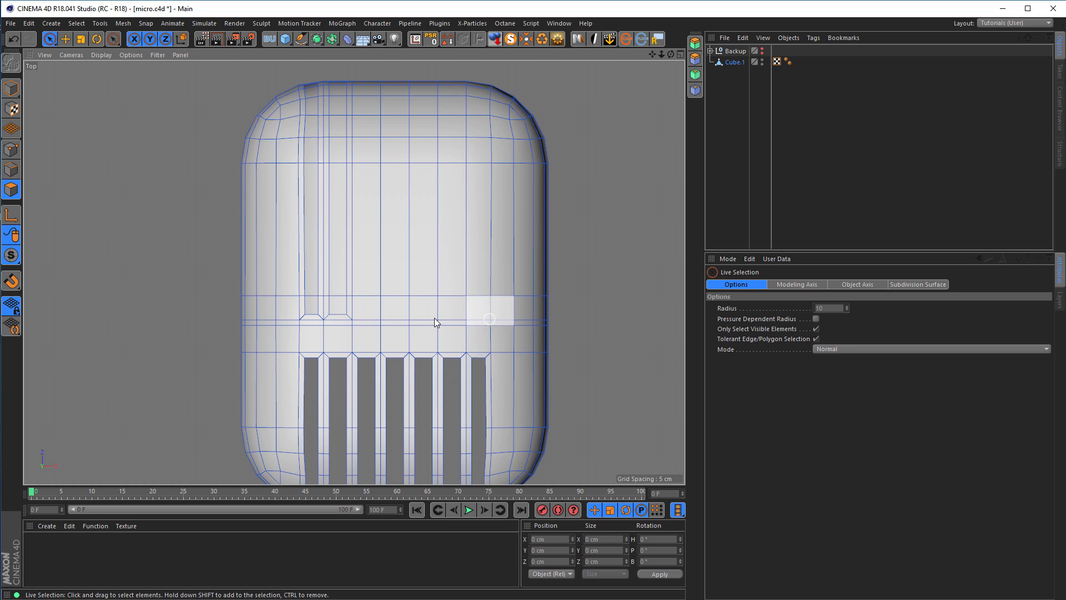
- Select the rear top strip just left of centre, apply Extrude Inner with a 1 cm offset, and delete the inset polygons as the third slot
{"action": "left_click_drag", "start_coordinate": [364, 309], "coordinate": [365, 284]}
{"action": "left_click_drag", "start_coordinate": [366, 104], "coordinate": [365, 90]}
{"action": "key", "text": "i"}
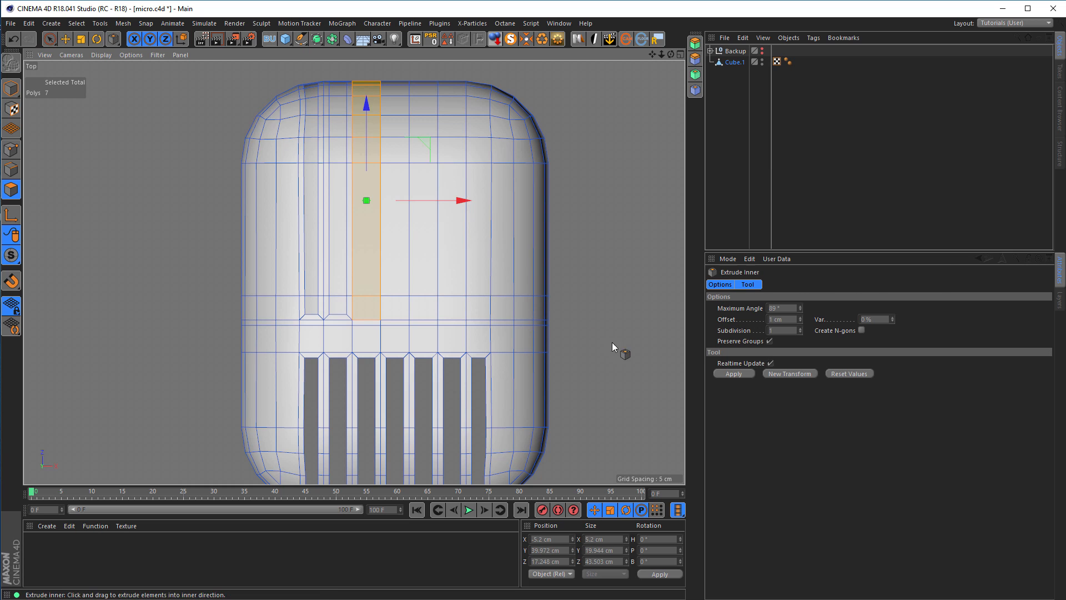
{"action": "left_click", "coordinate": [734, 373]}
{"action": "key", "text": "space"}
{"action": "key", "text": "Delete"}
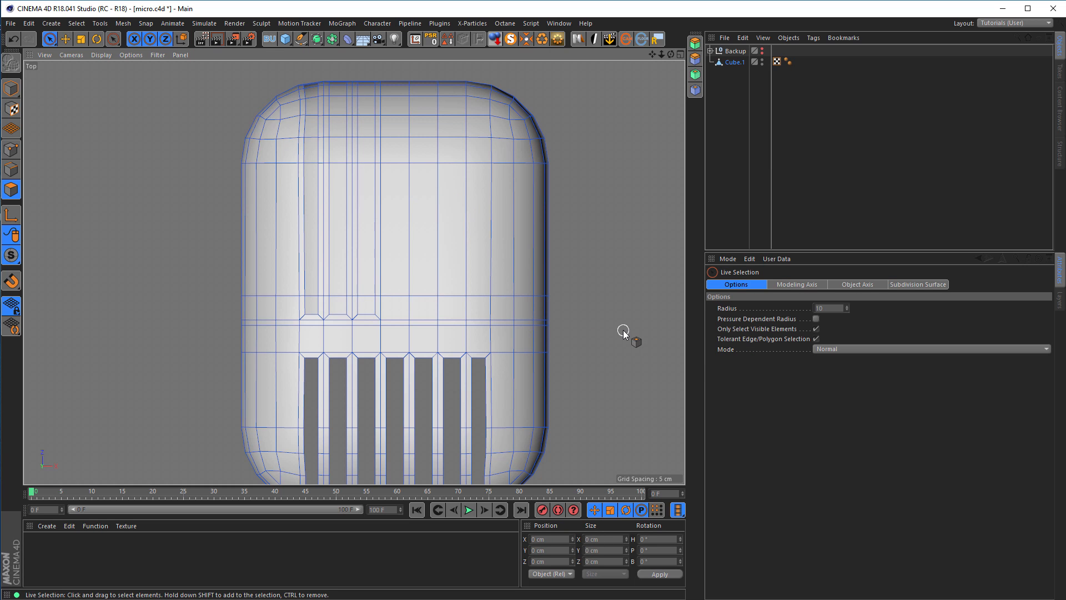
- Inset the central rear top strip by 1 cm with Extrude Inner and delete the inner polygons to open the fourth rear slot
{"action": "left_click_drag", "start_coordinate": [394, 307], "coordinate": [394, 194]}
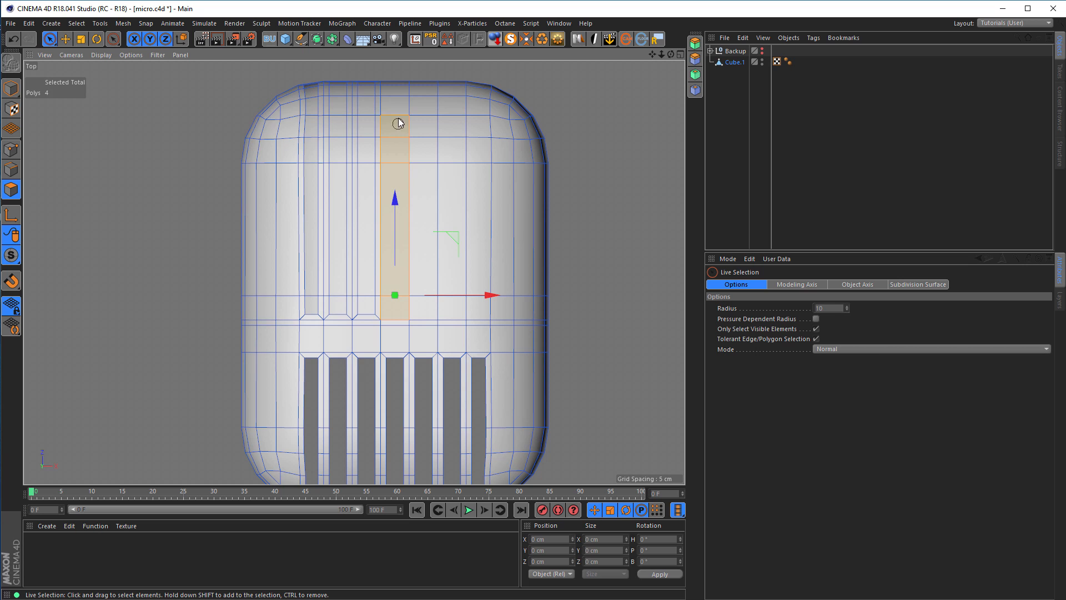
{"action": "key", "text": "i"}
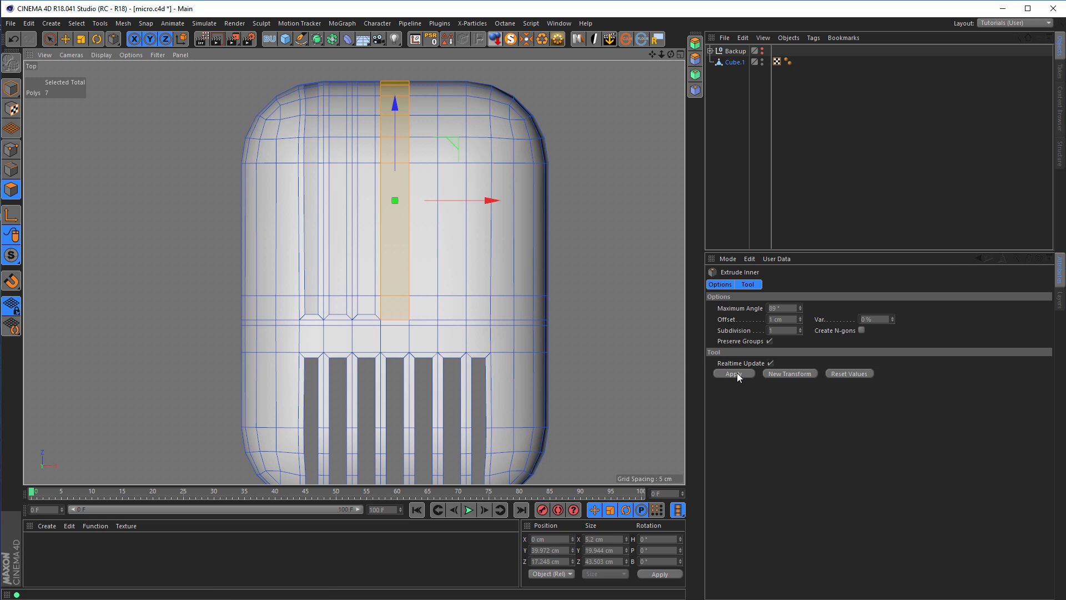
{"action": "left_click", "coordinate": [733, 373]}
{"action": "key", "text": "space"}
{"action": "left_click", "coordinate": [633, 325]}
- Open the fifth rear slot: select the top strip just right of centre, inset it 1 cm with Extrude Inner, and delete the inner polygons
{"action": "left_click_drag", "start_coordinate": [422, 303], "coordinate": [421, 238]}
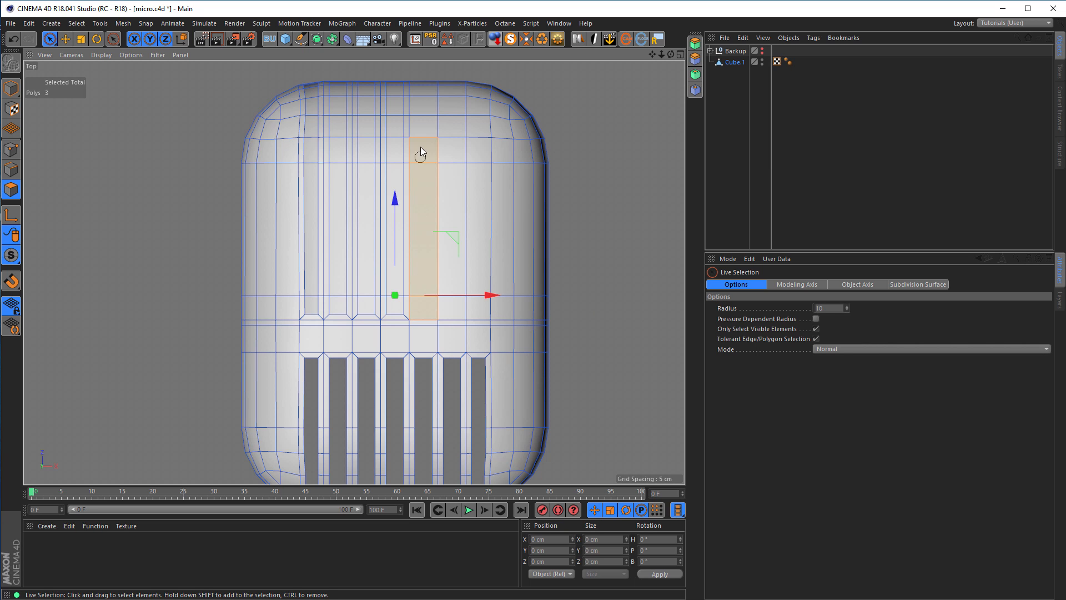
{"action": "left_click_drag", "start_coordinate": [419, 95], "coordinate": [418, 92]}
{"action": "key", "text": "i"}
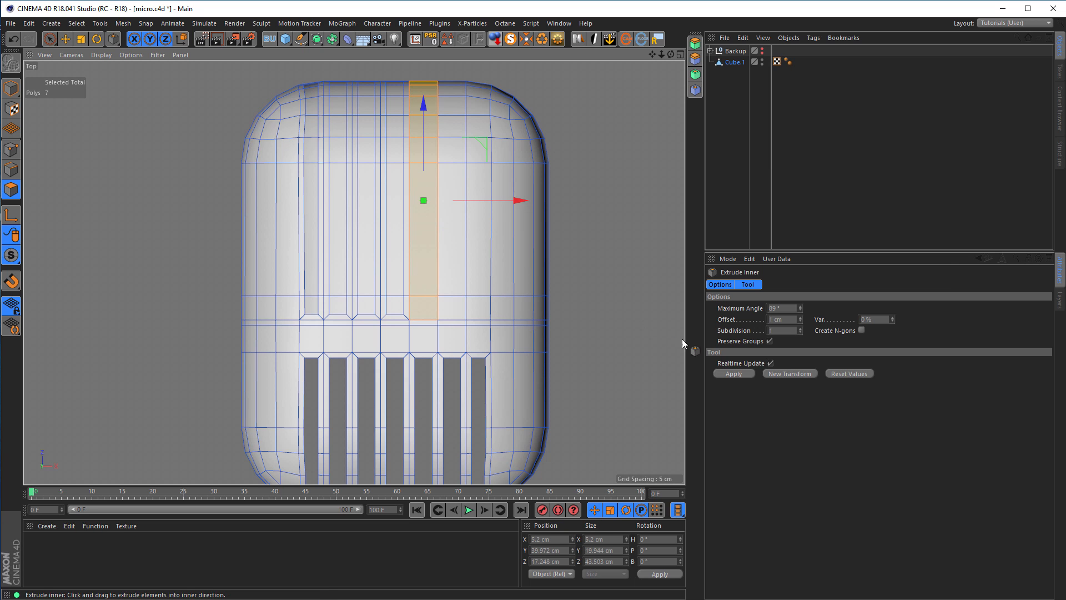
{"action": "left_click", "coordinate": [734, 374]}
{"action": "key", "text": "space"}
{"action": "left_click", "coordinate": [627, 334]}
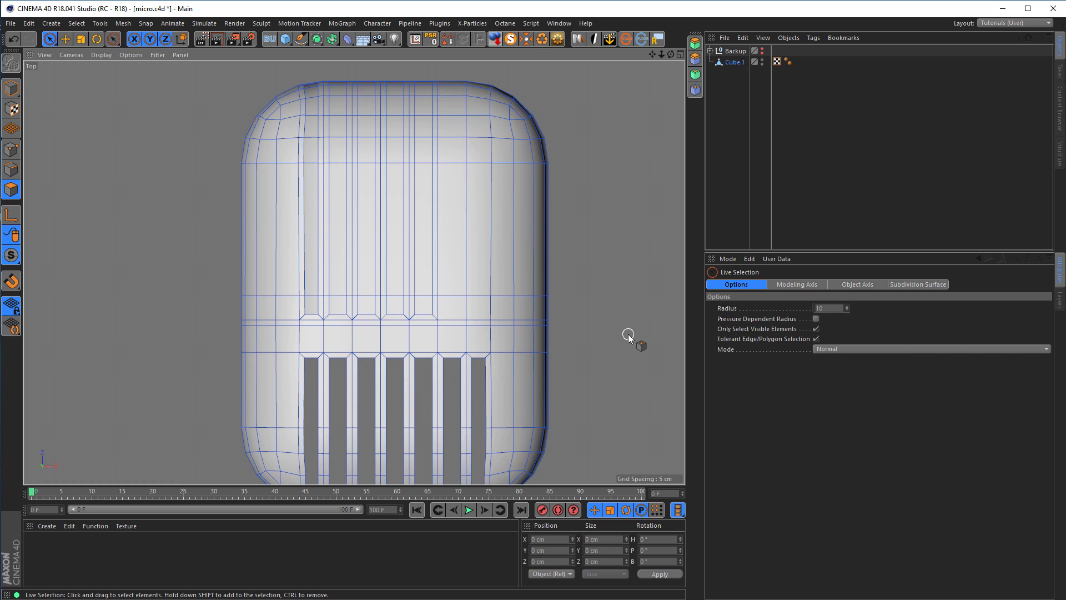
- Open the sixth rear slot by insetting the second top strip right of centre 1 cm and deleting the inset polygons
{"action": "left_click_drag", "start_coordinate": [446, 309], "coordinate": [450, 201]}
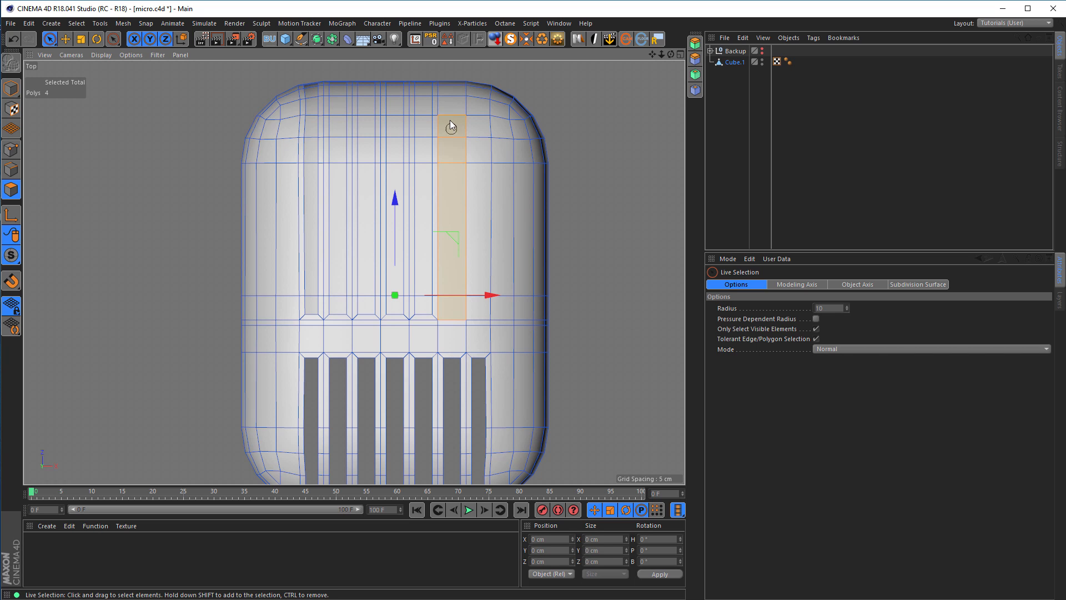
{"action": "left_click_drag", "start_coordinate": [449, 91], "coordinate": [449, 88]}
{"action": "key", "text": "i"}
{"action": "left_click", "coordinate": [733, 374]}
{"action": "key", "text": "space"}
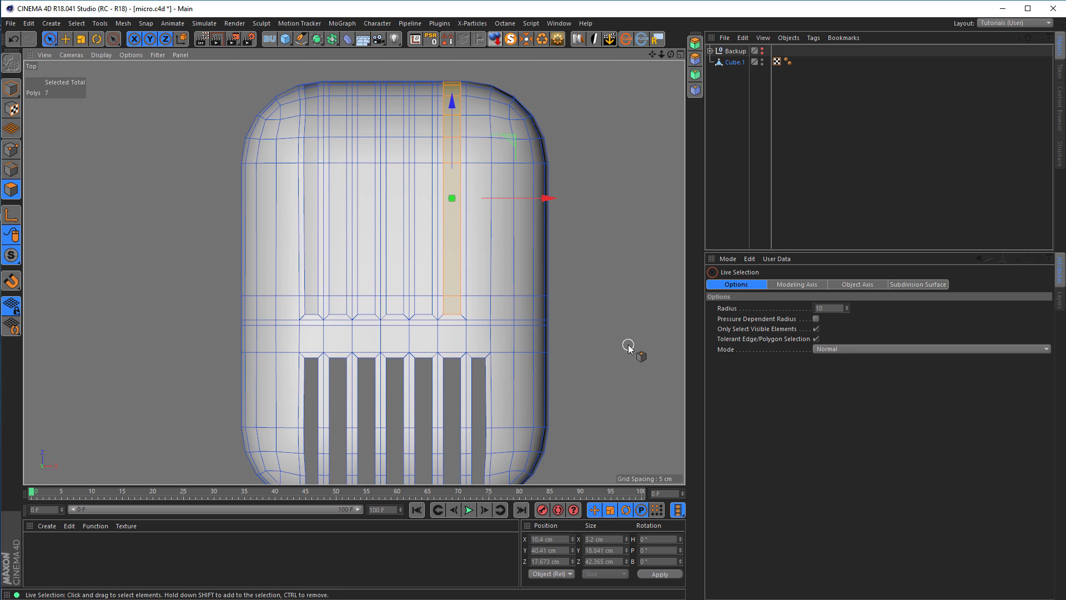
{"action": "left_click", "coordinate": [628, 344]}
- Select the rightmost rear top strip, apply Extrude Inner with a 1 cm offset, and delete the inset polygons as the seventh slot
{"action": "left_click_drag", "start_coordinate": [474, 303], "coordinate": [477, 157]}
{"action": "left_click_drag", "start_coordinate": [475, 110], "coordinate": [476, 90]}
{"action": "key", "text": "i"}
{"action": "left_click", "coordinate": [731, 373]}
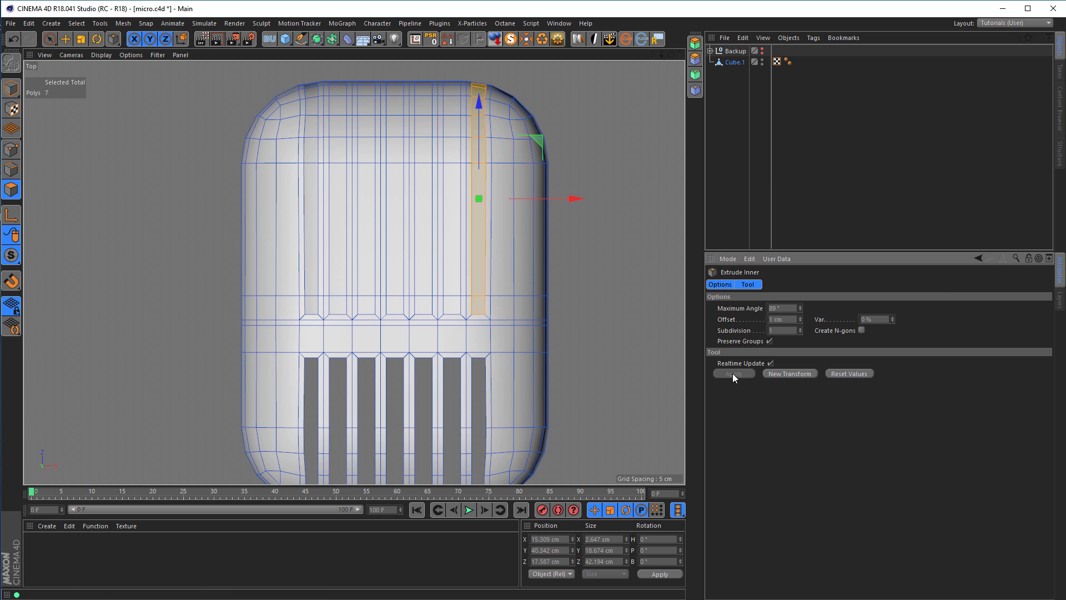
{"action": "key", "text": "space"}
{"action": "left_click", "coordinate": [611, 355]}
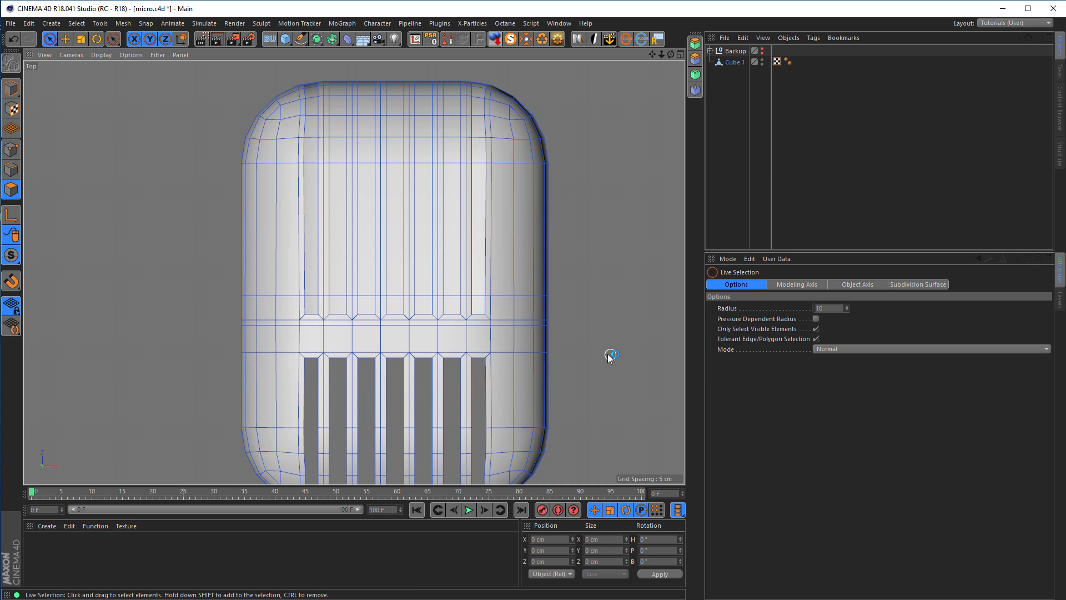
- Ring-select the complete band of tall vertical polygons around the sides of the microphone body
{"action": "middle_click", "coordinate": [609, 354]}
{"action": "middle_click", "coordinate": [300, 209]}
{"action": "left_click_drag", "start_coordinate": [302, 211], "coordinate": [317, 258], "text": "alt"}
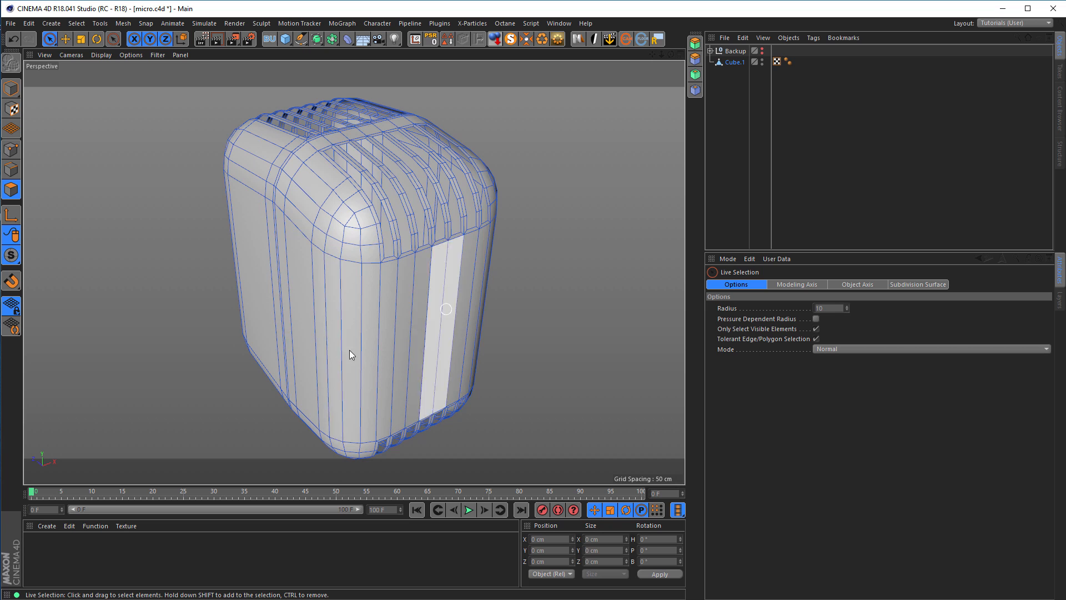
{"action": "left_click_drag", "start_coordinate": [417, 312], "coordinate": [424, 328], "text": "alt"}
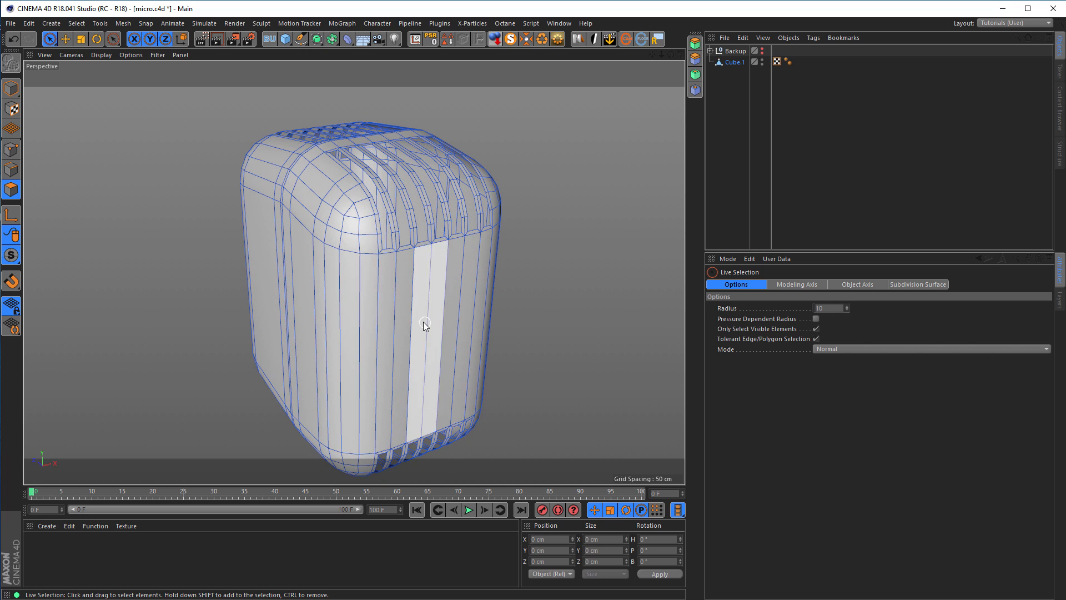
{"action": "middle_click", "coordinate": [451, 295]}
{"action": "middle_click", "coordinate": [317, 361]}
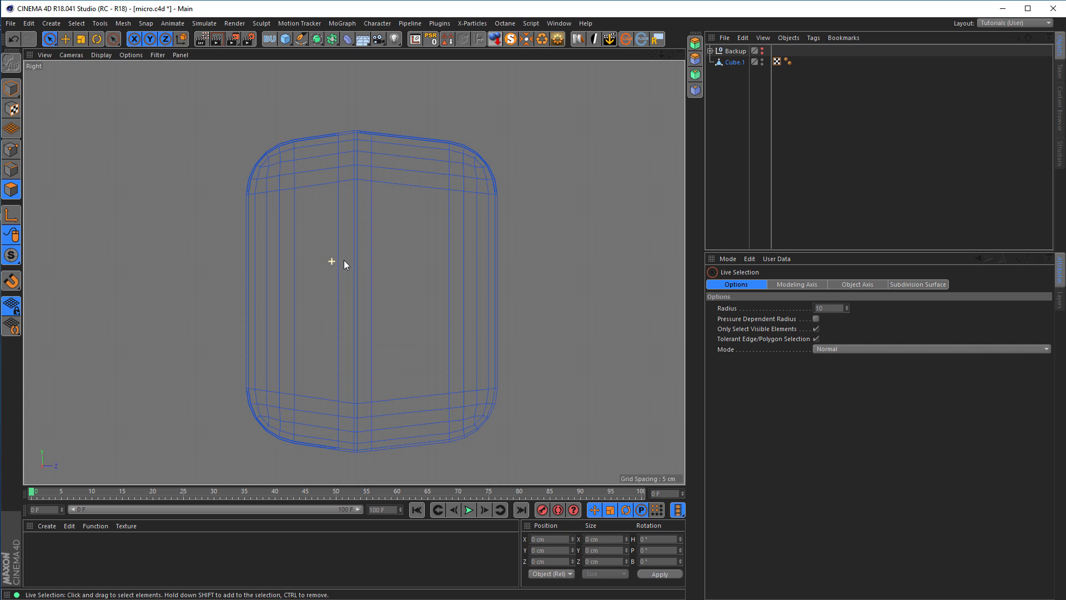
{"action": "middle_click", "coordinate": [344, 259]}
{"action": "middle_click", "coordinate": [321, 218]}
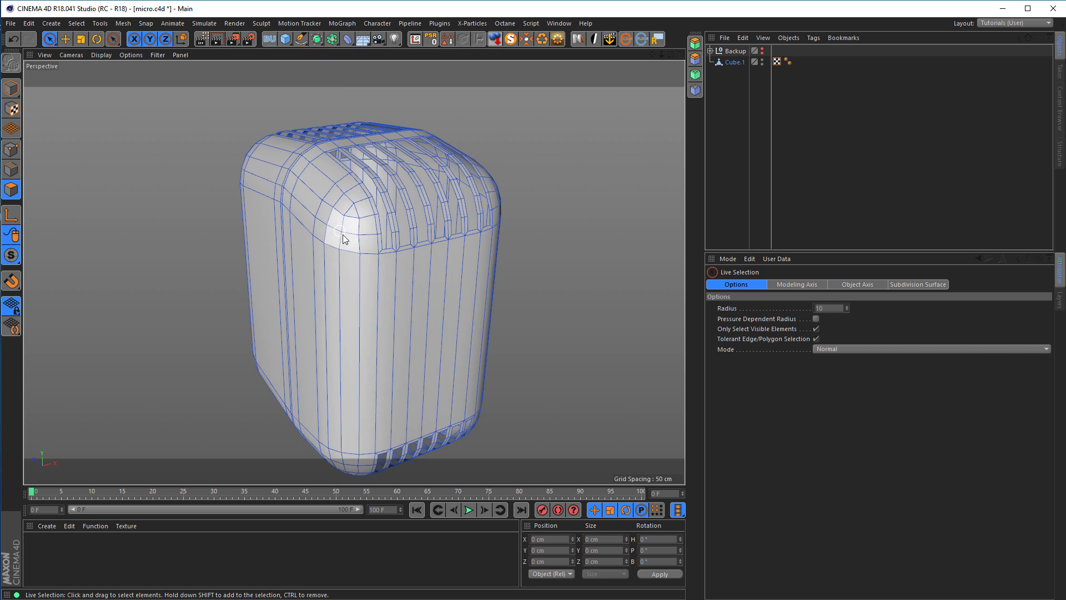
{"action": "right_click", "coordinate": [505, 302]}
{"action": "left_click", "coordinate": [533, 356]}
{"action": "left_click", "coordinate": [374, 294]}
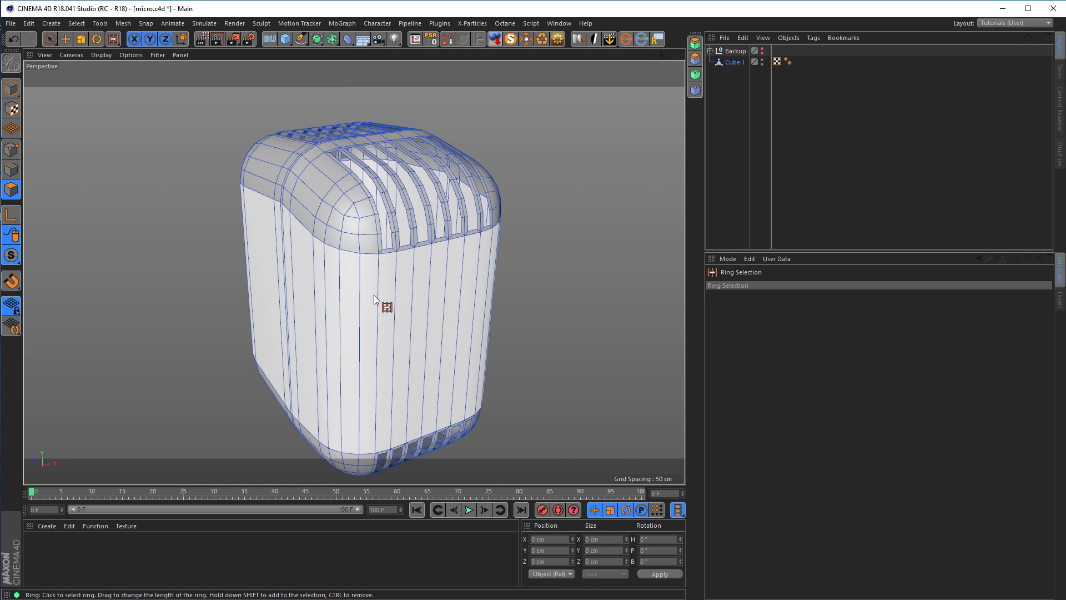
{"action": "left_click", "coordinate": [374, 317]}
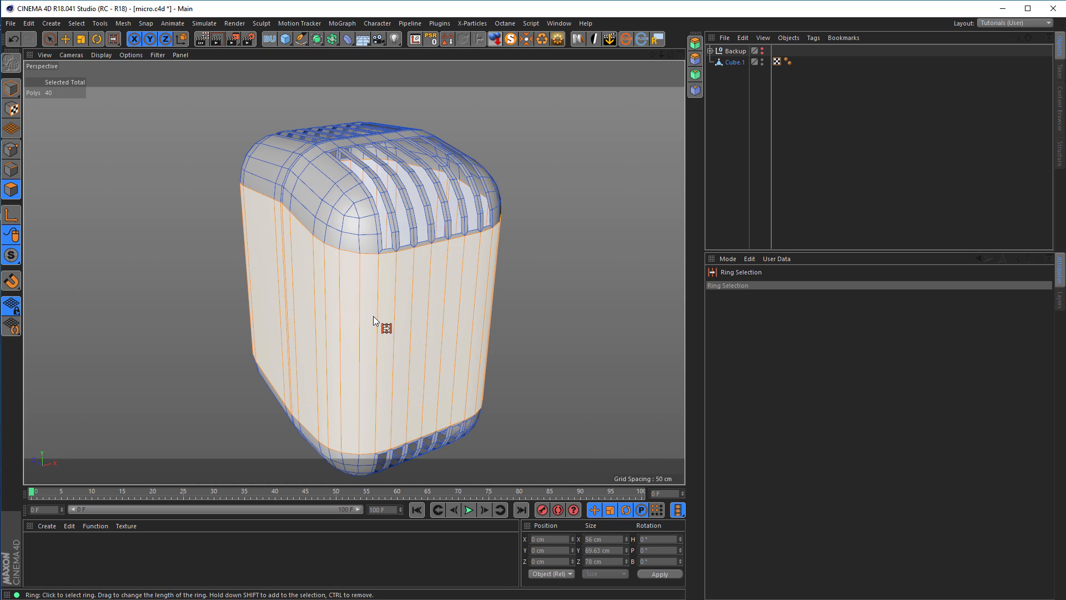
- Set up a Plane Cut in the Right view with 10 cuts, 6 cm spacing, the XZ plane, and Restrict To Selection enabled
{"action": "middle_click", "coordinate": [535, 313]}
{"action": "middle_click", "coordinate": [338, 358]}
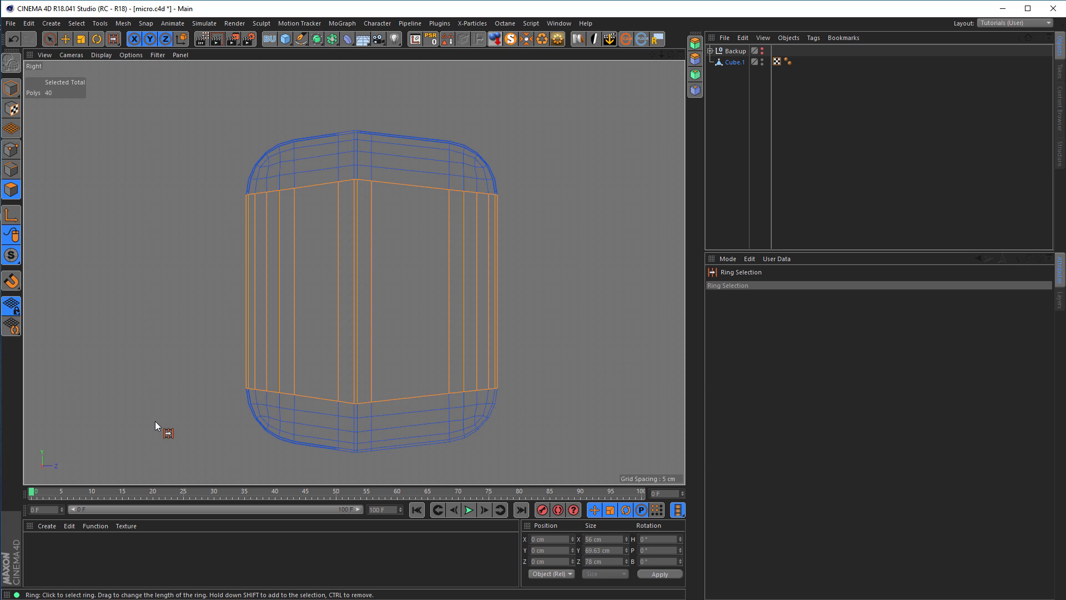
{"action": "key", "text": "k"}
{"action": "key", "text": "j"}
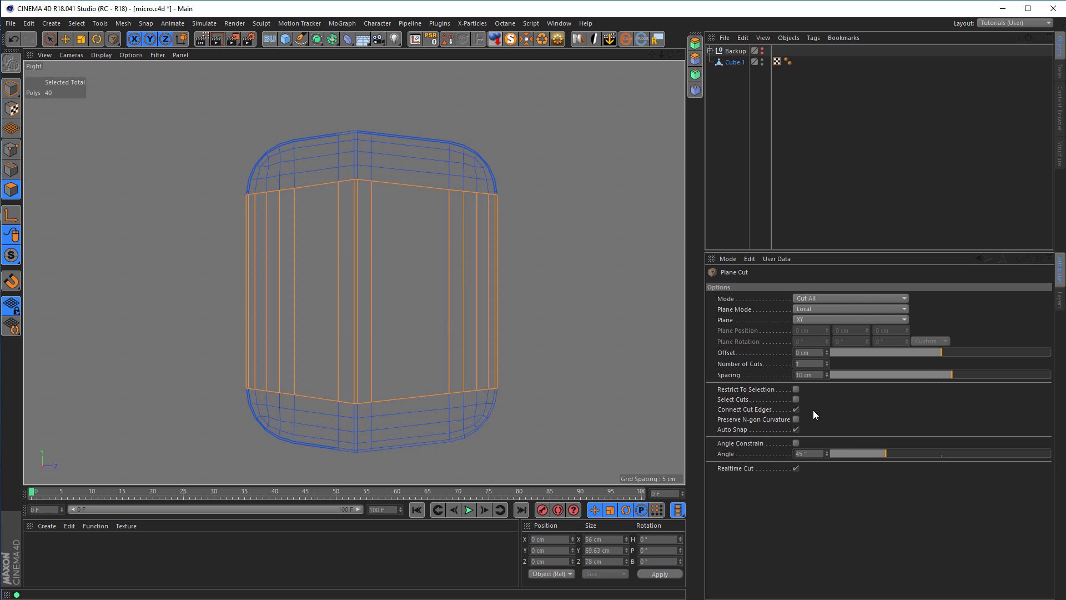
{"action": "left_click", "coordinate": [816, 364]}
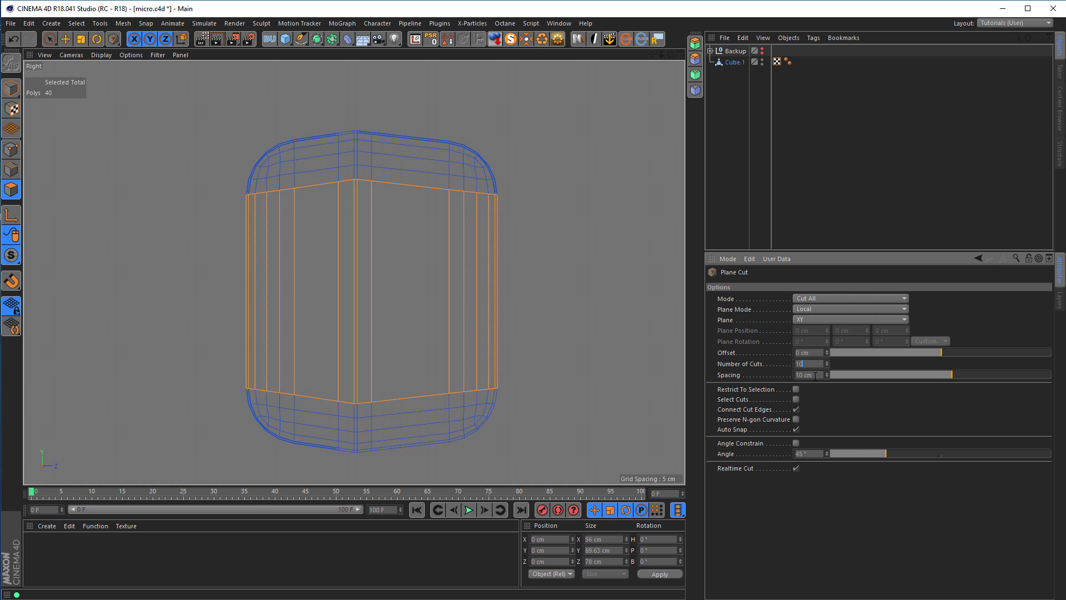
{"action": "left_click", "coordinate": [810, 374]}
{"action": "type", "text": "6"}
{"action": "key", "text": "Return"}
{"action": "left_click", "coordinate": [796, 389]}
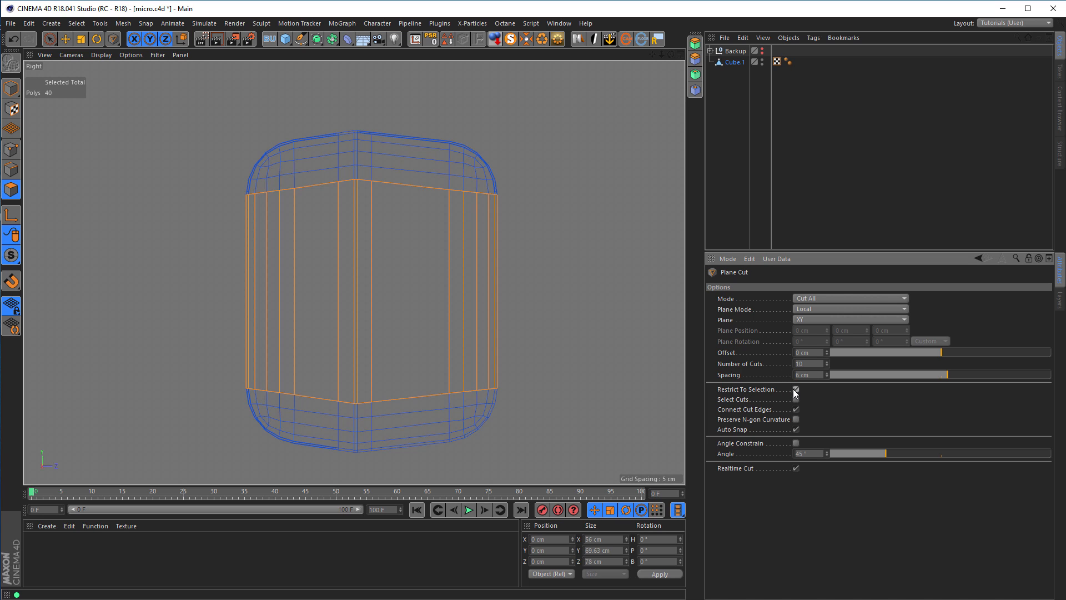
{"action": "left_click", "coordinate": [834, 319]}
{"action": "left_click", "coordinate": [821, 352]}
- Place the ten horizontal plane cuts evenly over the height of the selected side band and clear the polygon selection
{"action": "left_click_drag", "start_coordinate": [469, 207], "coordinate": [473, 203]}
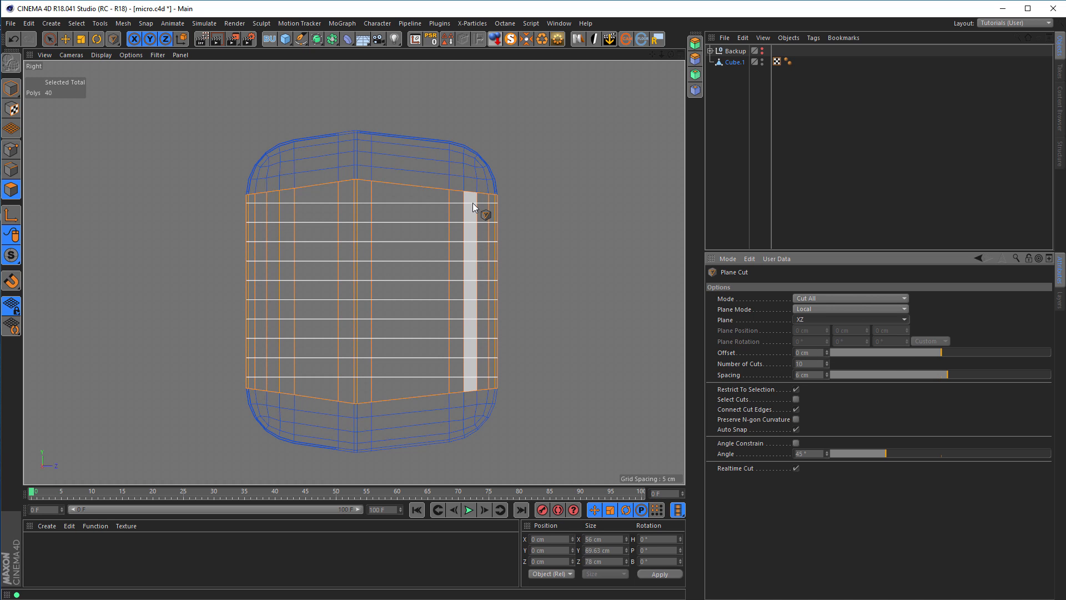
{"action": "left_click_drag", "start_coordinate": [473, 203], "coordinate": [473, 204]}
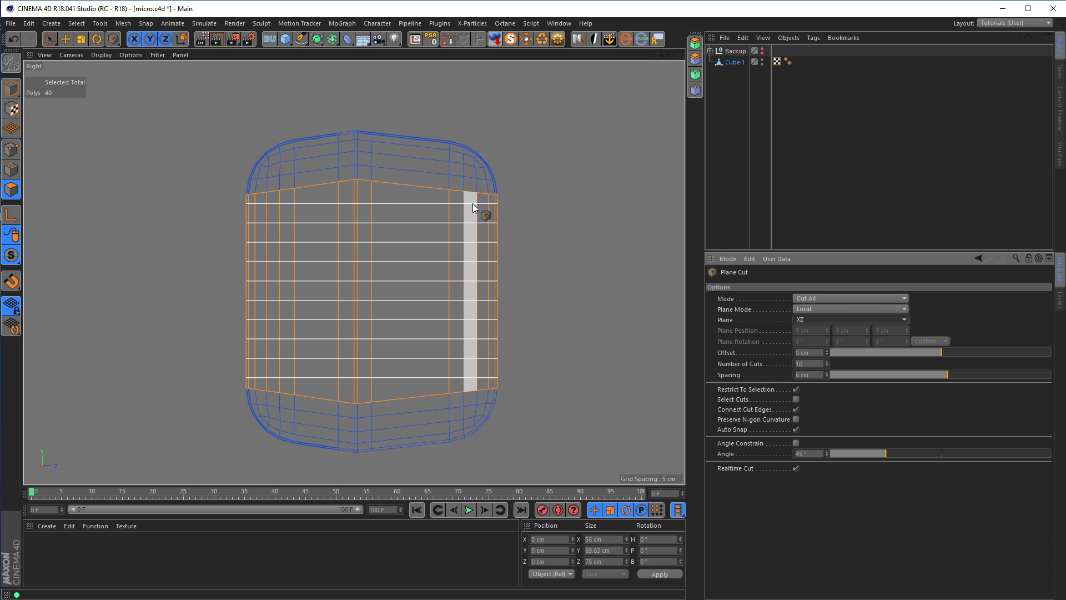
{"action": "left_click", "coordinate": [796, 389]}
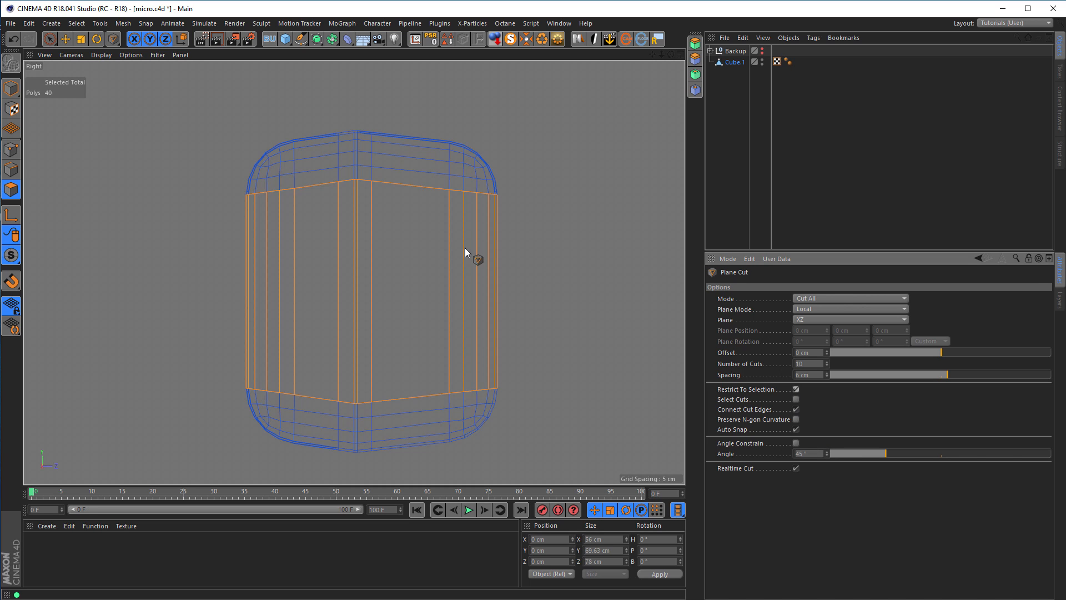
{"action": "left_click", "coordinate": [439, 206]}
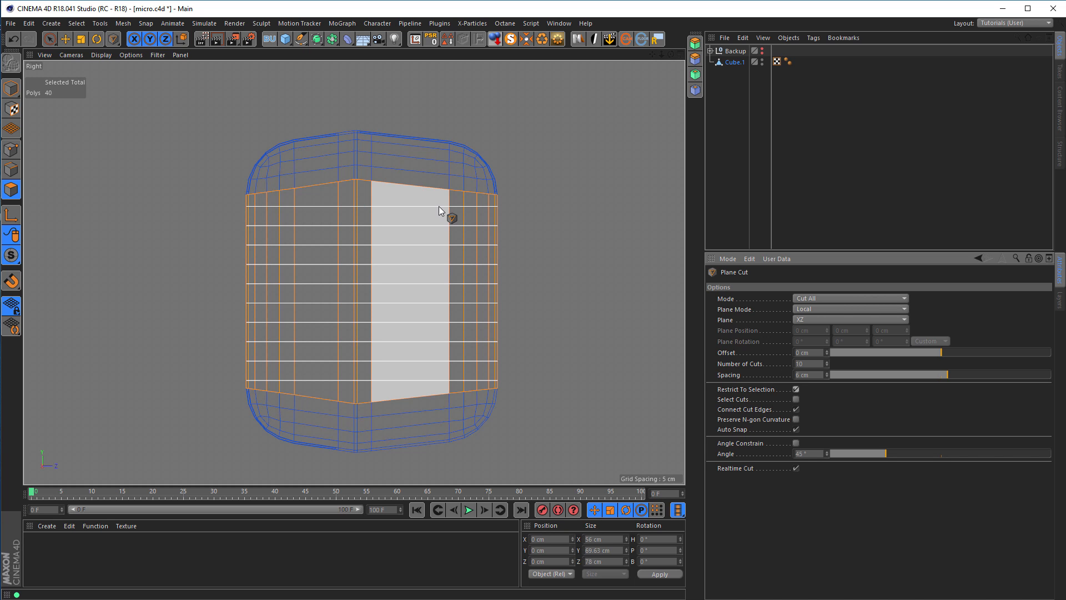
{"action": "middle_click", "coordinate": [559, 268]}
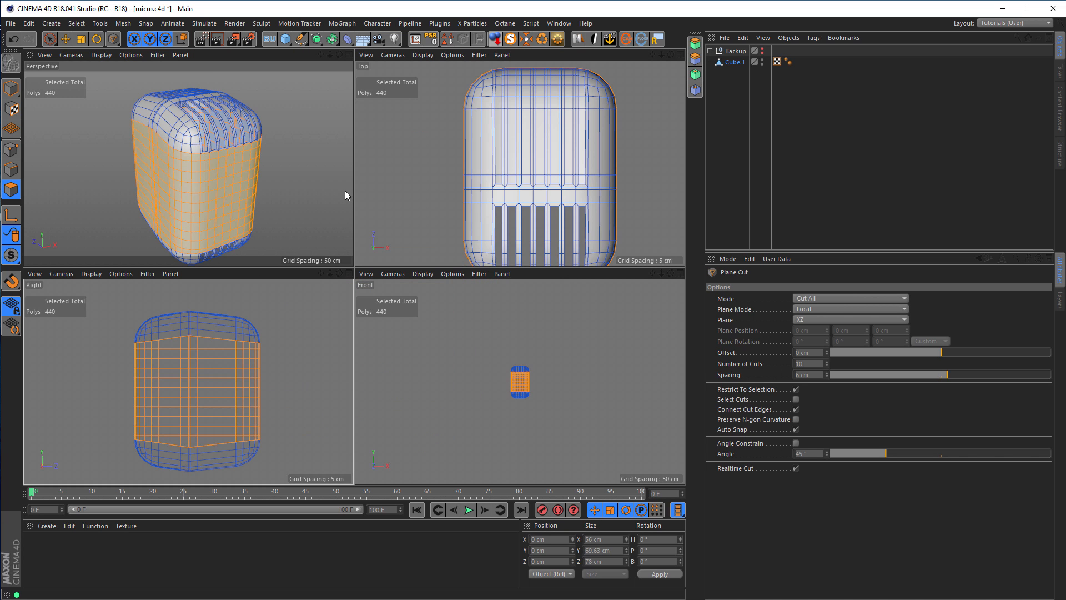
{"action": "middle_click", "coordinate": [324, 332]}
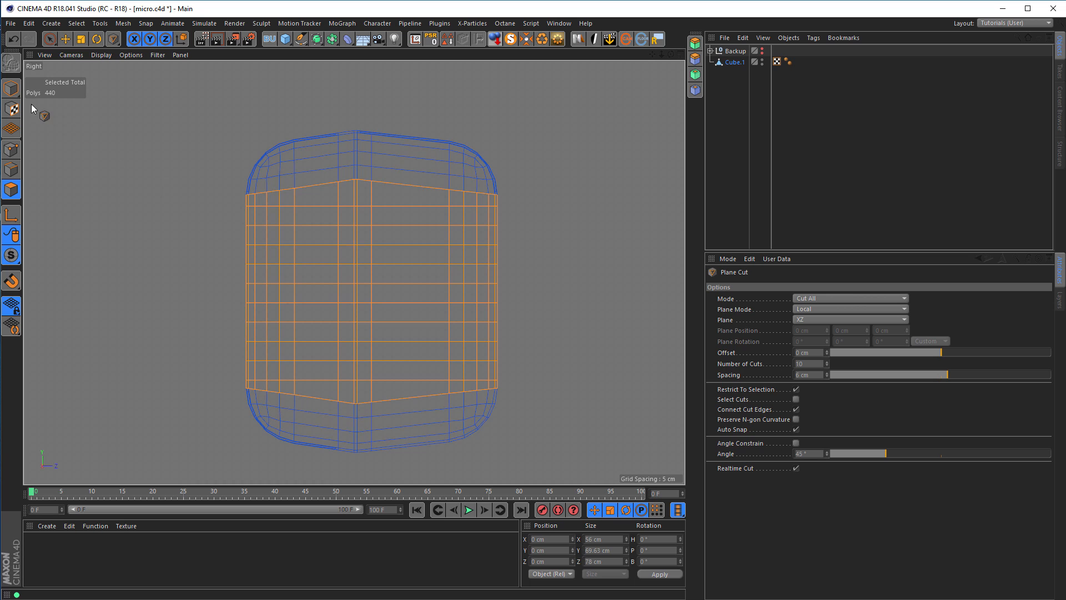
{"action": "left_click", "coordinate": [49, 39]}
{"action": "left_click", "coordinate": [111, 199]}
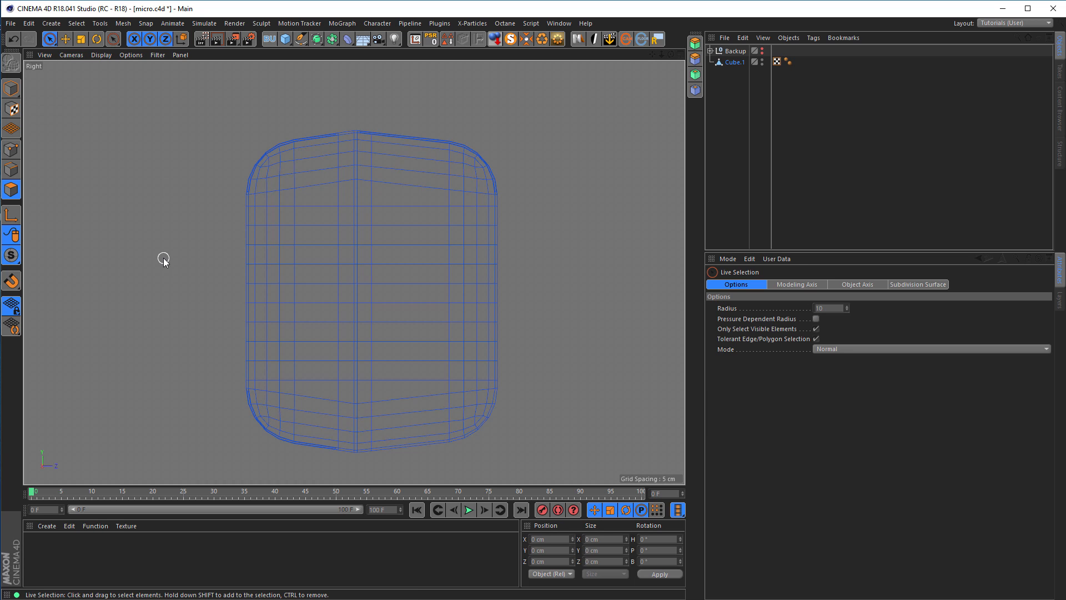
- Switch the Right view's display to Gouraud Shading (Lines) and frame the upper part of the body
{"action": "left_click", "coordinate": [101, 56]}
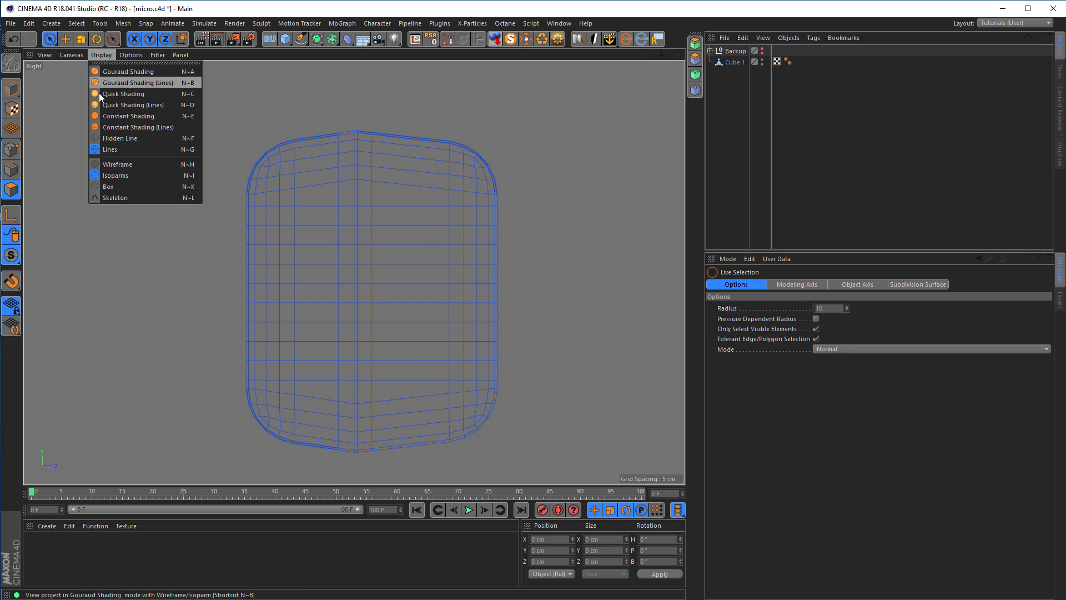
{"action": "left_click", "coordinate": [133, 83]}
{"action": "middle_click_drag", "start_coordinate": [281, 263], "coordinate": [341, 275], "text": "alt"}
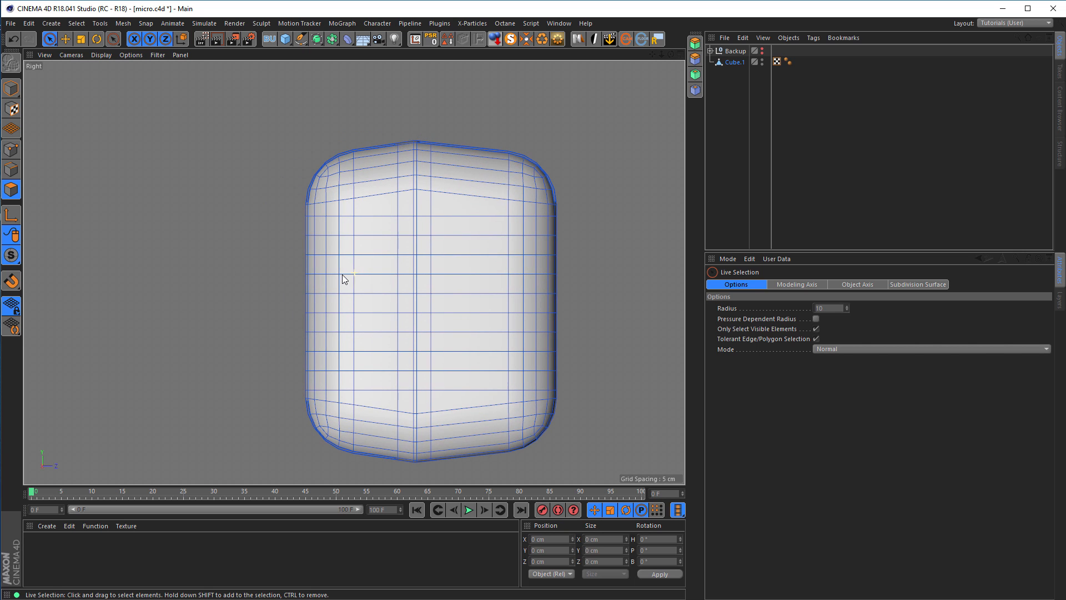
{"action": "middle_click_drag", "start_coordinate": [409, 246], "coordinate": [331, 249], "text": "alt"}
{"action": "scroll", "coordinate": [361, 233], "scroll_direction": "up", "scroll_amount": 2}
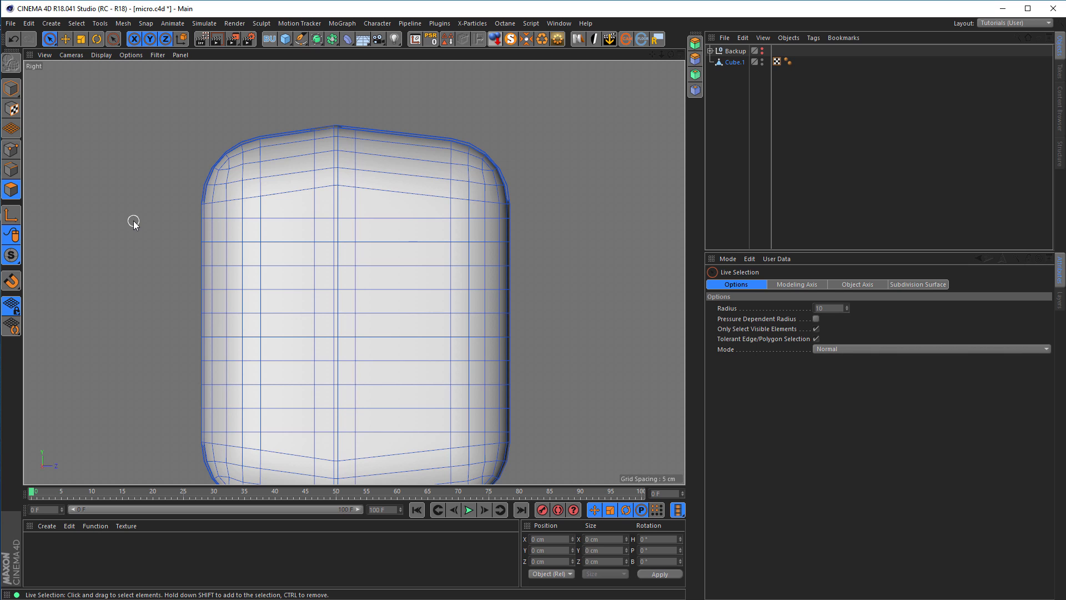
- Open the first horizontal front slot: rectangle-select the uppermost full row's front part with Tolerant Selection, inset it 1 cm, and delete the inner polygons
{"action": "key", "text": "0"}
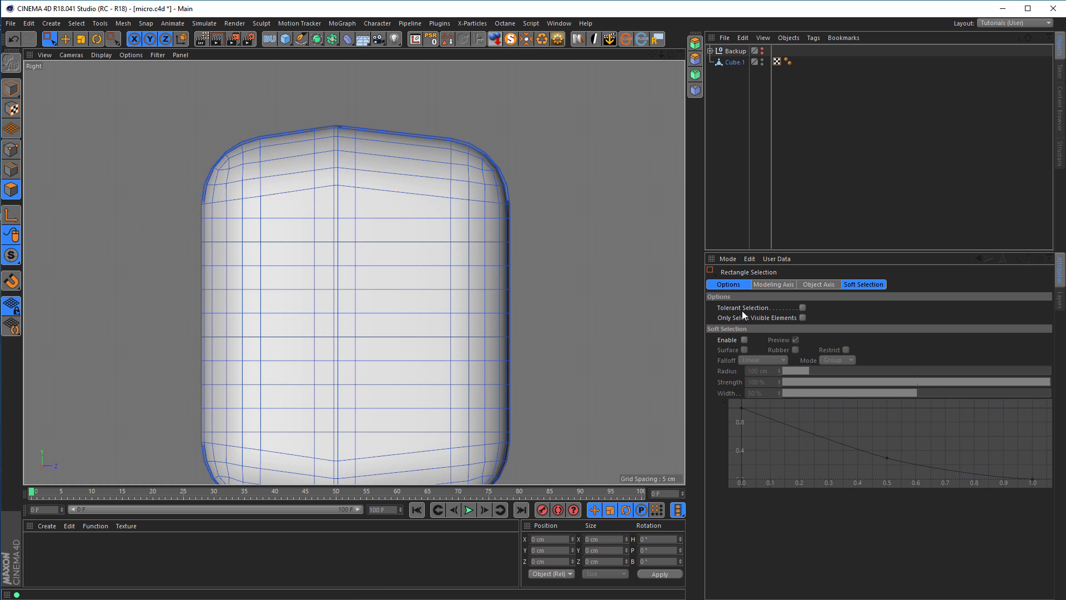
{"action": "left_click", "coordinate": [803, 308]}
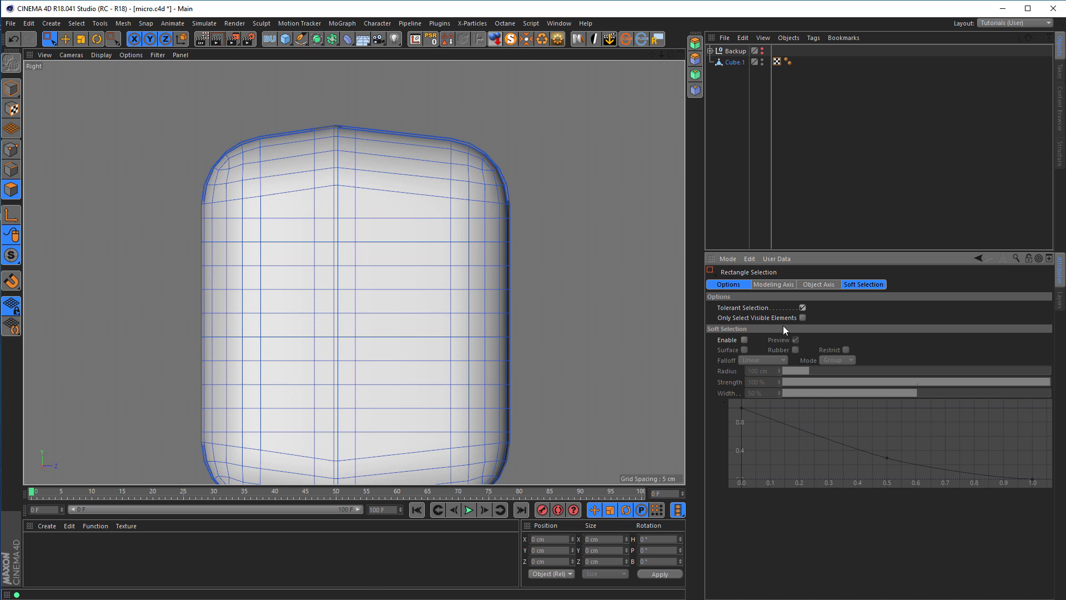
{"action": "left_click_drag", "start_coordinate": [303, 228], "coordinate": [155, 229]}
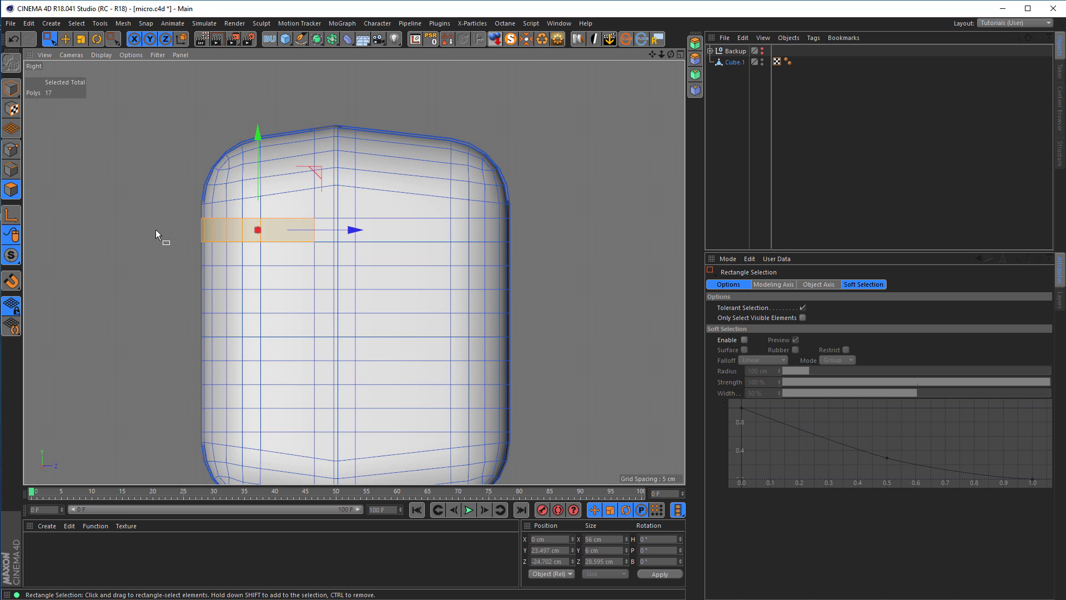
{"action": "middle_click", "coordinate": [155, 229]}
{"action": "left_click_drag", "start_coordinate": [197, 266], "coordinate": [224, 177], "text": "alt"}
{"action": "middle_click", "coordinate": [287, 307]}
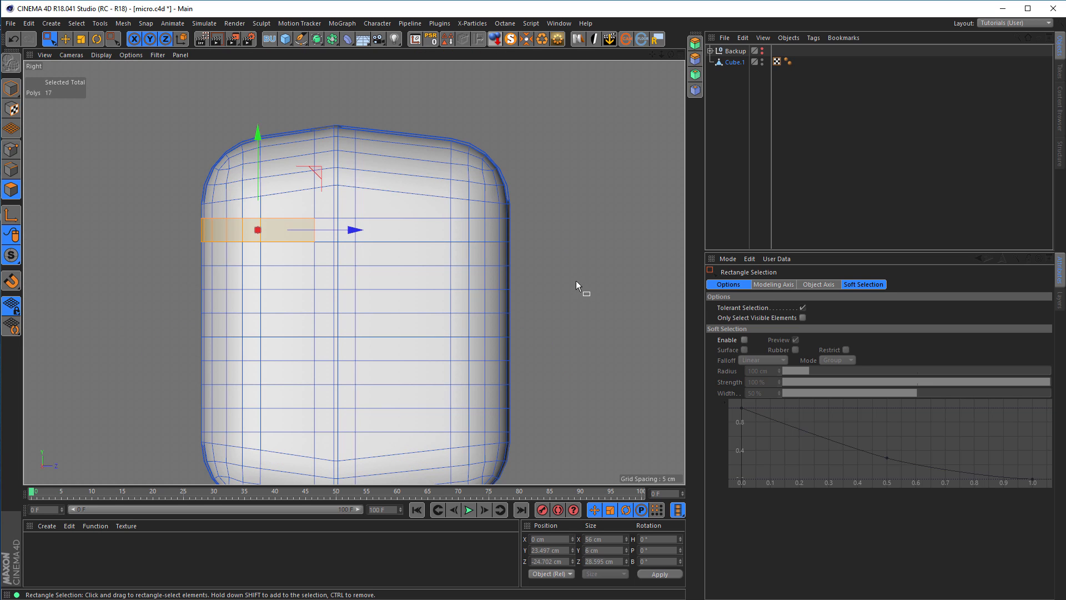
{"action": "key", "text": "i"}
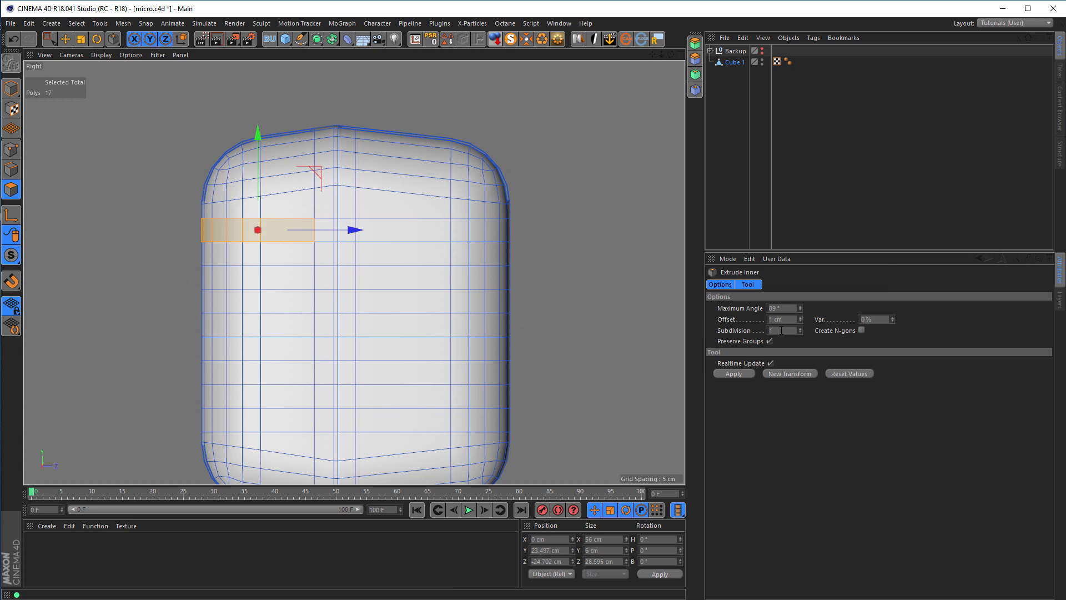
{"action": "left_click", "coordinate": [733, 373]}
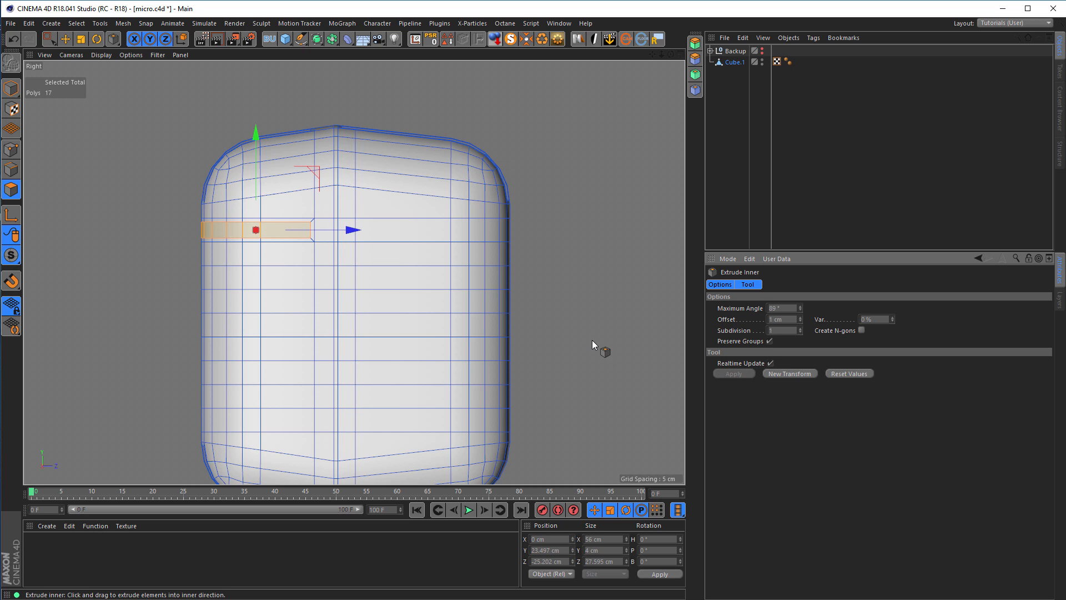
{"action": "key", "text": "space"}
{"action": "key", "text": "Delete"}
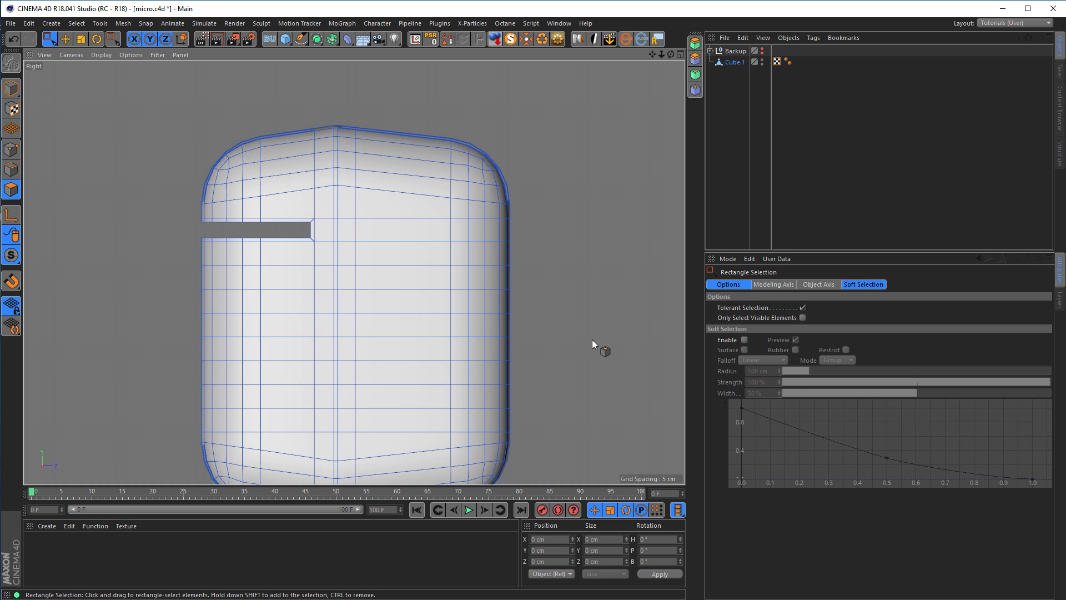
- Open the second front slot: select the front part of the row just below the first slot, inset it 1 cm, and delete the inner polygons
{"action": "left_click_drag", "start_coordinate": [294, 245], "coordinate": [148, 257]}
{"action": "key", "text": "i"}
{"action": "left_click", "coordinate": [734, 373]}
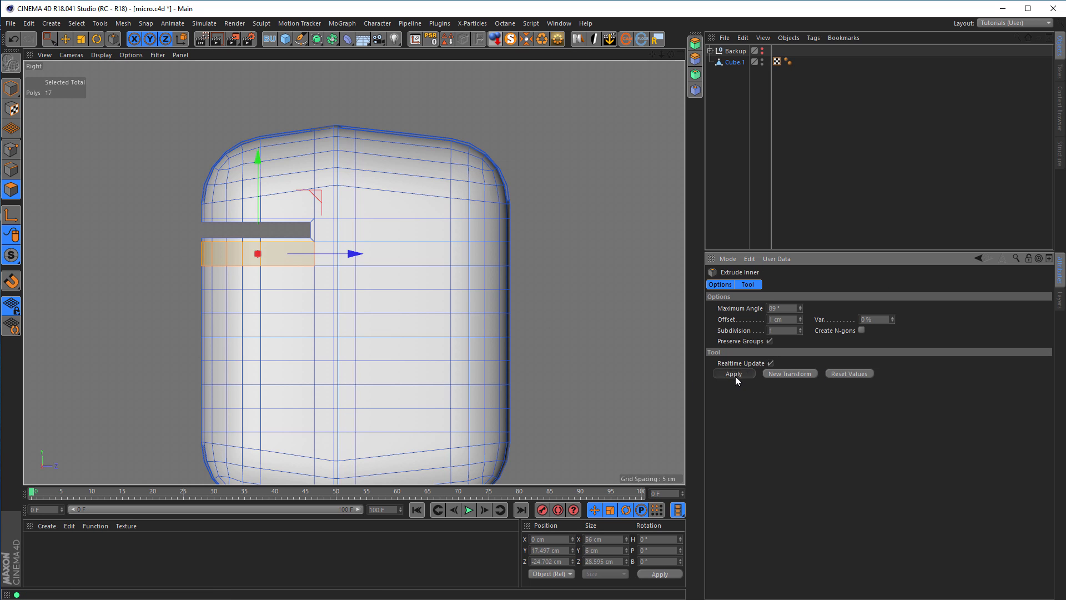
{"action": "key", "text": "space"}
{"action": "key", "text": "Delete"}
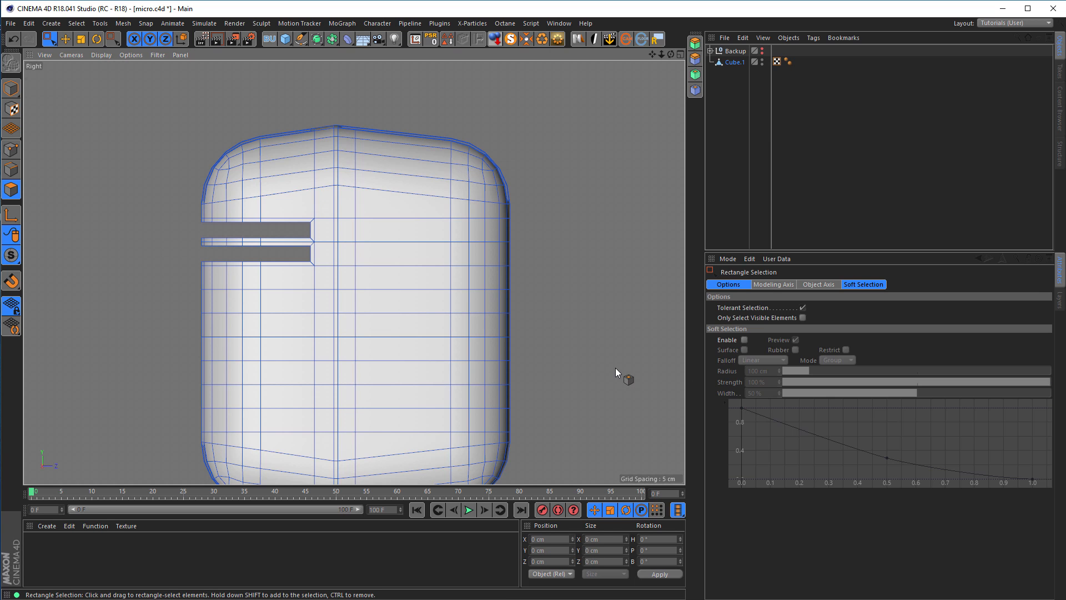
- Open the third front slot by selecting the front part of the third row, insetting it 1 cm, and deleting the inner polygons
{"action": "left_click_drag", "start_coordinate": [299, 276], "coordinate": [155, 277]}
{"action": "key", "text": "i"}
{"action": "left_click", "coordinate": [727, 374]}
{"action": "key", "text": "space"}
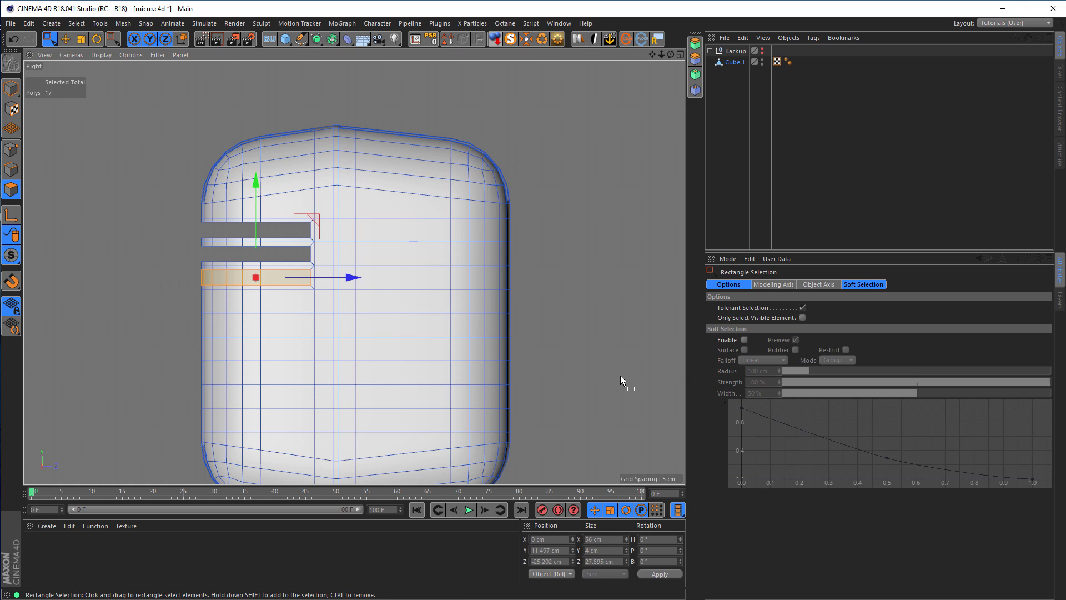
{"action": "key", "text": "Delete"}
{"action": "key", "text": "i"}
{"action": "left_click_drag", "start_coordinate": [300, 302], "coordinate": [158, 300]}
{"action": "key", "text": "Delete"}
{"action": "key", "text": "ctrl+z"}
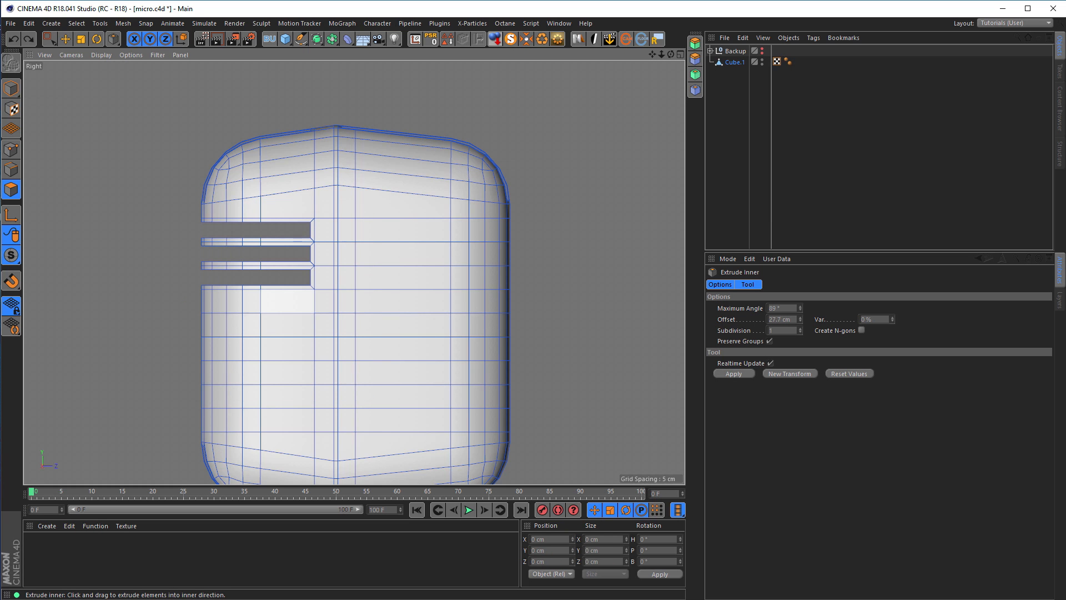
- Open the fourth front slot: select the front part of the fourth row, inset it with an Extrude Inner offset of 1 cm, and delete the inner polygons
{"action": "key", "text": "space"}
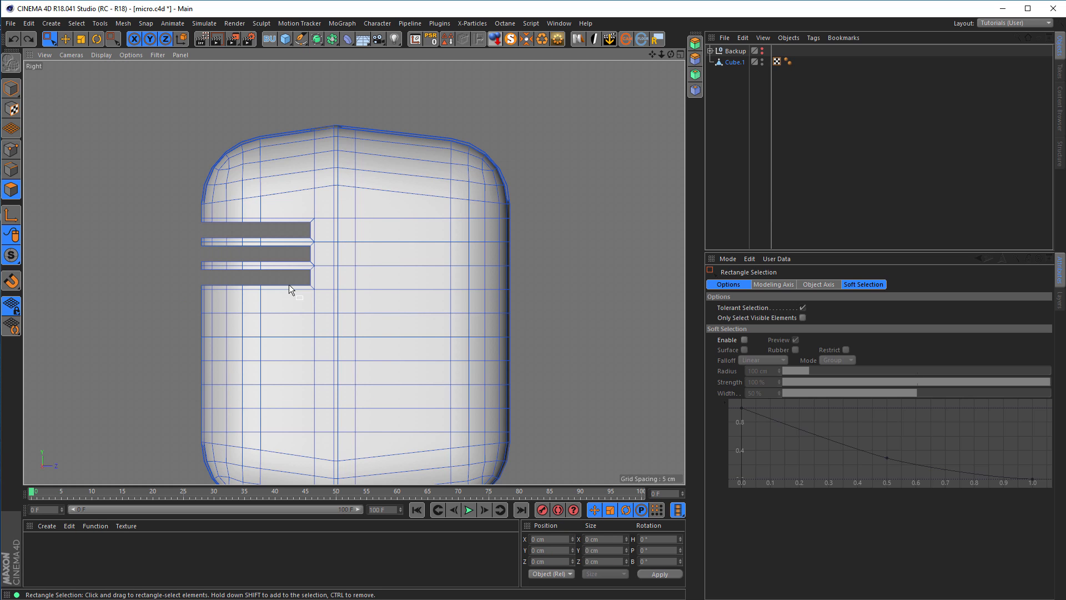
{"action": "left_click_drag", "start_coordinate": [294, 300], "coordinate": [151, 298]}
{"action": "key", "text": "i"}
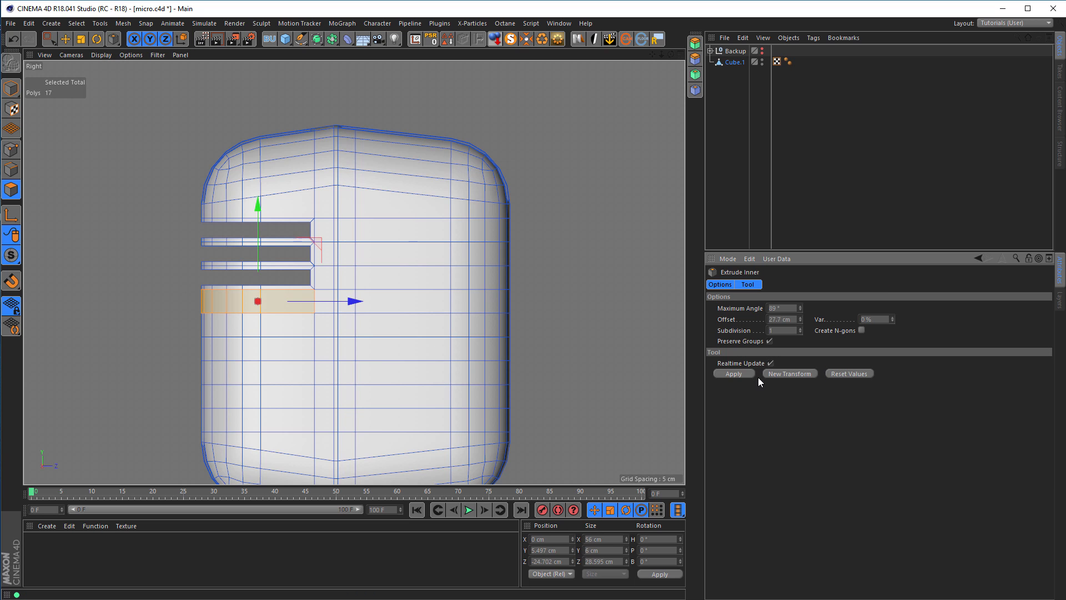
{"action": "left_click", "coordinate": [734, 374]}
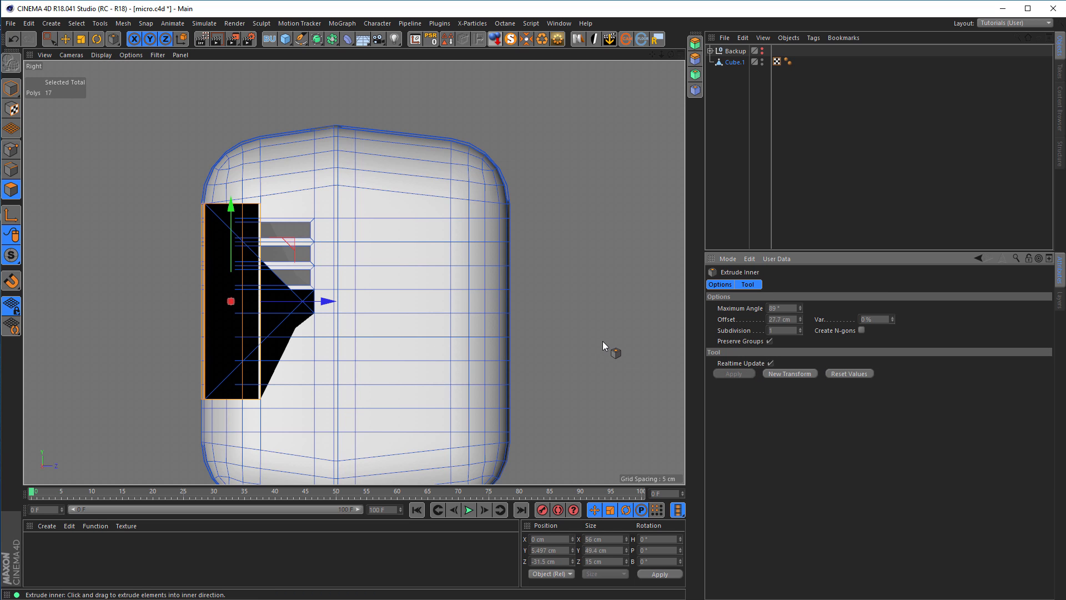
{"action": "key", "text": "ctrl+z"}
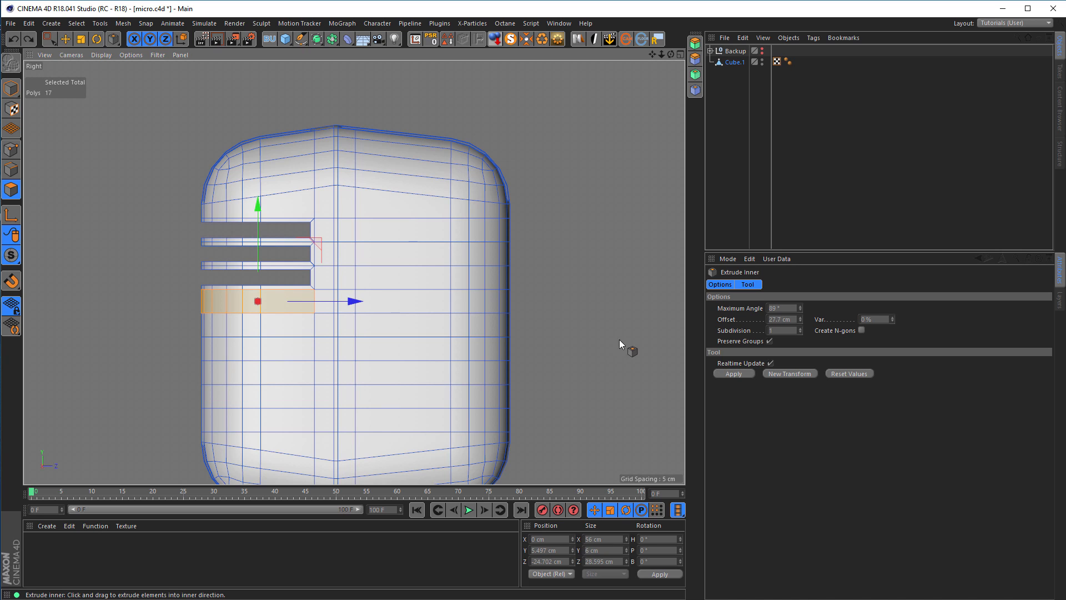
{"action": "left_click", "coordinate": [792, 321]}
{"action": "type", "text": "1"}
{"action": "key", "text": "Return"}
{"action": "key", "text": "space"}
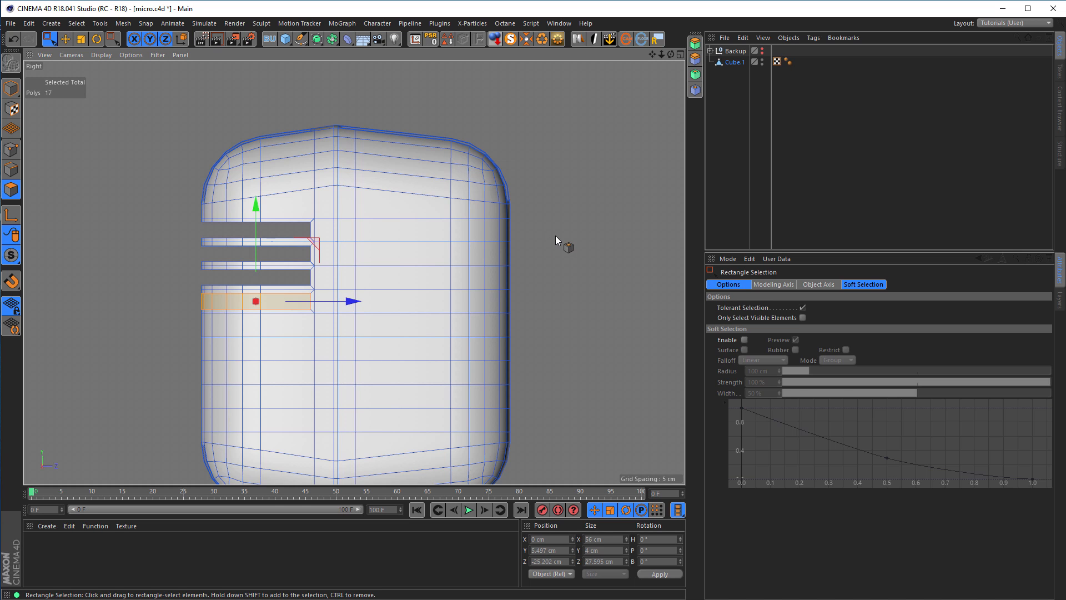
{"action": "left_click", "coordinate": [555, 236]}
- Open the fifth front slot: select the front part of the fifth row, inset it 1 cm, and delete the inner polygons
{"action": "left_click_drag", "start_coordinate": [305, 327], "coordinate": [155, 316]}
{"action": "key", "text": "i"}
{"action": "left_click", "coordinate": [734, 373]}
{"action": "key", "text": "space"}
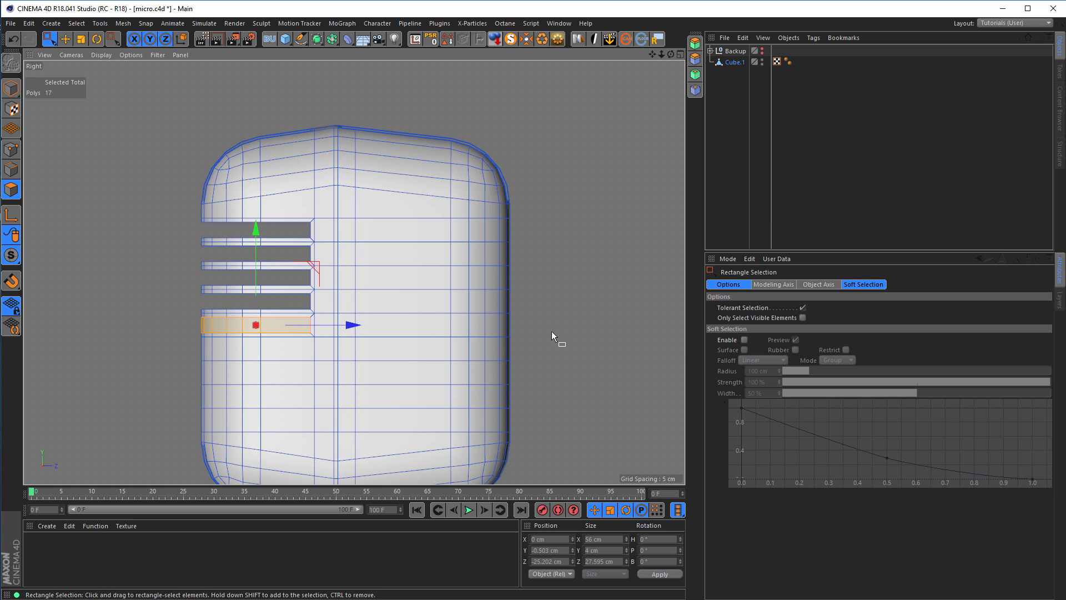
{"action": "left_click", "coordinate": [552, 332]}
- Open the sixth front slot by insetting the front part of the sixth row 1 cm and deleting the inner polygons
{"action": "left_click_drag", "start_coordinate": [291, 348], "coordinate": [174, 355]}
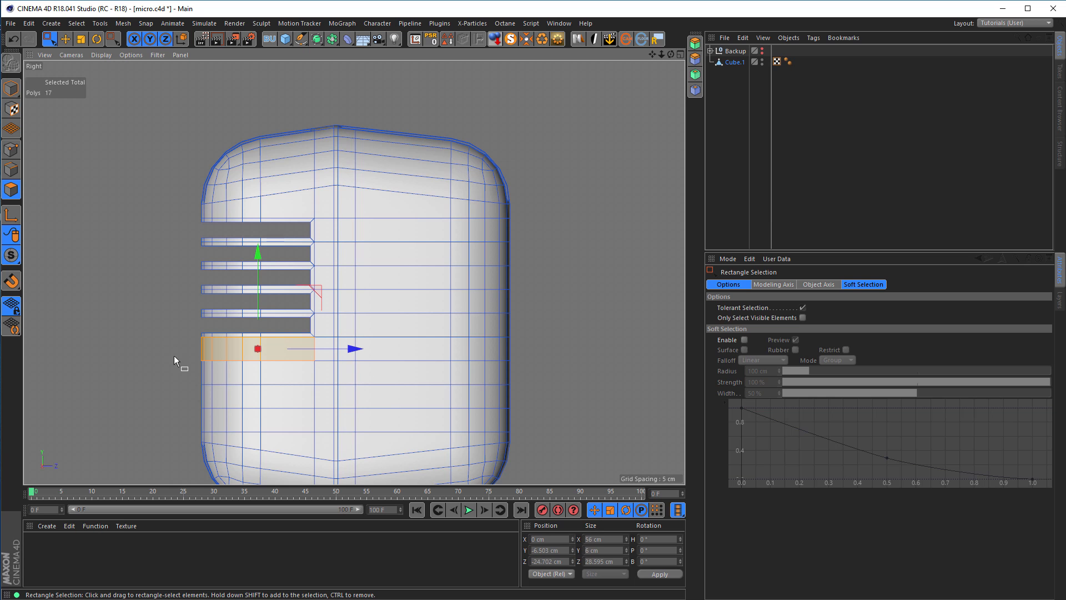
{"action": "key", "text": "i"}
{"action": "left_click", "coordinate": [735, 373]}
{"action": "key", "text": "space"}
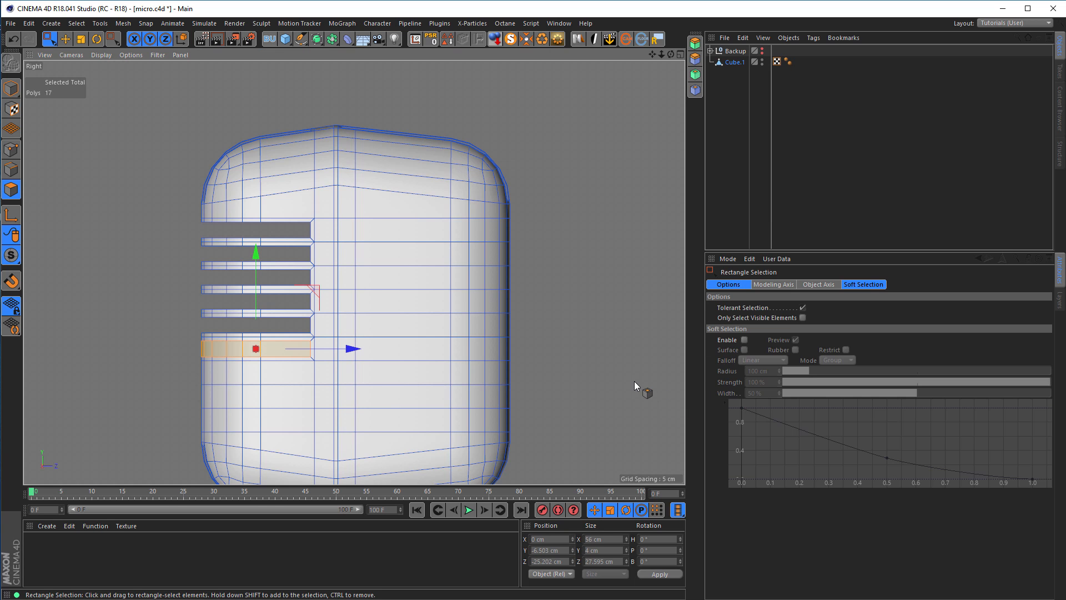
{"action": "left_click", "coordinate": [634, 381]}
- Open the seventh front slot: select the front part of the seventh row, inset it 1 cm, and delete the inner polygons
{"action": "left_click_drag", "start_coordinate": [294, 371], "coordinate": [155, 371]}
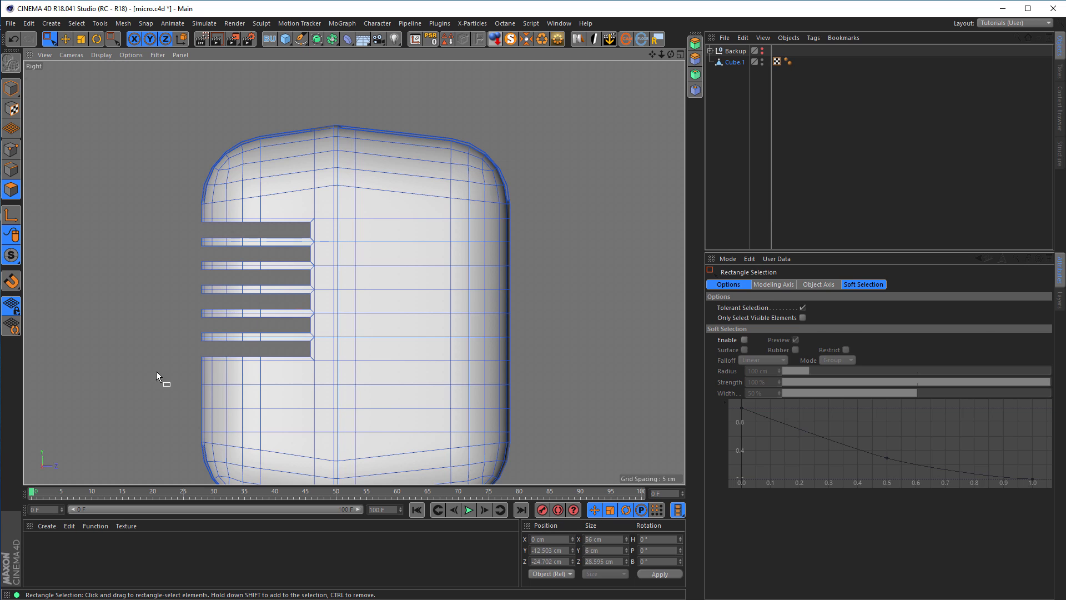
{"action": "key", "text": "i"}
{"action": "left_click", "coordinate": [735, 373]}
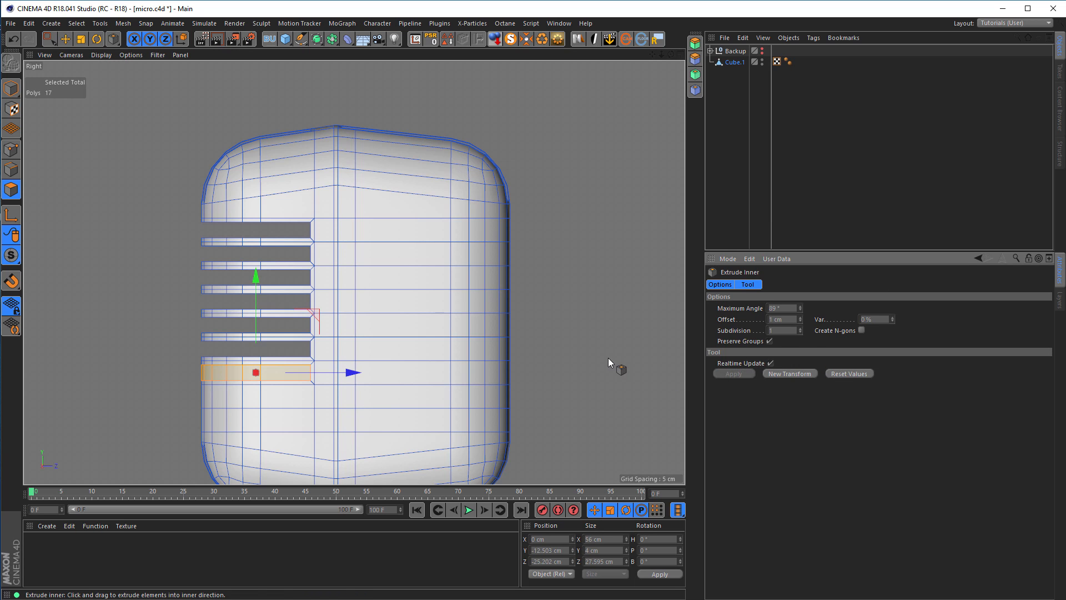
{"action": "key", "text": "space"}
{"action": "left_click", "coordinate": [608, 358]}
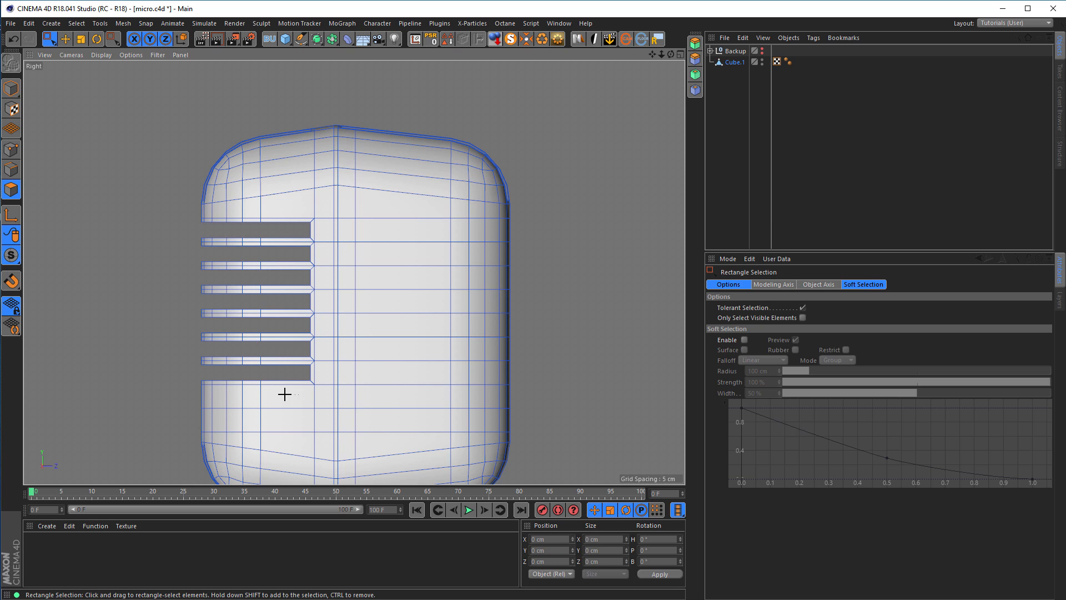
- Open the eighth front slot by insetting the front part of the eighth row 1 cm and deleting the inner polygons
{"action": "left_click_drag", "start_coordinate": [284, 394], "coordinate": [168, 395]}
{"action": "key", "text": "i"}
{"action": "left_click", "coordinate": [734, 373]}
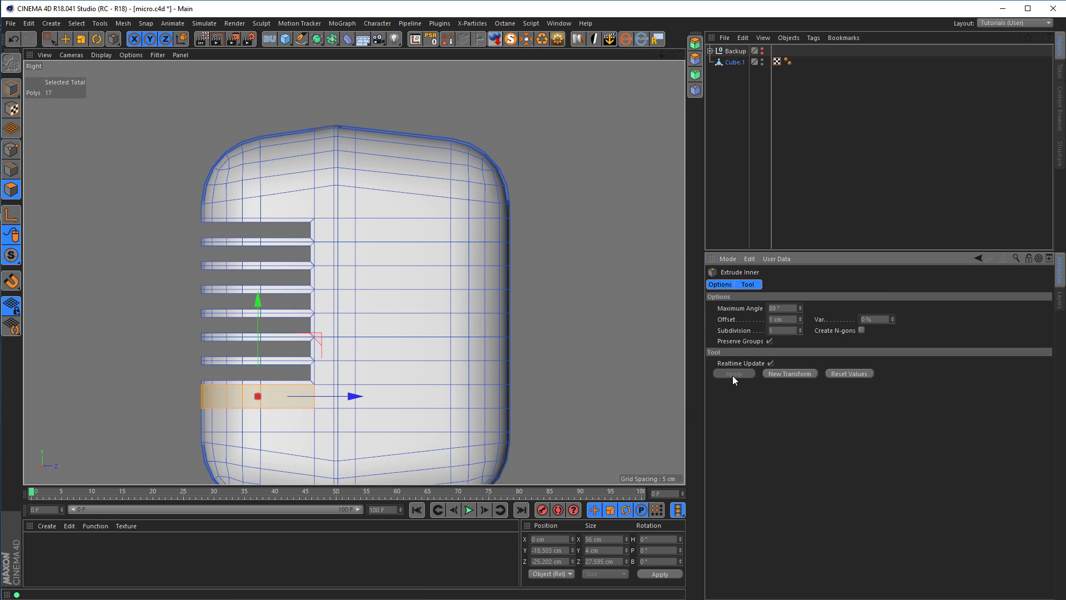
{"action": "key", "text": "space"}
{"action": "left_click", "coordinate": [573, 356]}
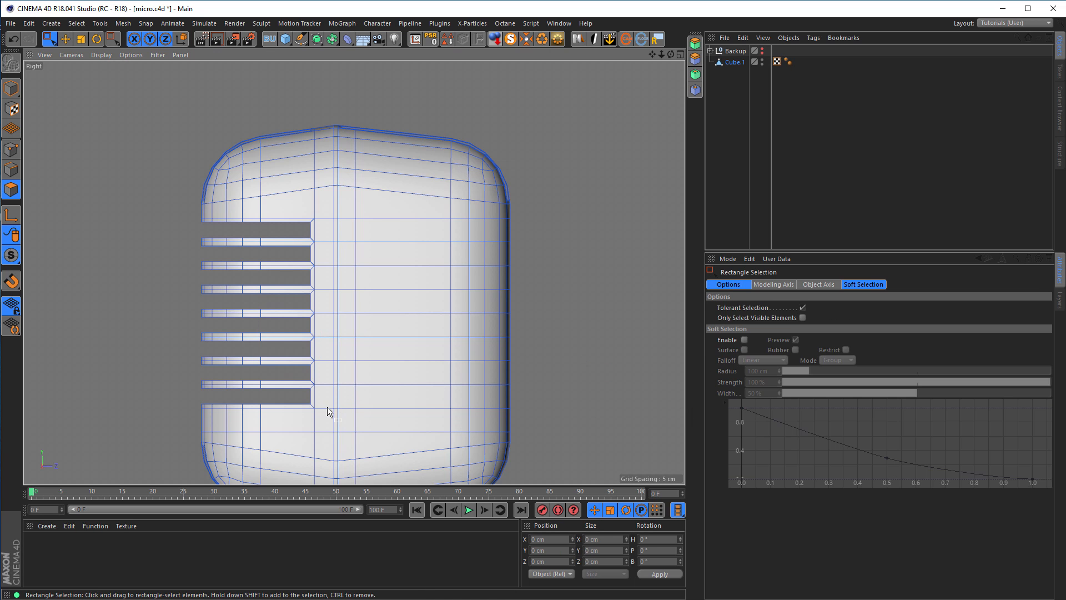
- Open the ninth and lowest front slot: select the front part of the last row, inset it 1 cm, and delete the inner polygons
{"action": "left_click_drag", "start_coordinate": [288, 420], "coordinate": [164, 421]}
{"action": "key", "text": "i"}
{"action": "left_click", "coordinate": [734, 374]}
{"action": "key", "text": "space"}
{"action": "left_click", "coordinate": [597, 374]}
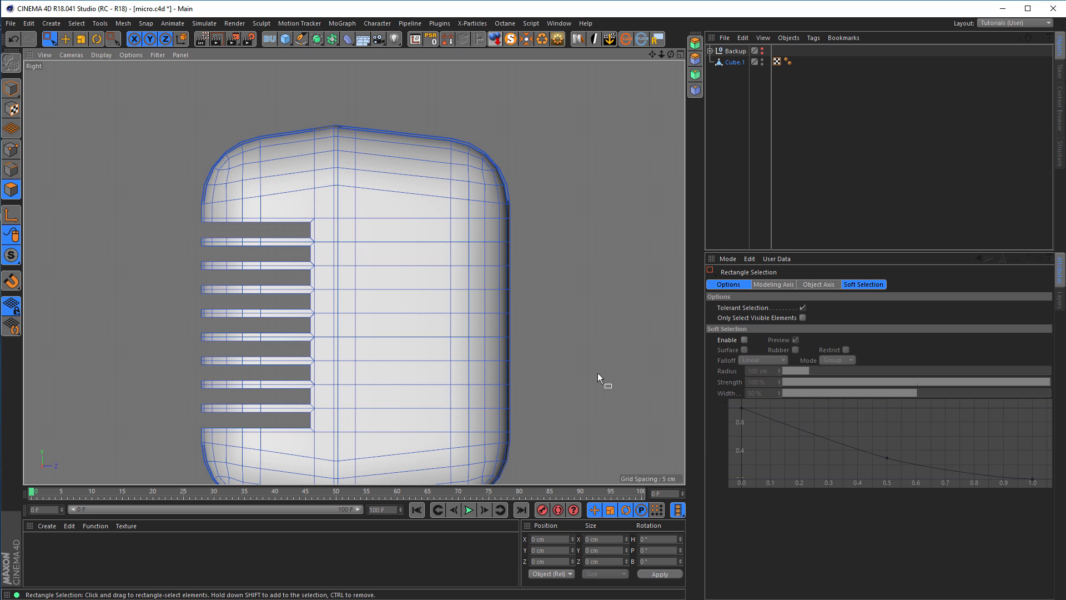
- In the Right view, open the first rear slot: select the rear part of the uppermost slotted row, inset it 1 cm, and delete the inner polygons
{"action": "middle_click", "coordinate": [612, 328]}
{"action": "middle_click", "coordinate": [300, 202]}
{"action": "left_click_drag", "start_coordinate": [329, 223], "coordinate": [542, 263], "text": "alt"}
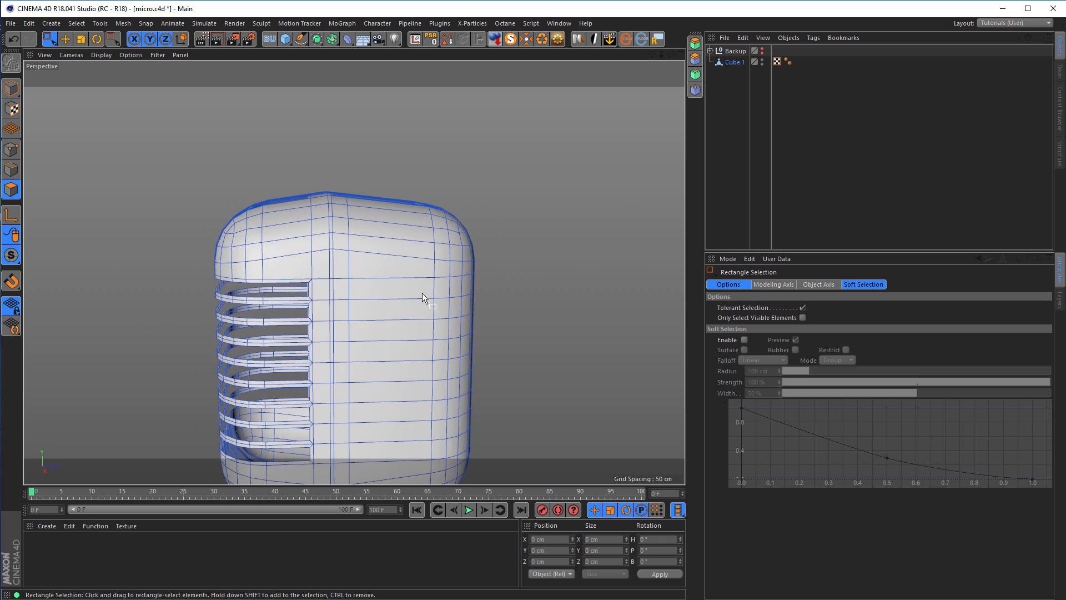
{"action": "left_click_drag", "start_coordinate": [352, 240], "coordinate": [277, 229], "text": "alt"}
{"action": "middle_click", "coordinate": [277, 229]}
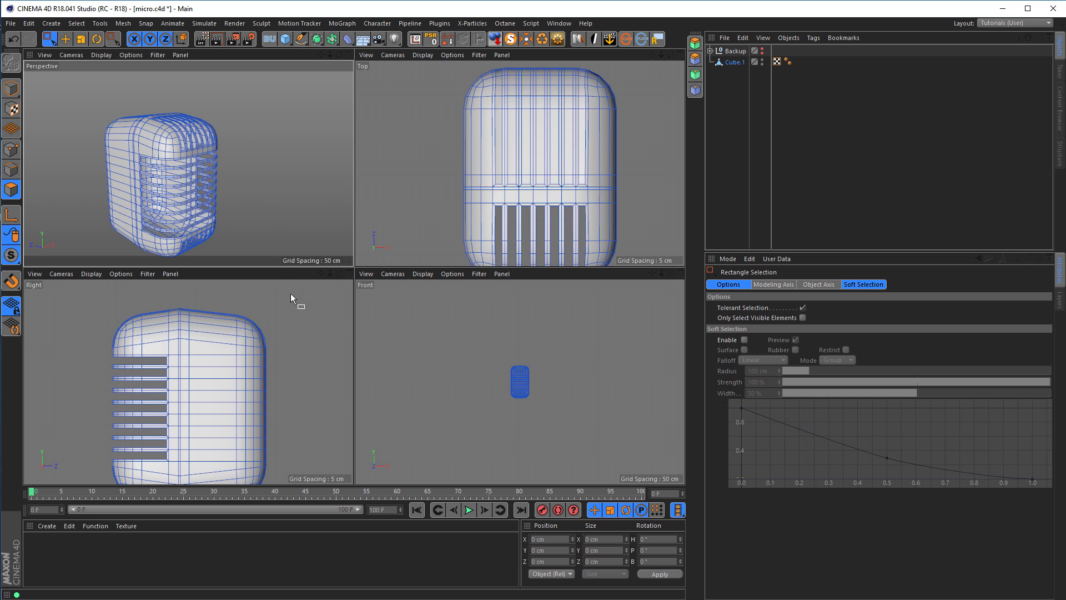
{"action": "middle_click", "coordinate": [305, 321]}
{"action": "scroll", "coordinate": [311, 248], "scroll_direction": "down", "scroll_amount": 2}
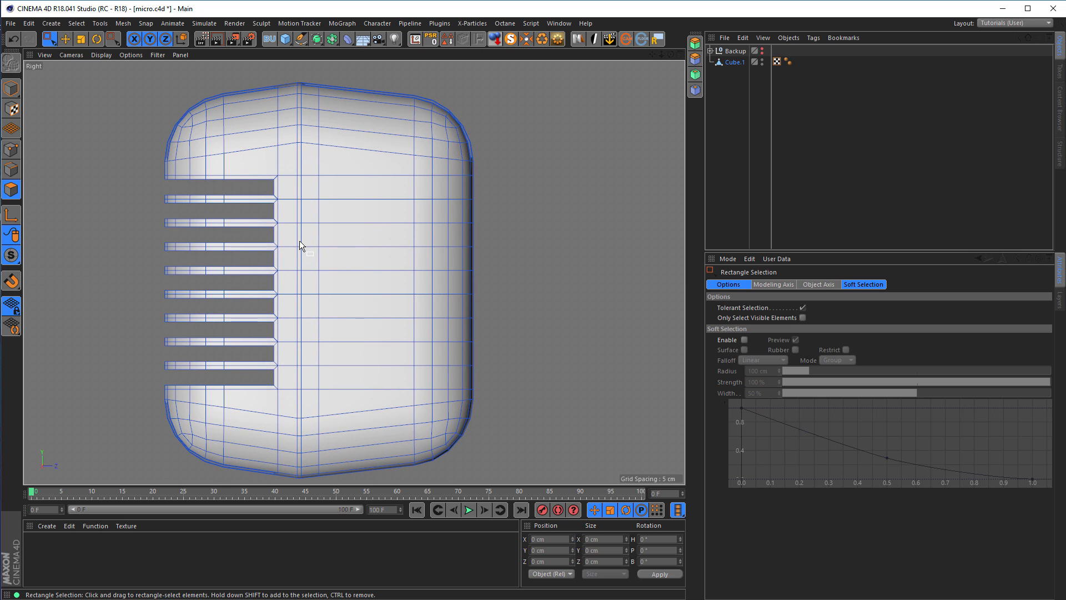
{"action": "left_click_drag", "start_coordinate": [348, 185], "coordinate": [527, 186]}
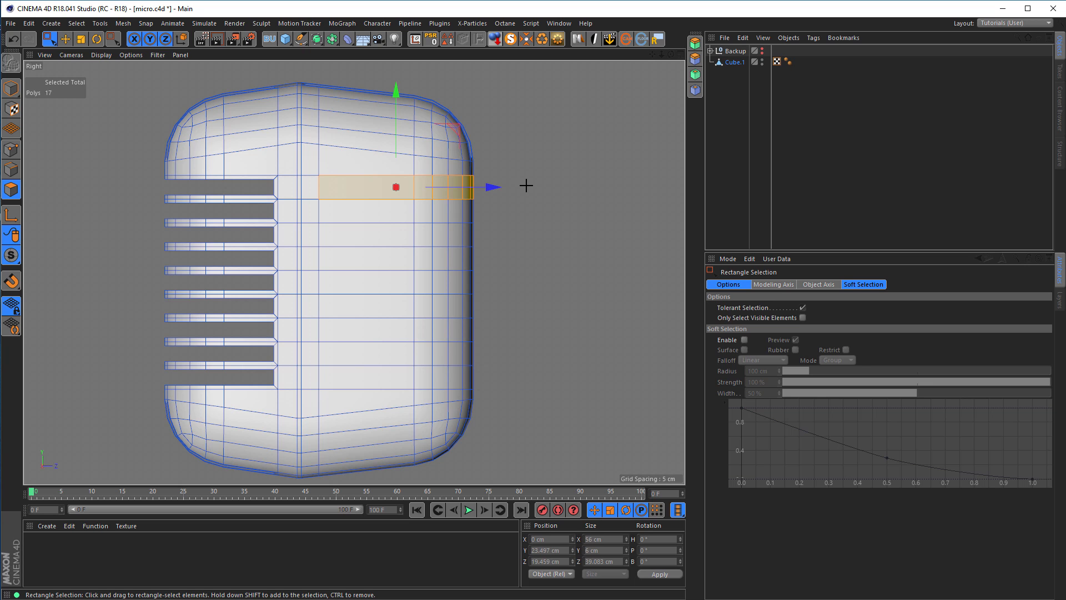
{"action": "key", "text": "i"}
{"action": "left_click", "coordinate": [728, 370]}
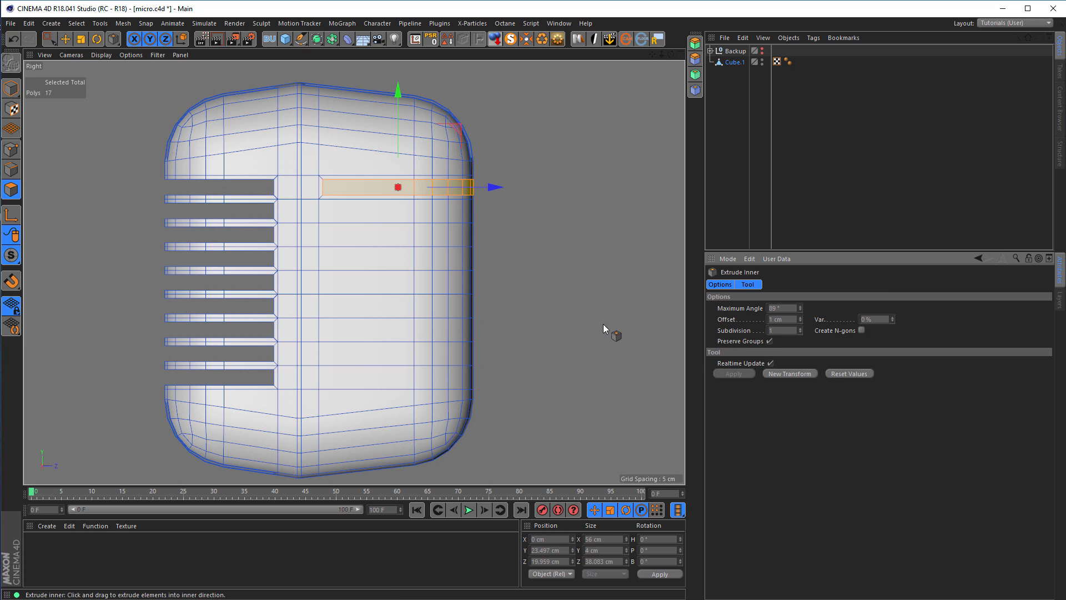
{"action": "key", "text": "space"}
{"action": "key", "text": "Delete"}
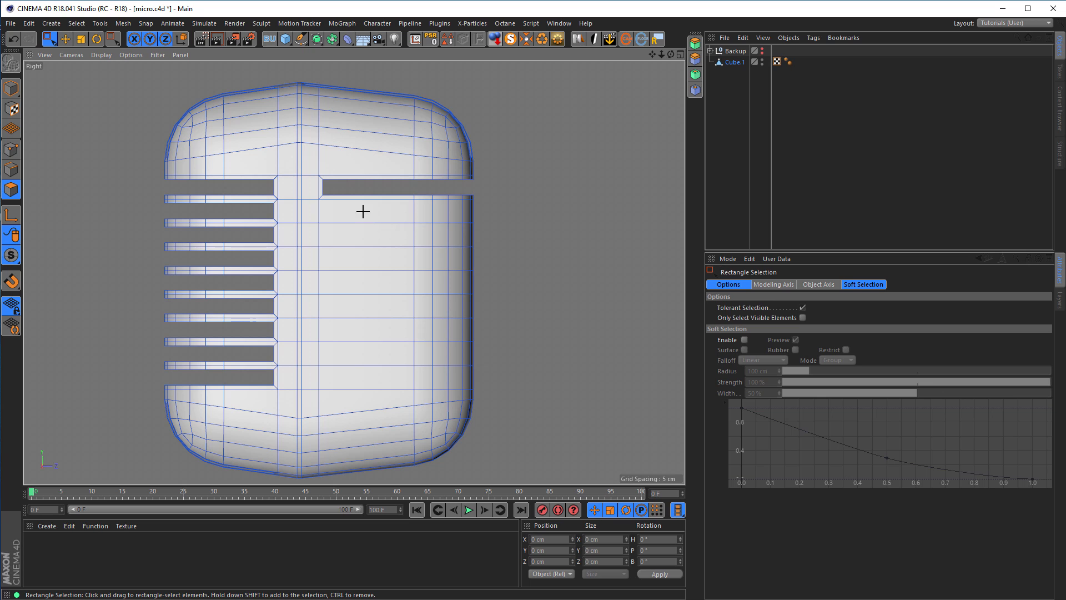
- Open the second rear slot: select the rear part of the second row, inset it 1 cm, and delete the inner polygons
{"action": "left_click_drag", "start_coordinate": [362, 210], "coordinate": [537, 217]}
{"action": "key", "text": "i"}
{"action": "left_click", "coordinate": [728, 373]}
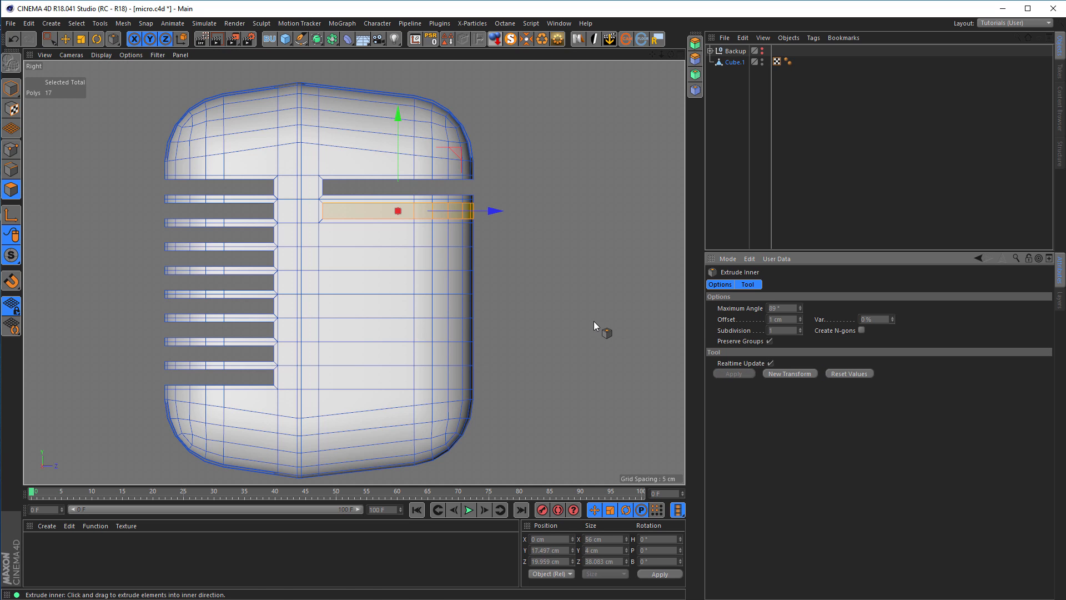
{"action": "key", "text": "space"}
{"action": "key", "text": "Delete"}
- Open the third rear slot by insetting the rear part of the third row 1 cm and deleting the inner polygons
{"action": "left_click_drag", "start_coordinate": [344, 231], "coordinate": [541, 246]}
{"action": "key", "text": "i"}
{"action": "key", "text": "space"}
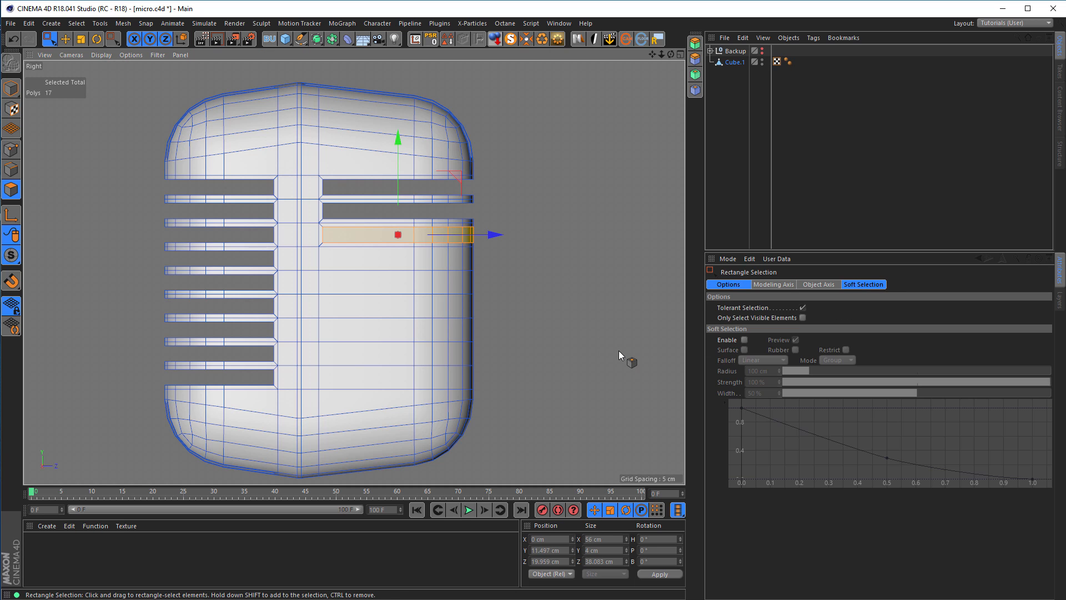
{"action": "key", "text": "Delete"}
- Open the fourth rear slot: select the rear part of the fourth row, inset it 1 cm, and delete the inner polygons
{"action": "left_click_drag", "start_coordinate": [352, 253], "coordinate": [478, 266]}
{"action": "key", "text": "i"}
{"action": "left_click", "coordinate": [732, 374]}
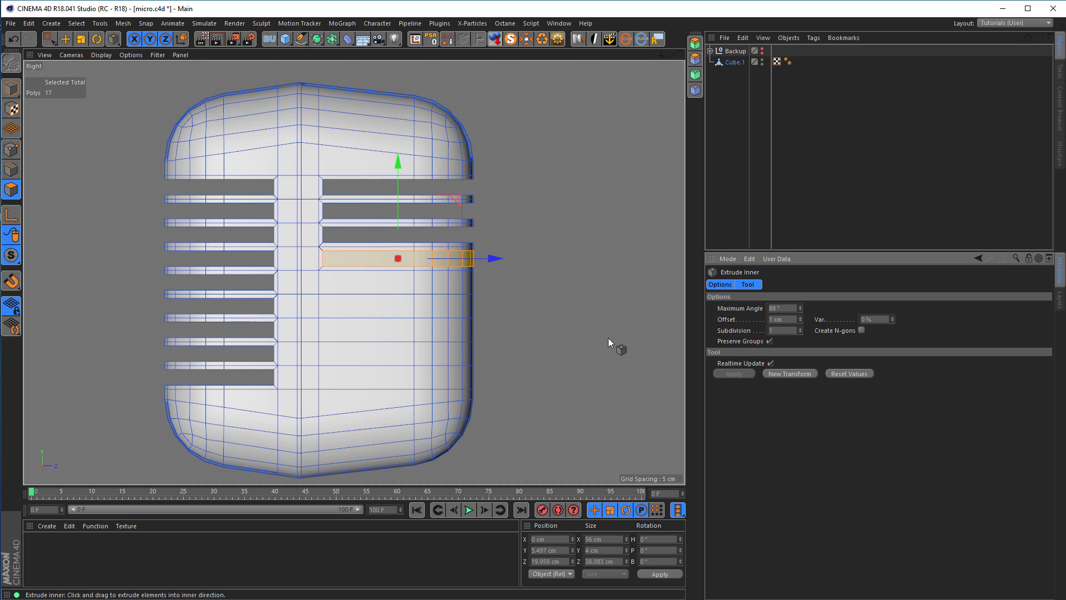
{"action": "key", "text": "space"}
{"action": "key", "text": "Delete"}
- Open the fifth rear slot by insetting the rear part of the fifth row 1 cm and deleting the inner polygons
{"action": "left_click_drag", "start_coordinate": [352, 281], "coordinate": [527, 284]}
{"action": "key", "text": "i"}
{"action": "left_click", "coordinate": [733, 373]}
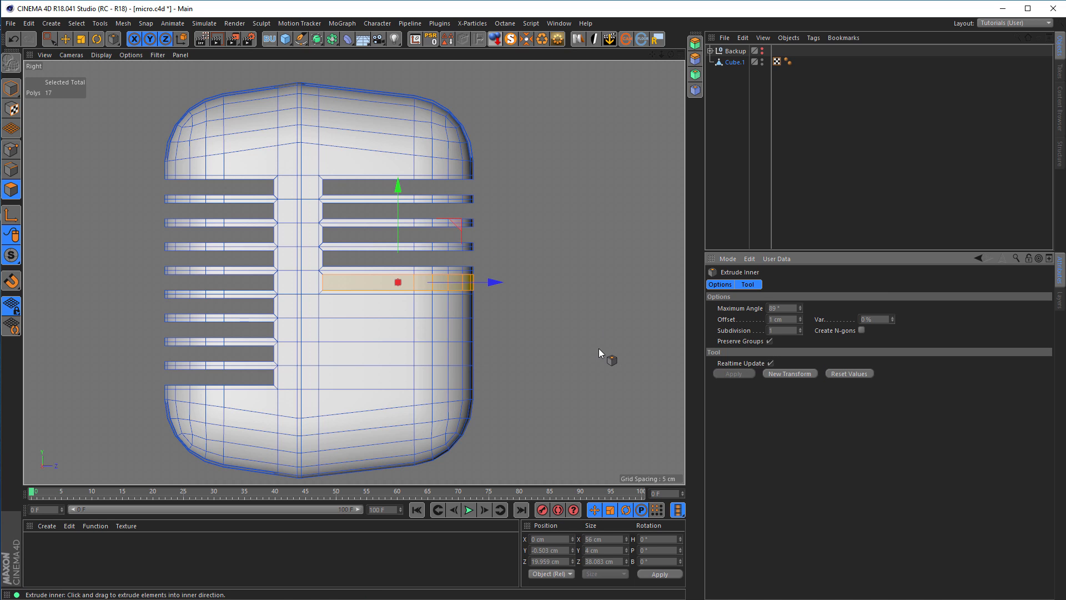
{"action": "key", "text": "space"}
{"action": "key", "text": "Delete"}
- Open the sixth rear slot: select the rear part of the sixth row, inset it 1 cm, and delete the inner polygons
{"action": "left_click_drag", "start_coordinate": [398, 310], "coordinate": [503, 309]}
{"action": "key", "text": "i"}
{"action": "key", "text": "space"}
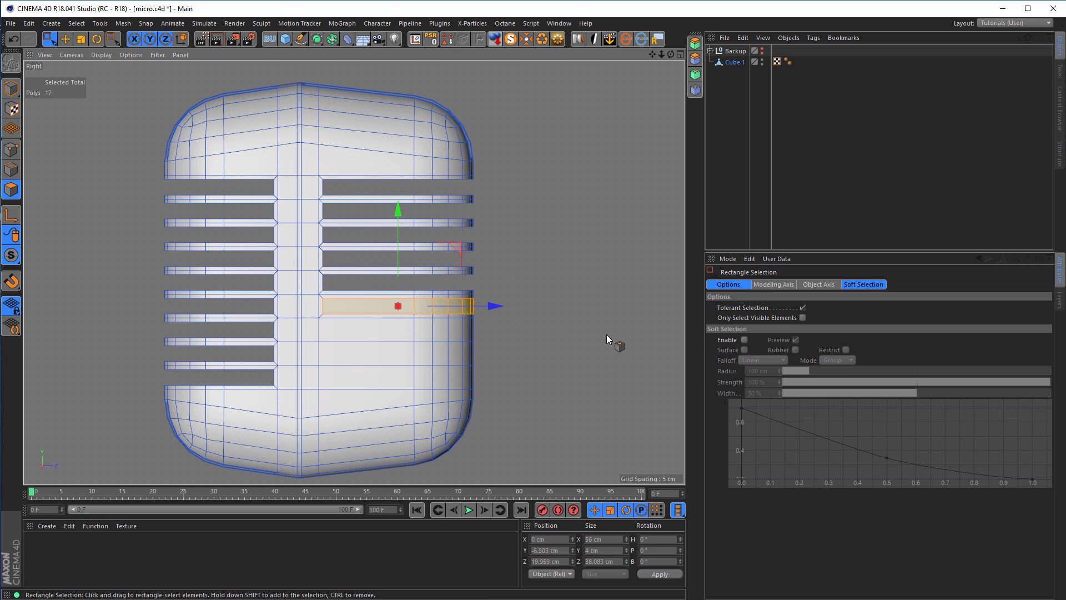
{"action": "key", "text": "Delete"}
- Open the seventh rear slot by insetting the rear part of the seventh row 1 cm and deleting the inner polygons
{"action": "left_click_drag", "start_coordinate": [378, 332], "coordinate": [531, 337]}
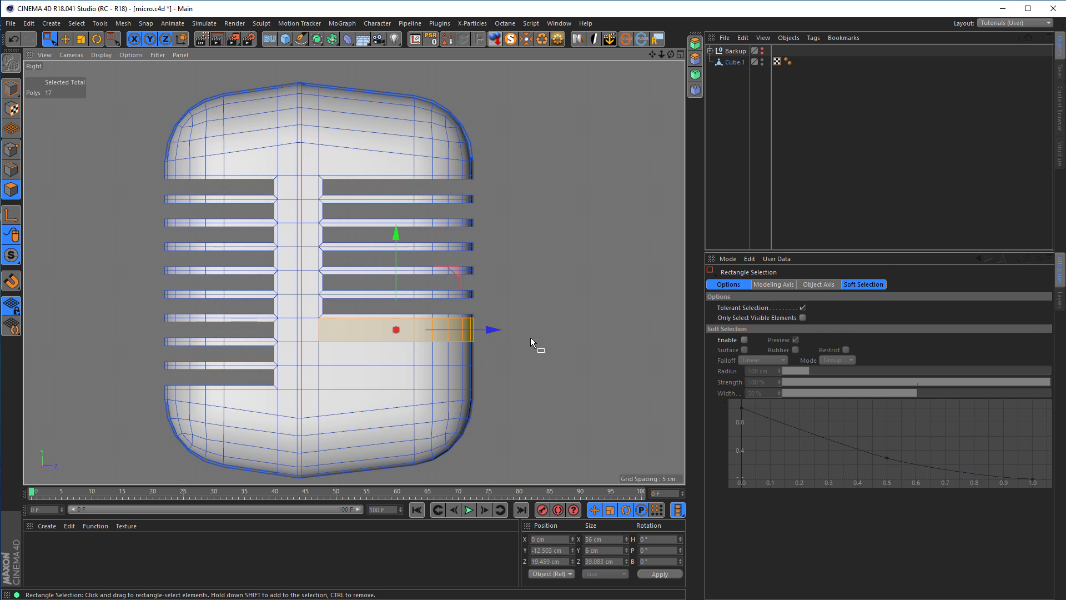
{"action": "key", "text": "i"}
{"action": "key", "text": "0"}
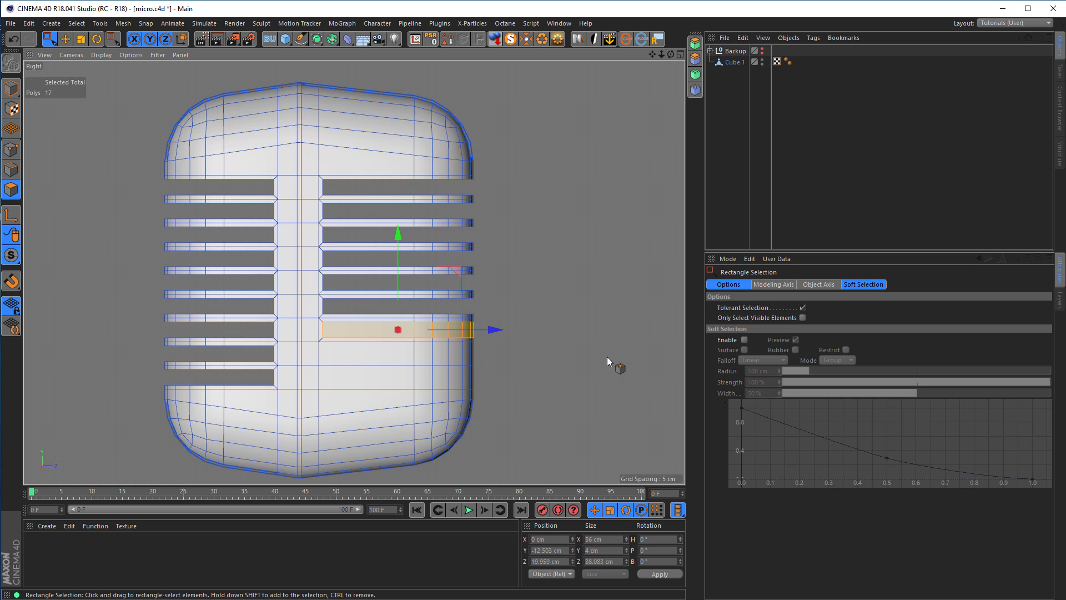
{"action": "left_click", "coordinate": [608, 356]}
- Open the eighth rear slot: select the rear part of the eighth row, inset it 1 cm, and delete the inner polygons
{"action": "left_click_drag", "start_coordinate": [415, 355], "coordinate": [533, 355]}
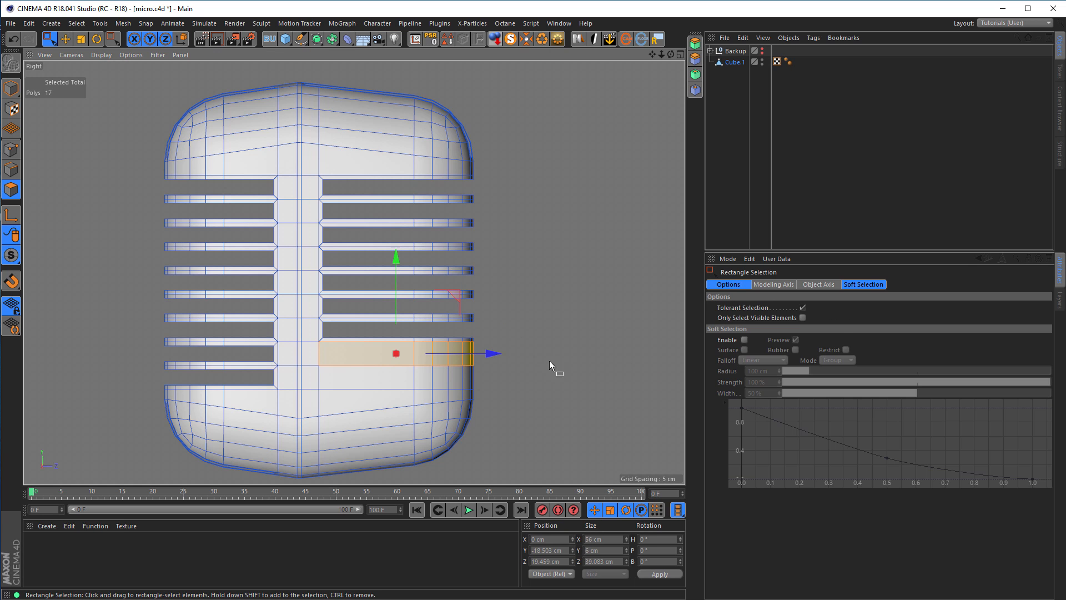
{"action": "key", "text": "i"}
{"action": "left_click", "coordinate": [734, 373]}
{"action": "key", "text": "0"}
{"action": "left_click", "coordinate": [589, 380]}
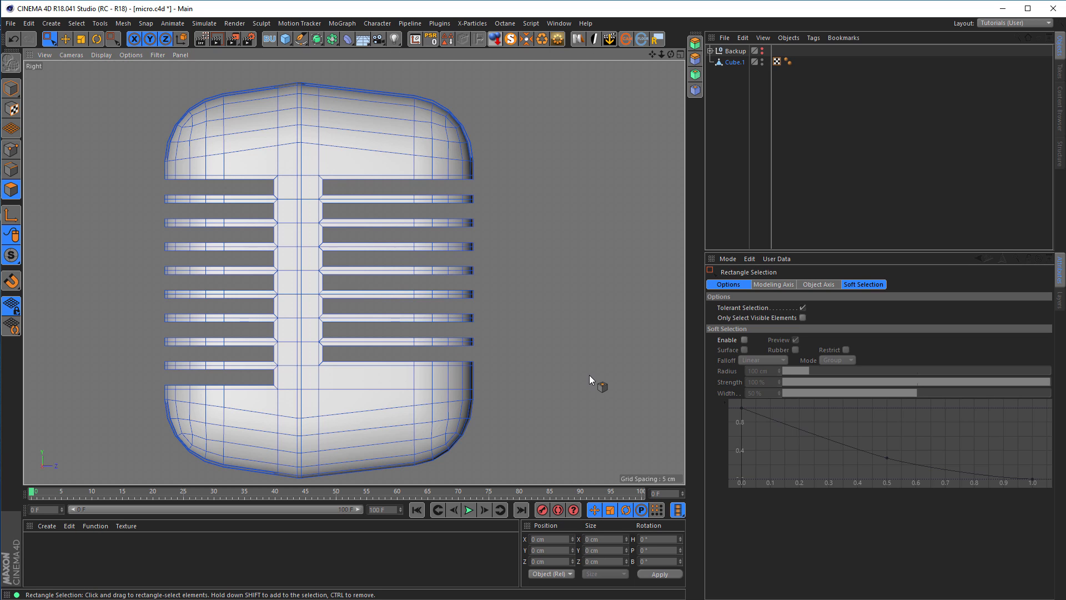
- Open the ninth and lowest rear slot: select the rear part of the last row, inset it 1 cm, and delete the inner polygons
{"action": "left_click_drag", "start_coordinate": [364, 377], "coordinate": [548, 380]}
{"action": "key", "text": "i"}
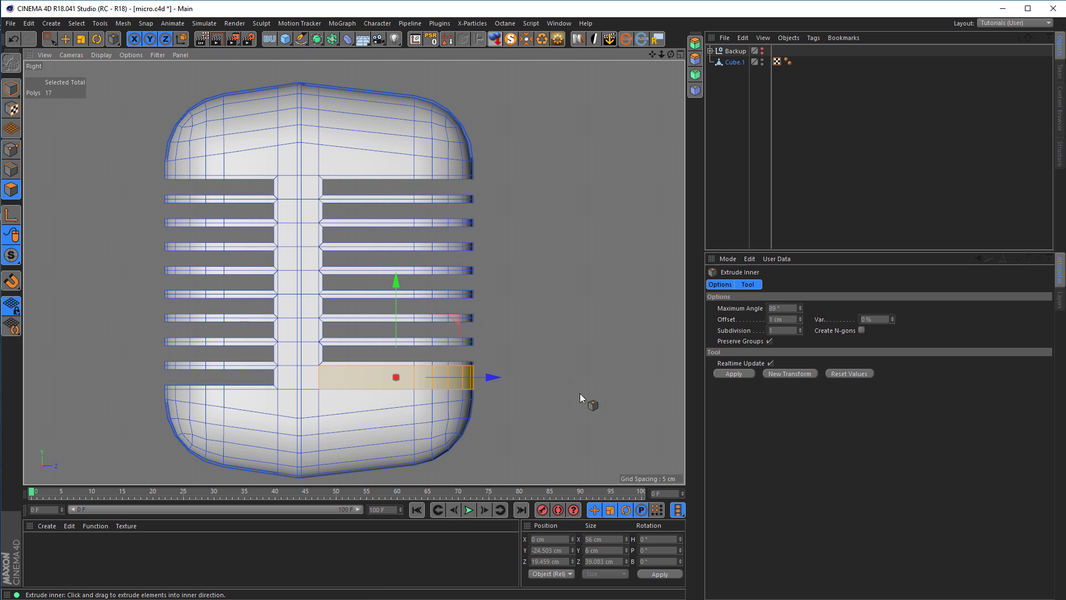
{"action": "left_click", "coordinate": [734, 373]}
{"action": "key", "text": "0"}
{"action": "left_click", "coordinate": [611, 371]}
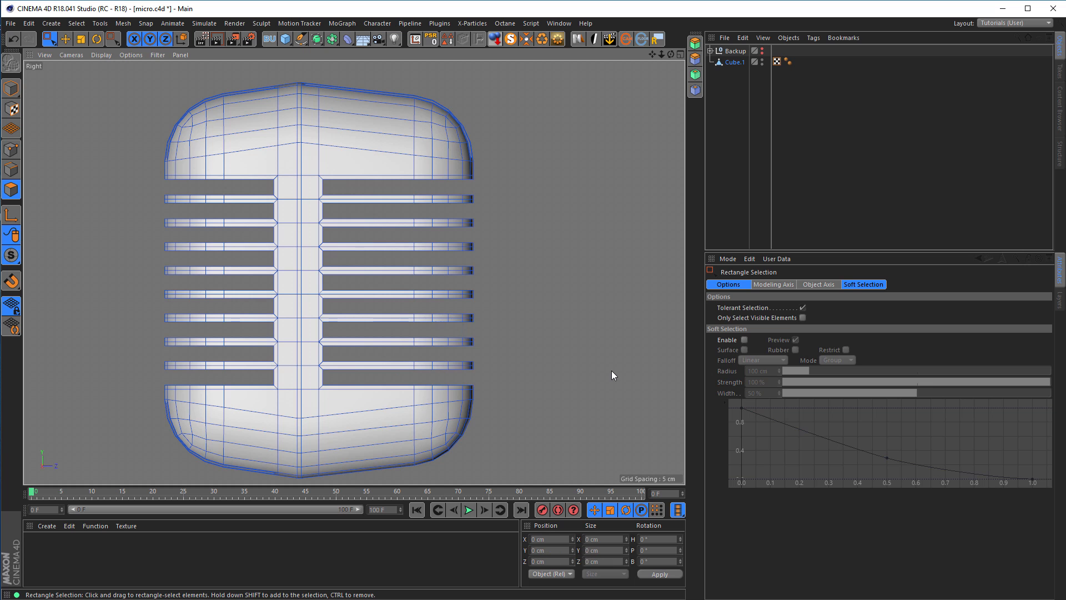
- Place the microphone head mesh under a Subdivision Surface and set the perspective view's lines to Isoparms
{"action": "middle_click", "coordinate": [530, 272]}
{"action": "middle_click", "coordinate": [264, 207]}
{"action": "left_click_drag", "start_coordinate": [264, 208], "coordinate": [274, 184], "text": "alt"}
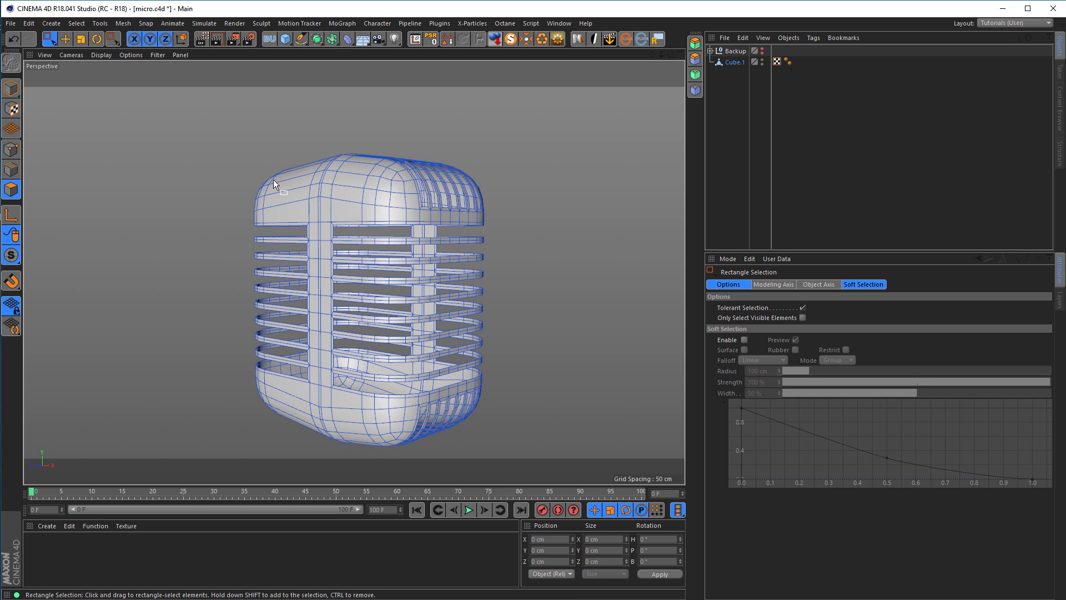
{"action": "left_click", "coordinate": [19, 87]}
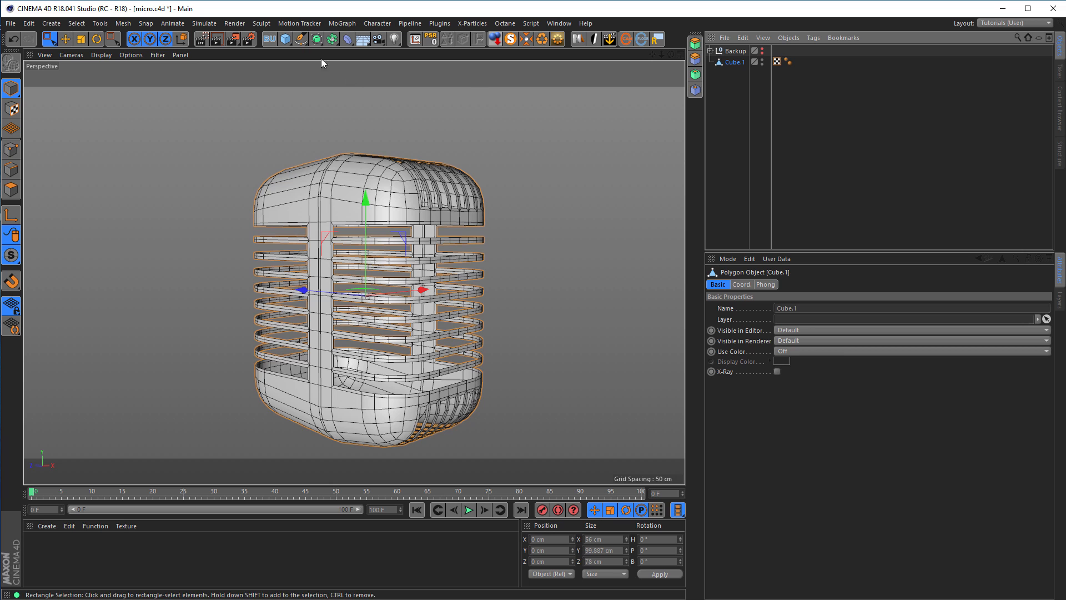
{"action": "left_click", "coordinate": [316, 40], "text": "alt"}
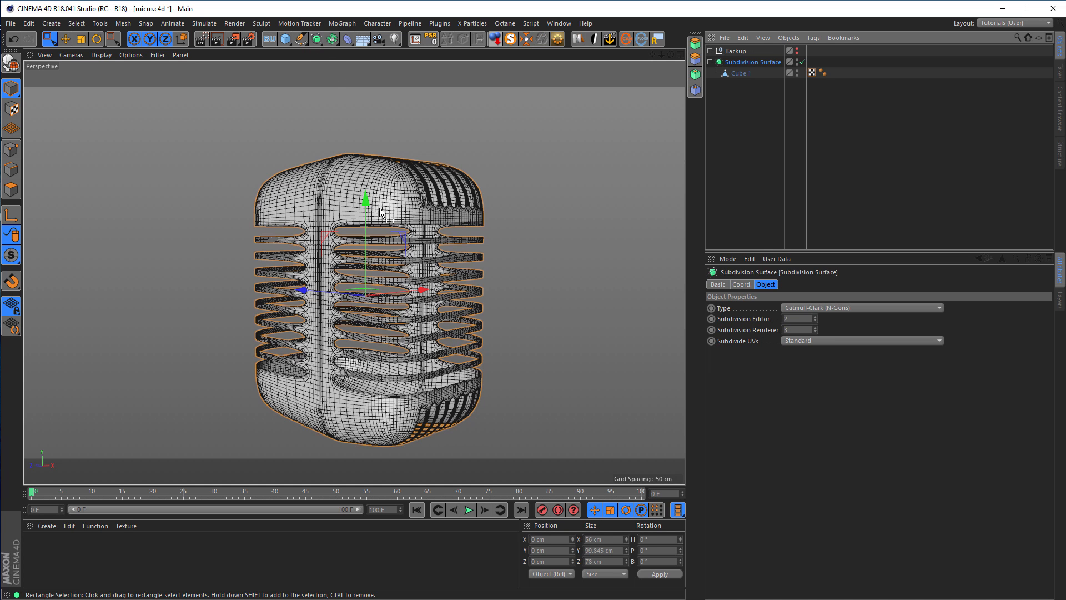
{"action": "key", "text": "n"}
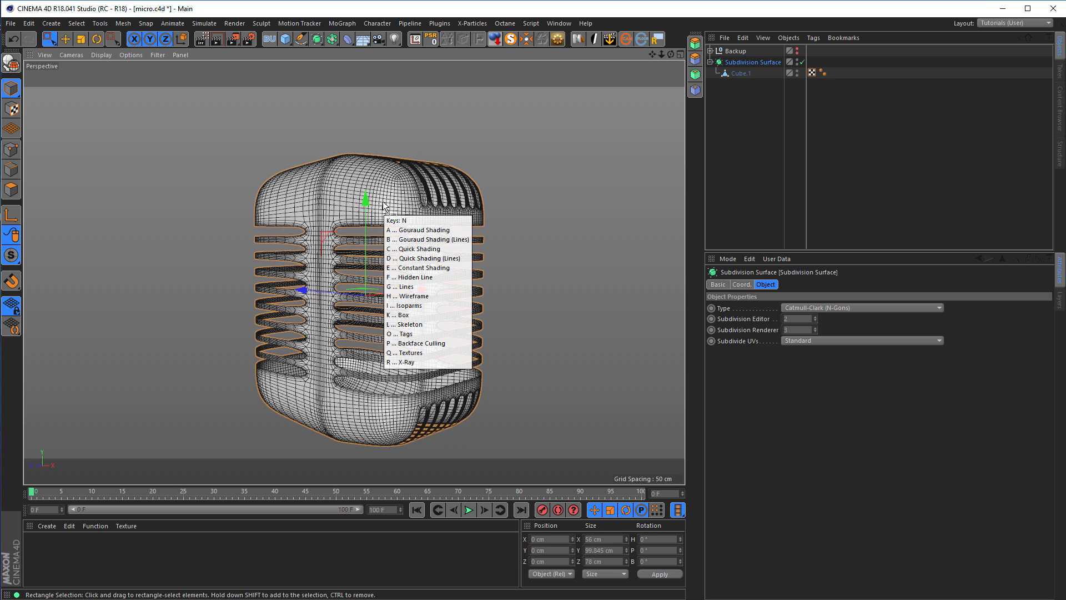
{"action": "key", "text": "i"}
- Examine the smoothed slots and side bands of the head in the perspective and right views
{"action": "right_click_drag", "start_coordinate": [422, 230], "coordinate": [455, 203], "text": "alt"}
{"action": "left_click_drag", "start_coordinate": [455, 203], "coordinate": [465, 172], "text": "alt"}
{"action": "right_click_drag", "start_coordinate": [465, 172], "coordinate": [440, 183], "text": "alt"}
{"action": "middle_click_drag", "start_coordinate": [439, 182], "coordinate": [410, 189], "text": "alt"}
{"action": "left_click_drag", "start_coordinate": [410, 190], "coordinate": [355, 195], "text": "alt"}
{"action": "middle_click_drag", "start_coordinate": [403, 190], "coordinate": [471, 154], "text": "alt"}
{"action": "left_click_drag", "start_coordinate": [471, 153], "coordinate": [344, 199], "text": "alt"}
{"action": "middle_click_drag", "start_coordinate": [374, 179], "coordinate": [423, 152], "text": "alt"}
{"action": "right_click_drag", "start_coordinate": [358, 185], "coordinate": [385, 183], "text": "alt"}
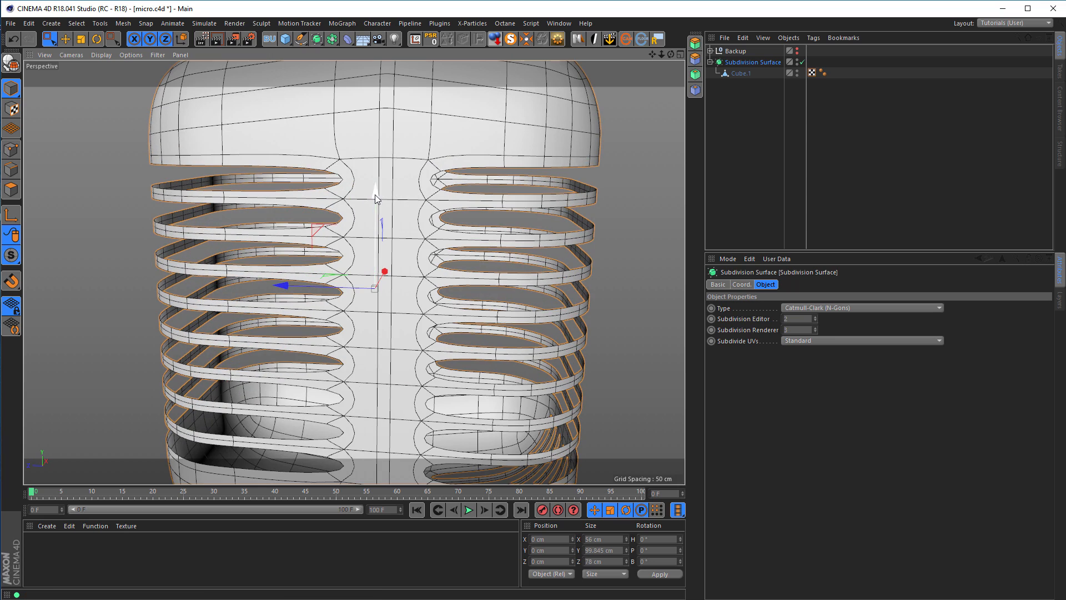
{"action": "middle_click", "coordinate": [375, 193]}
{"action": "middle_click", "coordinate": [284, 344]}
{"action": "scroll", "coordinate": [291, 192], "scroll_direction": "up", "scroll_amount": 3}
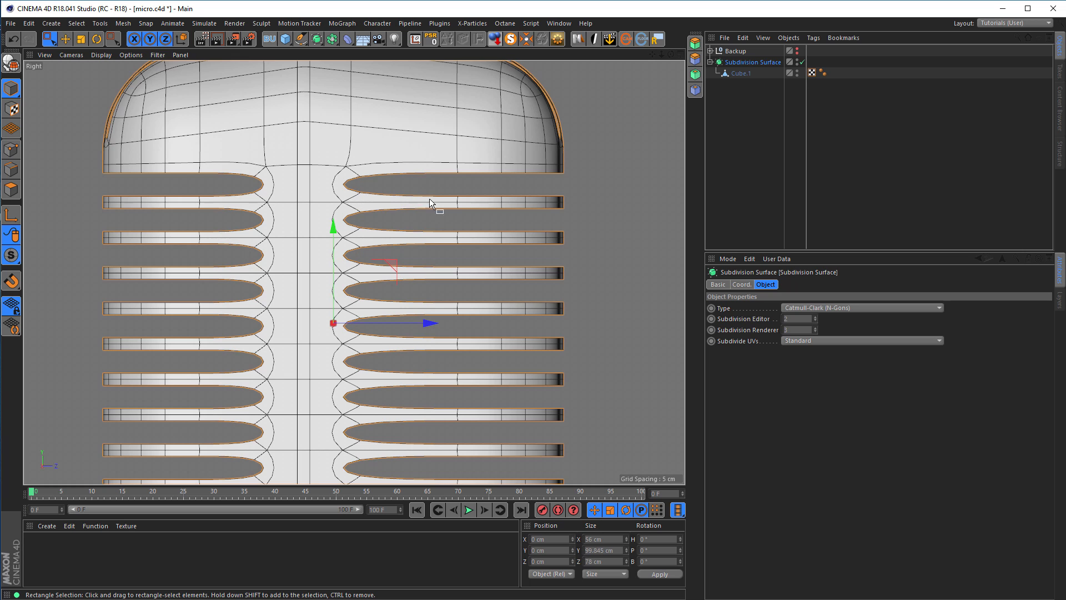
{"action": "scroll", "coordinate": [311, 198], "scroll_direction": "down", "scroll_amount": 2}
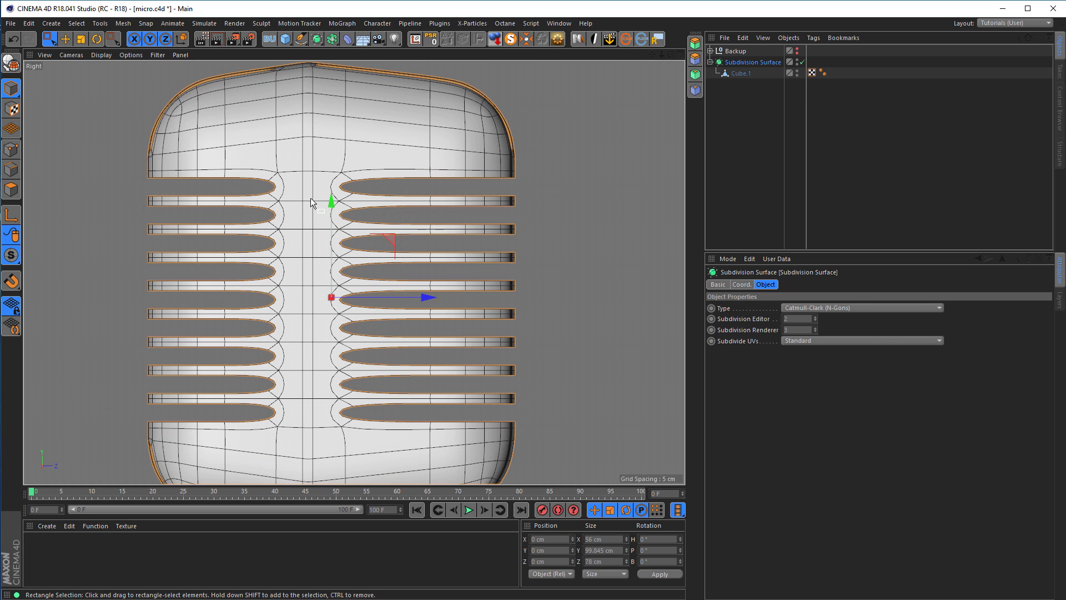
{"action": "scroll", "coordinate": [285, 206], "scroll_direction": "down", "scroll_amount": 1}
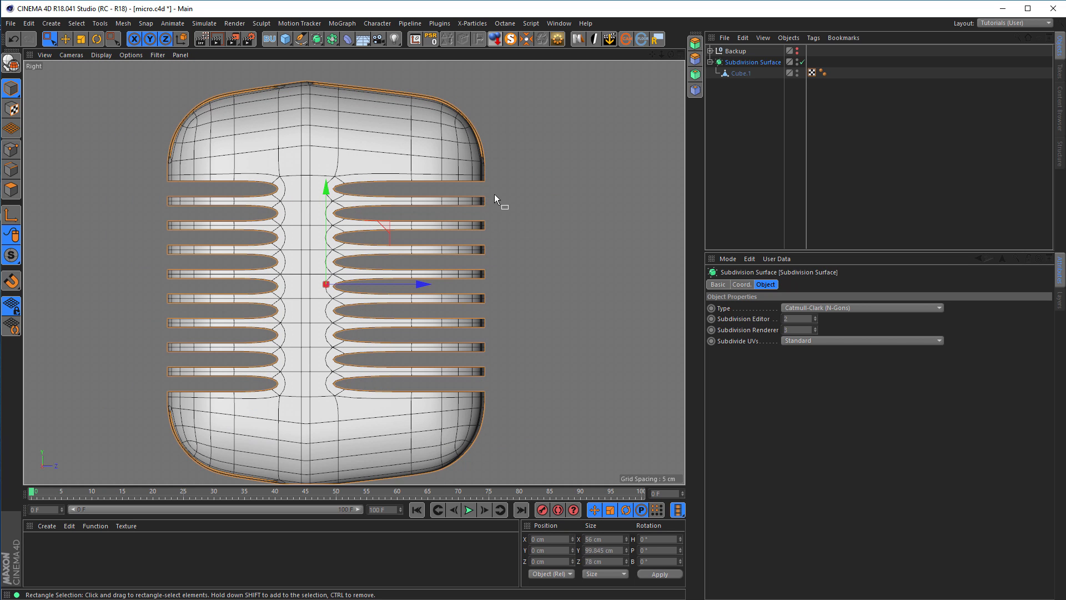
- Rename the mesh object under the Subdivision Surface to Cage
{"action": "left_click", "coordinate": [742, 75]}
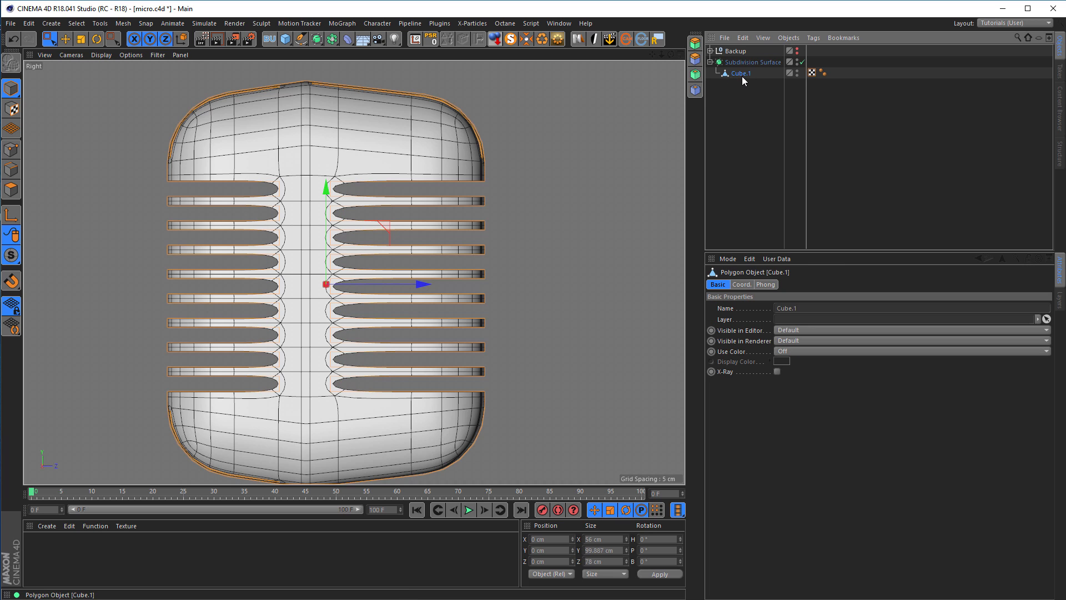
{"action": "double_click", "coordinate": [742, 74]}
{"action": "type", "text": "Cage"}
{"action": "key", "text": "Return"}
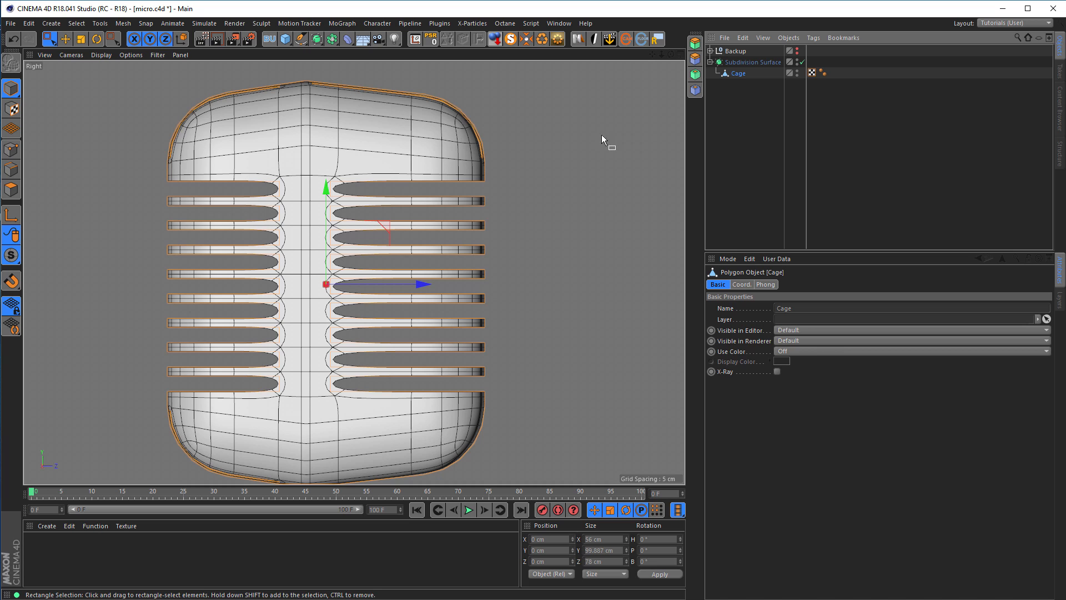
- Plane-cut the Cage's edges once in the XY plane across the rear slots near their inner ends, with Restrict To Selection off
{"action": "left_click", "coordinate": [12, 169]}
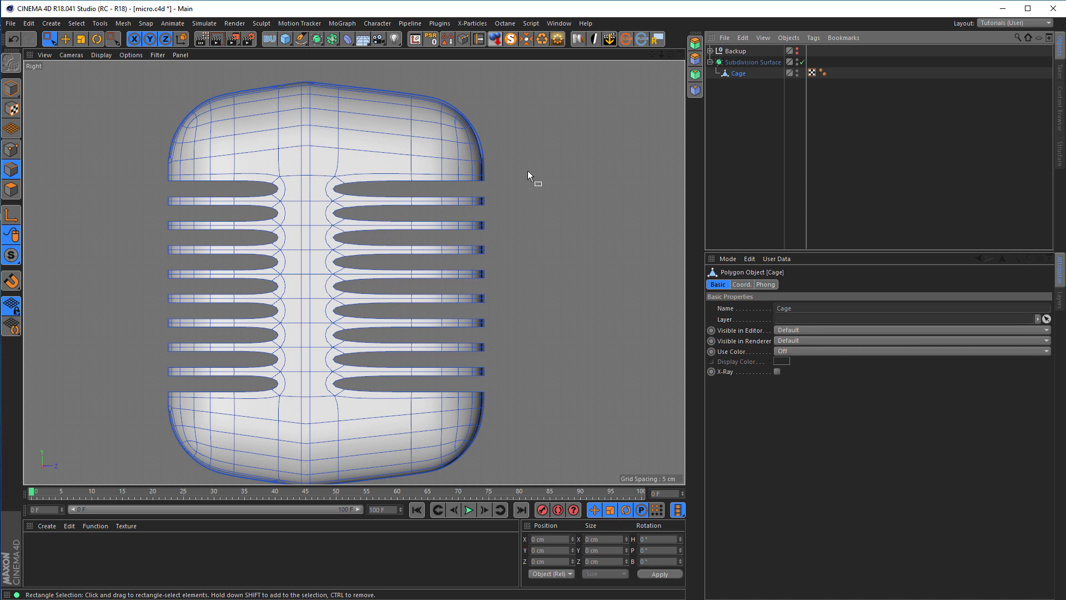
{"action": "key", "text": "k"}
{"action": "key", "text": "j"}
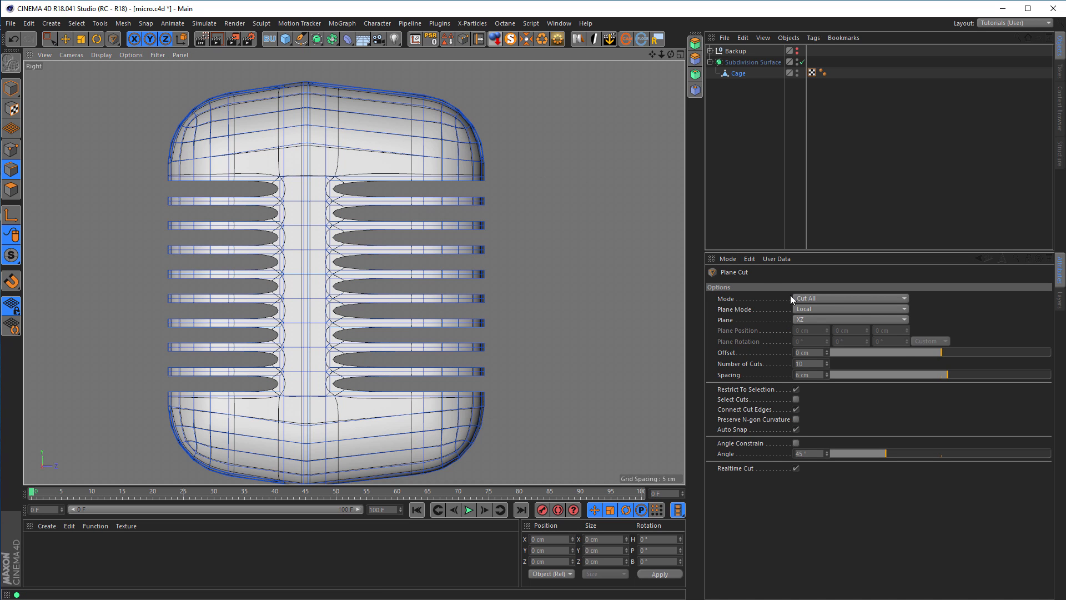
{"action": "left_click", "coordinate": [806, 319]}
{"action": "left_click", "coordinate": [810, 329]}
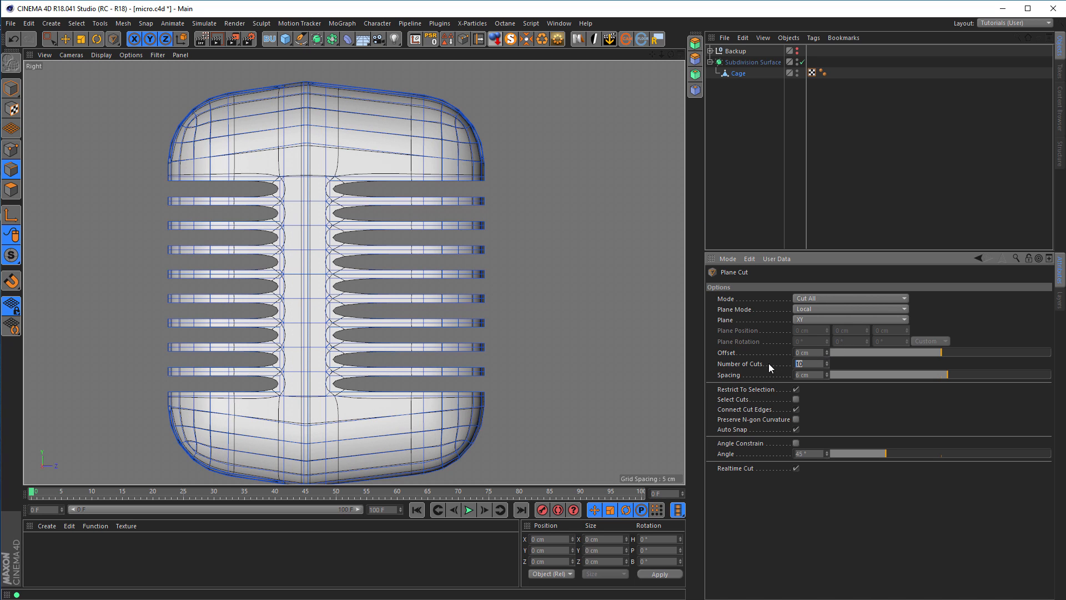
{"action": "key", "text": "BackSpace"}
{"action": "left_click", "coordinate": [372, 162]}
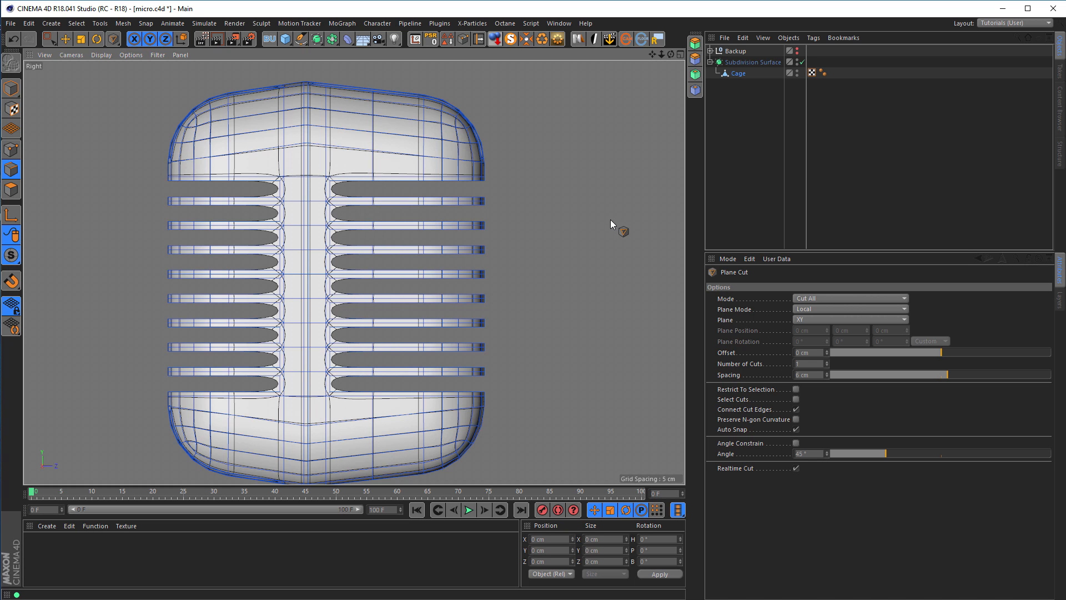
- Inspect the cut cage in perspective and compare its front with the badge in the reference photo shure_02.jpg
{"action": "middle_click", "coordinate": [536, 268]}
{"action": "middle_click", "coordinate": [269, 201]}
{"action": "scroll", "coordinate": [328, 223], "scroll_direction": "down", "scroll_amount": 5}
{"action": "left_click_drag", "start_coordinate": [333, 224], "coordinate": [438, 209], "text": "alt"}
{"action": "middle_click_drag", "start_coordinate": [438, 206], "coordinate": [407, 210], "text": "alt"}
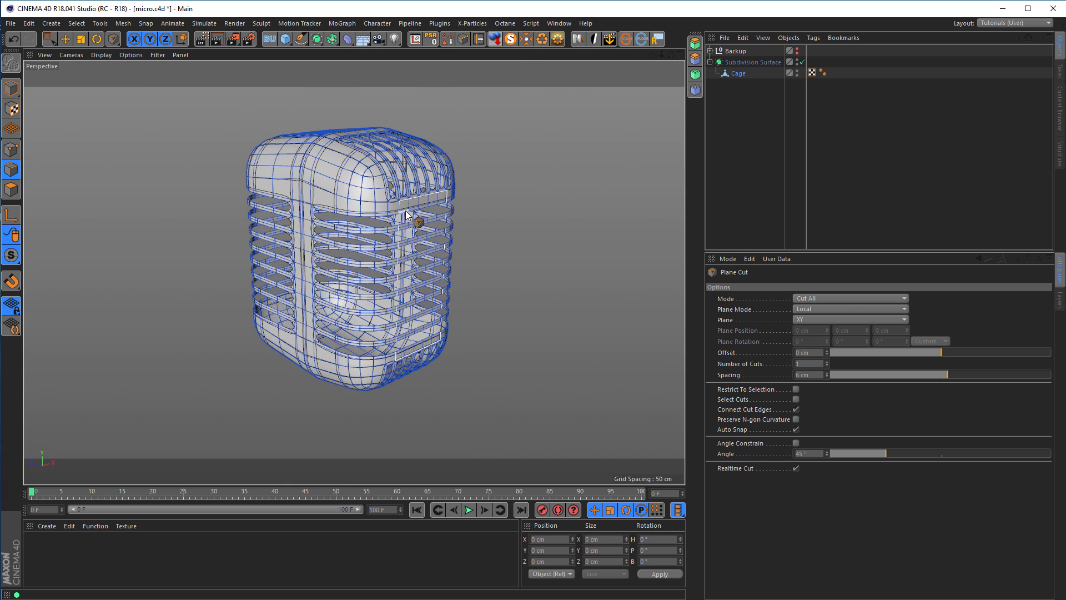
{"action": "scroll", "coordinate": [406, 209], "scroll_direction": "down", "scroll_amount": 1}
{"action": "left_click_drag", "start_coordinate": [58, 38], "coordinate": [78, 55]}
{"action": "left_click_drag", "start_coordinate": [269, 221], "coordinate": [297, 251], "text": "alt"}
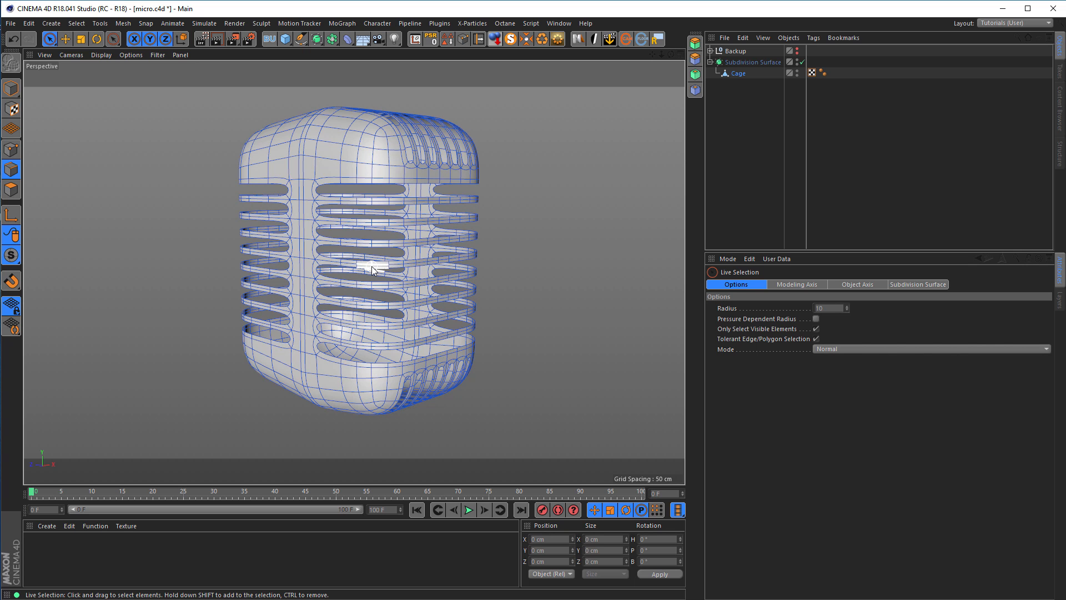
{"action": "key", "text": "alt+Tab"}
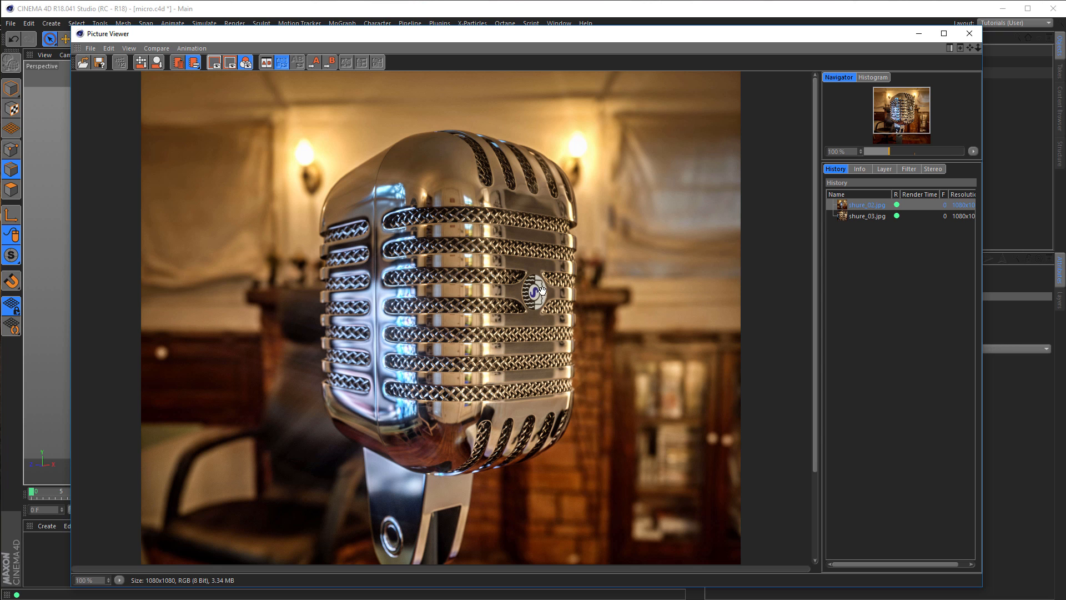
{"action": "left_click", "coordinate": [965, 34]}
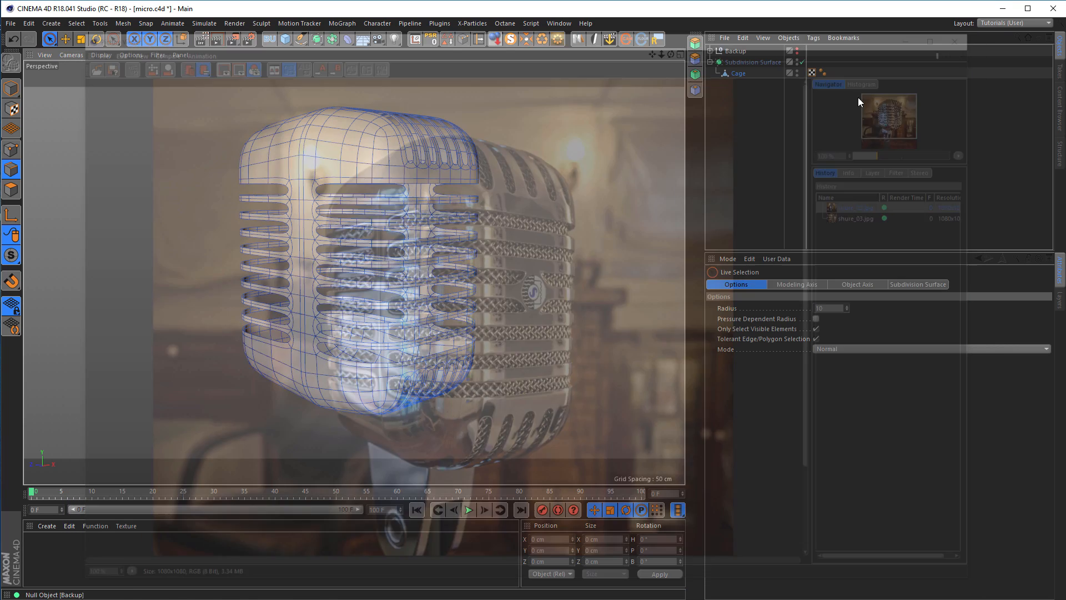
- Set the front view's shading to Gouraud Shading (Lines) and frame the whole cage
{"action": "middle_click", "coordinate": [483, 248]}
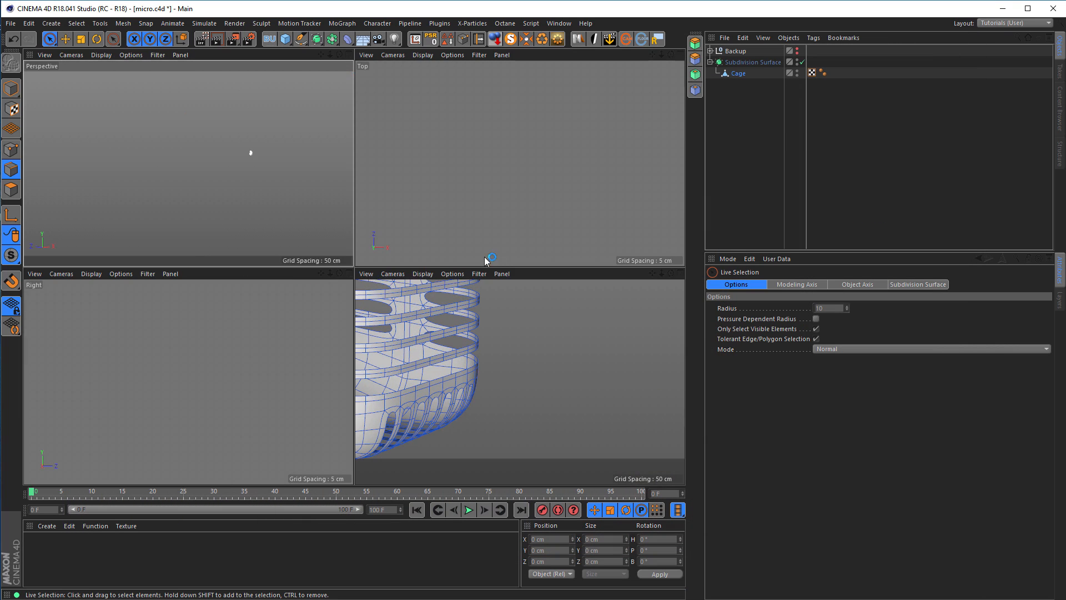
{"action": "middle_click", "coordinate": [493, 312]}
{"action": "scroll", "coordinate": [436, 269], "scroll_direction": "up", "scroll_amount": 8}
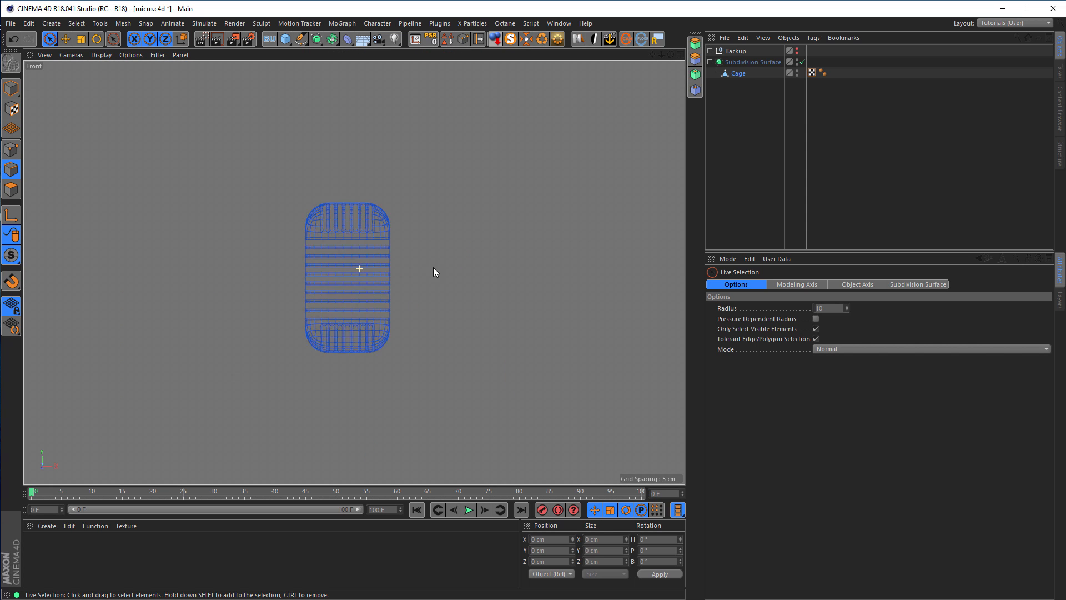
{"action": "left_click", "coordinate": [101, 54]}
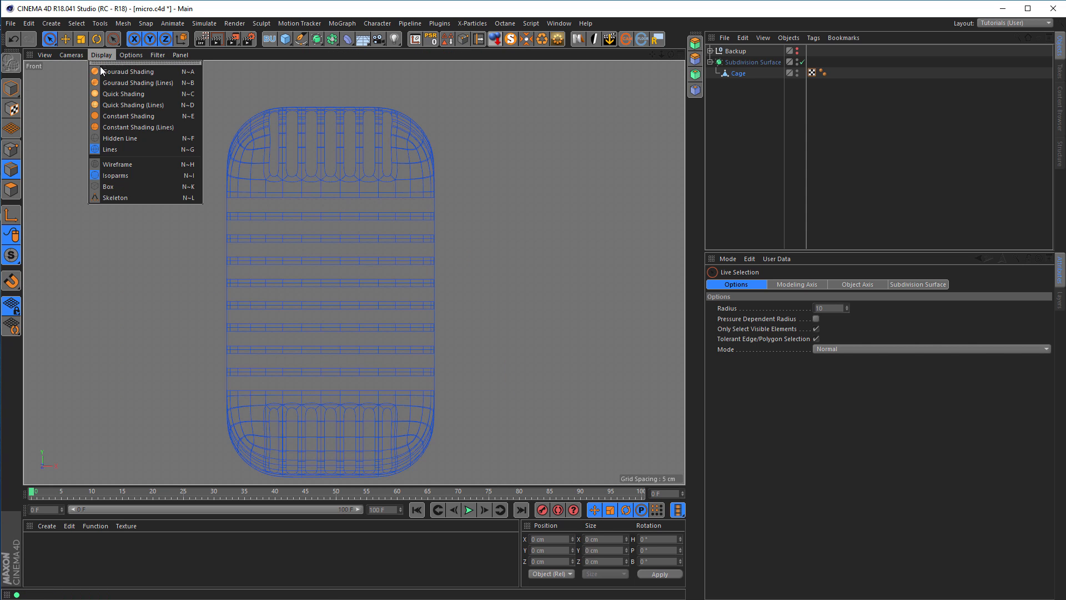
{"action": "left_click", "coordinate": [122, 78]}
{"action": "middle_click_drag", "start_coordinate": [350, 291], "coordinate": [413, 281], "text": "alt"}
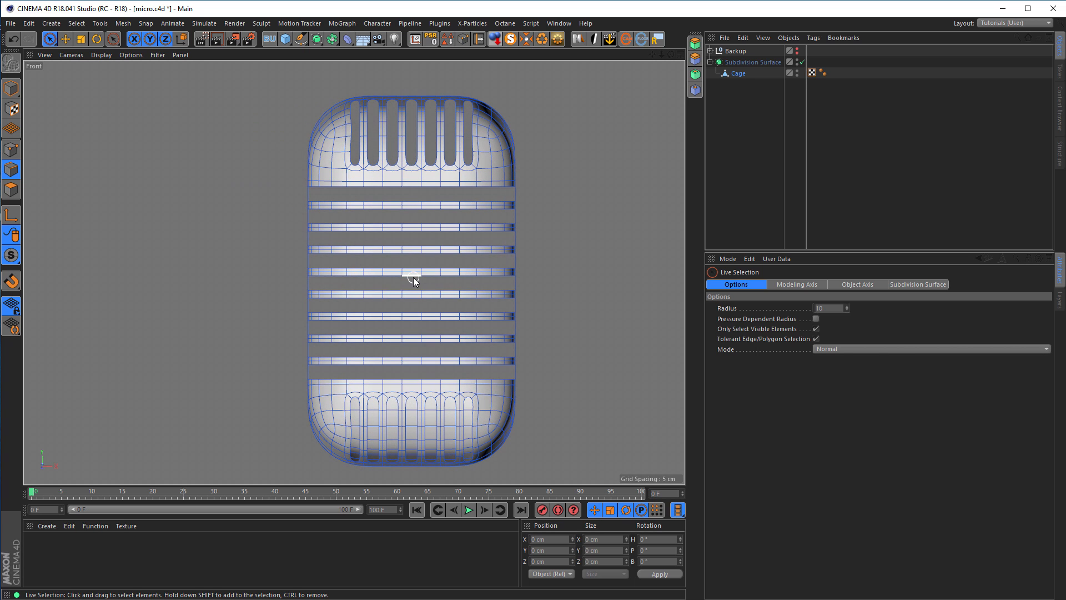
- Select the three centre edges of the fourth horizontal bar at the front and activate the Polygon Pen
{"action": "left_click", "coordinate": [414, 279]}
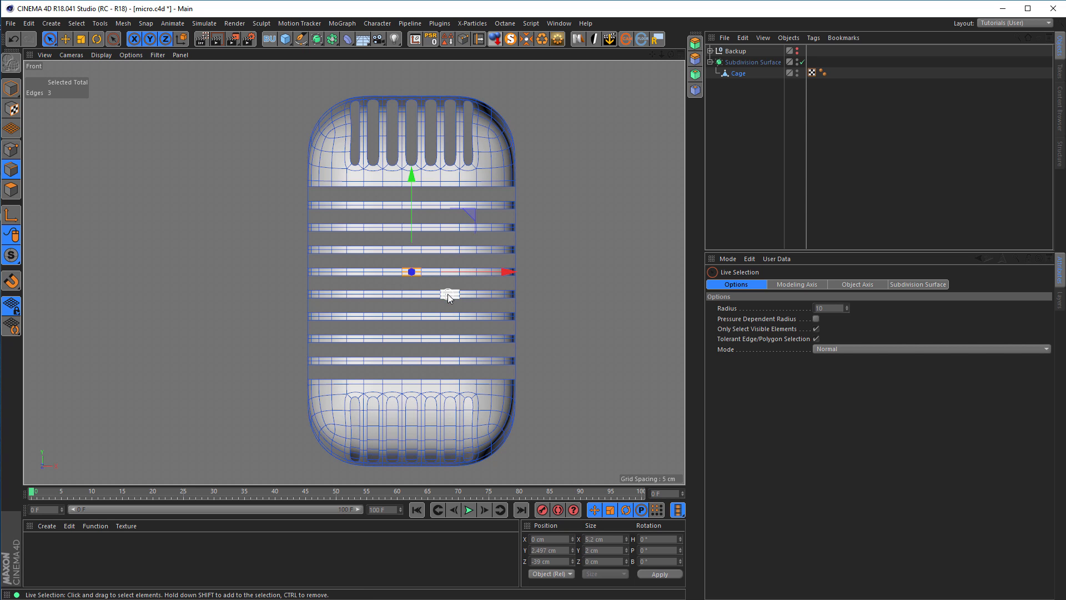
{"action": "middle_click", "coordinate": [561, 328]}
{"action": "middle_click", "coordinate": [266, 215]}
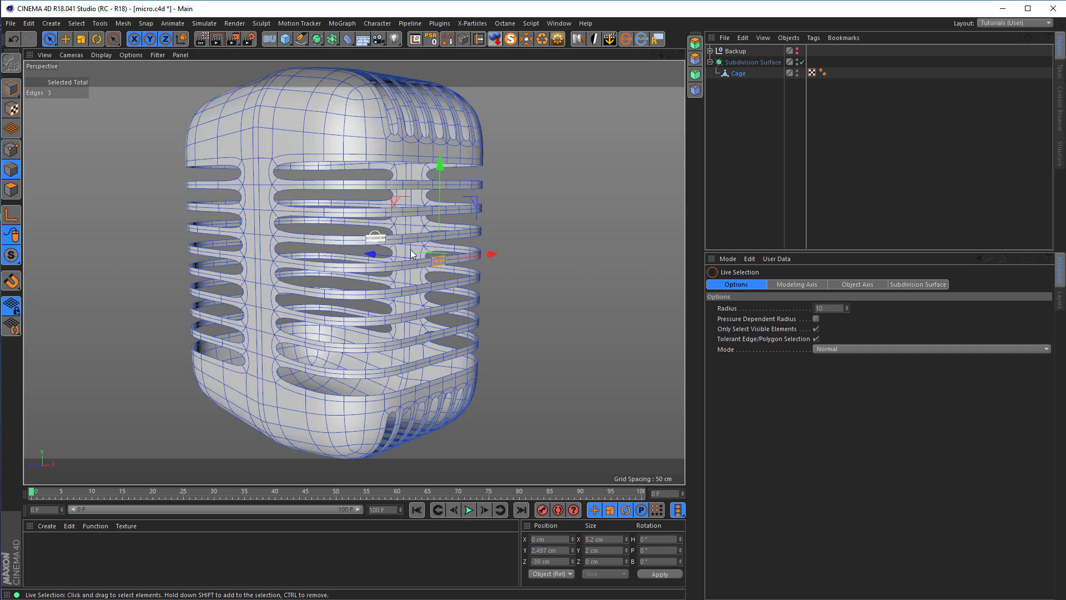
{"action": "scroll", "coordinate": [430, 249], "scroll_direction": "up", "scroll_amount": 5}
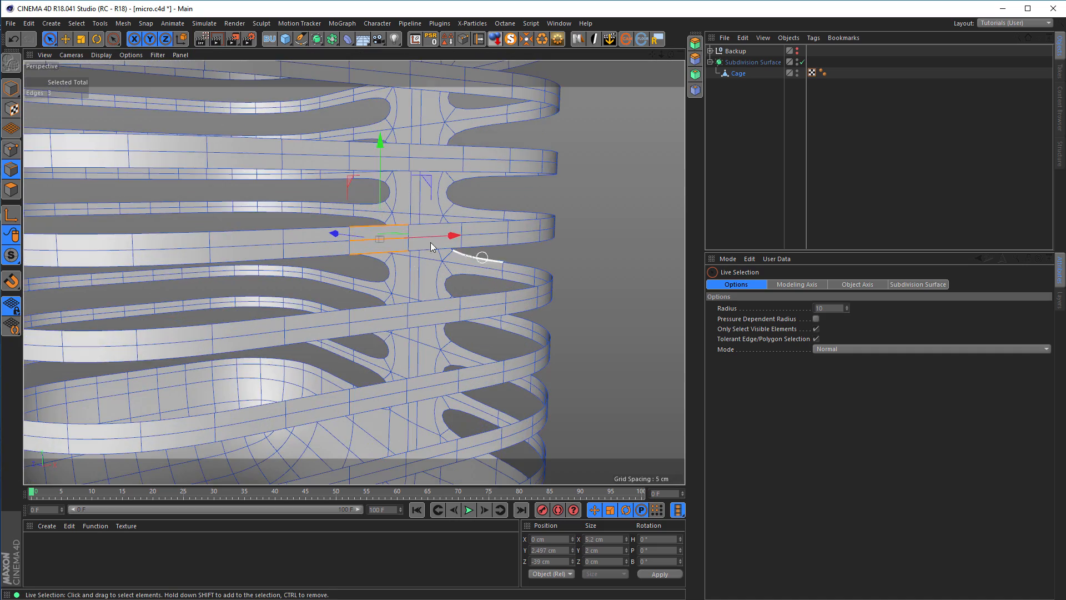
{"action": "left_click_drag", "start_coordinate": [373, 276], "coordinate": [432, 277], "text": "alt"}
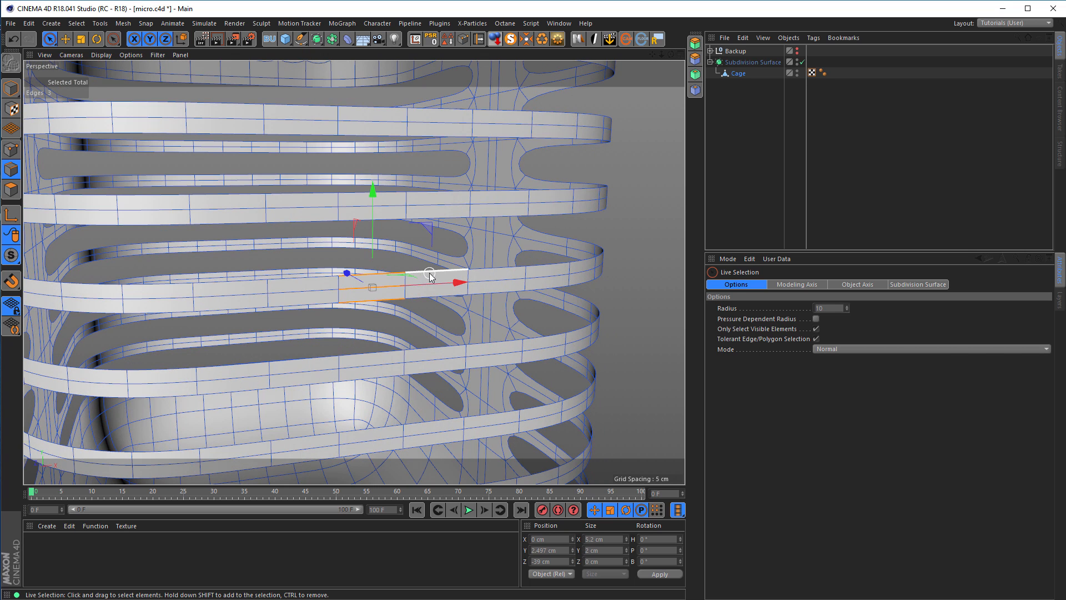
{"action": "key", "text": "m"}
{"action": "key", "text": "e"}
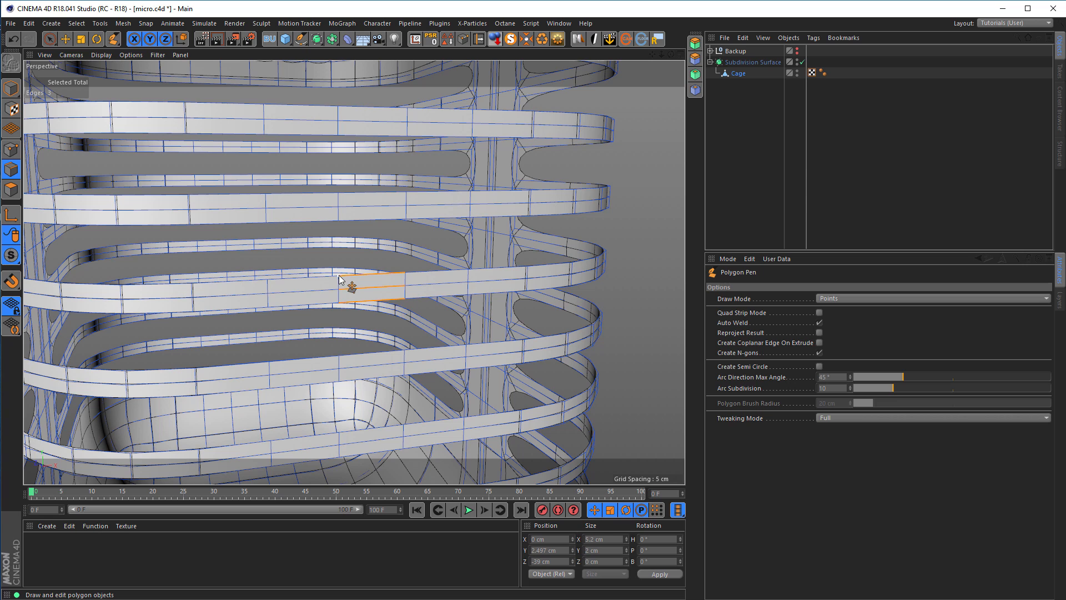
{"action": "left_click_drag", "start_coordinate": [339, 277], "coordinate": [339, 221]}
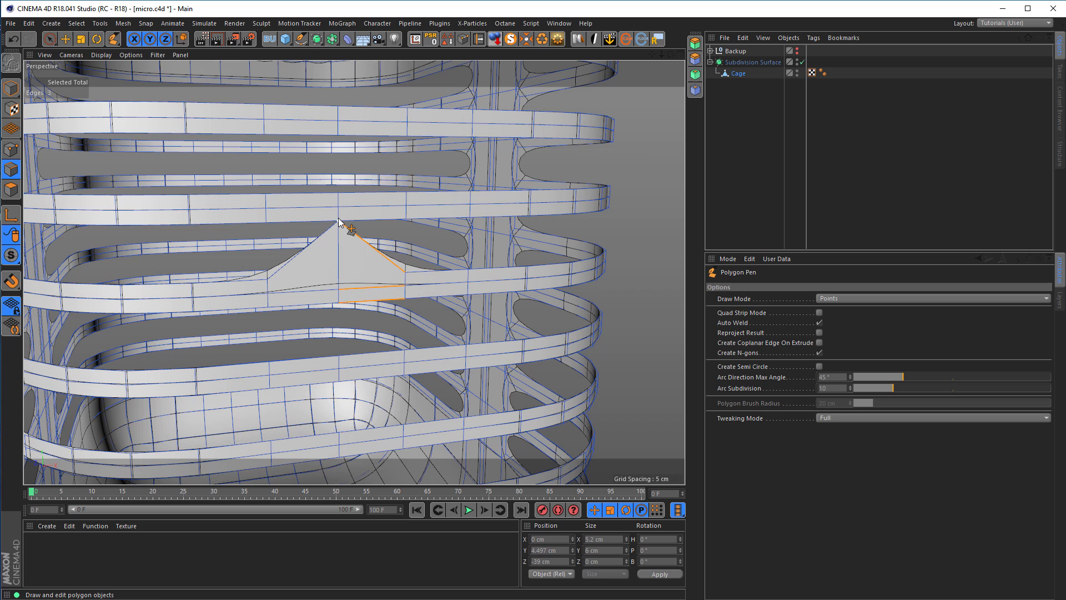
{"action": "left_click", "coordinate": [802, 62]}
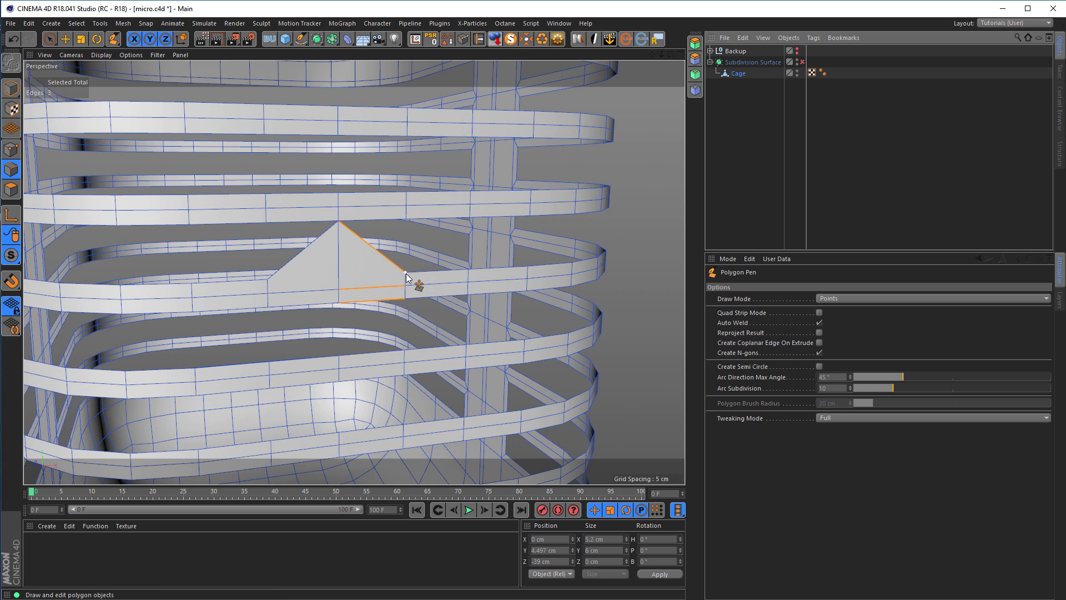
{"action": "key", "text": "ctrl+z"}
{"action": "key", "text": "ctrl+z"}
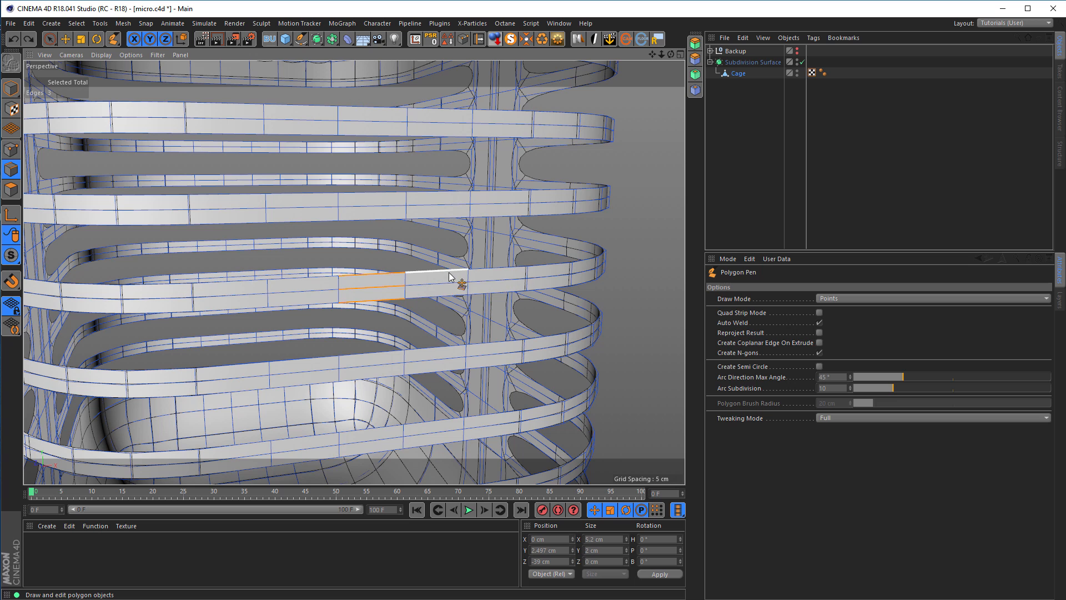
- Disable the Subdivision Surface and stretch the centre segment's four corners with the Polygon Pen to the bars above and below
{"action": "left_click", "coordinate": [802, 62]}
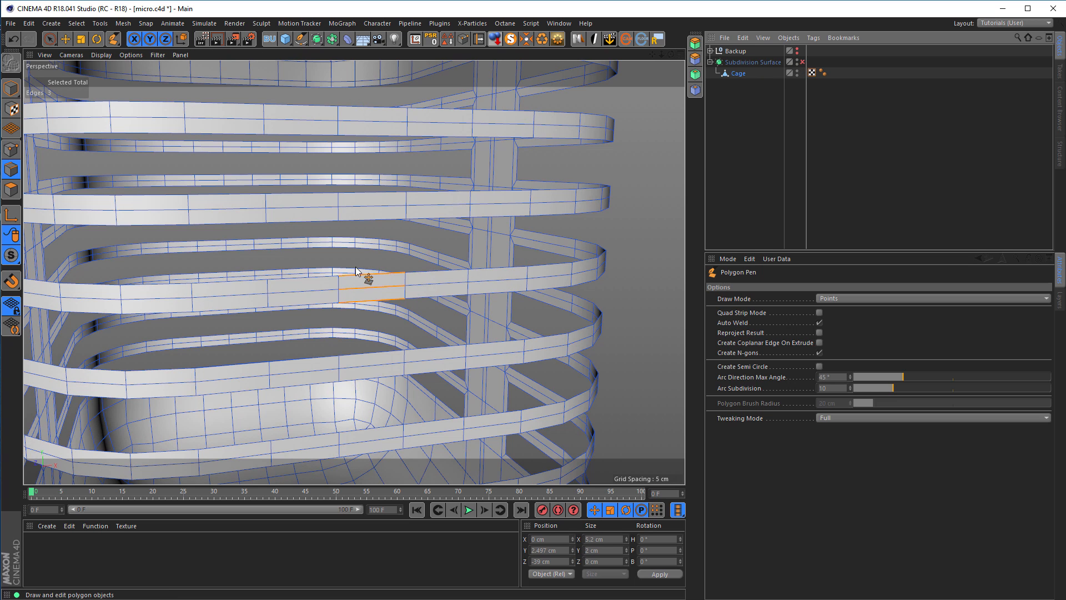
{"action": "left_click_drag", "start_coordinate": [339, 273], "coordinate": [338, 222]}
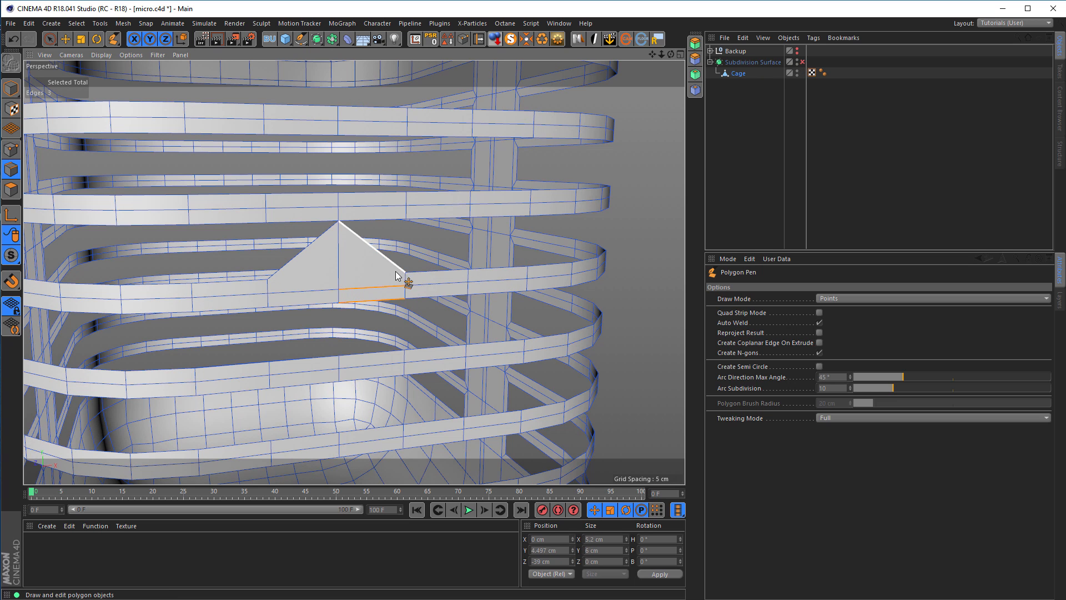
{"action": "left_click_drag", "start_coordinate": [405, 272], "coordinate": [405, 222]}
{"action": "left_click_drag", "start_coordinate": [406, 299], "coordinate": [408, 351]}
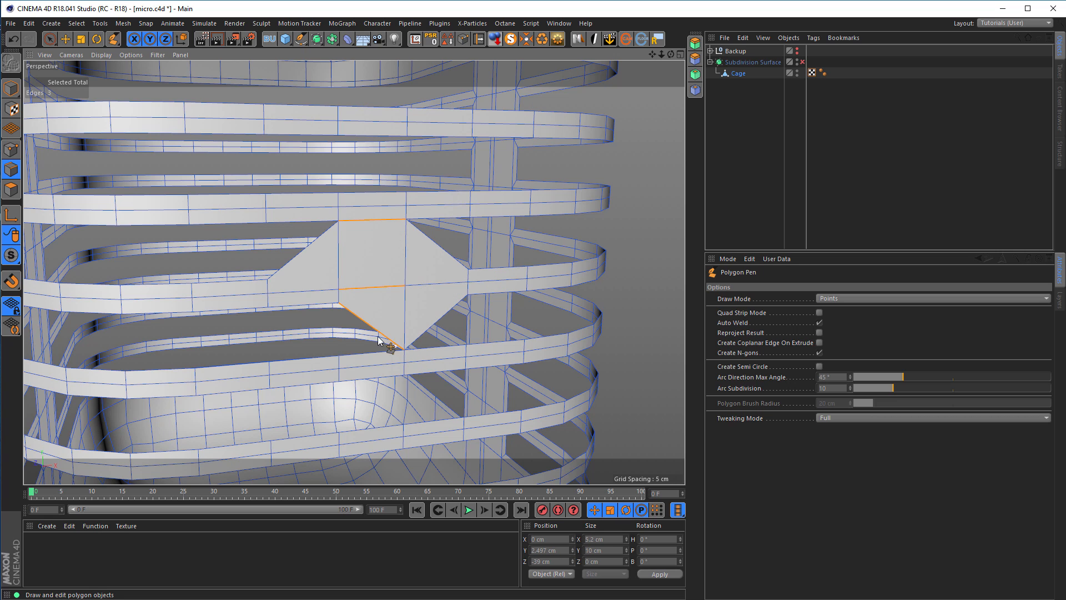
{"action": "left_click_drag", "start_coordinate": [339, 304], "coordinate": [339, 357]}
- Select the vertical edges at both outer ends of the badge plate and scale them horizontally to about 12 cm apart
{"action": "left_click_drag", "start_coordinate": [421, 303], "coordinate": [421, 299], "text": "alt"}
{"action": "key", "text": "space"}
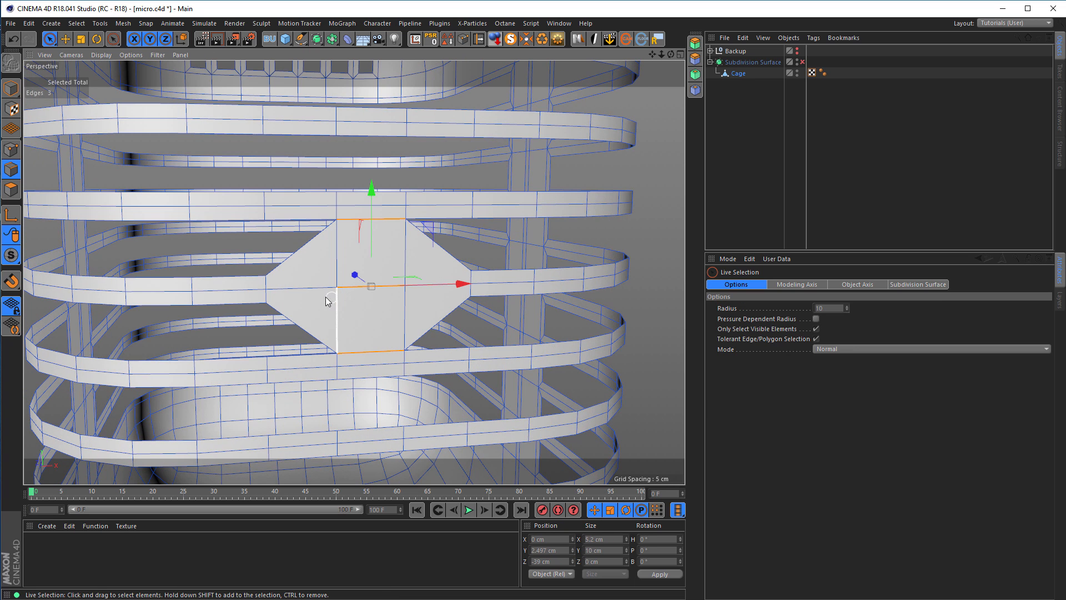
{"action": "left_click_drag", "start_coordinate": [284, 291], "coordinate": [254, 292]}
{"action": "left_click", "coordinate": [241, 289], "text": "ctrl"}
{"action": "left_click", "coordinate": [306, 284], "text": "ctrl"}
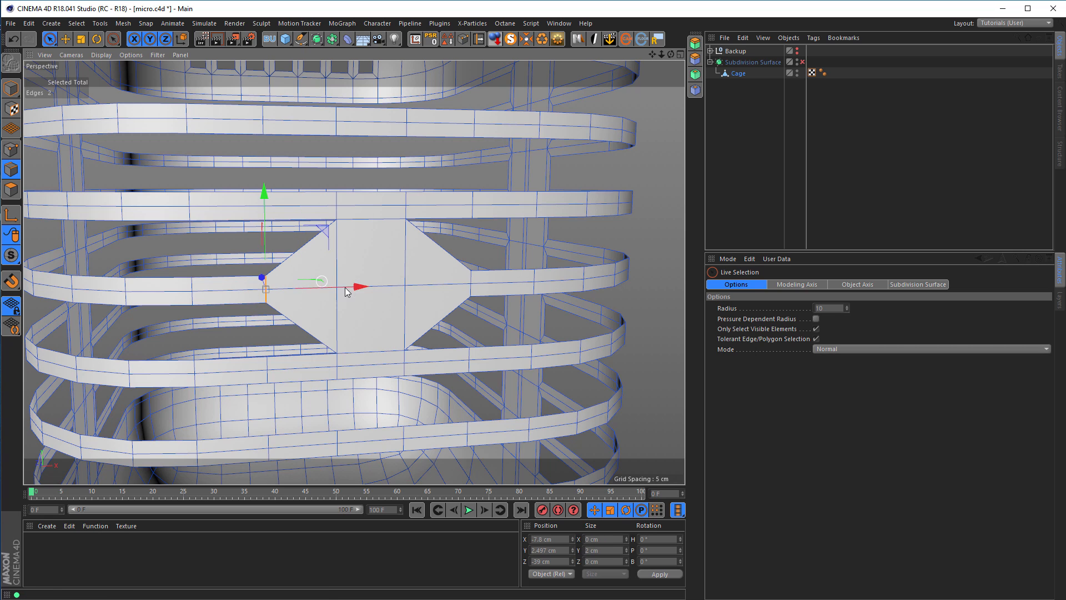
{"action": "left_click", "coordinate": [472, 284], "text": "shift"}
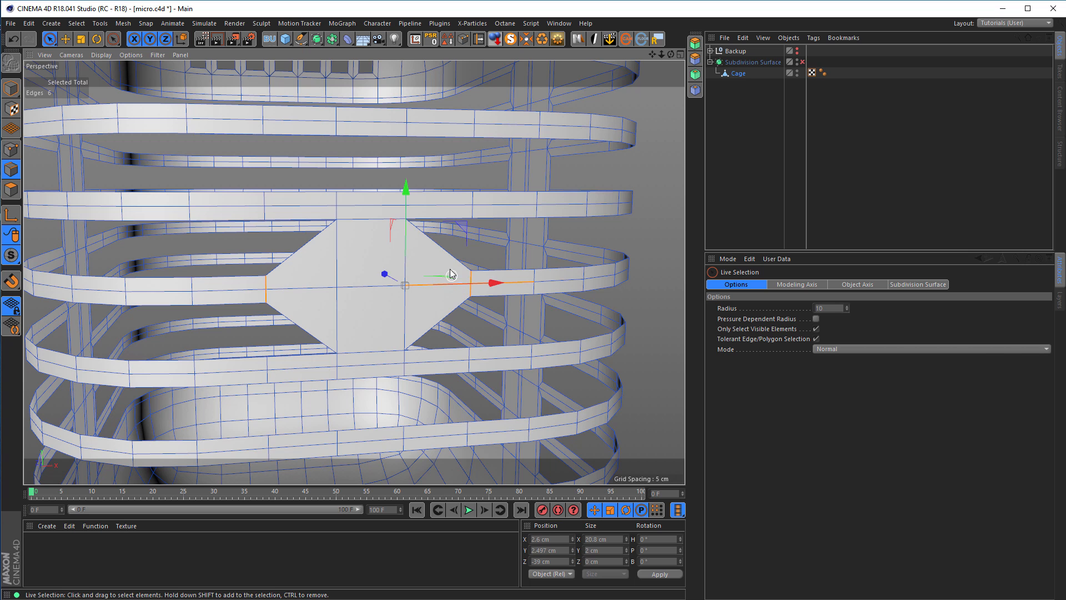
{"action": "middle_click", "coordinate": [512, 302]}
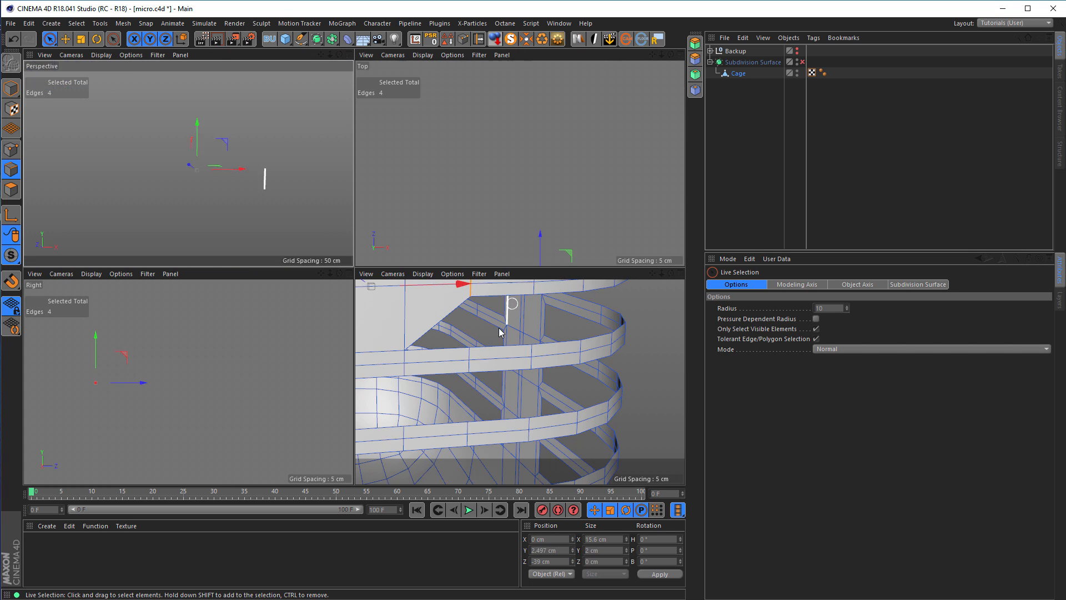
{"action": "middle_click", "coordinate": [476, 350]}
{"action": "scroll", "coordinate": [435, 286], "scroll_direction": "up", "scroll_amount": 5}
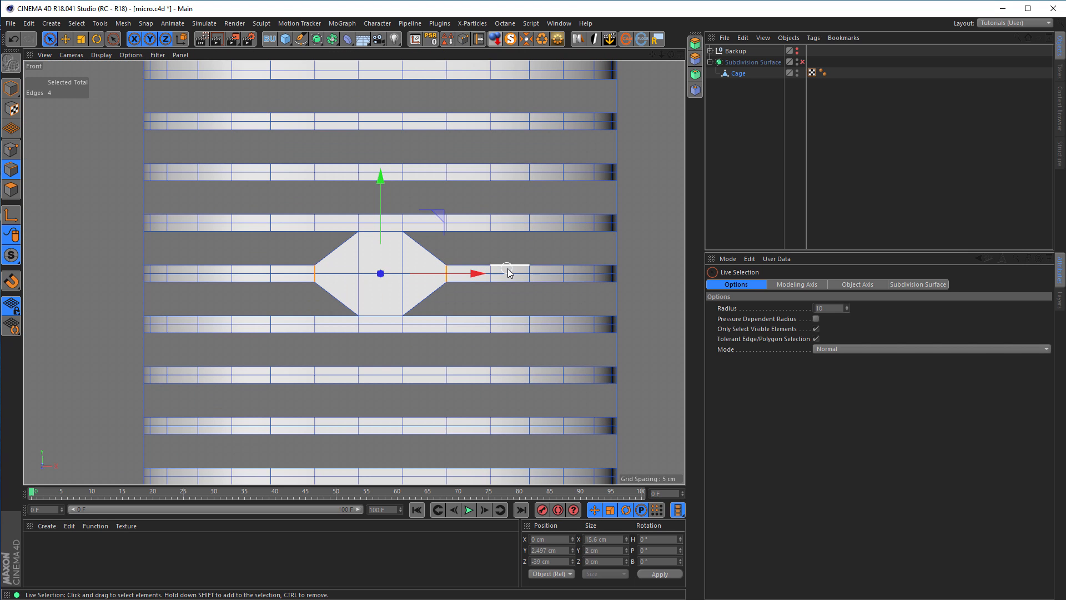
{"action": "key", "text": "t"}
{"action": "left_click_drag", "start_coordinate": [481, 275], "coordinate": [460, 279]}
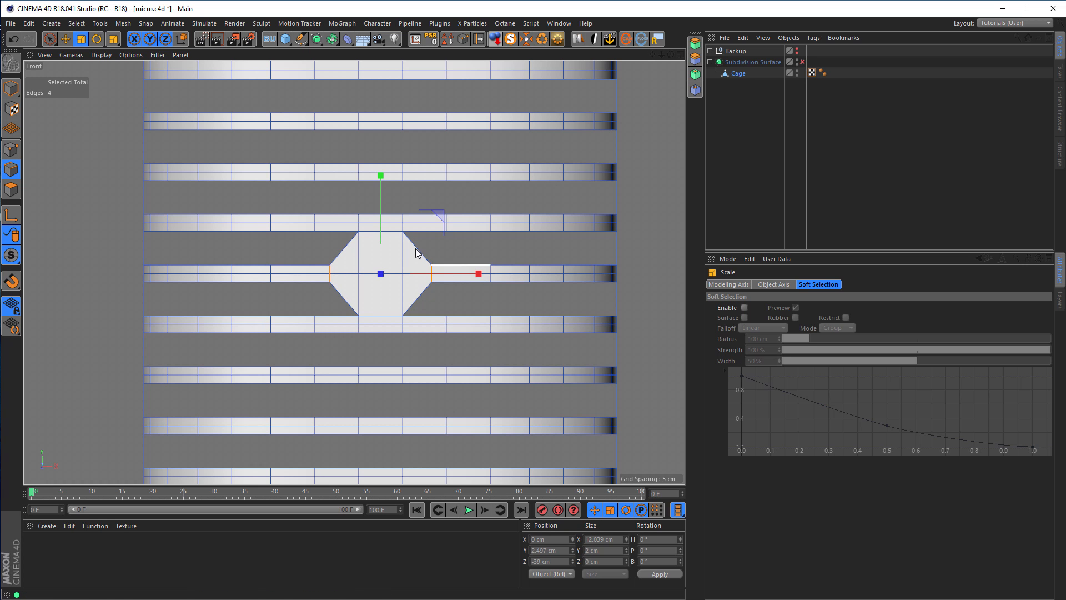
- Preview the badge plate and whole cage with the Subdivision Surface enabled, and disable it again
{"action": "middle_click", "coordinate": [497, 402]}
{"action": "middle_click", "coordinate": [288, 203]}
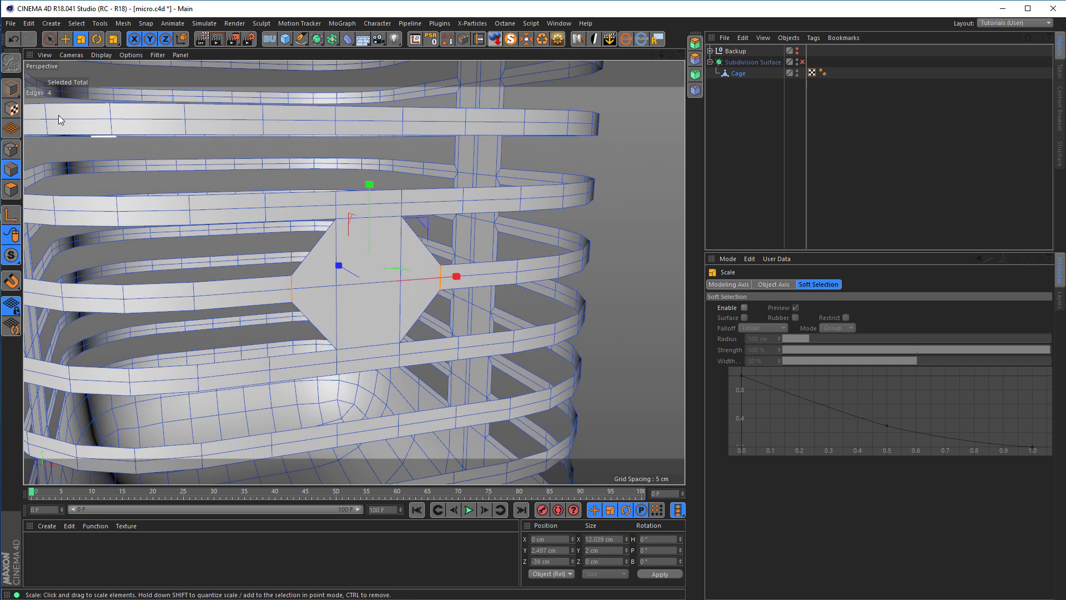
{"action": "left_click", "coordinate": [11, 88]}
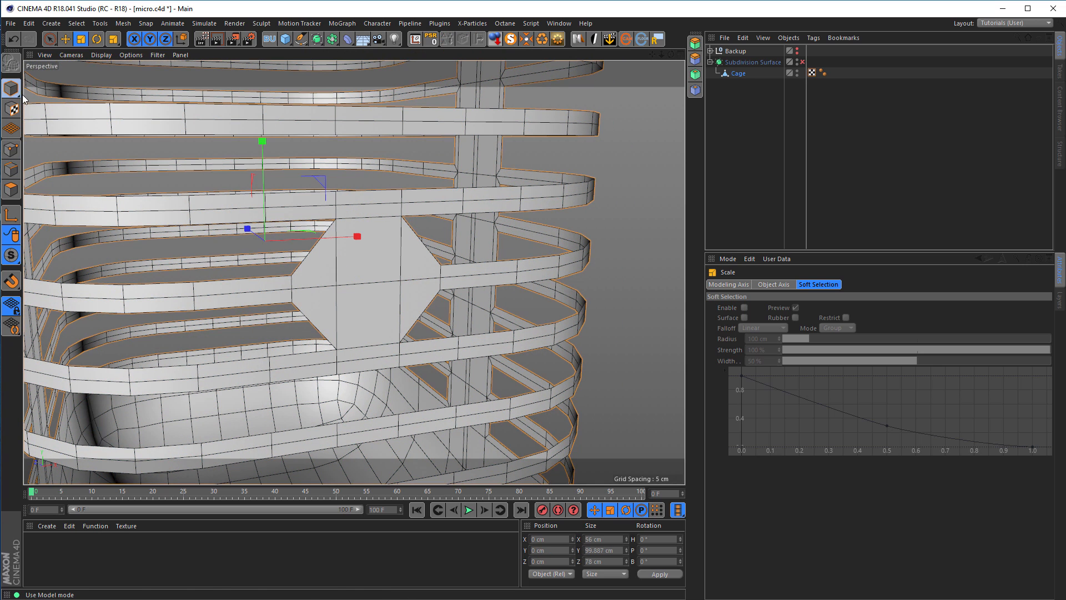
{"action": "left_click", "coordinate": [802, 62]}
{"action": "left_click_drag", "start_coordinate": [394, 250], "coordinate": [357, 252], "text": "alt"}
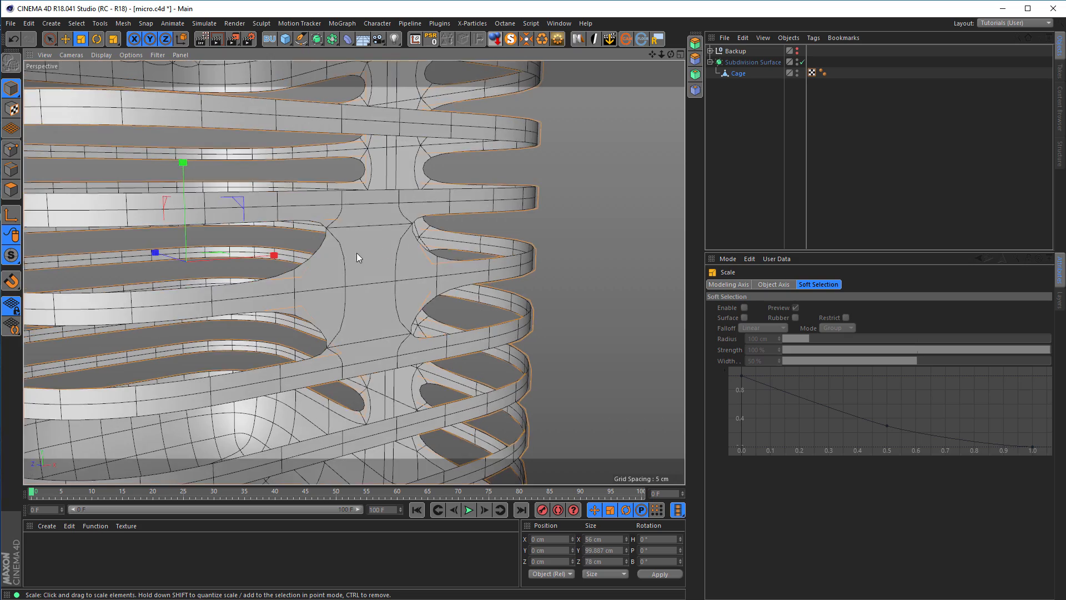
{"action": "middle_click_drag", "start_coordinate": [357, 252], "coordinate": [436, 250], "text": "alt"}
{"action": "right_click_drag", "start_coordinate": [437, 250], "coordinate": [426, 254], "text": "alt"}
{"action": "left_click_drag", "start_coordinate": [425, 254], "coordinate": [422, 257], "text": "alt"}
{"action": "right_click_drag", "start_coordinate": [418, 259], "coordinate": [367, 278], "text": "alt"}
{"action": "left_click_drag", "start_coordinate": [366, 278], "coordinate": [342, 276], "text": "alt"}
{"action": "left_click", "coordinate": [503, 222]}
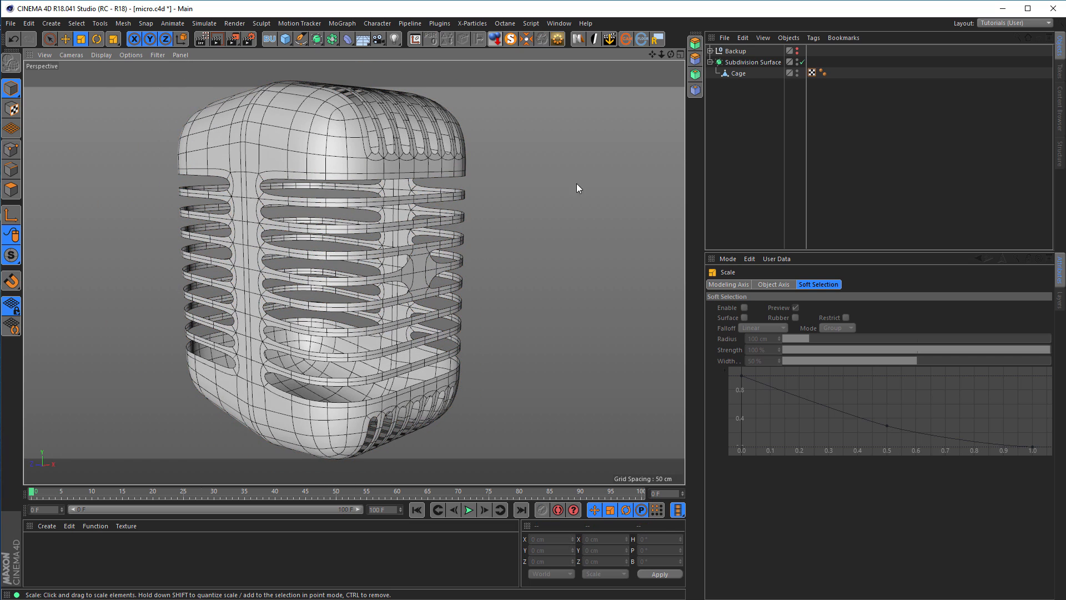
{"action": "left_click", "coordinate": [801, 62]}
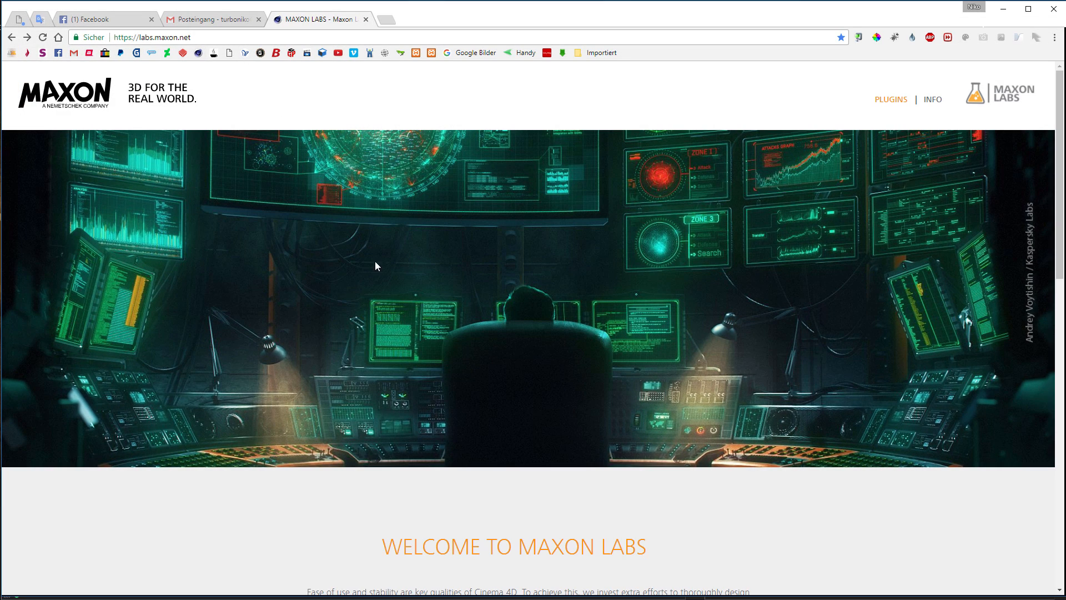
- Switch to the browser, look through the MAXON Labs projects including Py-ParametricTools, and return to Cinema 4D
{"action": "scroll", "coordinate": [356, 350], "scroll_direction": "down", "scroll_amount": 9}
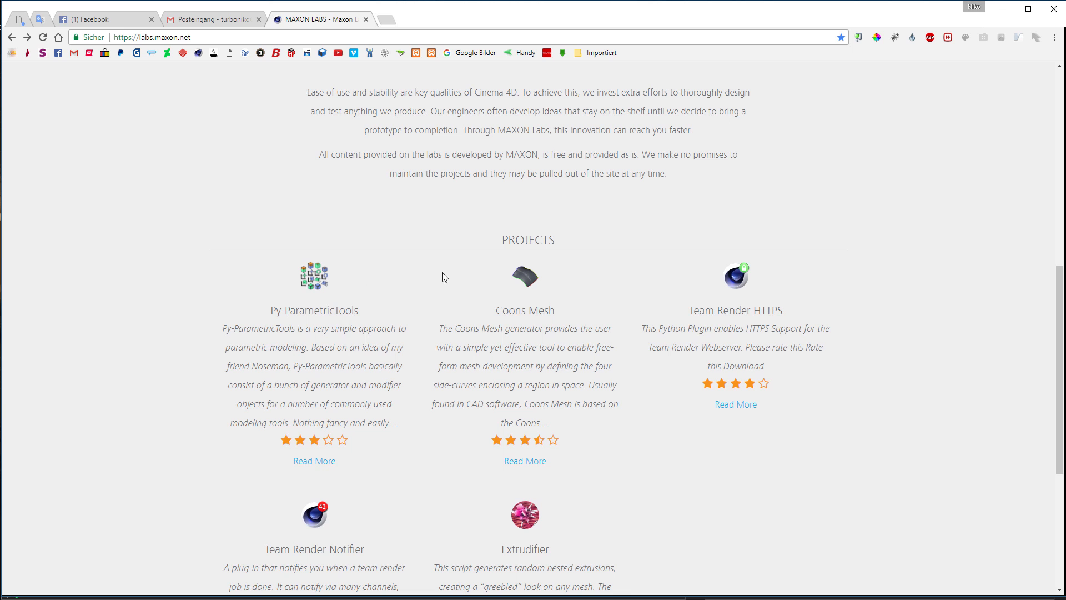
{"action": "scroll", "coordinate": [641, 335], "scroll_direction": "down", "scroll_amount": 3}
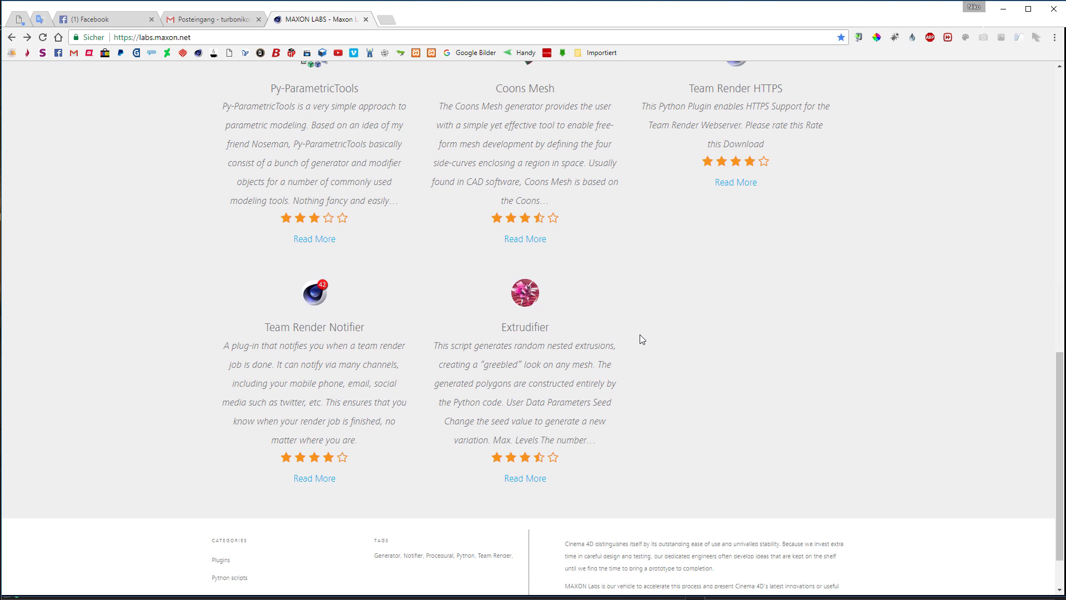
{"action": "scroll", "coordinate": [519, 296], "scroll_direction": "up", "scroll_amount": 2}
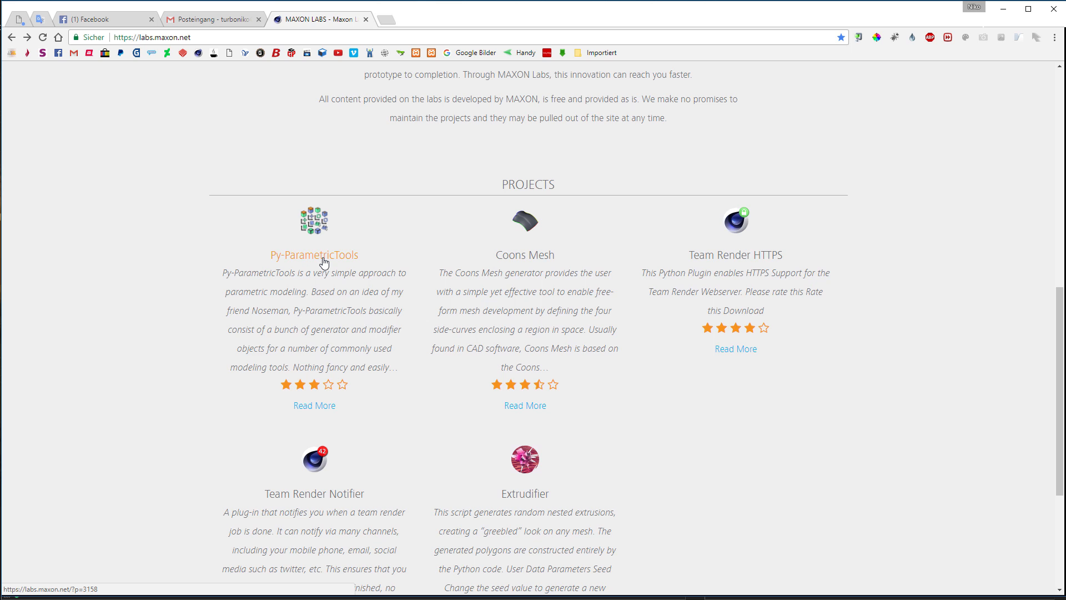
{"action": "scroll", "coordinate": [323, 261], "scroll_direction": "up", "scroll_amount": 2}
{"action": "scroll", "coordinate": [324, 261], "scroll_direction": "down", "scroll_amount": 2}
{"action": "left_click", "coordinate": [1003, 9]}
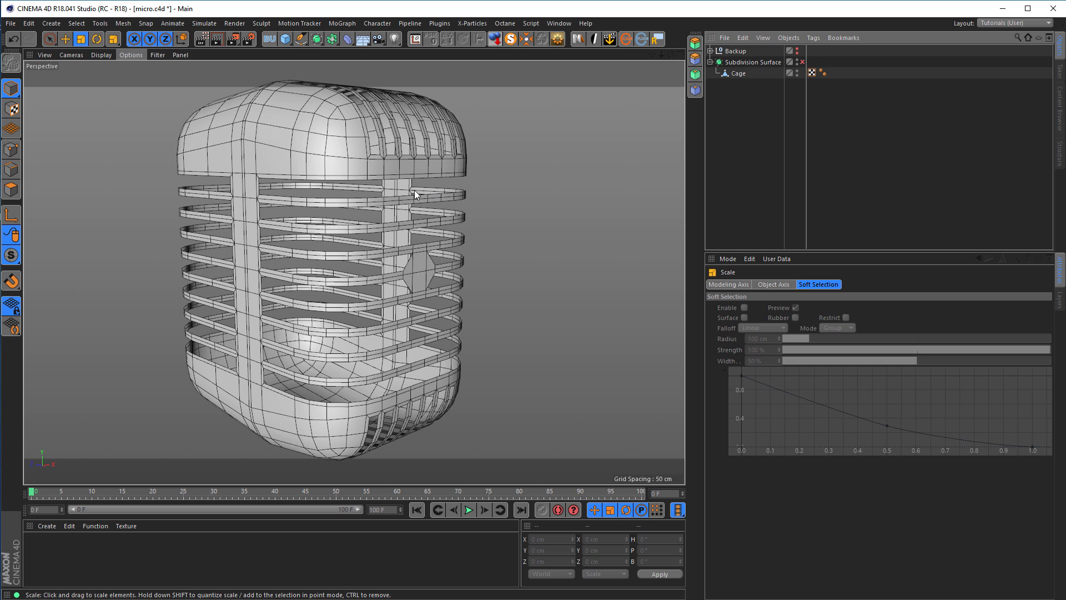
- Try extruding all polygons of the Cage object with an offset of -0.7 cm and Create Caps enabled
{"action": "left_click", "coordinate": [743, 75]}
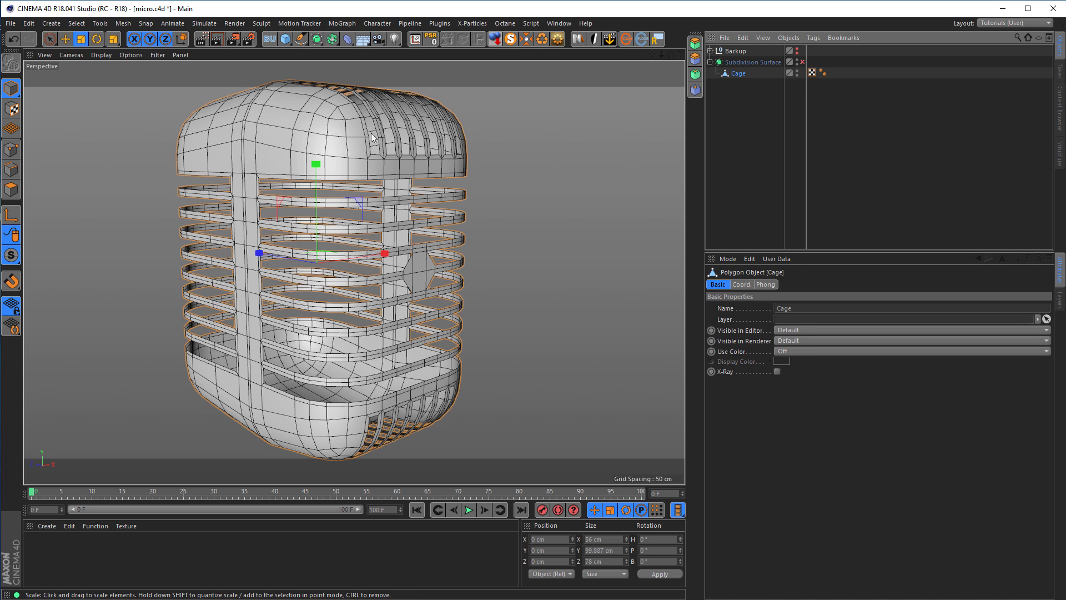
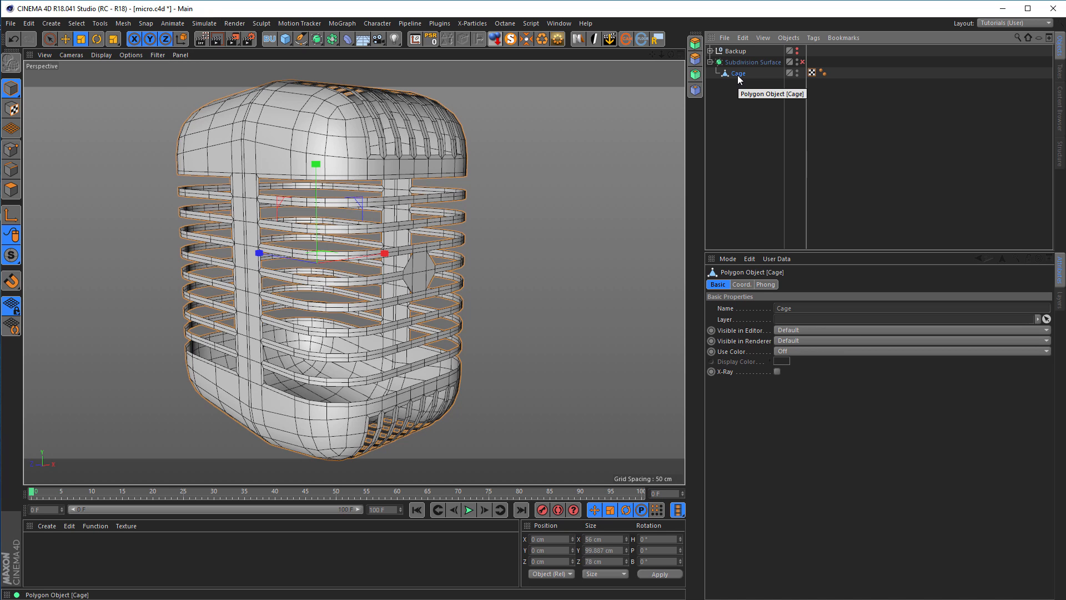
{"action": "left_click", "coordinate": [11, 189]}
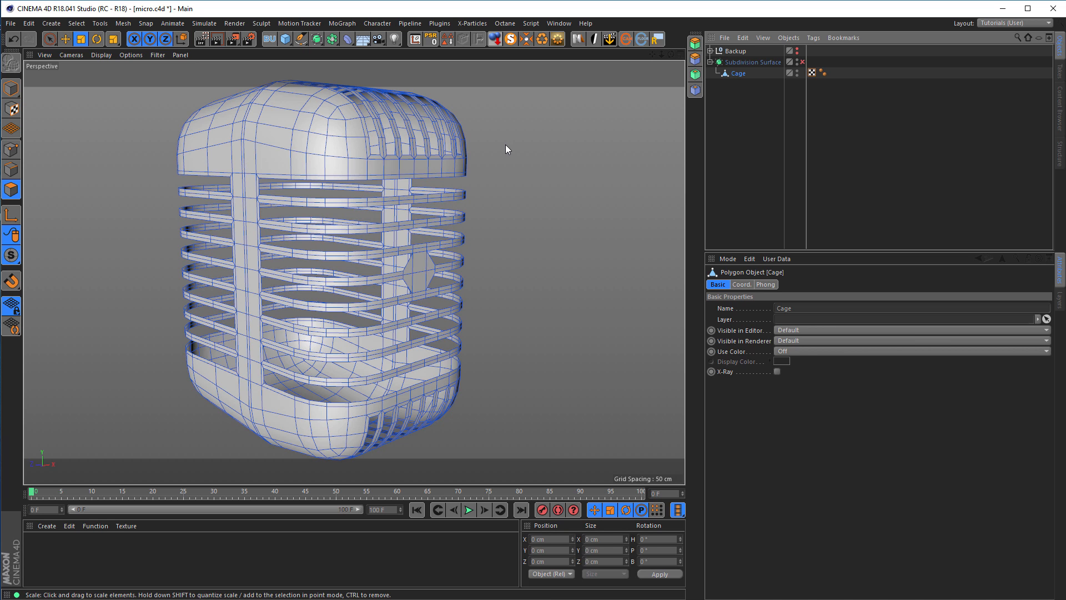
{"action": "left_click", "coordinate": [324, 146]}
{"action": "key", "text": "ctrl+a"}
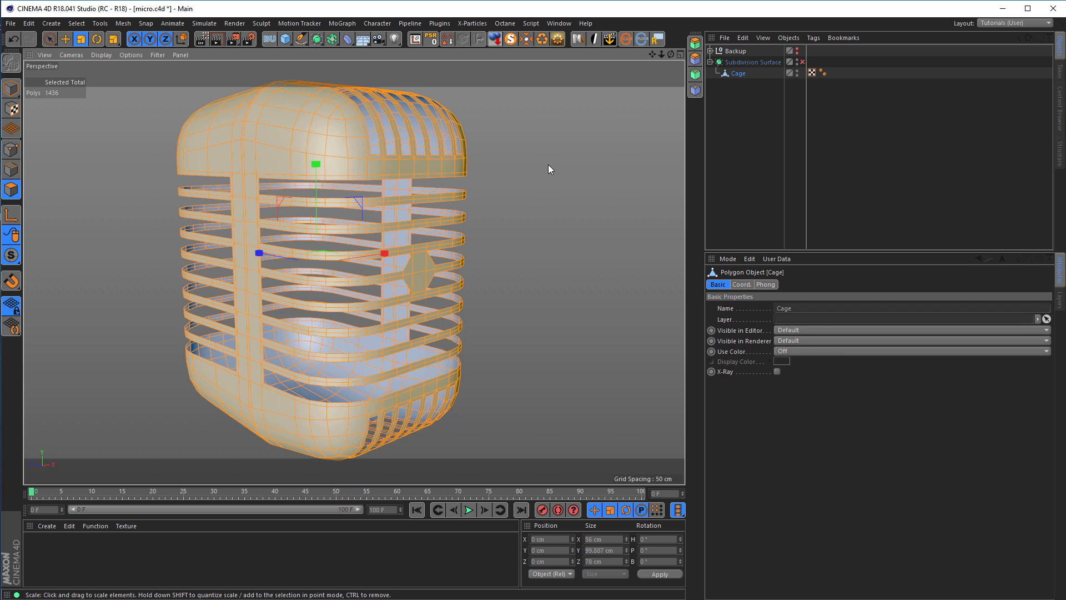
{"action": "key", "text": "d"}
{"action": "scroll", "coordinate": [363, 157], "scroll_direction": "up", "scroll_amount": 4}
{"action": "left_click_drag", "start_coordinate": [628, 185], "coordinate": [595, 185]}
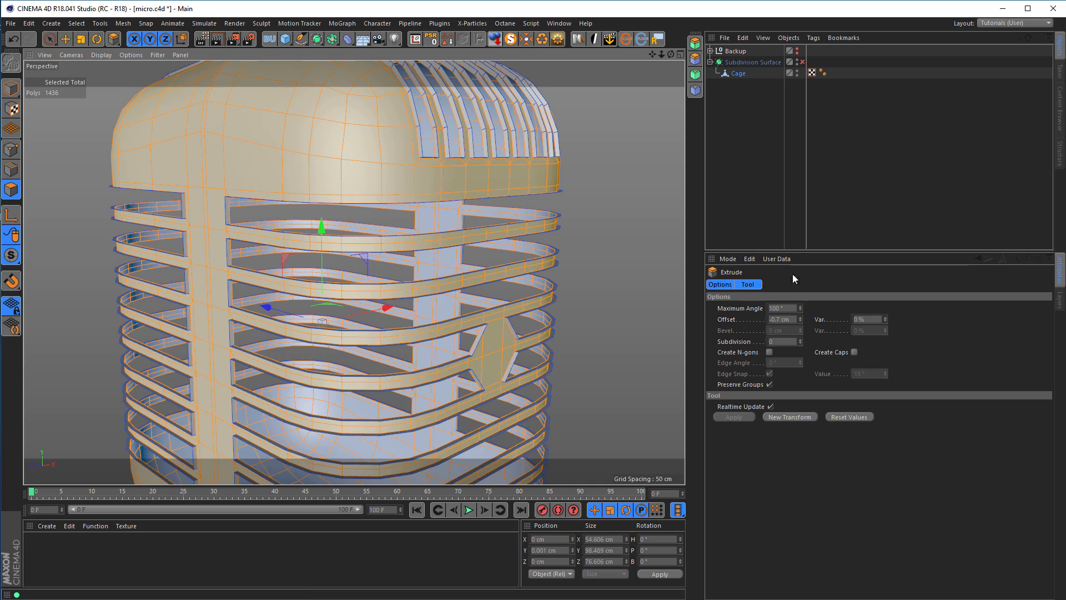
{"action": "left_click", "coordinate": [854, 352]}
{"action": "left_click_drag", "start_coordinate": [497, 181], "coordinate": [464, 172], "text": "alt"}
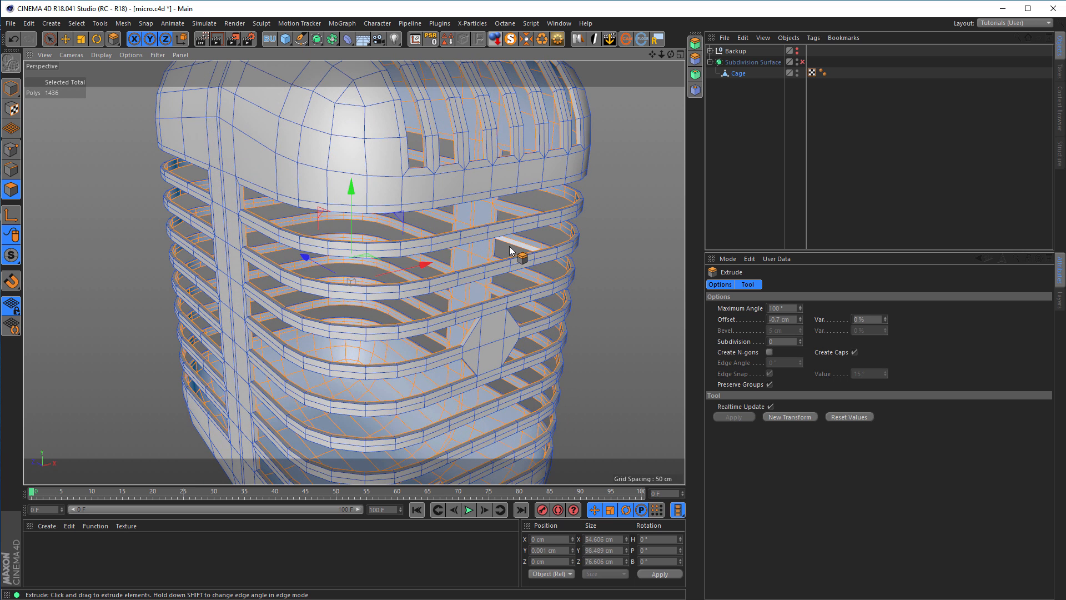
- Undo the cage extrusion and return to Model mode with no polygons selected
{"action": "left_click", "coordinate": [601, 168]}
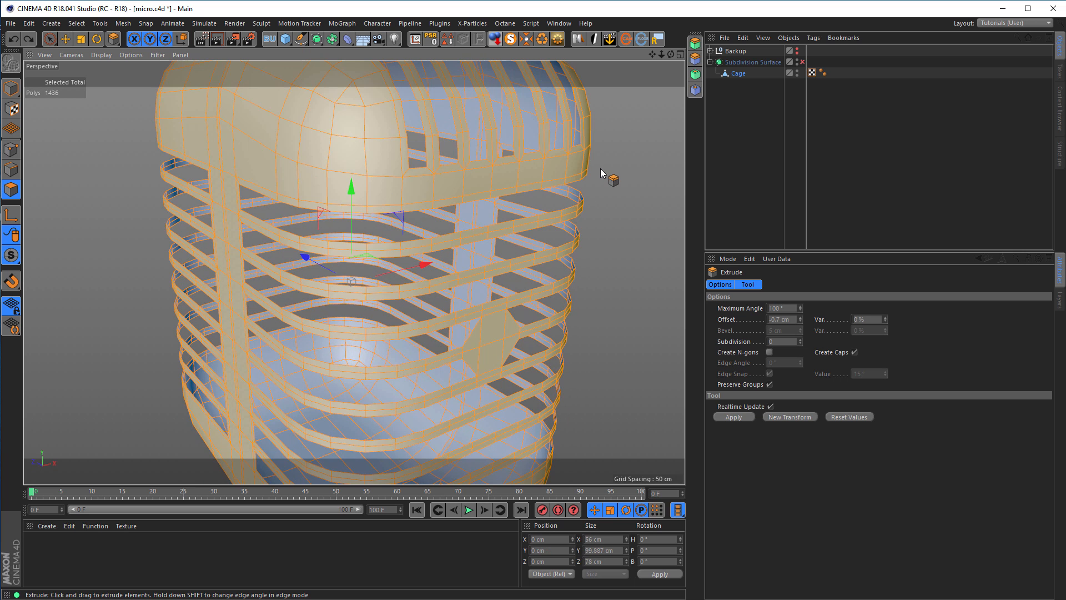
{"action": "key", "text": "space"}
{"action": "left_click", "coordinate": [601, 167]}
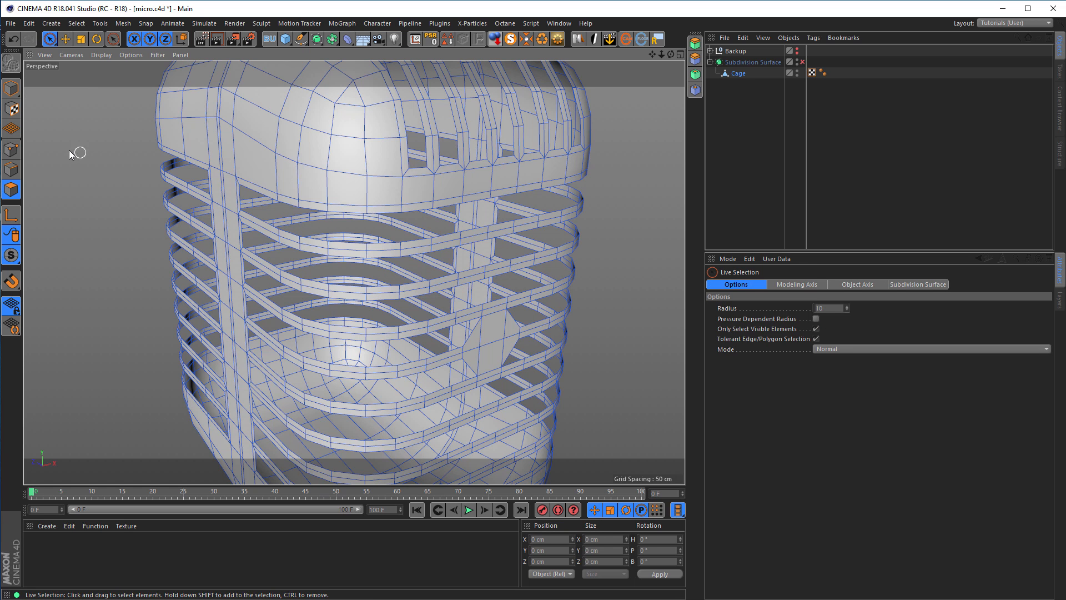
{"action": "left_click", "coordinate": [16, 88]}
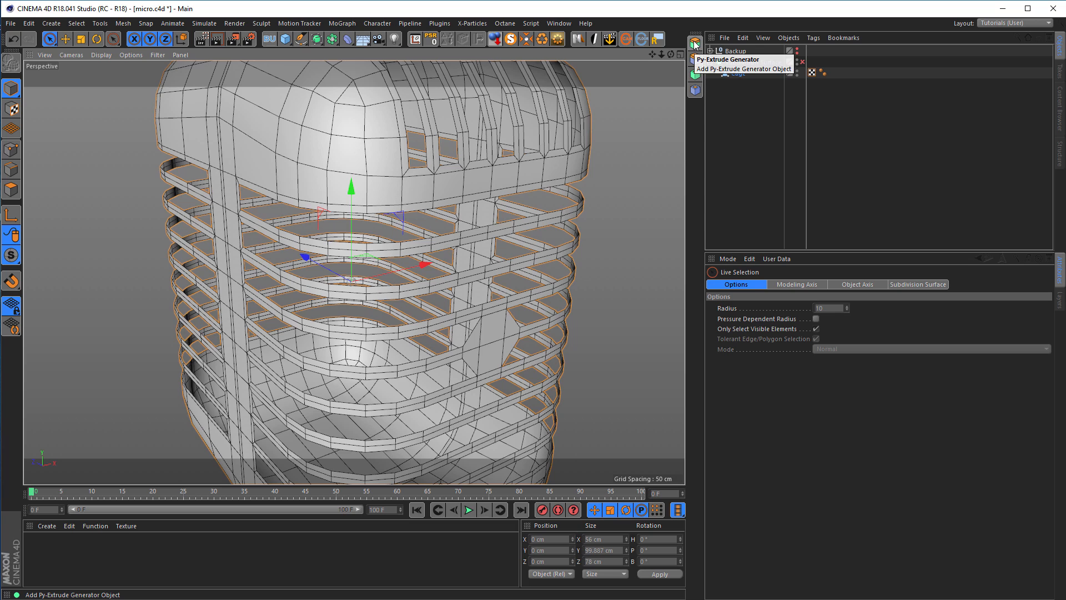
- Add a Py-Extrude Generator as the parent of the Cage object inside the Subdivision Surface
{"action": "scroll", "coordinate": [426, 158], "scroll_direction": "down", "scroll_amount": 3}
{"action": "left_click_drag", "start_coordinate": [411, 167], "coordinate": [428, 158], "text": "alt"}
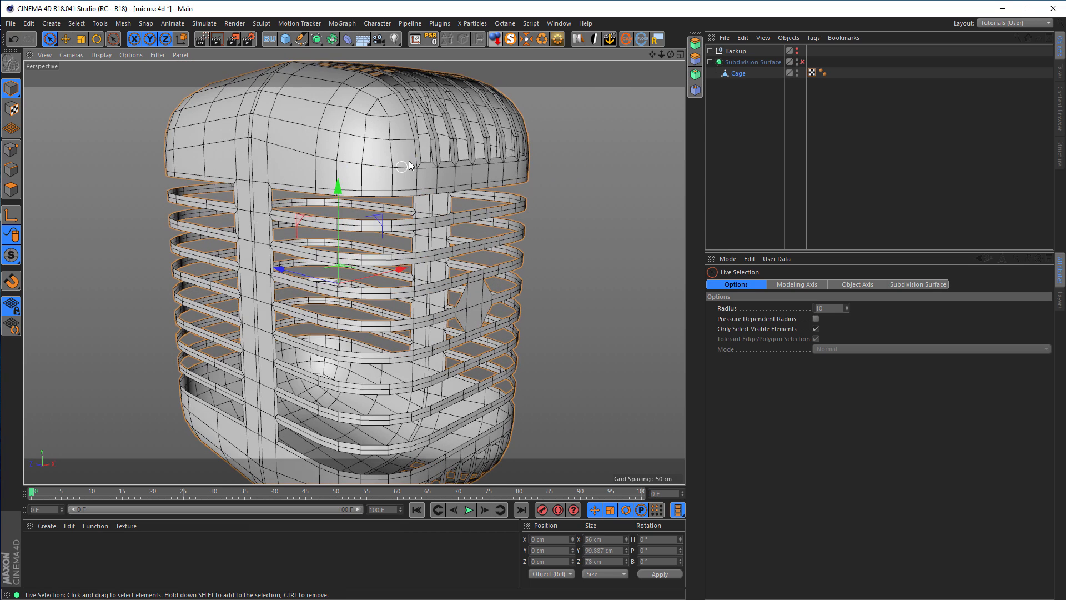
{"action": "middle_click_drag", "start_coordinate": [411, 165], "coordinate": [399, 172], "text": "alt"}
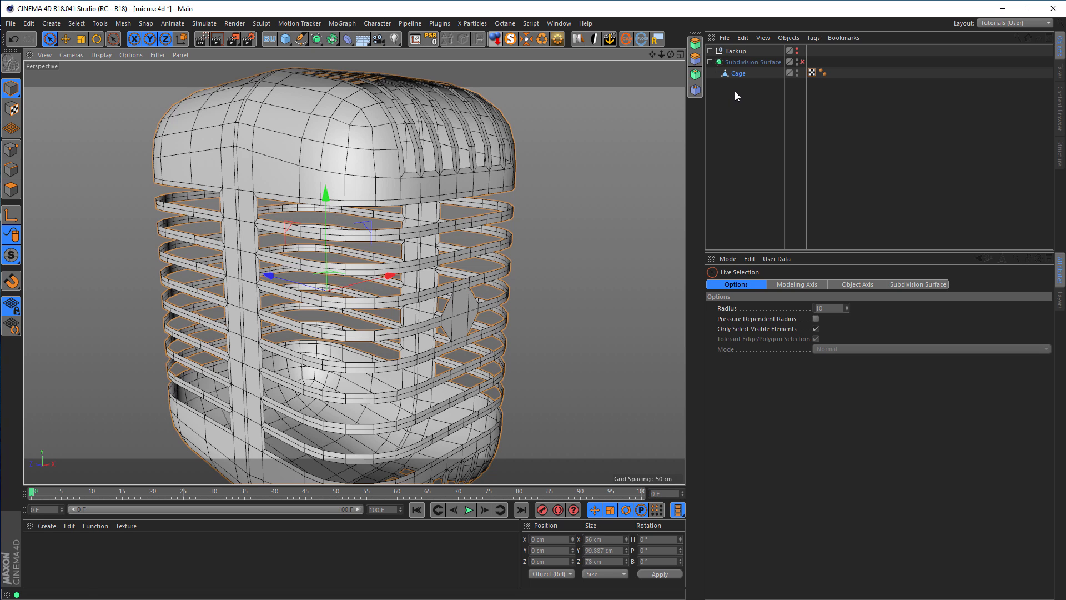
{"action": "left_click", "coordinate": [737, 74]}
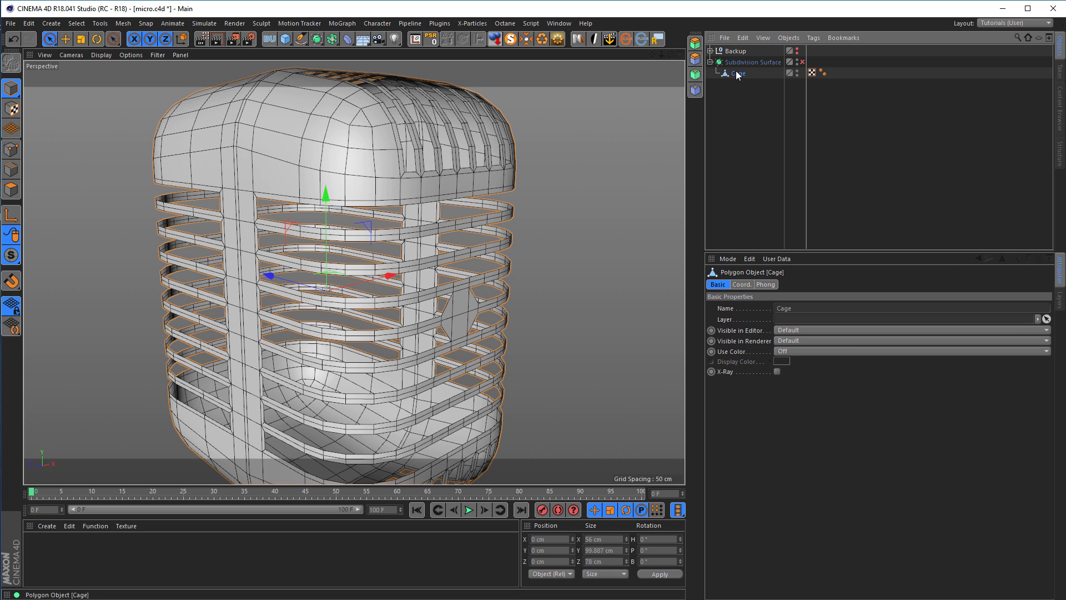
{"action": "left_click", "coordinate": [695, 43]}
{"action": "scroll", "coordinate": [414, 129], "scroll_direction": "down", "scroll_amount": 3}
{"action": "left_click_drag", "start_coordinate": [386, 138], "coordinate": [378, 194], "text": "alt"}
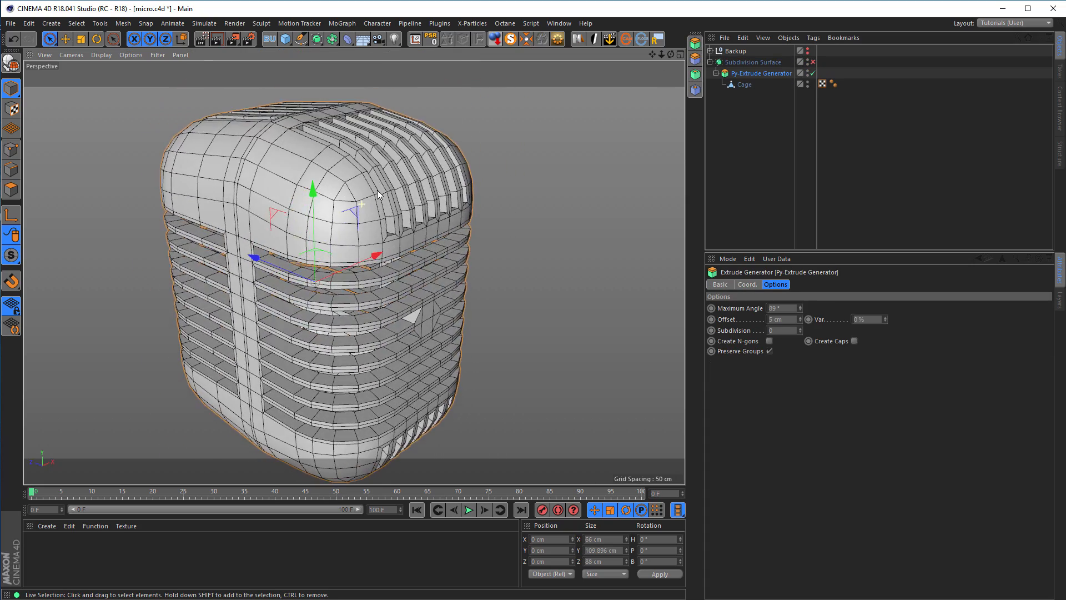
{"action": "scroll", "coordinate": [377, 195], "scroll_direction": "up", "scroll_amount": 3}
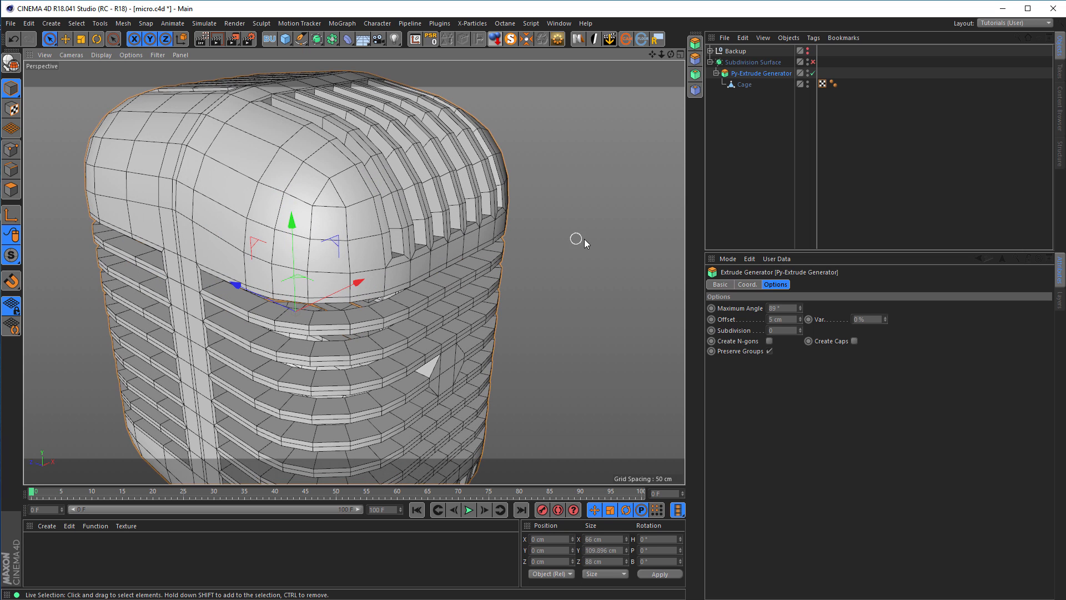
- Try the Py-Extrude Generator's Offset at 1 cm and at -1 cm
{"action": "left_click", "coordinate": [793, 319]}
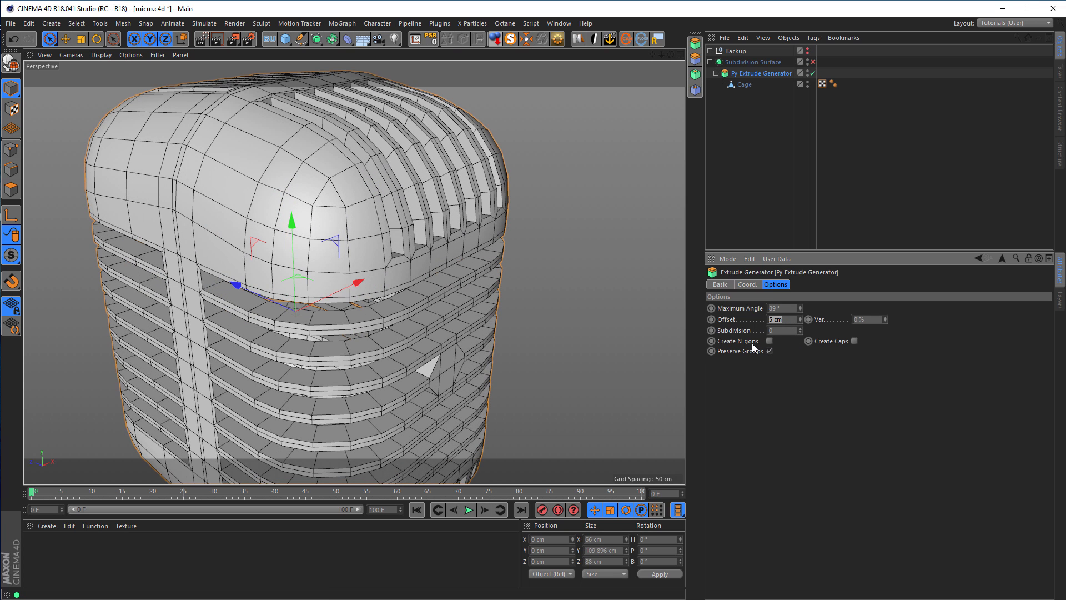
{"action": "type", "text": "1"}
{"action": "key", "text": "Return"}
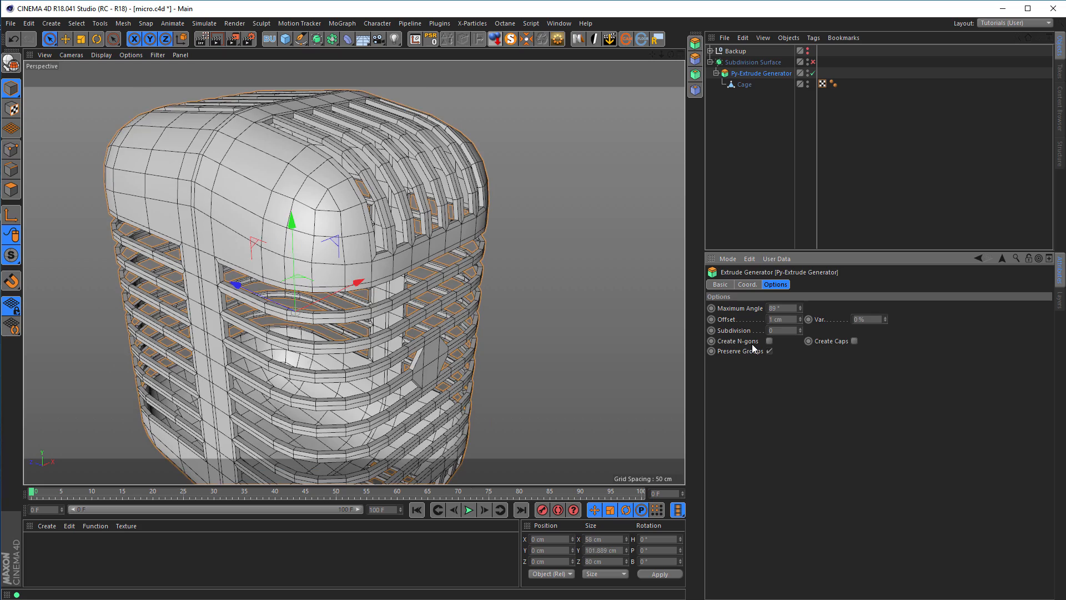
{"action": "left_click_drag", "start_coordinate": [358, 174], "coordinate": [427, 193], "text": "alt"}
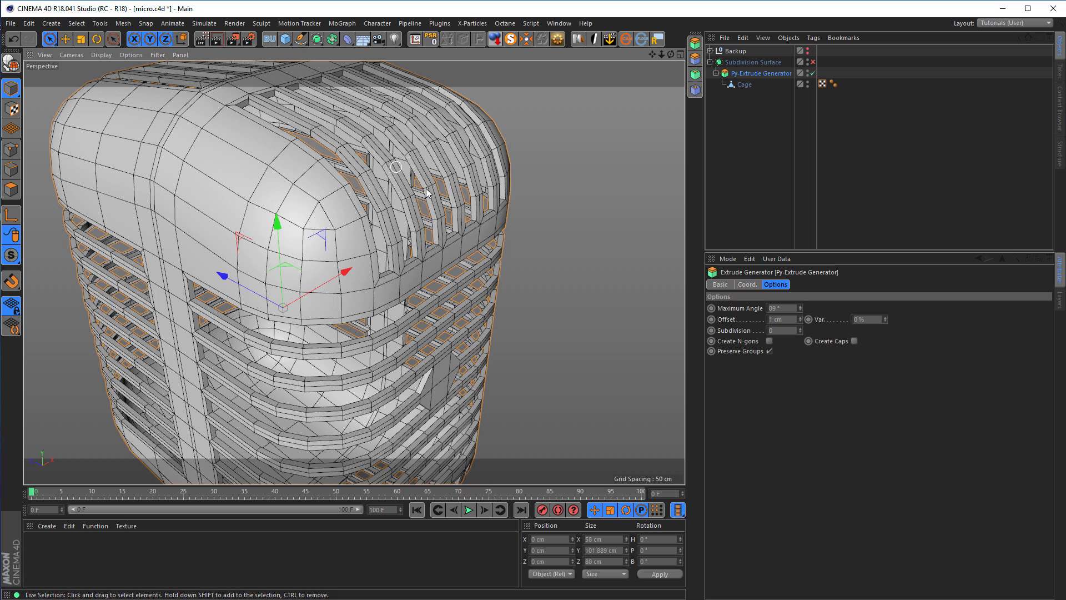
{"action": "left_click", "coordinate": [799, 323]}
{"action": "left_click", "coordinate": [800, 323]}
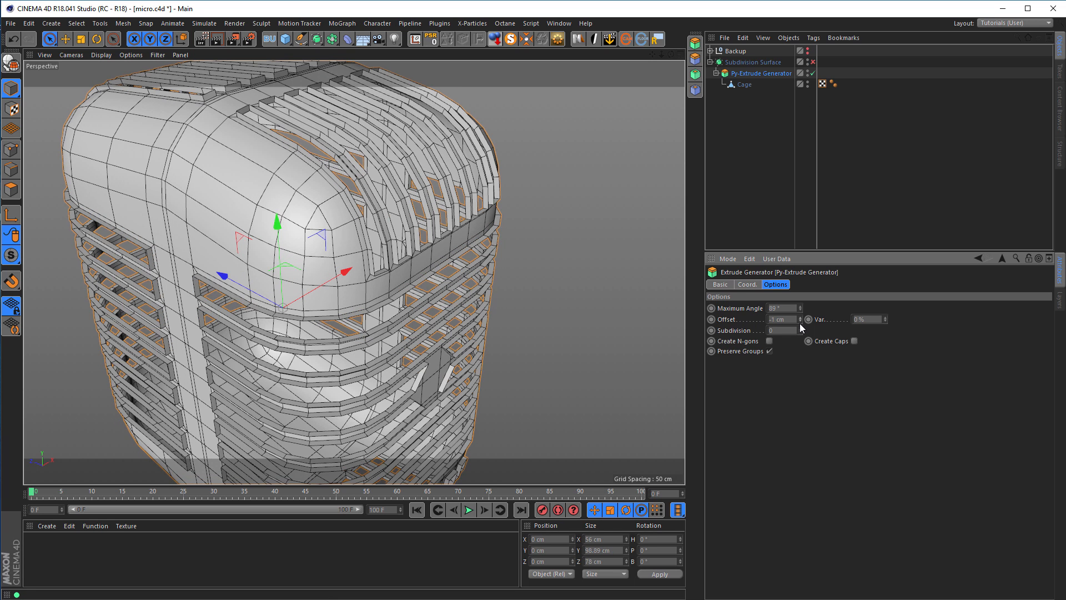
- Reset the Py-Extrude Generator's Offset to 0 cm and raise it in small increments to 0.3 cm
{"action": "left_click_drag", "start_coordinate": [788, 320], "coordinate": [742, 322]}
{"action": "type", "text": "0"}
{"action": "key", "text": "Return"}
{"action": "scroll", "coordinate": [389, 171], "scroll_direction": "up", "scroll_amount": 5}
{"action": "left_click_drag", "start_coordinate": [395, 182], "coordinate": [399, 166], "text": "alt"}
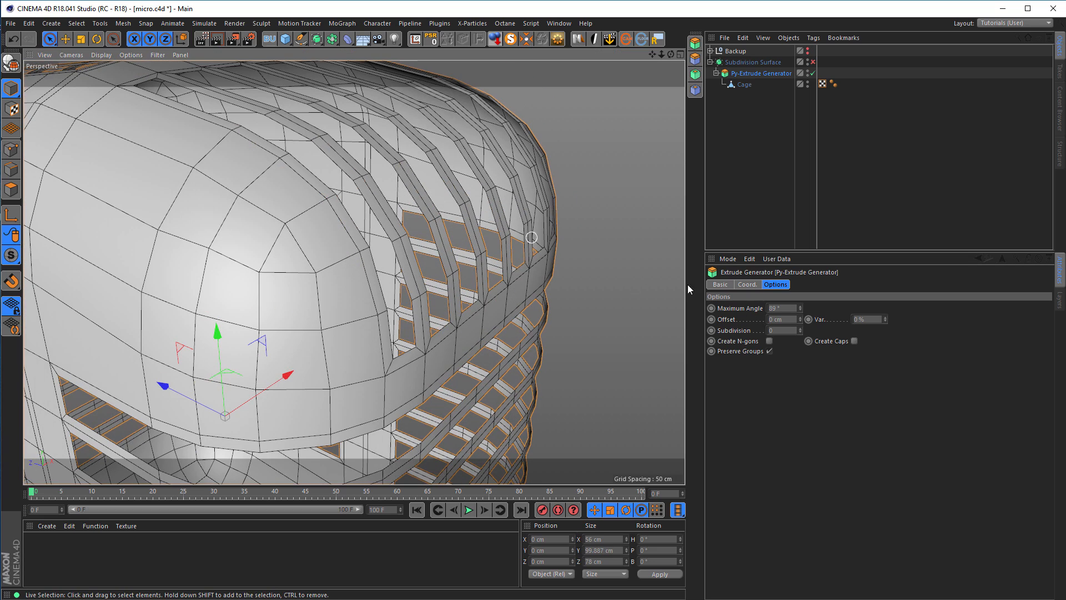
{"action": "left_click", "coordinate": [800, 318], "text": "alt"}
{"action": "left_click", "coordinate": [800, 319], "text": "alt"}
{"action": "left_click", "coordinate": [800, 318], "text": "alt"}
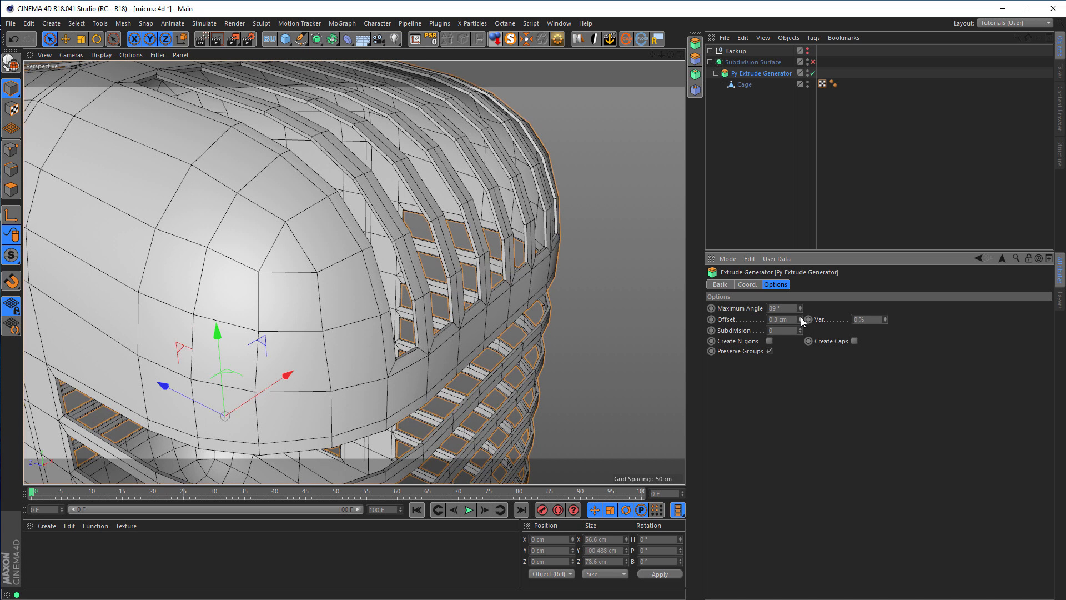
- Reset the Py-Extrude Generator's Offset to 0 cm
{"action": "left_click", "coordinate": [800, 321]}
{"action": "left_click_drag", "start_coordinate": [791, 320], "coordinate": [737, 320]}
{"action": "type", "text": "0"}
{"action": "key", "text": "Return"}
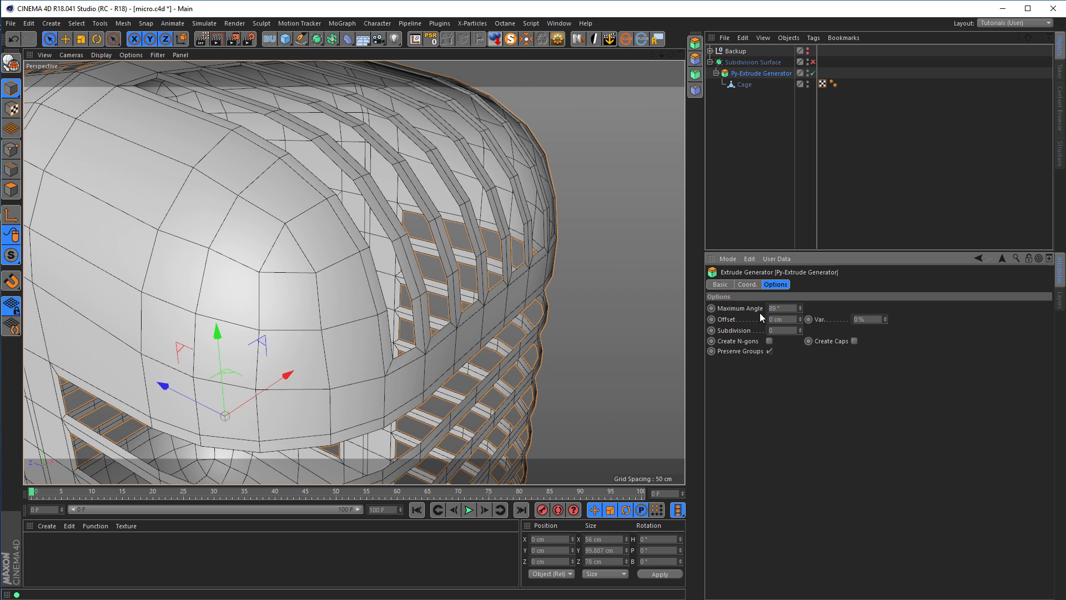
- Lower the Py-Extrude Generator's Offset in small increments to -1 cm
{"action": "left_click", "coordinate": [800, 319], "text": "alt"}
{"action": "left_click", "coordinate": [801, 320], "text": "alt"}
{"action": "left_click", "coordinate": [800, 320], "text": "alt"}
{"action": "left_click", "coordinate": [800, 320], "text": "alt"}
{"action": "left_click", "coordinate": [801, 320], "text": "alt"}
{"action": "left_click", "coordinate": [800, 320], "text": "alt"}
{"action": "left_click", "coordinate": [801, 320], "text": "alt"}
{"action": "left_click", "coordinate": [801, 320], "text": "alt"}
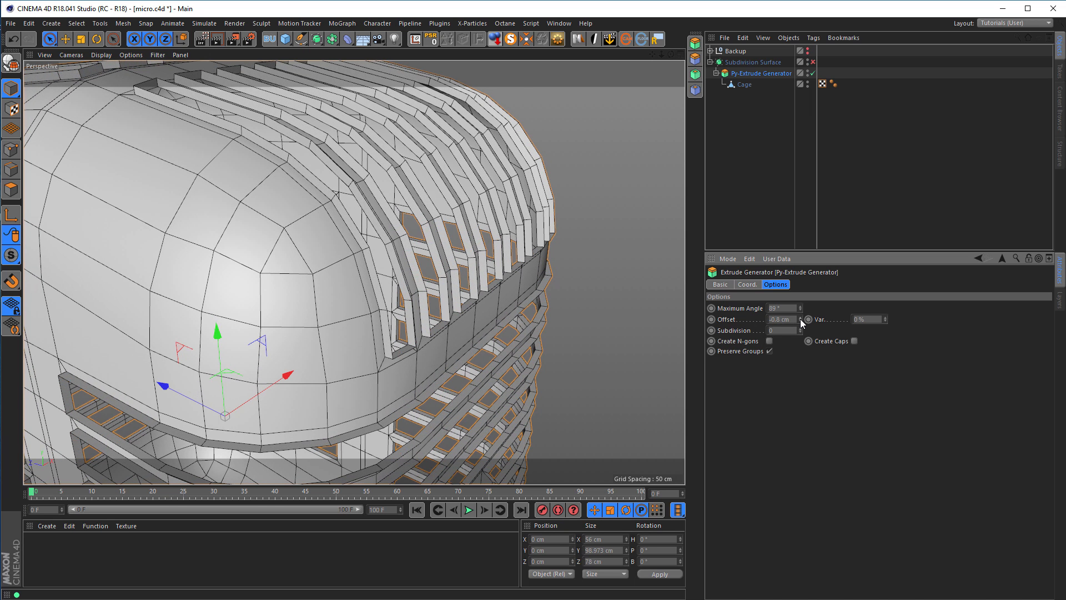
{"action": "left_click", "coordinate": [800, 318], "text": "alt"}
{"action": "left_click", "coordinate": [800, 318], "text": "alt"}
{"action": "left_click", "coordinate": [800, 321], "text": "alt"}
{"action": "left_click", "coordinate": [801, 321], "text": "alt"}
{"action": "left_click", "coordinate": [800, 321], "text": "alt"}
{"action": "left_click", "coordinate": [800, 321], "text": "alt"}
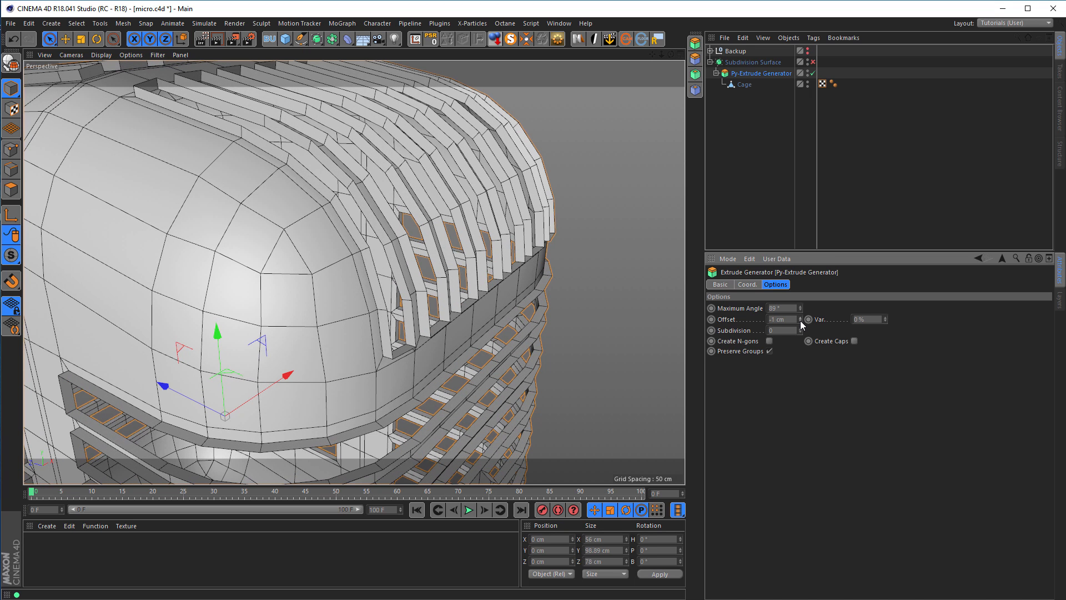
- Enable Create Caps on the Py-Extrude Generator and set its Subdivision to 2
{"action": "left_click", "coordinate": [855, 341]}
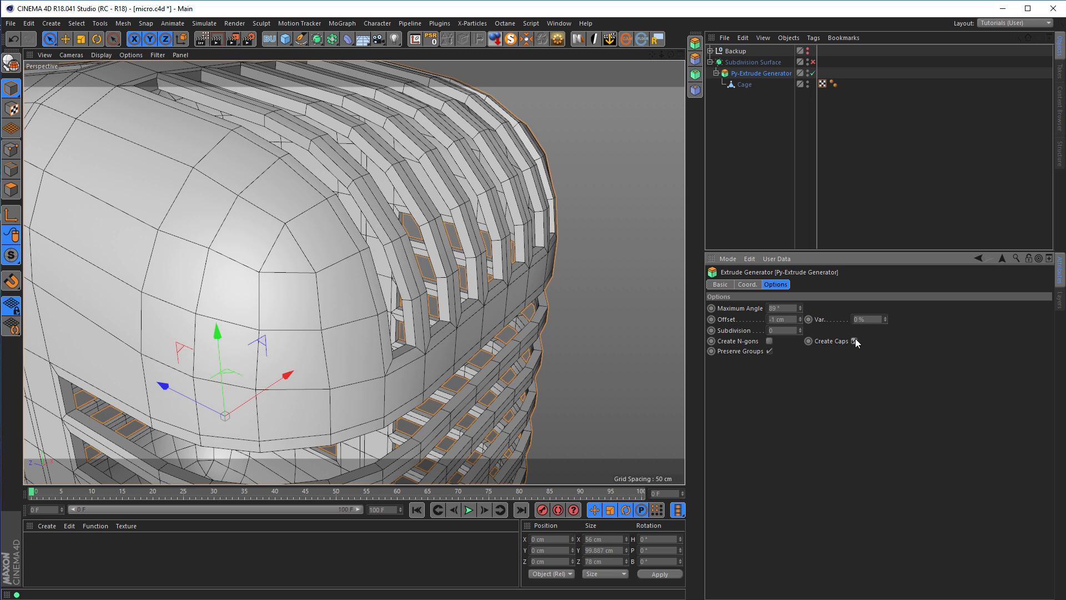
{"action": "left_click_drag", "start_coordinate": [410, 313], "coordinate": [401, 321], "text": "alt"}
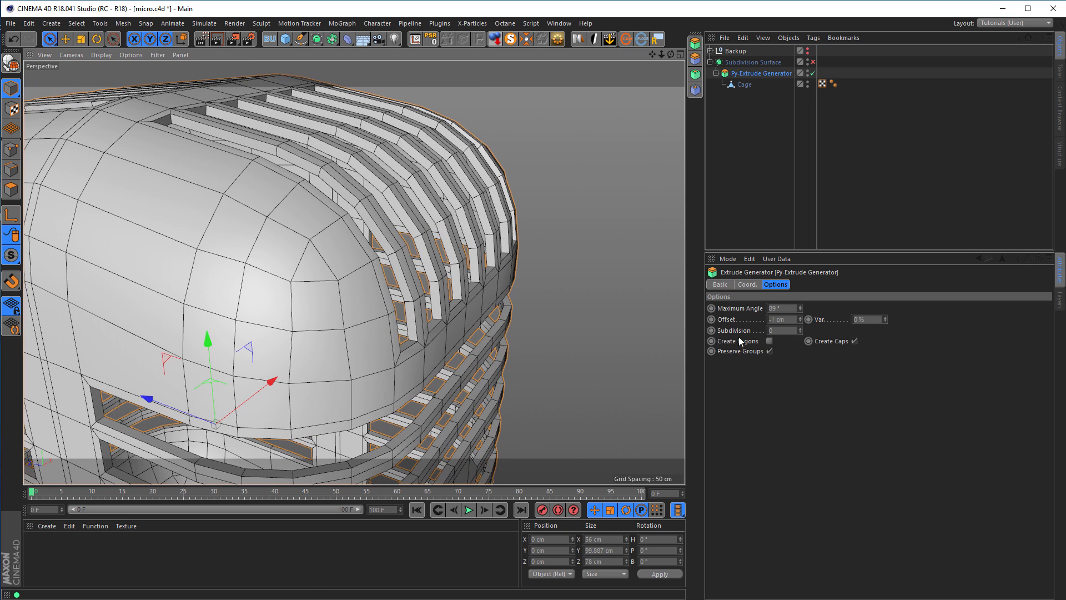
{"action": "left_click", "coordinate": [802, 327]}
{"action": "left_click", "coordinate": [802, 328]}
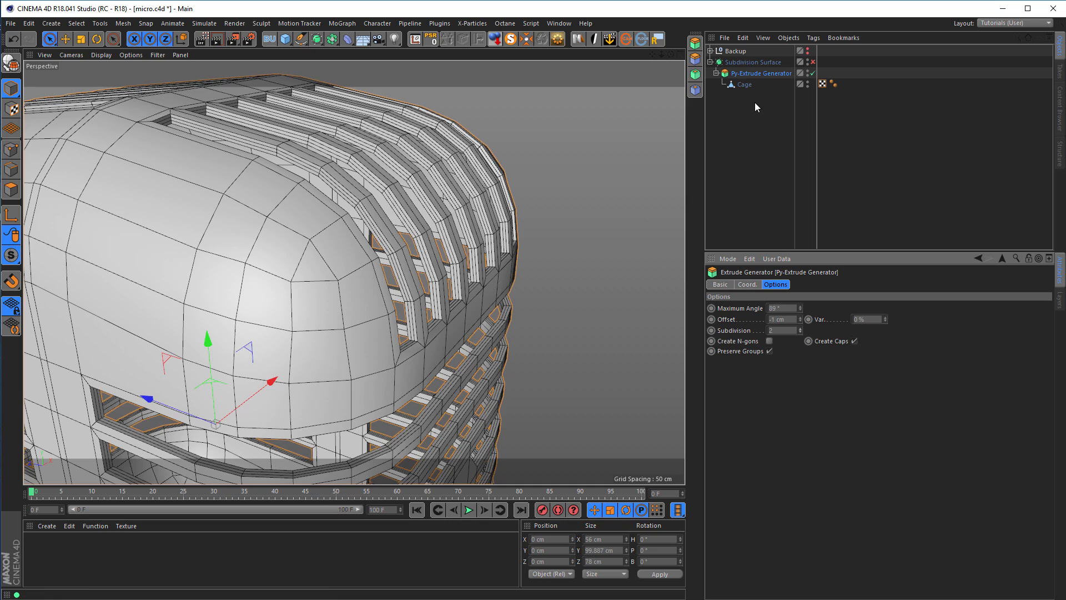
- Turn the Subdivision Surface back on and check the smoothed slots on top of the cage
{"action": "left_click", "coordinate": [813, 62]}
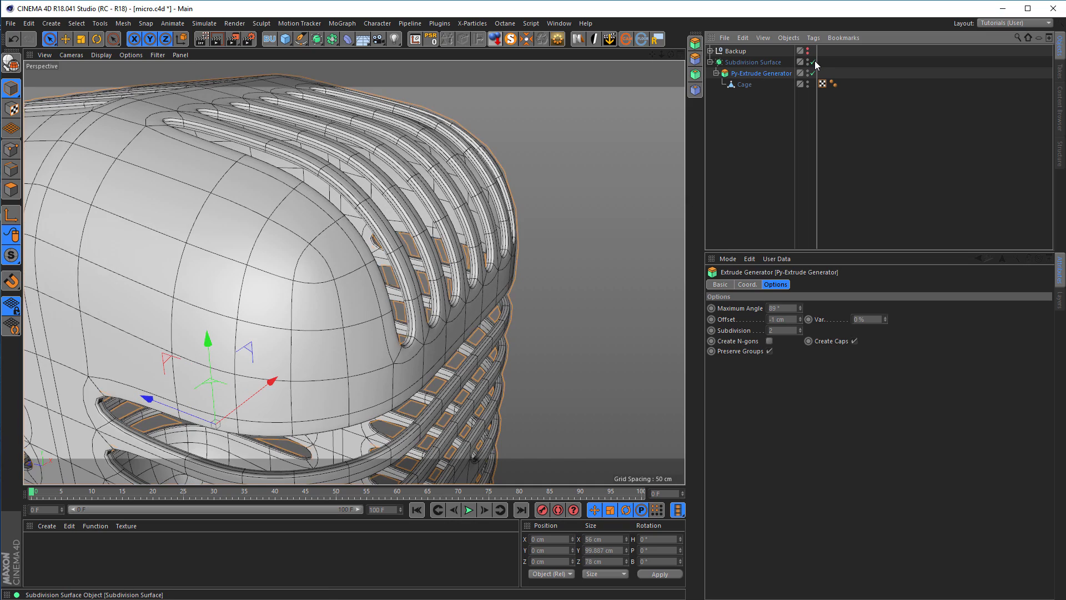
{"action": "left_click_drag", "start_coordinate": [432, 309], "coordinate": [453, 276], "text": "alt"}
{"action": "right_click_drag", "start_coordinate": [454, 276], "coordinate": [488, 272], "text": "alt"}
{"action": "mouse_move", "coordinate": [471, 283]}
{"action": "left_mouse_down", "text": "alt"}
{"action": "mouse_move", "coordinate": [492, 267]}
{"action": "mouse_move", "coordinate": [447, 320]}
{"action": "mouse_move", "coordinate": [484, 268]}
{"action": "left_mouse_up", "text": "alt"}
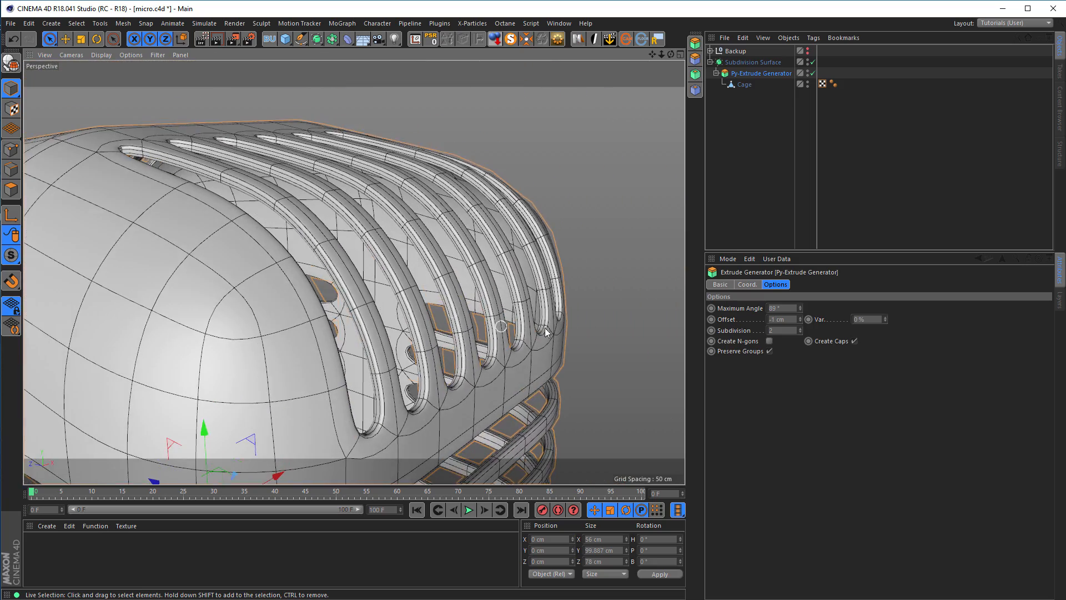
- Lower the Py-Extrude Generator's Offset in small increments to -1.5 cm
{"action": "left_click", "coordinate": [799, 321]}
{"action": "left_click", "coordinate": [799, 321]}
{"action": "left_click", "coordinate": [800, 321]}
{"action": "left_click", "coordinate": [800, 321]}
{"action": "left_click", "coordinate": [799, 320]}
- Examine the thickness of the smoothed cage from several sides and distances
{"action": "left_click_drag", "start_coordinate": [444, 341], "coordinate": [437, 278], "text": "alt"}
{"action": "scroll", "coordinate": [465, 336], "scroll_direction": "down", "scroll_amount": 5}
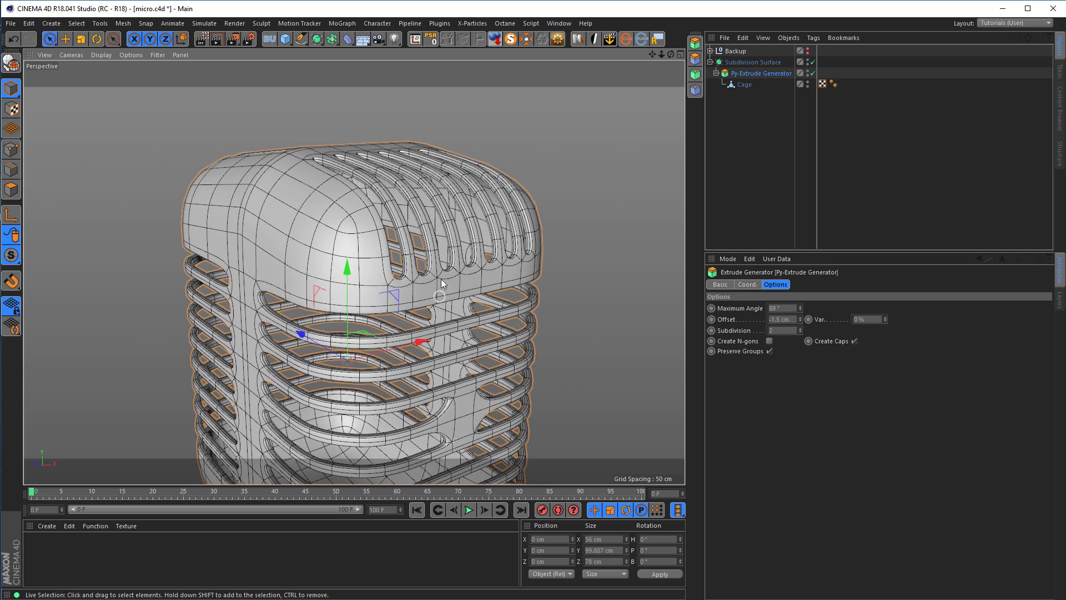
{"action": "left_click_drag", "start_coordinate": [457, 254], "coordinate": [374, 288], "text": "alt"}
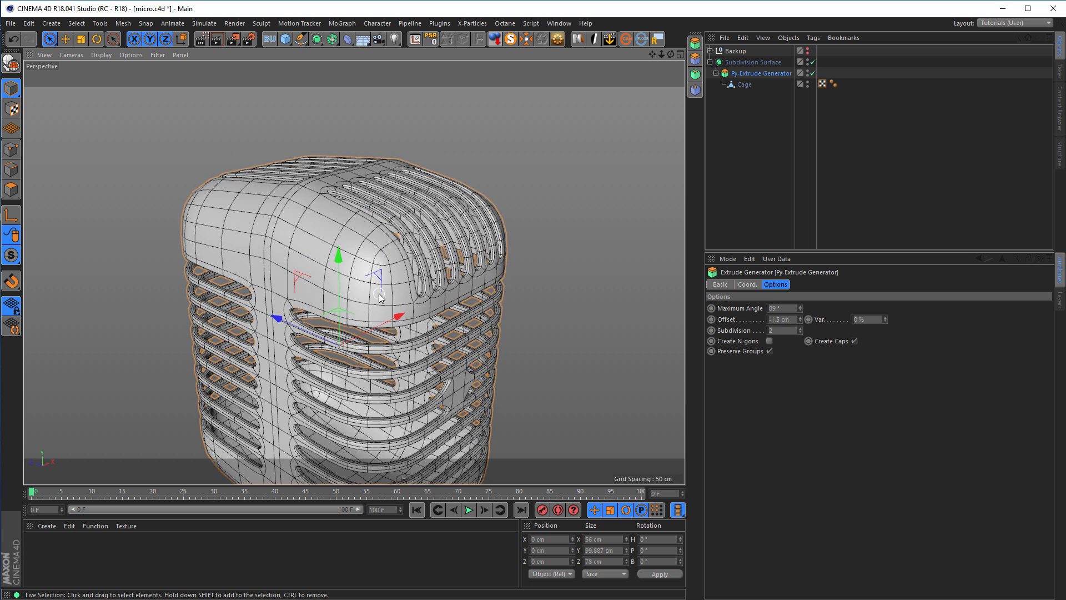
{"action": "right_click_drag", "start_coordinate": [430, 272], "coordinate": [394, 285], "text": "alt"}
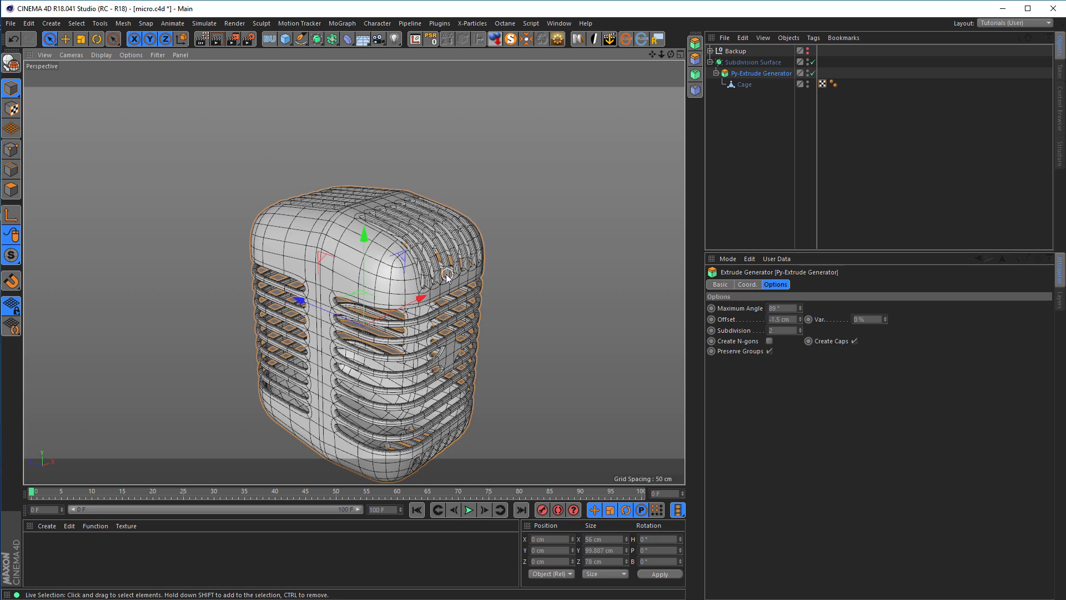
{"action": "right_click_drag", "start_coordinate": [447, 274], "coordinate": [499, 267], "text": "alt"}
{"action": "left_click_drag", "start_coordinate": [458, 277], "coordinate": [455, 303], "text": "alt"}
{"action": "middle_click_drag", "start_coordinate": [455, 302], "coordinate": [426, 246], "text": "alt"}
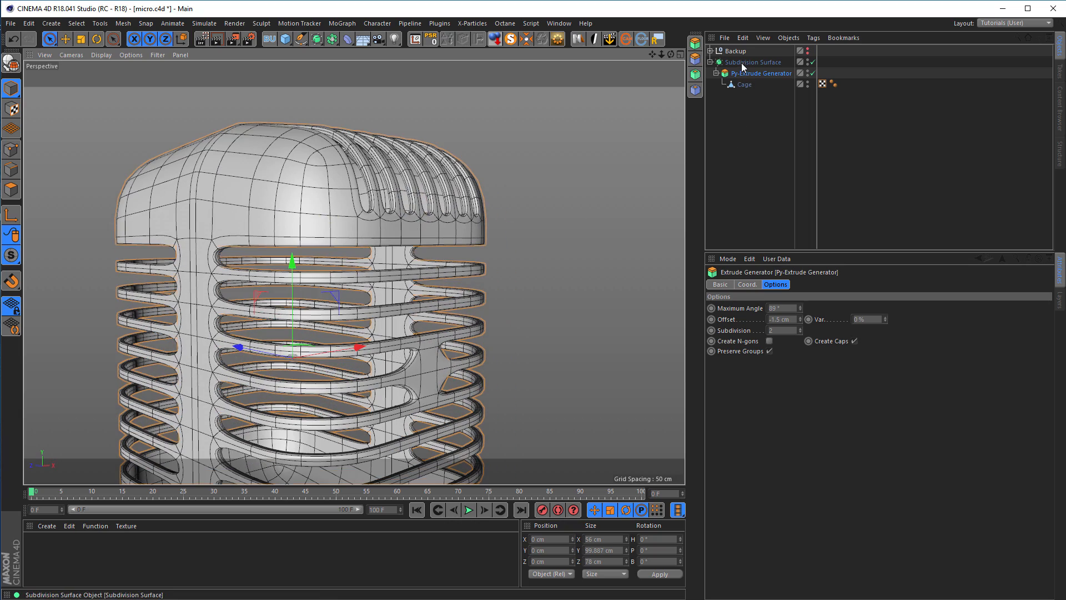
- Set the Subdivision Surface's editor subdivision level to 3
{"action": "scroll", "coordinate": [488, 351], "scroll_direction": "up", "scroll_amount": 6}
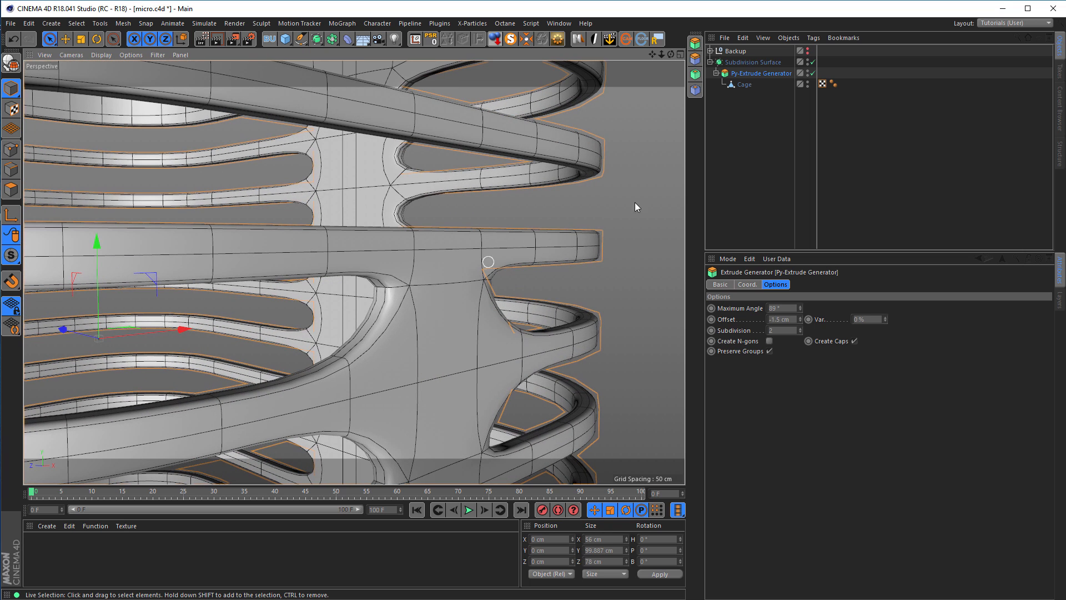
{"action": "left_click", "coordinate": [756, 62]}
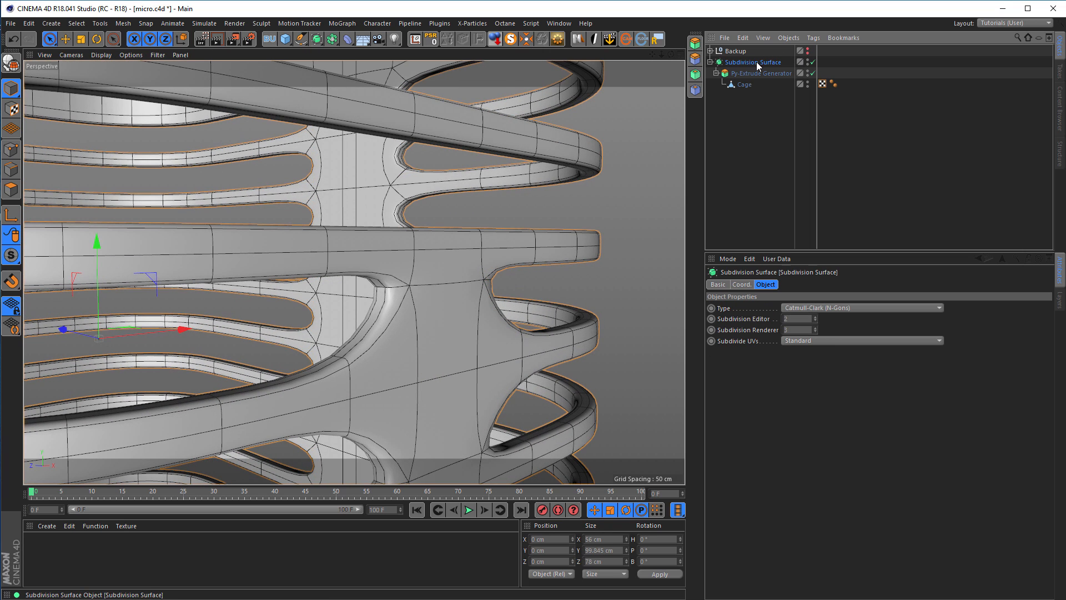
{"action": "left_click", "coordinate": [815, 317]}
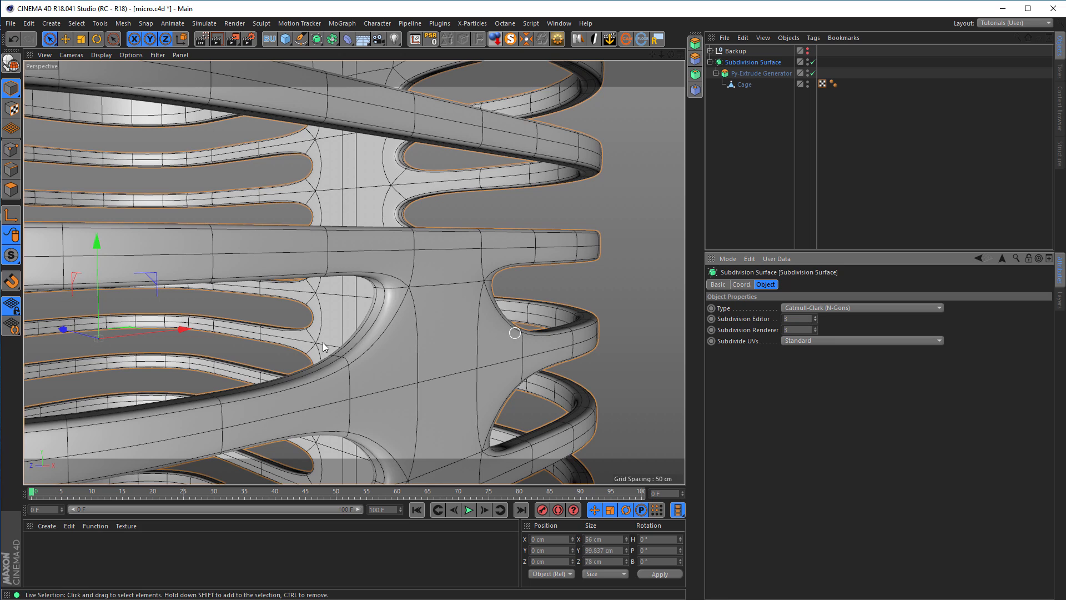
- Disable the Subdivision Surface and the Py-Extrude Generator, leaving only the Cage object selected
{"action": "scroll", "coordinate": [452, 275], "scroll_direction": "down", "scroll_amount": 8}
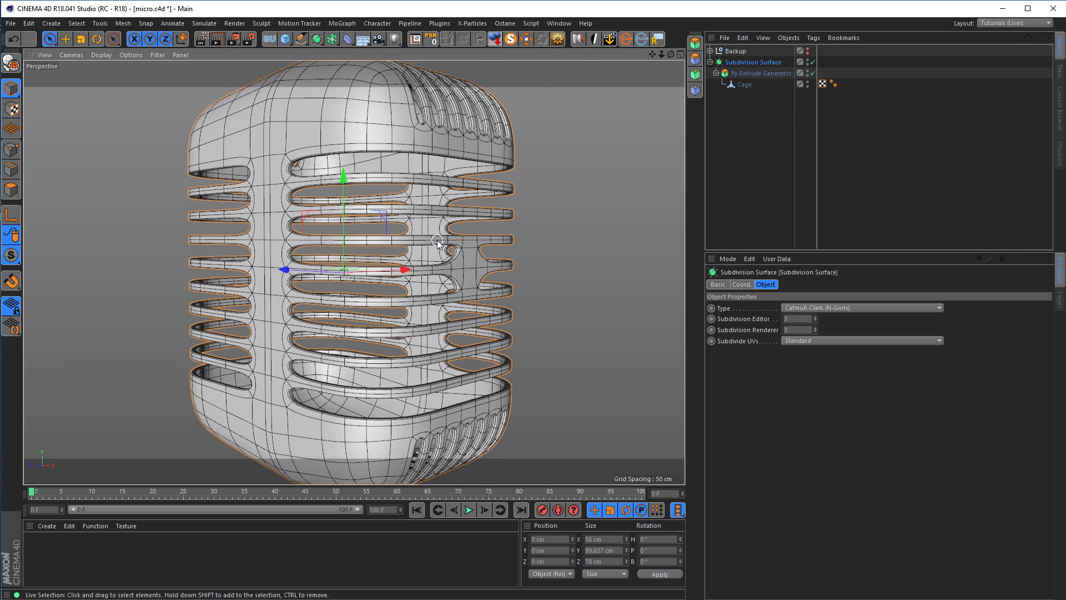
{"action": "left_click_drag", "start_coordinate": [437, 240], "coordinate": [319, 159], "text": "alt"}
{"action": "right_click_drag", "start_coordinate": [307, 123], "coordinate": [339, 135], "text": "alt"}
{"action": "left_click_drag", "start_coordinate": [340, 134], "coordinate": [330, 141], "text": "alt"}
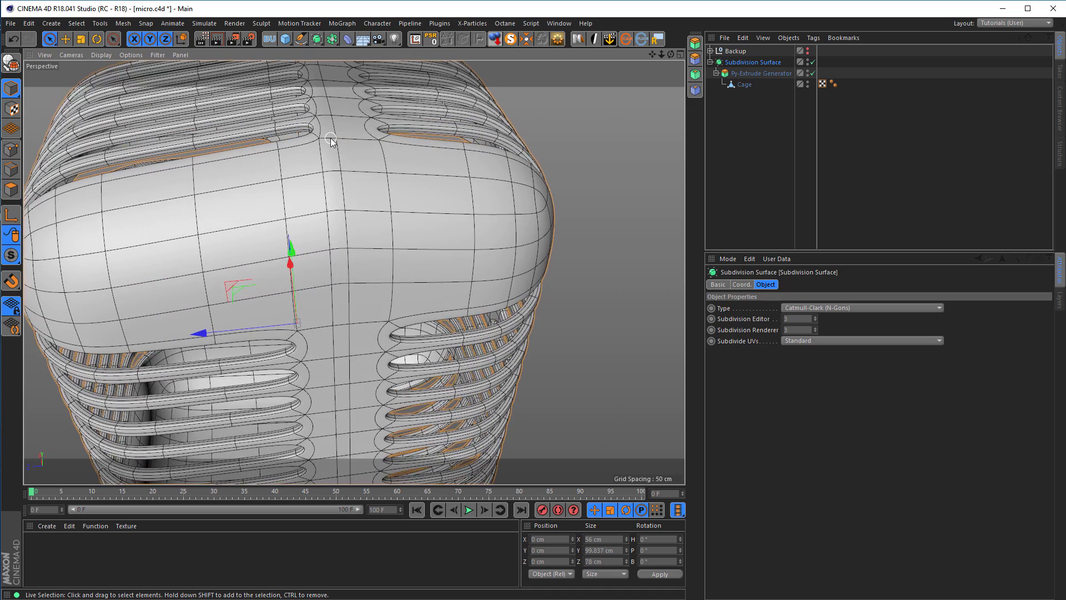
{"action": "middle_click_drag", "start_coordinate": [331, 141], "coordinate": [433, 267], "text": "alt"}
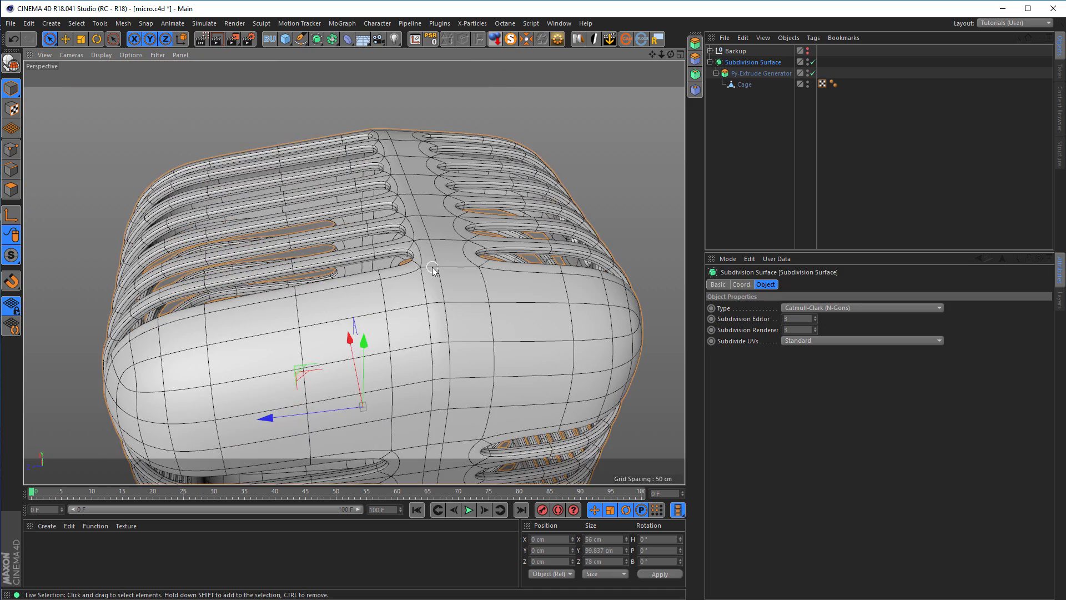
{"action": "left_click", "coordinate": [386, 265]}
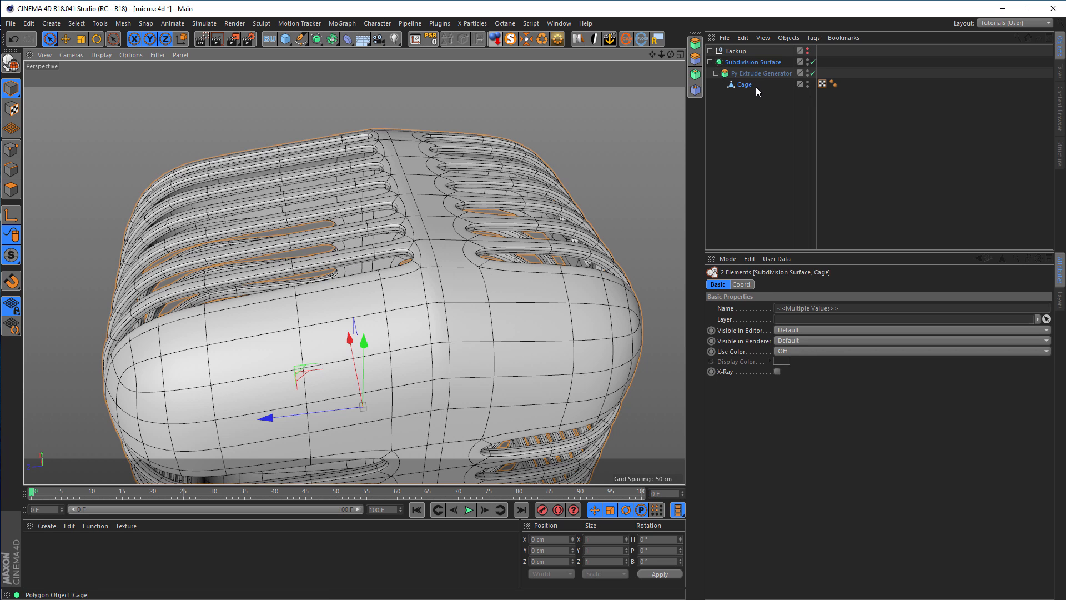
{"action": "left_click", "coordinate": [812, 62]}
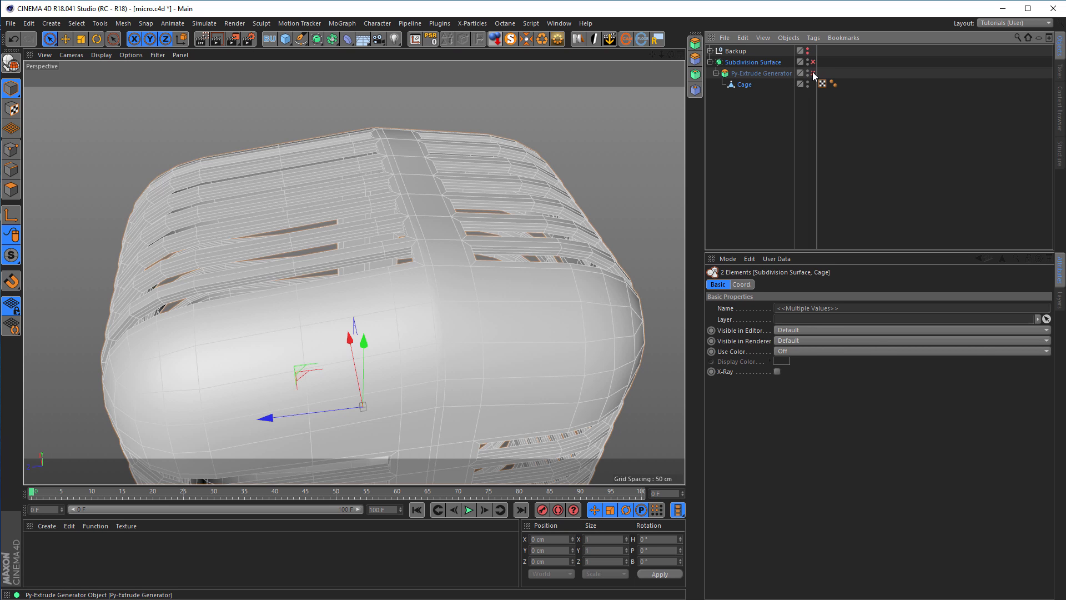
{"action": "left_click", "coordinate": [812, 73]}
{"action": "left_click", "coordinate": [742, 84]}
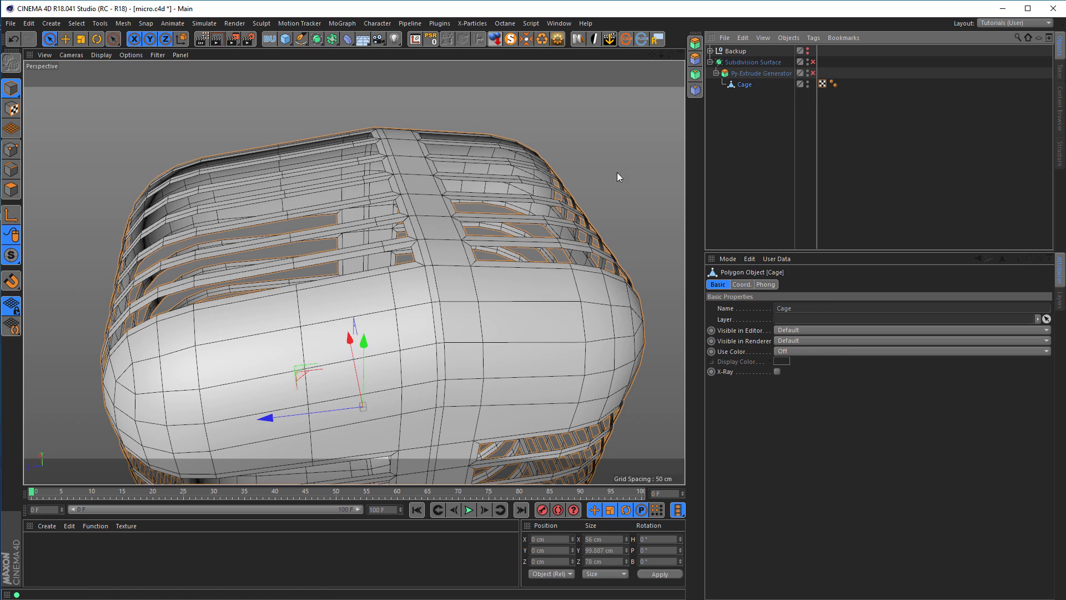
- In Edge mode, bridge the inner ends of the first top slots on one side of the cage's centre strip
{"action": "left_click_drag", "start_coordinate": [460, 239], "coordinate": [470, 228], "text": "alt"}
{"action": "right_click_drag", "start_coordinate": [432, 244], "coordinate": [487, 237], "text": "alt"}
{"action": "left_click_drag", "start_coordinate": [488, 240], "coordinate": [498, 246], "text": "alt"}
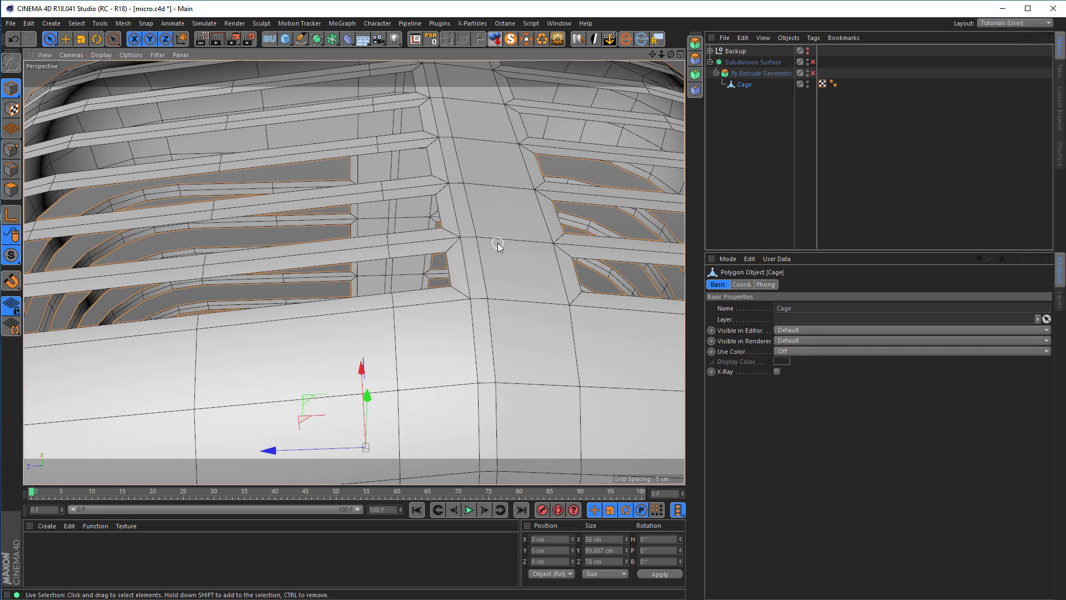
{"action": "left_click", "coordinate": [10, 169]}
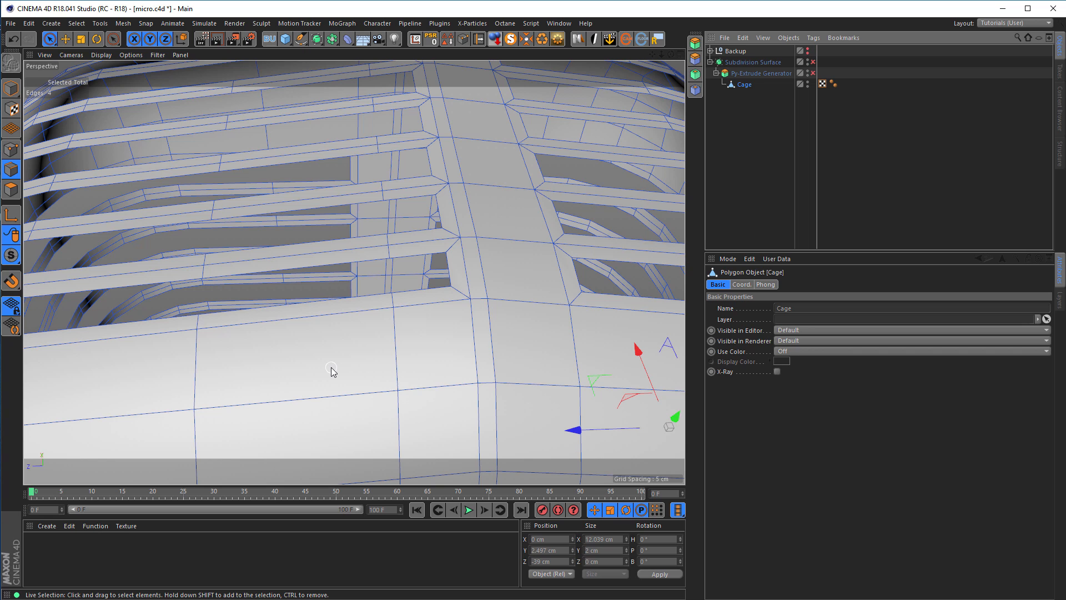
{"action": "key", "text": "b"}
{"action": "left_click_drag", "start_coordinate": [417, 262], "coordinate": [412, 291]}
{"action": "left_click_drag", "start_coordinate": [421, 238], "coordinate": [404, 151]}
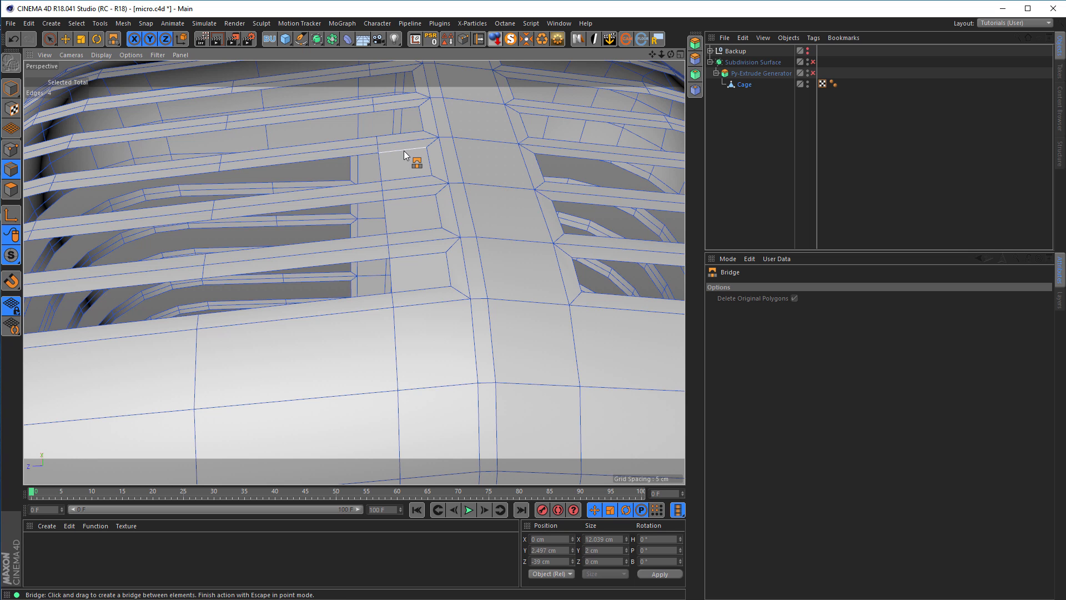
- Bridge the inner ends of the remaining top slots along the same side of the centre strip
{"action": "scroll", "coordinate": [411, 211], "scroll_direction": "down", "scroll_amount": 2}
{"action": "left_click_drag", "start_coordinate": [421, 275], "coordinate": [421, 254], "text": "alt"}
{"action": "left_click_drag", "start_coordinate": [412, 179], "coordinate": [411, 271]}
{"action": "right_click_drag", "start_coordinate": [412, 270], "coordinate": [450, 265], "text": "alt"}
{"action": "left_click_drag", "start_coordinate": [391, 296], "coordinate": [466, 212]}
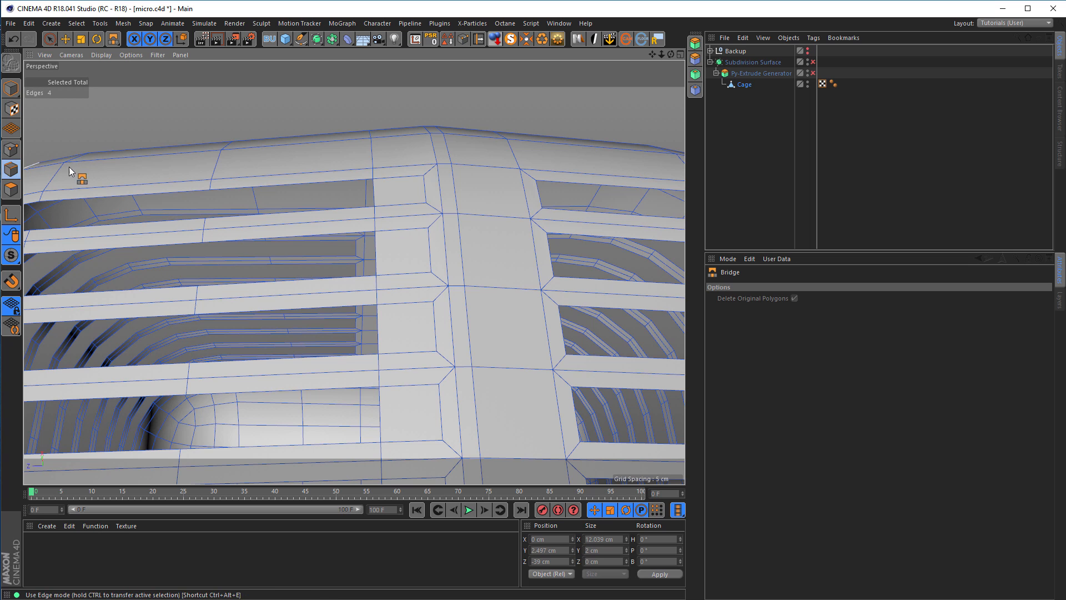
- Select and dissolve the leftover slot-end edges around the bridged polygons on the top of the cage
{"action": "key", "text": "space"}
{"action": "left_click_drag", "start_coordinate": [421, 176], "coordinate": [428, 203]}
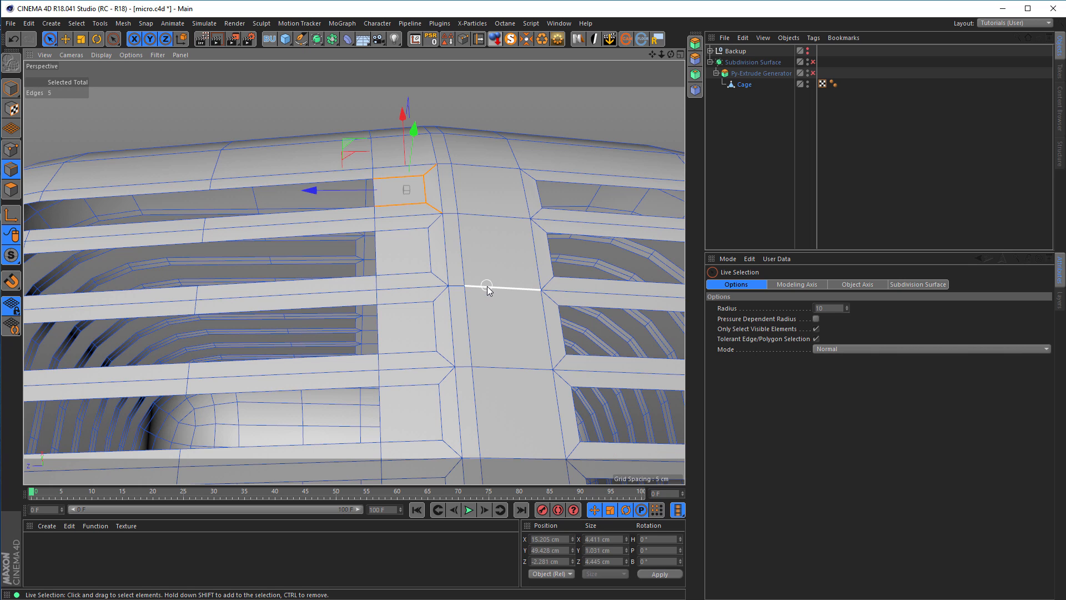
{"action": "key", "text": "ctrl+shift+a"}
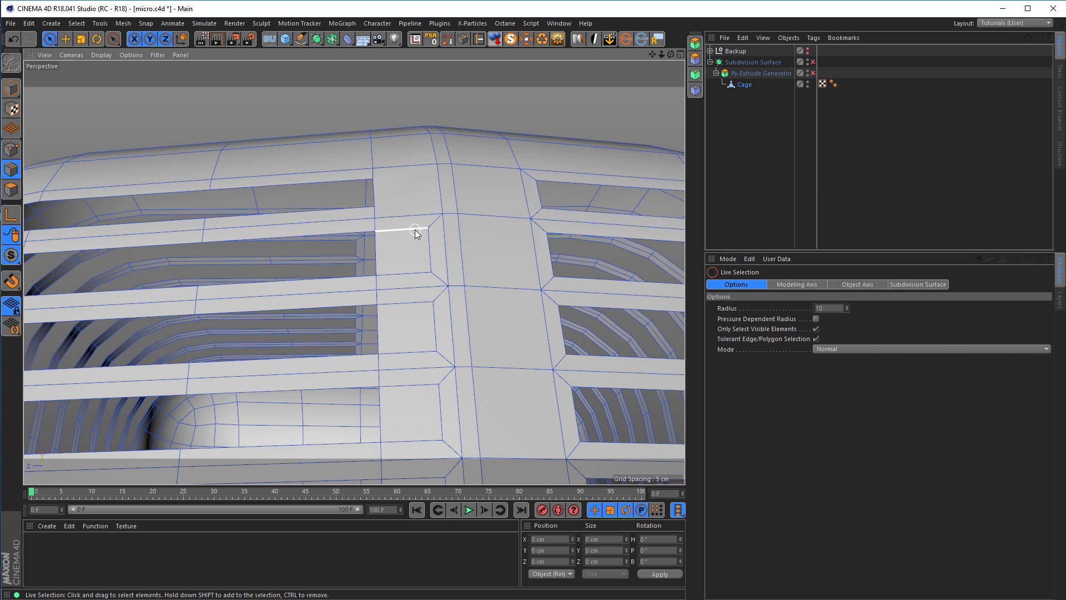
{"action": "mouse_move", "coordinate": [415, 232]}
{"action": "left_mouse_down"}
{"action": "mouse_move", "coordinate": [428, 241]}
{"action": "mouse_move", "coordinate": [444, 442]}
{"action": "mouse_move", "coordinate": [459, 257]}
{"action": "mouse_move", "coordinate": [448, 268]}
{"action": "mouse_move", "coordinate": [461, 285]}
{"action": "mouse_move", "coordinate": [463, 326]}
{"action": "left_mouse_up"}
{"action": "key", "text": "ctrl+BackSpace"}
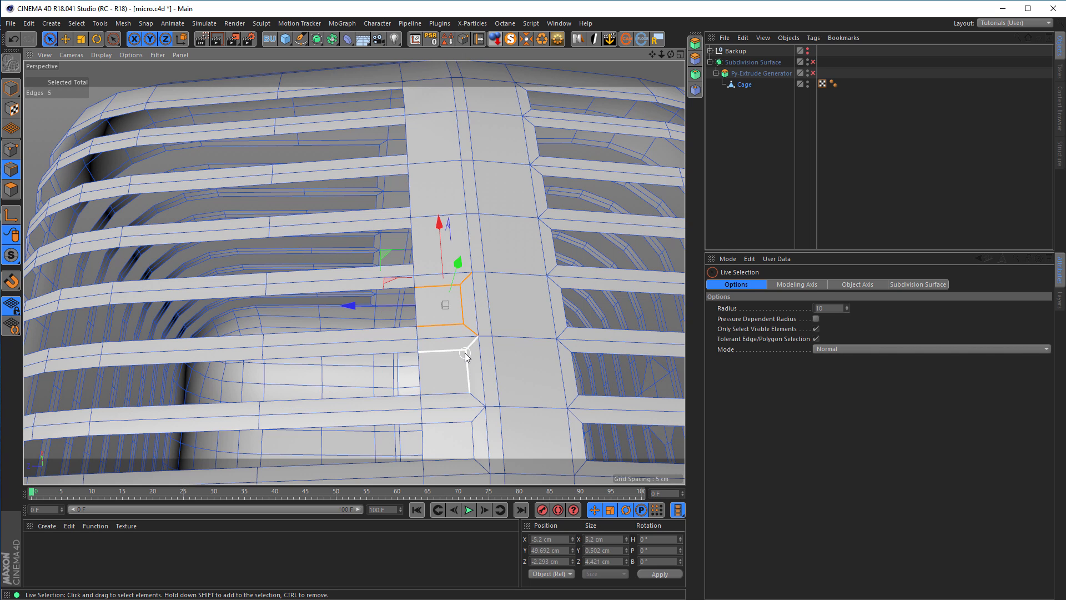
{"action": "left_click_drag", "start_coordinate": [465, 357], "coordinate": [476, 461], "text": "shift"}
{"action": "key", "text": "ctrl+BackSpace"}
{"action": "middle_click_drag", "start_coordinate": [473, 344], "coordinate": [476, 222], "text": "alt"}
{"action": "right_click_drag", "start_coordinate": [475, 223], "coordinate": [458, 239], "text": "alt"}
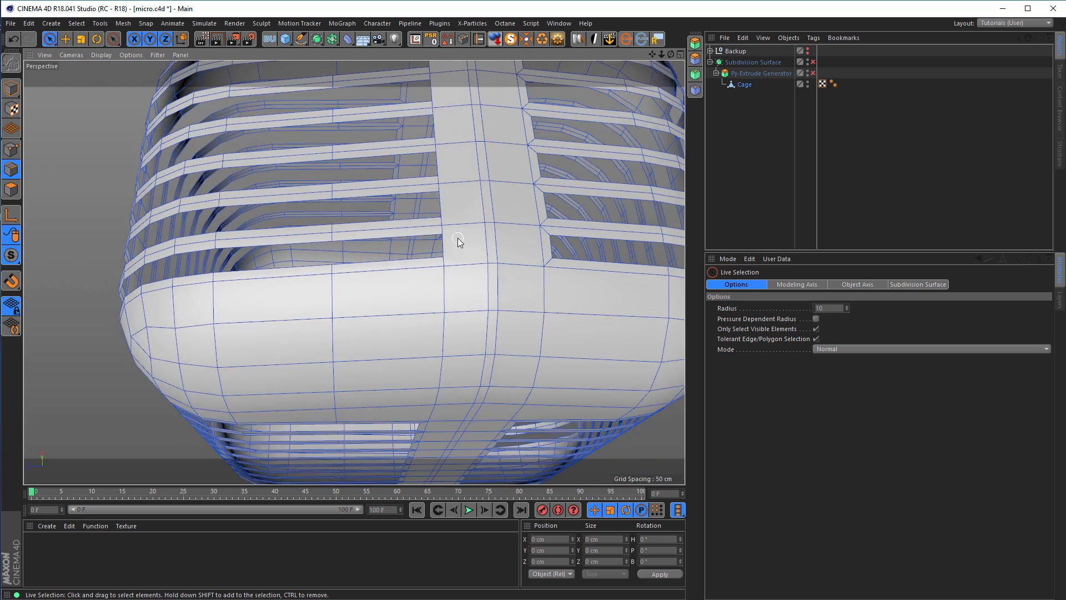
{"action": "middle_click_drag", "start_coordinate": [458, 239], "coordinate": [446, 350], "text": "alt"}
{"action": "left_click_drag", "start_coordinate": [446, 350], "coordinate": [438, 368], "text": "alt"}
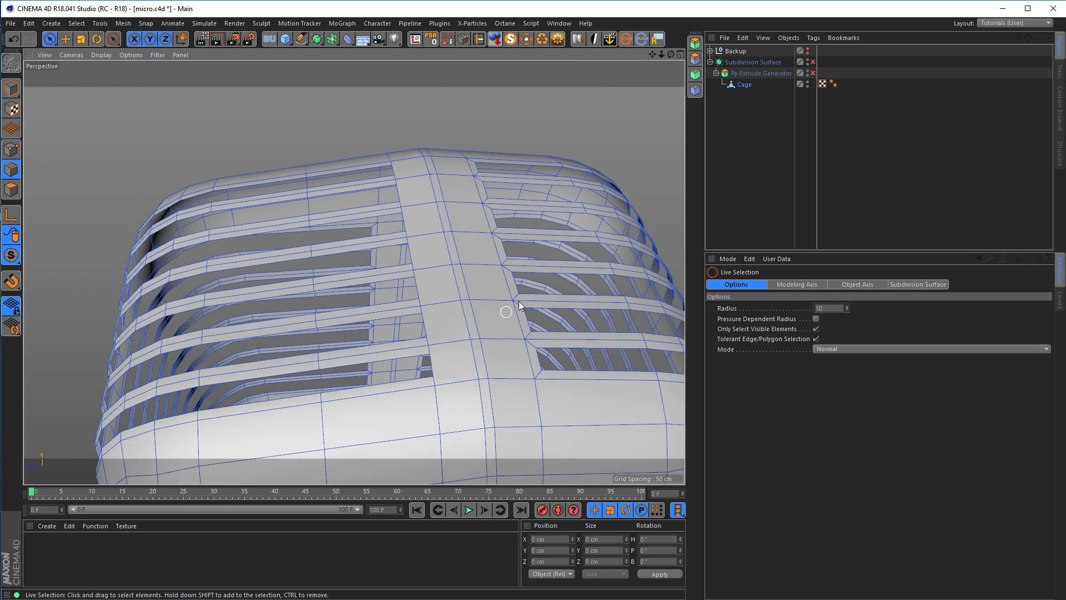
{"action": "left_click_drag", "start_coordinate": [428, 296], "coordinate": [414, 349], "text": "alt"}
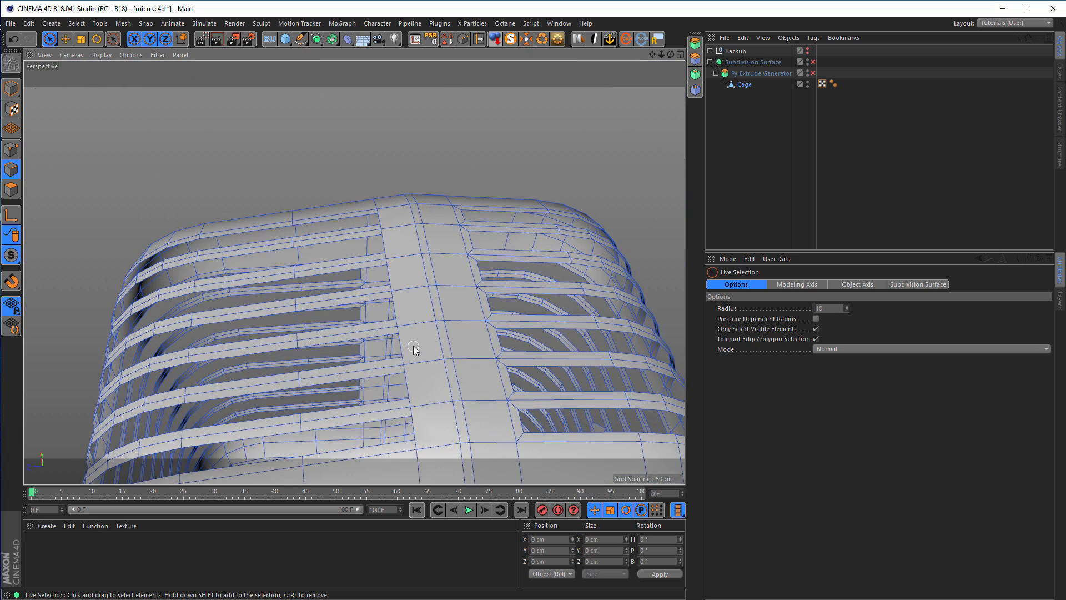
{"action": "scroll", "coordinate": [419, 314], "scroll_direction": "down", "scroll_amount": 4}
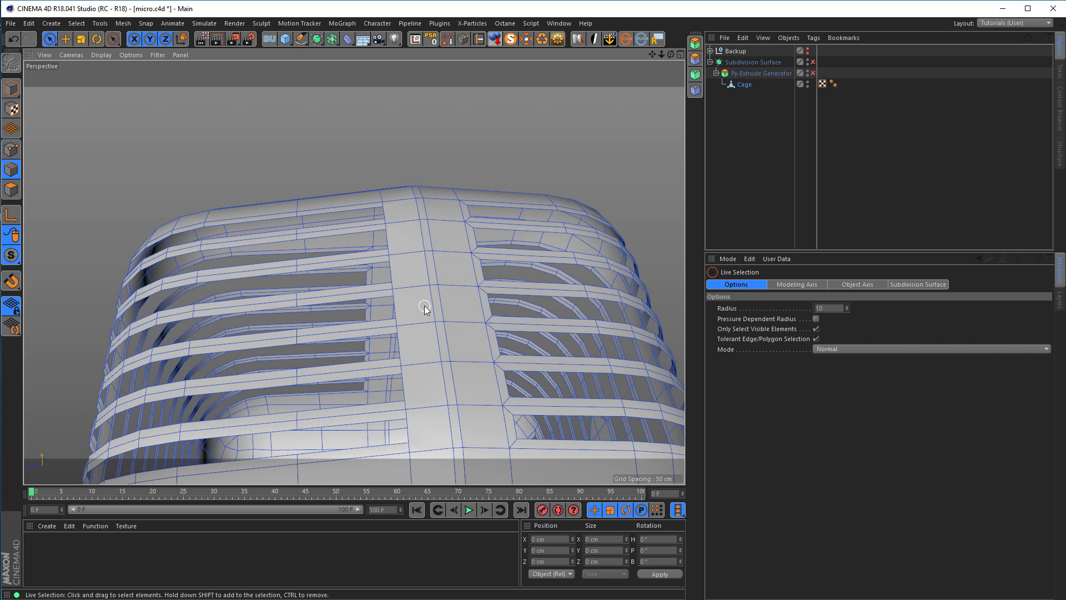
{"action": "scroll", "coordinate": [422, 288], "scroll_direction": "up", "scroll_amount": 2}
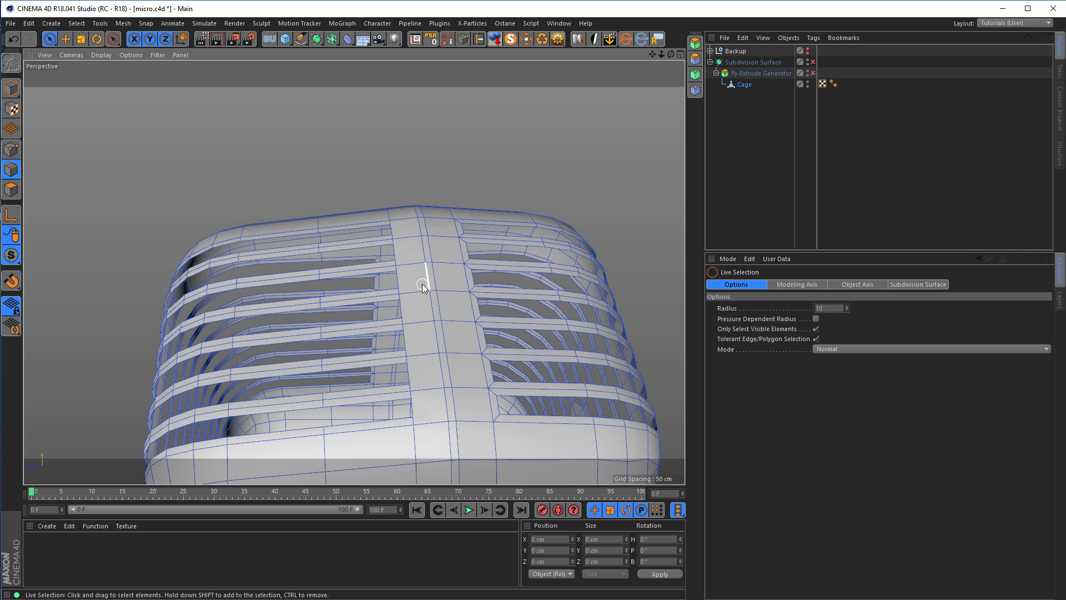
- Disable Stop Cut At N-gon and Stop Cut At Pole, and loop-cut the cage along the centre strip's uncleaned side at 17.93% offset
{"action": "key", "text": "k"}
{"action": "key", "text": "l"}
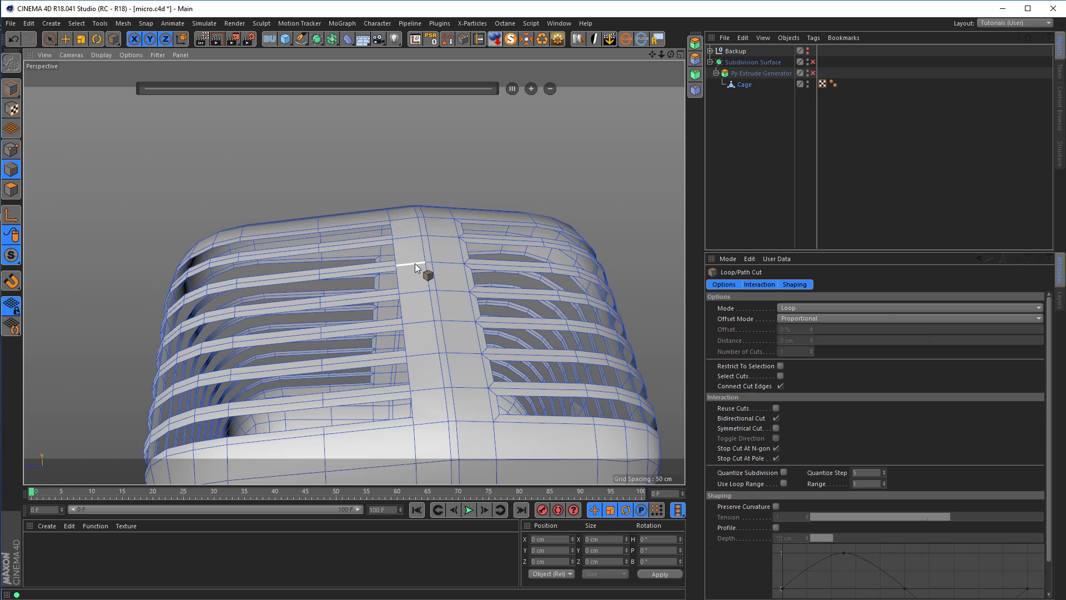
{"action": "left_click", "coordinate": [450, 321]}
{"action": "left_click_drag", "start_coordinate": [391, 301], "coordinate": [427, 331], "text": "alt"}
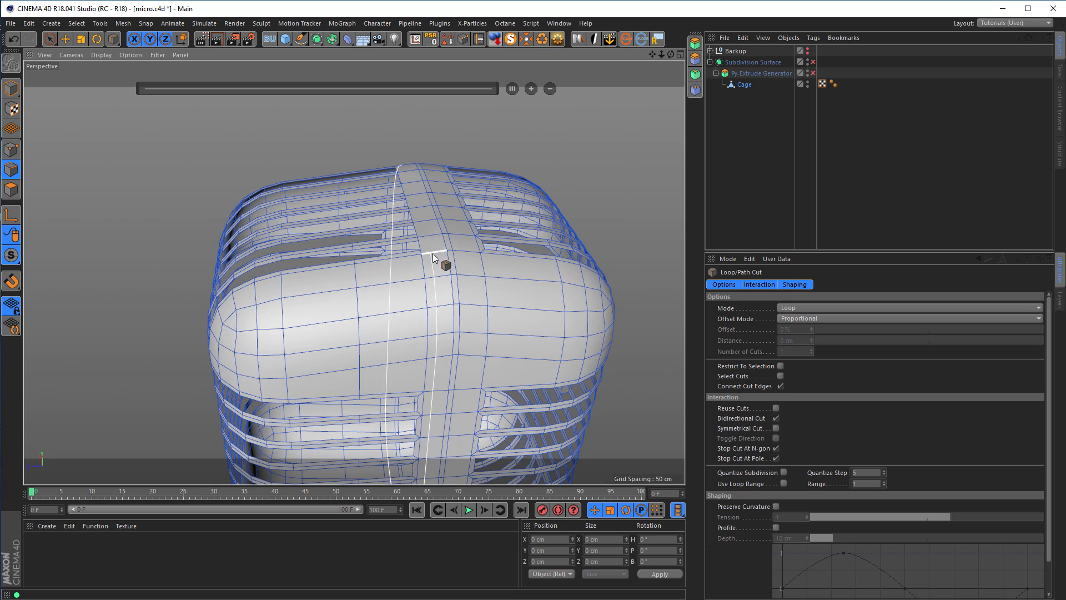
{"action": "scroll", "coordinate": [431, 253], "scroll_direction": "up", "scroll_amount": 8}
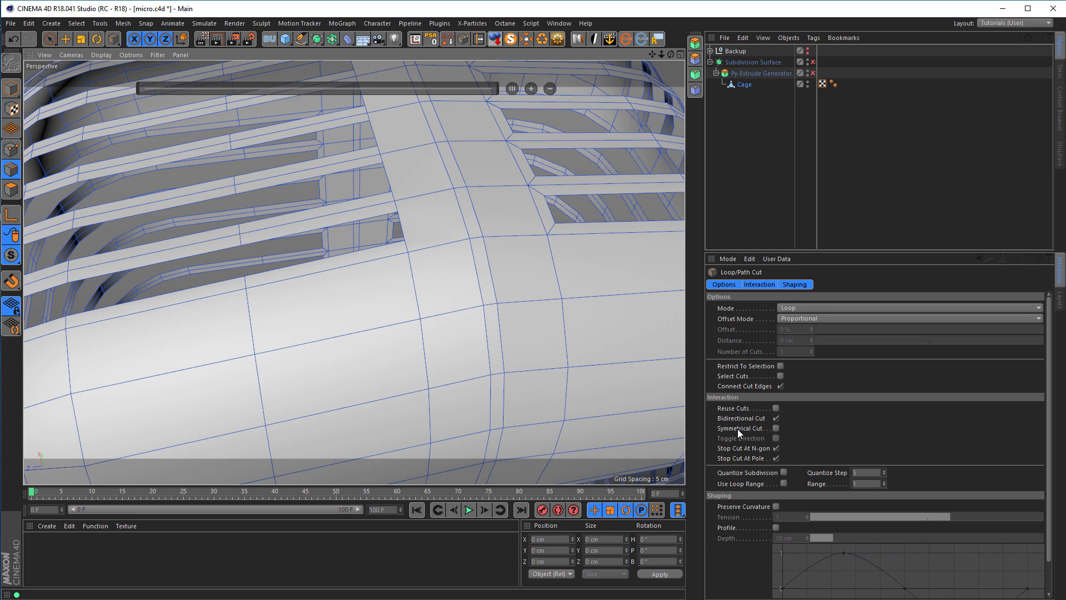
{"action": "left_click", "coordinate": [775, 448]}
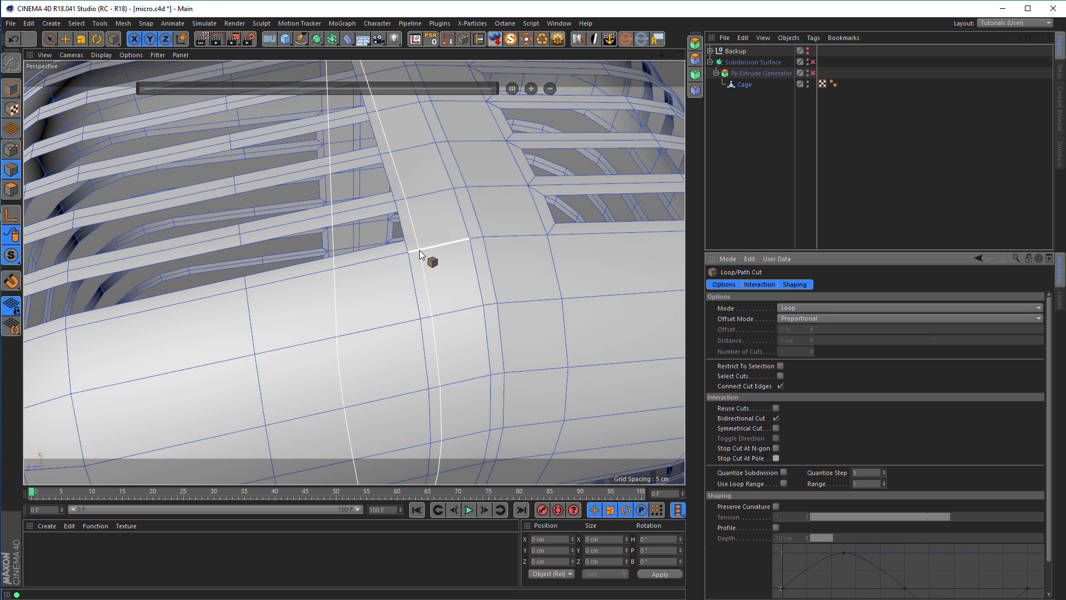
{"action": "left_click", "coordinate": [420, 251]}
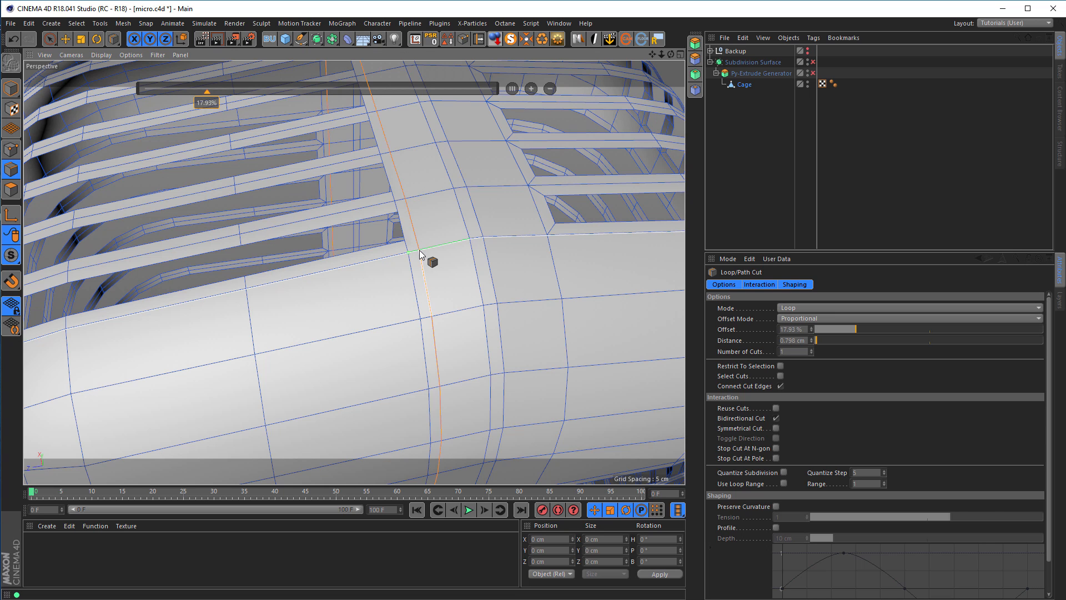
- With Line Cut and Select Cuts enabled, cut a diagonal from a corner of the slot nearest the solid band to the new loop
{"action": "left_click_drag", "start_coordinate": [448, 248], "coordinate": [503, 251], "text": "alt"}
{"action": "left_click_drag", "start_coordinate": [445, 232], "coordinate": [491, 297], "text": "alt"}
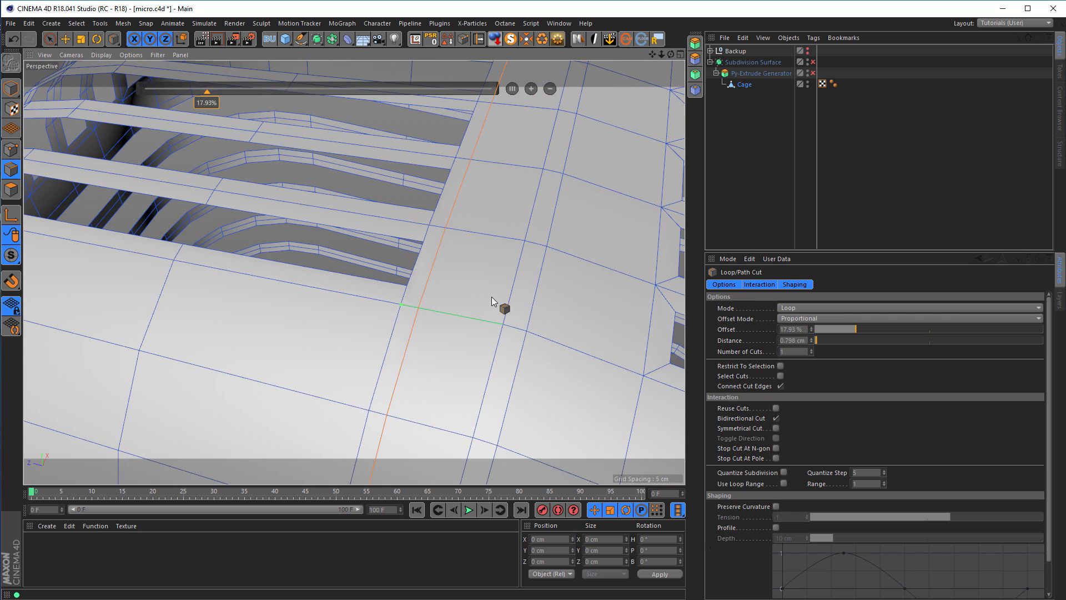
{"action": "key", "text": "k"}
{"action": "key", "text": "k"}
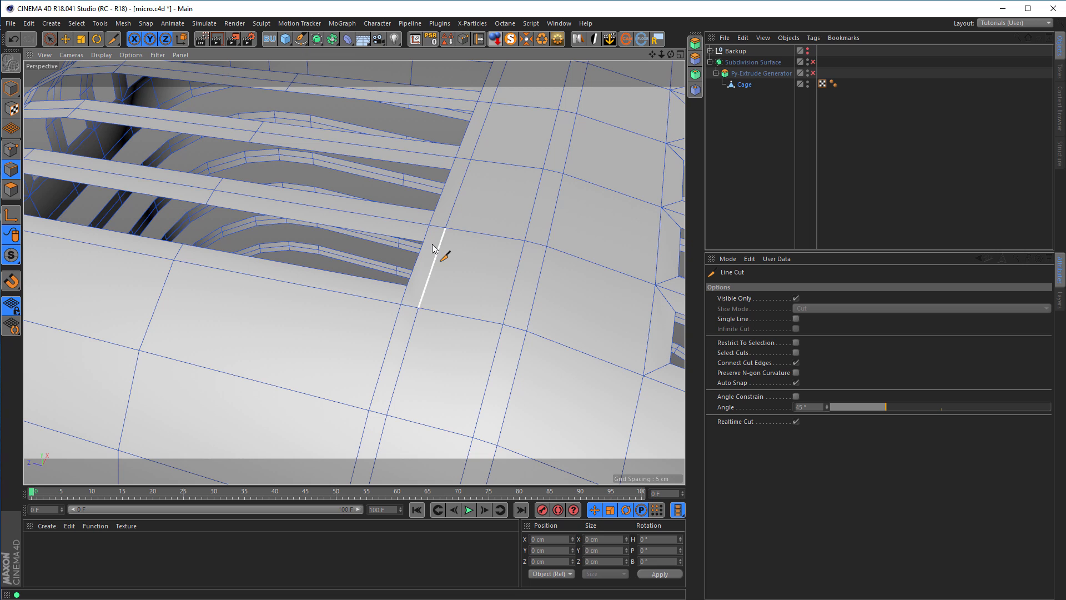
{"action": "left_click", "coordinate": [796, 353]}
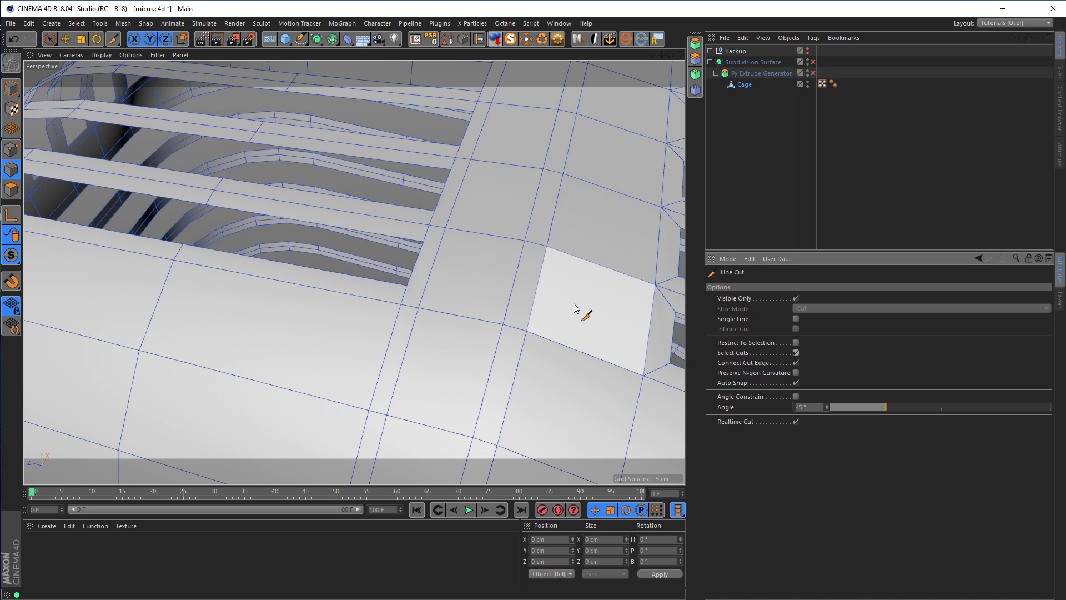
{"action": "left_click", "coordinate": [424, 242]}
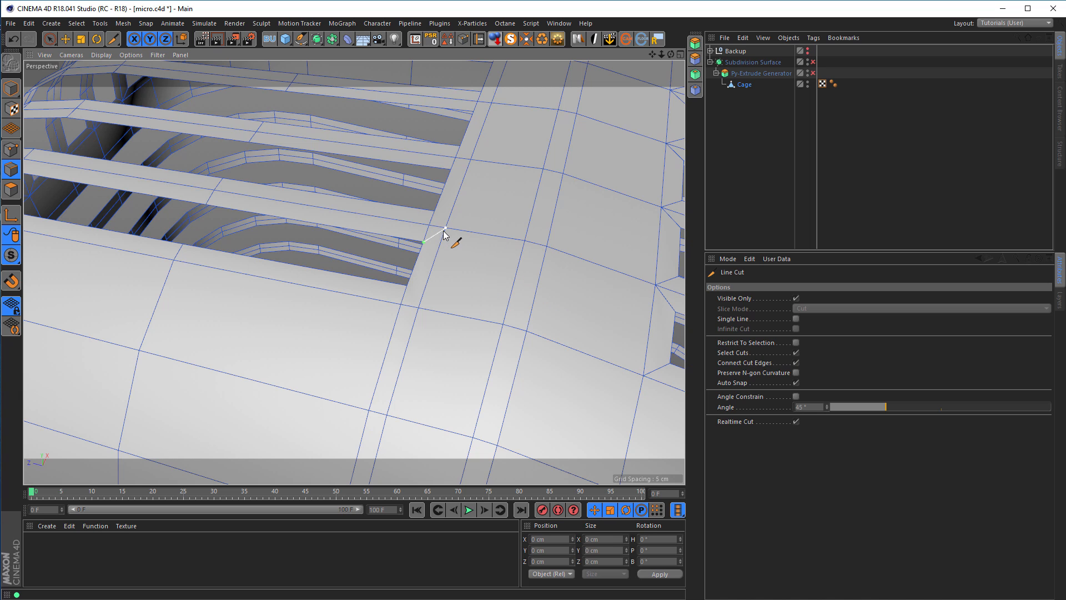
{"action": "left_click", "coordinate": [445, 229]}
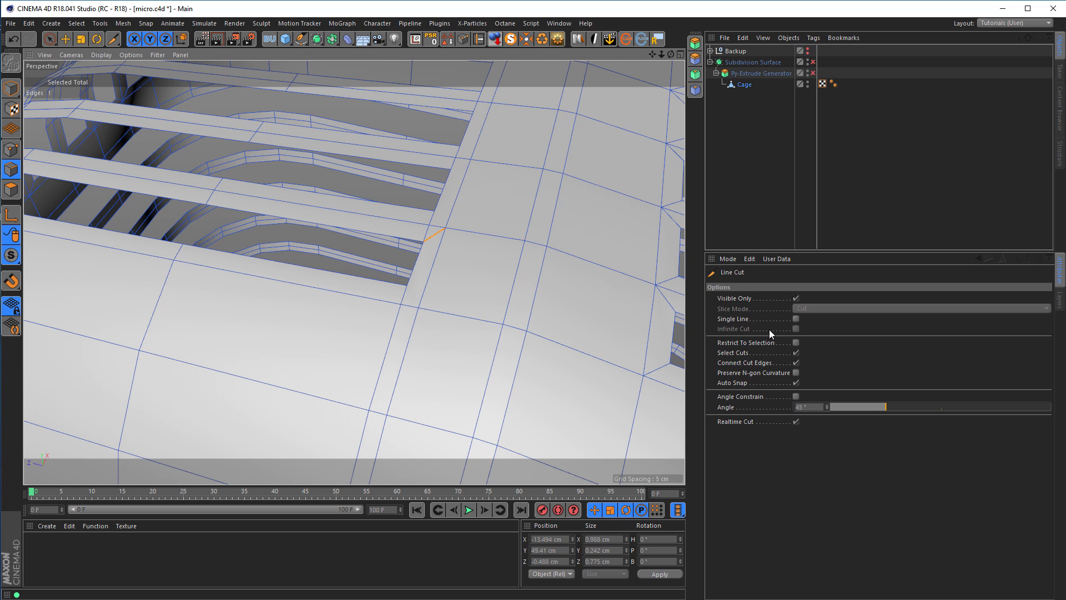
- Enable Single Line, disable Select Cuts, and cut diagonals from the neighbouring slot corners to the new loop vertices
{"action": "left_click", "coordinate": [796, 318]}
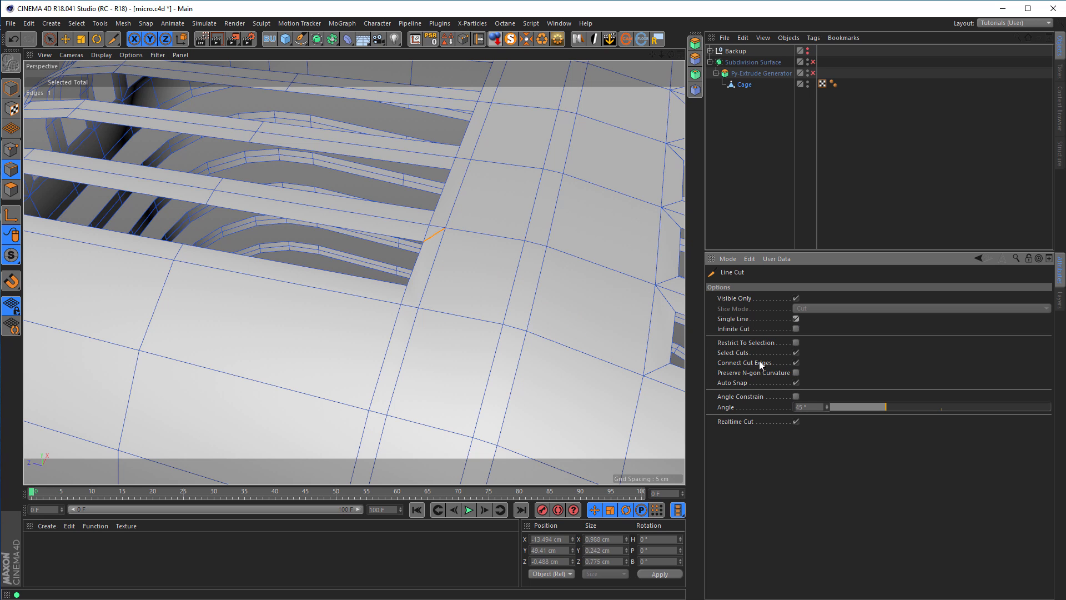
{"action": "left_click", "coordinate": [796, 352]}
{"action": "left_click", "coordinate": [408, 287]}
{"action": "left_click", "coordinate": [417, 309]}
{"action": "left_click", "coordinate": [435, 211]}
{"action": "left_click", "coordinate": [446, 228]}
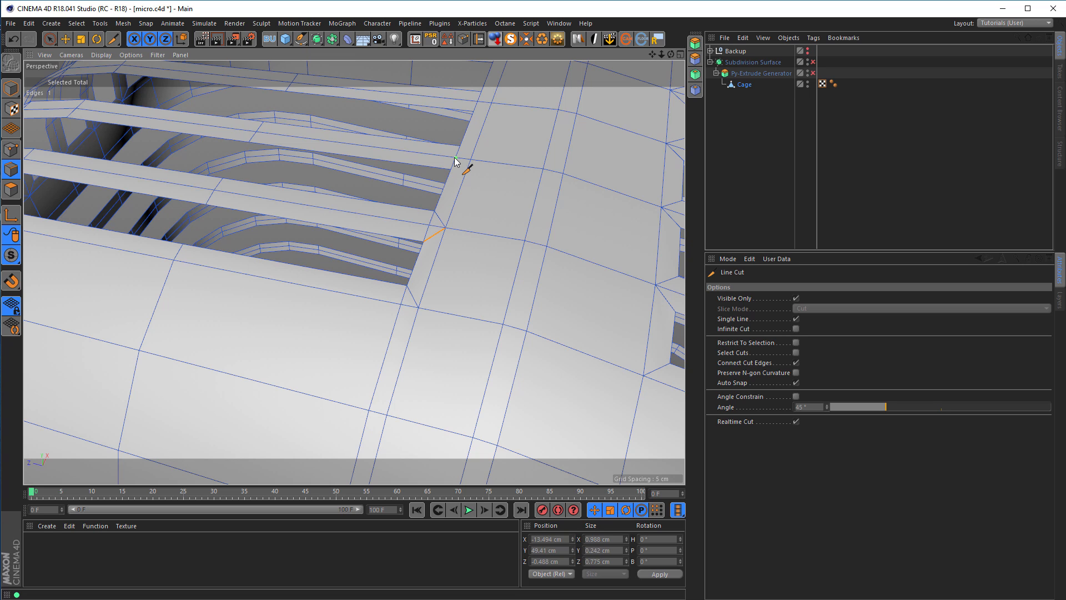
- Cut diagonals from the corners of the middle slots to the new loop's vertices on the centre strip
{"action": "left_click", "coordinate": [451, 169]}
{"action": "middle_click_drag", "start_coordinate": [468, 162], "coordinate": [424, 326], "text": "alt"}
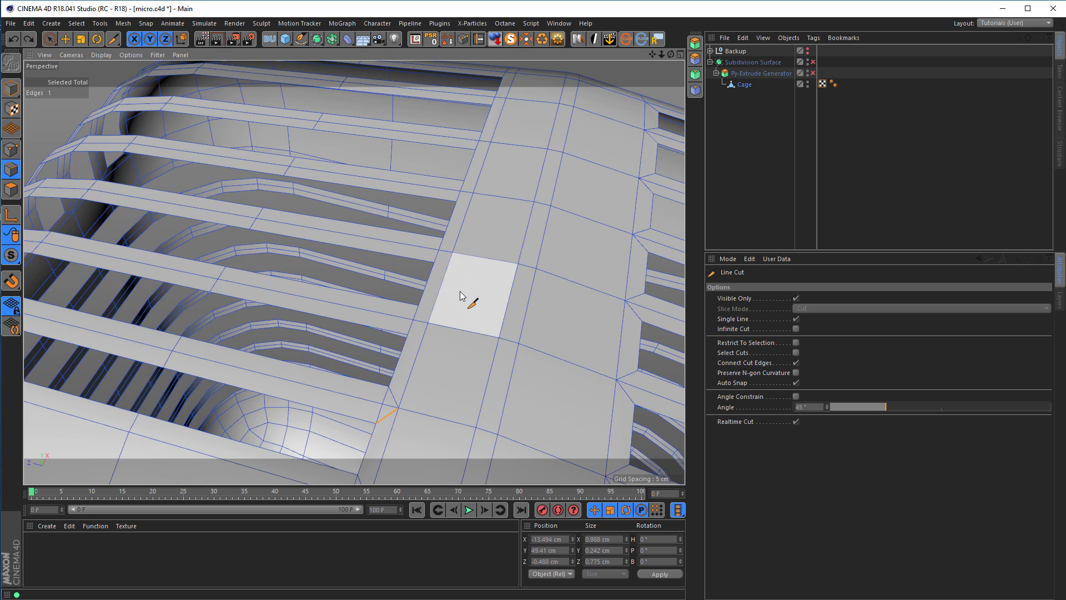
{"action": "left_click", "coordinate": [408, 334]}
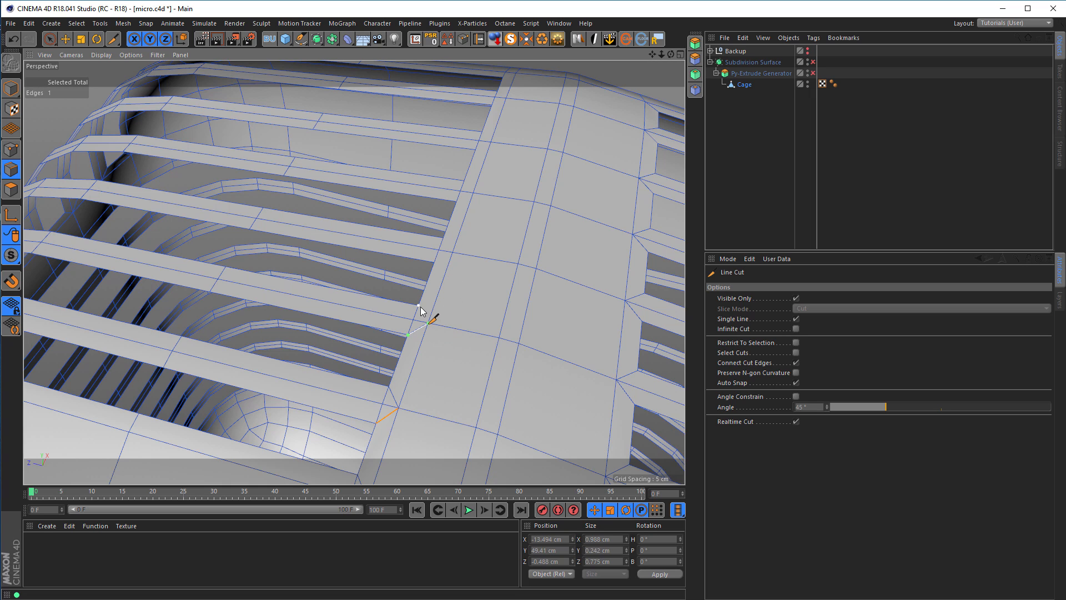
{"action": "left_click", "coordinate": [428, 323]}
{"action": "left_click", "coordinate": [434, 262]}
{"action": "left_click", "coordinate": [454, 252]}
{"action": "left_click", "coordinate": [444, 238]}
{"action": "left_click", "coordinate": [453, 252]}
{"action": "left_click", "coordinate": [456, 201]}
{"action": "left_click_drag", "start_coordinate": [474, 195], "coordinate": [403, 303], "text": "alt"}
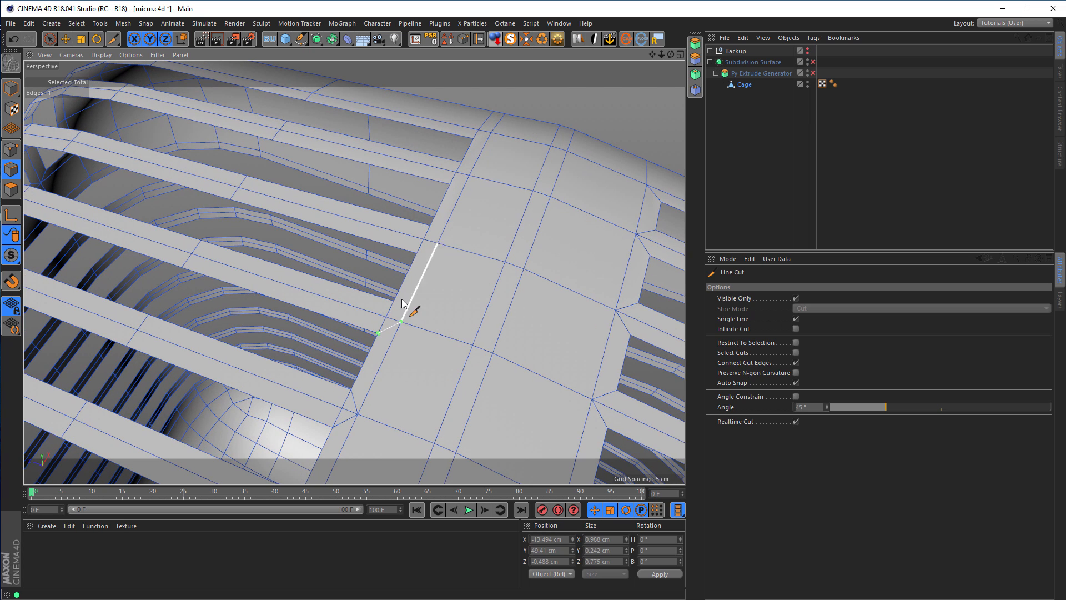
- Cut diagonals from the remaining slot corners to the new loop's vertices, up to the farthest top slot
{"action": "left_click", "coordinate": [395, 301]}
{"action": "left_click", "coordinate": [402, 321]}
{"action": "left_click", "coordinate": [417, 254]}
{"action": "left_click", "coordinate": [438, 244]}
{"action": "left_click", "coordinate": [431, 226]}
{"action": "left_click", "coordinate": [438, 243]}
{"action": "left_click", "coordinate": [450, 185]}
{"action": "left_click", "coordinate": [469, 176]}
{"action": "left_click", "coordinate": [462, 164]}
{"action": "left_click", "coordinate": [469, 176]}
{"action": "left_click", "coordinate": [473, 139]}
{"action": "left_click", "coordinate": [489, 133]}
- With Live Selection, select and dissolve the leftover edges between the diagonals at the ends of the farthest bars
{"action": "right_click_drag", "start_coordinate": [447, 233], "coordinate": [435, 240], "text": "alt"}
{"action": "right_click_drag", "start_coordinate": [466, 181], "coordinate": [476, 181], "text": "alt"}
{"action": "left_click_drag", "start_coordinate": [473, 186], "coordinate": [465, 183], "text": "alt"}
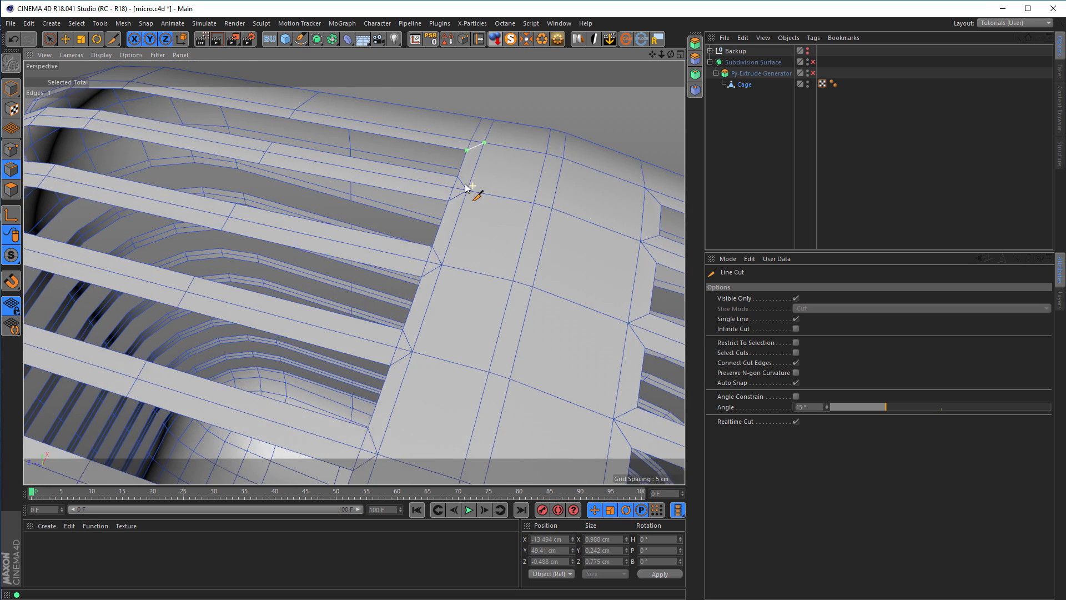
{"action": "right_click_drag", "start_coordinate": [449, 181], "coordinate": [486, 181], "text": "alt"}
{"action": "key", "text": "space"}
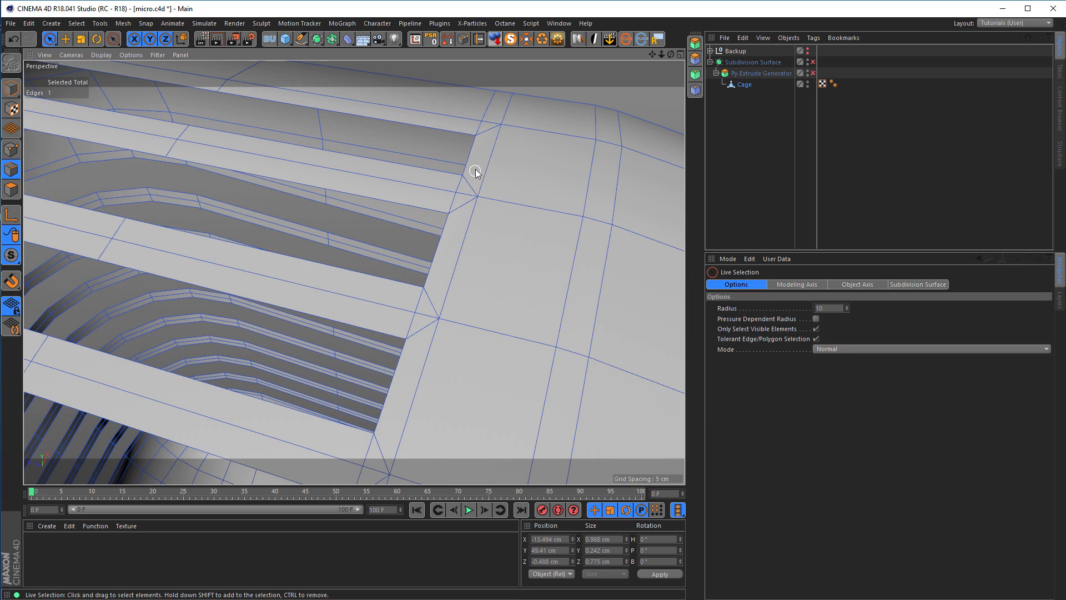
{"action": "left_click_drag", "start_coordinate": [494, 141], "coordinate": [467, 244], "text": "alt"}
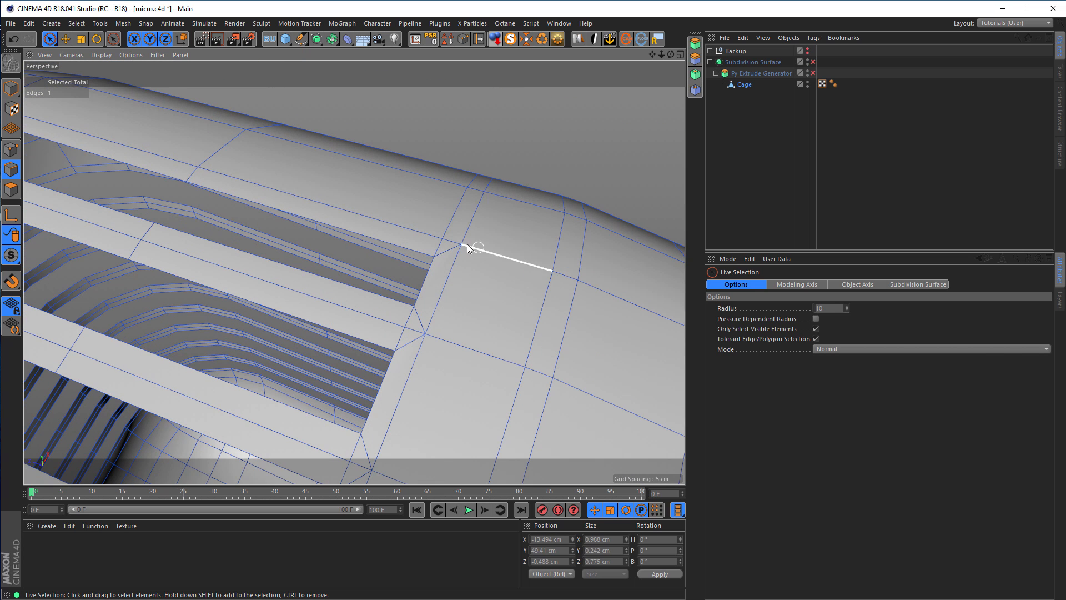
{"action": "left_click", "coordinate": [439, 251]}
{"action": "left_click_drag", "start_coordinate": [406, 382], "coordinate": [415, 307], "text": "alt"}
{"action": "left_click", "coordinate": [408, 273], "text": "shift"}
{"action": "left_click", "coordinate": [363, 377], "text": "shift"}
{"action": "left_click", "coordinate": [353, 399], "text": "shift"}
{"action": "left_click", "coordinate": [458, 409]}
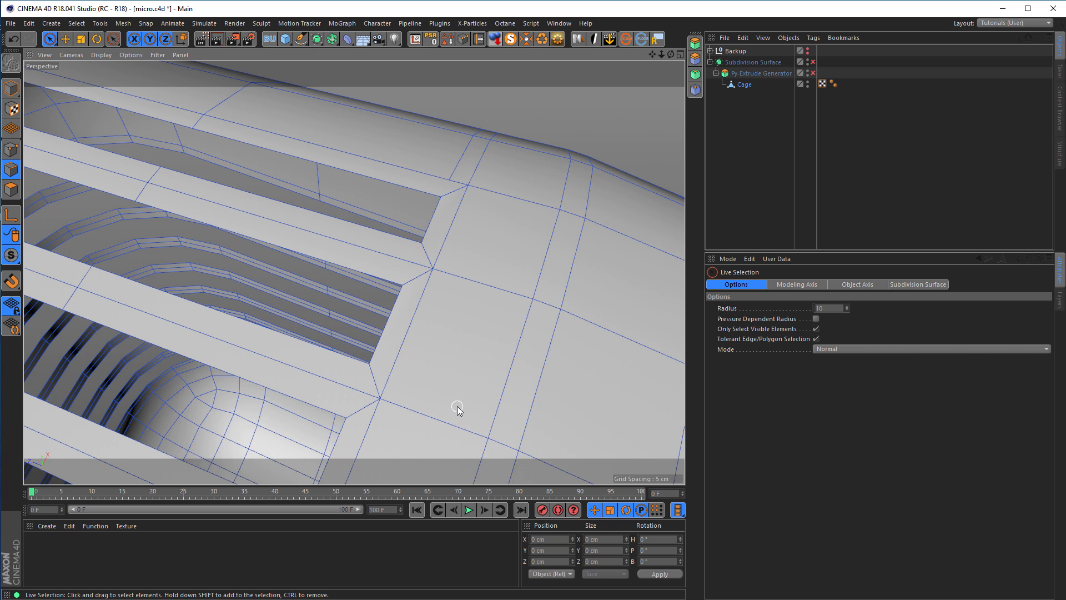
- Select and dissolve the leftover edges between the diagonals at the ends of the middle bars
{"action": "left_click_drag", "start_coordinate": [456, 407], "coordinate": [482, 227], "text": "alt"}
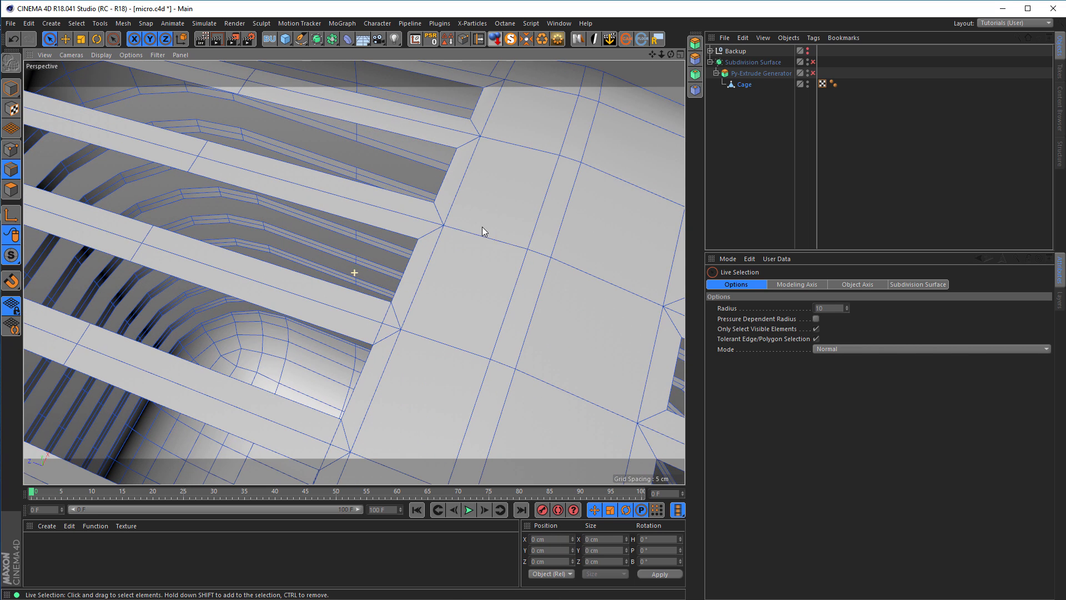
{"action": "left_click", "coordinate": [383, 315]}
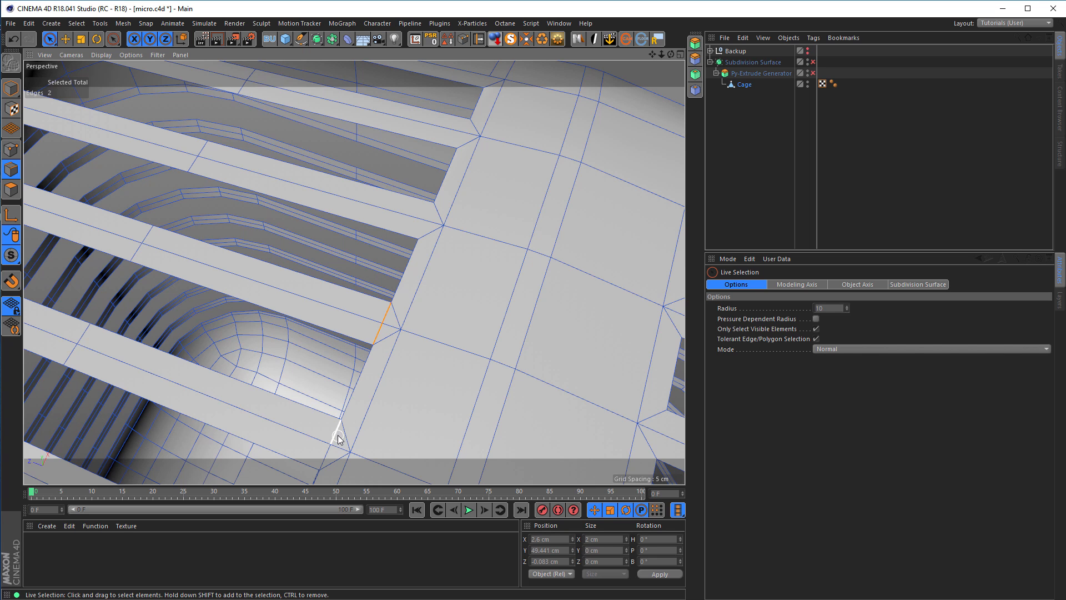
{"action": "left_click", "coordinate": [327, 450], "text": "shift"}
{"action": "key", "text": "ctrl+shift+a"}
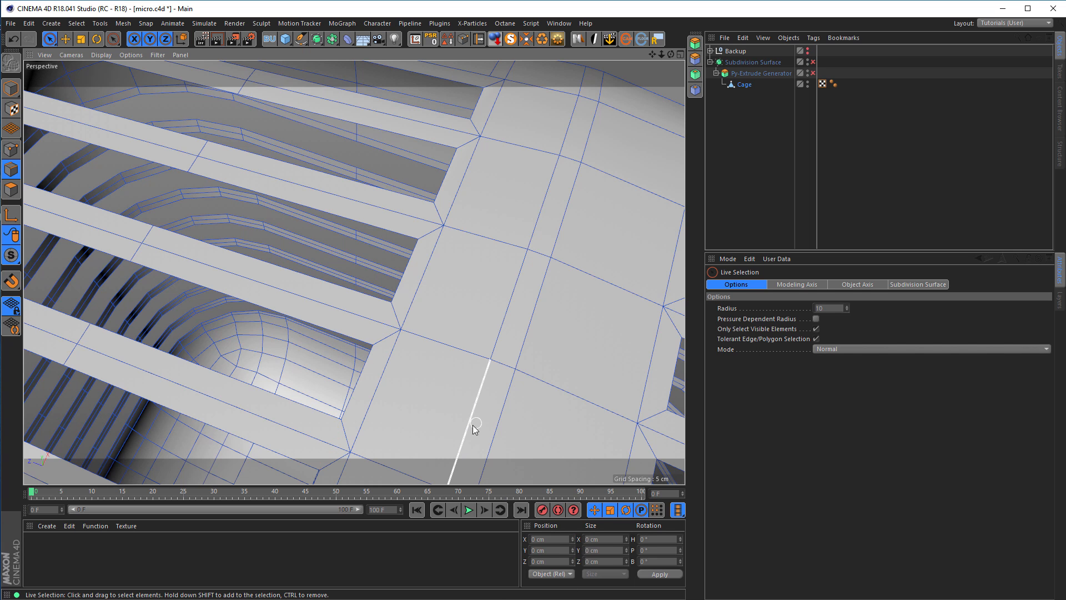
{"action": "left_click_drag", "start_coordinate": [406, 453], "coordinate": [517, 149], "text": "alt"}
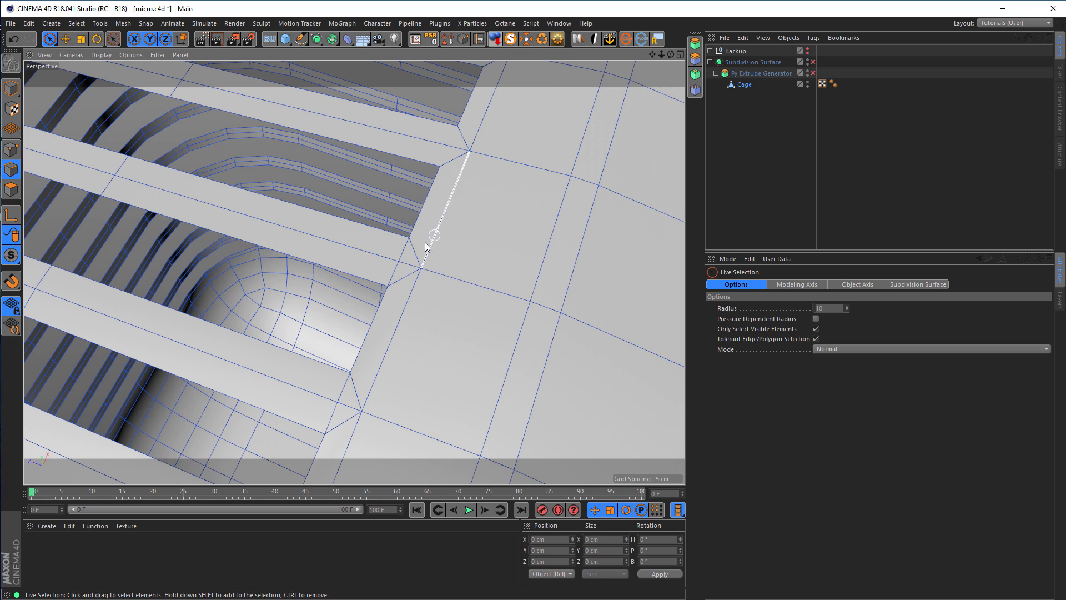
{"action": "left_click", "coordinate": [403, 251]}
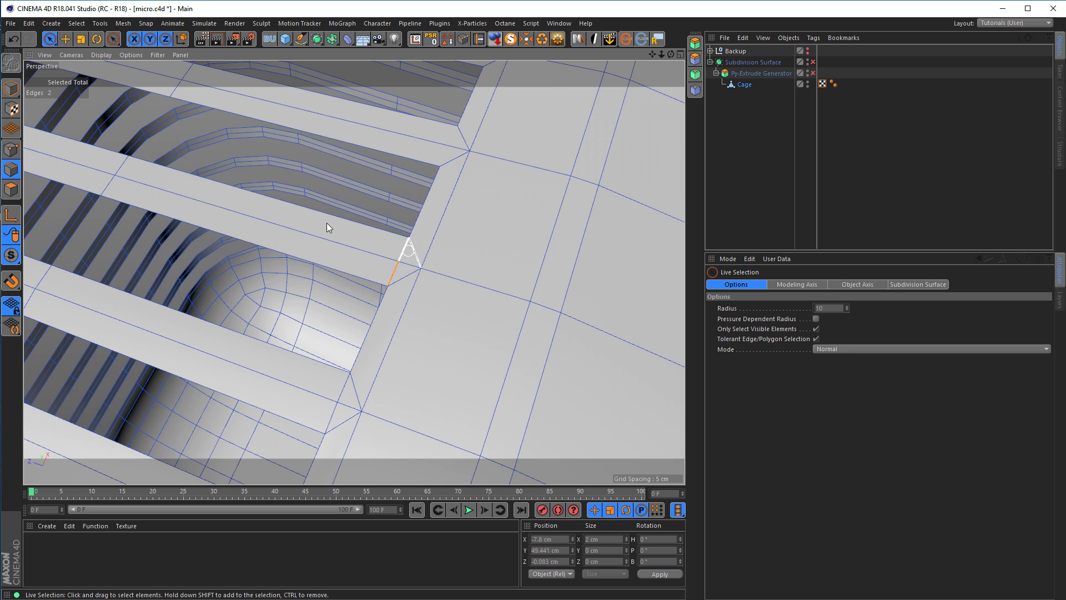
{"action": "left_click", "coordinate": [432, 308]}
- Dissolve the leftover edges at the end of the last bar and at the corner of the slot beside the solid band
{"action": "left_click_drag", "start_coordinate": [429, 311], "coordinate": [392, 261], "text": "alt"}
{"action": "left_click", "coordinate": [393, 260]}
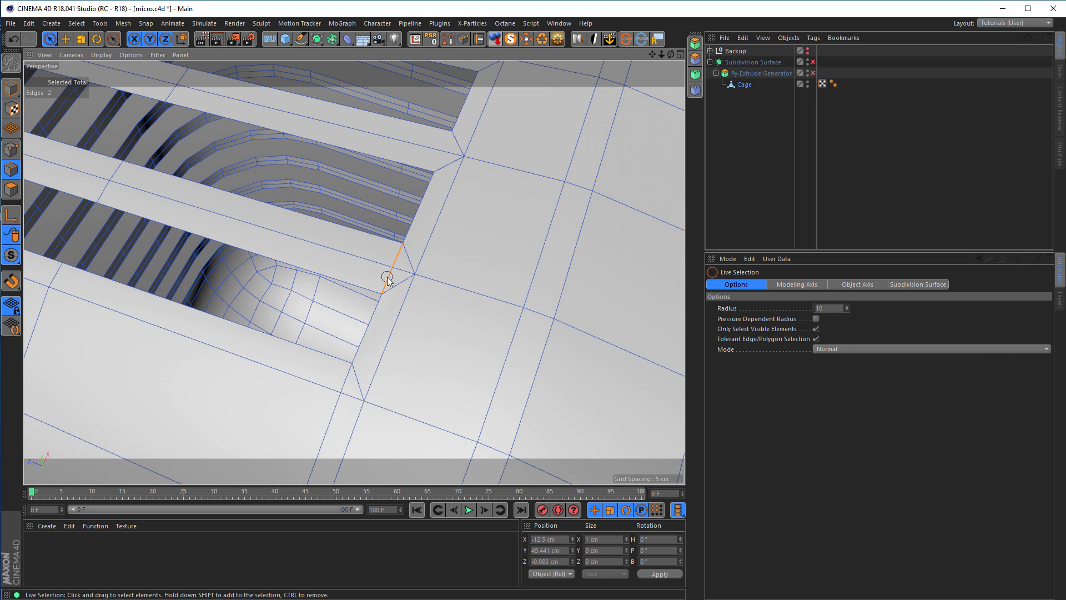
{"action": "key", "text": "m"}
{"action": "key", "text": "n"}
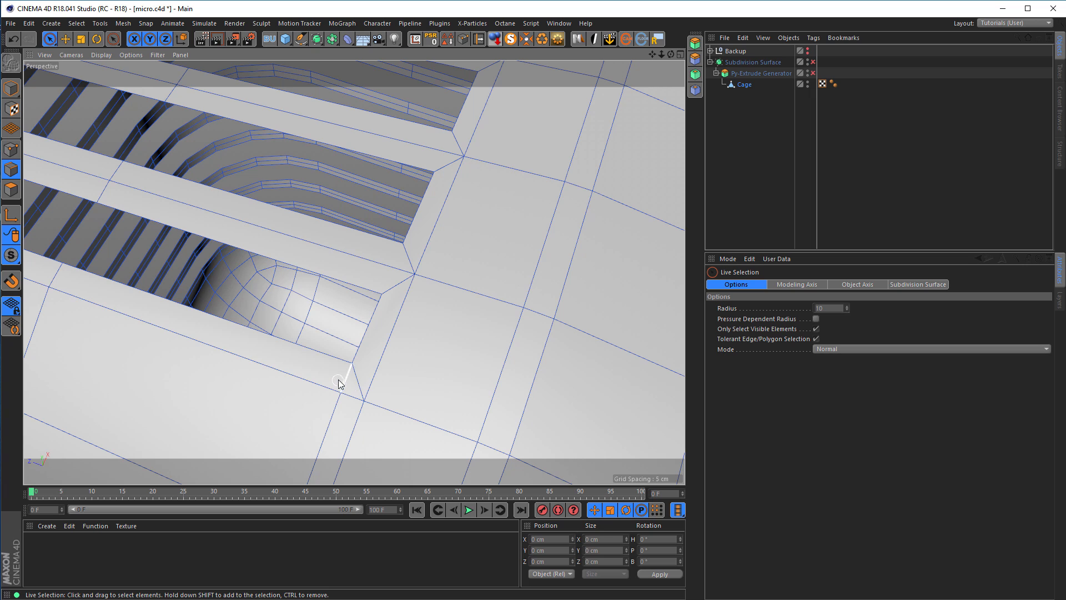
{"action": "left_click", "coordinate": [341, 383]}
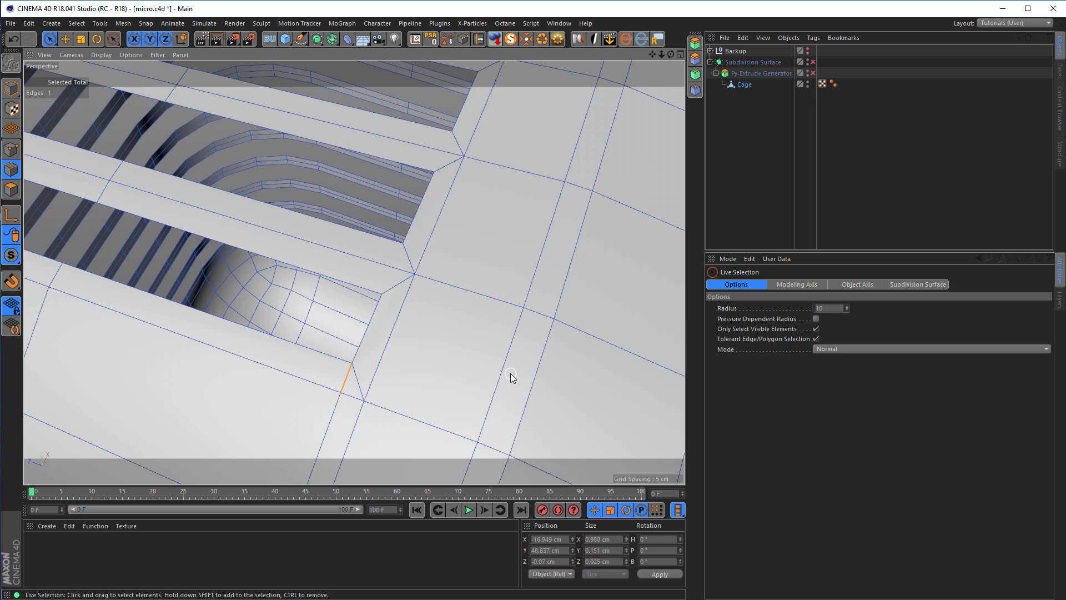
{"action": "key", "text": "m"}
{"action": "key", "text": "n"}
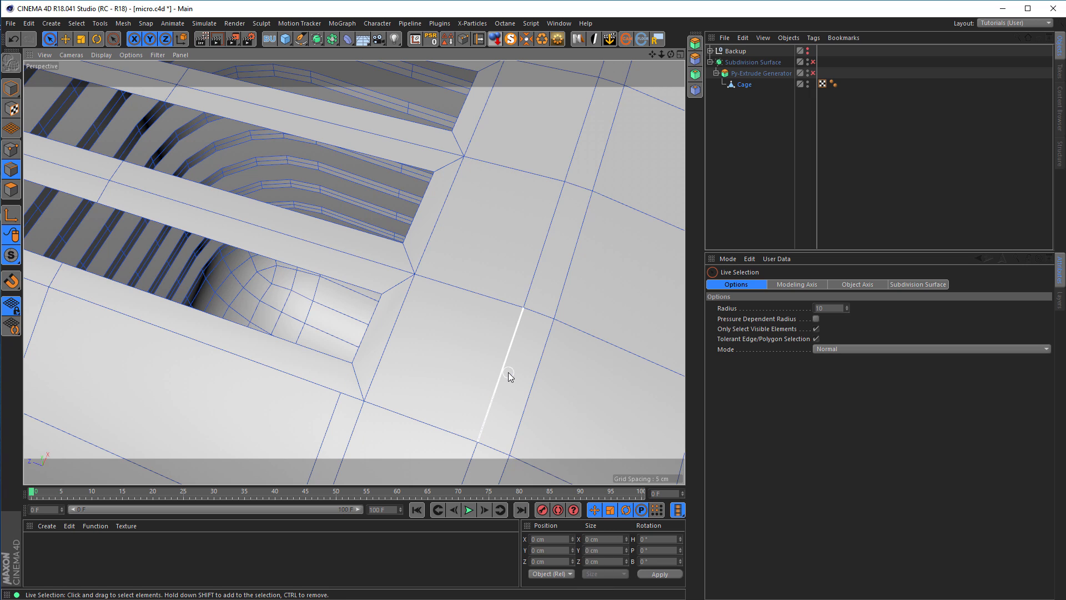
{"action": "right_click_drag", "start_coordinate": [421, 336], "coordinate": [345, 337], "text": "alt"}
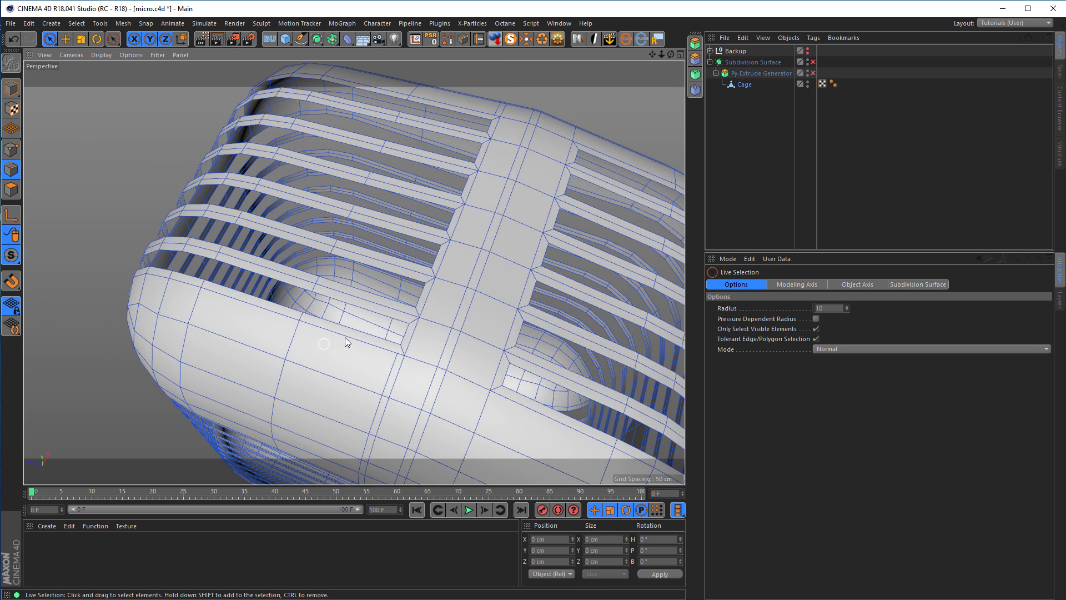
{"action": "left_click_drag", "start_coordinate": [350, 316], "coordinate": [376, 328], "text": "alt"}
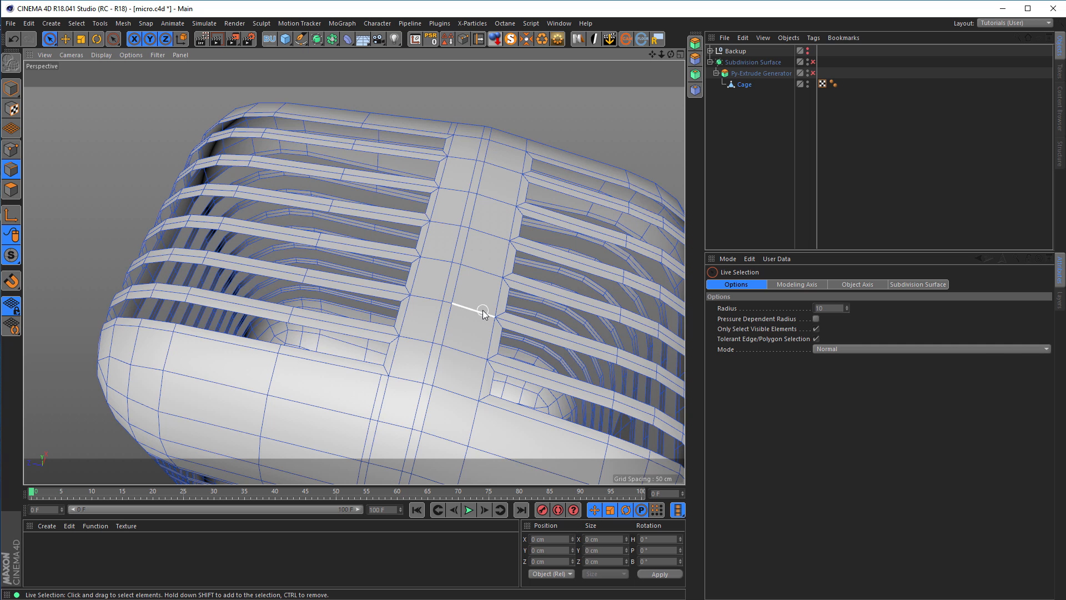
- Enable the Subdivision Surface and Py-Extrude Generator to examine the smoothed, thickened slots, and switch both off again
{"action": "left_click_drag", "start_coordinate": [439, 280], "coordinate": [419, 177], "text": "alt"}
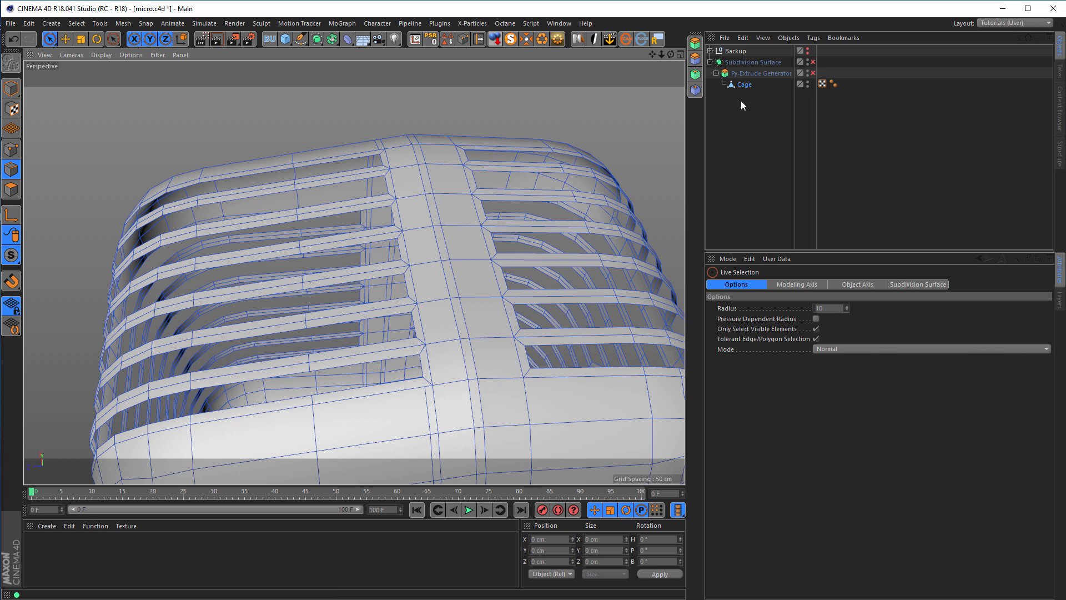
{"action": "left_click", "coordinate": [813, 63]}
{"action": "left_click_drag", "start_coordinate": [435, 338], "coordinate": [430, 235], "text": "alt"}
{"action": "scroll", "coordinate": [431, 387], "scroll_direction": "down", "scroll_amount": 3}
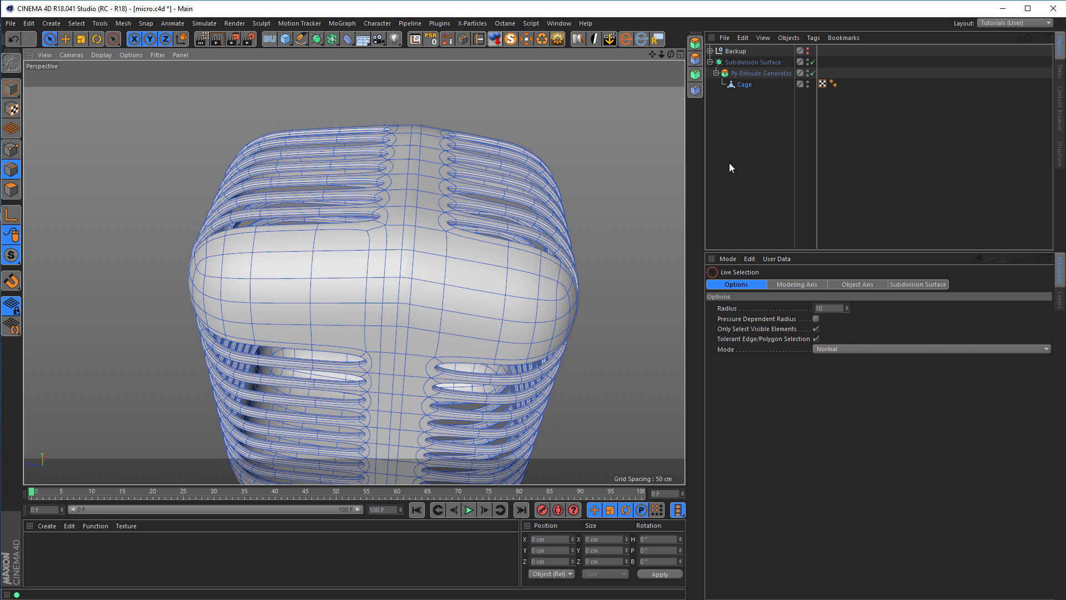
{"action": "left_click", "coordinate": [813, 62]}
{"action": "left_click", "coordinate": [814, 73]}
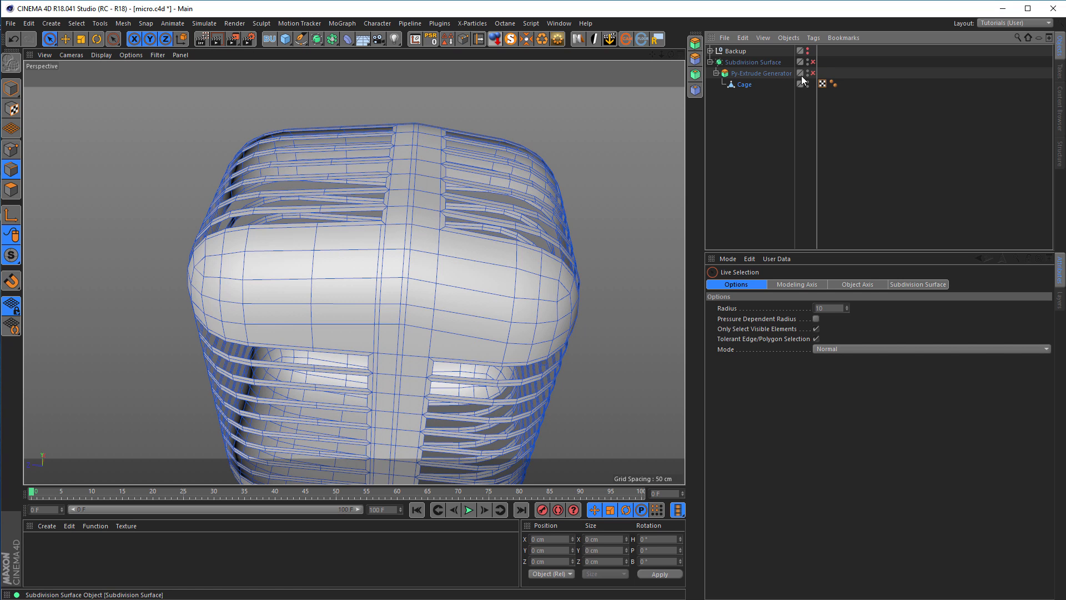
{"action": "middle_click_drag", "start_coordinate": [458, 246], "coordinate": [449, 242], "text": "alt"}
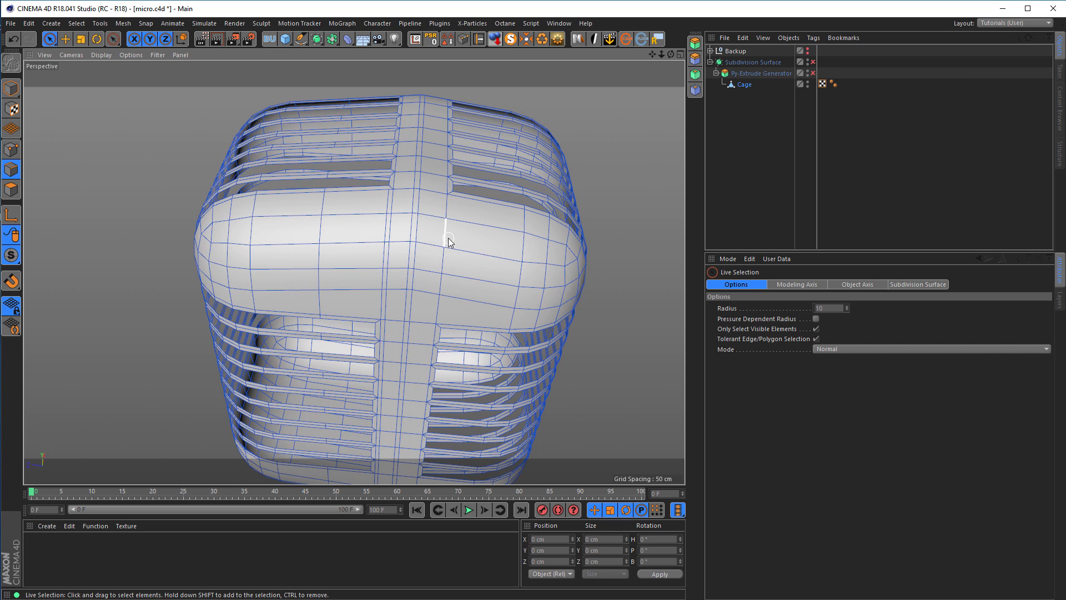
- Convert the current state of the enabled Py-Extrude Generator to an object and move the original generator into the Backup null
{"action": "left_click", "coordinate": [746, 75]}
{"action": "left_click_drag", "start_coordinate": [496, 230], "coordinate": [525, 253], "text": "alt"}
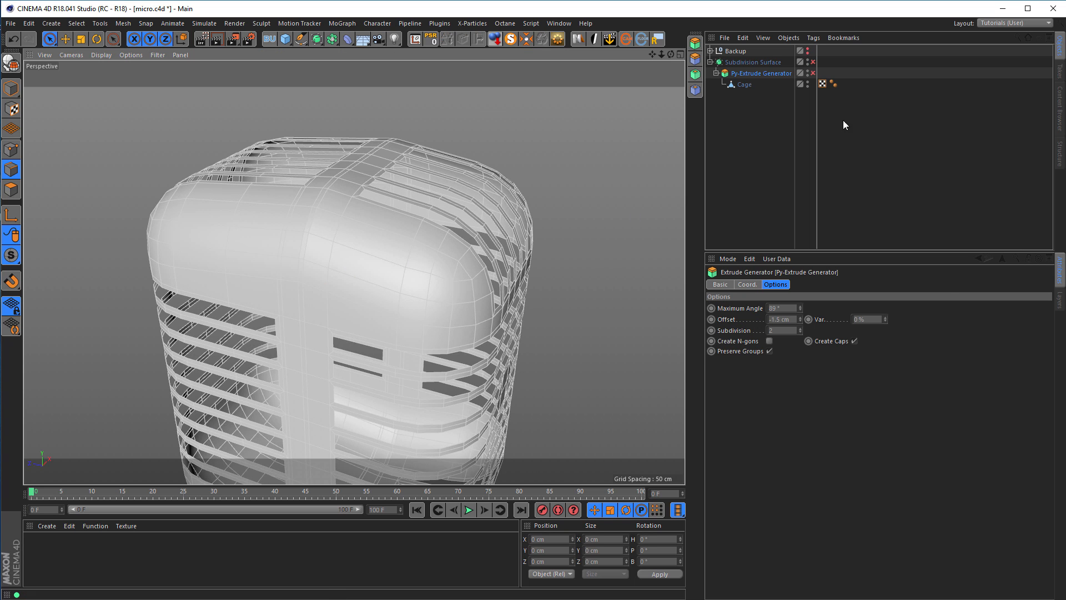
{"action": "left_click", "coordinate": [813, 73]}
{"action": "left_click_drag", "start_coordinate": [428, 271], "coordinate": [442, 274], "text": "alt"}
{"action": "right_click_drag", "start_coordinate": [368, 204], "coordinate": [423, 199], "text": "alt"}
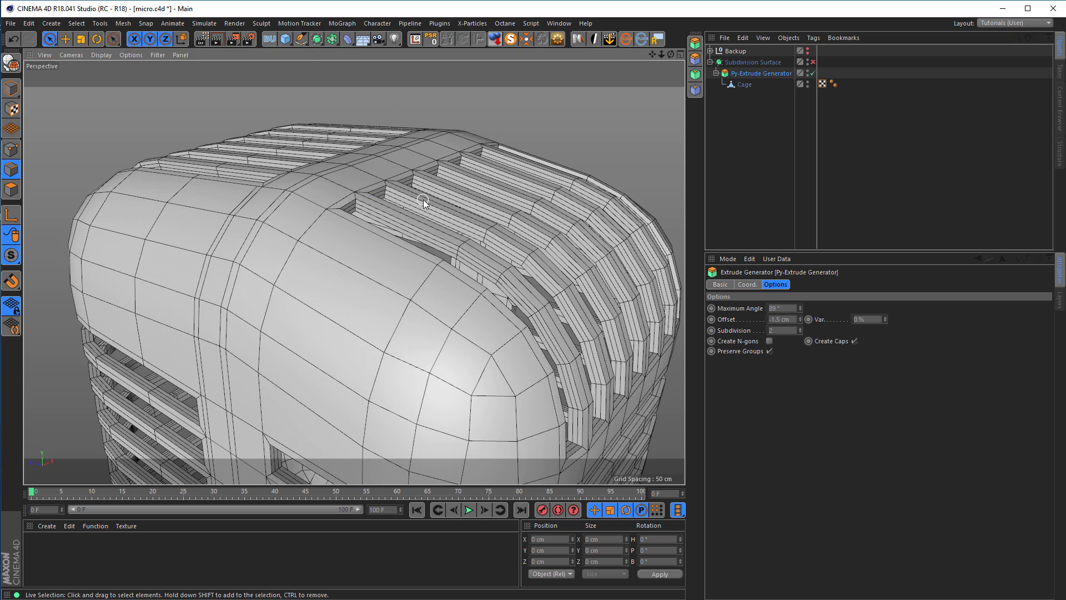
{"action": "right_click", "coordinate": [752, 75]}
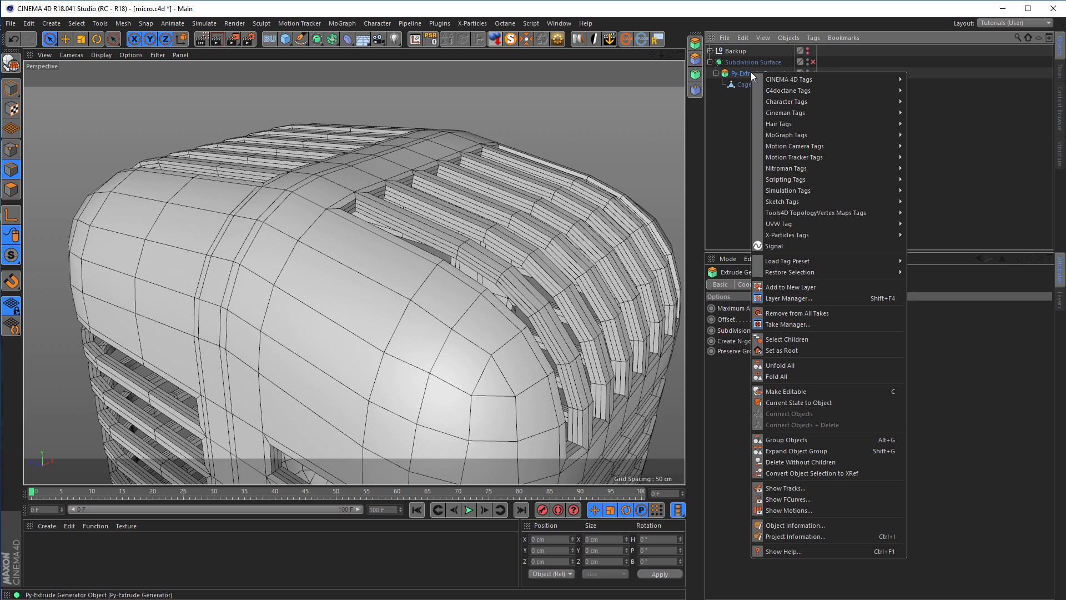
{"action": "left_click", "coordinate": [801, 404]}
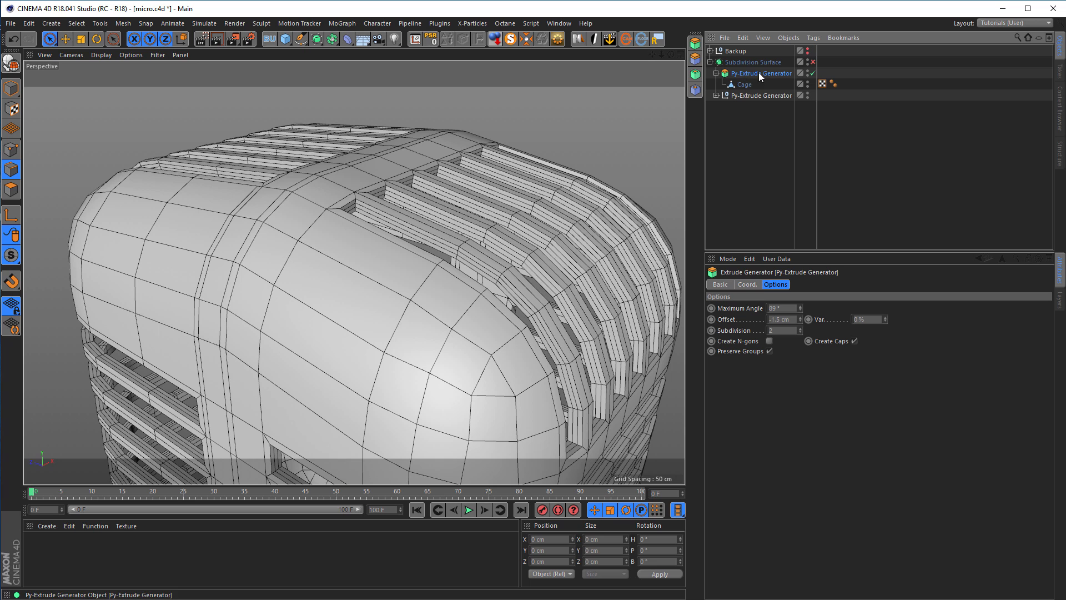
{"action": "left_click", "coordinate": [716, 73]}
{"action": "left_click_drag", "start_coordinate": [738, 51], "coordinate": [735, 51]}
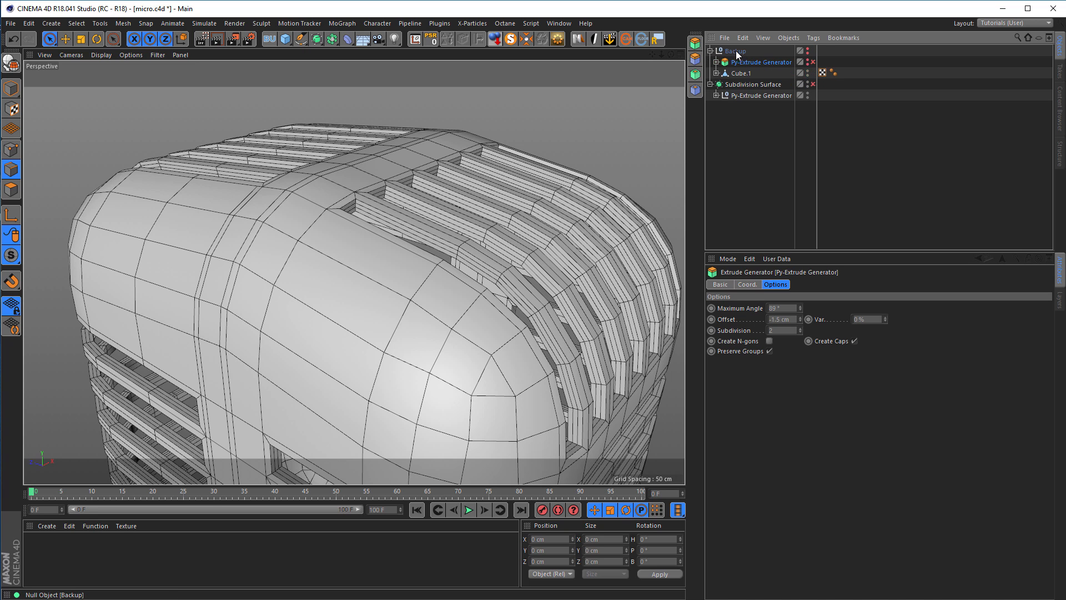
- Move the baked Cage mesh directly under the Subdivision Surface and delete the leftover Py-Extrude Generator null
{"action": "left_click", "coordinate": [717, 72]}
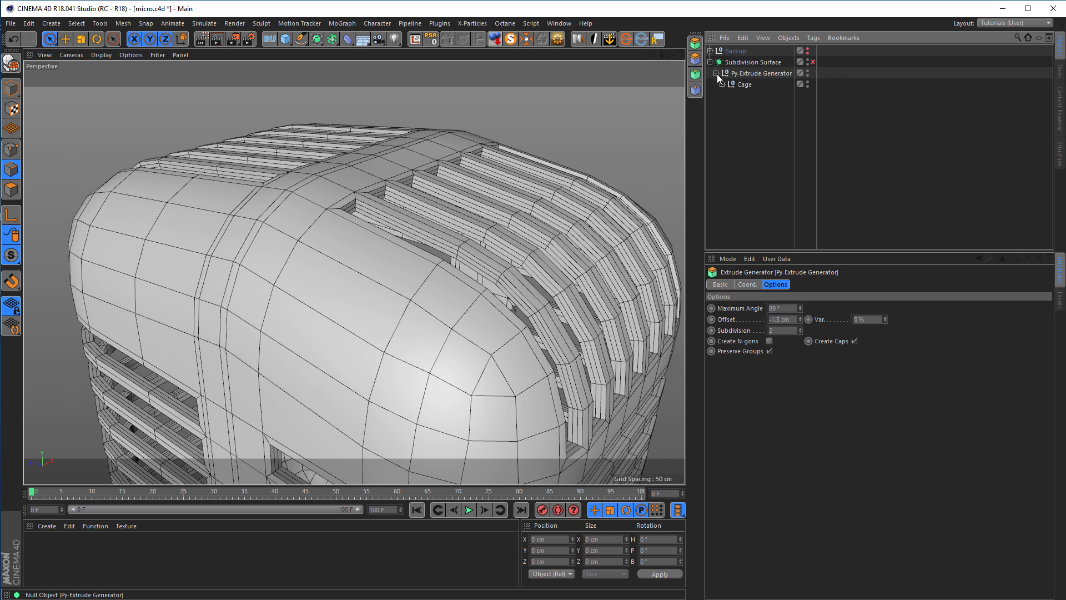
{"action": "left_click", "coordinate": [722, 84]}
{"action": "left_click_drag", "start_coordinate": [756, 68], "coordinate": [751, 61]}
{"action": "left_click", "coordinate": [746, 84]}
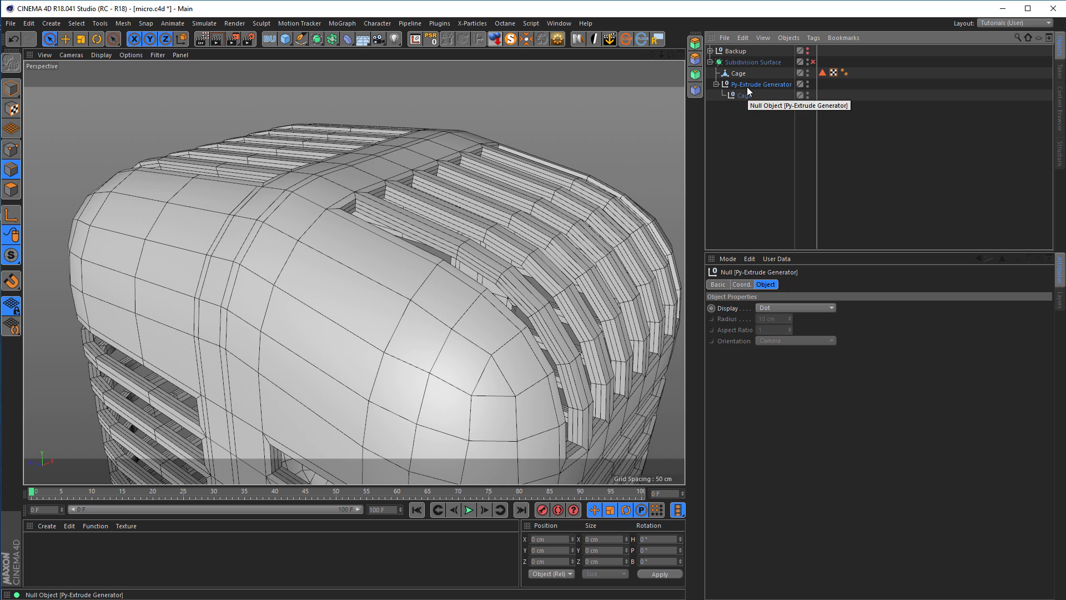
{"action": "key", "text": "Delete"}
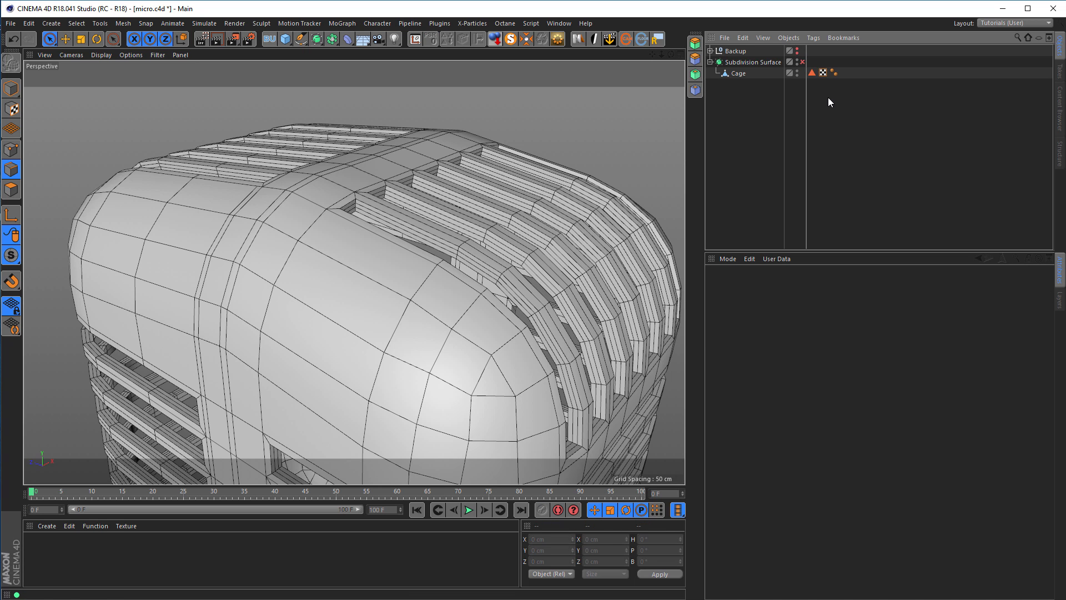
- Check the polygons stored in the Cage's "front" selection, deselect them, and delete that selection tag
{"action": "double_click", "coordinate": [811, 73]}
{"action": "left_click_drag", "start_coordinate": [545, 232], "coordinate": [527, 204], "text": "alt"}
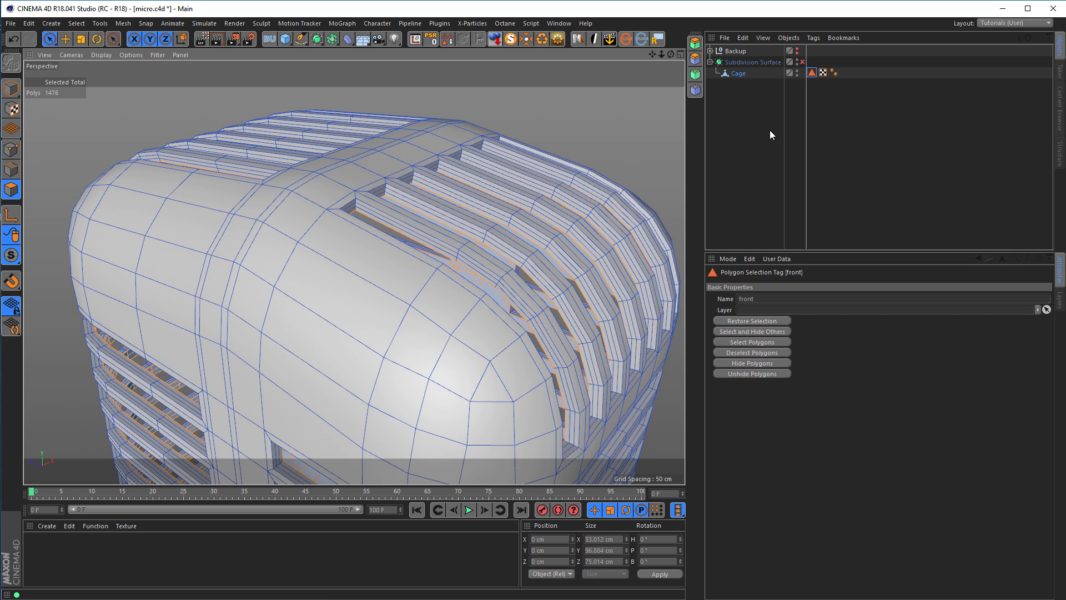
{"action": "left_click", "coordinate": [811, 75]}
{"action": "left_click", "coordinate": [675, 138]}
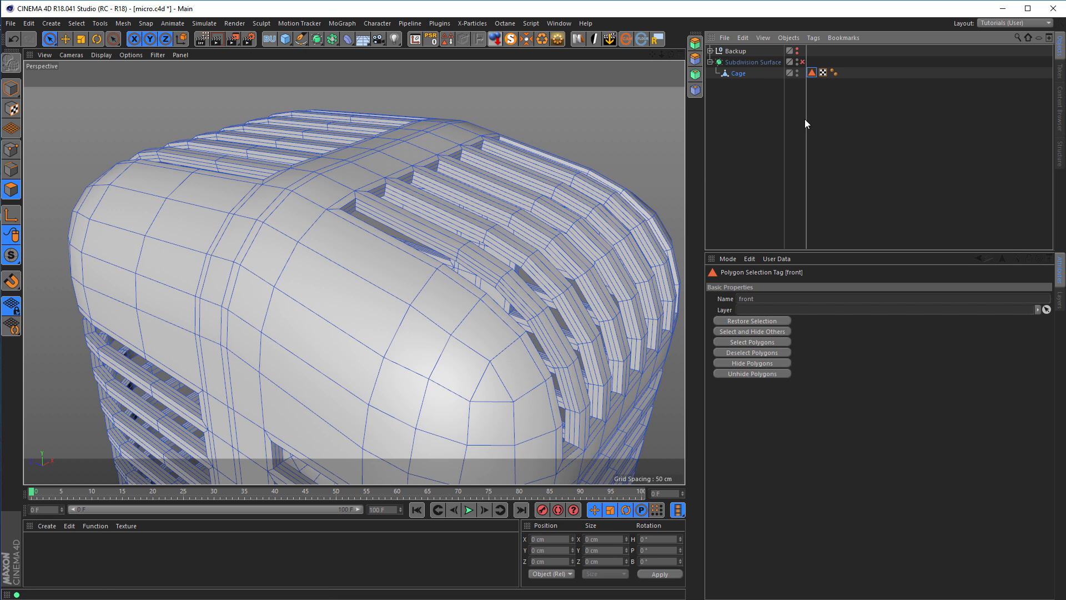
{"action": "key", "text": "Delete"}
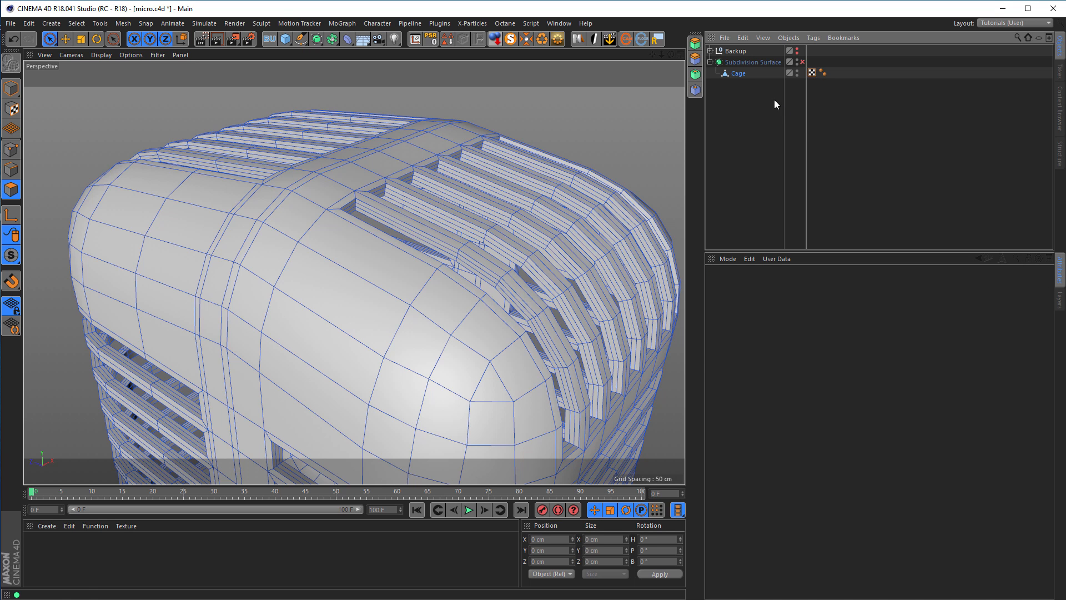
- Loop-select the narrow polygon strip running around the middle of the Cage and store it as a polygon selection
{"action": "left_click", "coordinate": [737, 73]}
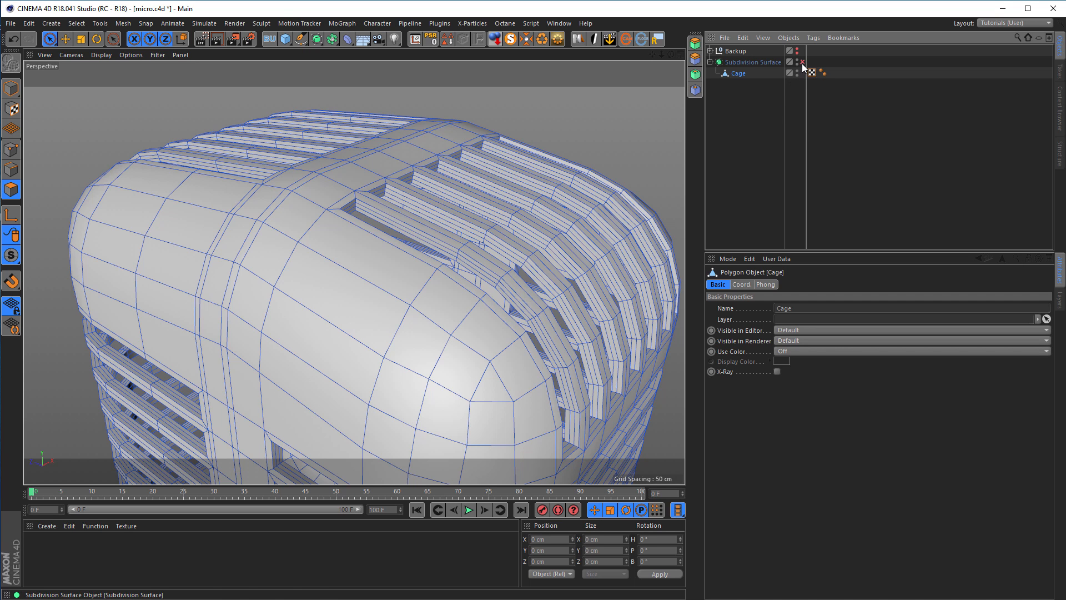
{"action": "left_click_drag", "start_coordinate": [420, 245], "coordinate": [314, 221], "text": "alt"}
{"action": "key", "text": "u"}
{"action": "key", "text": "l"}
{"action": "left_click", "coordinate": [326, 215]}
{"action": "scroll", "coordinate": [324, 231], "scroll_direction": "up", "scroll_amount": 6}
{"action": "left_click_drag", "start_coordinate": [379, 225], "coordinate": [393, 228], "text": "alt"}
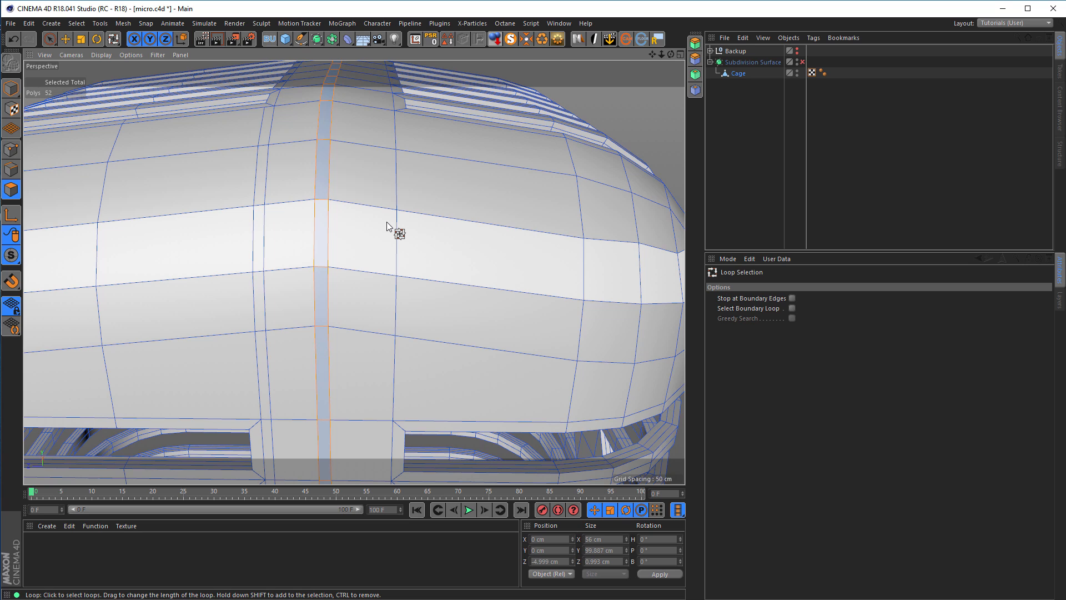
{"action": "scroll", "coordinate": [385, 223], "scroll_direction": "down", "scroll_amount": 6}
{"action": "left_click_drag", "start_coordinate": [335, 239], "coordinate": [428, 231], "text": "alt"}
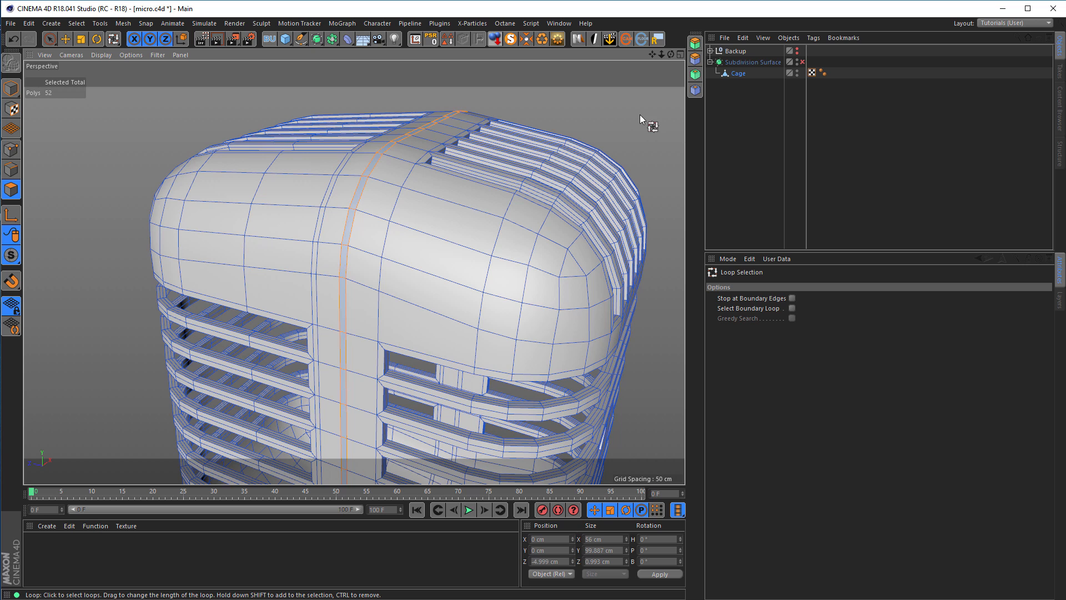
{"action": "left_click", "coordinate": [447, 40]}
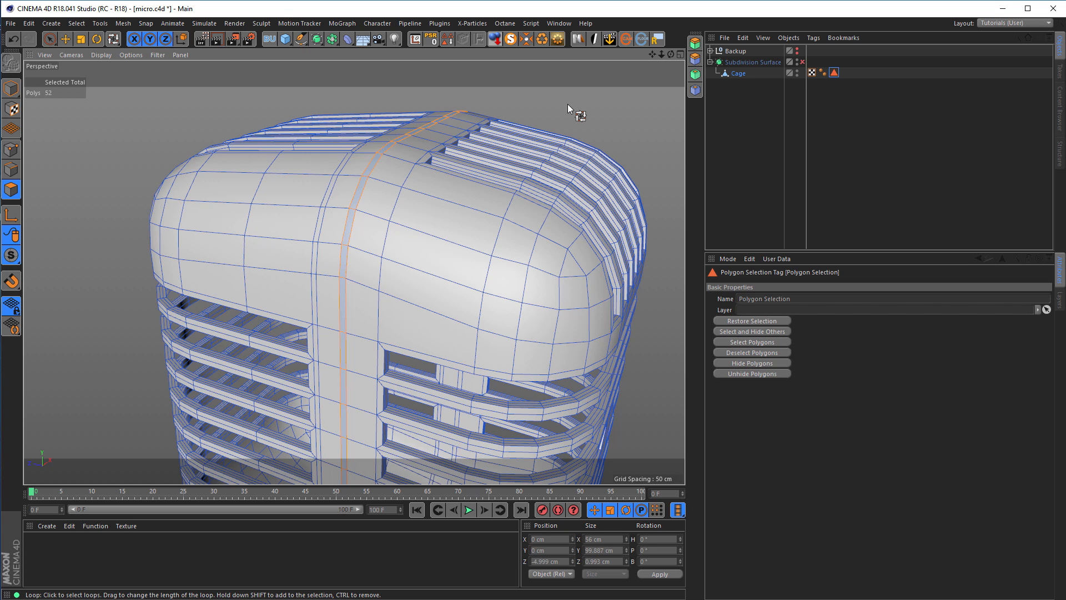
- Add a Py-Extrude Modifier under the Cage and restrict it to the stored polygon selection of the centre strip
{"action": "scroll", "coordinate": [438, 153], "scroll_direction": "up", "scroll_amount": 4}
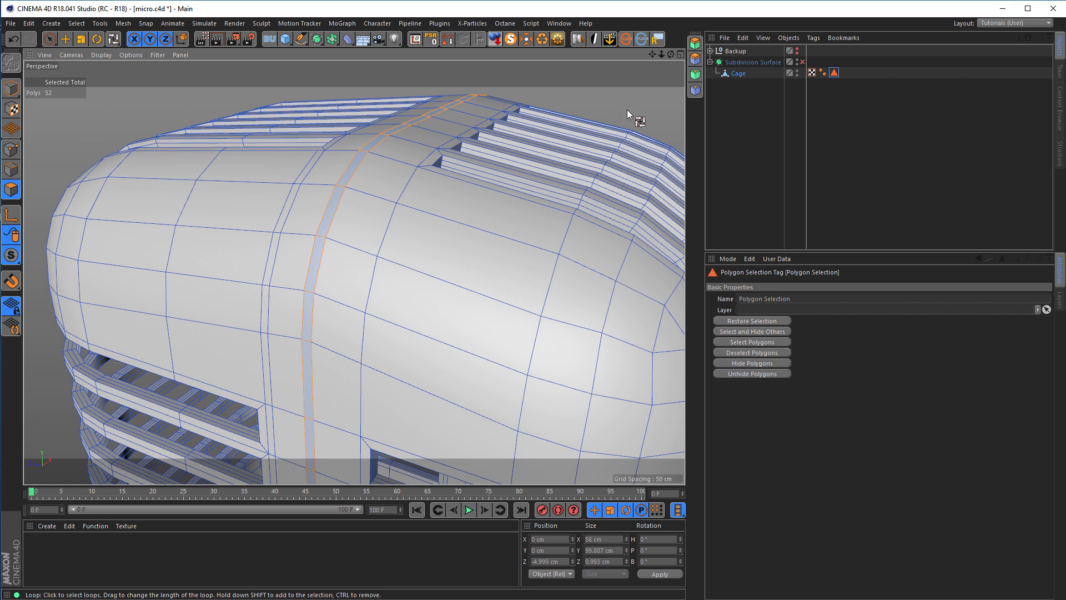
{"action": "left_click", "coordinate": [695, 58]}
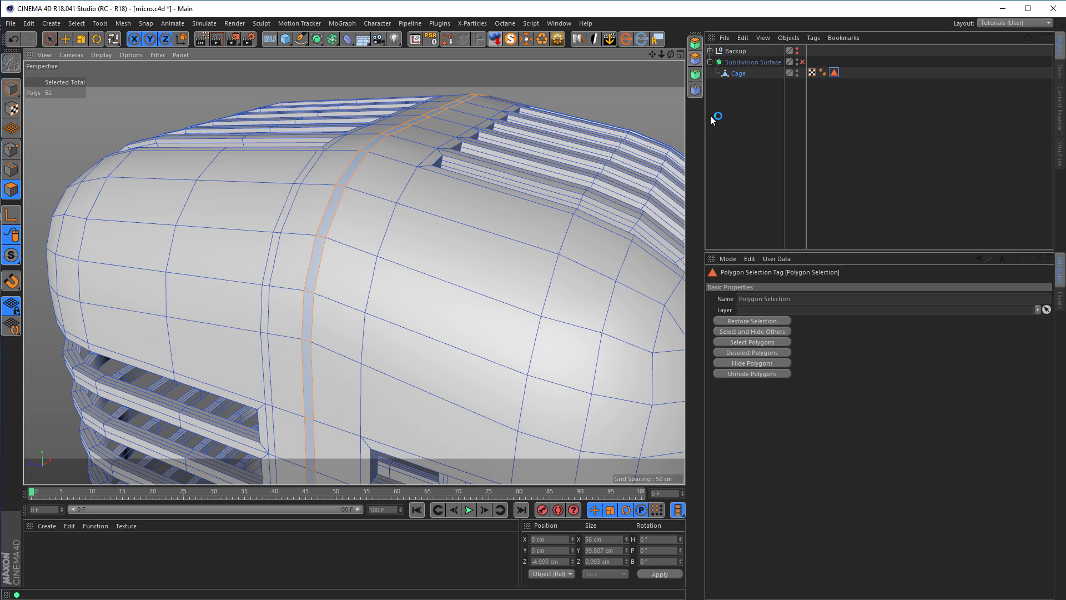
{"action": "left_click", "coordinate": [731, 74]}
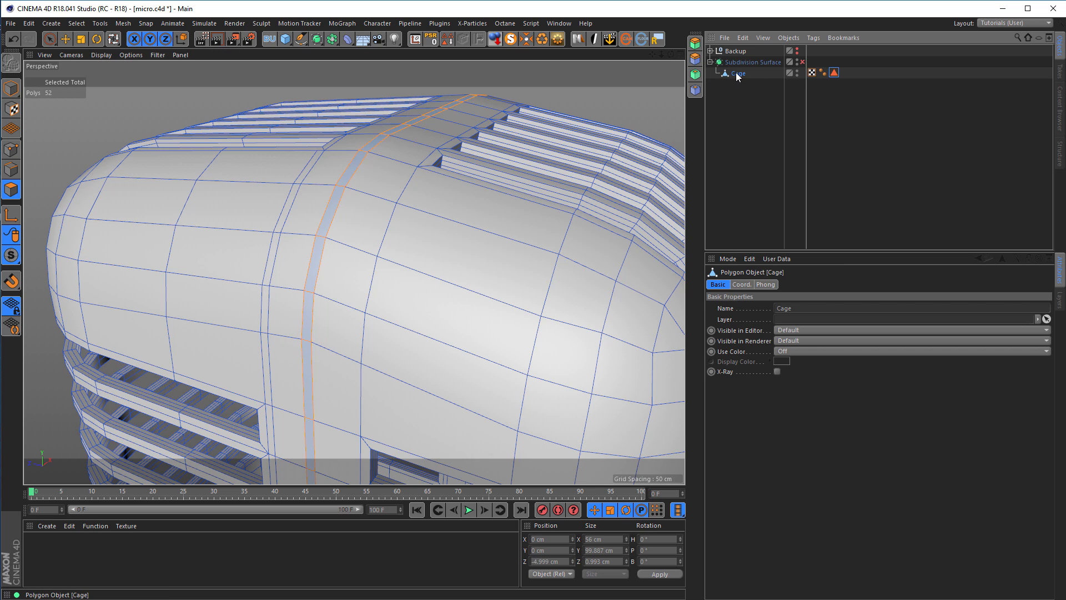
{"action": "left_click", "coordinate": [696, 59]}
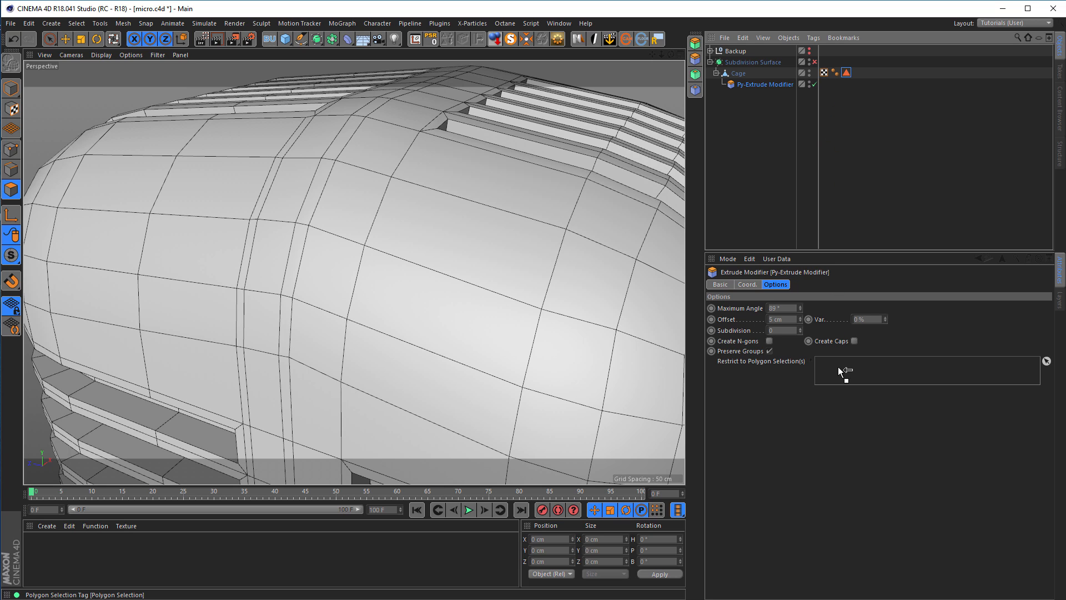
{"action": "left_click_drag", "start_coordinate": [839, 368], "coordinate": [839, 368]}
{"action": "left_click_drag", "start_coordinate": [372, 199], "coordinate": [335, 182], "text": "alt"}
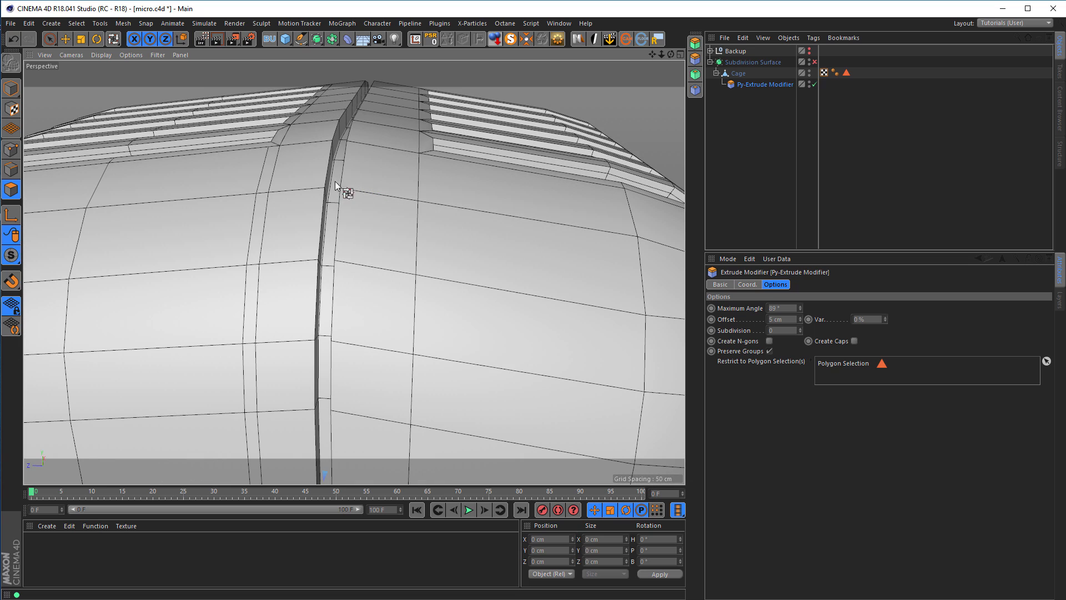
- Set the Py-Extrude Modifier's offset to 0.5 cm and its subdivision to 2
{"action": "left_click", "coordinate": [793, 320]}
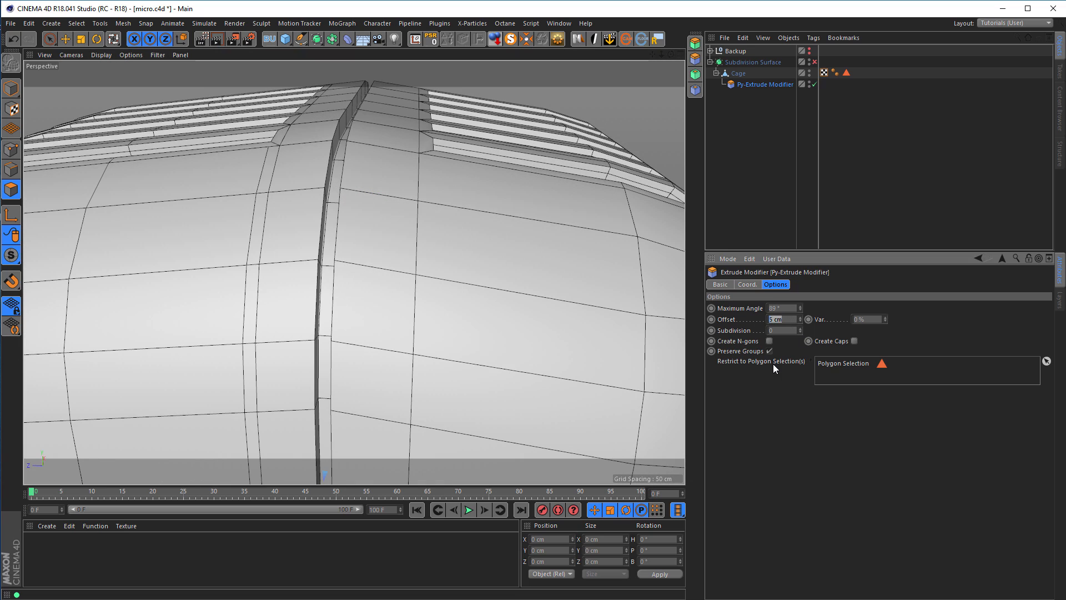
{"action": "type", "text": "0.5"}
{"action": "key", "text": "Return"}
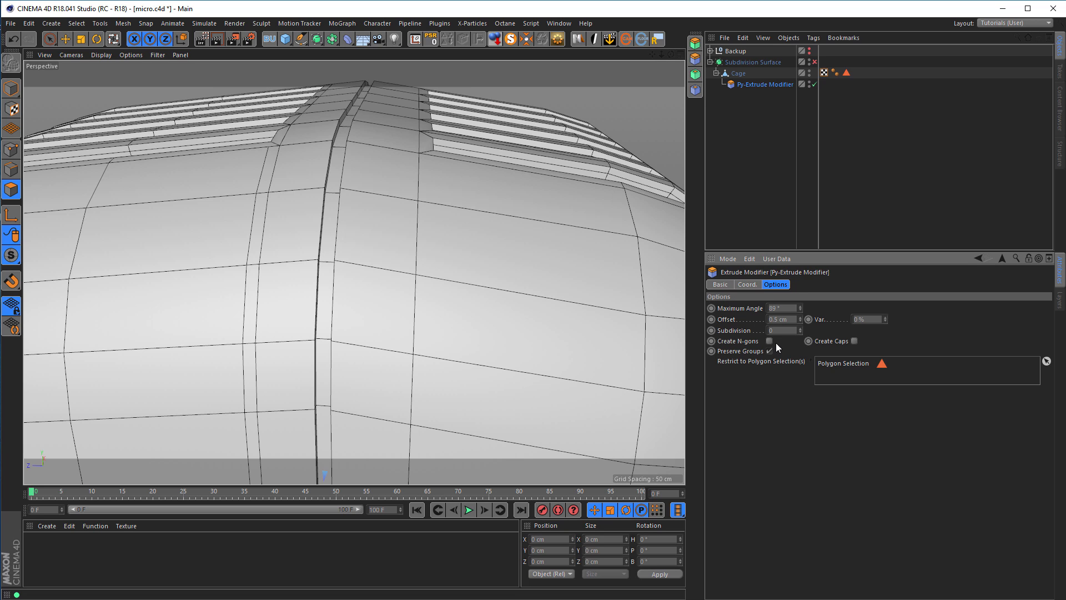
{"action": "left_click", "coordinate": [800, 329]}
{"action": "left_click", "coordinate": [801, 328]}
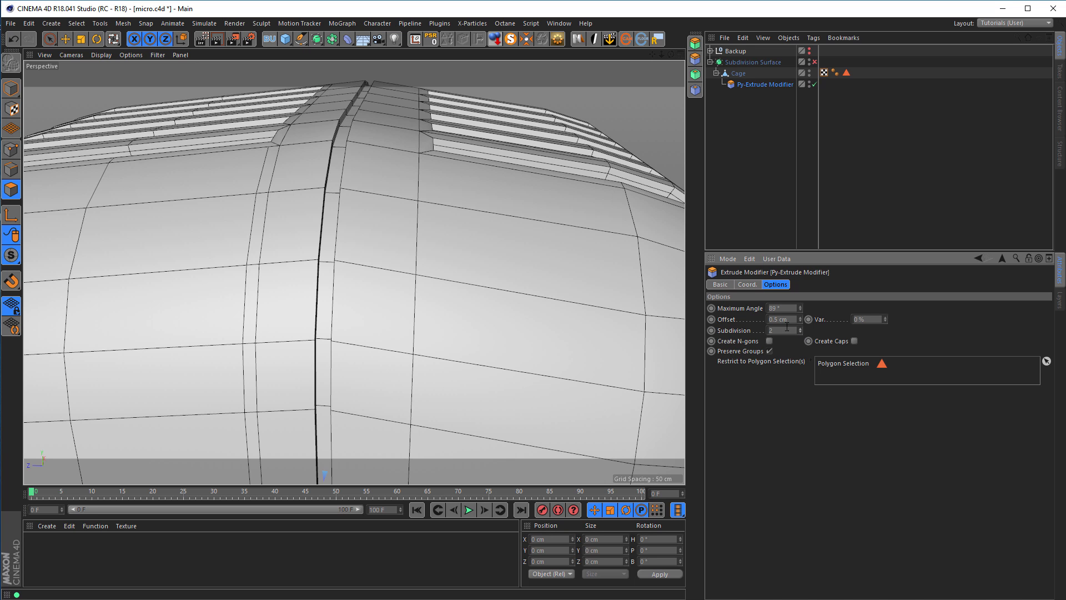
- Enable the Subdivision Surface and examine the smoothed ridge around the cage's centre strip
{"action": "left_click_drag", "start_coordinate": [323, 149], "coordinate": [682, 158], "text": "alt"}
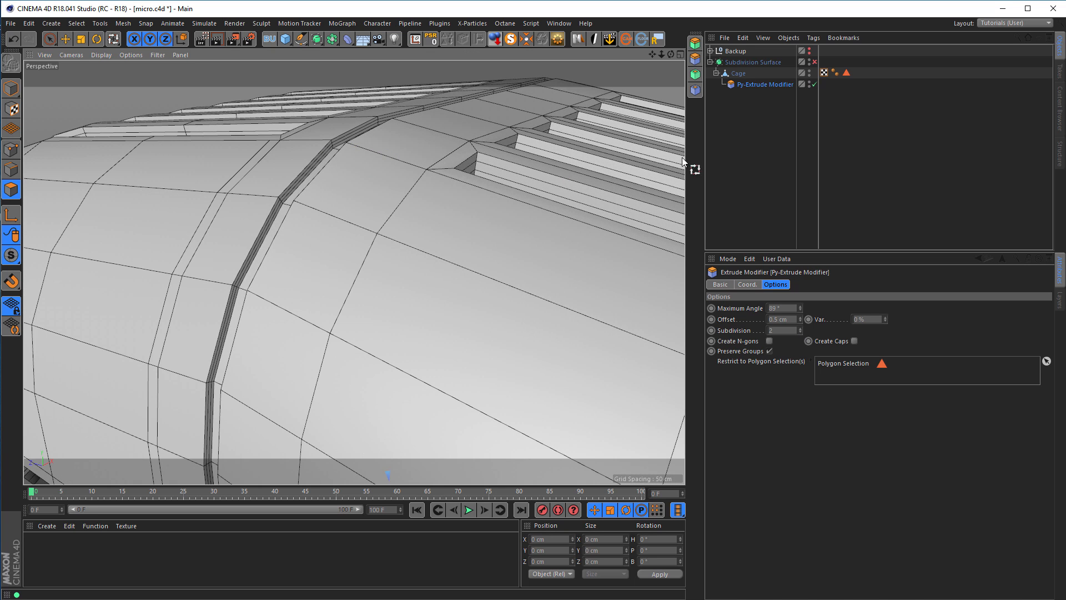
{"action": "left_click", "coordinate": [814, 62]}
{"action": "left_click_drag", "start_coordinate": [569, 141], "coordinate": [335, 148], "text": "alt"}
{"action": "right_click_drag", "start_coordinate": [335, 148], "coordinate": [278, 221], "text": "alt"}
{"action": "left_click_drag", "start_coordinate": [278, 222], "coordinate": [422, 220], "text": "alt"}
{"action": "right_click_drag", "start_coordinate": [422, 223], "coordinate": [452, 219], "text": "alt"}
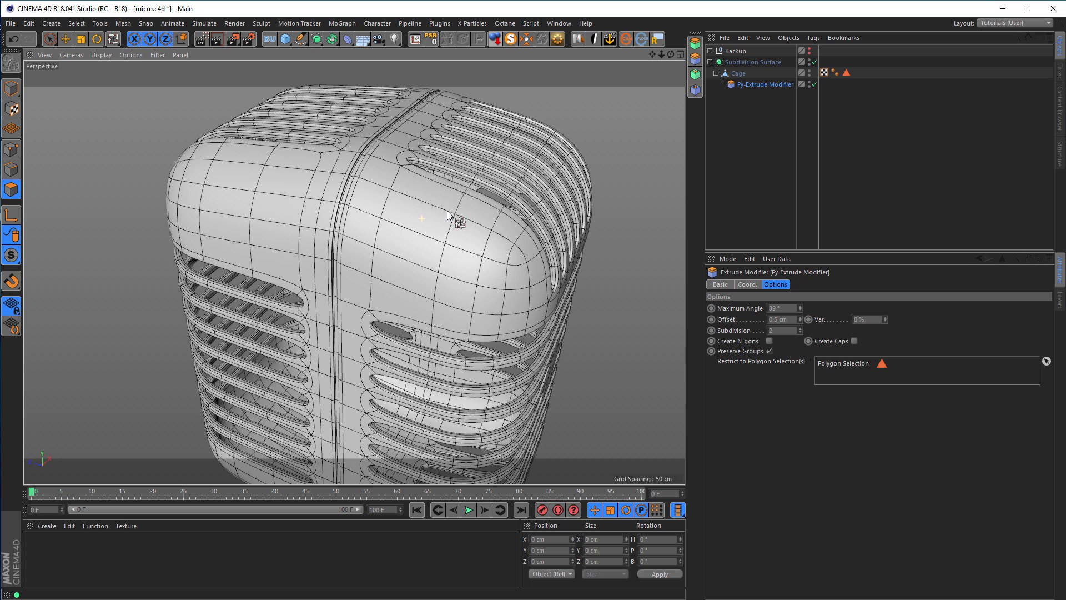
- With the Cage selected, disable the Py-Extrude Modifier and the Subdivision Surface
{"action": "left_click", "coordinate": [738, 74]}
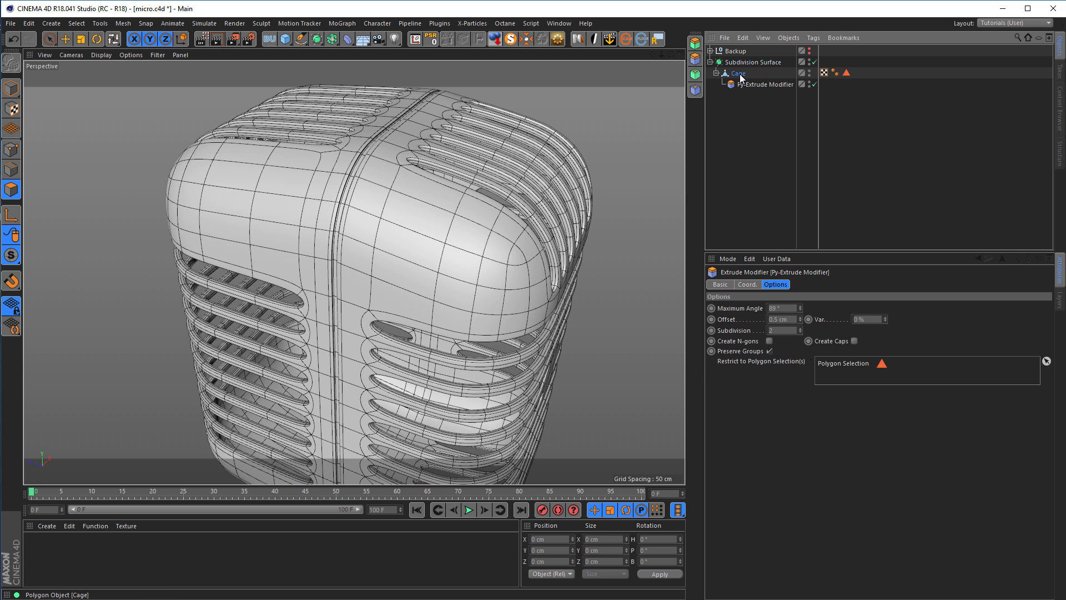
{"action": "left_click", "coordinate": [814, 84]}
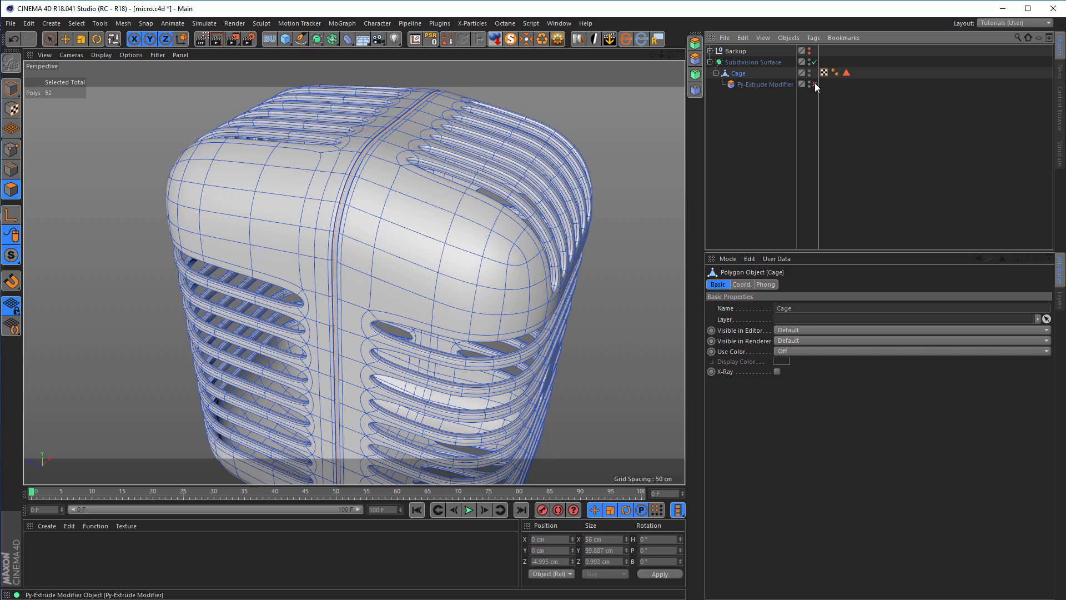
{"action": "left_click_drag", "start_coordinate": [502, 231], "coordinate": [648, 159], "text": "alt"}
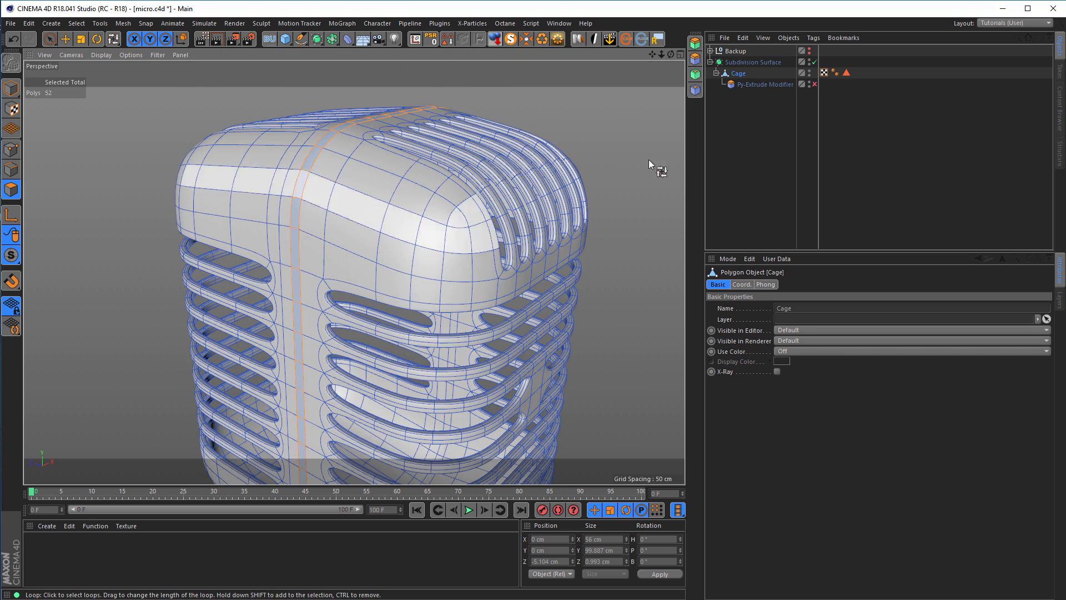
{"action": "left_click", "coordinate": [813, 62]}
- Examine the cage's round badge and compare it with the close-up reference photo shure_03.jpg
{"action": "left_click_drag", "start_coordinate": [440, 233], "coordinate": [466, 269], "text": "alt"}
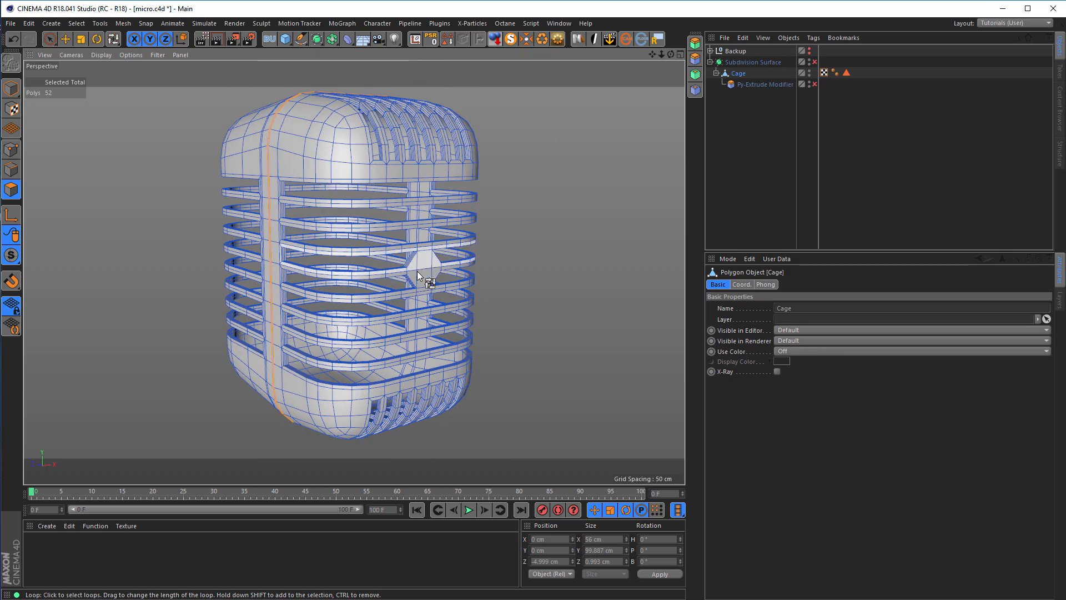
{"action": "right_click_drag", "start_coordinate": [455, 263], "coordinate": [569, 258], "text": "alt"}
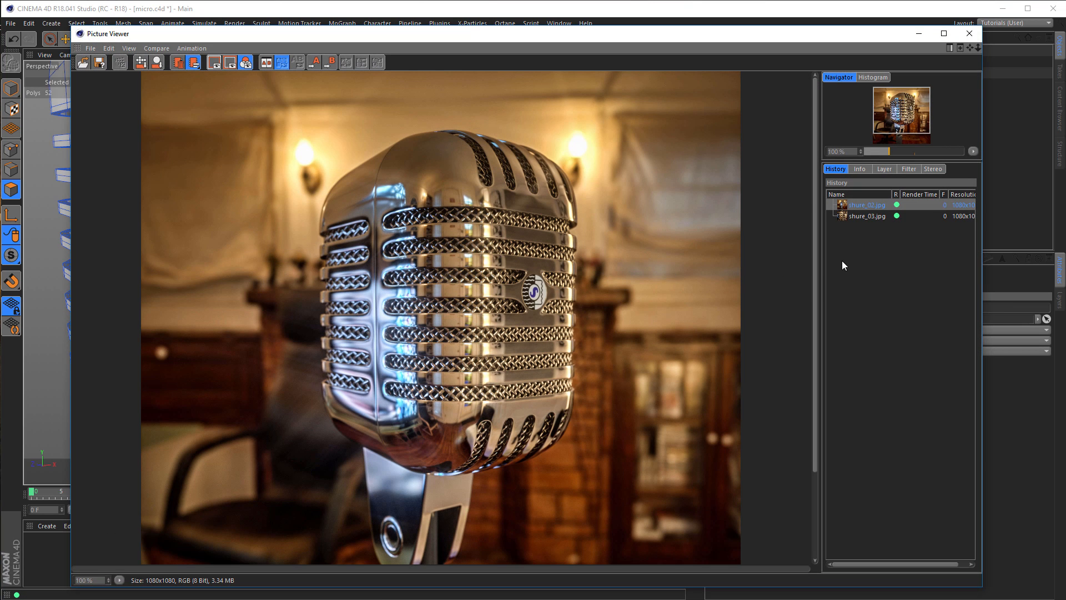
{"action": "left_click", "coordinate": [869, 216]}
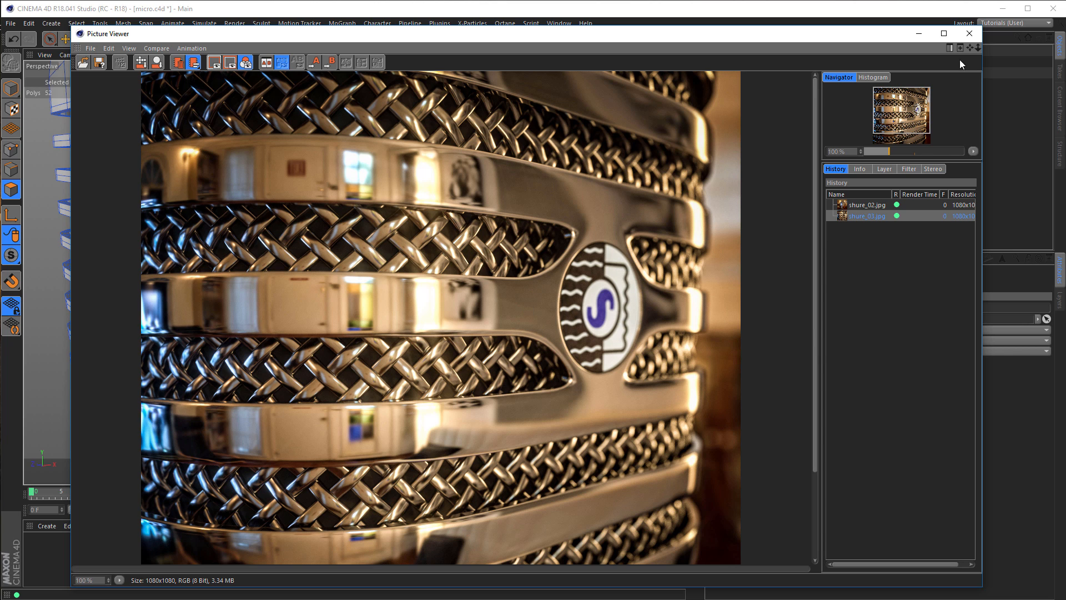
- Close the reference picture and inset the six front polygons of the octagonal badge by 0.5 cm with Extrude Inner
{"action": "left_click", "coordinate": [968, 34]}
{"action": "scroll", "coordinate": [449, 274], "scroll_direction": "up", "scroll_amount": 5}
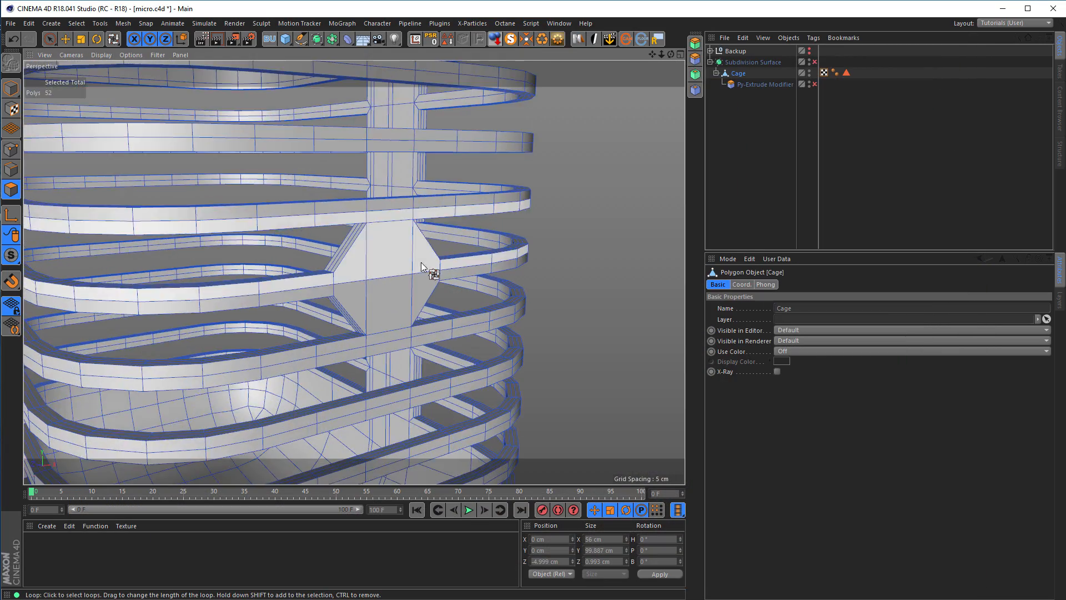
{"action": "scroll", "coordinate": [402, 273], "scroll_direction": "up", "scroll_amount": 3}
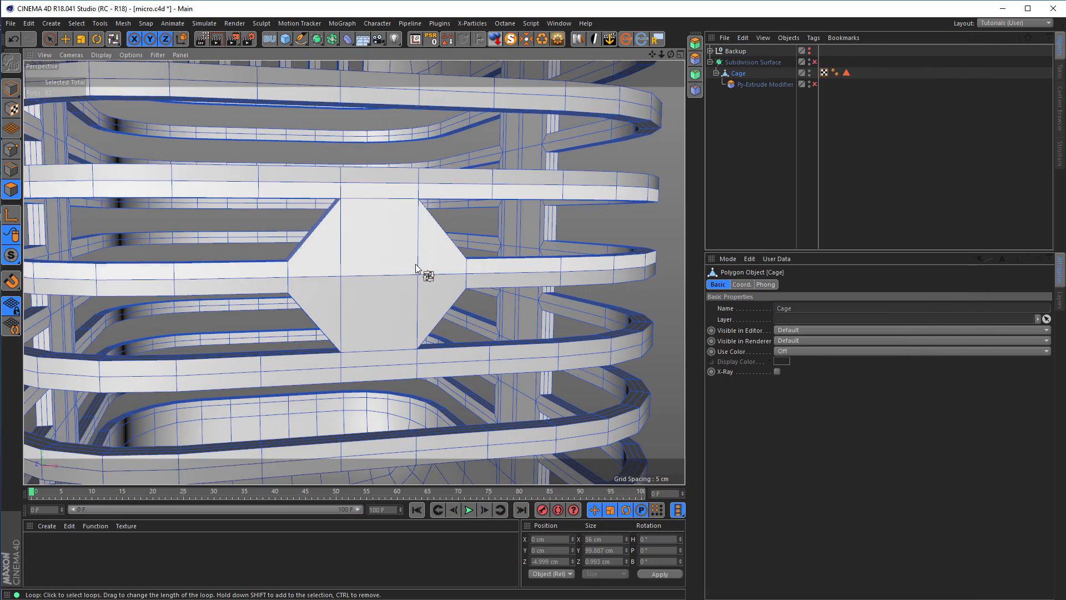
{"action": "left_click", "coordinate": [49, 38]}
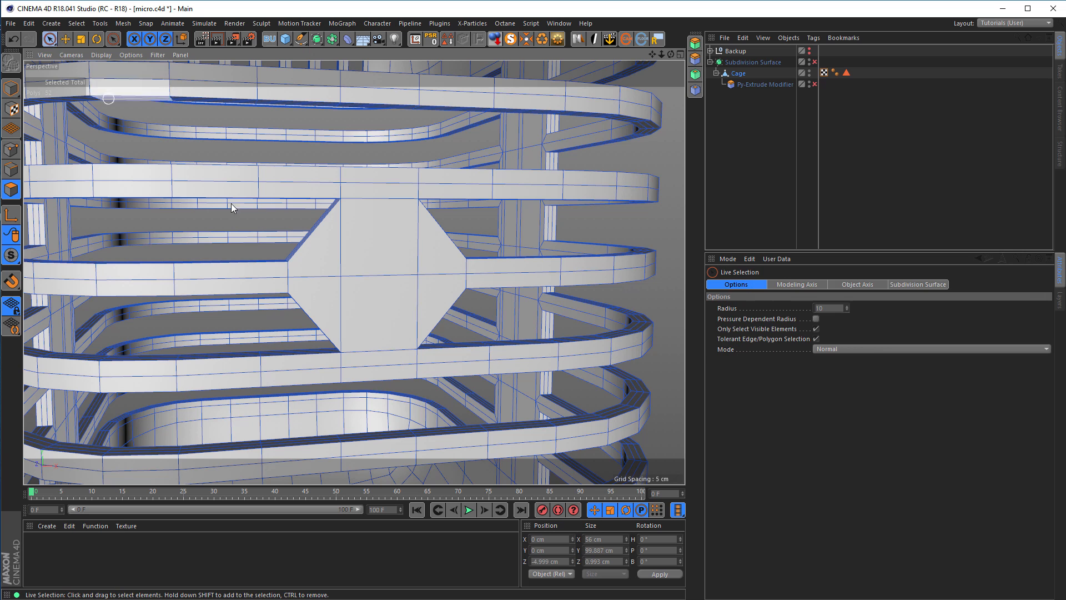
{"action": "mouse_move", "coordinate": [334, 285]}
{"action": "left_mouse_down"}
{"action": "mouse_move", "coordinate": [405, 240]}
{"action": "mouse_move", "coordinate": [364, 305]}
{"action": "mouse_move", "coordinate": [404, 281]}
{"action": "left_mouse_up"}
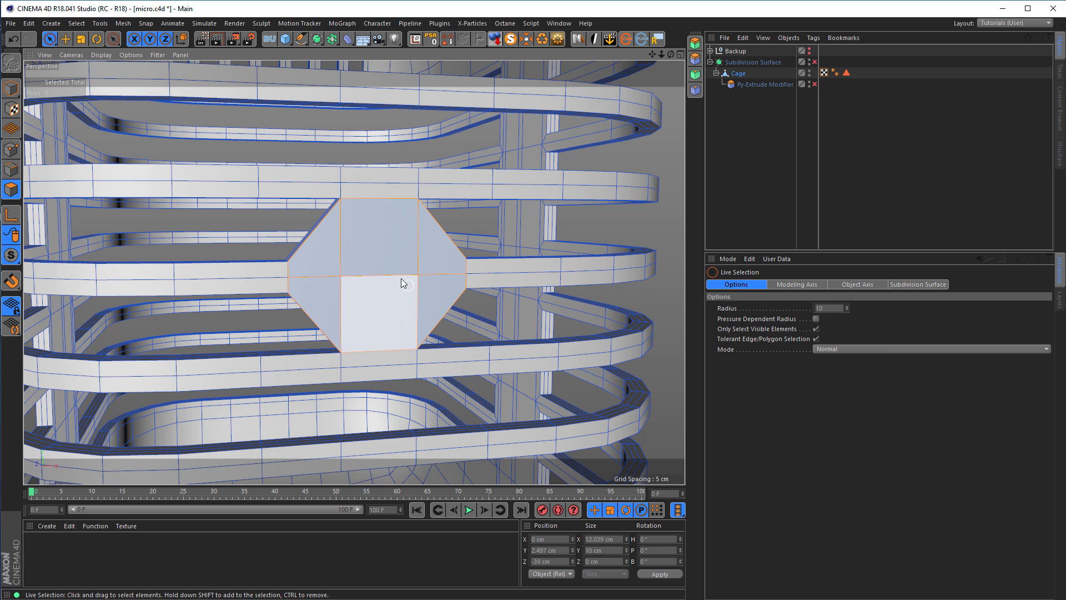
{"action": "scroll", "coordinate": [403, 264], "scroll_direction": "up", "scroll_amount": 2}
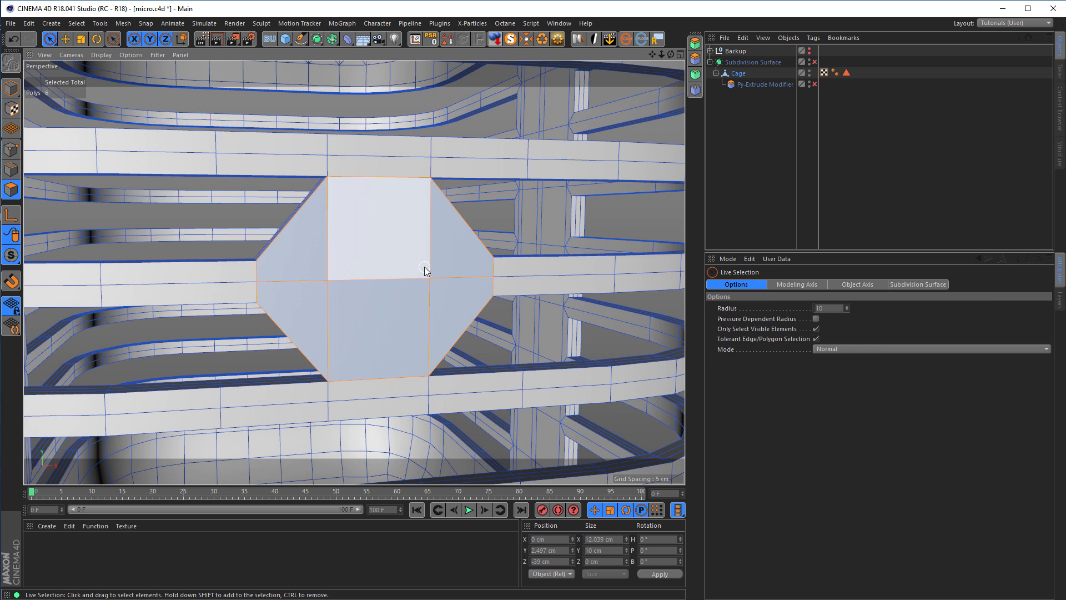
{"action": "key", "text": "i"}
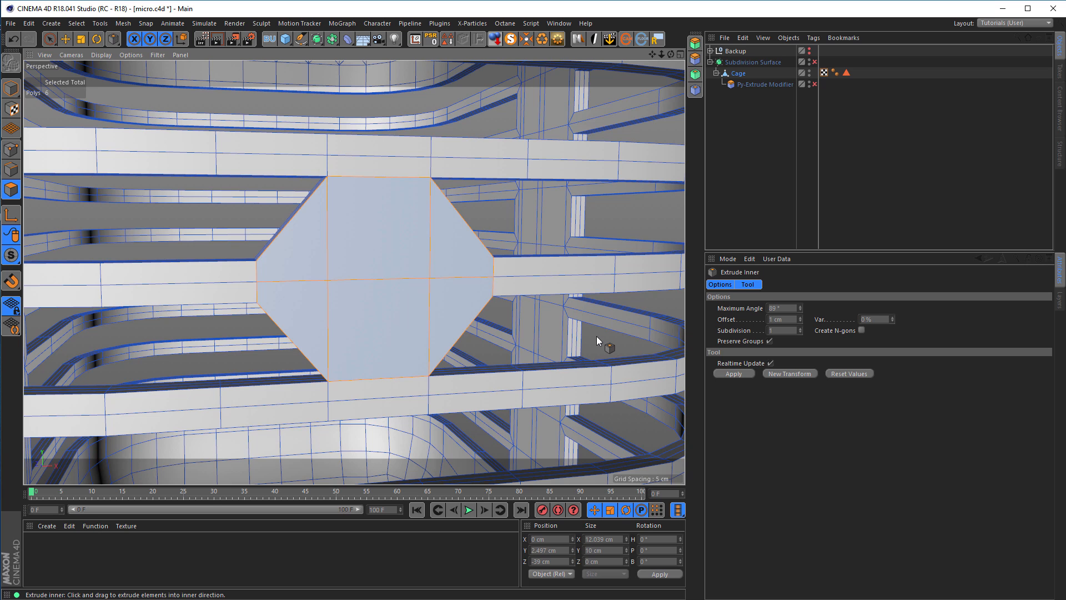
{"action": "left_click_drag", "start_coordinate": [594, 335], "coordinate": [627, 335]}
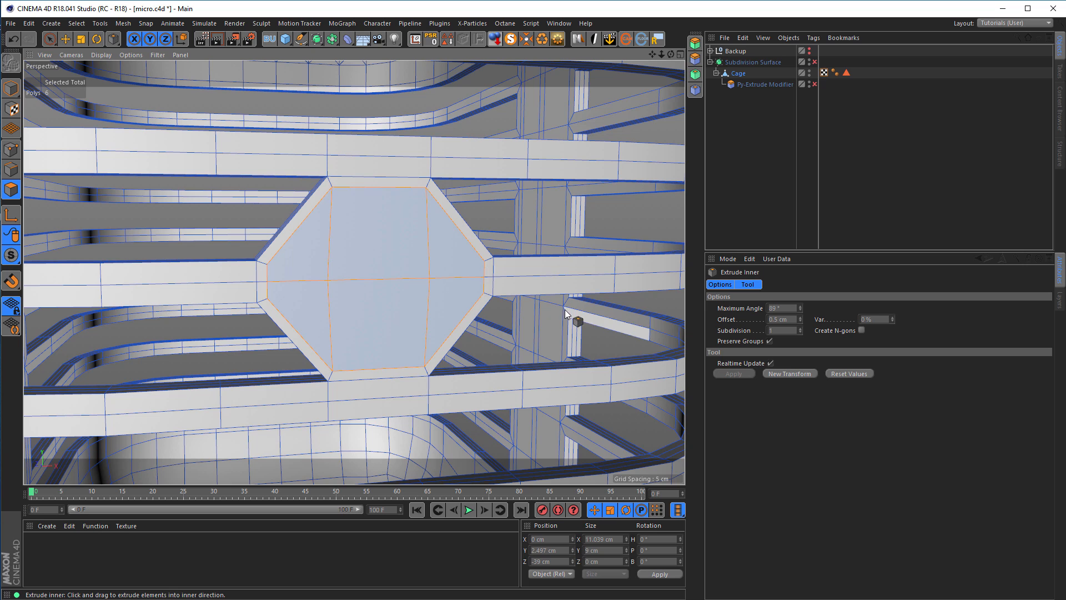
- Convert the inset polygons to a point selection without the two centre points and run the Points to Circle script
{"action": "left_click", "coordinate": [11, 150], "text": "ctrl"}
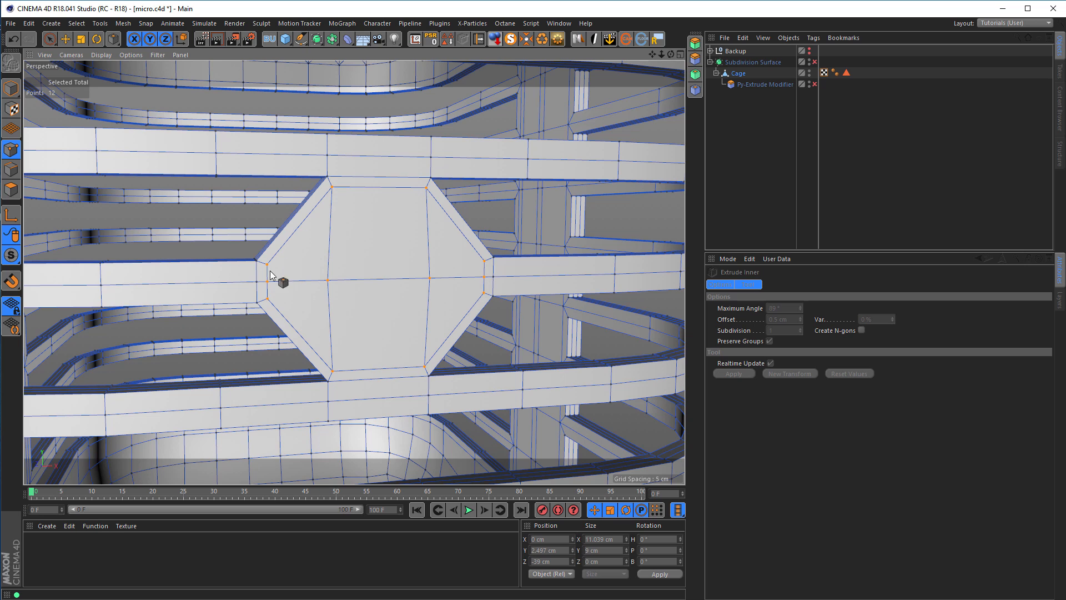
{"action": "key", "text": "space"}
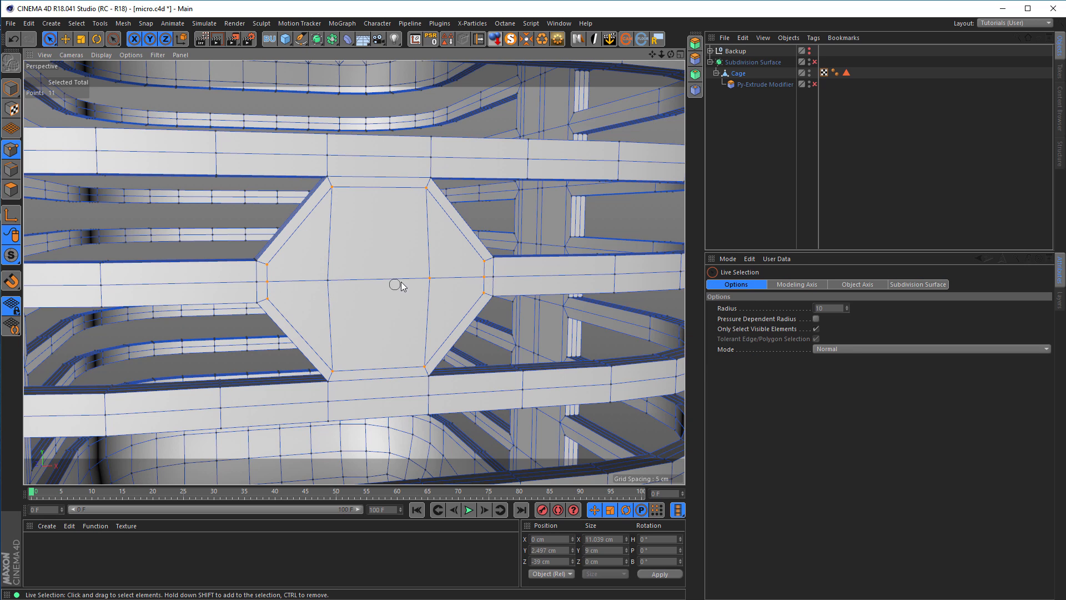
{"action": "left_click", "coordinate": [431, 279], "text": "ctrl"}
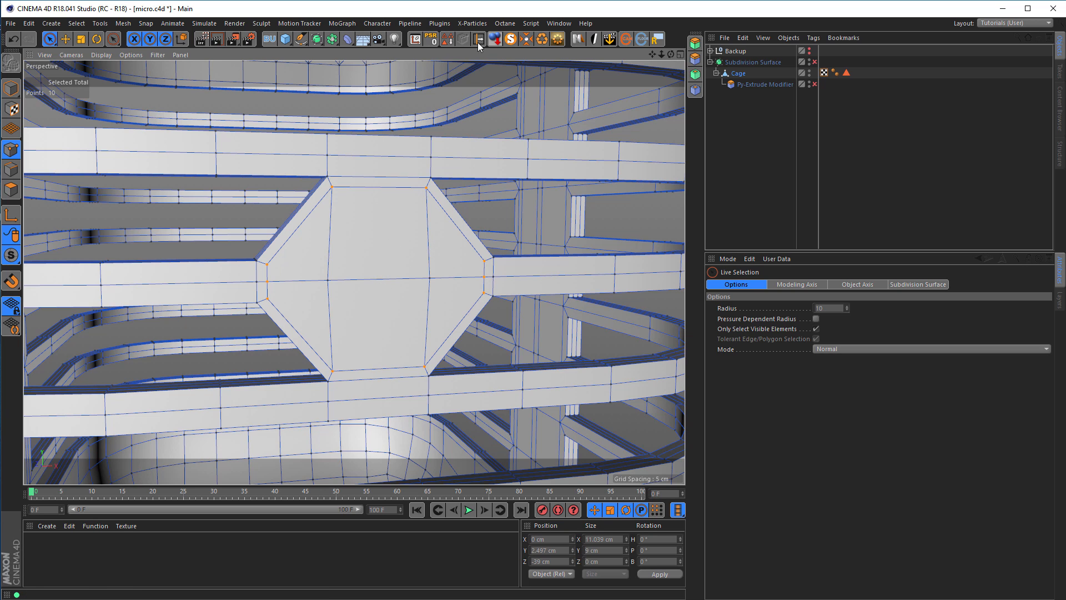
{"action": "left_click", "coordinate": [533, 25]}
{"action": "mouse_move", "coordinate": [543, 40]}
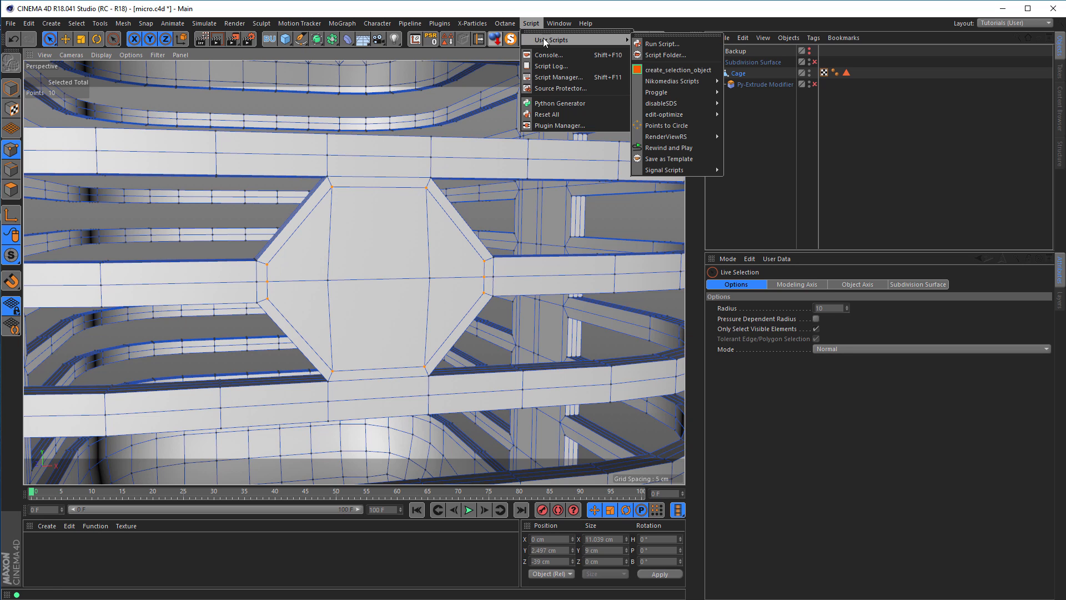
{"action": "left_click", "coordinate": [660, 127]}
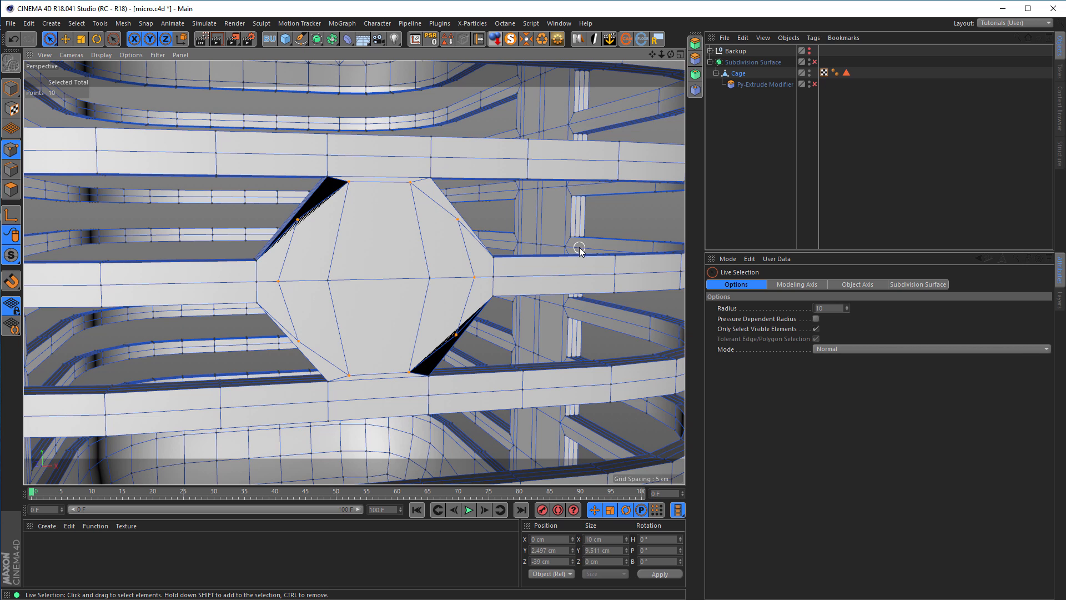
- Scale the circular ring of badge points down uniformly to about 9.06 cm wide
{"action": "key", "text": "t"}
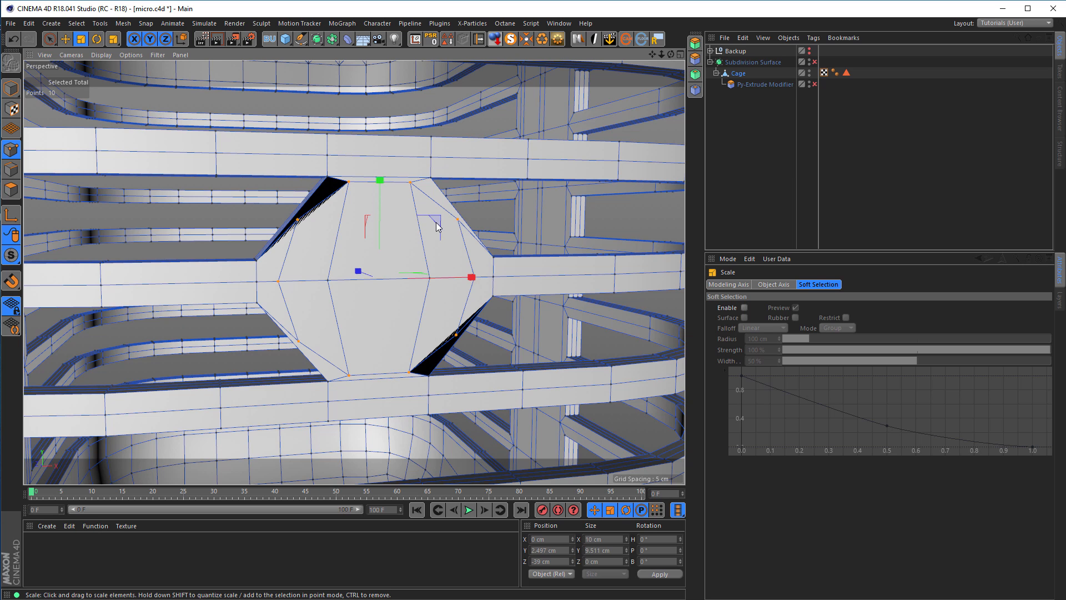
{"action": "left_click_drag", "start_coordinate": [581, 219], "coordinate": [547, 237]}
{"action": "mouse_move", "coordinate": [372, 254]}
{"action": "left_mouse_down", "text": "alt"}
{"action": "mouse_move", "coordinate": [436, 268]}
{"action": "mouse_move", "coordinate": [379, 254]}
{"action": "left_mouse_up", "text": "alt"}
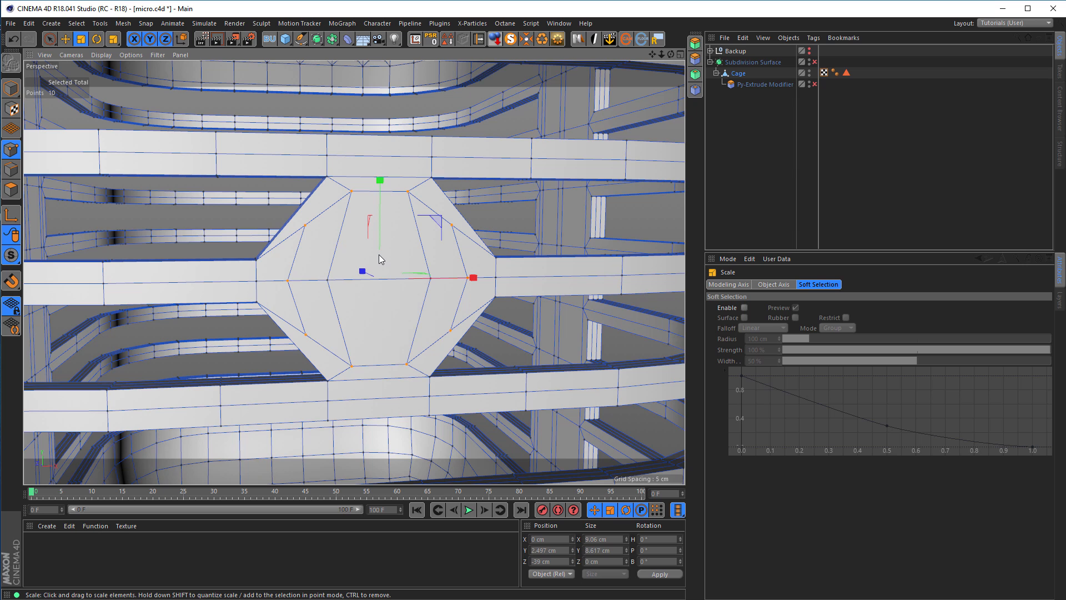
- Inset the six circular badge polygons with Extrude Inner at an offset of 0.3 cm
{"action": "left_click", "coordinate": [12, 189]}
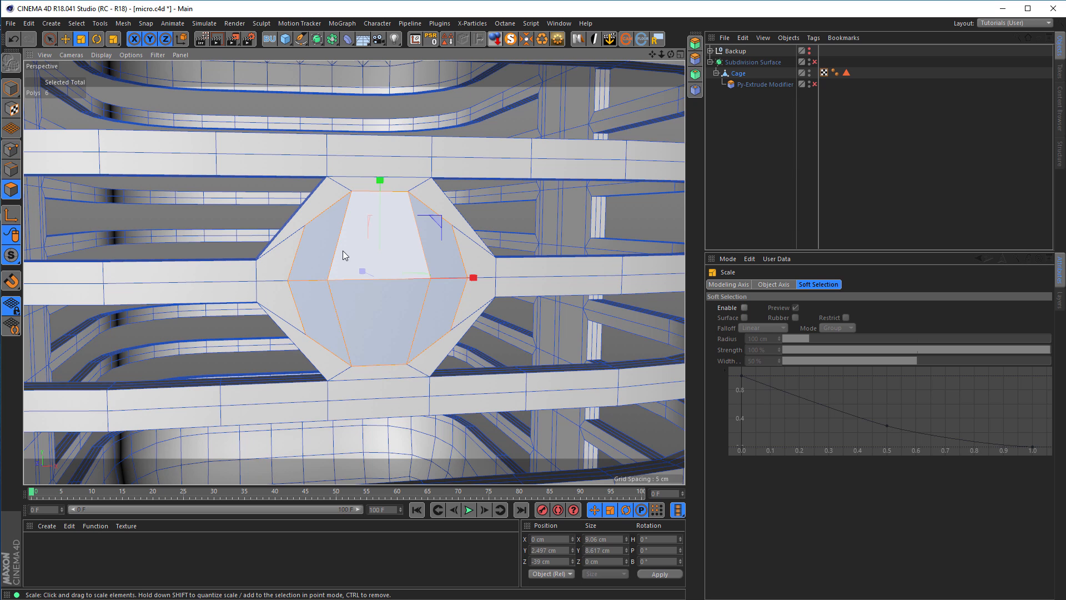
{"action": "right_click_drag", "start_coordinate": [412, 251], "coordinate": [469, 253], "text": "alt"}
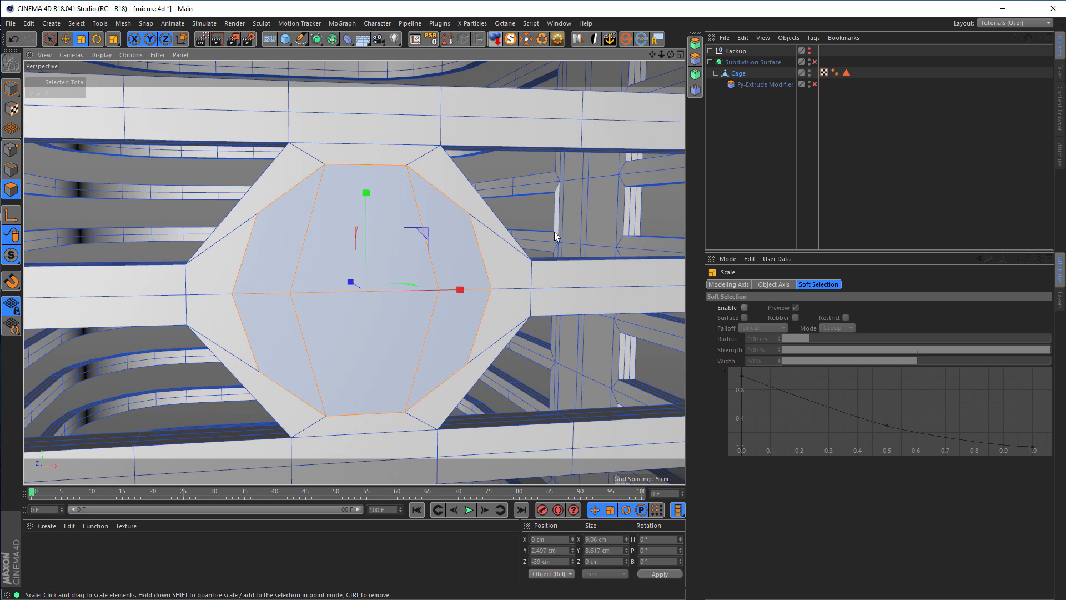
{"action": "key", "text": "i"}
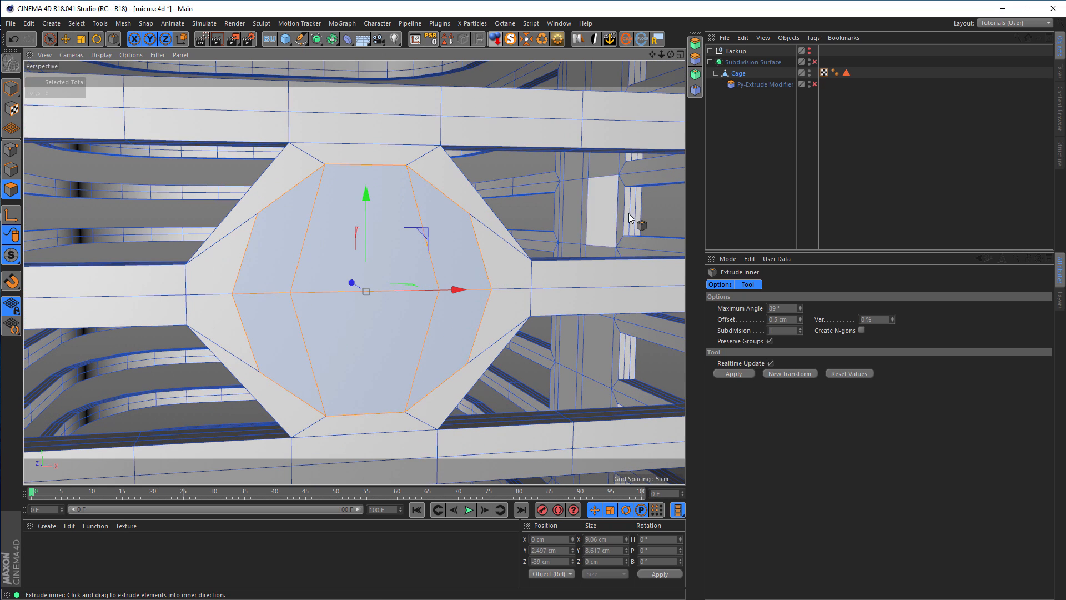
{"action": "left_click", "coordinate": [733, 373]}
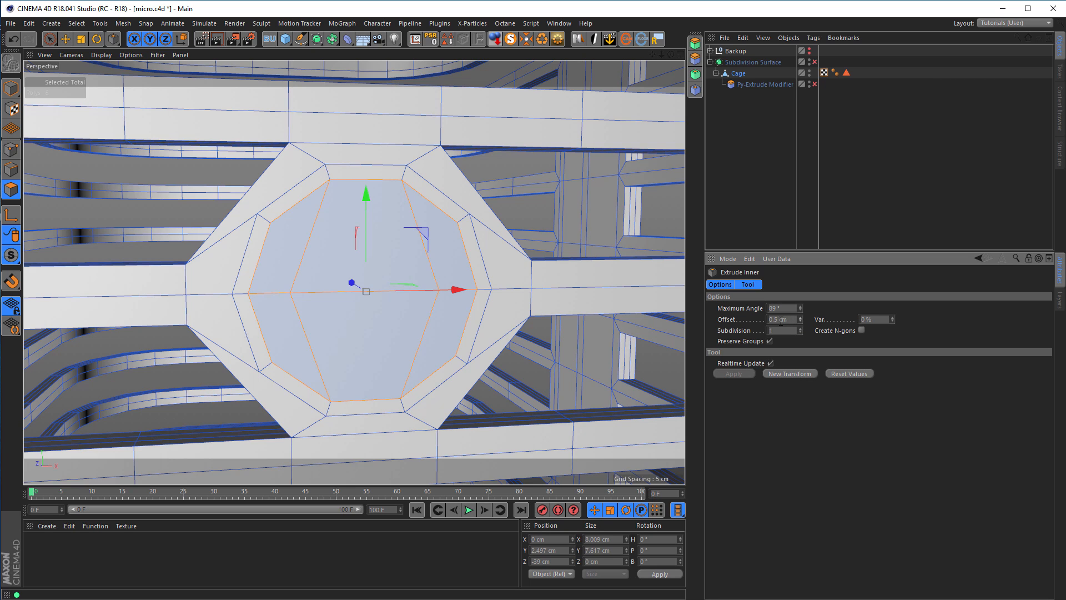
{"action": "key", "text": "Return"}
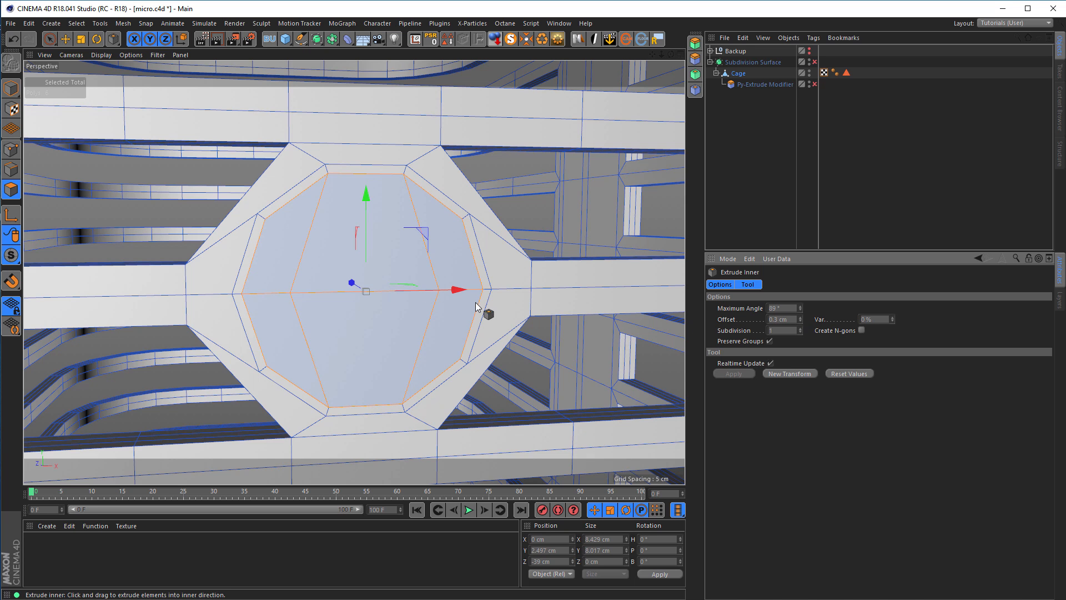
- Add the polygons stored in the Cage's selection tag to the circular face selection and update the tag with the combined selection
{"action": "scroll", "coordinate": [371, 271], "scroll_direction": "down", "scroll_amount": 1}
{"action": "left_click_drag", "start_coordinate": [371, 270], "coordinate": [333, 267], "text": "alt"}
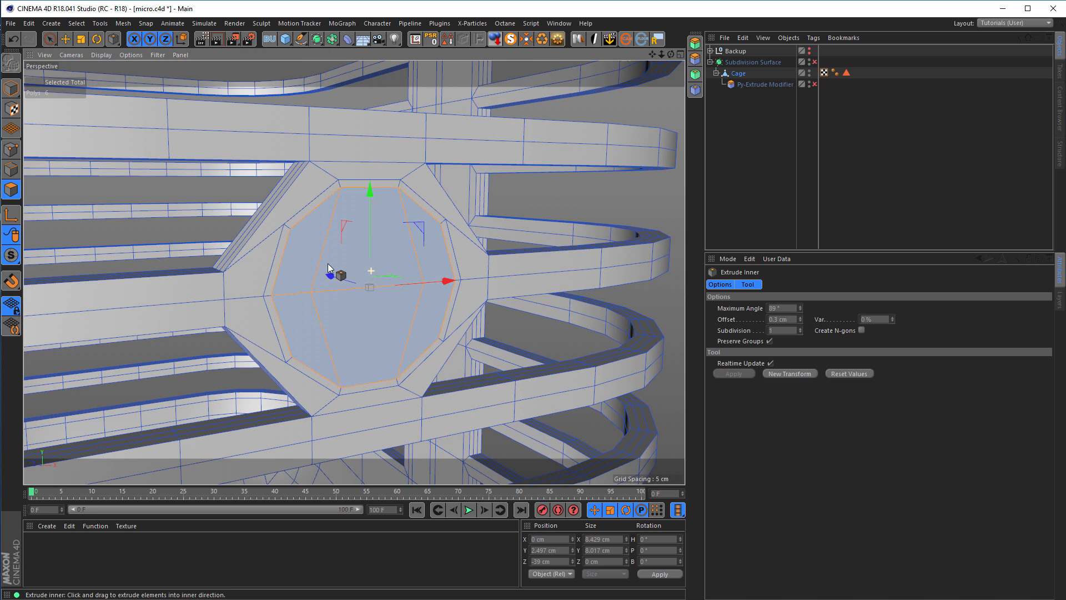
{"action": "scroll", "coordinate": [376, 243], "scroll_direction": "down", "scroll_amount": 5}
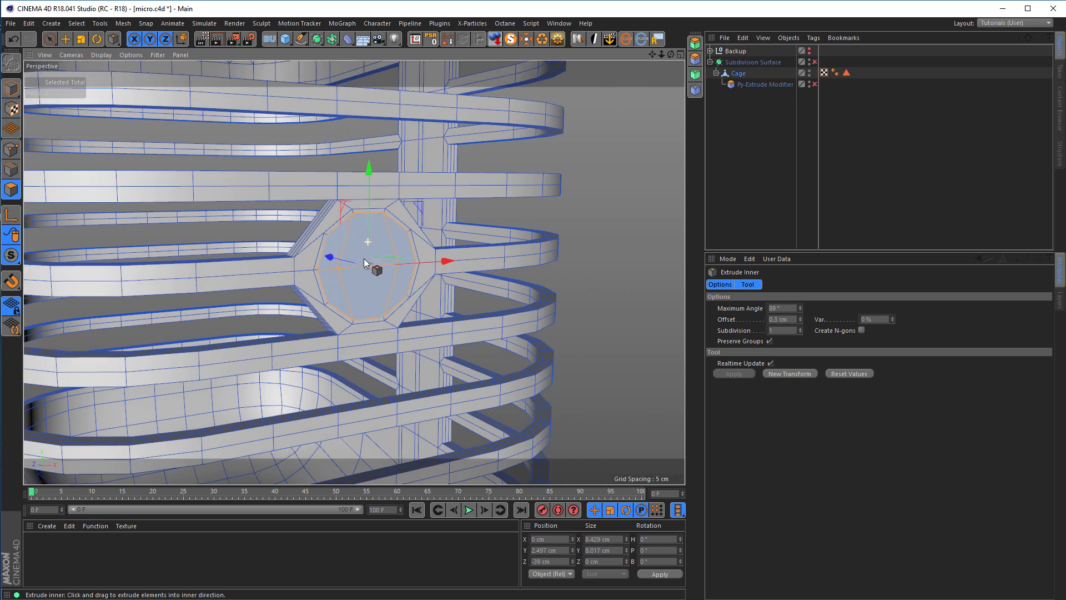
{"action": "scroll", "coordinate": [340, 255], "scroll_direction": "down", "scroll_amount": 3}
{"action": "middle_click_drag", "start_coordinate": [317, 264], "coordinate": [358, 271], "text": "alt"}
{"action": "scroll", "coordinate": [245, 238], "scroll_direction": "down", "scroll_amount": 8}
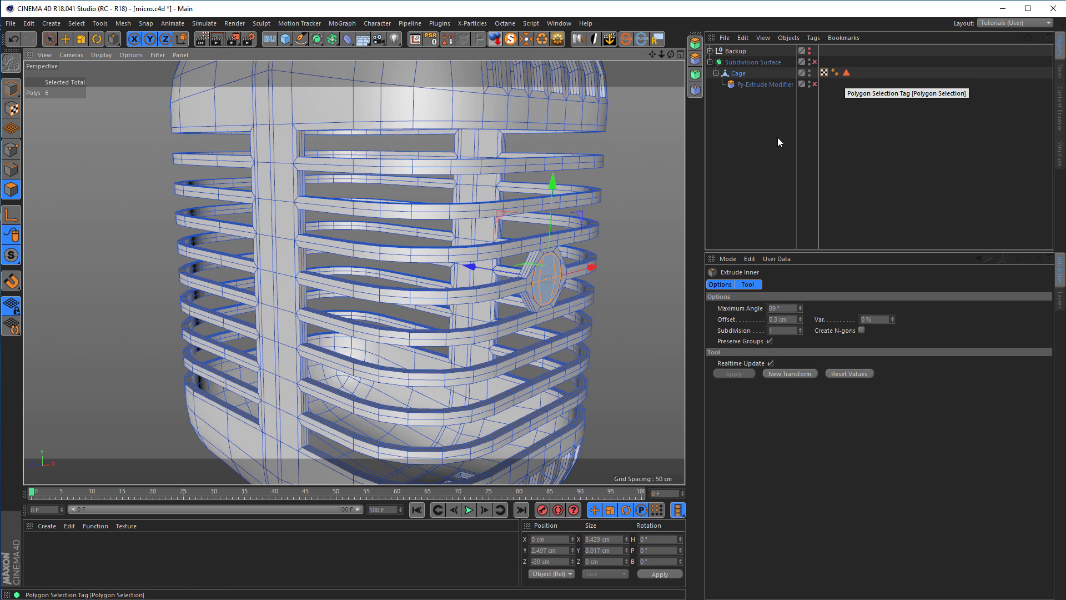
{"action": "left_click", "coordinate": [845, 73]}
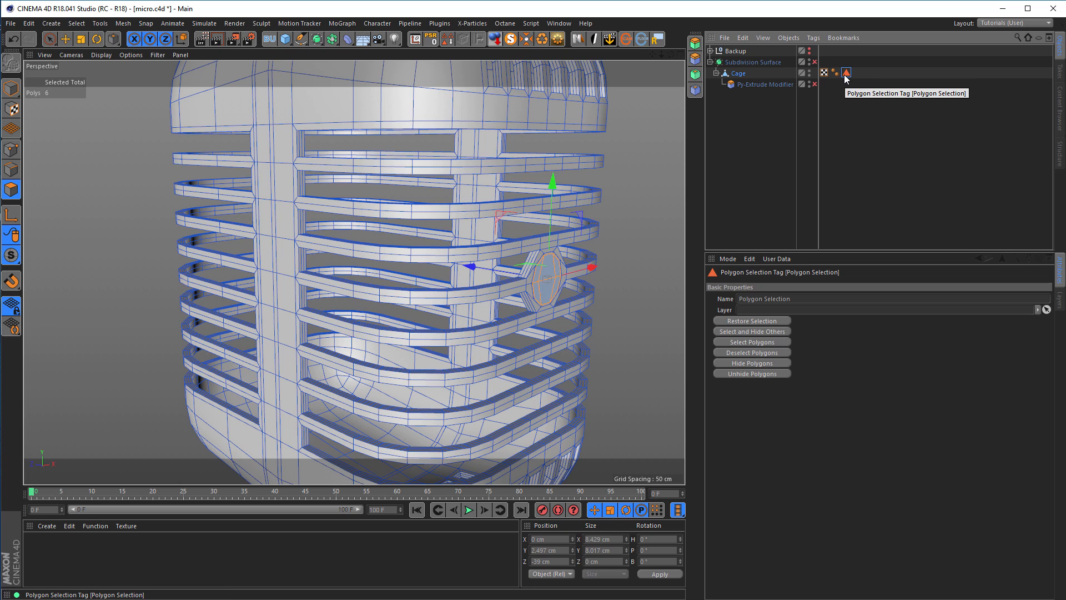
{"action": "left_click", "coordinate": [755, 343]}
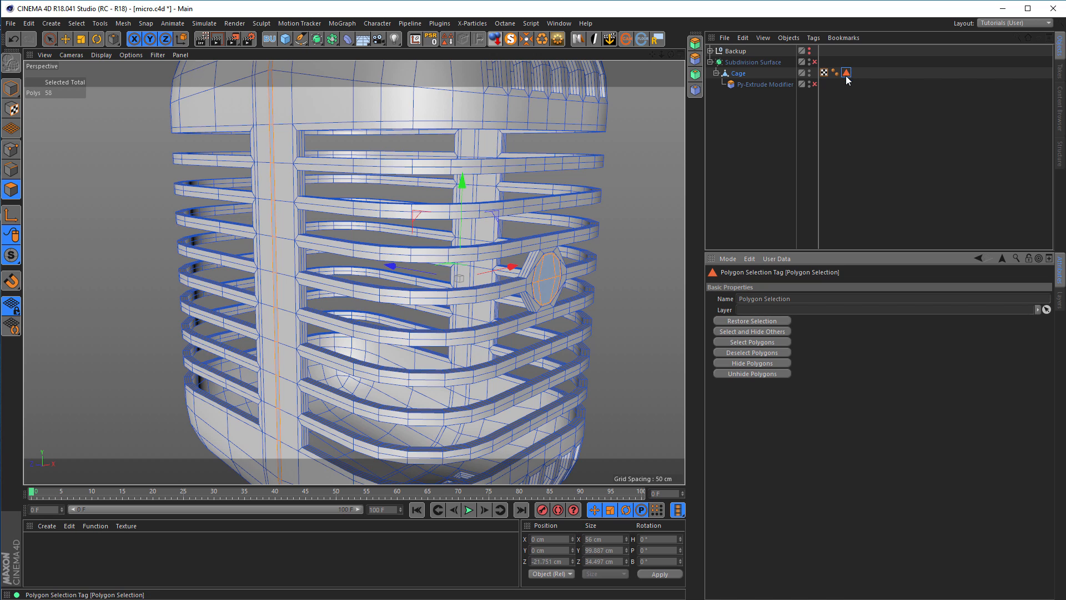
{"action": "key", "text": "i"}
- Switch to model mode and enable the Py-Extrude Modifier under the Cage to recess the badge's circular face
{"action": "left_click", "coordinate": [12, 89]}
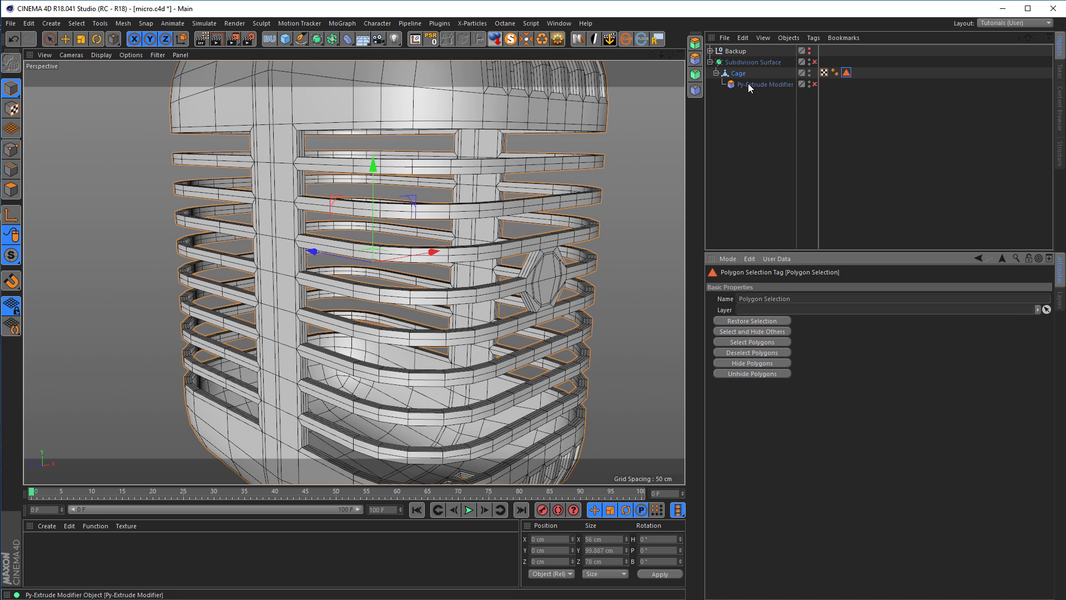
{"action": "left_click", "coordinate": [814, 84]}
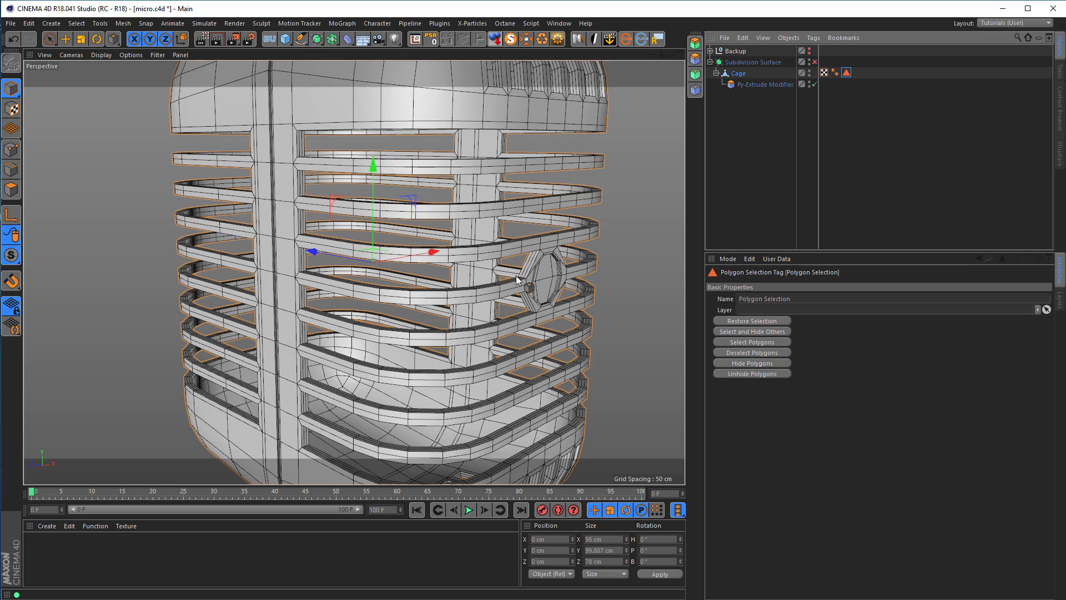
{"action": "right_click_drag", "start_coordinate": [561, 287], "coordinate": [408, 228], "text": "alt"}
{"action": "left_click_drag", "start_coordinate": [407, 228], "coordinate": [221, 180], "text": "alt"}
{"action": "right_click_drag", "start_coordinate": [201, 186], "coordinate": [241, 194], "text": "alt"}
{"action": "left_click_drag", "start_coordinate": [241, 194], "coordinate": [150, 206], "text": "alt"}
{"action": "right_click_drag", "start_coordinate": [149, 205], "coordinate": [104, 215], "text": "alt"}
{"action": "left_click_drag", "start_coordinate": [266, 239], "coordinate": [187, 241], "text": "alt"}
{"action": "left_click_drag", "start_coordinate": [261, 258], "coordinate": [389, 274], "text": "alt"}
{"action": "right_click_drag", "start_coordinate": [391, 277], "coordinate": [452, 268], "text": "alt"}
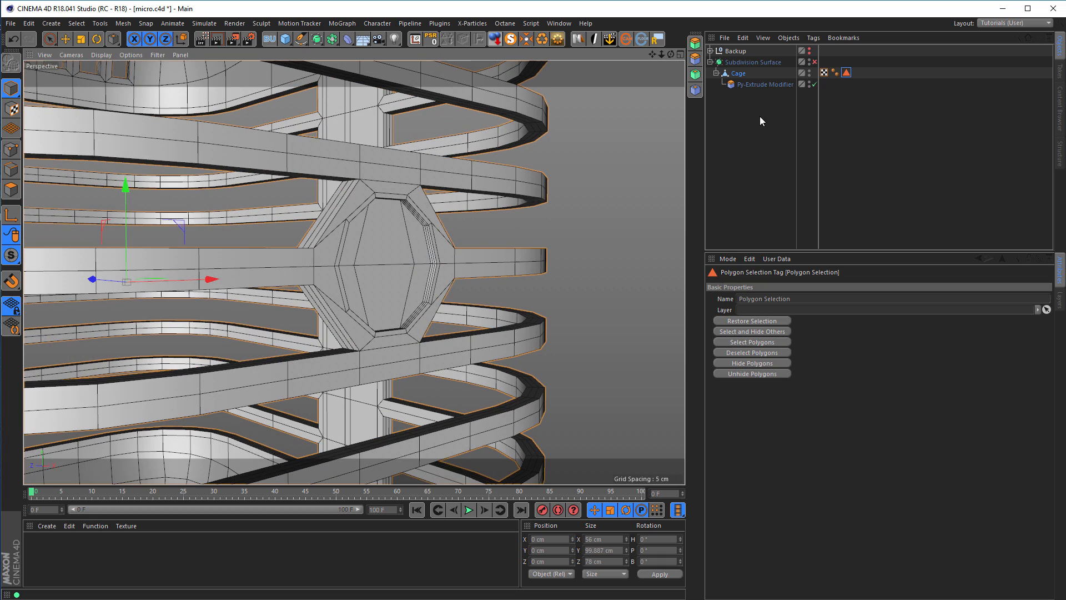
- Enable the Subdivision Surface and check the smoothed rim of the round badge
{"action": "left_click", "coordinate": [814, 61]}
{"action": "left_click_drag", "start_coordinate": [434, 265], "coordinate": [437, 237], "text": "alt"}
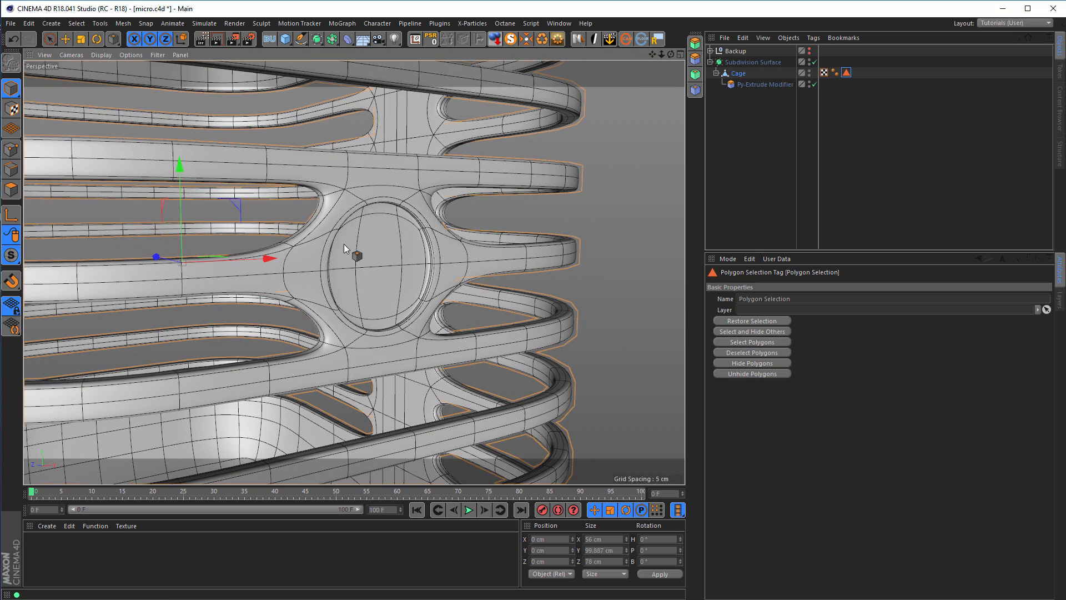
{"action": "scroll", "coordinate": [409, 276], "scroll_direction": "up", "scroll_amount": 4}
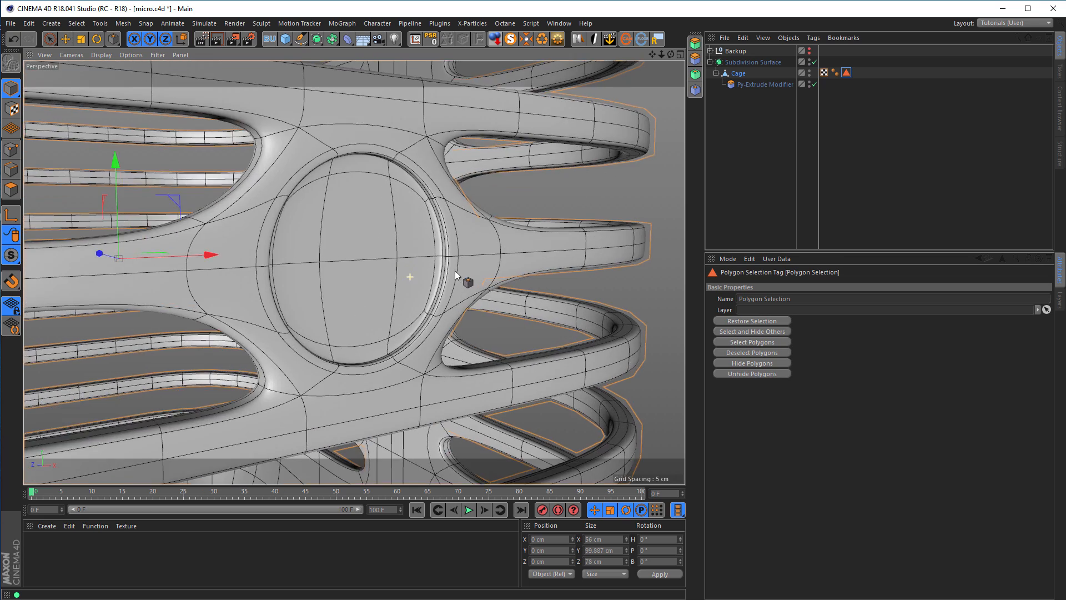
{"action": "scroll", "coordinate": [417, 267], "scroll_direction": "up", "scroll_amount": 4}
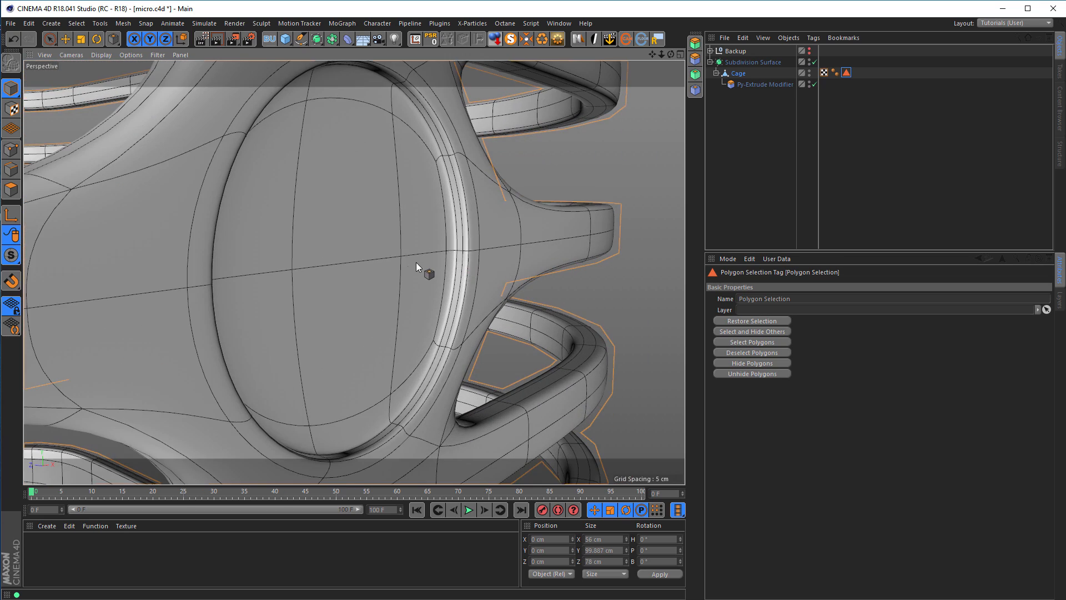
{"action": "scroll", "coordinate": [416, 263], "scroll_direction": "down", "scroll_amount": 4}
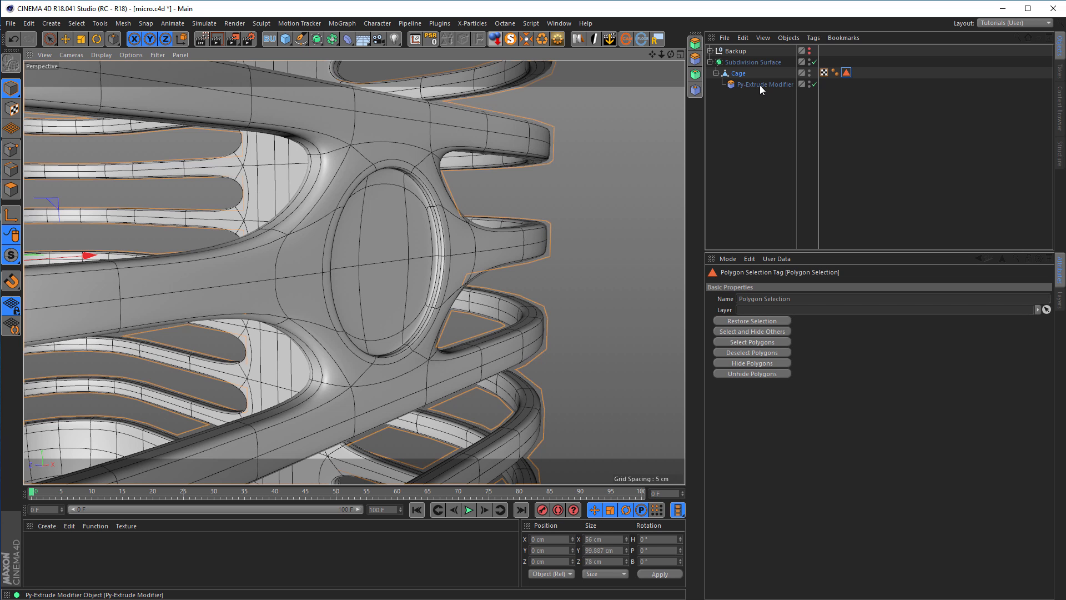
- Examine the smoothed microphone cage from several sides, including its seam groove, slots and round front badge
{"action": "scroll", "coordinate": [359, 247], "scroll_direction": "down", "scroll_amount": 6}
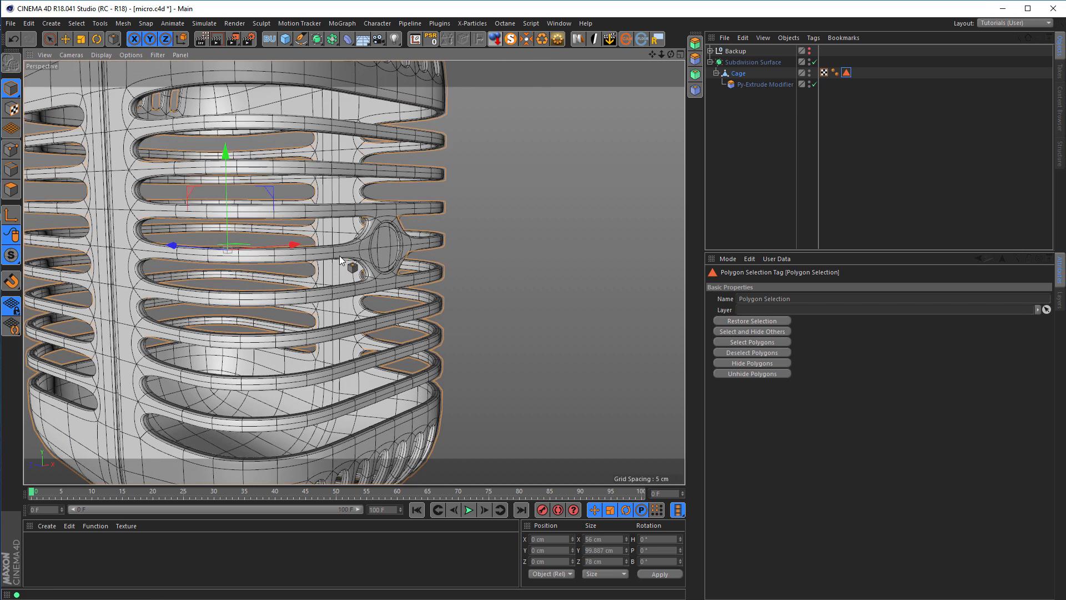
{"action": "middle_click_drag", "start_coordinate": [339, 255], "coordinate": [394, 257], "text": "alt"}
{"action": "left_click_drag", "start_coordinate": [394, 257], "coordinate": [309, 258], "text": "alt"}
{"action": "scroll", "coordinate": [304, 267], "scroll_direction": "down", "scroll_amount": 3}
{"action": "middle_click_drag", "start_coordinate": [339, 270], "coordinate": [337, 289], "text": "alt"}
{"action": "left_click_drag", "start_coordinate": [336, 288], "coordinate": [292, 286], "text": "alt"}
{"action": "scroll", "coordinate": [293, 286], "scroll_direction": "down", "scroll_amount": 2}
{"action": "middle_click_drag", "start_coordinate": [352, 277], "coordinate": [395, 279], "text": "alt"}
{"action": "left_click_drag", "start_coordinate": [395, 279], "coordinate": [355, 294], "text": "alt"}
{"action": "scroll", "coordinate": [355, 263], "scroll_direction": "up", "scroll_amount": 5}
{"action": "scroll", "coordinate": [343, 286], "scroll_direction": "down", "scroll_amount": 2}
{"action": "middle_click_drag", "start_coordinate": [355, 281], "coordinate": [421, 229], "text": "alt"}
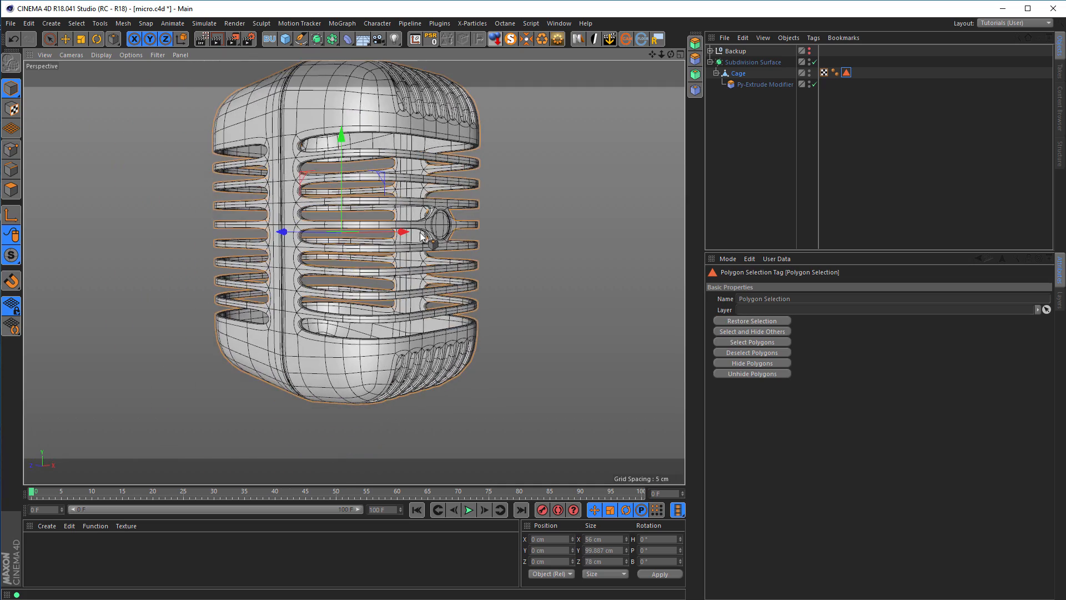
{"action": "left_click_drag", "start_coordinate": [421, 233], "coordinate": [282, 328], "text": "alt"}
{"action": "left_click_drag", "start_coordinate": [343, 360], "coordinate": [369, 215], "text": "alt"}
{"action": "middle_click_drag", "start_coordinate": [377, 212], "coordinate": [405, 296], "text": "alt"}
{"action": "left_click_drag", "start_coordinate": [405, 296], "coordinate": [419, 218], "text": "alt"}
{"action": "middle_click_drag", "start_coordinate": [419, 219], "coordinate": [378, 288], "text": "alt"}
{"action": "left_click_drag", "start_coordinate": [400, 262], "coordinate": [406, 252], "text": "alt"}
{"action": "right_click_drag", "start_coordinate": [406, 252], "coordinate": [465, 225], "text": "alt"}
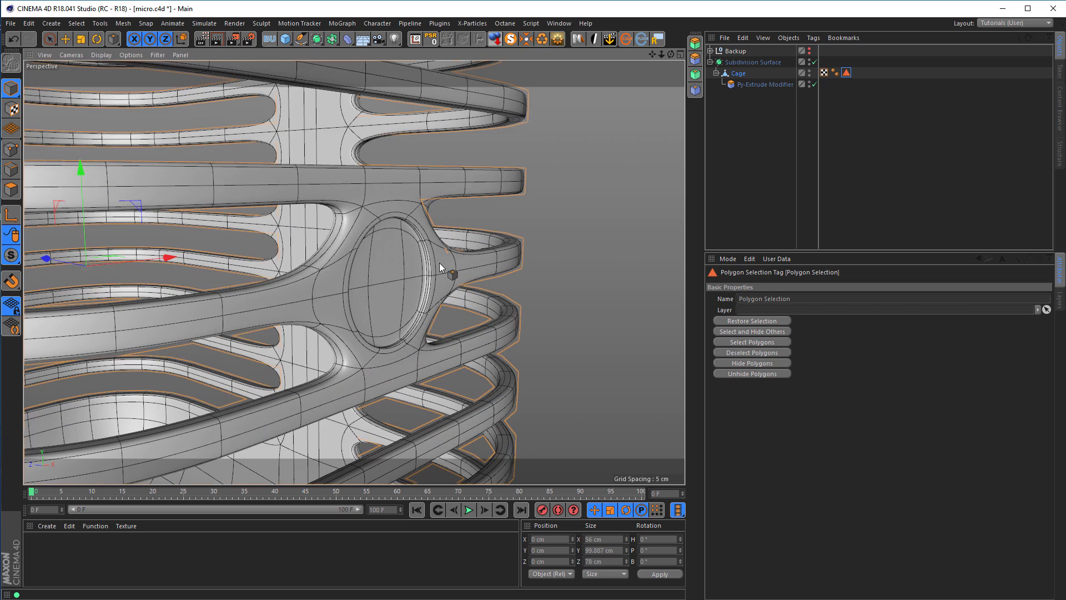
{"action": "left_click_drag", "start_coordinate": [439, 262], "coordinate": [446, 261], "text": "alt"}
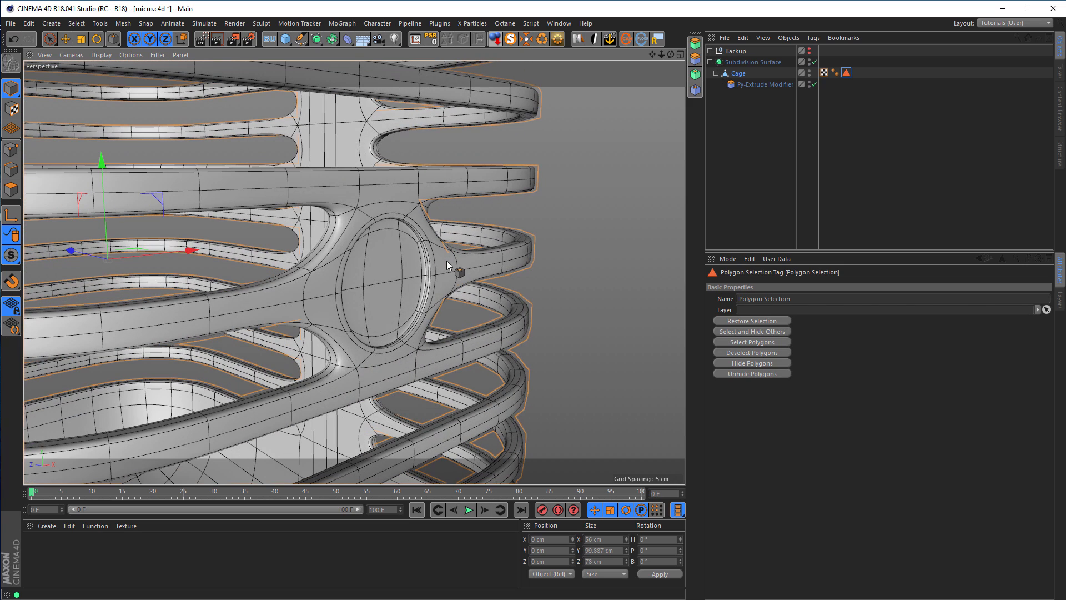
- Bake the Cage and its Py-Extrude Modifier with Current State to Object and move the original Cage into the Backup group
{"action": "left_click", "coordinate": [740, 75]}
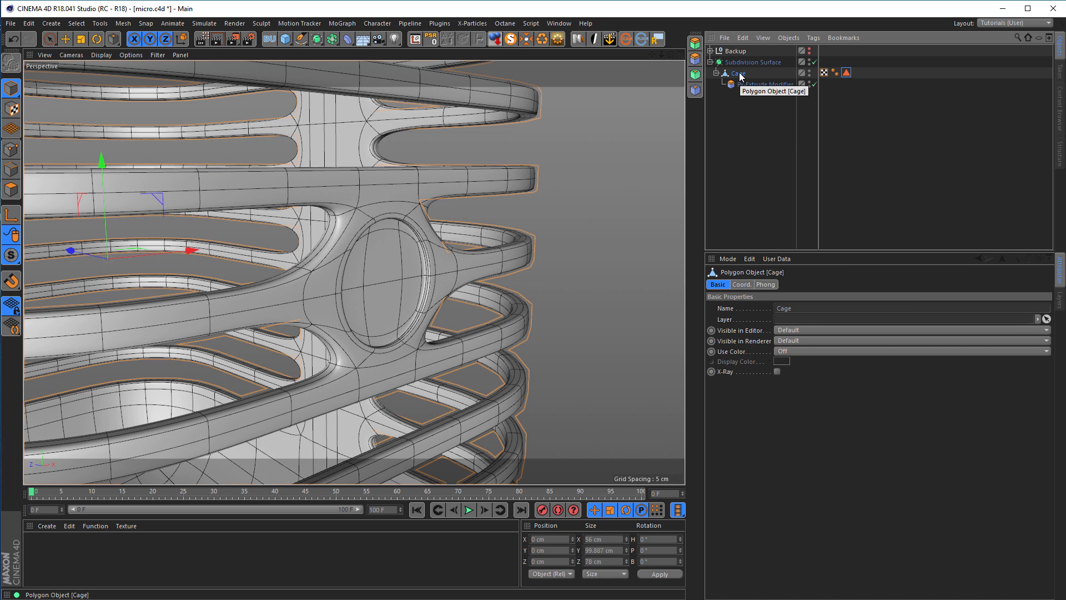
{"action": "right_click", "coordinate": [740, 77]}
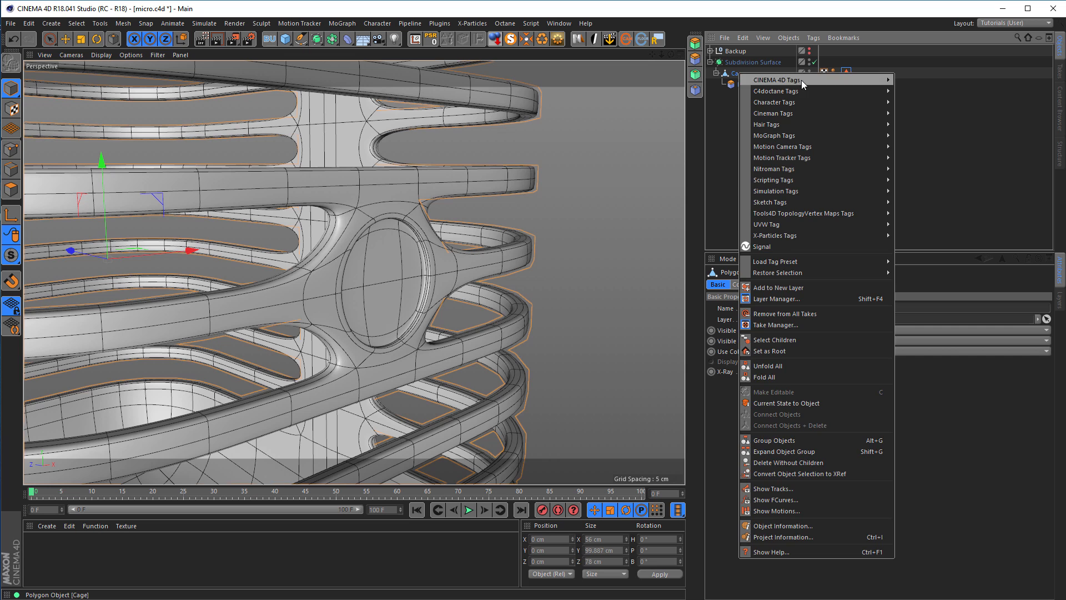
{"action": "left_click", "coordinate": [810, 404]}
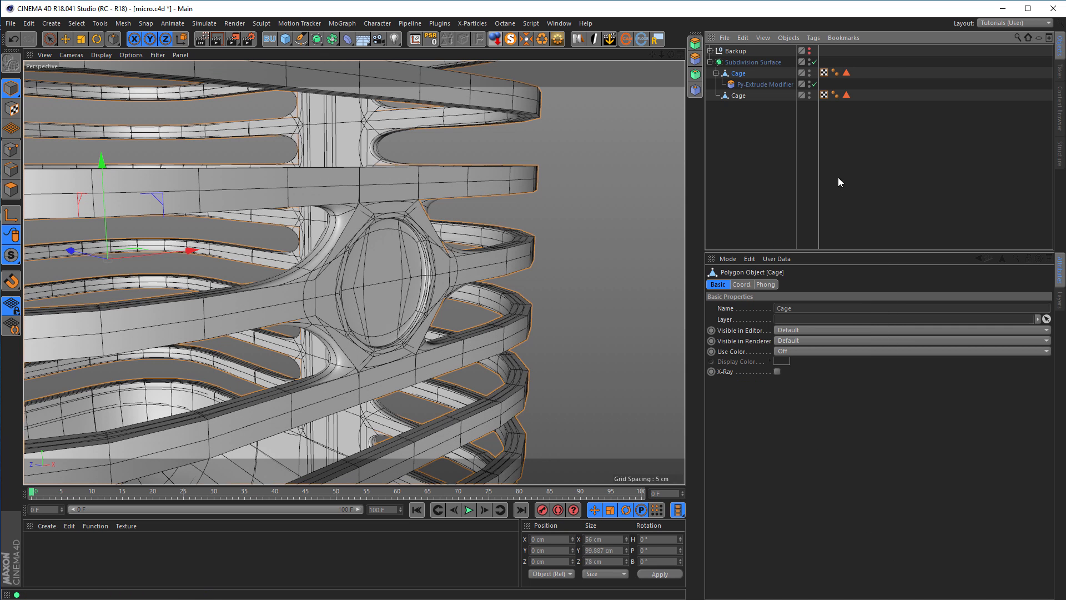
{"action": "left_click", "coordinate": [814, 82]}
{"action": "left_click", "coordinate": [716, 73]}
{"action": "left_click_drag", "start_coordinate": [734, 77], "coordinate": [738, 51]}
{"action": "left_click", "coordinate": [710, 51]}
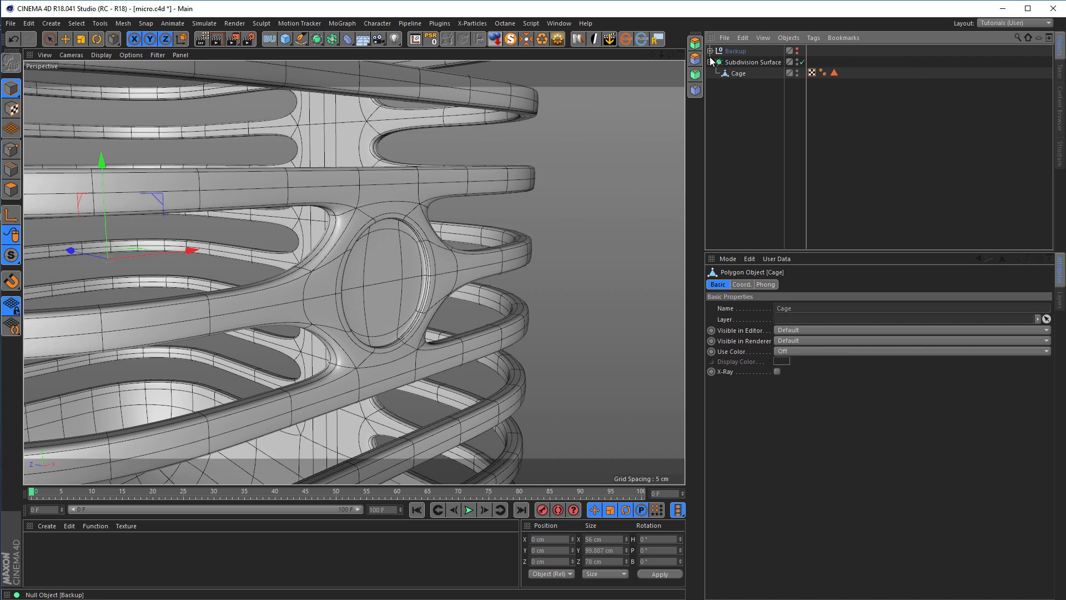
- Switch the baked Cage to polygon mode, compare the badge's face with and without smoothing, and leave the Subdivision Surface disabled
{"action": "left_click", "coordinate": [738, 77]}
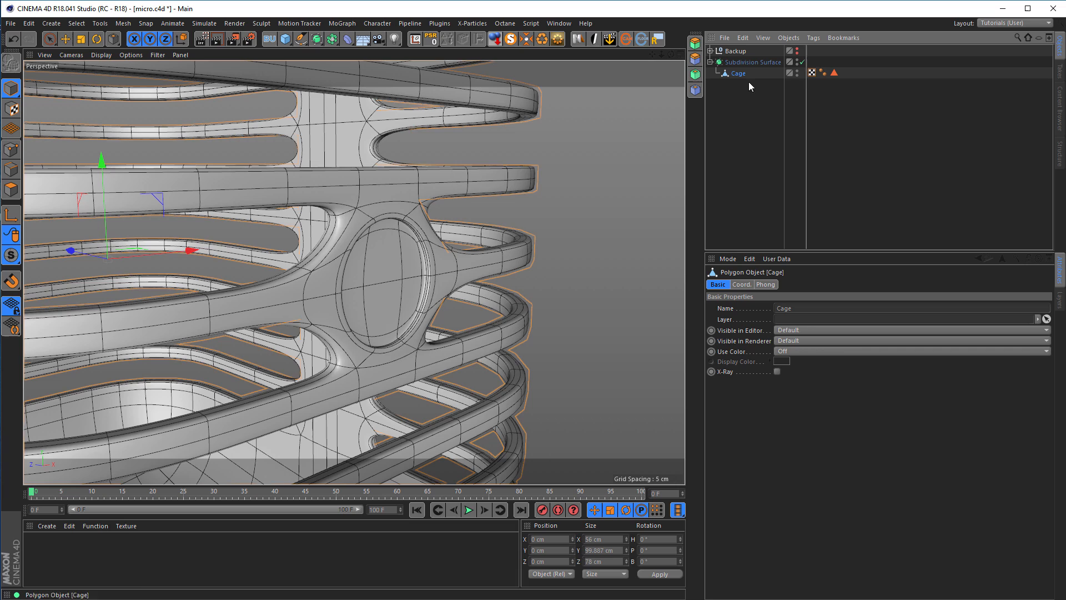
{"action": "left_click", "coordinate": [801, 61]}
{"action": "left_click_drag", "start_coordinate": [427, 289], "coordinate": [413, 284], "text": "alt"}
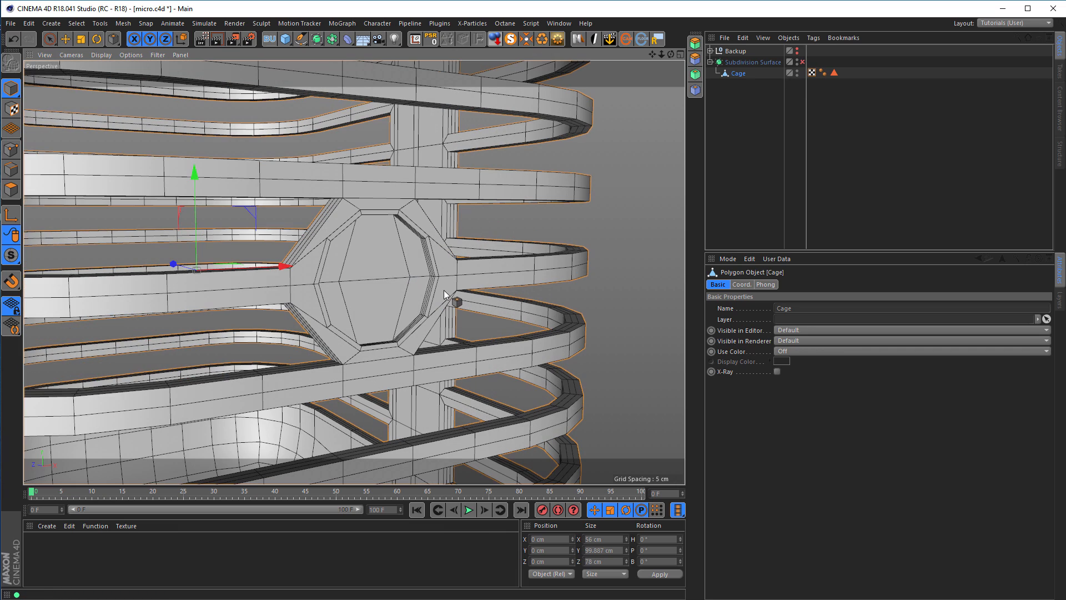
{"action": "left_click", "coordinate": [10, 191]}
{"action": "right_click_drag", "start_coordinate": [405, 299], "coordinate": [458, 295], "text": "alt"}
{"action": "left_click_drag", "start_coordinate": [457, 296], "coordinate": [470, 304], "text": "alt"}
{"action": "right_click_drag", "start_coordinate": [411, 234], "coordinate": [450, 232], "text": "alt"}
{"action": "mouse_move", "coordinate": [450, 231]}
{"action": "left_mouse_down", "text": "alt"}
{"action": "mouse_move", "coordinate": [410, 246]}
{"action": "mouse_move", "coordinate": [422, 224]}
{"action": "left_mouse_up", "text": "alt"}
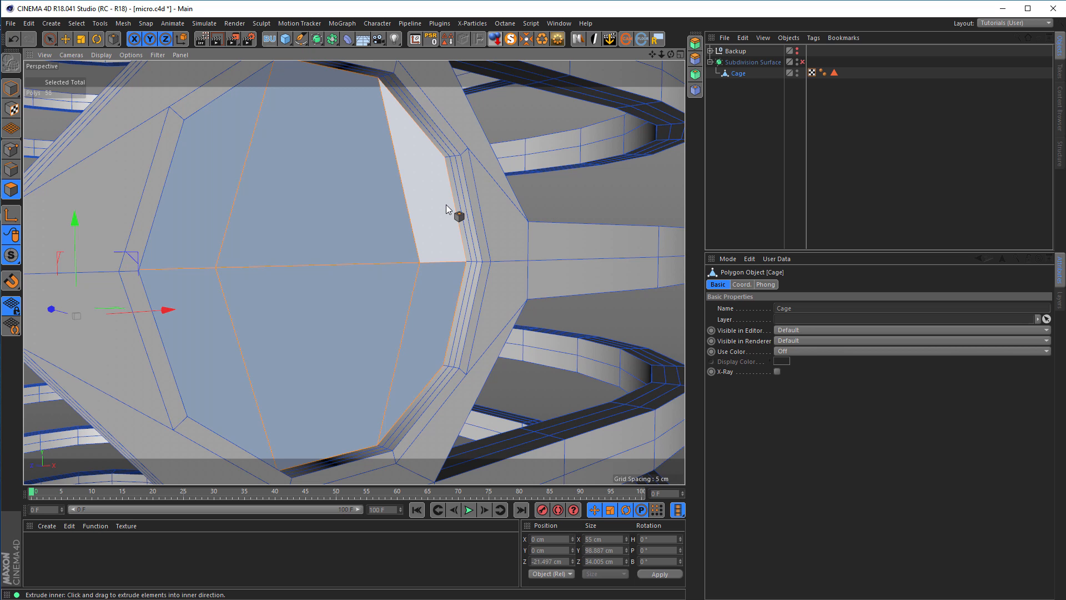
{"action": "left_click", "coordinate": [802, 61]}
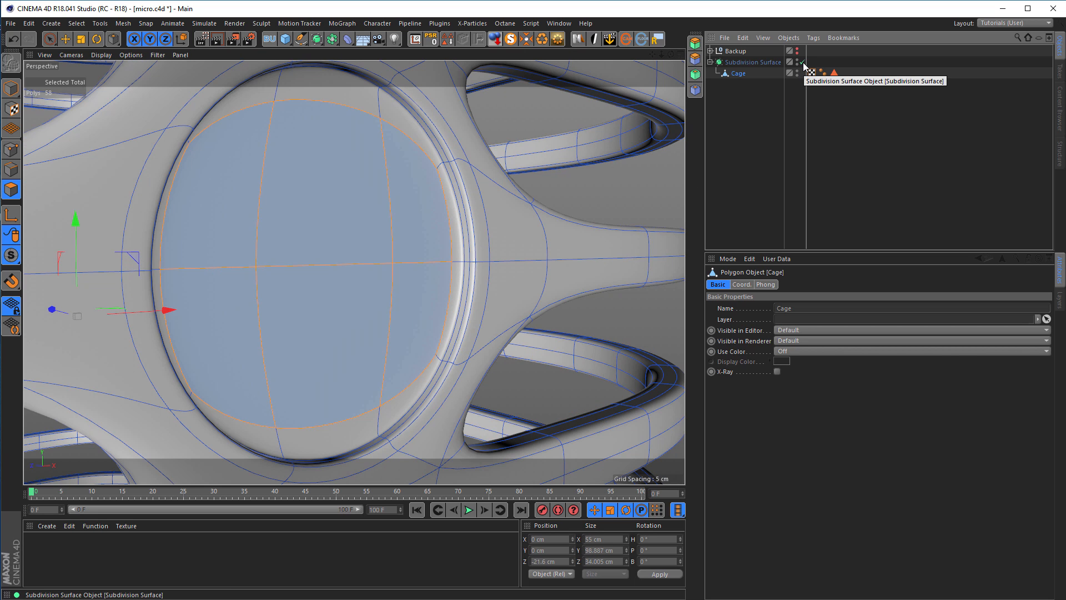
{"action": "left_click", "coordinate": [802, 62]}
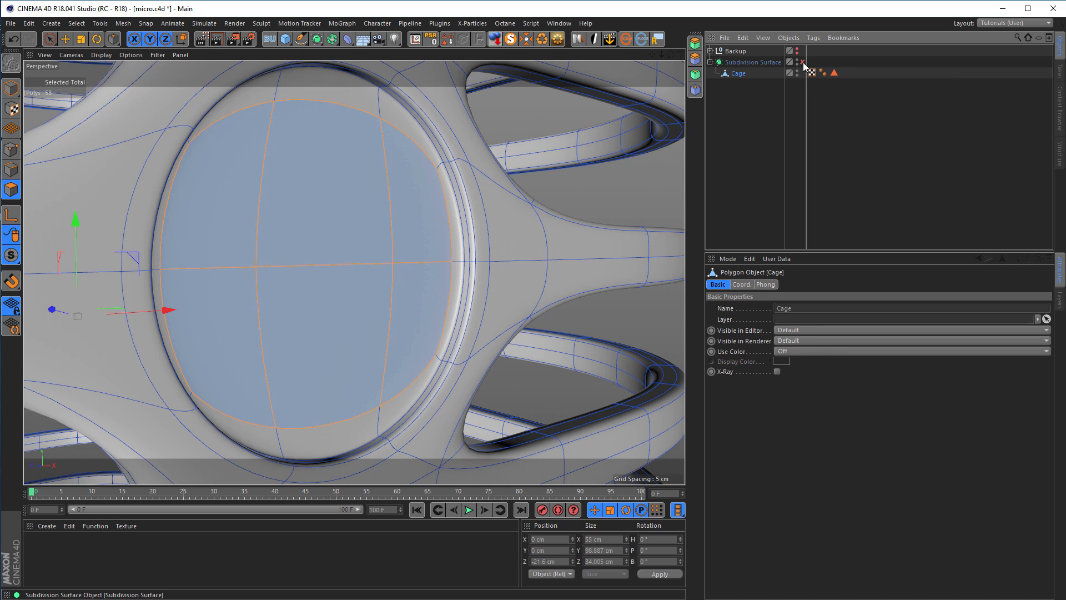
- Split the selected polygons off the Cage into a separate object and rename it Logo
{"action": "scroll", "coordinate": [460, 210], "scroll_direction": "down", "scroll_amount": 5}
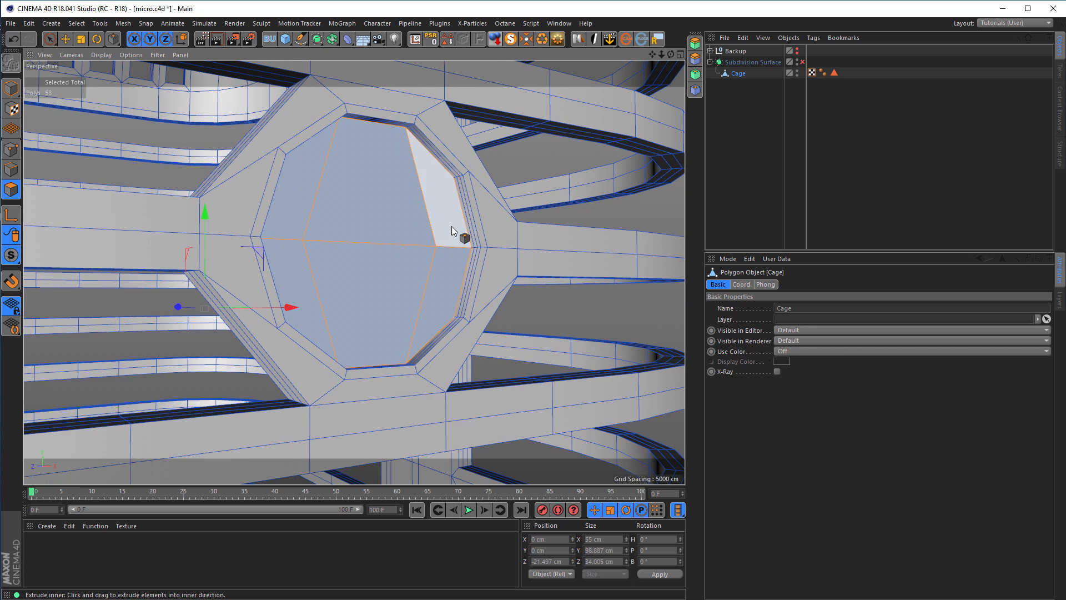
{"action": "left_click_drag", "start_coordinate": [328, 188], "coordinate": [358, 172], "text": "alt"}
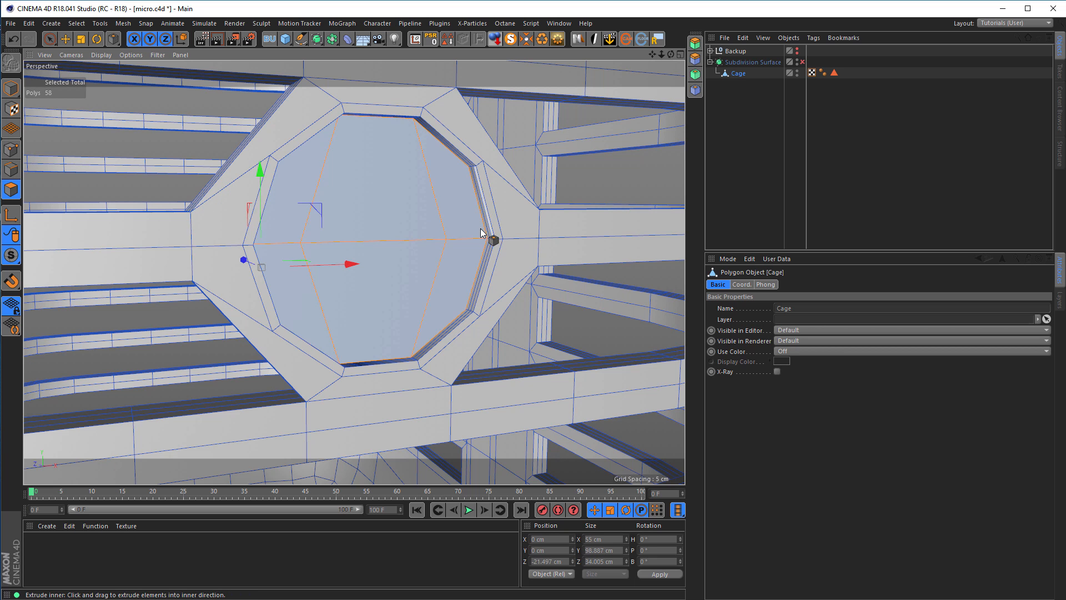
{"action": "left_click_drag", "start_coordinate": [397, 215], "coordinate": [418, 218], "text": "alt"}
{"action": "middle_click_drag", "start_coordinate": [448, 225], "coordinate": [280, 199], "text": "alt"}
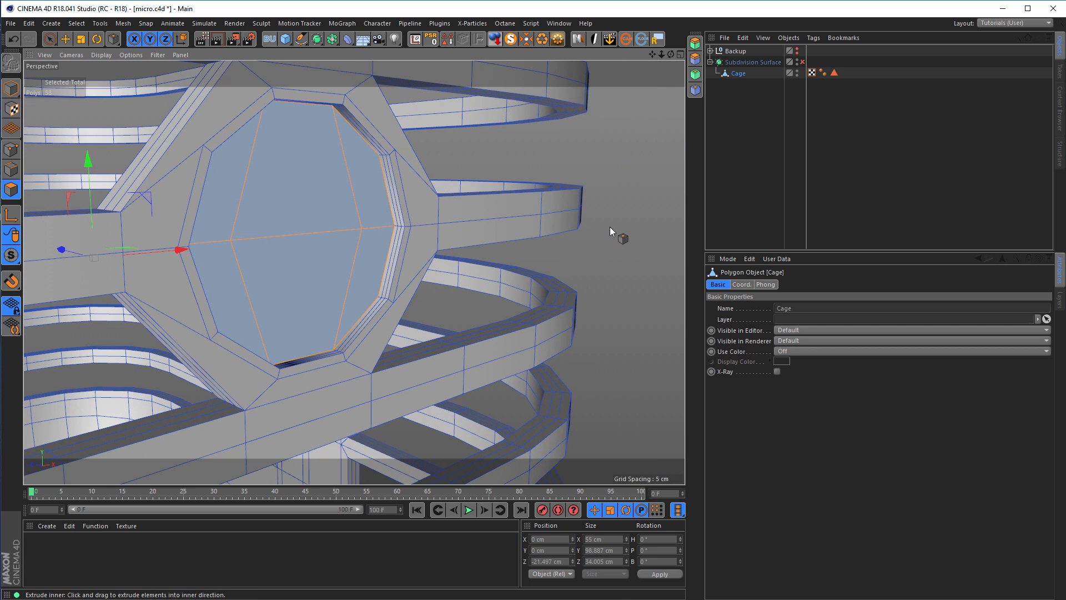
{"action": "right_click", "coordinate": [610, 226]}
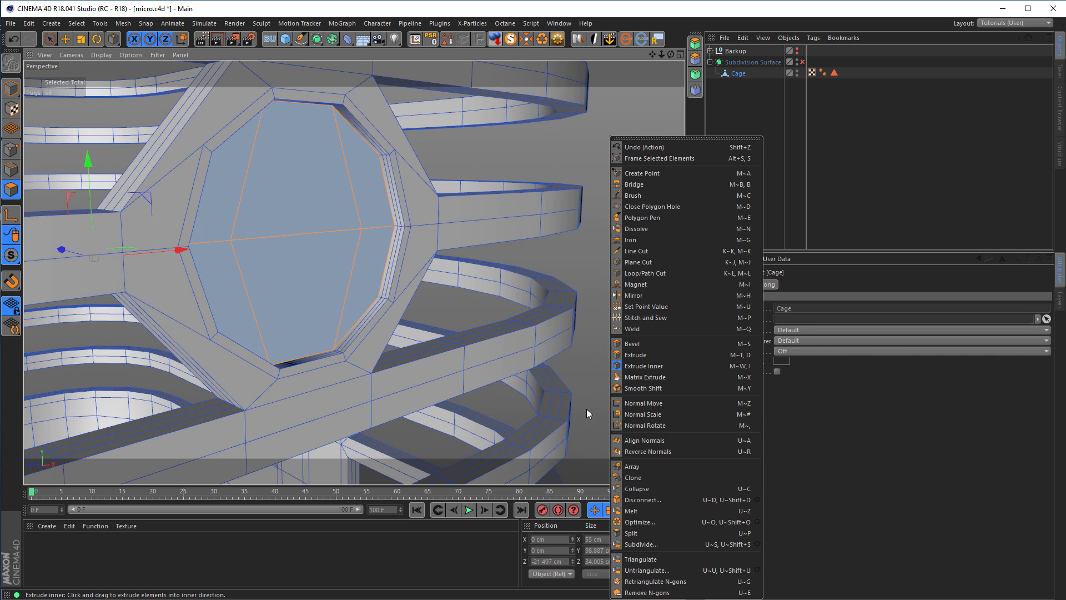
{"action": "left_click", "coordinate": [630, 530]}
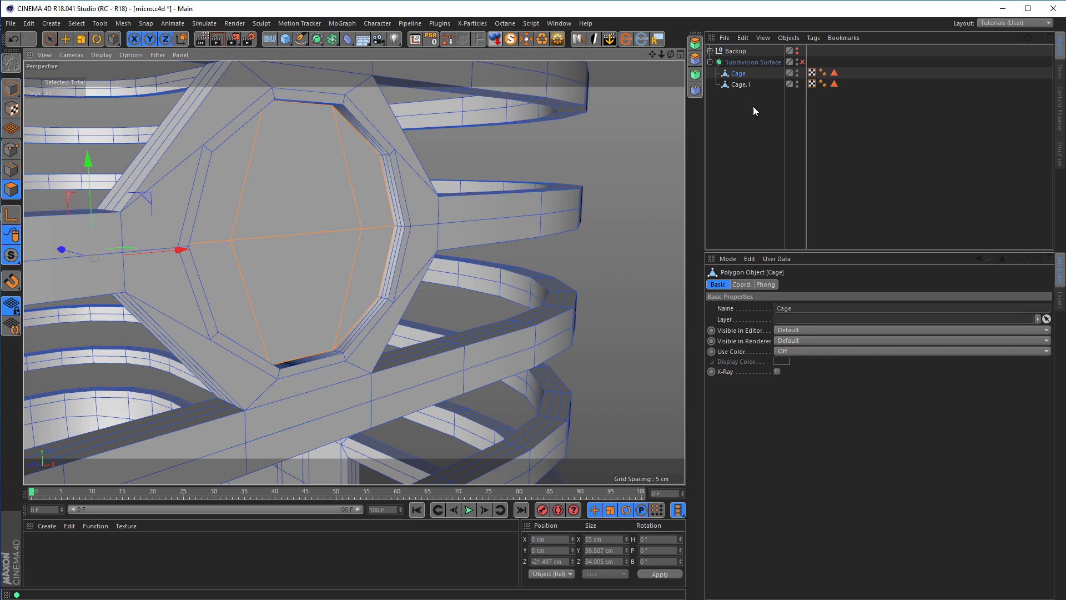
{"action": "double_click", "coordinate": [742, 84]}
{"action": "type", "text": "Logo"}
{"action": "key", "text": "Return"}
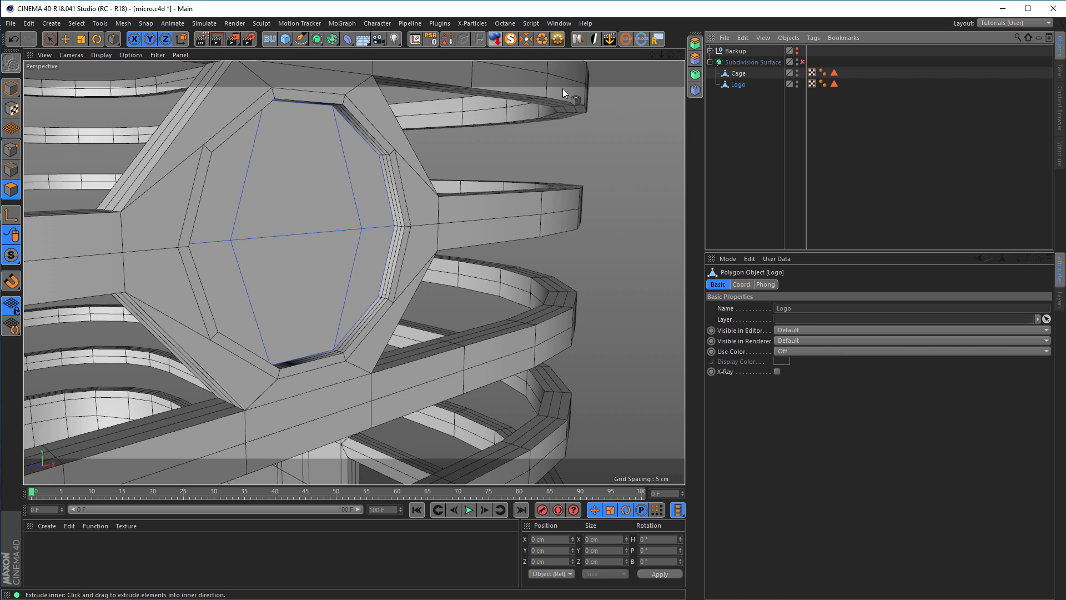
- Isolate the Logo object with Magic Solo and show it in the Right view
{"action": "left_click", "coordinate": [513, 39]}
{"action": "mouse_move", "coordinate": [321, 225]}
{"action": "left_mouse_down", "text": "alt"}
{"action": "mouse_move", "coordinate": [305, 228]}
{"action": "mouse_move", "coordinate": [340, 220]}
{"action": "mouse_move", "coordinate": [301, 215]}
{"action": "mouse_move", "coordinate": [361, 215]}
{"action": "mouse_move", "coordinate": [219, 241]}
{"action": "mouse_move", "coordinate": [362, 223]}
{"action": "left_mouse_up", "text": "alt"}
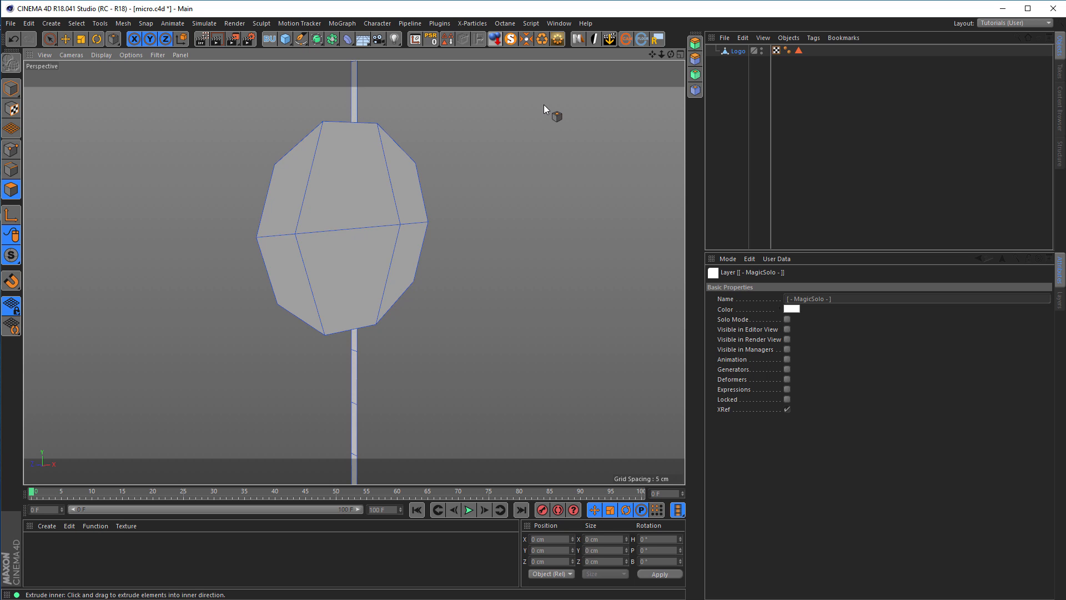
{"action": "middle_click", "coordinate": [472, 230]}
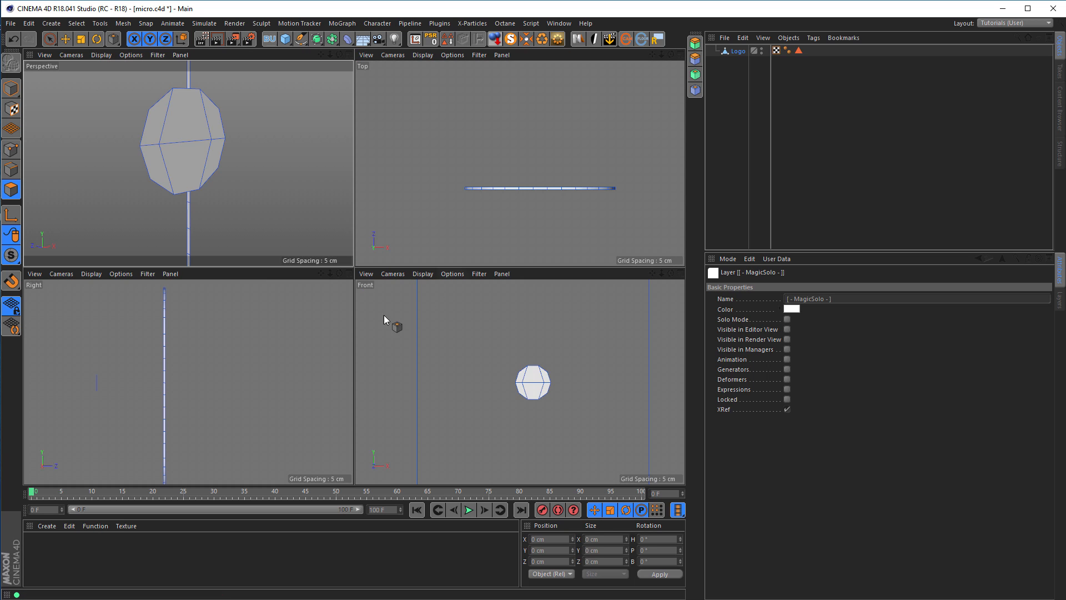
{"action": "middle_click", "coordinate": [295, 344]}
{"action": "middle_click", "coordinate": [378, 314]}
{"action": "middle_click", "coordinate": [311, 332]}
{"action": "scroll", "coordinate": [333, 324], "scroll_direction": "down", "scroll_amount": 2}
- Select all points of the long vertical strip beside the badge disc and delete them from the Logo object
{"action": "left_click", "coordinate": [11, 149]}
{"action": "key", "text": "0"}
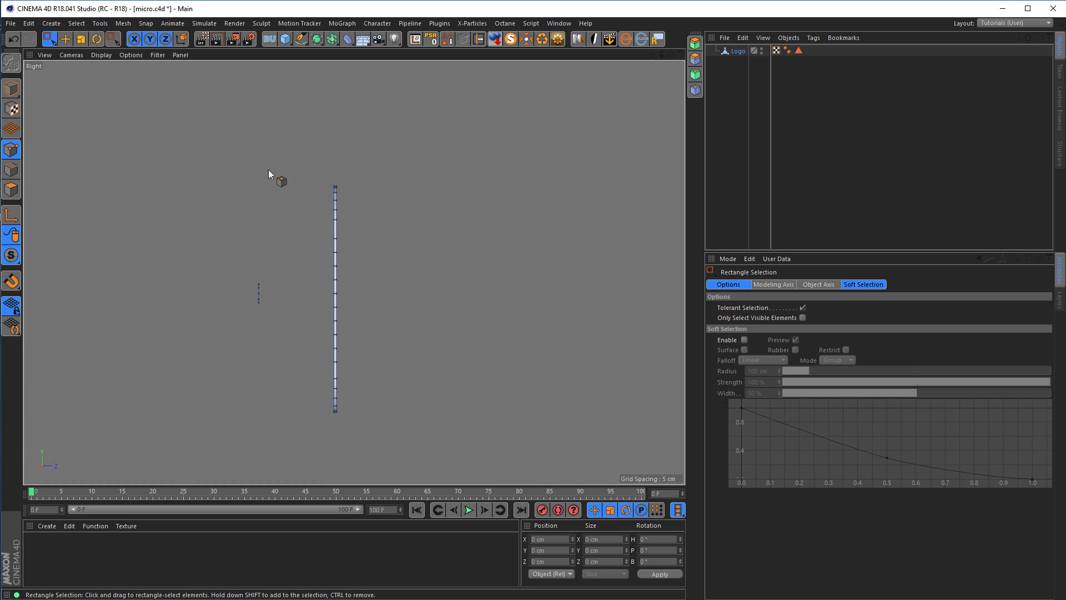
{"action": "left_click_drag", "start_coordinate": [301, 142], "coordinate": [387, 469]}
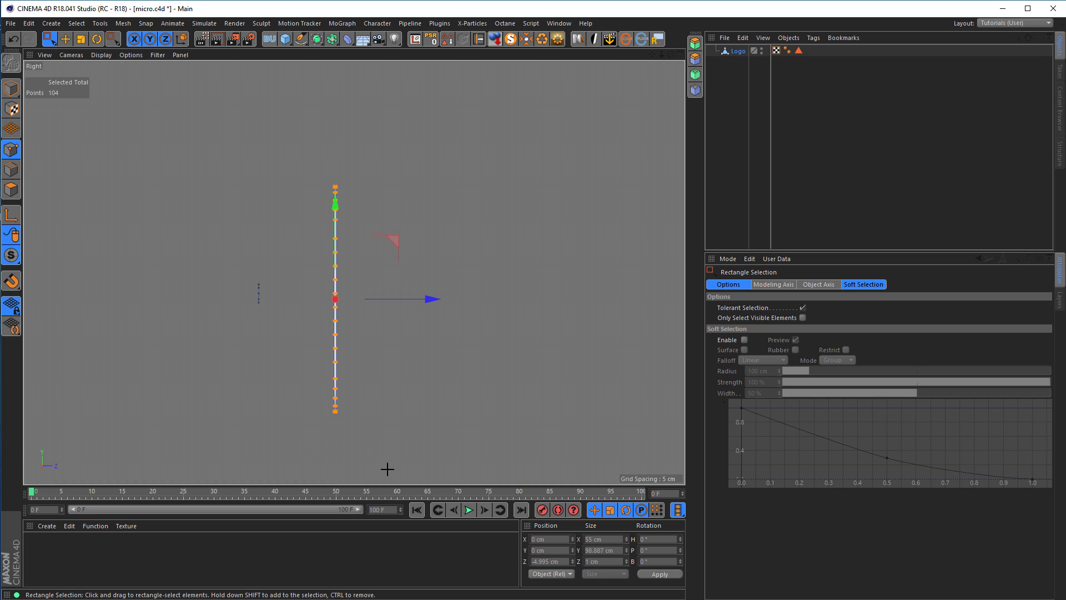
{"action": "key", "text": "Delete"}
{"action": "middle_click", "coordinate": [428, 324]}
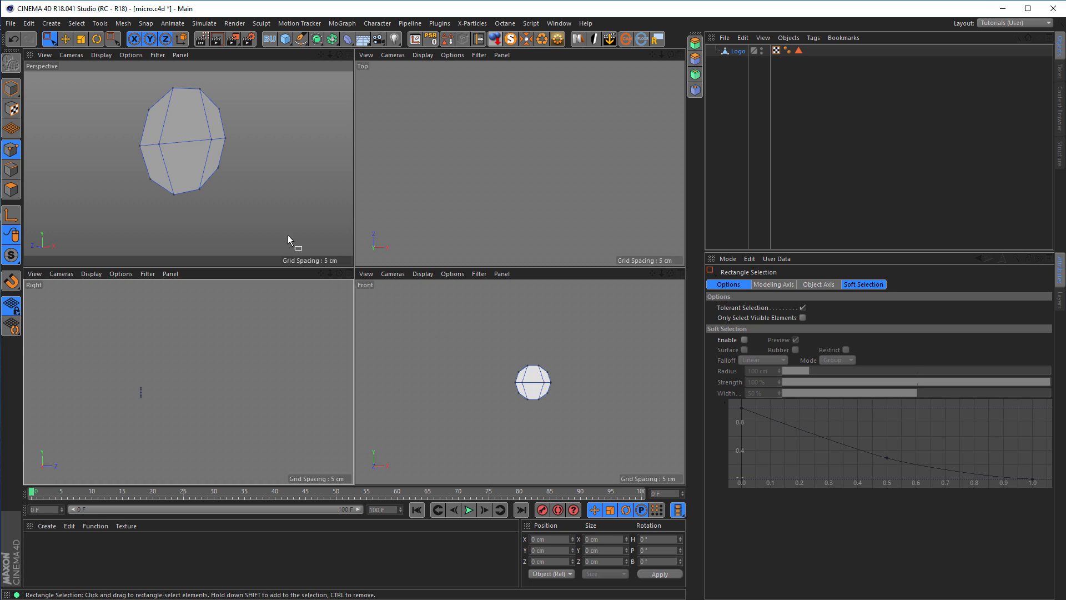
{"action": "middle_click", "coordinate": [288, 236]}
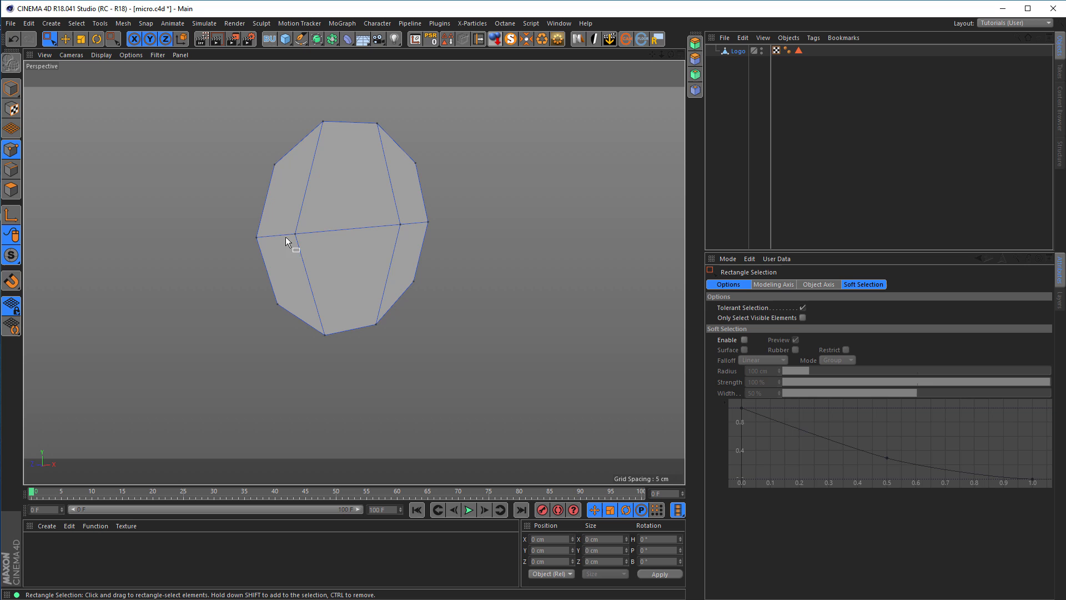
- Switch the Logo to model mode and centre its axis on the badge disc
{"action": "left_click", "coordinate": [737, 52]}
{"action": "left_click", "coordinate": [15, 89]}
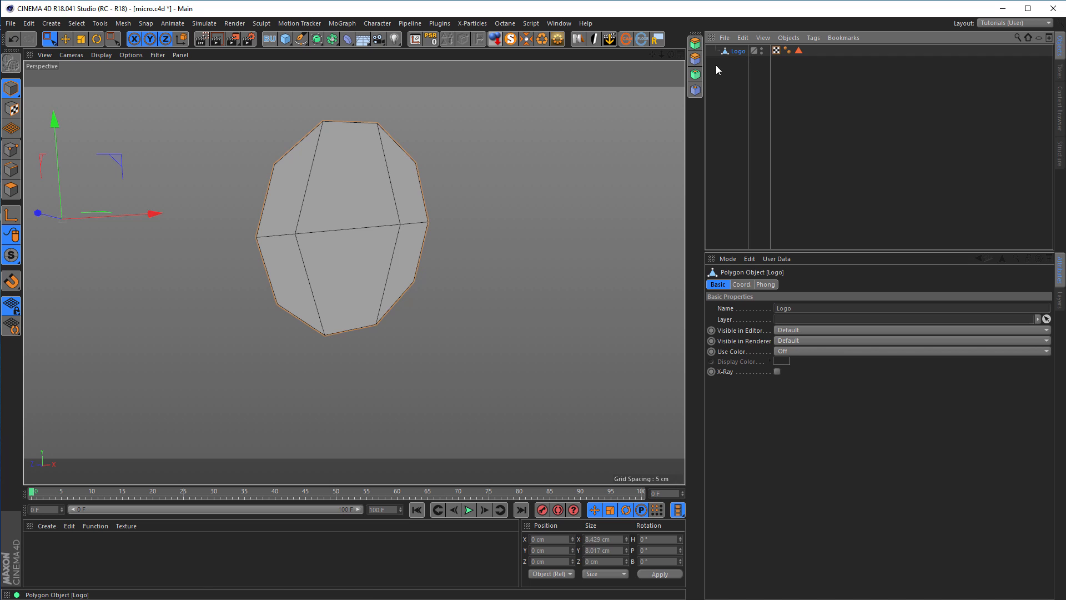
{"action": "left_click", "coordinate": [526, 39]}
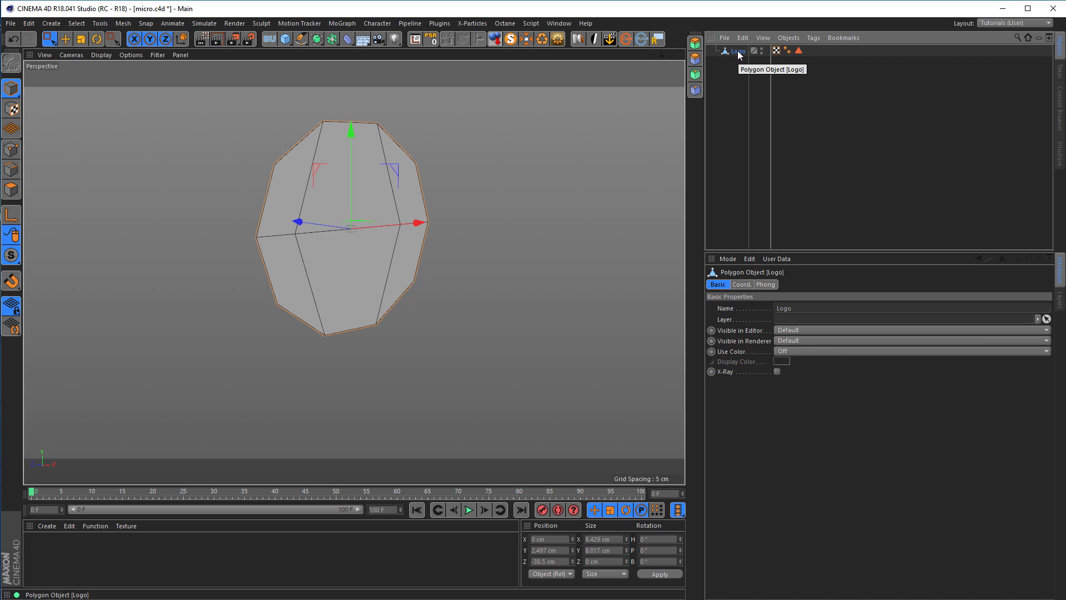
- Add a Py-Extrude Generator to the Logo with a 0.4 cm offset, 2 subdivisions and caps created
{"action": "left_click", "coordinate": [695, 47]}
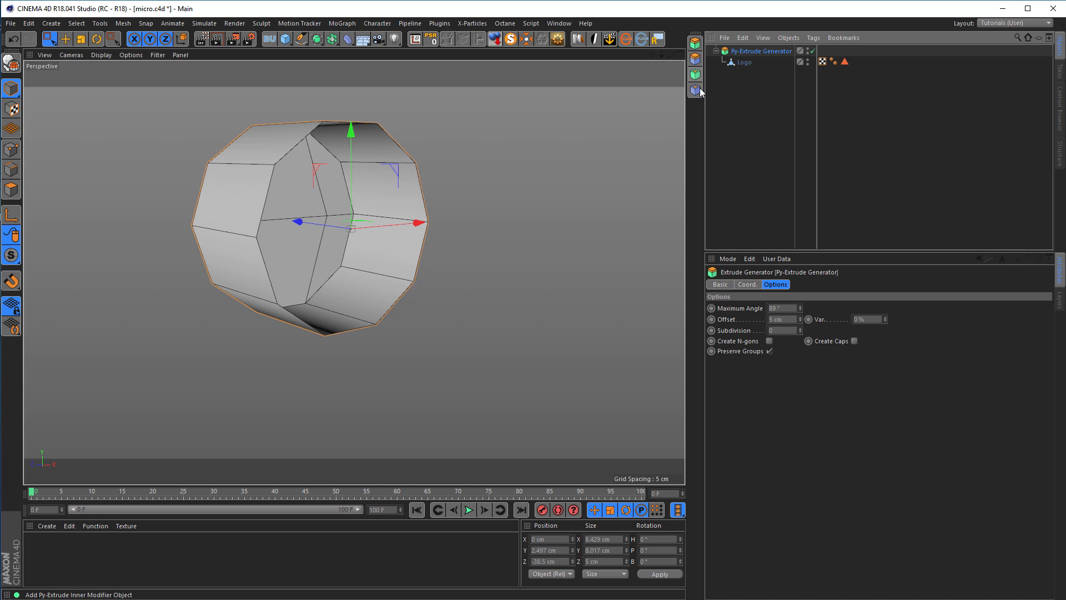
{"action": "left_click_drag", "start_coordinate": [785, 320], "coordinate": [753, 320]}
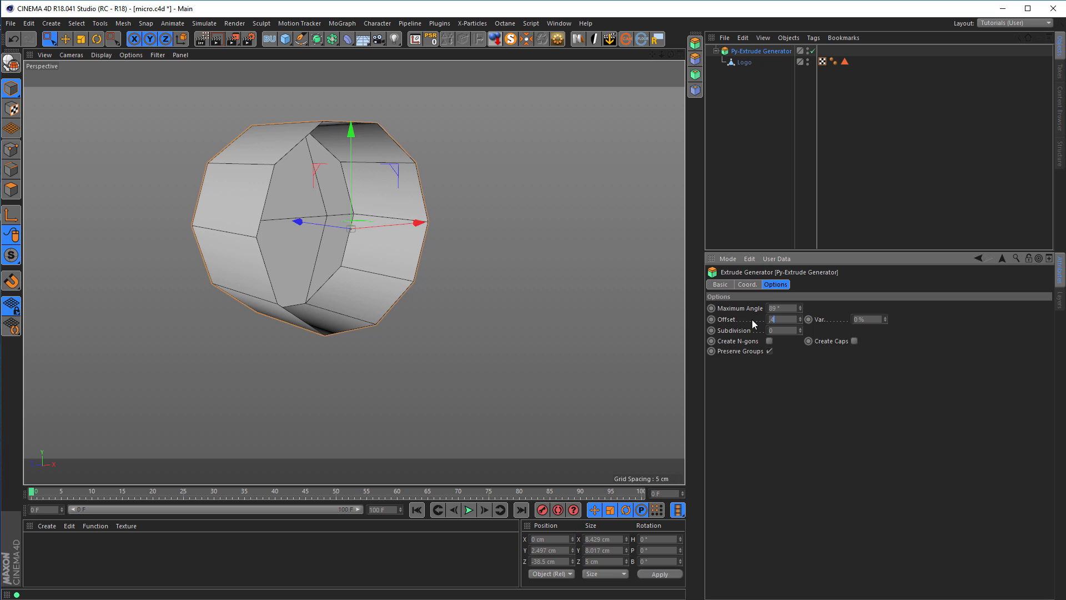
{"action": "type", "text": ".4"}
{"action": "key", "text": "Tab"}
{"action": "type", "text": "2"}
{"action": "key", "text": "Return"}
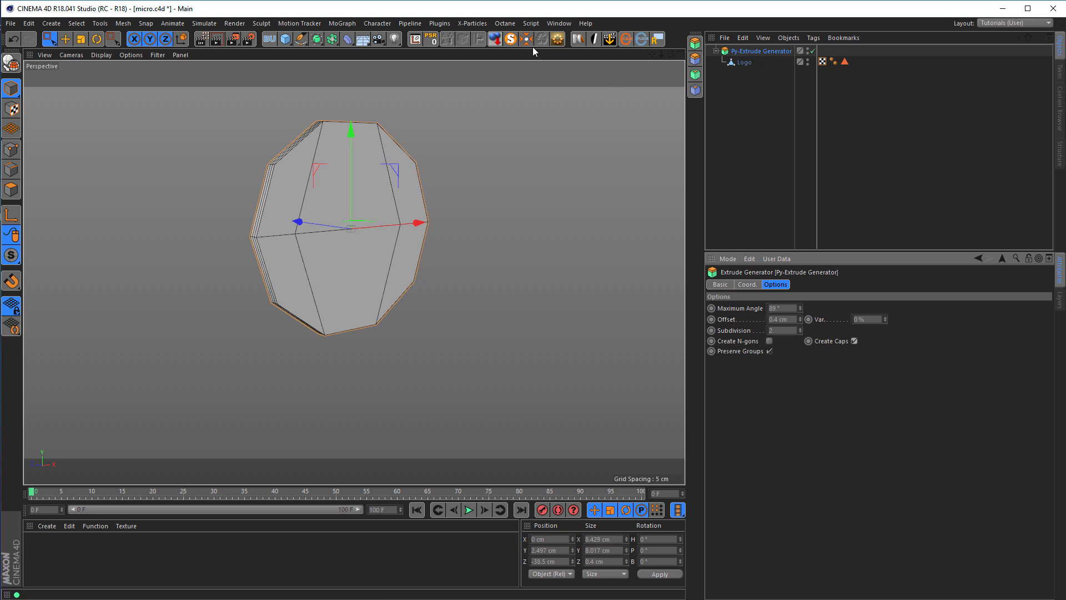
- End the solo display to bring back the entire cage and check the extruded Logo in the badge recess
{"action": "left_click", "coordinate": [510, 40]}
{"action": "left_click_drag", "start_coordinate": [427, 257], "coordinate": [387, 242], "text": "alt"}
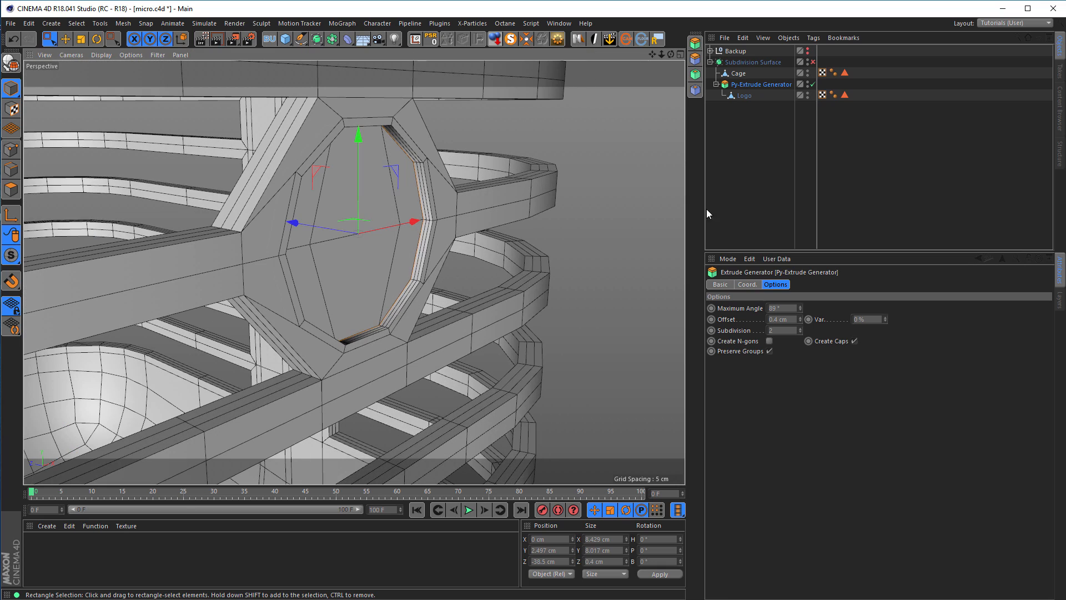
{"action": "left_click", "coordinate": [742, 97]}
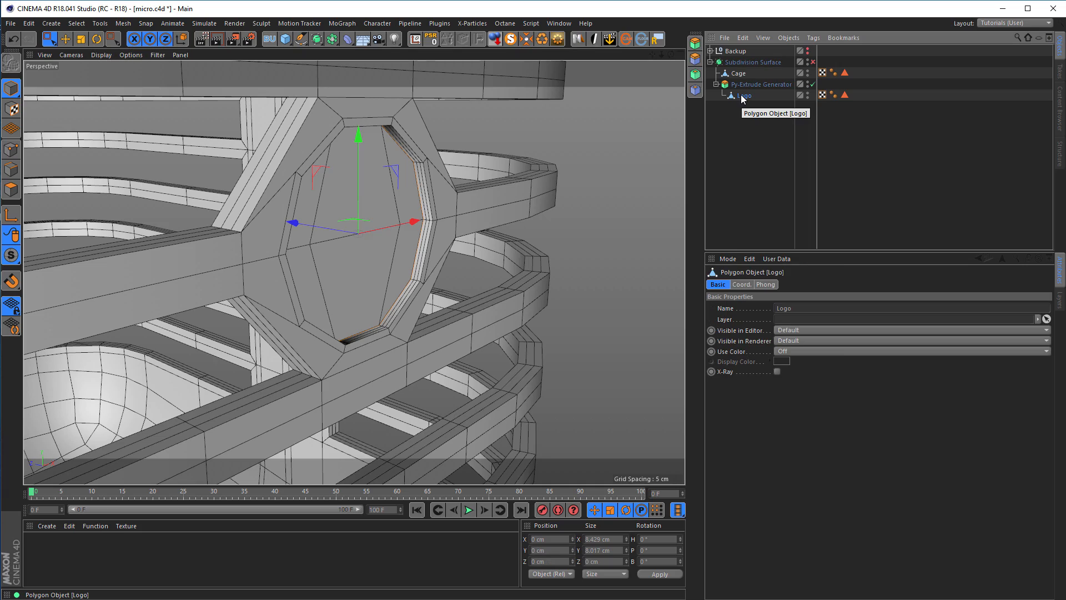
{"action": "left_click_drag", "start_coordinate": [465, 200], "coordinate": [483, 172], "text": "alt"}
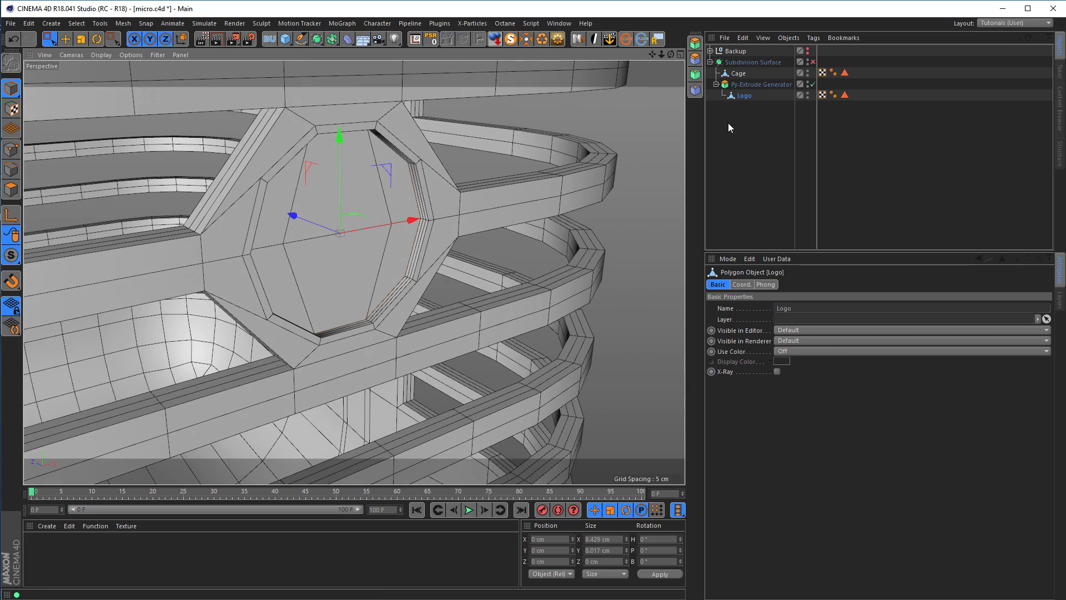
- Group the Cage under a null inside the Subdivision Surface and move the Logo's Py-Extrude Generator into that null
{"action": "left_click", "coordinate": [739, 74]}
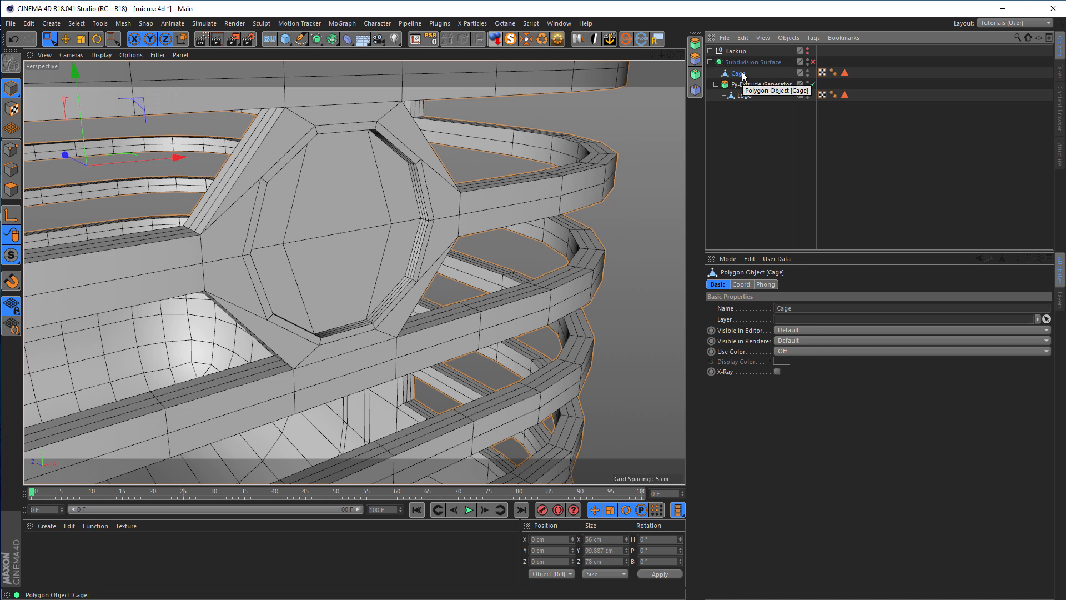
{"action": "key", "text": "alt+g"}
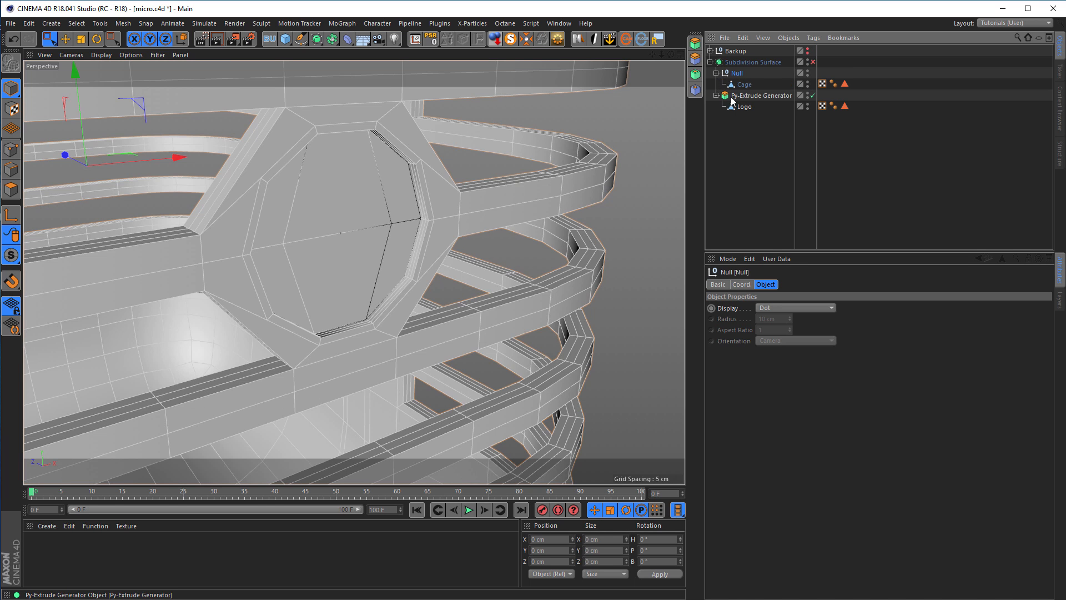
{"action": "left_click_drag", "start_coordinate": [739, 101], "coordinate": [749, 94]}
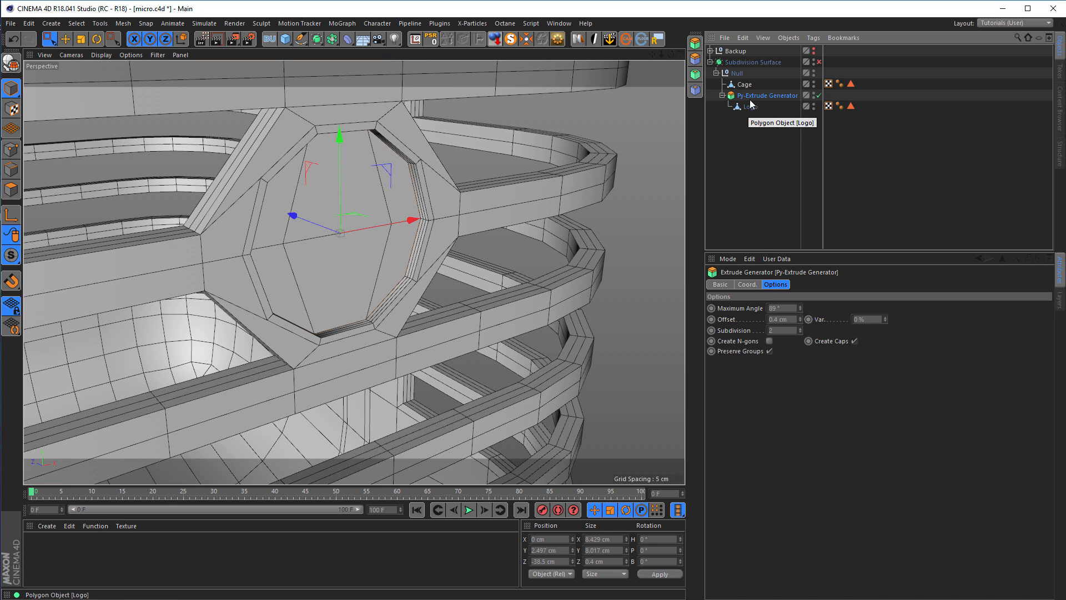
- Set the Logo's Py-Extrude Generator offset to -0.5 cm and check the extruded disc against the badge rim
{"action": "left_click", "coordinate": [772, 319]}
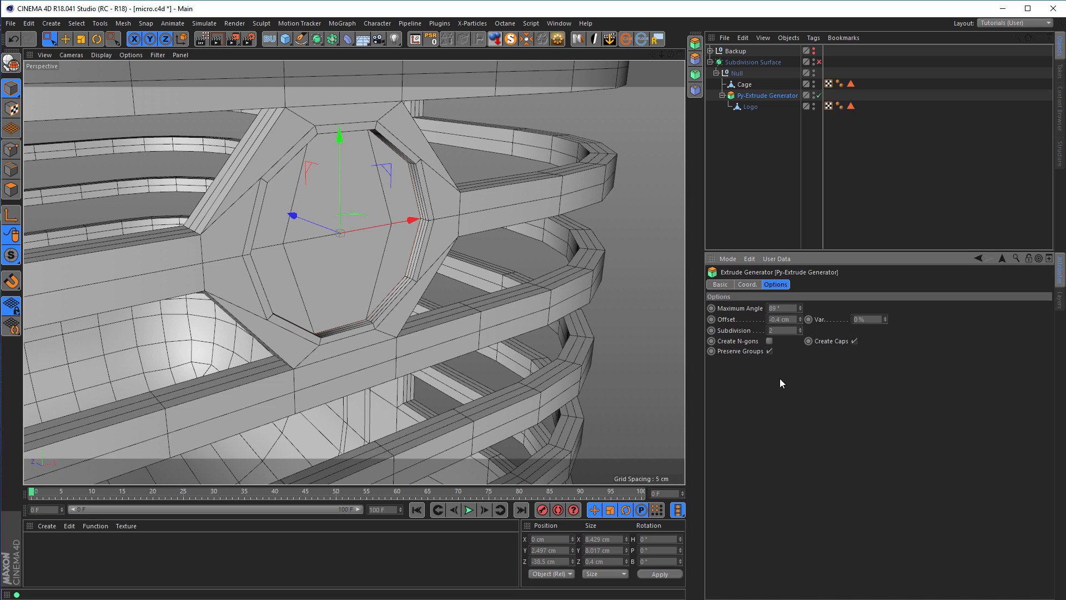
{"action": "type", "text": "-"}
{"action": "key", "text": "Return"}
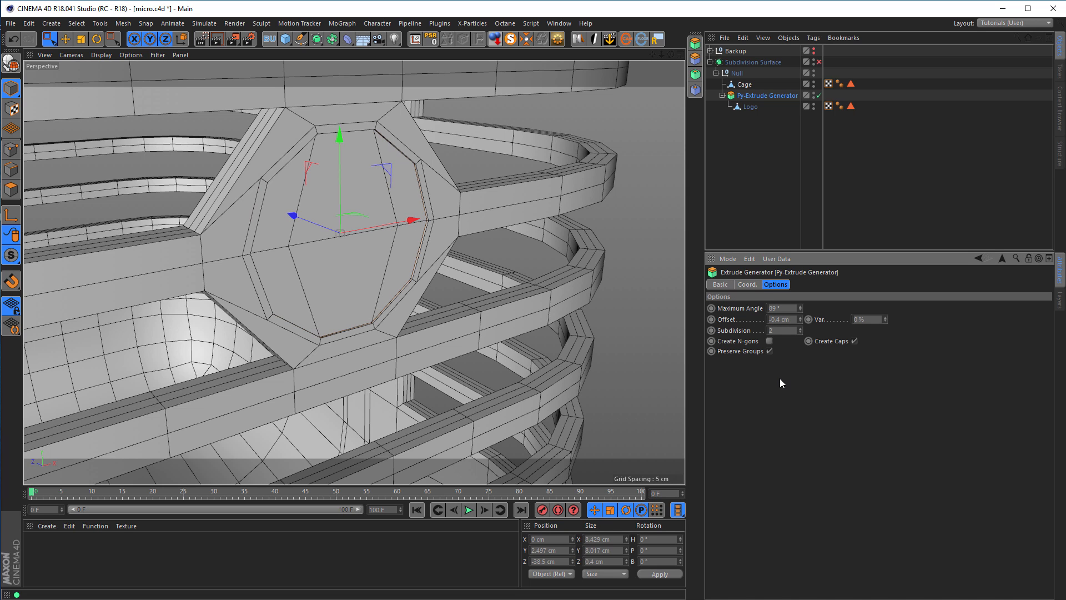
{"action": "left_click", "coordinate": [801, 321]}
{"action": "scroll", "coordinate": [421, 295], "scroll_direction": "up", "scroll_amount": 8}
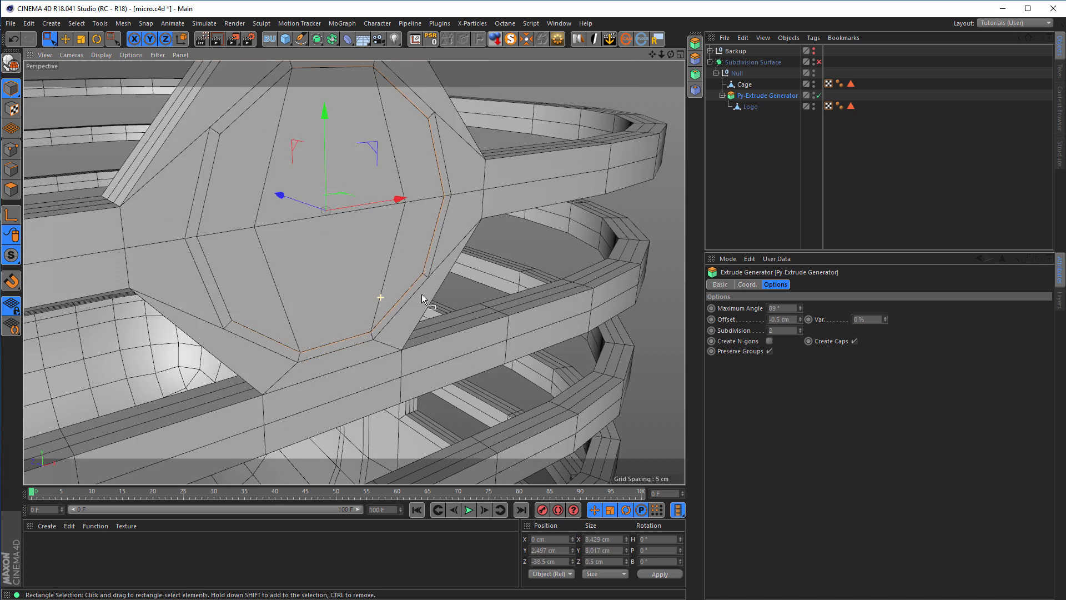
- Re-enable the Subdivision Surface and inspect the smoothed Logo disc in the badge recess and the entire cage
{"action": "scroll", "coordinate": [394, 319], "scroll_direction": "up", "scroll_amount": 2}
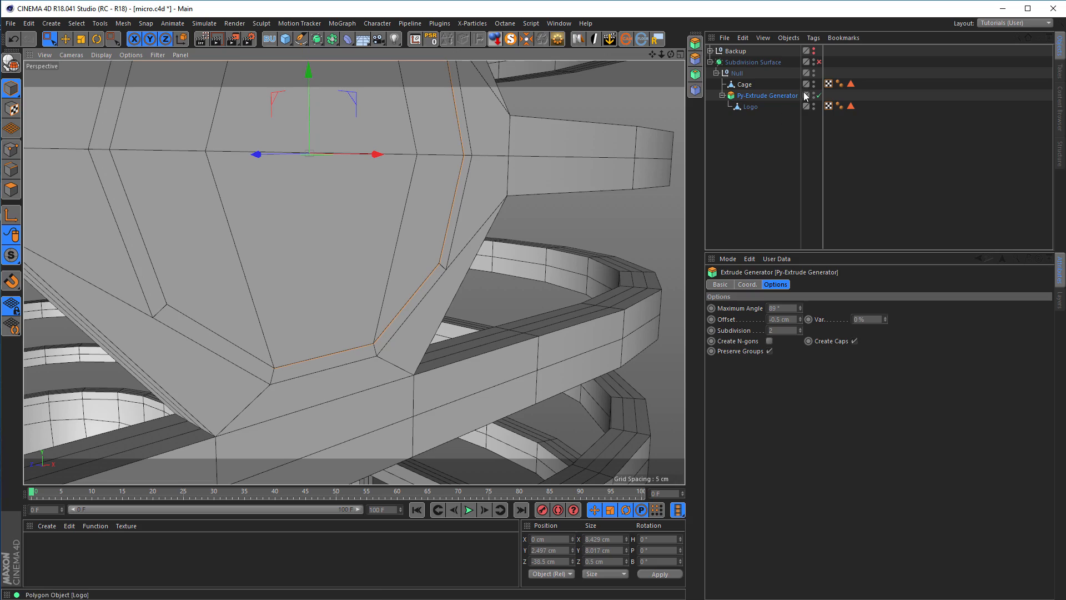
{"action": "left_click", "coordinate": [819, 61]}
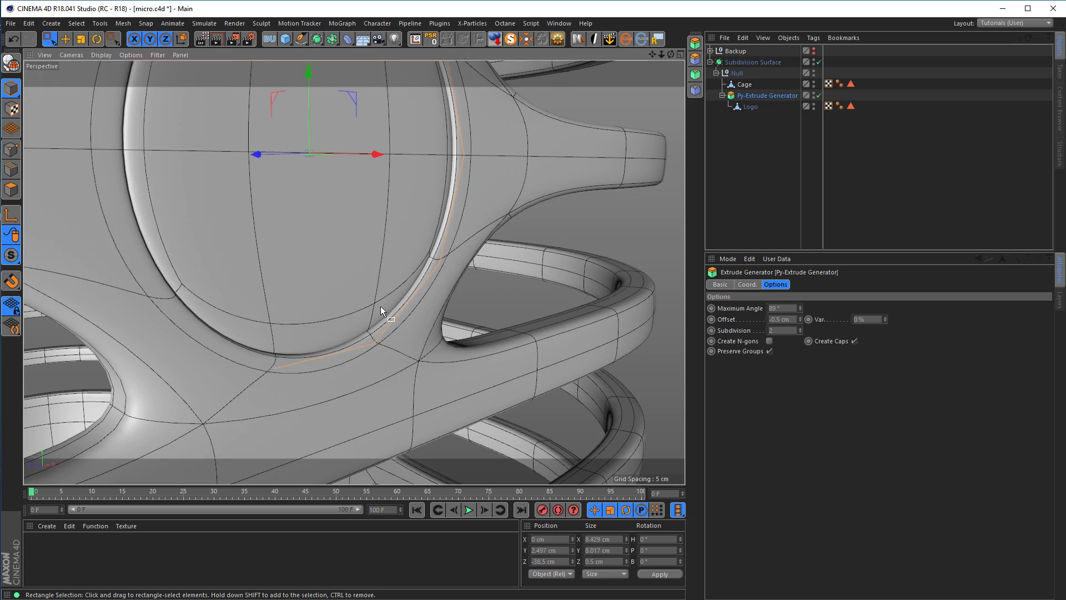
{"action": "scroll", "coordinate": [381, 305], "scroll_direction": "down", "scroll_amount": 3}
{"action": "left_click_drag", "start_coordinate": [441, 305], "coordinate": [561, 285], "text": "alt"}
{"action": "right_click_drag", "start_coordinate": [562, 285], "coordinate": [445, 257], "text": "alt"}
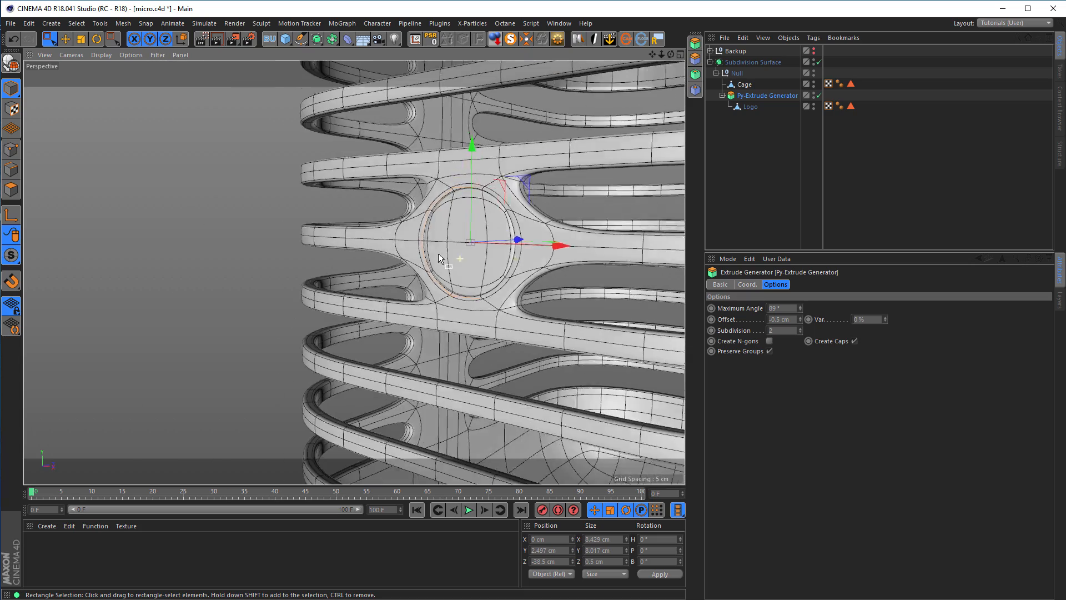
{"action": "left_click_drag", "start_coordinate": [445, 257], "coordinate": [488, 263], "text": "alt"}
{"action": "right_click_drag", "start_coordinate": [488, 263], "coordinate": [418, 263], "text": "alt"}
{"action": "left_click_drag", "start_coordinate": [418, 265], "coordinate": [327, 264], "text": "alt"}
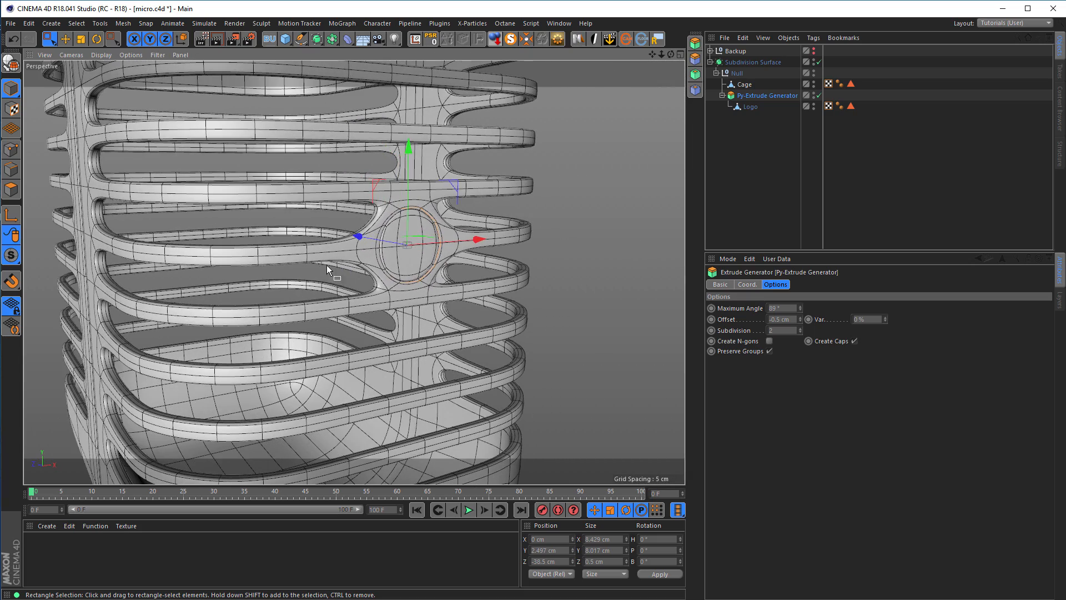
{"action": "right_click_drag", "start_coordinate": [425, 291], "coordinate": [334, 297], "text": "alt"}
{"action": "left_click_drag", "start_coordinate": [334, 297], "coordinate": [569, 277], "text": "alt"}
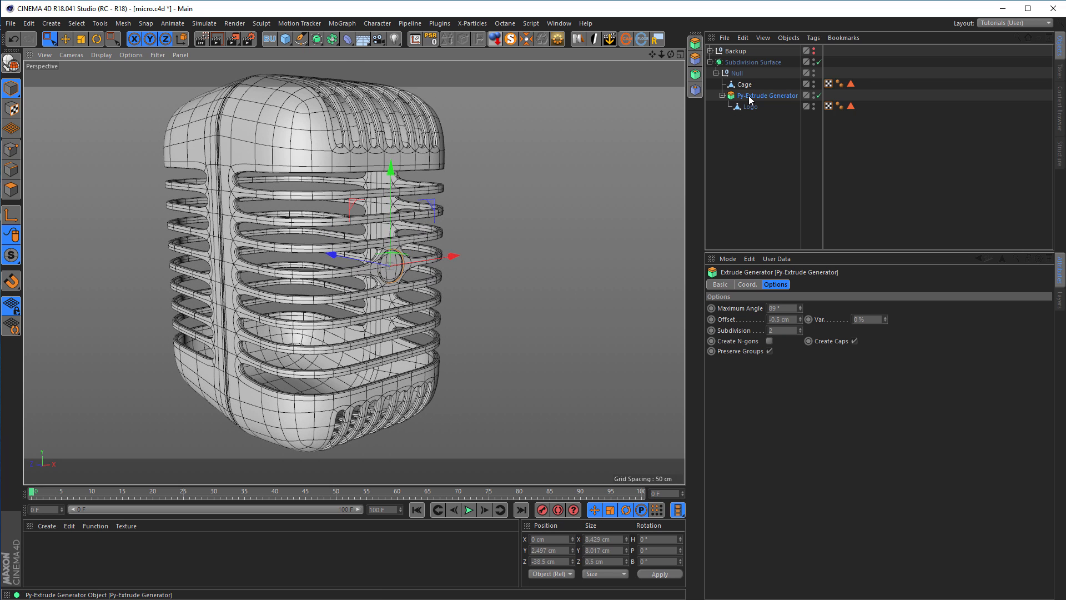
{"action": "key", "text": "ctrl+s"}
{"action": "left_click_drag", "start_coordinate": [393, 369], "coordinate": [426, 368], "text": "alt"}
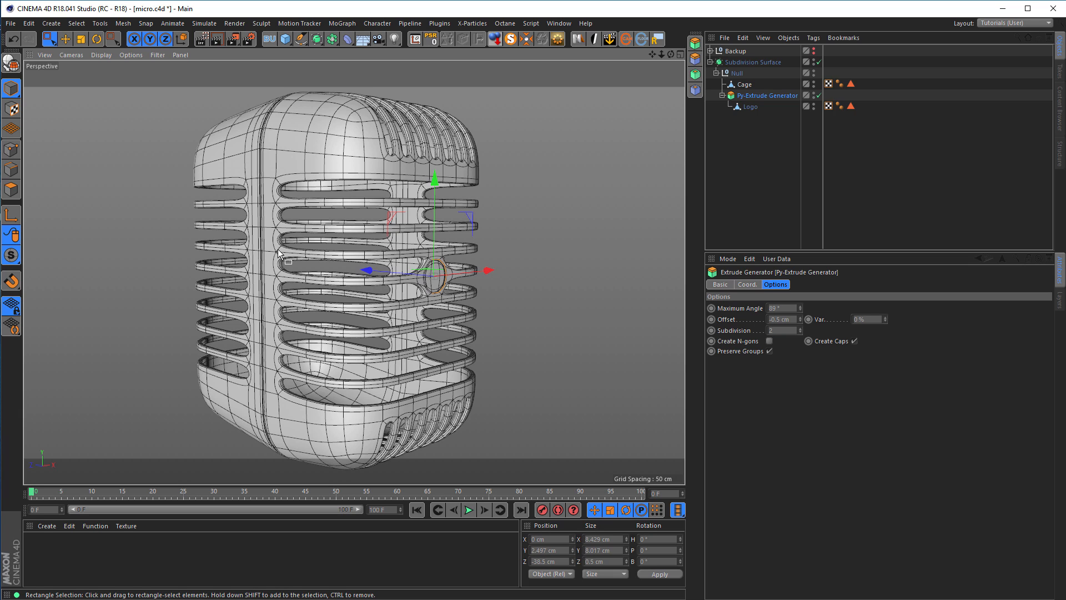
- Start a new project and add a Plane primitive
{"action": "left_click", "coordinate": [11, 23]}
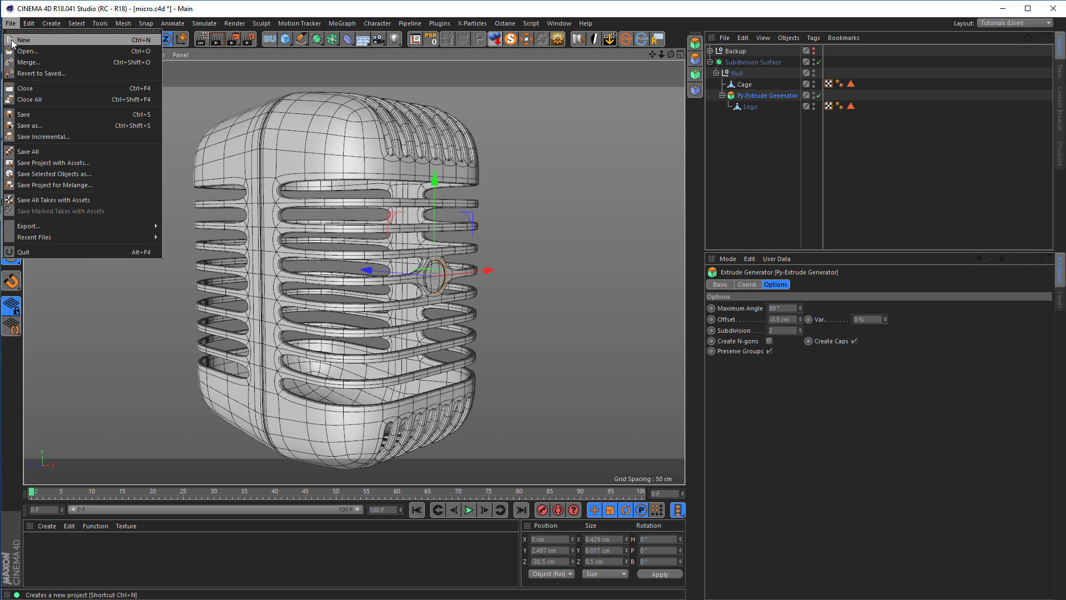
{"action": "left_click", "coordinate": [40, 38]}
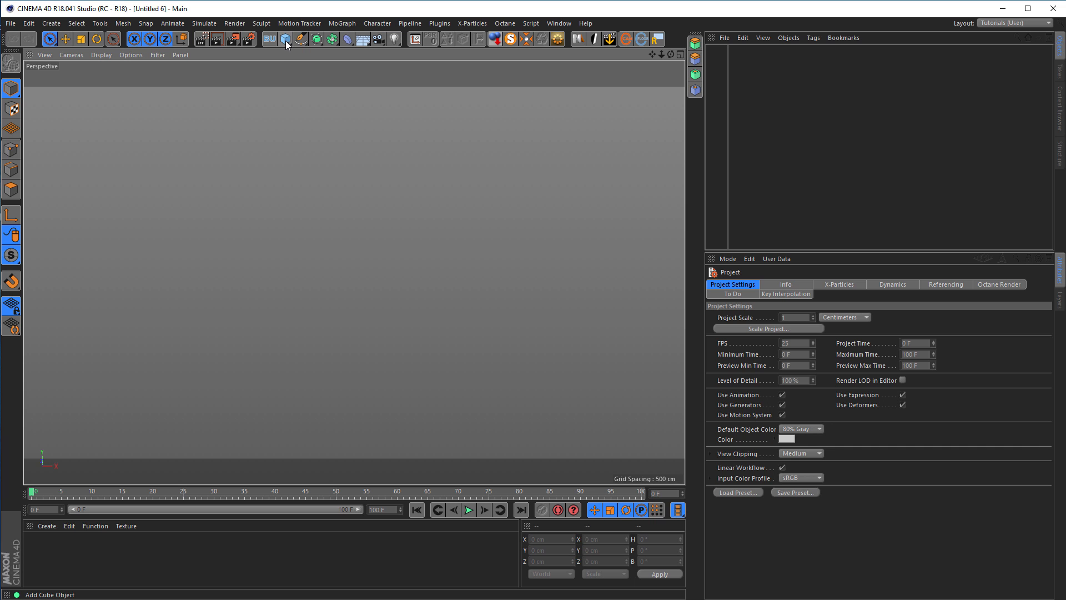
{"action": "left_click_drag", "start_coordinate": [286, 43], "coordinate": [377, 76]}
{"action": "mouse_move", "coordinate": [366, 295]}
{"action": "left_mouse_down", "text": "alt"}
{"action": "mouse_move", "coordinate": [374, 279]}
{"action": "mouse_move", "coordinate": [450, 276]}
{"action": "mouse_move", "coordinate": [361, 297]}
{"action": "mouse_move", "coordinate": [368, 292]}
{"action": "left_mouse_up", "text": "alt"}
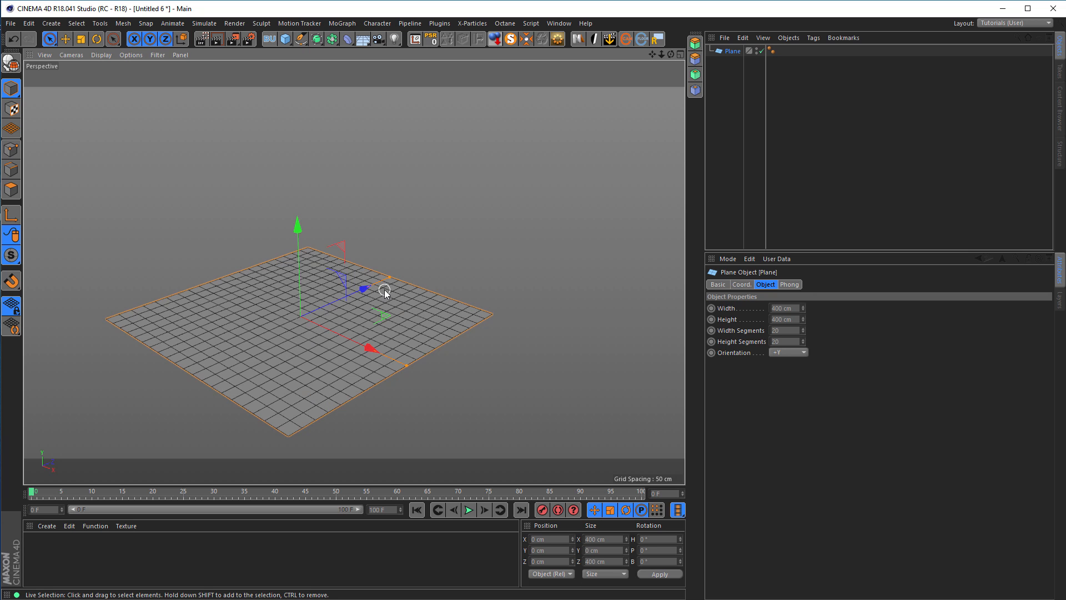
{"action": "left_click_drag", "start_coordinate": [326, 307], "coordinate": [382, 272], "text": "alt"}
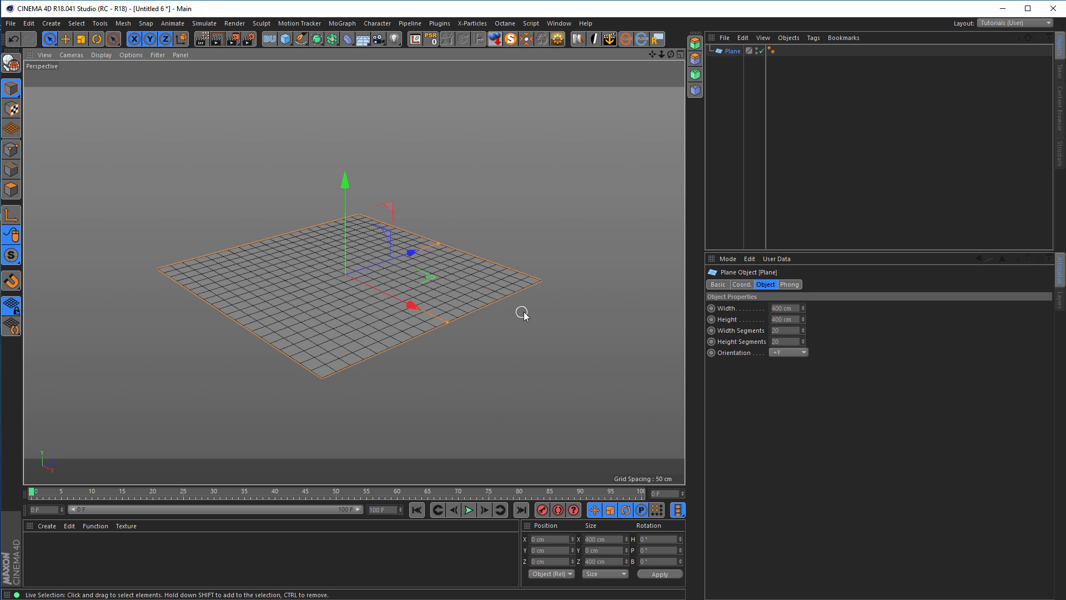
- Try 40 height segments on the plane and undo the change
{"action": "left_click", "coordinate": [780, 341]}
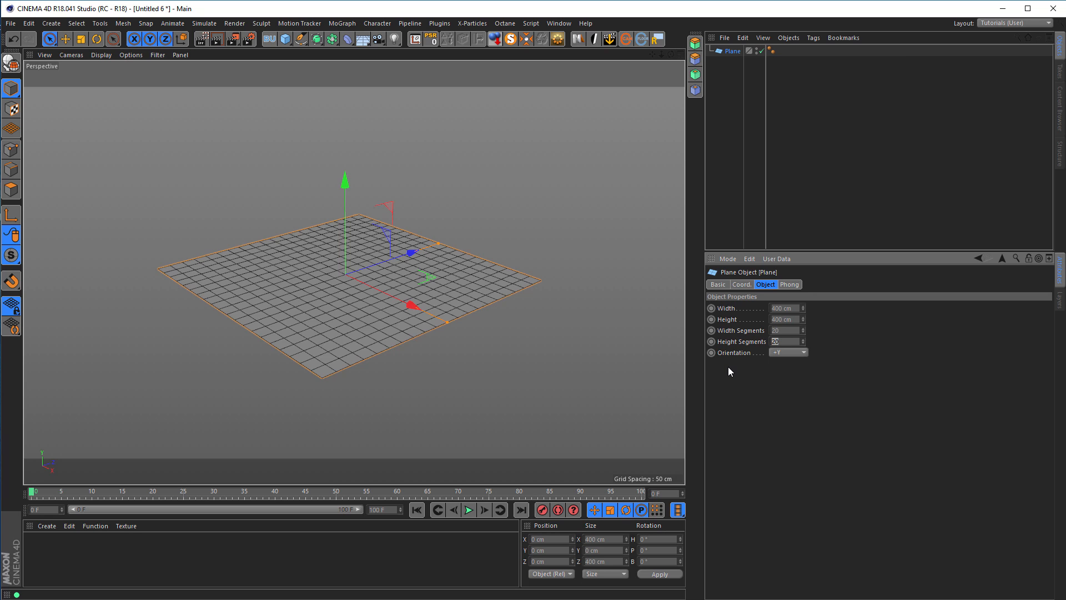
{"action": "type", "text": "40"}
{"action": "key", "text": "Return"}
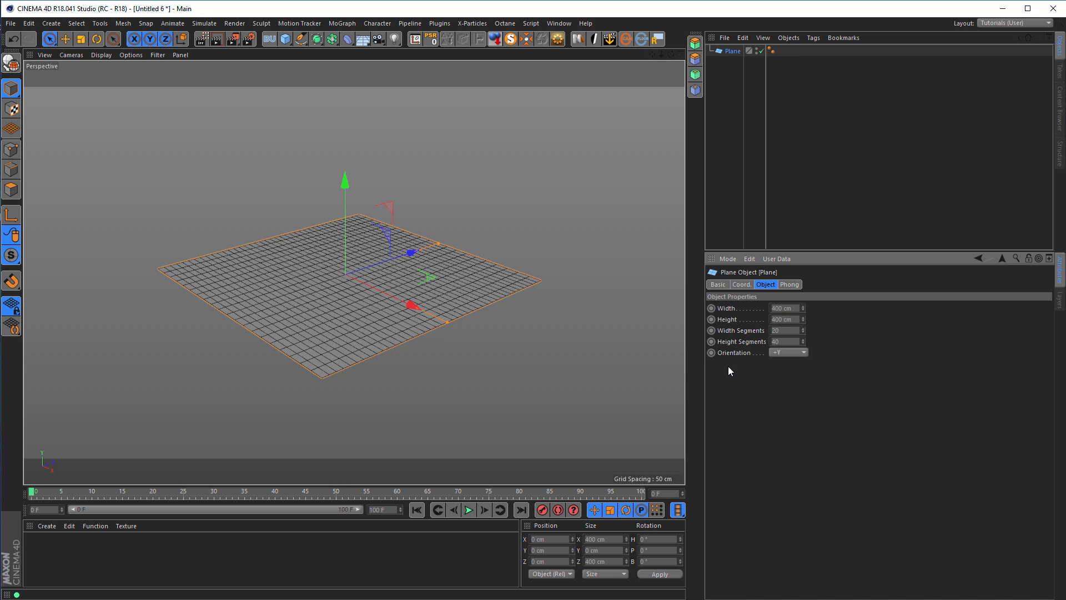
{"action": "key", "text": "ctrl+z"}
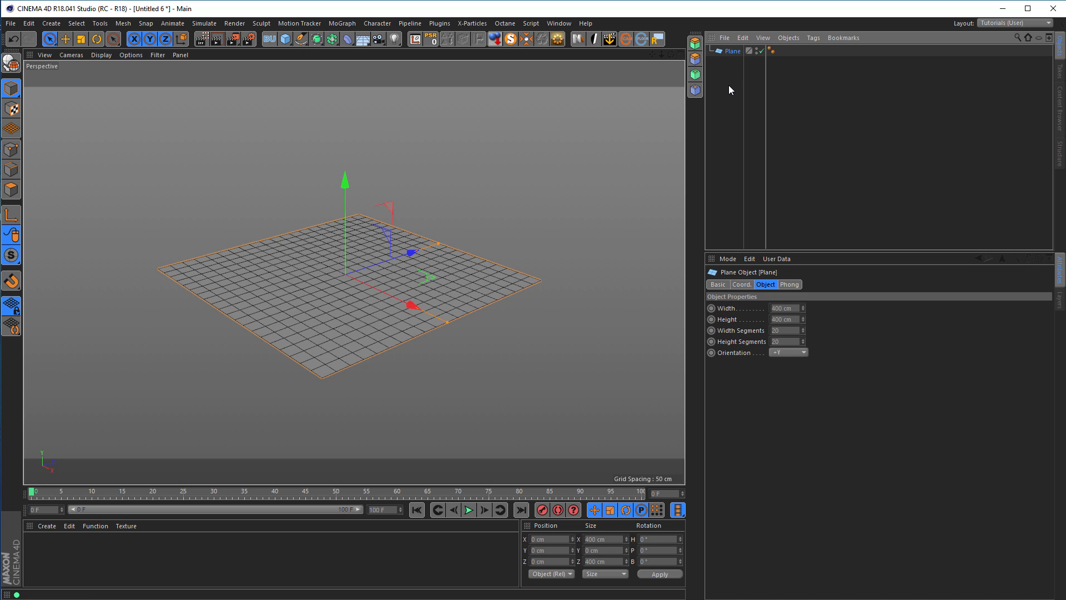
- Make the plane editable and frame it in the Top view
{"action": "key", "text": "c"}
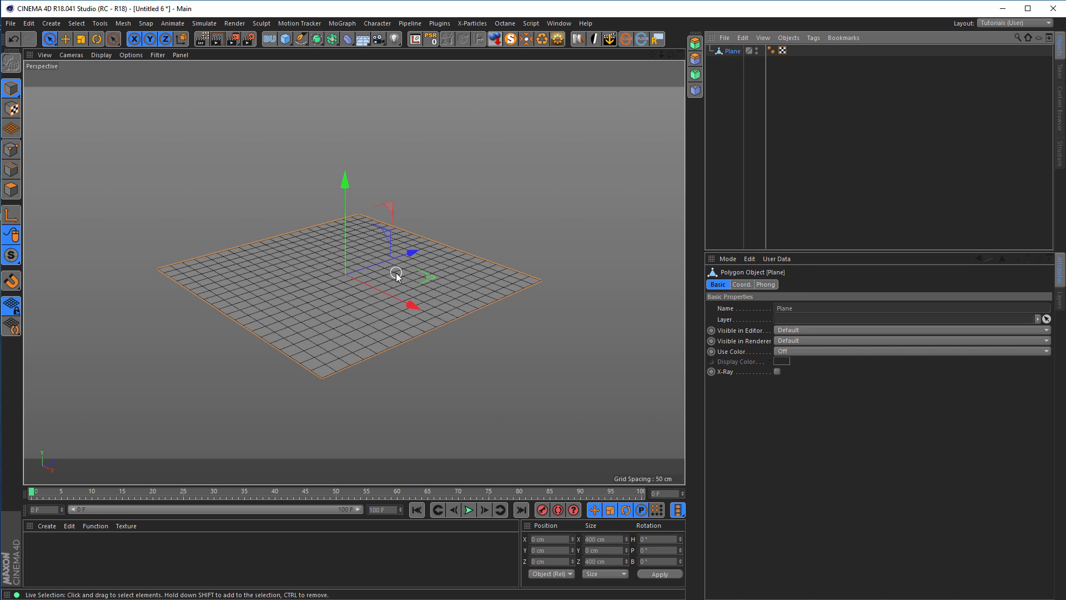
{"action": "middle_click_drag", "start_coordinate": [395, 274], "coordinate": [407, 289], "text": "alt"}
{"action": "middle_click", "coordinate": [407, 288]}
{"action": "middle_click", "coordinate": [483, 207]}
{"action": "key", "text": "h"}
{"action": "middle_click_drag", "start_coordinate": [462, 258], "coordinate": [425, 275], "text": "alt"}
{"action": "right_click_drag", "start_coordinate": [425, 274], "coordinate": [449, 281], "text": "alt"}
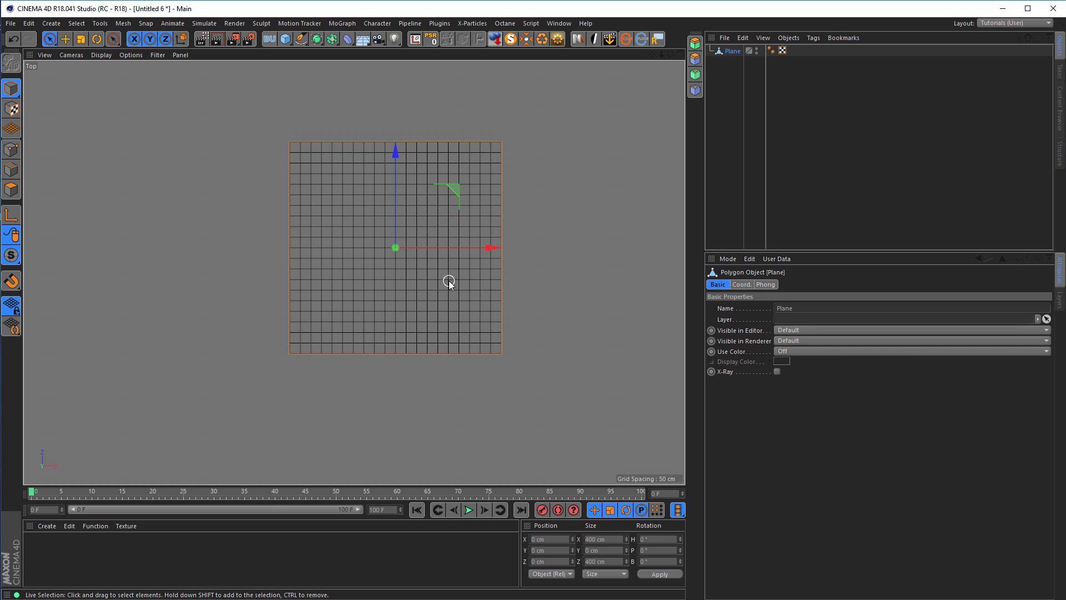
- Delete all points of the plane except the first two columns, leaving a single-polygon-wide strip along Z
{"action": "key", "text": "Return"}
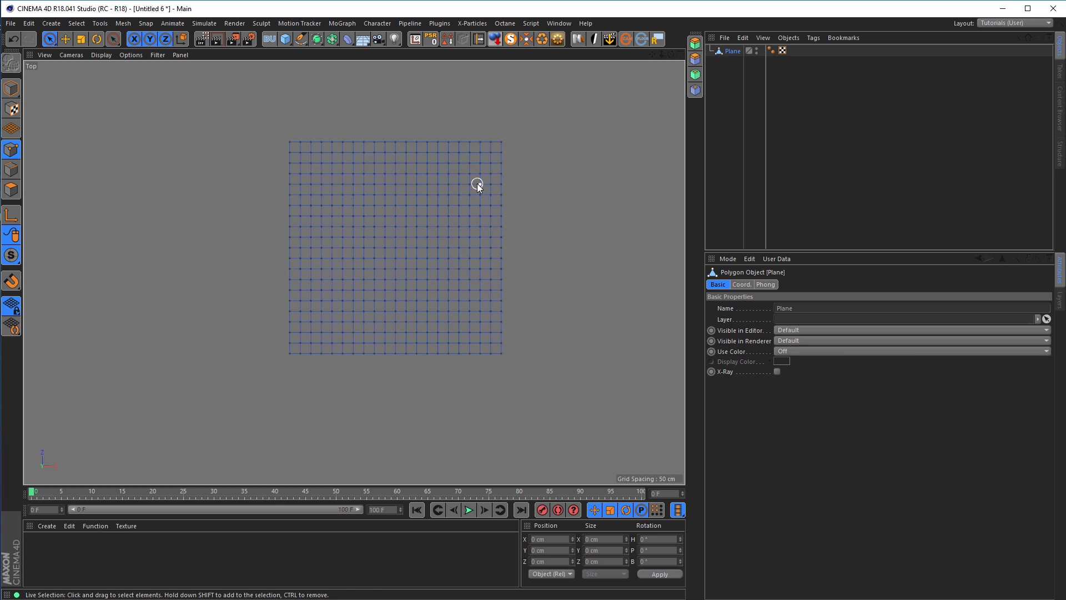
{"action": "key", "text": "0"}
{"action": "left_click_drag", "start_coordinate": [594, 112], "coordinate": [311, 383]}
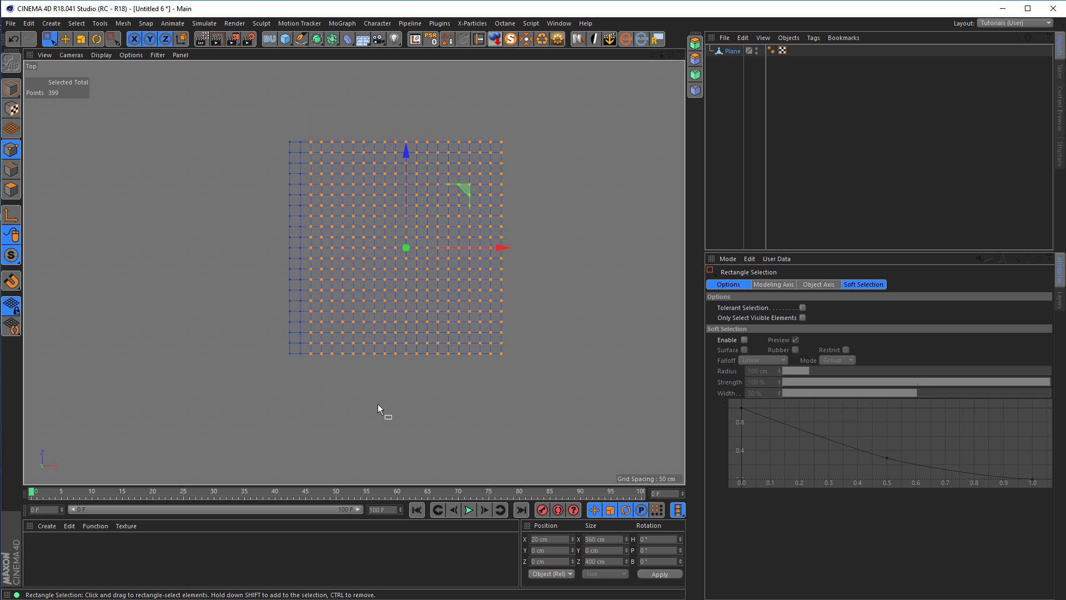
{"action": "key", "text": "Delete"}
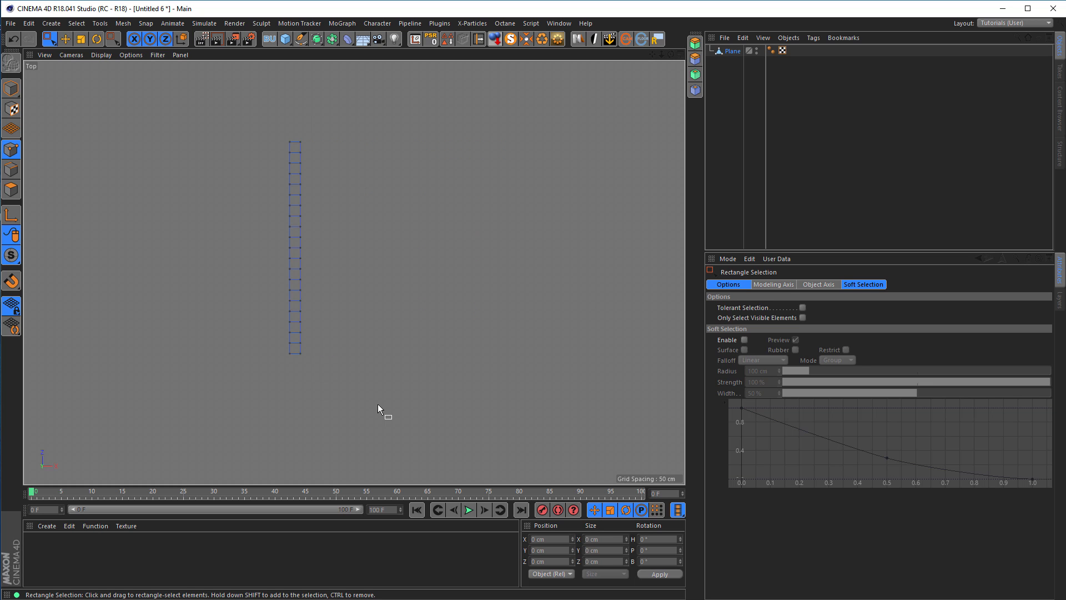
- Center the object axis on the remaining polygon strip and check it in the Perspective view
{"action": "middle_click", "coordinate": [352, 366]}
{"action": "middle_click", "coordinate": [289, 219]}
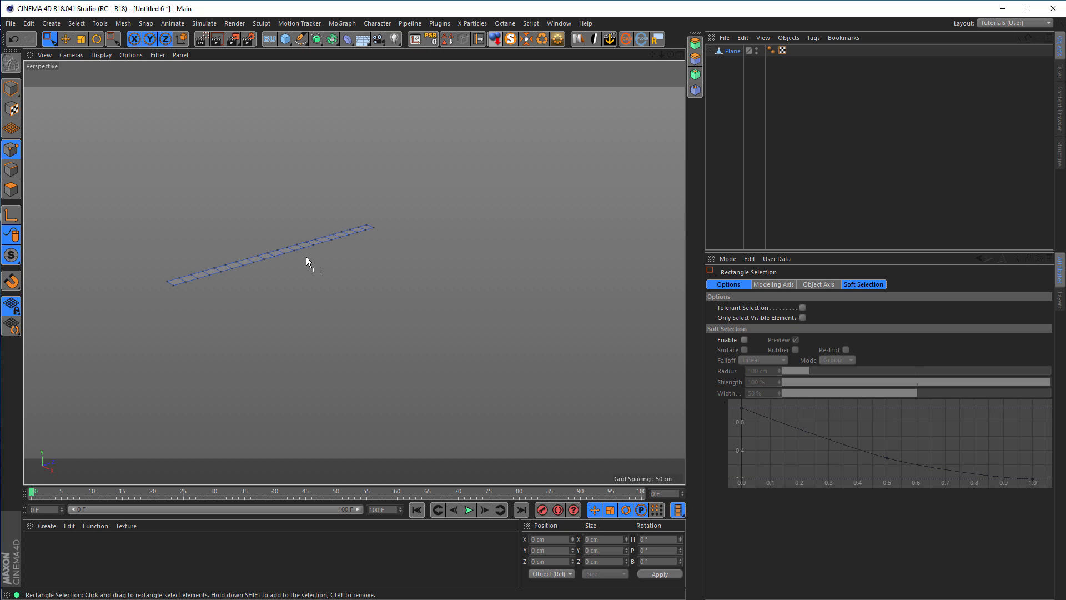
{"action": "left_click_drag", "start_coordinate": [306, 256], "coordinate": [399, 303], "text": "alt"}
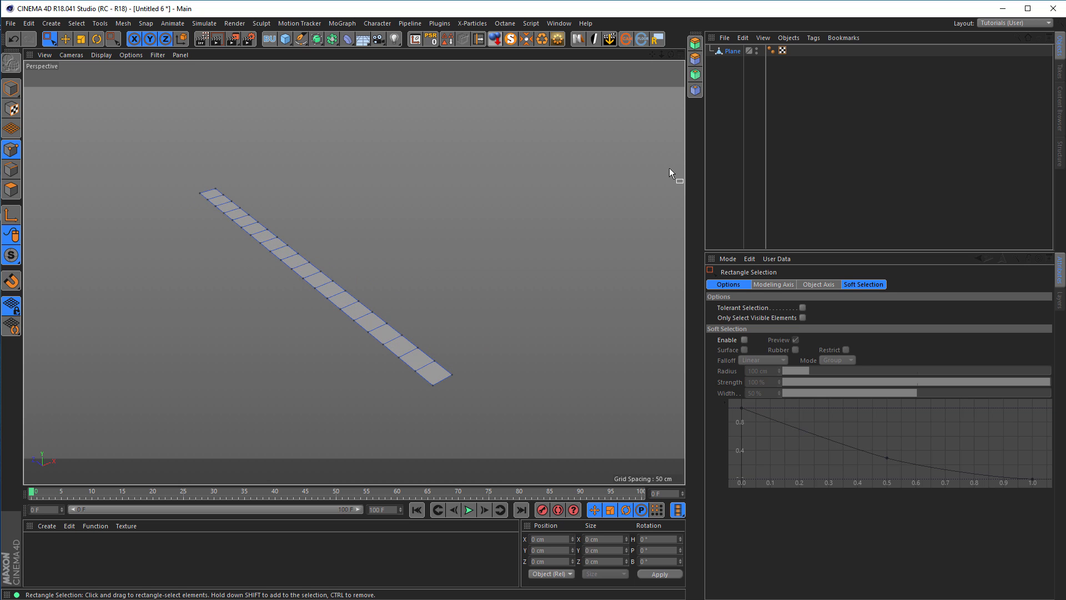
{"action": "left_click", "coordinate": [11, 88]}
{"action": "left_click", "coordinate": [732, 51]}
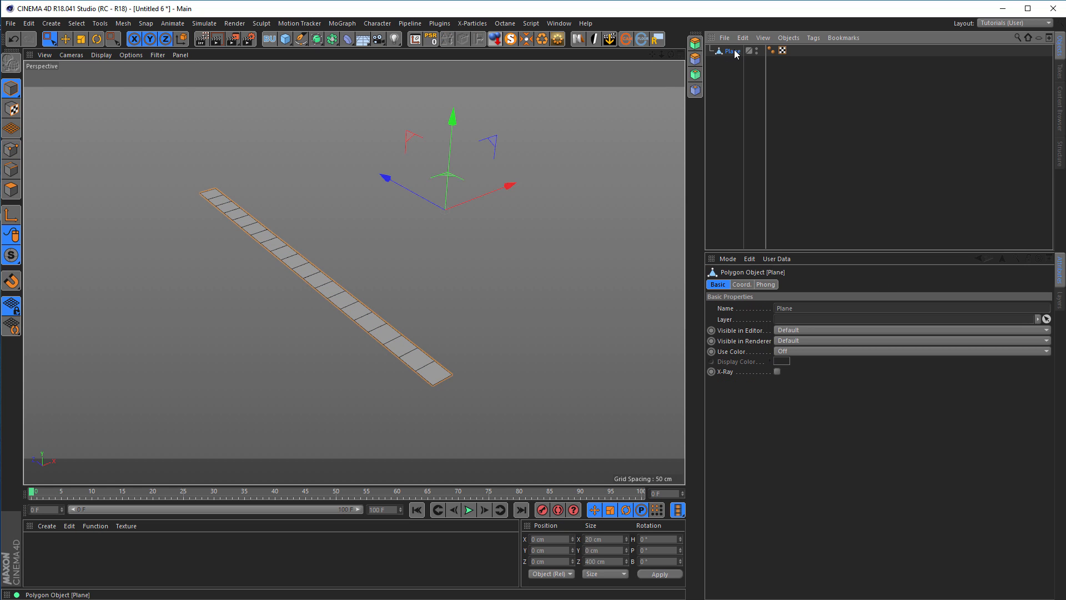
{"action": "left_click", "coordinate": [527, 40]}
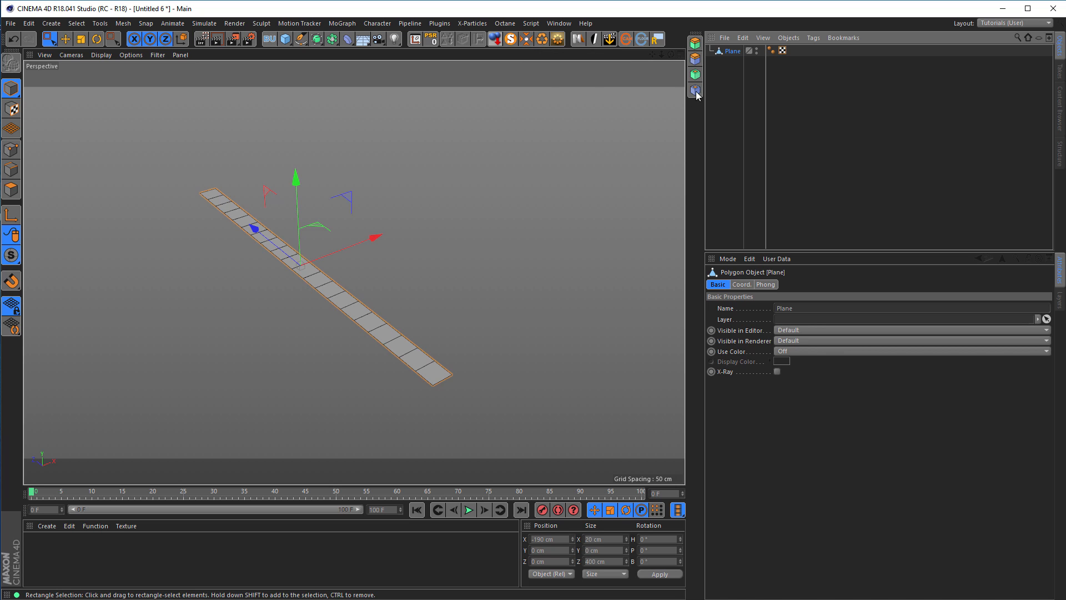
- Reset the strip's PSR values to place it at the world origin
{"action": "left_click", "coordinate": [431, 40]}
{"action": "middle_click_drag", "start_coordinate": [459, 203], "coordinate": [326, 265], "text": "alt"}
{"action": "right_click_drag", "start_coordinate": [326, 266], "coordinate": [370, 251], "text": "alt"}
{"action": "left_click_drag", "start_coordinate": [371, 251], "coordinate": [357, 274], "text": "alt"}
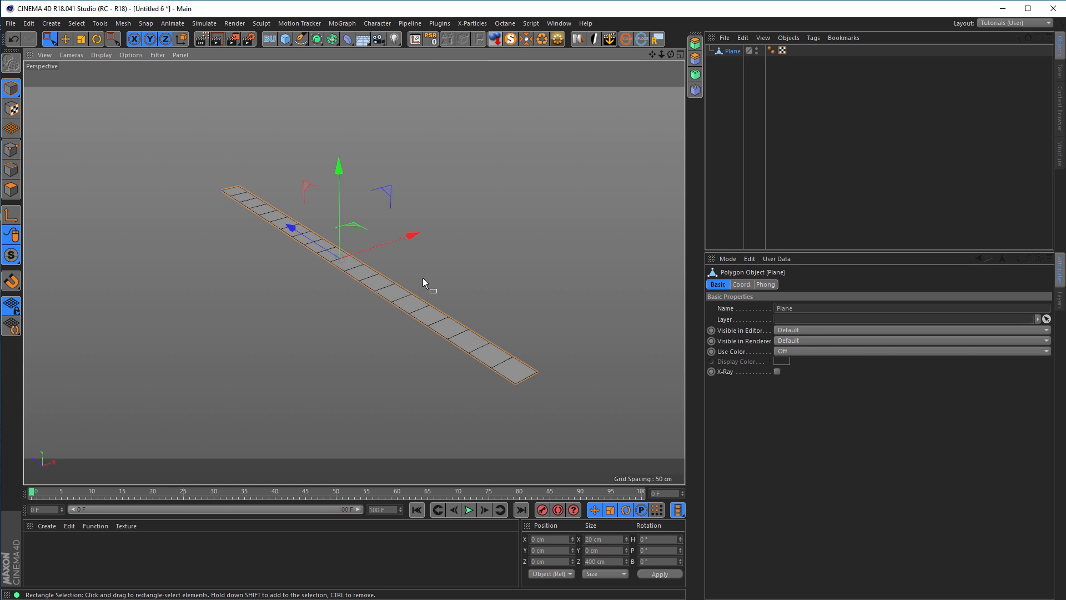
{"action": "left_click_drag", "start_coordinate": [423, 273], "coordinate": [430, 278], "text": "alt"}
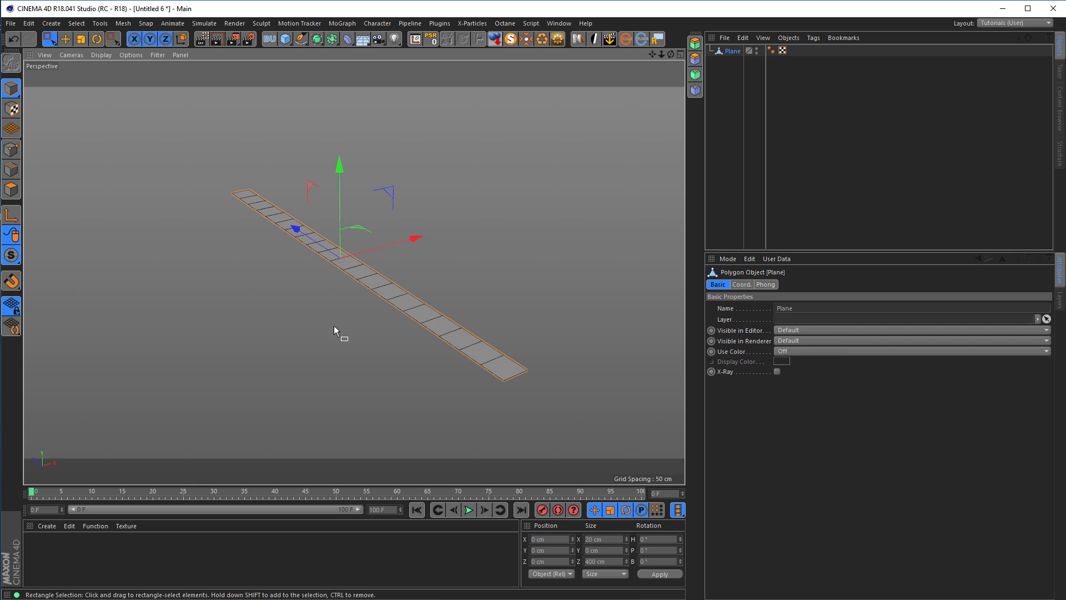
- Create a new material and enable its Luminance channel in the Material Editor
{"action": "double_click", "coordinate": [95, 551]}
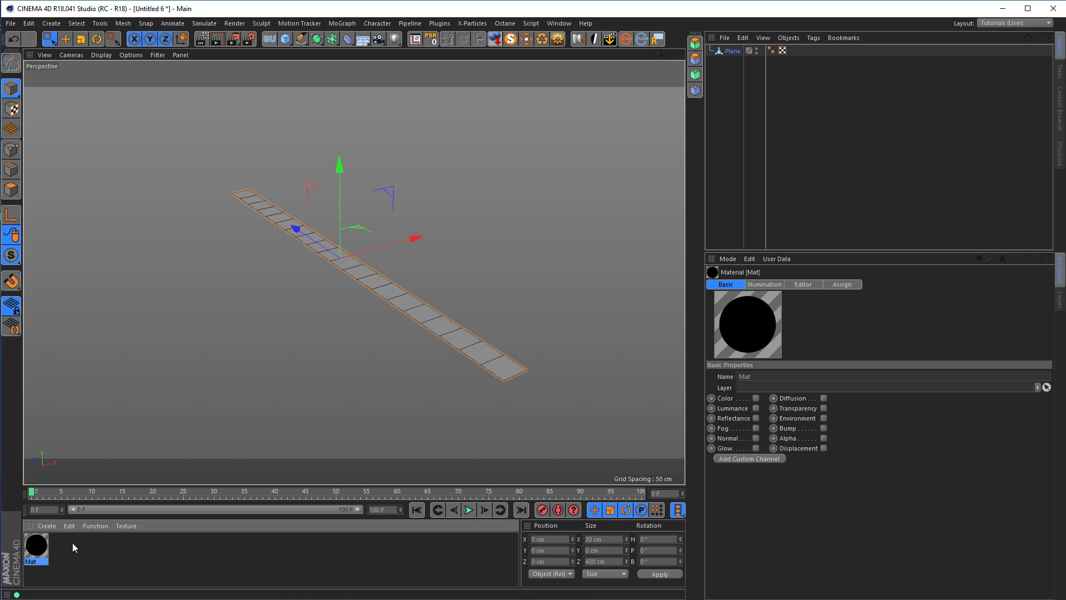
{"action": "double_click", "coordinate": [36, 545]}
{"action": "left_click_drag", "start_coordinate": [226, 95], "coordinate": [698, 142]}
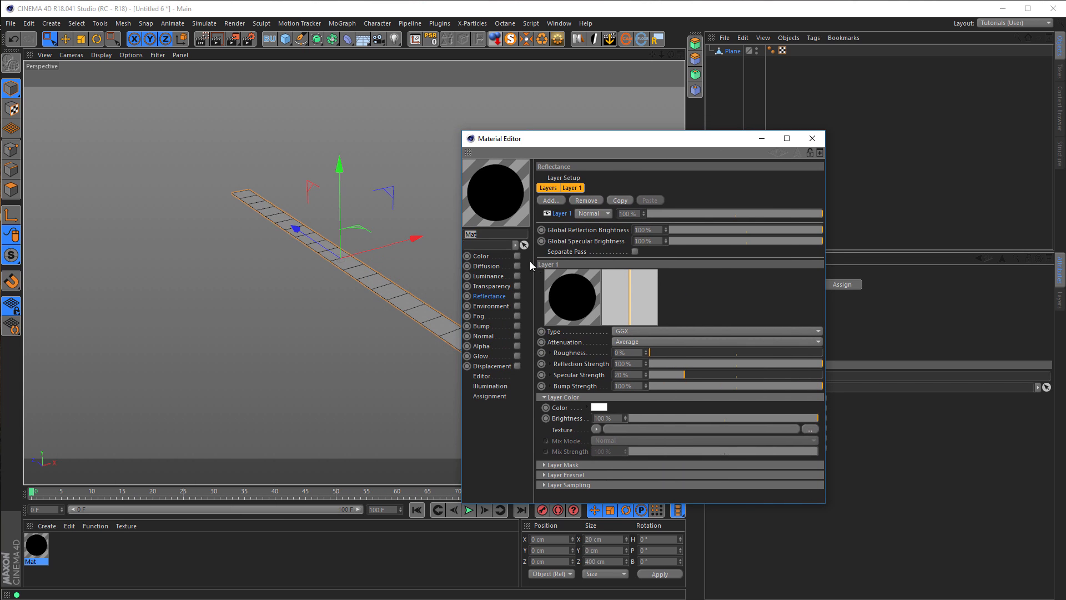
{"action": "left_click", "coordinate": [517, 276]}
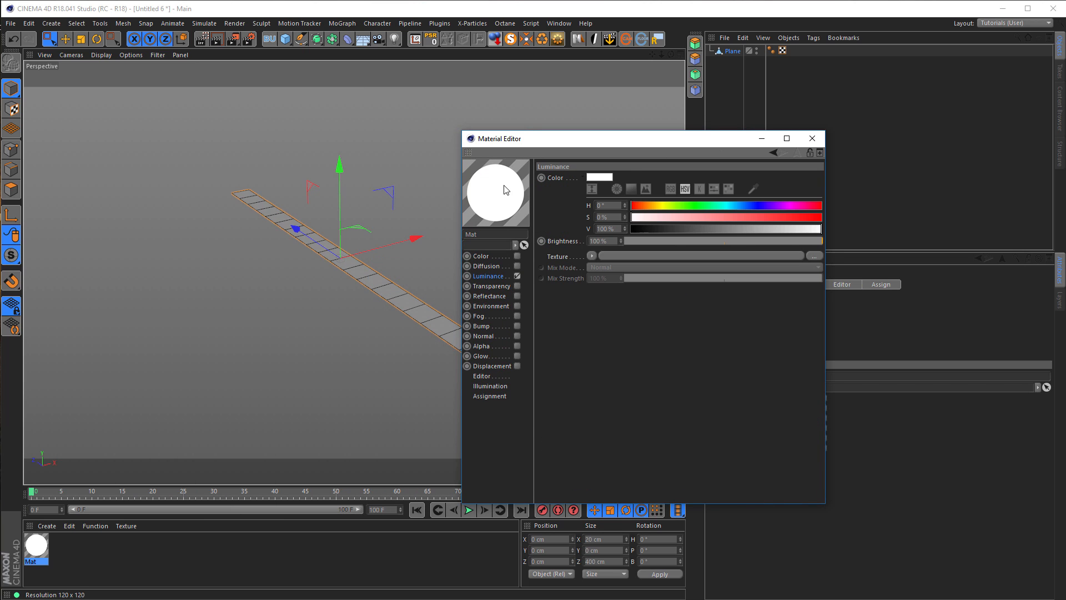
- Load a Gradient shader as the Luminance texture and open its shader settings
{"action": "left_click", "coordinate": [590, 256]}
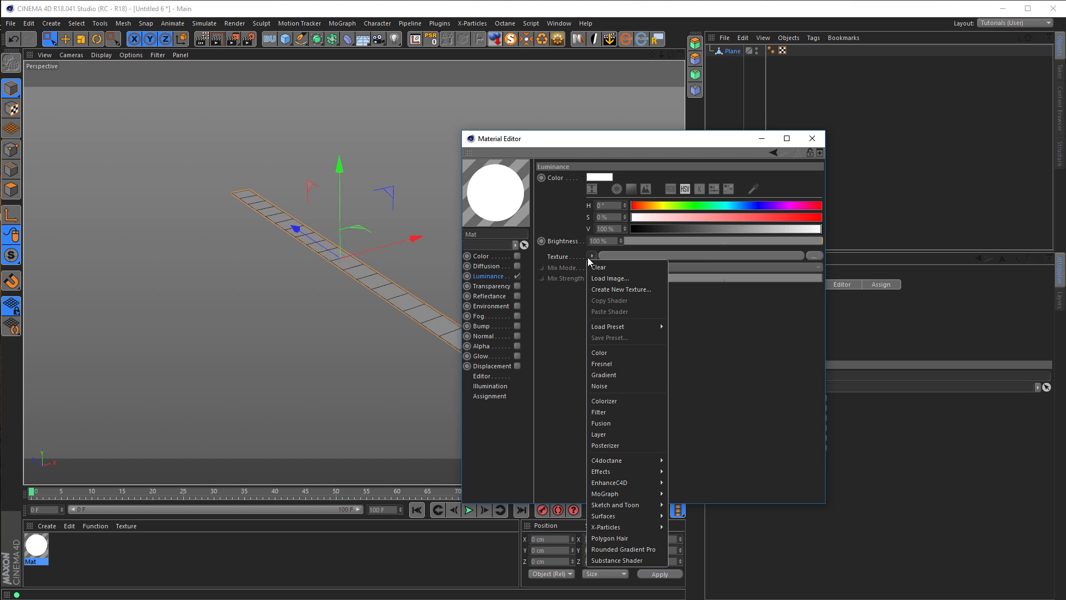
{"action": "left_click", "coordinate": [601, 375]}
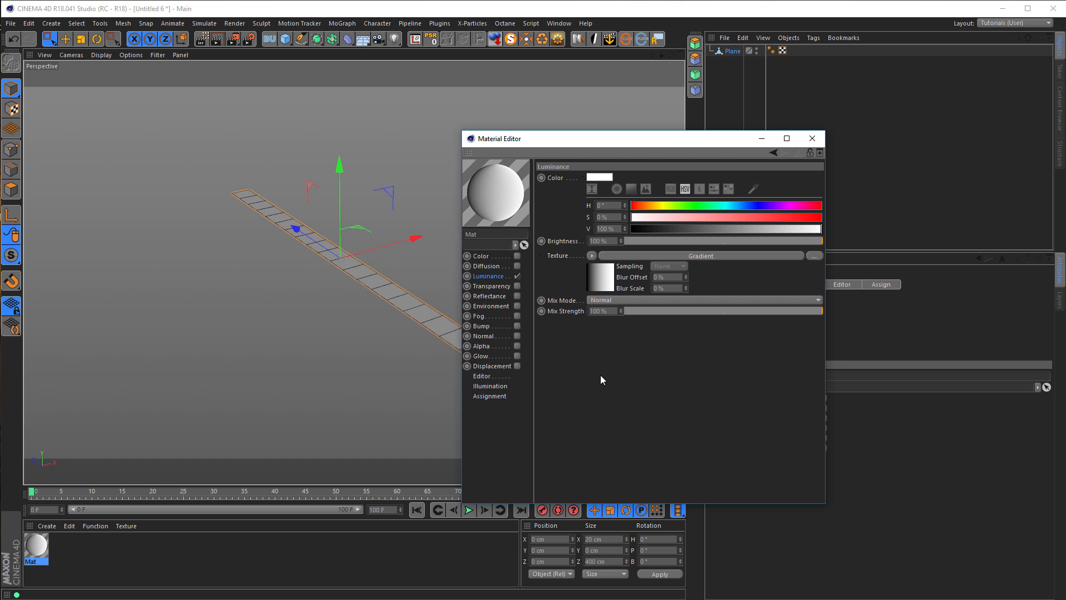
{"action": "left_click", "coordinate": [603, 287]}
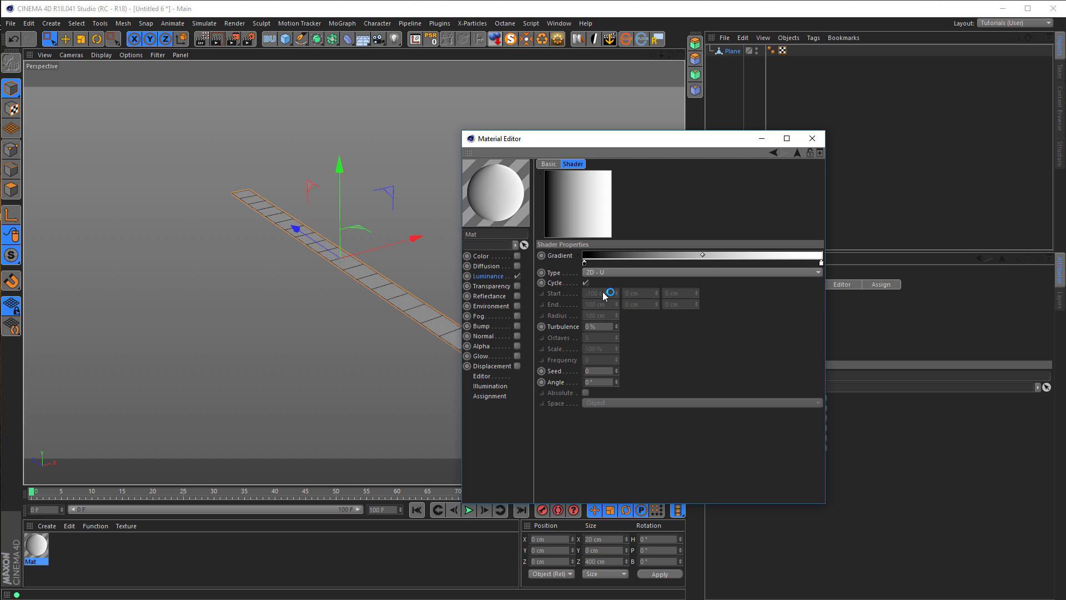
- Try the BW preset on the gradient and reset the gradient to default
{"action": "left_click", "coordinate": [578, 256]}
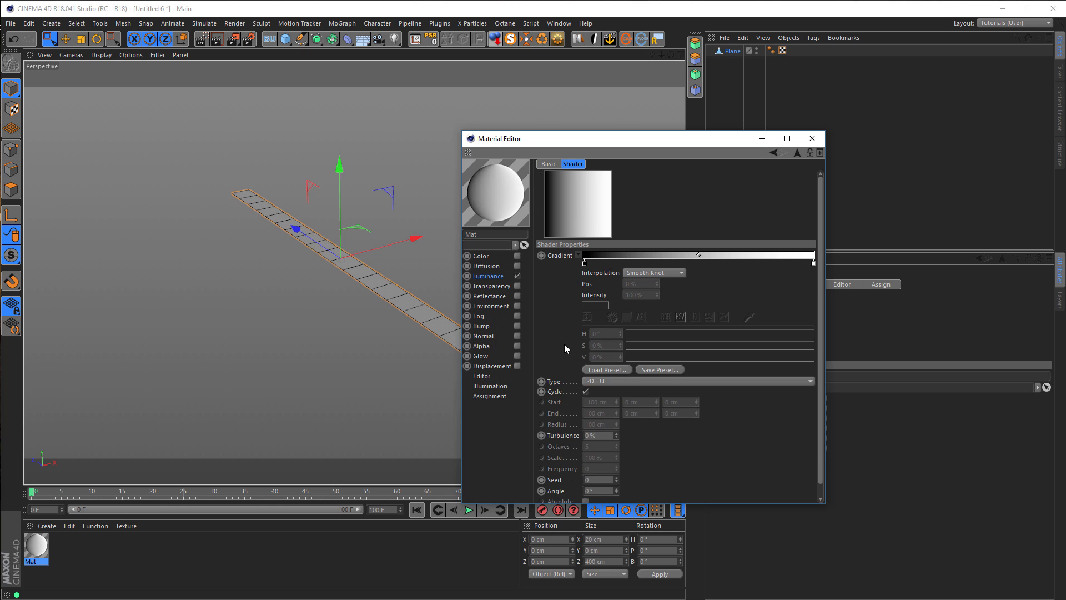
{"action": "left_click", "coordinate": [608, 370]}
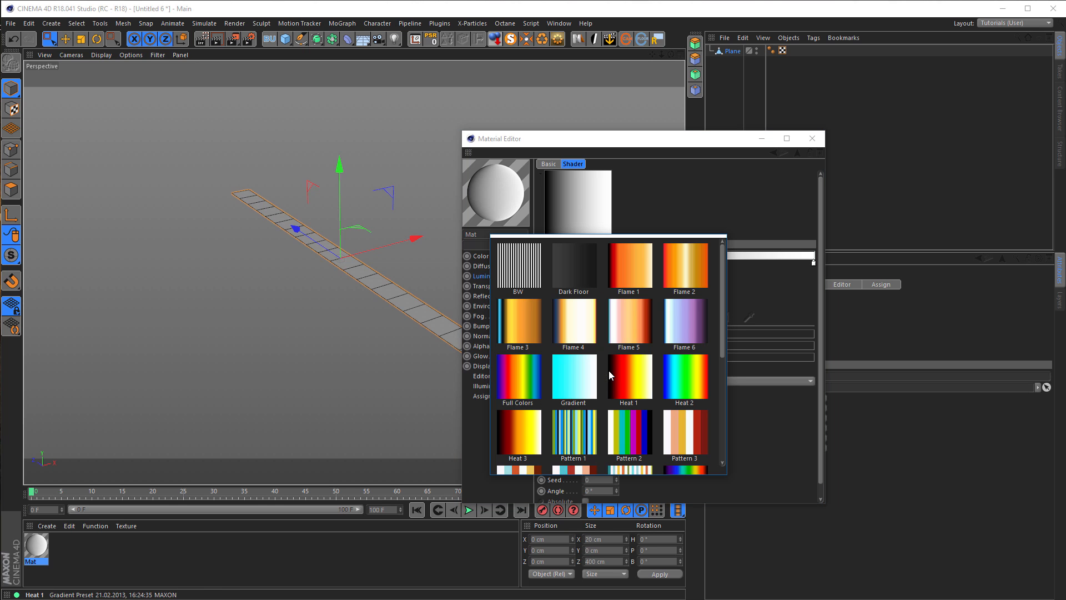
{"action": "left_click", "coordinate": [517, 265]}
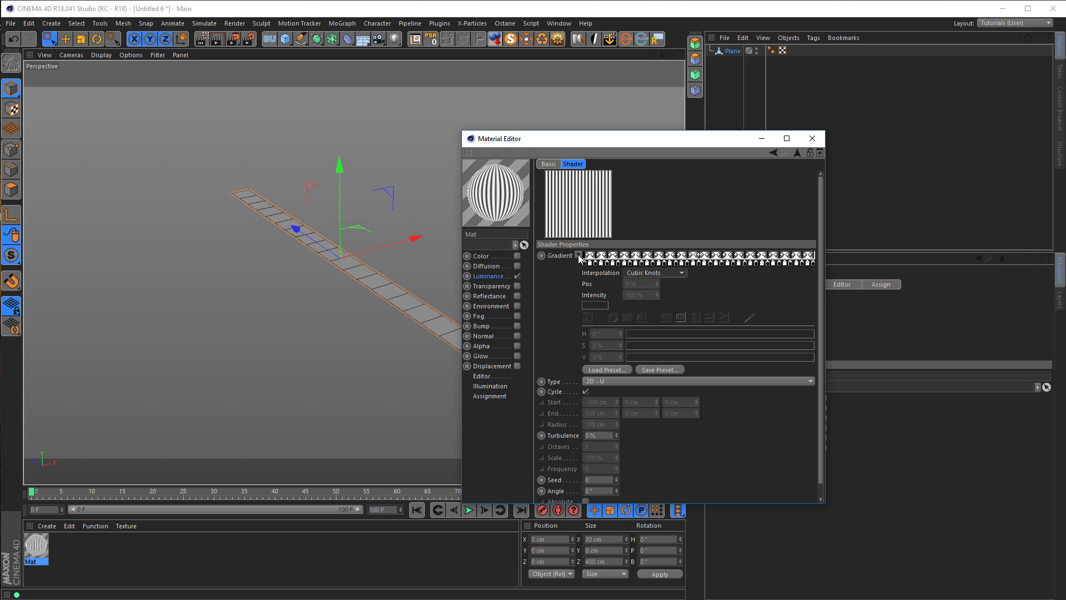
{"action": "right_click", "coordinate": [555, 255]}
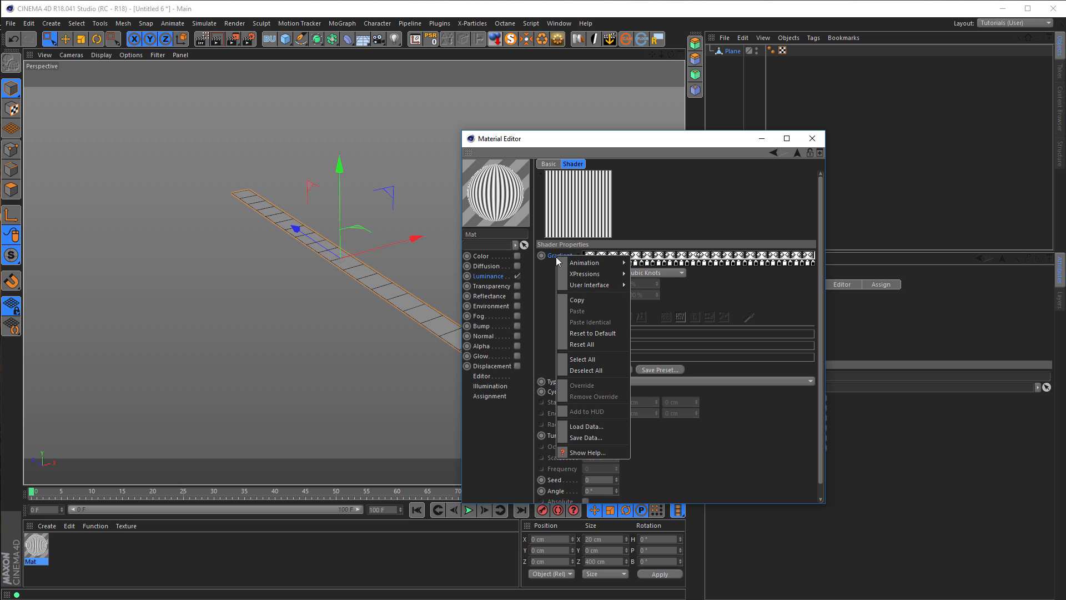
{"action": "left_click", "coordinate": [614, 332]}
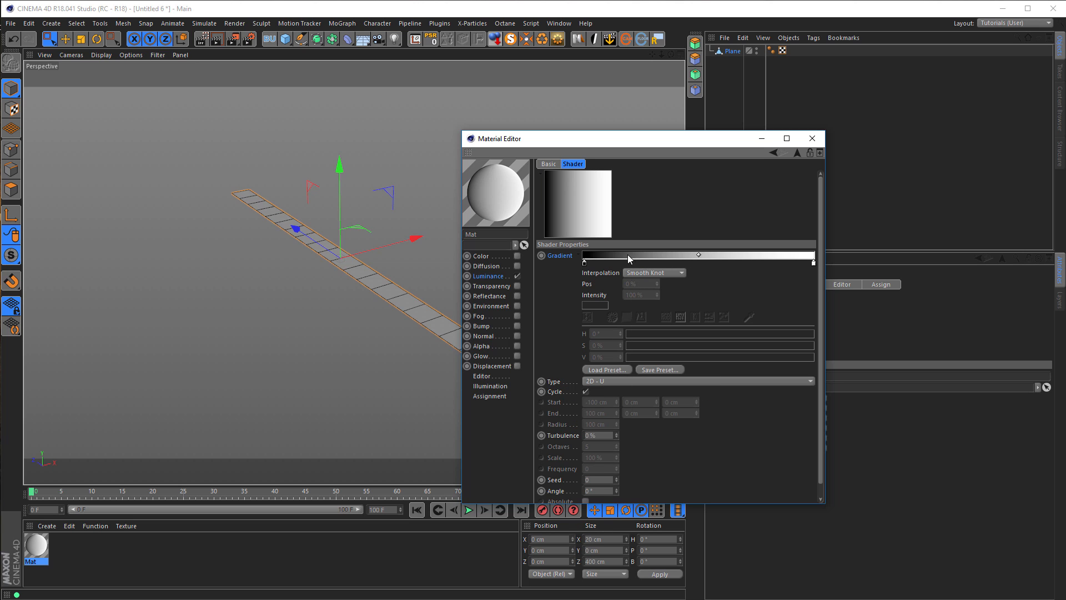
- Double the gradient's knots four times
{"action": "right_click", "coordinate": [682, 255]}
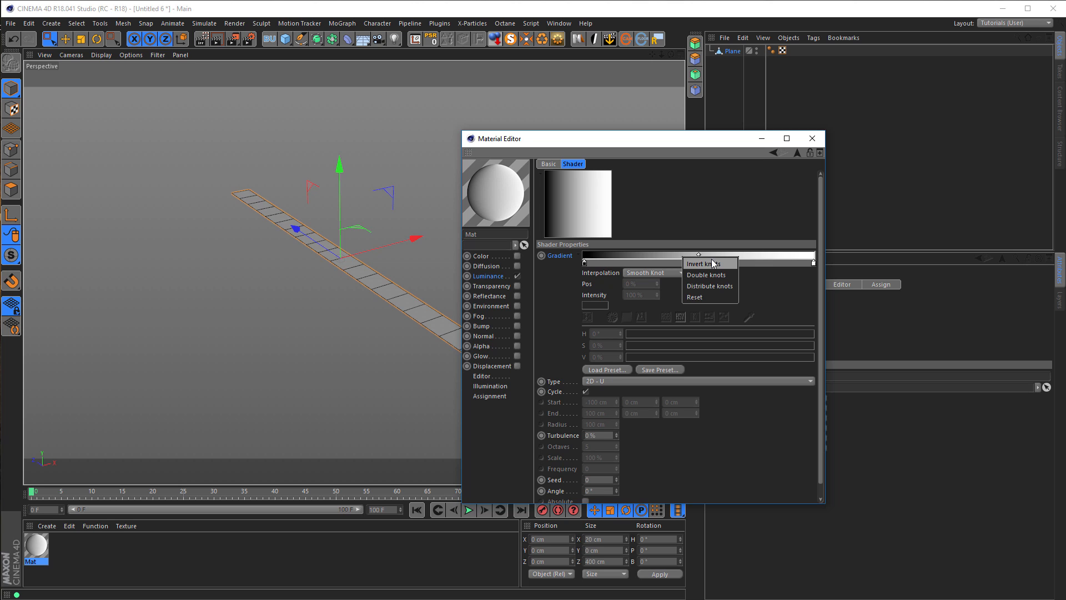
{"action": "left_click", "coordinate": [727, 276]}
{"action": "right_click", "coordinate": [711, 259]}
{"action": "left_click", "coordinate": [725, 274]}
{"action": "right_click", "coordinate": [712, 257]}
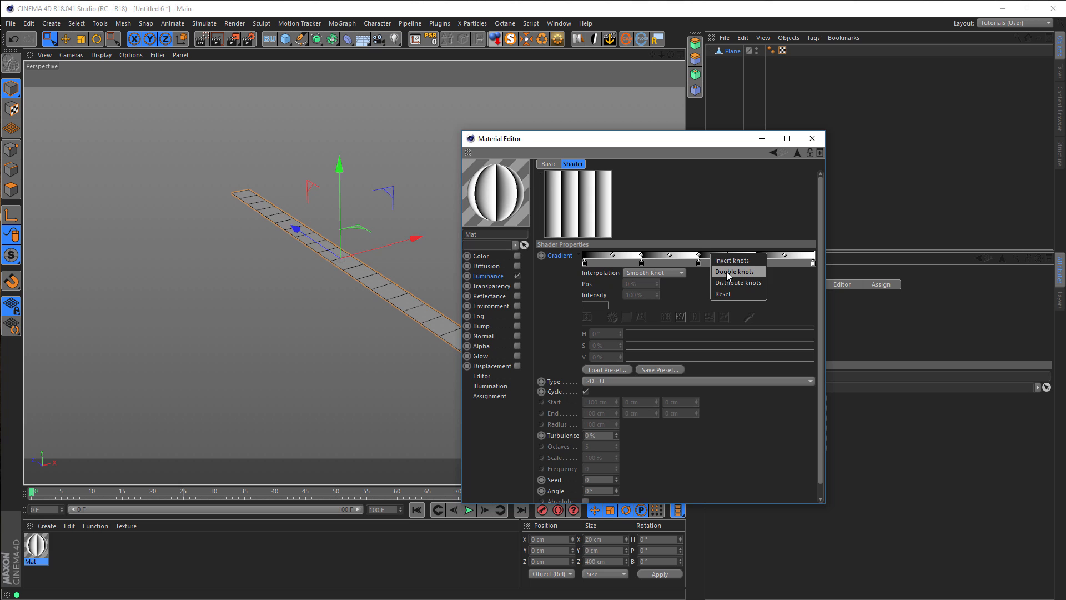
{"action": "left_click", "coordinate": [726, 271]}
{"action": "right_click", "coordinate": [722, 258]}
{"action": "left_click", "coordinate": [728, 274]}
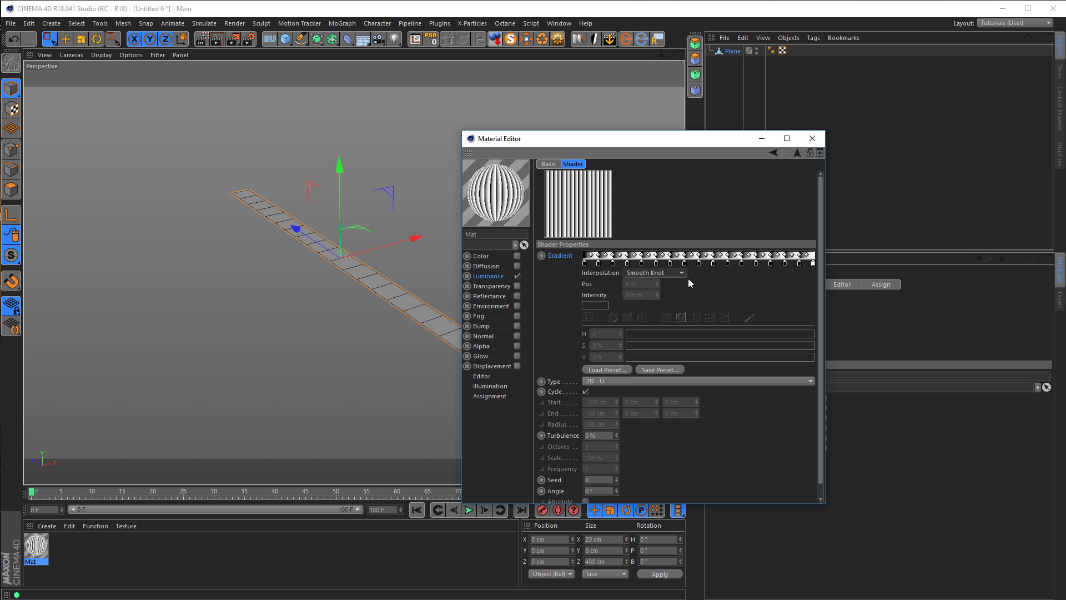
- Distribute the gradient's knots evenly
{"action": "left_click", "coordinate": [645, 275]}
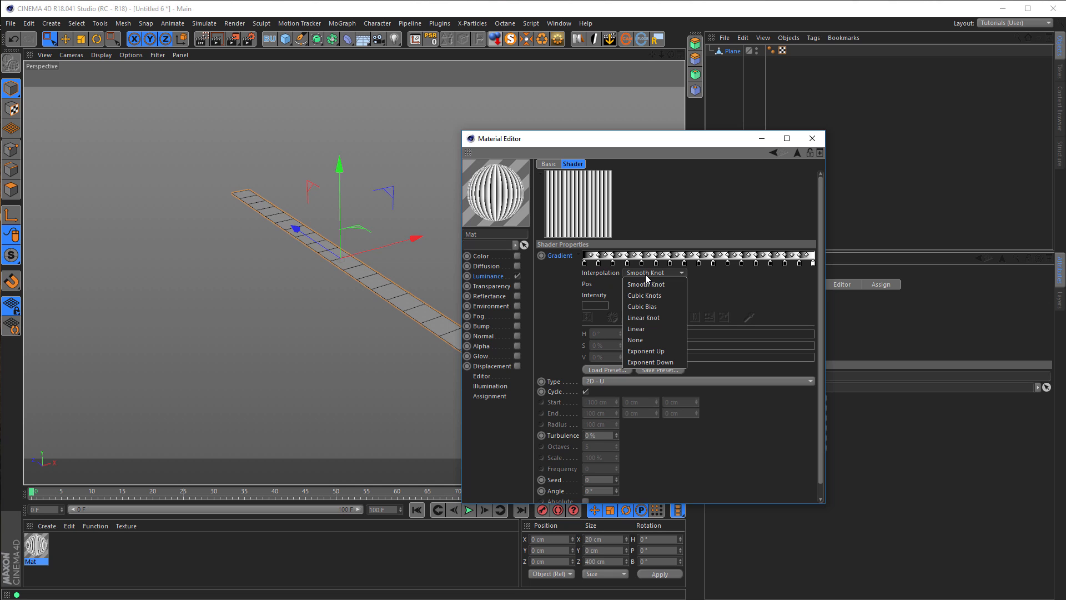
{"action": "left_click", "coordinate": [645, 274]}
{"action": "left_click", "coordinate": [645, 274]}
{"action": "left_click", "coordinate": [701, 305]}
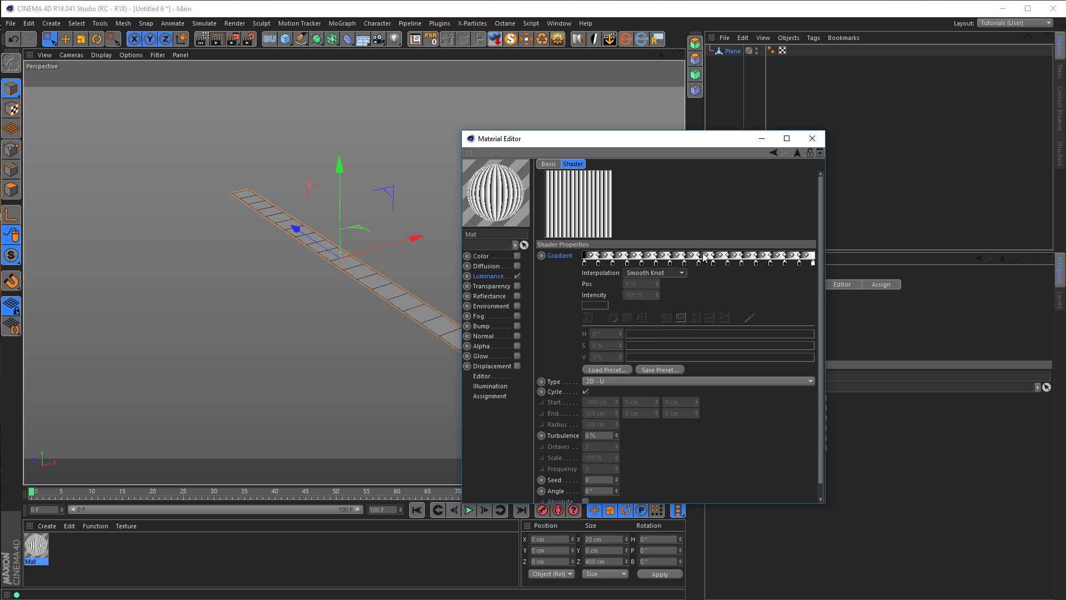
{"action": "right_click", "coordinate": [704, 256]}
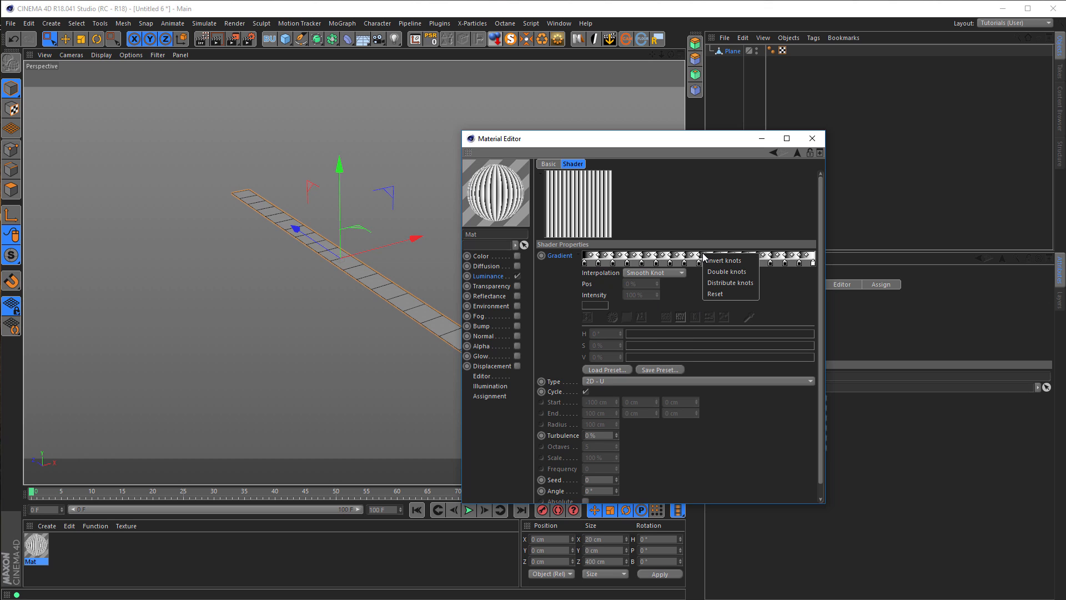
{"action": "left_click", "coordinate": [730, 283]}
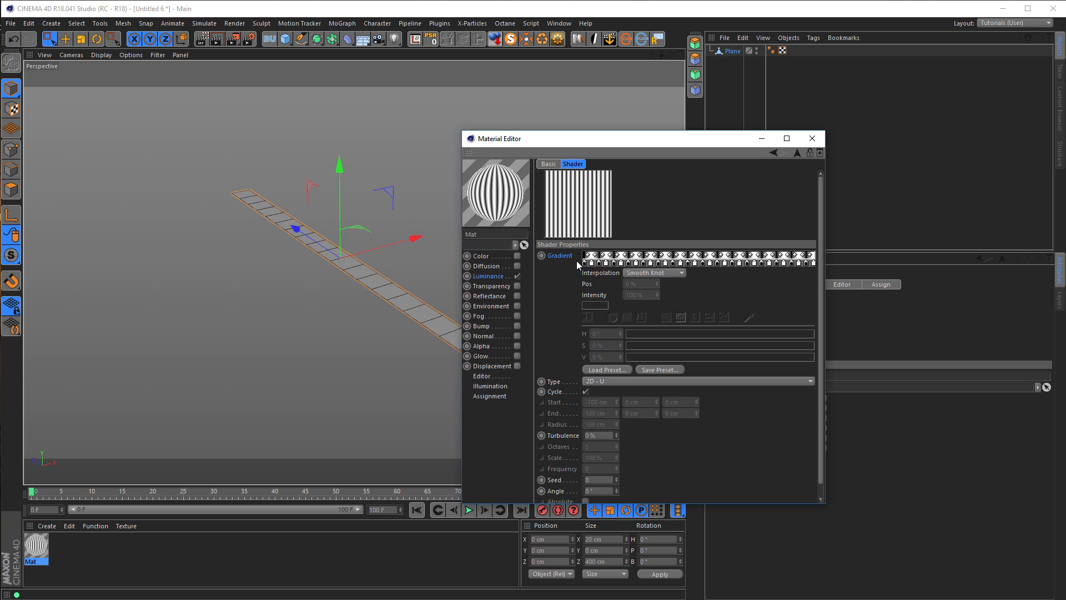
- Load the BW preset into the gradient and apply the material to the Plane strip
{"action": "left_click", "coordinate": [598, 371]}
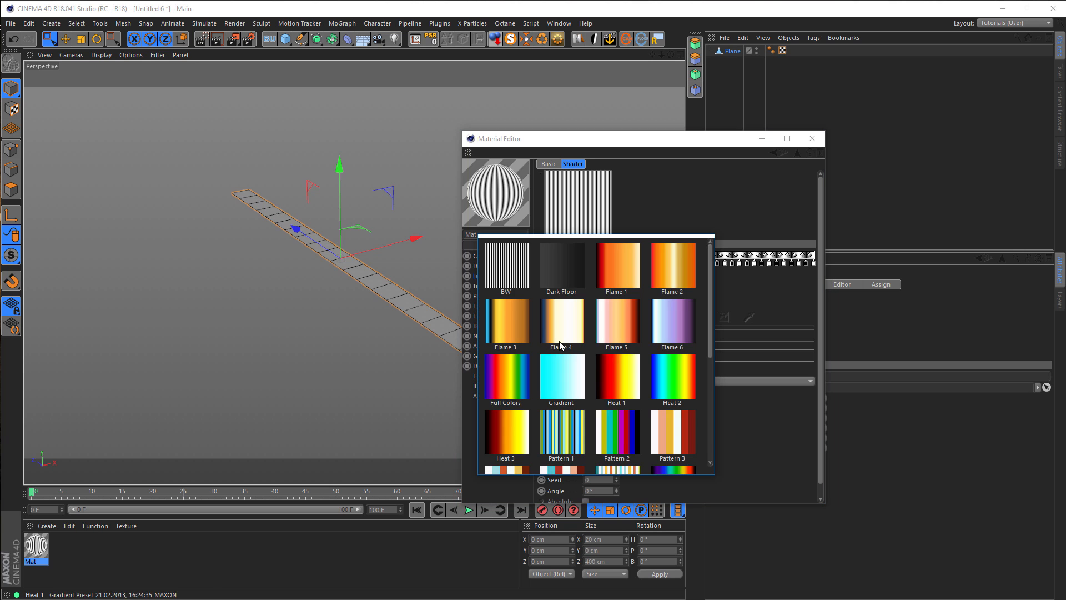
{"action": "left_click", "coordinate": [523, 308]}
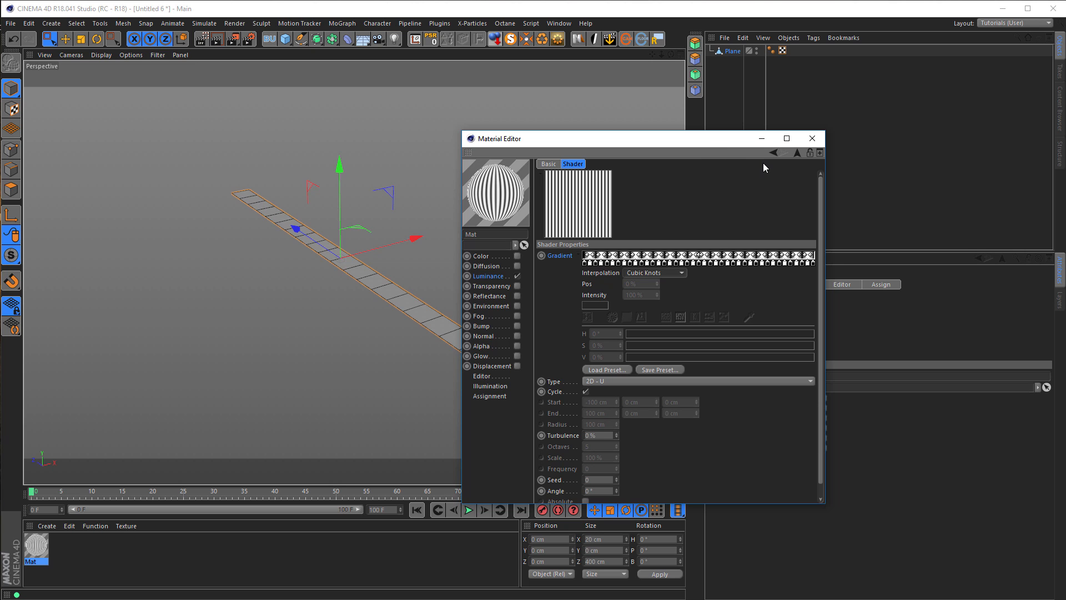
{"action": "left_click", "coordinate": [811, 138]}
{"action": "left_click_drag", "start_coordinate": [40, 546], "coordinate": [738, 56]}
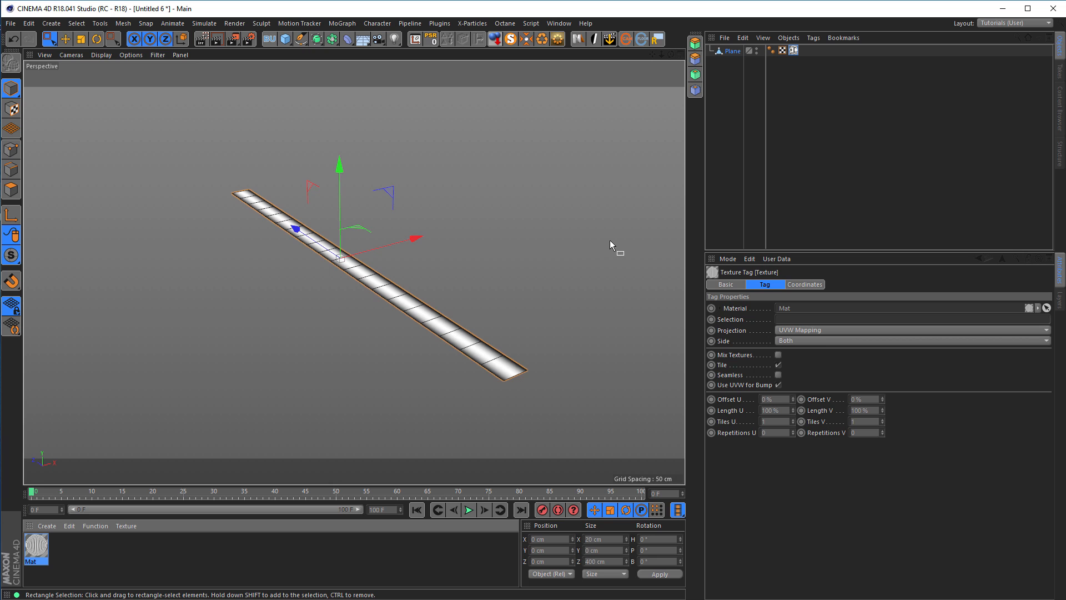
- Set the Luminance gradient's type to 2D - V so the stripes run across the strip
{"action": "double_click", "coordinate": [36, 547]}
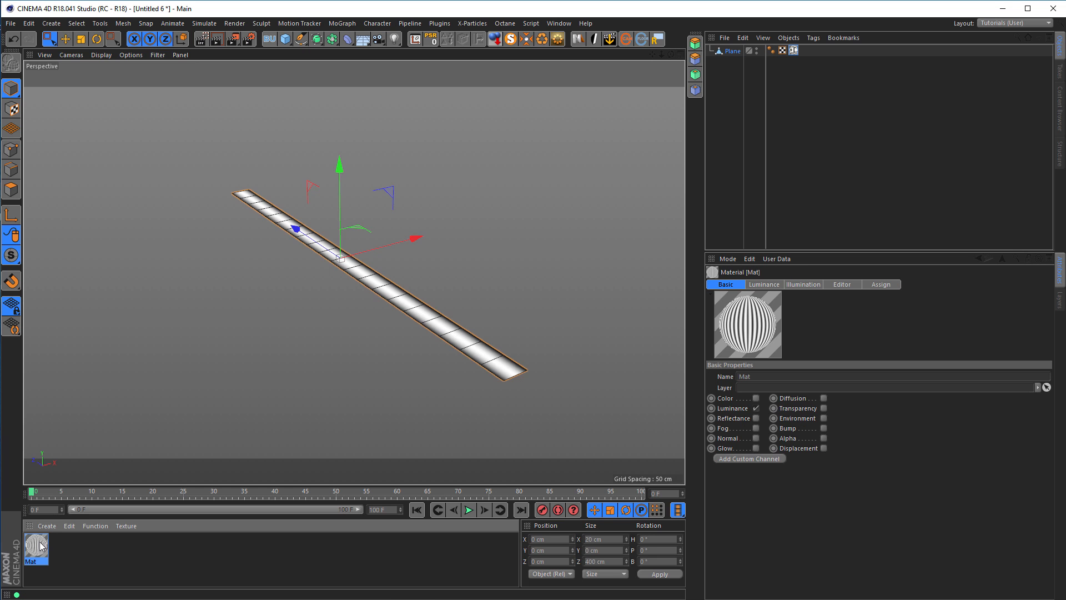
{"action": "left_click_drag", "start_coordinate": [219, 84], "coordinate": [754, 125]}
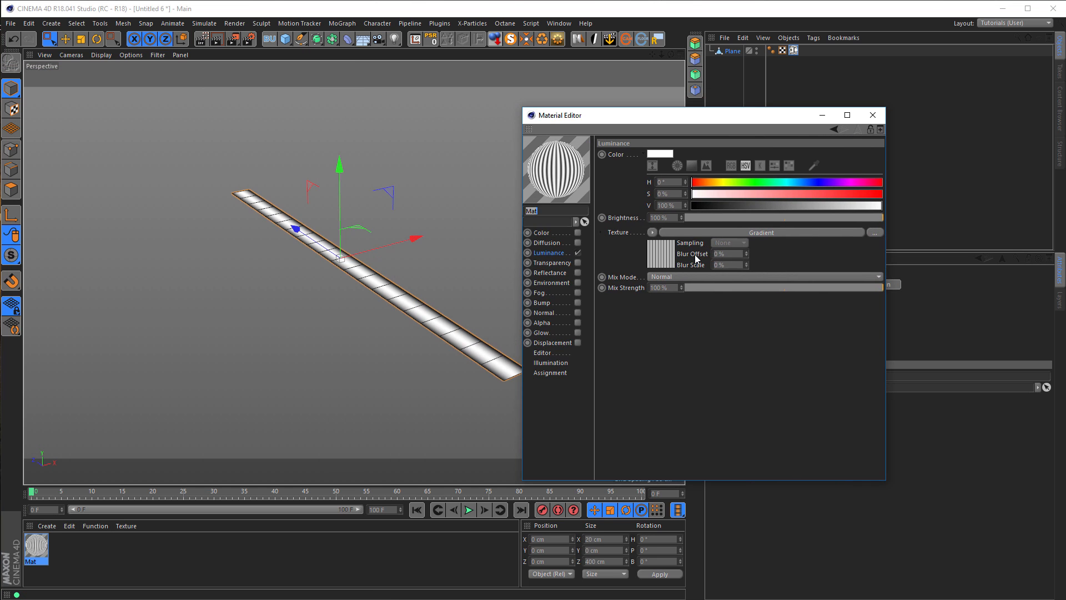
{"action": "left_click", "coordinate": [672, 265]}
{"action": "left_click", "coordinate": [655, 249]}
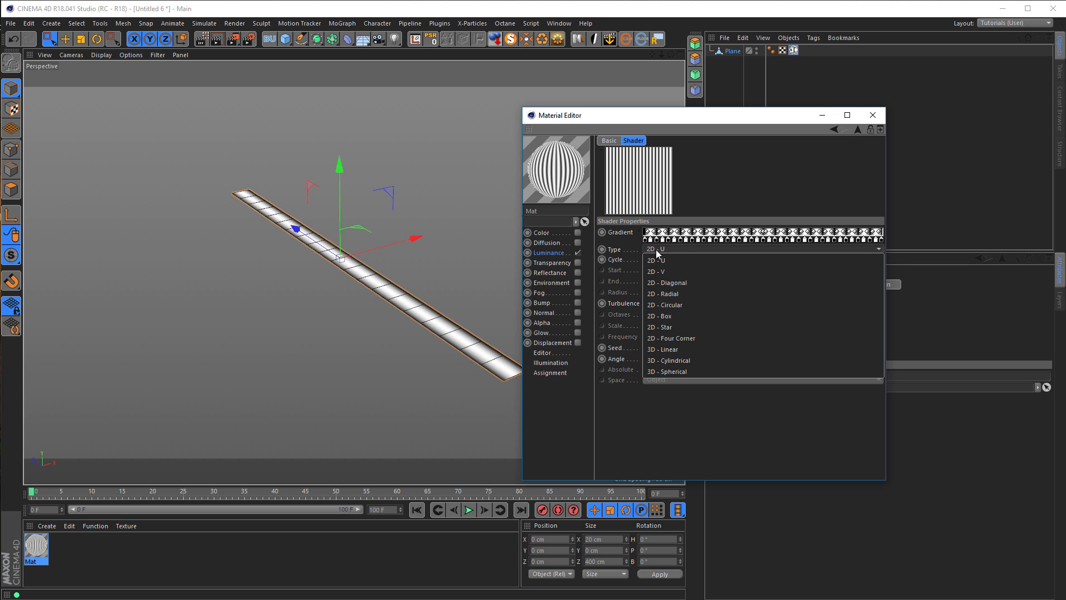
{"action": "left_click", "coordinate": [669, 270]}
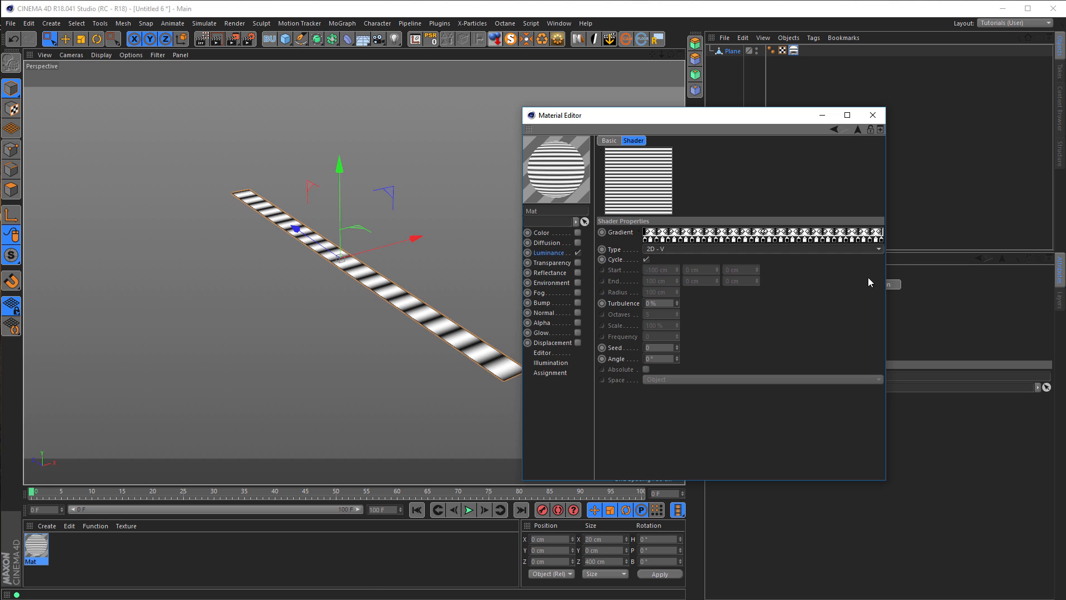
{"action": "left_click", "coordinate": [872, 115]}
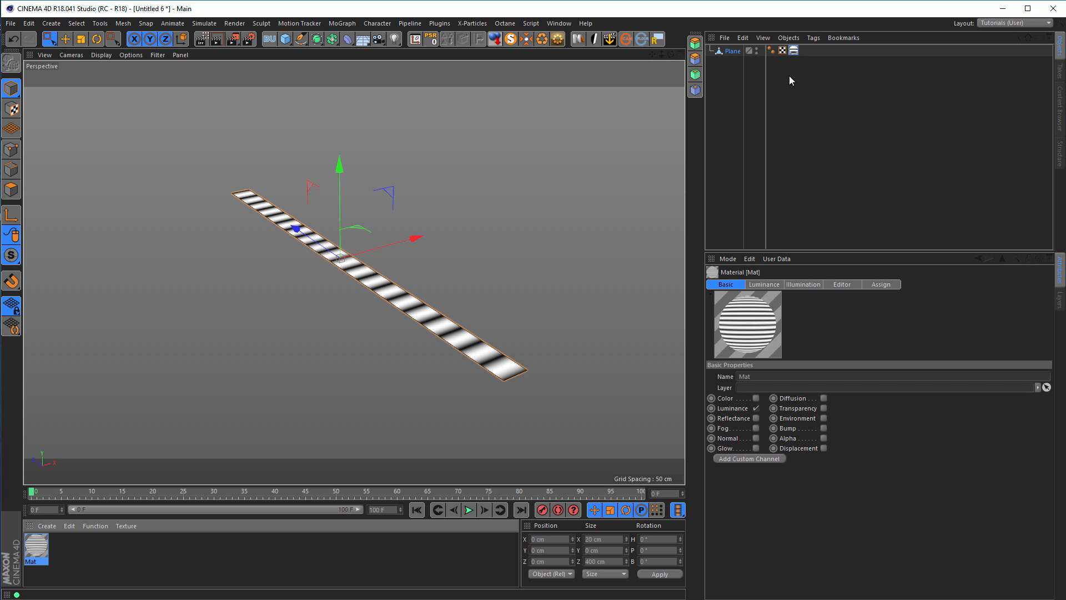
- Set the Plane's texture projection to Flat and rotate the projection grid to lie level with the strip
{"action": "left_click", "coordinate": [794, 51]}
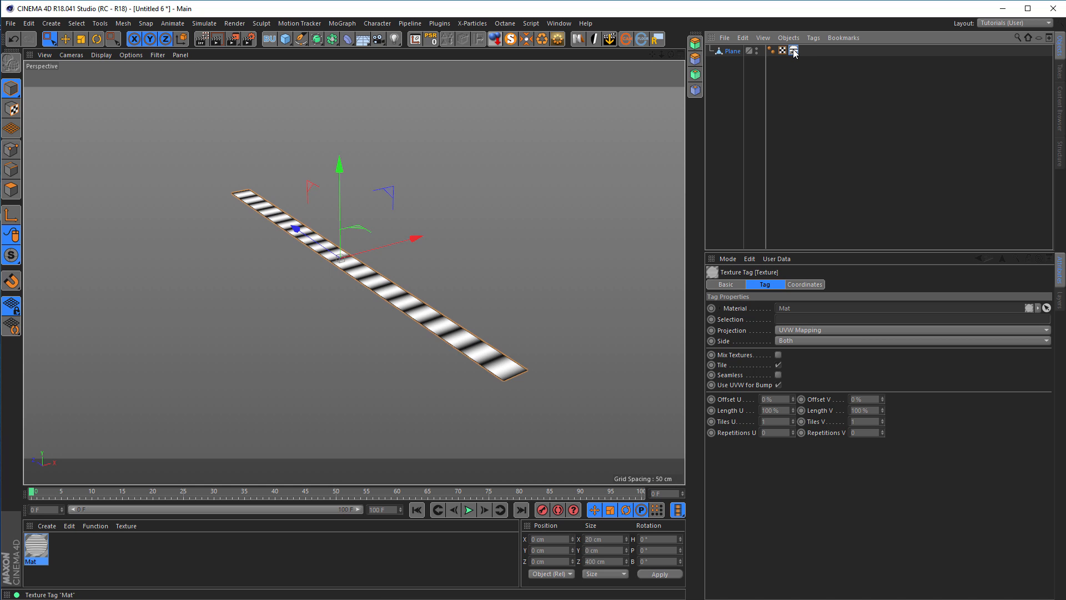
{"action": "left_click", "coordinate": [788, 331]}
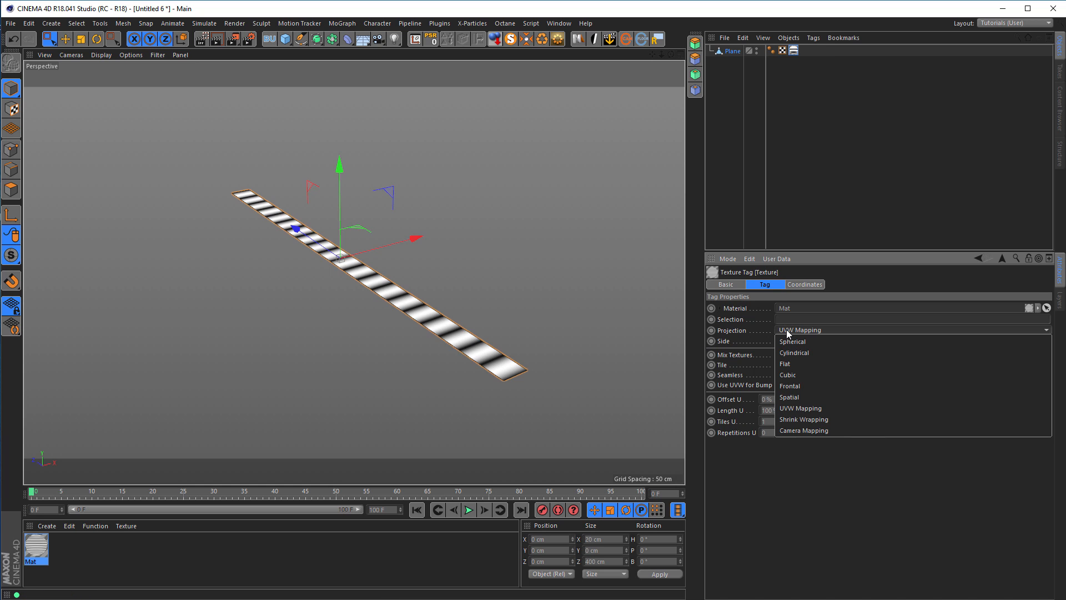
{"action": "left_click", "coordinate": [787, 363]}
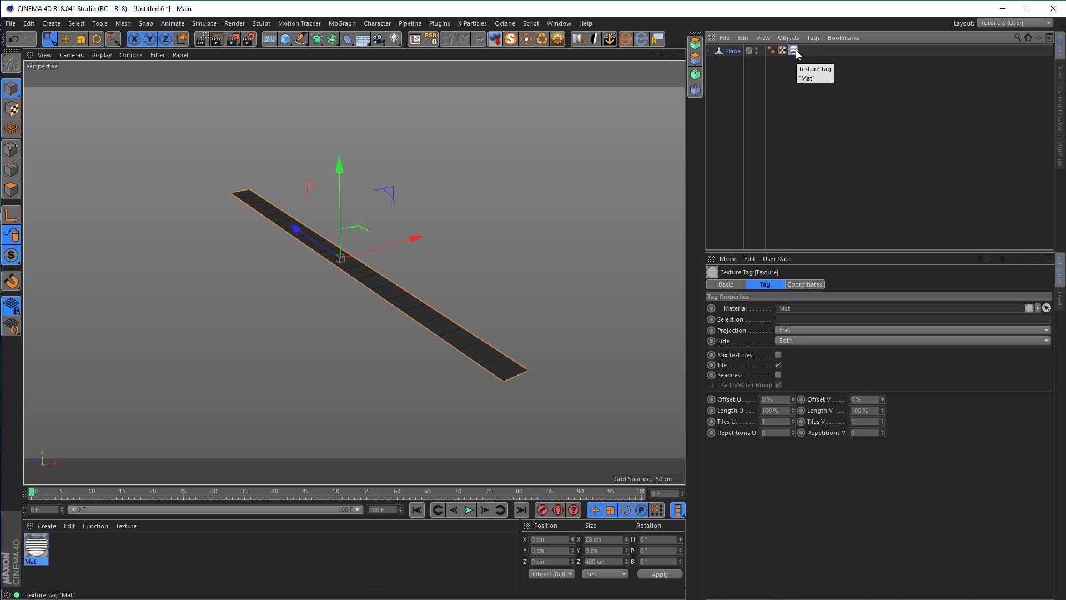
{"action": "left_click", "coordinate": [12, 110]}
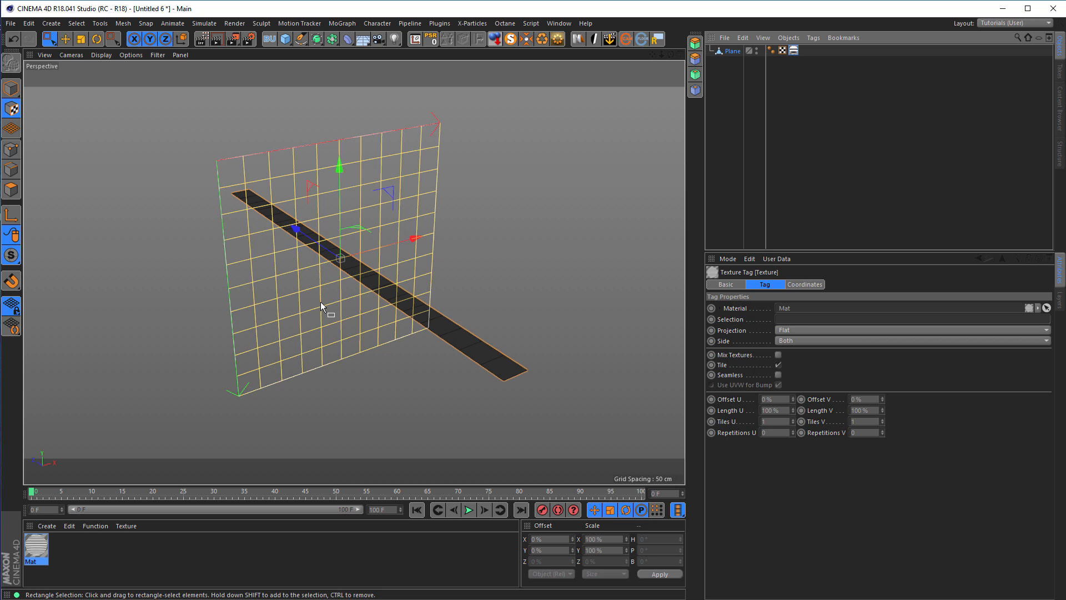
{"action": "key", "text": "r"}
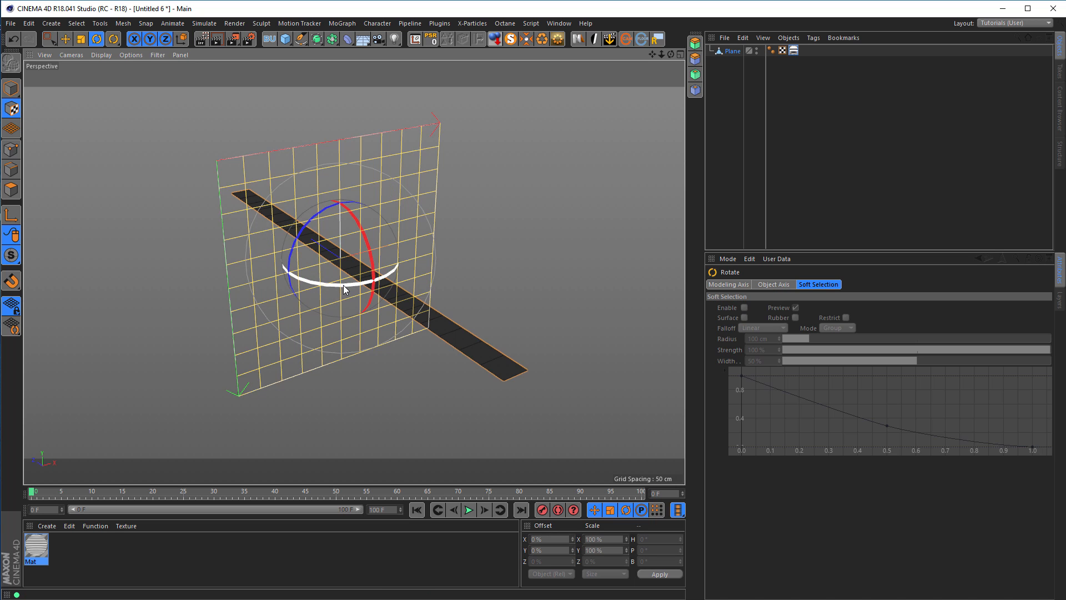
{"action": "left_click_drag", "start_coordinate": [368, 264], "coordinate": [335, 211]}
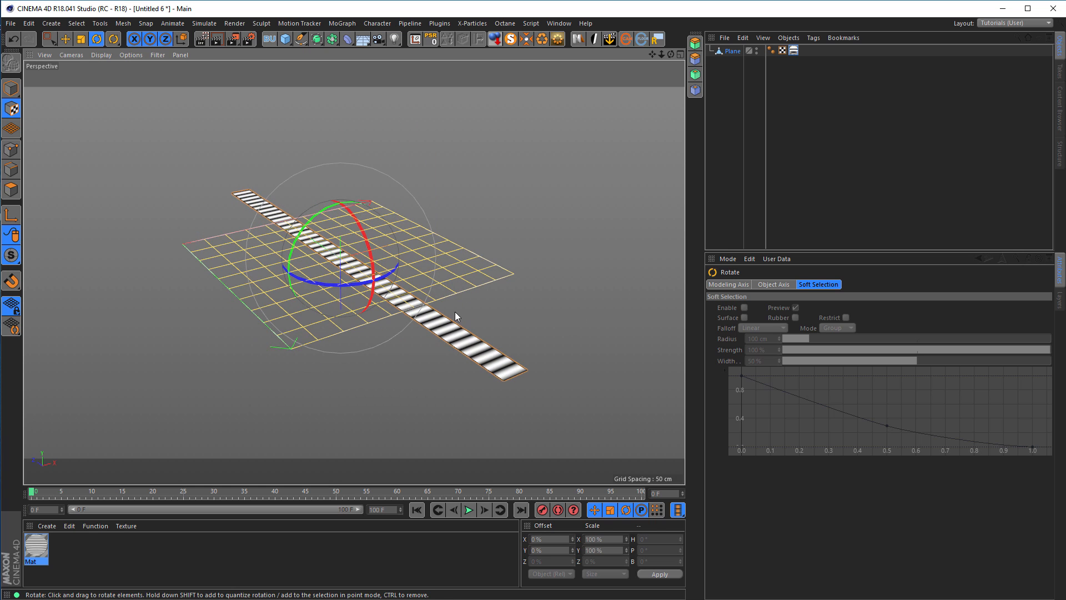
- Fit the strip's texture to the object and return to Model mode
{"action": "right_click", "coordinate": [793, 51]}
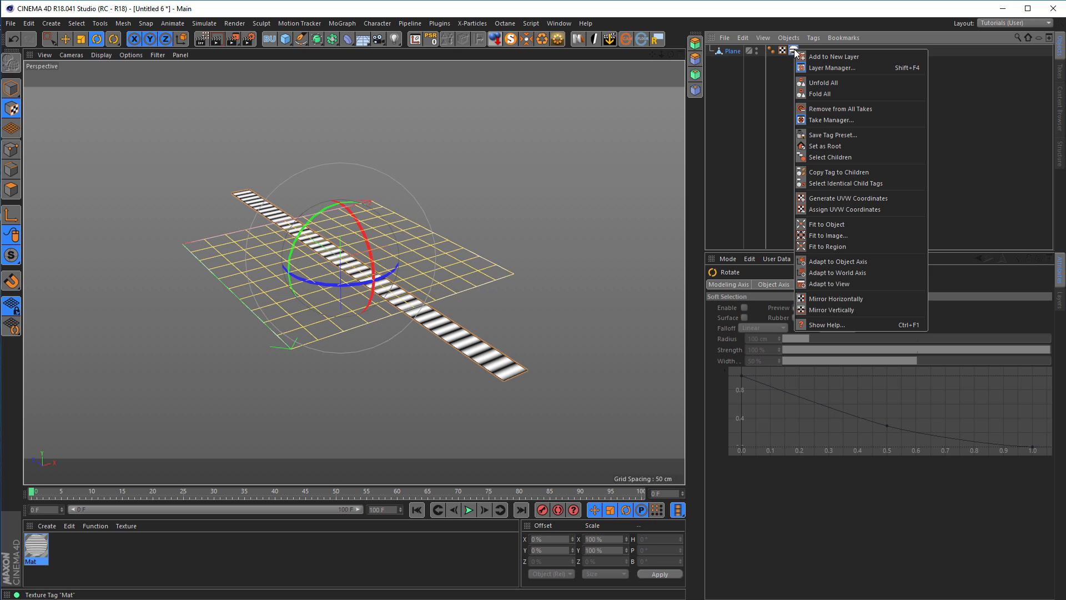
{"action": "left_click", "coordinate": [839, 222]}
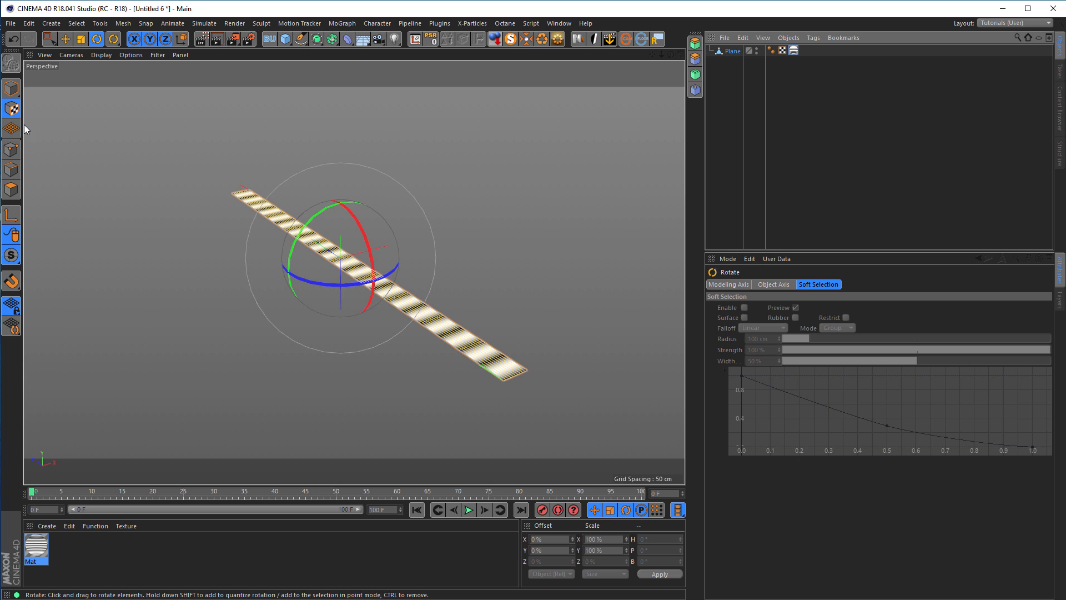
{"action": "left_click", "coordinate": [11, 89]}
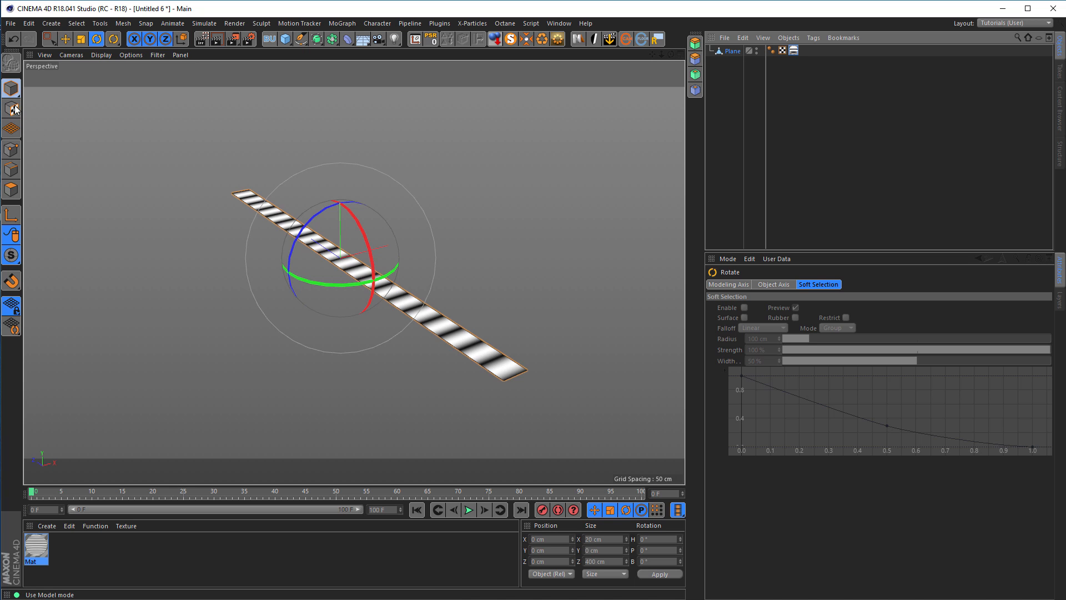
- Add a Displacer deformer as a child of the Plane strip
{"action": "scroll", "coordinate": [474, 369], "scroll_direction": "up", "scroll_amount": 5}
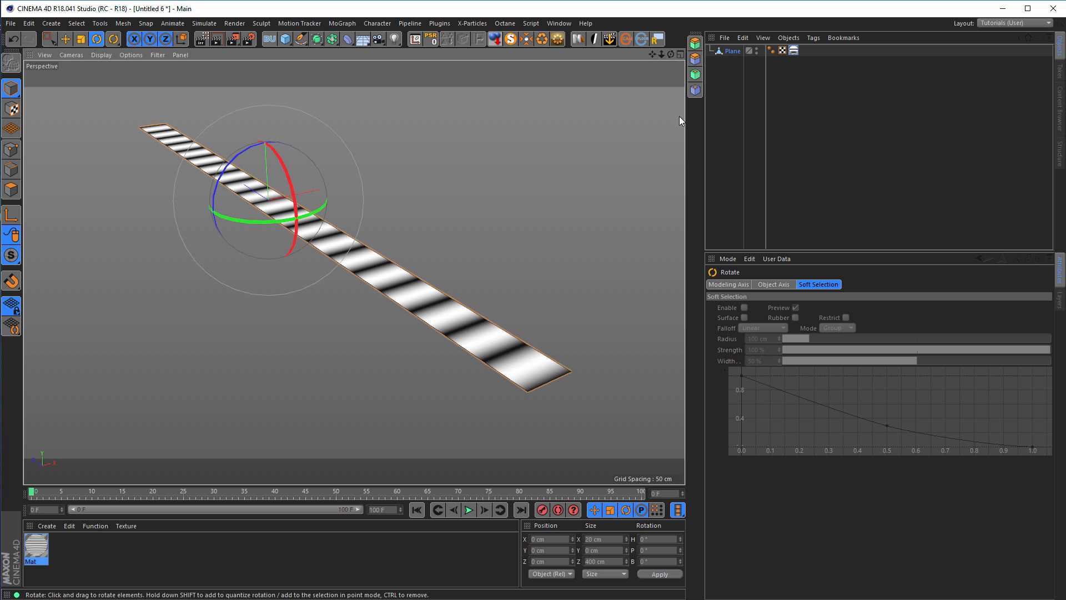
{"action": "left_click", "coordinate": [793, 52]}
{"action": "left_click", "coordinate": [732, 51]}
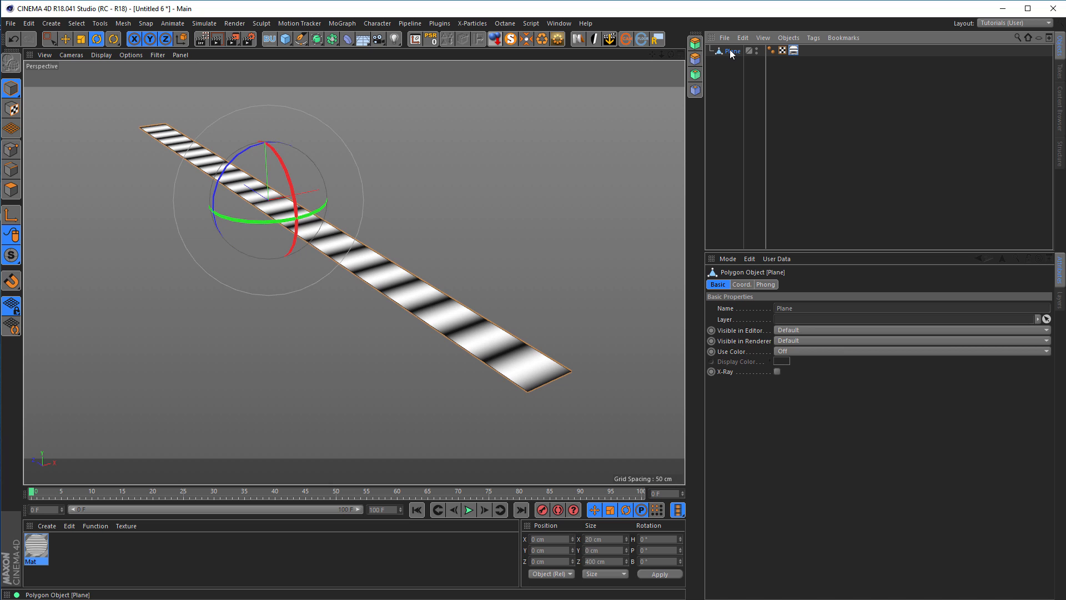
{"action": "left_click", "coordinate": [349, 40]}
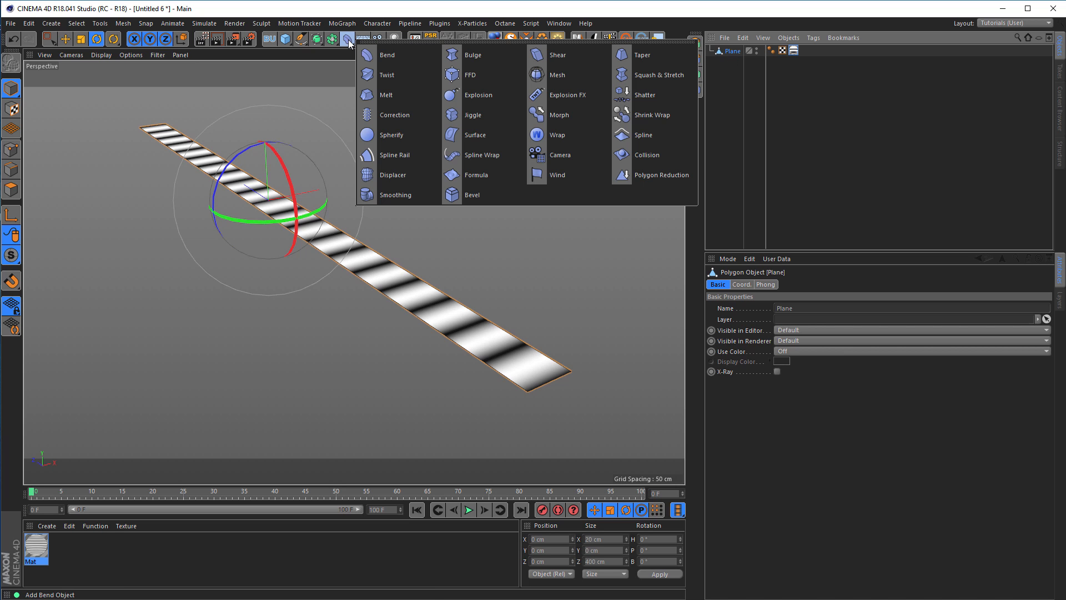
{"action": "left_click", "coordinate": [391, 175], "text": "shift"}
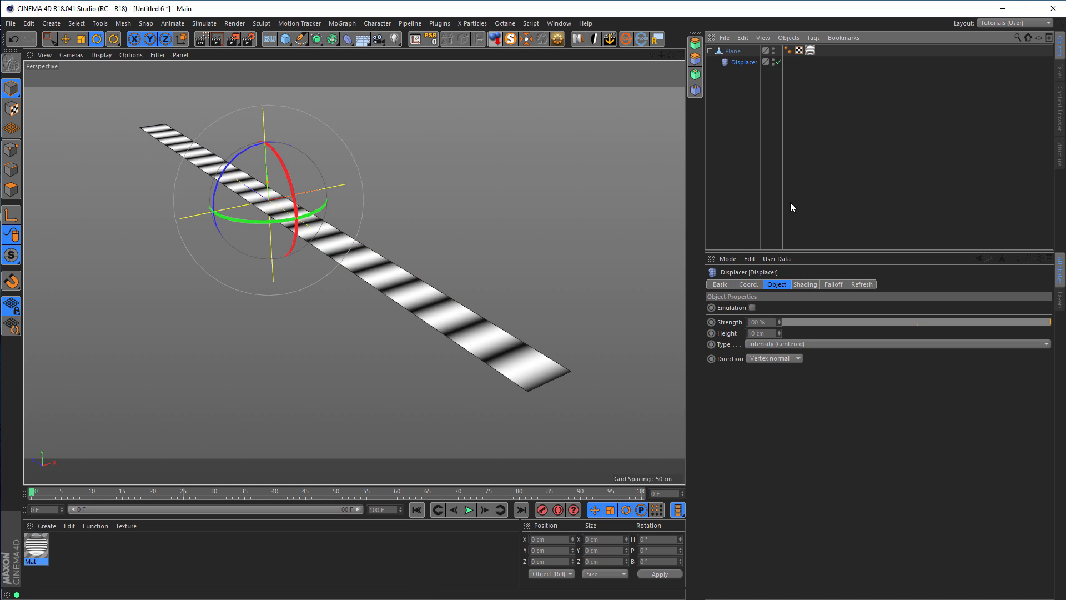
- Set the Displacer's shading channel to Luminance and disable the deformer
{"action": "left_click", "coordinate": [805, 284]}
{"action": "left_click", "coordinate": [789, 308]}
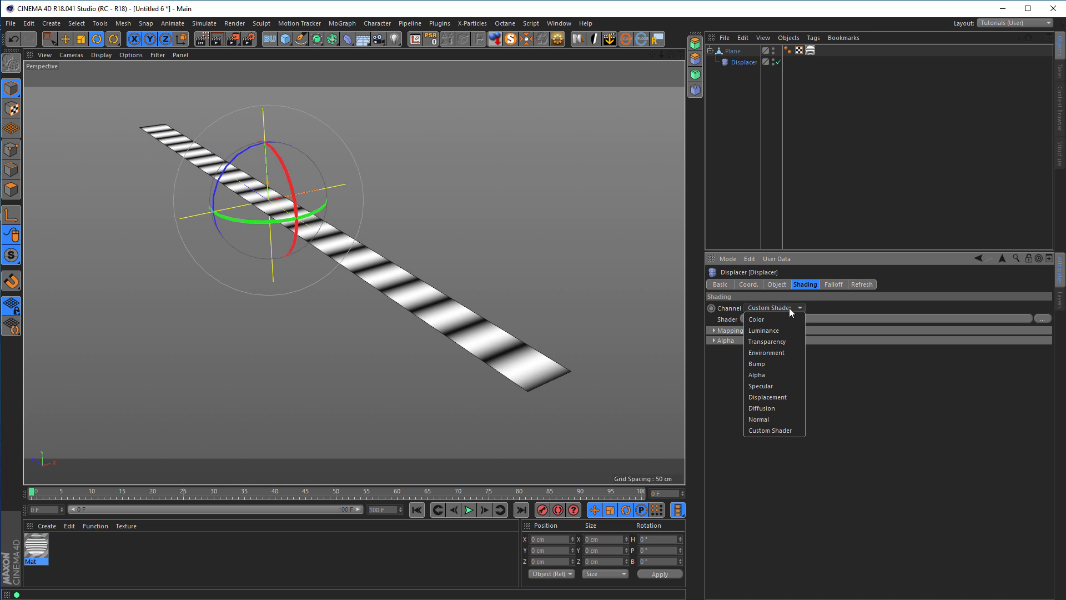
{"action": "left_click", "coordinate": [769, 330]}
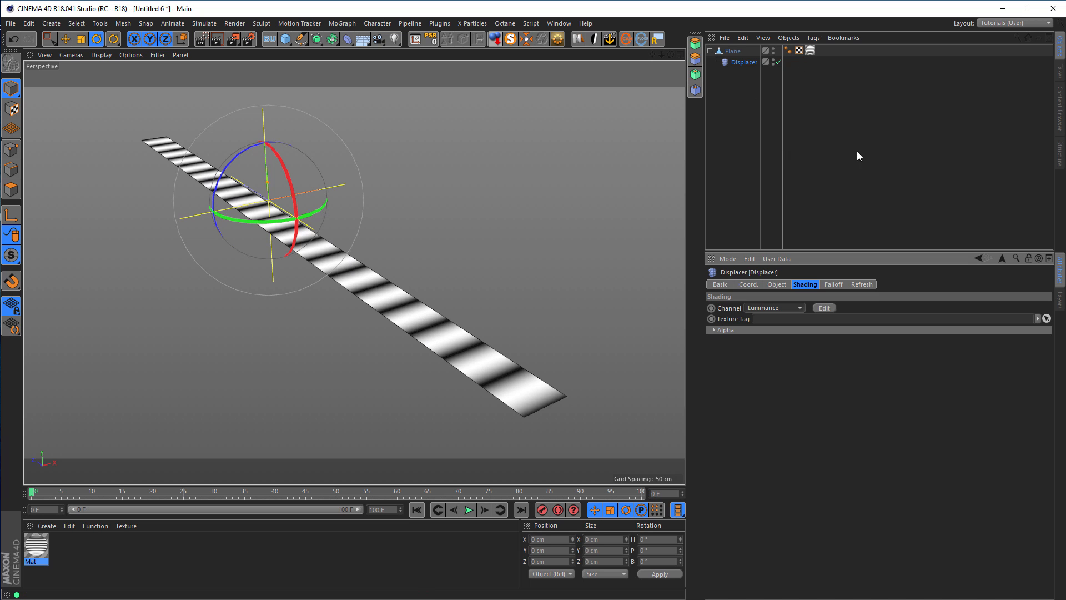
{"action": "left_click", "coordinate": [778, 62]}
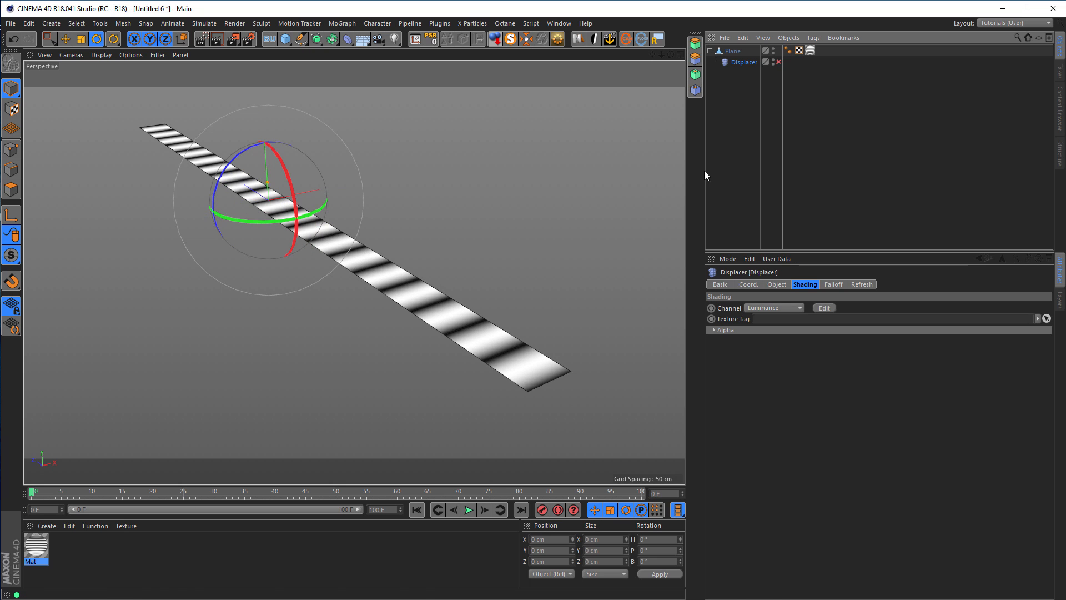
- Select the outer edges along both long sides of the Plane strip in Edge mode
{"action": "middle_click", "coordinate": [552, 288]}
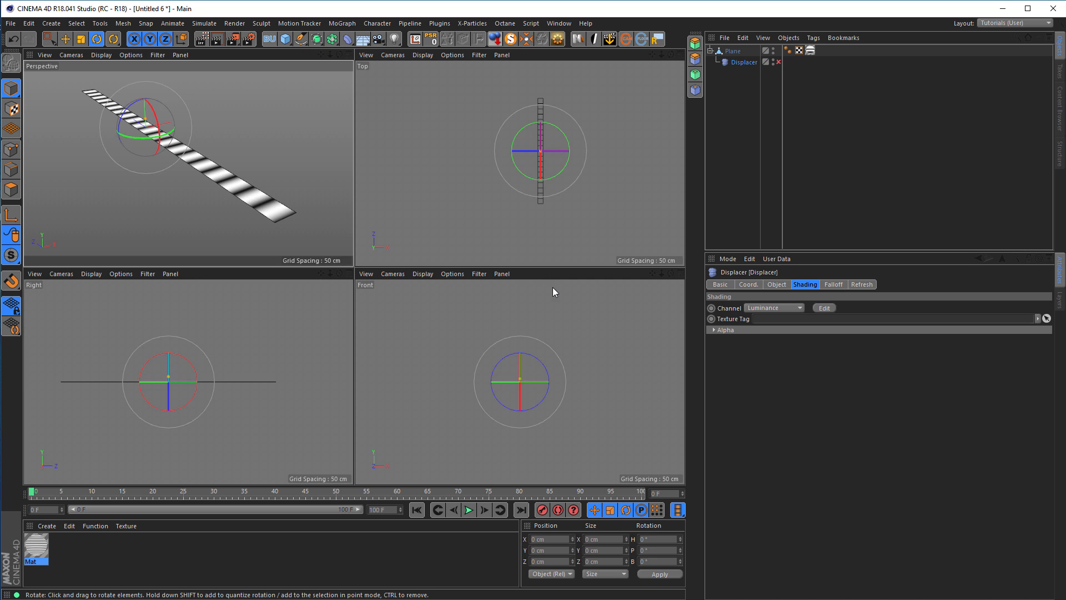
{"action": "middle_click", "coordinate": [430, 220]}
{"action": "left_click", "coordinate": [733, 50]}
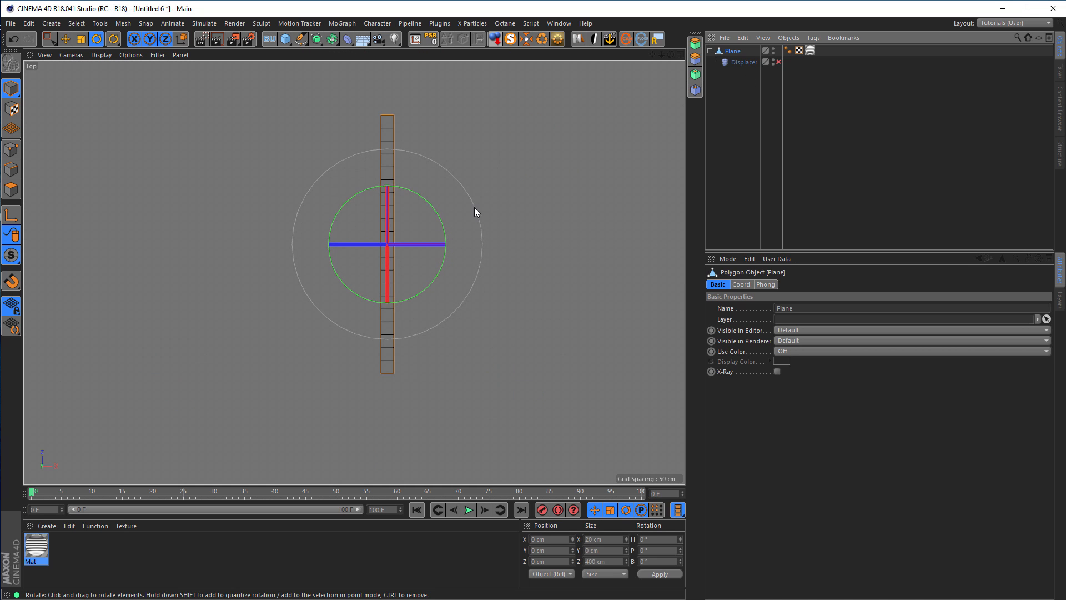
{"action": "middle_click_drag", "start_coordinate": [427, 240], "coordinate": [394, 276], "text": "alt"}
{"action": "left_click", "coordinate": [11, 169]}
{"action": "key", "text": "0"}
{"action": "left_click_drag", "start_coordinate": [234, 105], "coordinate": [359, 114]}
{"action": "middle_click", "coordinate": [395, 222]}
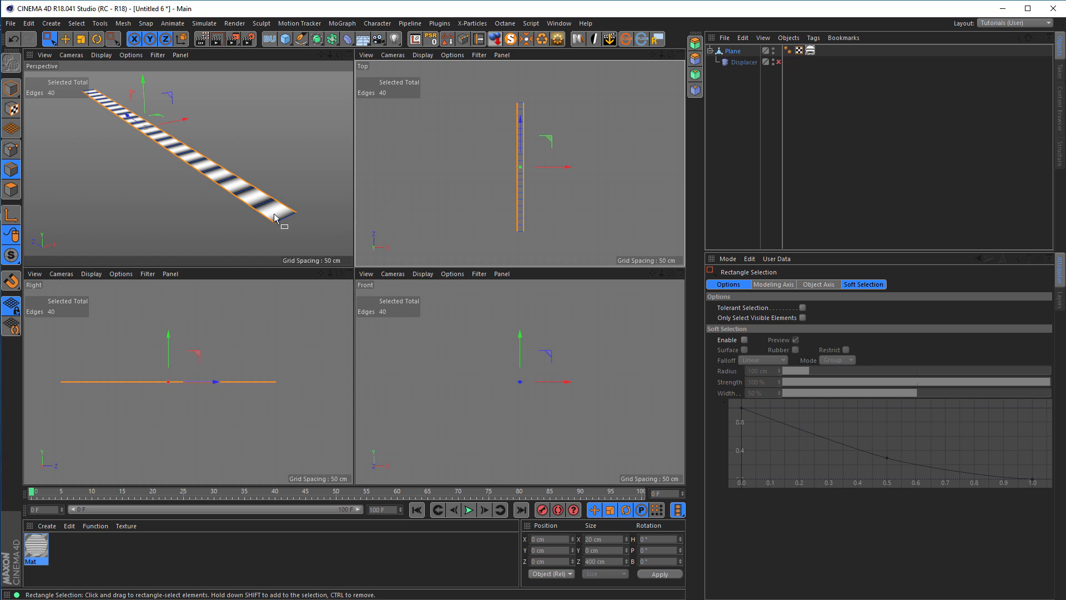
{"action": "key", "text": "F1"}
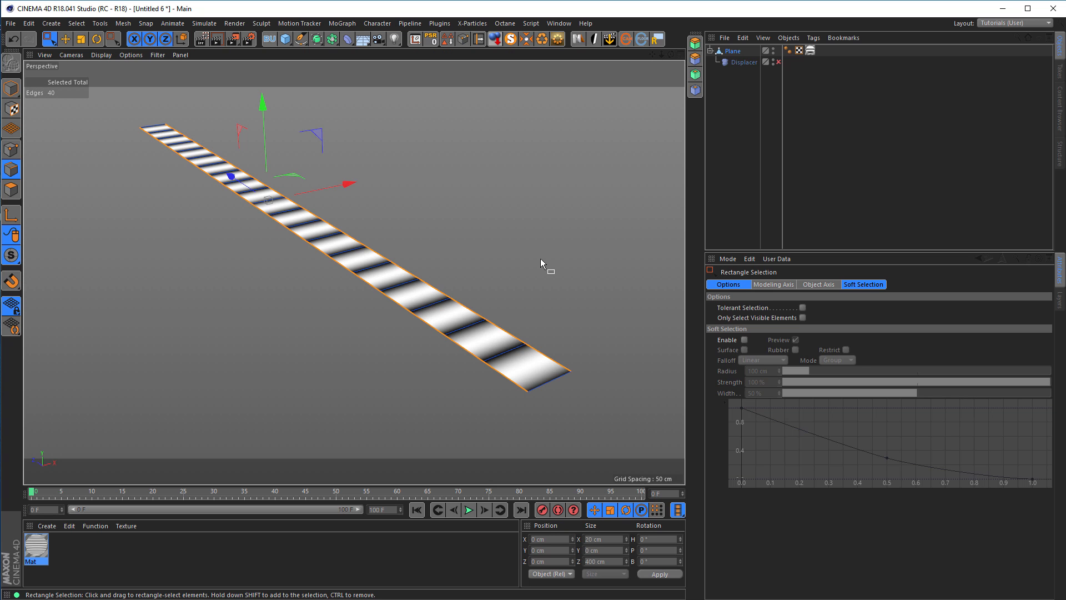
- Cut the selected long-side edges of the Plane strip in half, adding a cross edge in every segment
{"action": "key", "text": "m"}
{"action": "key", "text": "m"}
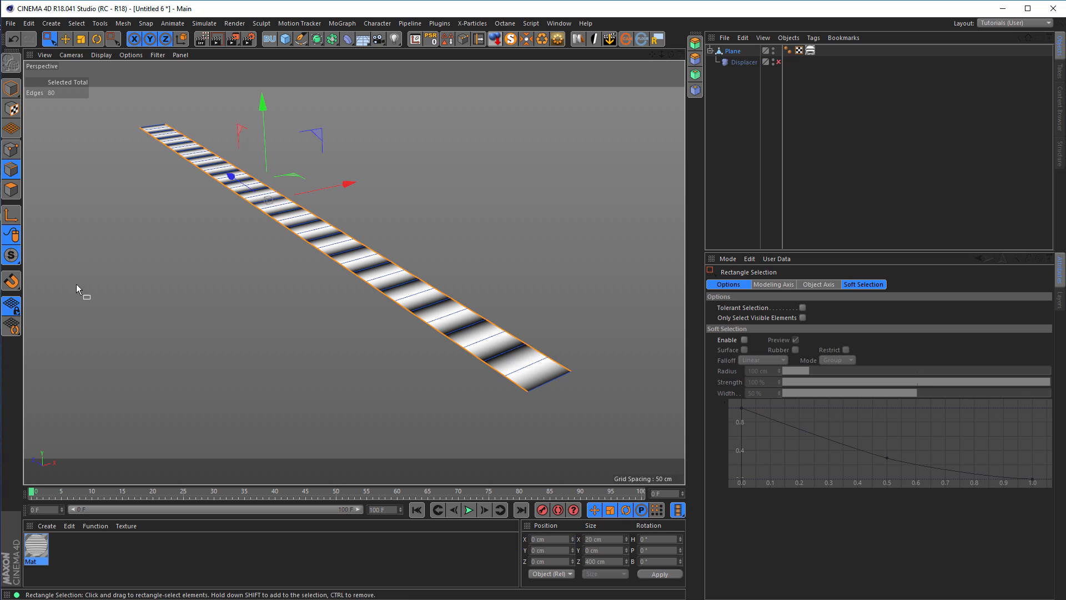
{"action": "scroll", "coordinate": [489, 355], "scroll_direction": "up", "scroll_amount": 4}
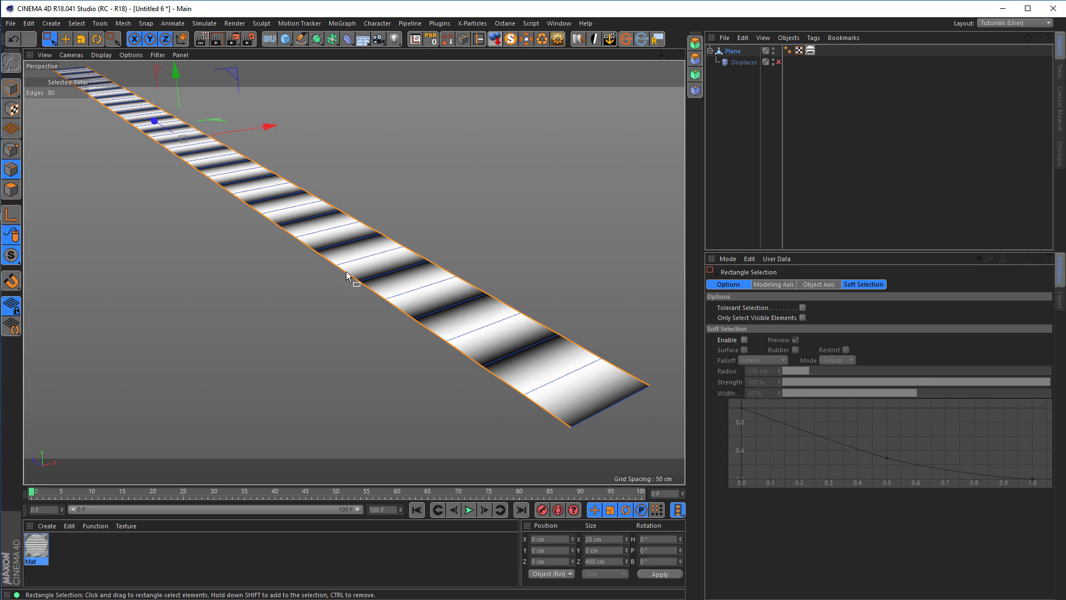
{"action": "scroll", "coordinate": [333, 353], "scroll_direction": "down", "scroll_amount": 3}
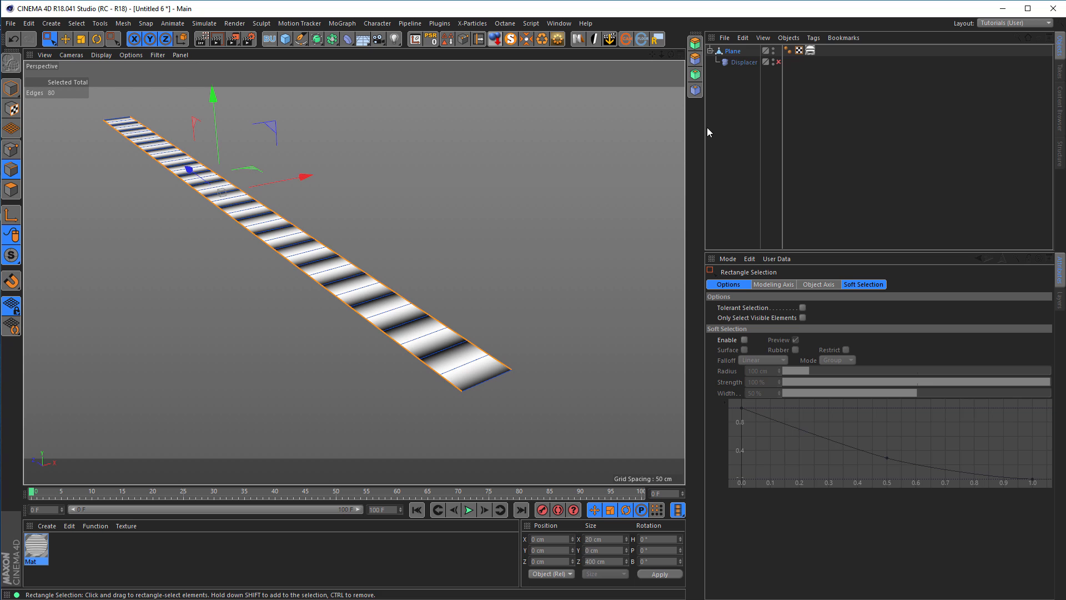
- Enable the Displacer deformer and return to Model mode
{"action": "left_click", "coordinate": [778, 62]}
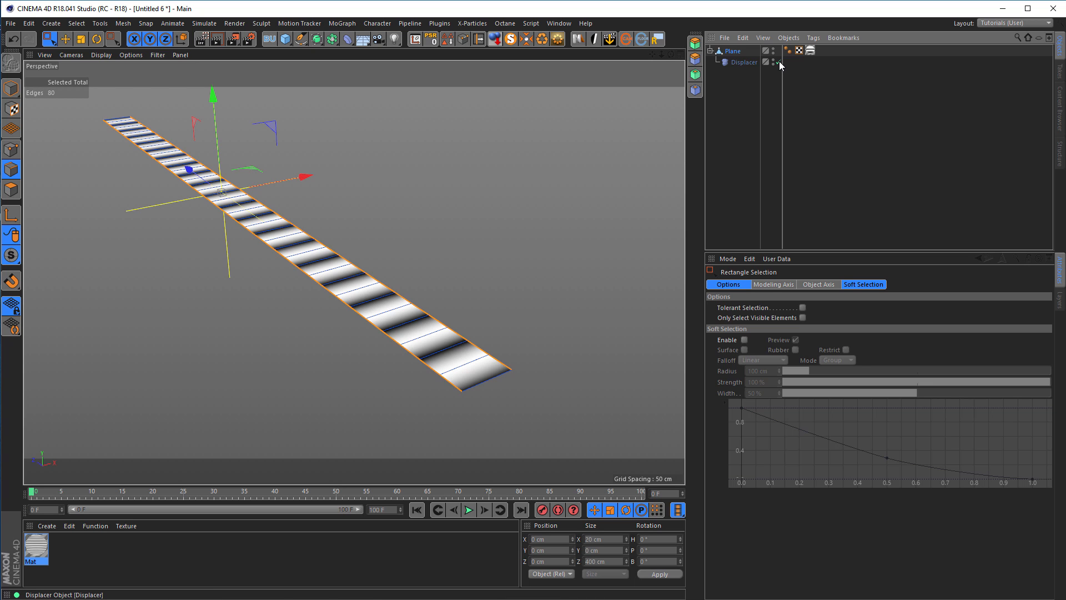
{"action": "left_click", "coordinate": [11, 88]}
{"action": "left_click_drag", "start_coordinate": [417, 317], "coordinate": [619, 338], "text": "alt"}
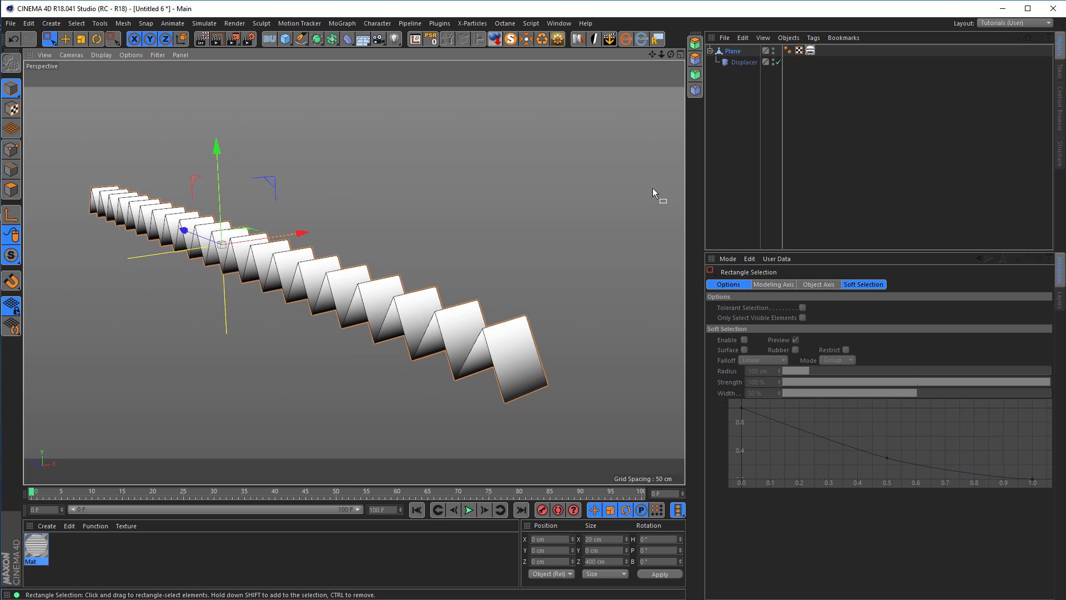
- Set the Displacer's height to 2 cm
{"action": "left_click", "coordinate": [739, 62]}
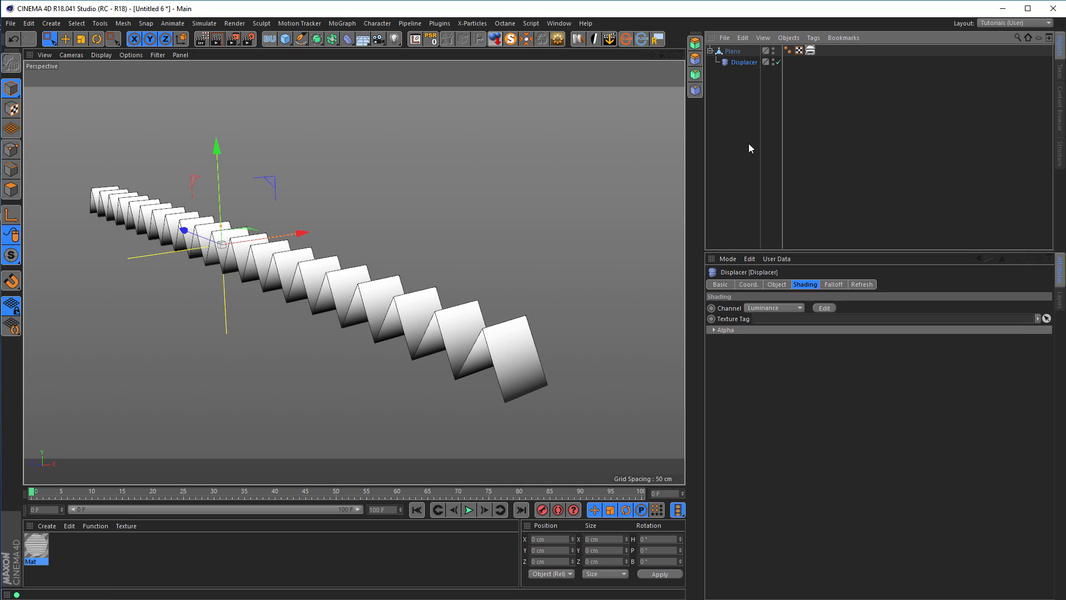
{"action": "left_click", "coordinate": [773, 284]}
{"action": "left_click", "coordinate": [775, 333]}
{"action": "type", "text": "2"}
{"action": "key", "text": "Return"}
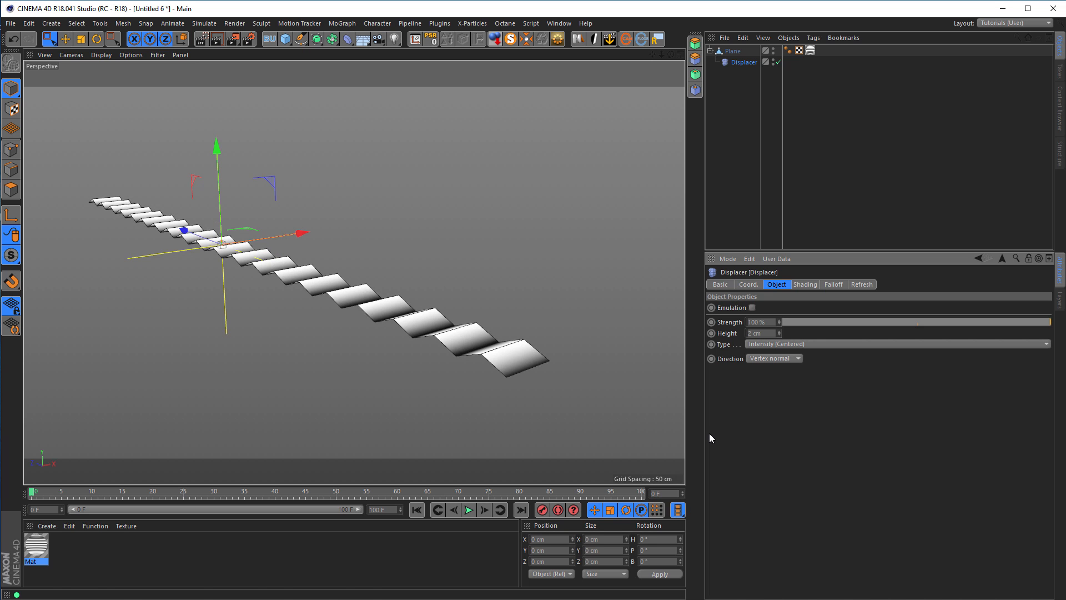
{"action": "mouse_move", "coordinate": [464, 352]}
{"action": "left_mouse_down", "text": "alt"}
{"action": "mouse_move", "coordinate": [458, 375]}
{"action": "mouse_move", "coordinate": [471, 350]}
{"action": "left_mouse_up", "text": "alt"}
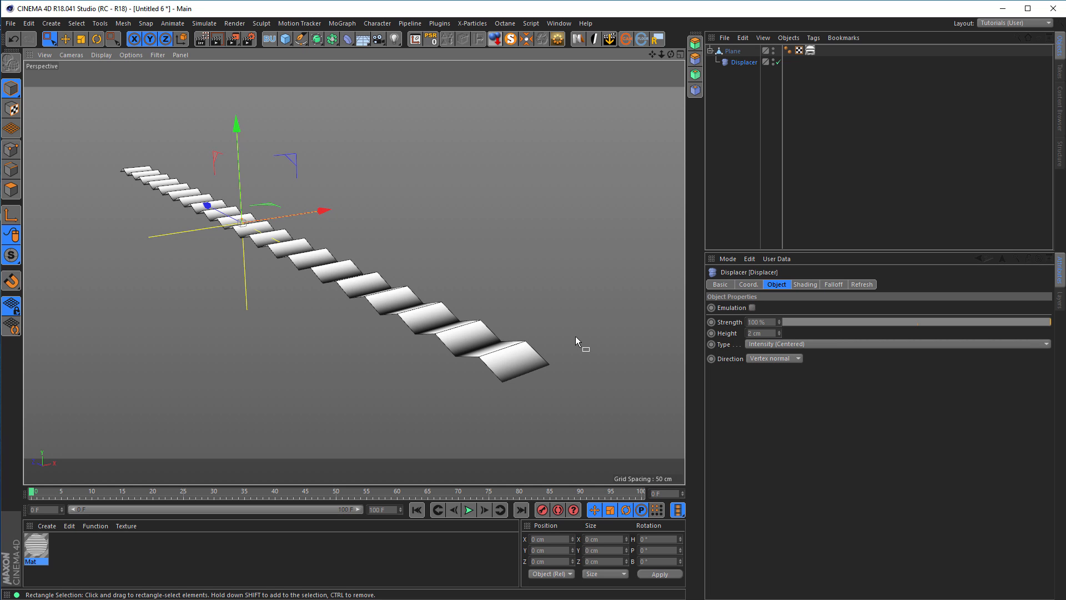
- Bake the displaced Plane with Current State to Object and keep only the resulting polygon object
{"action": "left_click", "coordinate": [731, 53]}
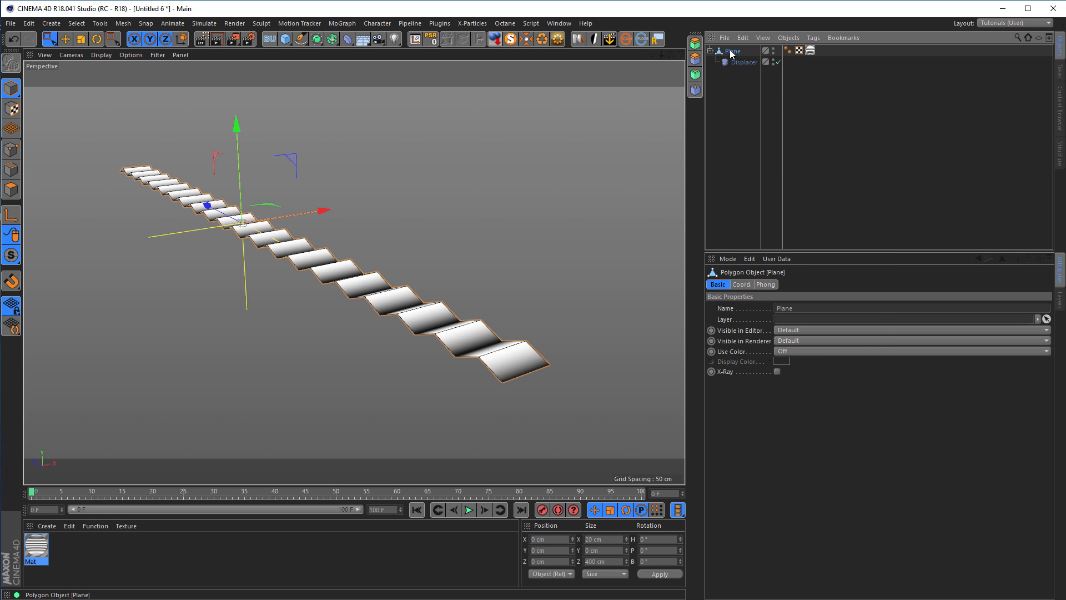
{"action": "right_click", "coordinate": [731, 53]}
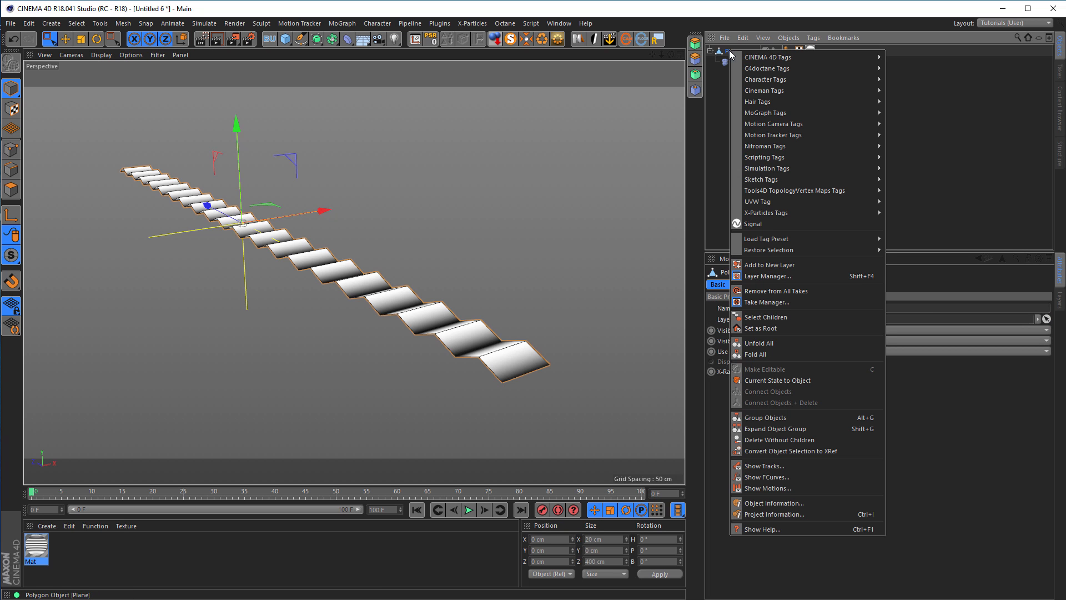
{"action": "left_click", "coordinate": [803, 381]}
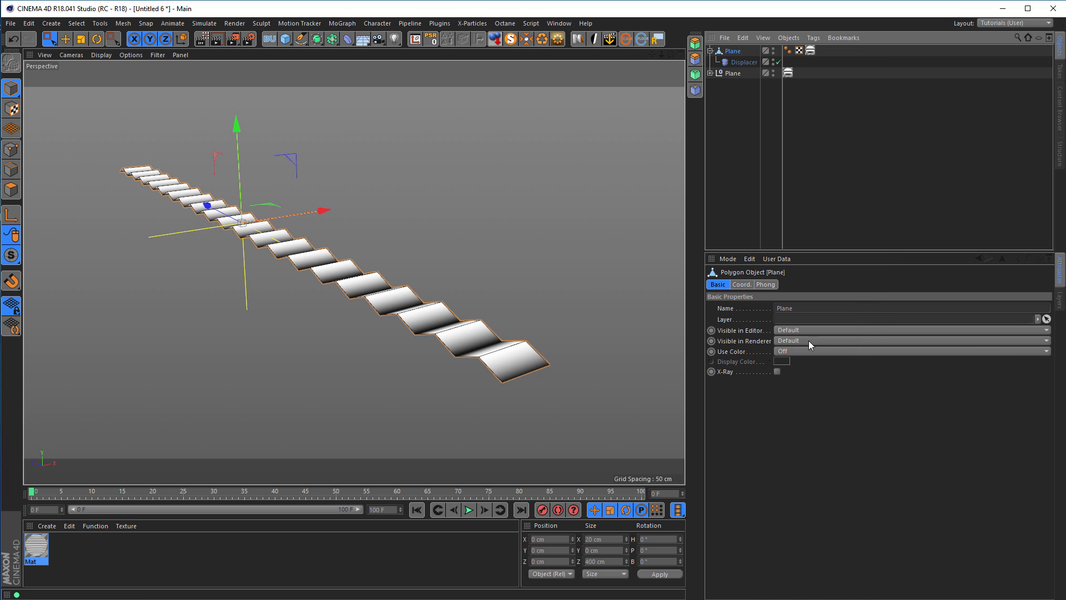
{"action": "left_click", "coordinate": [733, 73]}
{"action": "left_click", "coordinate": [732, 50], "text": "shift"}
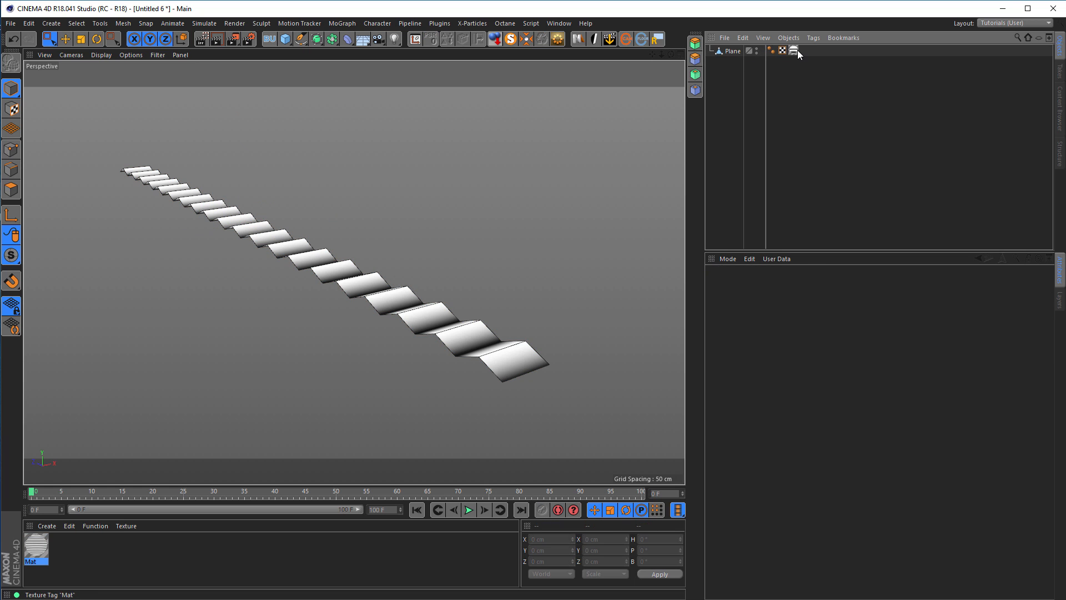
- Delete the Plane's texture tag and the Mat material
{"action": "left_click", "coordinate": [794, 50]}
{"action": "key", "text": "Delete"}
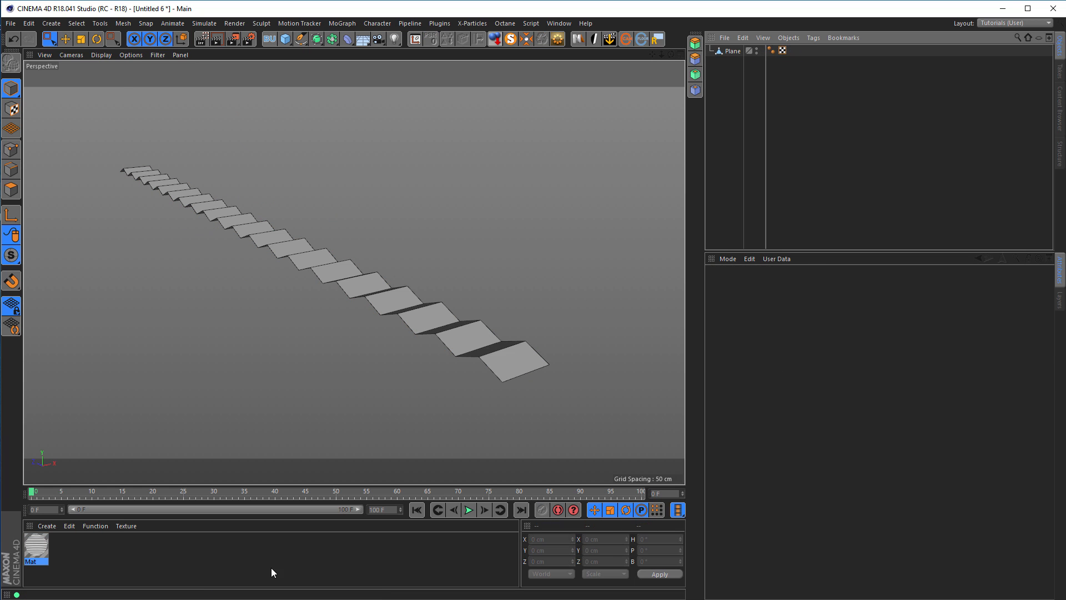
{"action": "left_click", "coordinate": [45, 547]}
{"action": "key", "text": "Delete"}
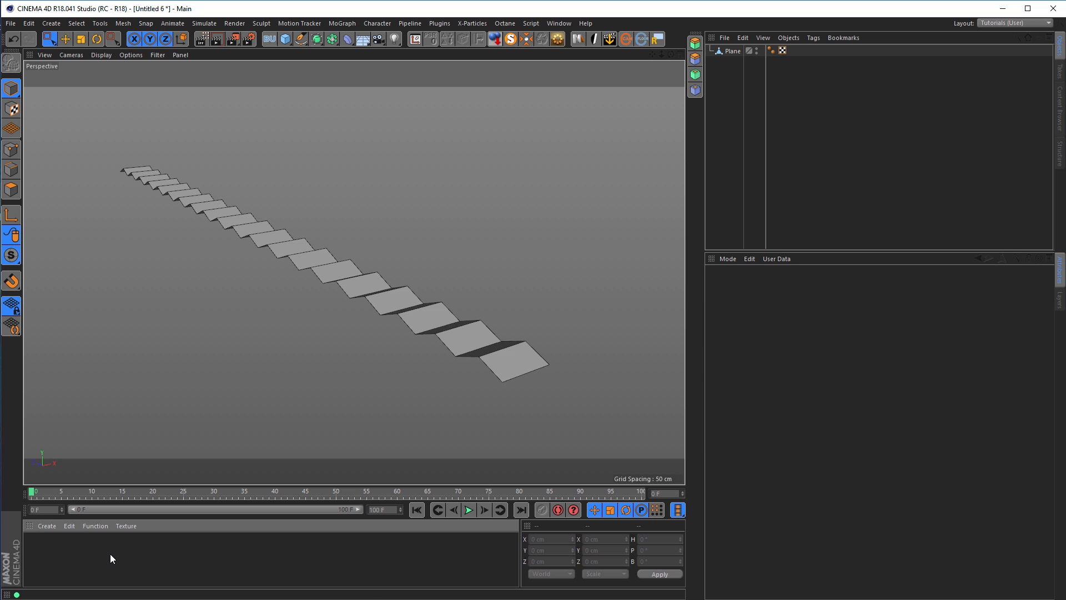
- Select the edges along one long side of the zigzag Plane in Edge mode, using the Top view
{"action": "middle_click", "coordinate": [327, 375]}
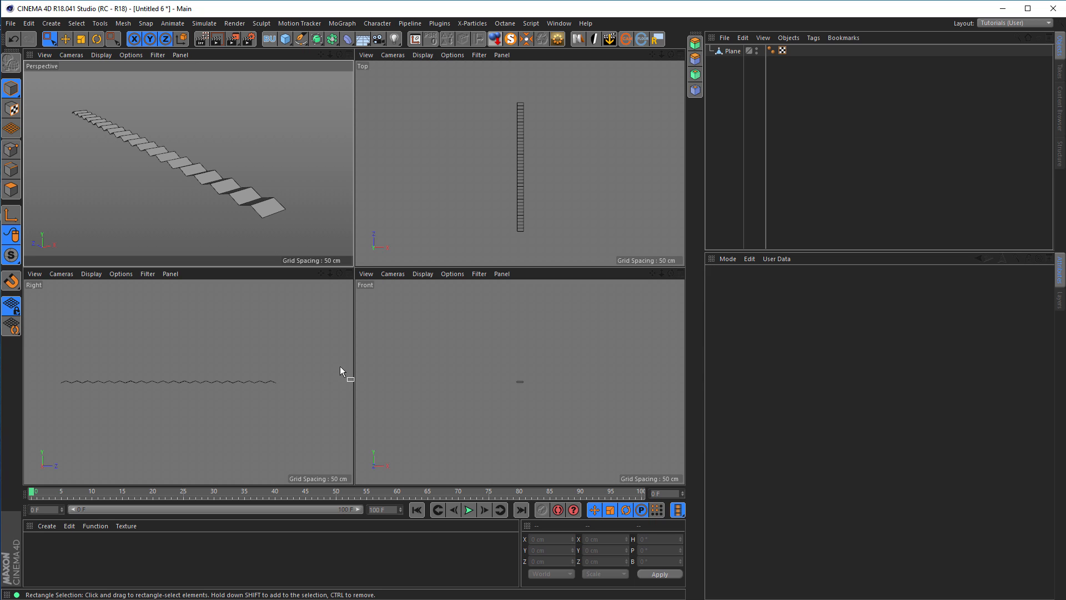
{"action": "middle_click", "coordinate": [452, 239]}
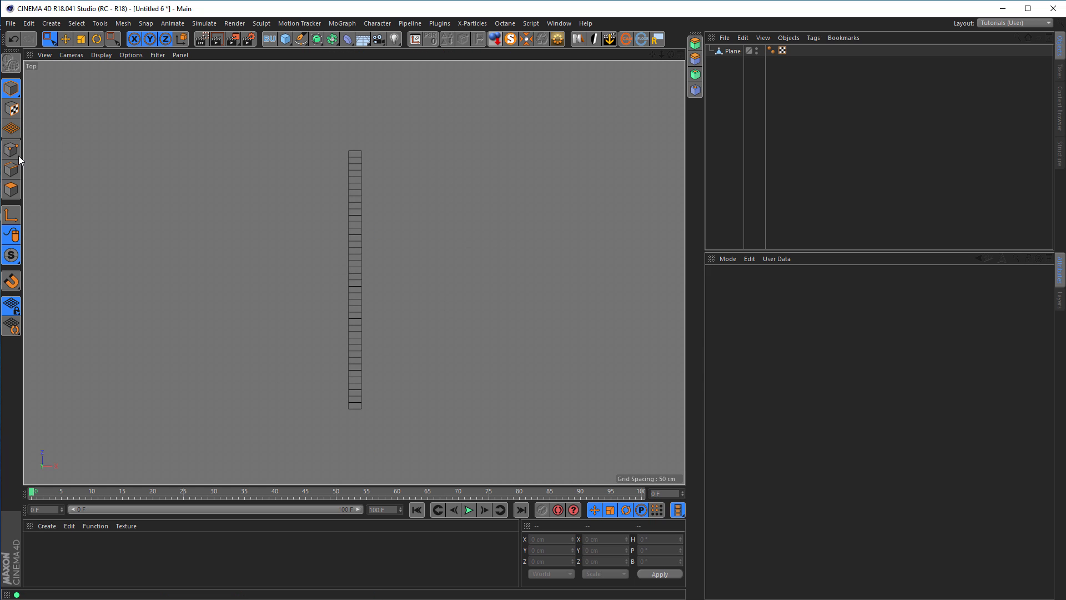
{"action": "left_click", "coordinate": [11, 169]}
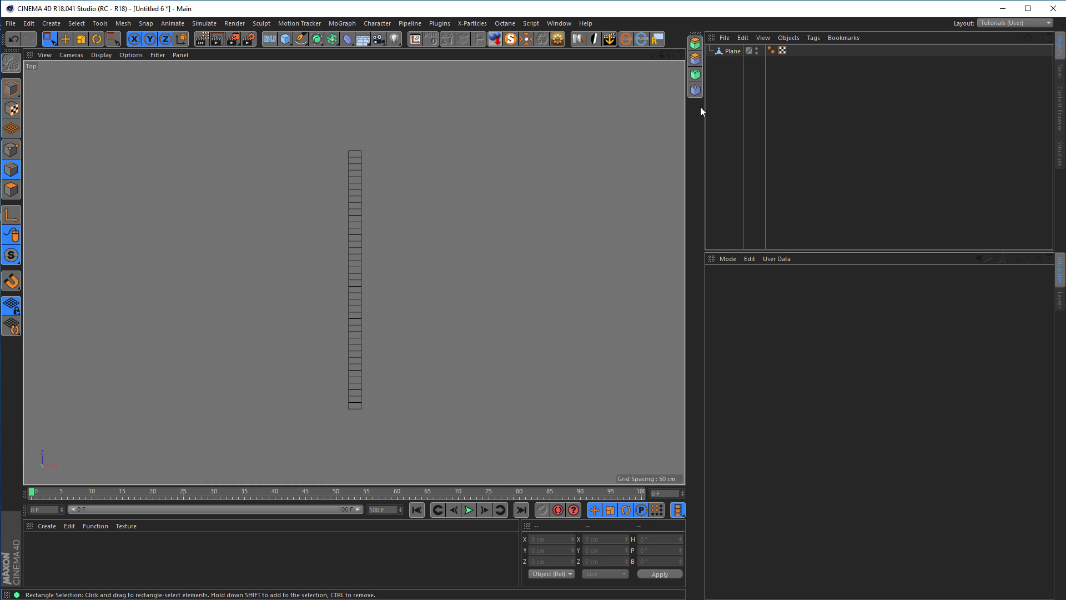
{"action": "left_click", "coordinate": [731, 50]}
{"action": "left_click_drag", "start_coordinate": [293, 129], "coordinate": [350, 450]}
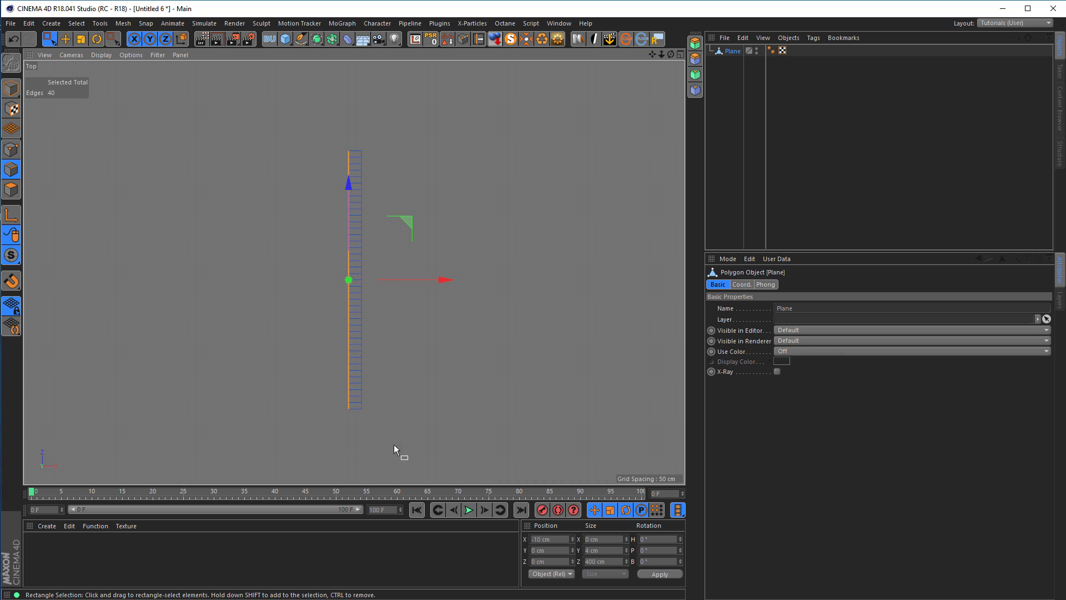
{"action": "middle_click", "coordinate": [394, 446]}
{"action": "middle_click", "coordinate": [309, 250]}
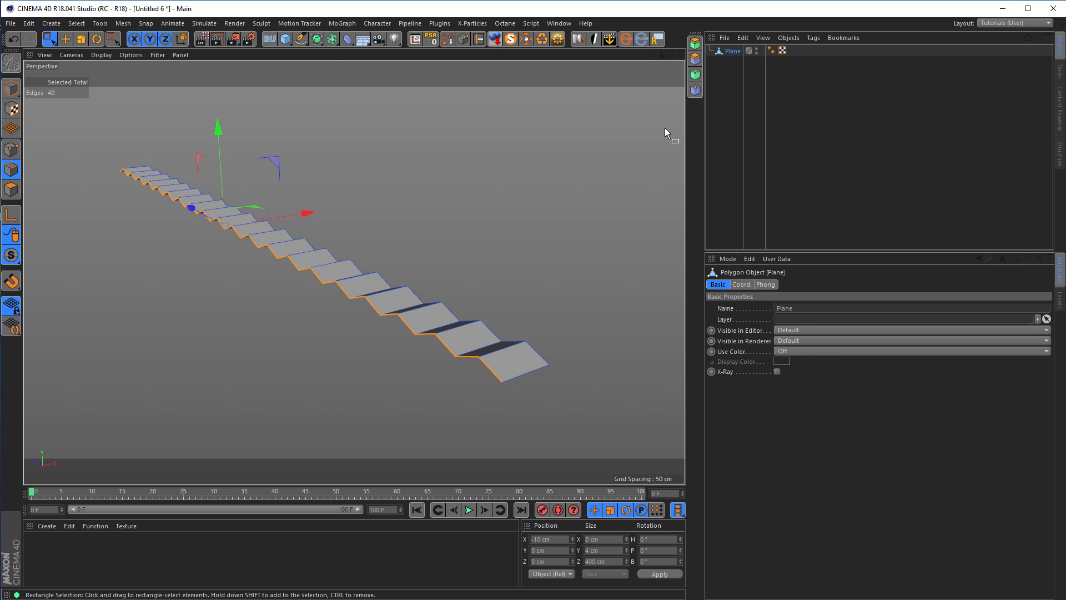
- Convert the selected edges to a standalone spline outside the Plane's hierarchy and delete the Plane
{"action": "left_click", "coordinate": [465, 40]}
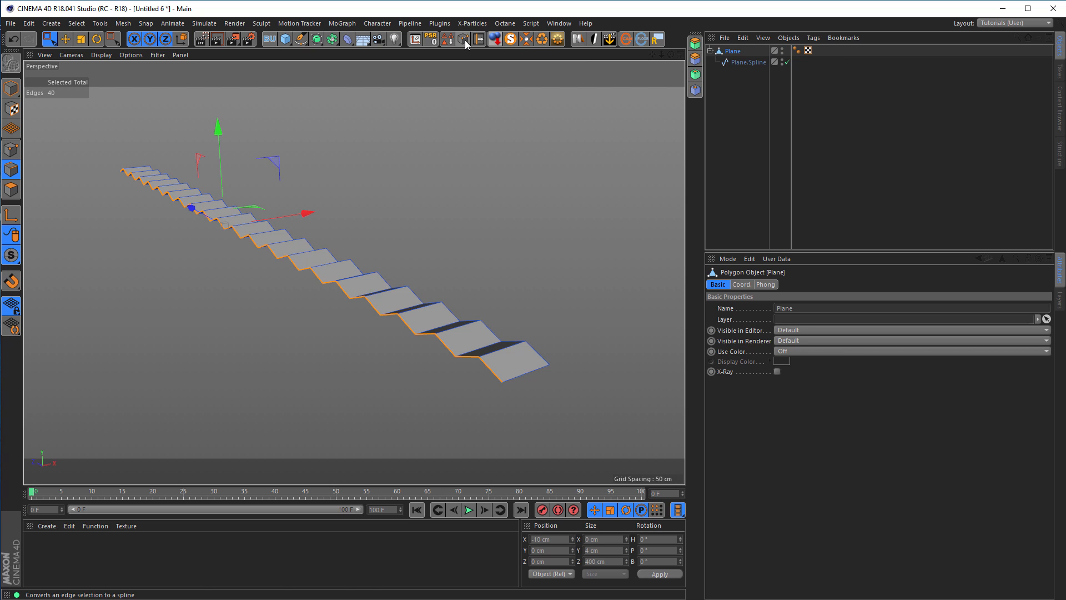
{"action": "left_click_drag", "start_coordinate": [746, 63], "coordinate": [738, 98]}
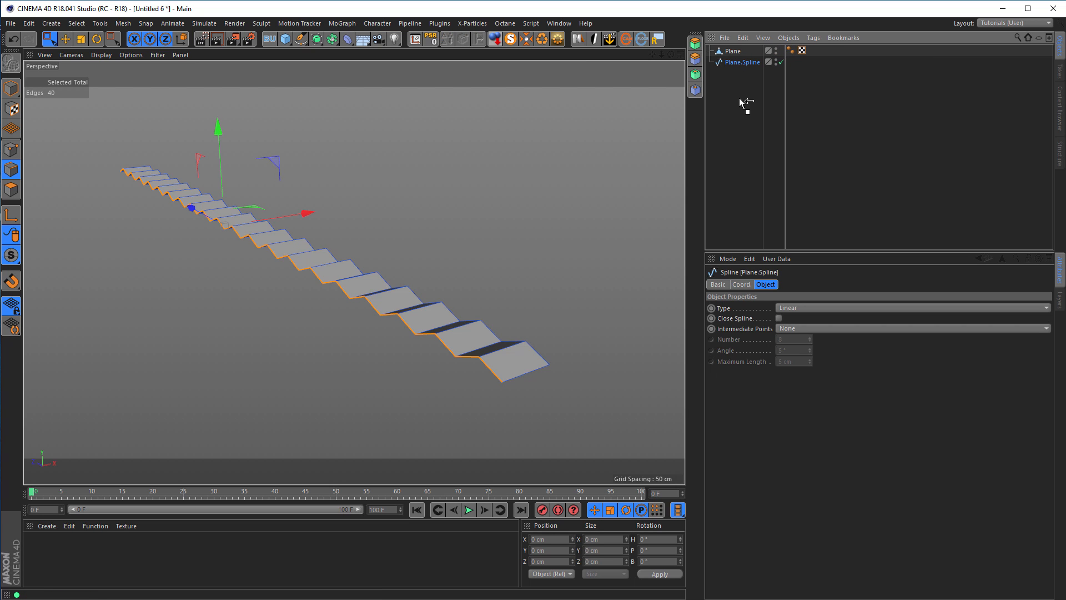
{"action": "left_click", "coordinate": [775, 49], "text": "ctrl"}
{"action": "left_click_drag", "start_coordinate": [422, 320], "coordinate": [415, 327], "text": "alt"}
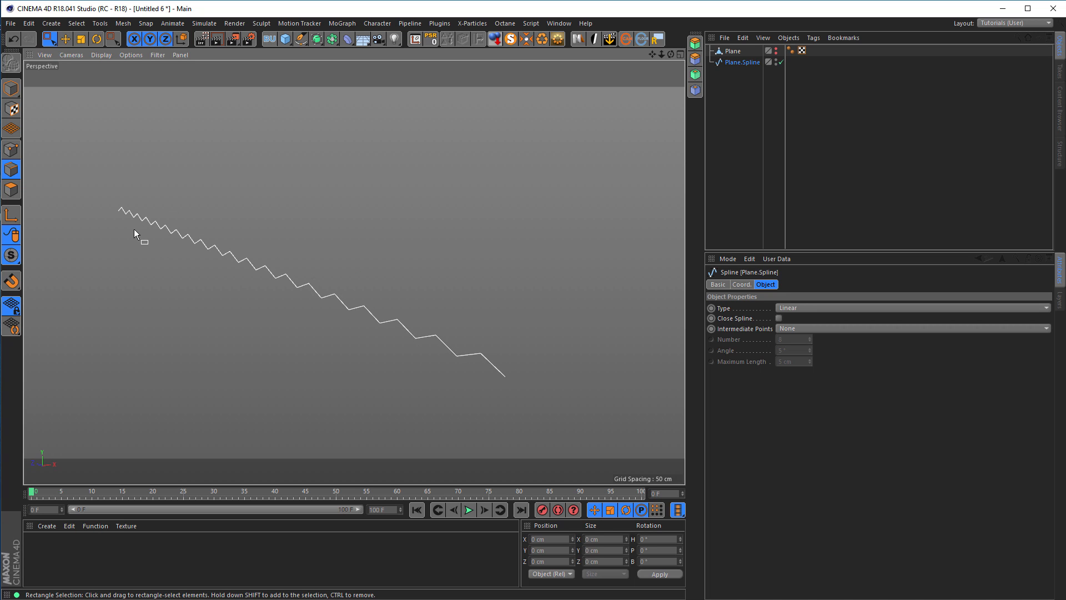
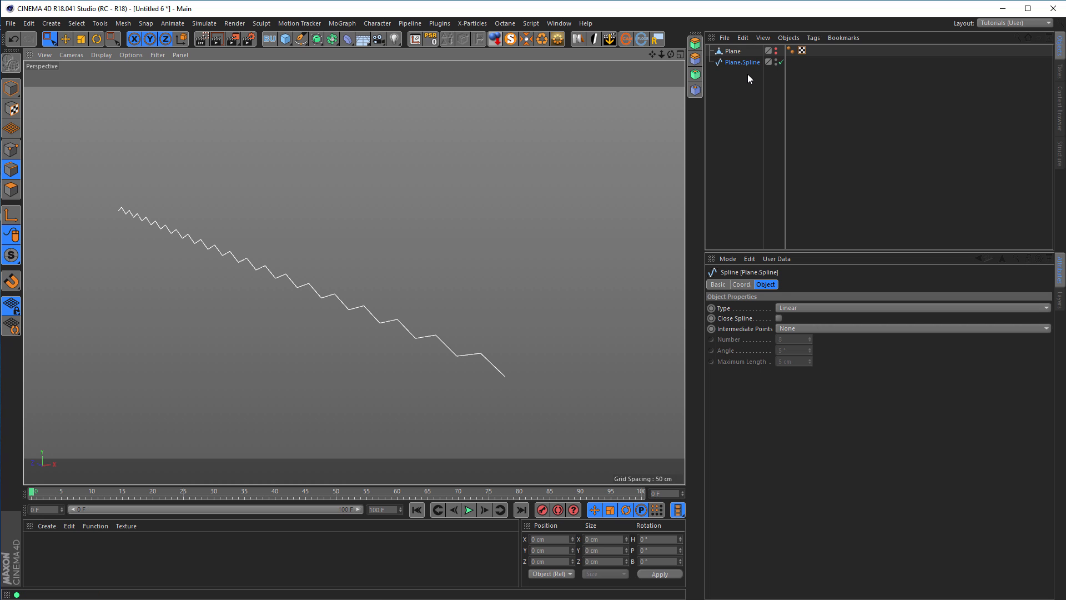
{"action": "left_click", "coordinate": [734, 52]}
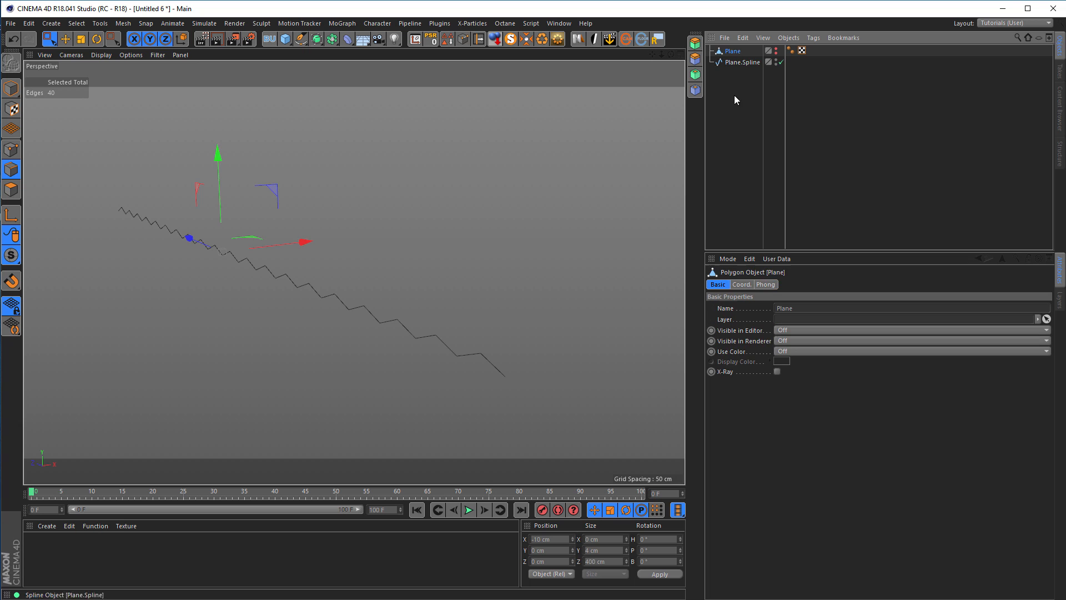
{"action": "key", "text": "Delete"}
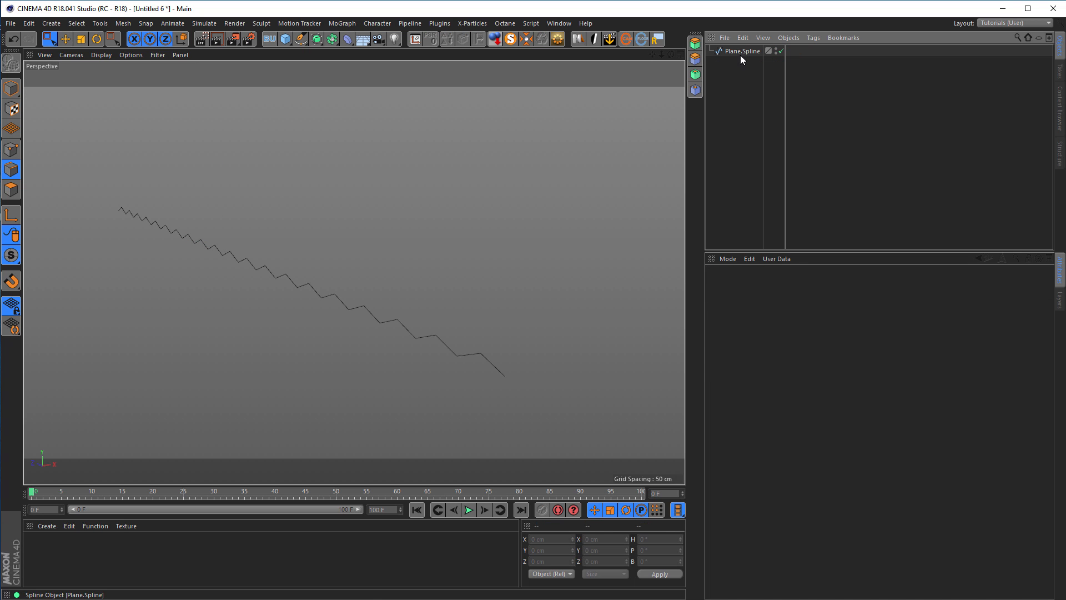
- Check the spacing of two neighbouring low points at the spline's near end in Point mode with Live Selection
{"action": "left_click", "coordinate": [740, 53]}
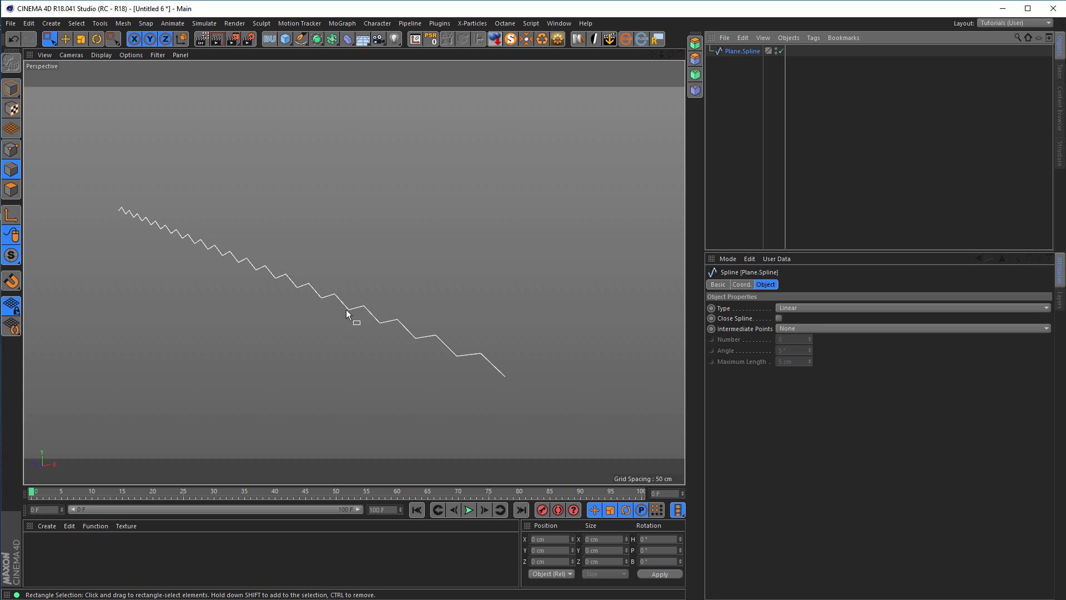
{"action": "left_click", "coordinate": [11, 149]}
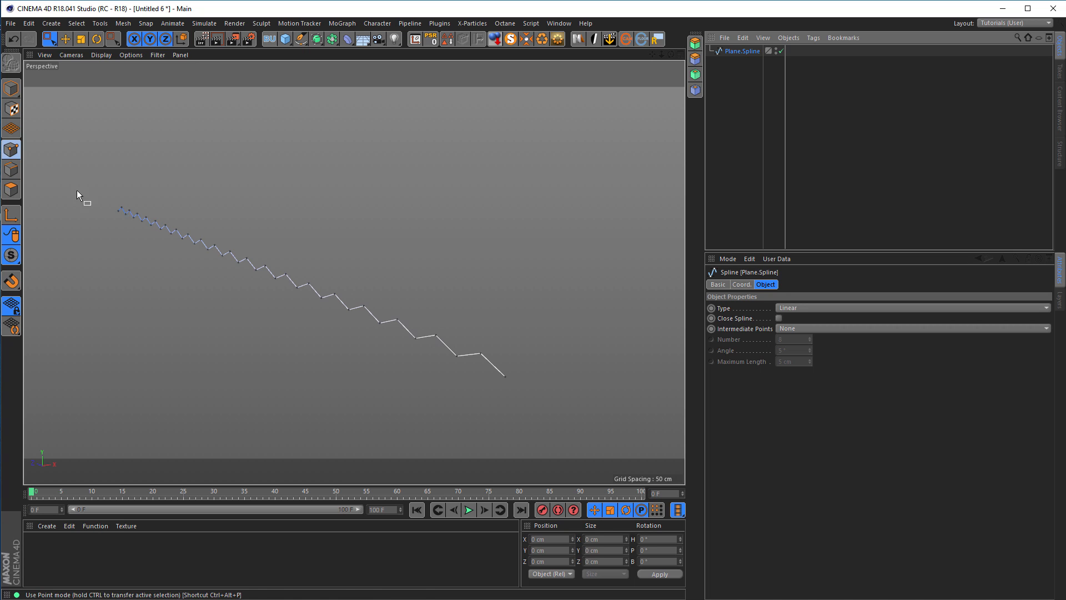
{"action": "key", "text": "r"}
{"action": "key", "text": "0"}
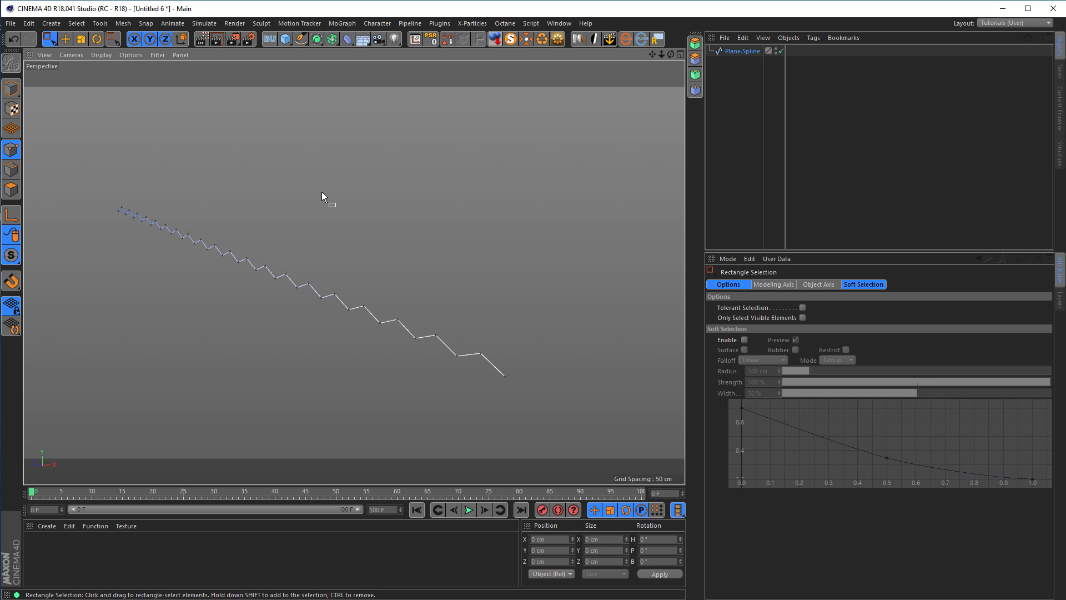
{"action": "key", "text": "9"}
{"action": "left_click_drag", "start_coordinate": [514, 383], "coordinate": [456, 360]}
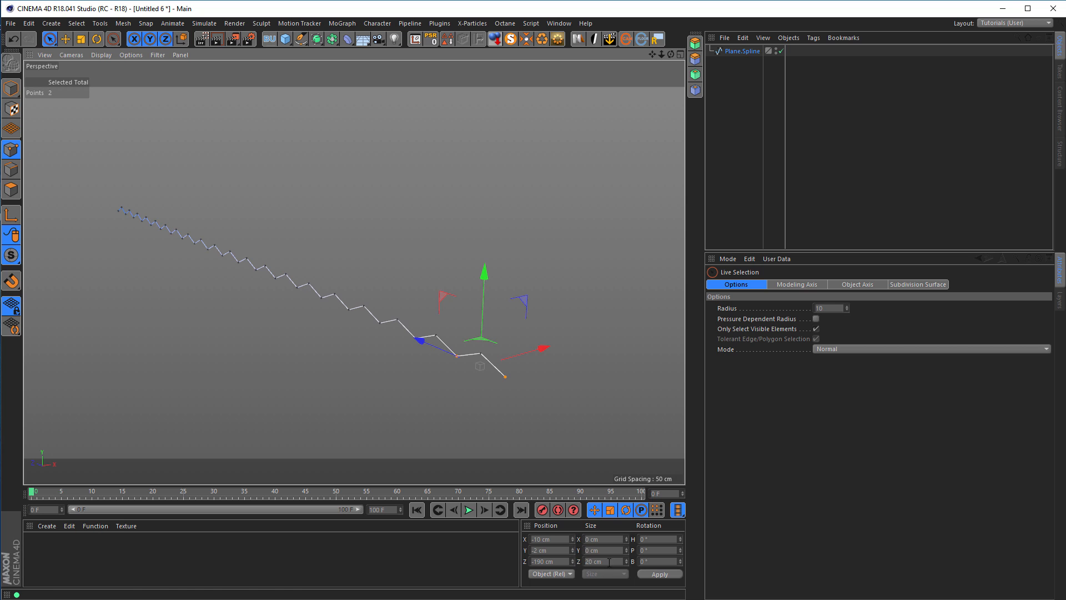
{"action": "left_click", "coordinate": [572, 414]}
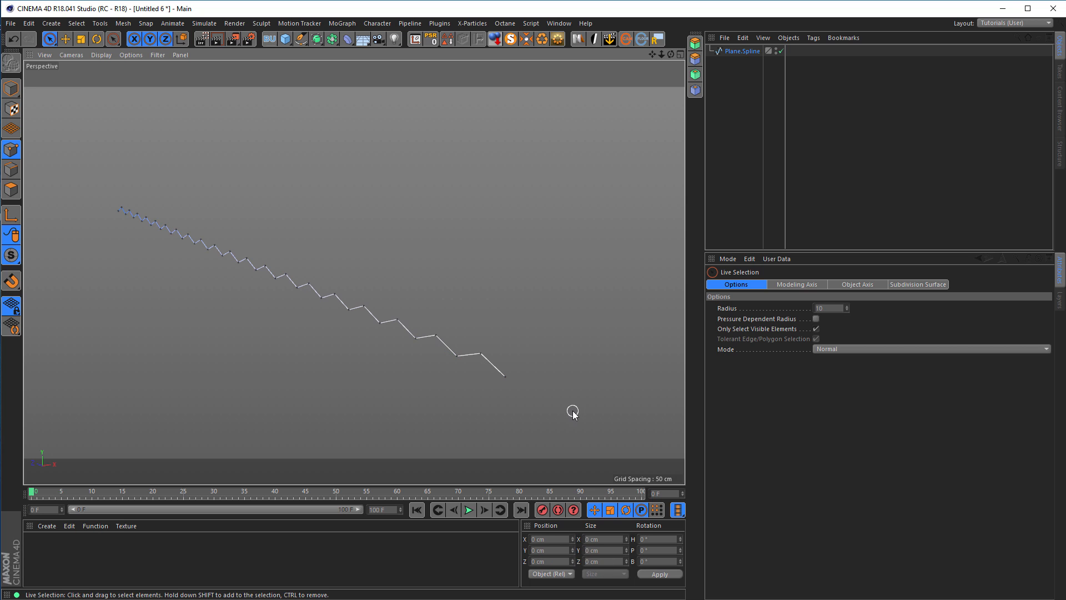
{"action": "left_click", "coordinate": [744, 52]}
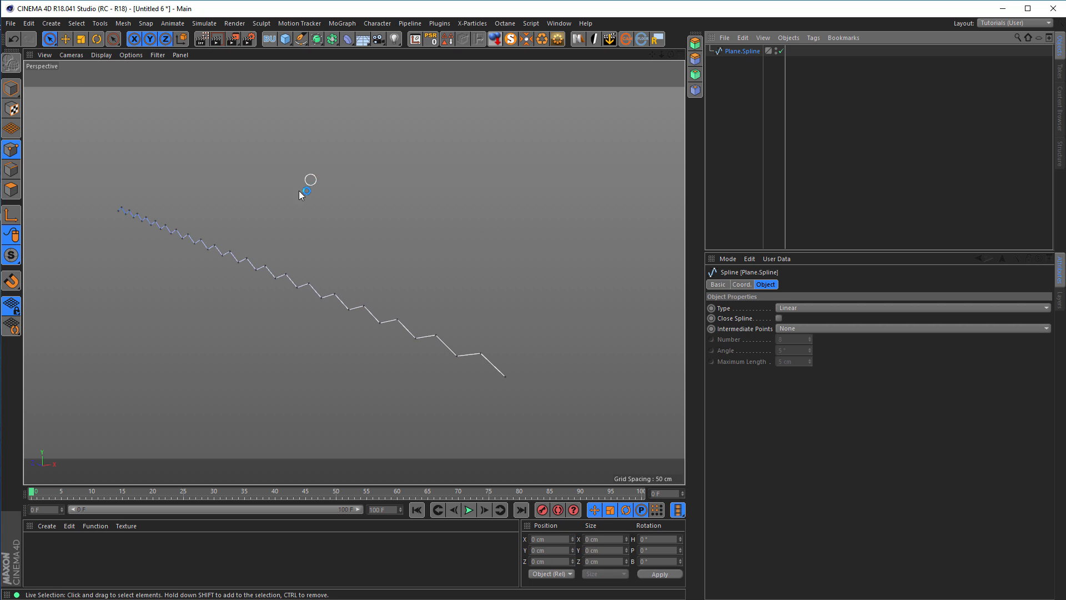
- Move the spline's axis to its near end in Model mode using Axis Center with Auto Update on and Z at -100%
{"action": "scroll", "coordinate": [274, 273], "scroll_direction": "down", "scroll_amount": 4}
{"action": "scroll", "coordinate": [276, 272], "scroll_direction": "up", "scroll_amount": 1}
{"action": "left_click", "coordinate": [11, 88]}
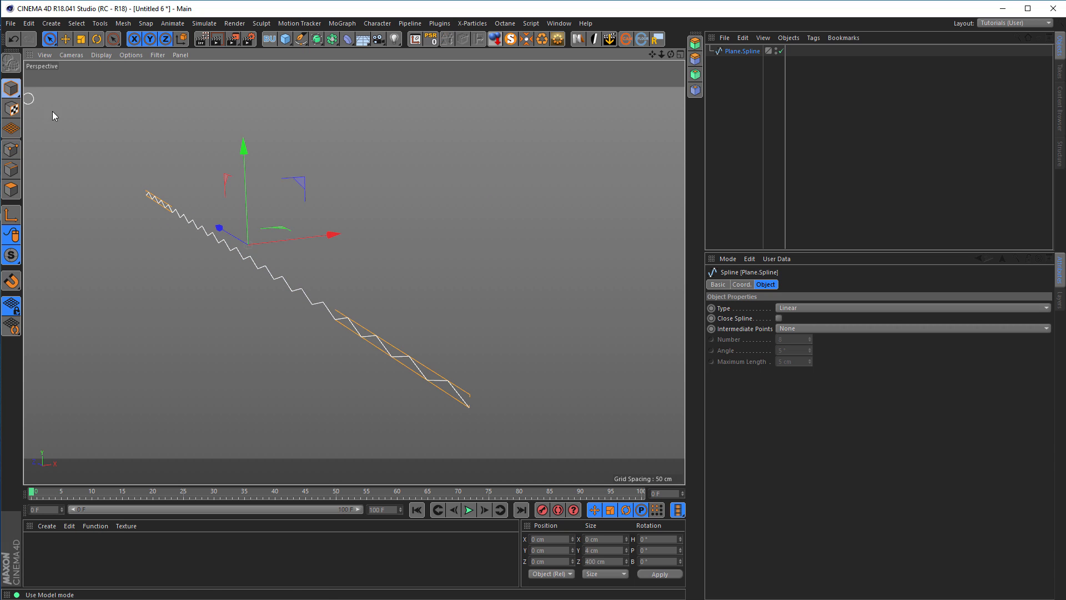
{"action": "left_click", "coordinate": [527, 40]}
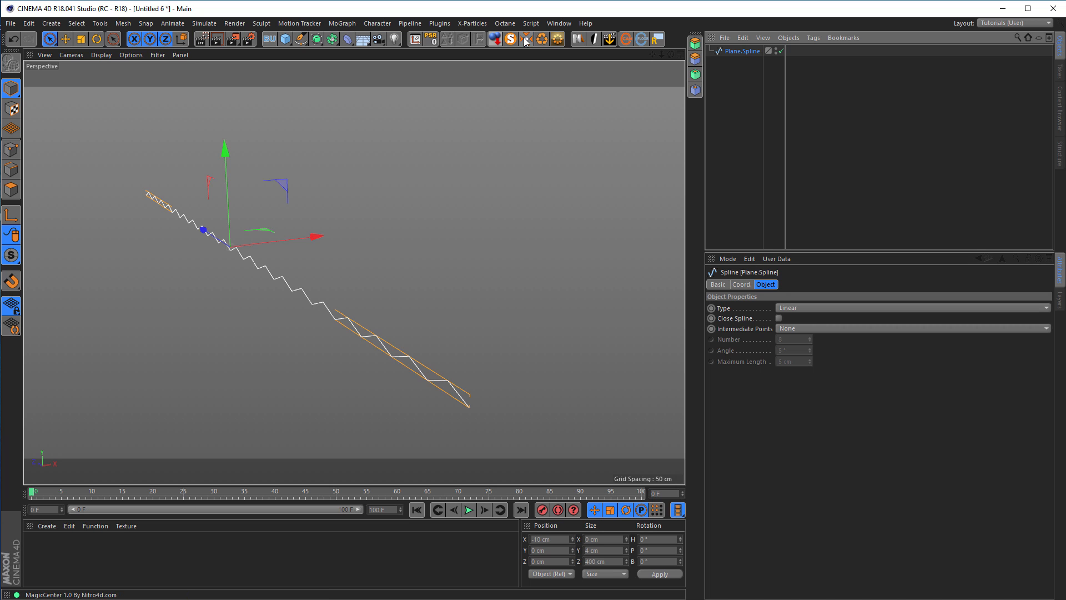
{"action": "left_click", "coordinate": [416, 40]}
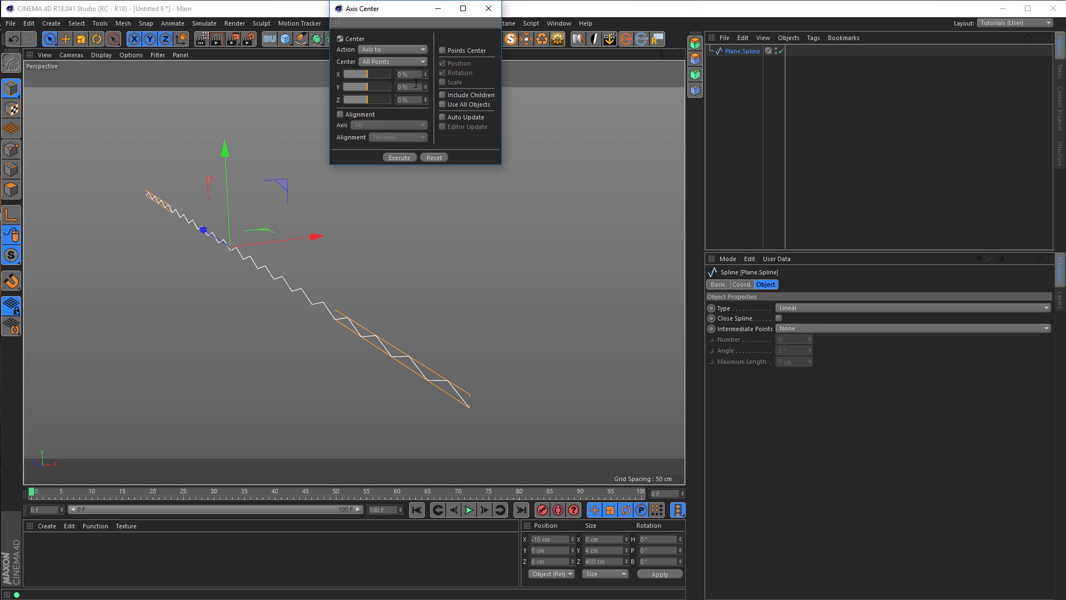
{"action": "left_click_drag", "start_coordinate": [368, 100], "coordinate": [397, 106]}
{"action": "left_click", "coordinate": [442, 117]}
{"action": "left_click_drag", "start_coordinate": [375, 106], "coordinate": [339, 106]}
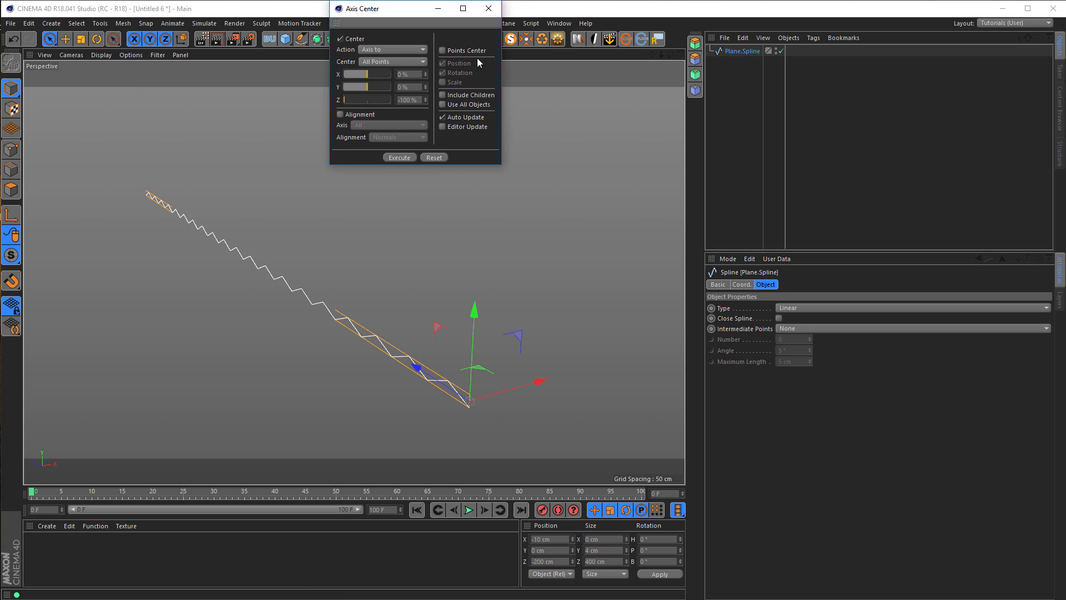
- Close the Axis Center dialog
{"action": "left_click", "coordinate": [491, 15]}
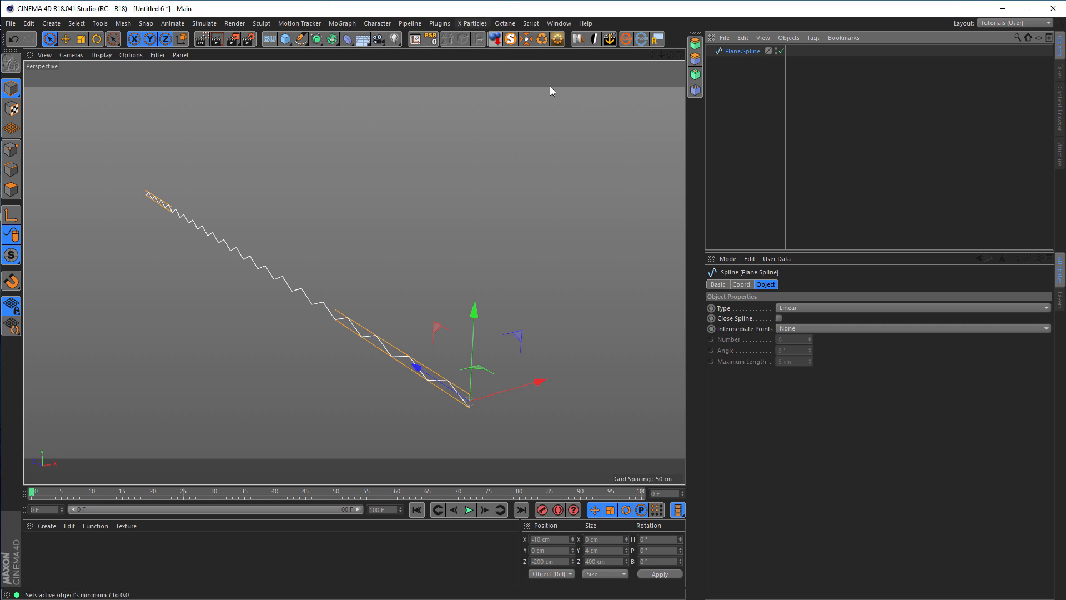
{"action": "left_click_drag", "start_coordinate": [740, 52], "coordinate": [738, 123], "text": "ctrl"}
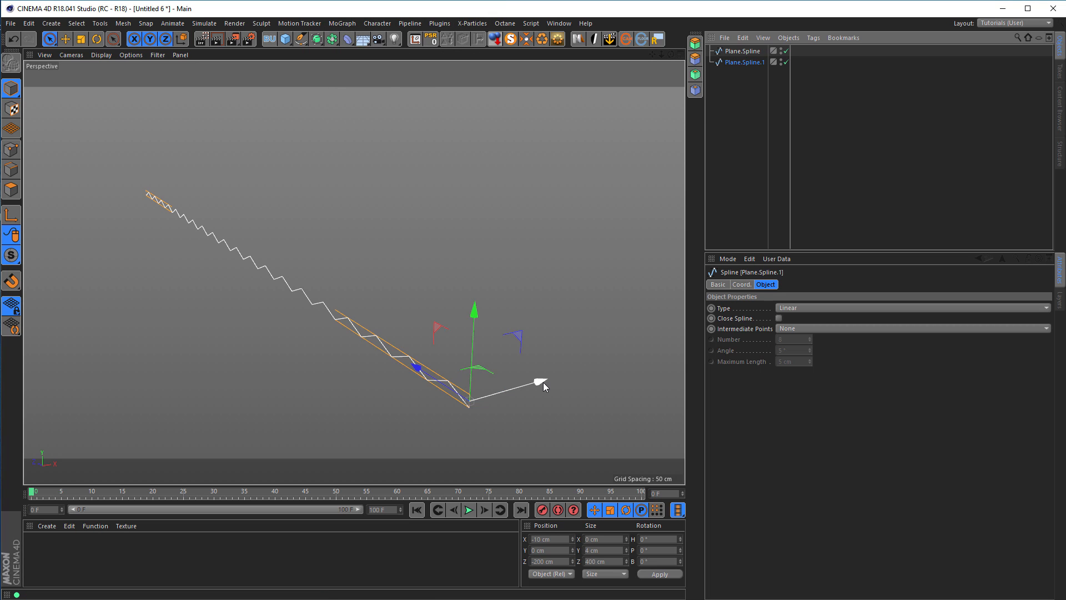
{"action": "left_click_drag", "start_coordinate": [541, 380], "coordinate": [542, 380]}
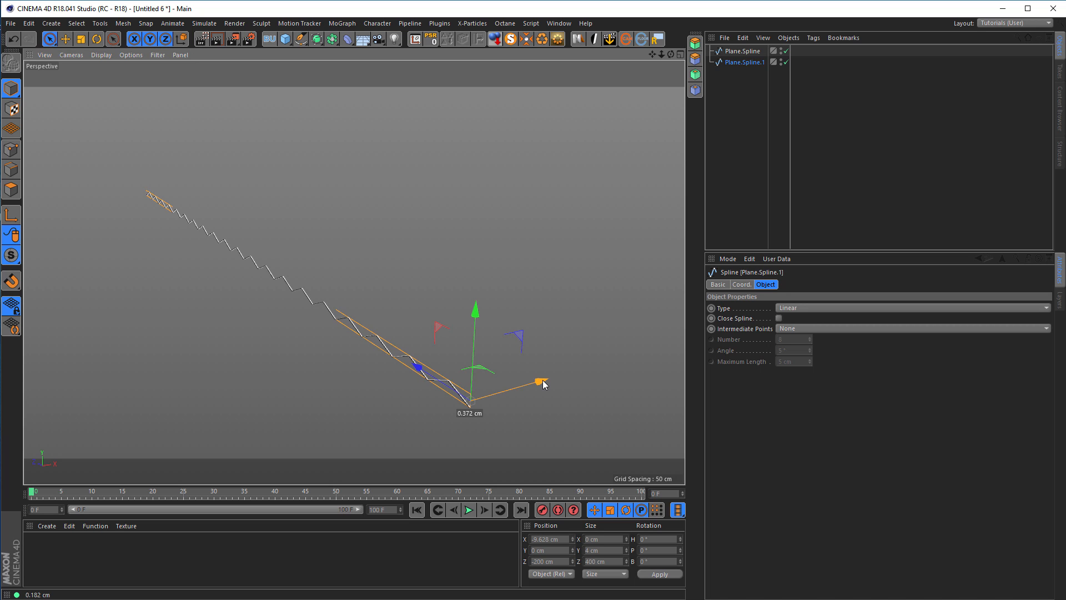
{"action": "left_click_drag", "start_coordinate": [542, 380], "coordinate": [567, 377]}
{"action": "scroll", "coordinate": [488, 378], "scroll_direction": "up", "scroll_amount": 2}
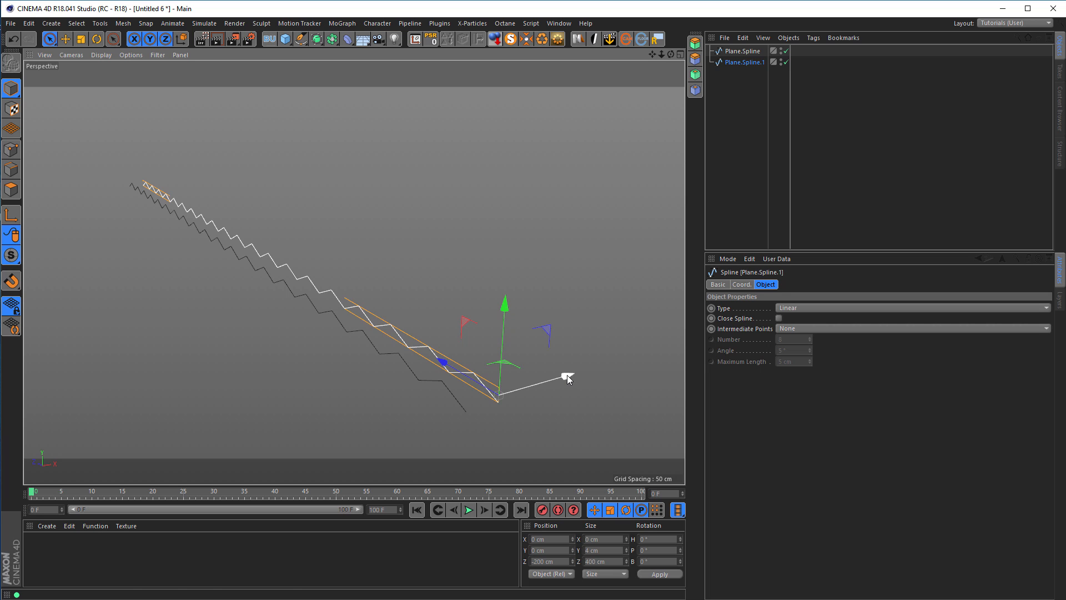
{"action": "key", "text": "Delete"}
- Reset the zigzag spline's position to the world origin at 0 cm on X, Y and Z
{"action": "left_click", "coordinate": [743, 52]}
{"action": "left_click_drag", "start_coordinate": [427, 438], "coordinate": [450, 373], "text": "alt"}
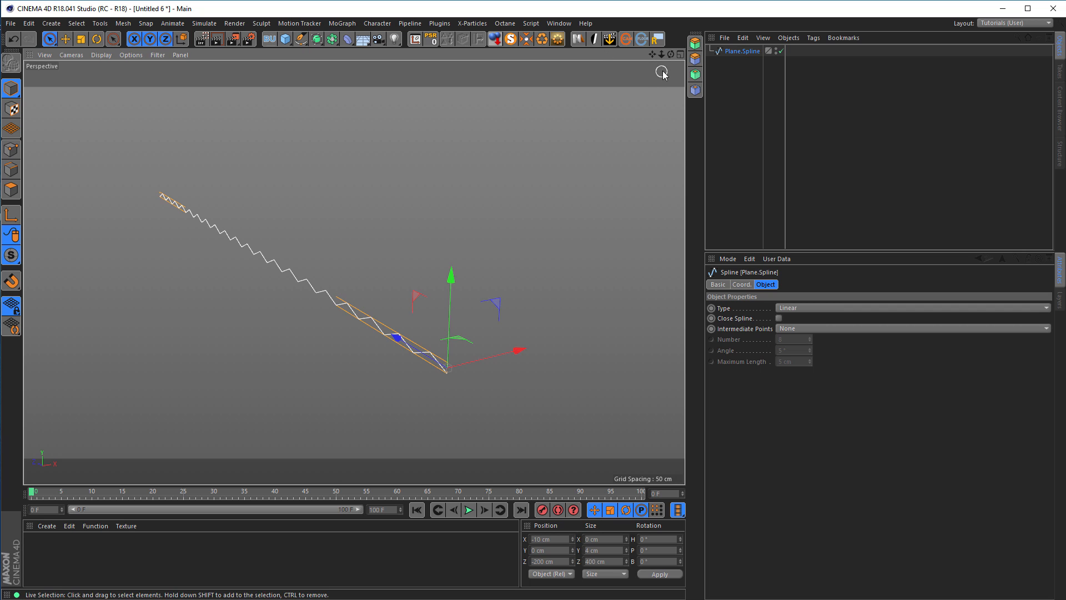
{"action": "left_click", "coordinate": [414, 39]}
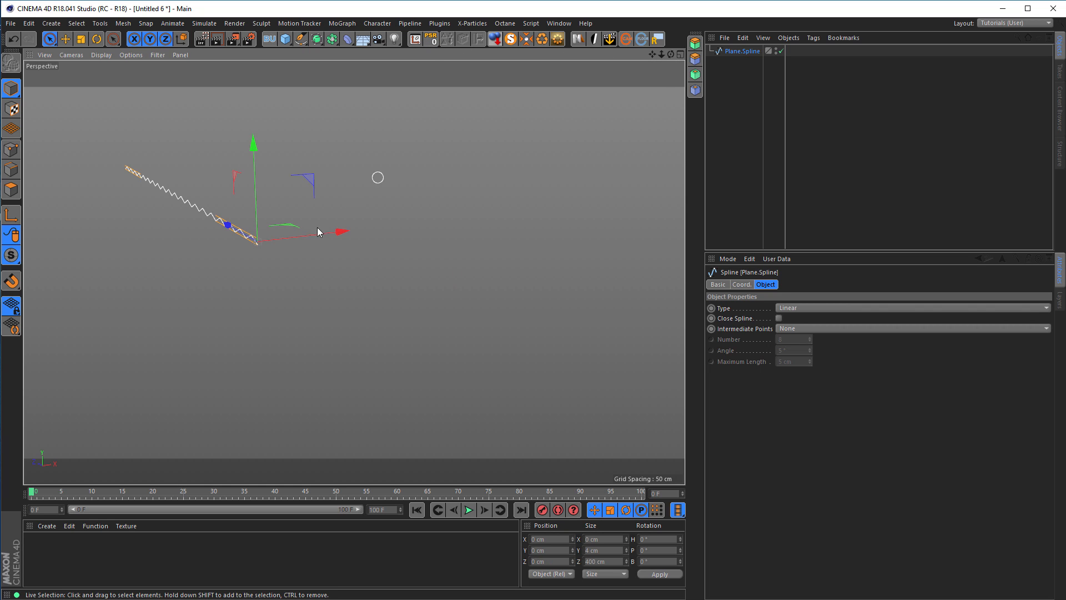
{"action": "right_click_drag", "start_coordinate": [330, 303], "coordinate": [394, 304], "text": "alt"}
{"action": "middle_click_drag", "start_coordinate": [324, 330], "coordinate": [369, 361], "text": "alt"}
{"action": "right_click_drag", "start_coordinate": [382, 356], "coordinate": [397, 356], "text": "alt"}
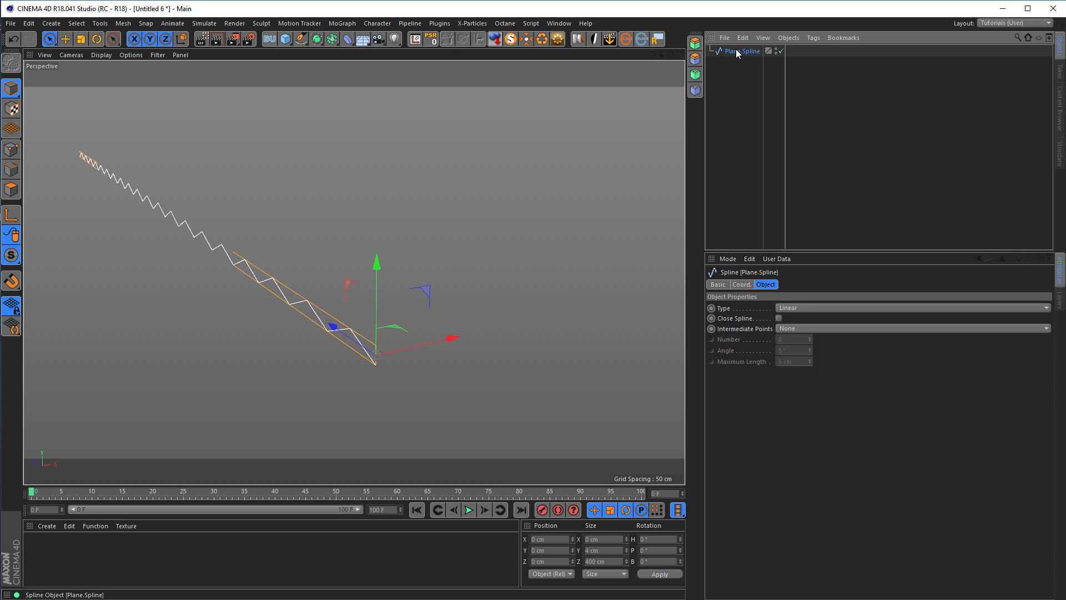
- Place a copy of the zigzag spline 10 cm along X, with its bank rotated 180°
{"action": "key", "text": "ctrl+c"}
{"action": "key", "text": "ctrl+v"}
{"action": "left_click_drag", "start_coordinate": [459, 334], "coordinate": [473, 331]}
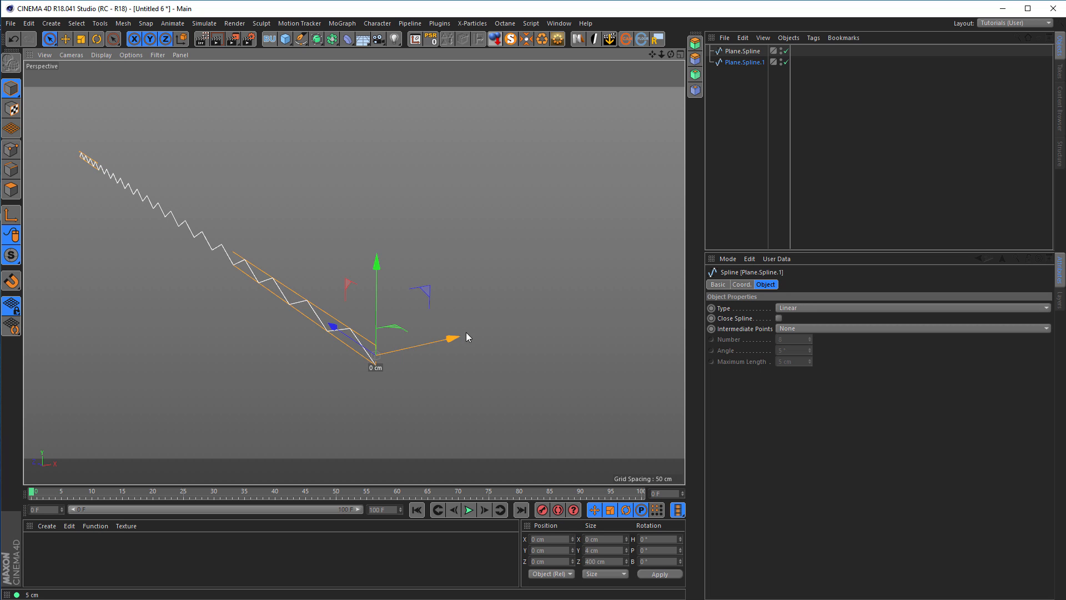
{"action": "left_click_drag", "start_coordinate": [484, 326], "coordinate": [491, 323]}
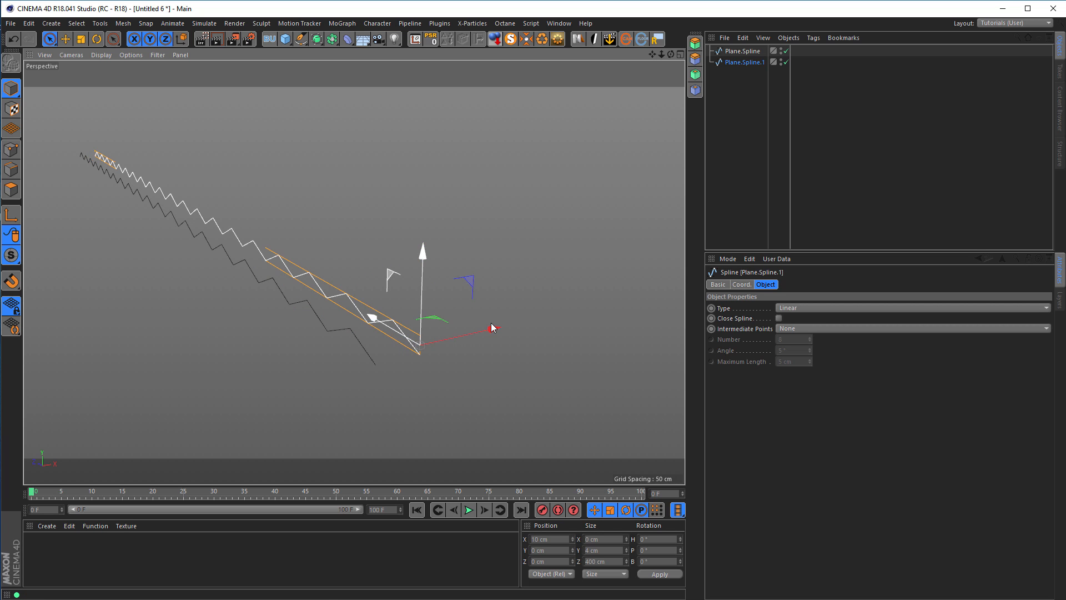
{"action": "key", "text": "r"}
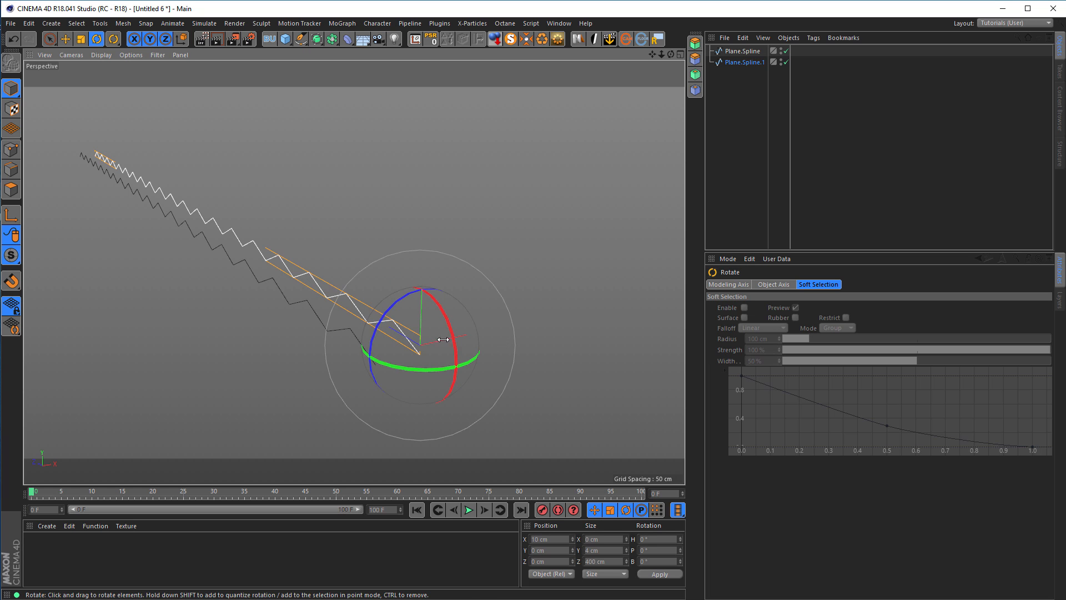
{"action": "left_click_drag", "start_coordinate": [389, 306], "coordinate": [453, 387]}
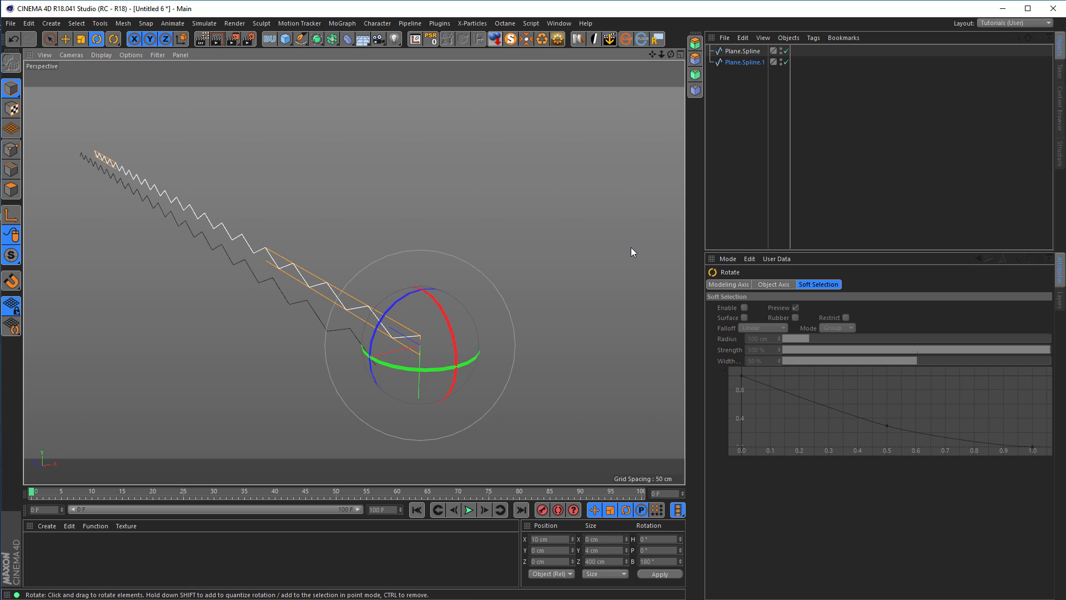
- Group the original spline and its flipped copy under one Null
{"action": "left_click", "coordinate": [738, 62]}
{"action": "left_click", "coordinate": [738, 52]}
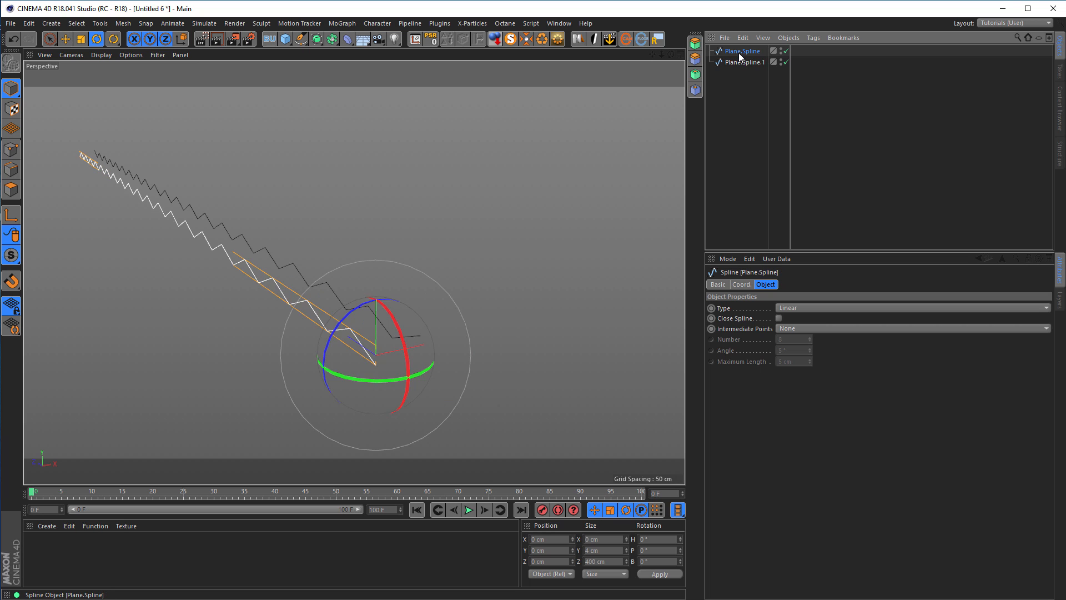
{"action": "left_click", "coordinate": [736, 62]}
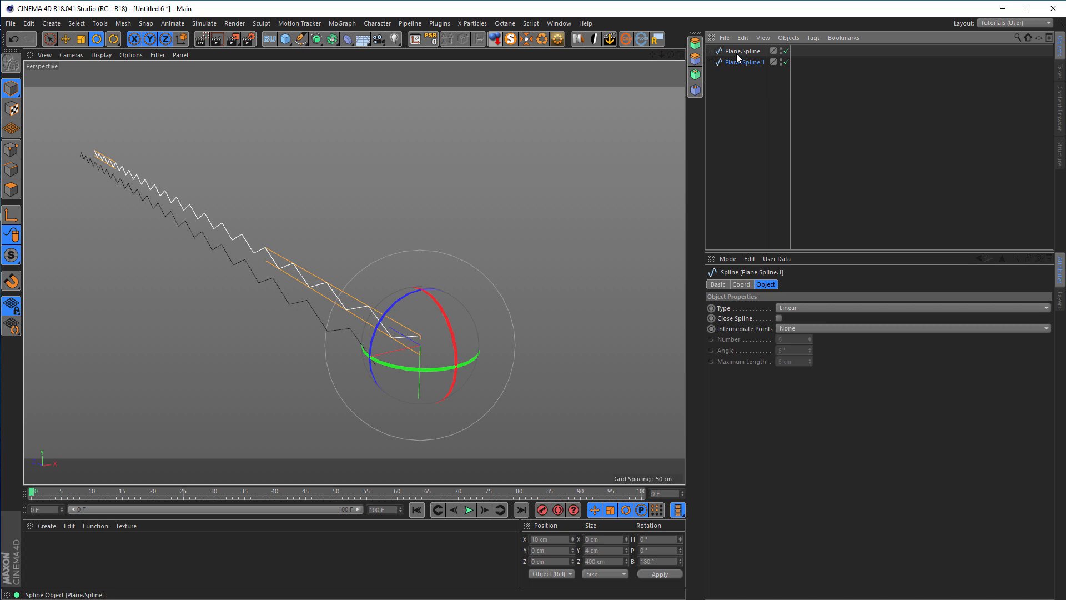
{"action": "left_click", "coordinate": [736, 51], "text": "ctrl"}
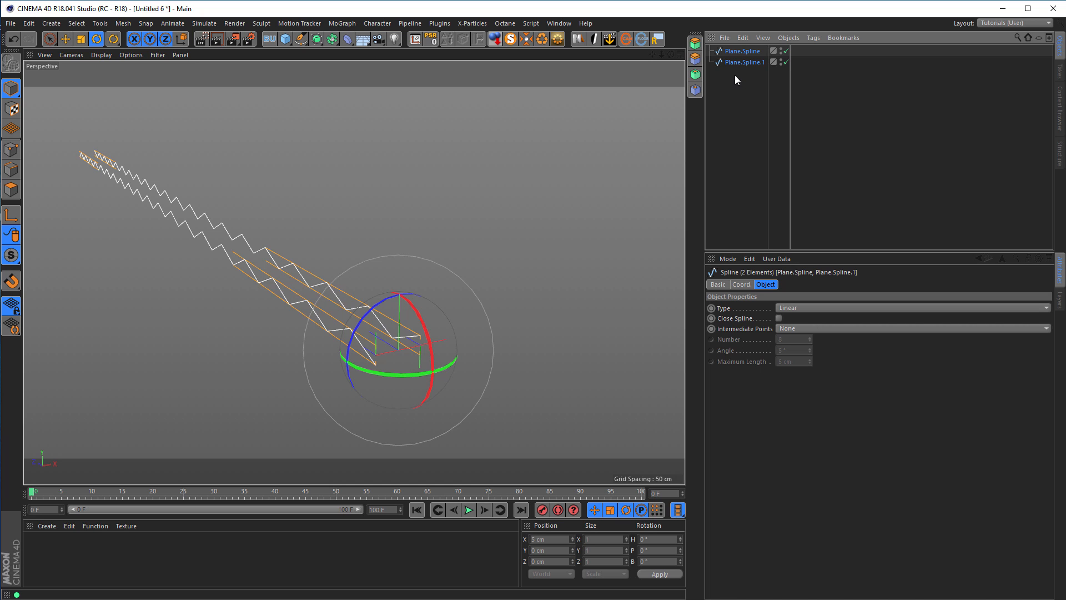
{"action": "key", "text": "alt+g"}
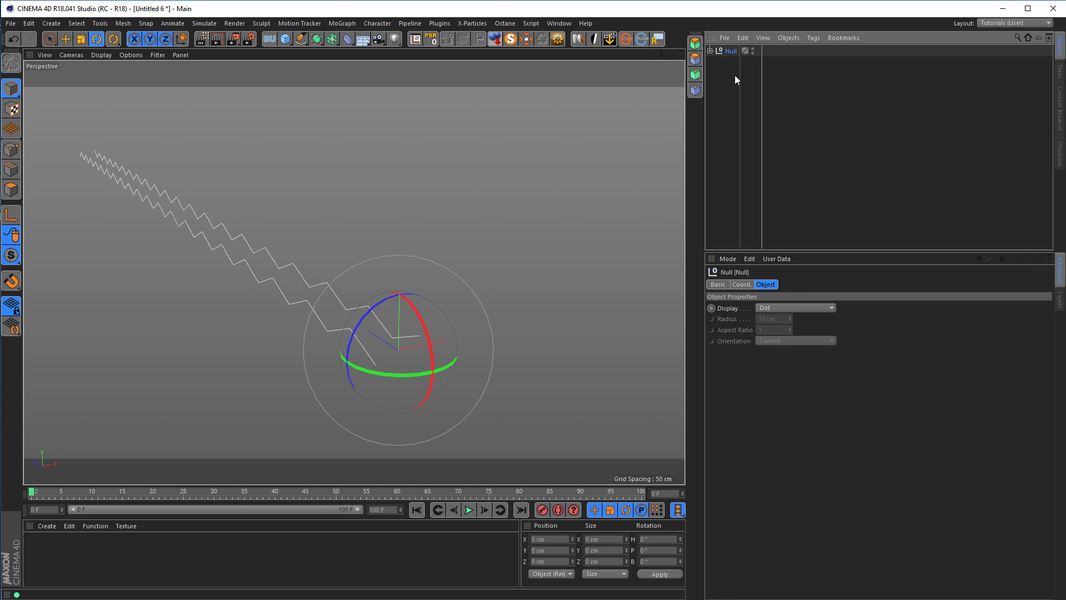
- Duplicate the Null holding the spline pair and rotate the copy's heading to -90°
{"action": "left_click_drag", "start_coordinate": [730, 51], "coordinate": [729, 61]}
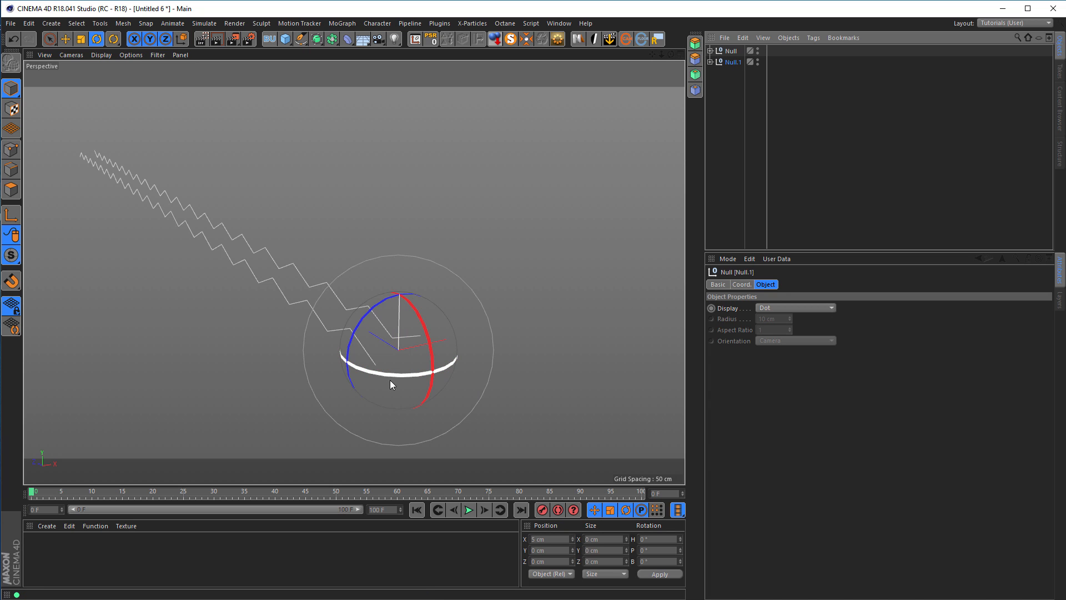
{"action": "left_click_drag", "start_coordinate": [407, 376], "coordinate": [318, 354]}
{"action": "left_click_drag", "start_coordinate": [446, 365], "coordinate": [561, 337], "text": "alt"}
- Move the rotated Null to X 0 cm and Z 5 cm so its splines start at the corner of the first pair
{"action": "key", "text": "e"}
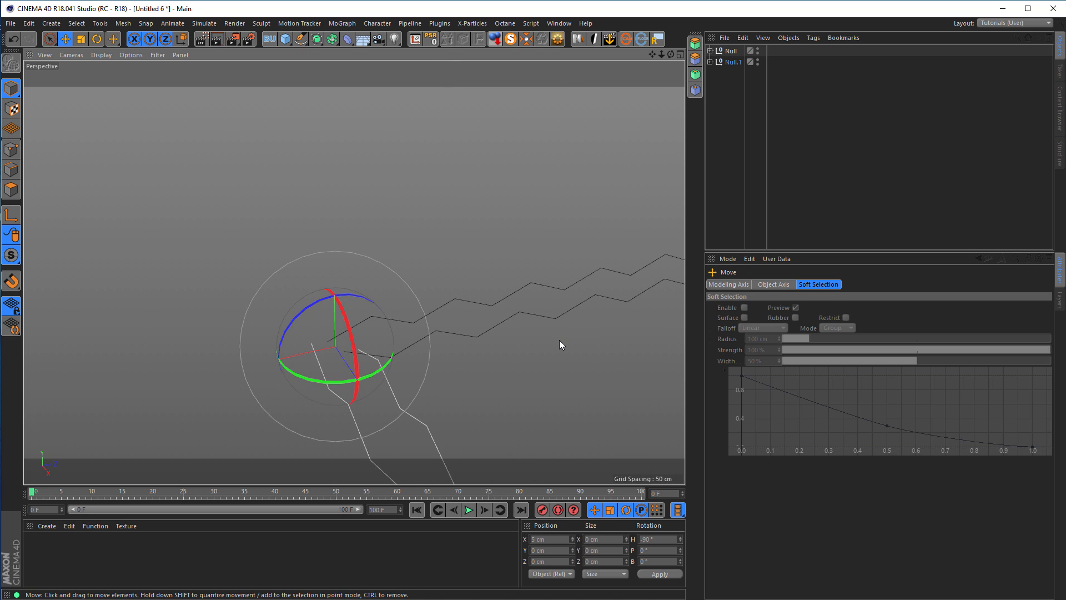
{"action": "left_click_drag", "start_coordinate": [242, 365], "coordinate": [261, 370]}
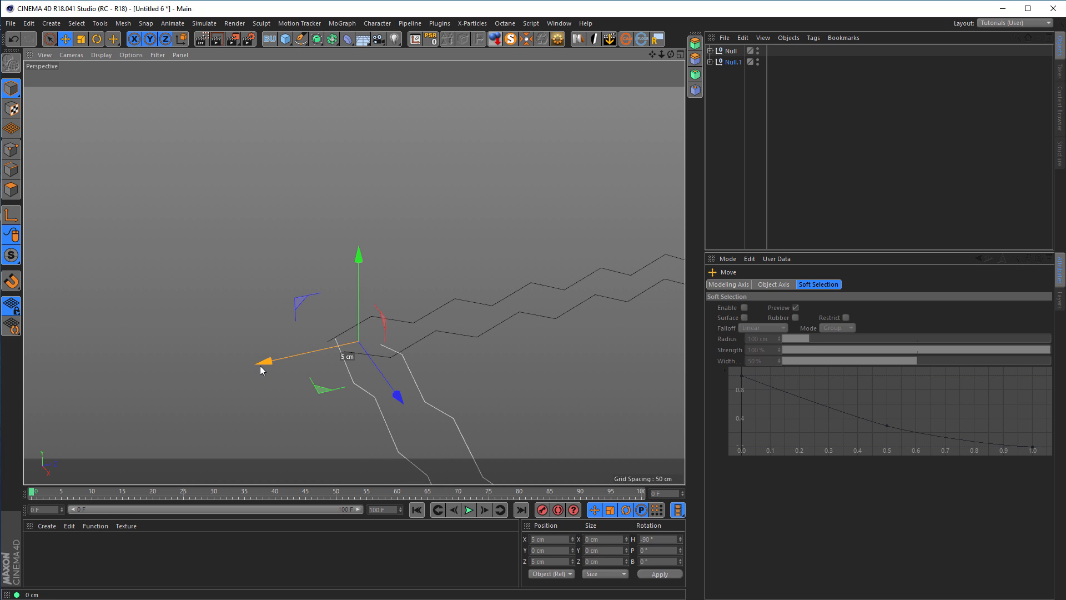
{"action": "left_click_drag", "start_coordinate": [328, 352], "coordinate": [344, 379], "text": "alt"}
{"action": "left_click_drag", "start_coordinate": [445, 368], "coordinate": [504, 364], "text": "alt"}
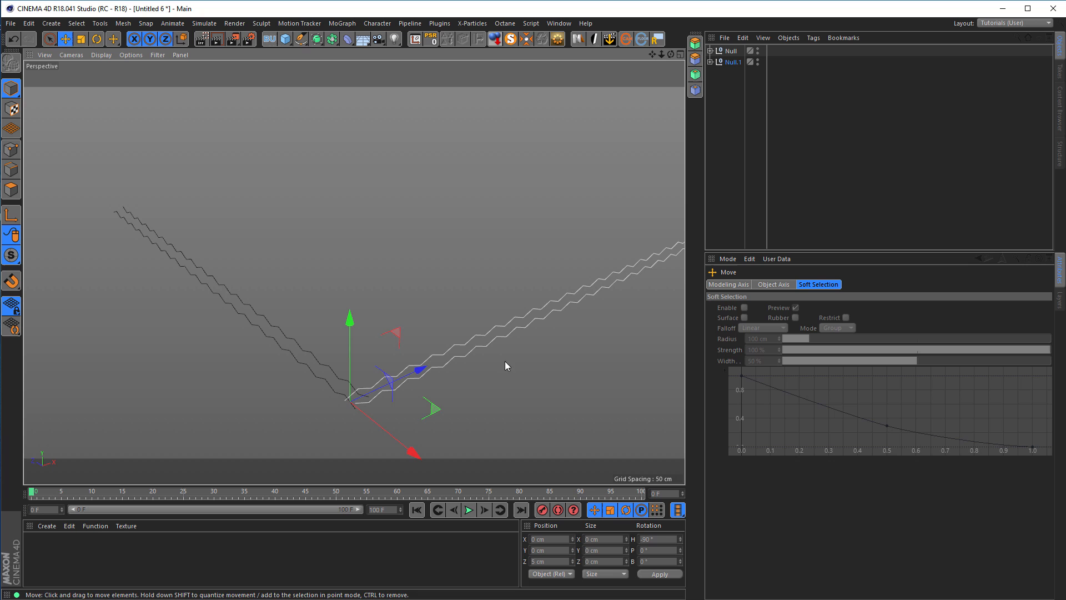
{"action": "left_click", "coordinate": [734, 63]}
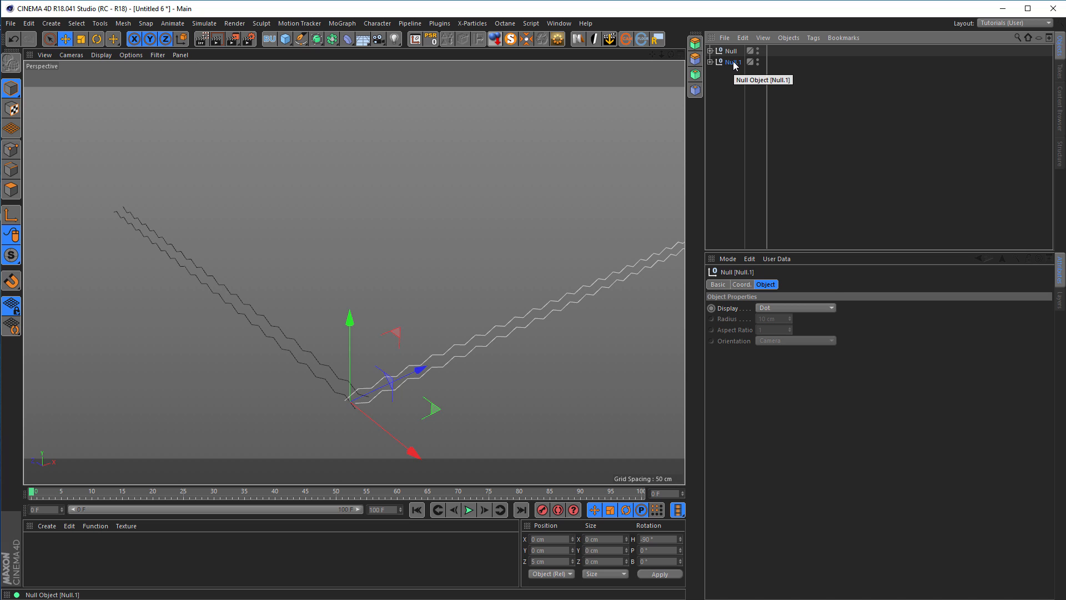
- Put the first Null in a linear Cloner with a per-step offset of 20 cm on X and 0 cm on Y
{"action": "left_click", "coordinate": [731, 51]}
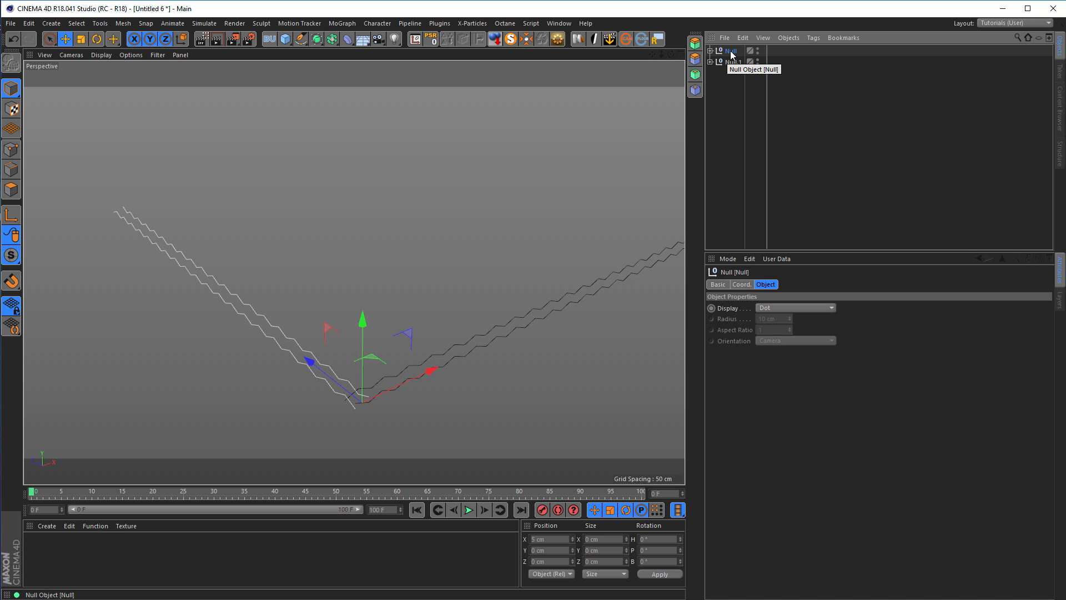
{"action": "left_click", "coordinate": [340, 24]}
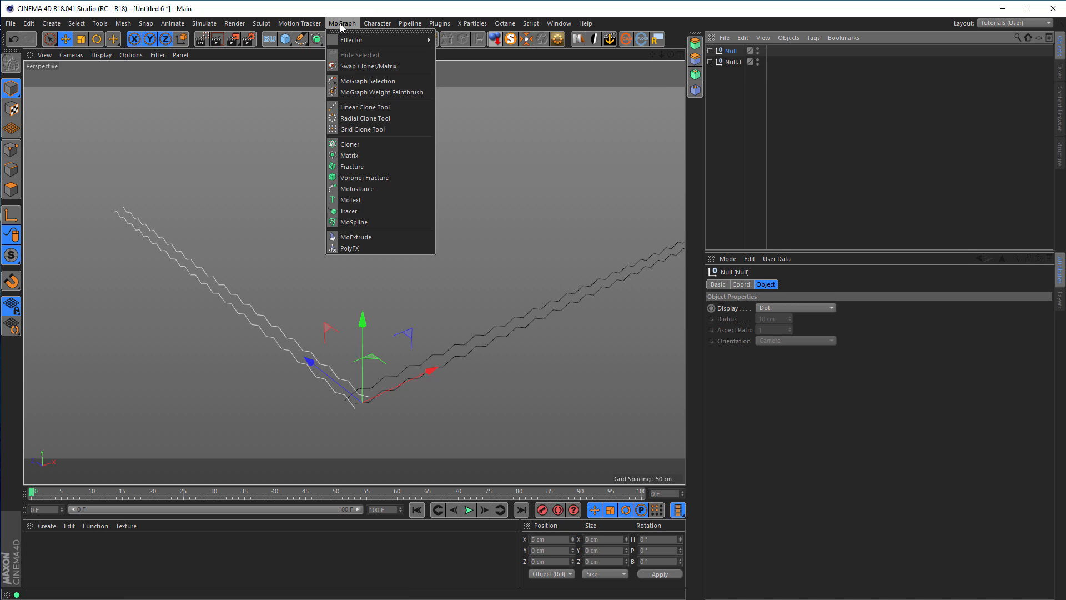
{"action": "left_click", "coordinate": [360, 143]}
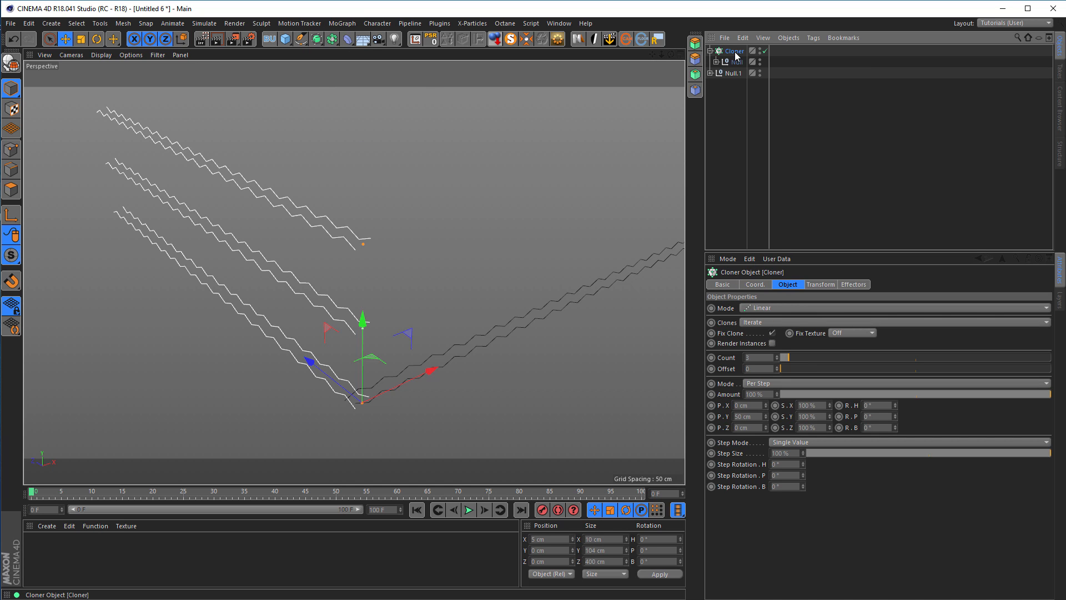
{"action": "left_click", "coordinate": [752, 405]}
{"action": "type", "text": "20"}
{"action": "key", "text": "Tab"}
{"action": "type", "text": "0"}
{"action": "key", "text": "Return"}
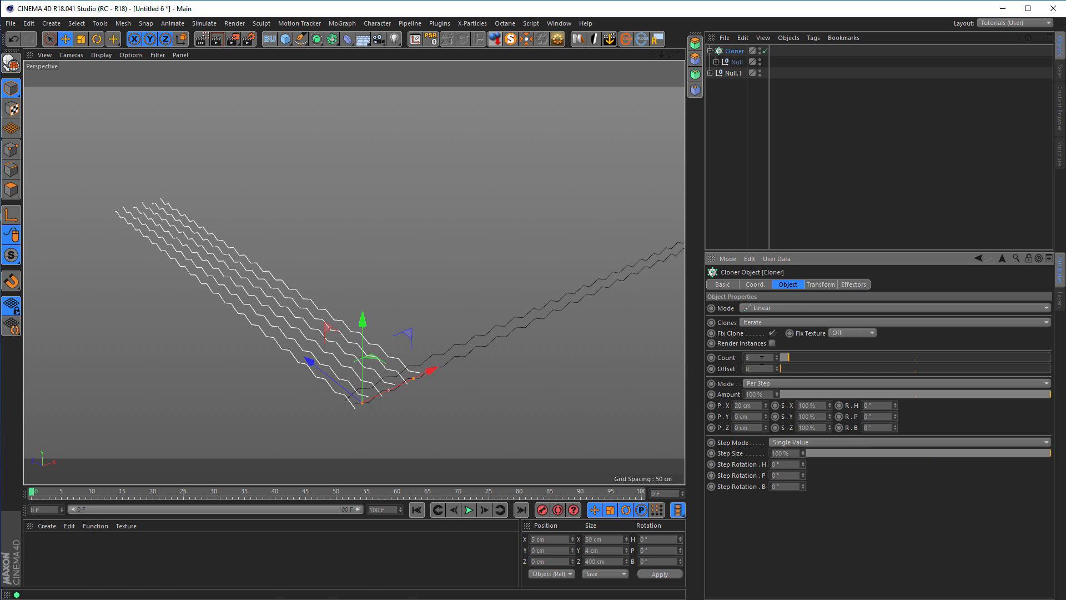
- Raise the Cloner's count to 21 so its clones span the rotated splines' length, judging by the Top view
{"action": "middle_click", "coordinate": [578, 364]}
{"action": "middle_click", "coordinate": [563, 245]}
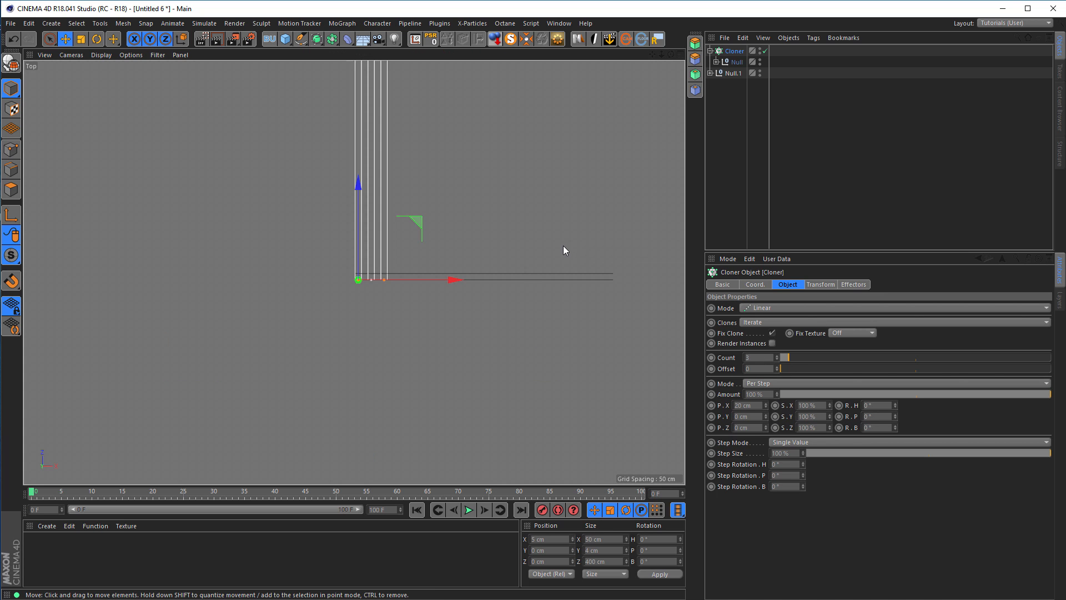
{"action": "middle_click_drag", "start_coordinate": [498, 317], "coordinate": [405, 369], "text": "alt"}
{"action": "left_click_drag", "start_coordinate": [788, 358], "coordinate": [839, 362]}
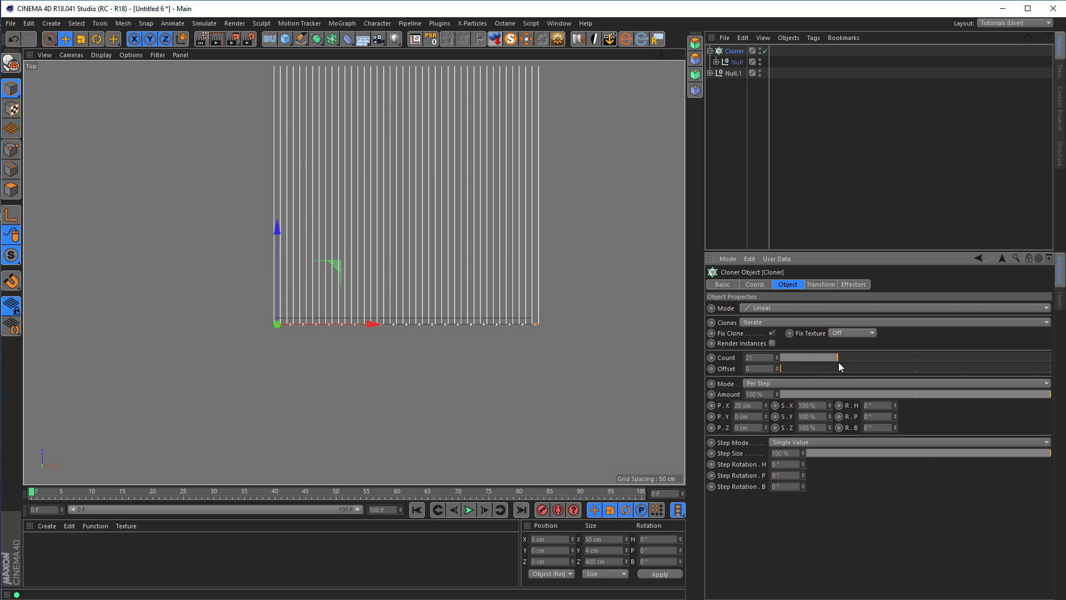
{"action": "middle_click", "coordinate": [399, 391]}
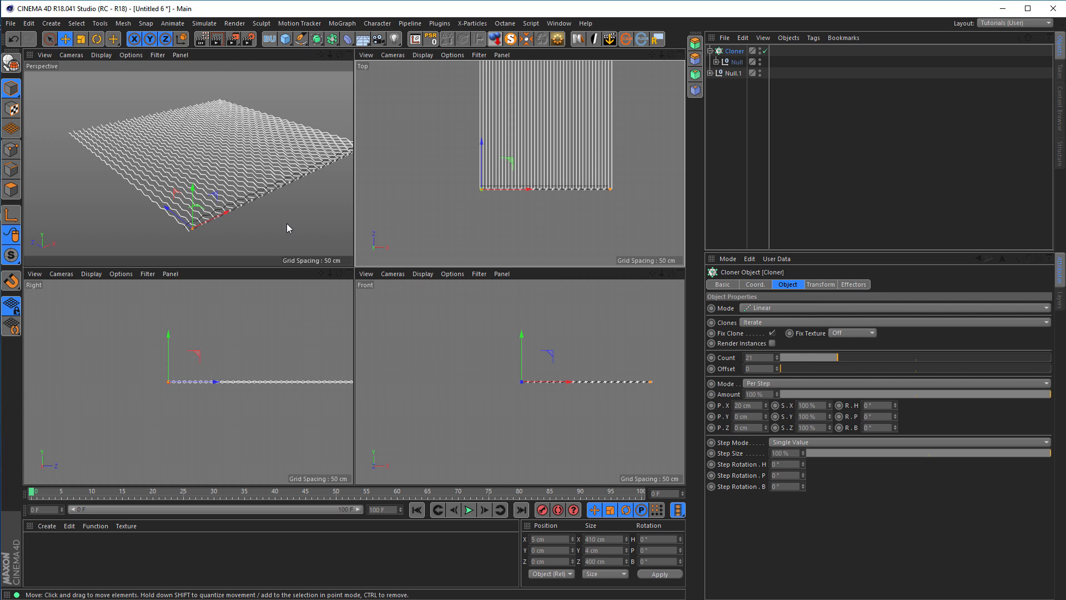
{"action": "middle_click", "coordinate": [286, 223]}
- Put the rotated Null in its own linear Cloner with a per-step offset of -20 cm on X and 0 cm on Y
{"action": "left_click", "coordinate": [732, 74]}
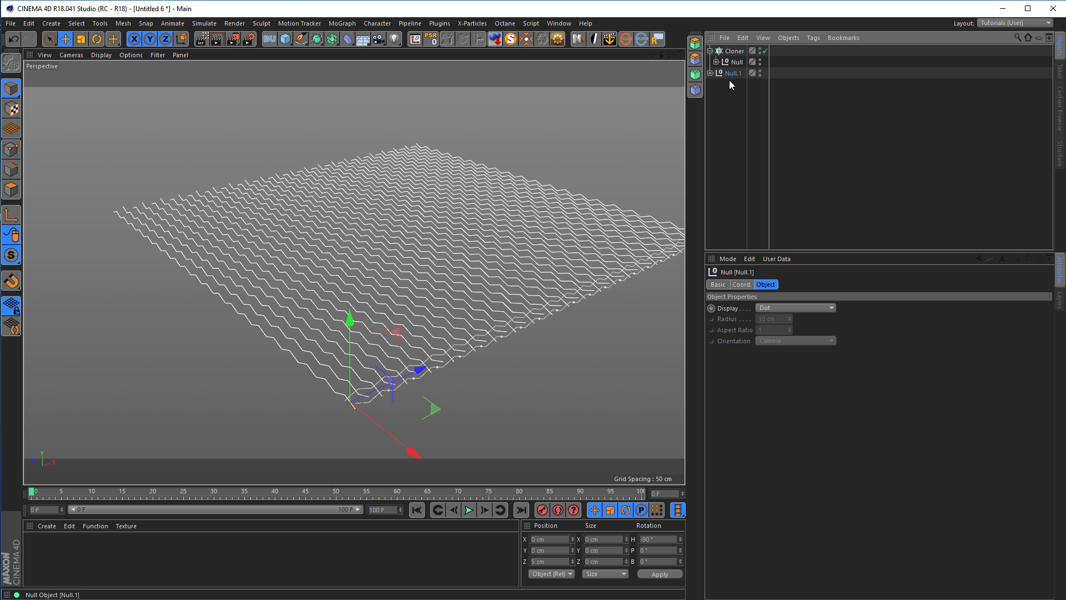
{"action": "left_click", "coordinate": [340, 22]}
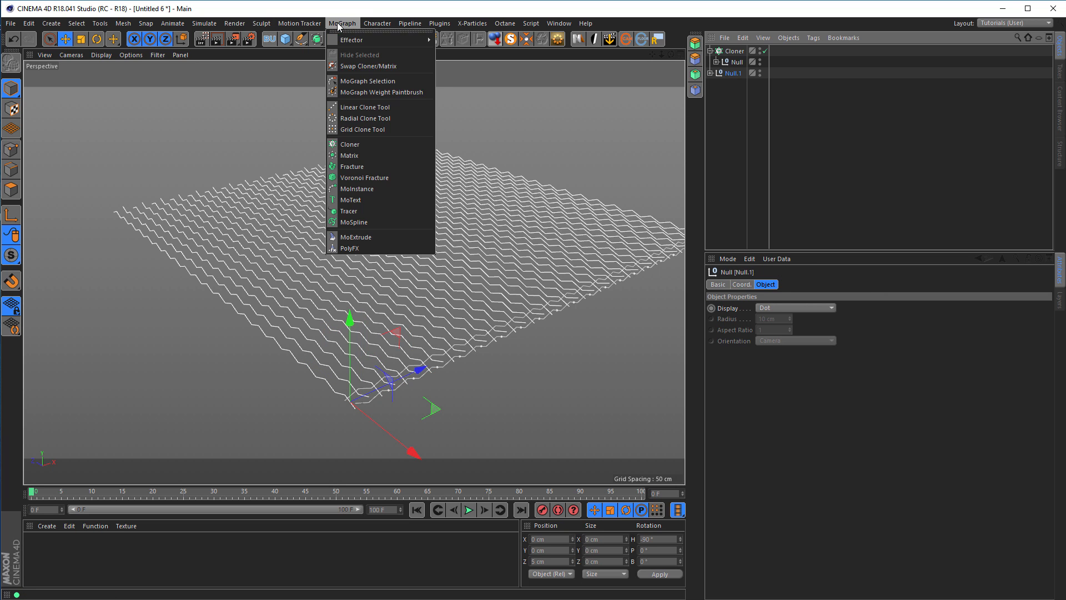
{"action": "left_click", "coordinate": [365, 144], "text": "alt"}
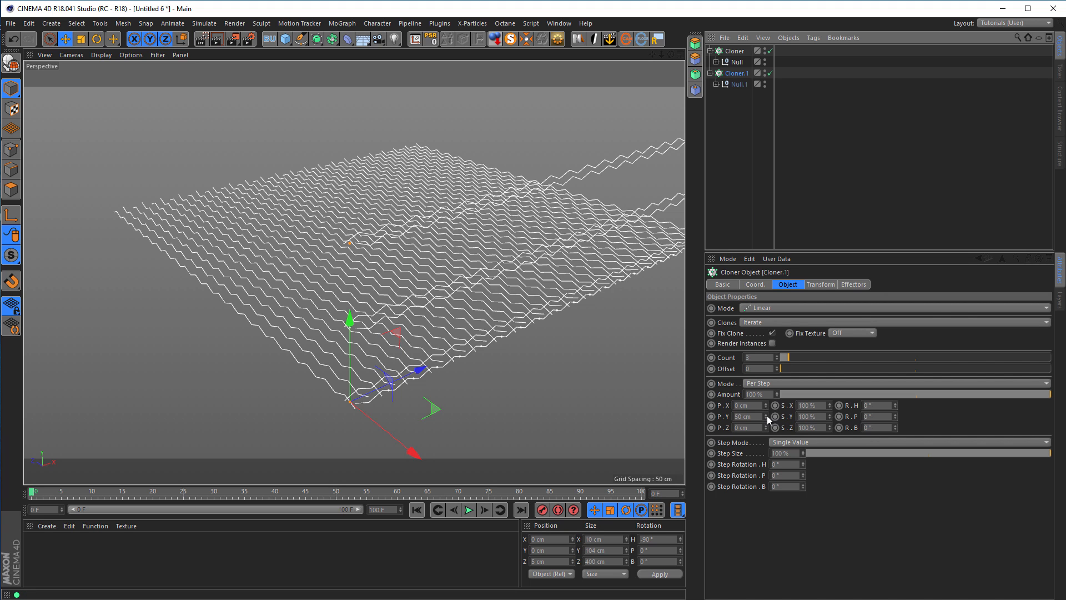
{"action": "left_click", "coordinate": [760, 405]}
{"action": "left_click_drag", "start_coordinate": [752, 409], "coordinate": [704, 412]}
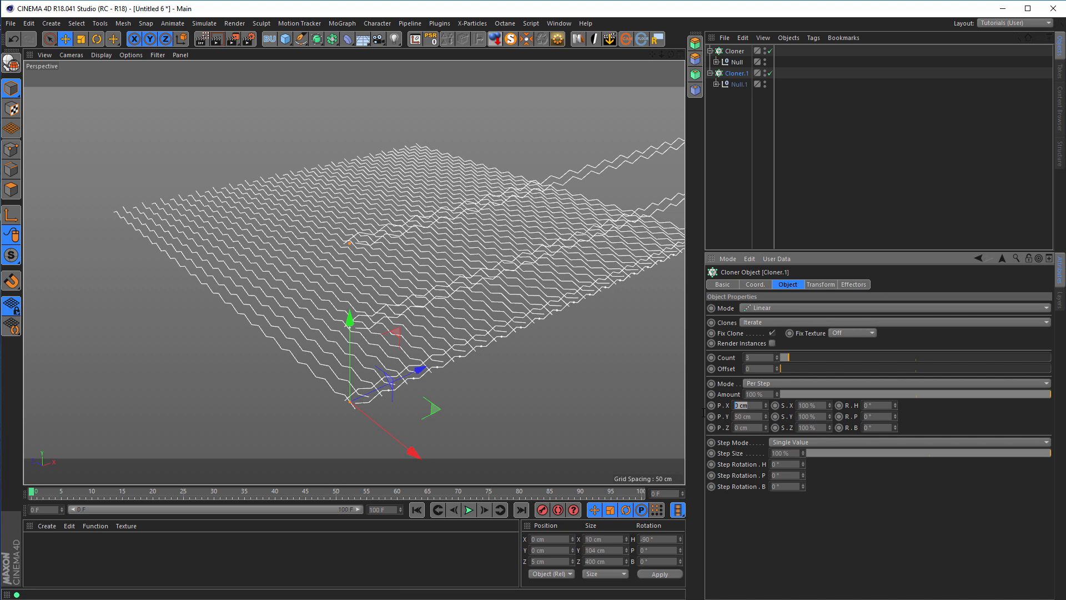
{"action": "type", "text": "-20"}
{"action": "key", "text": "Tab"}
{"action": "type", "text": "0"}
{"action": "key", "text": "Return"}
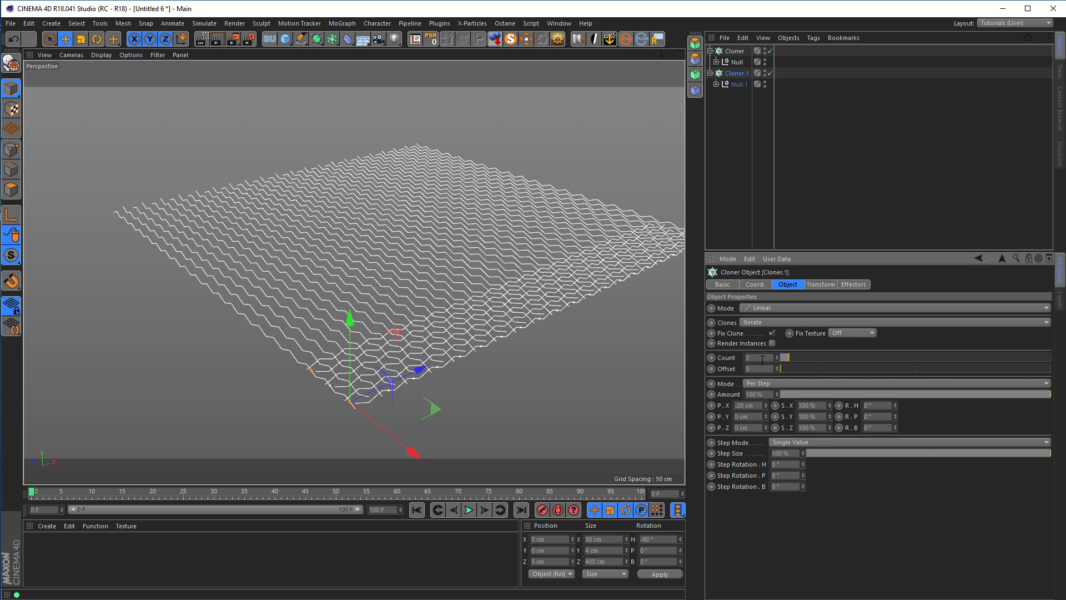
- Set the second Cloner's count to 21 and check the woven grid's coverage in the Top view
{"action": "type", "text": "21"}
{"action": "key", "text": "Return"}
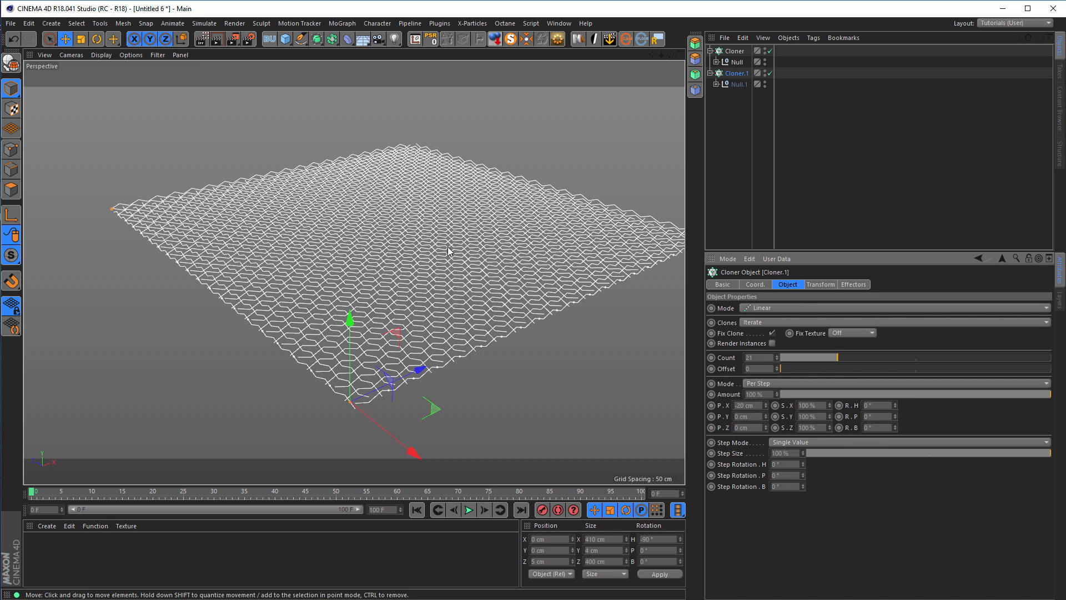
{"action": "middle_click", "coordinate": [466, 233]}
{"action": "middle_click", "coordinate": [472, 220]}
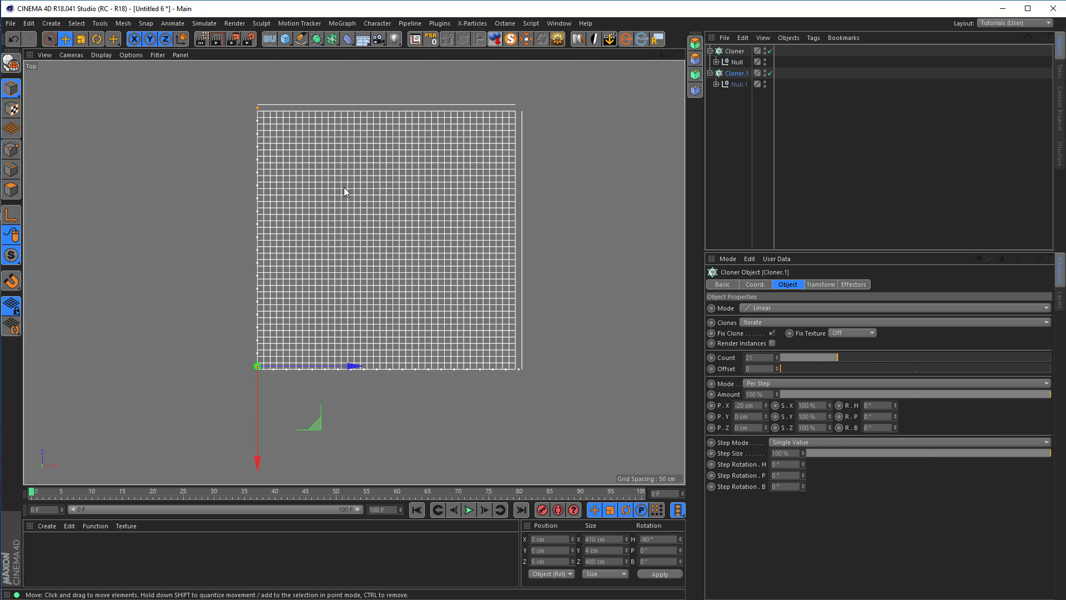
{"action": "middle_click", "coordinate": [401, 288]}
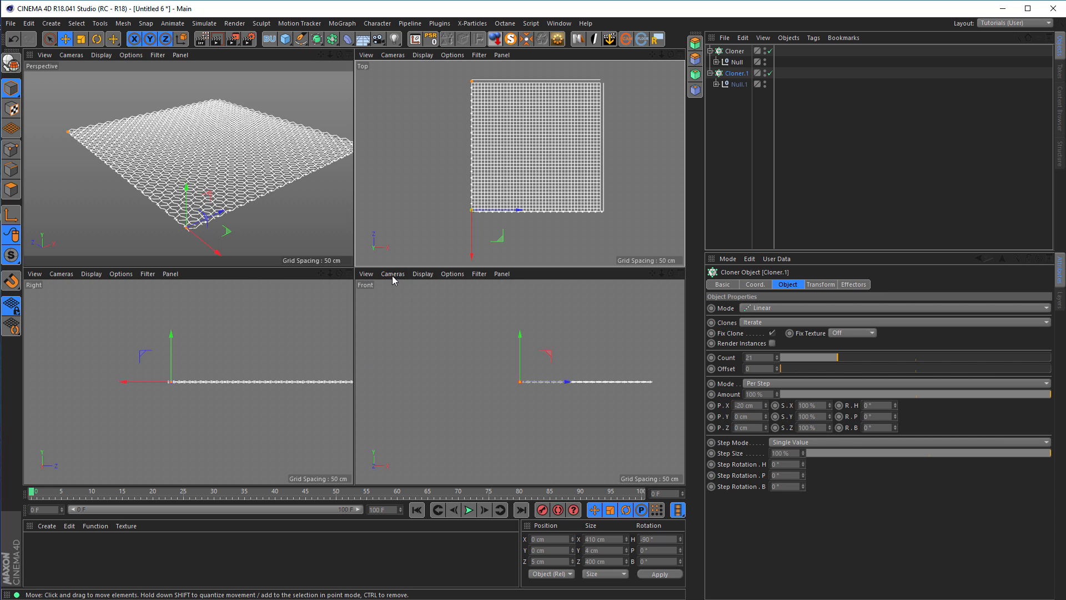
- Examine the whole woven spline grid and its corners in the enlarged Perspective view, with both Cloner hierarchies collapsed
{"action": "middle_click", "coordinate": [274, 231]}
{"action": "right_click_drag", "start_coordinate": [384, 254], "coordinate": [359, 264], "text": "alt"}
{"action": "middle_click_drag", "start_coordinate": [362, 262], "coordinate": [351, 269], "text": "alt"}
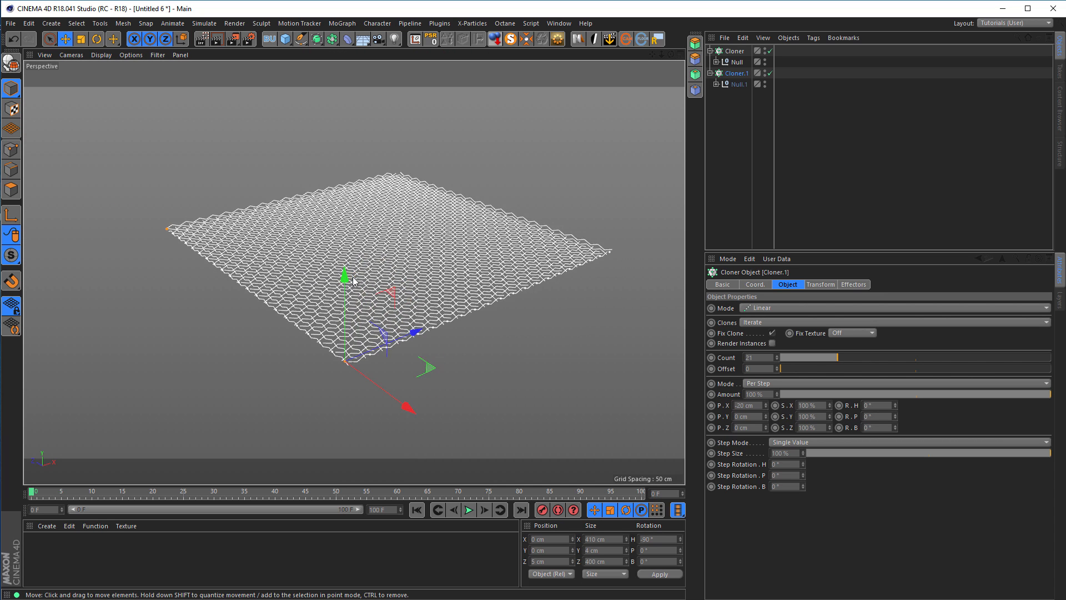
{"action": "left_click_drag", "start_coordinate": [353, 242], "coordinate": [353, 254], "text": "alt"}
{"action": "right_click_drag", "start_coordinate": [360, 251], "coordinate": [400, 251], "text": "alt"}
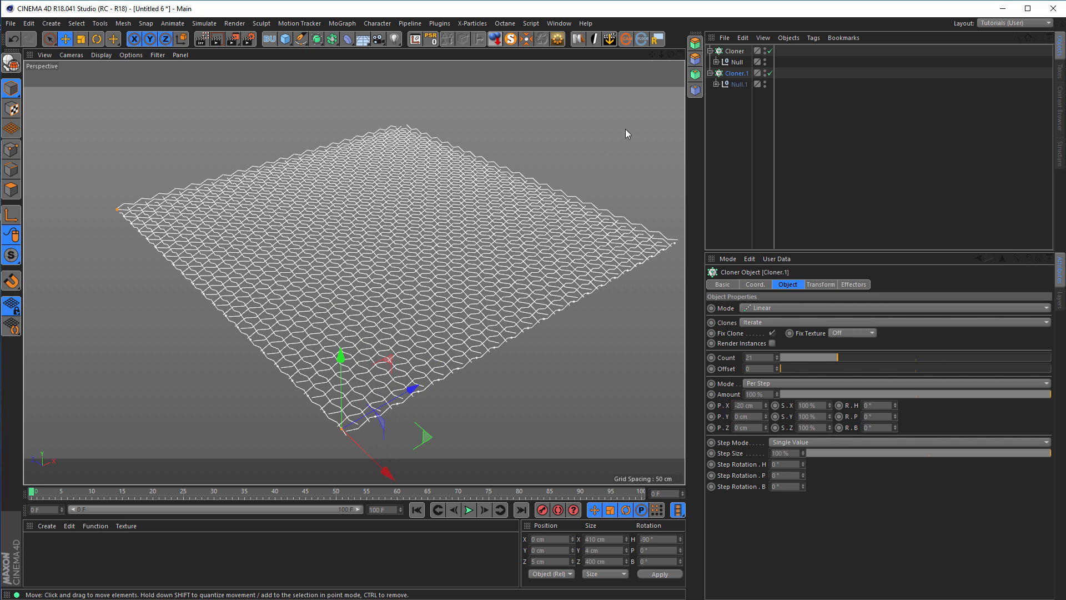
{"action": "left_click", "coordinate": [710, 50]}
{"action": "left_click", "coordinate": [710, 62]}
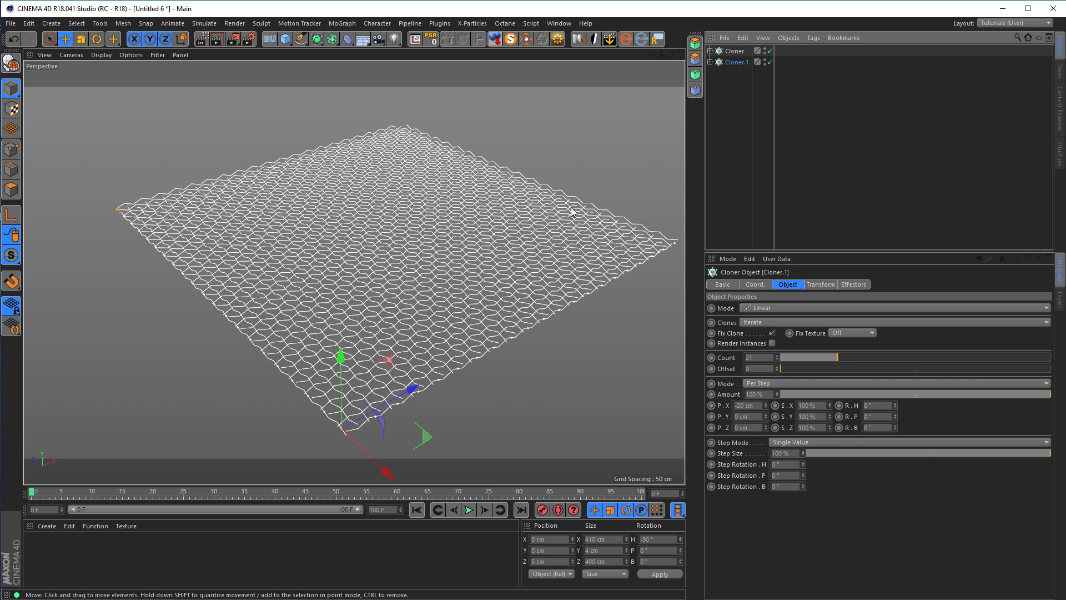
{"action": "middle_click_drag", "start_coordinate": [520, 232], "coordinate": [295, 334], "text": "alt"}
{"action": "right_click_drag", "start_coordinate": [403, 327], "coordinate": [439, 335], "text": "alt"}
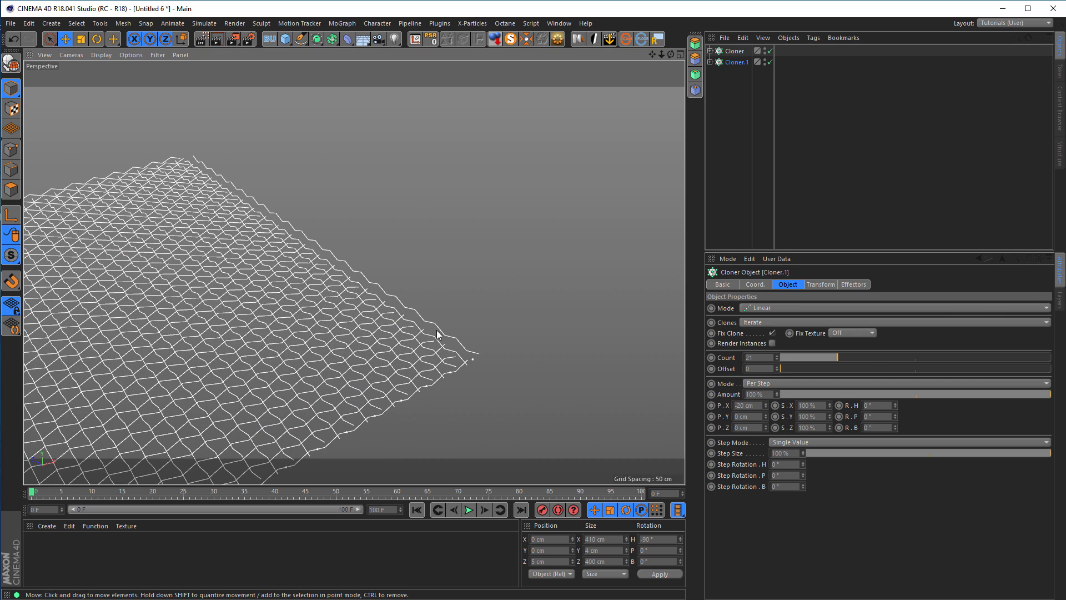
{"action": "middle_click_drag", "start_coordinate": [304, 263], "coordinate": [562, 319], "text": "alt"}
{"action": "right_click_drag", "start_coordinate": [396, 261], "coordinate": [332, 314], "text": "alt"}
{"action": "middle_click_drag", "start_coordinate": [383, 317], "coordinate": [413, 270], "text": "alt"}
{"action": "right_click_drag", "start_coordinate": [420, 313], "coordinate": [469, 298], "text": "alt"}
{"action": "middle_click_drag", "start_coordinate": [458, 277], "coordinate": [438, 223], "text": "alt"}
{"action": "scroll", "coordinate": [428, 284], "scroll_direction": "up", "scroll_amount": 4}
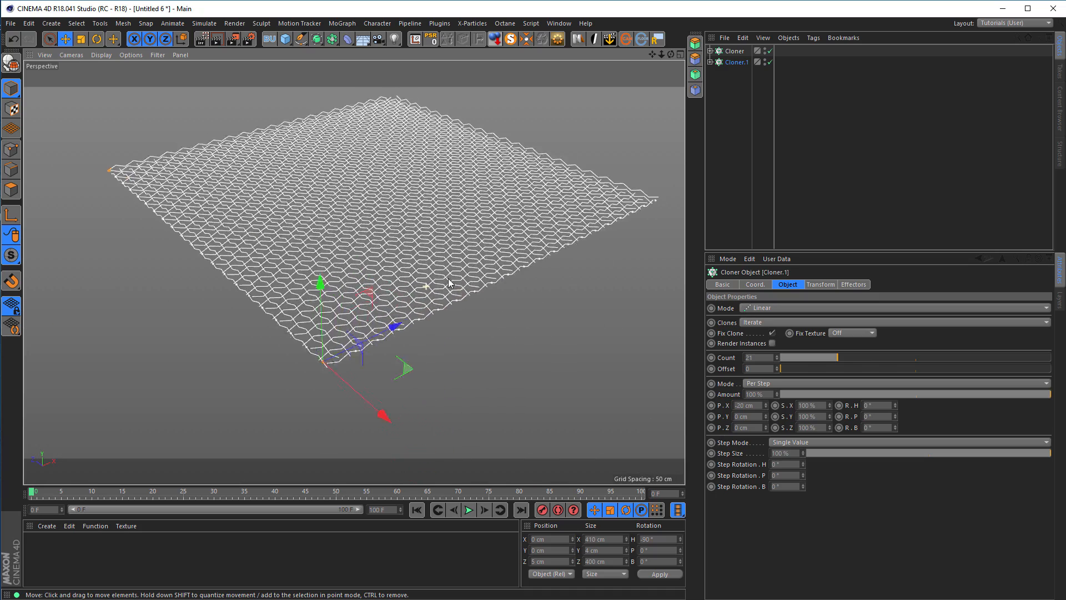
{"action": "middle_click_drag", "start_coordinate": [467, 272], "coordinate": [478, 298], "text": "alt"}
{"action": "right_click_drag", "start_coordinate": [472, 298], "coordinate": [459, 309], "text": "alt"}
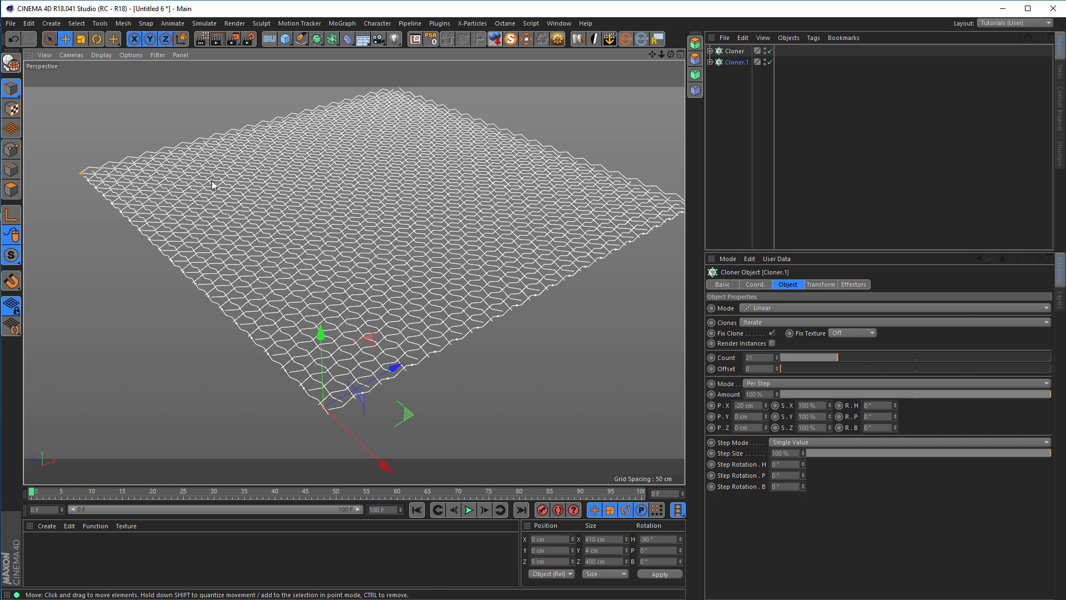
- Add a Connect object and make both Cloners its children
{"action": "left_click_drag", "start_coordinate": [331, 41], "coordinate": [456, 80]}
{"action": "left_click_drag", "start_coordinate": [723, 96], "coordinate": [737, 50]}
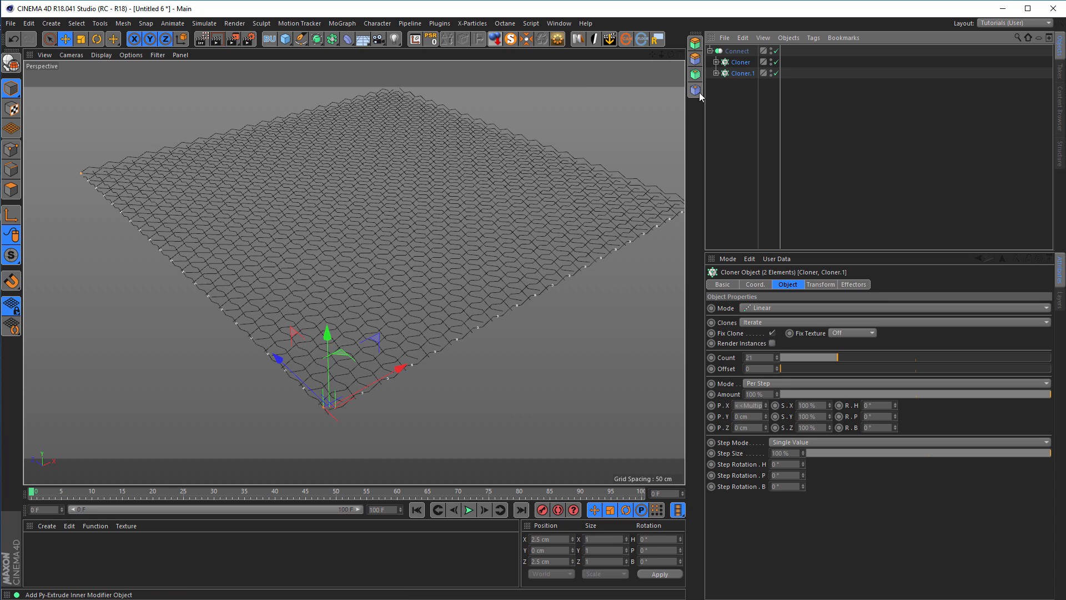
{"action": "mouse_move", "coordinate": [335, 225]}
{"action": "left_mouse_down", "text": "alt"}
{"action": "mouse_move", "coordinate": [323, 259]}
{"action": "mouse_move", "coordinate": [323, 347]}
{"action": "mouse_move", "coordinate": [334, 238]}
{"action": "left_mouse_up", "text": "alt"}
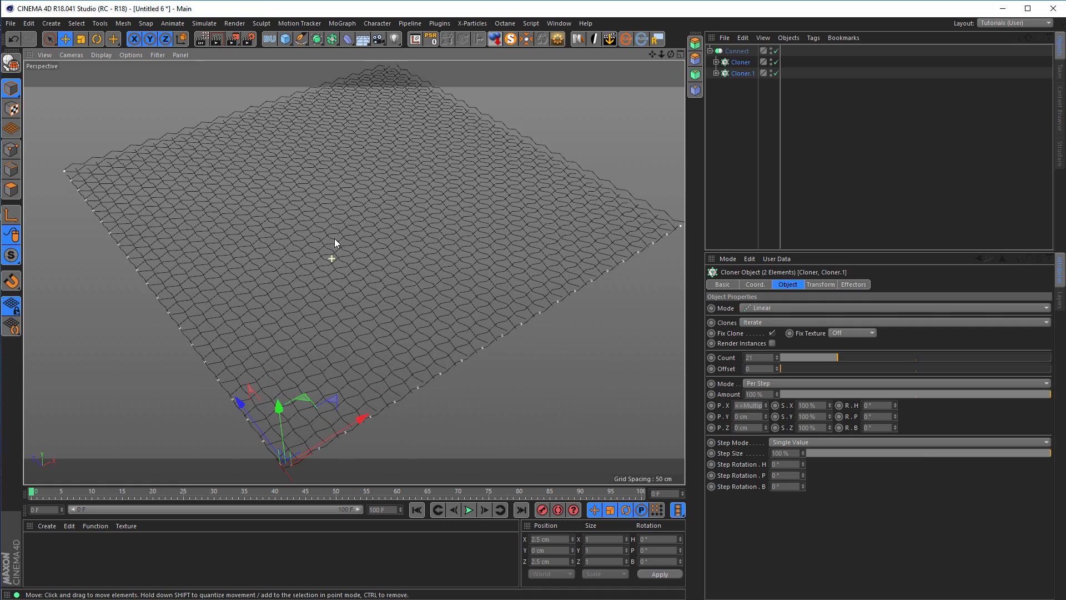
{"action": "left_click_drag", "start_coordinate": [450, 188], "coordinate": [408, 297], "text": "alt"}
{"action": "right_click_drag", "start_coordinate": [397, 312], "coordinate": [514, 282], "text": "alt"}
{"action": "left_click_drag", "start_coordinate": [450, 280], "coordinate": [452, 223], "text": "alt"}
{"action": "left_click_drag", "start_coordinate": [429, 311], "coordinate": [440, 351], "text": "alt"}
{"action": "right_click_drag", "start_coordinate": [450, 326], "coordinate": [503, 318], "text": "alt"}
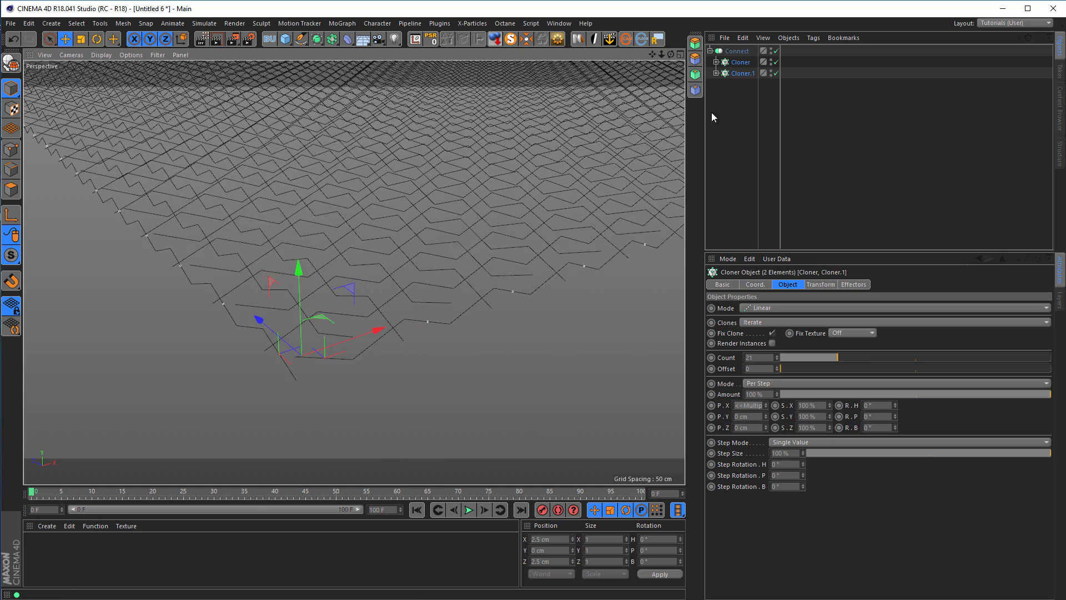
- Set all four Plane splines inside the two Cloners to type Bezier with Adaptive intermediate points
{"action": "left_click", "coordinate": [716, 61]}
{"action": "left_click", "coordinate": [716, 83]}
{"action": "left_click", "coordinate": [722, 73]}
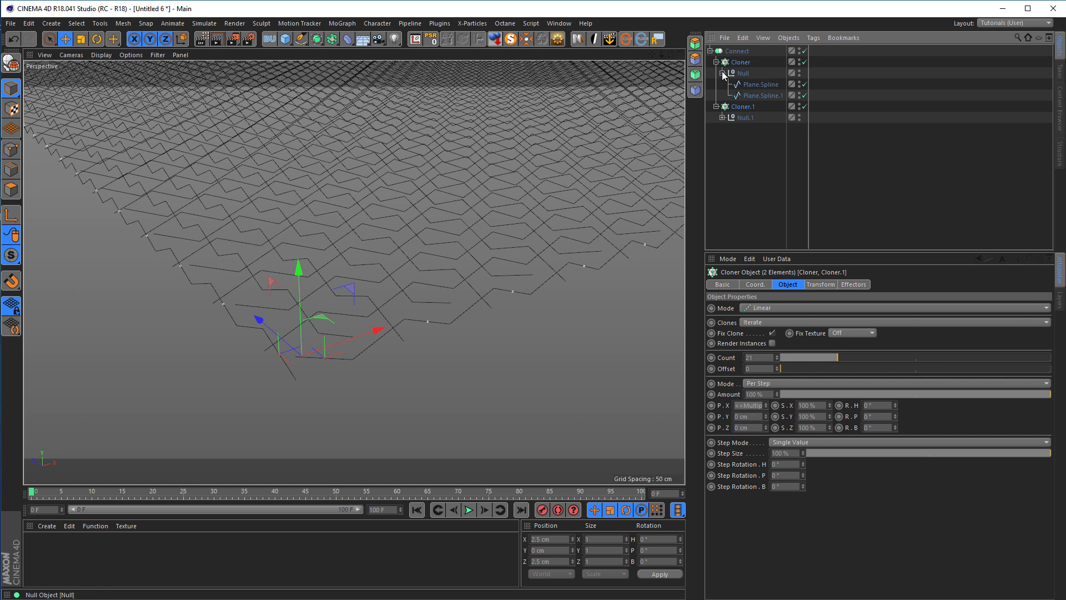
{"action": "left_click", "coordinate": [723, 117]}
{"action": "left_click", "coordinate": [749, 139]}
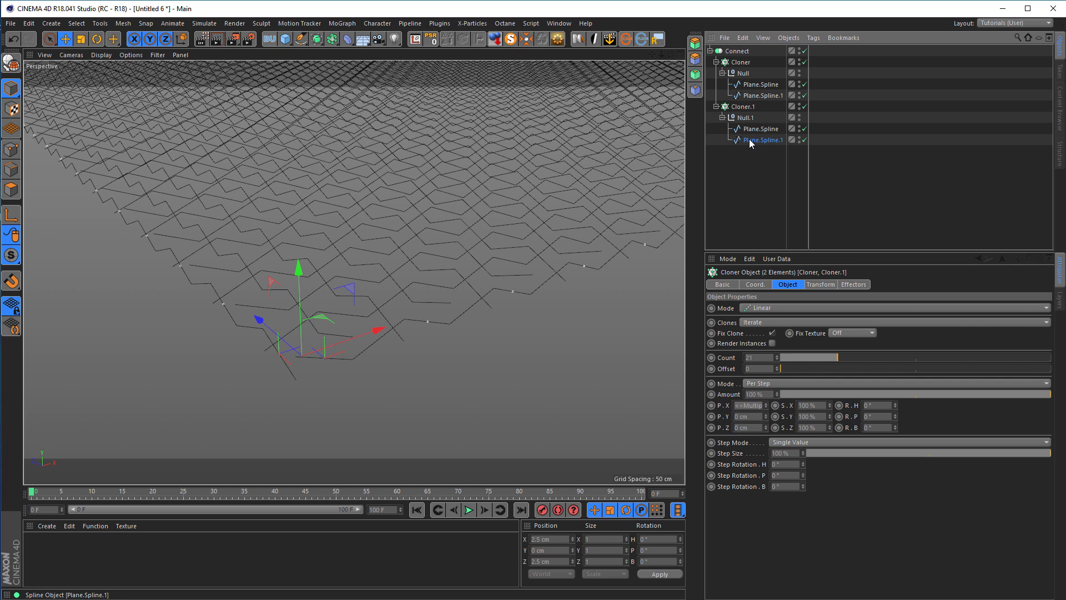
{"action": "left_click", "coordinate": [755, 129], "text": "ctrl"}
{"action": "left_click", "coordinate": [760, 95], "text": "ctrl"}
{"action": "left_click", "coordinate": [758, 84], "text": "ctrl"}
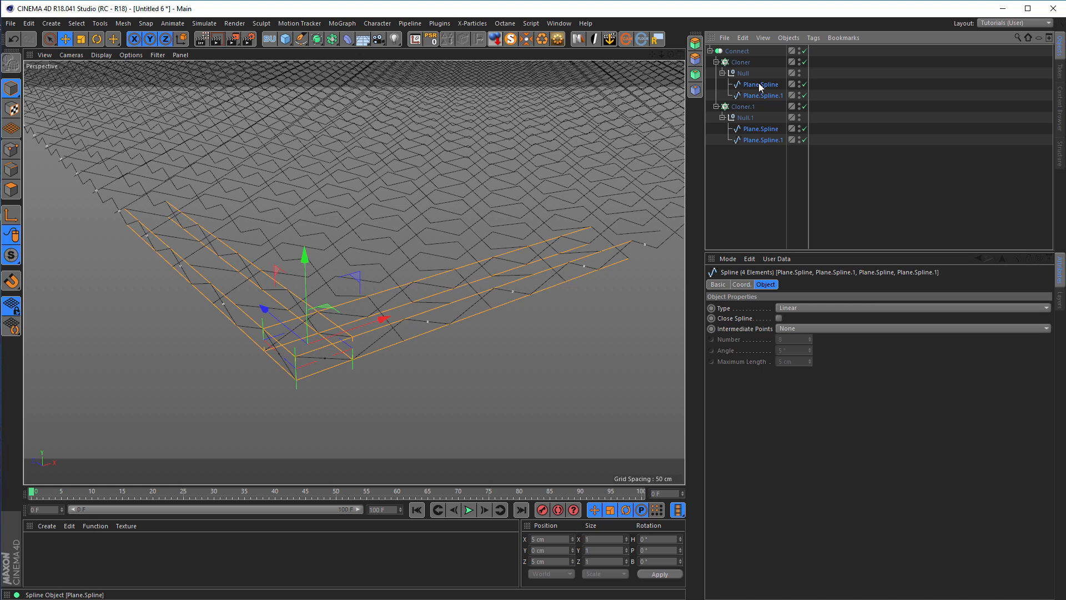
{"action": "left_click", "coordinate": [792, 309]}
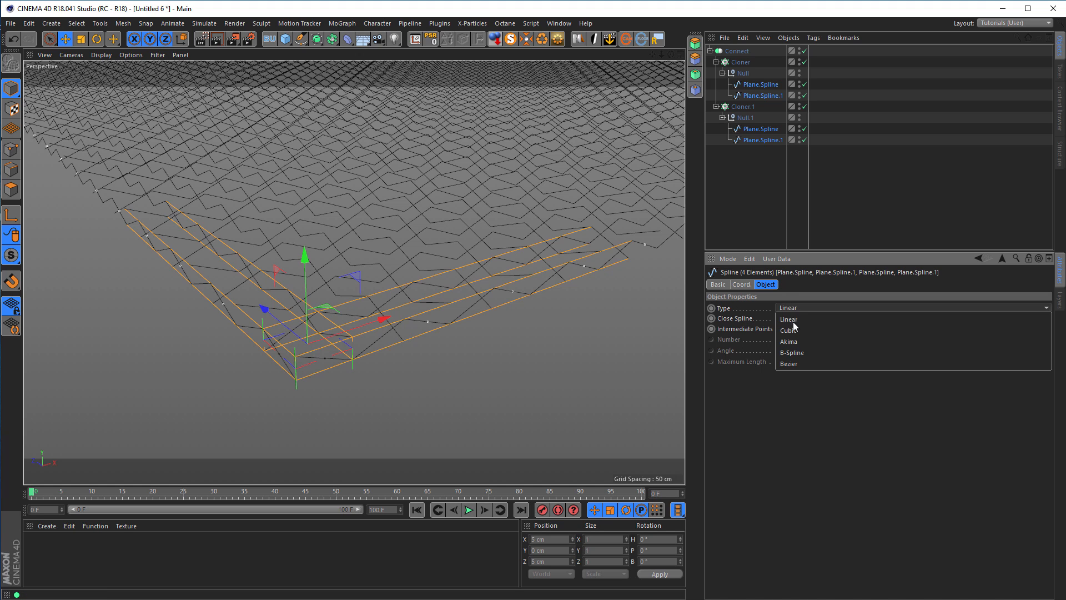
{"action": "left_click", "coordinate": [800, 365]}
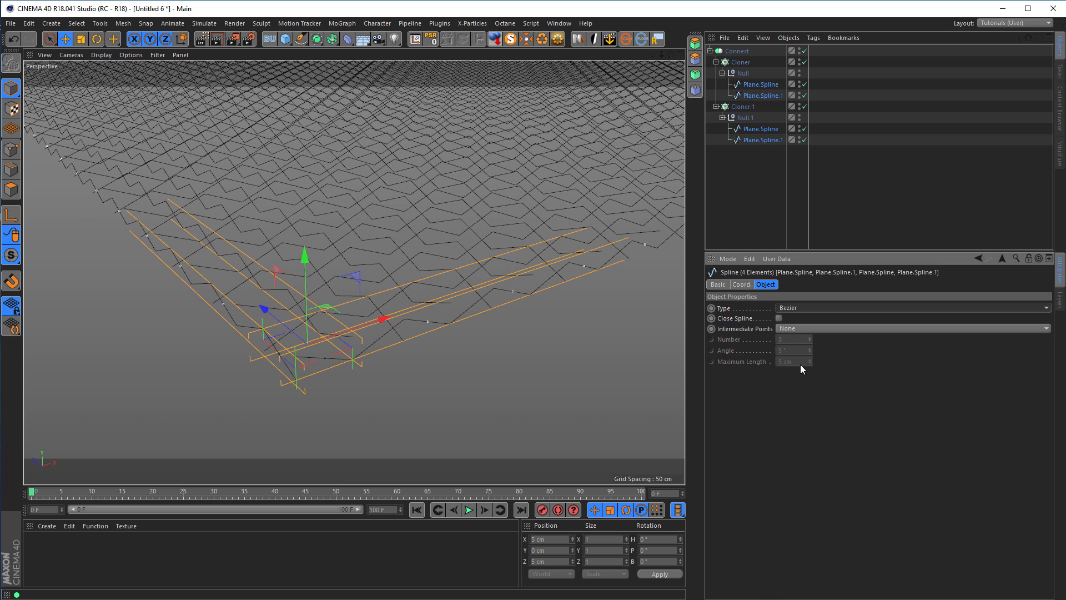
{"action": "left_click", "coordinate": [798, 329]}
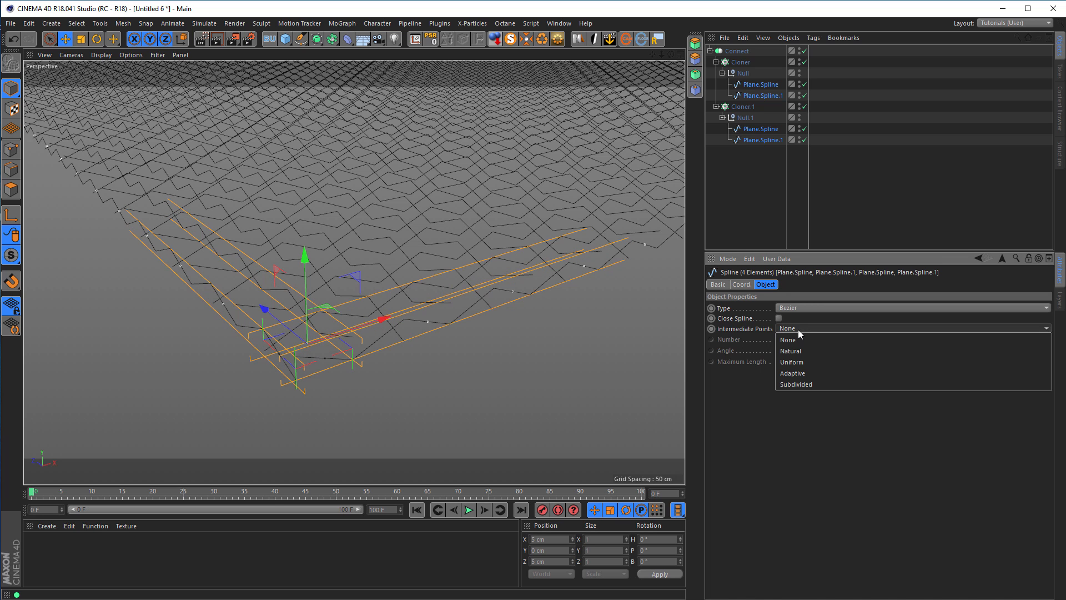
{"action": "left_click", "coordinate": [802, 373]}
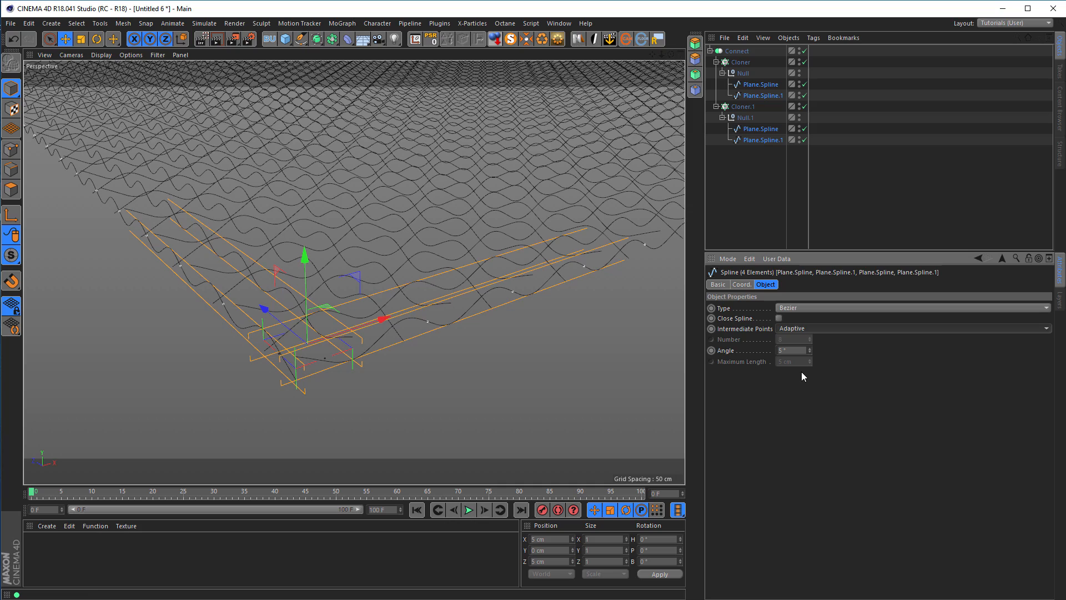
{"action": "scroll", "coordinate": [461, 302], "scroll_direction": "down", "scroll_amount": 4}
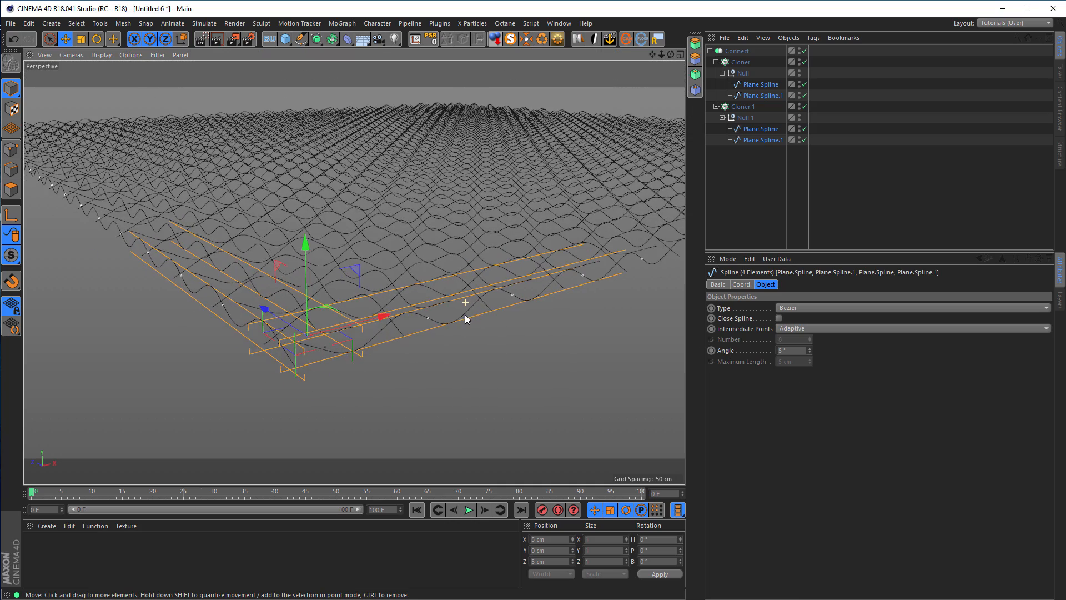
- Select the Connect object and collapse both Cloner hierarchies beneath it
{"action": "left_click", "coordinate": [737, 50]}
{"action": "left_click", "coordinate": [716, 62]}
{"action": "left_click", "coordinate": [716, 72]}
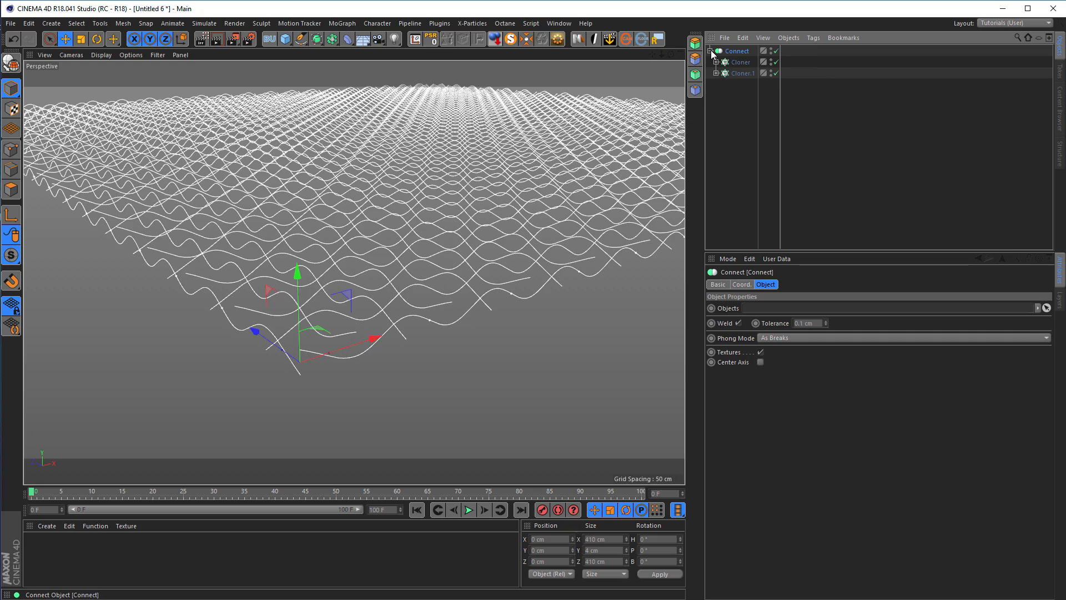
{"action": "scroll", "coordinate": [494, 290], "scroll_direction": "down", "scroll_amount": 4}
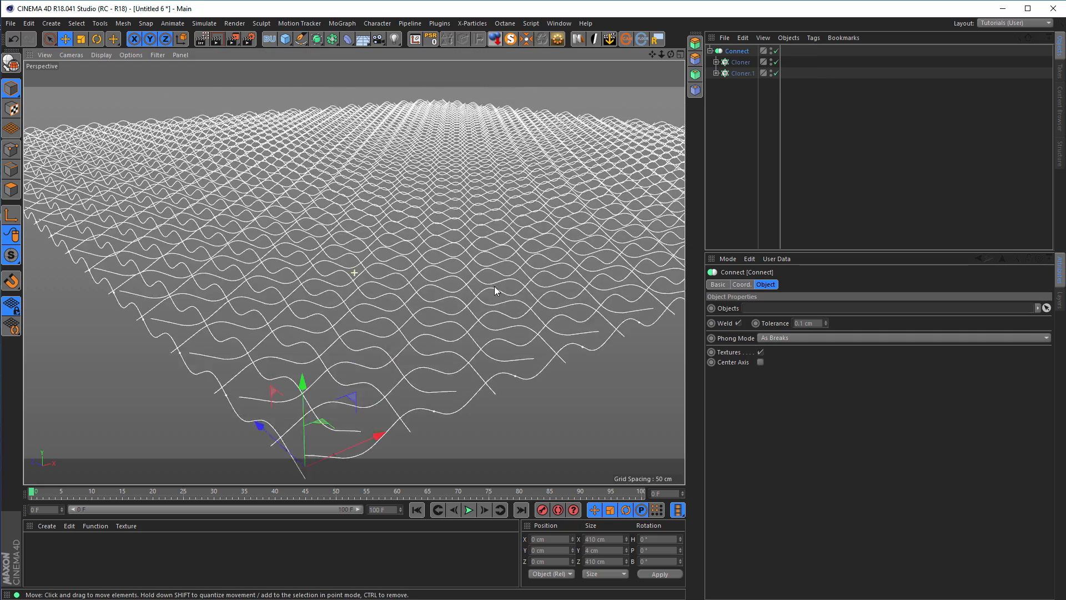
{"action": "left_click_drag", "start_coordinate": [455, 279], "coordinate": [377, 278], "text": "alt"}
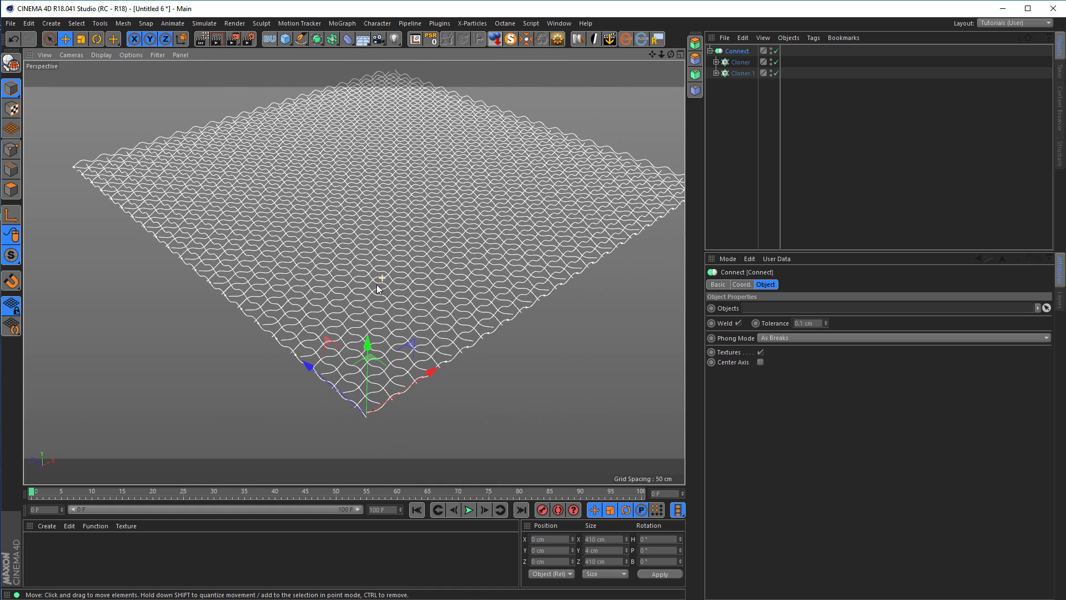
- Add a Rectangle spline as wire profile, 4 cm wide and 3 cm high, with Rounding on and an adaptive angle of 30°
{"action": "left_click", "coordinate": [299, 38]}
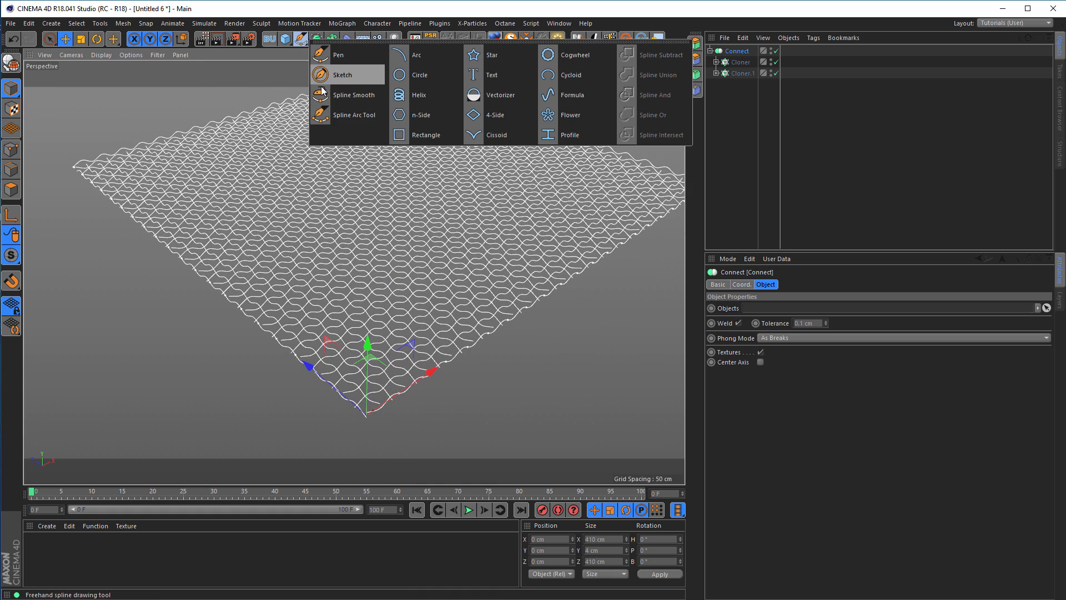
{"action": "left_click", "coordinate": [416, 135]}
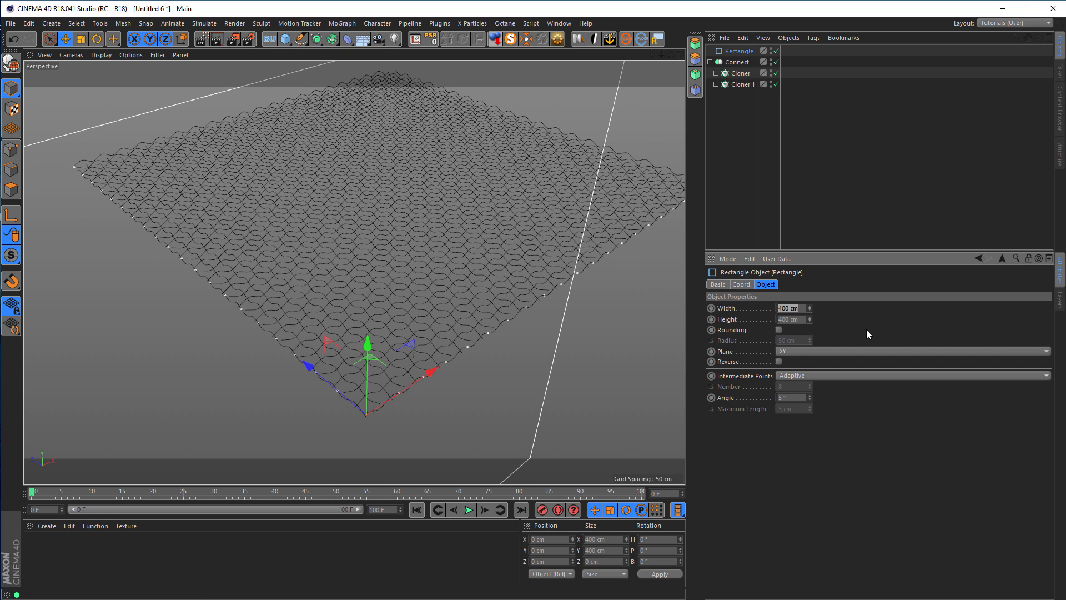
{"action": "type", "text": "4"}
{"action": "key", "text": "Tab"}
{"action": "type", "text": "3"}
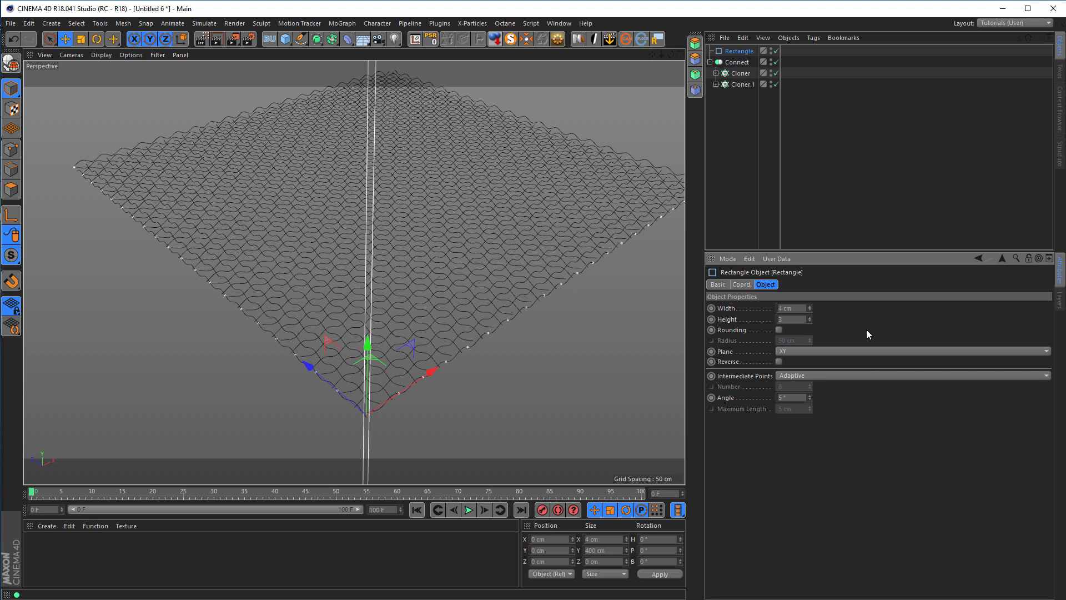
{"action": "left_click", "coordinate": [780, 330]}
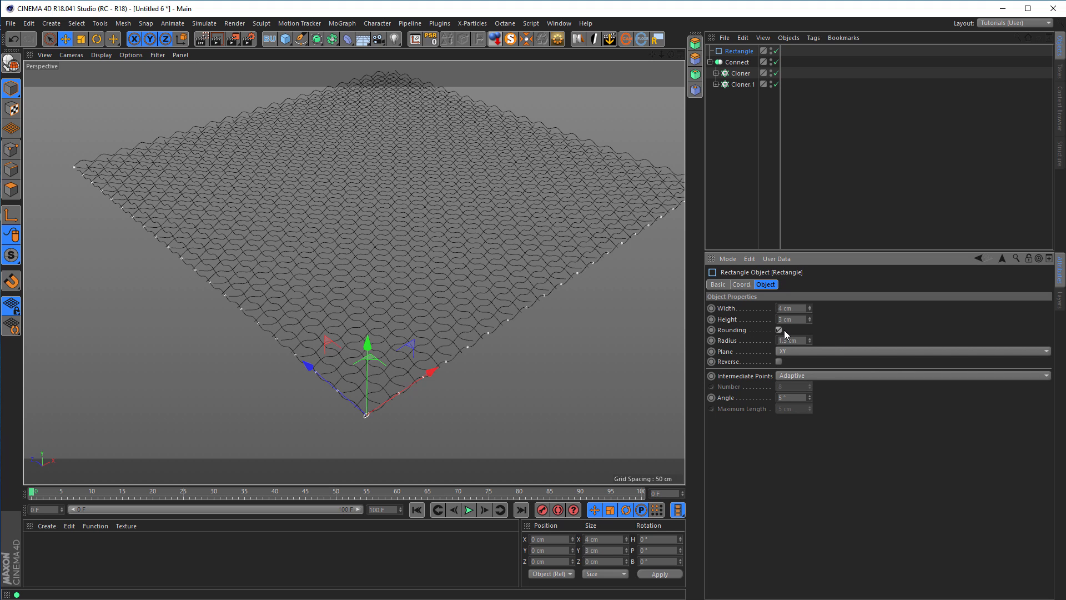
{"action": "double_click", "coordinate": [792, 397]}
{"action": "type", "text": "30"}
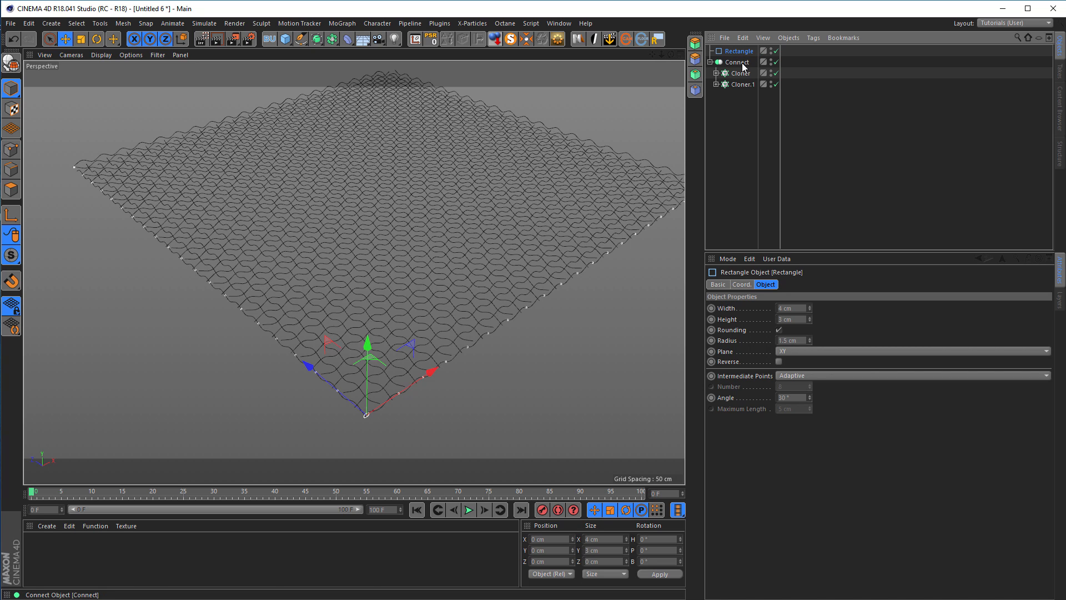
- Sweep the rounded Rectangle along the connected splines by placing both it and the Connect object in a Sweep
{"action": "left_click", "coordinate": [332, 41]}
{"action": "left_click", "coordinate": [321, 40]}
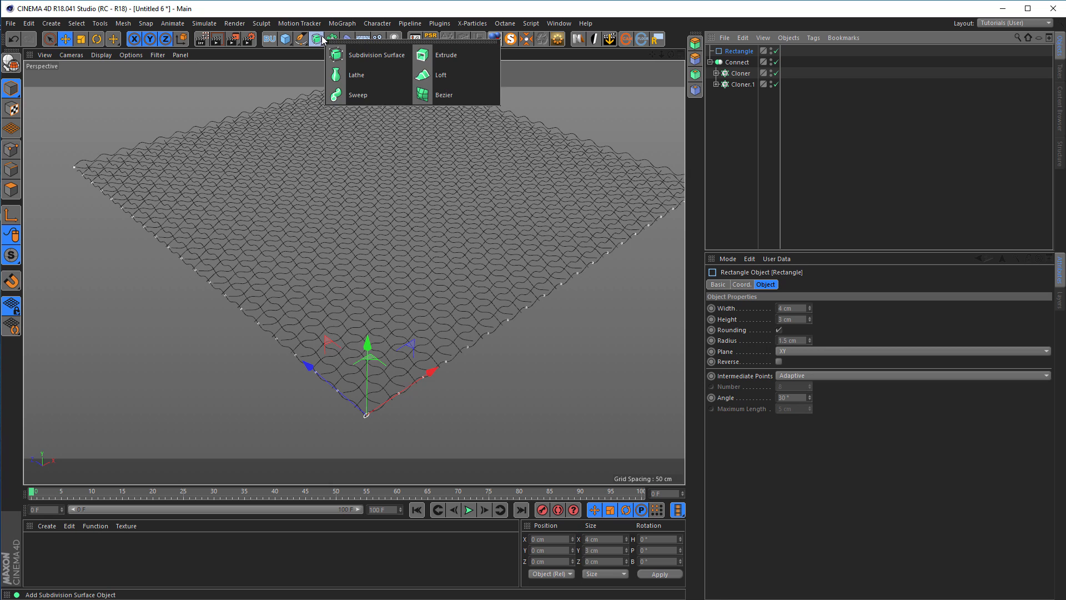
{"action": "left_click", "coordinate": [360, 97], "text": "alt"}
{"action": "mouse_move", "coordinate": [735, 61]}
{"action": "left_mouse_down"}
{"action": "mouse_move", "coordinate": [733, 89]}
{"action": "mouse_move", "coordinate": [728, 75]}
{"action": "mouse_move", "coordinate": [746, 66]}
{"action": "left_mouse_up"}
{"action": "right_click_drag", "start_coordinate": [340, 376], "coordinate": [416, 362], "text": "alt"}
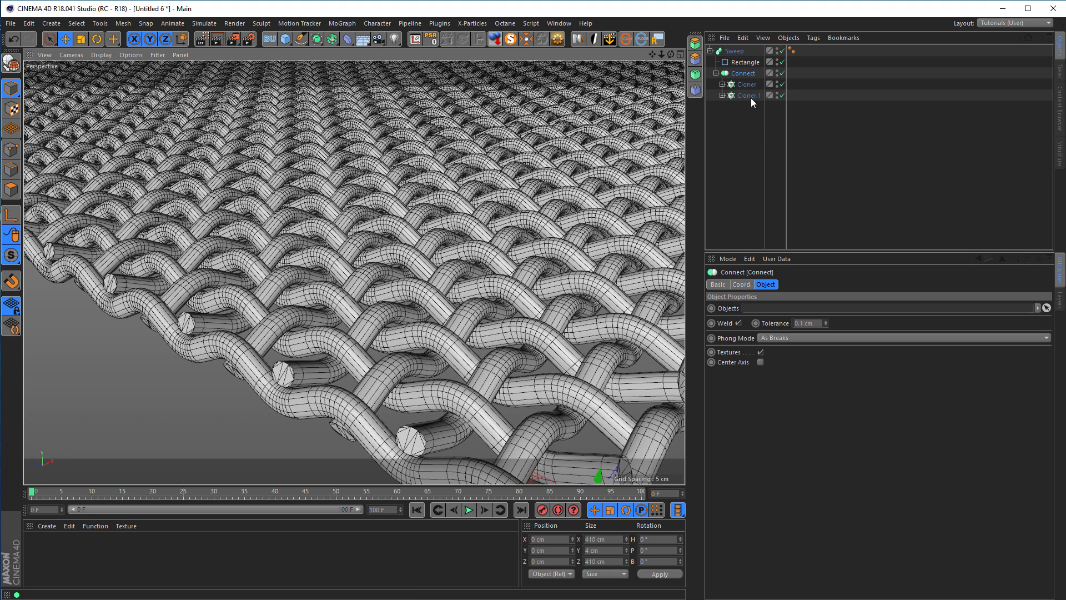
- Switch the intermediate points of all four Plane splines in the two Cloners to Uniform
{"action": "left_click", "coordinate": [721, 84]}
{"action": "left_click", "coordinate": [721, 129]}
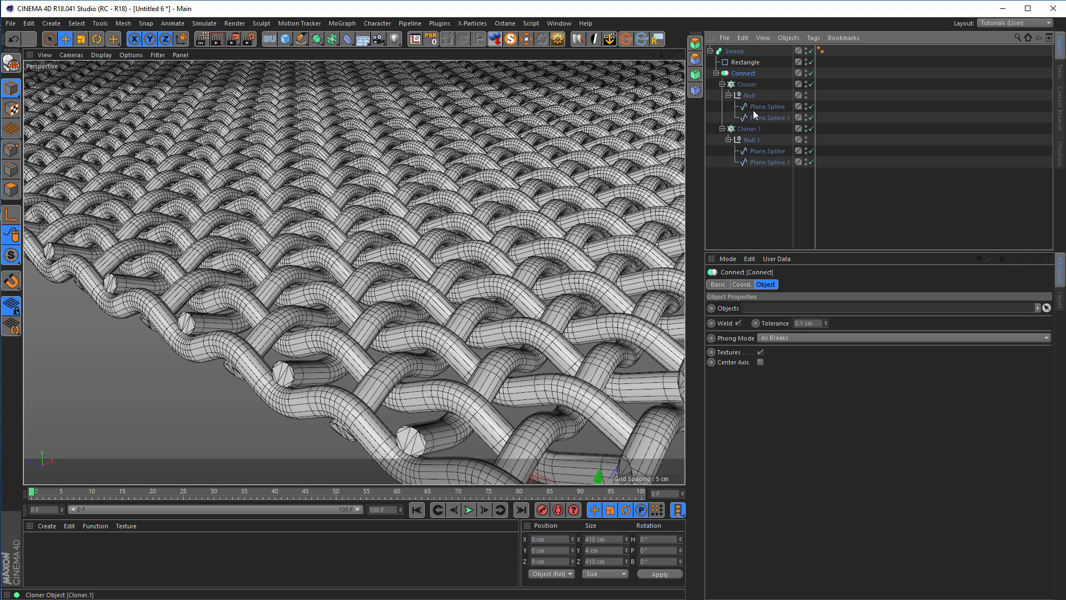
{"action": "left_click", "coordinate": [759, 107]}
{"action": "left_click", "coordinate": [761, 118], "text": "ctrl"}
{"action": "left_click", "coordinate": [764, 151], "text": "ctrl"}
{"action": "left_click", "coordinate": [764, 164], "text": "ctrl"}
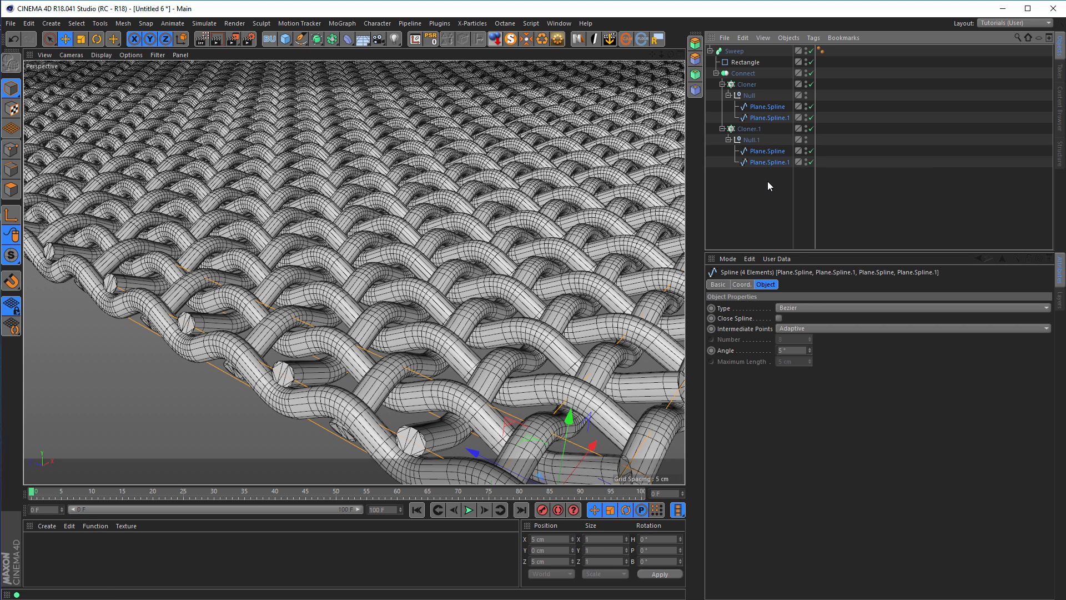
{"action": "left_click", "coordinate": [792, 330]}
{"action": "left_click", "coordinate": [794, 362]}
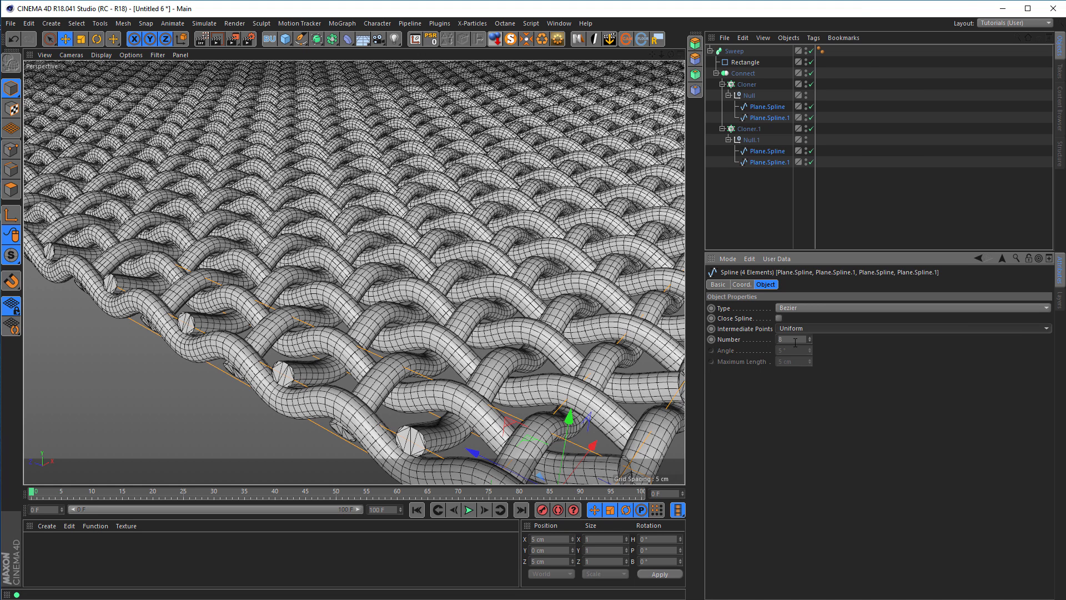
- Reduce the four splines' intermediate point number to 0, and raise it gradually to 4 while judging the wires' smoothness
{"action": "left_click", "coordinate": [795, 339]}
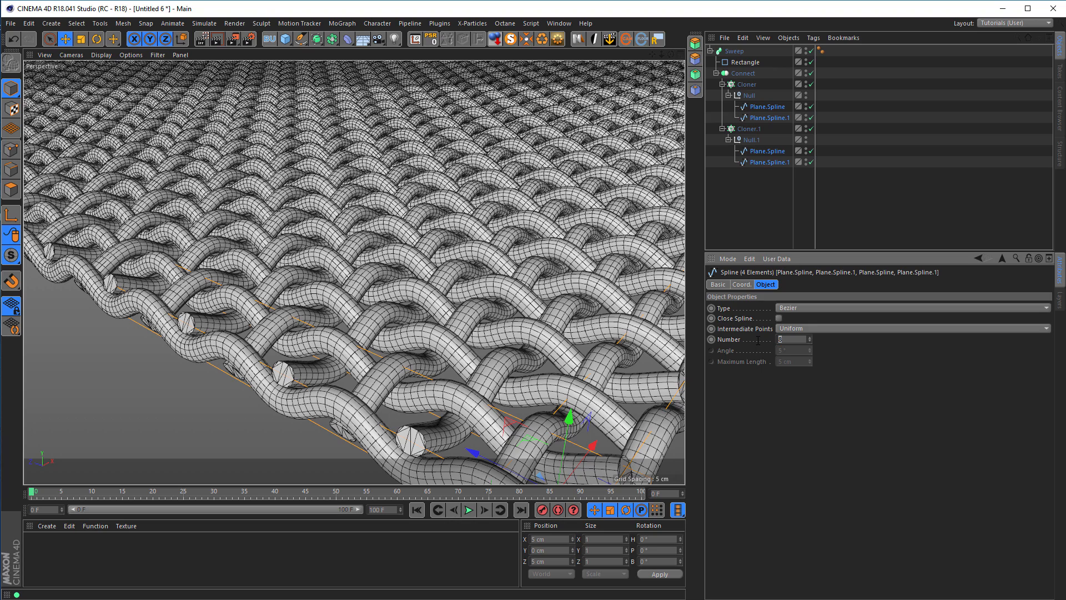
{"action": "key", "text": "Return"}
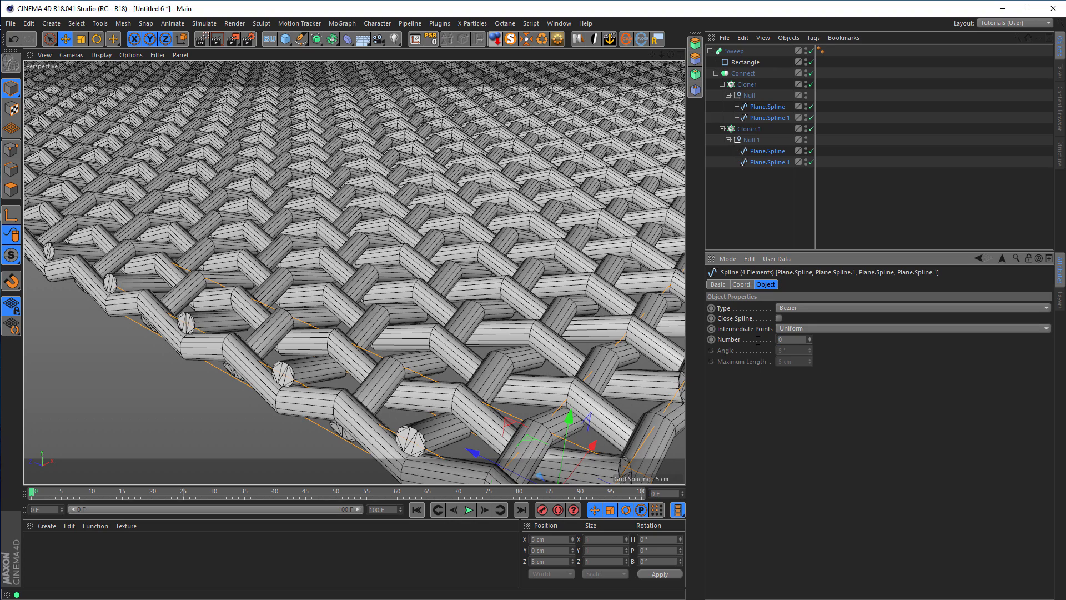
{"action": "left_click", "coordinate": [811, 338]}
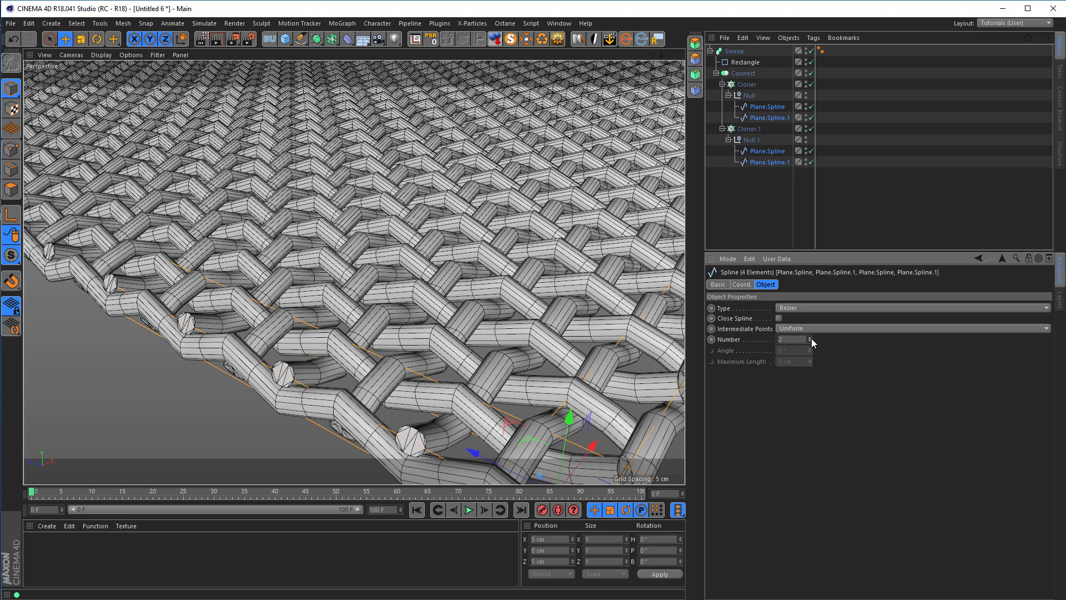
{"action": "left_click", "coordinate": [811, 339]}
{"action": "left_click", "coordinate": [811, 338]}
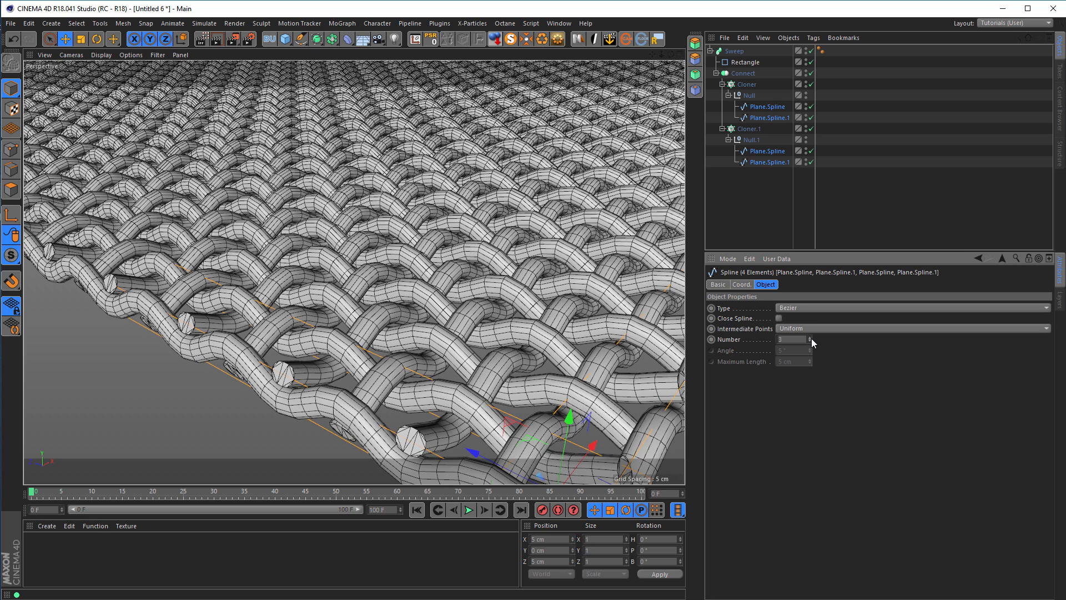
{"action": "left_click", "coordinate": [811, 338]}
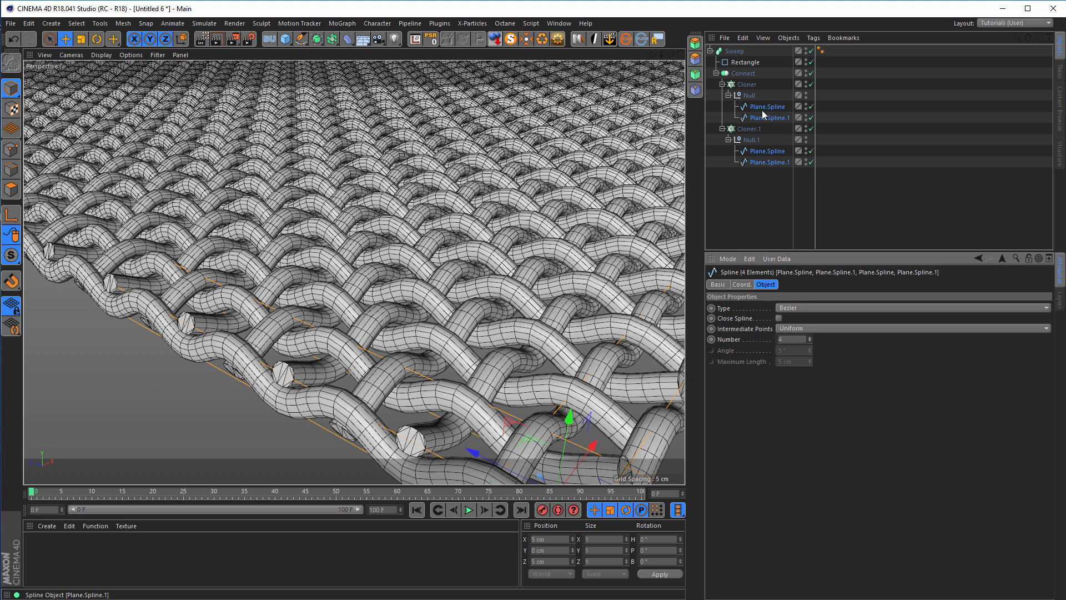
- Set the Rectangle profile's height to 1 cm so the wires become flat bands, and check the weave
{"action": "left_click", "coordinate": [745, 63]}
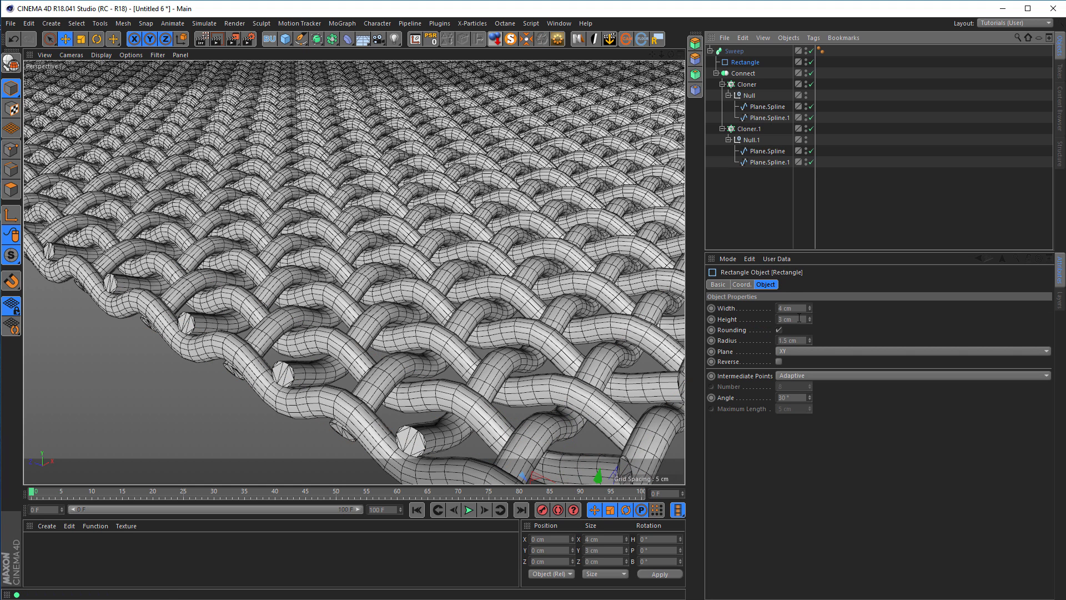
{"action": "left_click", "coordinate": [801, 319]}
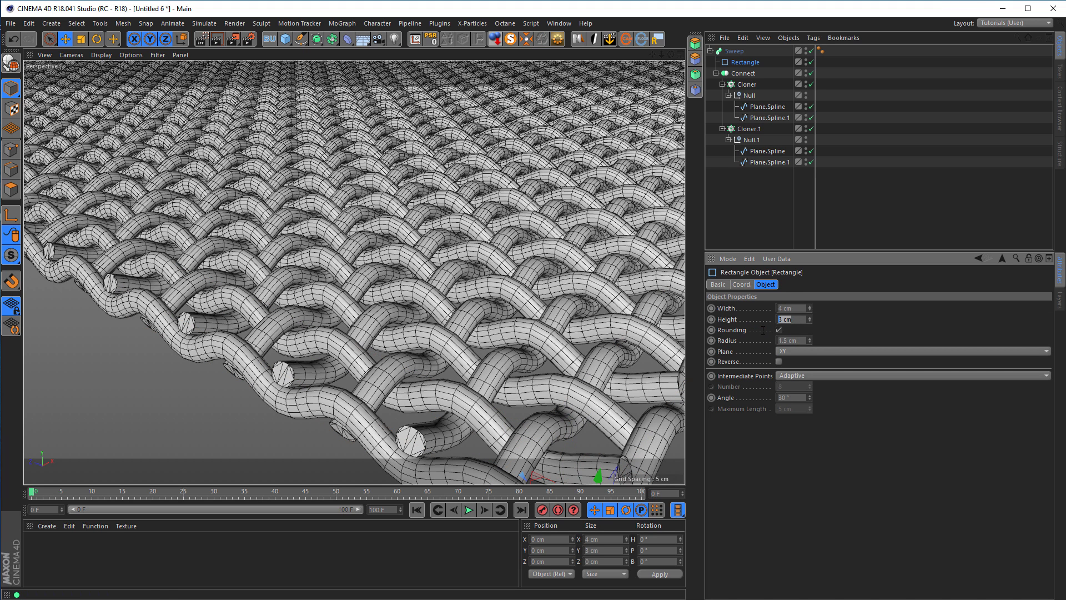
{"action": "type", "text": "1"}
{"action": "key", "text": "Return"}
{"action": "scroll", "coordinate": [361, 356], "scroll_direction": "up", "scroll_amount": 3}
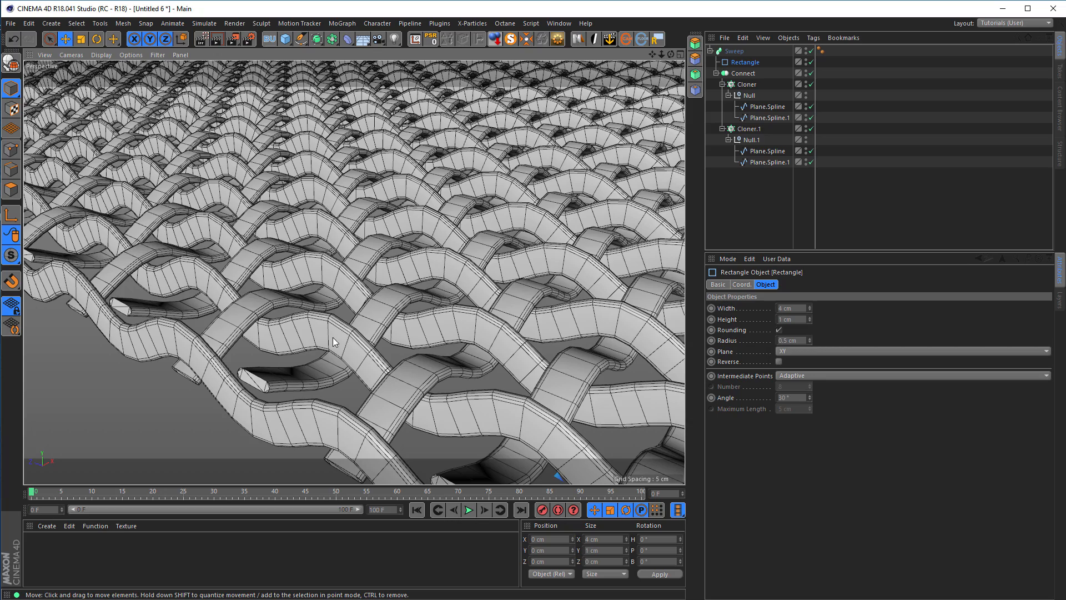
{"action": "scroll", "coordinate": [360, 312], "scroll_direction": "down", "scroll_amount": 5}
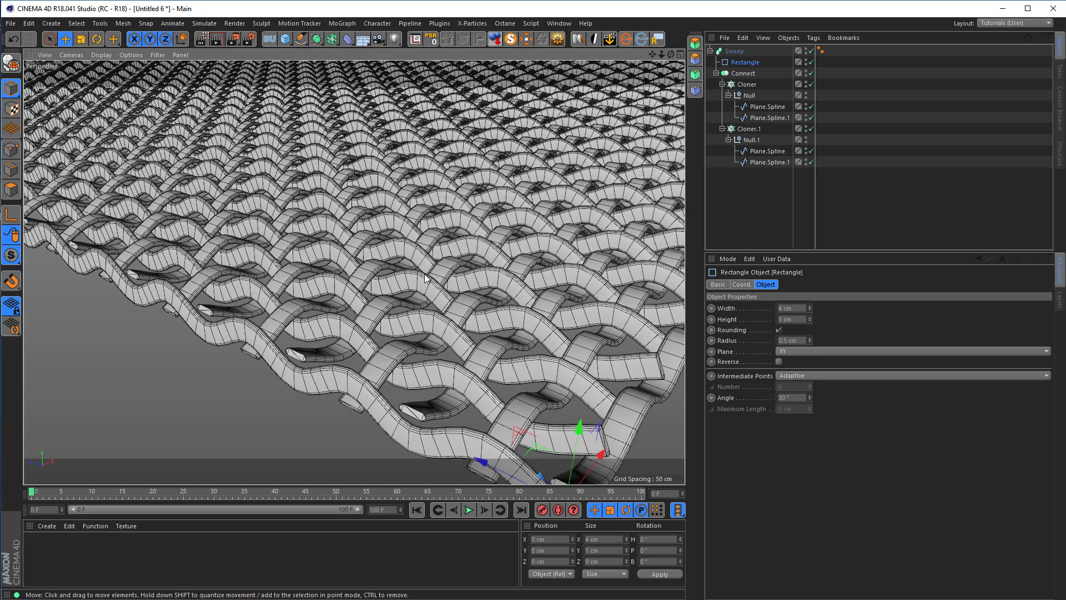
- Turn off Banking on the Sweep and check how the bands lie along the weave
{"action": "left_click", "coordinate": [735, 52]}
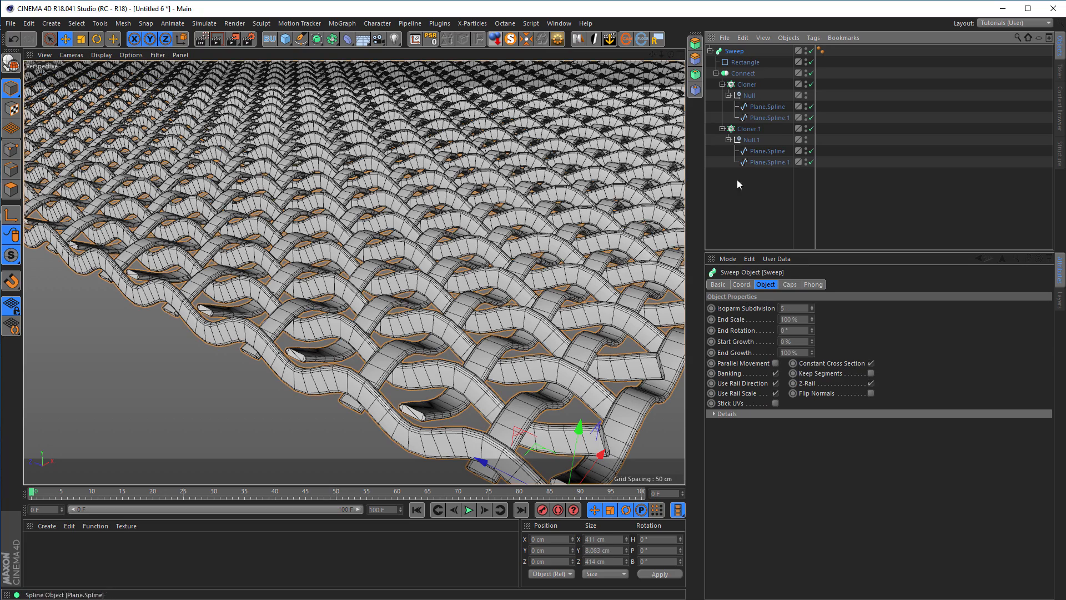
{"action": "left_click", "coordinate": [775, 373]}
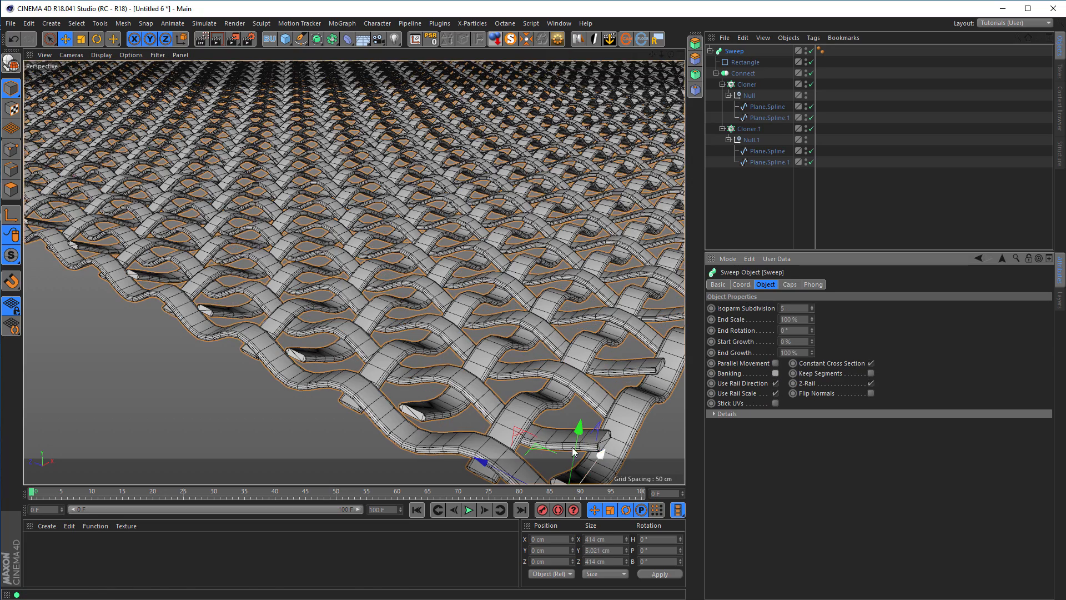
{"action": "scroll", "coordinate": [404, 277], "scroll_direction": "up", "scroll_amount": 5}
{"action": "right_click_drag", "start_coordinate": [404, 277], "coordinate": [491, 277], "text": "alt"}
{"action": "mouse_move", "coordinate": [491, 276]}
{"action": "left_mouse_down", "text": "alt"}
{"action": "mouse_move", "coordinate": [505, 310]}
{"action": "mouse_move", "coordinate": [550, 302]}
{"action": "mouse_move", "coordinate": [479, 291]}
{"action": "left_mouse_up", "text": "alt"}
{"action": "right_click_drag", "start_coordinate": [478, 291], "coordinate": [401, 312], "text": "alt"}
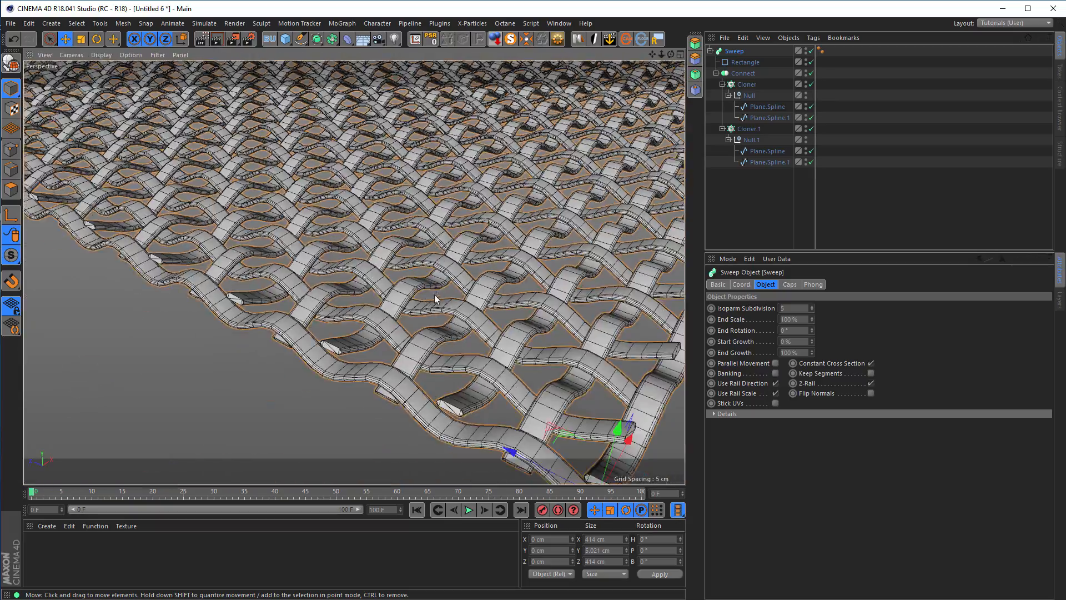
{"action": "middle_click_drag", "start_coordinate": [434, 294], "coordinate": [413, 327], "text": "alt"}
{"action": "mouse_move", "coordinate": [413, 327]}
{"action": "left_mouse_down", "text": "alt"}
{"action": "mouse_move", "coordinate": [438, 351]}
{"action": "mouse_move", "coordinate": [436, 342]}
{"action": "left_mouse_up", "text": "alt"}
{"action": "right_click_drag", "start_coordinate": [437, 342], "coordinate": [499, 325], "text": "alt"}
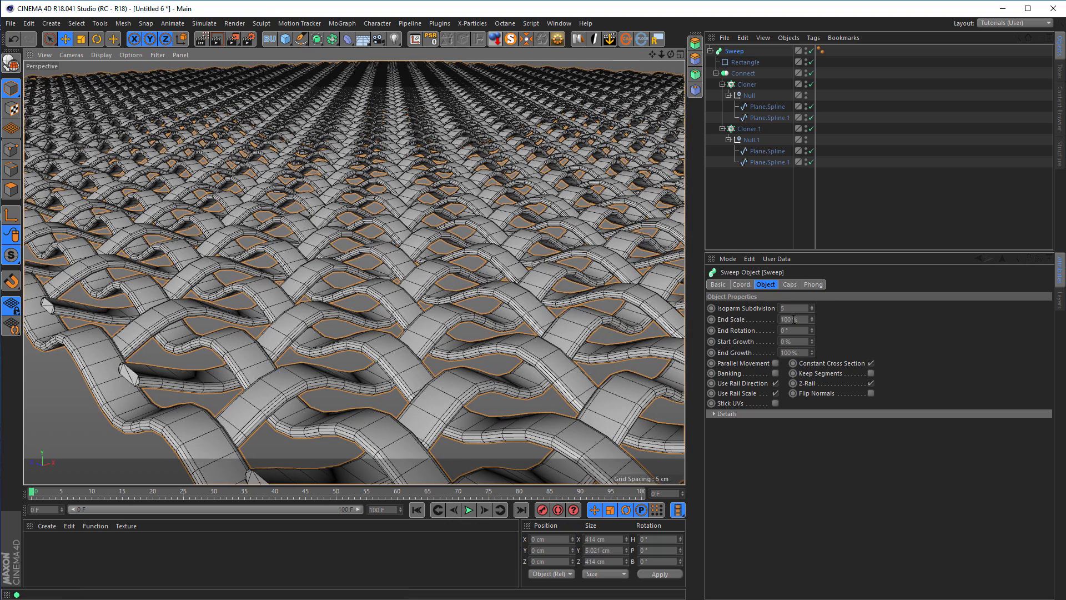
- Set the Rectangle profile's width to 6 cm and its height to 3 cm
{"action": "left_click", "coordinate": [742, 62]}
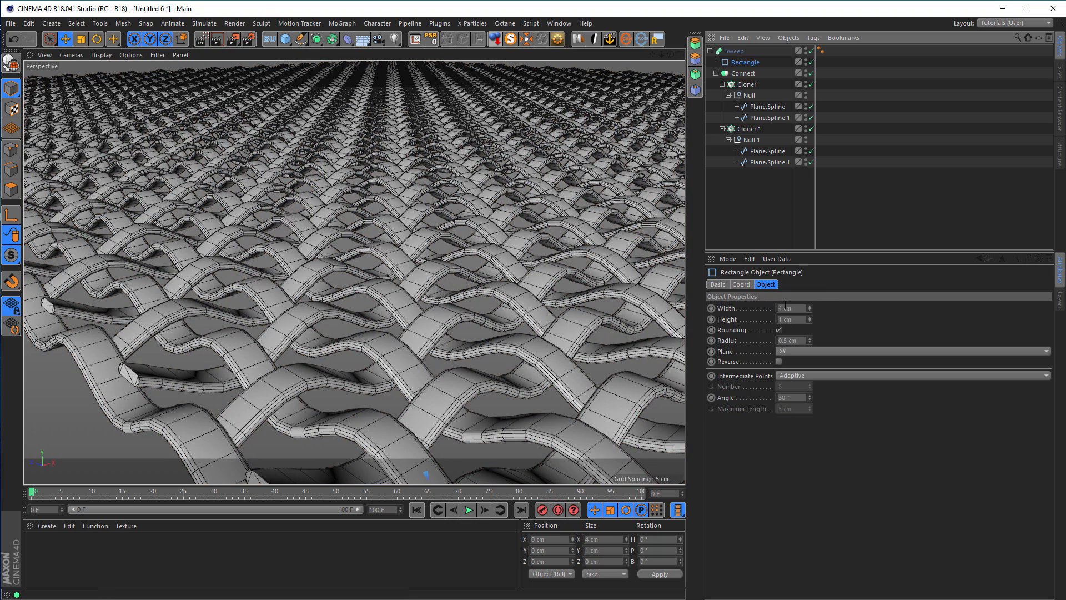
{"action": "left_click", "coordinate": [810, 318]}
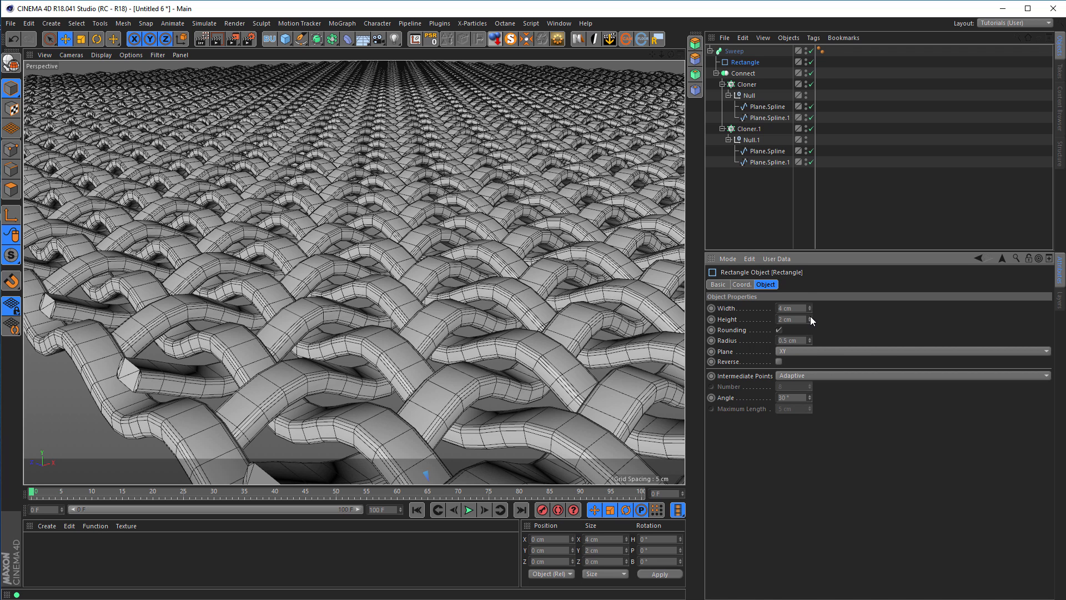
{"action": "left_click", "coordinate": [811, 306]}
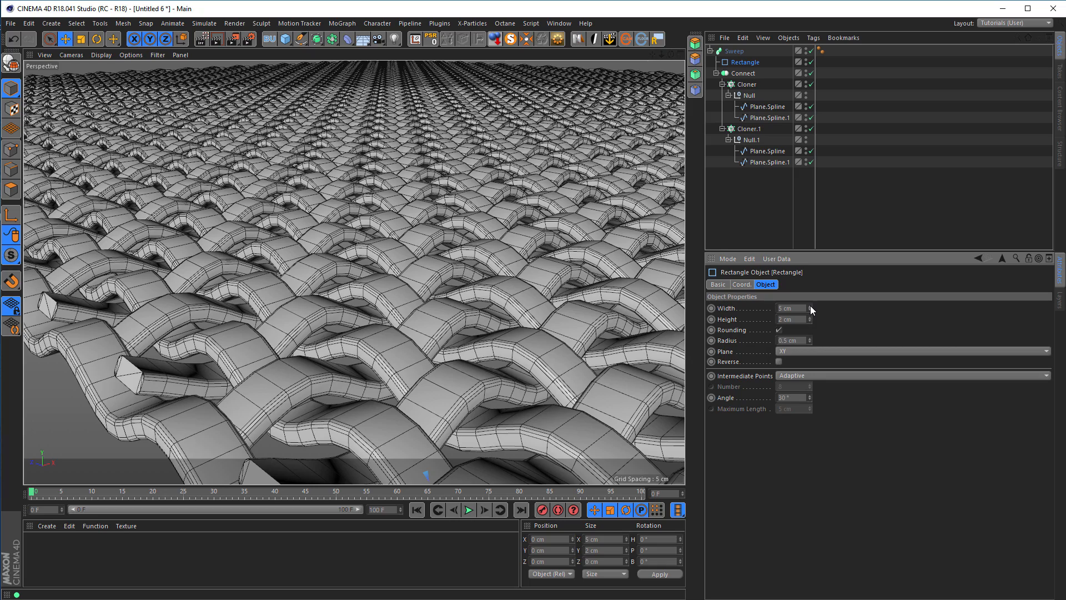
{"action": "left_click", "coordinate": [811, 306]}
{"action": "left_click", "coordinate": [810, 318]}
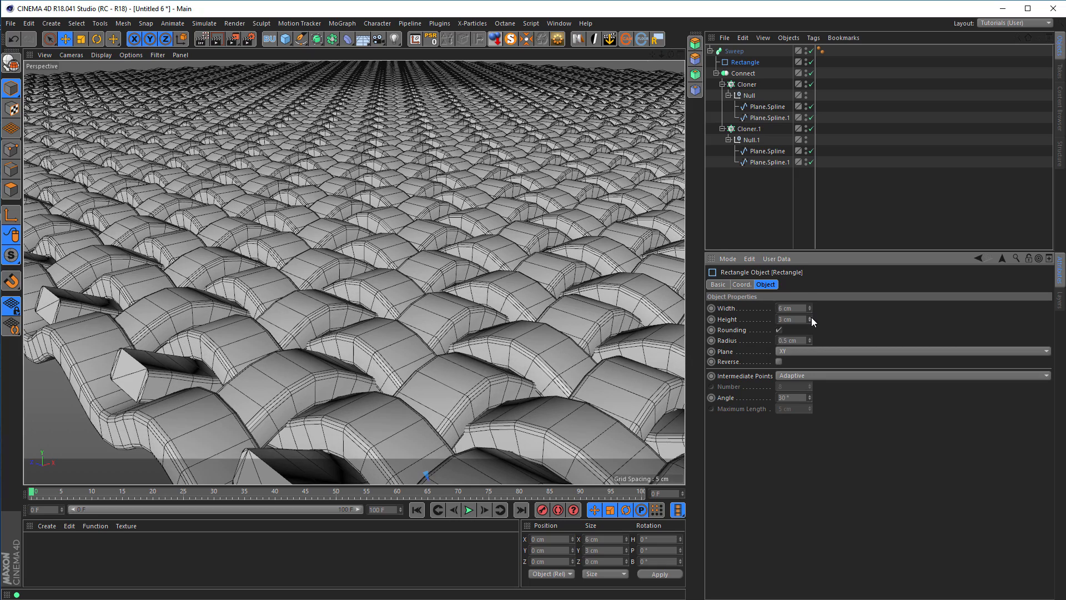
- Examine the thicker woven mesh close up and as a whole, checking how its wires cross
{"action": "left_click_drag", "start_coordinate": [428, 303], "coordinate": [472, 328], "text": "alt"}
{"action": "right_click_drag", "start_coordinate": [472, 328], "coordinate": [347, 298], "text": "alt"}
{"action": "left_click_drag", "start_coordinate": [347, 298], "coordinate": [263, 293], "text": "alt"}
{"action": "right_click_drag", "start_coordinate": [250, 294], "coordinate": [428, 293], "text": "alt"}
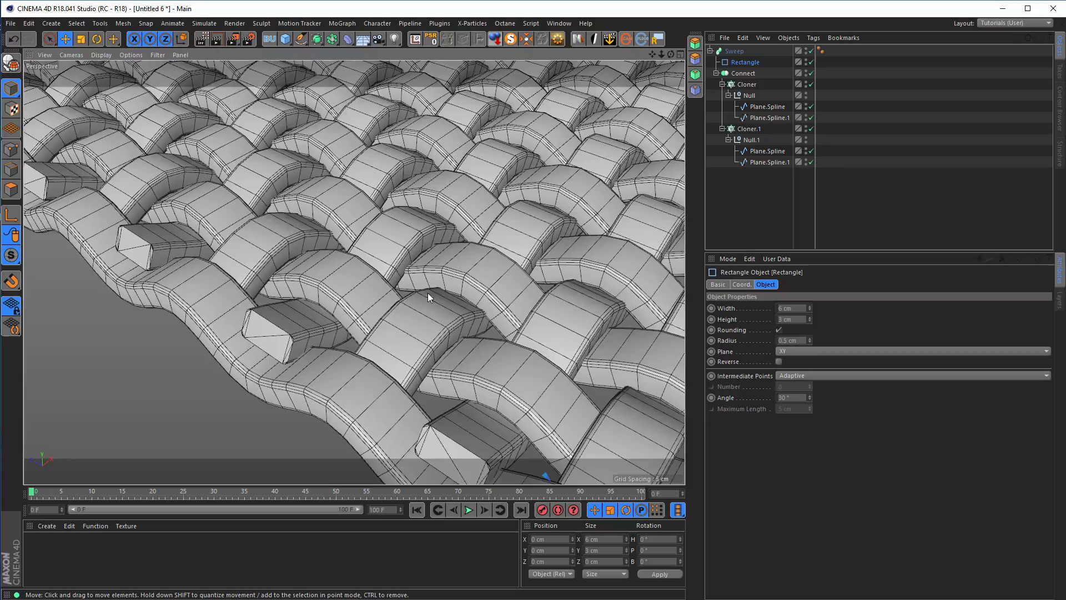
{"action": "mouse_move", "coordinate": [413, 301]}
{"action": "left_mouse_down", "text": "alt"}
{"action": "mouse_move", "coordinate": [404, 393]}
{"action": "mouse_move", "coordinate": [291, 444]}
{"action": "left_mouse_up", "text": "alt"}
{"action": "scroll", "coordinate": [404, 393], "scroll_direction": "down", "scroll_amount": 6}
{"action": "mouse_move", "coordinate": [292, 444]}
{"action": "right_mouse_down", "text": "alt"}
{"action": "mouse_move", "coordinate": [445, 270]}
{"action": "mouse_move", "coordinate": [478, 262]}
{"action": "right_mouse_up", "text": "alt"}
{"action": "mouse_move", "coordinate": [475, 256]}
{"action": "left_mouse_down", "text": "alt"}
{"action": "mouse_move", "coordinate": [453, 391]}
{"action": "mouse_move", "coordinate": [447, 326]}
{"action": "left_mouse_up", "text": "alt"}
{"action": "right_click_drag", "start_coordinate": [447, 326], "coordinate": [483, 321], "text": "alt"}
{"action": "mouse_move", "coordinate": [482, 361]}
{"action": "left_mouse_down", "text": "alt"}
{"action": "mouse_move", "coordinate": [528, 361]}
{"action": "mouse_move", "coordinate": [619, 320]}
{"action": "mouse_move", "coordinate": [569, 314]}
{"action": "mouse_move", "coordinate": [467, 371]}
{"action": "mouse_move", "coordinate": [488, 366]}
{"action": "left_mouse_up", "text": "alt"}
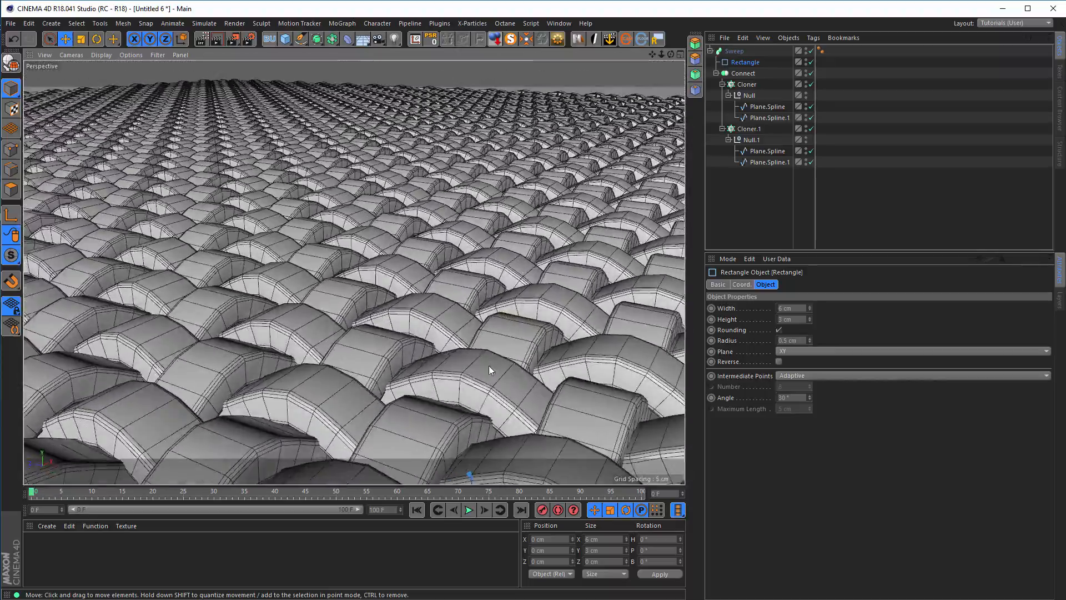
{"action": "scroll", "coordinate": [489, 365], "scroll_direction": "down", "scroll_amount": 10}
{"action": "middle_click_drag", "start_coordinate": [467, 404], "coordinate": [462, 312], "text": "alt"}
{"action": "left_click_drag", "start_coordinate": [462, 315], "coordinate": [483, 327], "text": "alt"}
{"action": "scroll", "coordinate": [484, 304], "scroll_direction": "up", "scroll_amount": 5}
{"action": "scroll", "coordinate": [499, 315], "scroll_direction": "down", "scroll_amount": 3}
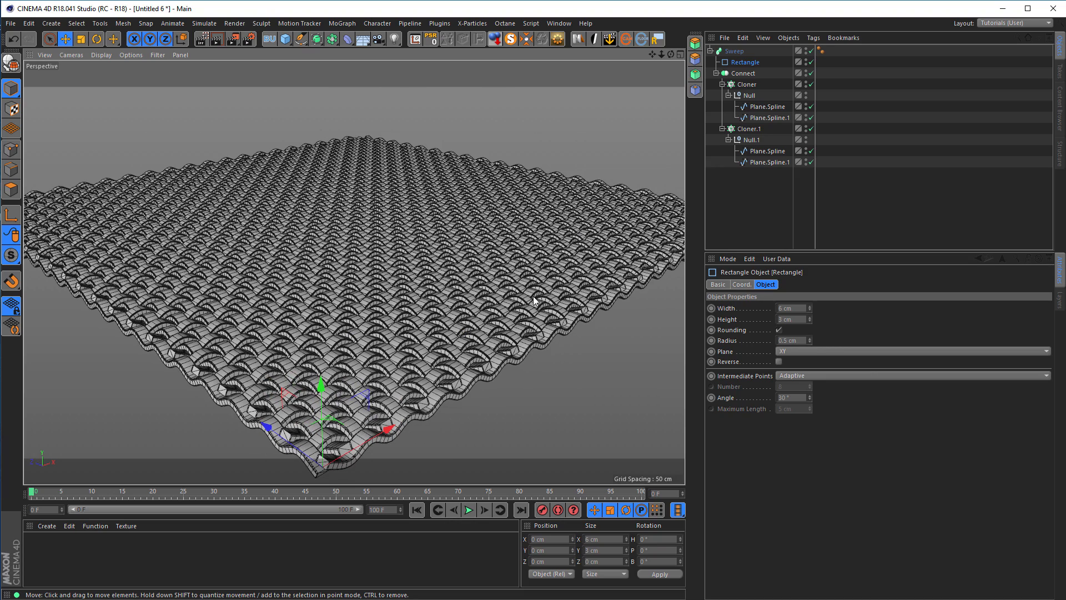
- Collapse the Connect hierarchy and make the Connect object editable as a single spline
{"action": "left_click", "coordinate": [721, 84]}
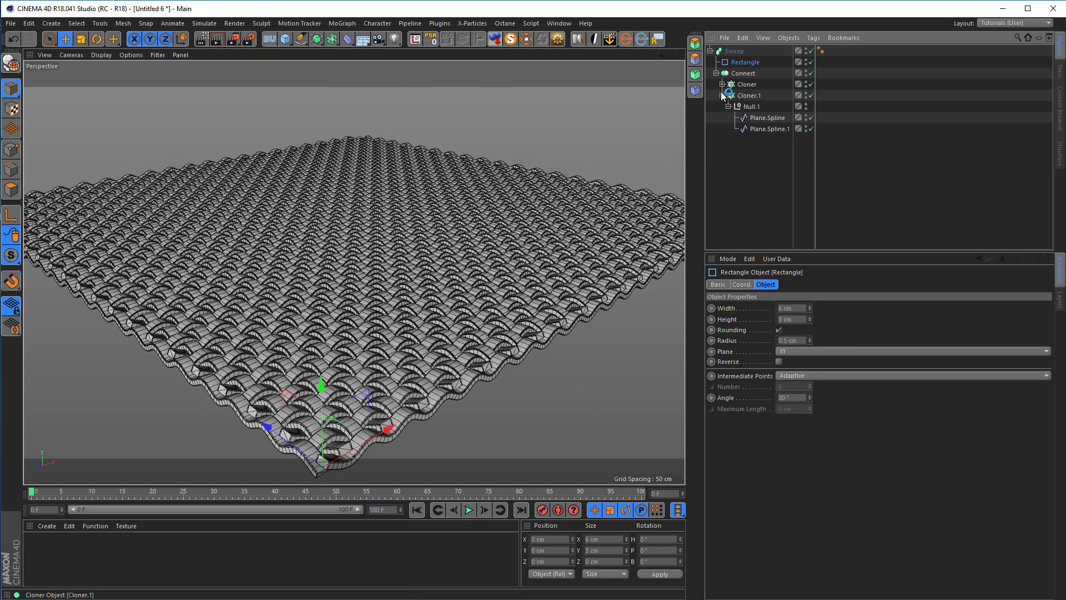
{"action": "left_click", "coordinate": [722, 95]}
{"action": "left_click", "coordinate": [716, 74]}
{"action": "left_click", "coordinate": [748, 74]}
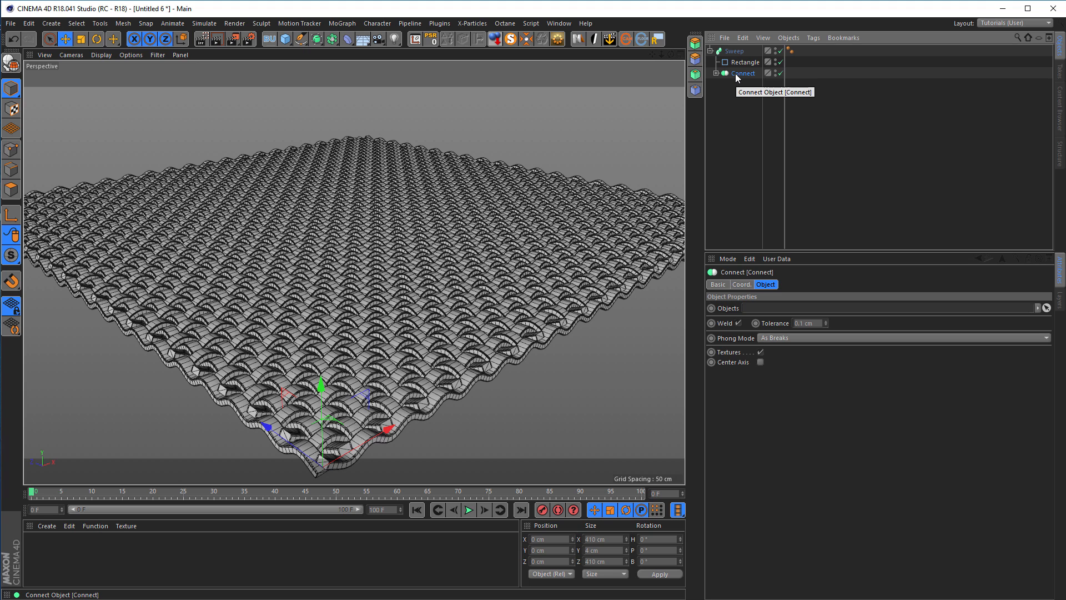
{"action": "key", "text": "c"}
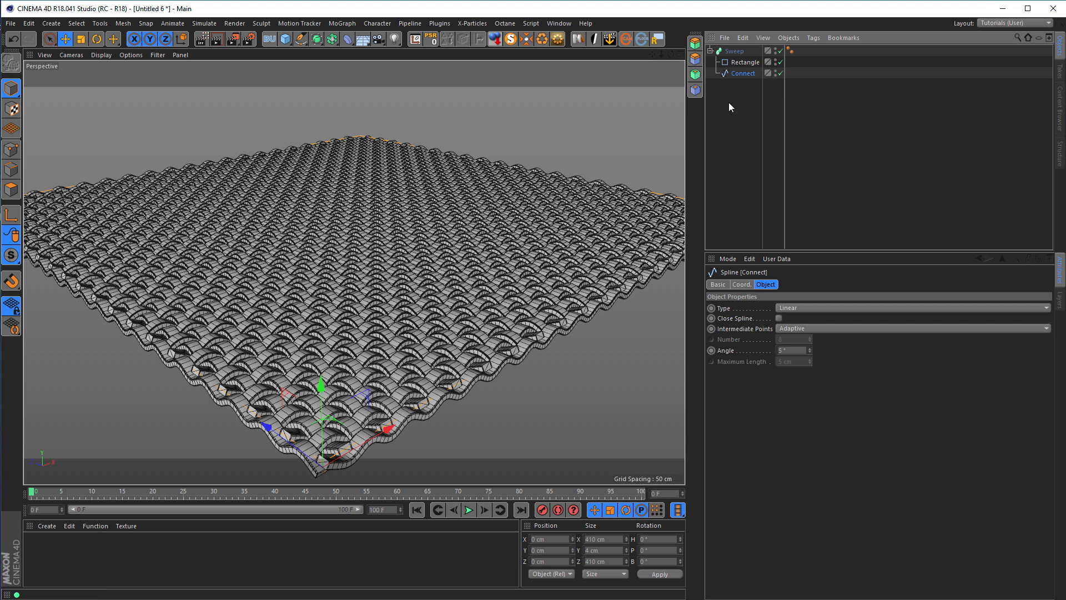
- Disable the Sweep and show the bare spline grid in the Top view
{"action": "left_click_drag", "start_coordinate": [501, 244], "coordinate": [537, 264], "text": "alt"}
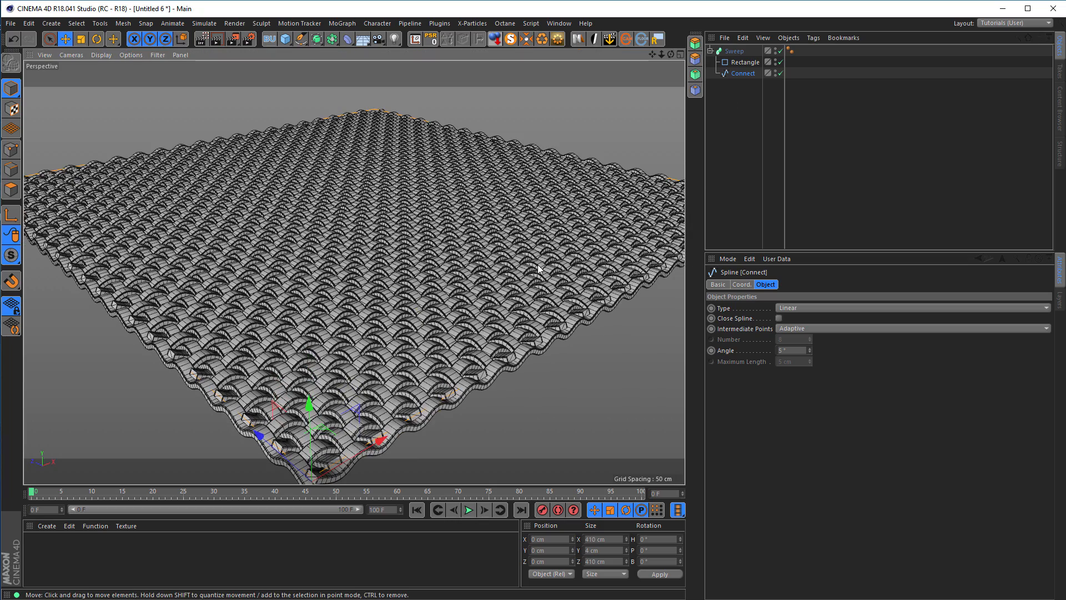
{"action": "left_click", "coordinate": [781, 50]}
{"action": "middle_click", "coordinate": [534, 237]}
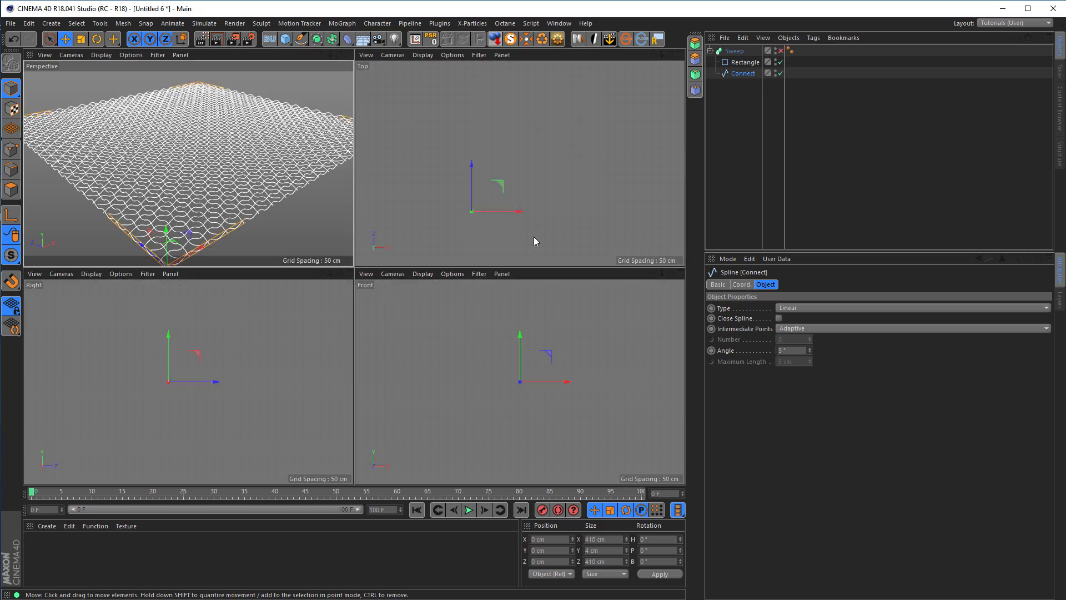
{"action": "middle_click", "coordinate": [534, 237]}
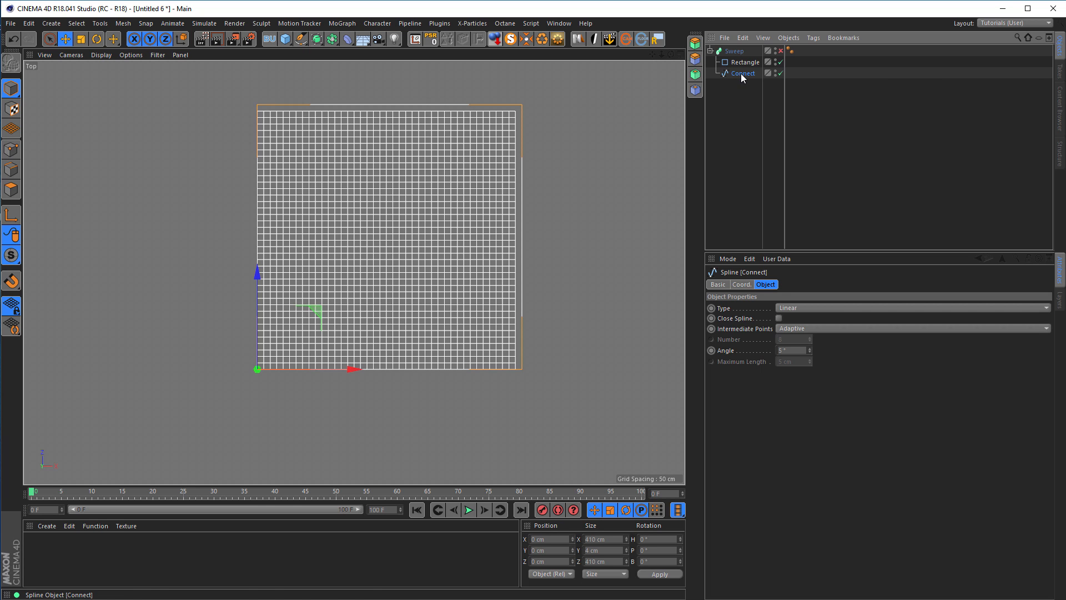
- Delete the points of the stray wire beyond the grid's +X edge using Rectangle Selection, and enable Tolerant Selection
{"action": "left_click", "coordinate": [12, 149]}
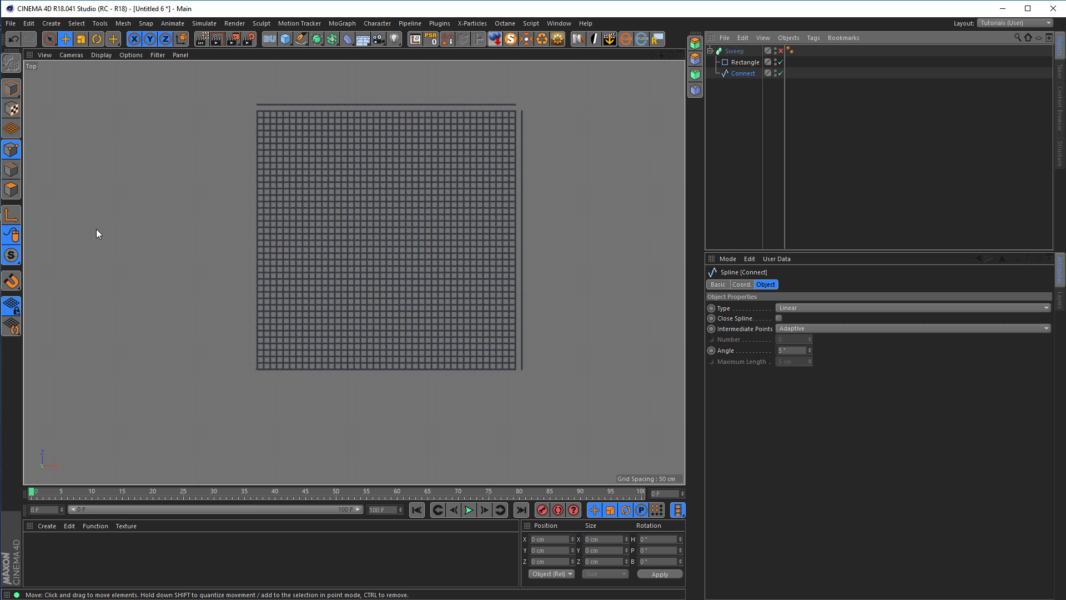
{"action": "key", "text": "0"}
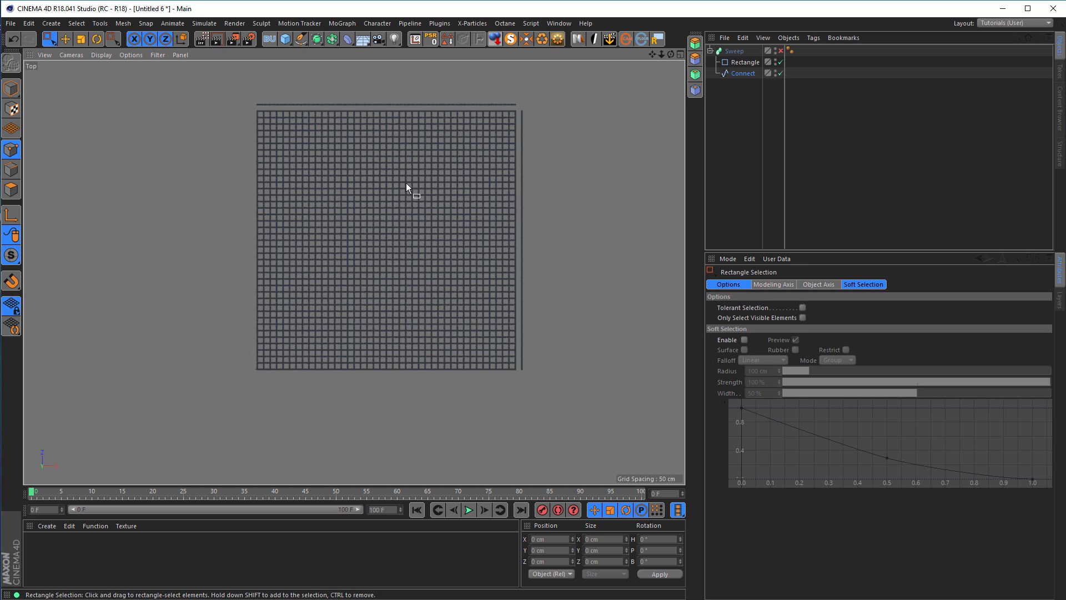
{"action": "left_click_drag", "start_coordinate": [575, 98], "coordinate": [520, 405]}
{"action": "left_click_drag", "start_coordinate": [554, 74], "coordinate": [200, 105]}
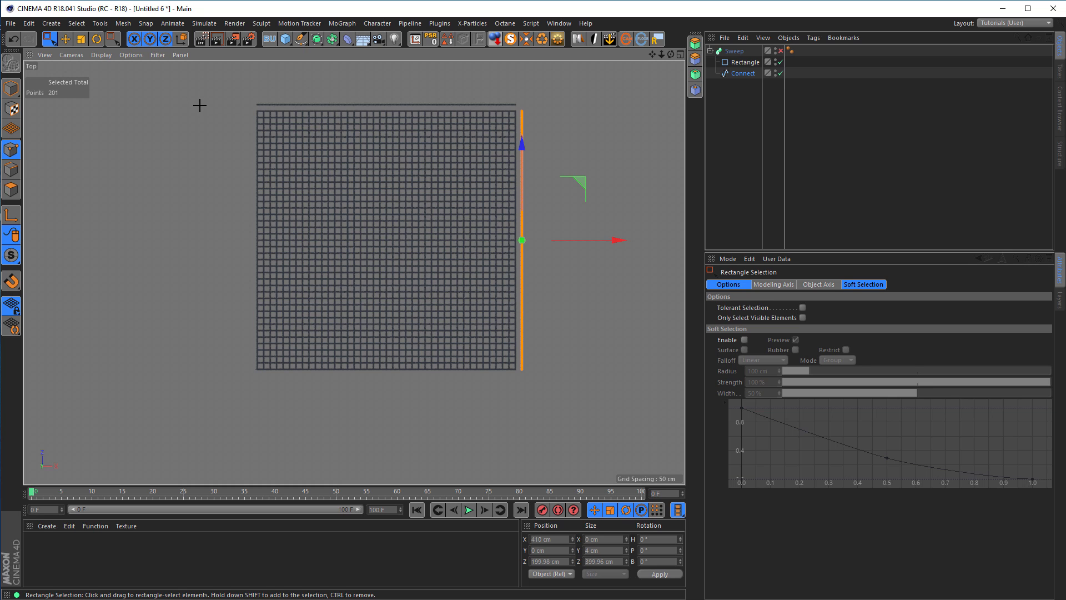
{"action": "left_click_drag", "start_coordinate": [545, 77], "coordinate": [247, 107]}
{"action": "left_click", "coordinate": [800, 308]}
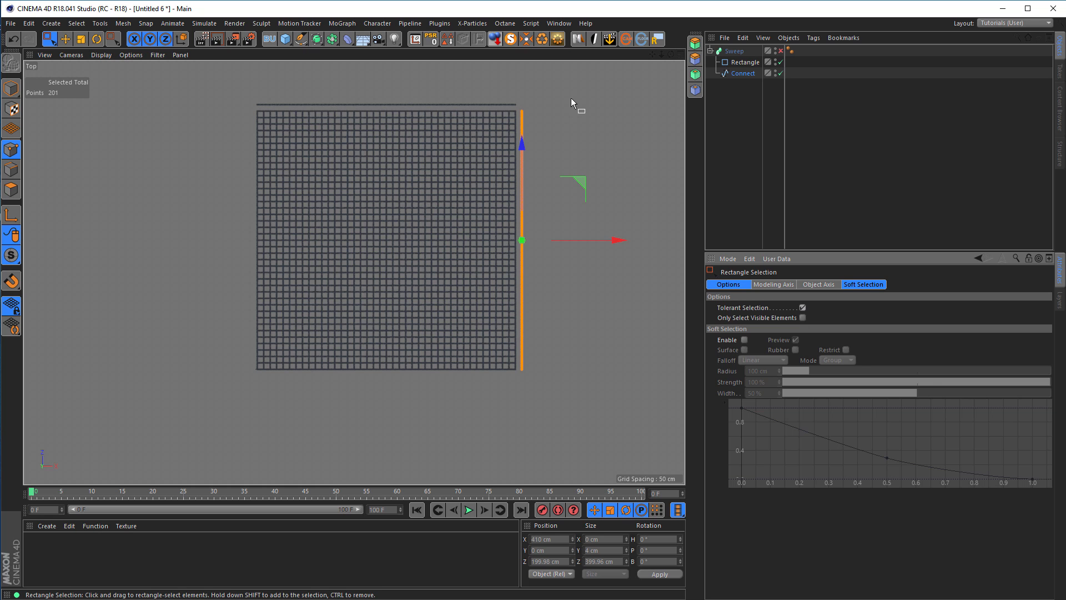
{"action": "left_click_drag", "start_coordinate": [571, 75], "coordinate": [229, 107]}
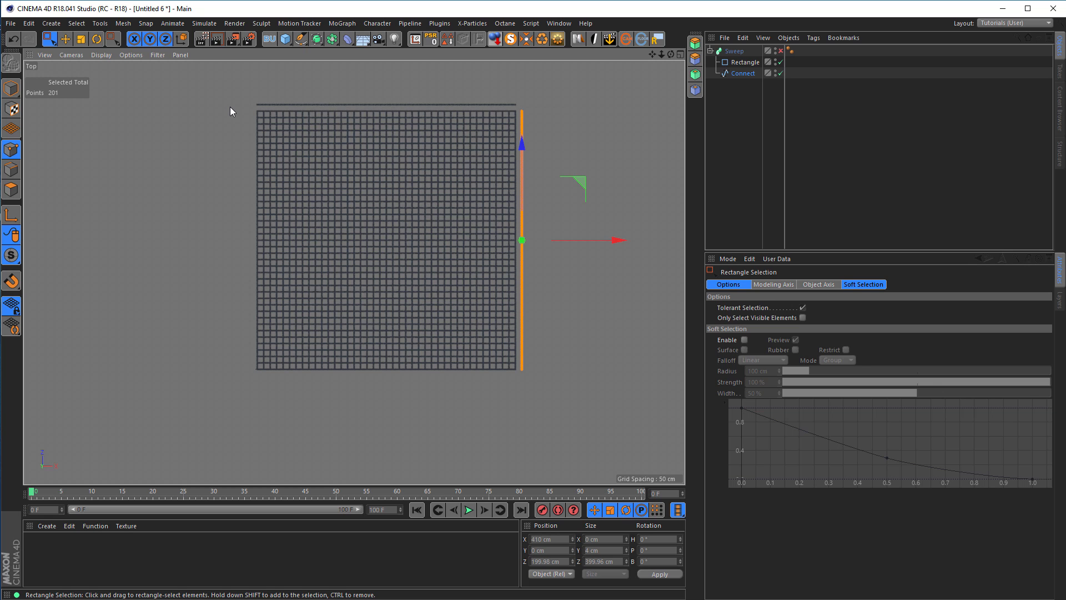
{"action": "left_click", "coordinate": [230, 107]}
{"action": "left_click", "coordinate": [746, 73]}
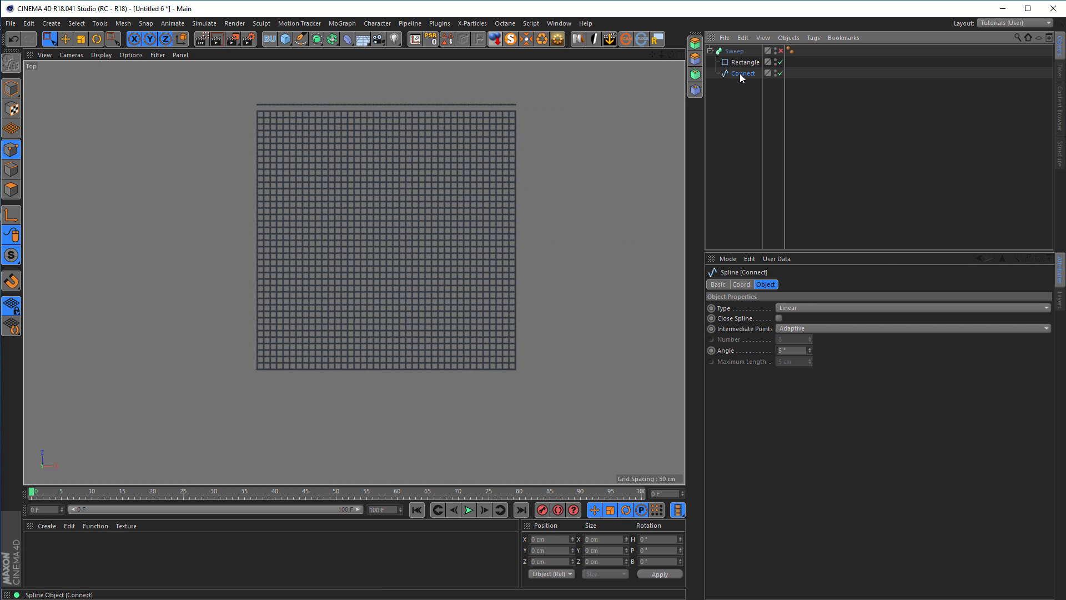
- Delete the points of the stray wire beyond the grid's +Z edge, and return to Model mode in the Perspective view
{"action": "left_click_drag", "start_coordinate": [232, 79], "coordinate": [573, 106]}
{"action": "left_click", "coordinate": [573, 105]}
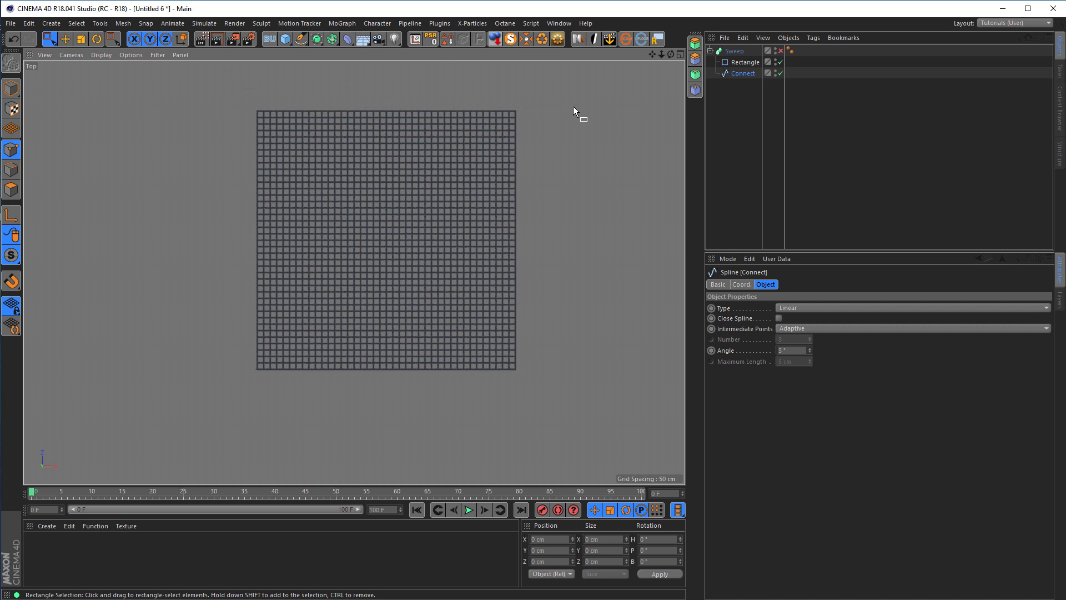
{"action": "middle_click", "coordinate": [572, 118]}
{"action": "middle_click", "coordinate": [309, 207]}
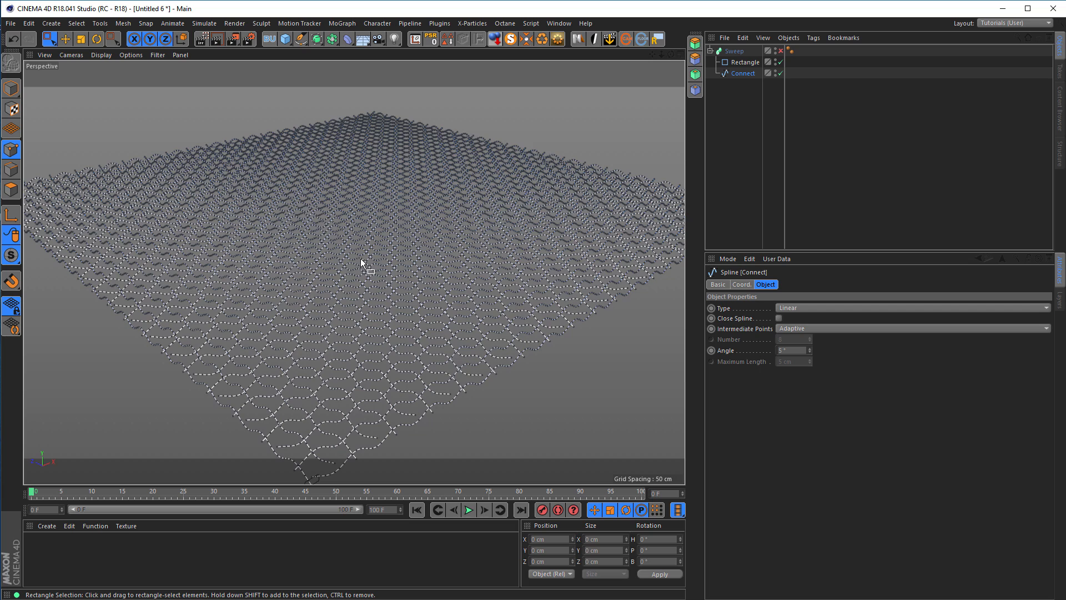
{"action": "scroll", "coordinate": [361, 258], "scroll_direction": "down", "scroll_amount": 3}
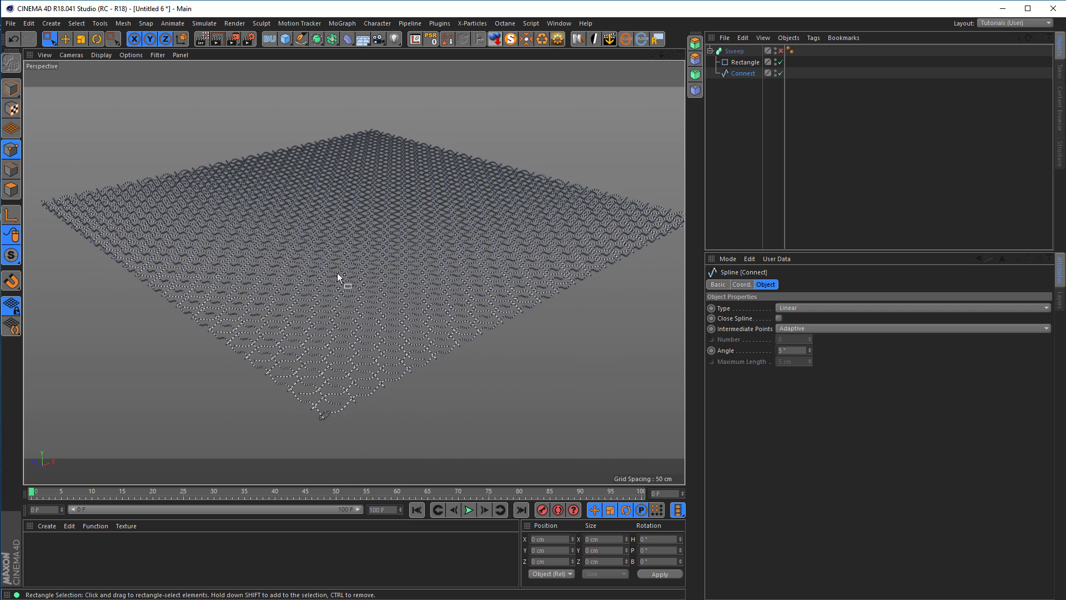
{"action": "left_click", "coordinate": [12, 88]}
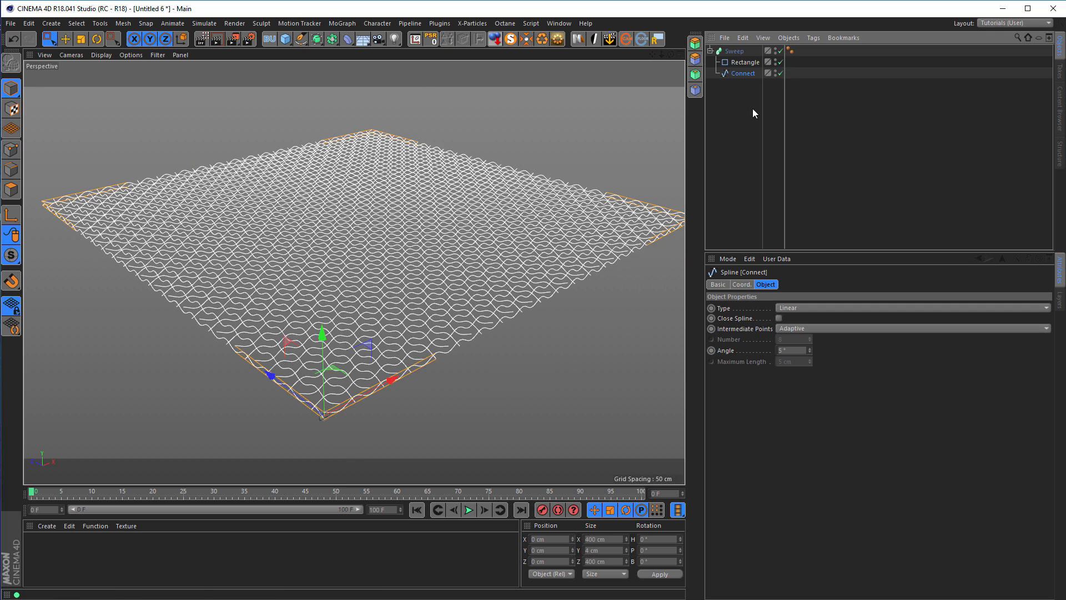
- Re-enable the Sweep and inspect the trimmed woven mesh close up
{"action": "scroll", "coordinate": [401, 295], "scroll_direction": "up", "scroll_amount": 8}
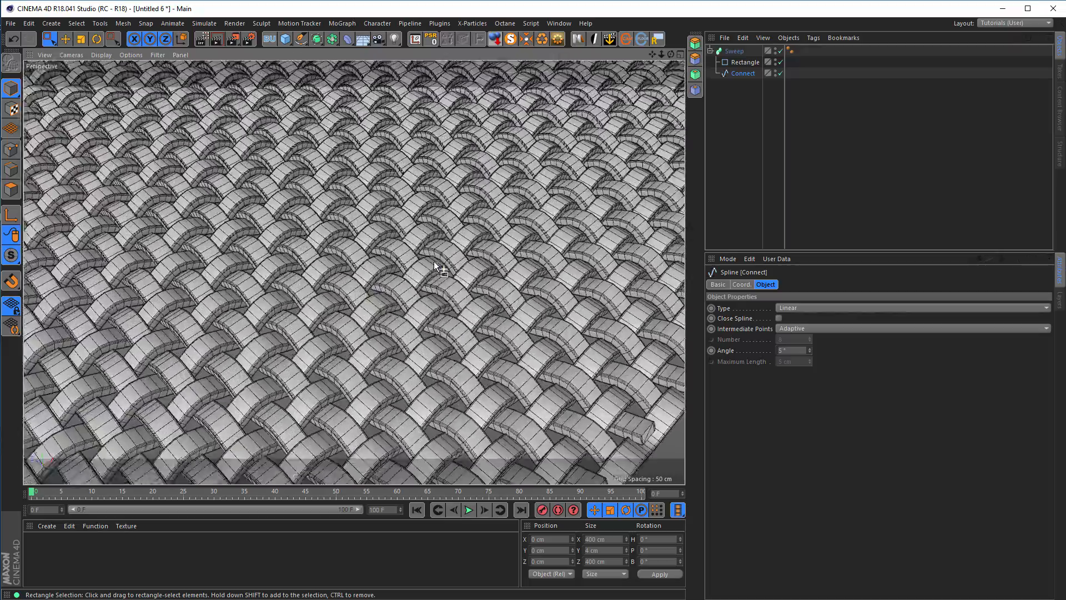
{"action": "scroll", "coordinate": [408, 272], "scroll_direction": "down", "scroll_amount": 5}
{"action": "scroll", "coordinate": [502, 256], "scroll_direction": "up", "scroll_amount": 12}
{"action": "mouse_move", "coordinate": [509, 271]}
{"action": "left_mouse_down", "text": "alt"}
{"action": "mouse_move", "coordinate": [414, 271]}
{"action": "mouse_move", "coordinate": [491, 279]}
{"action": "left_mouse_up", "text": "alt"}
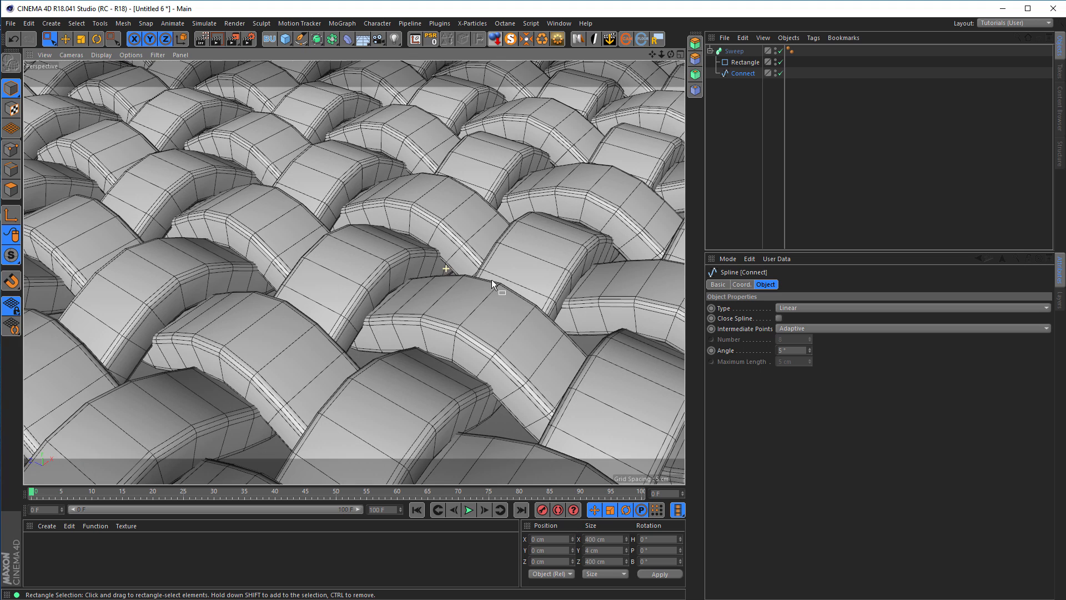
- Set the Rectangle profile's width to 7 cm
{"action": "left_click", "coordinate": [742, 64]}
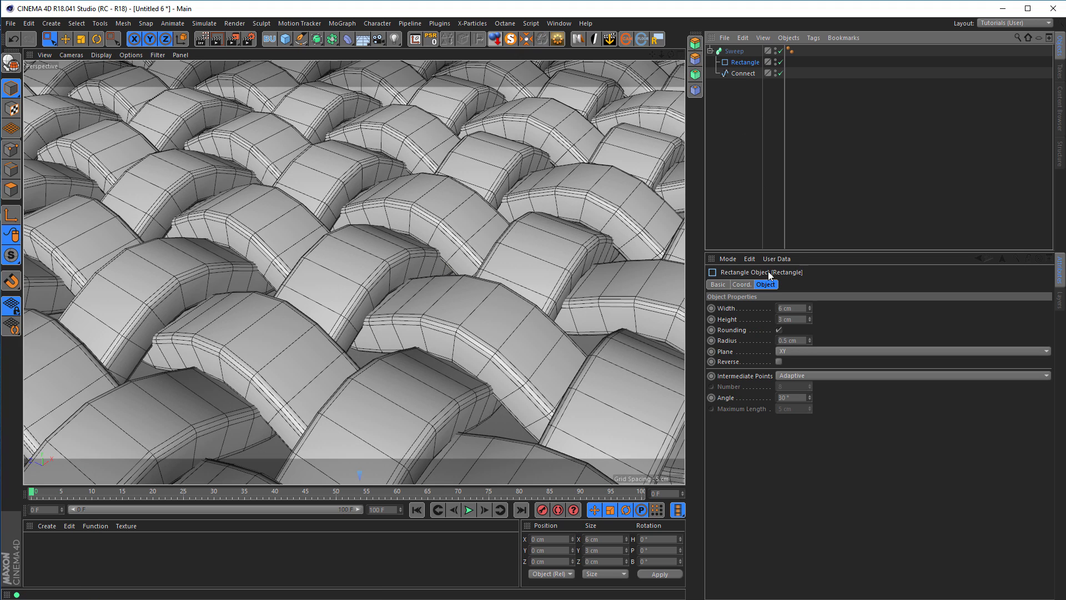
{"action": "left_click", "coordinate": [809, 307]}
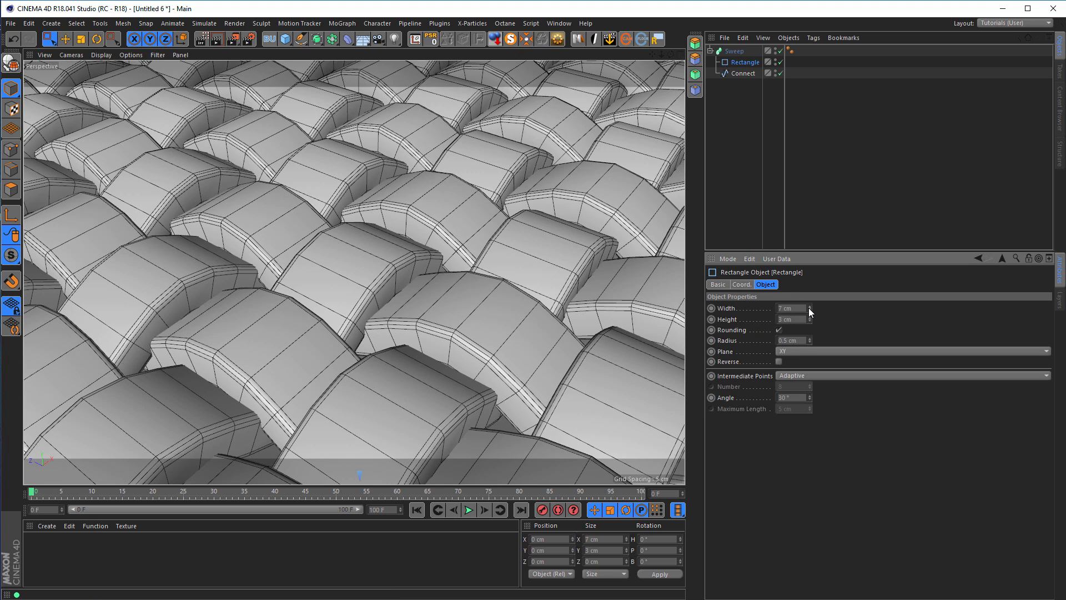
- Set the Rectangle profile's width to 5 cm and check the woven mesh from a wider view
{"action": "left_click", "coordinate": [810, 312]}
{"action": "left_click", "coordinate": [810, 312]}
{"action": "left_click_drag", "start_coordinate": [470, 314], "coordinate": [410, 280], "text": "alt"}
{"action": "right_click_drag", "start_coordinate": [411, 281], "coordinate": [383, 292], "text": "alt"}
{"action": "left_click_drag", "start_coordinate": [408, 284], "coordinate": [439, 308], "text": "alt"}
{"action": "right_click_drag", "start_coordinate": [416, 308], "coordinate": [369, 324], "text": "alt"}
{"action": "left_click_drag", "start_coordinate": [366, 323], "coordinate": [422, 305], "text": "alt"}
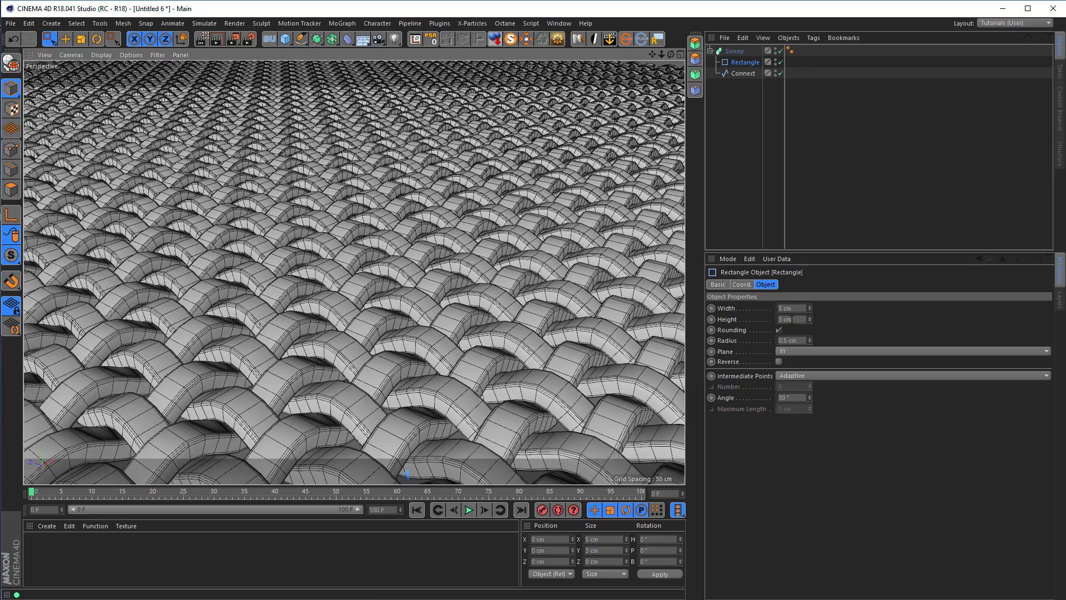
- Try a height of 1 cm for the Rectangle profile and check the thinner weave
{"action": "left_click", "coordinate": [798, 318]}
{"action": "type", "text": "1"}
{"action": "key", "text": "Return"}
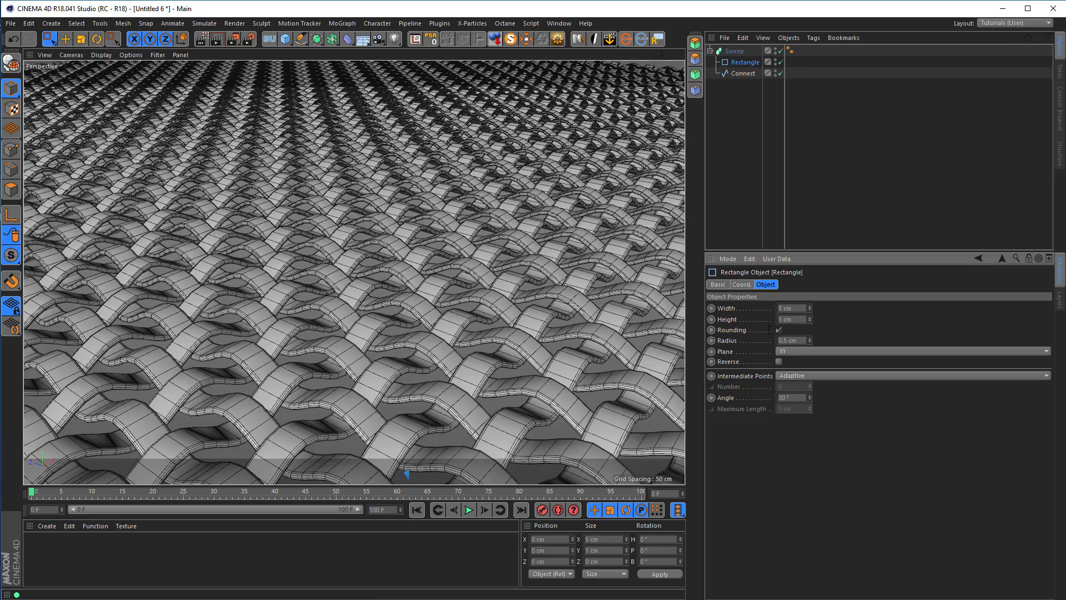
{"action": "left_click_drag", "start_coordinate": [571, 353], "coordinate": [437, 337], "text": "alt"}
{"action": "right_click_drag", "start_coordinate": [437, 338], "coordinate": [410, 350], "text": "alt"}
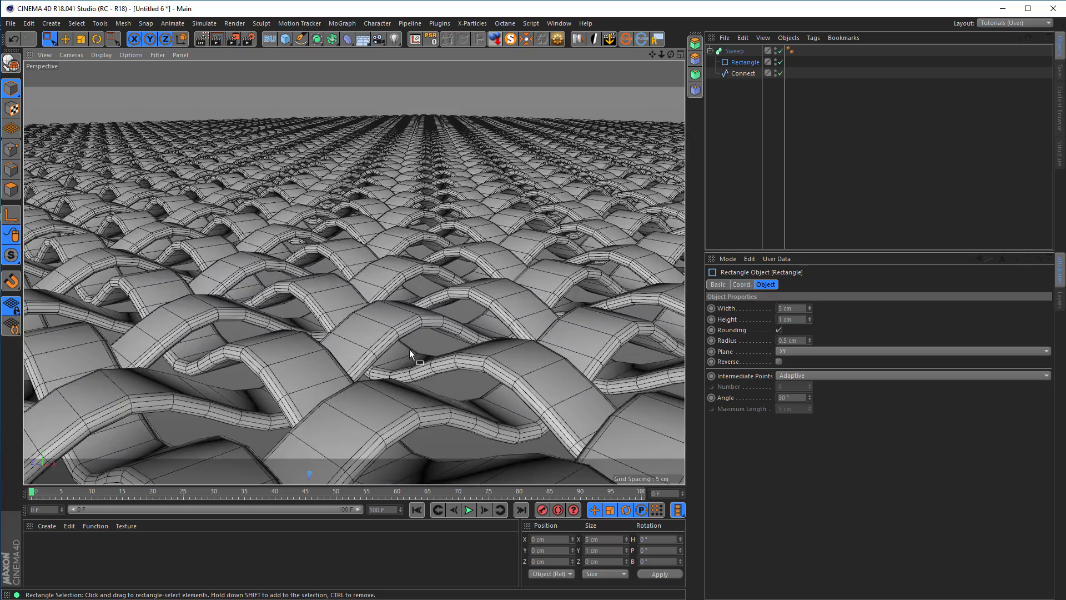
{"action": "scroll", "coordinate": [408, 355], "scroll_direction": "down", "scroll_amount": 6}
{"action": "scroll", "coordinate": [383, 363], "scroll_direction": "down", "scroll_amount": 4}
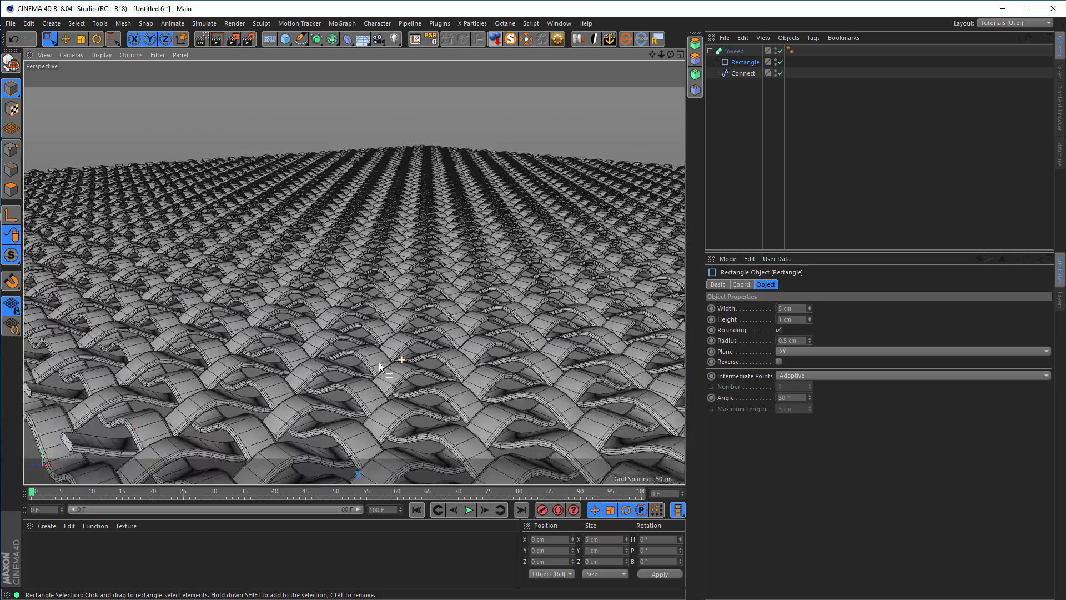
- Center the Connect spline's axis, and try scaling the spline down along Y to about 1.9 cm
{"action": "left_click", "coordinate": [743, 74]}
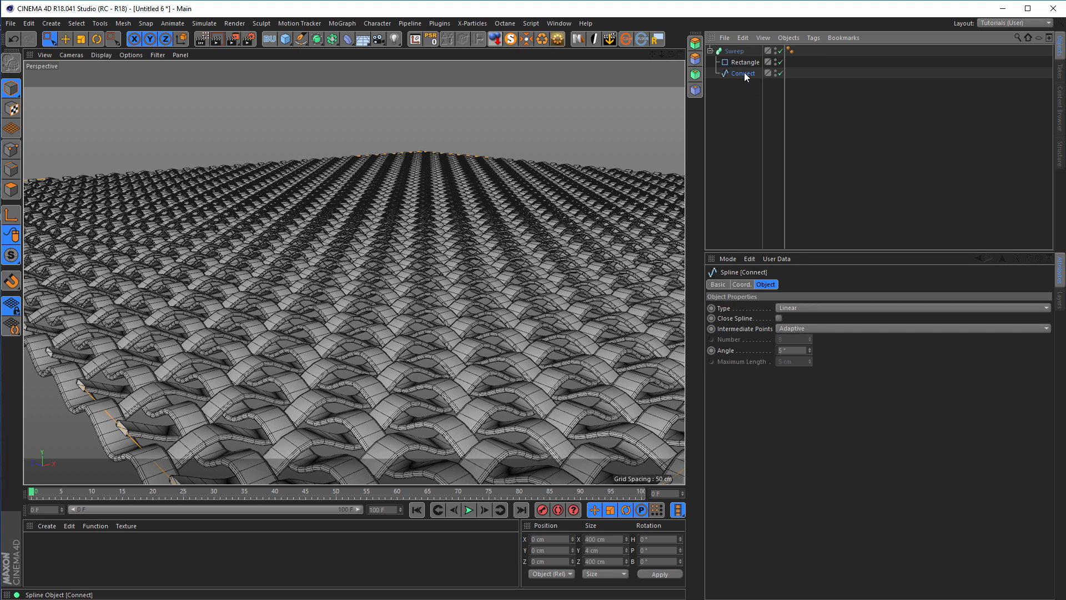
{"action": "left_click", "coordinate": [524, 40]}
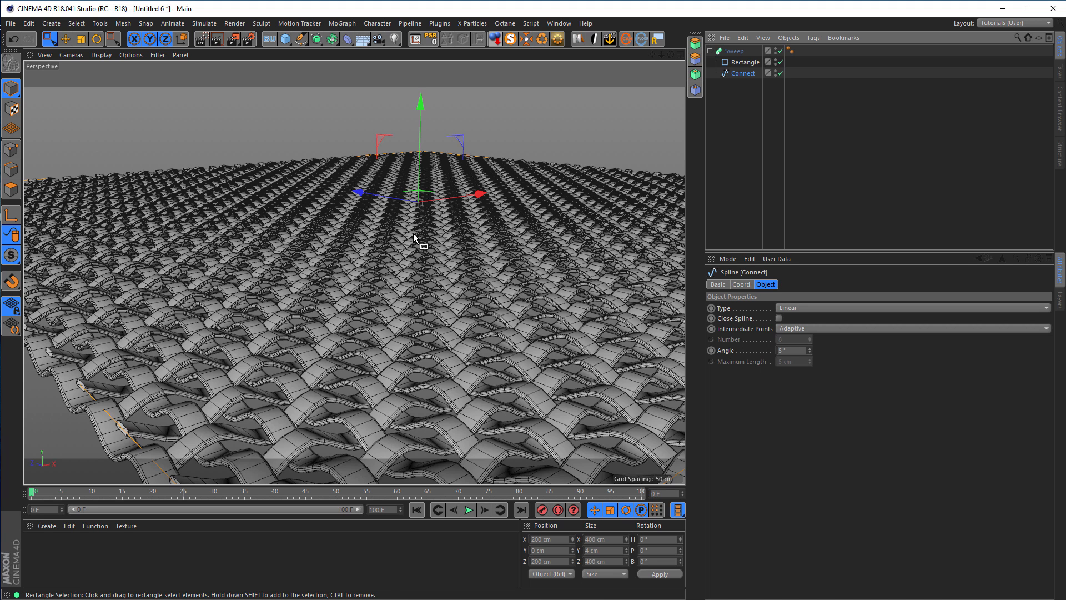
{"action": "key", "text": "t"}
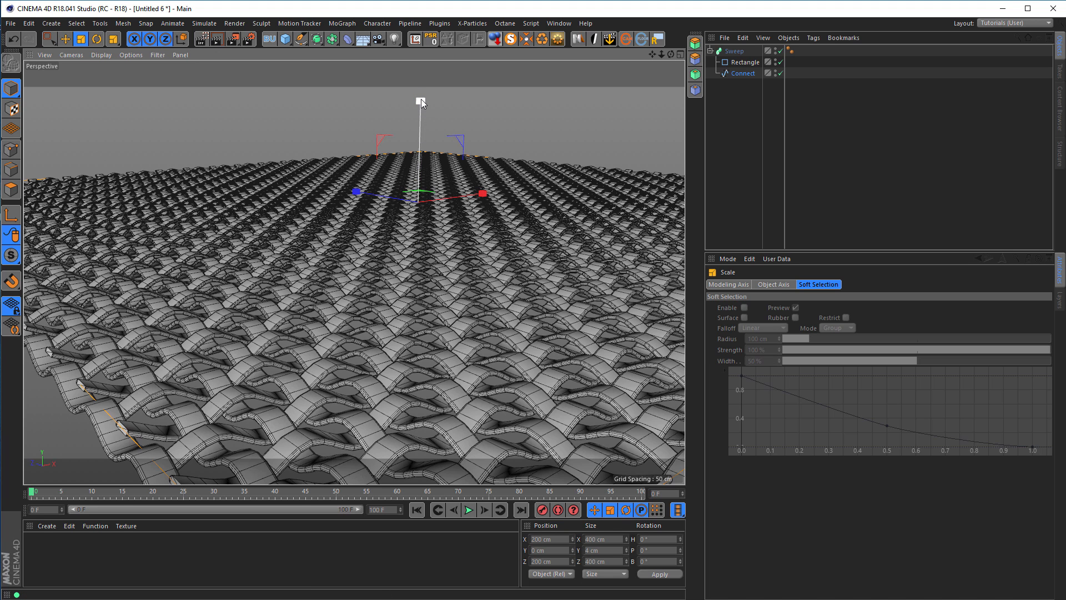
{"action": "left_click_drag", "start_coordinate": [420, 102], "coordinate": [420, 159]}
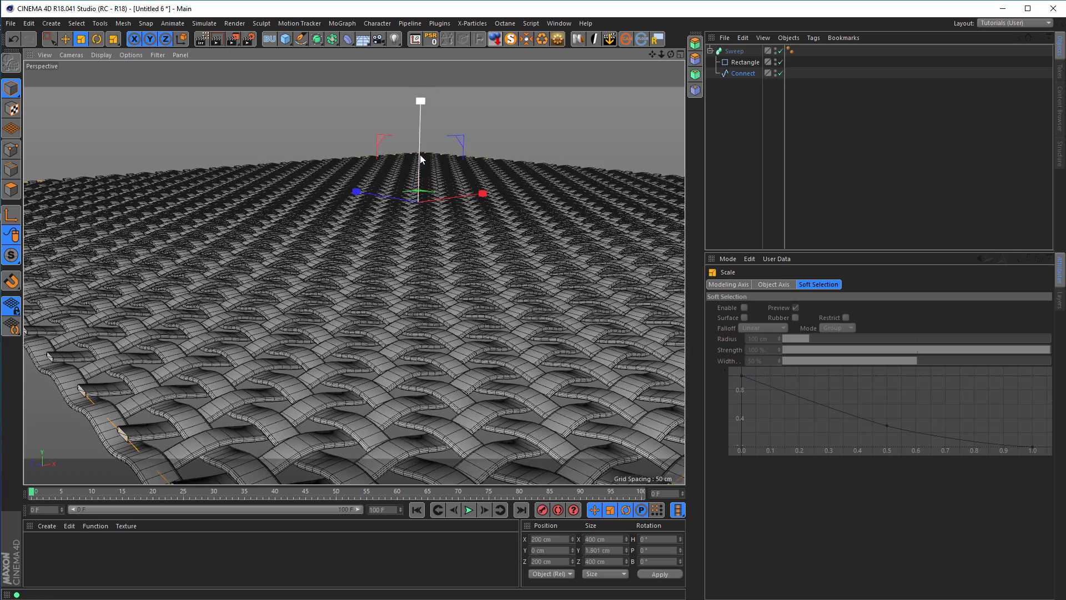
{"action": "key", "text": "ctrl+z"}
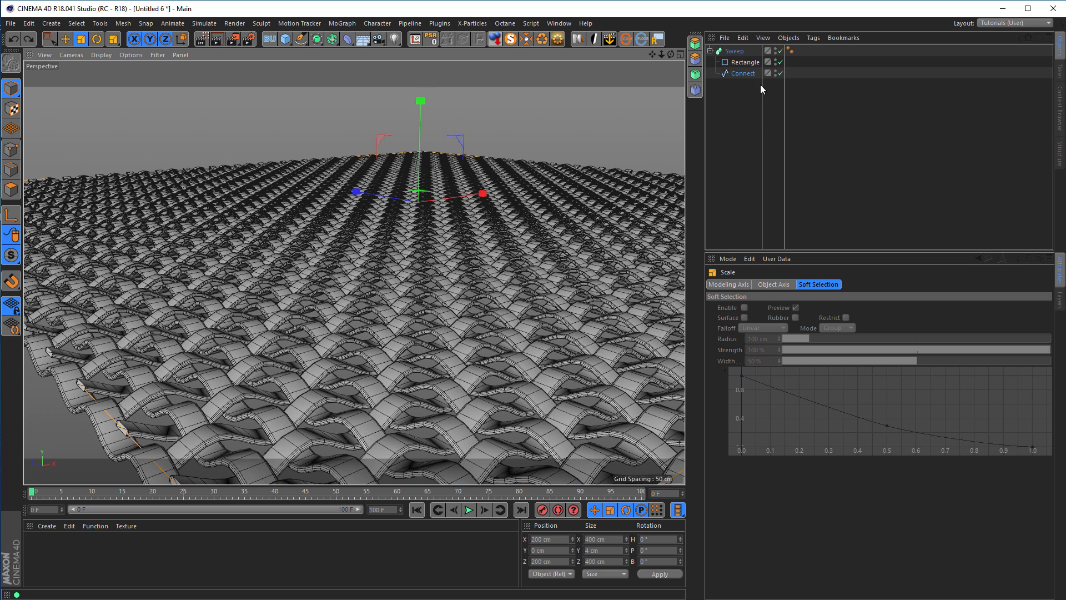
- Set the Rectangle profile's height to 3 cm
{"action": "left_click", "coordinate": [745, 62]}
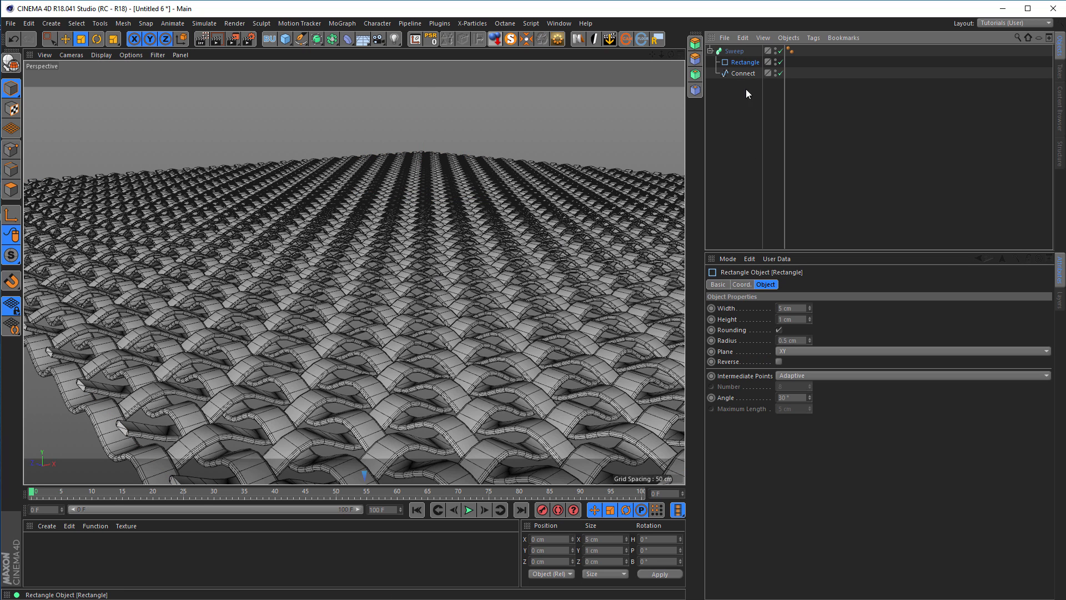
{"action": "left_click", "coordinate": [809, 318]}
{"action": "left_click", "coordinate": [809, 317]}
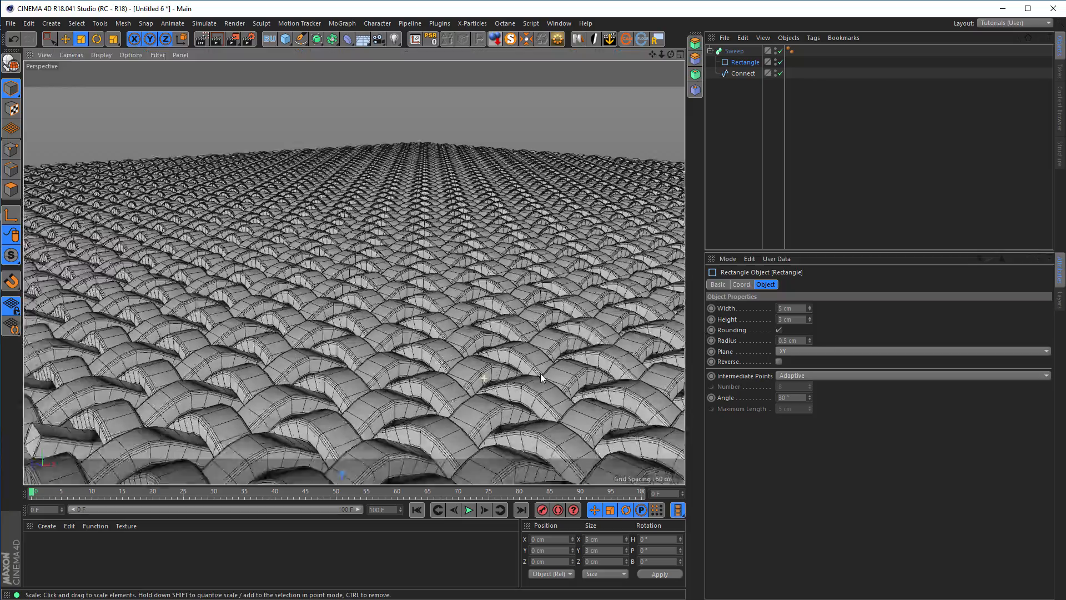
- Examine the thickness and overlaps of the woven wires close up
{"action": "right_click_drag", "start_coordinate": [541, 373], "coordinate": [546, 376], "text": "alt"}
{"action": "mouse_move", "coordinate": [546, 375]}
{"action": "left_mouse_down", "text": "alt"}
{"action": "mouse_move", "coordinate": [531, 332]}
{"action": "mouse_move", "coordinate": [494, 345]}
{"action": "mouse_move", "coordinate": [495, 373]}
{"action": "mouse_move", "coordinate": [535, 366]}
{"action": "left_mouse_up", "text": "alt"}
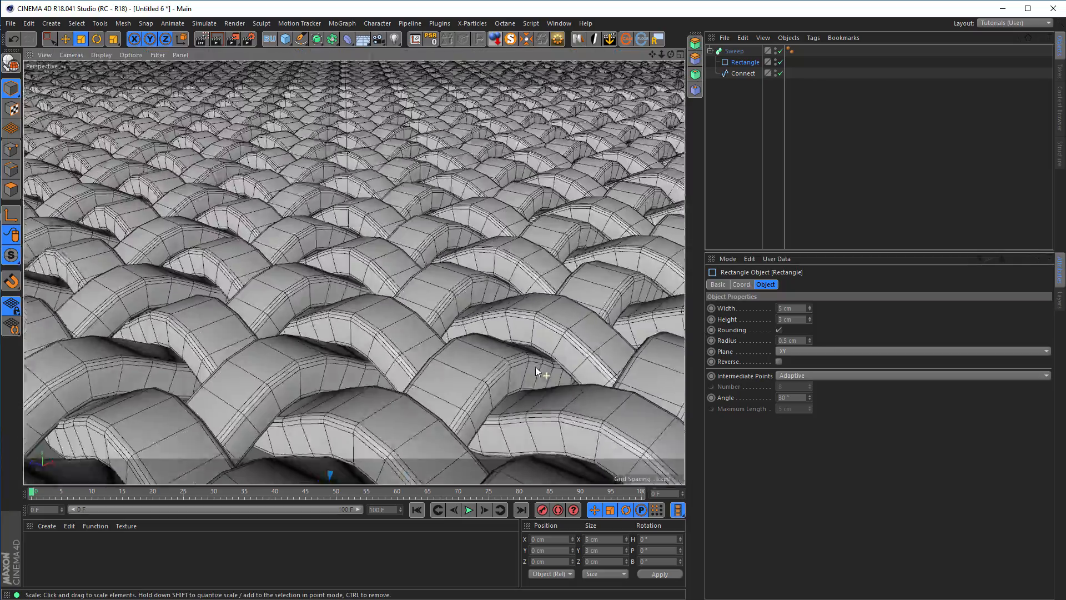
{"action": "right_click_drag", "start_coordinate": [535, 366], "coordinate": [422, 358], "text": "alt"}
{"action": "right_click_drag", "start_coordinate": [485, 329], "coordinate": [462, 331], "text": "alt"}
{"action": "middle_click_drag", "start_coordinate": [462, 330], "coordinate": [414, 335], "text": "alt"}
{"action": "left_click_drag", "start_coordinate": [464, 332], "coordinate": [427, 325], "text": "alt"}
{"action": "middle_click_drag", "start_coordinate": [427, 325], "coordinate": [394, 324], "text": "alt"}
{"action": "right_click_drag", "start_coordinate": [446, 356], "coordinate": [529, 328], "text": "alt"}
{"action": "left_click_drag", "start_coordinate": [529, 326], "coordinate": [510, 332], "text": "alt"}
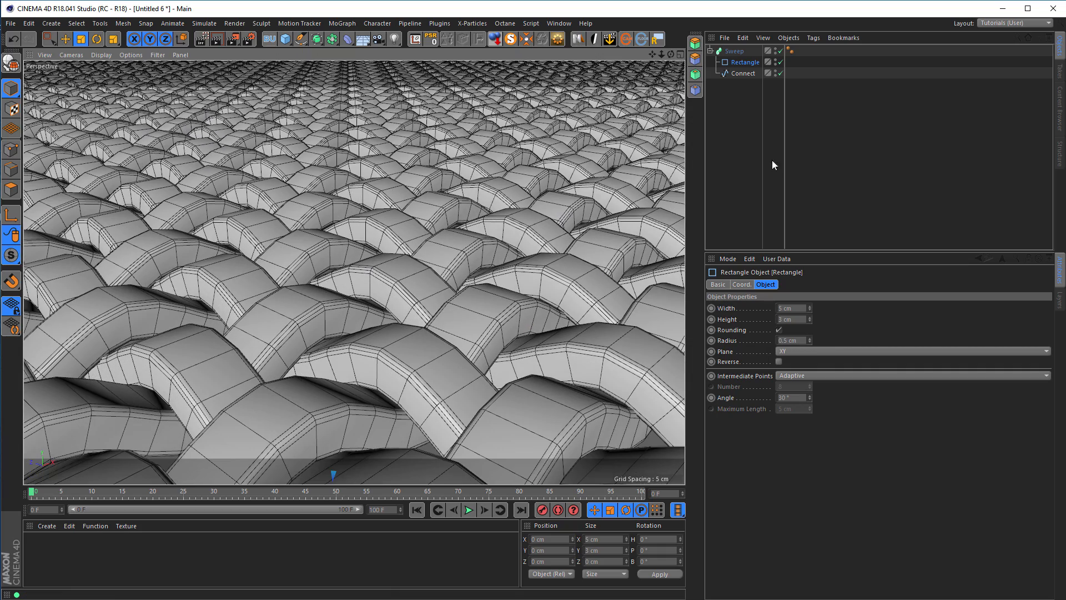
- Set the Connect spline's Intermediate Points to Uniform with a Number of 0
{"action": "left_click", "coordinate": [734, 52]}
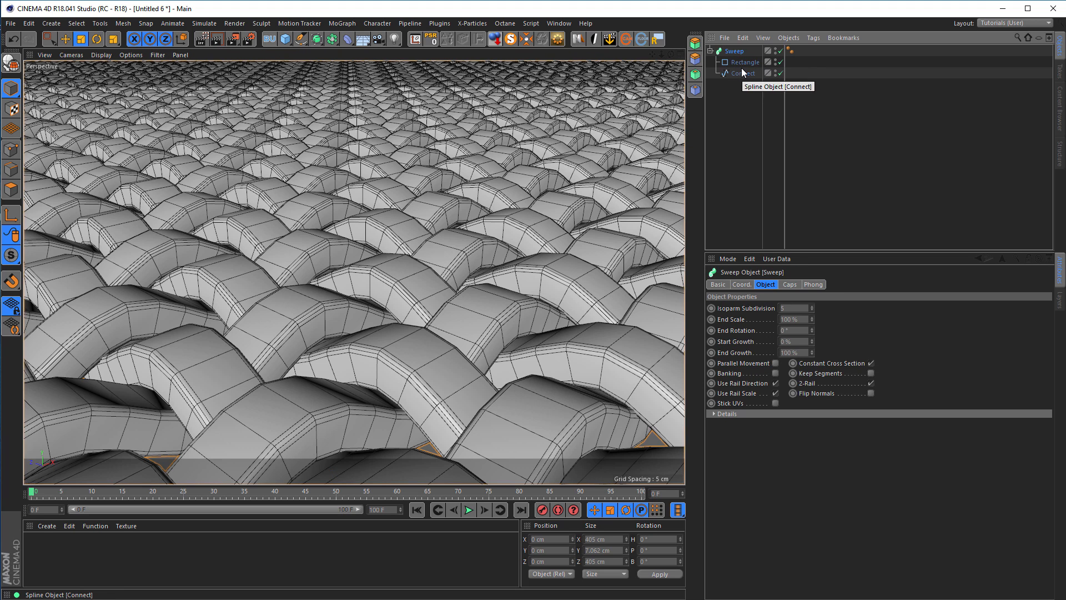
{"action": "left_click", "coordinate": [743, 73]}
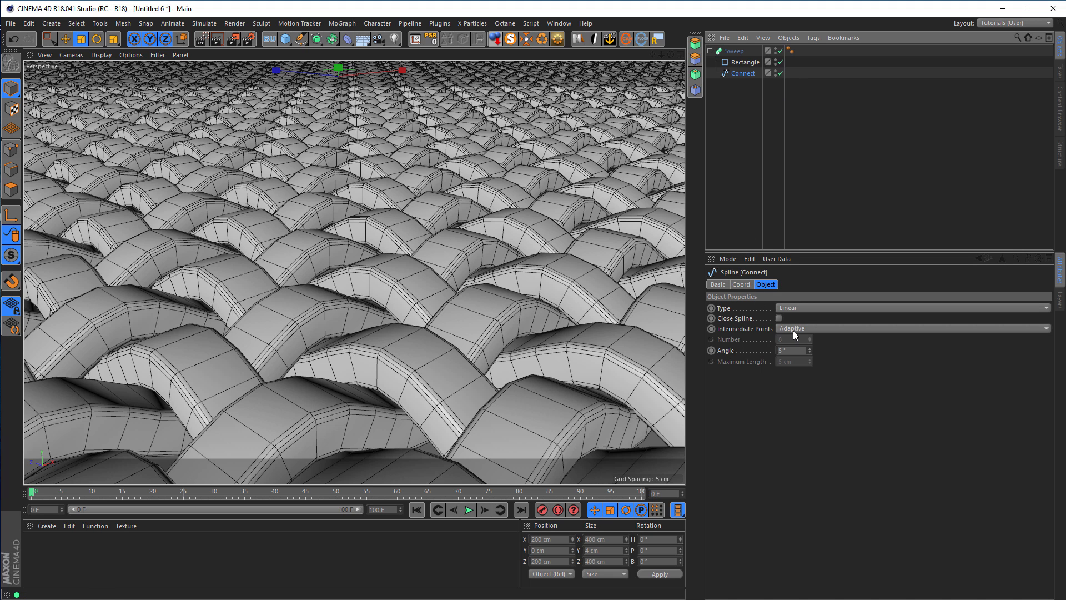
{"action": "left_click", "coordinate": [808, 330]}
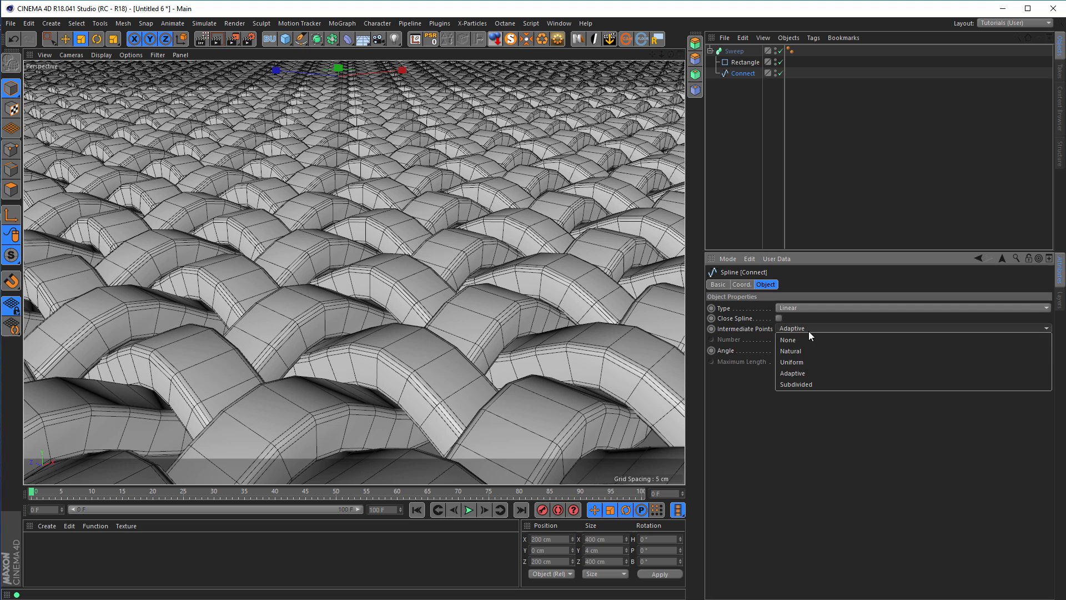
{"action": "left_click", "coordinate": [811, 362]}
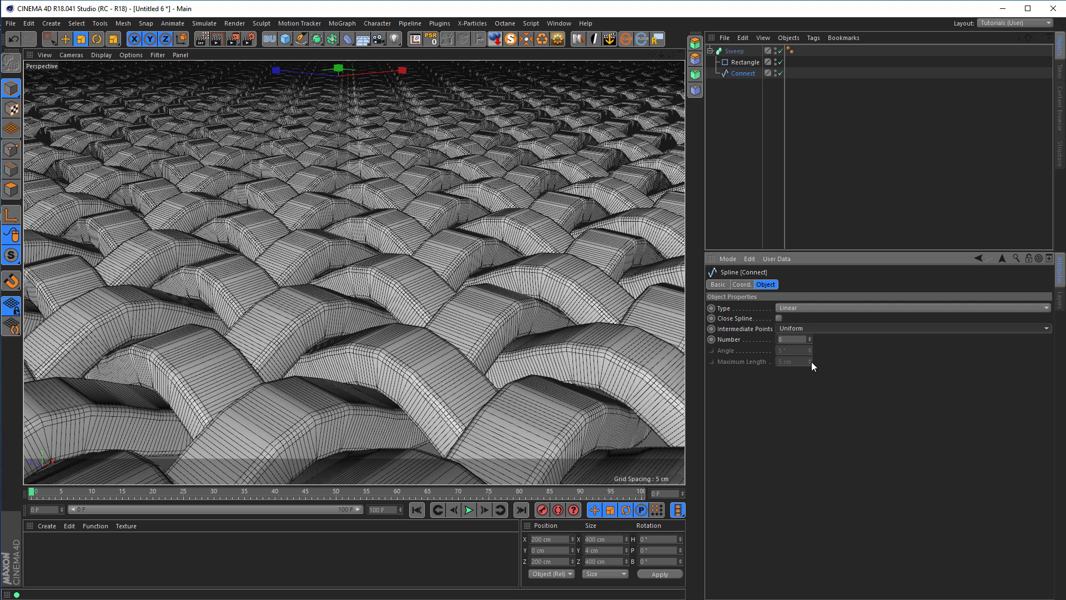
{"action": "left_click", "coordinate": [796, 340]}
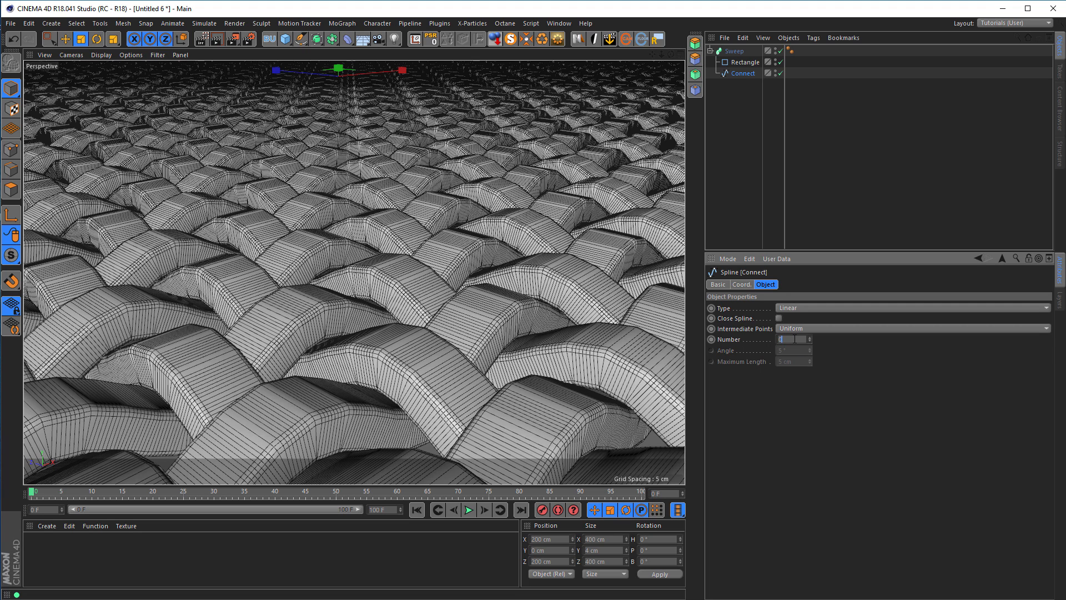
{"action": "type", "text": "0"}
{"action": "key", "text": "Return"}
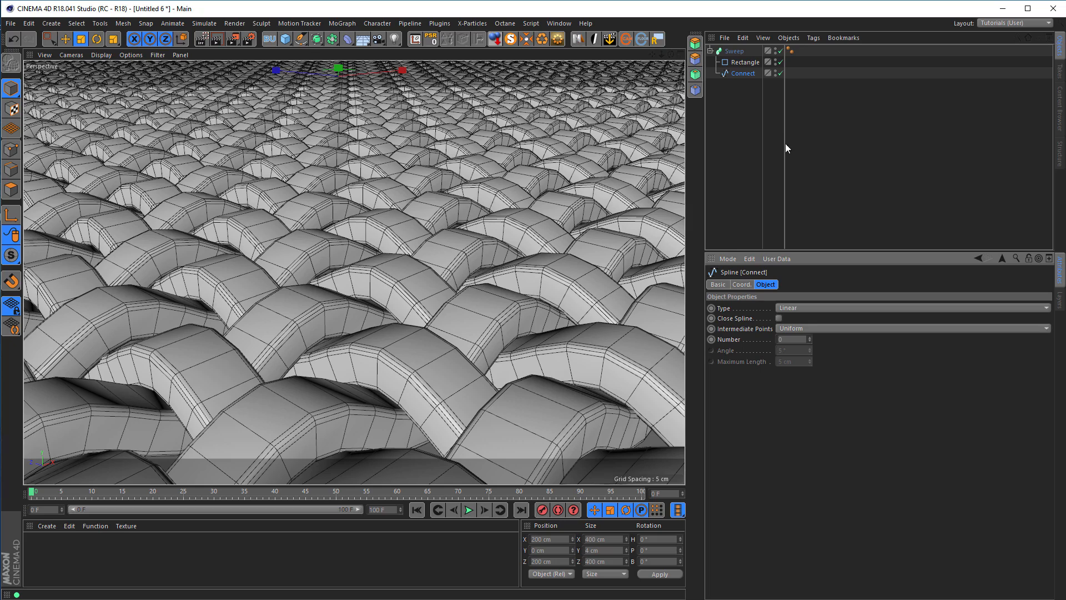
- Try a Number of 1 for the Connect spline's intermediate points, and set it back to 0
{"action": "left_click", "coordinate": [809, 337]}
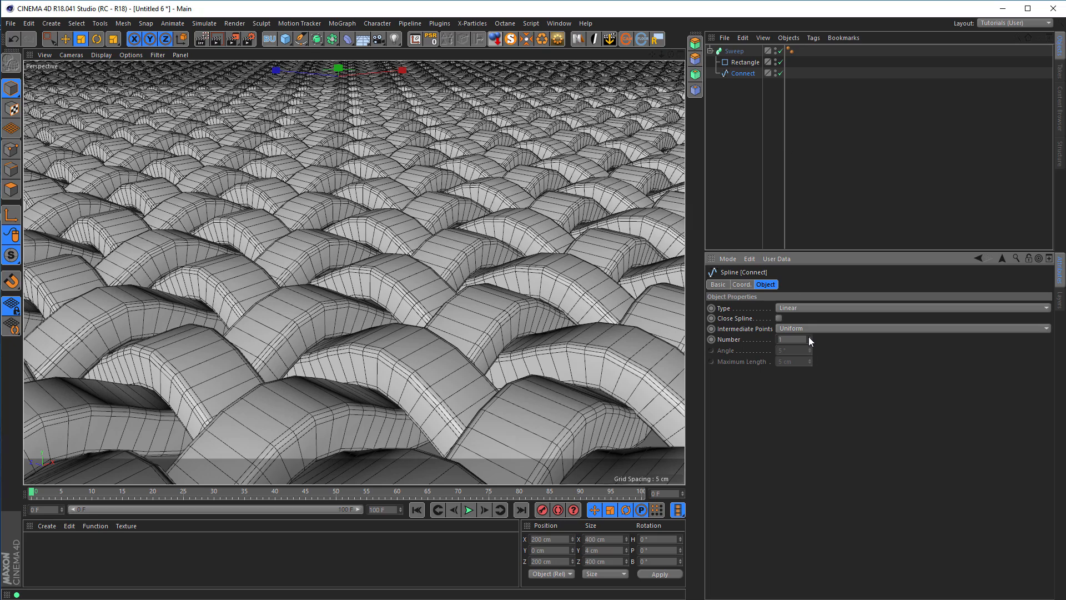
{"action": "left_click_drag", "start_coordinate": [668, 328], "coordinate": [381, 284], "text": "alt"}
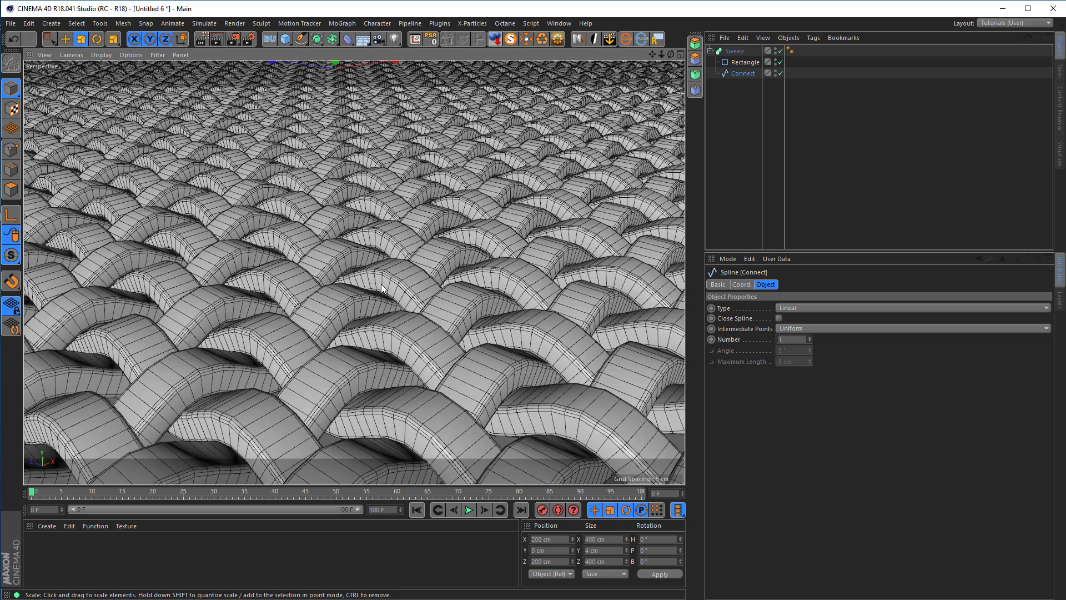
{"action": "left_click", "coordinate": [810, 341]}
{"action": "right_click_drag", "start_coordinate": [474, 319], "coordinate": [372, 327], "text": "alt"}
{"action": "mouse_move", "coordinate": [415, 320]}
{"action": "left_mouse_down", "text": "alt"}
{"action": "mouse_move", "coordinate": [476, 320]}
{"action": "mouse_move", "coordinate": [397, 288]}
{"action": "mouse_move", "coordinate": [427, 265]}
{"action": "mouse_move", "coordinate": [428, 312]}
{"action": "left_mouse_up", "text": "alt"}
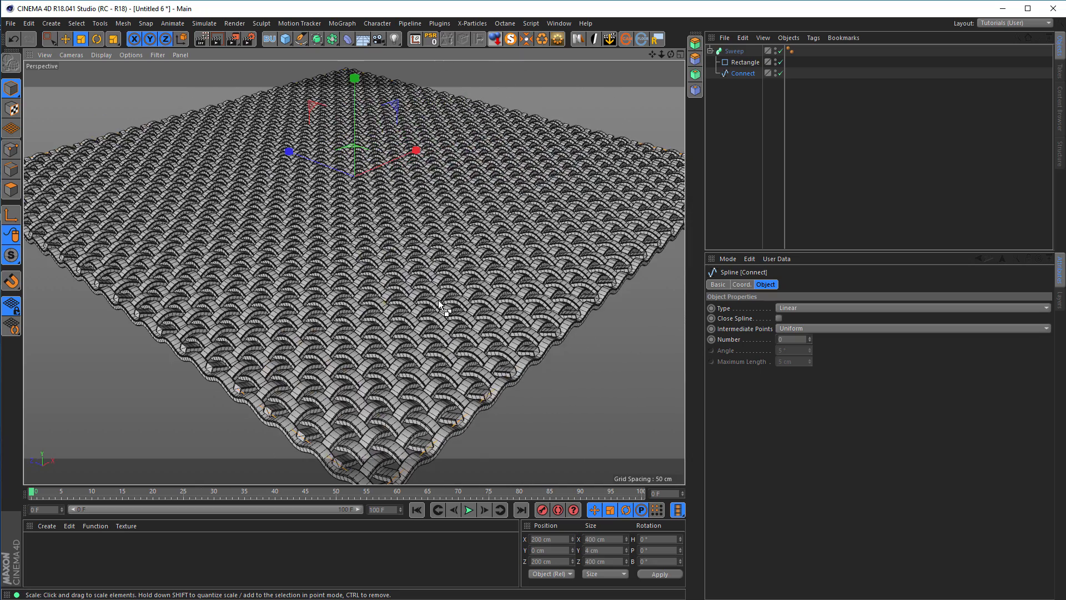
- Save the project on the Desktop under the file name mesh
{"action": "key", "text": "ctrl+s"}
{"action": "type", "text": "msh"}
{"action": "key", "text": "BackSpace"}
{"action": "key", "text": "BackSpace"}
{"action": "type", "text": "esh"}
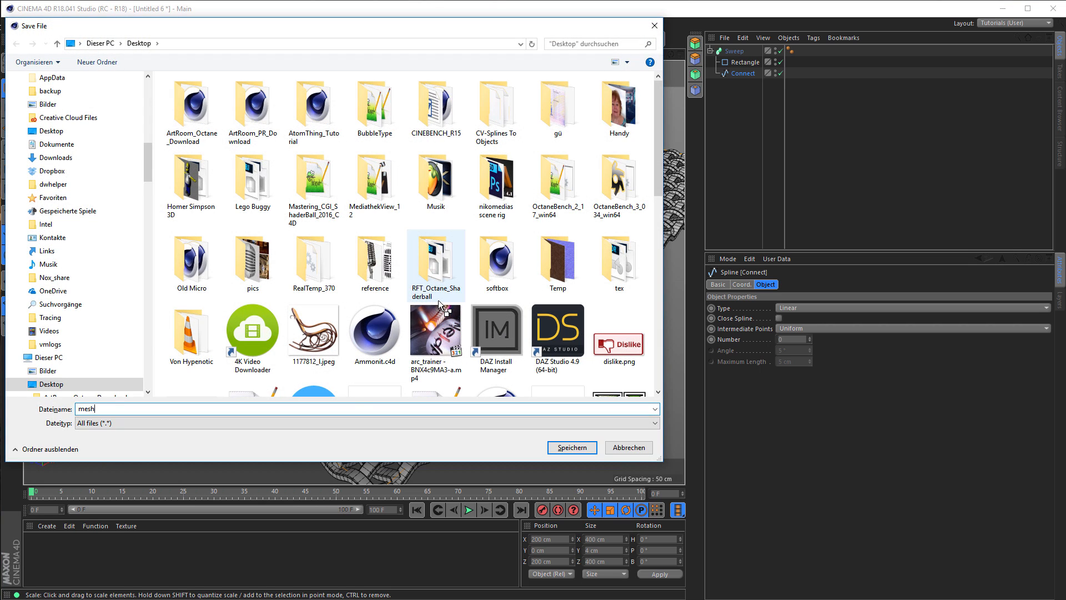
{"action": "key", "text": "Return"}
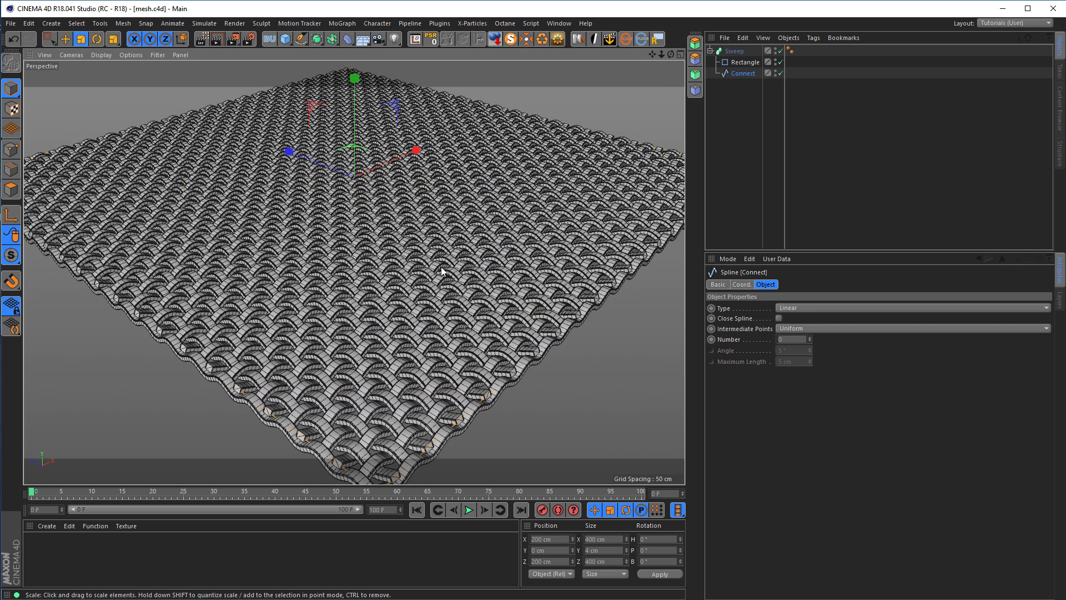
- Switch to the micro.c4d project and look over the microphone cage
{"action": "left_click_drag", "start_coordinate": [448, 261], "coordinate": [481, 243], "text": "alt"}
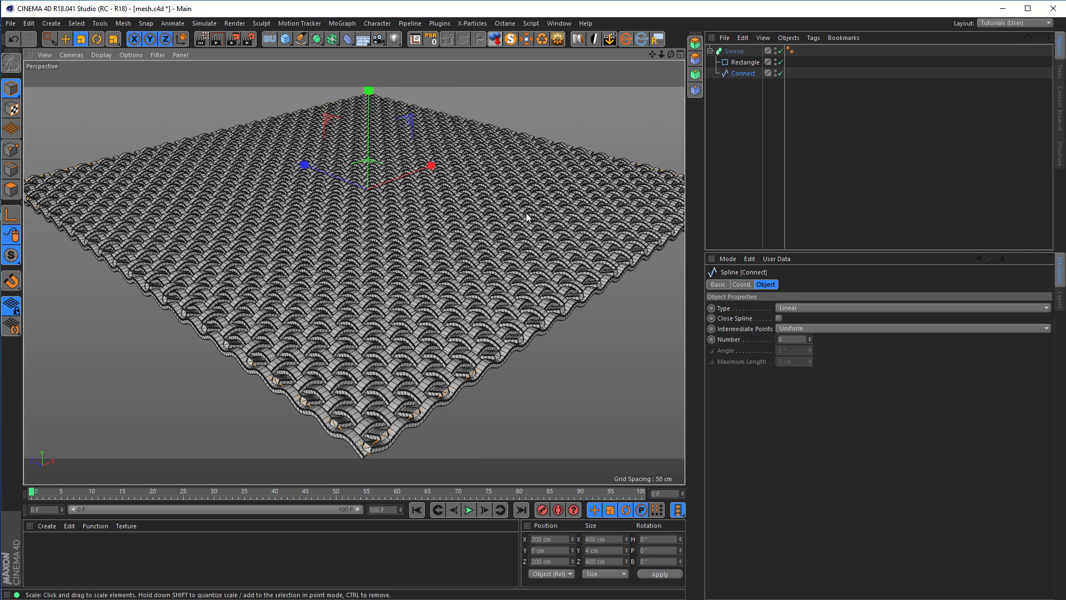
{"action": "key", "text": "v"}
{"action": "mouse_move", "coordinate": [525, 237]}
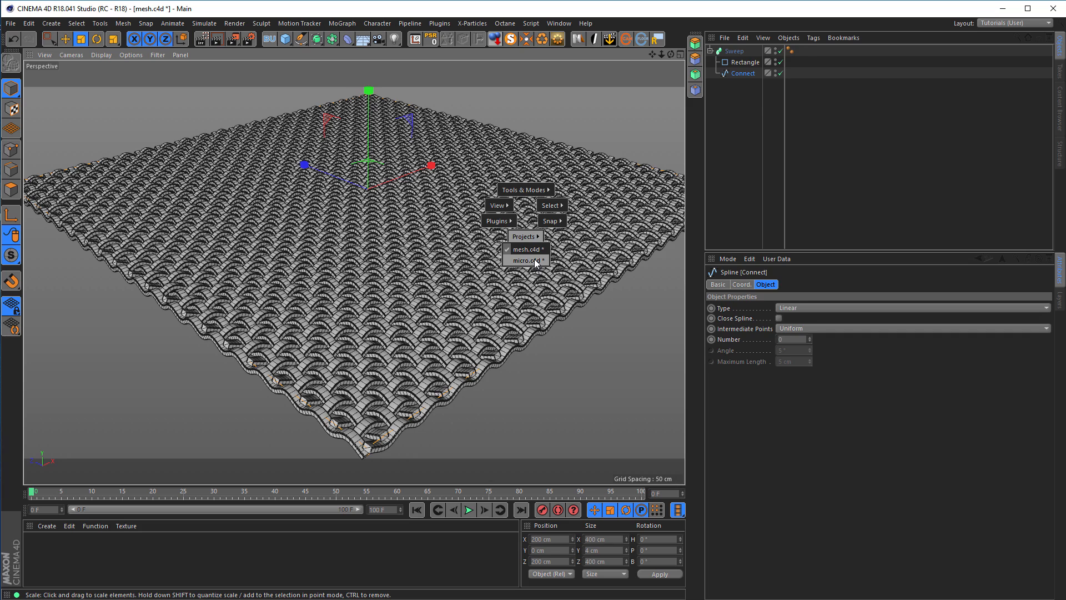
{"action": "left_click", "coordinate": [536, 262]}
{"action": "scroll", "coordinate": [432, 261], "scroll_direction": "down", "scroll_amount": 3}
{"action": "left_click_drag", "start_coordinate": [382, 272], "coordinate": [387, 236], "text": "alt"}
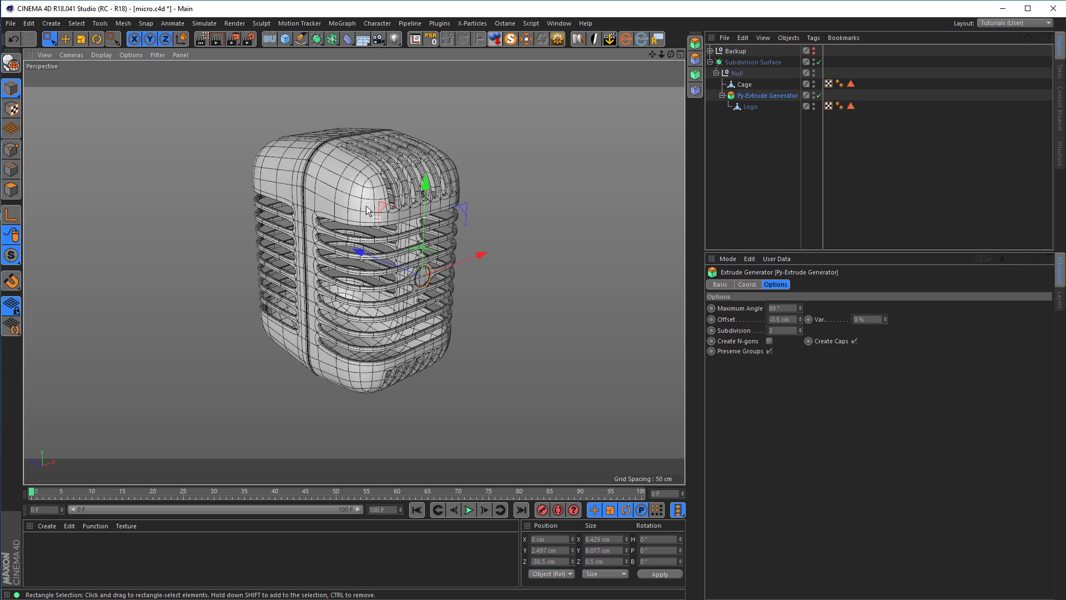
{"action": "scroll", "coordinate": [402, 240], "scroll_direction": "up", "scroll_amount": 4}
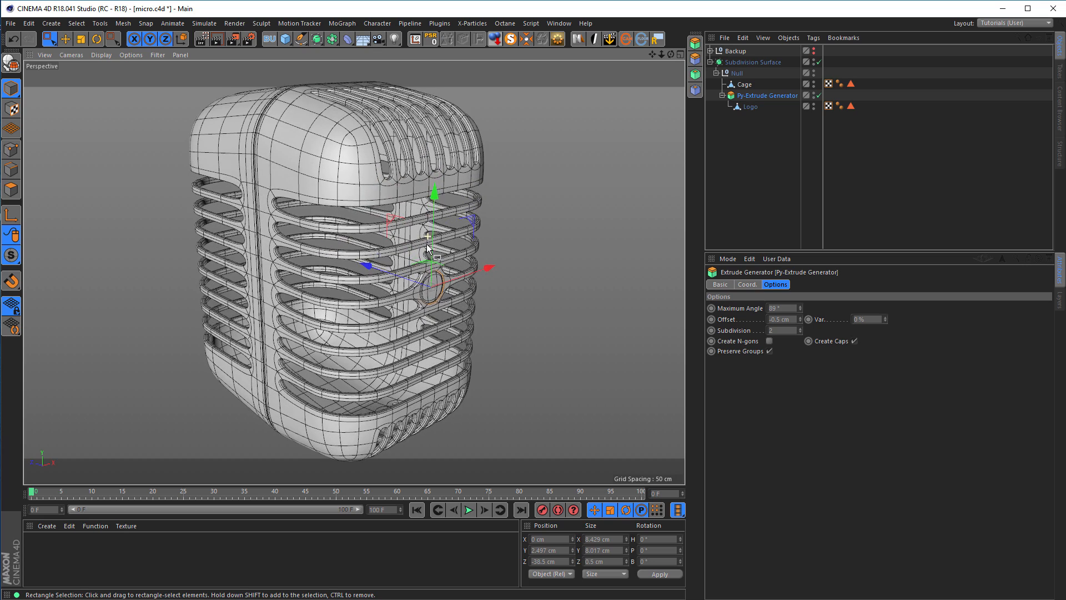
{"action": "left_click_drag", "start_coordinate": [427, 244], "coordinate": [388, 205], "text": "alt"}
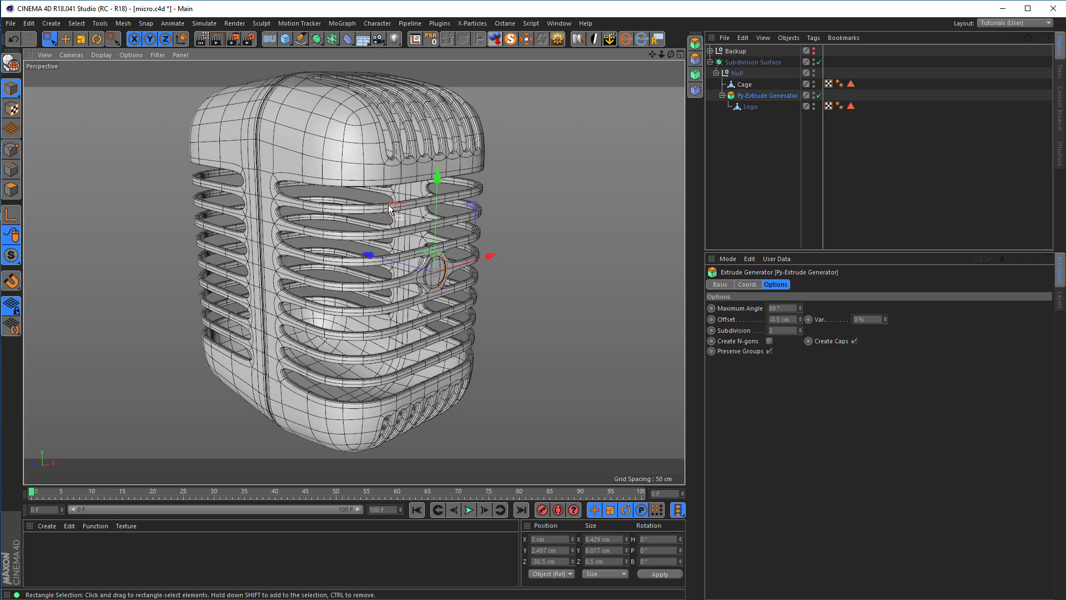
{"action": "scroll", "coordinate": [388, 205], "scroll_direction": "down", "scroll_amount": 4}
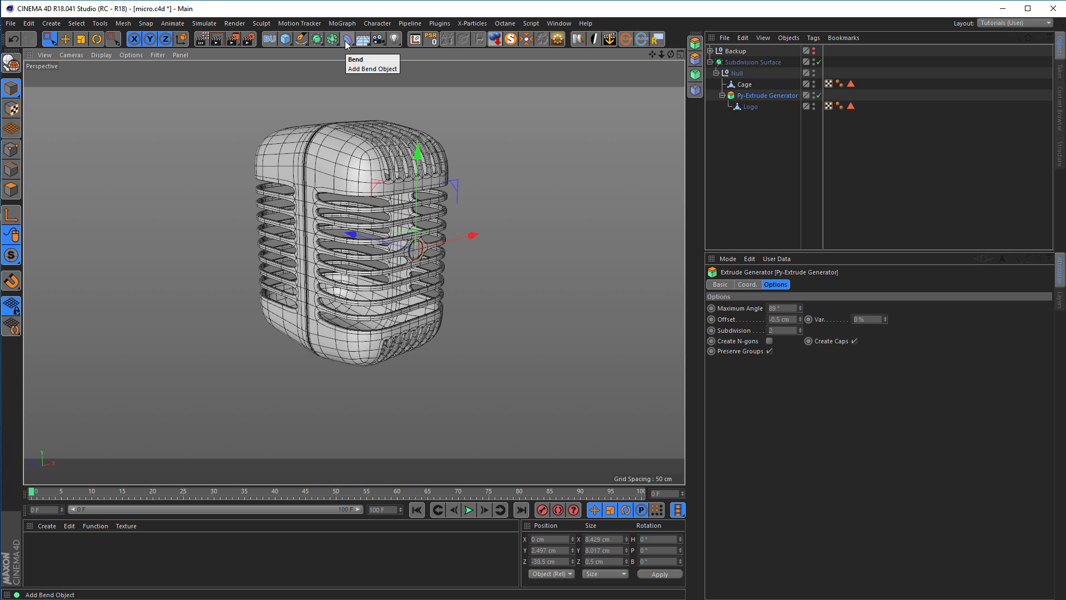
- Add a Bend deformer and scale it uniformly down to 92.5 cm around the microphone cage
{"action": "left_click", "coordinate": [345, 41]}
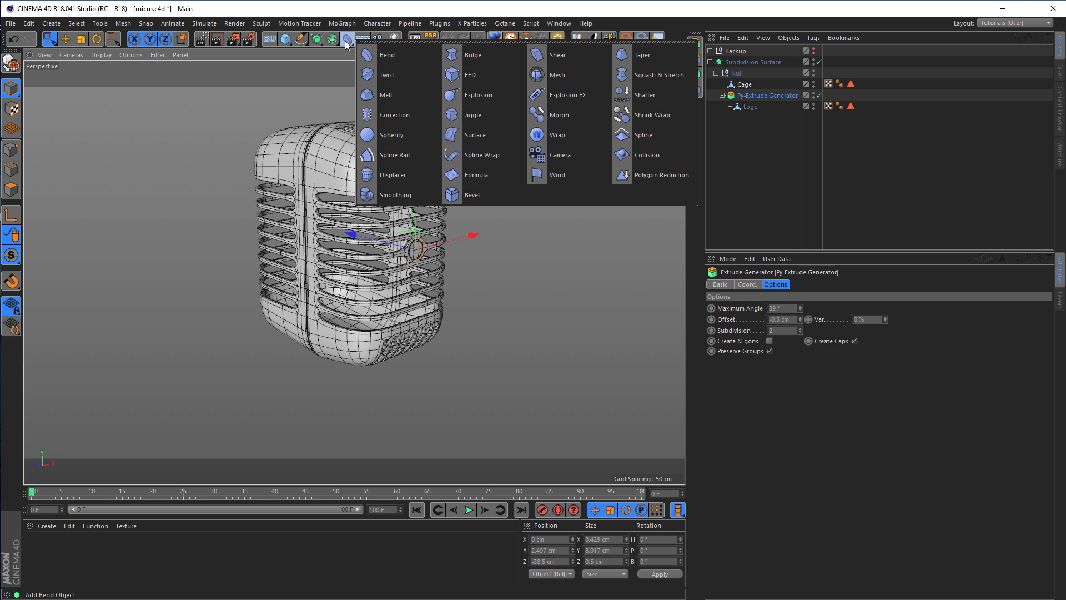
{"action": "left_click", "coordinate": [377, 55]}
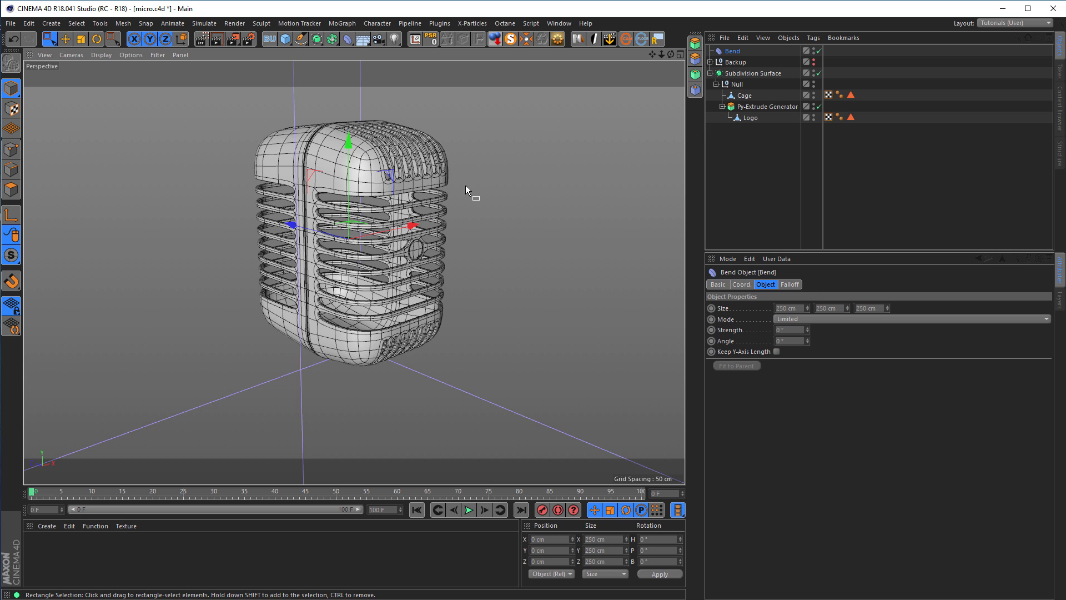
{"action": "key", "text": "t"}
{"action": "left_click_drag", "start_coordinate": [475, 199], "coordinate": [232, 280]}
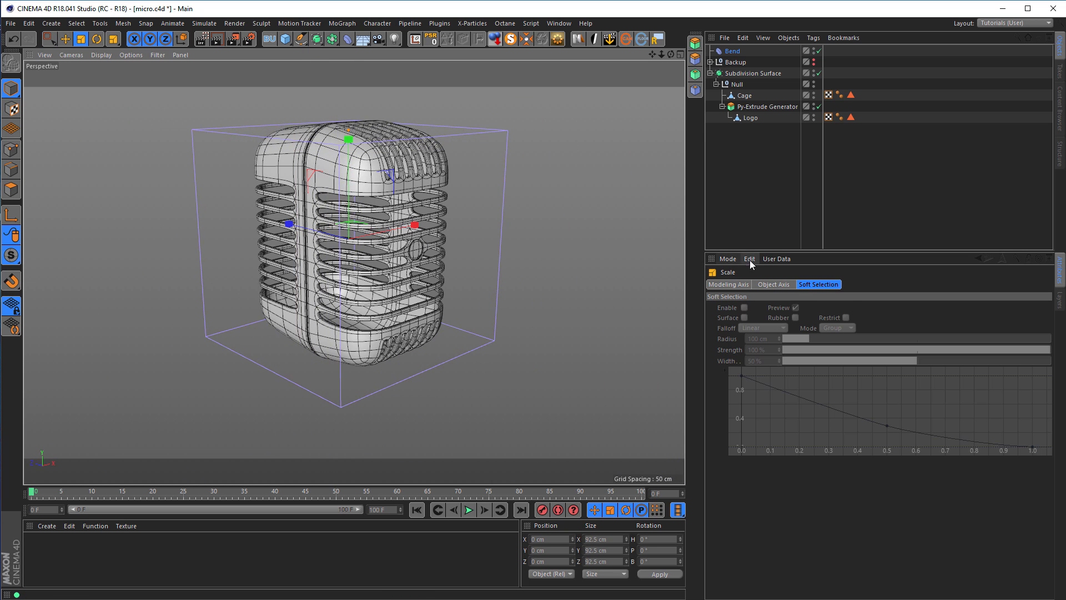
- Collapse the Subdivision Surface hierarchy and set the Bend deformer's strength to 16°
{"action": "left_click", "coordinate": [733, 52]}
{"action": "left_click", "coordinate": [710, 73]}
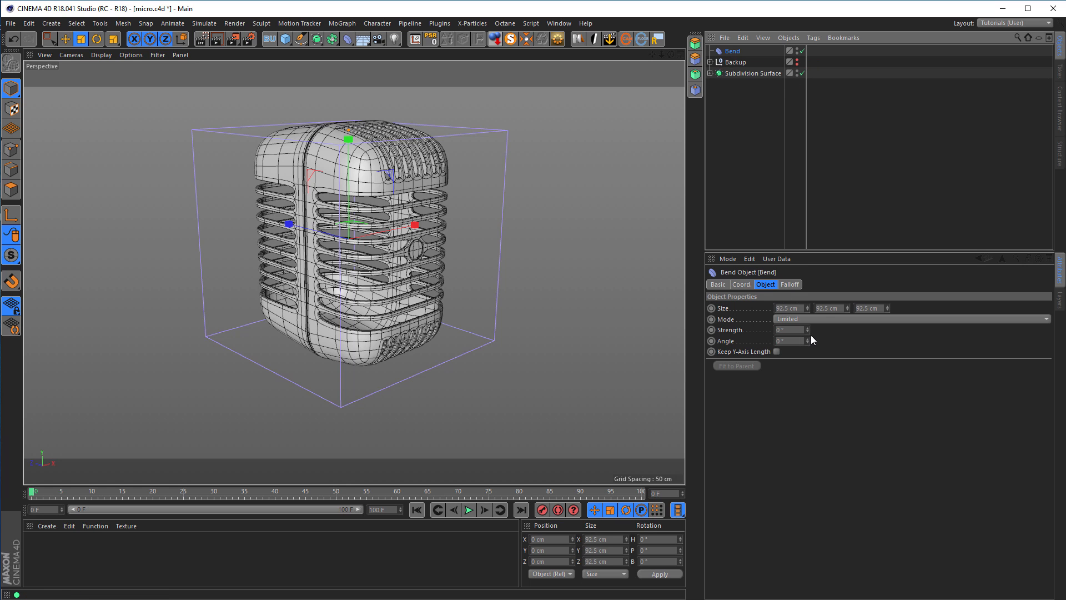
{"action": "left_click_drag", "start_coordinate": [808, 329], "coordinate": [822, 329]}
{"action": "left_click_drag", "start_coordinate": [418, 181], "coordinate": [445, 184], "text": "alt"}
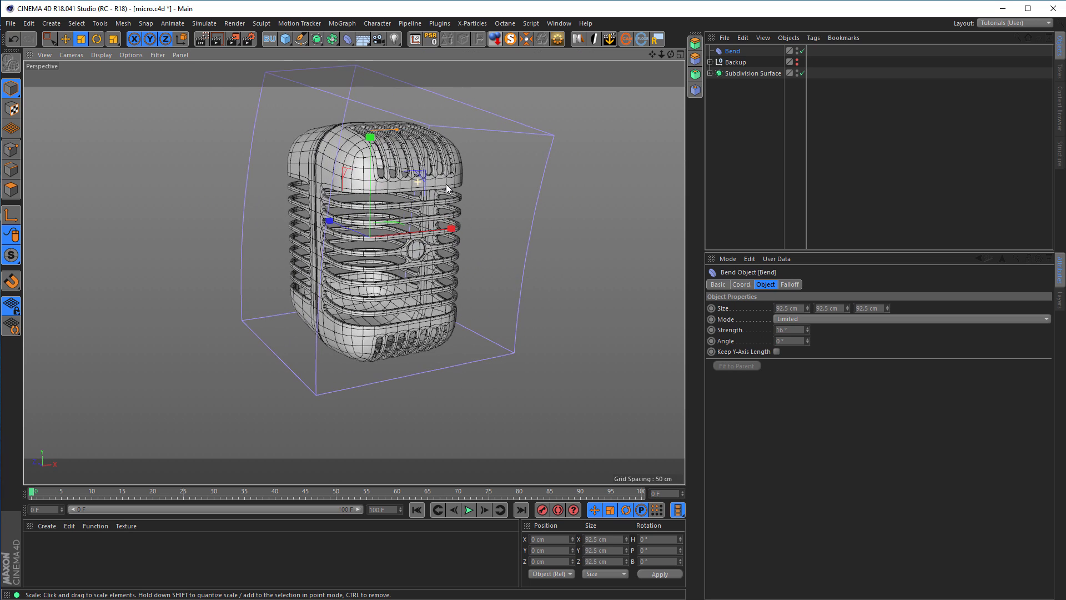
- Rotate the Bend deformer to P -90° and B -90° and check its orientation in the Top view
{"action": "key", "text": "r"}
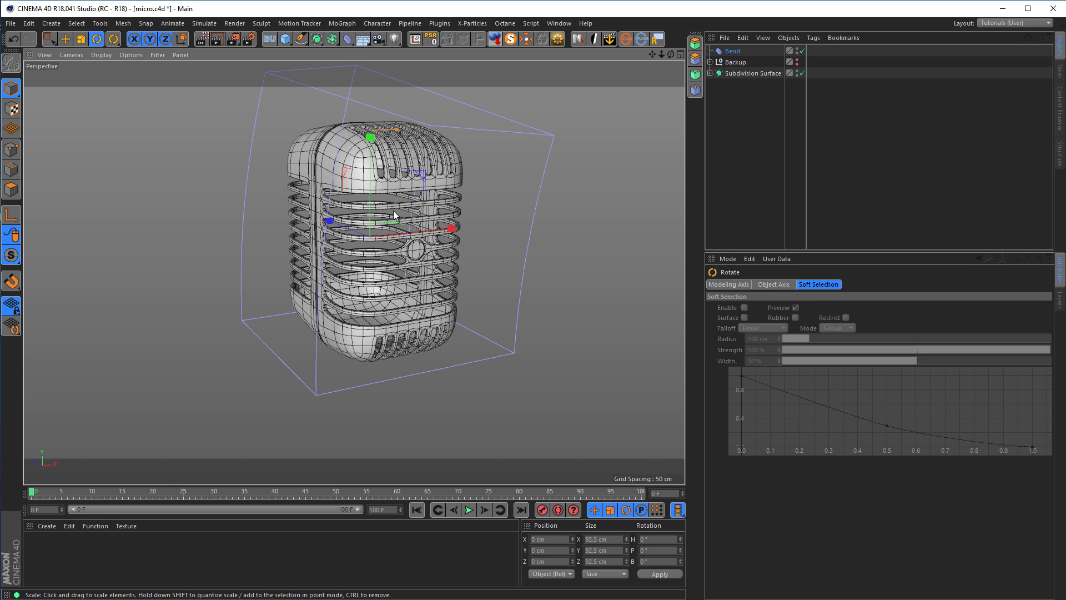
{"action": "left_click_drag", "start_coordinate": [392, 204], "coordinate": [432, 250]}
{"action": "middle_click", "coordinate": [434, 250]}
{"action": "middle_click", "coordinate": [456, 217]}
{"action": "right_click_drag", "start_coordinate": [426, 231], "coordinate": [387, 254], "text": "alt"}
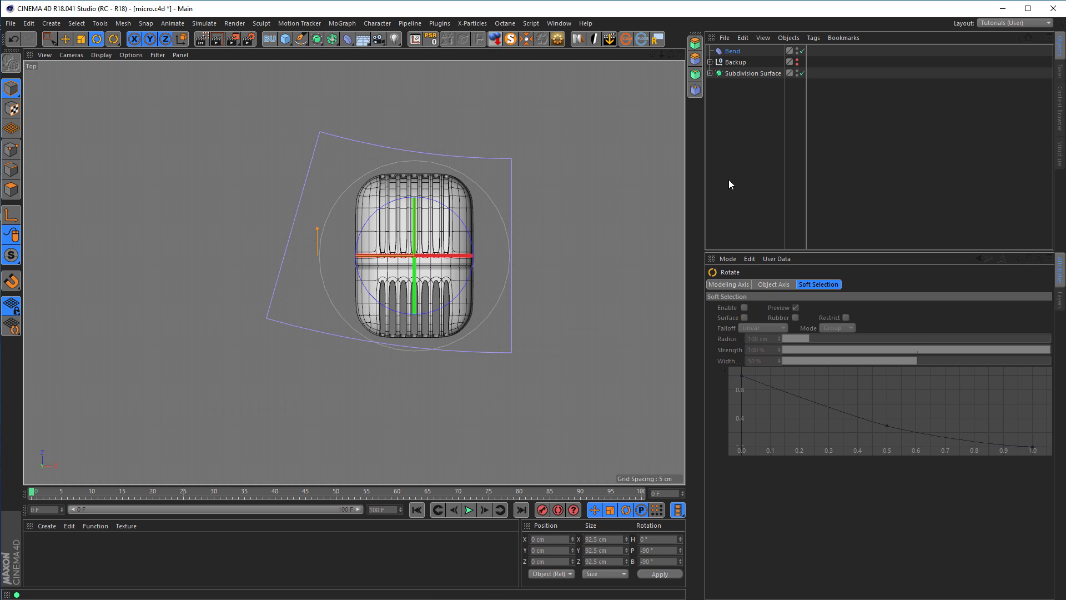
- Set the Bend deformer's size to 3.5 × 89.5 × 77.5 cm
{"action": "left_click", "coordinate": [731, 50]}
{"action": "left_click_drag", "start_coordinate": [846, 309], "coordinate": [847, 314]}
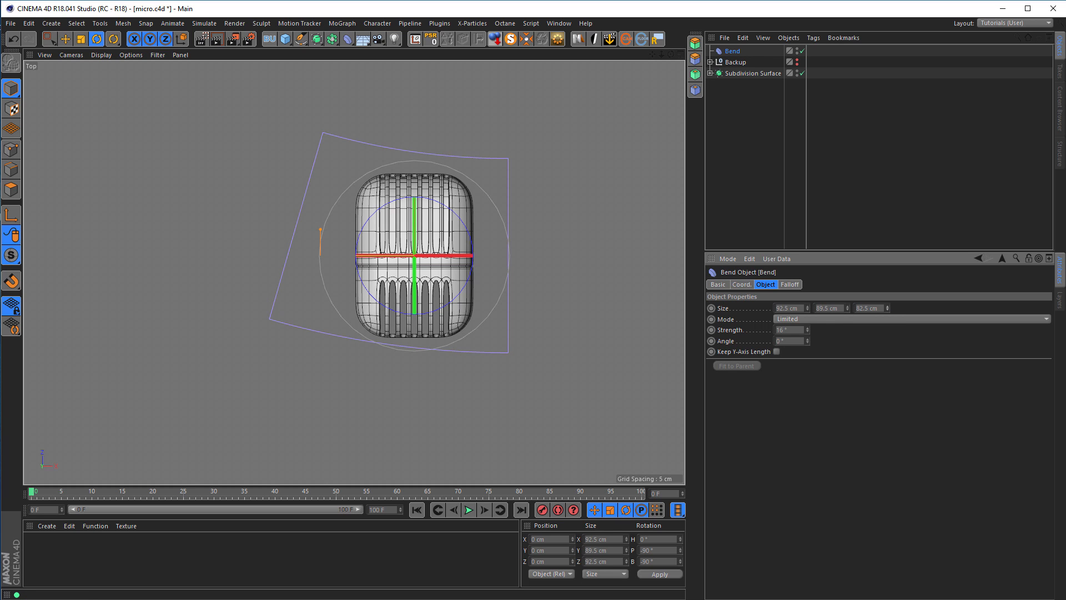
{"action": "left_click_drag", "start_coordinate": [807, 310], "coordinate": [808, 383]}
{"action": "left_click_drag", "start_coordinate": [808, 309], "coordinate": [807, 303]}
- Move the Bend deformer to the lower-left corner of the cage in the Top view, about X -23.2 cm and Z -37 cm
{"action": "scroll", "coordinate": [441, 305], "scroll_direction": "up", "scroll_amount": 5}
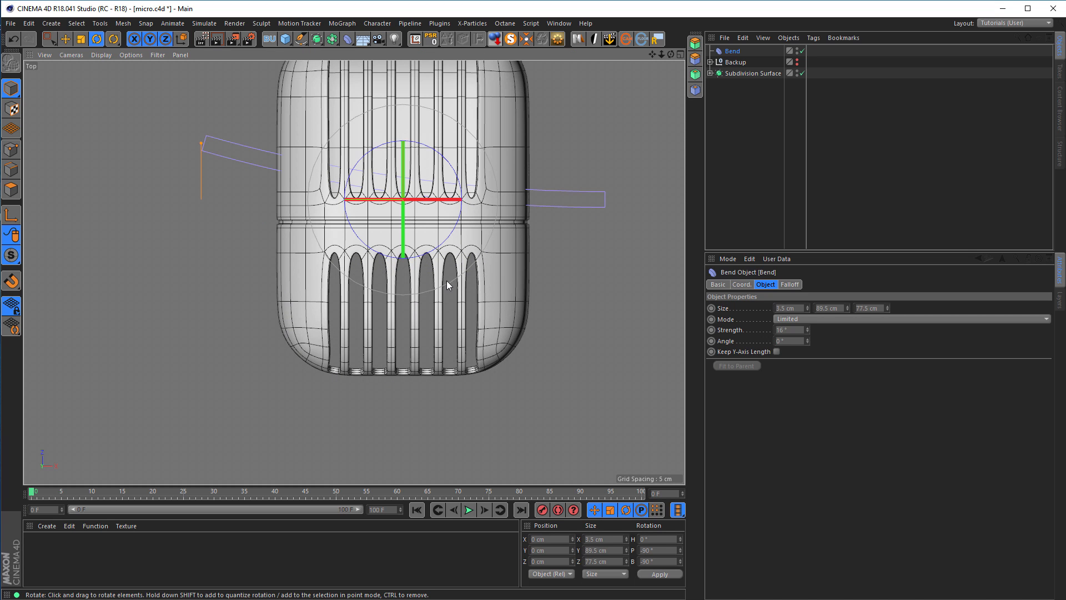
{"action": "key", "text": "e"}
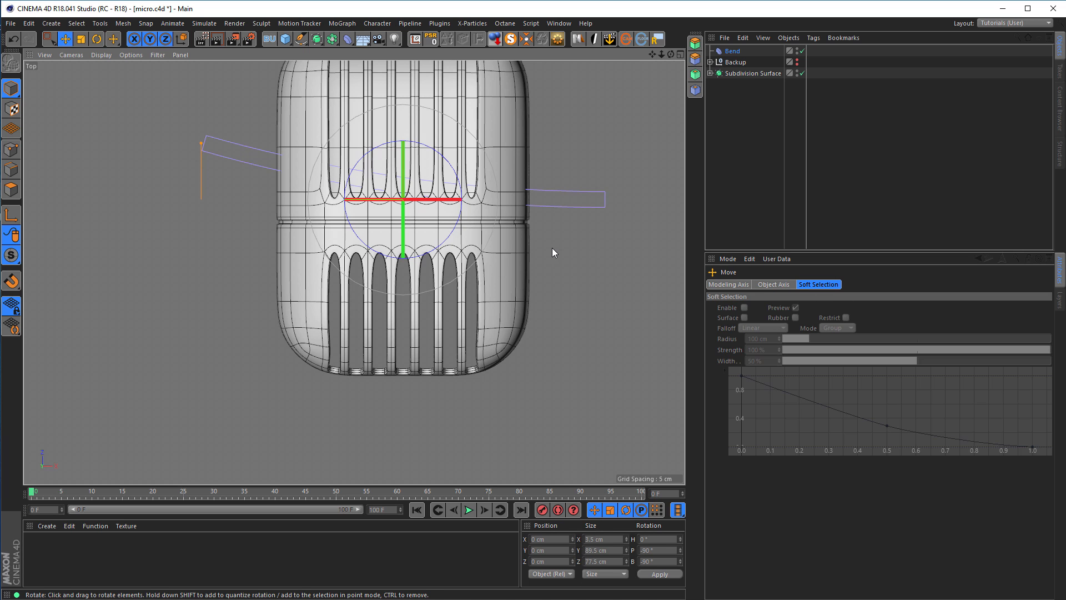
{"action": "left_click_drag", "start_coordinate": [344, 143], "coordinate": [240, 311]}
- Set the Bend deformer's strength to 90° and shorten its Y size to 11.5 cm
{"action": "left_click", "coordinate": [733, 51]}
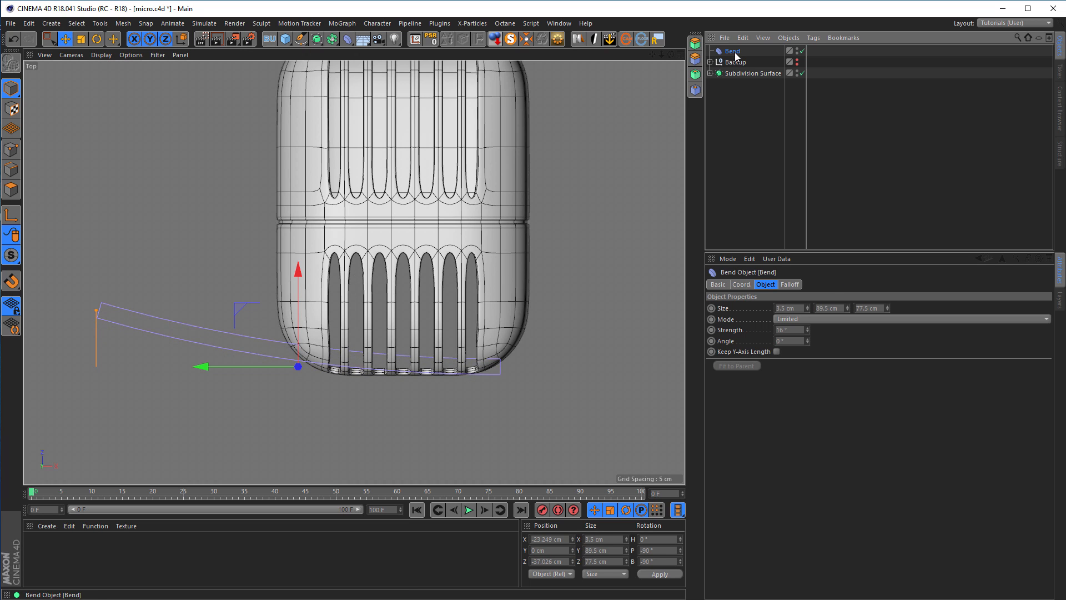
{"action": "left_click", "coordinate": [780, 329]}
{"action": "key", "text": "Return"}
{"action": "left_click_drag", "start_coordinate": [847, 308], "coordinate": [801, 308]}
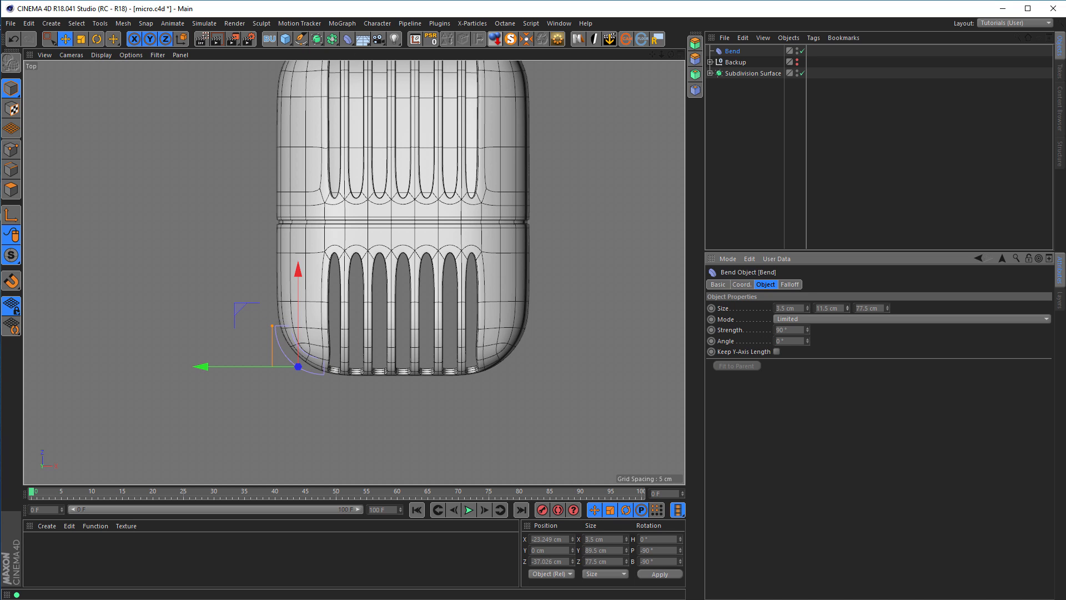
- Shift the Bend deformer inside the rounded cage corner, to about X -20.7 cm and Z -34.7 cm, and check its placement in the other views
{"action": "scroll", "coordinate": [421, 380], "scroll_direction": "up", "scroll_amount": 3}
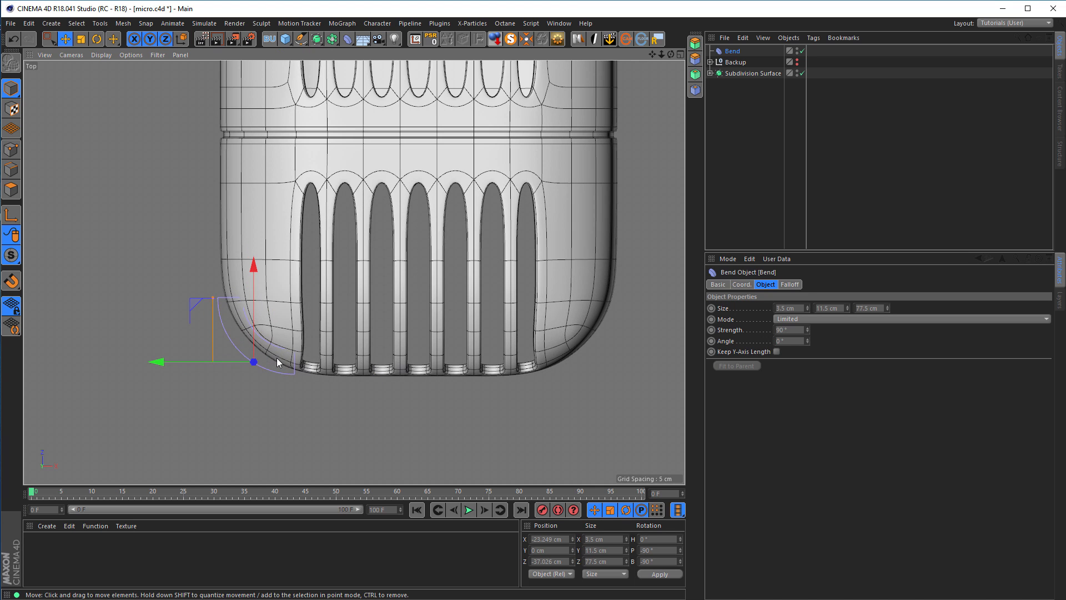
{"action": "left_click_drag", "start_coordinate": [195, 304], "coordinate": [213, 288]}
{"action": "middle_click", "coordinate": [381, 311]}
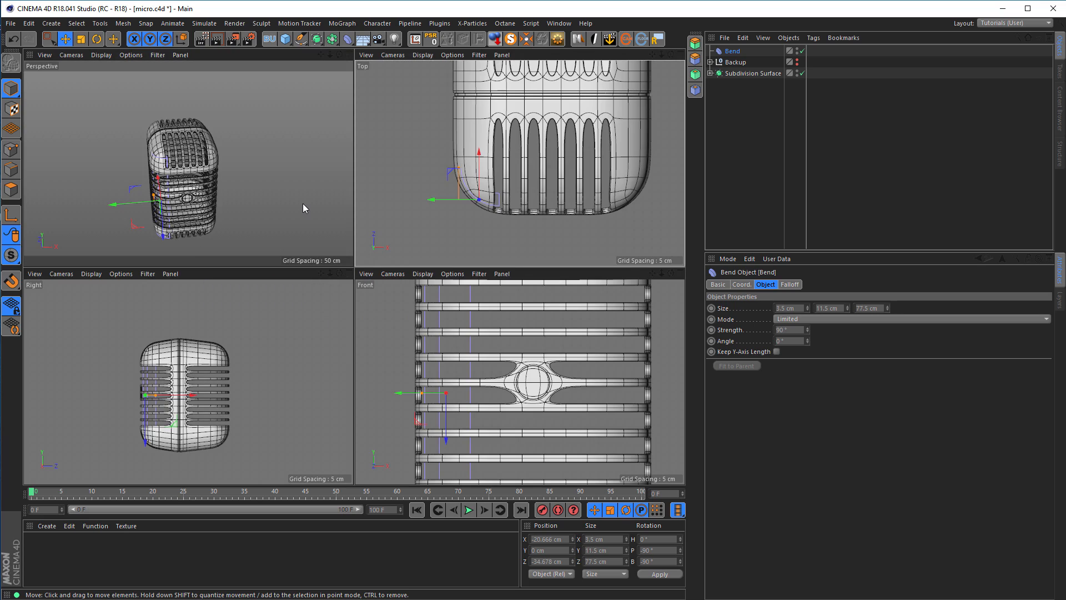
{"action": "middle_click", "coordinate": [303, 207]}
{"action": "scroll", "coordinate": [395, 301], "scroll_direction": "up", "scroll_amount": 10}
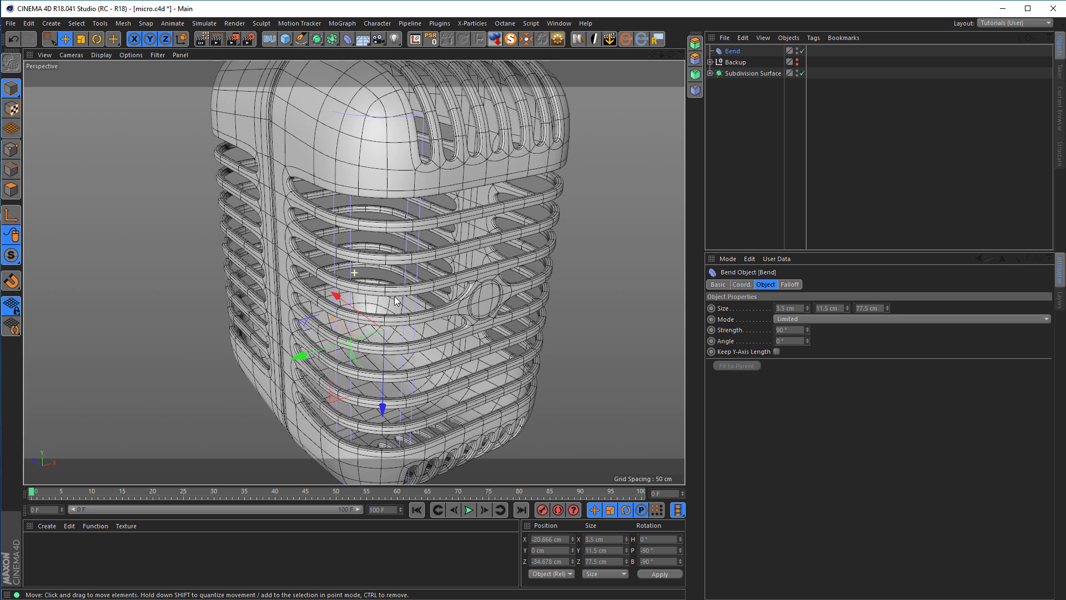
{"action": "middle_click", "coordinate": [339, 367]}
{"action": "middle_click", "coordinate": [314, 386]}
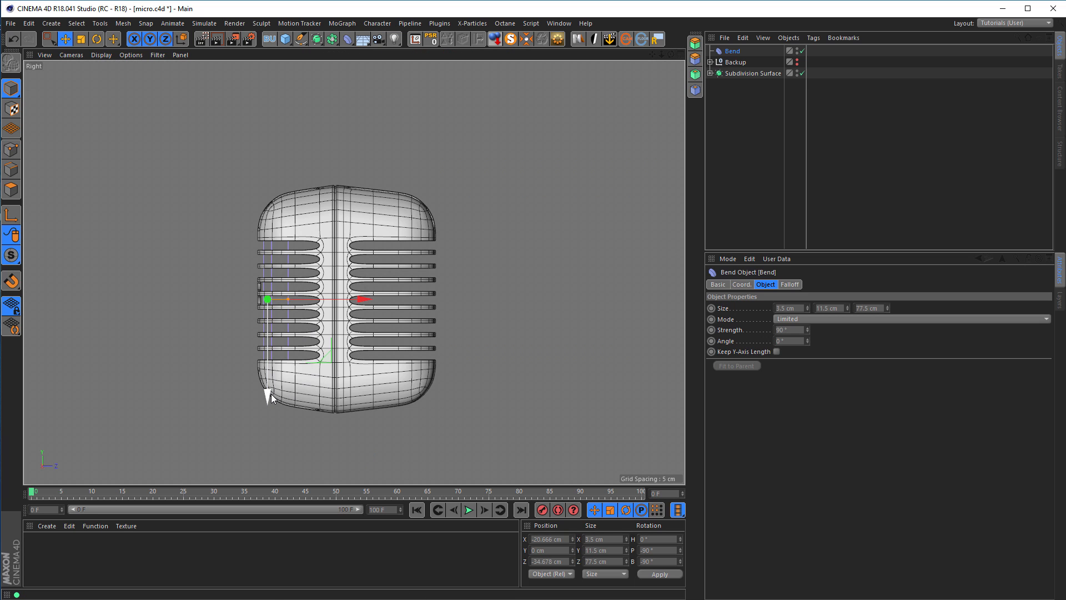
{"action": "middle_click", "coordinate": [328, 388]}
{"action": "middle_click", "coordinate": [311, 229]}
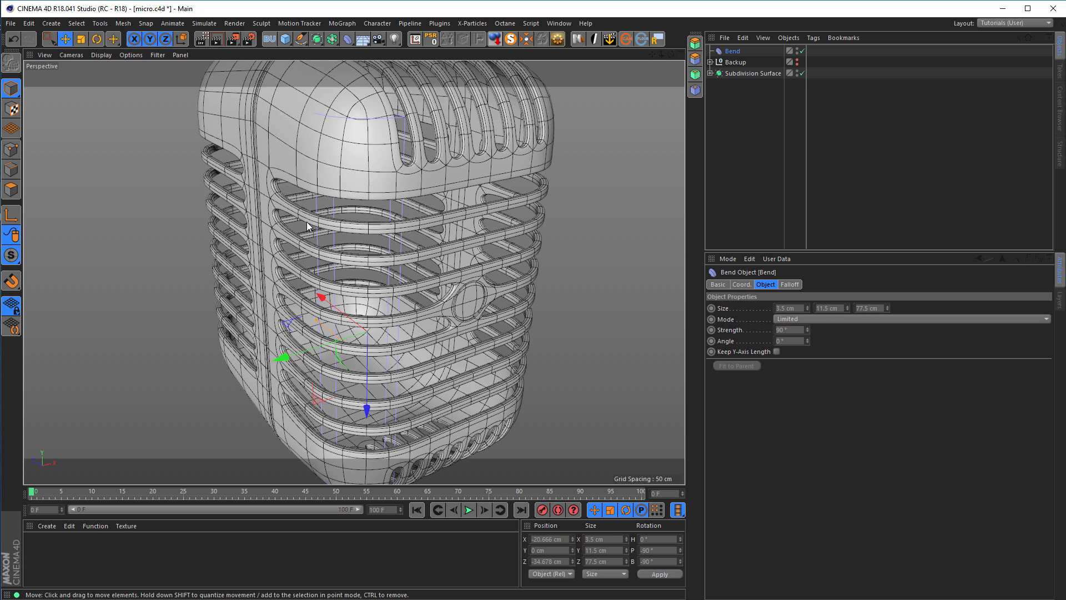
- Duplicate the Bend deformer and rotate the copy to P 90° and B 90°
{"action": "left_click_drag", "start_coordinate": [736, 51], "coordinate": [736, 57], "text": "ctrl"}
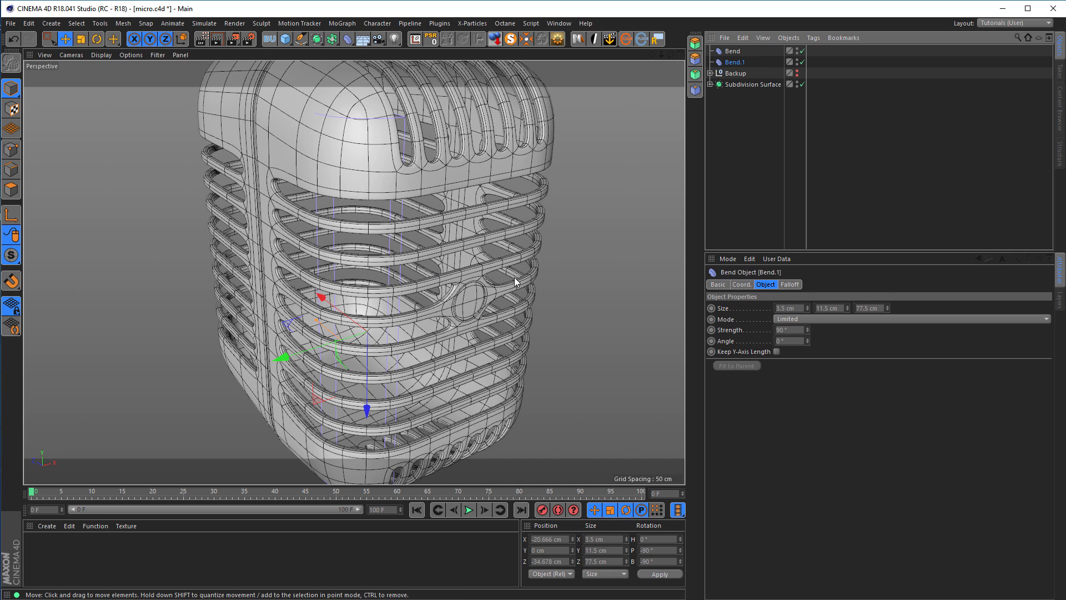
{"action": "key", "text": "r"}
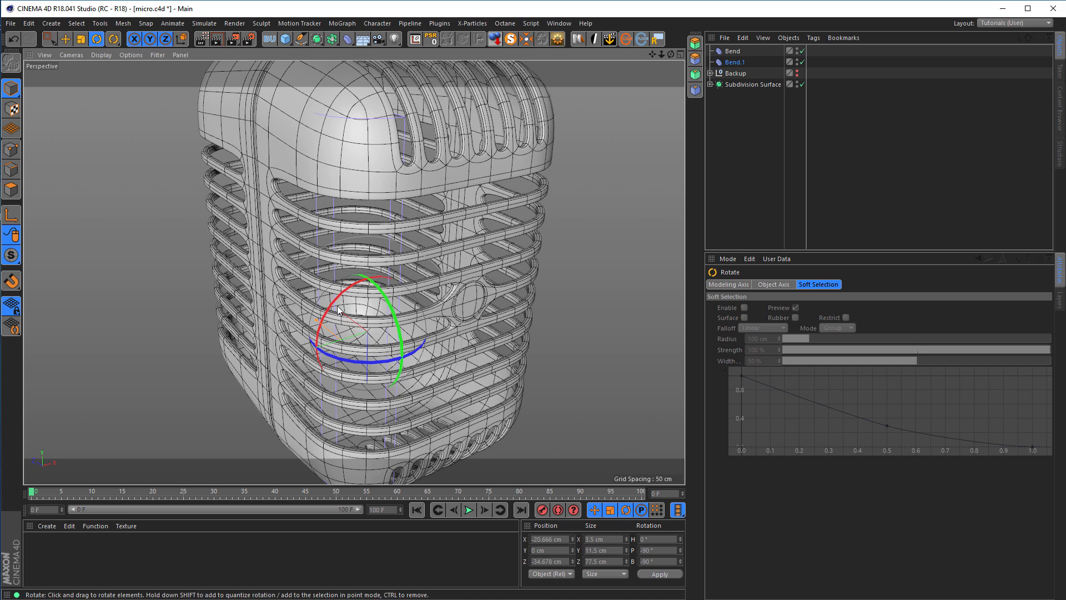
{"action": "left_click_drag", "start_coordinate": [341, 298], "coordinate": [399, 374]}
{"action": "middle_click", "coordinate": [504, 377]}
{"action": "middle_click", "coordinate": [499, 237]}
- Move the duplicated Bend along the X axis to the opposite front corner of the cage, at about X 20.3 cm
{"action": "key", "text": "e"}
{"action": "left_click_drag", "start_coordinate": [332, 285], "coordinate": [335, 285]}
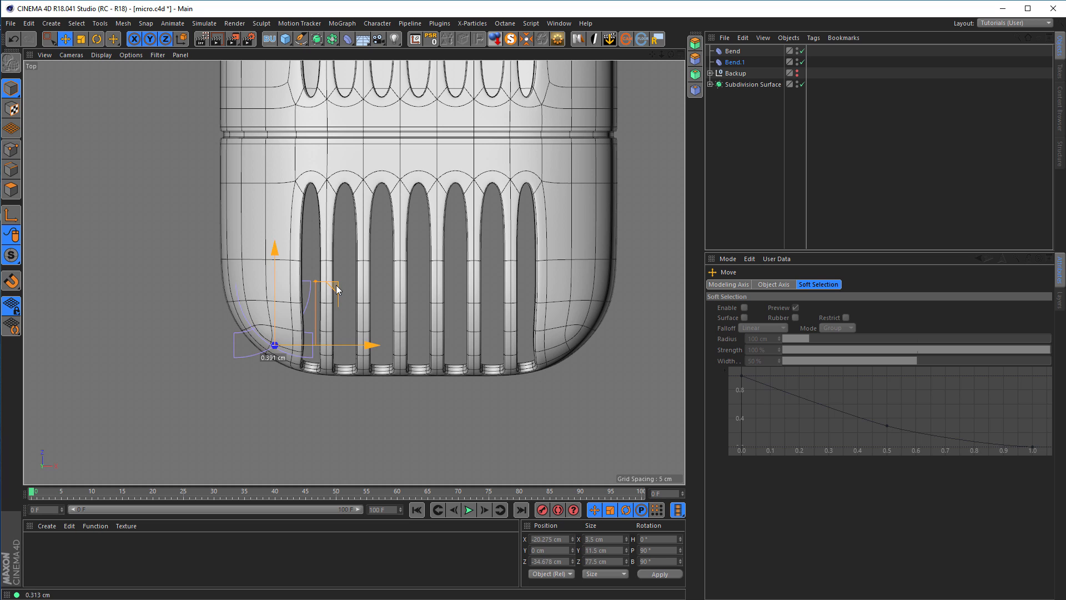
{"action": "left_click_drag", "start_coordinate": [369, 350], "coordinate": [658, 376]}
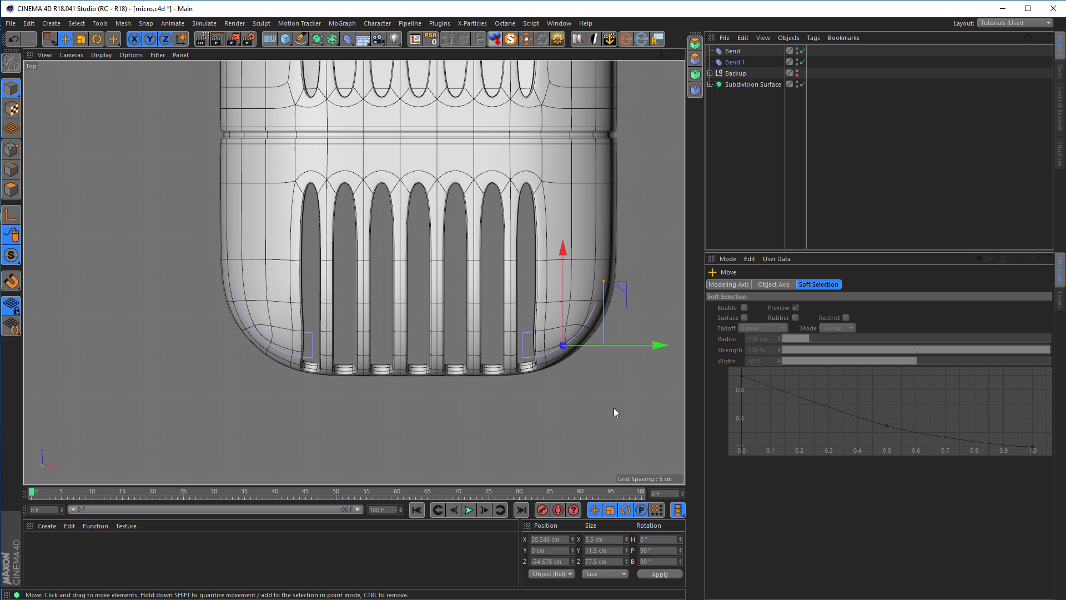
{"action": "middle_click", "coordinate": [585, 415]}
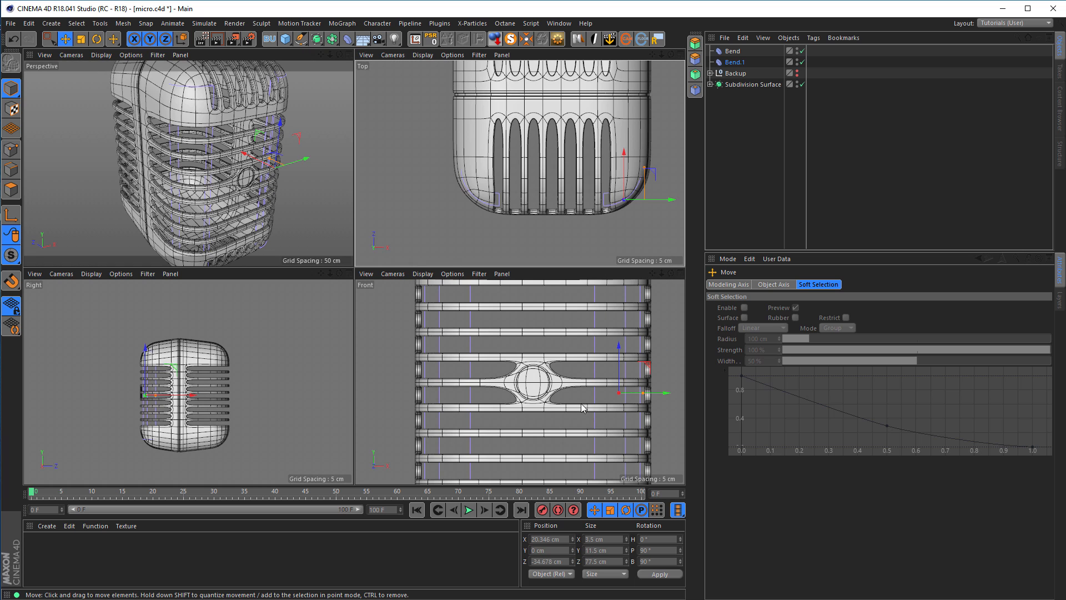
{"action": "middle_click", "coordinate": [325, 217]}
{"action": "scroll", "coordinate": [410, 255], "scroll_direction": "down", "scroll_amount": 3}
{"action": "left_click_drag", "start_coordinate": [410, 255], "coordinate": [349, 285], "text": "alt"}
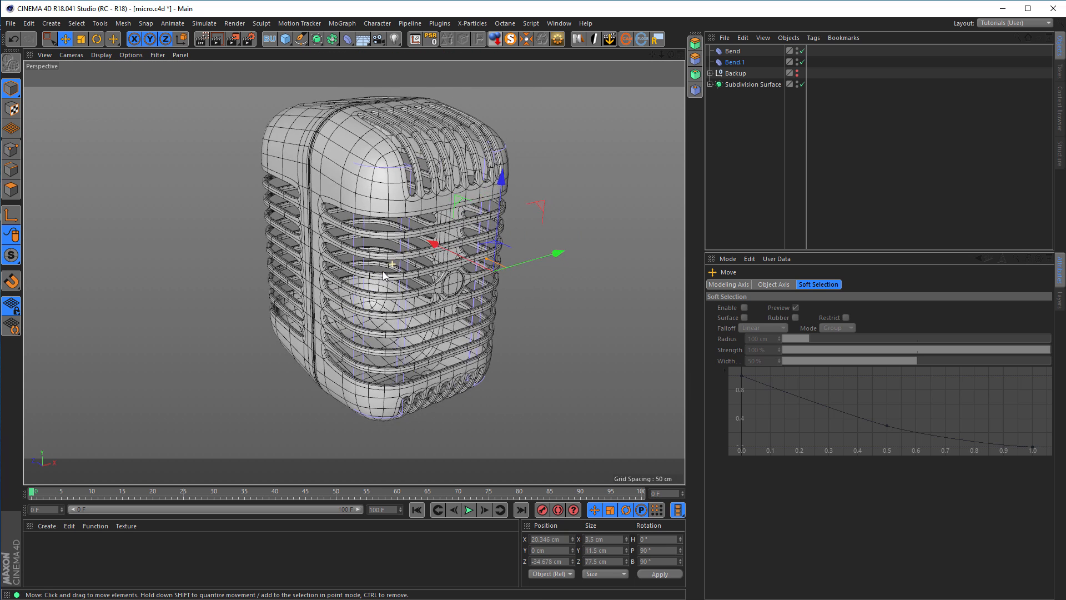
{"action": "scroll", "coordinate": [350, 288], "scroll_direction": "down", "scroll_amount": 2}
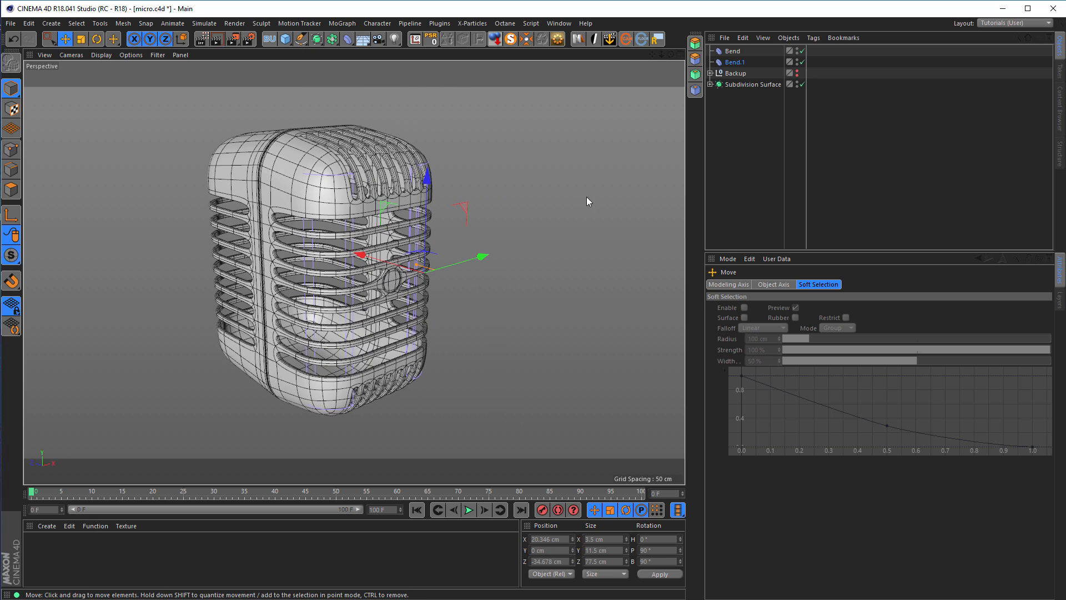
- Switch to the mesh.c4d project, fold the Sweep hierarchy and select the Sweep object
{"action": "key", "text": "v"}
{"action": "left_click", "coordinate": [580, 198]}
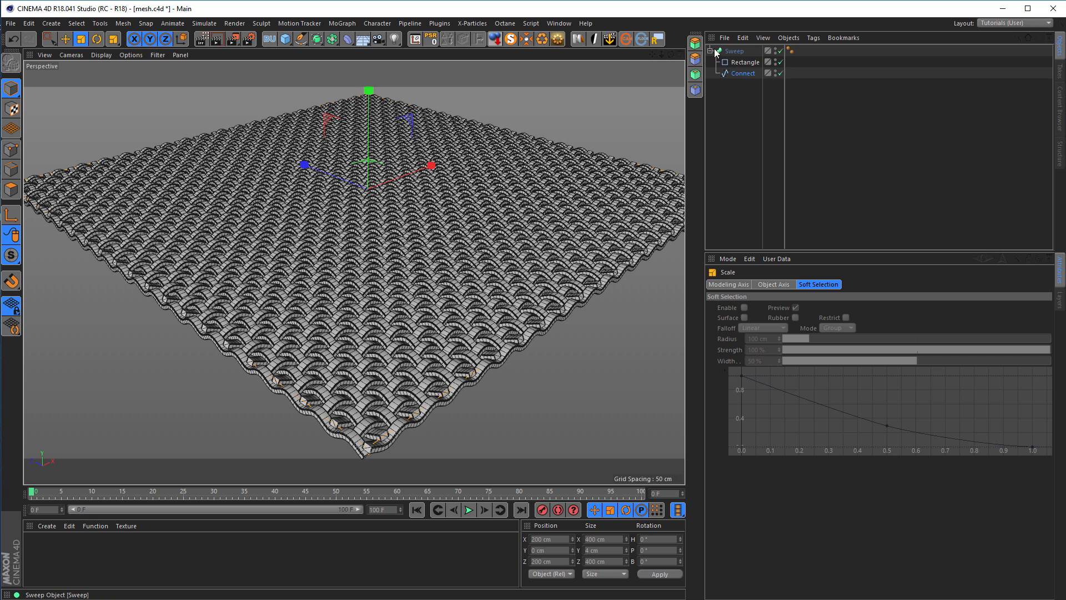
{"action": "left_click", "coordinate": [710, 51]}
{"action": "left_click", "coordinate": [728, 51]}
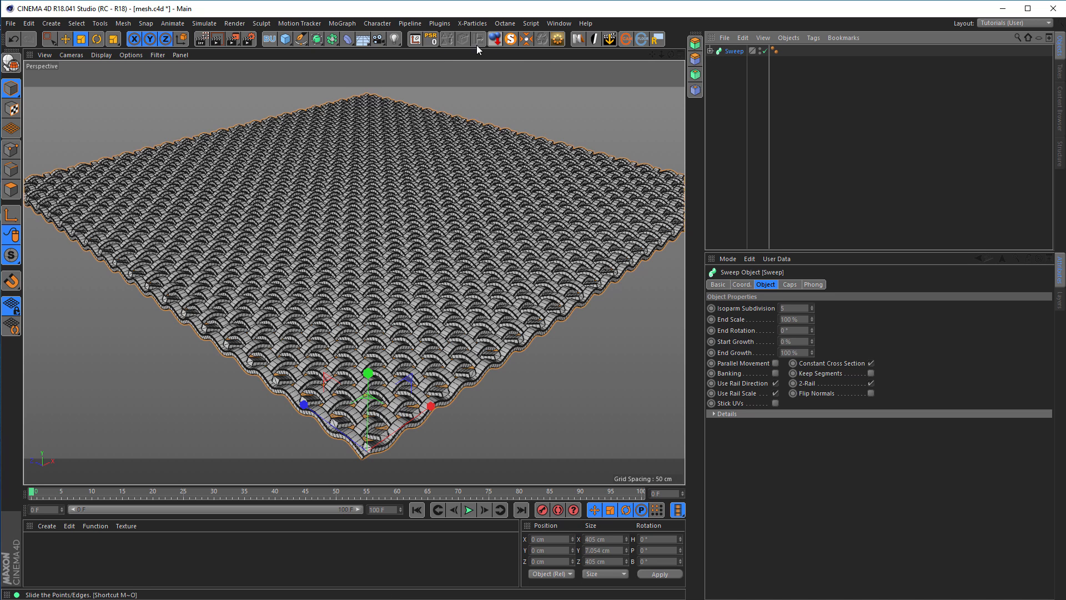
- Try to collapse the Sweep object into a single polygon object with its caps included
{"action": "left_click", "coordinate": [557, 38]}
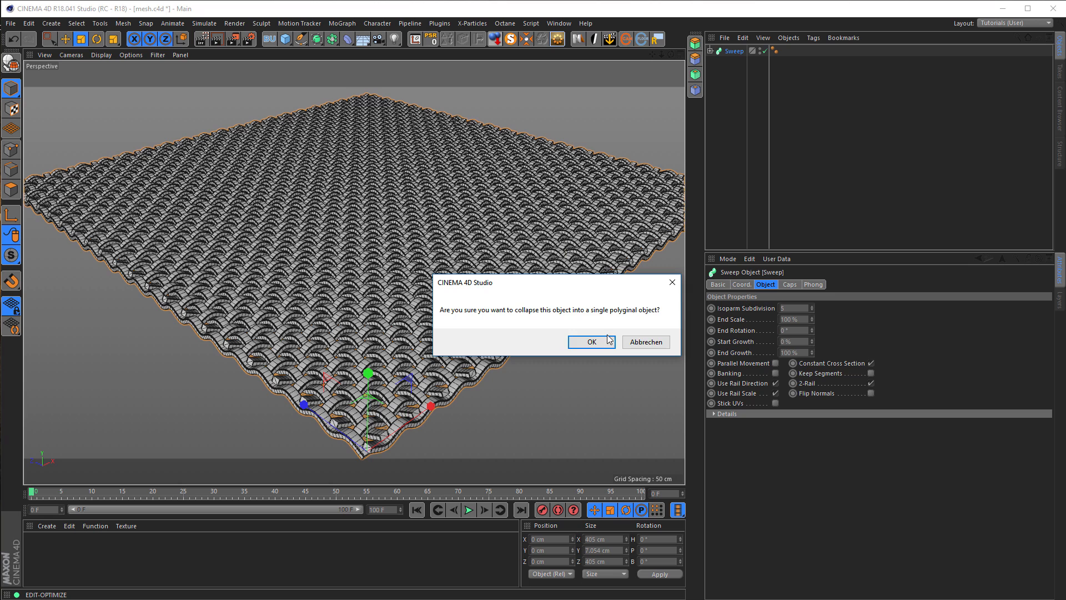
{"action": "left_click", "coordinate": [639, 340]}
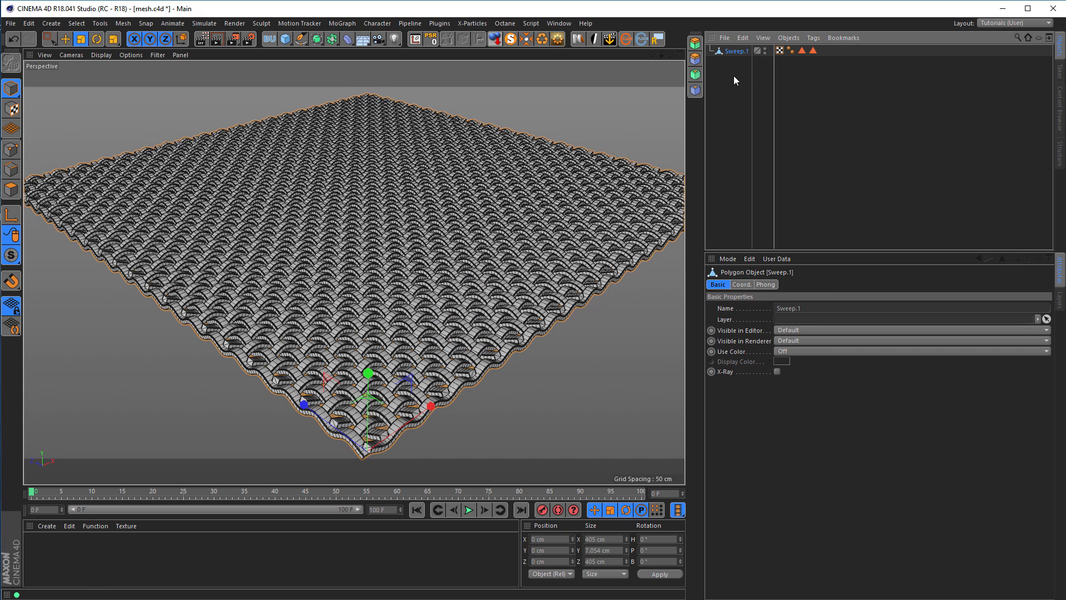
{"action": "left_click_drag", "start_coordinate": [802, 69], "coordinate": [816, 106]}
{"action": "key", "text": "ctrl+z"}
{"action": "key", "text": "ctrl+z"}
{"action": "key", "text": "ctrl+z"}
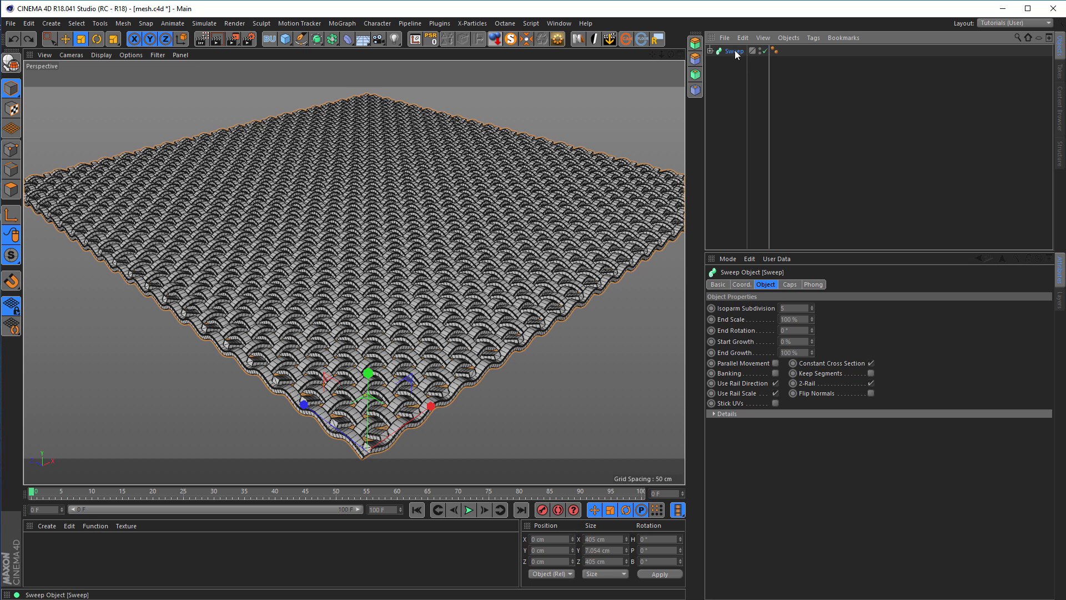
- Set both the Start and End caps of the Sweep to None
{"action": "left_click", "coordinate": [788, 284]}
{"action": "left_click", "coordinate": [811, 308]}
{"action": "left_click", "coordinate": [812, 317]}
{"action": "left_click", "coordinate": [822, 340]}
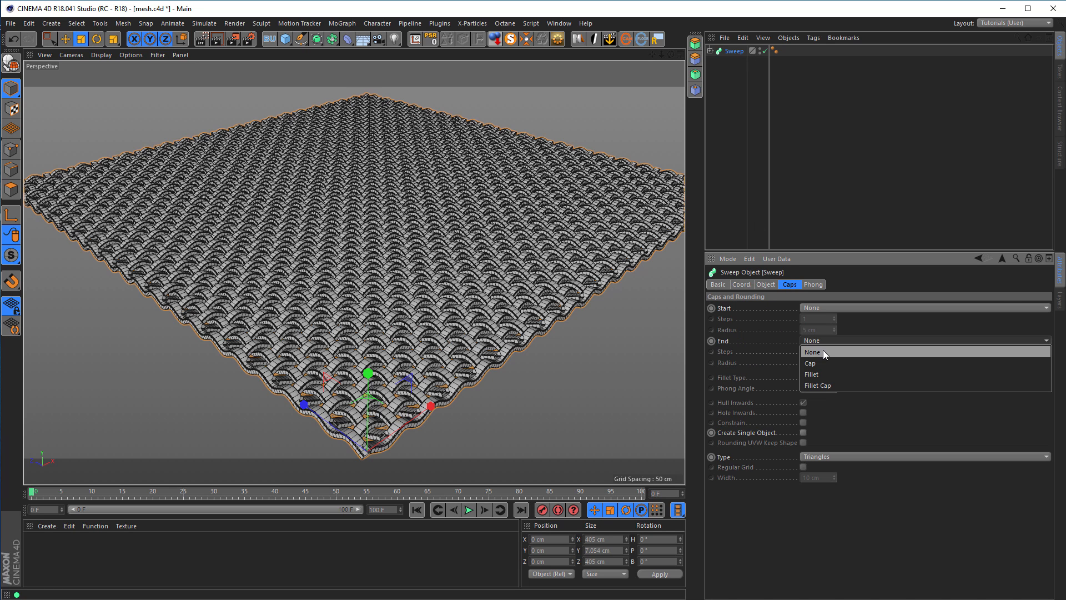
{"action": "left_click", "coordinate": [822, 350]}
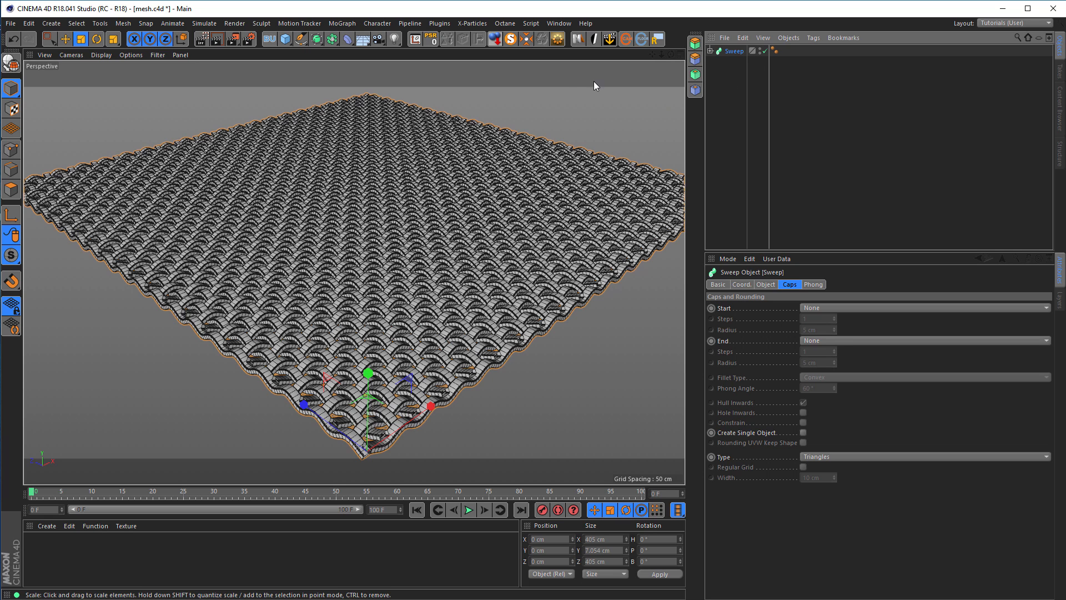
- Collapse the Sweep into a single polygon object and rename it mesh
{"action": "key", "text": "c"}
{"action": "left_click", "coordinate": [603, 341]}
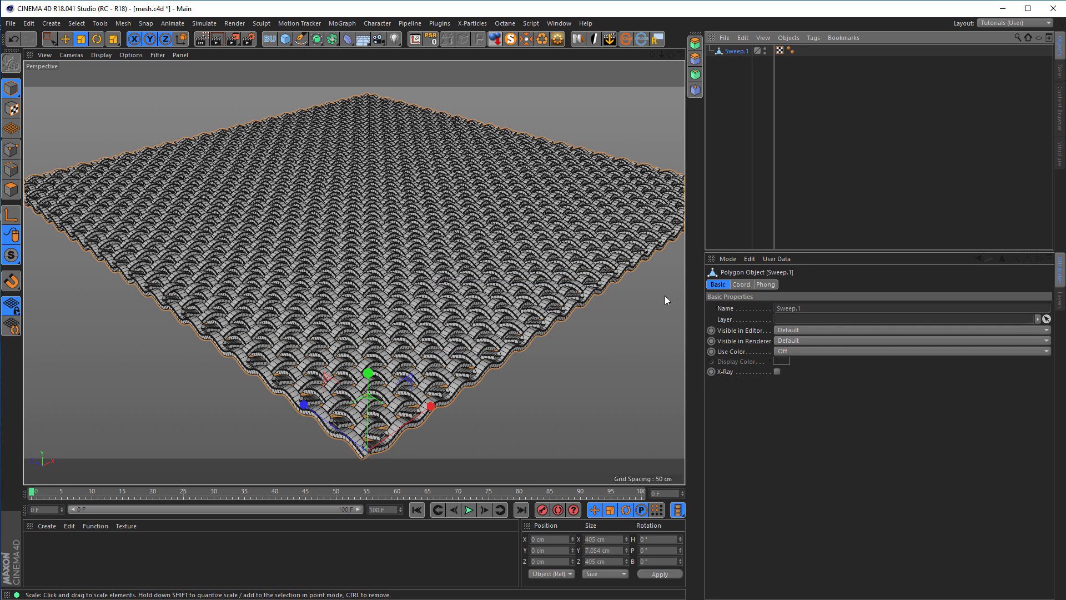
{"action": "double_click", "coordinate": [736, 52]}
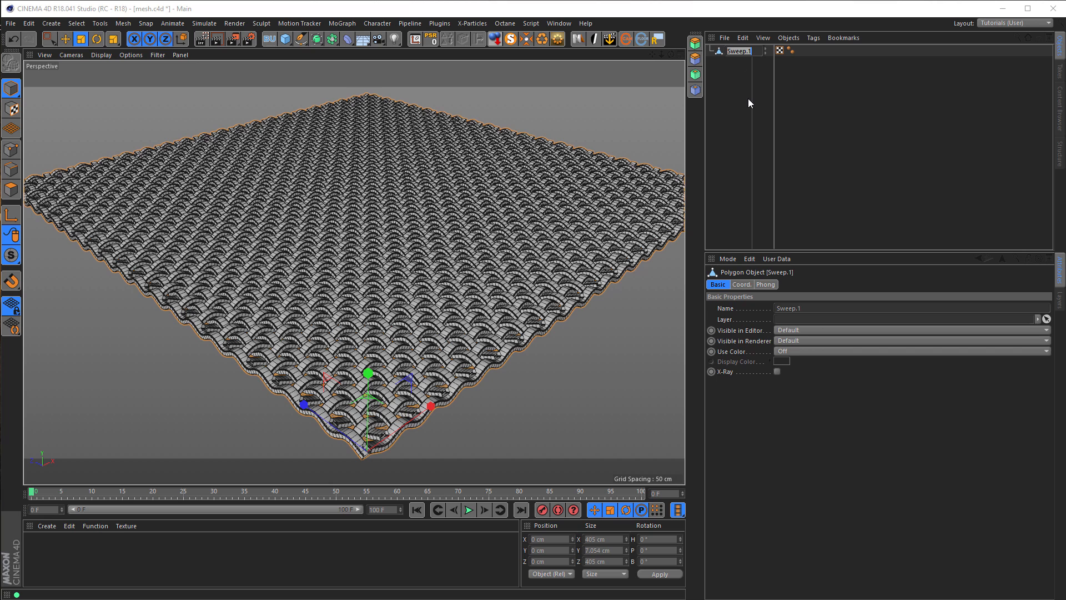
{"action": "type", "text": "mesh"}
{"action": "key", "text": "Return"}
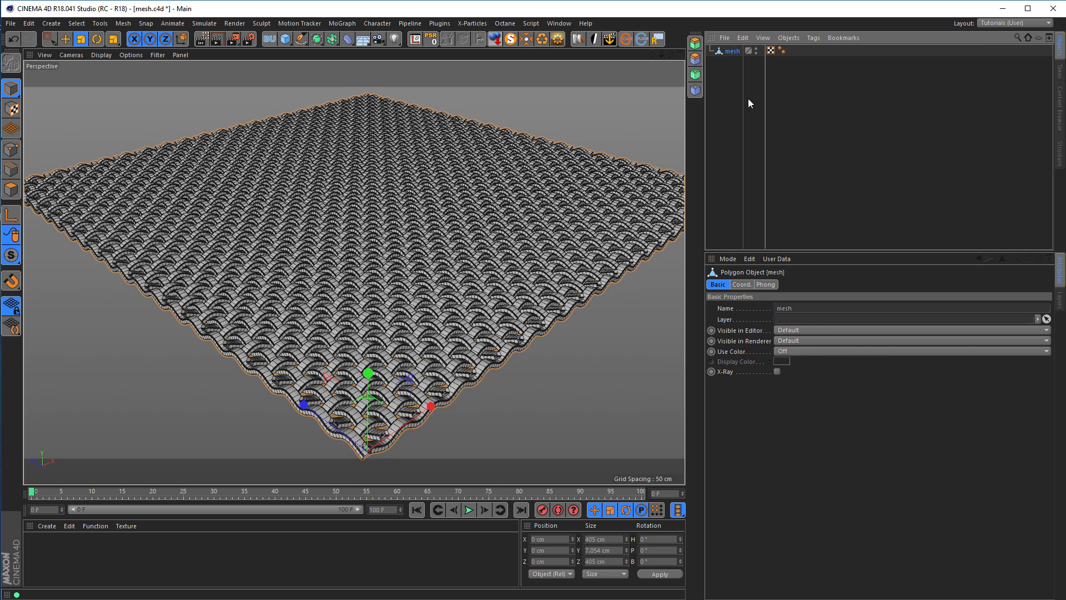
- Copy the mesh object from mesh.c4d into the micro.c4d project
{"action": "key", "text": "v"}
{"action": "mouse_move", "coordinate": [605, 143]}
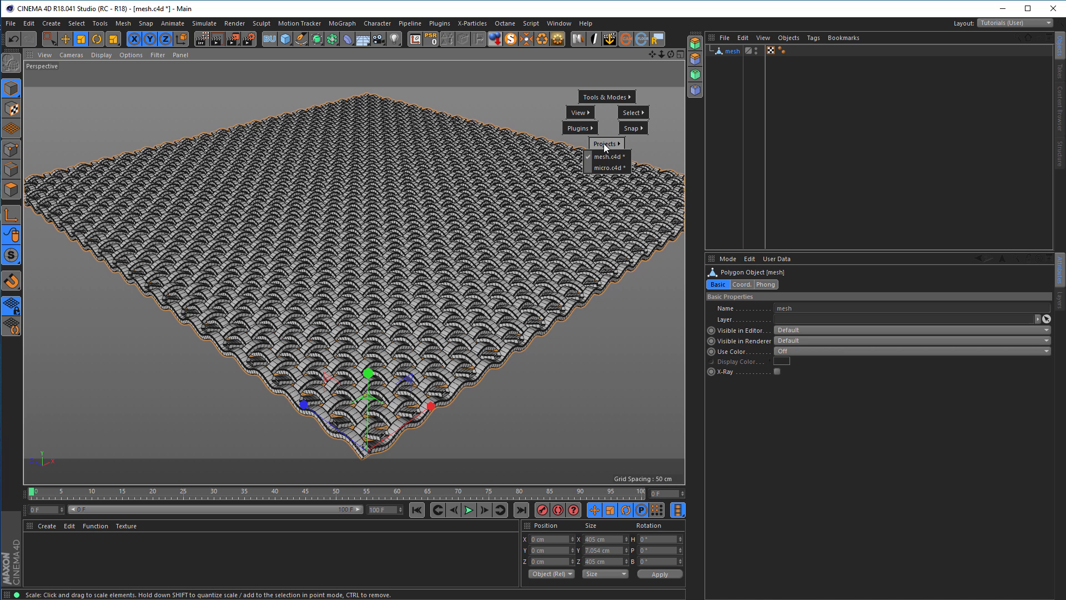
{"action": "left_click", "coordinate": [604, 168]}
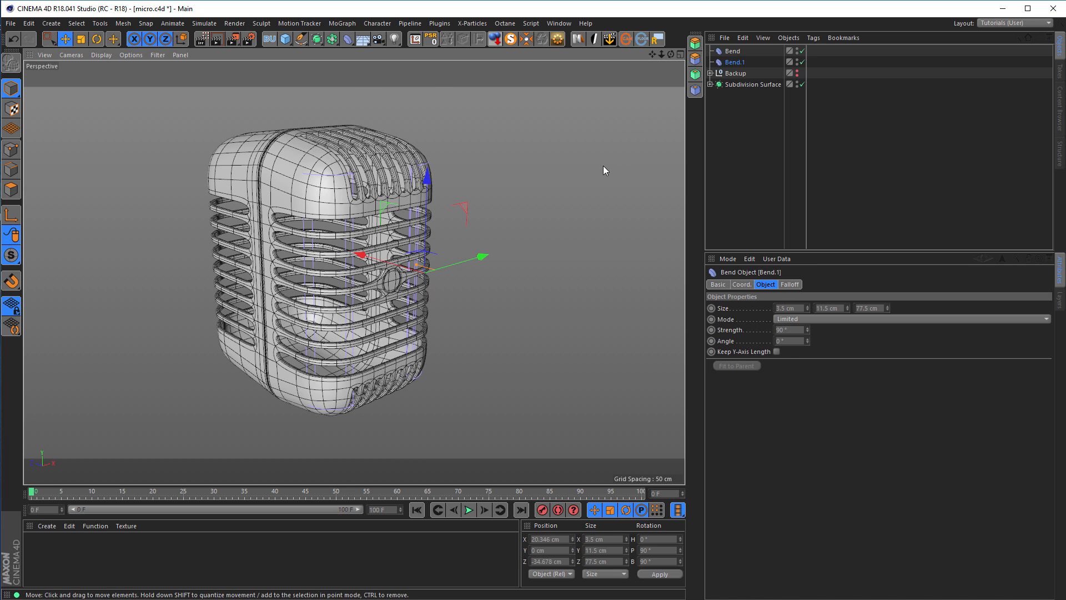
{"action": "key", "text": "ctrl+v"}
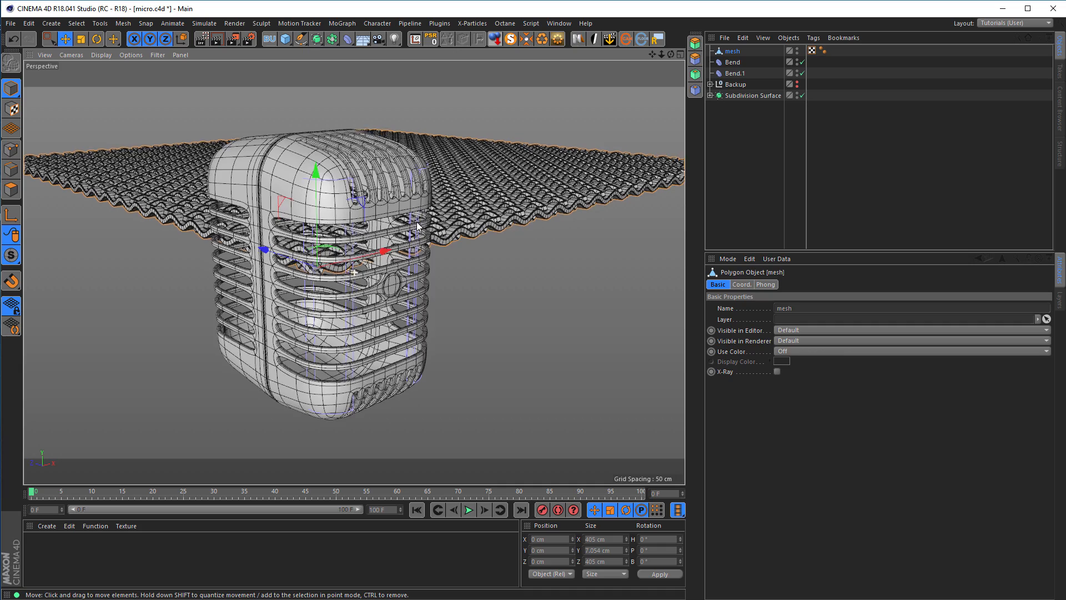
{"action": "scroll", "coordinate": [417, 226], "scroll_direction": "down", "scroll_amount": 8}
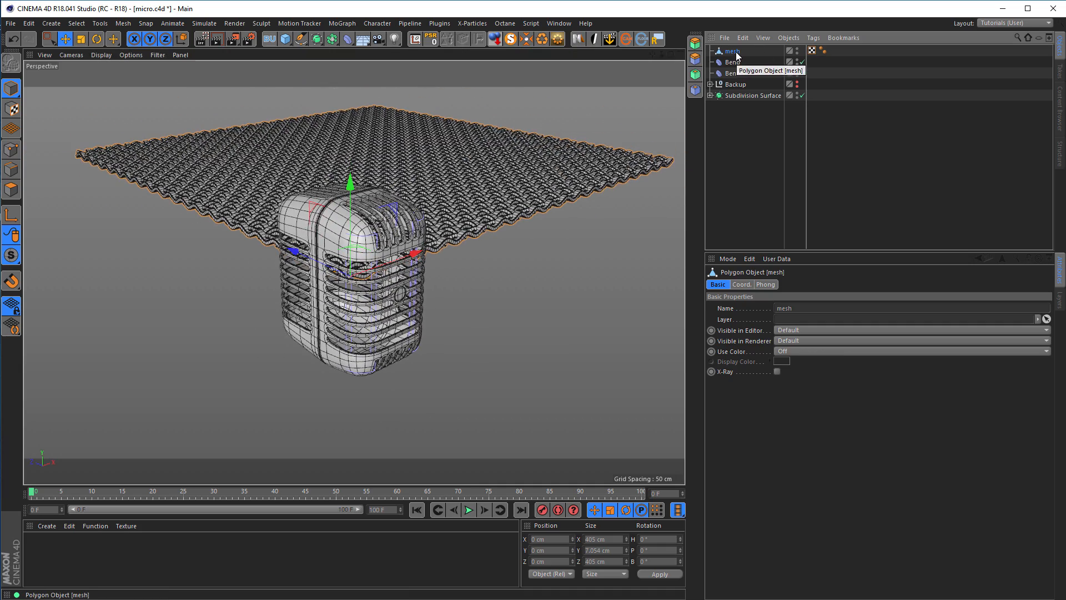
- Center the mesh object's axis with MagicCenter and reset its position to the world origin
{"action": "left_click", "coordinate": [511, 39]}
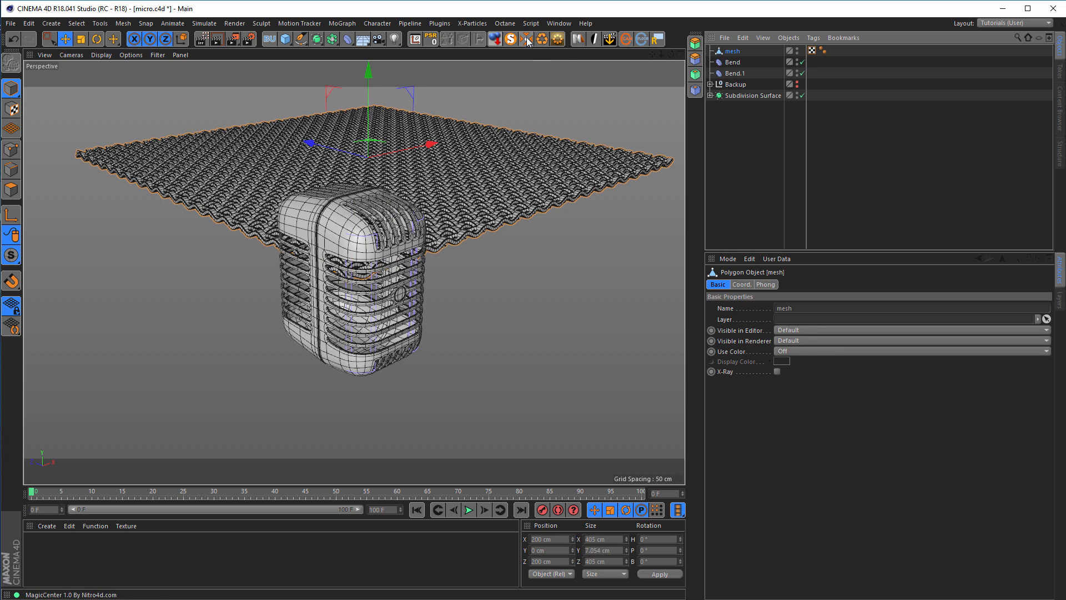
{"action": "left_click", "coordinate": [430, 40]}
{"action": "right_click_drag", "start_coordinate": [442, 219], "coordinate": [445, 245], "text": "alt"}
- Scale the mesh uniformly down to about 181 cm wide
{"action": "key", "text": "t"}
{"action": "left_click_drag", "start_coordinate": [561, 241], "coordinate": [311, 298]}
{"action": "right_click_drag", "start_coordinate": [356, 278], "coordinate": [421, 261], "text": "alt"}
- Rotate the mesh upright to P 90° and inspect its weave beside the cage
{"action": "key", "text": "r"}
{"action": "left_click_drag", "start_coordinate": [397, 243], "coordinate": [381, 307]}
{"action": "left_click_drag", "start_coordinate": [295, 252], "coordinate": [224, 214], "text": "alt"}
{"action": "scroll", "coordinate": [225, 211], "scroll_direction": "up", "scroll_amount": 5}
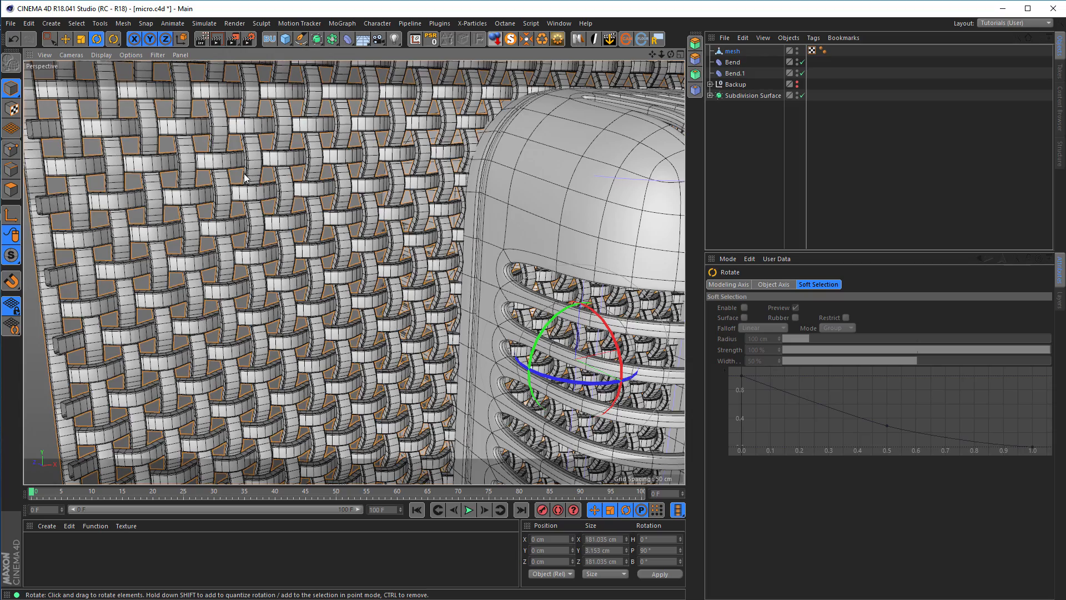
- Rotate the upright mesh 45° in its own plane so the weave runs diagonally behind the cage's slots
{"action": "scroll", "coordinate": [233, 177], "scroll_direction": "down", "scroll_amount": 6}
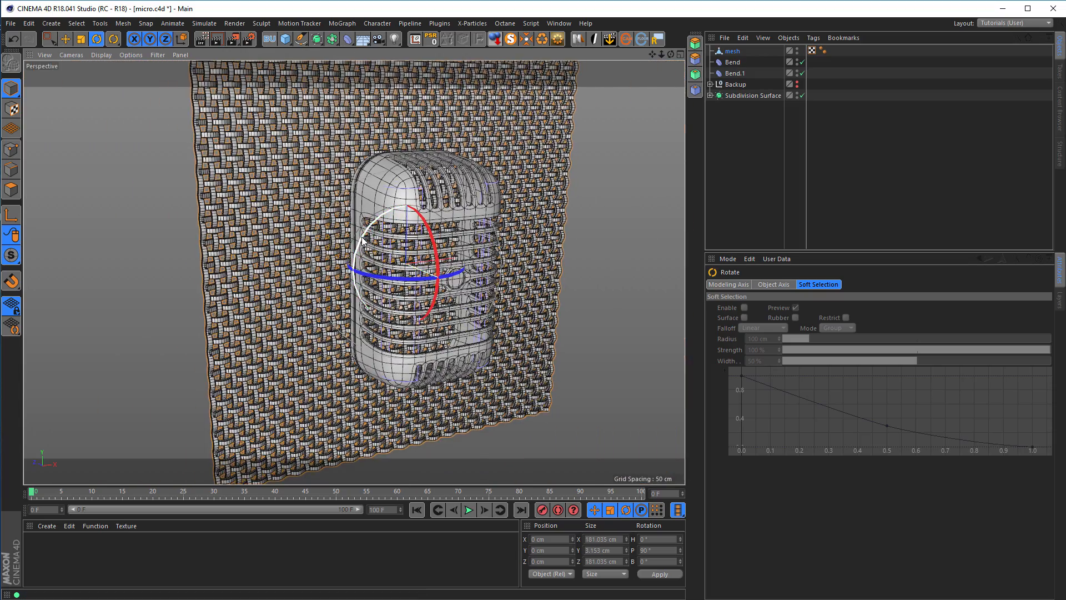
{"action": "left_click_drag", "start_coordinate": [363, 243], "coordinate": [351, 287]}
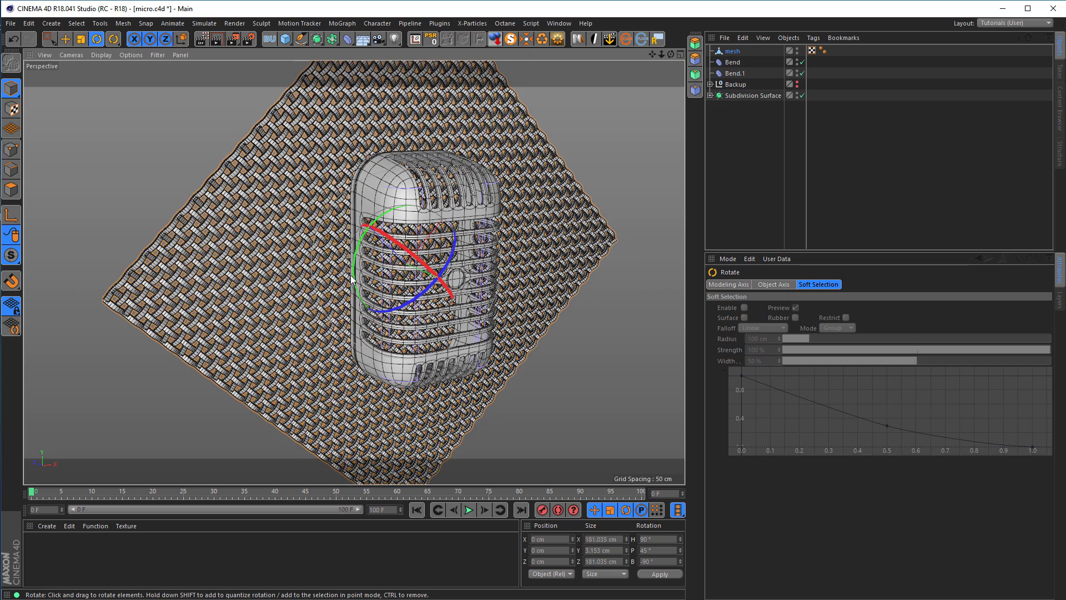
{"action": "left_click_drag", "start_coordinate": [395, 252], "coordinate": [354, 254], "text": "alt"}
{"action": "middle_click_drag", "start_coordinate": [384, 252], "coordinate": [343, 267], "text": "alt"}
{"action": "right_click_drag", "start_coordinate": [343, 267], "coordinate": [421, 267], "text": "alt"}
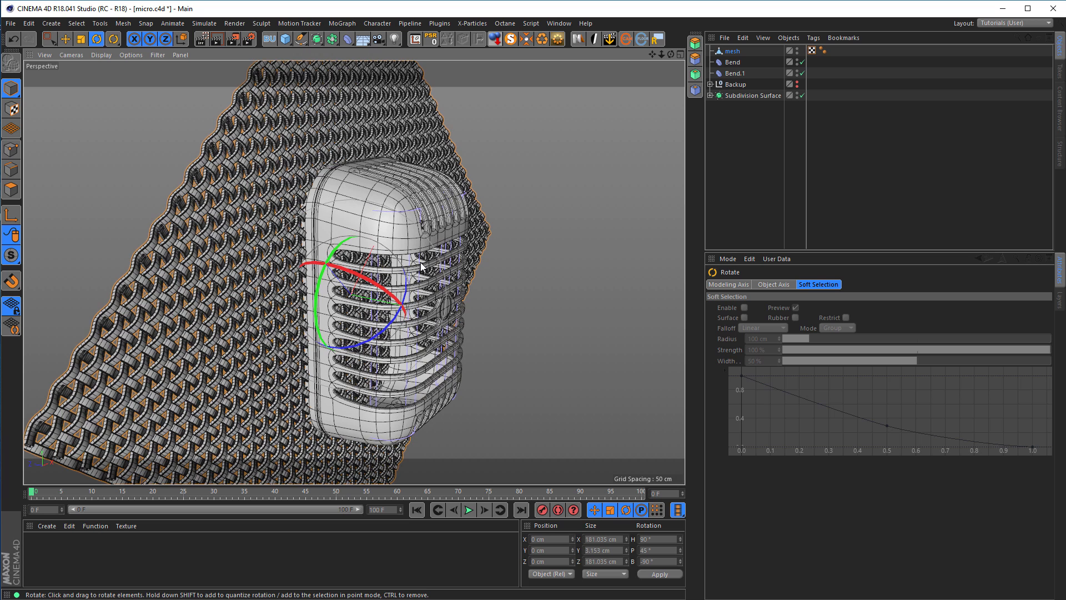
- Realign the mesh object's axis to the world by setting its H, P and B rotation to 0° in axis modification mode
{"action": "key", "text": "e"}
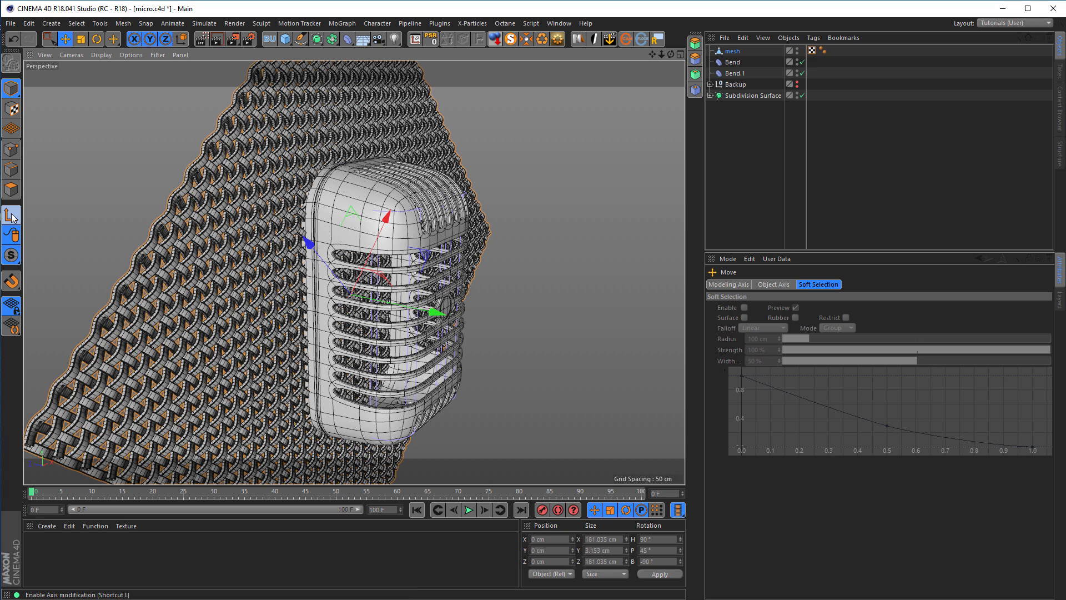
{"action": "left_click", "coordinate": [658, 540]}
{"action": "type", "text": "0"}
{"action": "key", "text": "Tab"}
{"action": "type", "text": "0"}
{"action": "key", "text": "Tab"}
{"action": "type", "text": "0"}
{"action": "key", "text": "Return"}
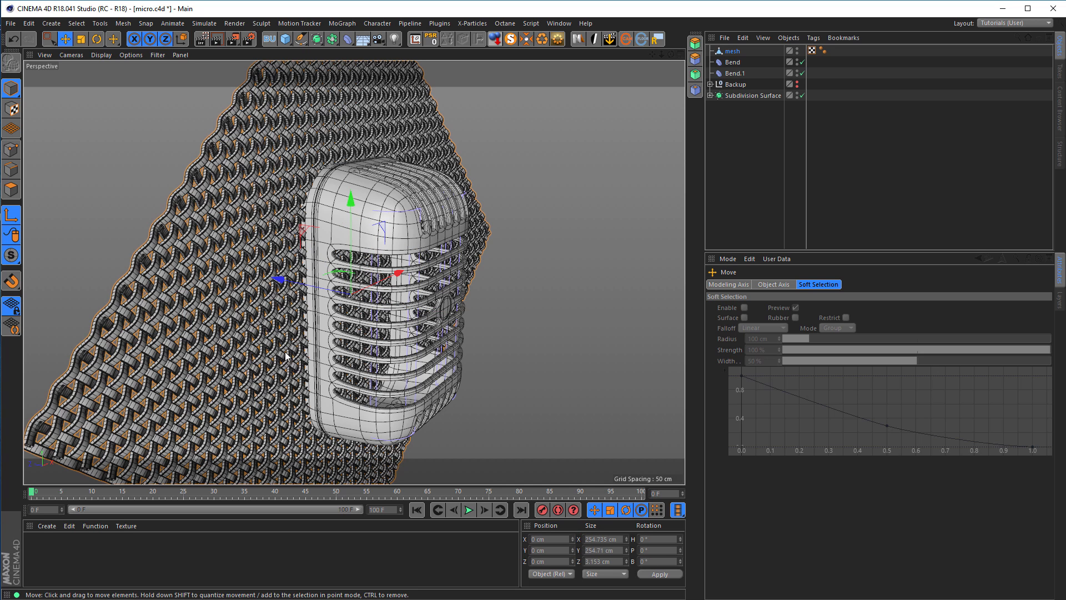
{"action": "key", "text": "l"}
- Move the mesh along Z to about -33.7 cm in the Top view, just inside the cage's front face
{"action": "middle_click", "coordinate": [252, 271]}
{"action": "middle_click", "coordinate": [367, 228]}
{"action": "scroll", "coordinate": [377, 224], "scroll_direction": "down", "scroll_amount": 3}
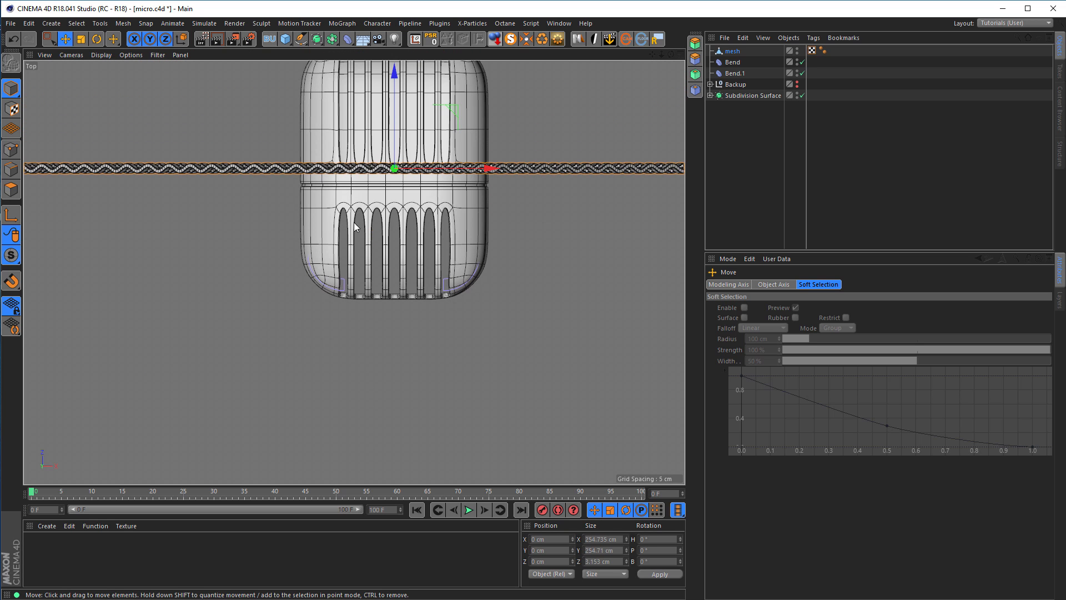
{"action": "left_click_drag", "start_coordinate": [395, 71], "coordinate": [394, 190]}
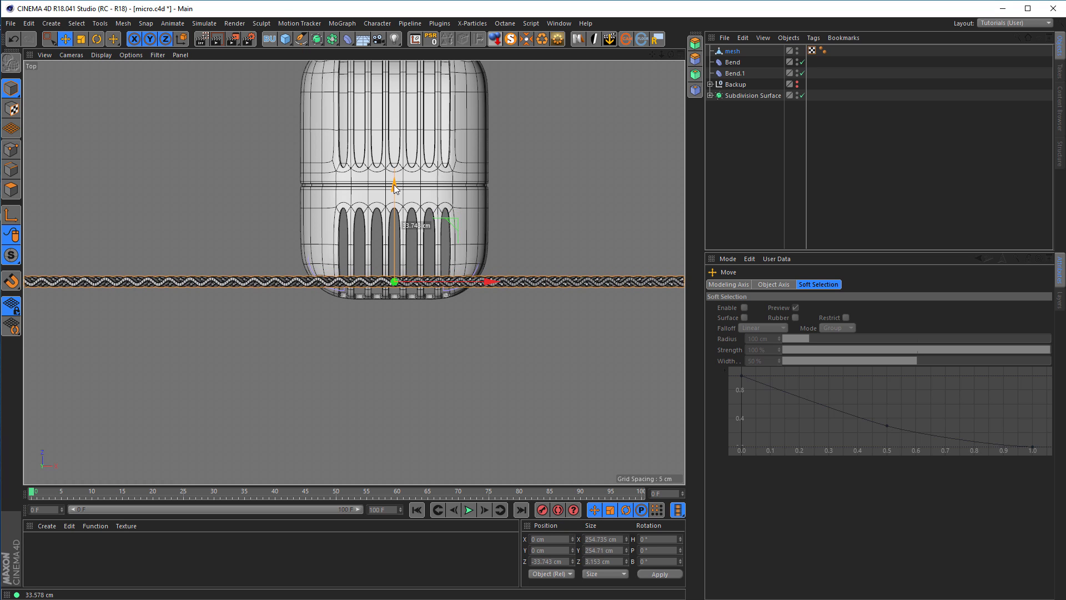
{"action": "left_click_drag", "start_coordinate": [394, 185], "coordinate": [395, 184]}
{"action": "middle_click", "coordinate": [368, 223]}
{"action": "middle_click", "coordinate": [279, 211]}
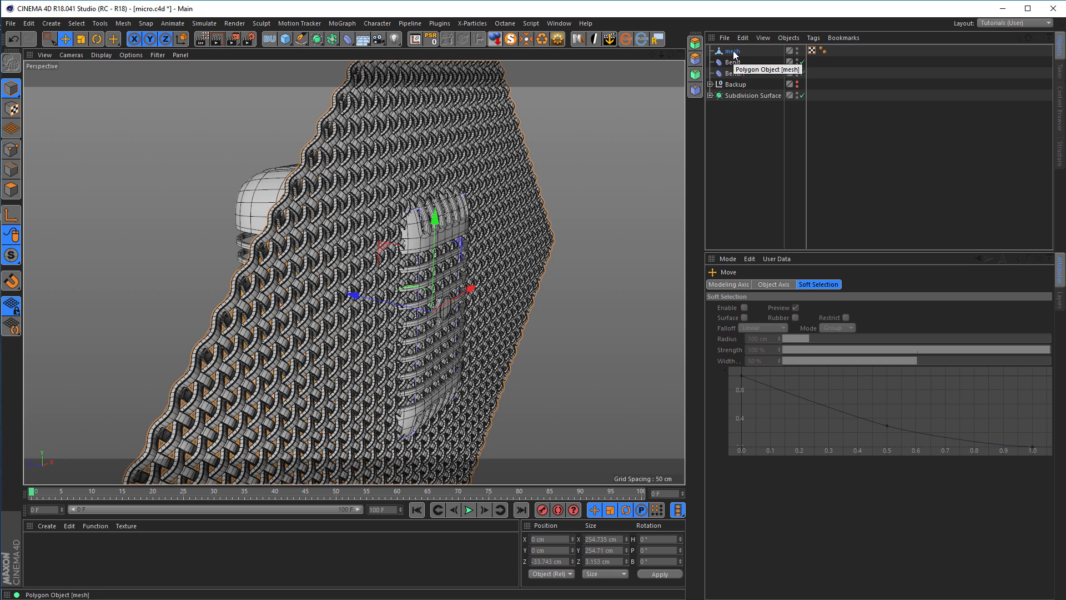
- Try both Bend deformers as children of the mesh object and move them back out above it
{"action": "mouse_move", "coordinate": [733, 63]}
{"action": "left_mouse_down"}
{"action": "mouse_move", "coordinate": [735, 52]}
{"action": "mouse_move", "coordinate": [741, 72]}
{"action": "left_mouse_up"}
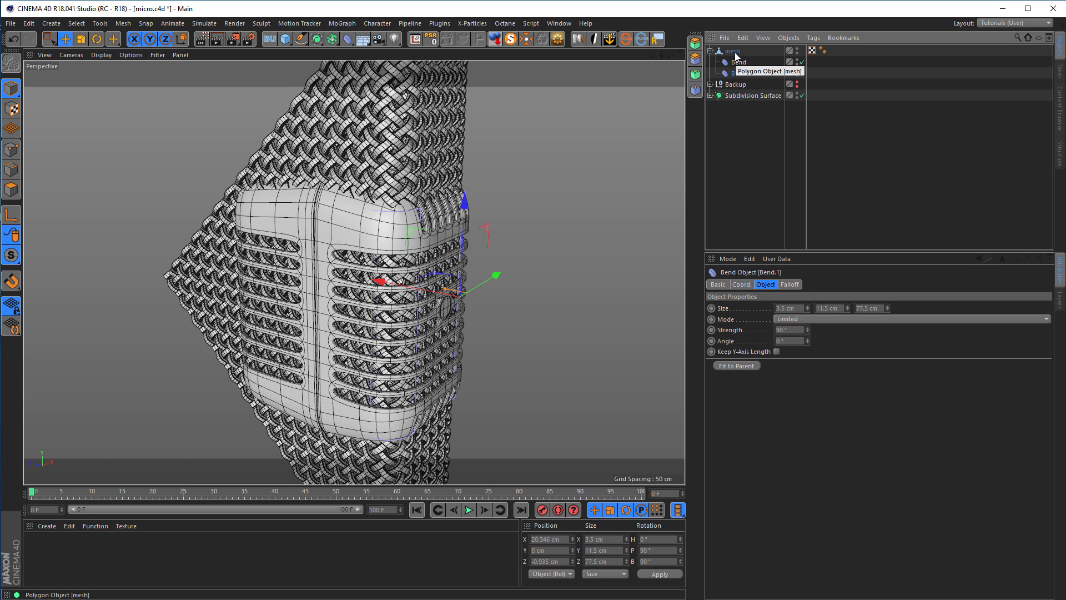
{"action": "left_click", "coordinate": [734, 52]}
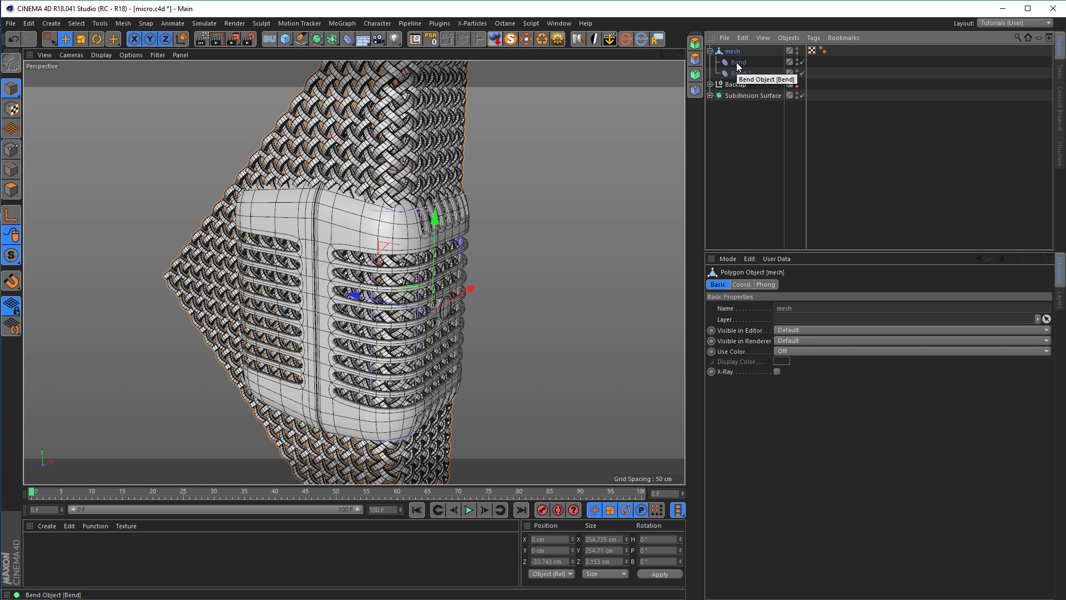
{"action": "left_click", "coordinate": [737, 62]}
{"action": "left_click", "coordinate": [739, 72], "text": "shift"}
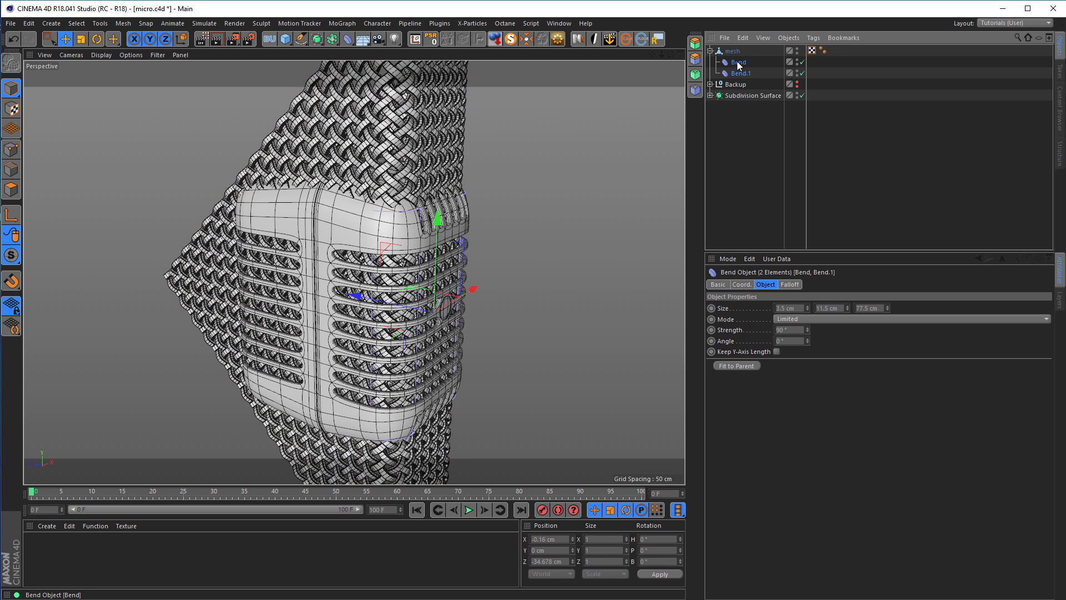
{"action": "left_click", "coordinate": [738, 61]}
{"action": "left_click", "coordinate": [738, 73], "text": "shift"}
{"action": "left_click_drag", "start_coordinate": [737, 63], "coordinate": [736, 48]}
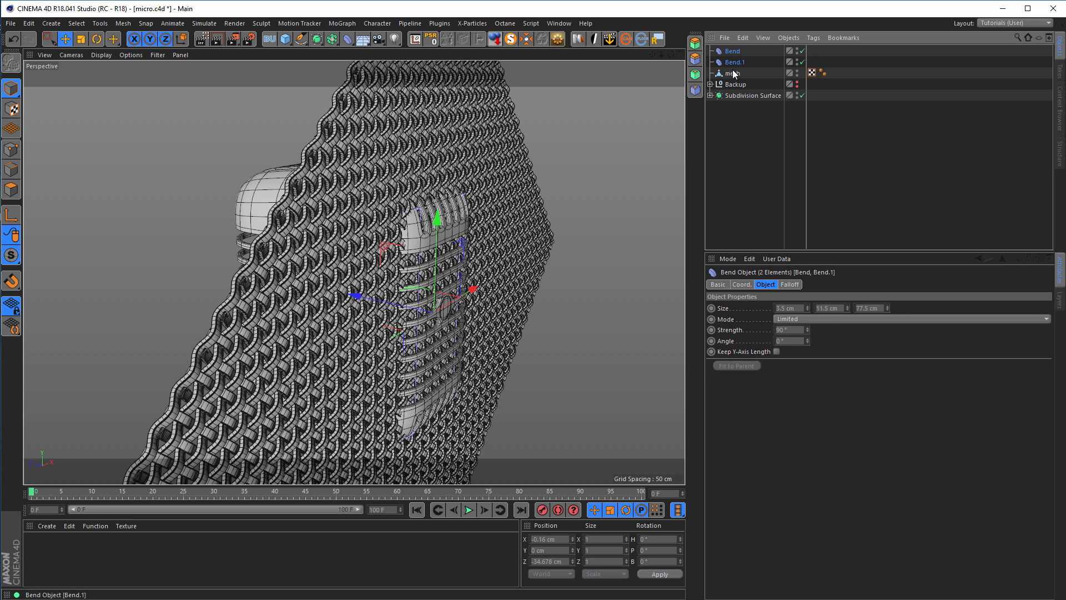
- Group the mesh object under a null and name the null Mesh
{"action": "left_click", "coordinate": [733, 74]}
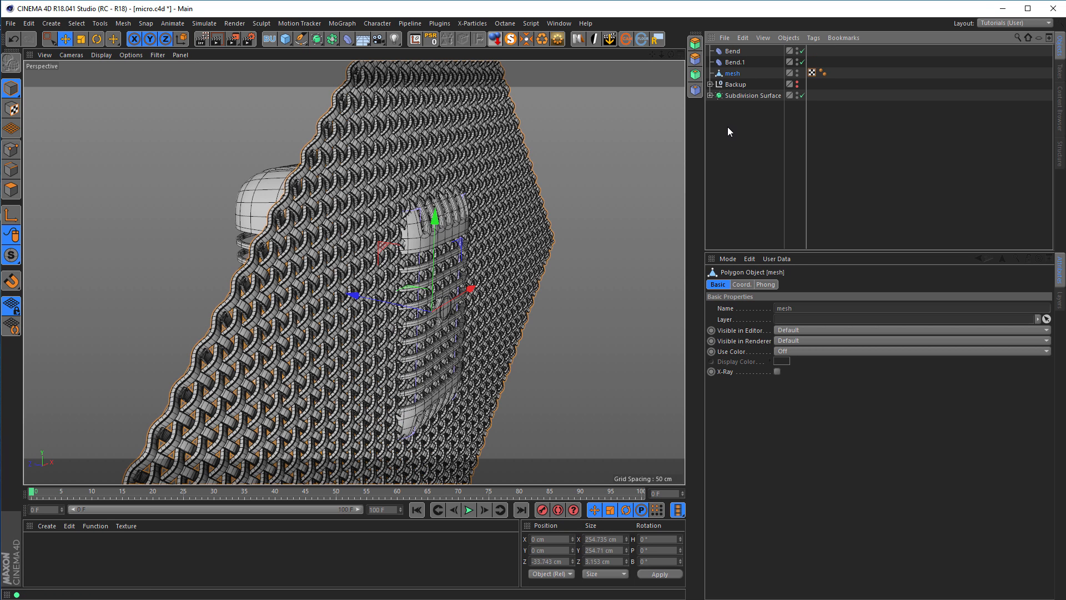
{"action": "key", "text": "alt+g"}
{"action": "double_click", "coordinate": [732, 73]}
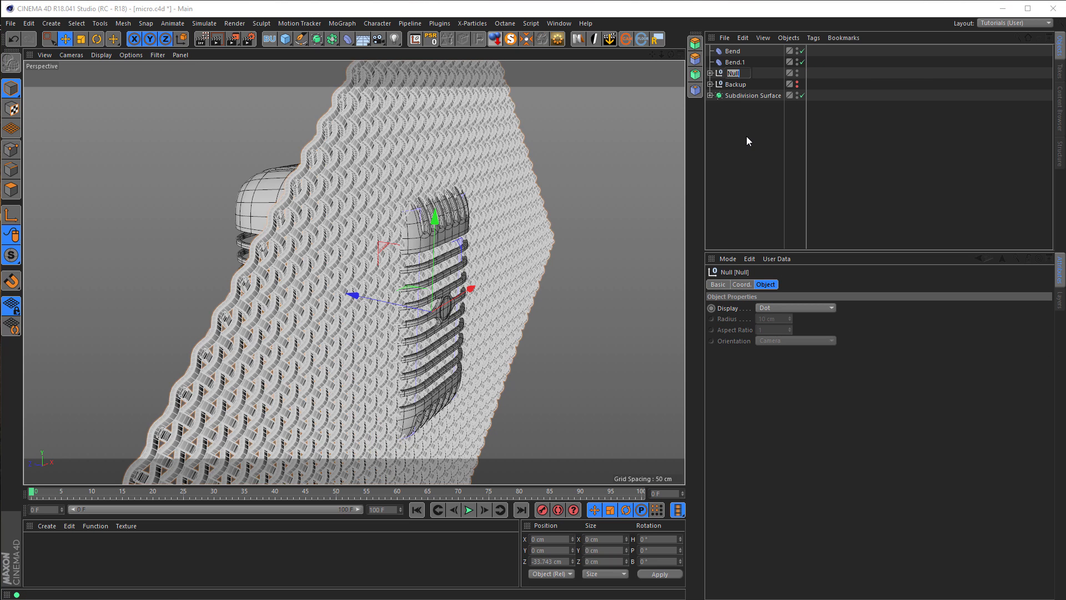
{"action": "type", "text": "Mesh"}
{"action": "key", "text": "Return"}
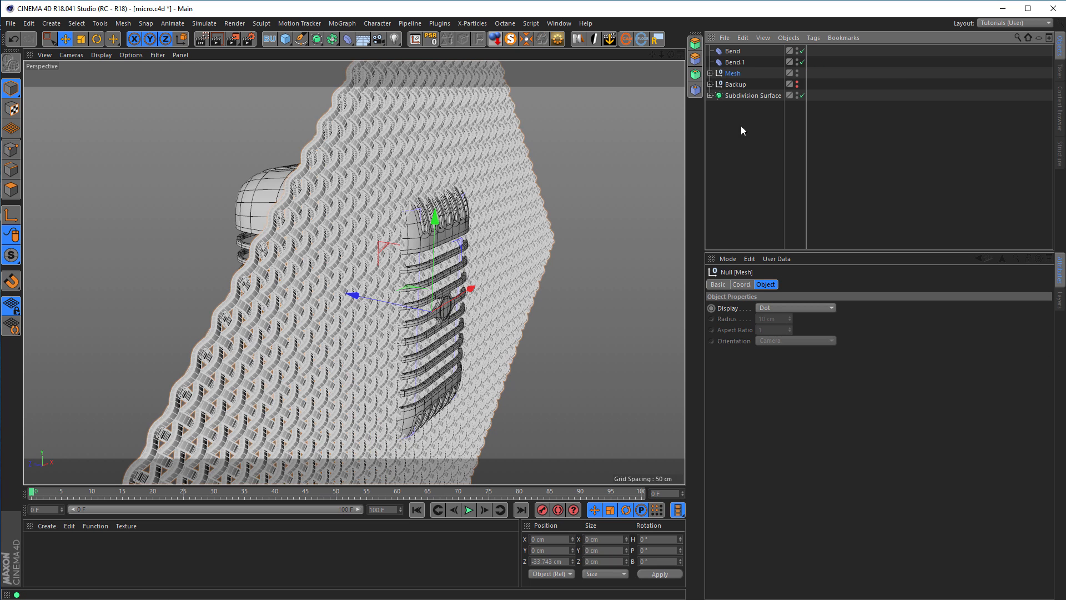
- Move Bend and Bend.1 into the Mesh null, above the mesh object
{"action": "left_click", "coordinate": [710, 73]}
{"action": "left_click", "coordinate": [731, 53]}
{"action": "left_click", "coordinate": [731, 62], "text": "ctrl"}
{"action": "left_click_drag", "start_coordinate": [732, 63], "coordinate": [734, 73]}
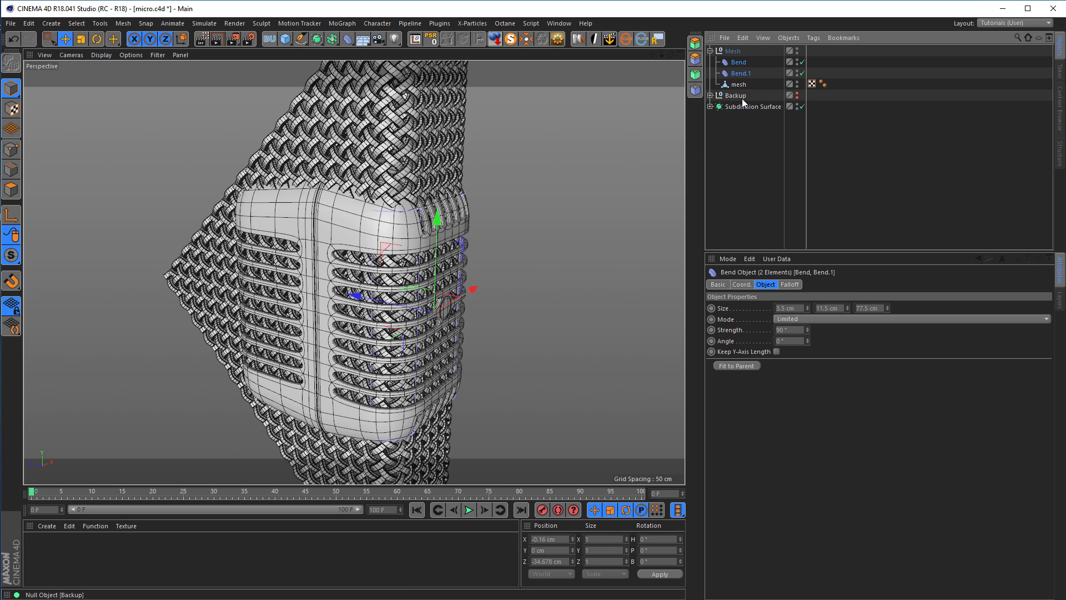
- Try sliding only the mesh object along its Z axis through the bends and undo the move
{"action": "left_click", "coordinate": [743, 86]}
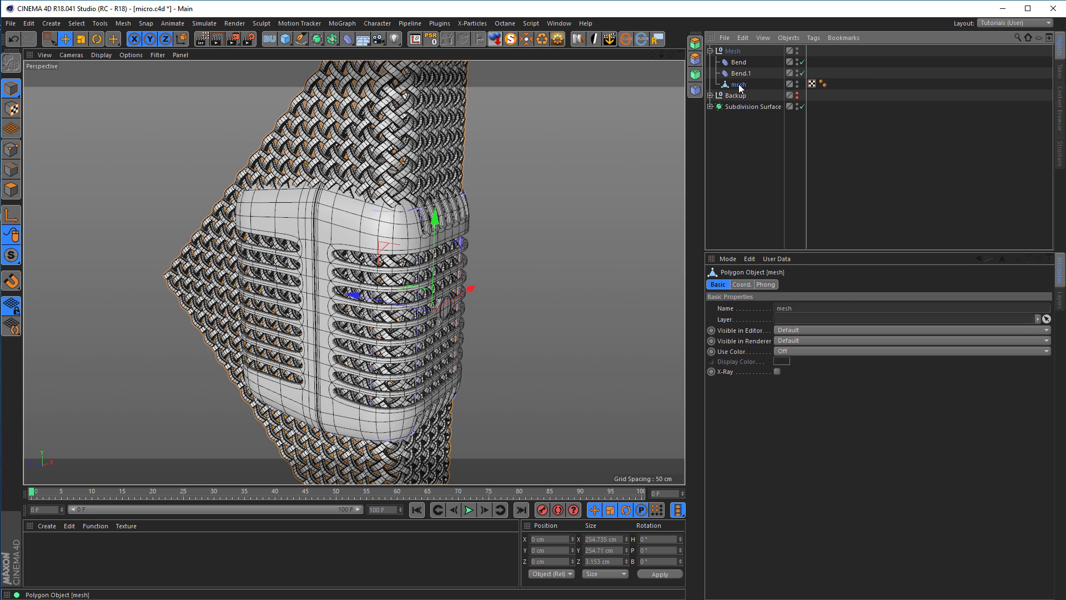
{"action": "mouse_move", "coordinate": [355, 298]}
{"action": "left_mouse_down"}
{"action": "mouse_move", "coordinate": [370, 303]}
{"action": "mouse_move", "coordinate": [361, 297]}
{"action": "left_mouse_up"}
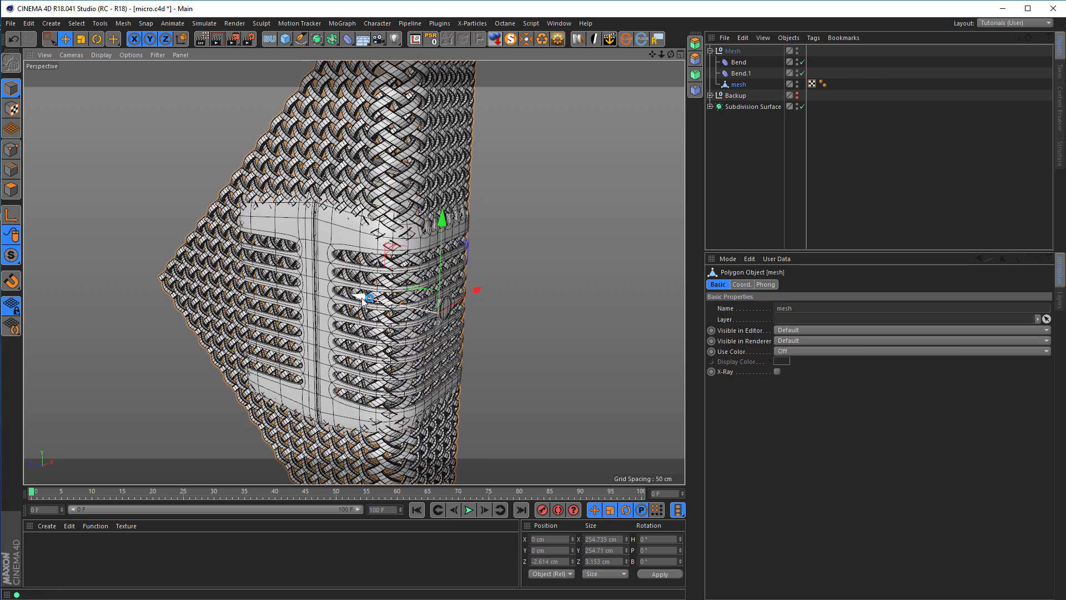
{"action": "key", "text": "ctrl+z"}
- Scale the mesh object uniformly down to about 144 cm wide and check its fit inside the cage from several sides
{"action": "left_click_drag", "start_coordinate": [468, 288], "coordinate": [541, 271], "text": "alt"}
{"action": "middle_click_drag", "start_coordinate": [542, 271], "coordinate": [450, 295], "text": "alt"}
{"action": "left_click_drag", "start_coordinate": [451, 295], "coordinate": [482, 318], "text": "alt"}
{"action": "right_click_drag", "start_coordinate": [482, 318], "coordinate": [534, 310], "text": "alt"}
{"action": "left_click_drag", "start_coordinate": [534, 312], "coordinate": [414, 315], "text": "alt"}
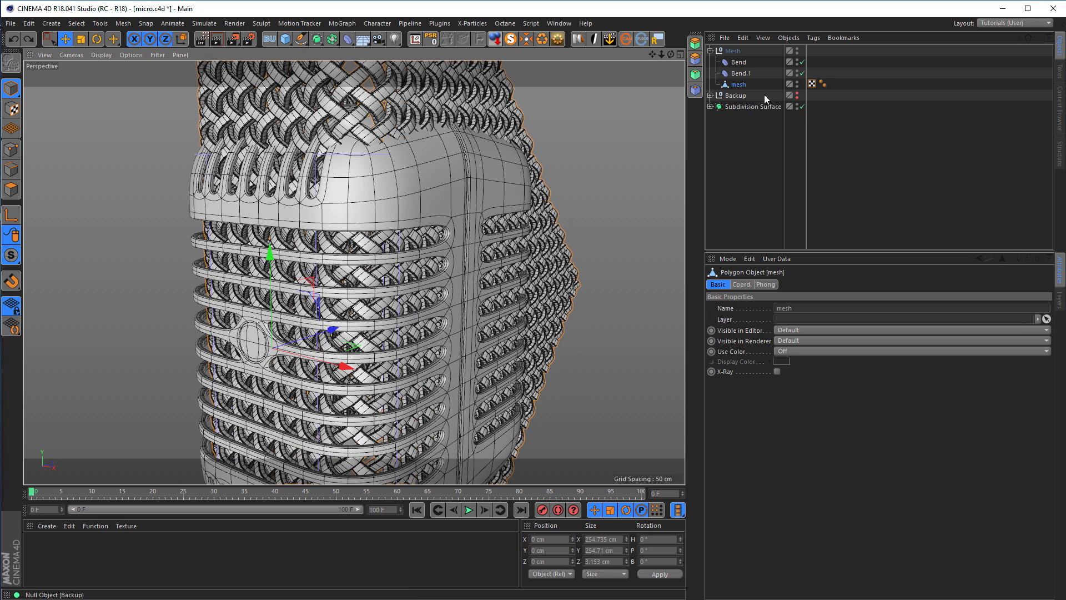
{"action": "key", "text": "t"}
{"action": "left_click", "coordinate": [738, 84]}
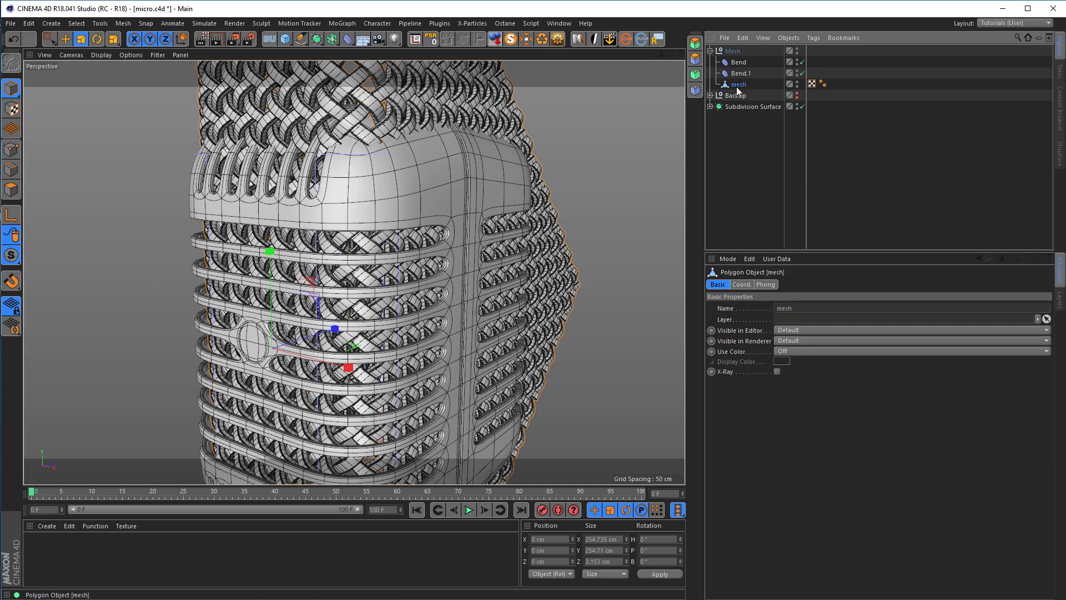
{"action": "left_click_drag", "start_coordinate": [634, 221], "coordinate": [472, 289]}
{"action": "left_click_drag", "start_coordinate": [415, 310], "coordinate": [205, 255], "text": "alt"}
{"action": "left_click_drag", "start_coordinate": [288, 254], "coordinate": [476, 246], "text": "alt"}
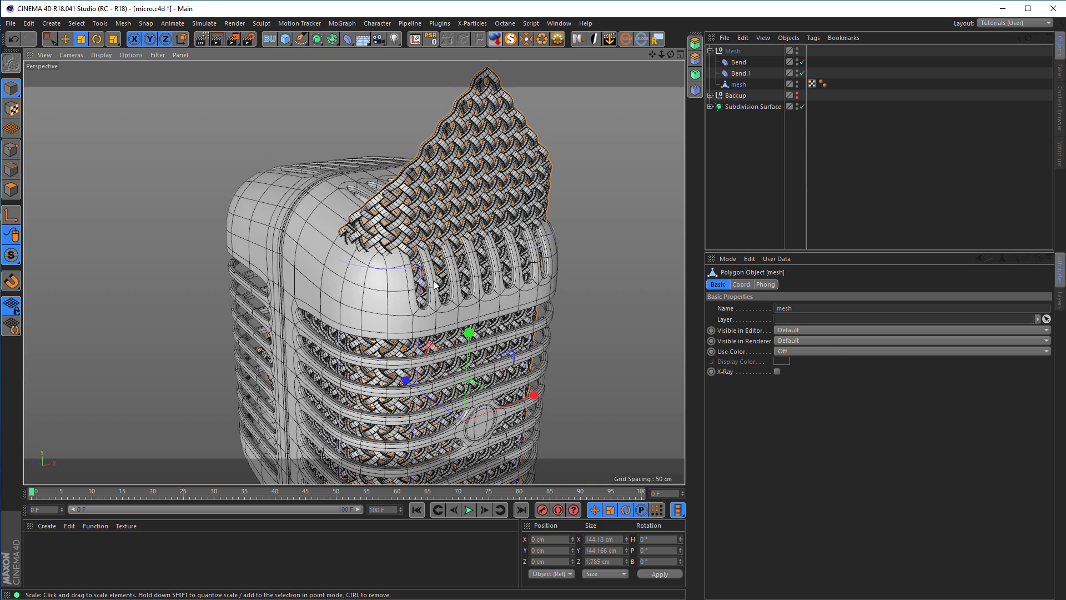
{"action": "scroll", "coordinate": [434, 295], "scroll_direction": "down", "scroll_amount": 5}
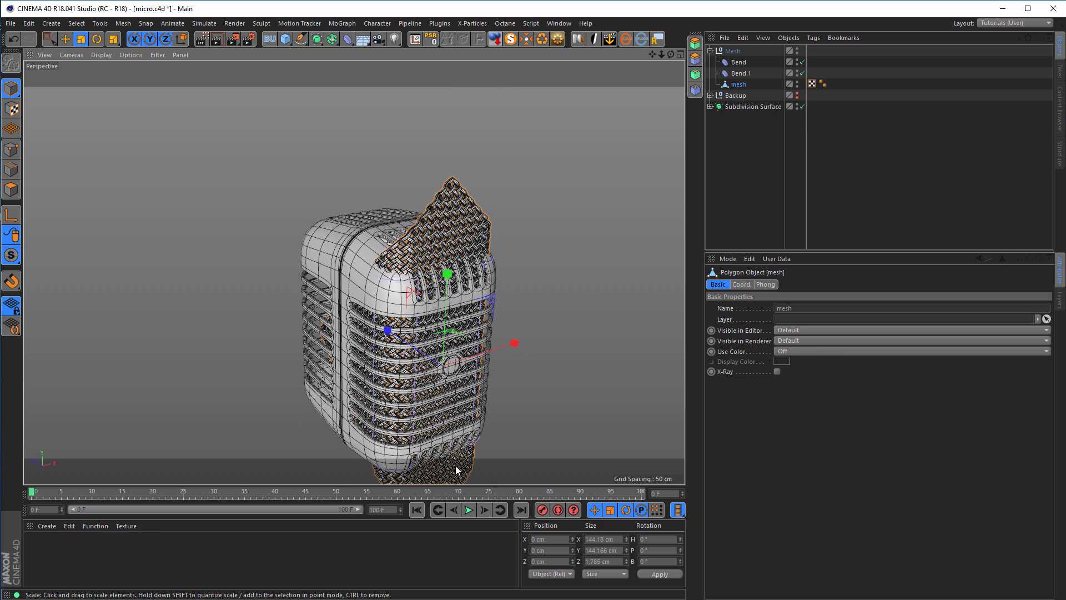
- Disable the Bend and Bend.1 deformers and duplicate Bend.1 directly above the mesh object
{"action": "scroll", "coordinate": [416, 317], "scroll_direction": "up", "scroll_amount": 5}
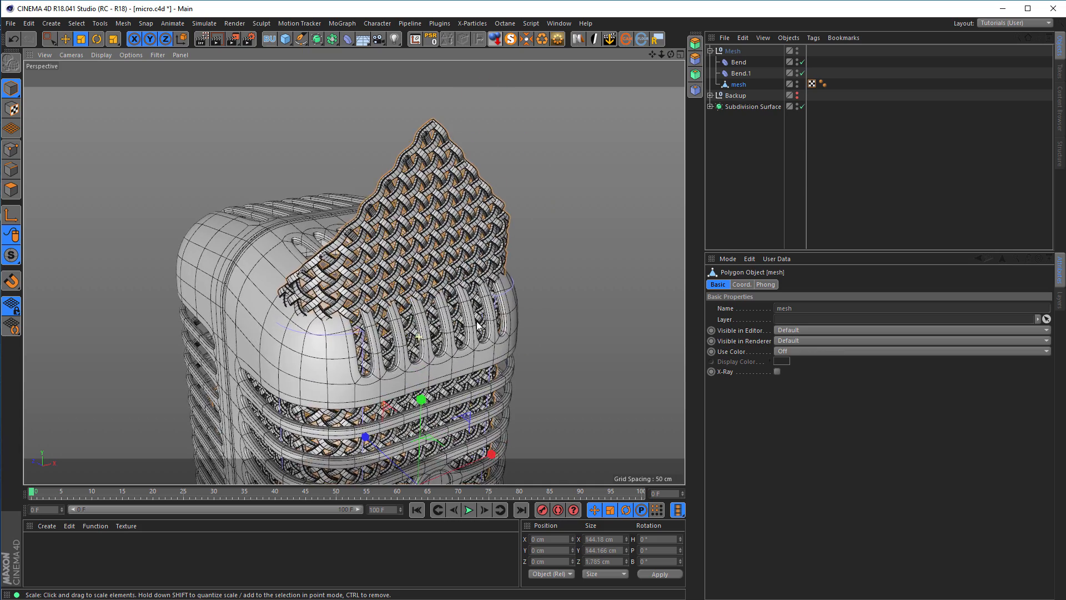
{"action": "left_click", "coordinate": [738, 74]}
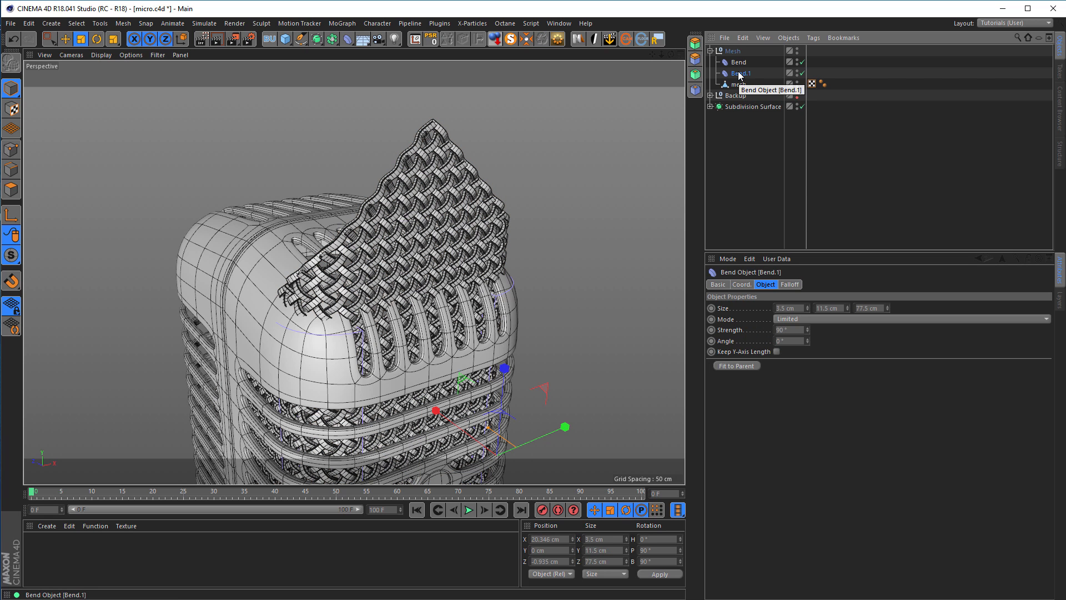
{"action": "left_click", "coordinate": [801, 62]}
{"action": "left_click", "coordinate": [802, 72]}
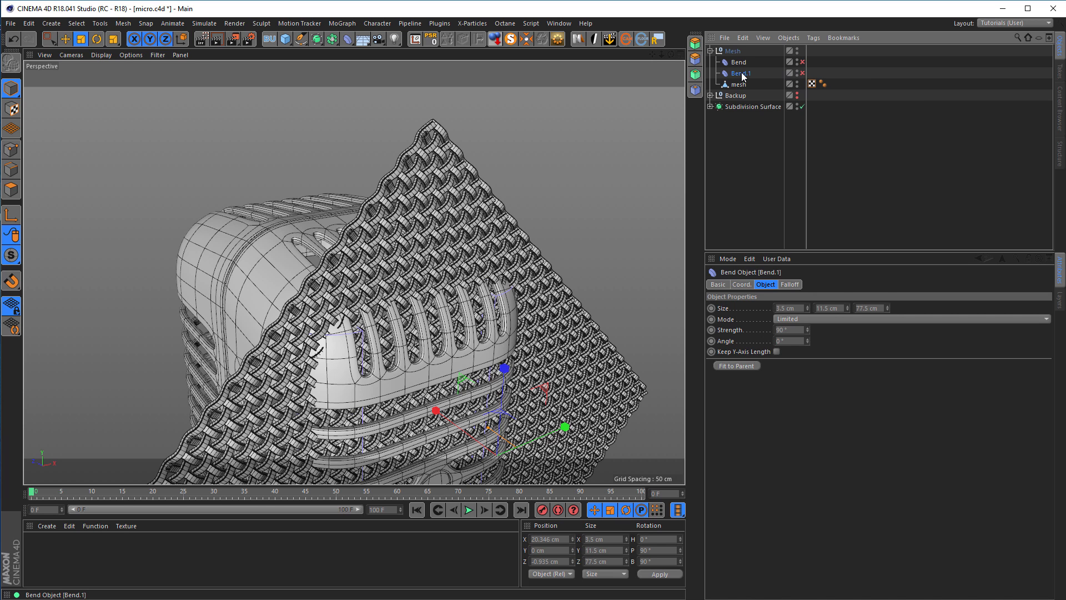
{"action": "left_click_drag", "start_coordinate": [743, 81], "coordinate": [743, 86], "text": "ctrl"}
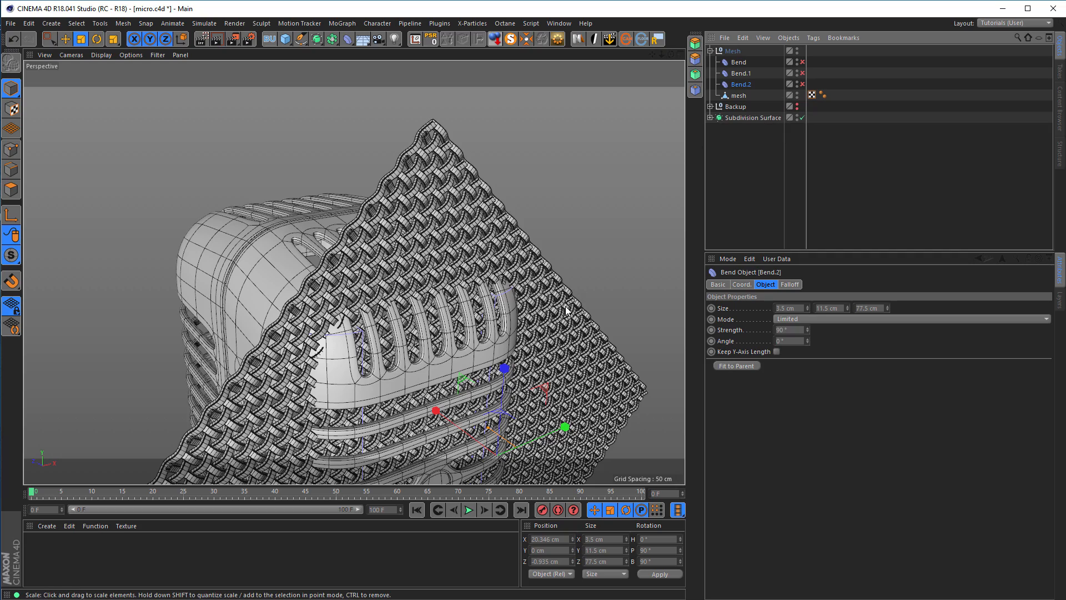
- Rotate the duplicated bend deformer to a heading of 90° with 0° pitch and 0° bank
{"action": "key", "text": "r"}
{"action": "middle_click_drag", "start_coordinate": [477, 384], "coordinate": [443, 220], "text": "alt"}
{"action": "left_click_drag", "start_coordinate": [450, 269], "coordinate": [418, 371]}
- In the front view, slide the Bend.2 deformer sideways to the middle of the mesh, at X about -1.55 cm
{"action": "middle_click", "coordinate": [418, 371]}
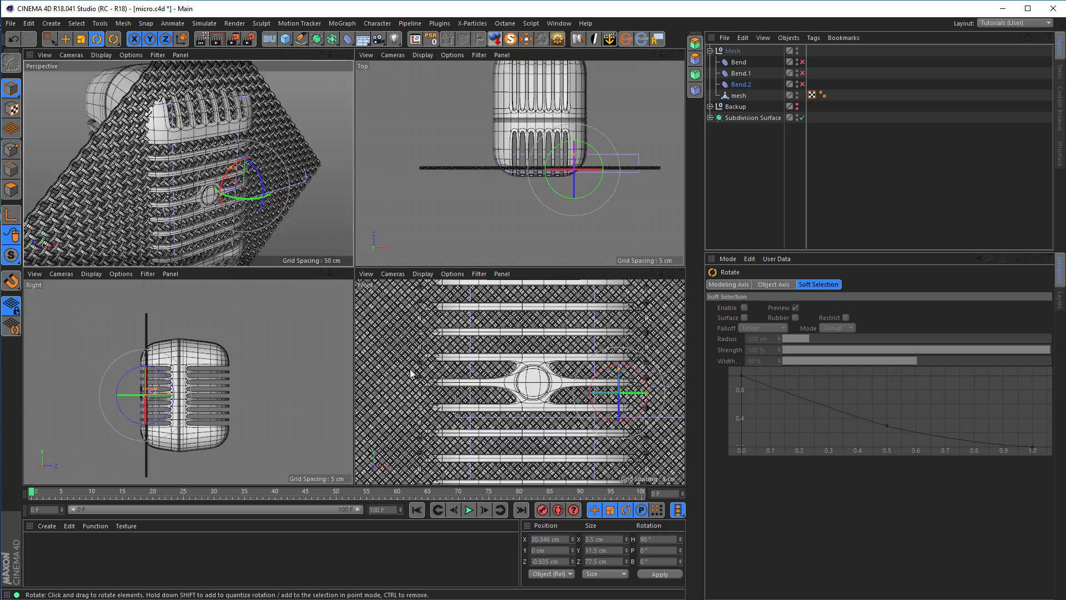
{"action": "middle_click", "coordinate": [369, 375]}
{"action": "scroll", "coordinate": [368, 374], "scroll_direction": "down", "scroll_amount": 5}
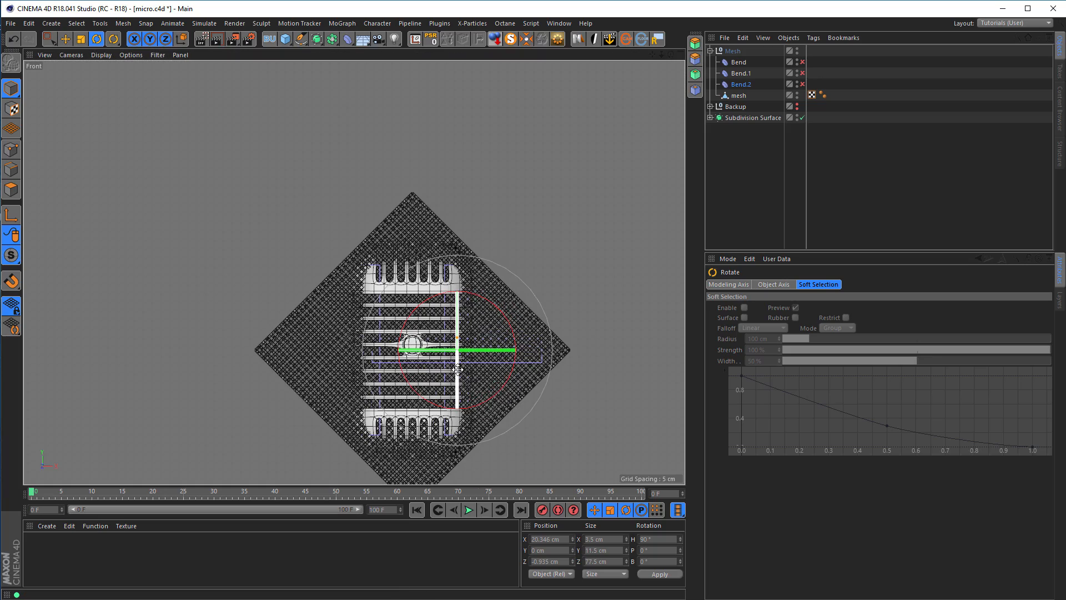
{"action": "key", "text": "e"}
{"action": "scroll", "coordinate": [476, 358], "scroll_direction": "up", "scroll_amount": 4}
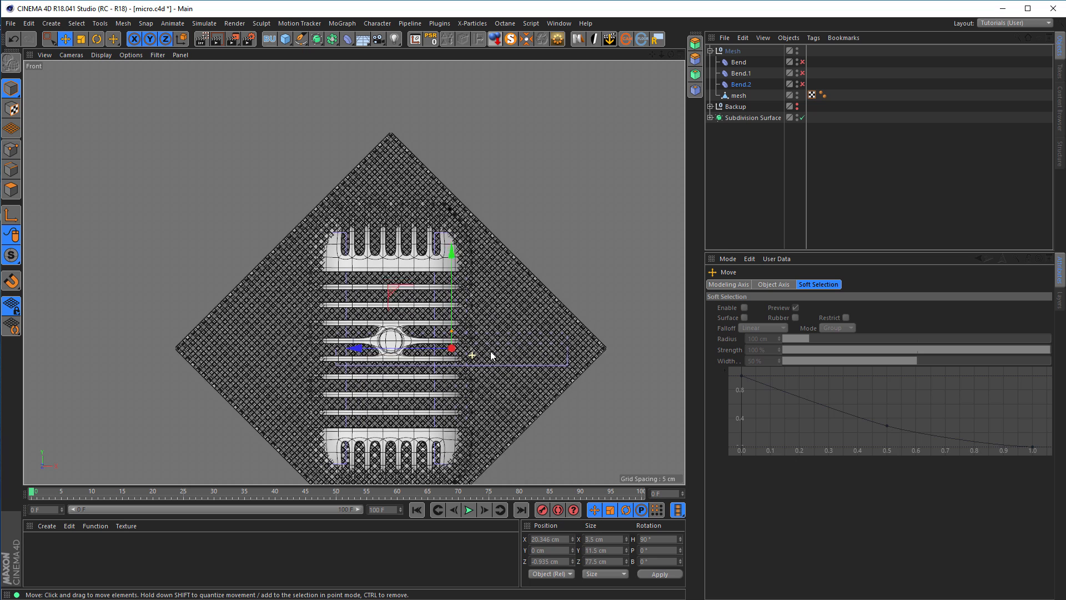
{"action": "left_click_drag", "start_coordinate": [362, 354], "coordinate": [287, 348]}
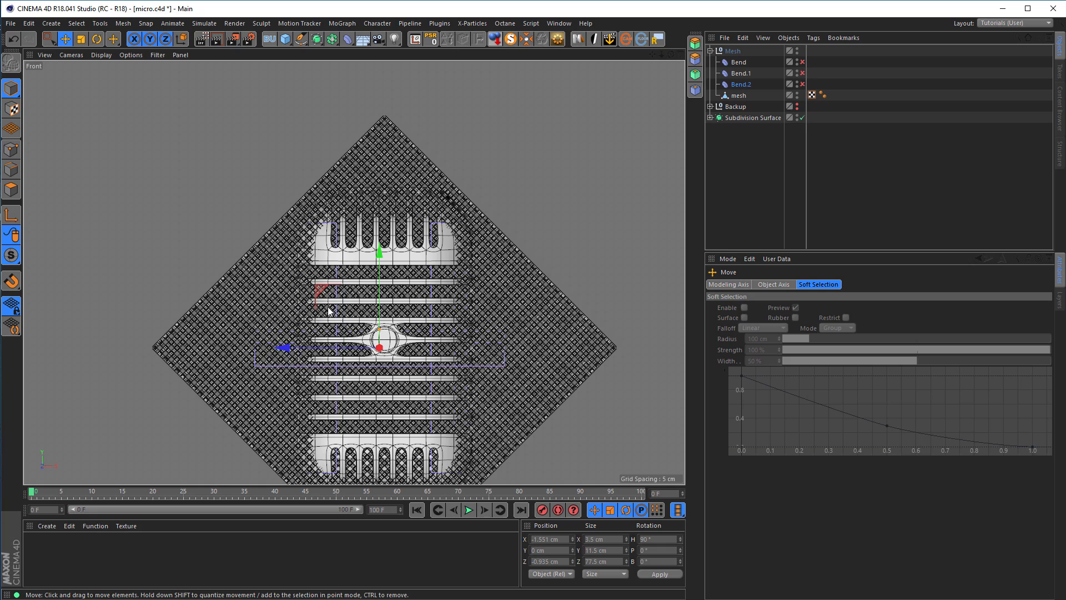
- In the side view, raise Bend.2 to the microphone's upper edge, at Y about 38.45 cm, and return to the perspective view
{"action": "scroll", "coordinate": [328, 311], "scroll_direction": "up", "scroll_amount": 3}
{"action": "middle_click", "coordinate": [395, 277]}
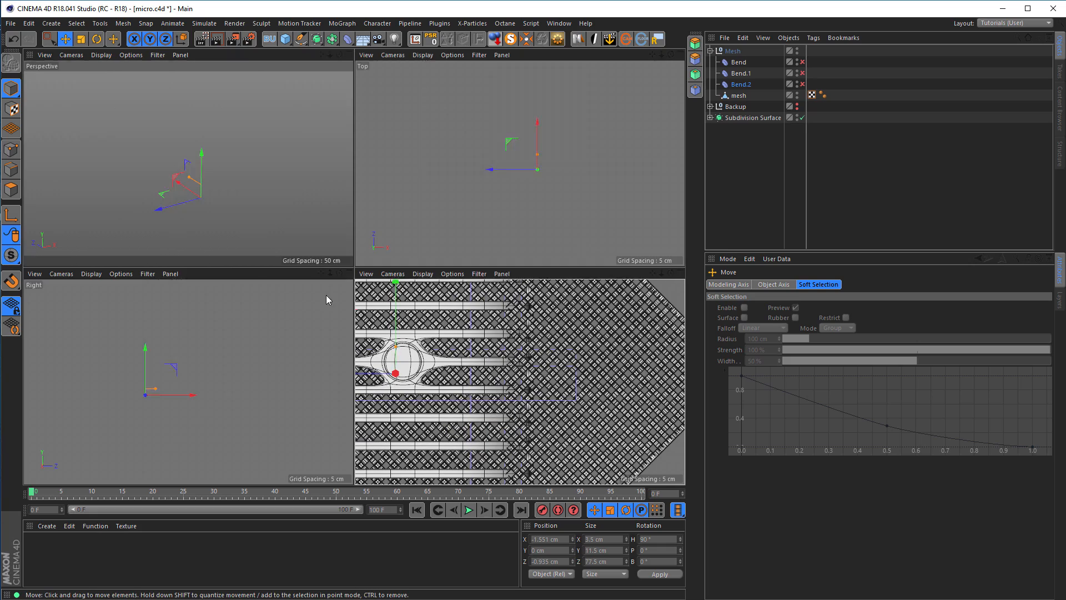
{"action": "middle_click", "coordinate": [231, 323]}
{"action": "scroll", "coordinate": [276, 303], "scroll_direction": "up", "scroll_amount": 4}
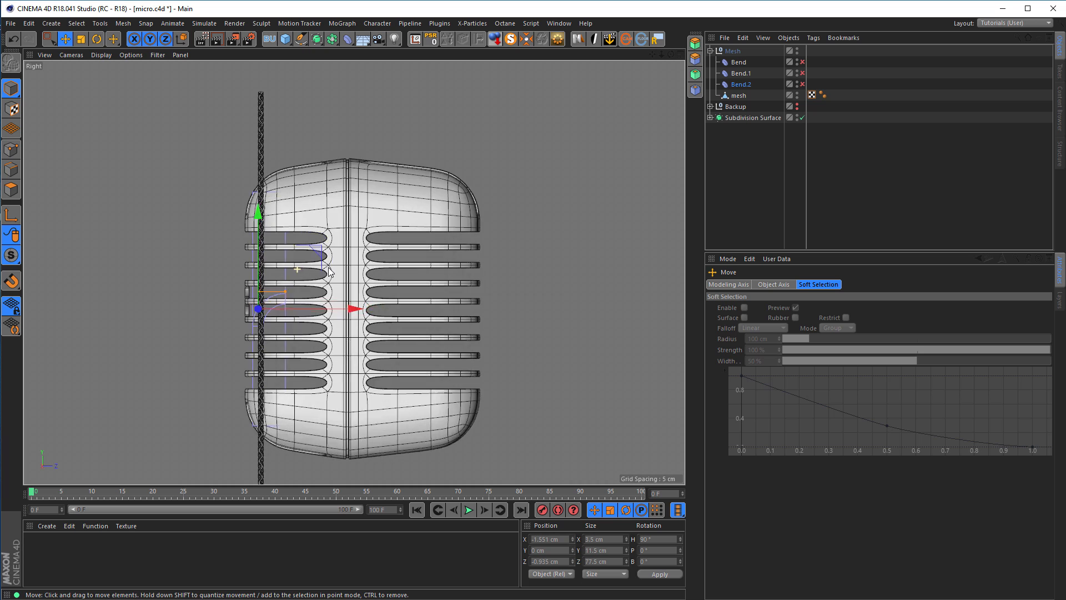
{"action": "left_click_drag", "start_coordinate": [240, 229], "coordinate": [255, 53]}
{"action": "middle_click", "coordinate": [269, 350]}
{"action": "key", "text": "F1"}
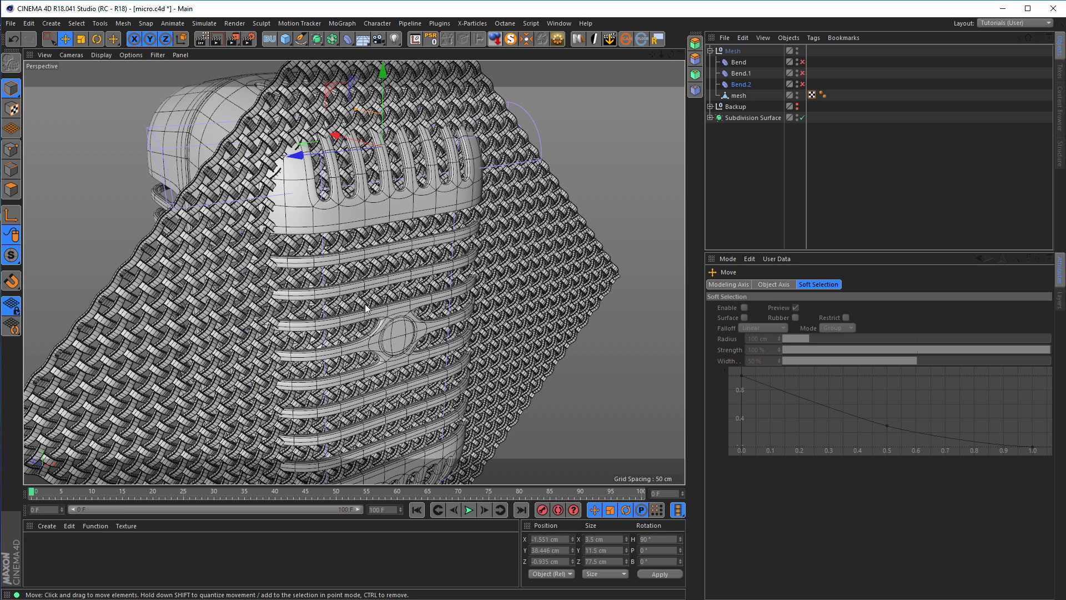
- Re-enable the Bend, Bend.1 and Bend.2 deformers
{"action": "left_click", "coordinate": [803, 62]}
{"action": "left_click", "coordinate": [802, 73]}
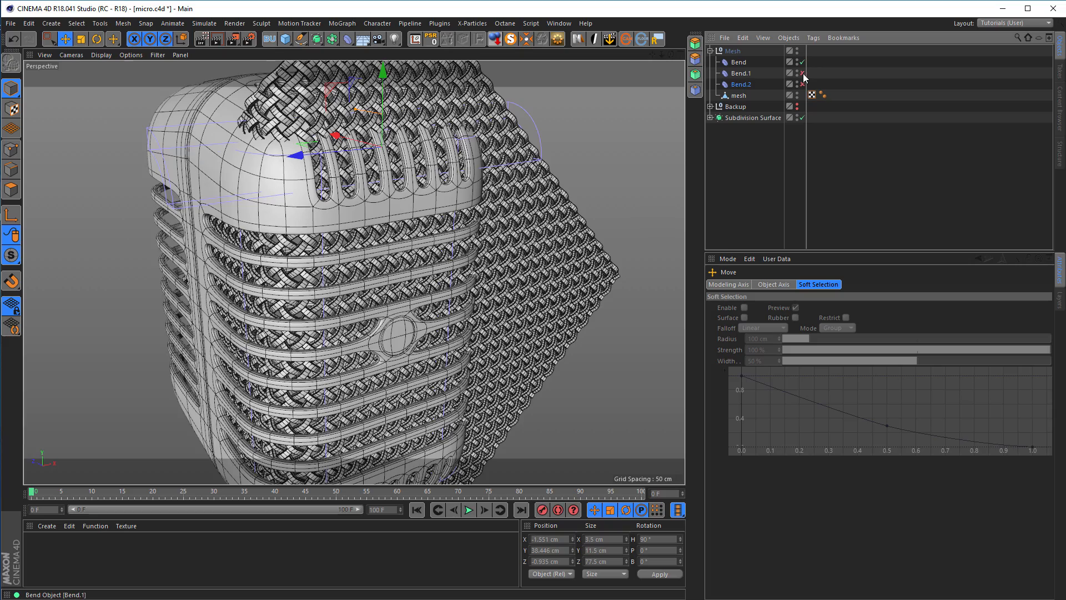
{"action": "left_click_drag", "start_coordinate": [385, 171], "coordinate": [135, 208], "text": "alt"}
{"action": "right_click_drag", "start_coordinate": [411, 227], "coordinate": [348, 223], "text": "alt"}
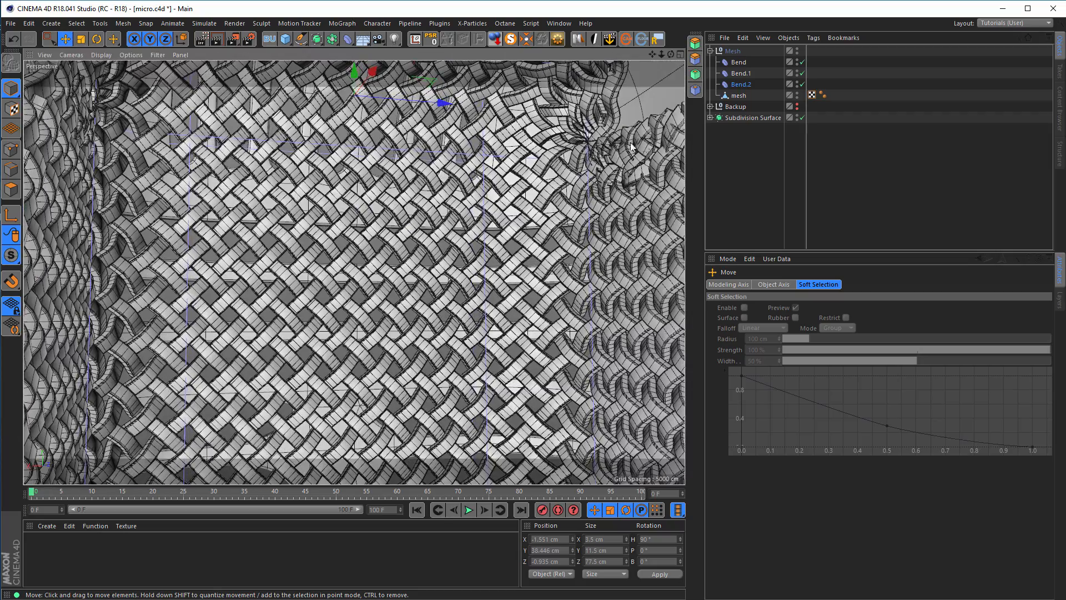
- Examine how the bent mesh fits beneath the slots at the top and front of the microphone
{"action": "left_click_drag", "start_coordinate": [462, 170], "coordinate": [650, 144], "text": "alt"}
{"action": "right_click_drag", "start_coordinate": [539, 201], "coordinate": [514, 223], "text": "alt"}
{"action": "middle_click_drag", "start_coordinate": [515, 223], "coordinate": [451, 281], "text": "alt"}
{"action": "left_click_drag", "start_coordinate": [452, 281], "coordinate": [483, 232], "text": "alt"}
{"action": "right_click_drag", "start_coordinate": [375, 191], "coordinate": [439, 197], "text": "alt"}
{"action": "middle_click_drag", "start_coordinate": [439, 196], "coordinate": [390, 309], "text": "alt"}
{"action": "left_click_drag", "start_coordinate": [389, 268], "coordinate": [361, 243], "text": "alt"}
{"action": "middle_click_drag", "start_coordinate": [358, 264], "coordinate": [336, 330], "text": "alt"}
{"action": "left_click_drag", "start_coordinate": [335, 330], "coordinate": [350, 294], "text": "alt"}
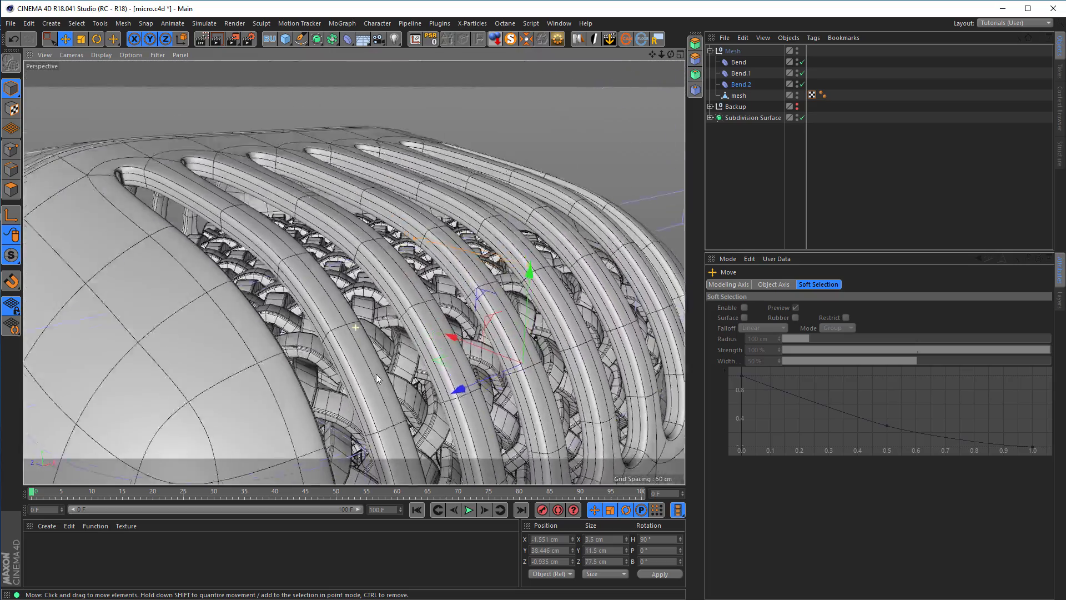
{"action": "right_click_drag", "start_coordinate": [361, 333], "coordinate": [304, 350], "text": "alt"}
{"action": "middle_click_drag", "start_coordinate": [304, 350], "coordinate": [294, 217], "text": "alt"}
{"action": "left_click_drag", "start_coordinate": [295, 216], "coordinate": [284, 176], "text": "alt"}
{"action": "scroll", "coordinate": [312, 175], "scroll_direction": "down", "scroll_amount": 5}
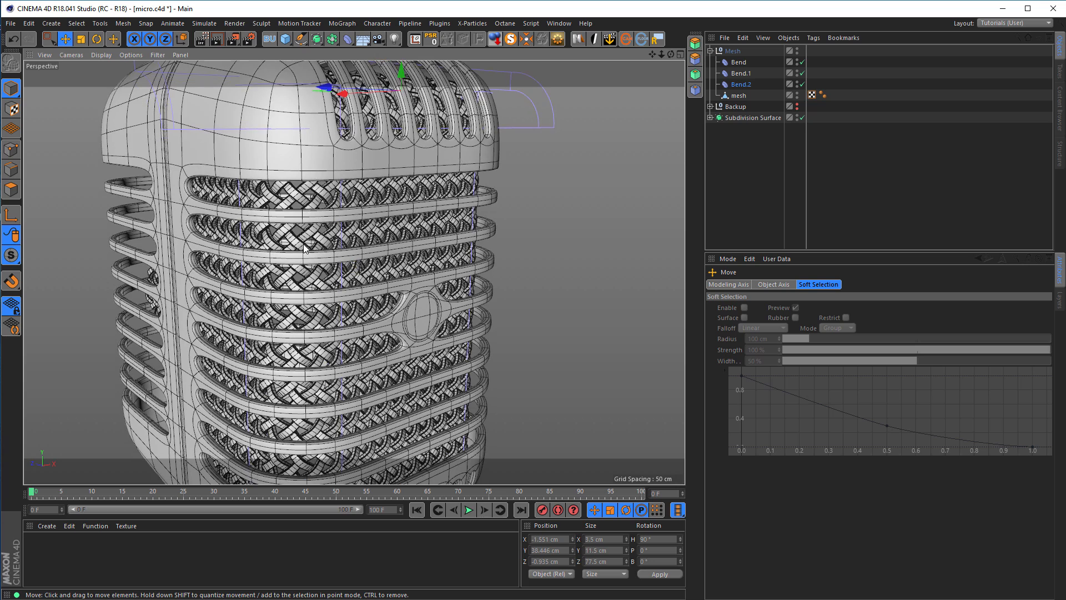
{"action": "middle_click_drag", "start_coordinate": [356, 289], "coordinate": [389, 292]}
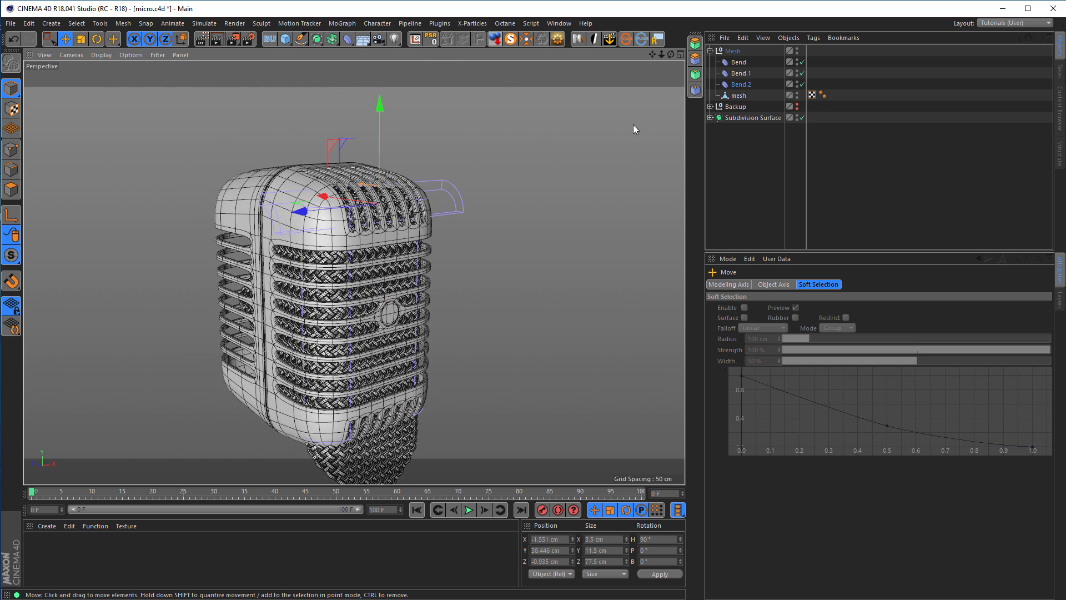
- Disable all three bend deformers and duplicate Bend.2 directly above the mesh object
{"action": "left_click", "coordinate": [802, 62]}
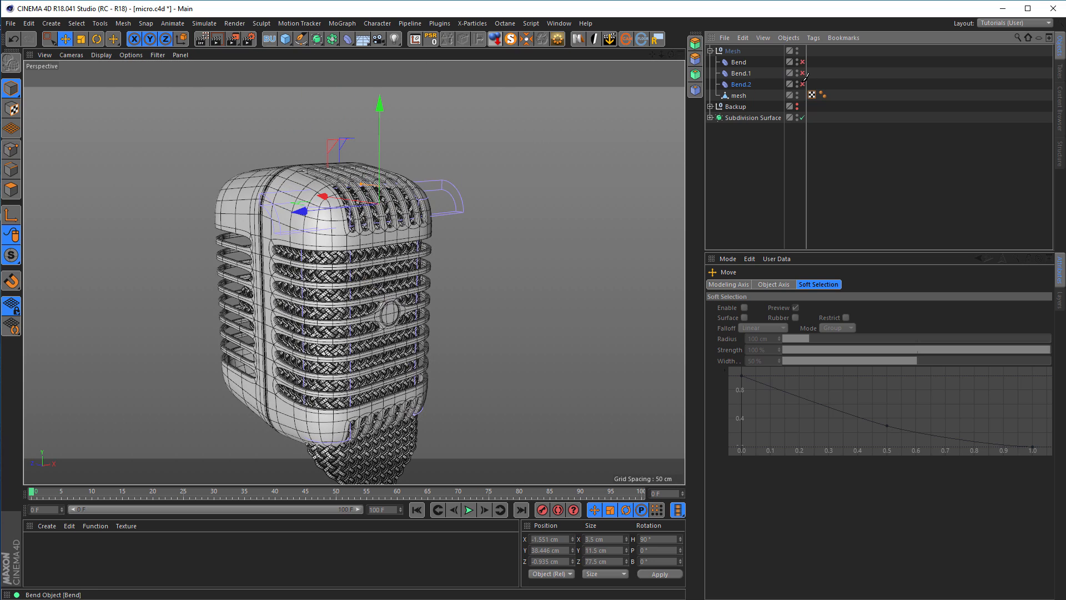
{"action": "left_click", "coordinate": [743, 85]}
{"action": "left_click_drag", "start_coordinate": [743, 87], "coordinate": [744, 96], "text": "ctrl"}
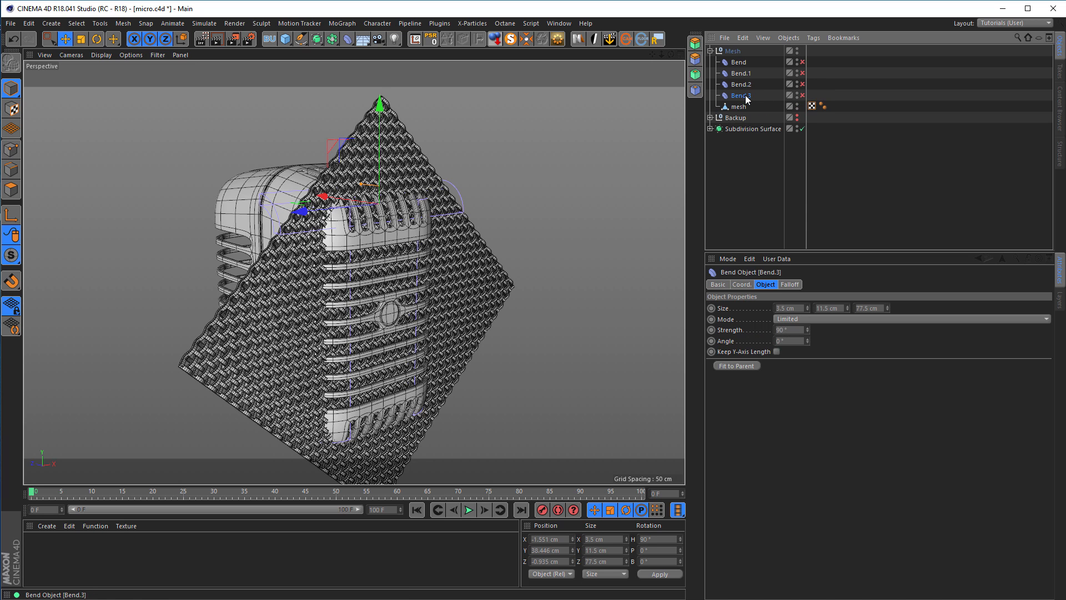
- Rotate Bend.3 to a pitch of 180° and move it to the microphone's lower edge, at Y about -38.05 cm
{"action": "key", "text": "r"}
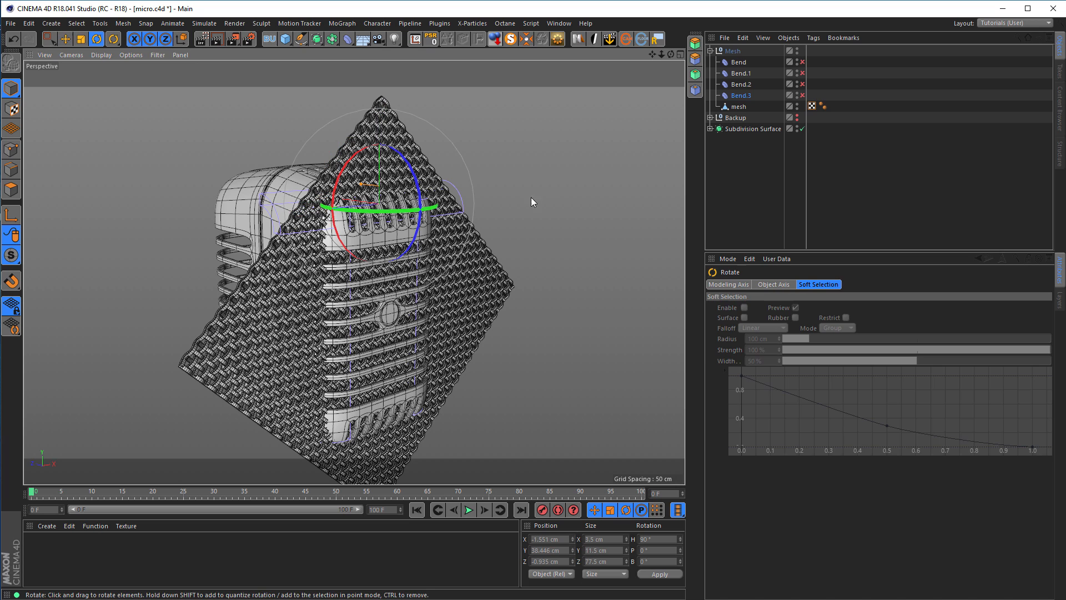
{"action": "left_click_drag", "start_coordinate": [339, 179], "coordinate": [404, 222]}
{"action": "key", "text": "F5"}
{"action": "middle_click", "coordinate": [271, 368]}
{"action": "scroll", "coordinate": [288, 368], "scroll_direction": "down", "scroll_amount": 2}
{"action": "middle_click_drag", "start_coordinate": [279, 370], "coordinate": [372, 305], "text": "alt"}
{"action": "key", "text": "e"}
{"action": "left_click_drag", "start_coordinate": [320, 248], "coordinate": [314, 520]}
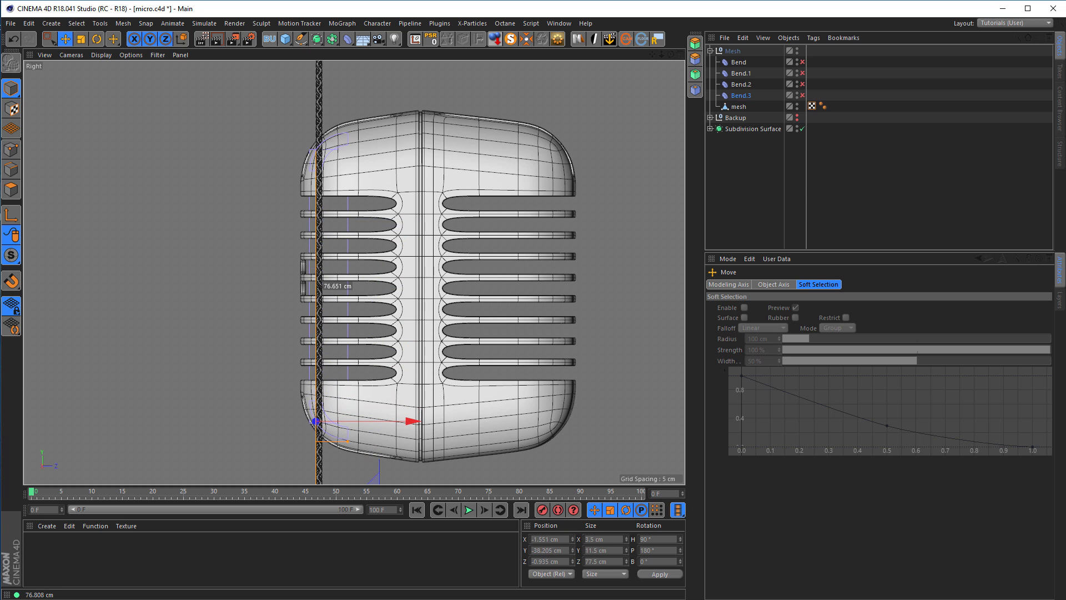
{"action": "middle_click", "coordinate": [307, 143]}
{"action": "middle_click", "coordinate": [299, 154]}
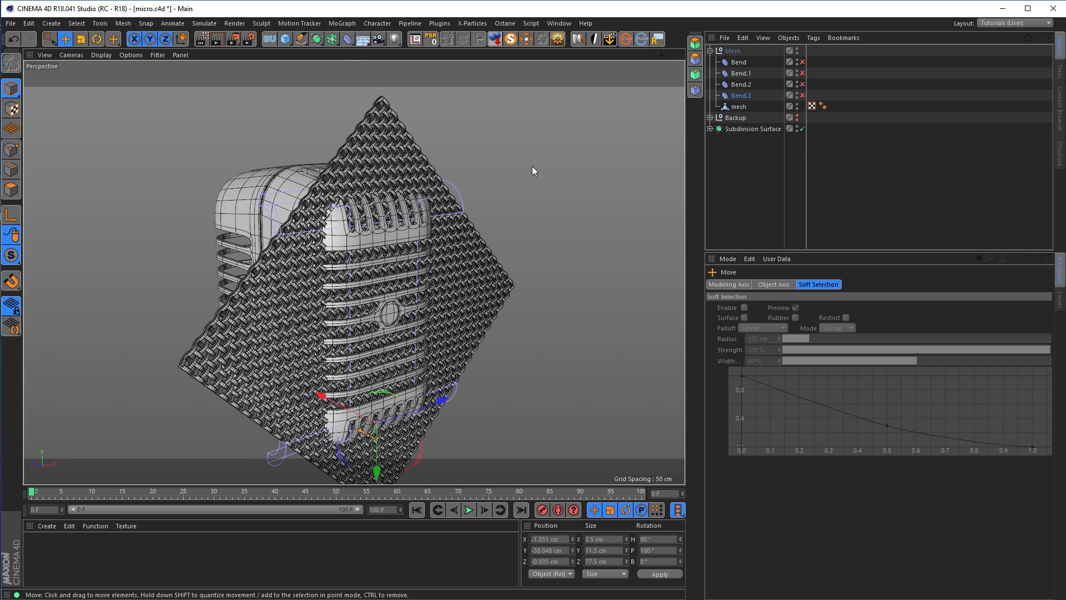
- Re-enable all four bend deformers and check the wrapped mesh from the side and front
{"action": "left_click", "coordinate": [802, 63]}
{"action": "left_click", "coordinate": [802, 74]}
{"action": "left_click", "coordinate": [803, 85]}
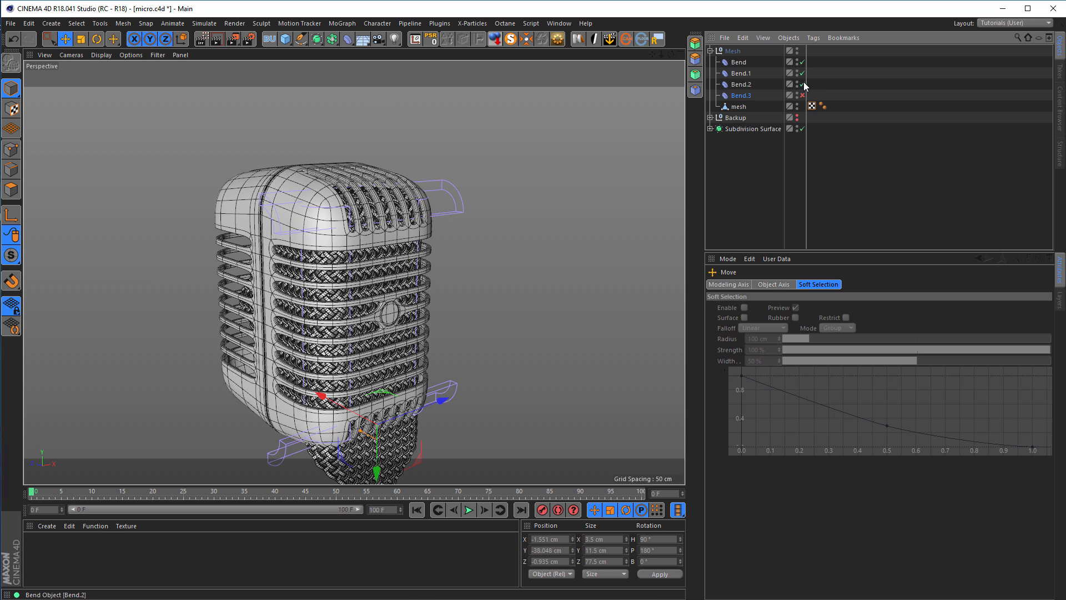
{"action": "left_click_drag", "start_coordinate": [391, 343], "coordinate": [292, 276], "text": "alt"}
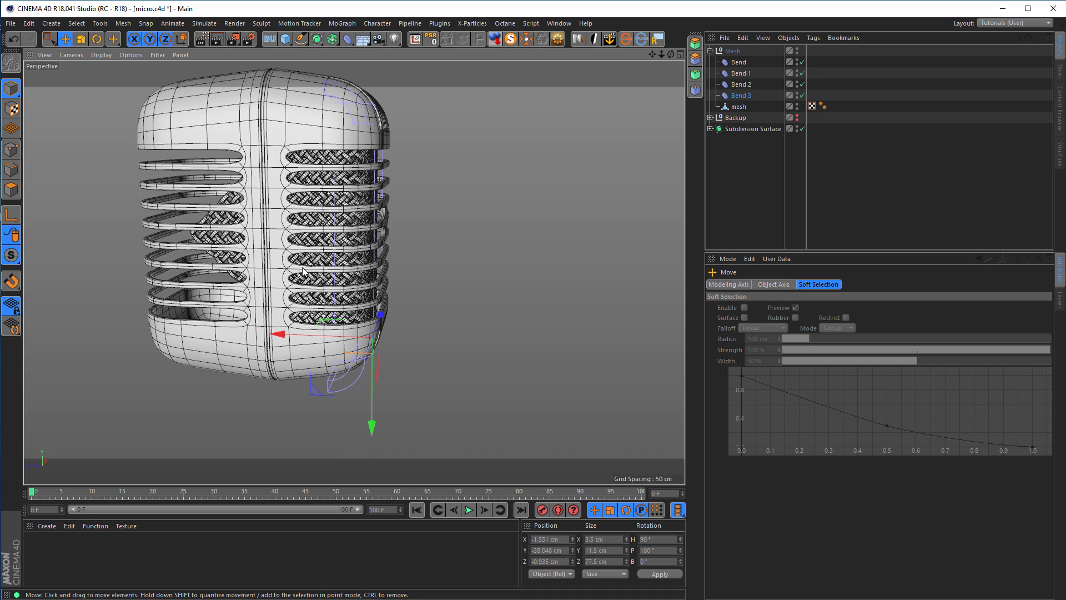
{"action": "left_click_drag", "start_coordinate": [331, 209], "coordinate": [468, 237], "text": "alt"}
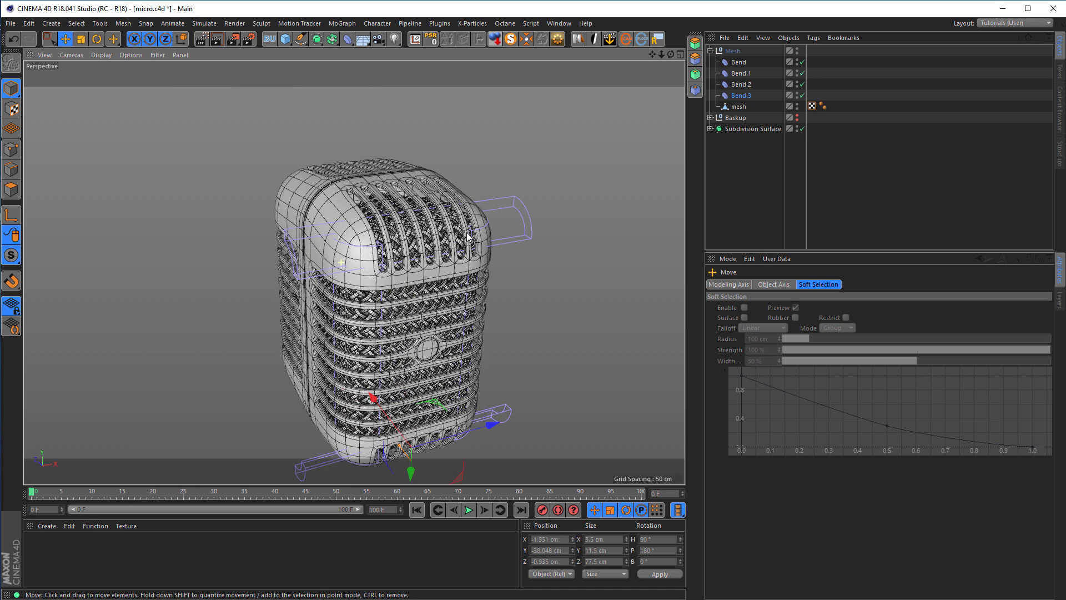
- Lower the strength of the Bend.2 deformer to 75° so the mesh follows the microphone's top
{"action": "left_click_drag", "start_coordinate": [508, 205], "coordinate": [441, 222], "text": "alt"}
{"action": "right_click_drag", "start_coordinate": [438, 222], "coordinate": [505, 223], "text": "alt"}
{"action": "left_click_drag", "start_coordinate": [379, 244], "coordinate": [247, 255], "text": "alt"}
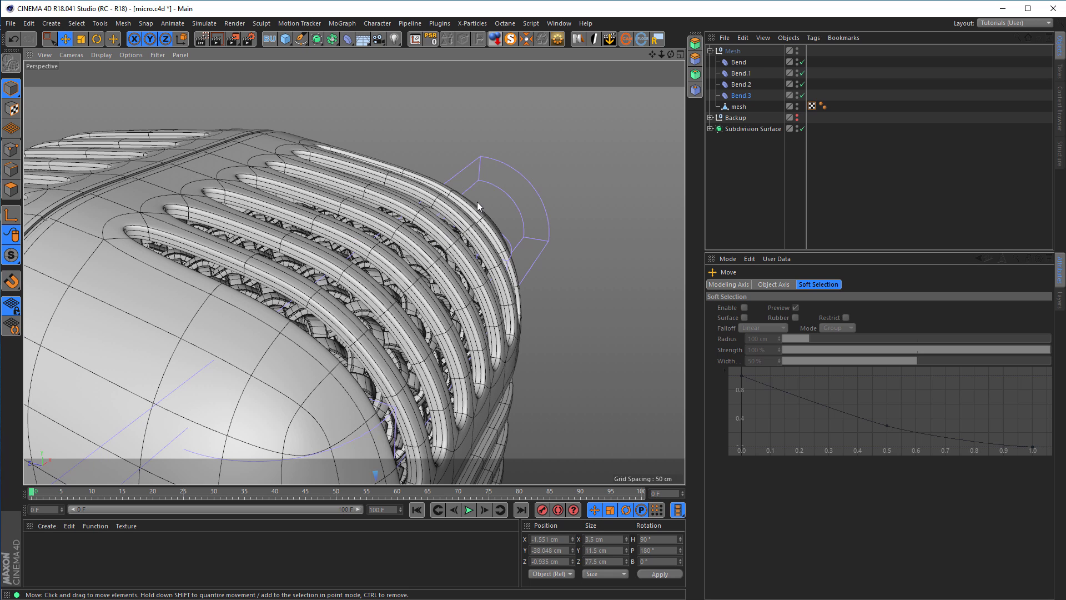
{"action": "left_click", "coordinate": [743, 85]}
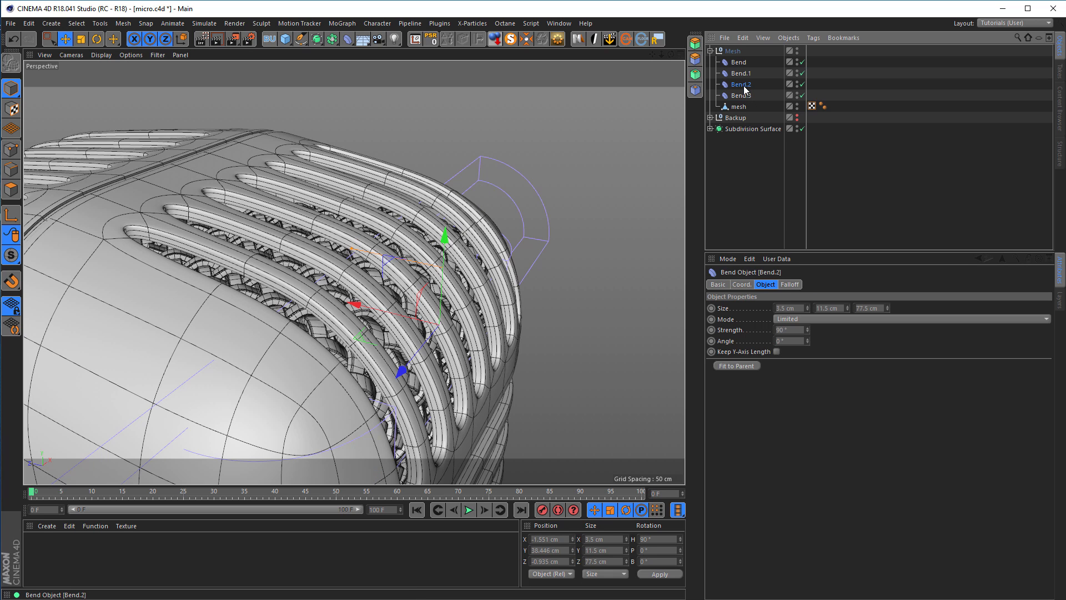
{"action": "left_click", "coordinate": [807, 331]}
{"action": "left_click", "coordinate": [807, 332]}
{"action": "left_click", "coordinate": [807, 331]}
{"action": "left_click", "coordinate": [808, 331]}
{"action": "left_click", "coordinate": [807, 331]}
{"action": "left_click", "coordinate": [807, 331]}
{"action": "left_click", "coordinate": [807, 331]}
{"action": "left_click", "coordinate": [807, 331]}
{"action": "left_click_drag", "start_coordinate": [233, 247], "coordinate": [300, 288], "text": "alt"}
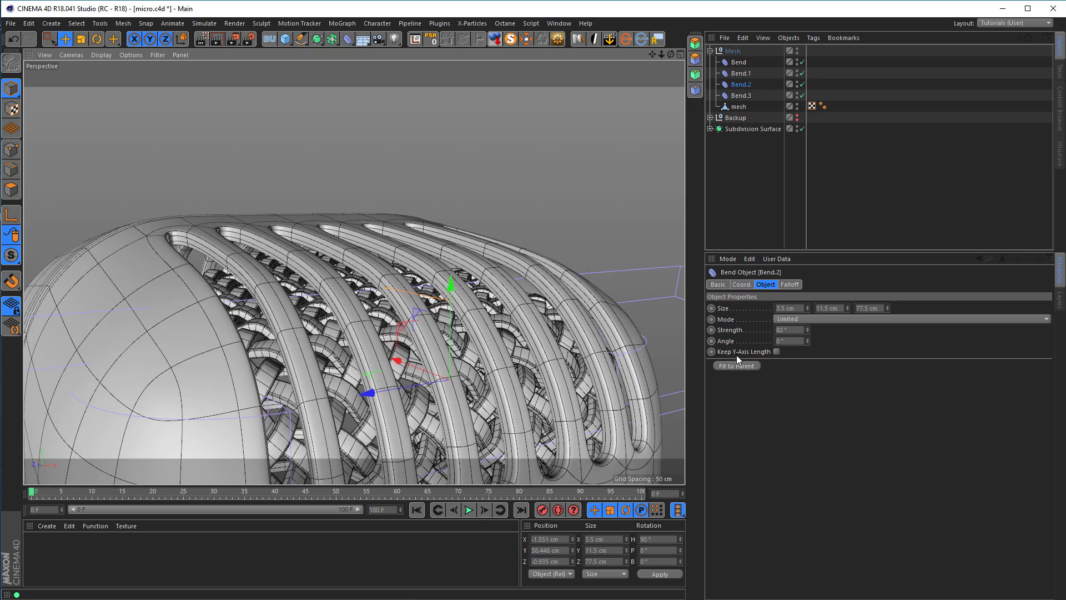
{"action": "left_click", "coordinate": [807, 331]}
{"action": "left_click", "coordinate": [807, 332]}
{"action": "left_click", "coordinate": [807, 331]}
{"action": "left_click", "coordinate": [807, 331]}
{"action": "left_click", "coordinate": [807, 331]}
{"action": "left_click", "coordinate": [808, 332]}
{"action": "left_click", "coordinate": [807, 331]}
{"action": "left_click", "coordinate": [807, 332]}
{"action": "left_click", "coordinate": [807, 331]}
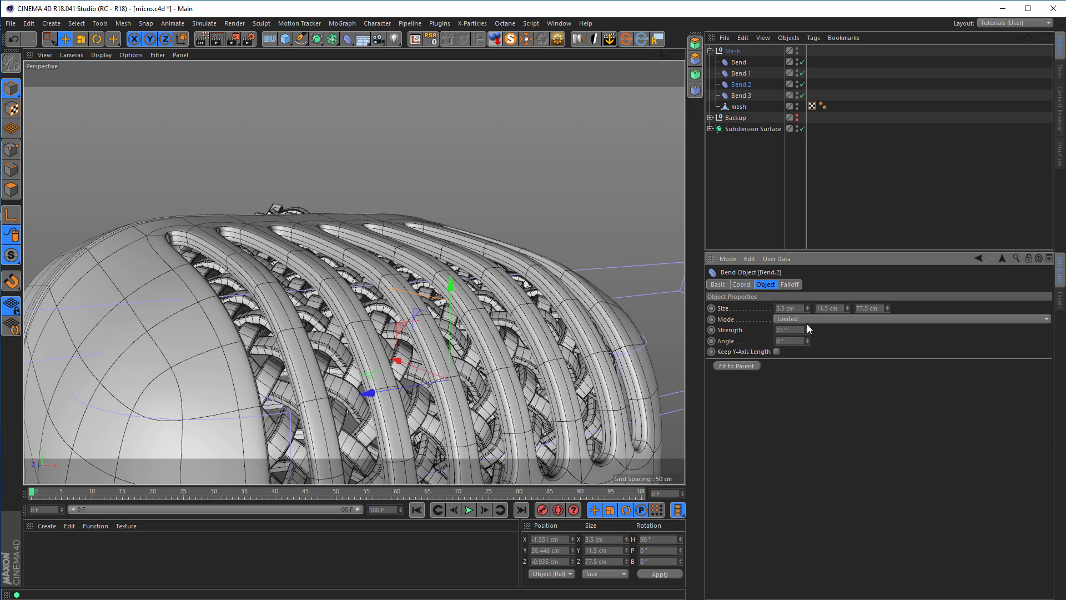
{"action": "left_click", "coordinate": [807, 328]}
{"action": "left_click", "coordinate": [807, 328]}
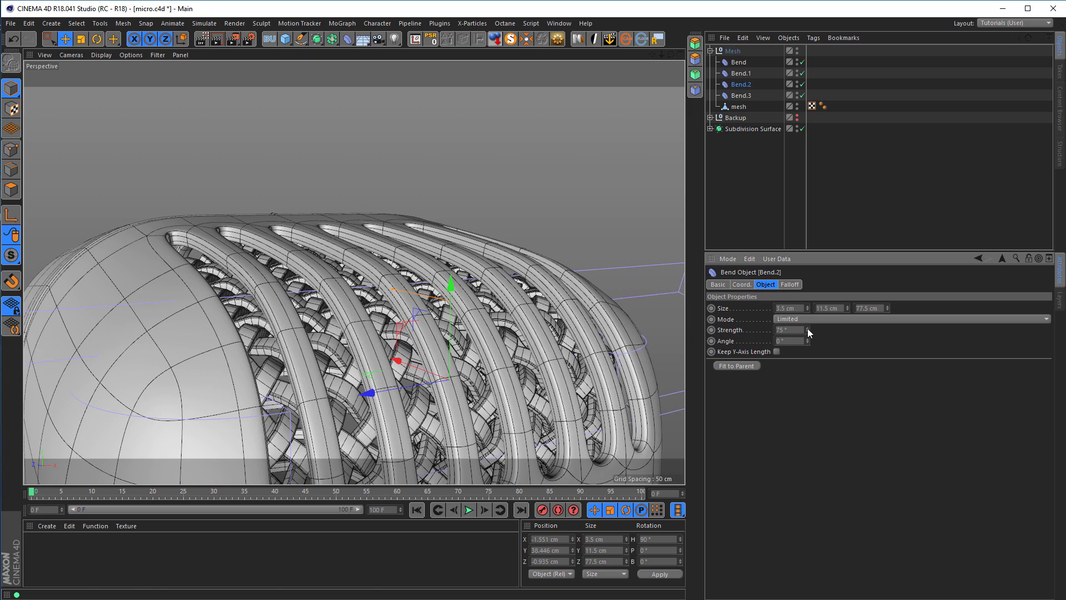
- Set the strength of the Bend.3 deformer at the microphone's underside to 75°
{"action": "left_click_drag", "start_coordinate": [316, 236], "coordinate": [372, 204], "text": "alt"}
{"action": "right_click_drag", "start_coordinate": [372, 204], "coordinate": [305, 245], "text": "alt"}
{"action": "left_click_drag", "start_coordinate": [381, 287], "coordinate": [295, 404], "text": "alt"}
{"action": "right_click_drag", "start_coordinate": [355, 355], "coordinate": [411, 335], "text": "alt"}
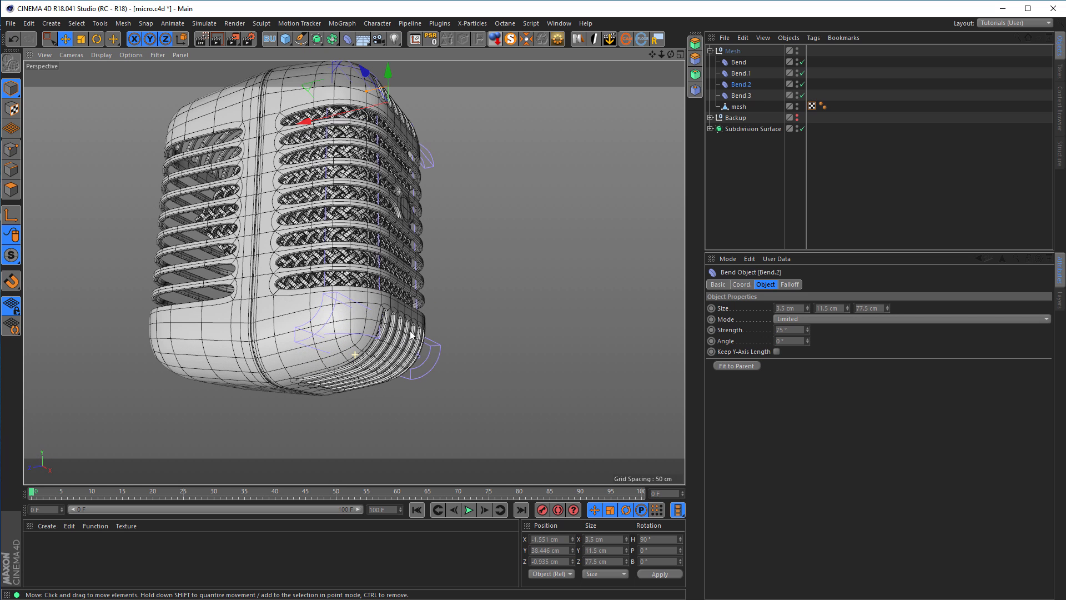
{"action": "left_click", "coordinate": [741, 96]}
{"action": "left_click", "coordinate": [785, 328]}
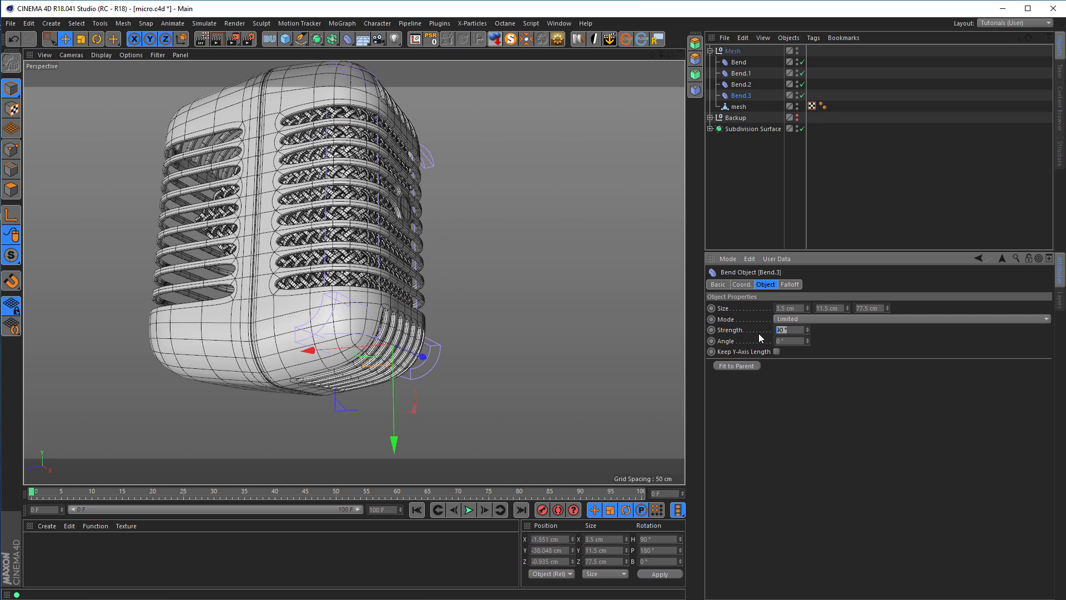
{"action": "key", "text": "Return"}
{"action": "left_click_drag", "start_coordinate": [367, 369], "coordinate": [438, 336], "text": "alt"}
{"action": "scroll", "coordinate": [333, 416], "scroll_direction": "up", "scroll_amount": 6}
{"action": "scroll", "coordinate": [424, 341], "scroll_direction": "down", "scroll_amount": 10}
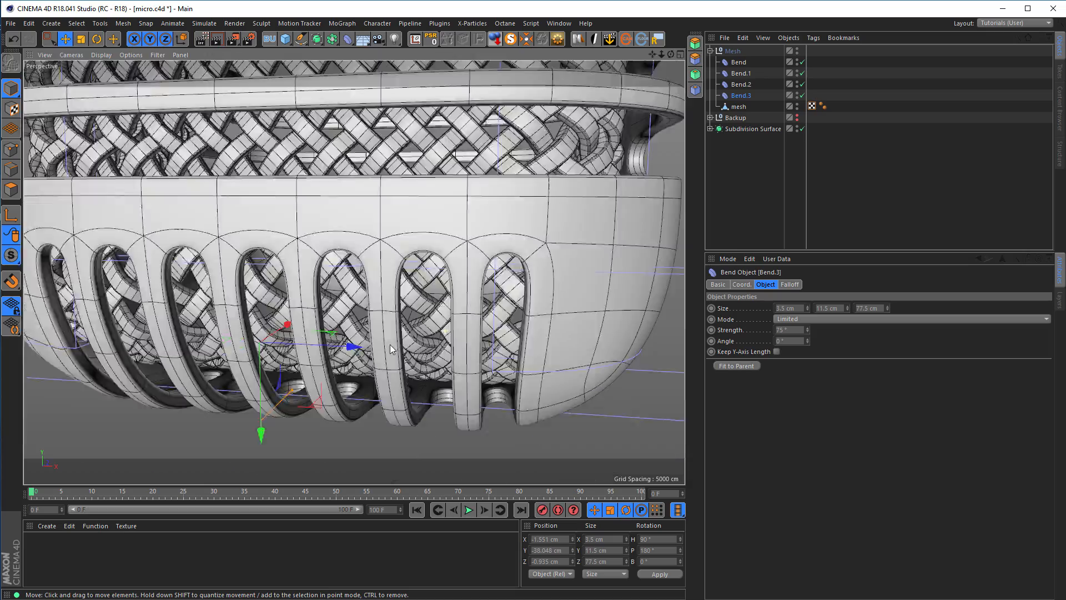
- Move the Bend deformer outward to X about -22.93 cm so the mesh sits closer to the side of the housing
{"action": "middle_click_drag", "start_coordinate": [391, 312], "coordinate": [375, 333], "text": "alt"}
{"action": "left_click_drag", "start_coordinate": [377, 304], "coordinate": [464, 272], "text": "alt"}
{"action": "middle_click_drag", "start_coordinate": [463, 261], "coordinate": [402, 307], "text": "alt"}
{"action": "left_click_drag", "start_coordinate": [402, 308], "coordinate": [334, 316], "text": "alt"}
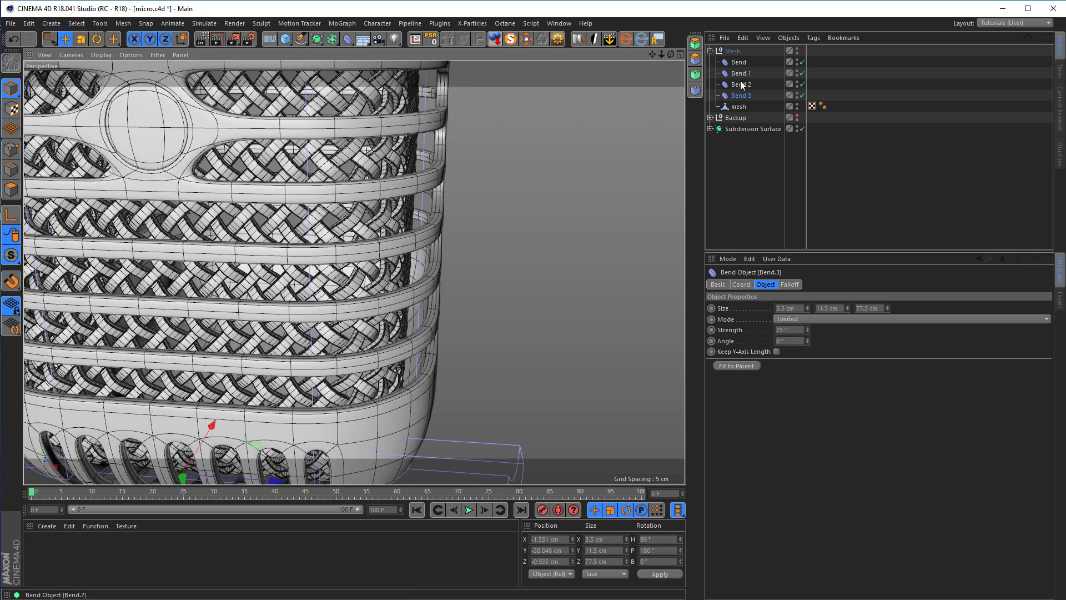
{"action": "left_click", "coordinate": [743, 62]}
{"action": "middle_click_drag", "start_coordinate": [253, 254], "coordinate": [515, 272], "text": "alt"}
{"action": "scroll", "coordinate": [205, 236], "scroll_direction": "up", "scroll_amount": 5}
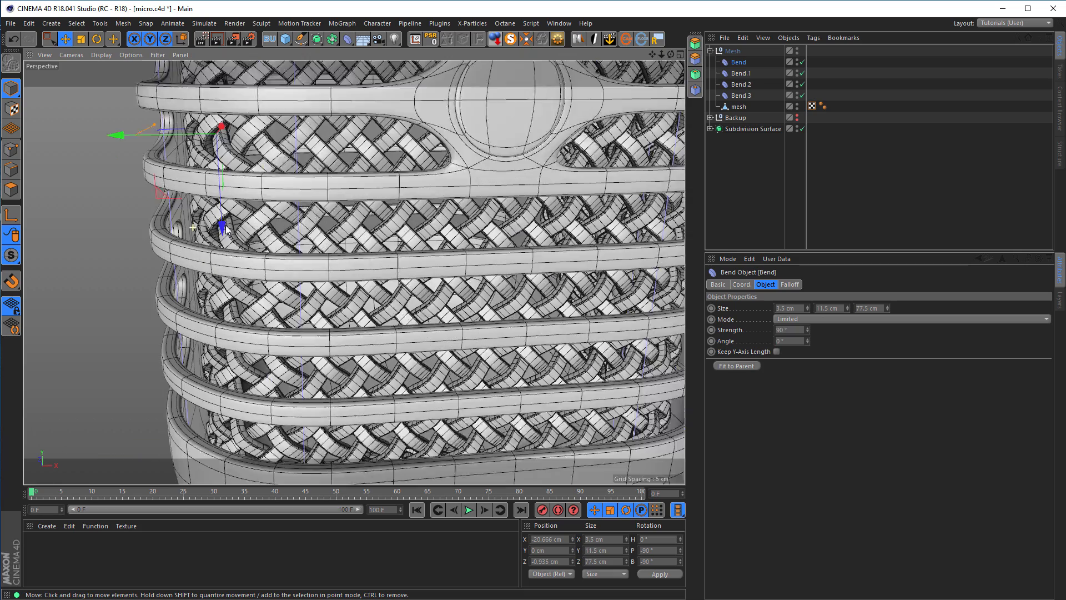
{"action": "left_click_drag", "start_coordinate": [198, 172], "coordinate": [165, 170]}
- Move the Bend.1 deformer outward to X about 22.88 cm so the mesh sits closer to the housing's other side
{"action": "mouse_move", "coordinate": [251, 201]}
{"action": "left_mouse_down", "text": "alt"}
{"action": "mouse_move", "coordinate": [191, 196]}
{"action": "mouse_move", "coordinate": [233, 197]}
{"action": "left_mouse_up", "text": "alt"}
{"action": "right_click_drag", "start_coordinate": [311, 200], "coordinate": [245, 205], "text": "alt"}
{"action": "middle_click_drag", "start_coordinate": [444, 189], "coordinate": [305, 238], "text": "alt"}
{"action": "left_click_drag", "start_coordinate": [582, 193], "coordinate": [666, 185], "text": "alt"}
{"action": "left_click", "coordinate": [740, 73]}
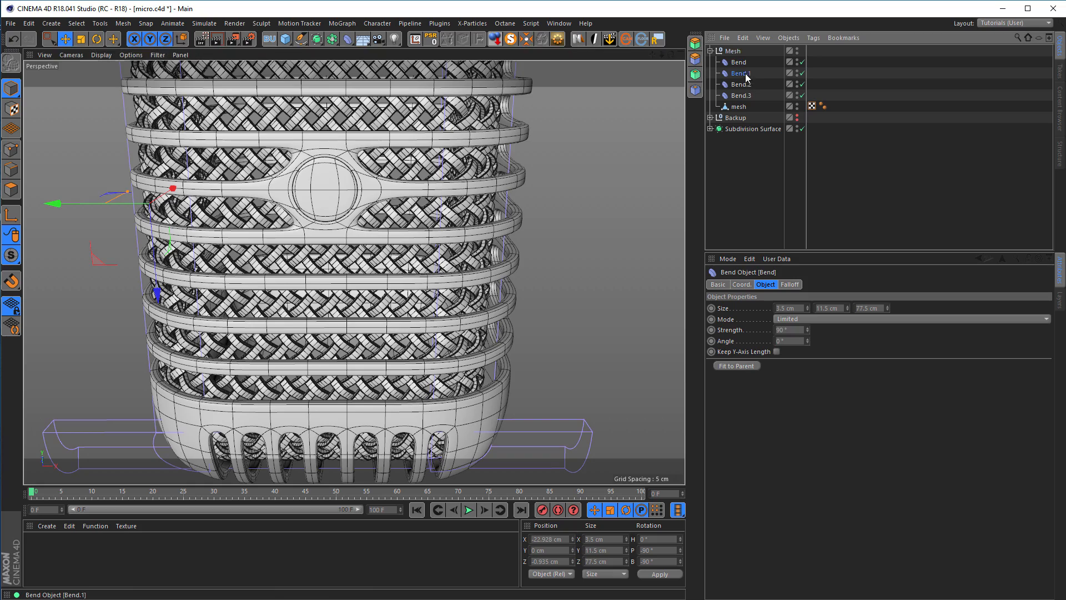
{"action": "key", "text": "o"}
{"action": "right_click_drag", "start_coordinate": [395, 325], "coordinate": [458, 302], "text": "alt"}
{"action": "left_click_drag", "start_coordinate": [402, 311], "coordinate": [390, 298], "text": "alt"}
{"action": "left_click_drag", "start_coordinate": [401, 199], "coordinate": [441, 202]}
- Examine how the wrapped mesh fits behind the housing slots along the side and around the front corner
{"action": "left_click_drag", "start_coordinate": [395, 241], "coordinate": [482, 239], "text": "alt"}
{"action": "right_click_drag", "start_coordinate": [481, 239], "coordinate": [438, 253], "text": "alt"}
{"action": "middle_click_drag", "start_coordinate": [431, 269], "coordinate": [387, 405], "text": "alt"}
{"action": "middle_click_drag", "start_coordinate": [403, 252], "coordinate": [398, 318], "text": "alt"}
{"action": "left_click_drag", "start_coordinate": [398, 321], "coordinate": [250, 242], "text": "alt"}
{"action": "middle_click_drag", "start_coordinate": [256, 236], "coordinate": [421, 241], "text": "alt"}
{"action": "left_click_drag", "start_coordinate": [270, 250], "coordinate": [297, 238], "text": "alt"}
{"action": "middle_click_drag", "start_coordinate": [209, 268], "coordinate": [203, 277], "text": "alt"}
{"action": "right_click_drag", "start_coordinate": [204, 278], "coordinate": [184, 294], "text": "alt"}
{"action": "left_click_drag", "start_coordinate": [185, 298], "coordinate": [251, 187], "text": "alt"}
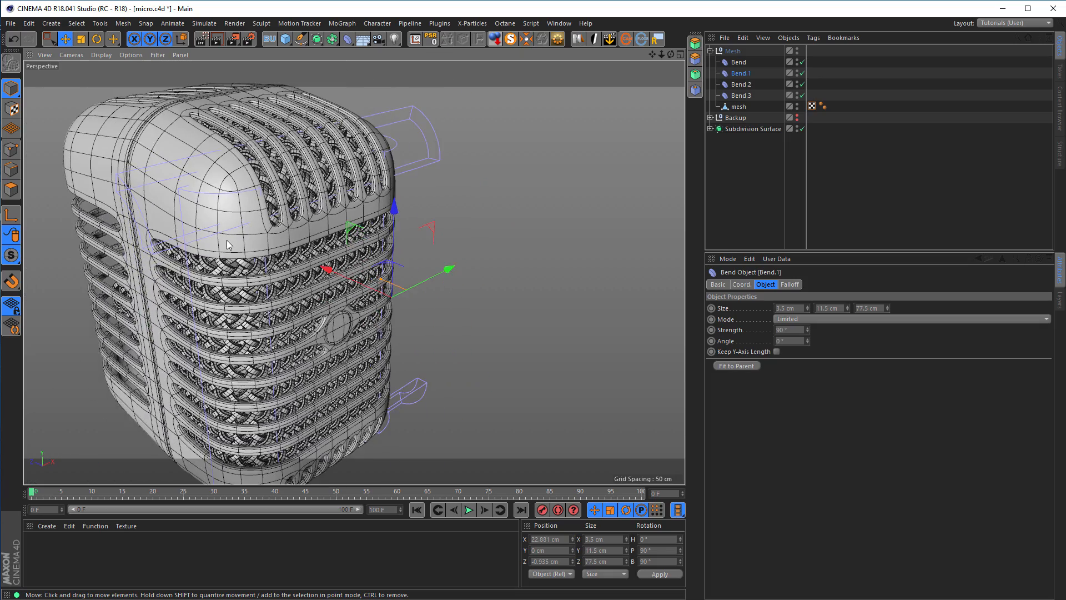
- Inspect the mesh up close through the top corner slots, then check its coverage around the whole housing
{"action": "right_click_drag", "start_coordinate": [191, 131], "coordinate": [268, 152], "text": "alt"}
{"action": "left_click_drag", "start_coordinate": [268, 152], "coordinate": [278, 284], "text": "alt"}
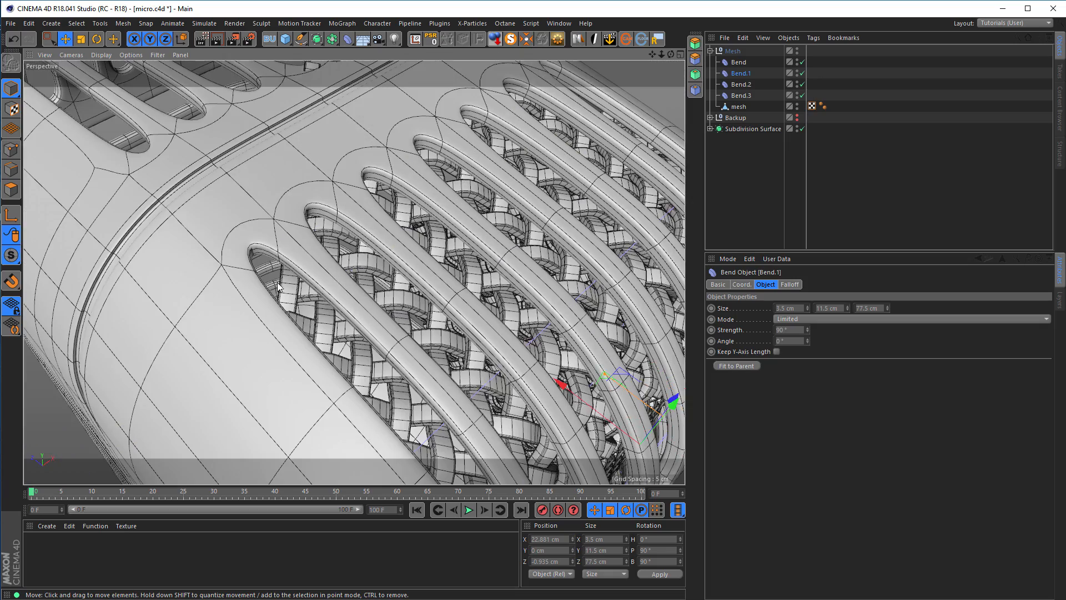
{"action": "right_click_drag", "start_coordinate": [280, 284], "coordinate": [234, 269], "text": "alt"}
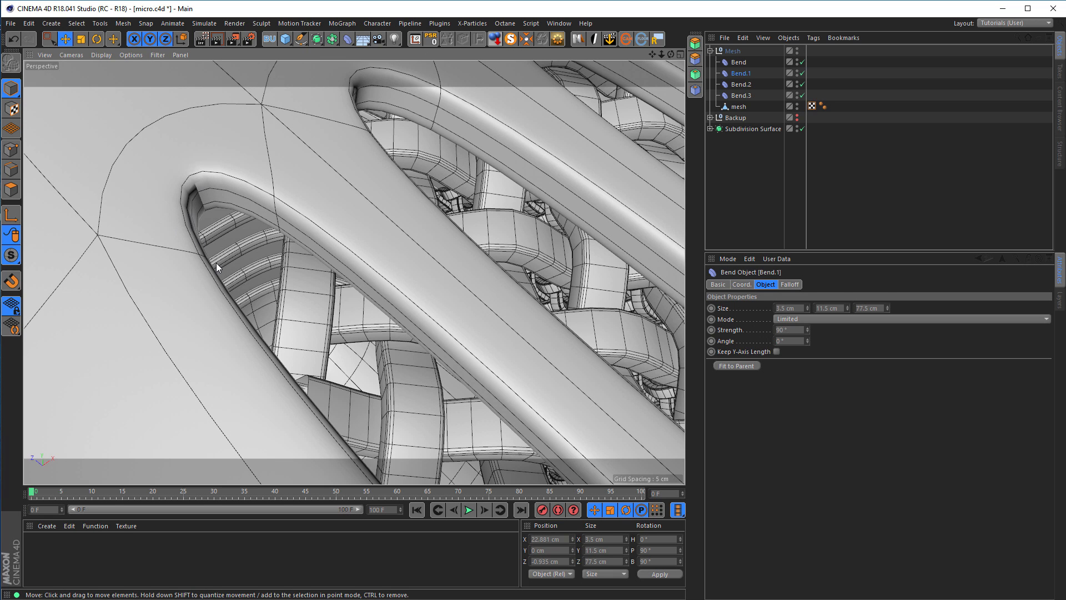
{"action": "right_click_drag", "start_coordinate": [326, 257], "coordinate": [271, 305], "text": "alt"}
{"action": "middle_click_drag", "start_coordinate": [326, 303], "coordinate": [328, 262], "text": "alt"}
{"action": "left_click_drag", "start_coordinate": [327, 262], "coordinate": [286, 326], "text": "alt"}
{"action": "middle_click_drag", "start_coordinate": [325, 305], "coordinate": [356, 227], "text": "alt"}
{"action": "left_click_drag", "start_coordinate": [352, 254], "coordinate": [361, 227], "text": "alt"}
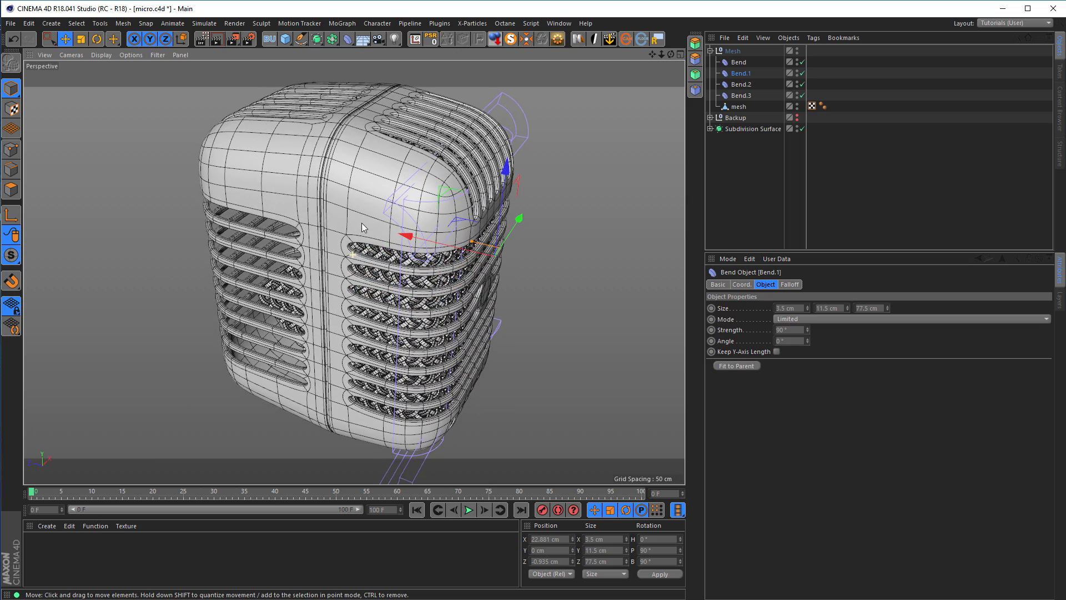
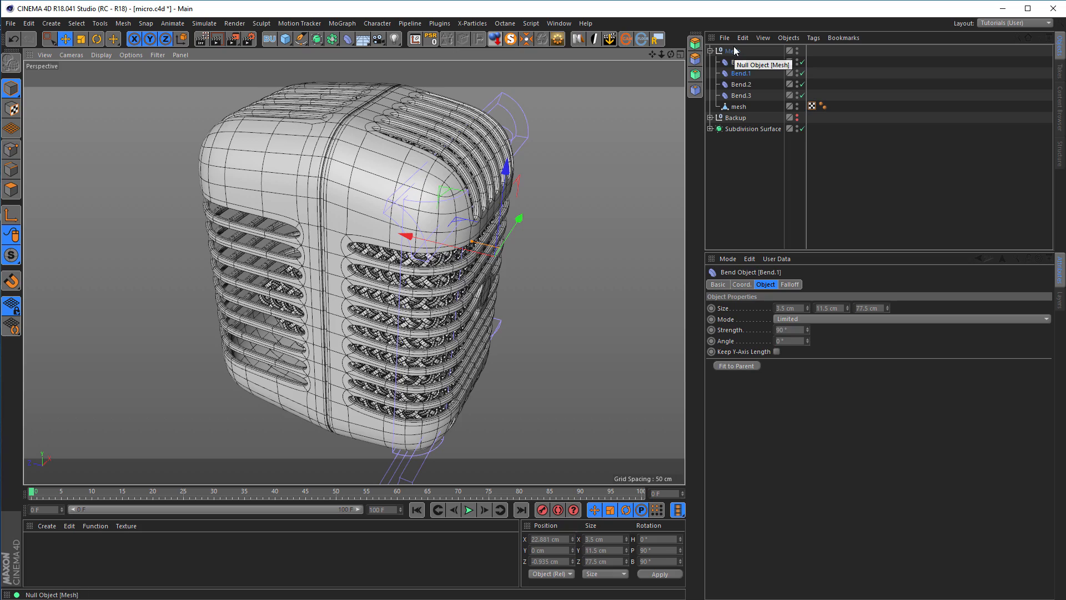
{"action": "left_click_drag", "start_coordinate": [281, 280], "coordinate": [298, 274], "text": "alt"}
{"action": "left_click_drag", "start_coordinate": [380, 189], "coordinate": [414, 381], "text": "alt"}
{"action": "mouse_move", "coordinate": [403, 242]}
{"action": "left_mouse_down", "text": "alt"}
{"action": "mouse_move", "coordinate": [389, 183]}
{"action": "mouse_move", "coordinate": [393, 226]}
{"action": "left_mouse_up", "text": "alt"}
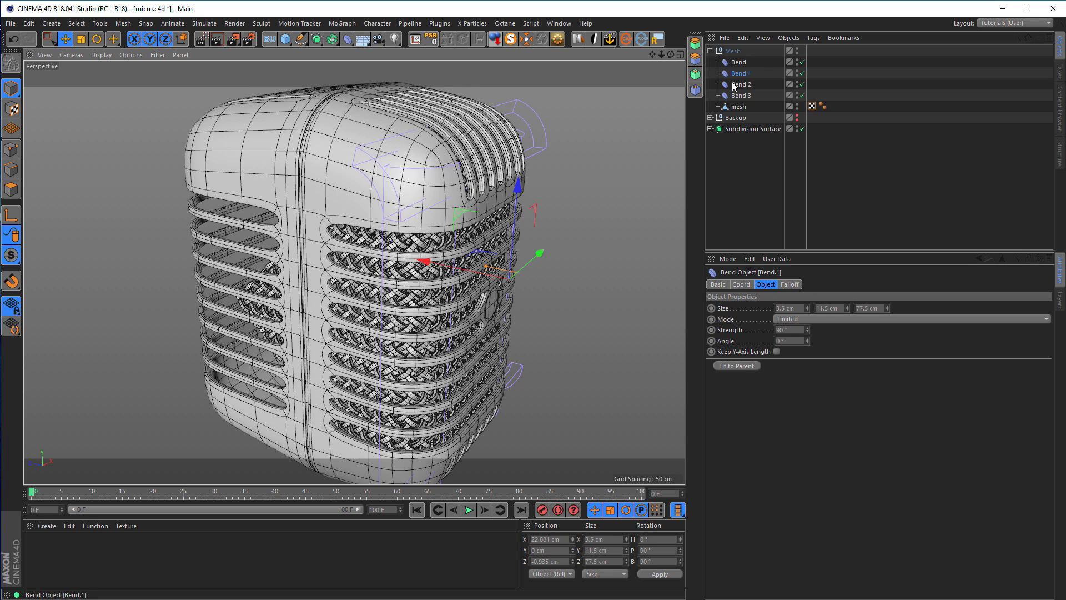
- Bake the deformed Mesh group into a separate copy with Current State to Object
{"action": "left_click", "coordinate": [711, 50]}
{"action": "right_click", "coordinate": [728, 51]}
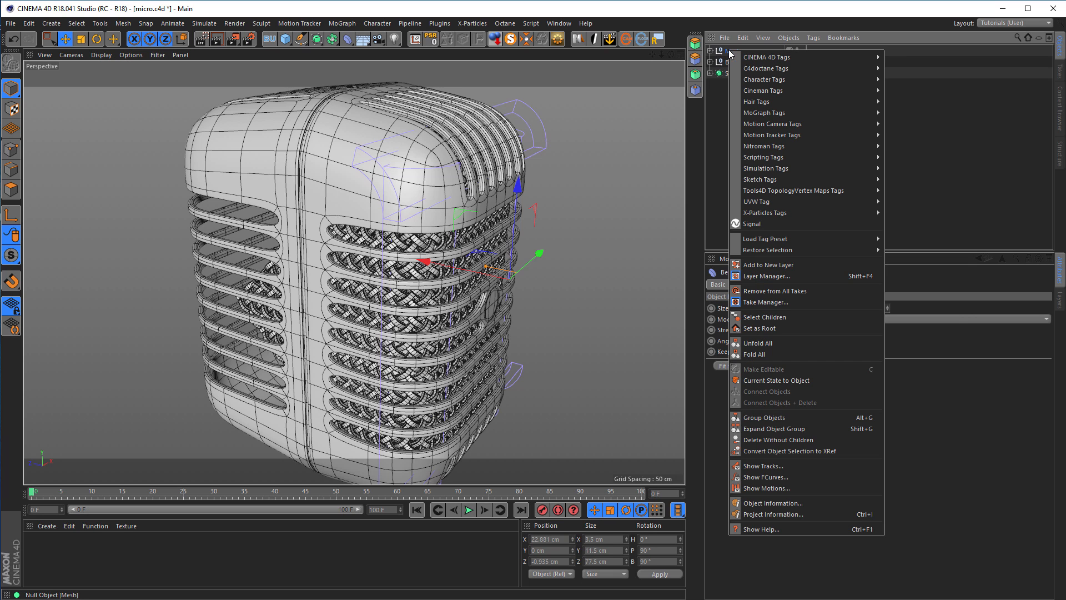
{"action": "left_click", "coordinate": [785, 380]}
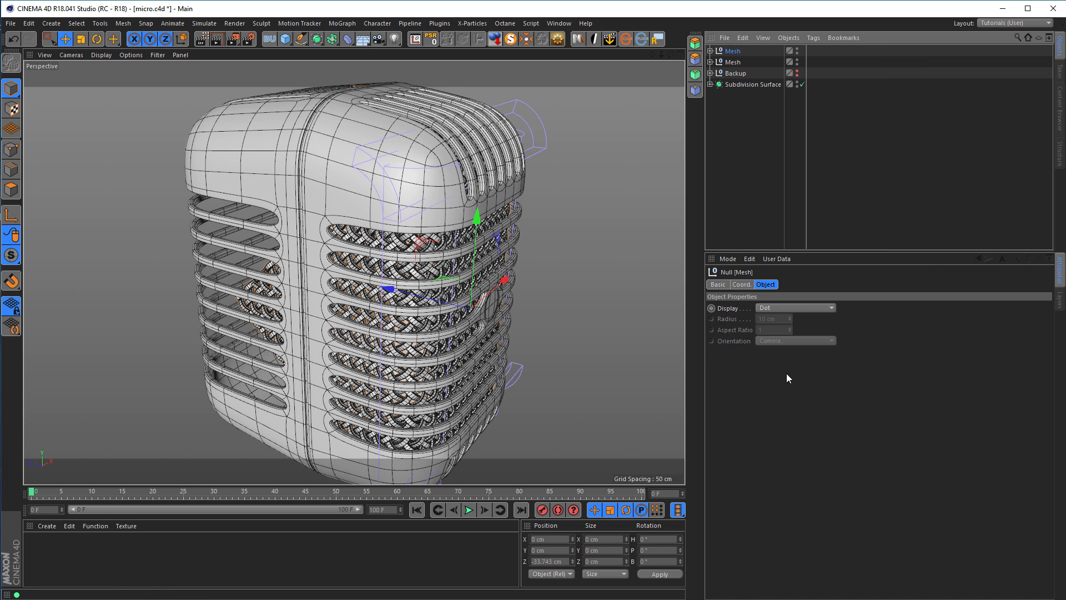
- Move the original Mesh group, with its four bend deformers switched off, into the Backup group and save the project
{"action": "left_click", "coordinate": [710, 51]}
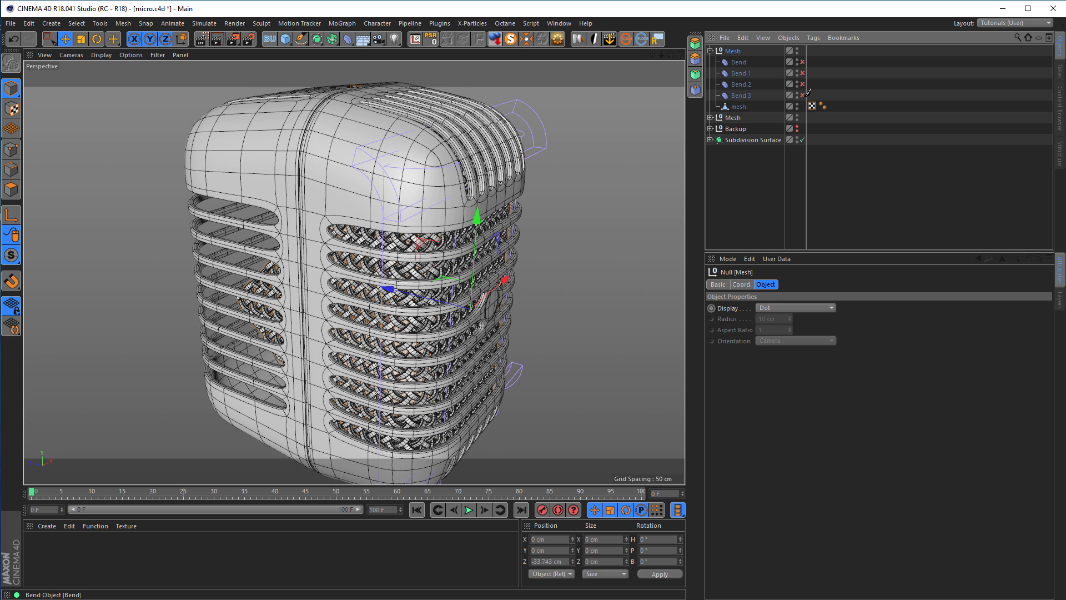
{"action": "left_click", "coordinate": [711, 51]}
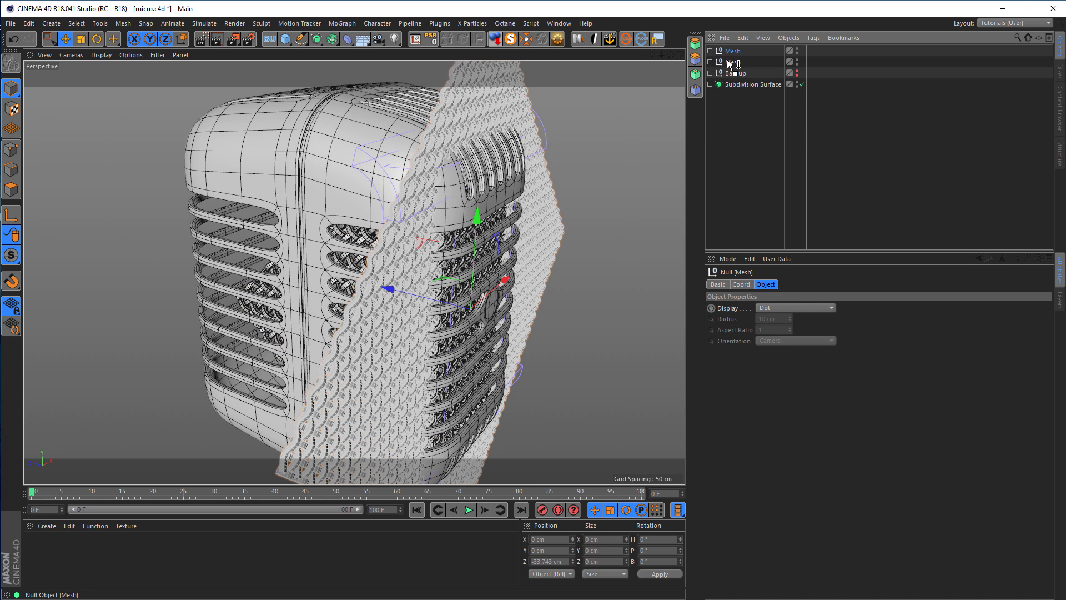
{"action": "left_click_drag", "start_coordinate": [735, 75], "coordinate": [734, 74]}
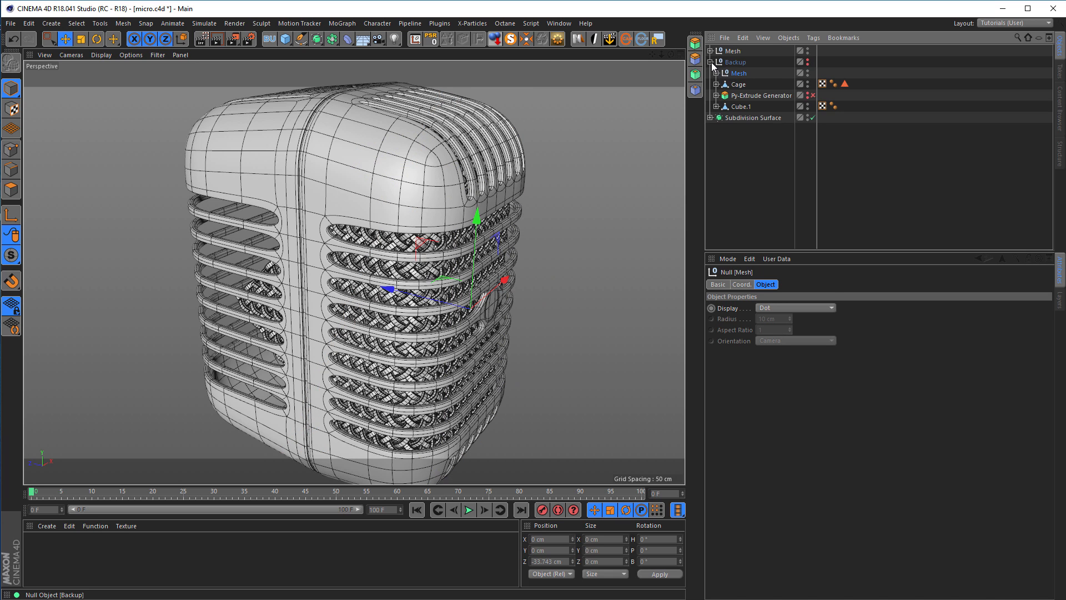
{"action": "left_click", "coordinate": [711, 62]}
{"action": "key", "text": "ctrl+s"}
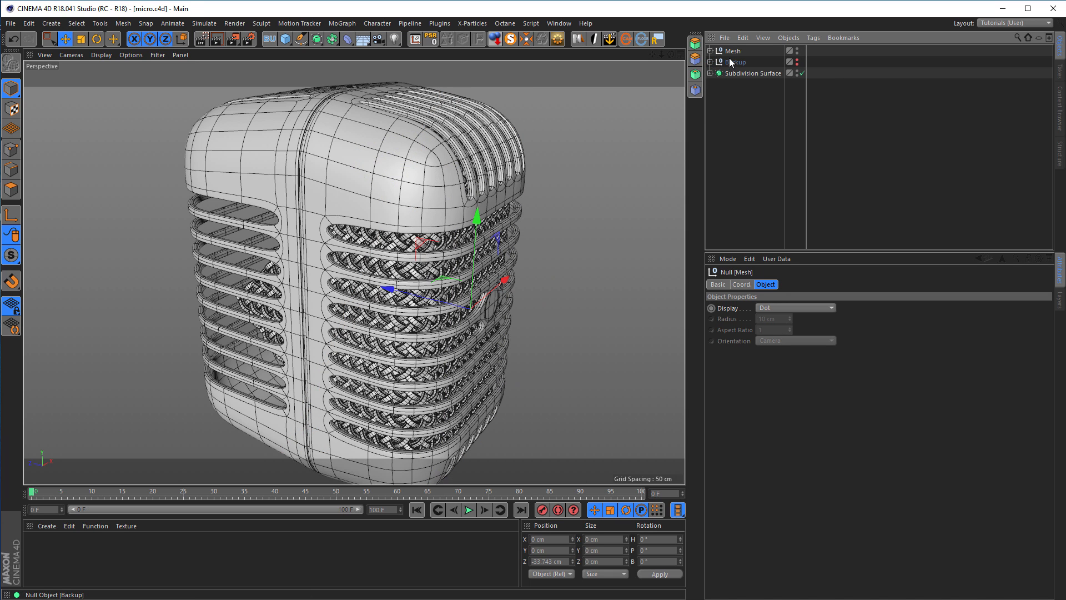
- Take the baked mesh object out of the remaining Mesh null and delete the empty null
{"action": "left_click", "coordinate": [710, 50]}
{"action": "left_click", "coordinate": [738, 62]}
{"action": "left_click_drag", "start_coordinate": [738, 62], "coordinate": [731, 93]}
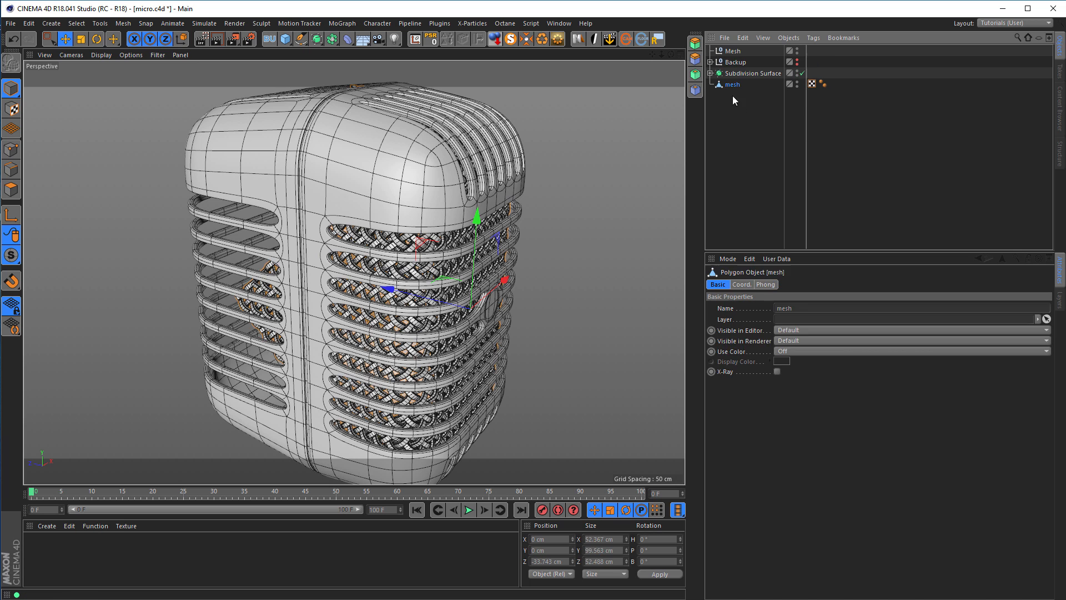
{"action": "left_click", "coordinate": [734, 50]}
{"action": "key", "text": "Delete"}
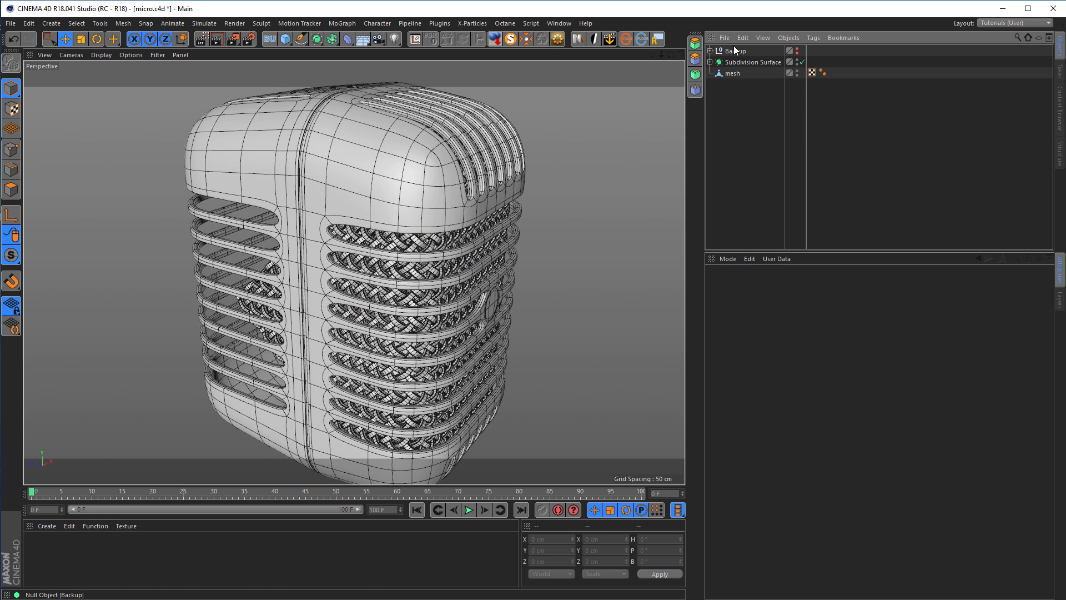
- Examine the baked mesh's coverage behind the slots and its poke-through at the corners in the Right and Perspective views
{"action": "middle_click", "coordinate": [464, 262]}
{"action": "middle_click", "coordinate": [305, 304]}
{"action": "middle_click_drag", "start_coordinate": [438, 243], "coordinate": [368, 257]}
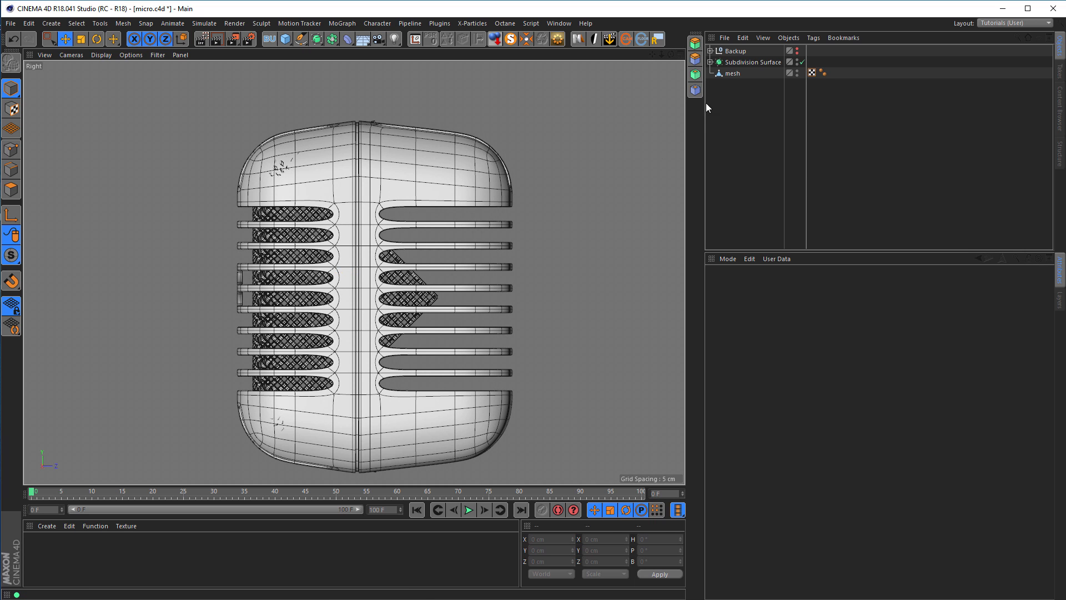
{"action": "left_click_drag", "start_coordinate": [309, 162], "coordinate": [298, 127], "text": "alt"}
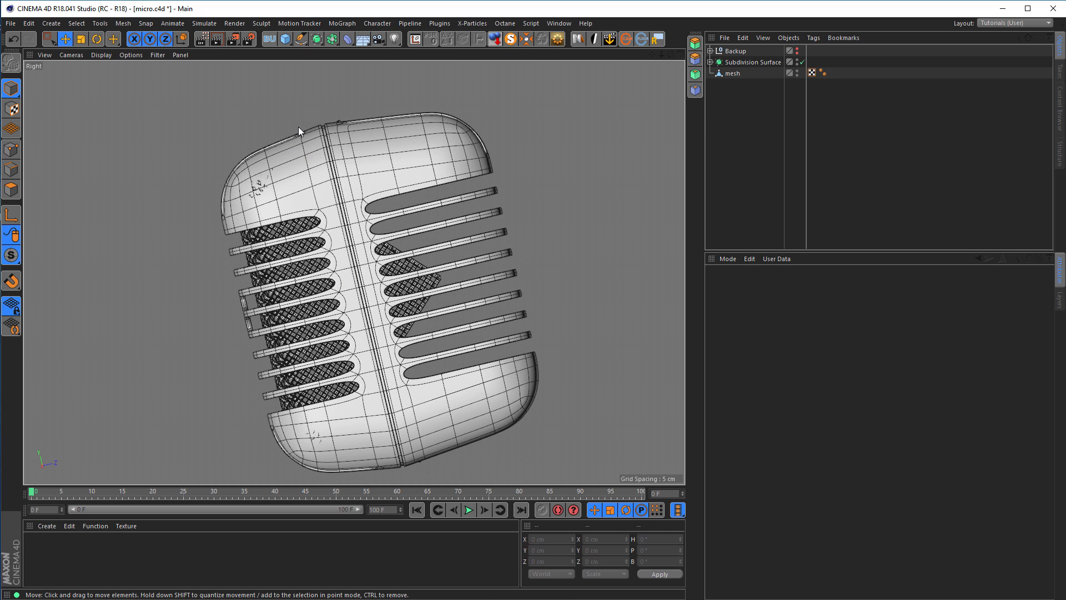
{"action": "key", "text": "ctrl+shift+z"}
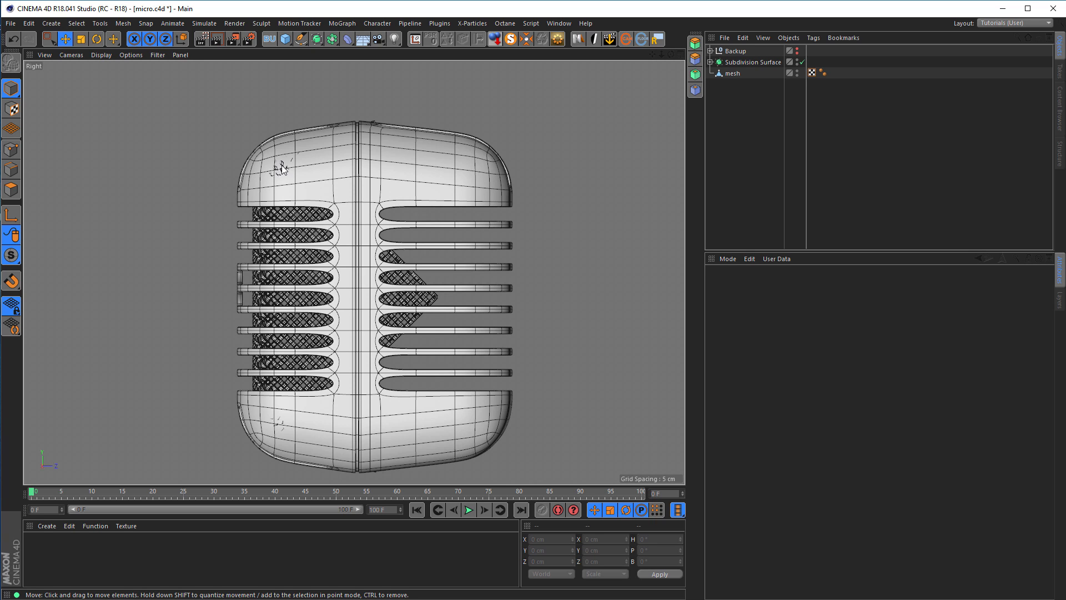
{"action": "right_click_drag", "start_coordinate": [278, 166], "coordinate": [343, 205], "text": "alt"}
{"action": "middle_click", "coordinate": [343, 205]}
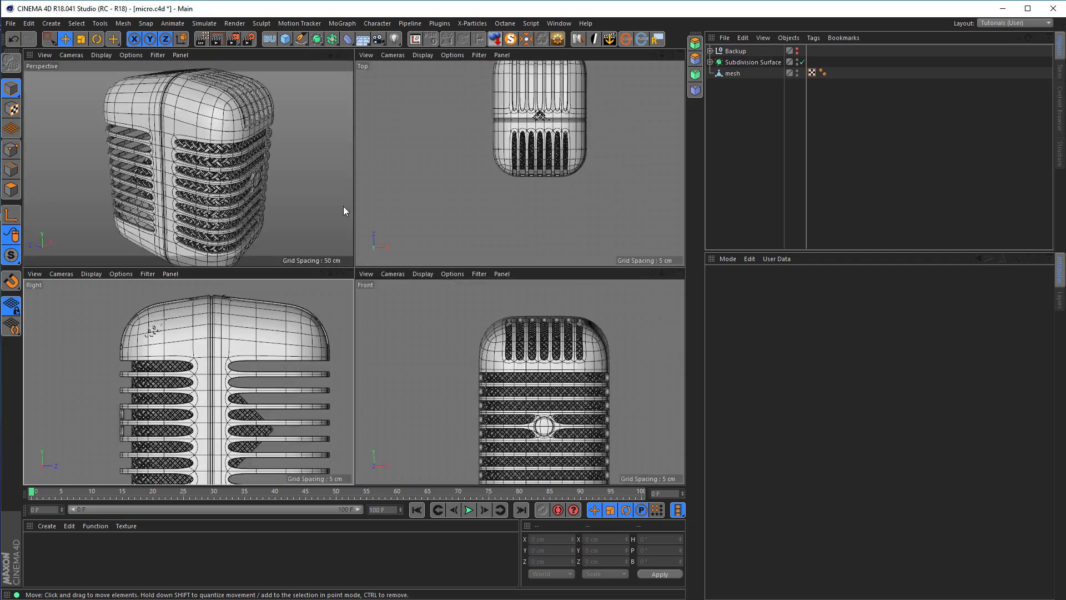
{"action": "middle_click", "coordinate": [289, 180]}
{"action": "right_click_drag", "start_coordinate": [475, 172], "coordinate": [562, 158], "text": "alt"}
{"action": "left_click_drag", "start_coordinate": [565, 135], "coordinate": [325, 185], "text": "alt"}
{"action": "left_click_drag", "start_coordinate": [110, 221], "coordinate": [284, 203], "text": "alt"}
{"action": "middle_click_drag", "start_coordinate": [283, 203], "coordinate": [370, 181], "text": "alt"}
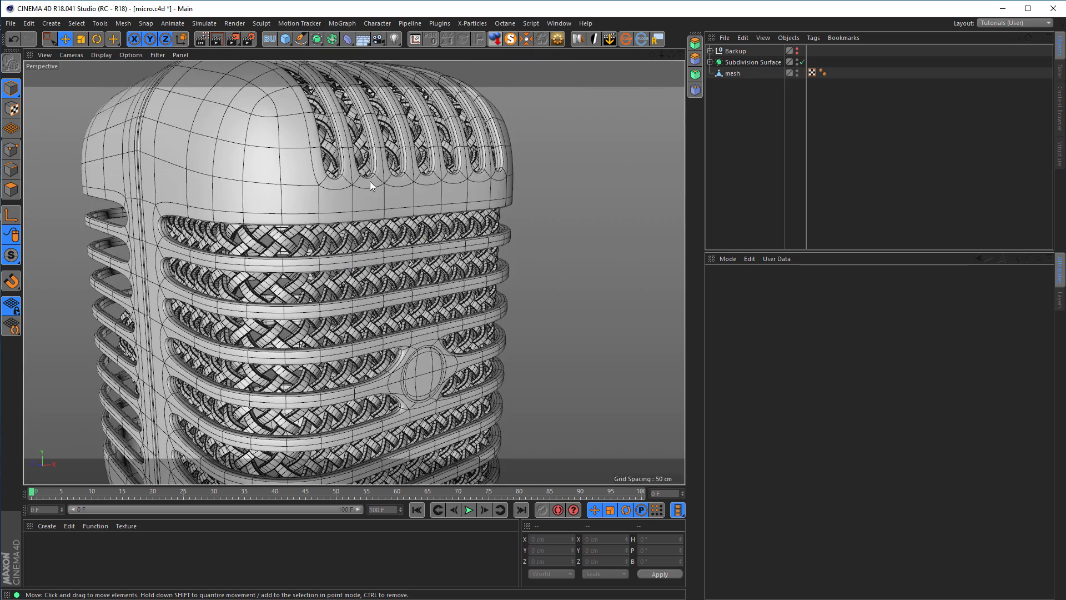
- Try moving the mesh toward the housing's front to Z about -36.21 cm
{"action": "middle_click", "coordinate": [376, 250]}
{"action": "middle_click", "coordinate": [295, 343]}
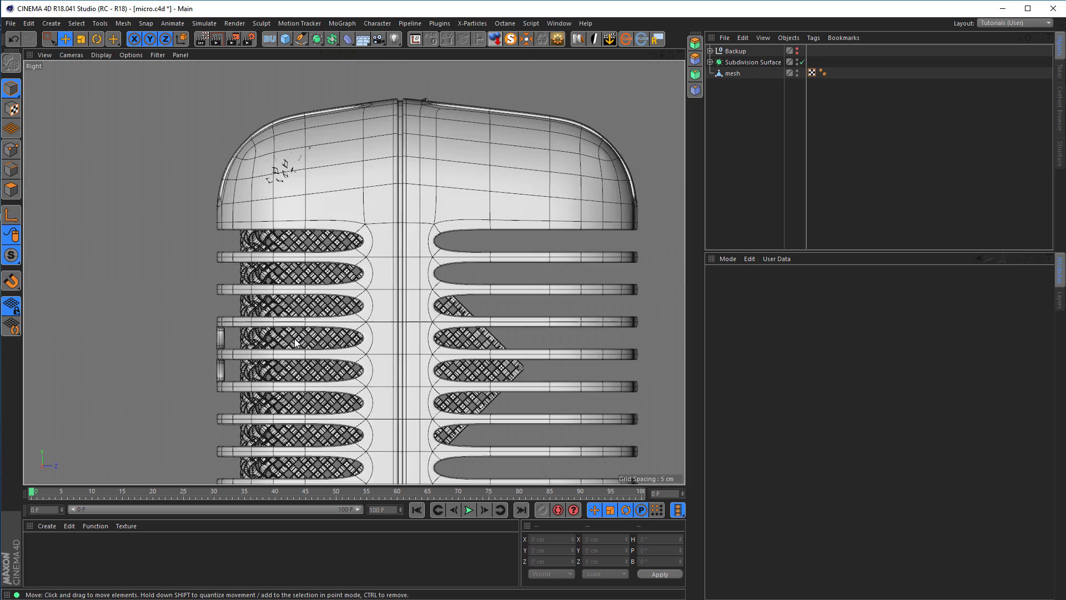
{"action": "scroll", "coordinate": [266, 246], "scroll_direction": "up", "scroll_amount": 4}
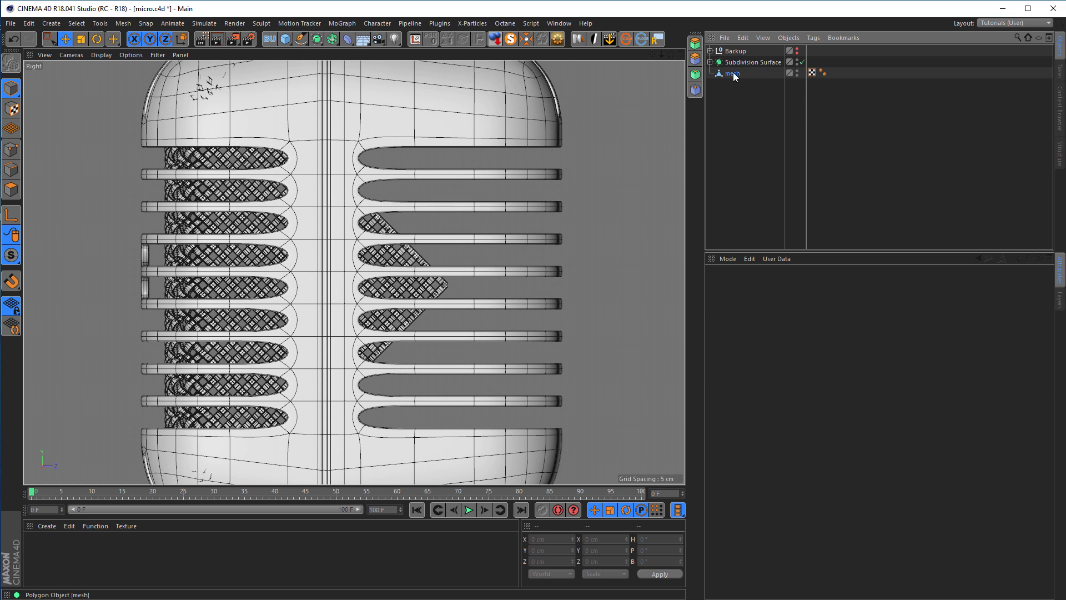
{"action": "left_click", "coordinate": [732, 74]}
{"action": "middle_click_drag", "start_coordinate": [207, 289], "coordinate": [272, 289]}
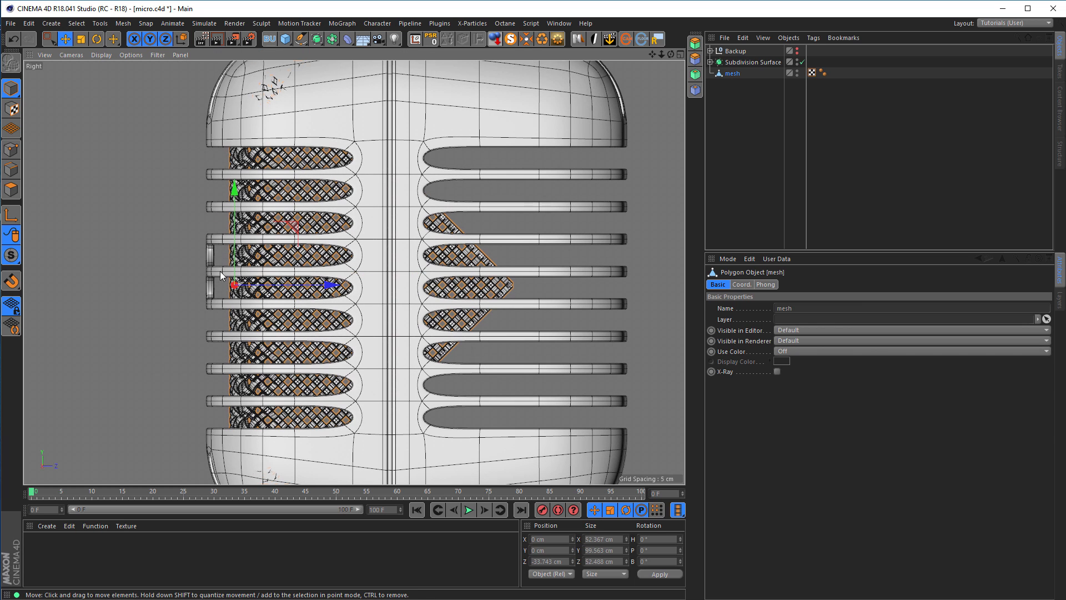
{"action": "left_click_drag", "start_coordinate": [329, 285], "coordinate": [312, 285]}
- Adjust the mesh's depth position to Z about -34.53 cm to reduce the poke-through at the housing corners
{"action": "middle_click", "coordinate": [313, 283]}
{"action": "middle_click", "coordinate": [269, 183]}
{"action": "left_click_drag", "start_coordinate": [295, 227], "coordinate": [321, 277], "text": "alt"}
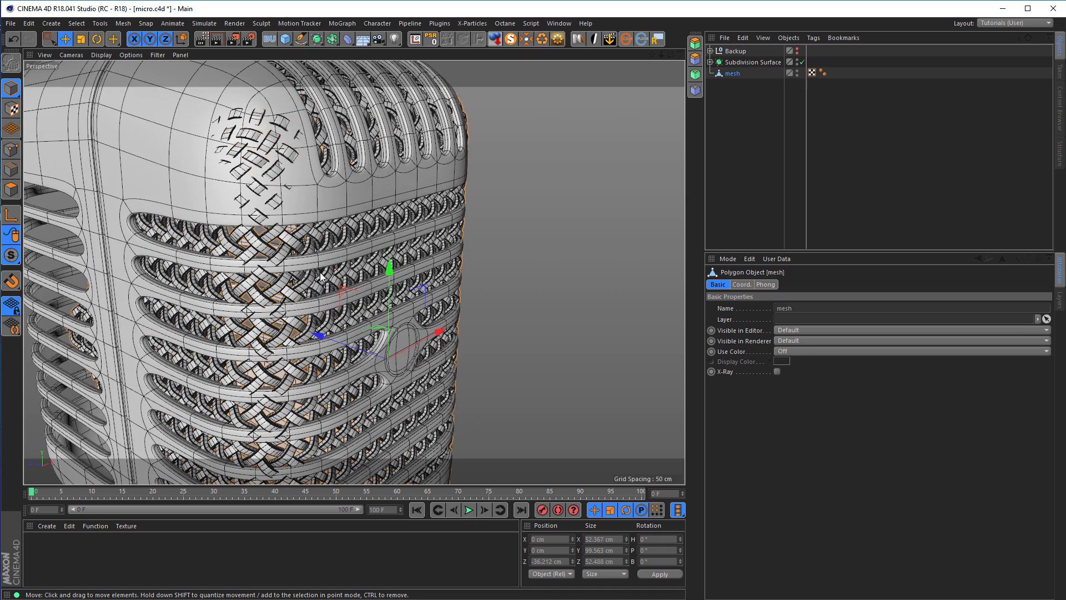
{"action": "left_click", "coordinate": [325, 332]}
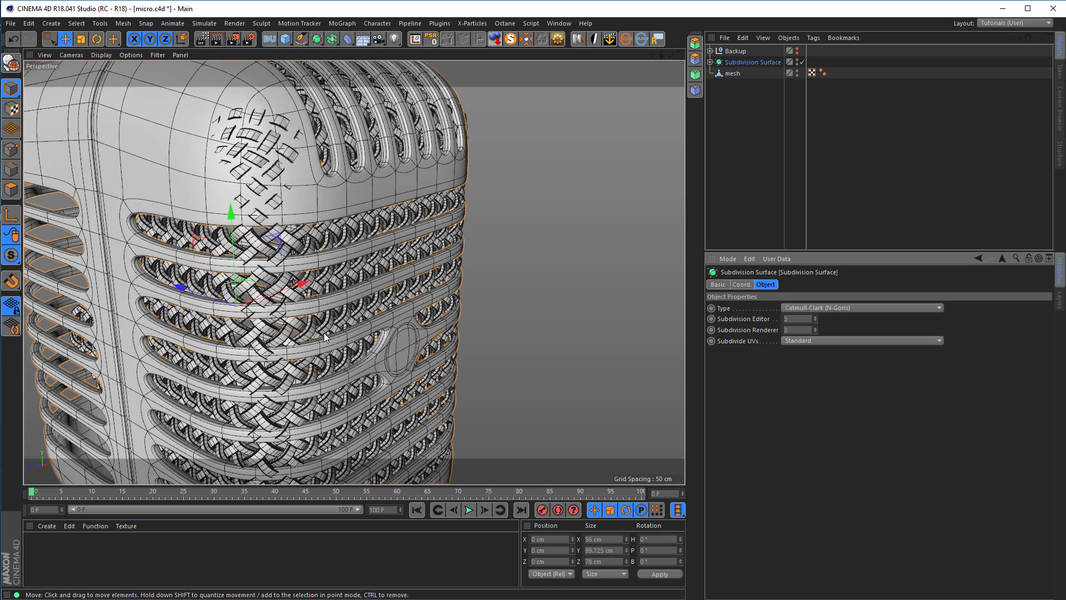
{"action": "left_click", "coordinate": [743, 75]}
{"action": "left_click_drag", "start_coordinate": [319, 345], "coordinate": [217, 326]}
{"action": "left_click_drag", "start_coordinate": [352, 325], "coordinate": [458, 334], "text": "alt"}
- Select all mesh points behind the housing's centre seam with Rectangle Selection and delete them
{"action": "middle_click", "coordinate": [458, 334]}
{"action": "middle_click", "coordinate": [298, 315]}
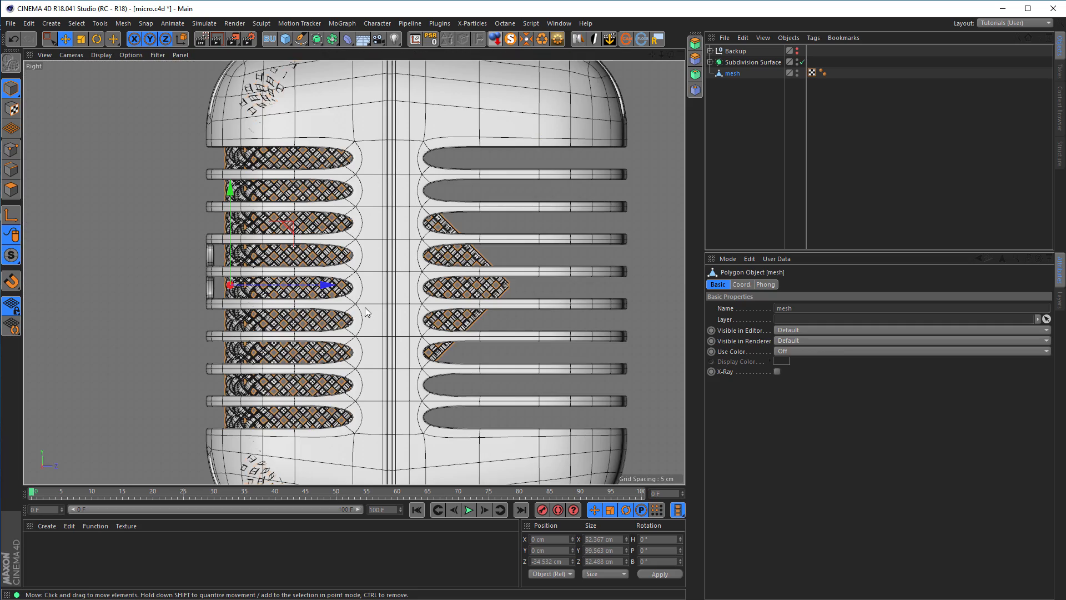
{"action": "scroll", "coordinate": [364, 309], "scroll_direction": "down", "scroll_amount": 5}
{"action": "scroll", "coordinate": [337, 277], "scroll_direction": "up", "scroll_amount": 3}
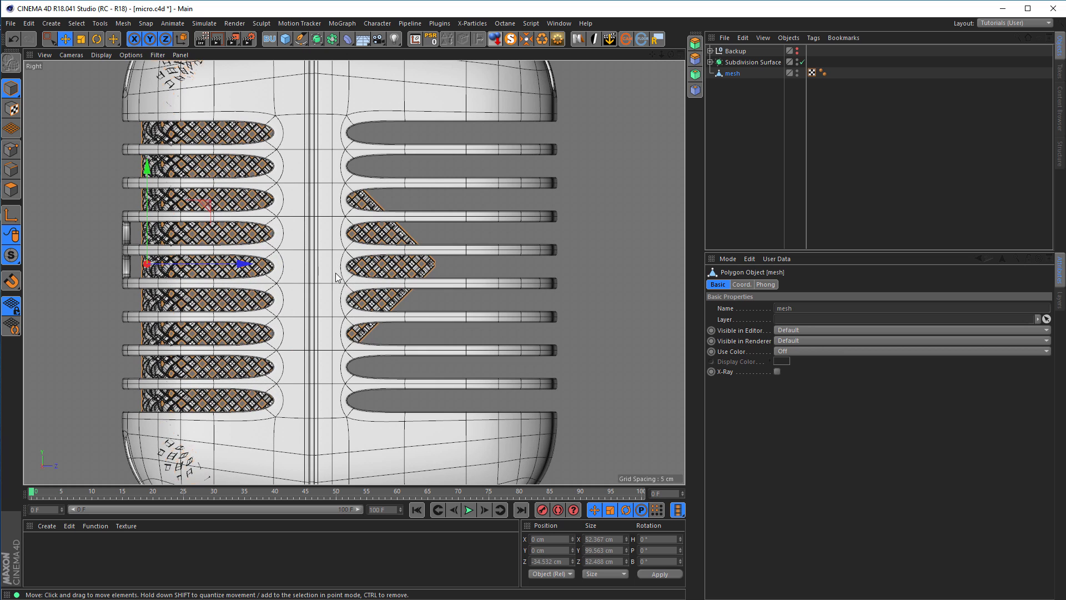
{"action": "scroll", "coordinate": [421, 175], "scroll_direction": "down", "scroll_amount": 3}
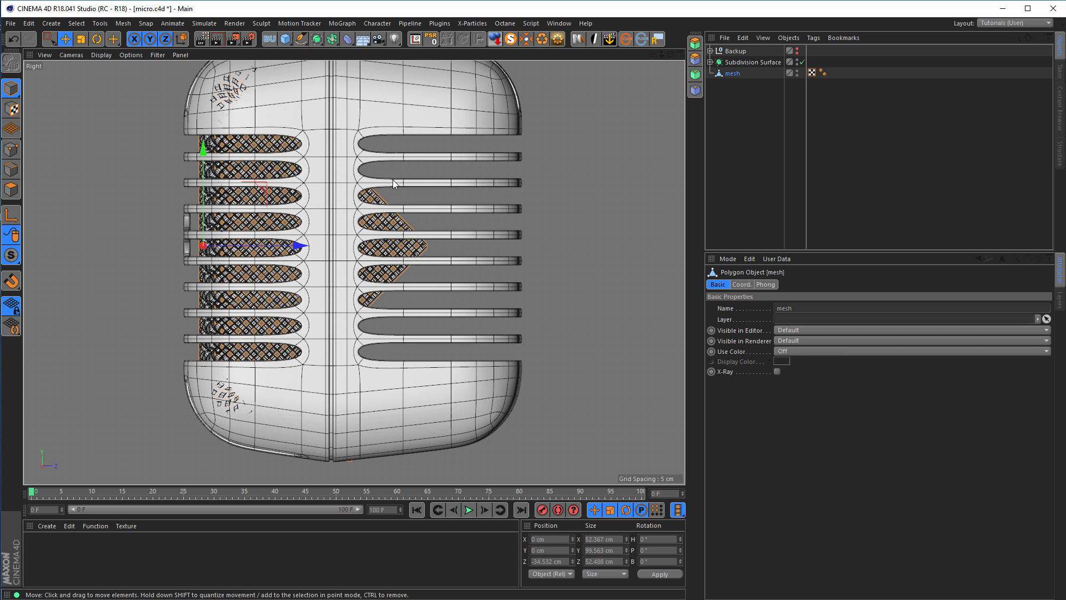
{"action": "scroll", "coordinate": [392, 179], "scroll_direction": "up", "scroll_amount": 2}
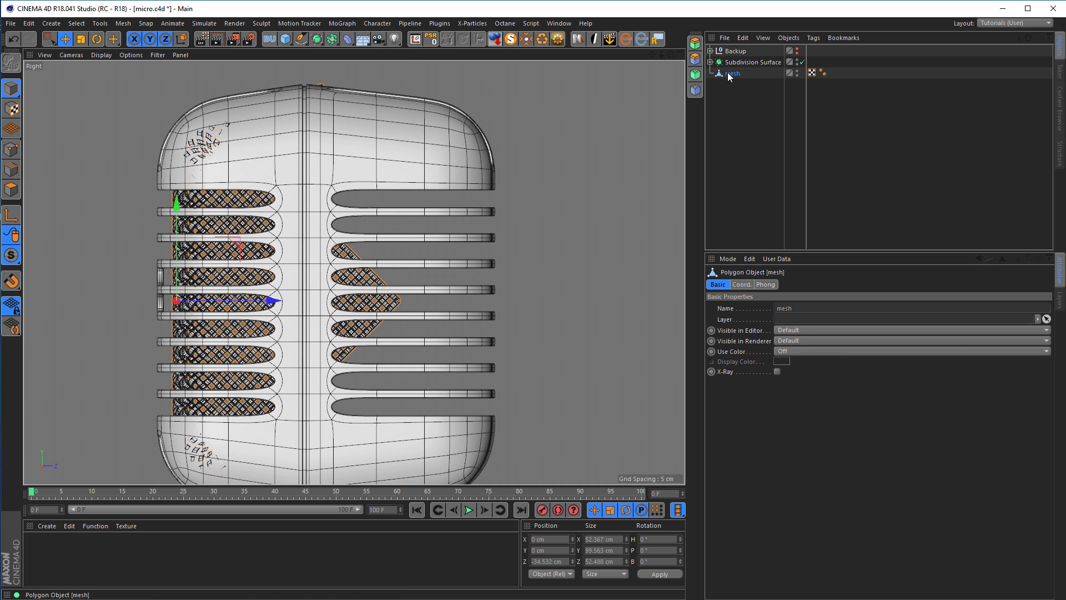
{"action": "left_click", "coordinate": [17, 148]}
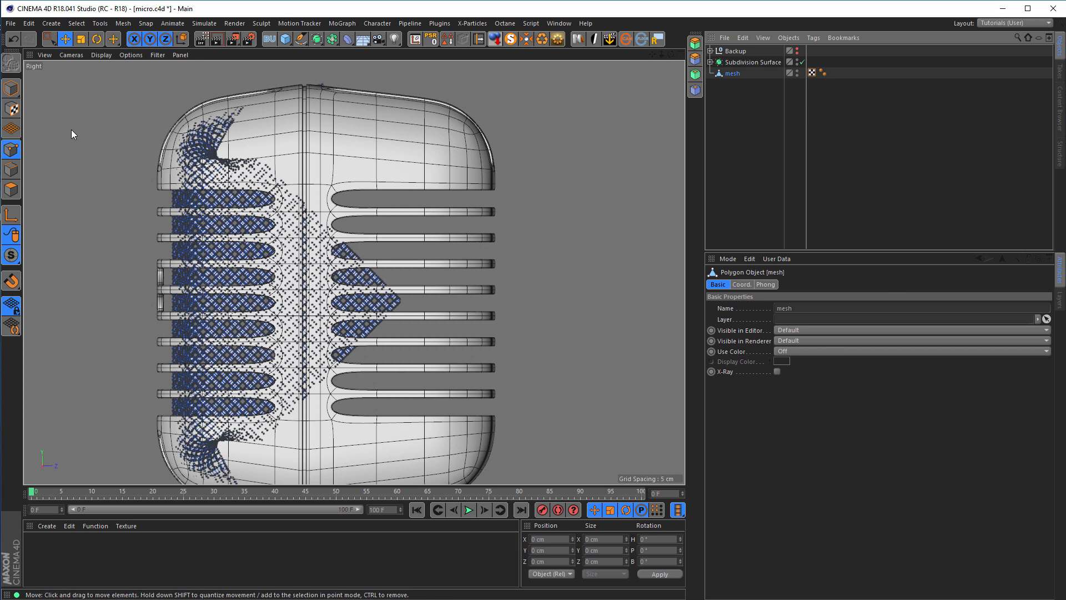
{"action": "key", "text": "0"}
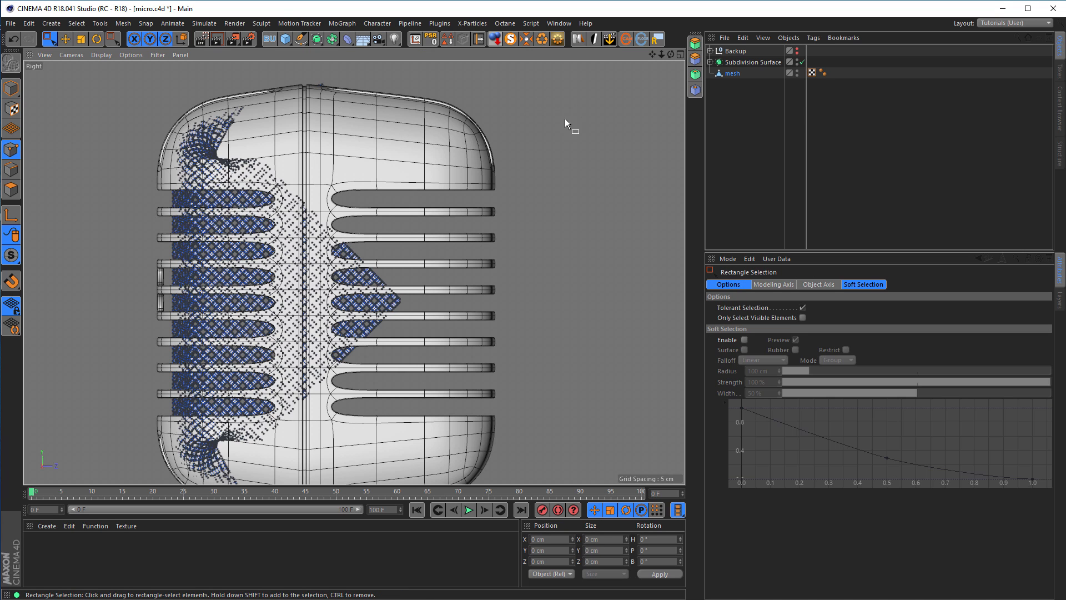
{"action": "scroll", "coordinate": [521, 154], "scroll_direction": "down", "scroll_amount": 1}
{"action": "left_click_drag", "start_coordinate": [599, 75], "coordinate": [556, 350]}
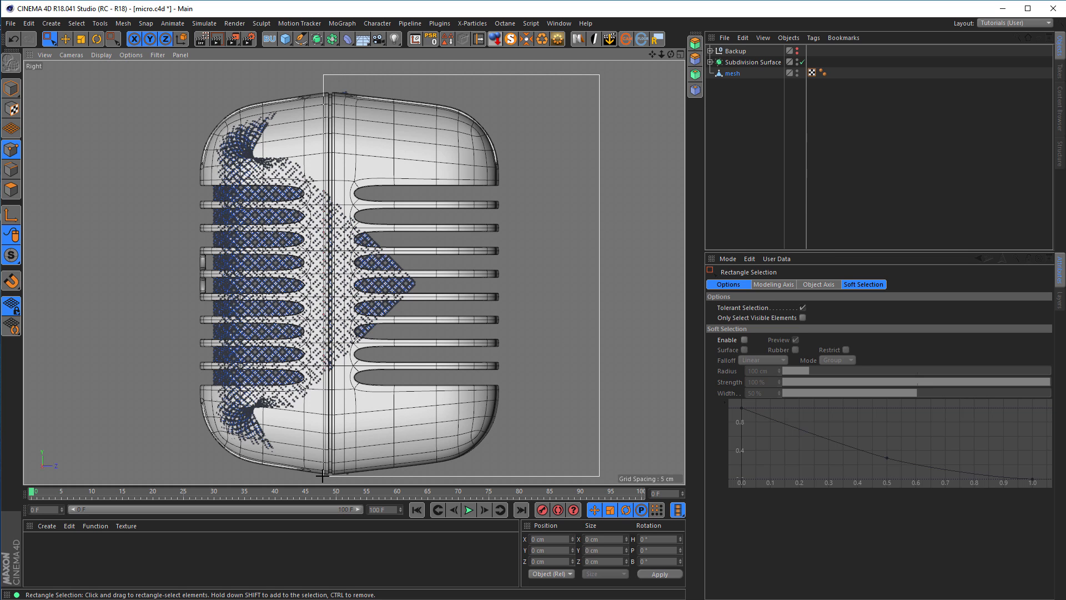
{"action": "left_click_drag", "start_coordinate": [316, 474], "coordinate": [318, 473]}
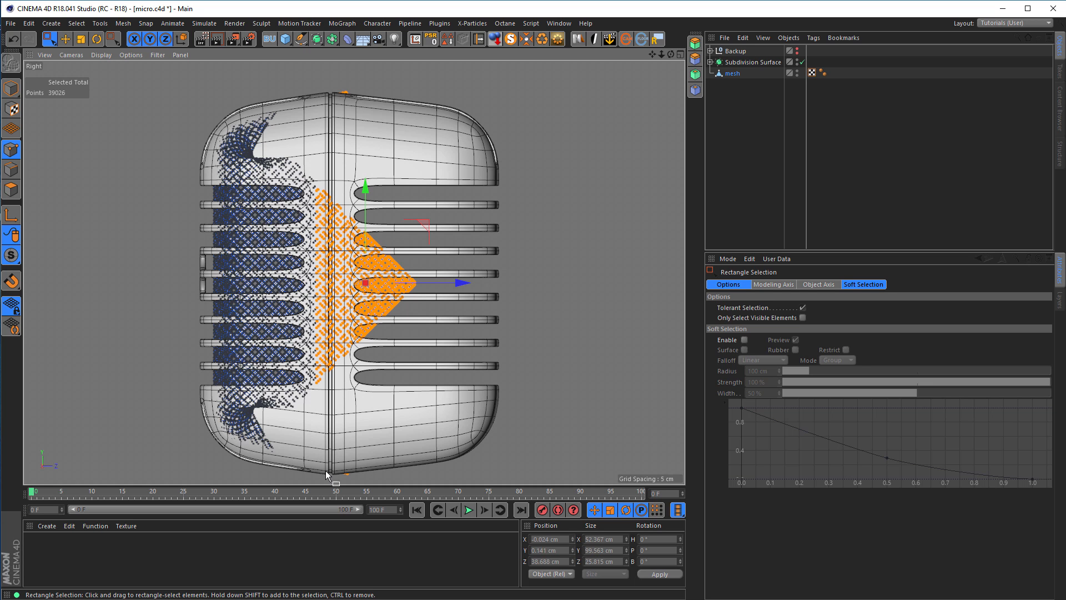
{"action": "key", "text": "Delete"}
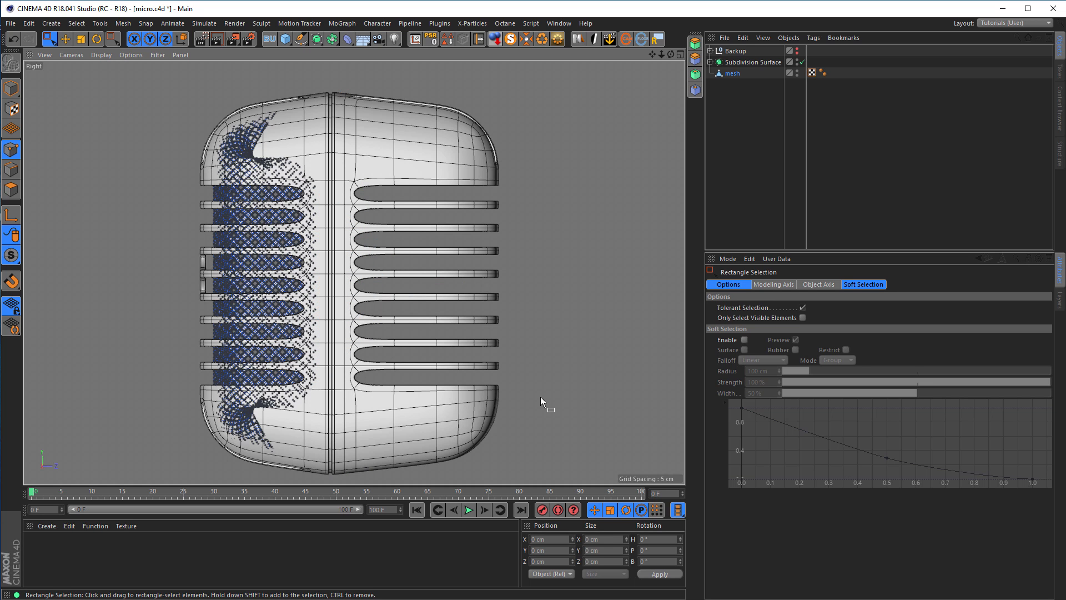
{"action": "middle_click", "coordinate": [463, 326]}
{"action": "middle_click", "coordinate": [281, 234]}
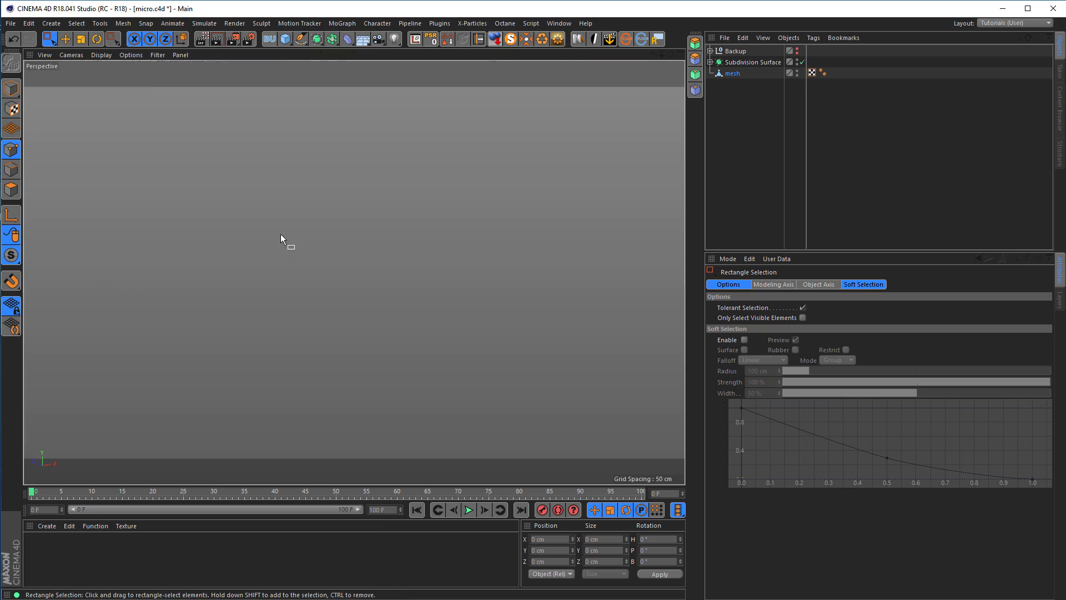
- Activate the Magnet tool on the mesh points and set its radius to about 25.7 cm
{"action": "scroll", "coordinate": [282, 245], "scroll_direction": "down", "scroll_amount": 4}
{"action": "left_click_drag", "start_coordinate": [285, 283], "coordinate": [241, 215], "text": "alt"}
{"action": "scroll", "coordinate": [360, 188], "scroll_direction": "up", "scroll_amount": 10}
{"action": "mouse_move", "coordinate": [334, 188]}
{"action": "left_mouse_down", "text": "alt"}
{"action": "mouse_move", "coordinate": [379, 182]}
{"action": "mouse_move", "coordinate": [255, 192]}
{"action": "mouse_move", "coordinate": [322, 185]}
{"action": "left_mouse_up", "text": "alt"}
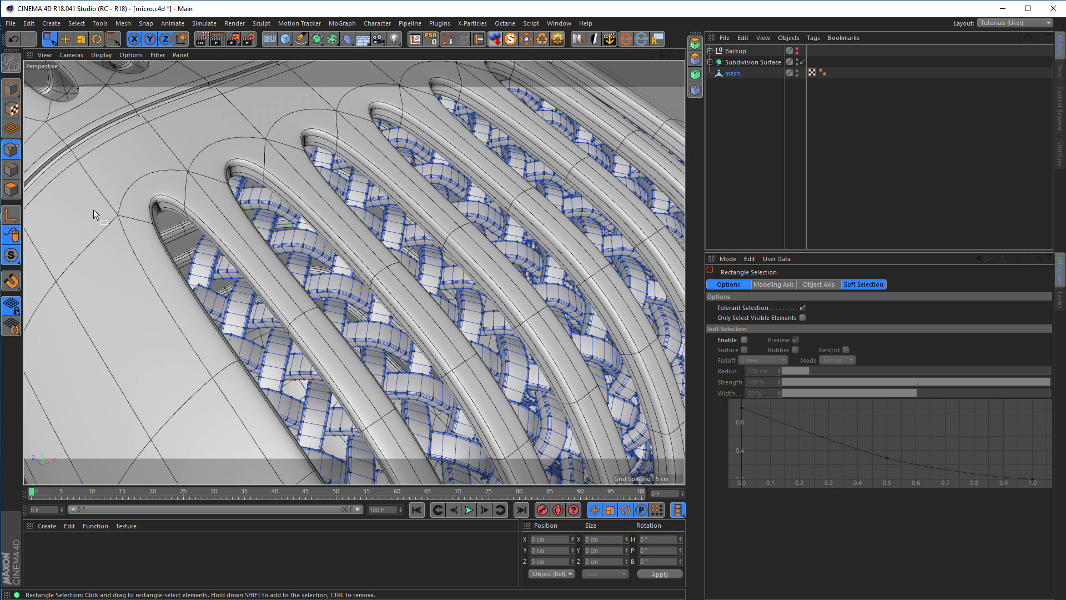
{"action": "key", "text": "m"}
{"action": "key", "text": "i"}
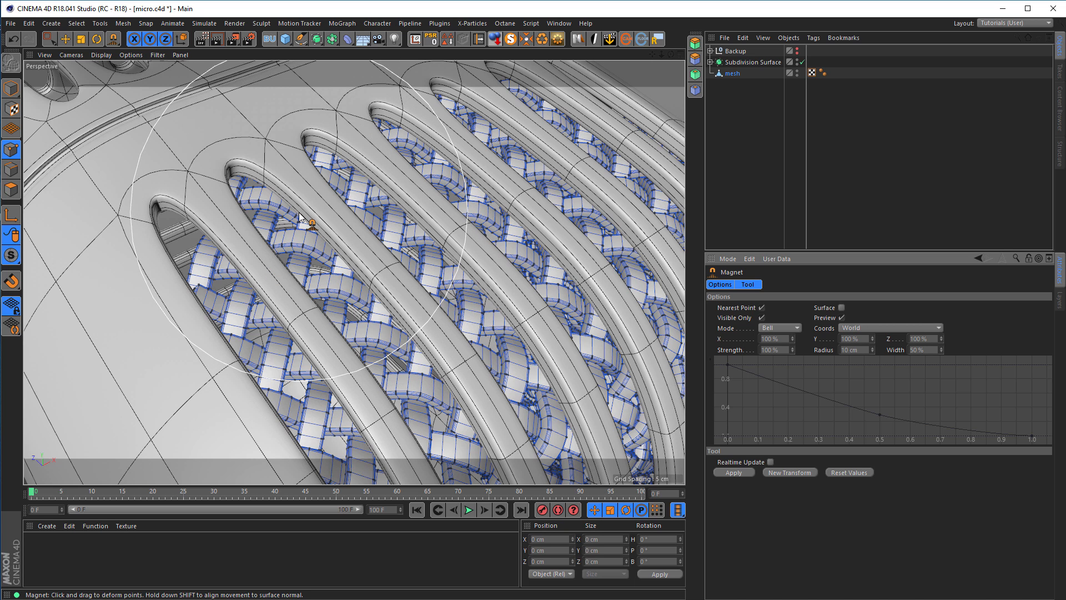
{"action": "mouse_move", "coordinate": [278, 213]}
{"action": "middle_mouse_down"}
{"action": "mouse_move", "coordinate": [487, 230]}
{"action": "mouse_move", "coordinate": [333, 231]}
{"action": "mouse_move", "coordinate": [543, 233]}
{"action": "middle_mouse_up"}
{"action": "left_click_drag", "start_coordinate": [269, 223], "coordinate": [333, 276], "text": "alt"}
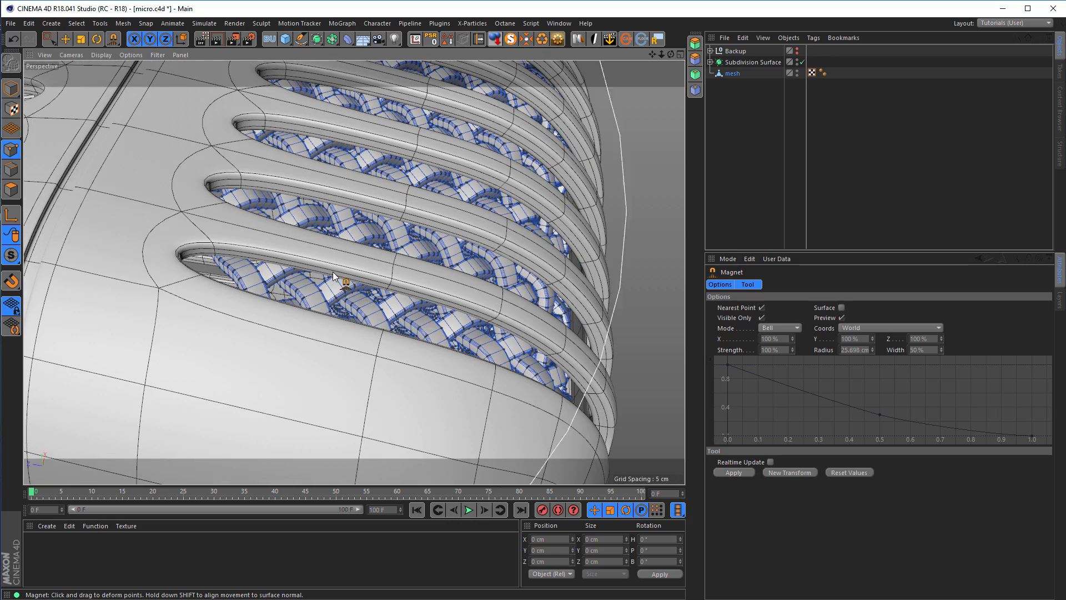
- Pull the mesh points outward with the Magnet tool to fill the gap at the ends of the upper side slots
{"action": "mouse_move", "coordinate": [233, 275]}
{"action": "left_mouse_down"}
{"action": "mouse_move", "coordinate": [195, 272]}
{"action": "mouse_move", "coordinate": [186, 283]}
{"action": "mouse_move", "coordinate": [391, 283]}
{"action": "mouse_move", "coordinate": [429, 316]}
{"action": "mouse_move", "coordinate": [252, 226]}
{"action": "mouse_move", "coordinate": [229, 198]}
{"action": "mouse_move", "coordinate": [149, 209]}
{"action": "left_mouse_up"}
{"action": "mouse_move", "coordinate": [418, 201]}
{"action": "left_mouse_down"}
{"action": "mouse_move", "coordinate": [420, 192]}
{"action": "mouse_move", "coordinate": [198, 168]}
{"action": "left_mouse_up"}
{"action": "left_click_drag", "start_coordinate": [399, 241], "coordinate": [274, 367], "text": "alt"}
{"action": "left_click_drag", "start_coordinate": [372, 412], "coordinate": [367, 421]}
{"action": "left_click_drag", "start_coordinate": [272, 355], "coordinate": [399, 247], "text": "alt"}
{"action": "mouse_move", "coordinate": [494, 259]}
{"action": "left_mouse_down", "text": "alt"}
{"action": "mouse_move", "coordinate": [535, 293]}
{"action": "mouse_move", "coordinate": [566, 278]}
{"action": "left_mouse_up", "text": "alt"}
{"action": "right_click_drag", "start_coordinate": [478, 256], "coordinate": [423, 247], "text": "alt"}
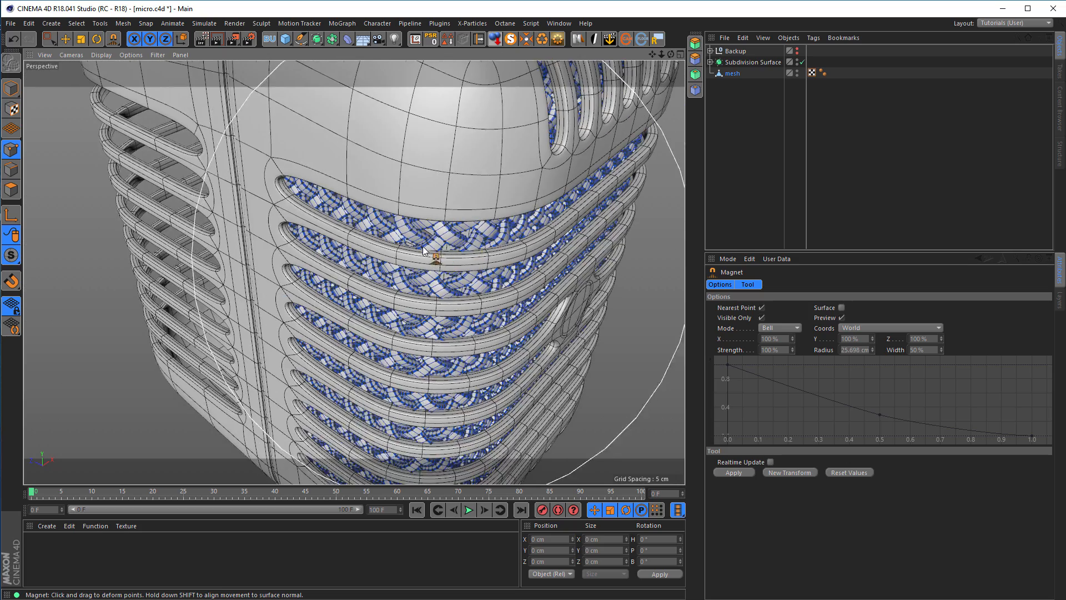
- Enlarge the Magnet radius to about 40.2 cm and pull the mesh at the housing's lower side corner to fit the slots
{"action": "left_click_drag", "start_coordinate": [423, 248], "coordinate": [345, 273], "text": "alt"}
{"action": "right_click_drag", "start_coordinate": [366, 286], "coordinate": [418, 271], "text": "alt"}
{"action": "mouse_move", "coordinate": [395, 271]}
{"action": "left_mouse_down", "text": "alt"}
{"action": "mouse_move", "coordinate": [321, 335]}
{"action": "mouse_move", "coordinate": [325, 348]}
{"action": "mouse_move", "coordinate": [441, 321]}
{"action": "left_mouse_up", "text": "alt"}
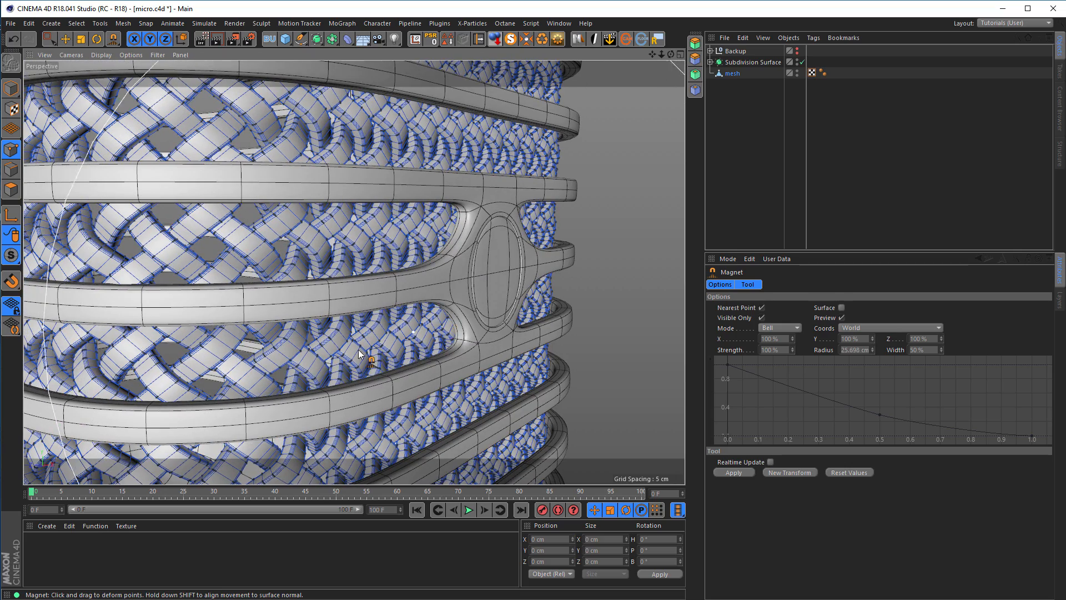
{"action": "left_click_drag", "start_coordinate": [309, 352], "coordinate": [380, 271], "text": "alt"}
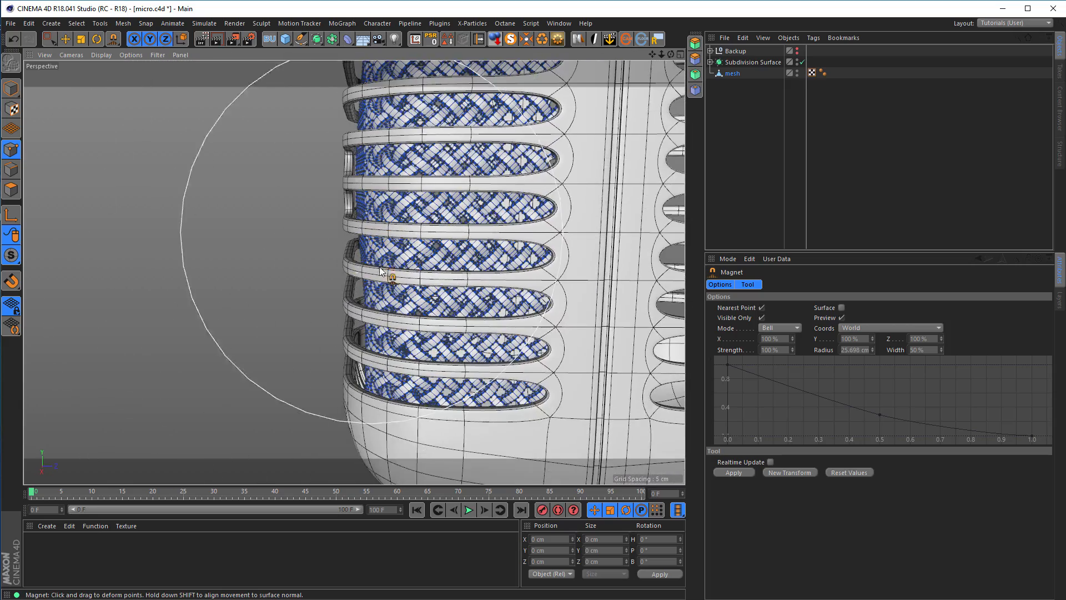
{"action": "scroll", "coordinate": [366, 303], "scroll_direction": "up", "scroll_amount": 5}
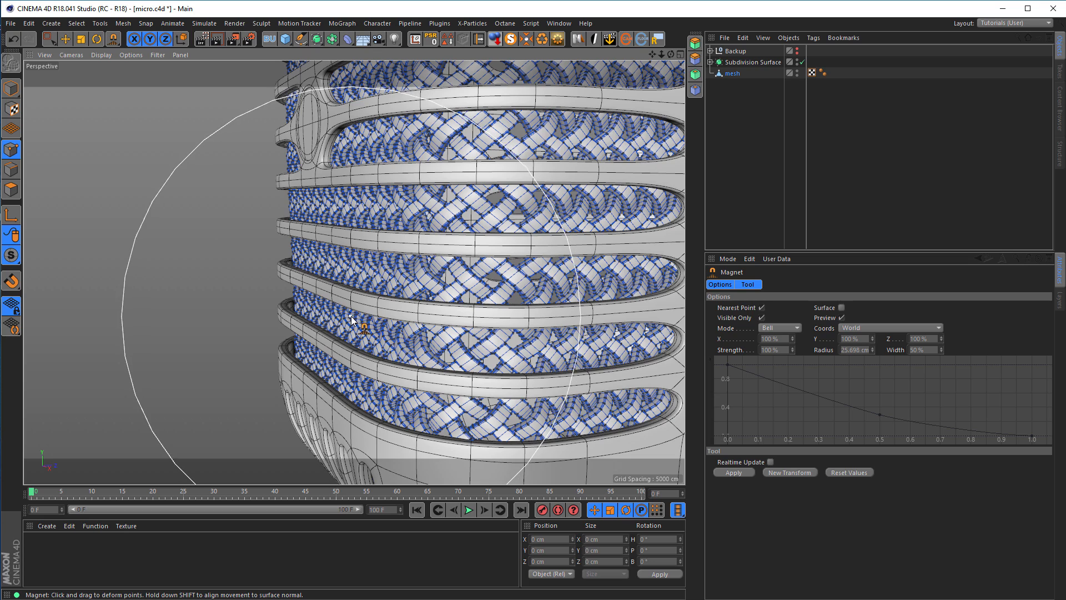
{"action": "middle_click_drag", "start_coordinate": [350, 321], "coordinate": [538, 300]}
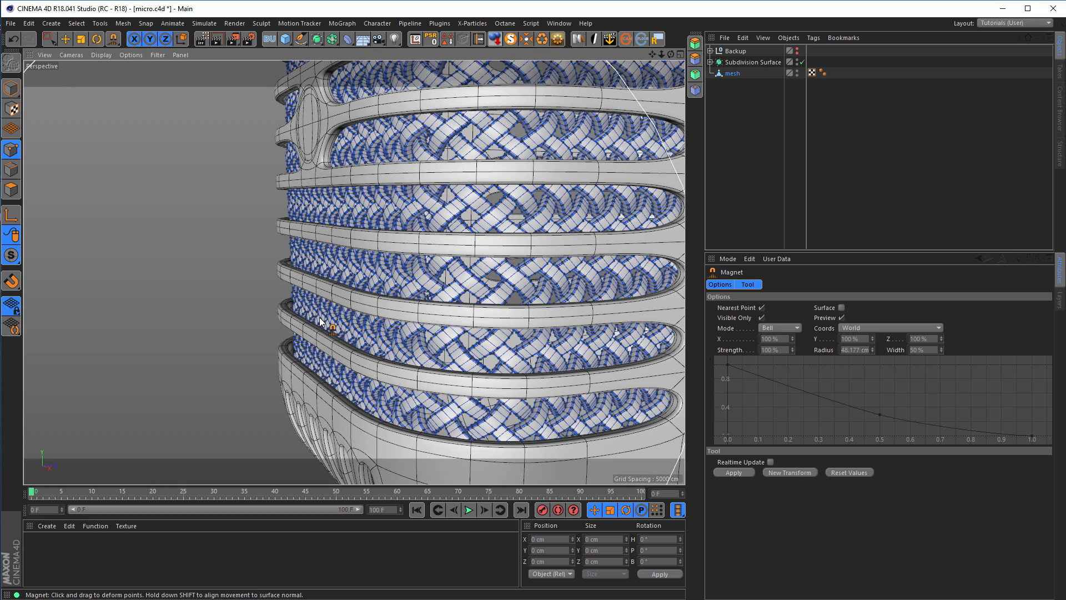
{"action": "mouse_move", "coordinate": [420, 348]}
{"action": "left_mouse_down"}
{"action": "mouse_move", "coordinate": [489, 334]}
{"action": "mouse_move", "coordinate": [463, 294]}
{"action": "mouse_move", "coordinate": [173, 285]}
{"action": "mouse_move", "coordinate": [178, 302]}
{"action": "mouse_move", "coordinate": [244, 305]}
{"action": "mouse_move", "coordinate": [281, 333]}
{"action": "mouse_move", "coordinate": [358, 300]}
{"action": "left_mouse_up"}
{"action": "middle_click_drag", "start_coordinate": [358, 301], "coordinate": [346, 247], "text": "alt"}
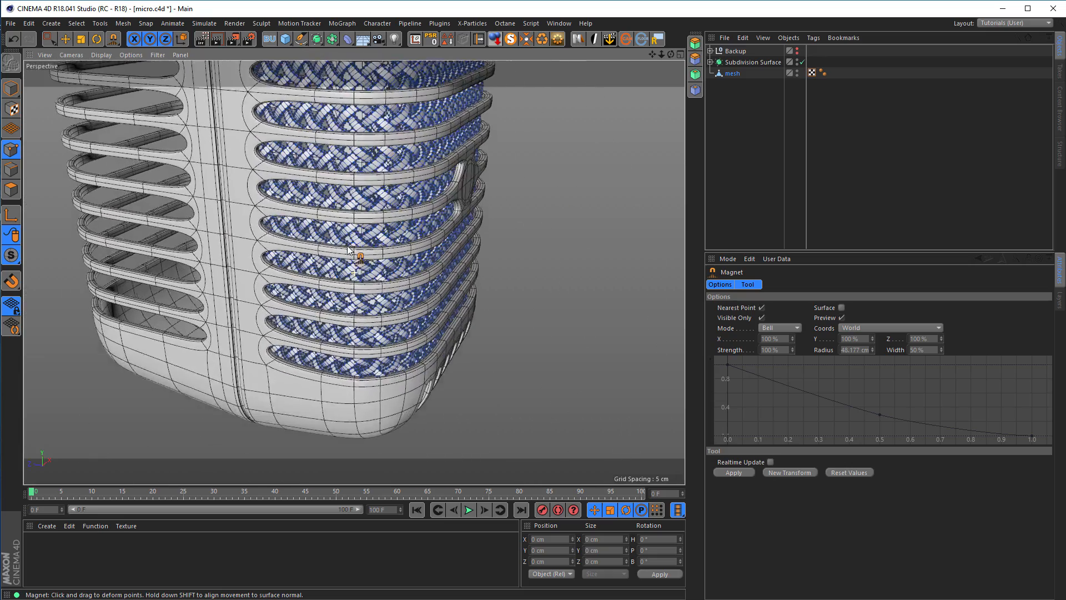
- Pull the mesh behind the housing's underside slots toward the slot openings with the Magnet tool
{"action": "right_click_drag", "start_coordinate": [346, 246], "coordinate": [368, 292], "text": "alt"}
{"action": "left_click_drag", "start_coordinate": [368, 292], "coordinate": [398, 444], "text": "alt"}
{"action": "middle_click_drag", "start_coordinate": [397, 444], "coordinate": [381, 300], "text": "alt"}
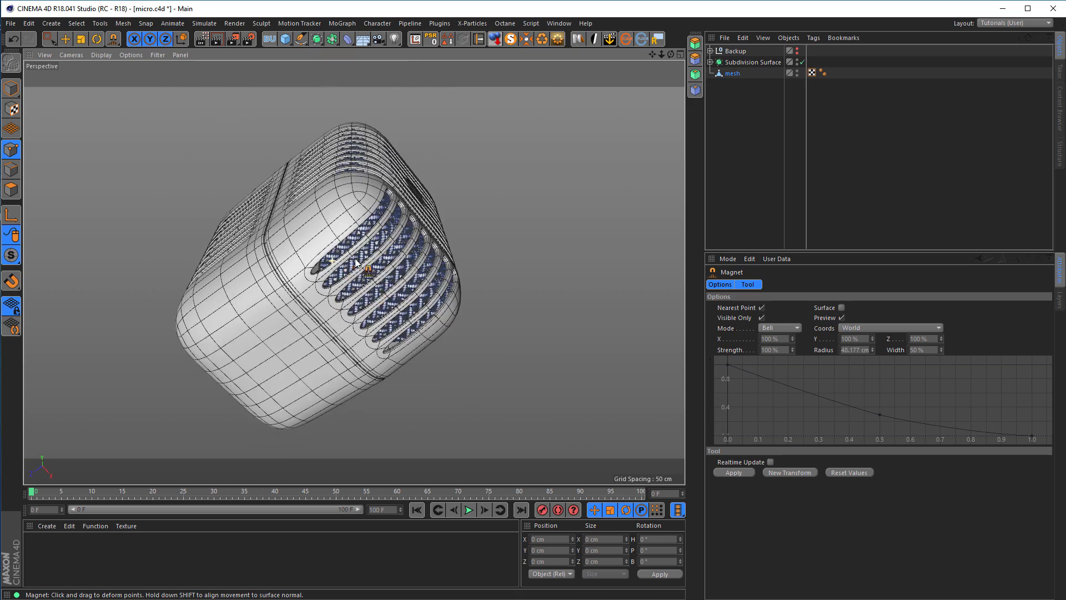
{"action": "right_click_drag", "start_coordinate": [332, 260], "coordinate": [446, 262], "text": "alt"}
{"action": "left_click_drag", "start_coordinate": [295, 287], "coordinate": [260, 311]}
{"action": "left_click_drag", "start_coordinate": [337, 270], "coordinate": [396, 274], "text": "alt"}
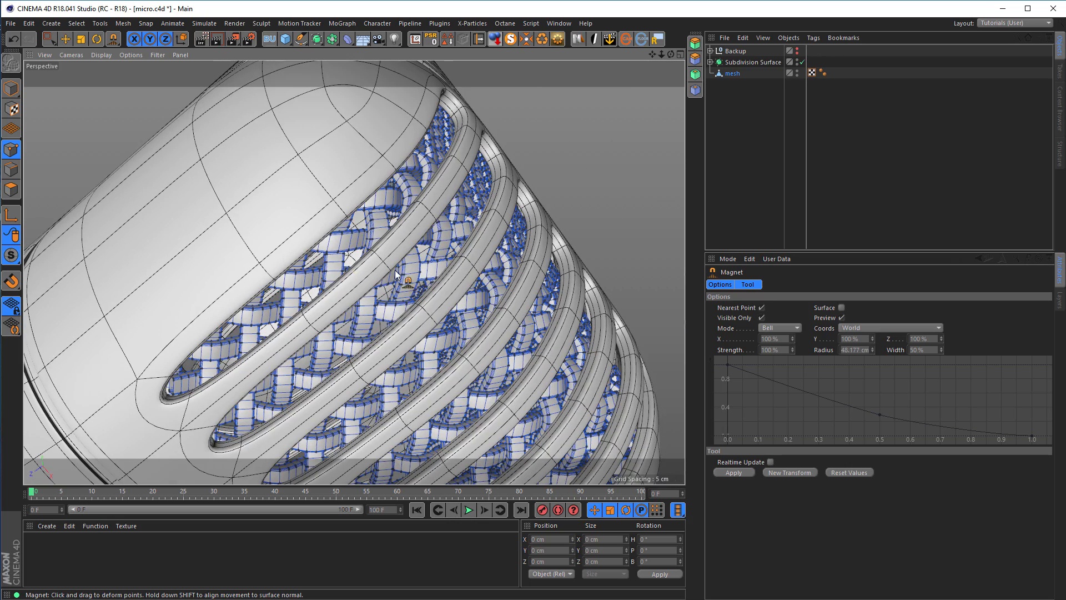
{"action": "left_click_drag", "start_coordinate": [459, 209], "coordinate": [473, 206]}
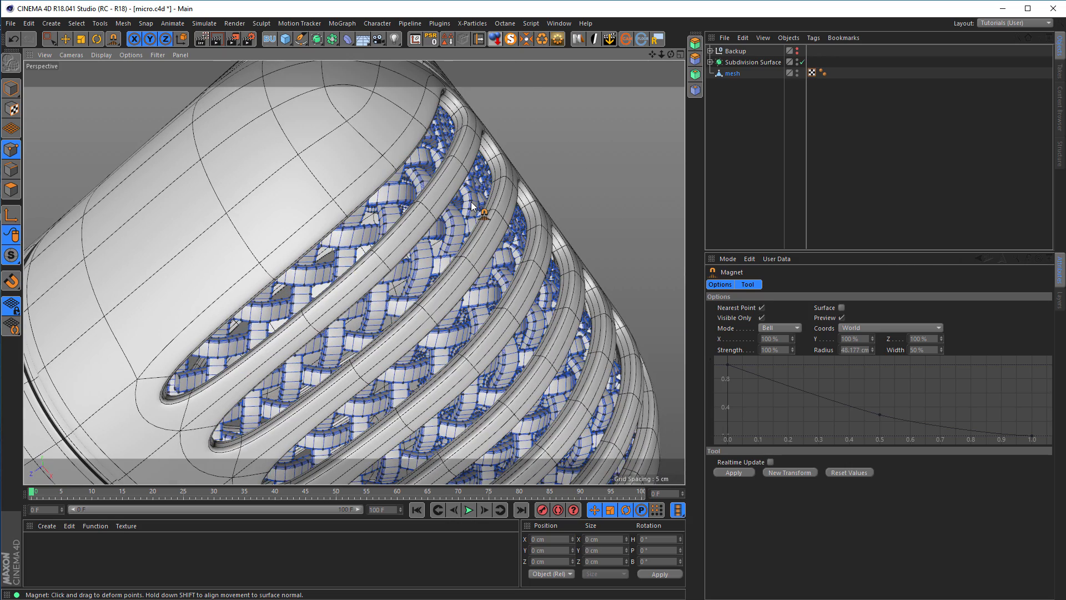
{"action": "left_click_drag", "start_coordinate": [435, 235], "coordinate": [407, 244], "text": "alt"}
{"action": "left_click_drag", "start_coordinate": [155, 333], "coordinate": [138, 340]}
- Reduce the Magnet radius to about 31.4 cm and pull the mesh closer to the corner of the underside slots
{"action": "middle_click_drag", "start_coordinate": [329, 272], "coordinate": [145, 283]}
{"action": "left_click_drag", "start_coordinate": [456, 233], "coordinate": [477, 226]}
{"action": "middle_click_drag", "start_coordinate": [453, 326], "coordinate": [365, 249], "text": "alt"}
{"action": "middle_click_drag", "start_coordinate": [449, 283], "coordinate": [412, 283], "text": "alt"}
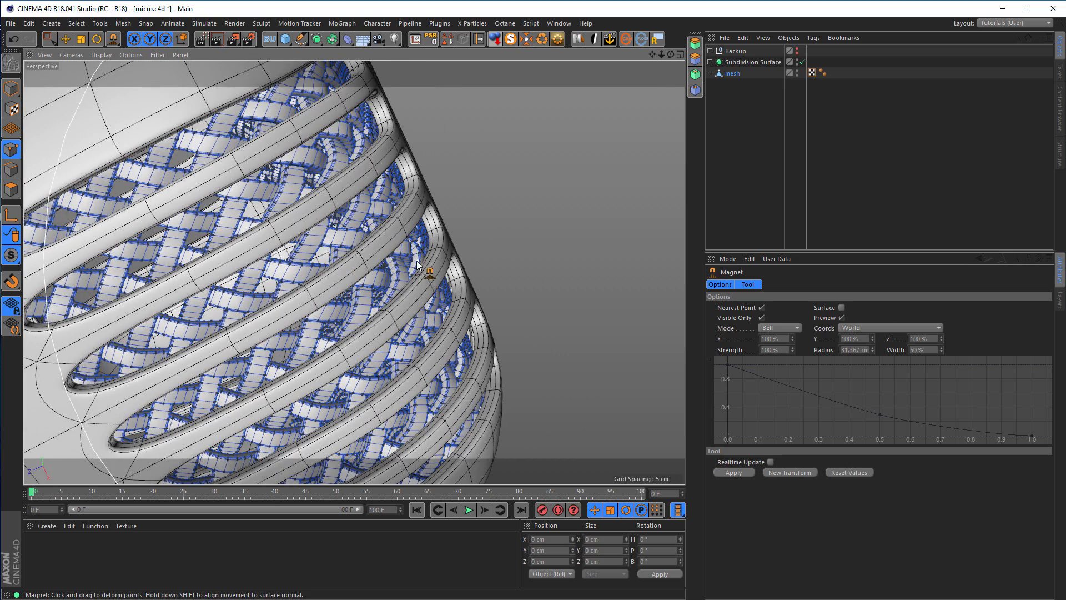
- Examine the mesh's coverage and poke-through around the housing's front, sides, underside and top slots
{"action": "left_click_drag", "start_coordinate": [438, 306], "coordinate": [498, 277], "text": "alt"}
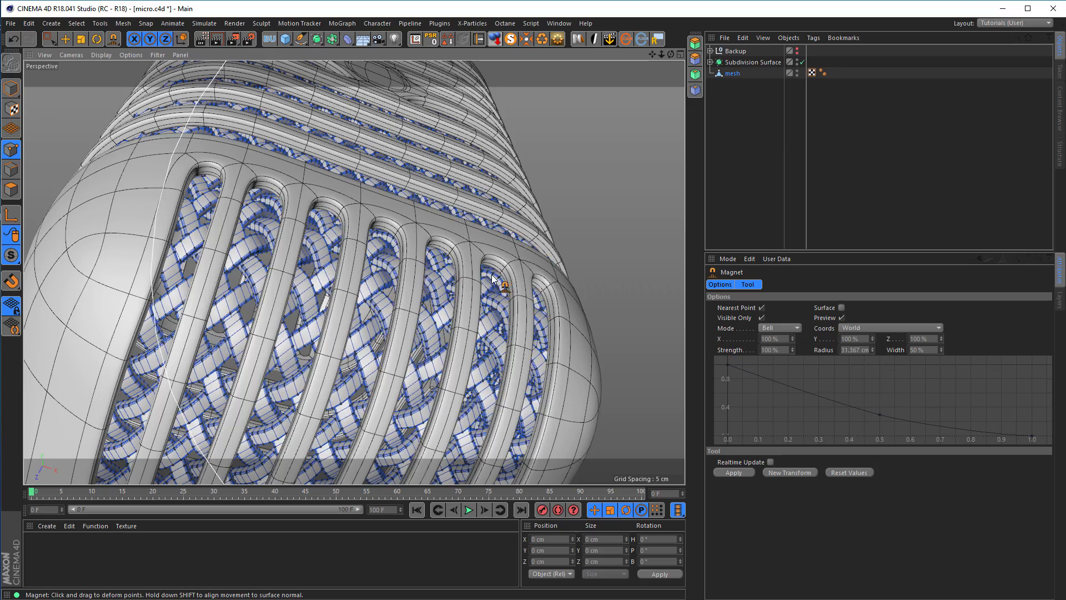
{"action": "left_click_drag", "start_coordinate": [496, 277], "coordinate": [514, 216], "text": "alt"}
{"action": "right_click_drag", "start_coordinate": [514, 216], "coordinate": [490, 226], "text": "alt"}
{"action": "middle_click_drag", "start_coordinate": [489, 230], "coordinate": [435, 275], "text": "alt"}
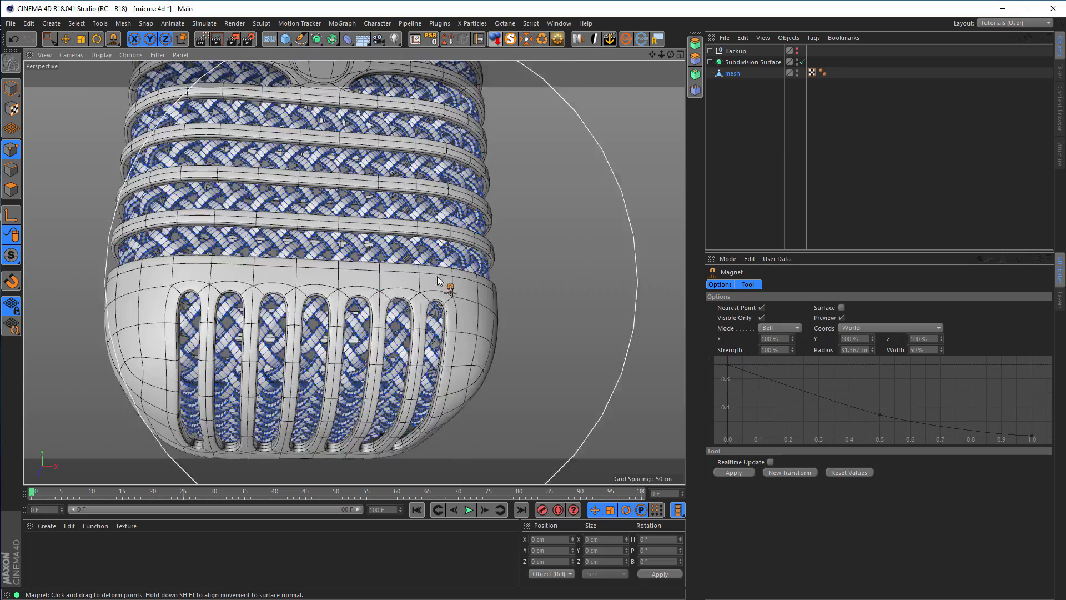
{"action": "left_click_drag", "start_coordinate": [435, 275], "coordinate": [548, 253], "text": "alt"}
{"action": "right_click_drag", "start_coordinate": [548, 253], "coordinate": [589, 236], "text": "alt"}
{"action": "middle_click_drag", "start_coordinate": [575, 248], "coordinate": [470, 301], "text": "alt"}
{"action": "left_click_drag", "start_coordinate": [470, 301], "coordinate": [459, 224], "text": "alt"}
{"action": "right_click_drag", "start_coordinate": [459, 224], "coordinate": [411, 230], "text": "alt"}
{"action": "middle_click_drag", "start_coordinate": [411, 230], "coordinate": [372, 274], "text": "alt"}
{"action": "left_click_drag", "start_coordinate": [372, 274], "coordinate": [318, 230], "text": "alt"}
{"action": "middle_click_drag", "start_coordinate": [319, 230], "coordinate": [404, 271], "text": "alt"}
{"action": "left_click_drag", "start_coordinate": [404, 271], "coordinate": [233, 249], "text": "alt"}
{"action": "middle_click_drag", "start_coordinate": [232, 250], "coordinate": [349, 208], "text": "alt"}
{"action": "left_click_drag", "start_coordinate": [350, 209], "coordinate": [305, 241], "text": "alt"}
{"action": "right_click_drag", "start_coordinate": [305, 241], "coordinate": [270, 253], "text": "alt"}
{"action": "middle_click_drag", "start_coordinate": [270, 254], "coordinate": [383, 225], "text": "alt"}
{"action": "left_click_drag", "start_coordinate": [383, 225], "coordinate": [305, 218], "text": "alt"}
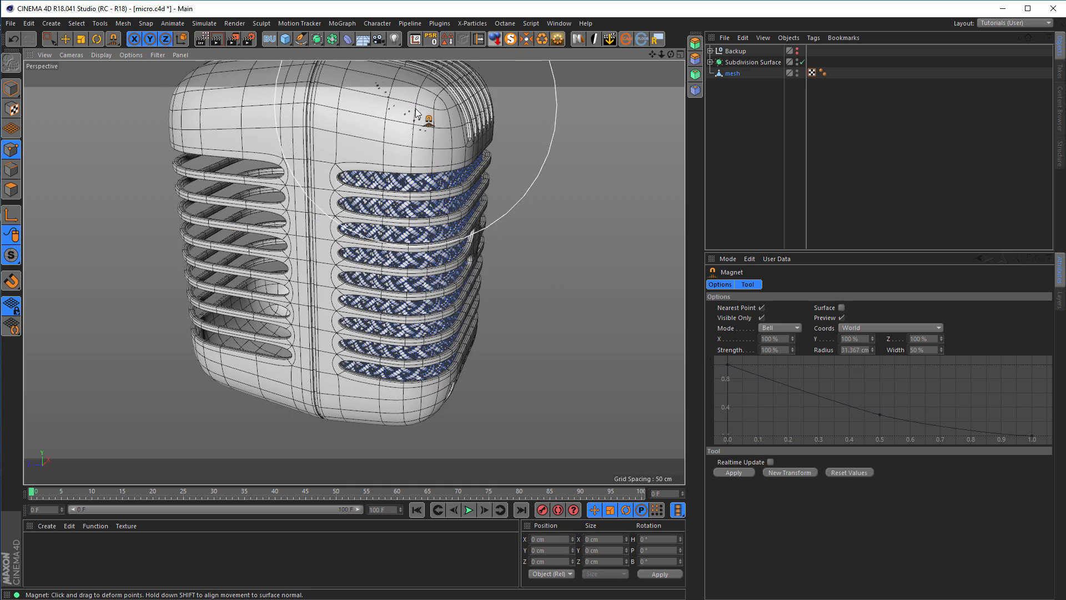
{"action": "right_click_drag", "start_coordinate": [408, 111], "coordinate": [529, 118], "text": "alt"}
{"action": "middle_click_drag", "start_coordinate": [500, 136], "coordinate": [405, 215], "text": "alt"}
{"action": "mouse_move", "coordinate": [412, 208]}
{"action": "left_mouse_down", "text": "alt"}
{"action": "mouse_move", "coordinate": [572, 198]}
{"action": "mouse_move", "coordinate": [594, 221]}
{"action": "mouse_move", "coordinate": [576, 237]}
{"action": "mouse_move", "coordinate": [409, 192]}
{"action": "left_mouse_up", "text": "alt"}
{"action": "right_click_drag", "start_coordinate": [401, 195], "coordinate": [269, 234], "text": "alt"}
{"action": "left_click_drag", "start_coordinate": [361, 224], "coordinate": [414, 226], "text": "alt"}
{"action": "right_click_drag", "start_coordinate": [395, 219], "coordinate": [460, 207], "text": "alt"}
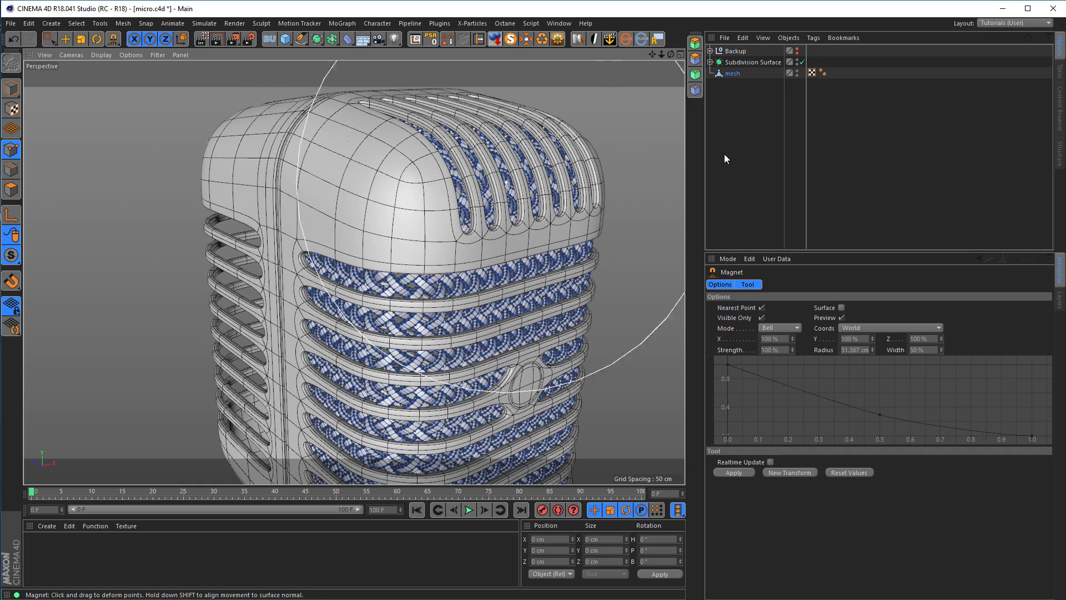
{"action": "mouse_move", "coordinate": [402, 157]}
{"action": "left_mouse_down", "text": "alt"}
{"action": "mouse_move", "coordinate": [518, 158]}
{"action": "mouse_move", "coordinate": [405, 146]}
{"action": "mouse_move", "coordinate": [398, 159]}
{"action": "left_mouse_up", "text": "alt"}
{"action": "mouse_move", "coordinate": [379, 164]}
{"action": "right_mouse_down", "text": "alt"}
{"action": "mouse_move", "coordinate": [392, 157]}
{"action": "mouse_move", "coordinate": [320, 177]}
{"action": "right_mouse_up", "text": "alt"}
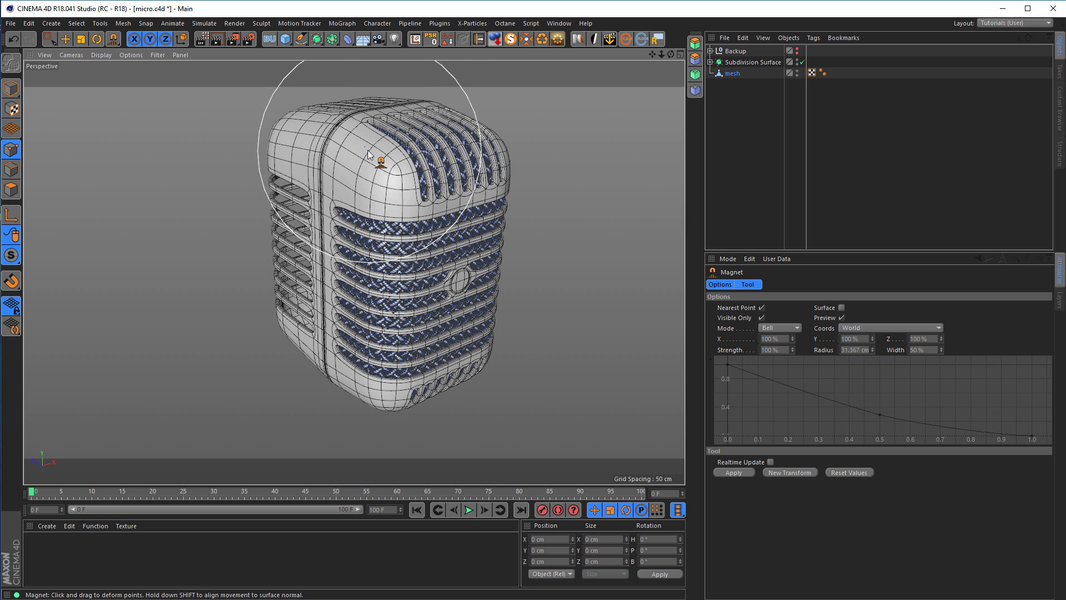
- Pull the mesh toward the open end of the outermost top slot with the Magnet tool
{"action": "right_click_drag", "start_coordinate": [497, 171], "coordinate": [527, 171], "text": "alt"}
{"action": "left_click_drag", "start_coordinate": [511, 171], "coordinate": [452, 137], "text": "alt"}
{"action": "left_click_drag", "start_coordinate": [354, 272], "coordinate": [434, 233], "text": "alt"}
{"action": "scroll", "coordinate": [399, 238], "scroll_direction": "up", "scroll_amount": 5}
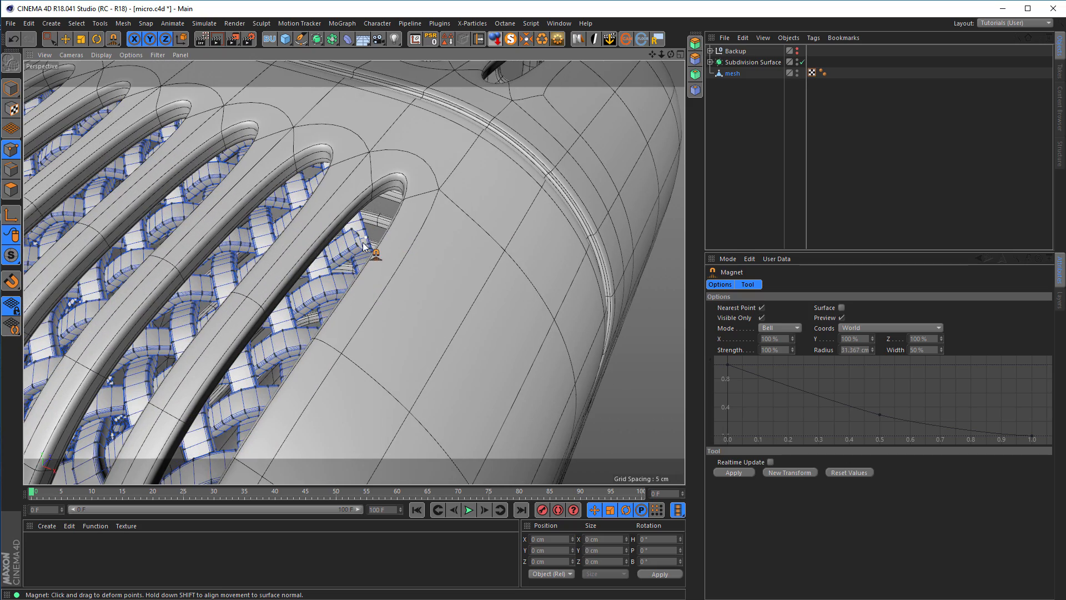
{"action": "mouse_move", "coordinate": [362, 247]}
{"action": "left_mouse_down"}
{"action": "mouse_move", "coordinate": [421, 221]}
{"action": "mouse_move", "coordinate": [414, 178]}
{"action": "mouse_move", "coordinate": [369, 212]}
{"action": "mouse_move", "coordinate": [439, 199]}
{"action": "left_mouse_up"}
{"action": "mouse_move", "coordinate": [480, 240]}
{"action": "left_mouse_down"}
{"action": "mouse_move", "coordinate": [466, 269]}
{"action": "mouse_move", "coordinate": [475, 259]}
{"action": "left_mouse_up"}
- Reduce the Magnet radius to about 20.5 cm and push the mesh poking through the upper corner back inside the housing
{"action": "right_click", "coordinate": [475, 257]}
{"action": "key", "text": "Escape"}
{"action": "middle_click_drag", "start_coordinate": [466, 238], "coordinate": [350, 222]}
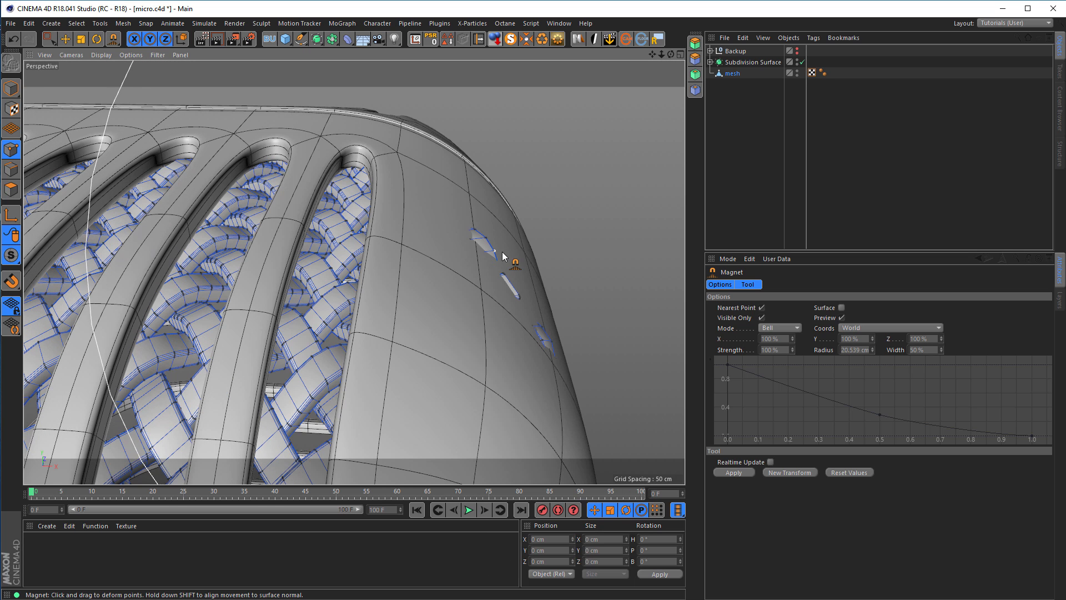
{"action": "left_click_drag", "start_coordinate": [477, 253], "coordinate": [451, 251]}
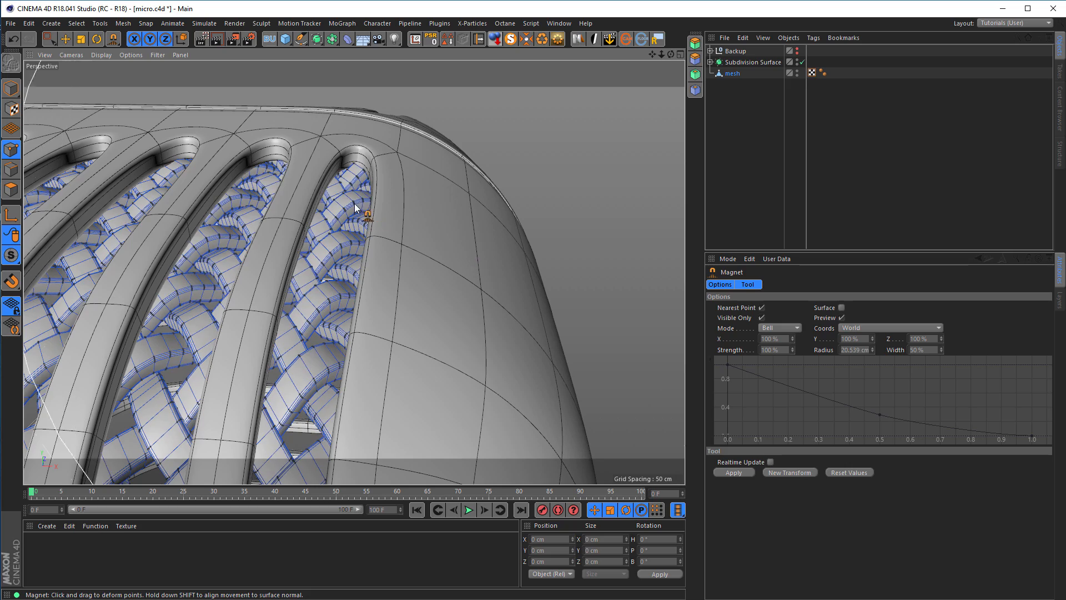
- Pull the mesh over the remaining gap at the rear end of the outer top slot with the Magnet tool
{"action": "left_click_drag", "start_coordinate": [359, 184], "coordinate": [383, 172], "text": "alt"}
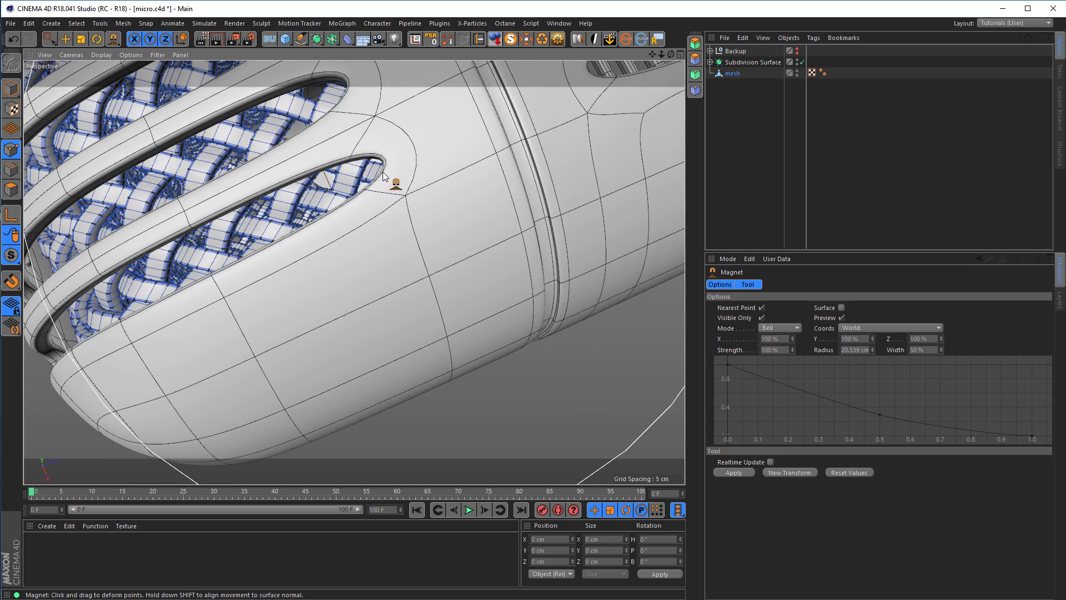
{"action": "left_click_drag", "start_coordinate": [334, 202], "coordinate": [202, 297], "text": "alt"}
{"action": "left_click_drag", "start_coordinate": [319, 187], "coordinate": [311, 250], "text": "alt"}
{"action": "scroll", "coordinate": [310, 249], "scroll_direction": "down", "scroll_amount": 5}
{"action": "left_click_drag", "start_coordinate": [278, 216], "coordinate": [442, 435], "text": "alt"}
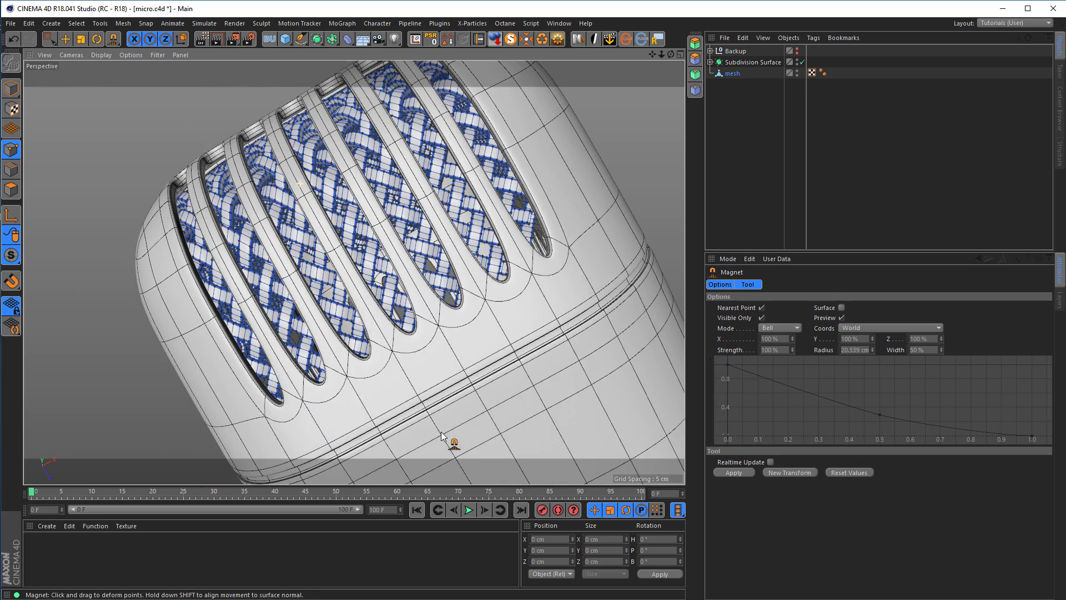
{"action": "middle_click_drag", "start_coordinate": [448, 322], "coordinate": [357, 329], "text": "alt"}
{"action": "right_click_drag", "start_coordinate": [426, 280], "coordinate": [481, 272], "text": "alt"}
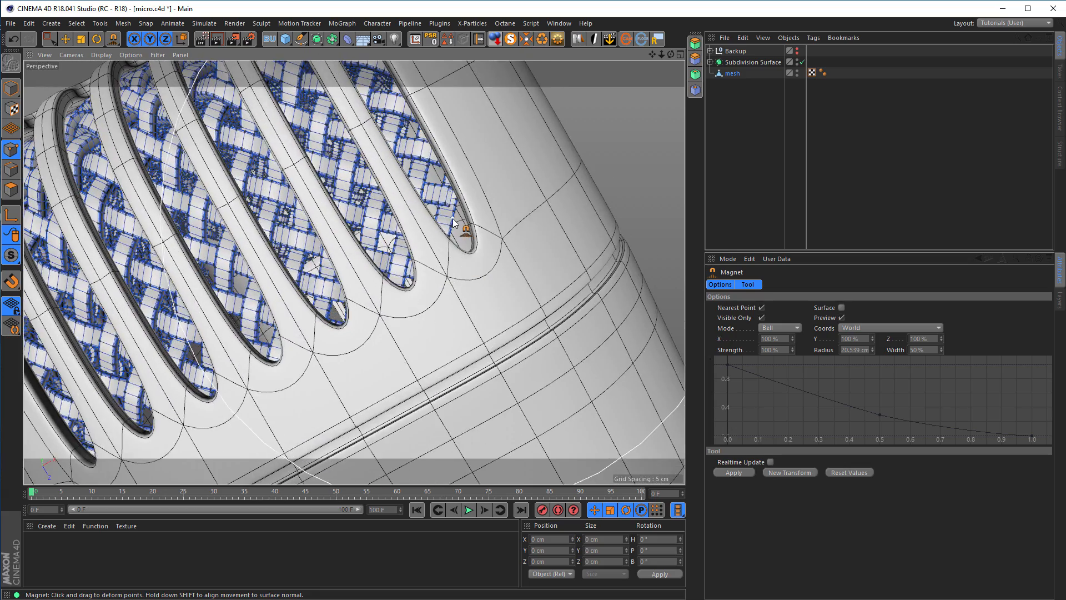
{"action": "left_click_drag", "start_coordinate": [453, 224], "coordinate": [475, 249]}
- Switch the mesh back to Model mode and save the scene
{"action": "right_click_drag", "start_coordinate": [475, 248], "coordinate": [400, 251], "text": "alt"}
{"action": "middle_click_drag", "start_coordinate": [401, 251], "coordinate": [424, 279], "text": "alt"}
{"action": "left_click_drag", "start_coordinate": [406, 150], "coordinate": [362, 209], "text": "alt"}
{"action": "right_click_drag", "start_coordinate": [362, 209], "coordinate": [306, 195], "text": "alt"}
{"action": "middle_click_drag", "start_coordinate": [305, 195], "coordinate": [360, 249], "text": "alt"}
{"action": "left_click_drag", "start_coordinate": [360, 250], "coordinate": [391, 278], "text": "alt"}
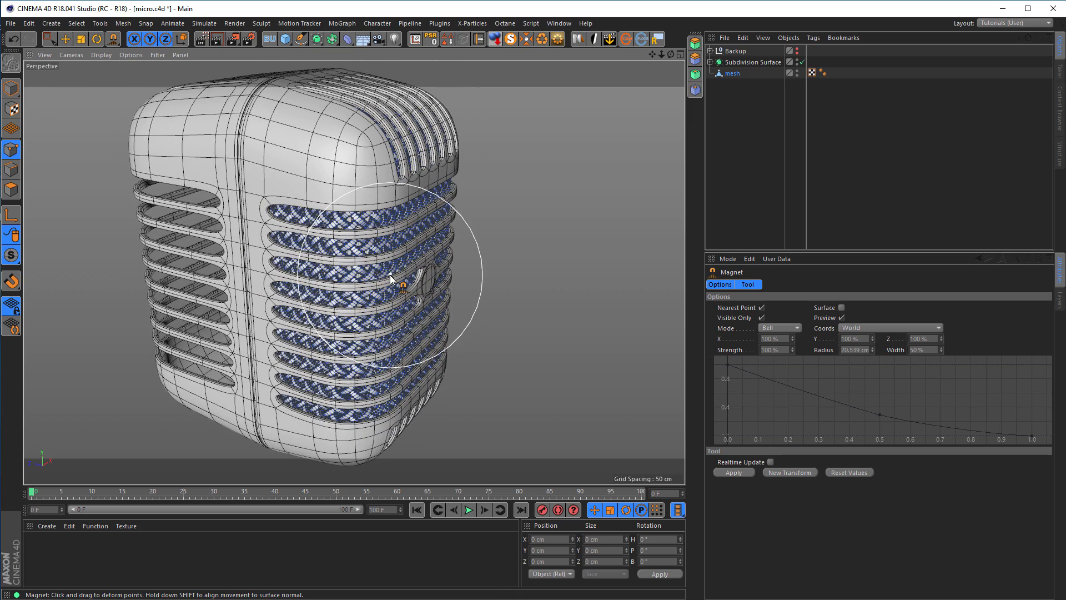
{"action": "left_click", "coordinate": [17, 84]}
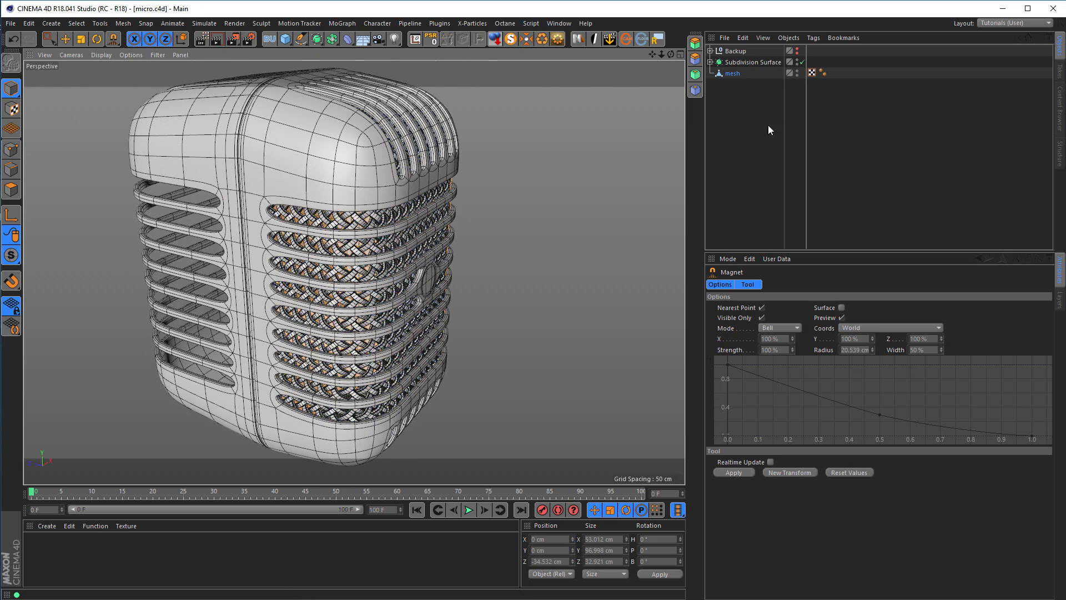
- Duplicate the mesh object in the object hierarchy
{"action": "left_click", "coordinate": [734, 75]}
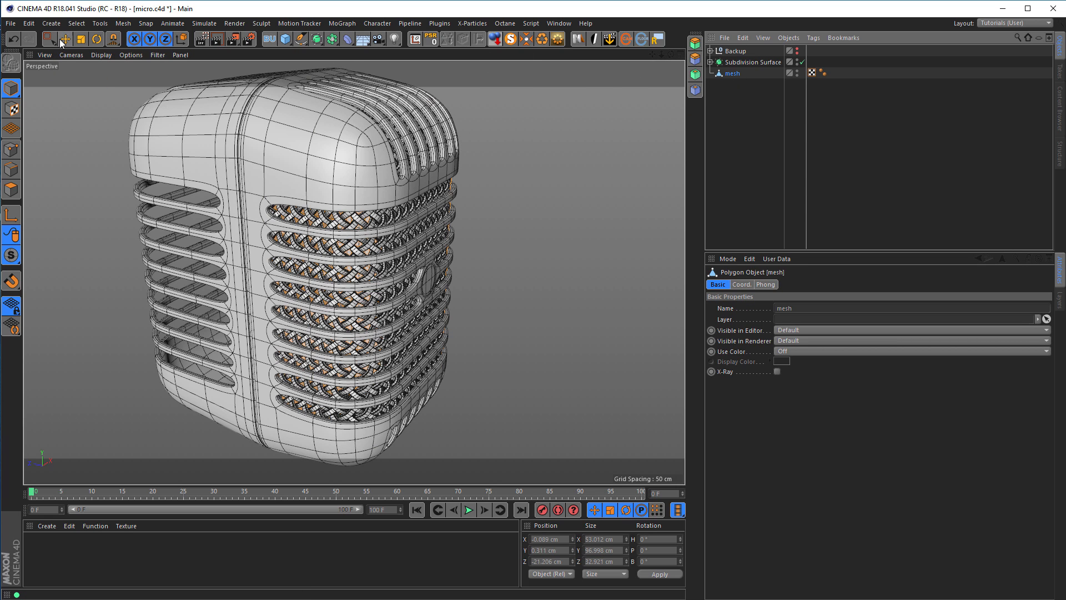
{"action": "key", "text": "9"}
{"action": "left_click_drag", "start_coordinate": [225, 325], "coordinate": [219, 300], "text": "alt"}
{"action": "left_click_drag", "start_coordinate": [733, 76], "coordinate": [732, 157], "text": "ctrl"}
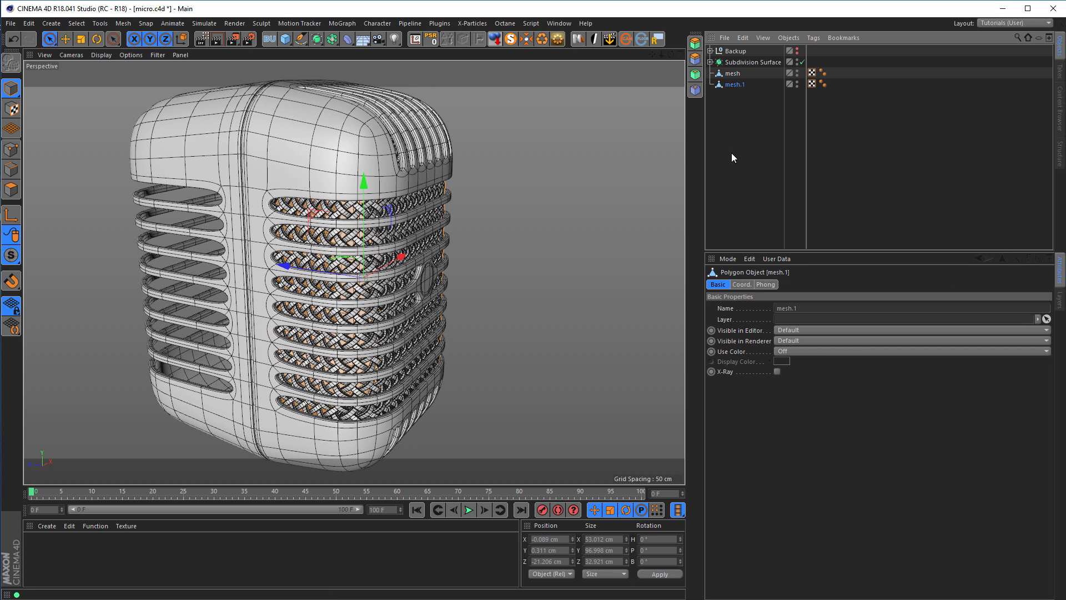
- Rotate the duplicated mesh 180° around its vertical axis and move it along Z into the housing's rear half
{"action": "key", "text": "r"}
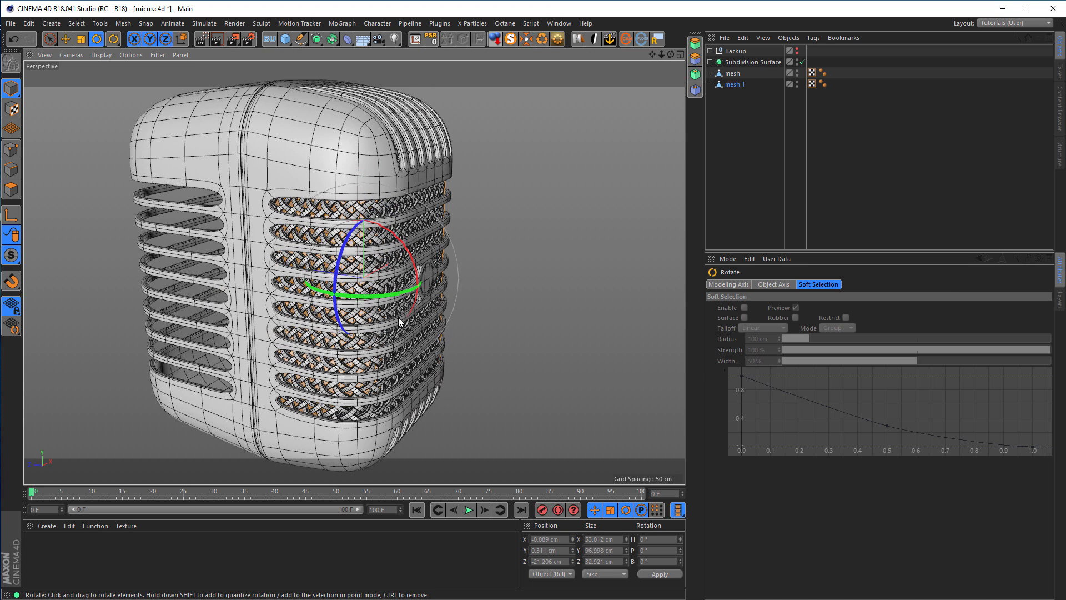
{"action": "left_click_drag", "start_coordinate": [363, 302], "coordinate": [473, 209]}
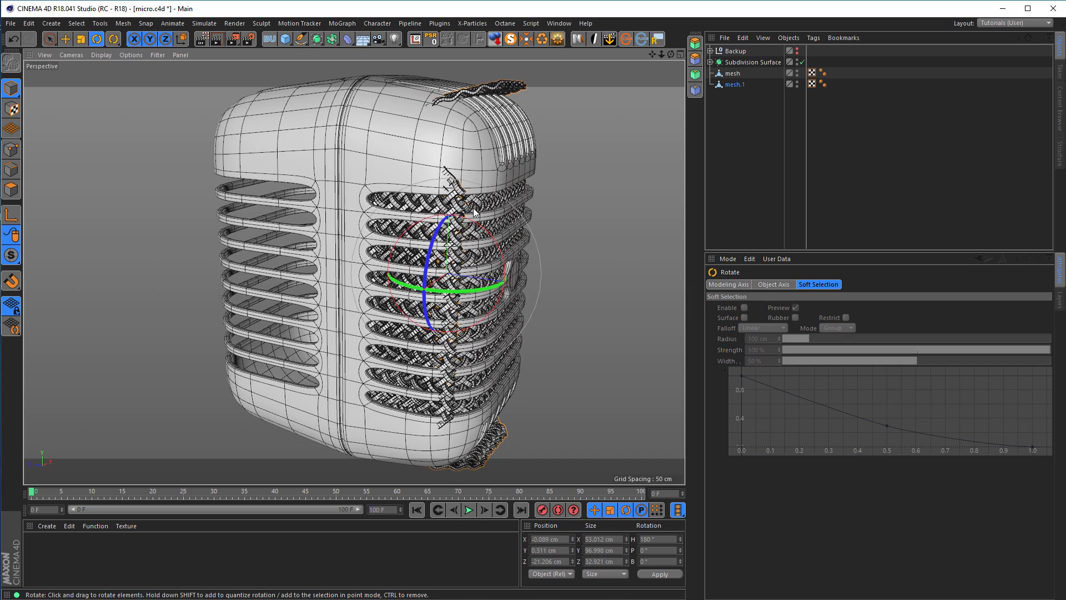
{"action": "key", "text": "e"}
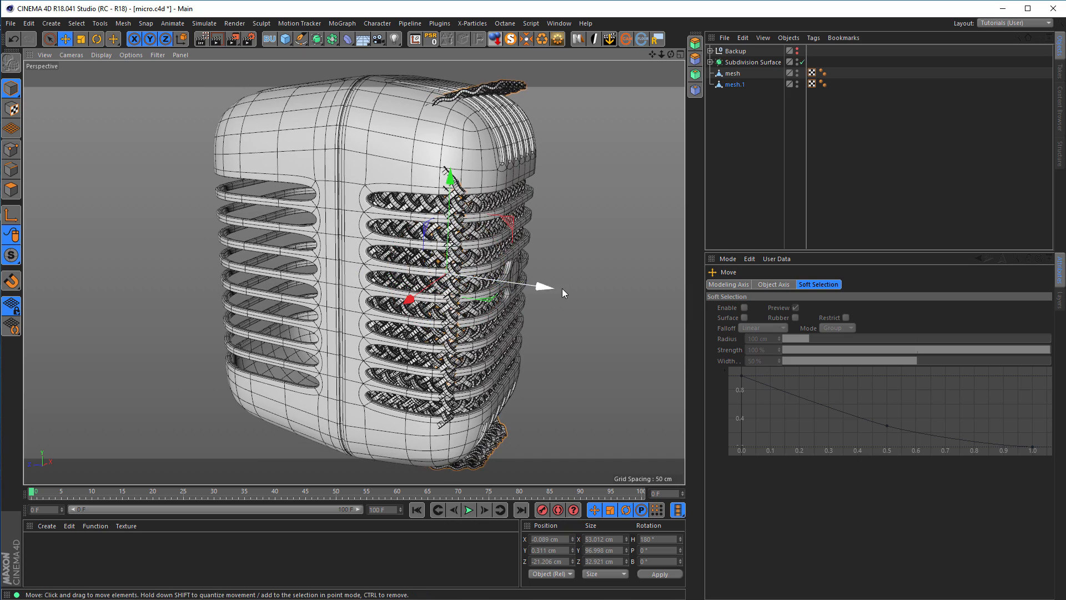
{"action": "left_click_drag", "start_coordinate": [548, 287], "coordinate": [404, 268]}
{"action": "left_click_drag", "start_coordinate": [352, 240], "coordinate": [357, 267], "text": "alt"}
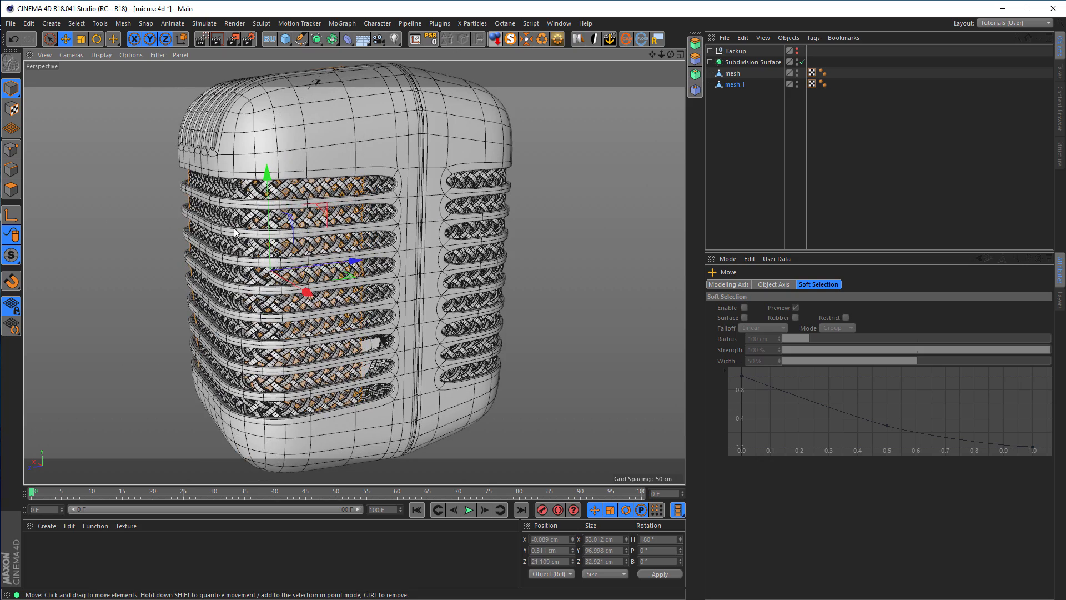
- Examine how the front and rear meshes fill the side slots on both halves of the housing
{"action": "scroll", "coordinate": [234, 228], "scroll_direction": "up", "scroll_amount": 6}
{"action": "left_click_drag", "start_coordinate": [234, 228], "coordinate": [329, 254], "text": "alt"}
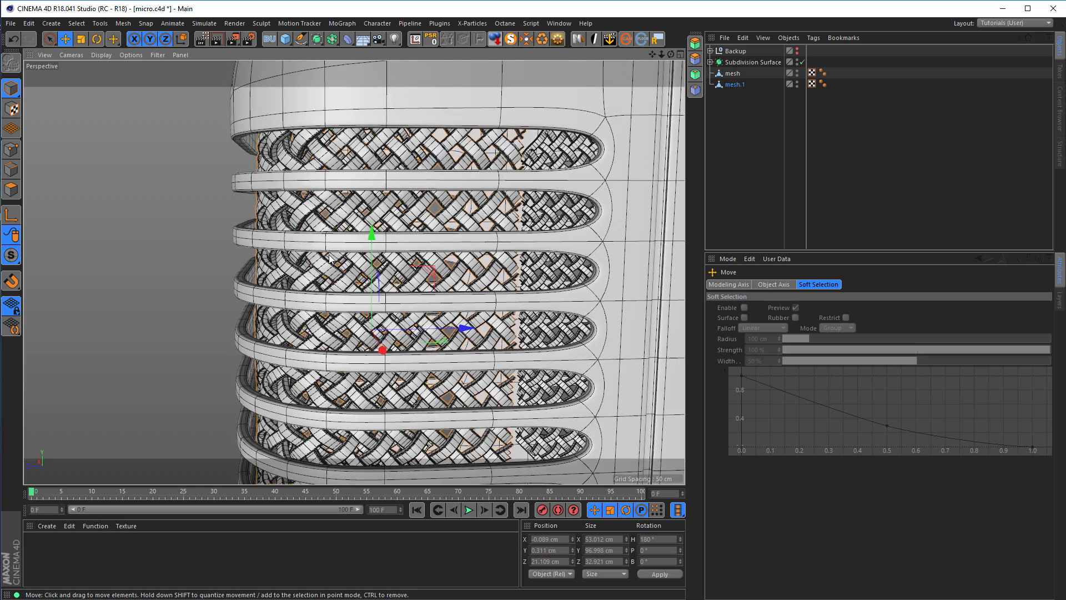
{"action": "scroll", "coordinate": [329, 255], "scroll_direction": "down", "scroll_amount": 4}
{"action": "middle_click_drag", "start_coordinate": [434, 264], "coordinate": [423, 210], "text": "alt"}
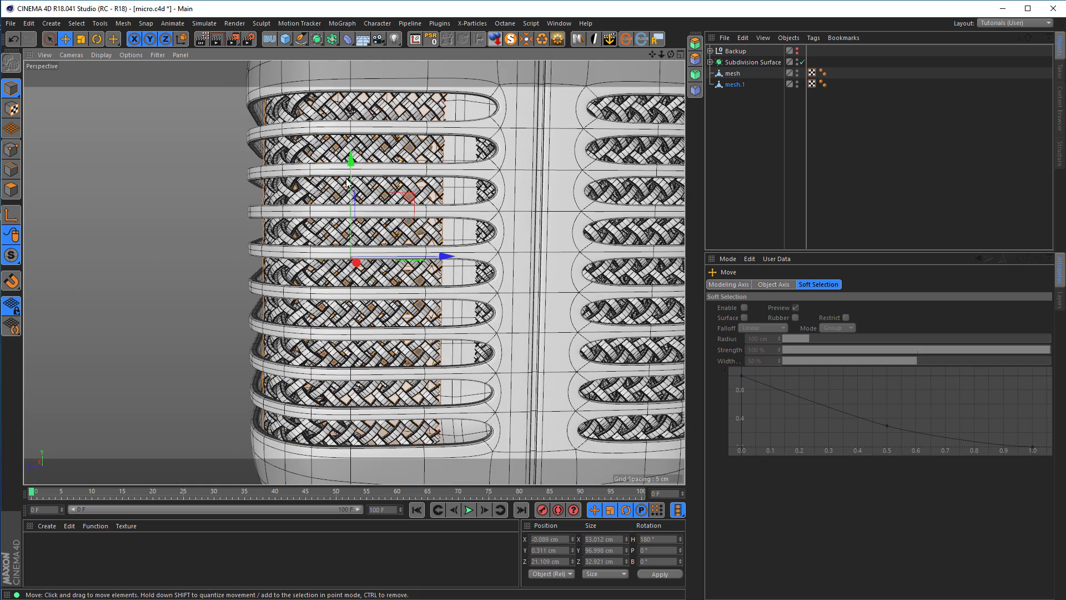
{"action": "left_click_drag", "start_coordinate": [468, 289], "coordinate": [337, 366], "text": "alt"}
{"action": "left_click_drag", "start_coordinate": [362, 328], "coordinate": [375, 305], "text": "alt"}
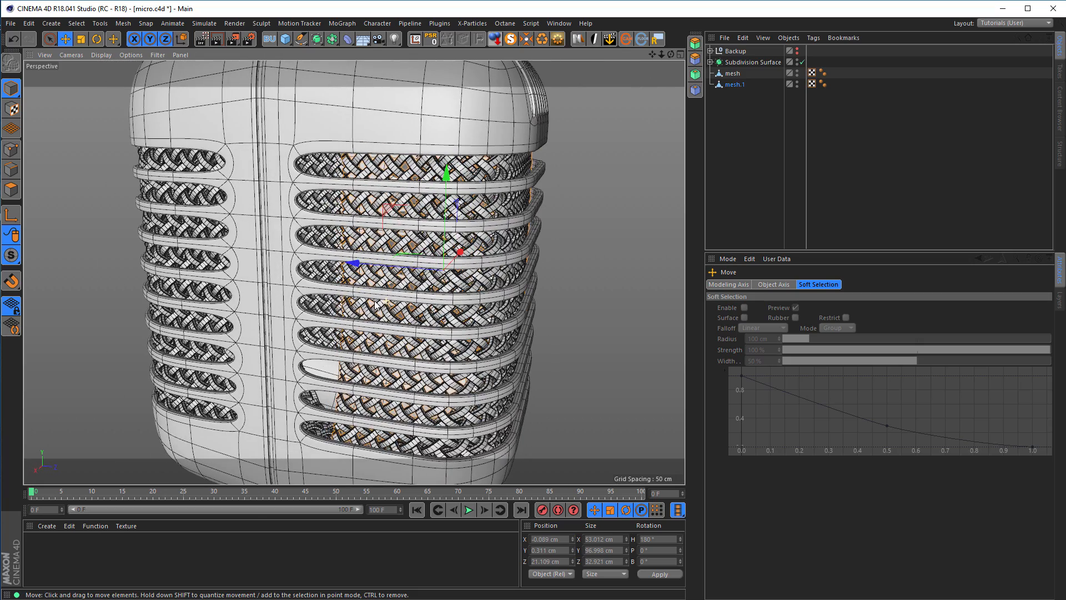
- Put the duplicated mesh in Point mode and set up the Magnet tool with a radius of about 36.59 cm
{"action": "left_click", "coordinate": [733, 86]}
{"action": "left_click", "coordinate": [11, 149]}
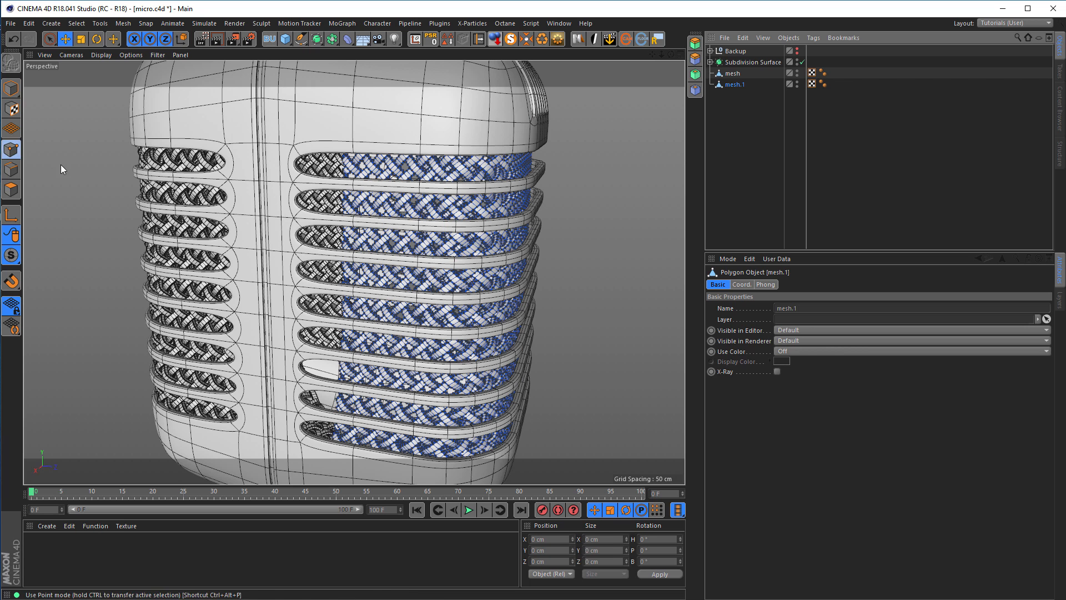
{"action": "right_click", "coordinate": [356, 249]}
{"action": "left_click", "coordinate": [354, 253]}
{"action": "middle_click_drag", "start_coordinate": [357, 252], "coordinate": [556, 249]}
{"action": "mouse_move", "coordinate": [283, 215]}
{"action": "middle_mouse_down"}
{"action": "mouse_move", "coordinate": [228, 228]}
{"action": "mouse_move", "coordinate": [277, 221]}
{"action": "middle_mouse_up"}
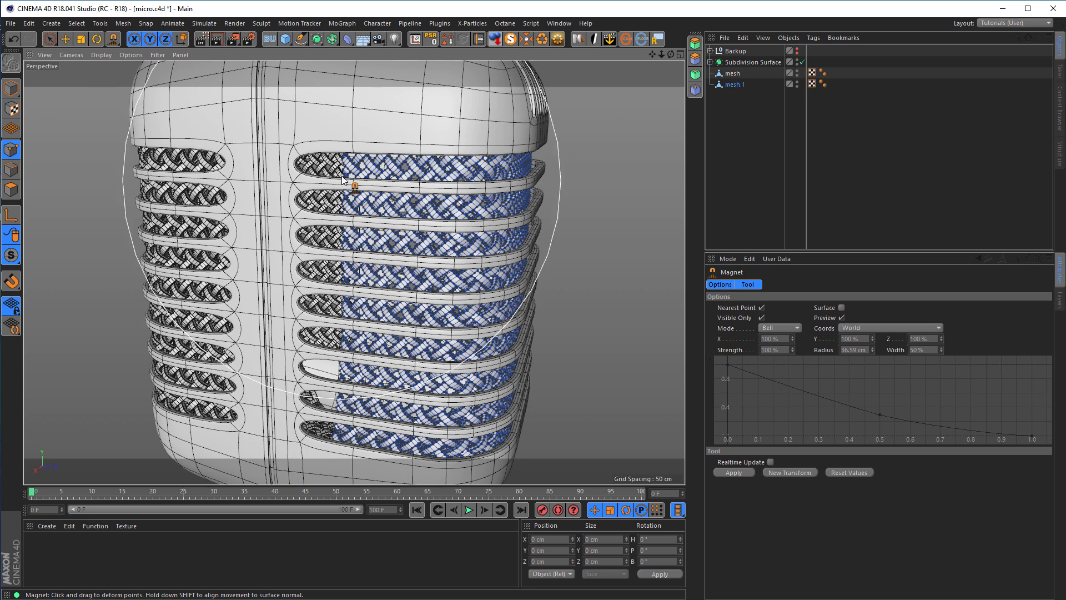
{"action": "left_click_drag", "start_coordinate": [348, 171], "coordinate": [303, 168]}
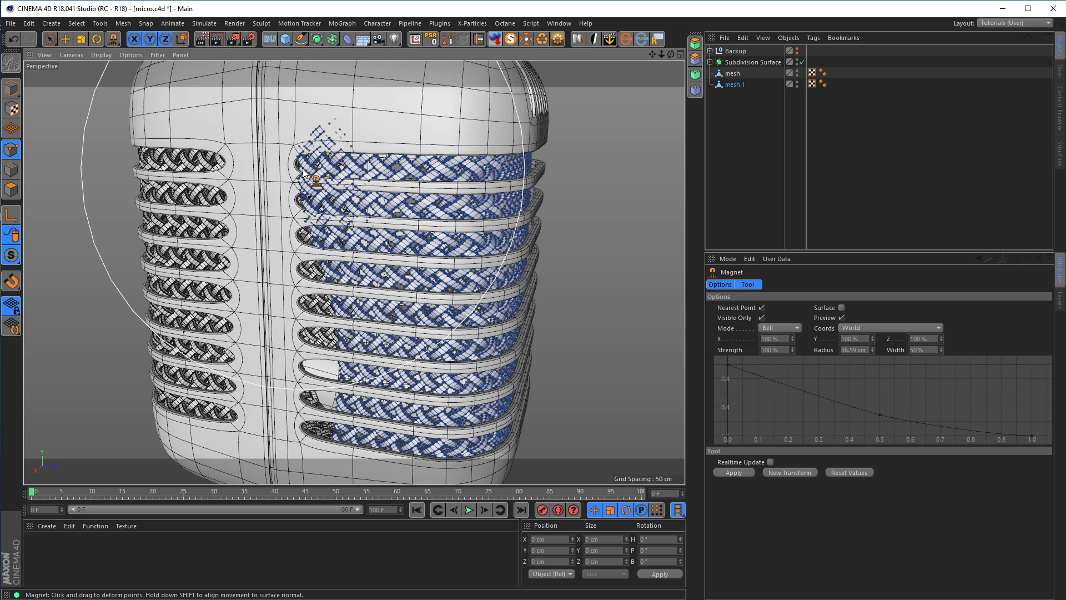
{"action": "right_click_drag", "start_coordinate": [304, 167], "coordinate": [333, 168], "text": "alt"}
{"action": "key", "text": "ctrl+z"}
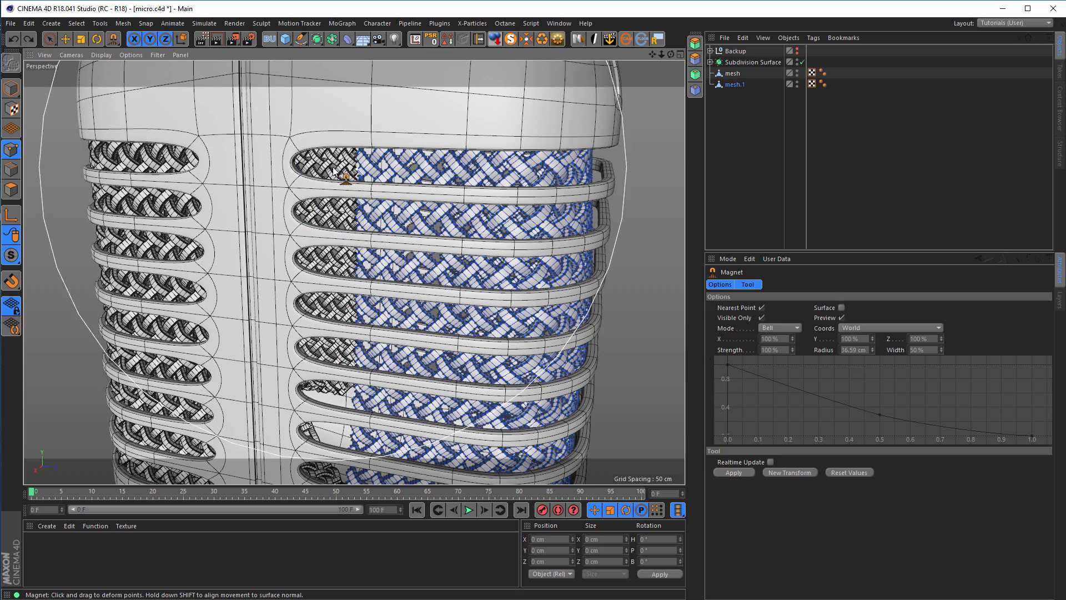
- Pull the duplicated mesh's edge with Magnet into the seam-side ends of all the slots on one side of the rear half
{"action": "scroll", "coordinate": [344, 186], "scroll_direction": "up", "scroll_amount": 3}
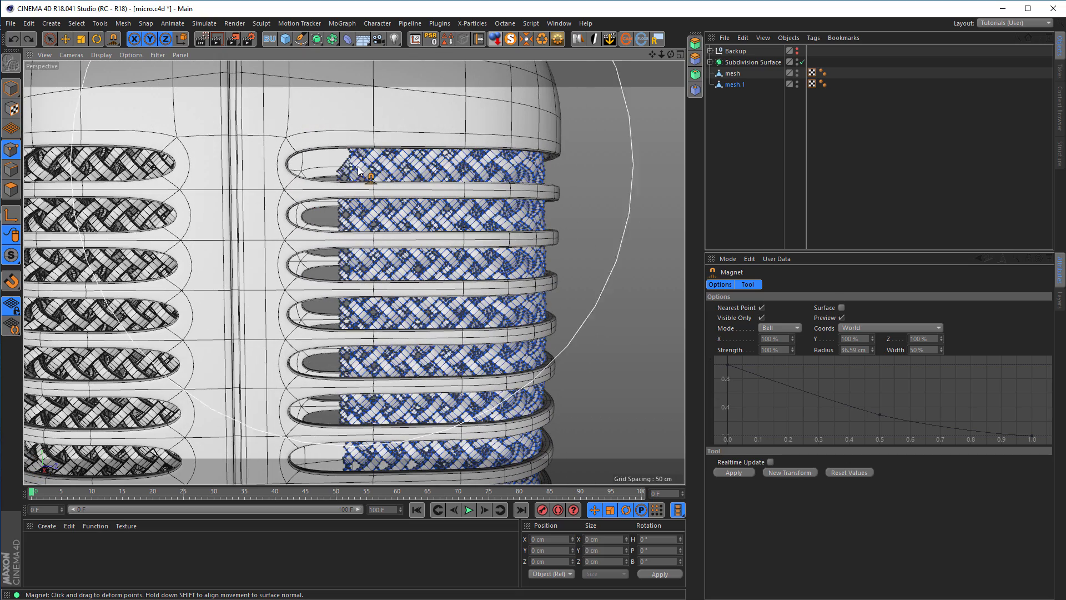
{"action": "left_click_drag", "start_coordinate": [358, 171], "coordinate": [291, 170]}
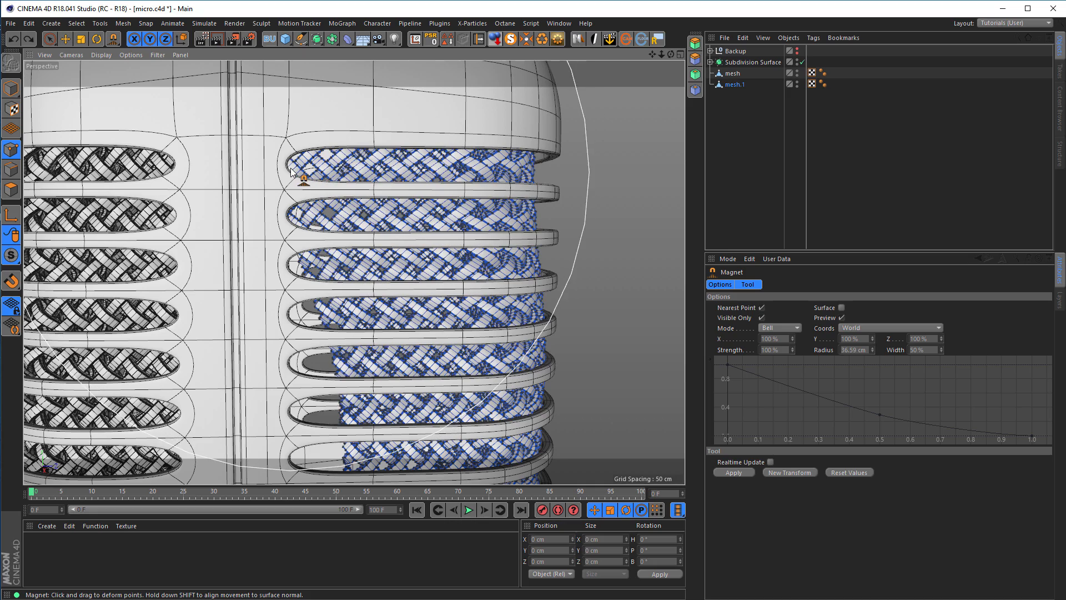
{"action": "left_click_drag", "start_coordinate": [342, 362], "coordinate": [291, 360]}
{"action": "middle_click_drag", "start_coordinate": [326, 363], "coordinate": [333, 209], "text": "alt"}
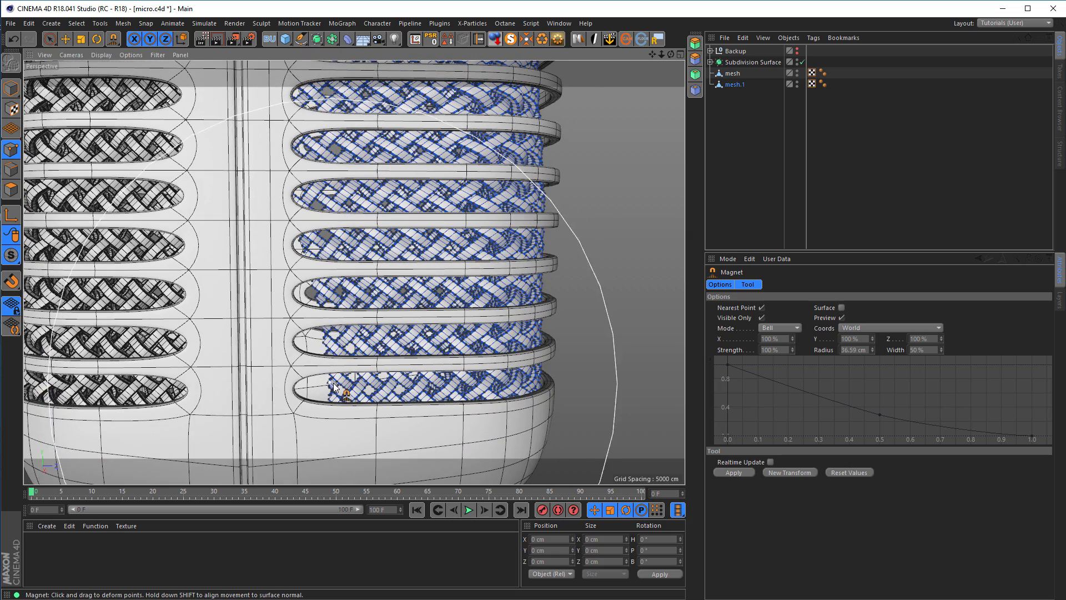
{"action": "left_click_drag", "start_coordinate": [337, 379], "coordinate": [299, 379]}
- Nudge the duplicated mesh with Magnet at the housing's rounded vertical corner so it sits evenly behind the side slots
{"action": "middle_click_drag", "start_coordinate": [339, 340], "coordinate": [229, 362], "text": "alt"}
{"action": "left_click_drag", "start_coordinate": [382, 328], "coordinate": [351, 300], "text": "alt"}
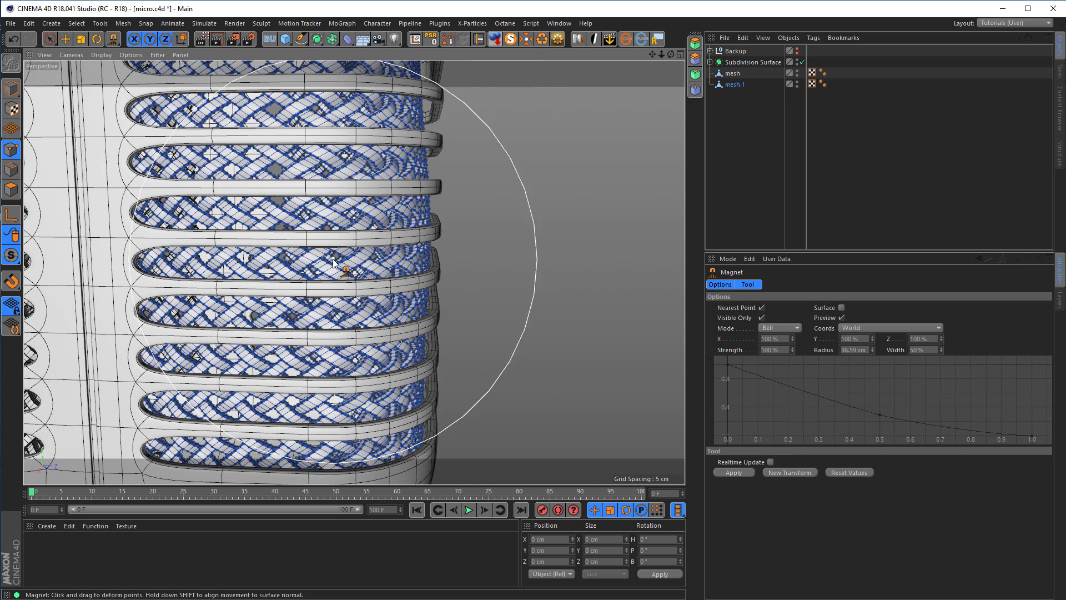
{"action": "left_click_drag", "start_coordinate": [333, 264], "coordinate": [315, 283], "text": "alt"}
{"action": "mouse_move", "coordinate": [335, 235]}
{"action": "left_mouse_down", "text": "alt"}
{"action": "mouse_move", "coordinate": [329, 301]}
{"action": "mouse_move", "coordinate": [341, 309]}
{"action": "mouse_move", "coordinate": [382, 286]}
{"action": "mouse_move", "coordinate": [511, 279]}
{"action": "mouse_move", "coordinate": [546, 264]}
{"action": "left_mouse_up", "text": "alt"}
{"action": "left_click_drag", "start_coordinate": [375, 251], "coordinate": [343, 267], "text": "alt"}
{"action": "right_click_drag", "start_coordinate": [343, 267], "coordinate": [328, 271], "text": "alt"}
{"action": "left_click_drag", "start_coordinate": [364, 273], "coordinate": [329, 277], "text": "alt"}
{"action": "right_click_drag", "start_coordinate": [367, 276], "coordinate": [354, 274], "text": "alt"}
{"action": "left_click_drag", "start_coordinate": [356, 270], "coordinate": [331, 239], "text": "alt"}
{"action": "right_click_drag", "start_coordinate": [332, 239], "coordinate": [412, 239], "text": "alt"}
{"action": "mouse_move", "coordinate": [315, 228]}
{"action": "left_mouse_down", "text": "alt"}
{"action": "mouse_move", "coordinate": [347, 232]}
{"action": "mouse_move", "coordinate": [348, 286]}
{"action": "mouse_move", "coordinate": [362, 248]}
{"action": "mouse_move", "coordinate": [234, 169]}
{"action": "mouse_move", "coordinate": [245, 140]}
{"action": "left_mouse_up", "text": "alt"}
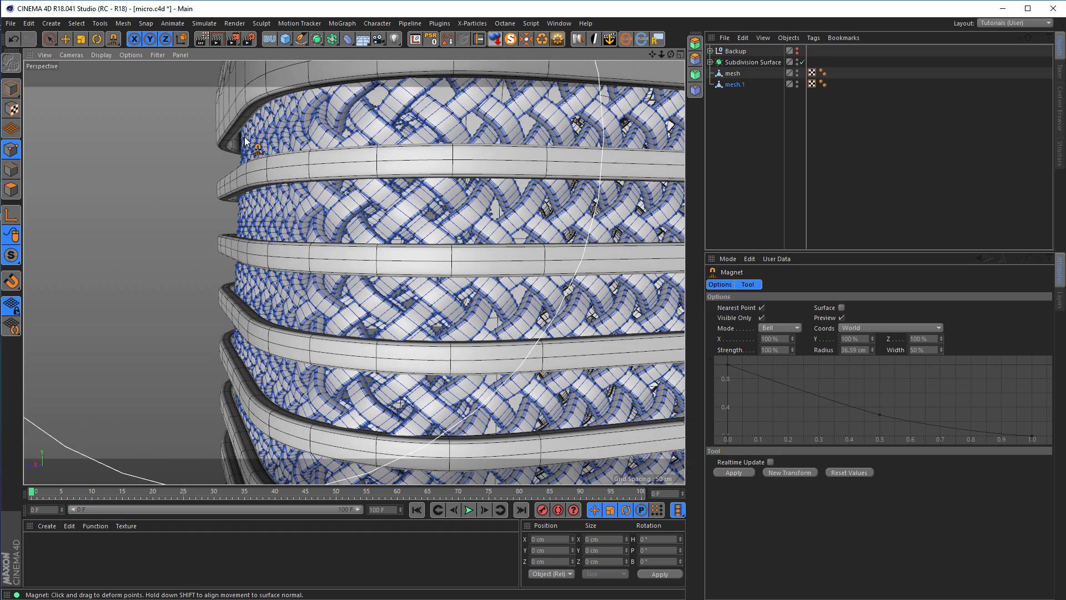
{"action": "left_click_drag", "start_coordinate": [254, 231], "coordinate": [249, 230]}
{"action": "left_click_drag", "start_coordinate": [264, 274], "coordinate": [259, 298]}
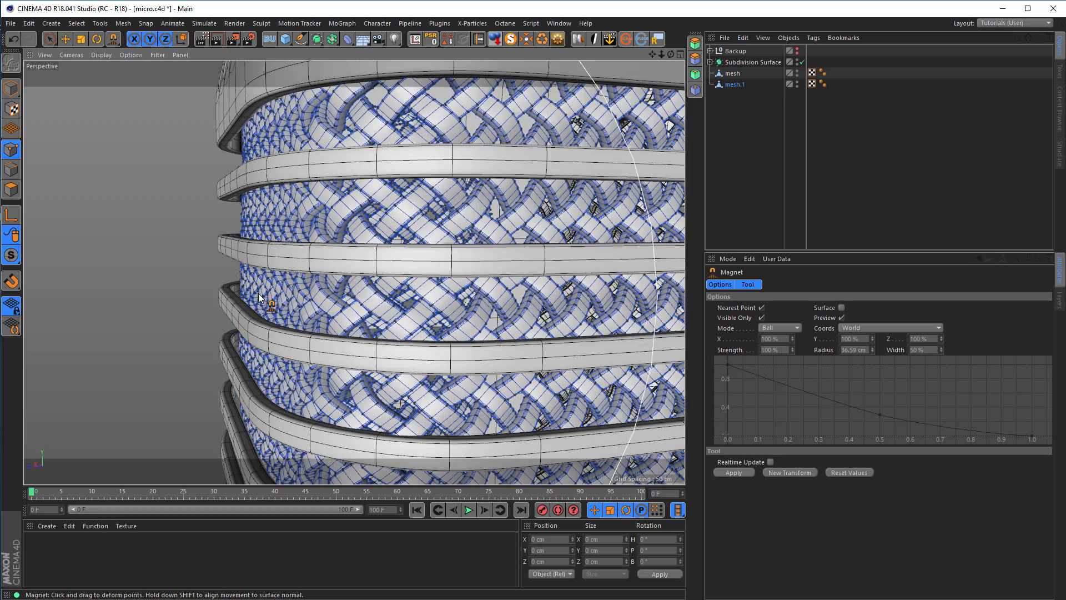
- Examine how the duplicated mesh sits behind the wraparound slots across the rear and towards the opposite side
{"action": "right_click_drag", "start_coordinate": [259, 298], "coordinate": [316, 300], "text": "alt"}
{"action": "middle_click_drag", "start_coordinate": [306, 300], "coordinate": [61, 300], "text": "alt"}
{"action": "right_click_drag", "start_coordinate": [350, 246], "coordinate": [290, 235], "text": "alt"}
{"action": "left_click_drag", "start_coordinate": [291, 231], "coordinate": [373, 254], "text": "alt"}
{"action": "right_click_drag", "start_coordinate": [342, 261], "coordinate": [318, 272], "text": "alt"}
{"action": "left_click_drag", "start_coordinate": [318, 277], "coordinate": [465, 254], "text": "alt"}
{"action": "middle_click_drag", "start_coordinate": [465, 254], "coordinate": [321, 279], "text": "alt"}
{"action": "left_click_drag", "start_coordinate": [320, 279], "coordinate": [336, 311], "text": "alt"}
{"action": "right_click_drag", "start_coordinate": [336, 311], "coordinate": [370, 326], "text": "alt"}
{"action": "left_click_drag", "start_coordinate": [370, 326], "coordinate": [435, 293], "text": "alt"}
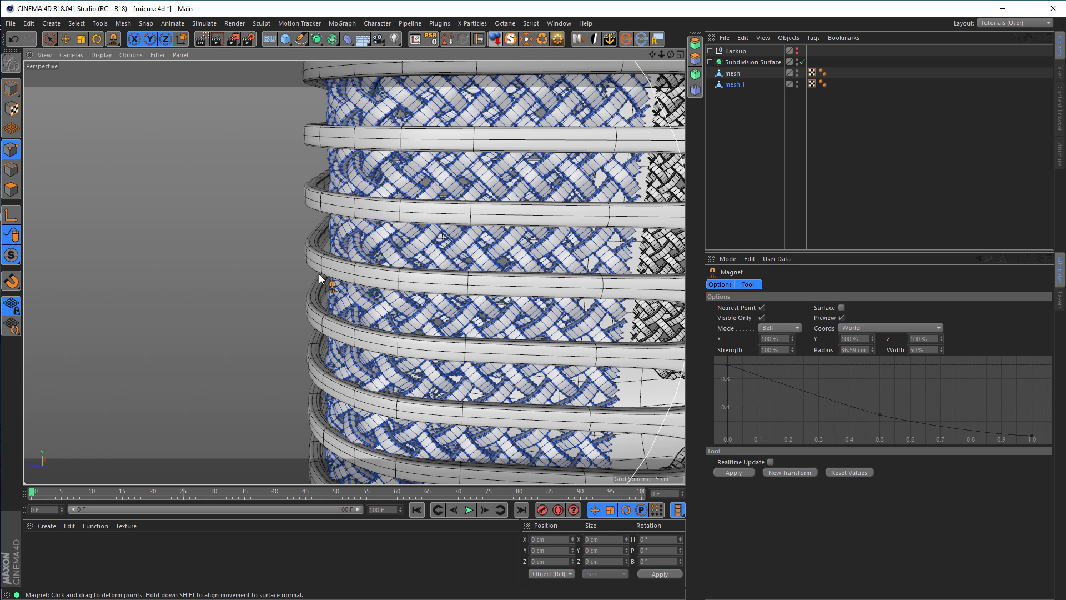
{"action": "scroll", "coordinate": [388, 267], "scroll_direction": "down", "scroll_amount": 10}
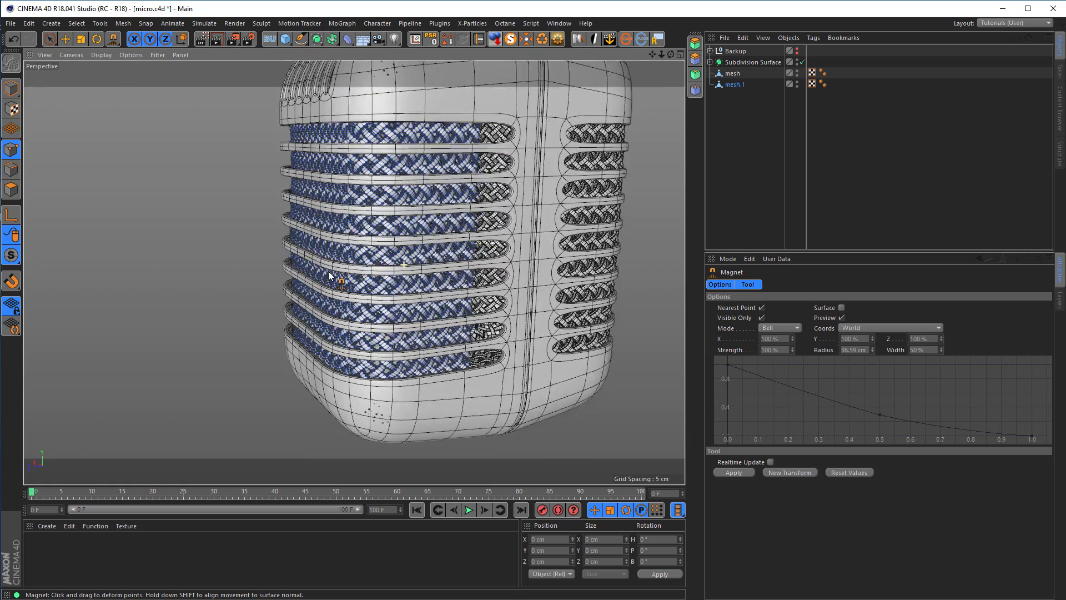
- Pull the duplicated mesh's upper edge with Magnet into the seam-side ends of the housing's top slots
{"action": "left_click_drag", "start_coordinate": [290, 375], "coordinate": [328, 227], "text": "alt"}
{"action": "scroll", "coordinate": [340, 224], "scroll_direction": "up", "scroll_amount": 6}
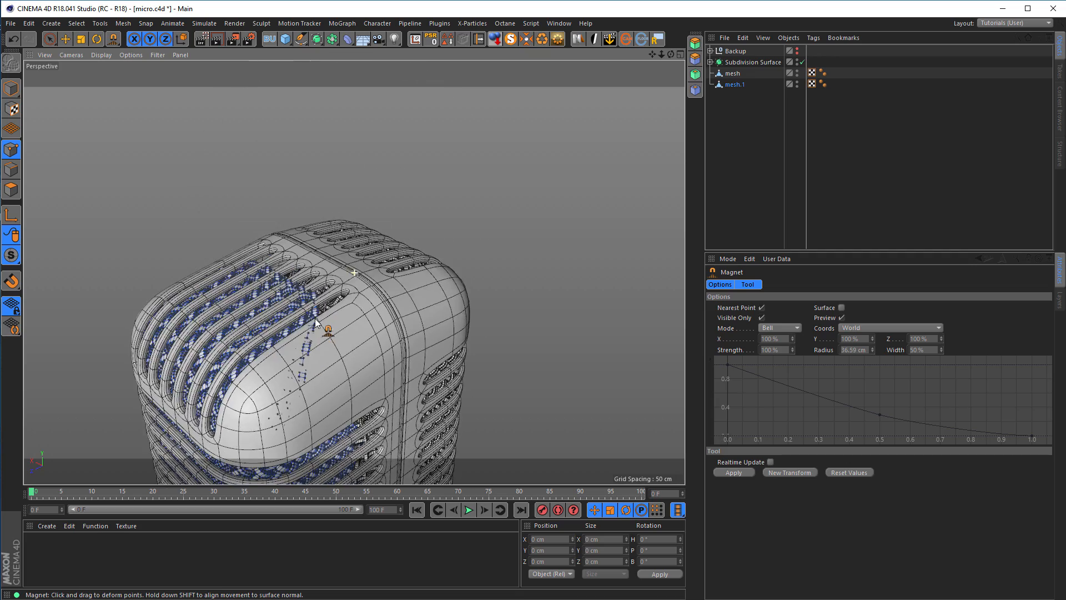
{"action": "mouse_move", "coordinate": [310, 317]}
{"action": "left_mouse_down"}
{"action": "mouse_move", "coordinate": [344, 326]}
{"action": "mouse_move", "coordinate": [336, 335]}
{"action": "left_mouse_up"}
{"action": "mouse_move", "coordinate": [264, 302]}
{"action": "left_mouse_down", "text": "alt"}
{"action": "mouse_move", "coordinate": [243, 298]}
{"action": "mouse_move", "coordinate": [270, 317]}
{"action": "mouse_move", "coordinate": [280, 309]}
{"action": "left_mouse_up", "text": "alt"}
{"action": "left_click_drag", "start_coordinate": [332, 355], "coordinate": [372, 264], "text": "alt"}
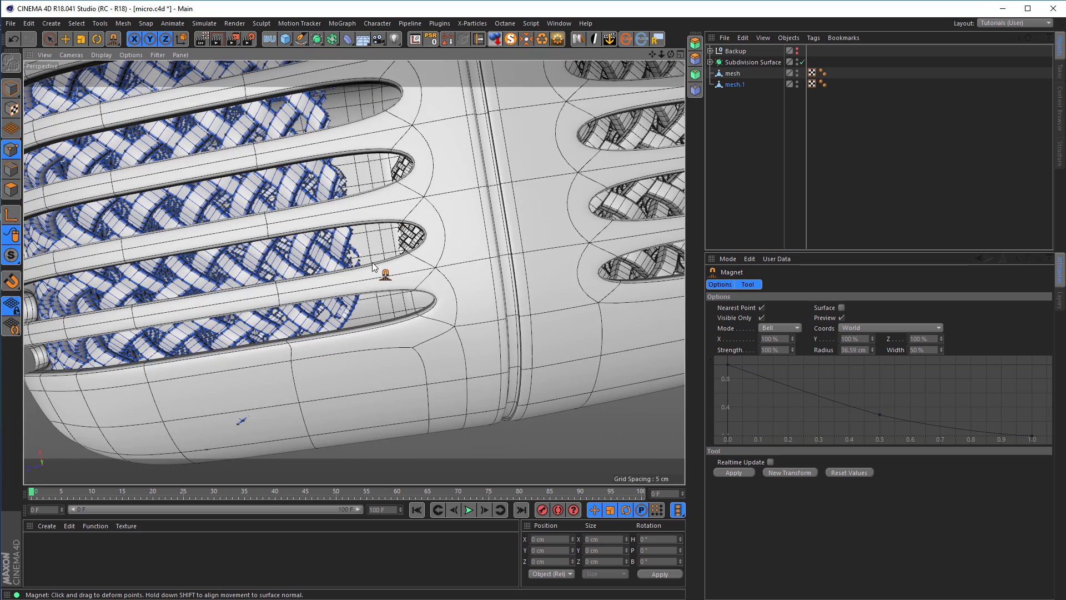
{"action": "left_click_drag", "start_coordinate": [342, 308], "coordinate": [427, 306]}
{"action": "left_click_drag", "start_coordinate": [386, 228], "coordinate": [391, 314], "text": "alt"}
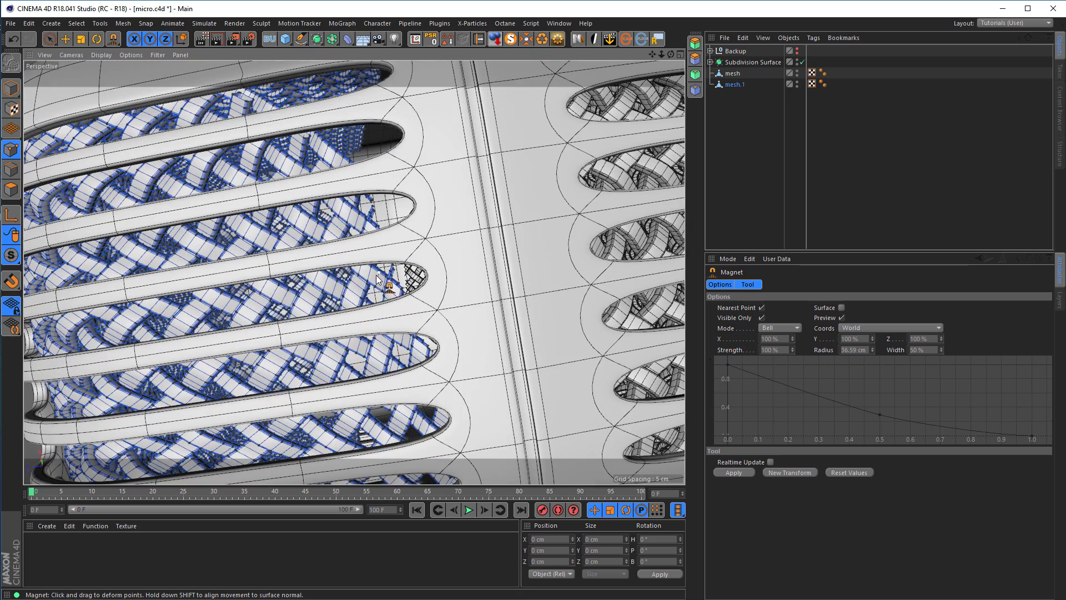
{"action": "left_click_drag", "start_coordinate": [421, 263], "coordinate": [418, 382], "text": "alt"}
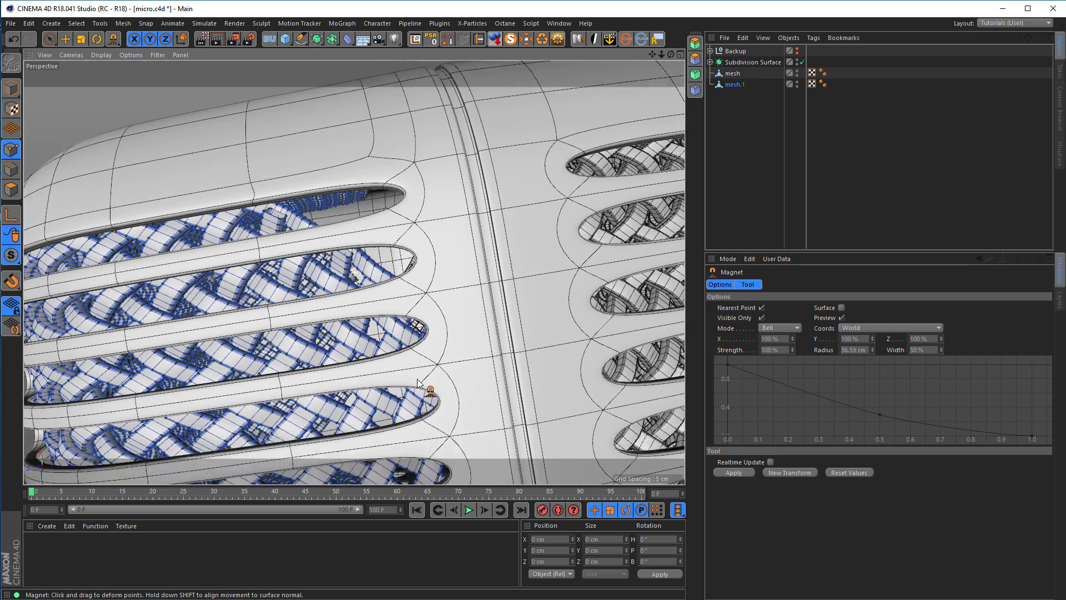
{"action": "middle_click_drag", "start_coordinate": [417, 383], "coordinate": [420, 405], "text": "alt"}
{"action": "left_click_drag", "start_coordinate": [369, 284], "coordinate": [407, 260]}
{"action": "left_click_drag", "start_coordinate": [354, 234], "coordinate": [398, 209]}
- Reduce the Magnet radius to about 12.47 cm near the corner beside the top slots
{"action": "right_click_drag", "start_coordinate": [395, 245], "coordinate": [333, 213], "text": "alt"}
{"action": "left_click_drag", "start_coordinate": [333, 213], "coordinate": [317, 365], "text": "alt"}
{"action": "left_click_drag", "start_coordinate": [429, 325], "coordinate": [416, 325], "text": "alt"}
{"action": "middle_click_drag", "start_coordinate": [416, 325], "coordinate": [383, 314]}
{"action": "scroll", "coordinate": [407, 321], "scroll_direction": "up", "scroll_amount": 3}
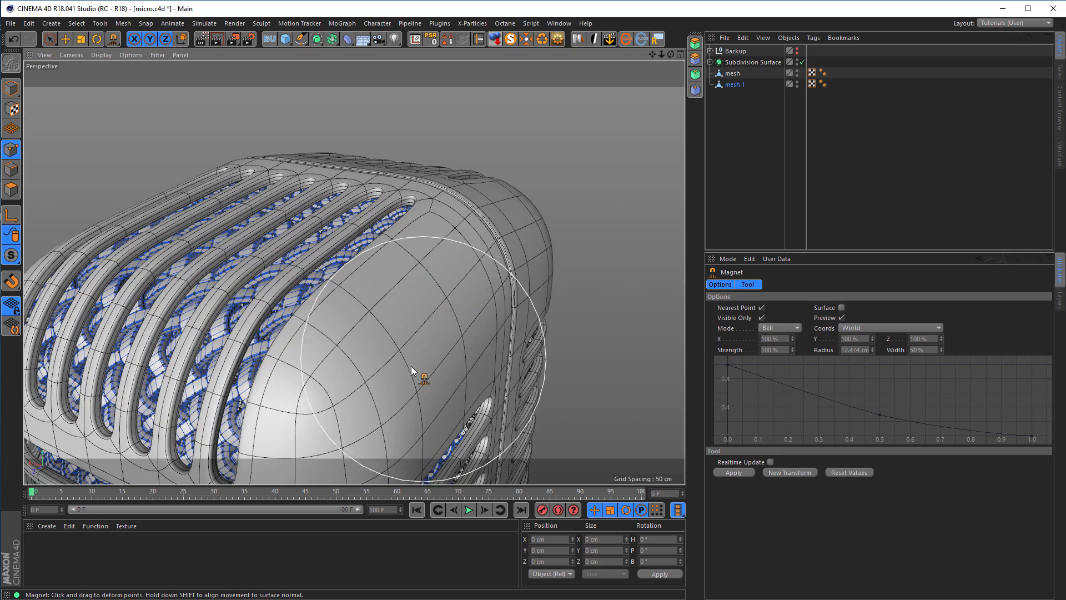
- Examine the rear half of the housing from above and below for the mesh's fit around the corners and base
{"action": "middle_click_drag", "start_coordinate": [401, 359], "coordinate": [409, 274], "text": "alt"}
{"action": "right_click_drag", "start_coordinate": [409, 273], "coordinate": [347, 295], "text": "alt"}
{"action": "left_click_drag", "start_coordinate": [347, 295], "coordinate": [205, 290], "text": "alt"}
{"action": "middle_click_drag", "start_coordinate": [206, 290], "coordinate": [441, 222], "text": "alt"}
{"action": "right_click_drag", "start_coordinate": [441, 221], "coordinate": [316, 281], "text": "alt"}
{"action": "middle_click_drag", "start_coordinate": [317, 281], "coordinate": [347, 190], "text": "alt"}
{"action": "left_click_drag", "start_coordinate": [347, 191], "coordinate": [376, 424], "text": "alt"}
{"action": "right_click_drag", "start_coordinate": [266, 371], "coordinate": [242, 398], "text": "alt"}
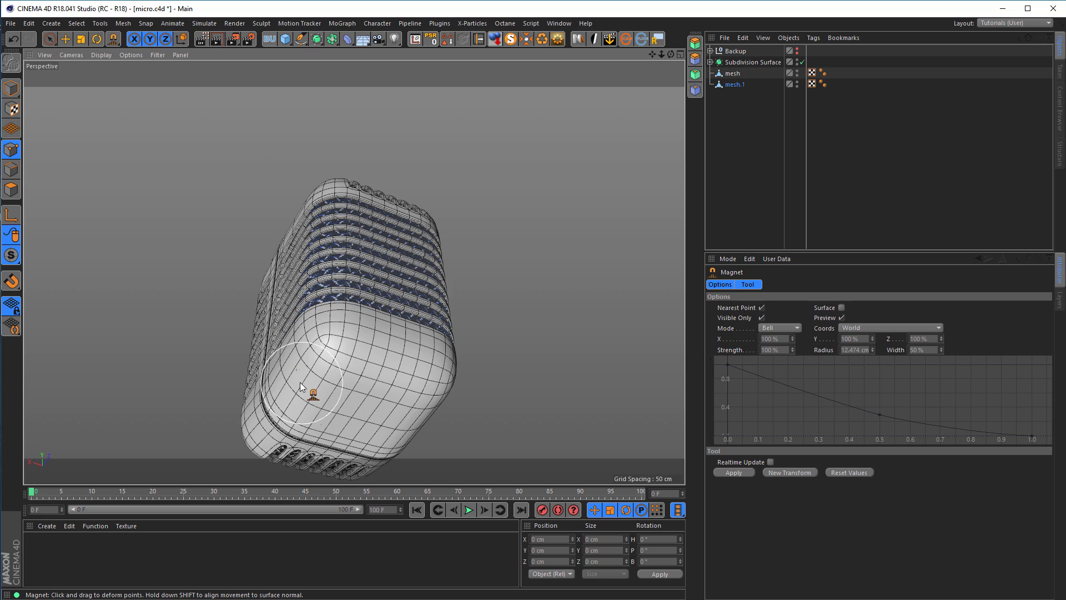
{"action": "left_click_drag", "start_coordinate": [326, 382], "coordinate": [460, 329], "text": "alt"}
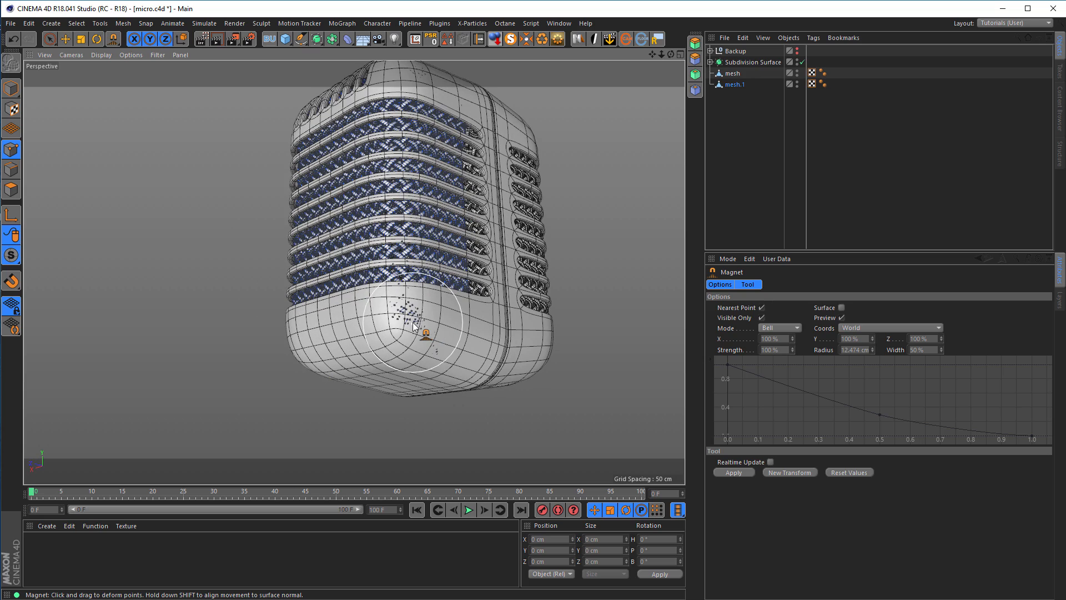
{"action": "right_click_drag", "start_coordinate": [411, 324], "coordinate": [507, 278], "text": "alt"}
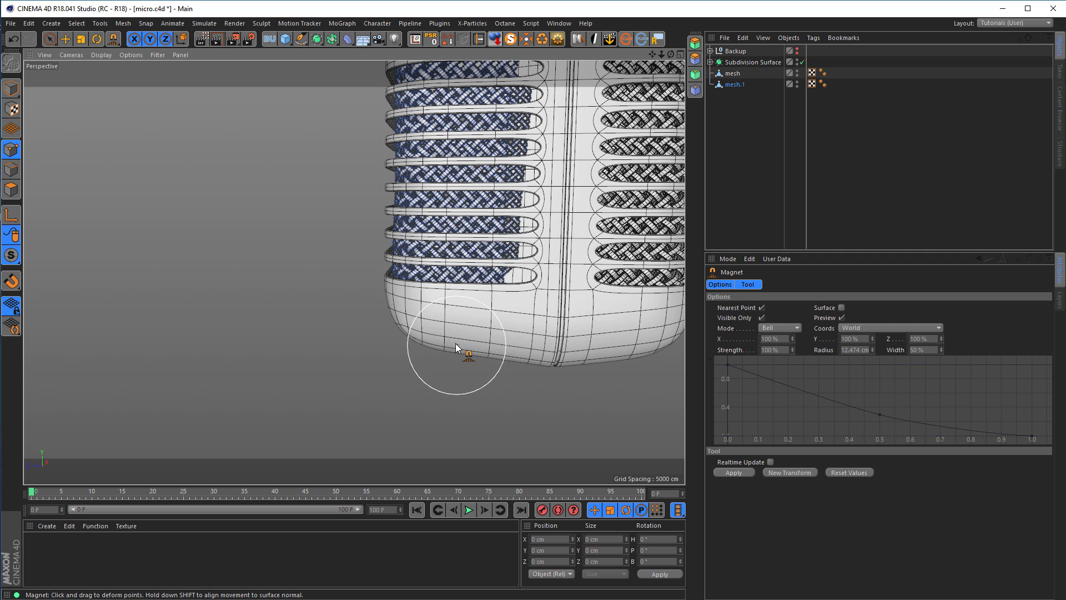
{"action": "left_click_drag", "start_coordinate": [465, 289], "coordinate": [522, 252], "text": "alt"}
- Examine the upper rear corner between the top slots and side slots for mesh points crossing the housing surface
{"action": "middle_click_drag", "start_coordinate": [419, 262], "coordinate": [300, 430], "text": "alt"}
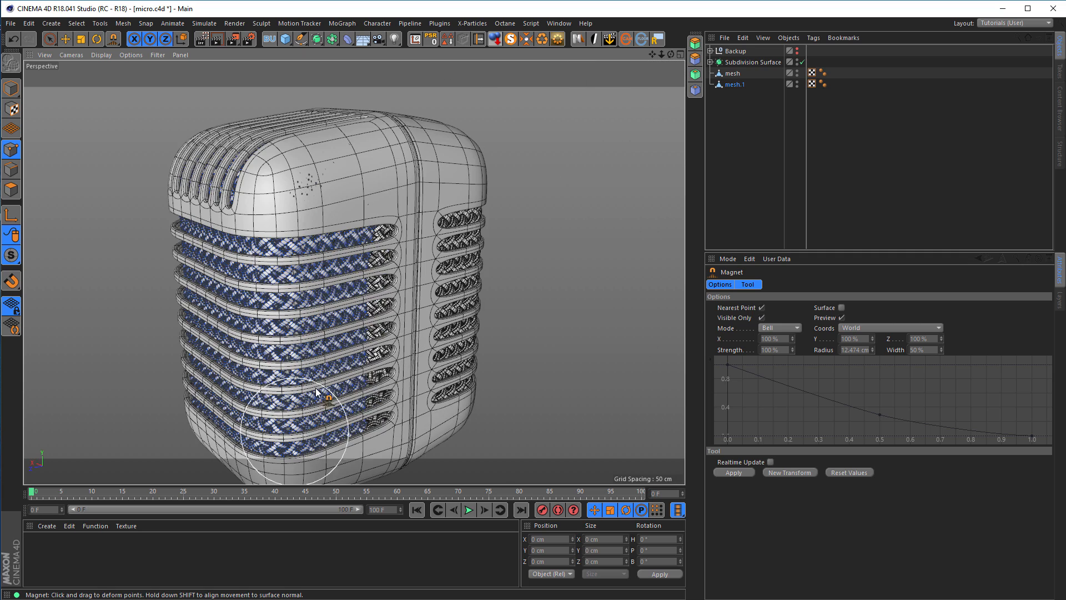
{"action": "mouse_move", "coordinate": [308, 193]}
{"action": "left_mouse_down", "text": "alt"}
{"action": "mouse_move", "coordinate": [286, 172]}
{"action": "mouse_move", "coordinate": [318, 192]}
{"action": "left_mouse_up", "text": "alt"}
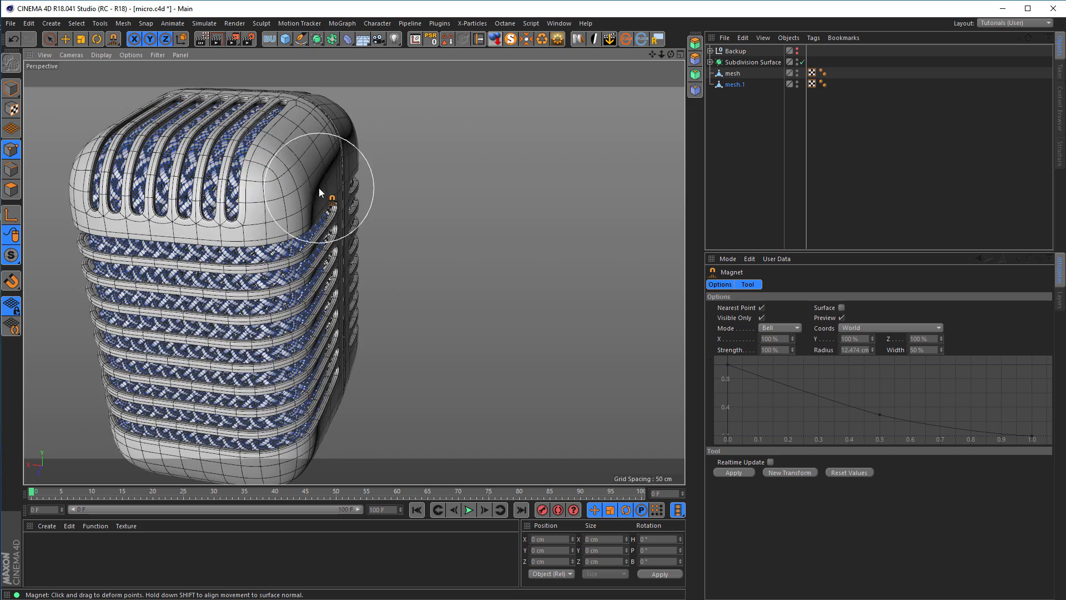
{"action": "right_click_drag", "start_coordinate": [289, 175], "coordinate": [379, 189], "text": "alt"}
{"action": "left_click_drag", "start_coordinate": [312, 190], "coordinate": [368, 205], "text": "alt"}
{"action": "right_click_drag", "start_coordinate": [339, 202], "coordinate": [256, 223], "text": "alt"}
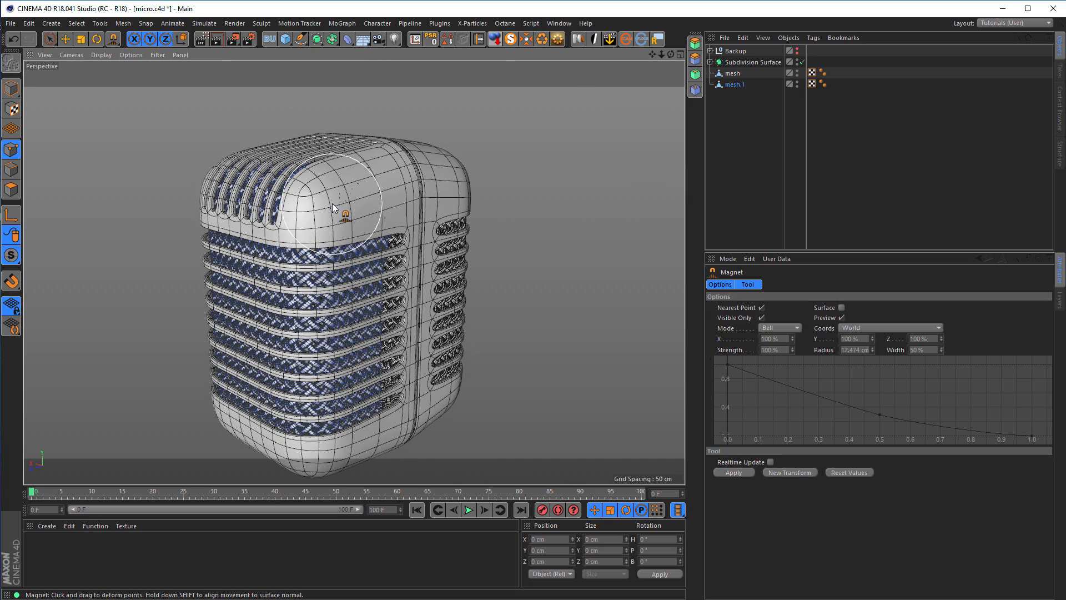
{"action": "left_click_drag", "start_coordinate": [360, 189], "coordinate": [348, 192], "text": "alt"}
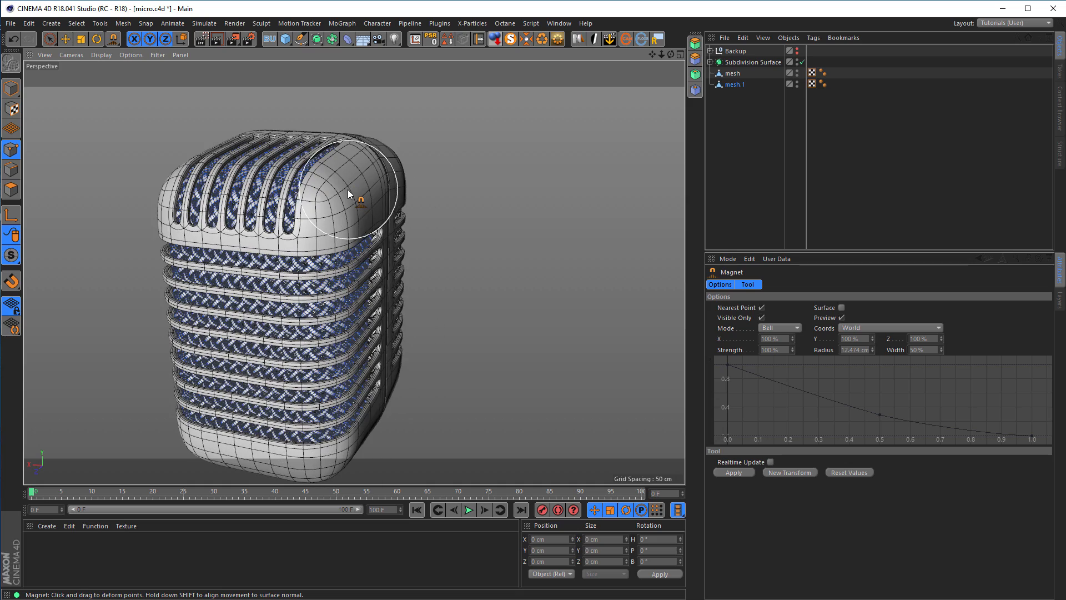
{"action": "left_click_drag", "start_coordinate": [391, 251], "coordinate": [451, 282], "text": "alt"}
- Enlarge the Magnet radius to about 26.05 cm for working on the opposite side slots
{"action": "right_click_drag", "start_coordinate": [360, 246], "coordinate": [425, 249], "text": "alt"}
{"action": "mouse_move", "coordinate": [425, 250]}
{"action": "middle_mouse_down"}
{"action": "mouse_move", "coordinate": [640, 251]}
{"action": "mouse_move", "coordinate": [621, 256]}
{"action": "middle_mouse_up"}
{"action": "left_click_drag", "start_coordinate": [498, 268], "coordinate": [498, 264], "text": "alt"}
{"action": "left_click_drag", "start_coordinate": [305, 208], "coordinate": [307, 207]}
{"action": "middle_click_drag", "start_coordinate": [309, 209], "coordinate": [144, 209]}
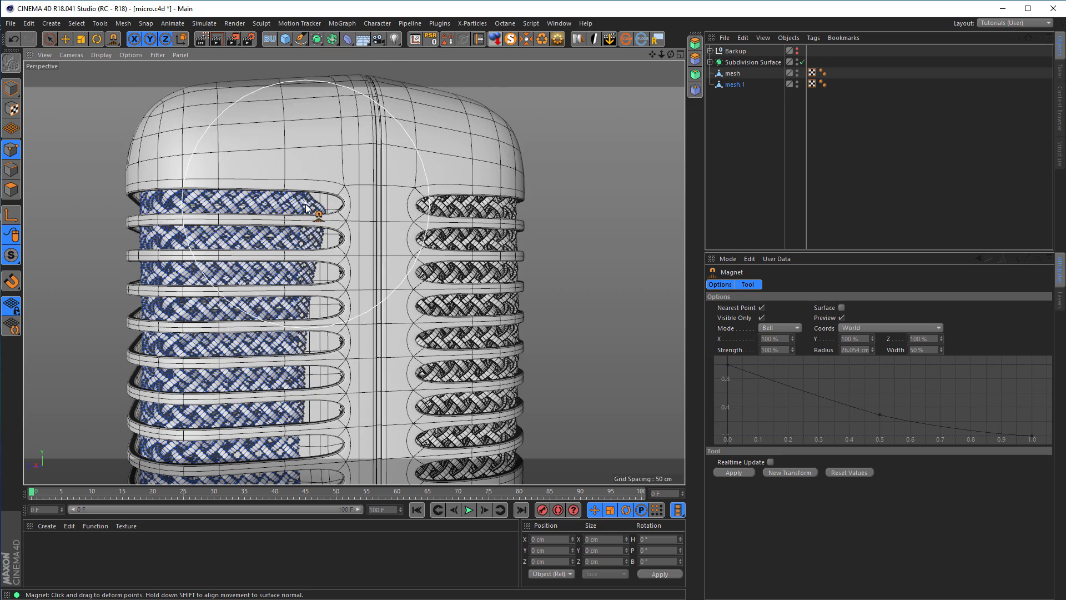
{"action": "scroll", "coordinate": [379, 213], "scroll_direction": "up", "scroll_amount": 2}
{"action": "mouse_move", "coordinate": [378, 209]}
{"action": "right_mouse_down", "text": "alt"}
{"action": "mouse_move", "coordinate": [410, 208]}
{"action": "mouse_move", "coordinate": [393, 208]}
{"action": "right_mouse_up", "text": "alt"}
{"action": "left_click_drag", "start_coordinate": [321, 208], "coordinate": [325, 211], "text": "alt"}
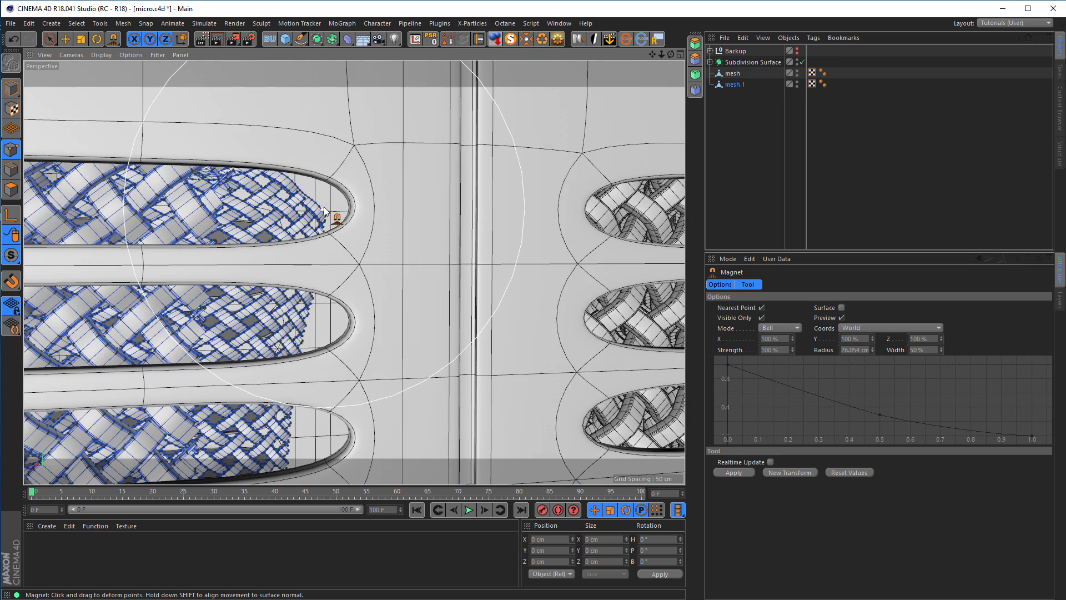
{"action": "key", "text": "ctrl+z"}
- Pull the duplicated mesh's edge with Magnet into the seam-side ends of the upper slots on the opposite side
{"action": "right_click_drag", "start_coordinate": [358, 292], "coordinate": [319, 293], "text": "alt"}
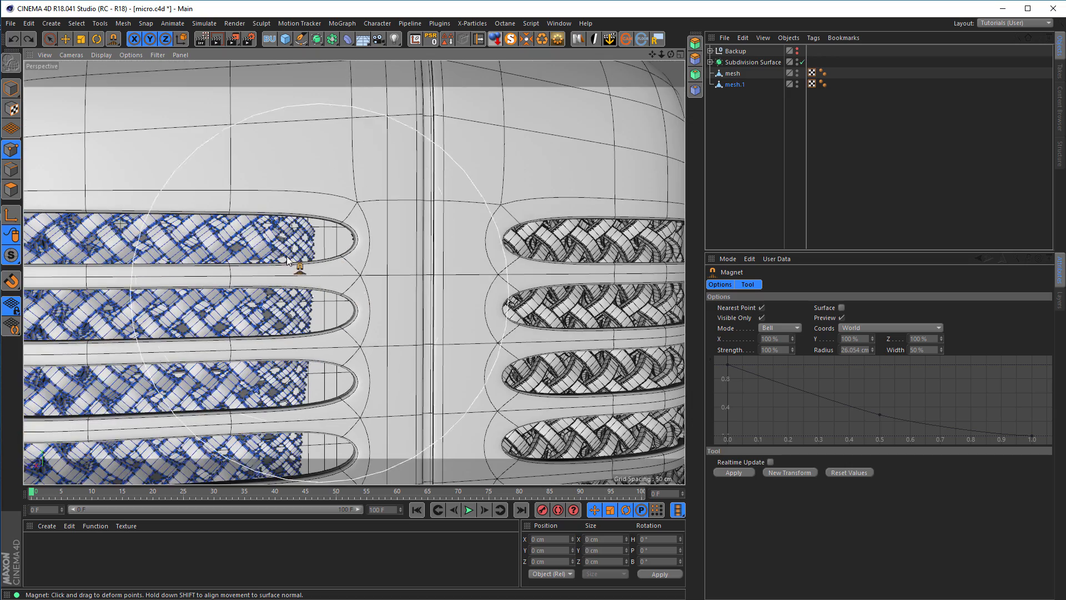
{"action": "mouse_move", "coordinate": [271, 254]}
{"action": "left_mouse_down"}
{"action": "mouse_move", "coordinate": [412, 247]}
{"action": "mouse_move", "coordinate": [444, 233]}
{"action": "left_mouse_up"}
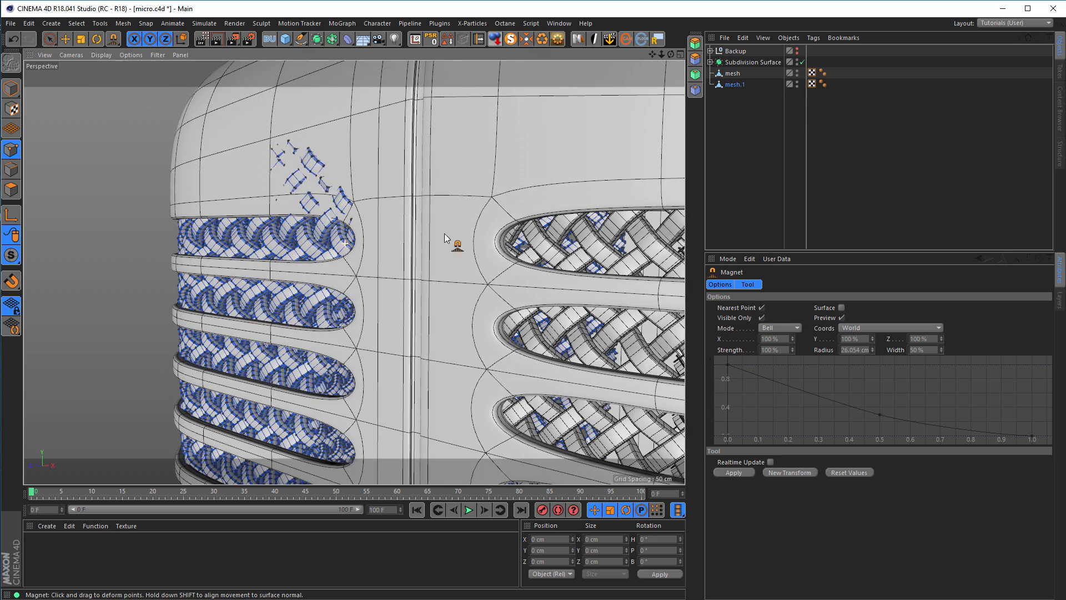
{"action": "left_click_drag", "start_coordinate": [305, 187], "coordinate": [319, 187]}
- Stretch the remaining mesh edge with Magnet to fill the ends of the middle and lower slots on that side
{"action": "left_click_drag", "start_coordinate": [396, 307], "coordinate": [294, 294], "text": "alt"}
{"action": "left_click_drag", "start_coordinate": [285, 349], "coordinate": [346, 340]}
{"action": "right_click_drag", "start_coordinate": [345, 340], "coordinate": [333, 364], "text": "alt"}
{"action": "middle_click_drag", "start_coordinate": [333, 363], "coordinate": [333, 250], "text": "alt"}
{"action": "mouse_move", "coordinate": [298, 319]}
{"action": "left_mouse_down"}
{"action": "mouse_move", "coordinate": [303, 338]}
{"action": "mouse_move", "coordinate": [345, 336]}
{"action": "left_mouse_up"}
{"action": "left_click_drag", "start_coordinate": [305, 440], "coordinate": [352, 441]}
{"action": "middle_click_drag", "start_coordinate": [356, 419], "coordinate": [375, 277], "text": "alt"}
{"action": "mouse_move", "coordinate": [319, 400]}
{"action": "left_mouse_down"}
{"action": "mouse_move", "coordinate": [345, 395]}
{"action": "mouse_move", "coordinate": [375, 409]}
{"action": "left_mouse_up"}
{"action": "scroll", "coordinate": [347, 385], "scroll_direction": "down", "scroll_amount": 5}
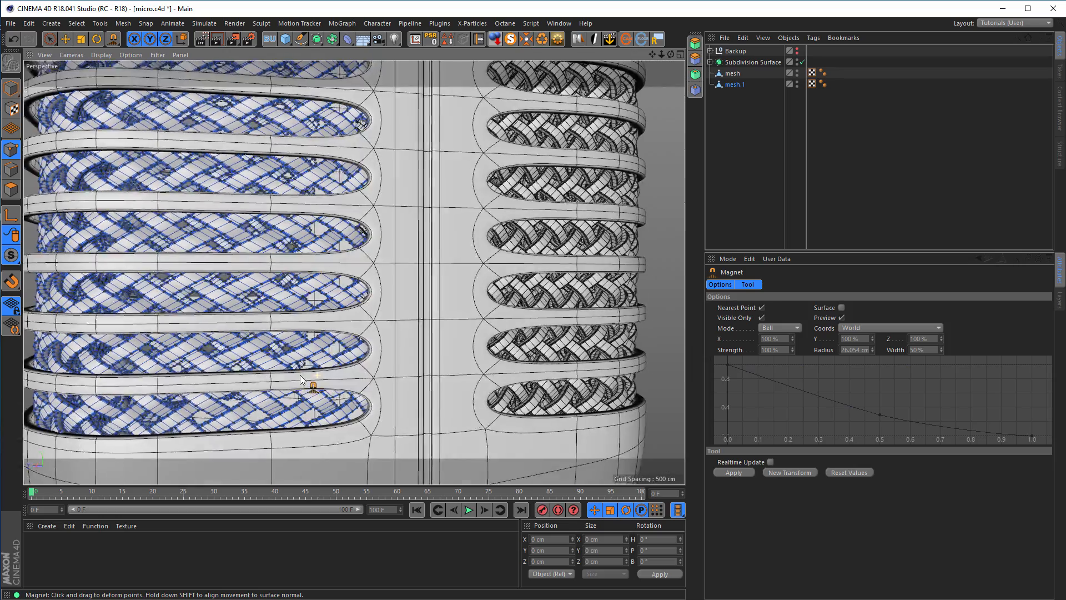
- Examine the whole microphone housing from several angles to check the mesh behind the front, rear and side slots
{"action": "left_click_drag", "start_coordinate": [345, 395], "coordinate": [230, 363], "text": "alt"}
{"action": "scroll", "coordinate": [285, 338], "scroll_direction": "down", "scroll_amount": 2}
{"action": "middle_click_drag", "start_coordinate": [231, 363], "coordinate": [294, 300], "text": "alt"}
{"action": "right_click_drag", "start_coordinate": [311, 284], "coordinate": [257, 376], "text": "alt"}
{"action": "left_click_drag", "start_coordinate": [257, 375], "coordinate": [314, 325], "text": "alt"}
{"action": "middle_click_drag", "start_coordinate": [314, 325], "coordinate": [341, 283], "text": "alt"}
{"action": "left_click_drag", "start_coordinate": [340, 285], "coordinate": [483, 275], "text": "alt"}
{"action": "right_click_drag", "start_coordinate": [483, 275], "coordinate": [439, 284], "text": "alt"}
{"action": "middle_click_drag", "start_coordinate": [496, 241], "coordinate": [431, 296], "text": "alt"}
{"action": "left_click_drag", "start_coordinate": [430, 296], "coordinate": [503, 284], "text": "alt"}
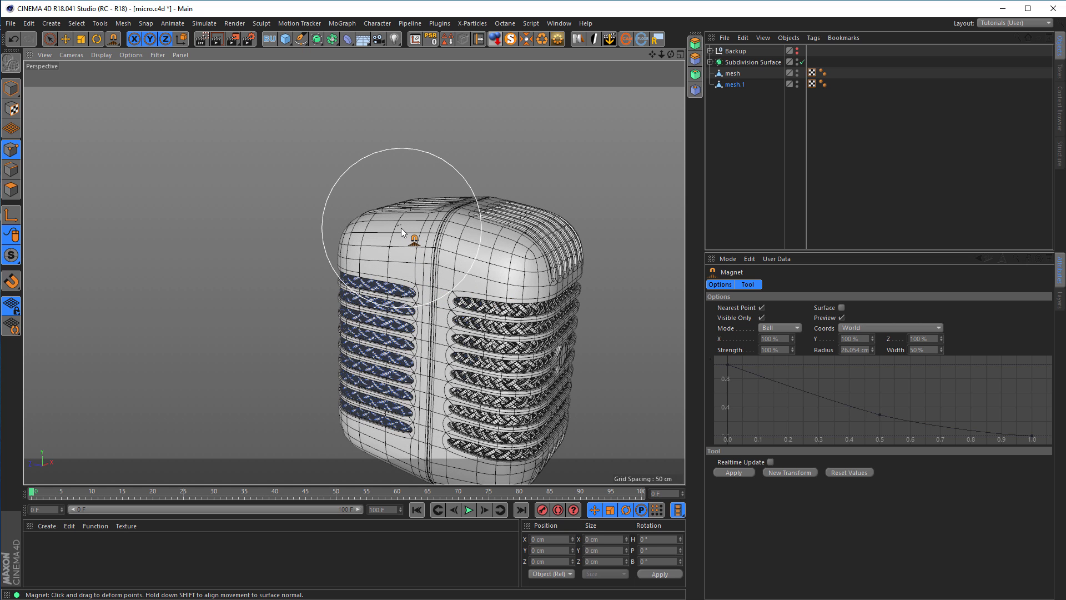
- Save the scene and return the duplicated mesh to Model mode
{"action": "left_click_drag", "start_coordinate": [402, 229], "coordinate": [338, 288], "text": "alt"}
{"action": "key", "text": "ctrl+s"}
{"action": "left_click", "coordinate": [14, 89]}
- Compare the modelled housing with the reference photos shure_03.jpg and shure_02.jpg in the Picture Viewer
{"action": "left_click_drag", "start_coordinate": [344, 288], "coordinate": [374, 354], "text": "alt"}
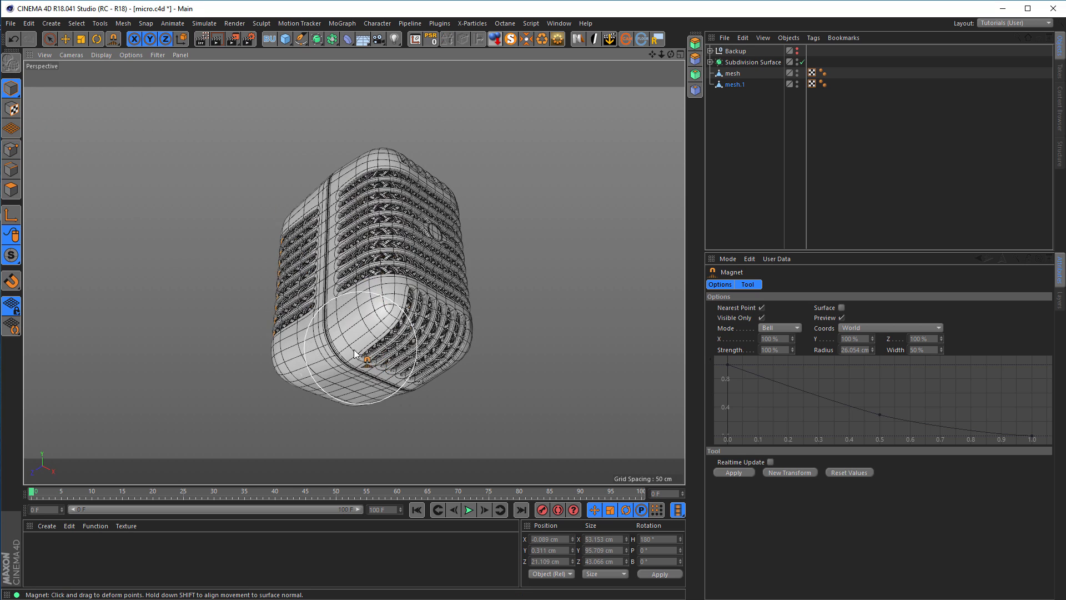
{"action": "scroll", "coordinate": [356, 354], "scroll_direction": "up", "scroll_amount": 5}
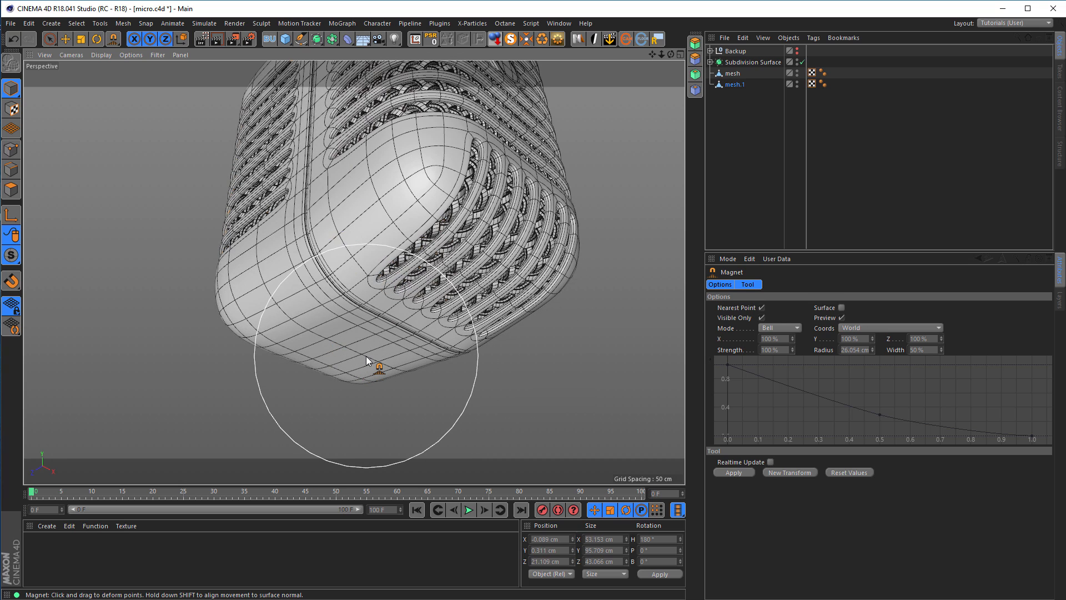
{"action": "key", "text": "shift+F6"}
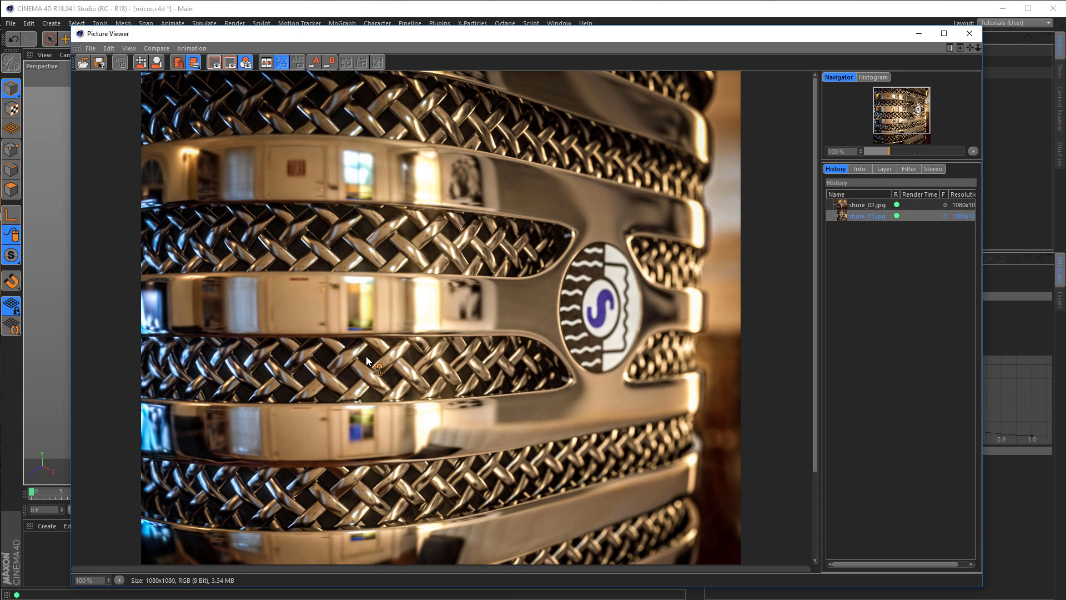
{"action": "left_click", "coordinate": [857, 207]}
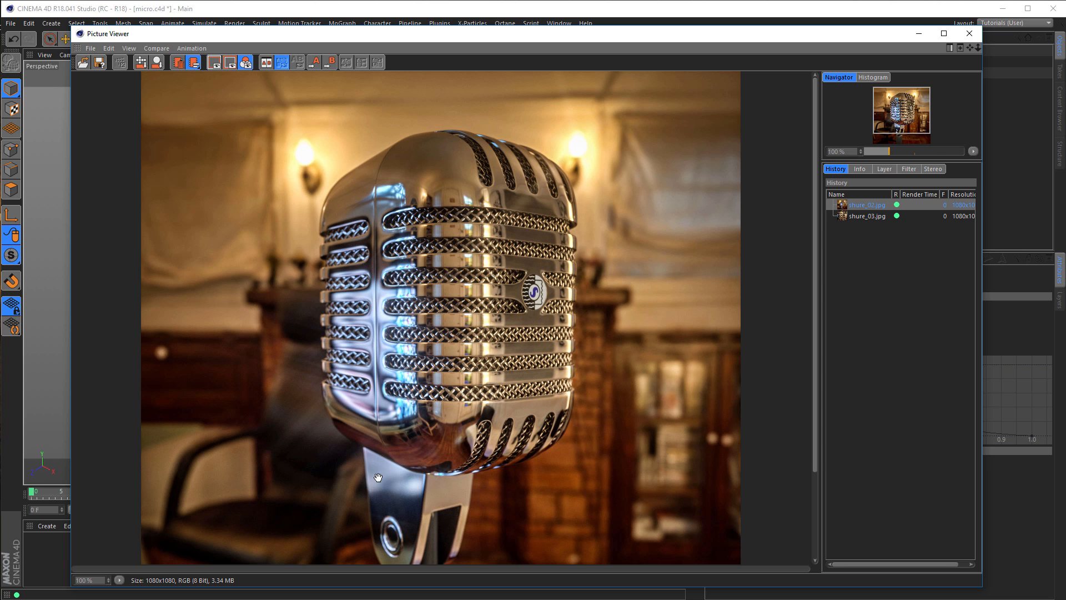
{"action": "left_click", "coordinate": [971, 35]}
{"action": "left_click_drag", "start_coordinate": [388, 309], "coordinate": [417, 355], "text": "alt"}
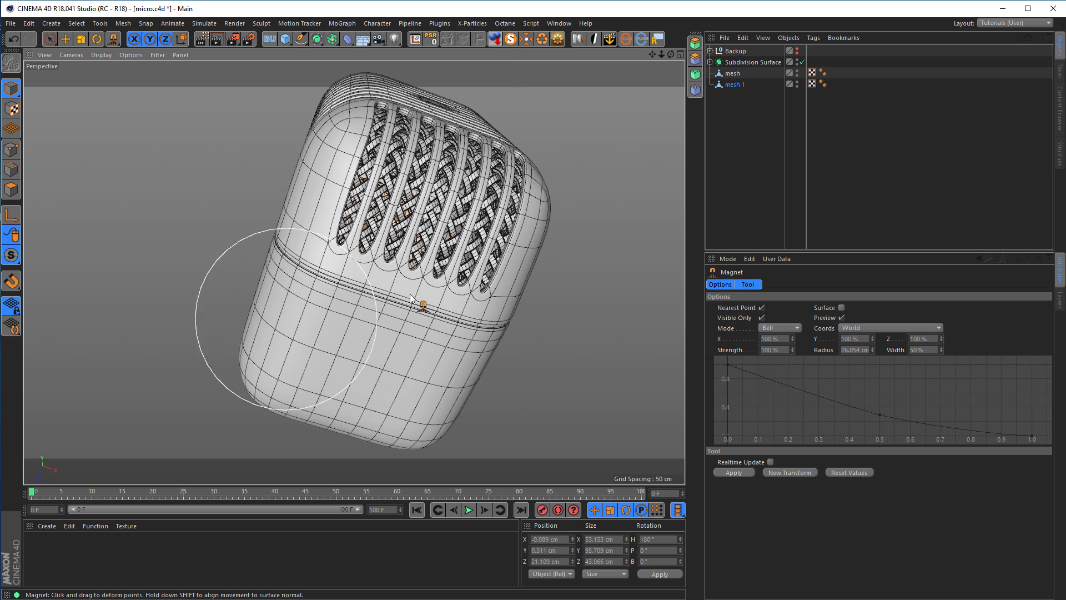
- Group the mesh and mesh.1 objects under a null and rename it Mesh
{"action": "left_click", "coordinate": [732, 75], "text": "ctrl"}
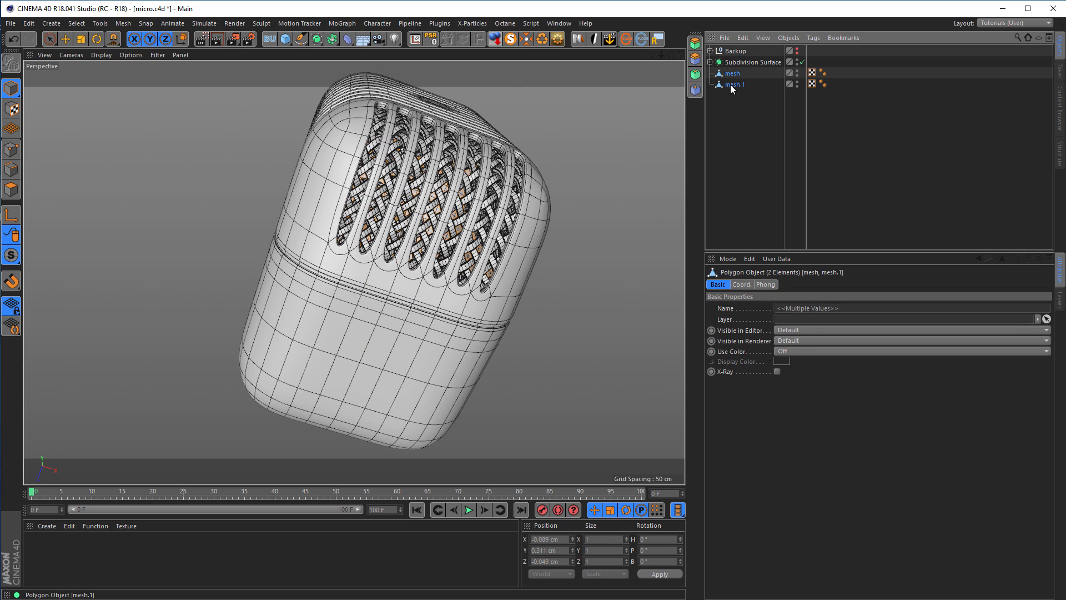
{"action": "key", "text": "alt+g"}
{"action": "double_click", "coordinate": [731, 73]}
{"action": "type", "text": "Mesg"}
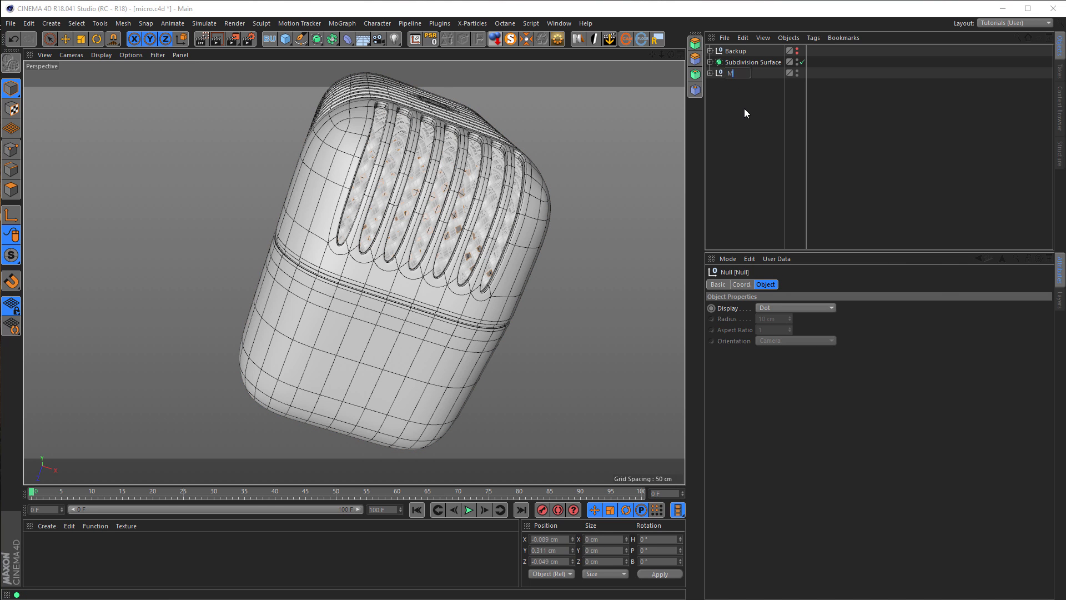
{"action": "key", "text": "BackSpace"}
{"action": "type", "text": "h"}
{"action": "key", "text": "Return"}
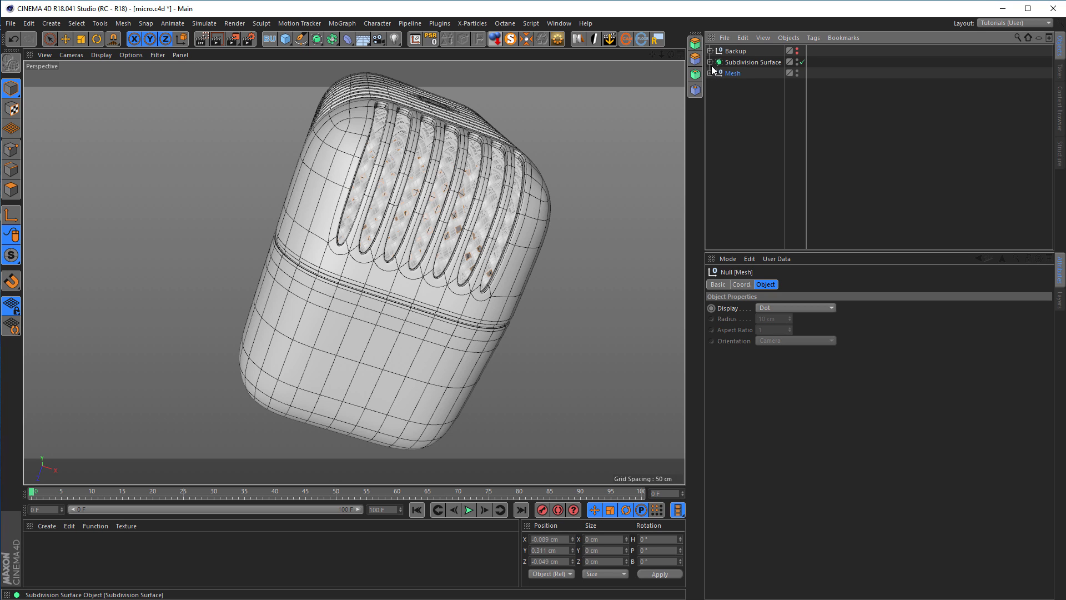
- Expand the Subdivision Surface hierarchy, activate Live Selection, and put the Cage object into Polygon mode
{"action": "left_click", "coordinate": [710, 62]}
{"action": "left_click", "coordinate": [743, 84]}
{"action": "key", "text": "m"}
{"action": "key", "text": "i"}
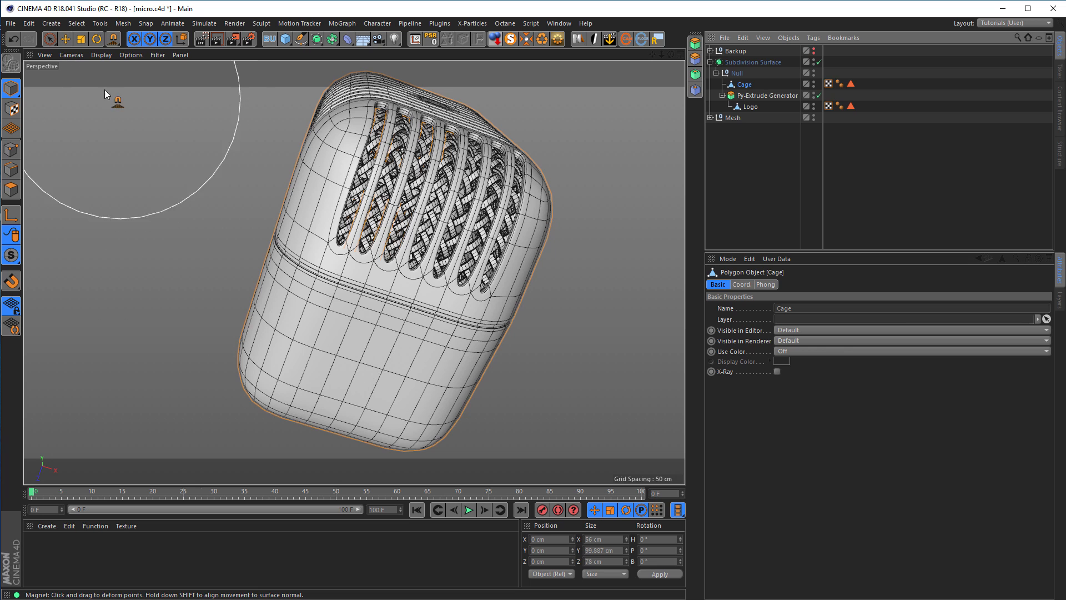
{"action": "left_click", "coordinate": [50, 39]}
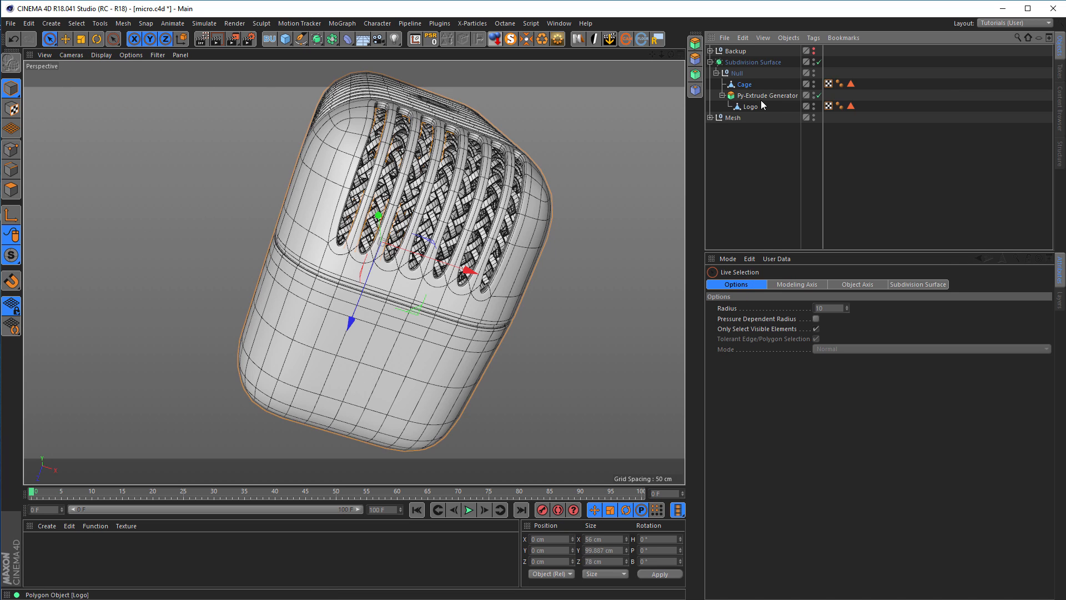
{"action": "left_click", "coordinate": [744, 85]}
{"action": "left_click", "coordinate": [11, 190]}
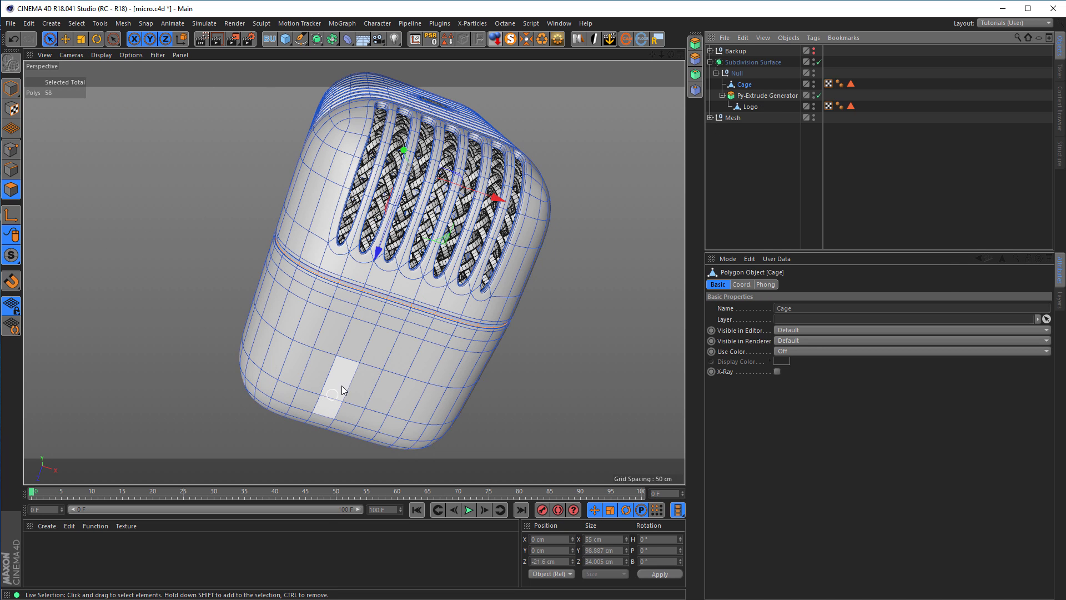
- Select a rectangular block of 20 polygons on the underside of the Cage's rear half, deselecting the stray ones
{"action": "middle_click_drag", "start_coordinate": [333, 355], "coordinate": [305, 298], "text": "alt"}
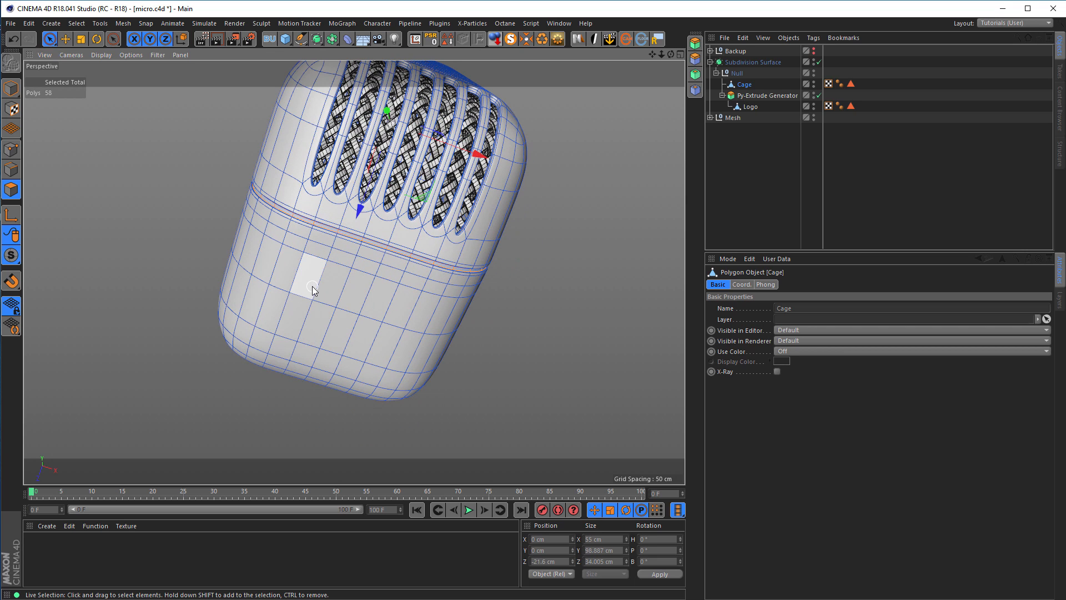
{"action": "left_click_drag", "start_coordinate": [394, 306], "coordinate": [383, 341]}
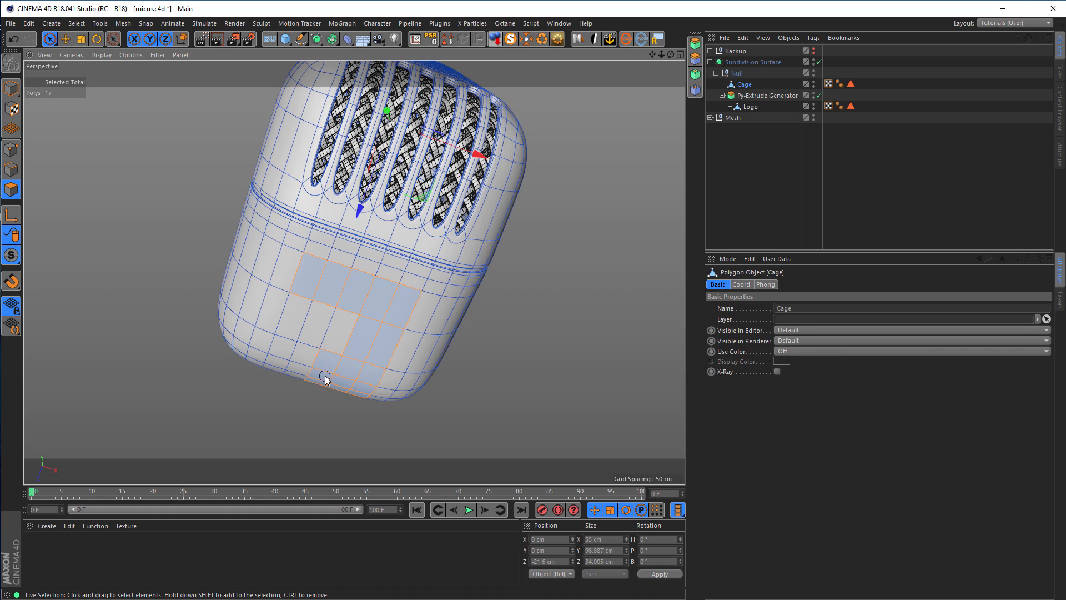
{"action": "mouse_move", "coordinate": [284, 369]}
{"action": "left_mouse_down"}
{"action": "mouse_move", "coordinate": [304, 315]}
{"action": "mouse_move", "coordinate": [341, 351]}
{"action": "mouse_move", "coordinate": [311, 314]}
{"action": "mouse_move", "coordinate": [128, 284]}
{"action": "mouse_move", "coordinate": [226, 285]}
{"action": "left_mouse_up"}
{"action": "scroll", "coordinate": [227, 285], "scroll_direction": "up", "scroll_amount": 5}
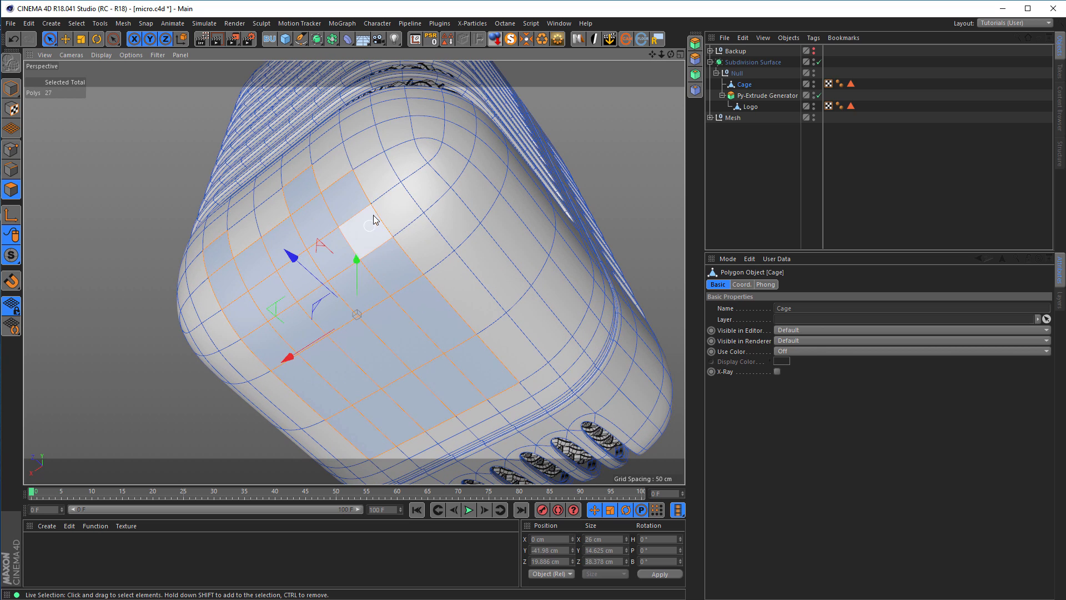
{"action": "mouse_move", "coordinate": [366, 182]}
{"action": "left_mouse_down", "text": "ctrl"}
{"action": "mouse_move", "coordinate": [309, 198]}
{"action": "mouse_move", "coordinate": [220, 266]}
{"action": "left_mouse_up", "text": "ctrl"}
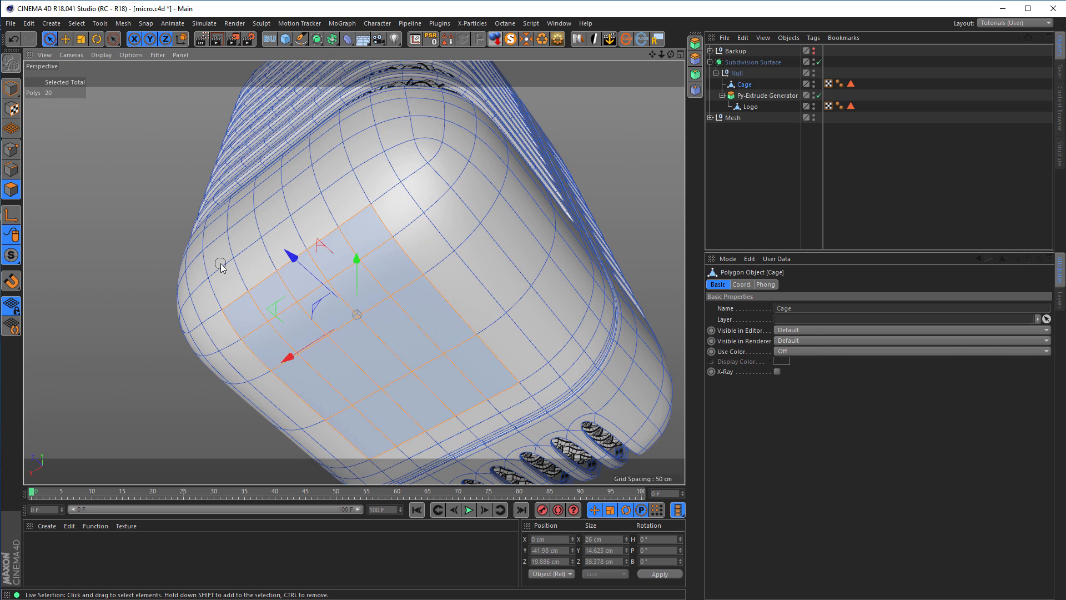
- Select all polygons of the Cage and reverse their normals
{"action": "left_click", "coordinate": [50, 39]}
{"action": "left_click_drag", "start_coordinate": [409, 373], "coordinate": [476, 346], "text": "alt"}
{"action": "right_click_drag", "start_coordinate": [476, 347], "coordinate": [435, 350], "text": "alt"}
{"action": "middle_click_drag", "start_coordinate": [436, 351], "coordinate": [392, 314], "text": "alt"}
{"action": "left_click_drag", "start_coordinate": [423, 322], "coordinate": [395, 331], "text": "alt"}
{"action": "key", "text": "ctrl+a"}
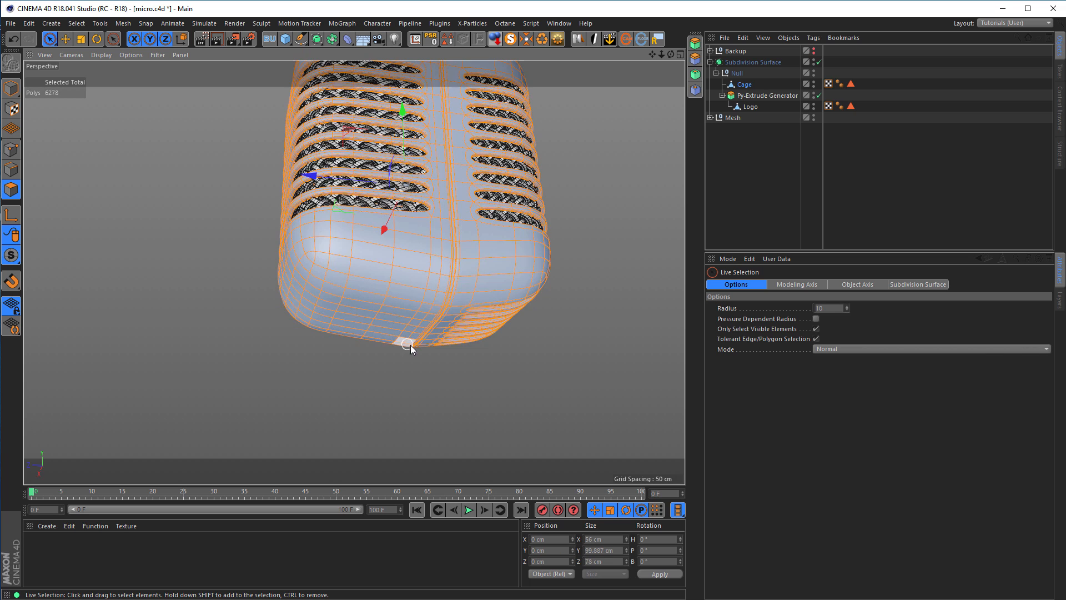
{"action": "left_click_drag", "start_coordinate": [465, 284], "coordinate": [501, 351], "text": "alt"}
{"action": "right_click", "coordinate": [496, 361]}
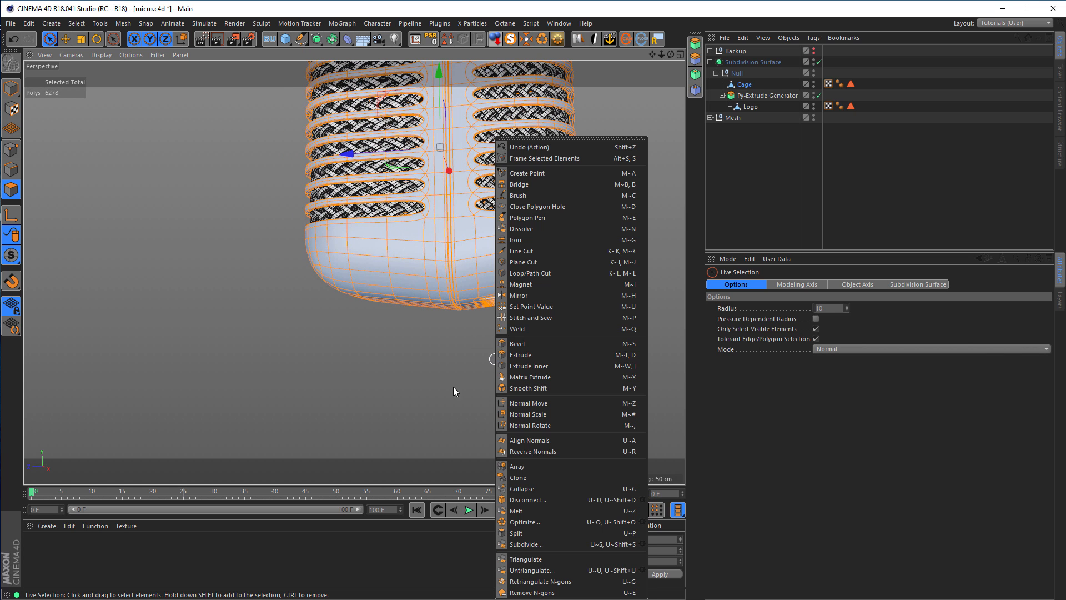
{"action": "left_click", "coordinate": [535, 453]}
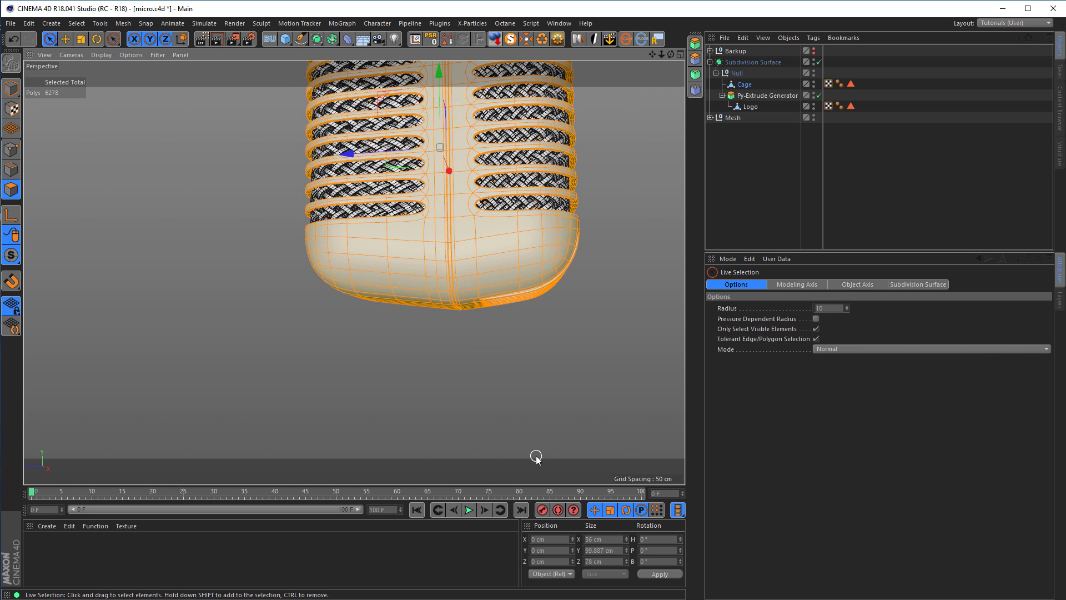
{"action": "left_click_drag", "start_coordinate": [472, 260], "coordinate": [437, 352], "text": "alt"}
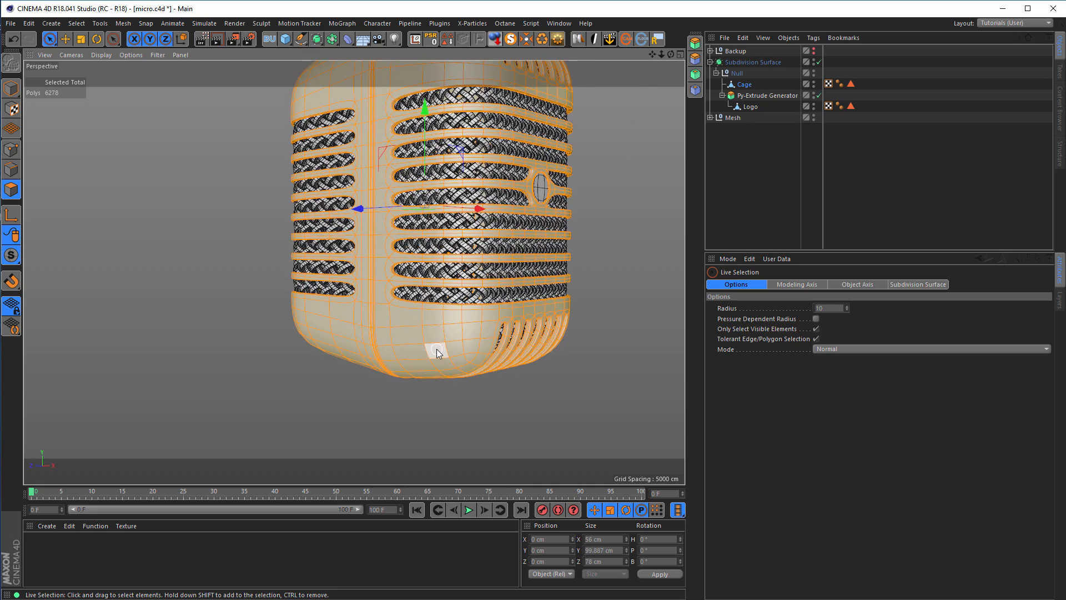
- Select a rectangular block of 20 polygons on the underside of the Cage's rear half with Live Selection
{"action": "left_click", "coordinate": [331, 399]}
{"action": "left_click_drag", "start_coordinate": [331, 399], "coordinate": [386, 278], "text": "alt"}
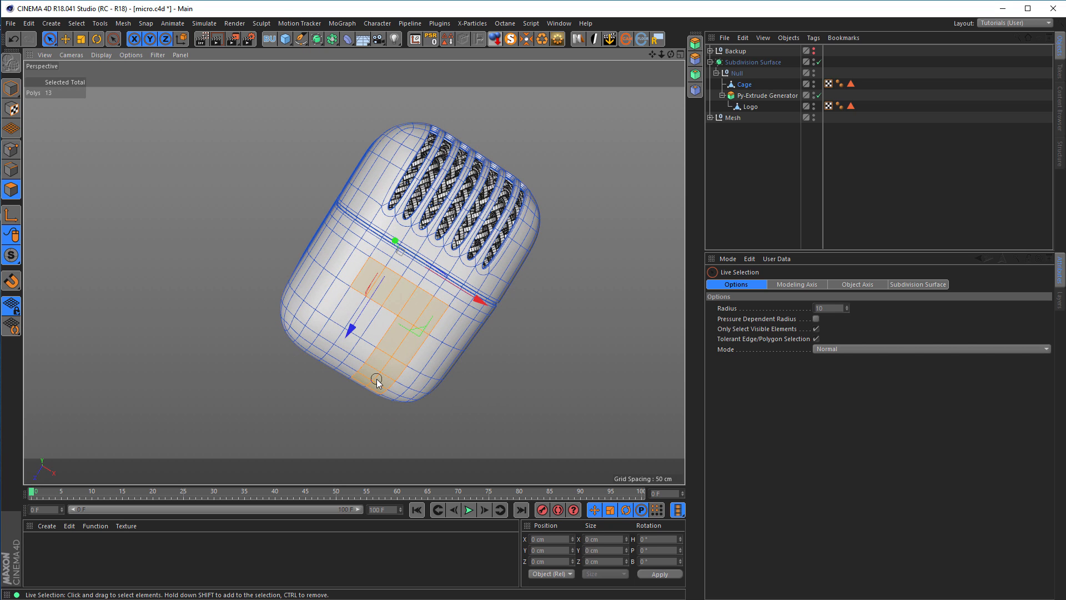
{"action": "left_click_drag", "start_coordinate": [331, 351], "coordinate": [371, 306], "text": "shift"}
{"action": "left_click_drag", "start_coordinate": [354, 342], "coordinate": [381, 325], "text": "alt"}
{"action": "right_click_drag", "start_coordinate": [380, 325], "coordinate": [435, 311], "text": "alt"}
{"action": "left_click_drag", "start_coordinate": [435, 312], "coordinate": [492, 238], "text": "alt"}
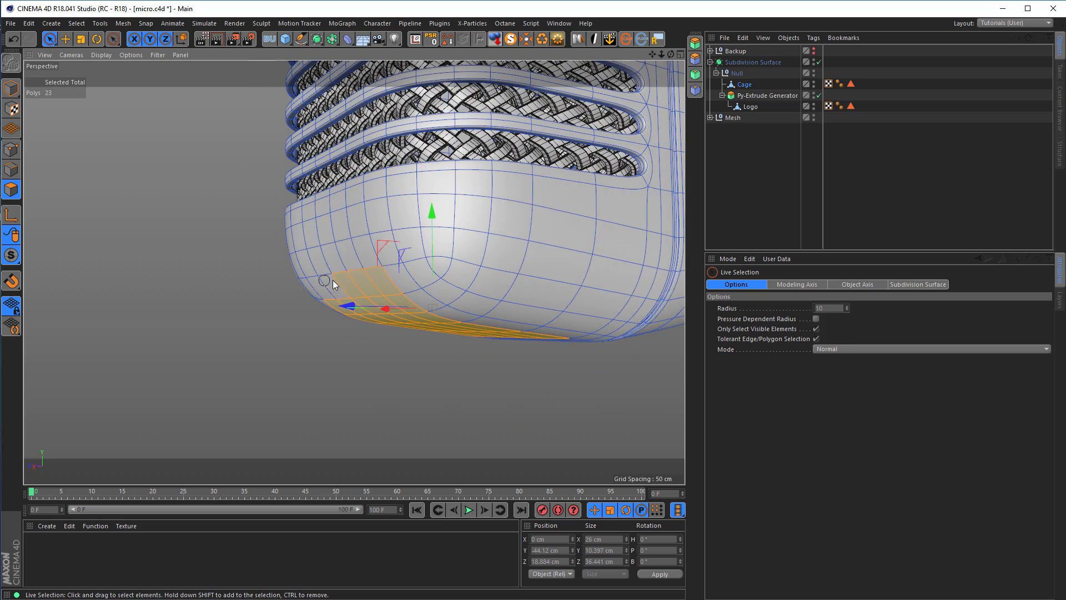
{"action": "left_click_drag", "start_coordinate": [387, 274], "coordinate": [432, 312], "text": "alt"}
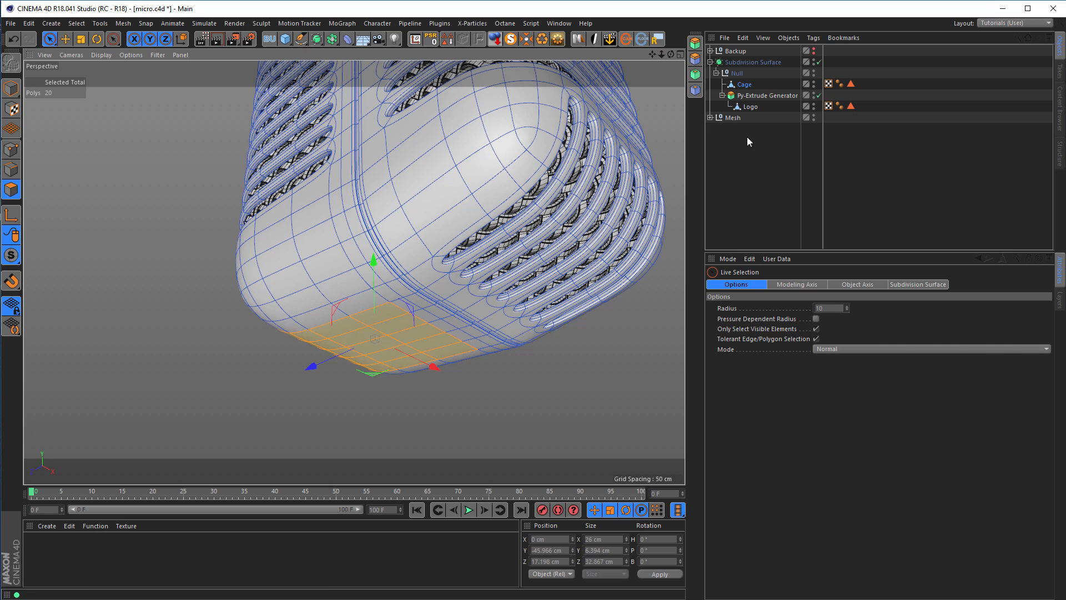
- Disable the Subdivision Surface and extrude the selected underside polygons about 16 cm straight down
{"action": "left_click", "coordinate": [818, 62]}
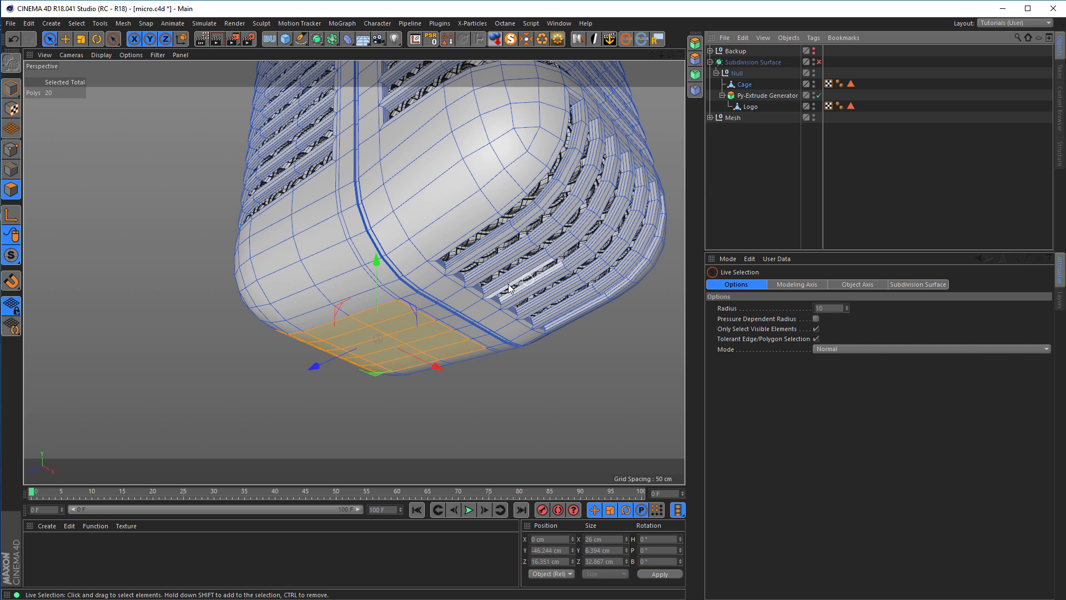
{"action": "left_click_drag", "start_coordinate": [379, 259], "coordinate": [381, 329], "text": "ctrl"}
{"action": "left_click_drag", "start_coordinate": [381, 343], "coordinate": [528, 371], "text": "alt"}
{"action": "right_click_drag", "start_coordinate": [411, 309], "coordinate": [453, 310], "text": "alt"}
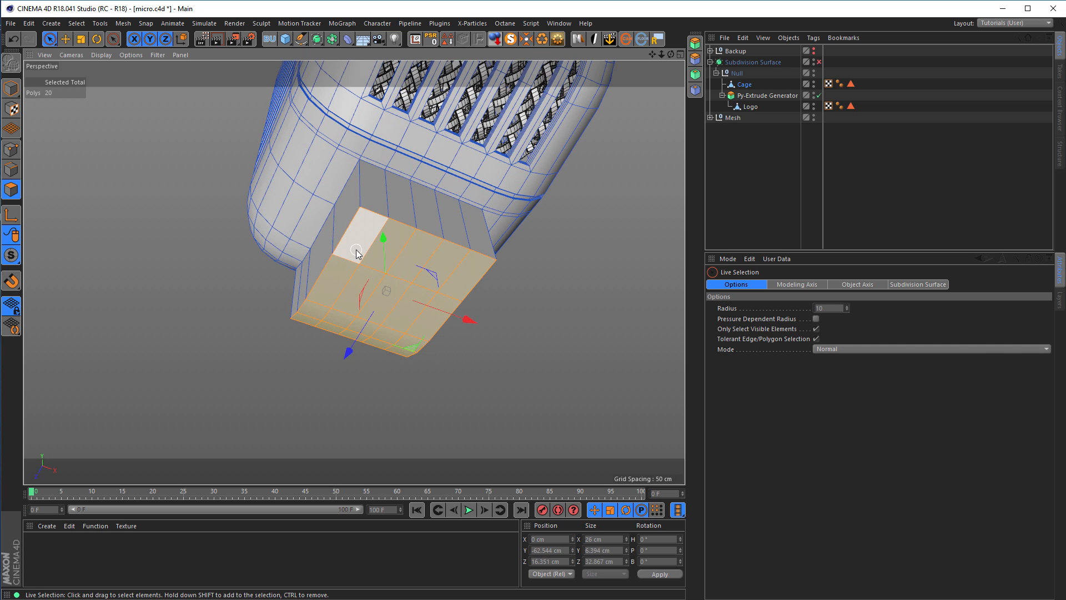
- Select the two outer columns of polygons under the extruded block and extrude them about 31 cm down as two legs
{"action": "left_click_drag", "start_coordinate": [355, 253], "coordinate": [306, 322]}
{"action": "mouse_move", "coordinate": [469, 270]}
{"action": "left_mouse_down", "text": "shift"}
{"action": "mouse_move", "coordinate": [418, 317]}
{"action": "mouse_move", "coordinate": [409, 348]}
{"action": "left_mouse_up", "text": "shift"}
{"action": "left_click", "coordinate": [392, 318], "text": "ctrl"}
{"action": "left_click_drag", "start_coordinate": [395, 307], "coordinate": [331, 232], "text": "alt"}
{"action": "left_click_drag", "start_coordinate": [393, 207], "coordinate": [352, 336], "text": "ctrl"}
{"action": "right_click_drag", "start_coordinate": [355, 339], "coordinate": [395, 330], "text": "alt"}
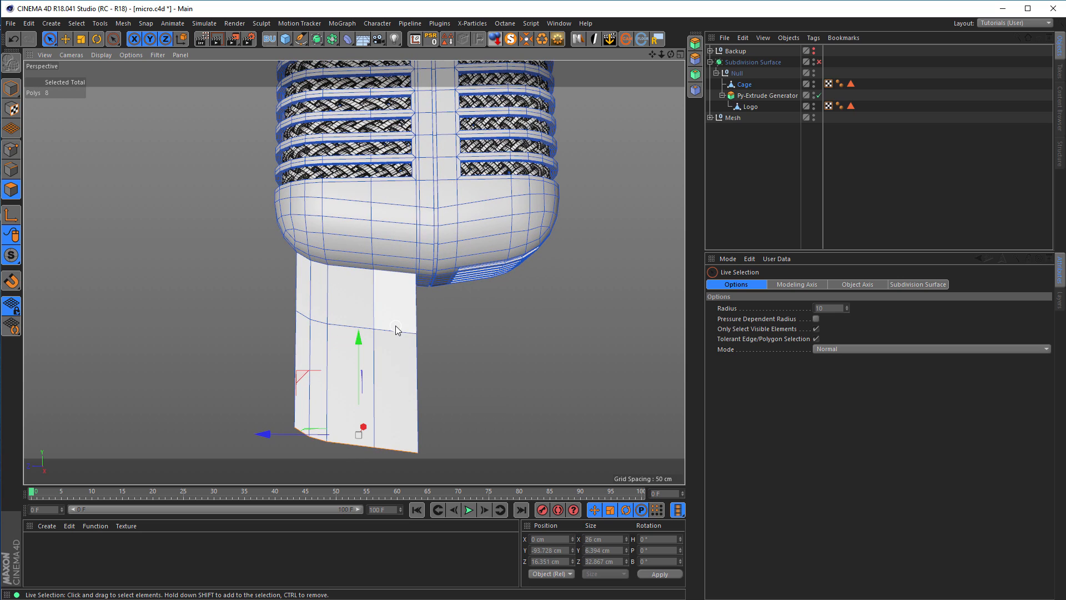
{"action": "left_click_drag", "start_coordinate": [391, 330], "coordinate": [350, 332], "text": "alt"}
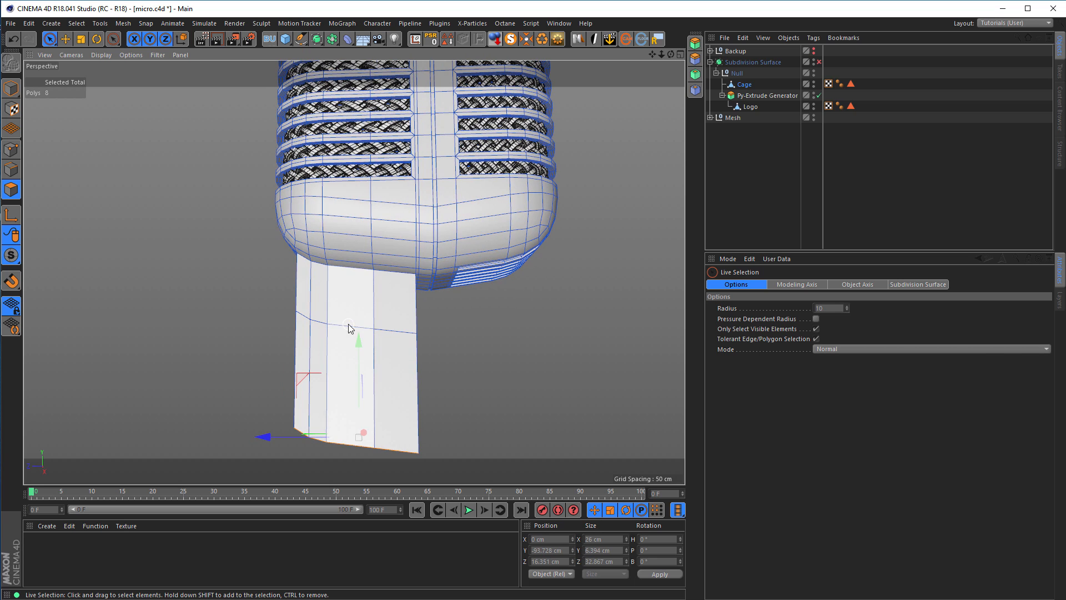
- Switch to Points mode and slide the inner middle-row points on both legs along their edges toward the legs' centre
{"action": "left_click", "coordinate": [19, 148]}
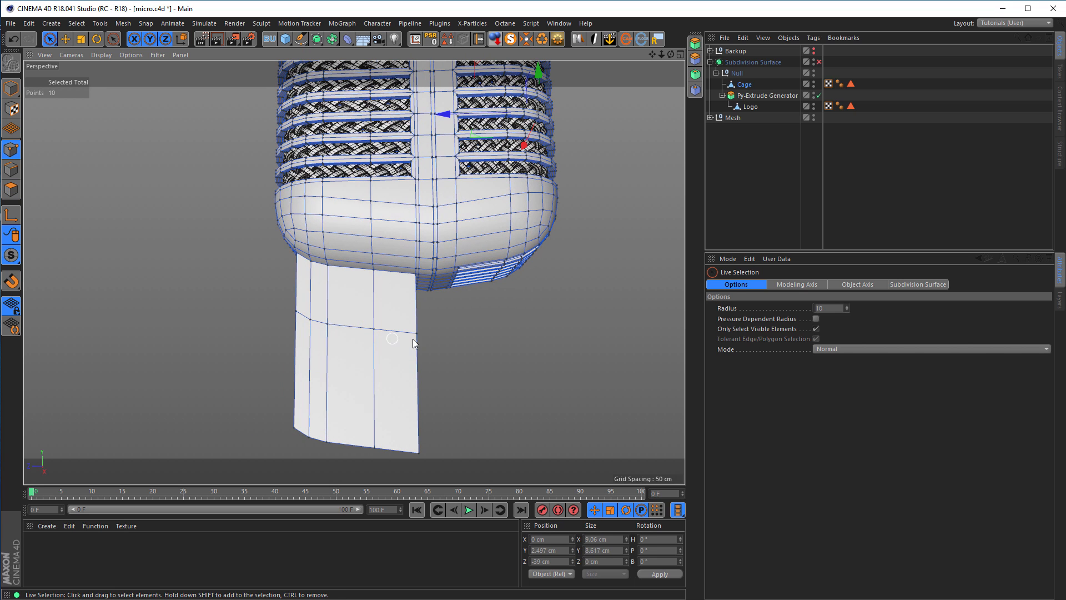
{"action": "right_click", "coordinate": [666, 279]}
{"action": "left_click", "coordinate": [689, 438]}
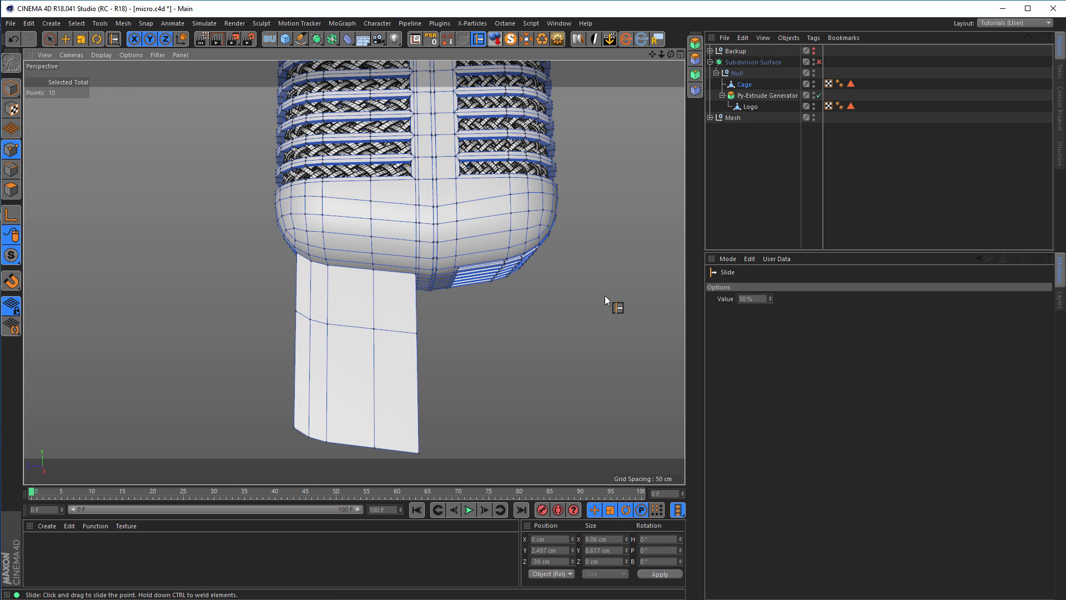
{"action": "mouse_move", "coordinate": [337, 330]}
{"action": "left_mouse_down"}
{"action": "mouse_move", "coordinate": [368, 340]}
{"action": "mouse_move", "coordinate": [385, 331]}
{"action": "mouse_move", "coordinate": [311, 323]}
{"action": "mouse_move", "coordinate": [348, 332]}
{"action": "left_mouse_up"}
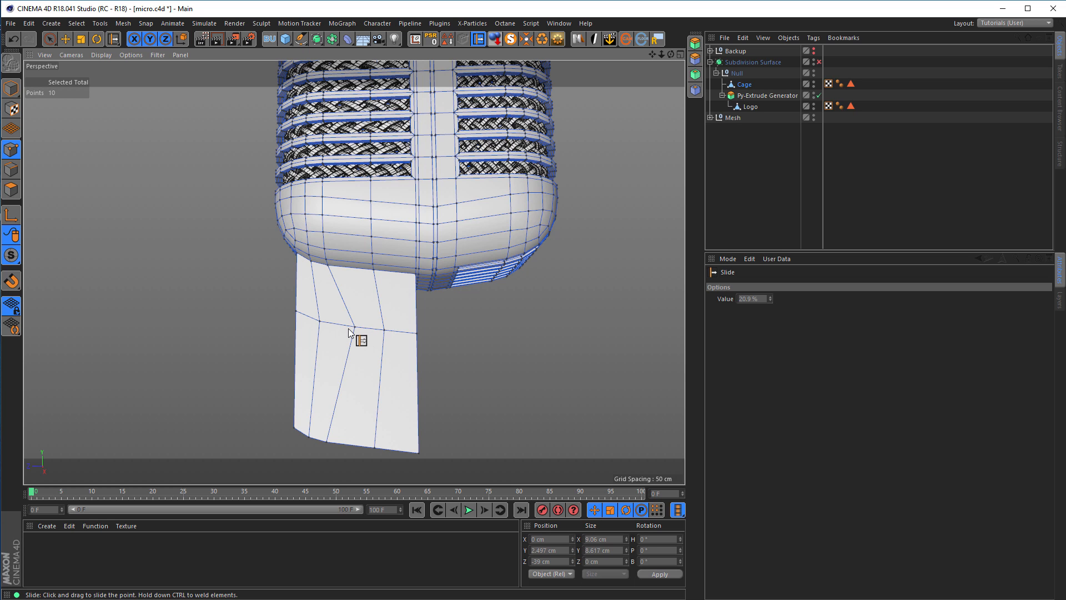
{"action": "middle_click_drag", "start_coordinate": [378, 377], "coordinate": [385, 313], "text": "alt"}
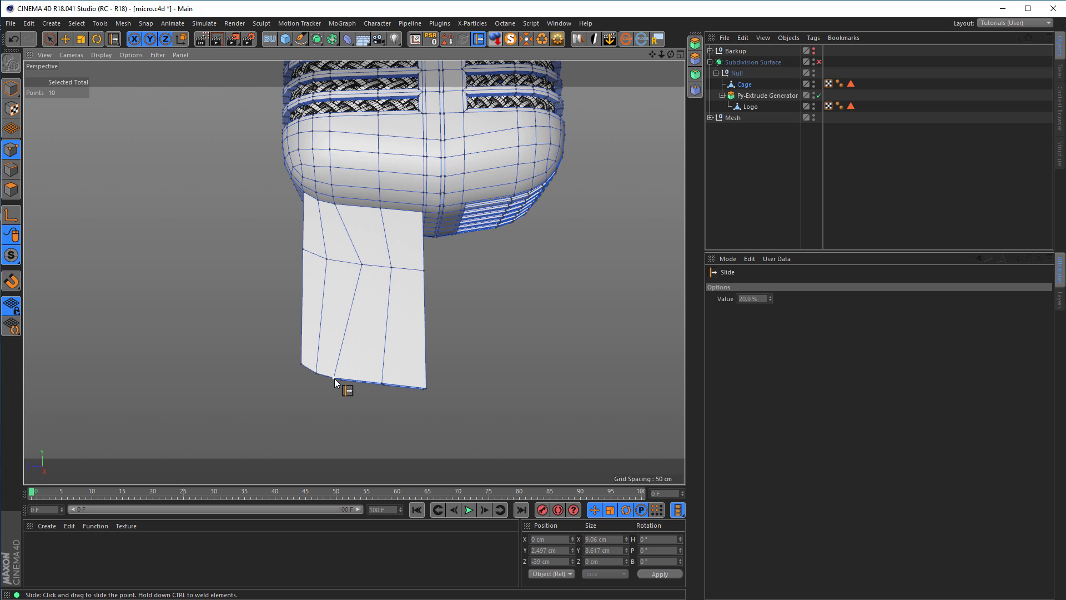
{"action": "left_click_drag", "start_coordinate": [366, 354], "coordinate": [360, 285], "text": "alt"}
{"action": "left_click_drag", "start_coordinate": [440, 274], "coordinate": [314, 315]}
- Maximize the side viewport, change its camera to Left, and activate Rectangle Selection
{"action": "middle_click", "coordinate": [313, 315]}
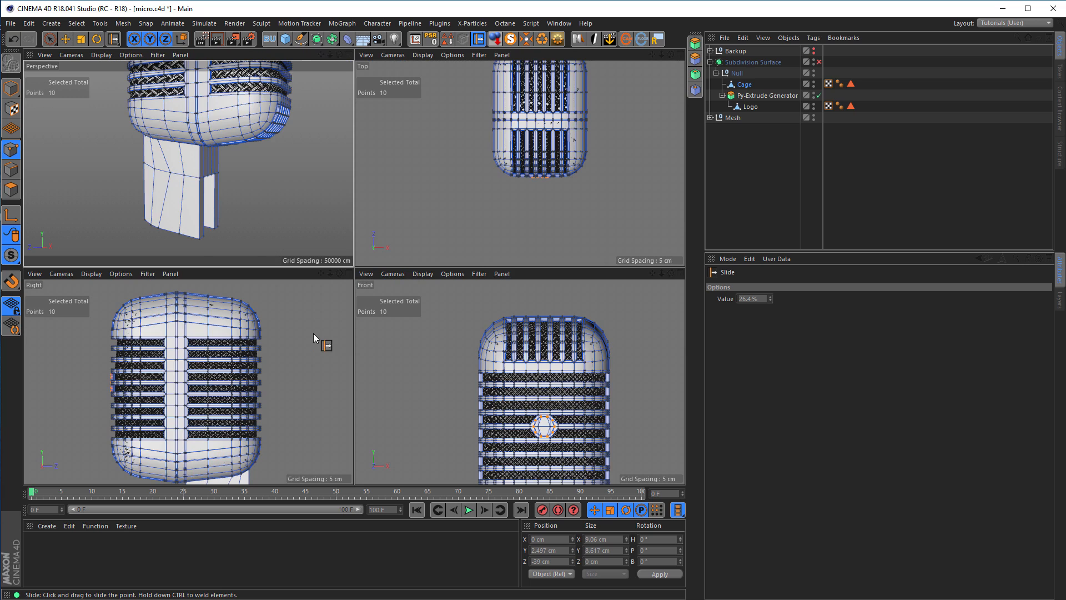
{"action": "middle_click", "coordinate": [312, 343]}
{"action": "middle_click_drag", "start_coordinate": [337, 358], "coordinate": [342, 287], "text": "alt"}
{"action": "mouse_move", "coordinate": [342, 287]}
{"action": "right_mouse_down", "text": "alt"}
{"action": "mouse_move", "coordinate": [297, 309]}
{"action": "mouse_move", "coordinate": [380, 301]}
{"action": "mouse_move", "coordinate": [354, 303]}
{"action": "right_mouse_up", "text": "alt"}
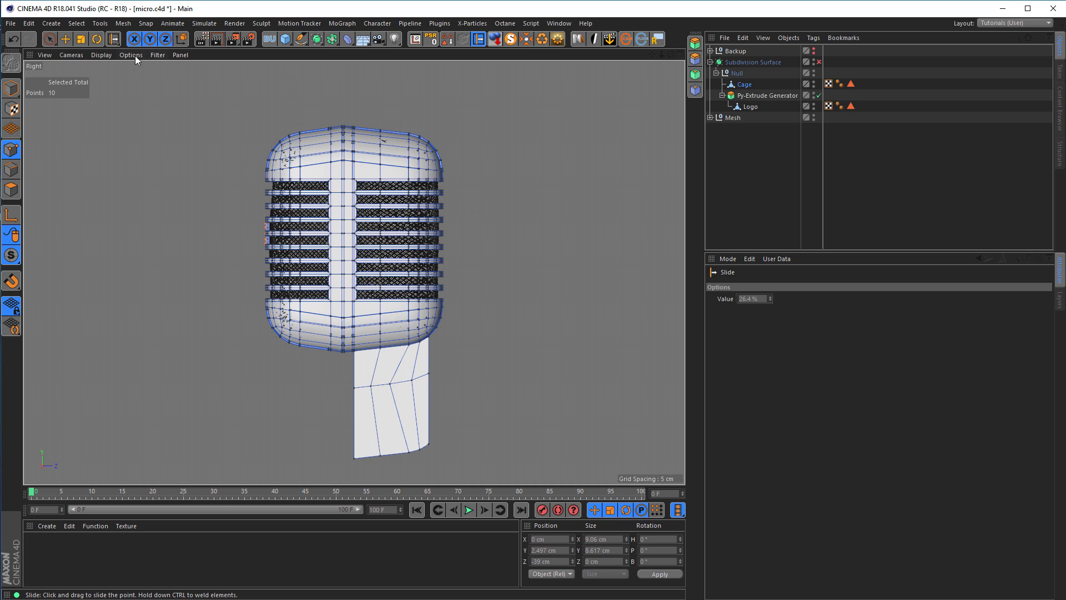
{"action": "left_click", "coordinate": [71, 55]}
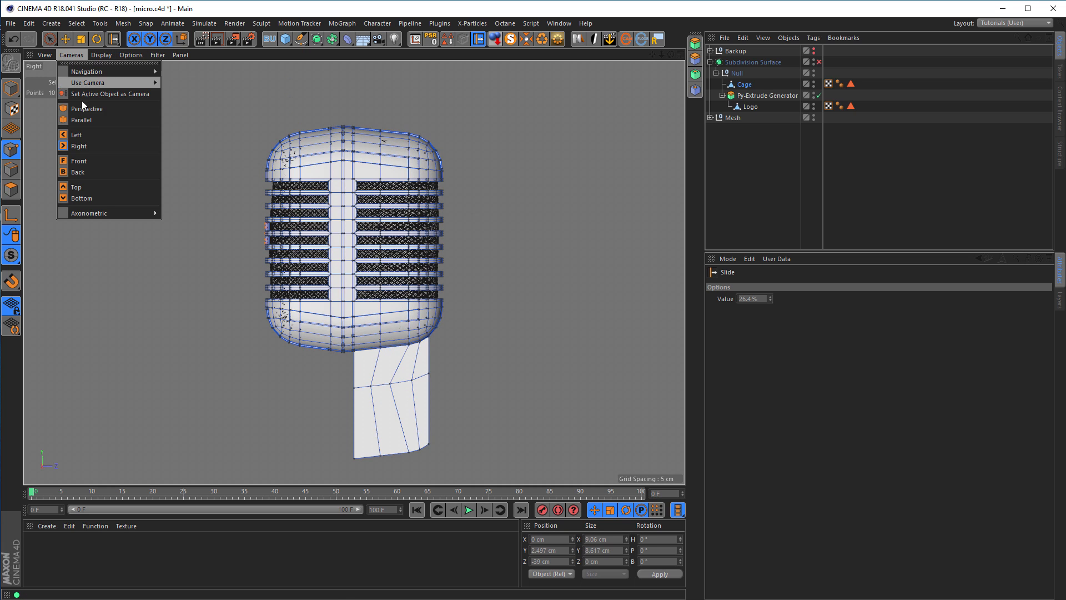
{"action": "left_click", "coordinate": [89, 135]}
{"action": "scroll", "coordinate": [429, 313], "scroll_direction": "up", "scroll_amount": 8}
{"action": "middle_click_drag", "start_coordinate": [406, 241], "coordinate": [405, 239], "text": "alt"}
{"action": "key", "text": "0"}
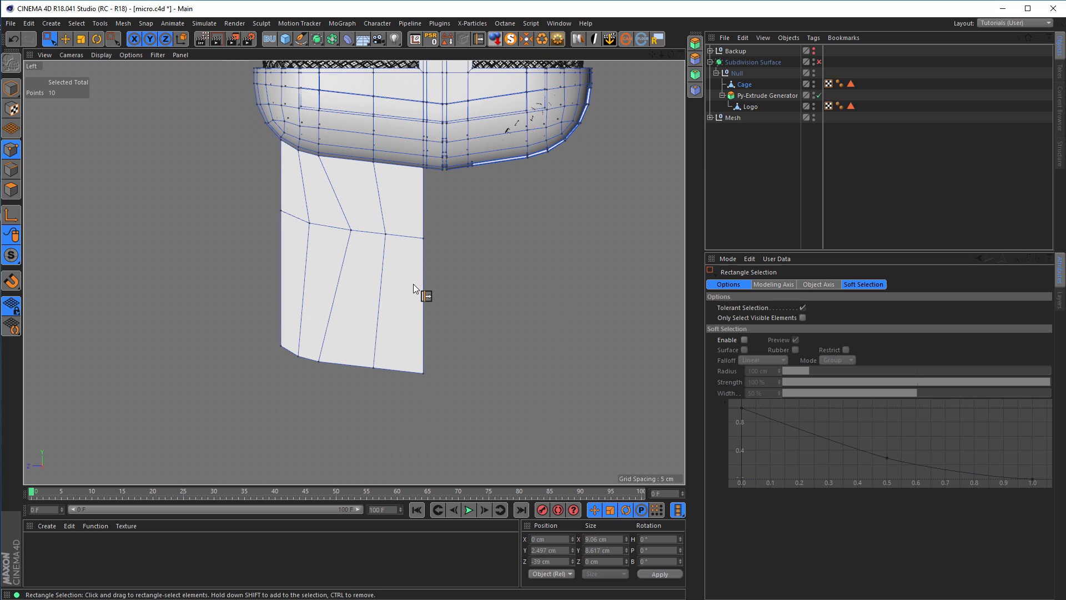
- Shift the centre points on the legs' bottom edge along Z toward the middle of the leg
{"action": "left_click_drag", "start_coordinate": [468, 335], "coordinate": [433, 395]}
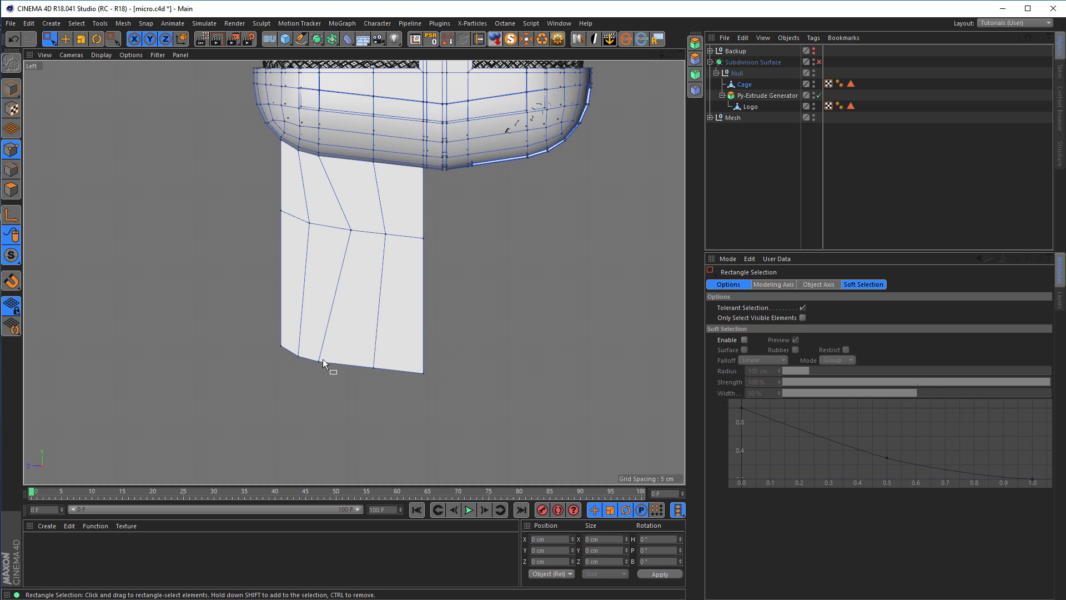
{"action": "left_click_drag", "start_coordinate": [349, 422], "coordinate": [341, 389]}
{"action": "left_click_drag", "start_coordinate": [224, 364], "coordinate": [241, 372]}
- Select all 20 bottom points of the legs and flatten them by setting their Y size to 0
{"action": "left_click_drag", "start_coordinate": [196, 332], "coordinate": [559, 464]}
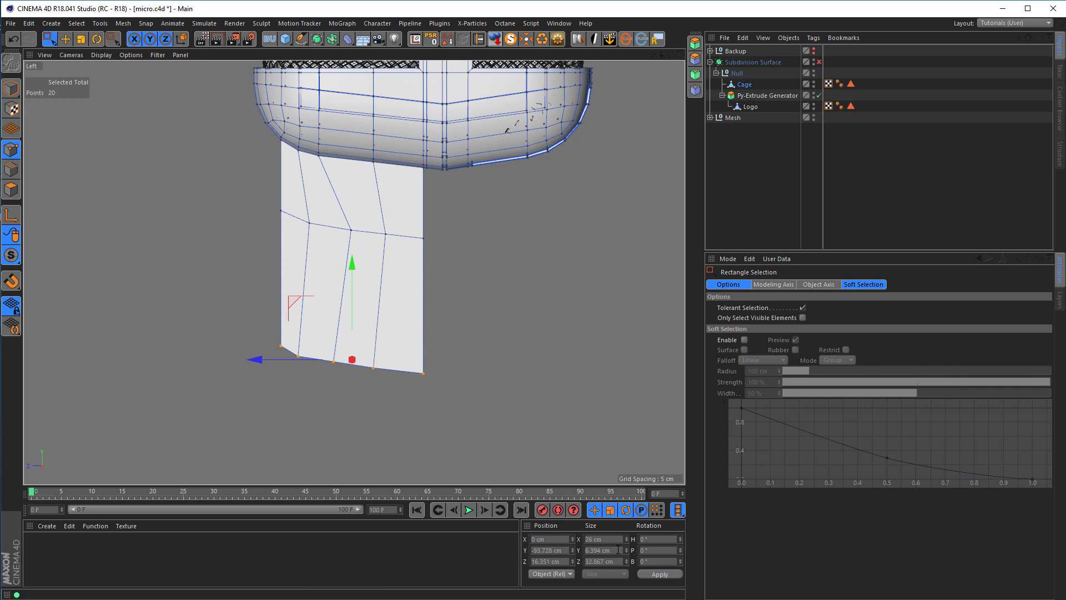
{"action": "type", "text": "0"}
{"action": "key", "text": "Return"}
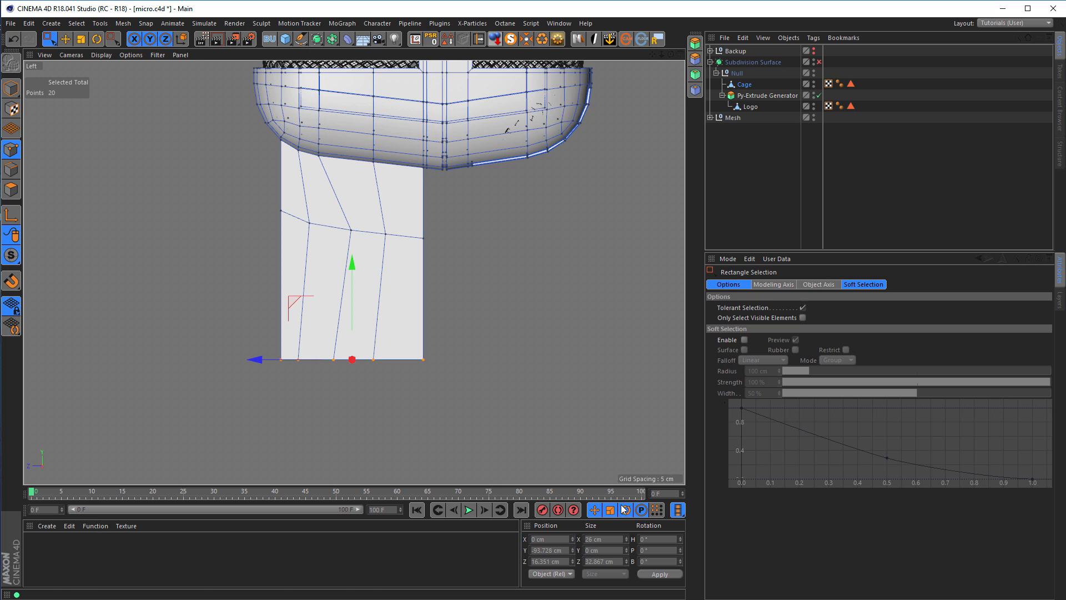
- Shift the other inner bottom points of the legs along Z to line up with the middle-row points above
{"action": "left_click", "coordinate": [392, 409]}
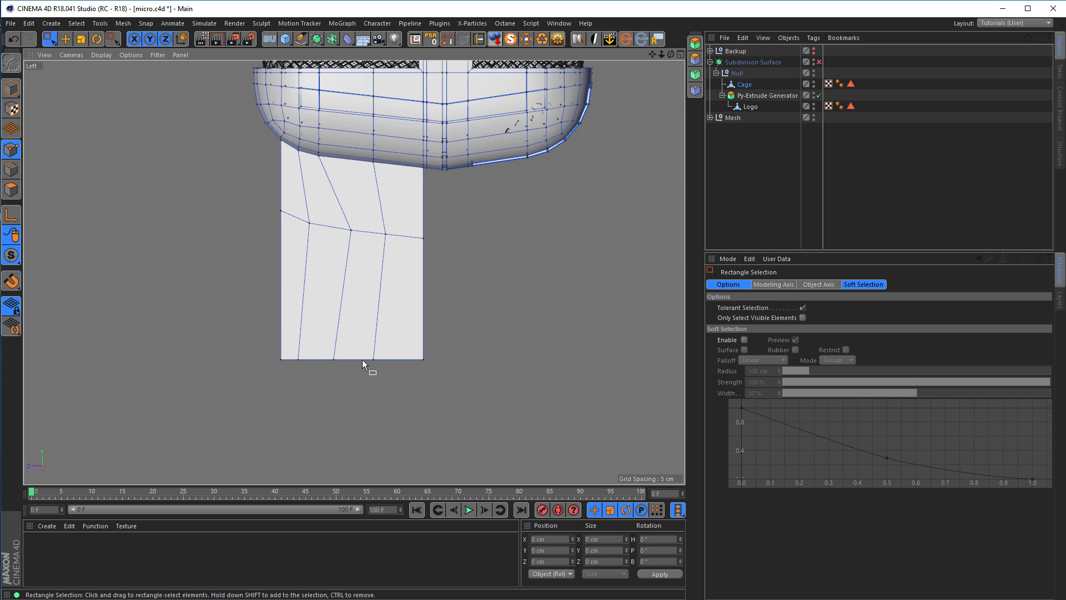
{"action": "left_click_drag", "start_coordinate": [388, 381], "coordinate": [388, 382]}
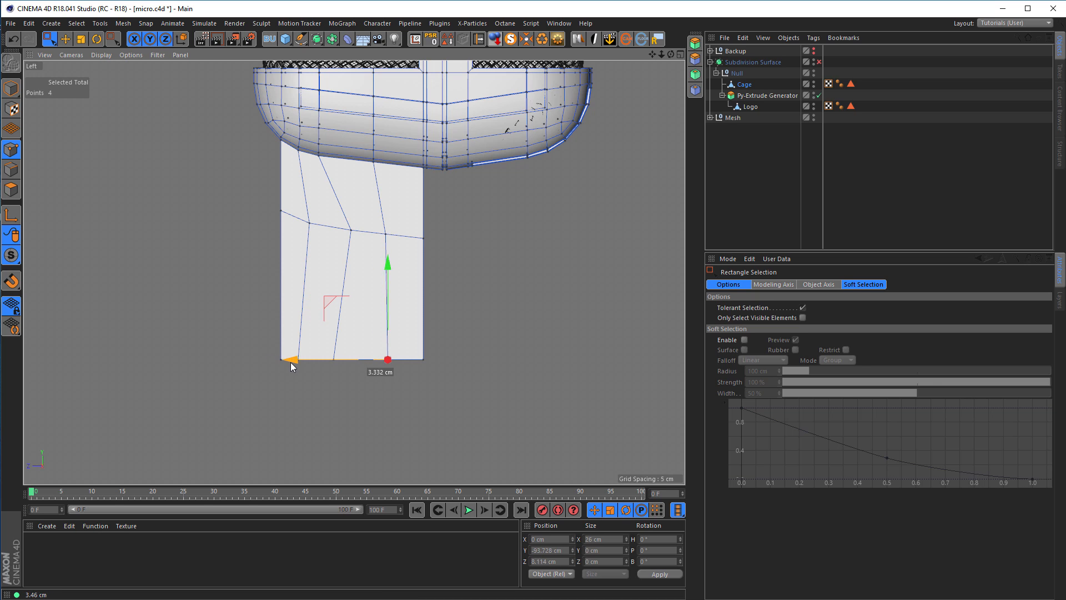
{"action": "left_click_drag", "start_coordinate": [321, 359], "coordinate": [217, 359]}
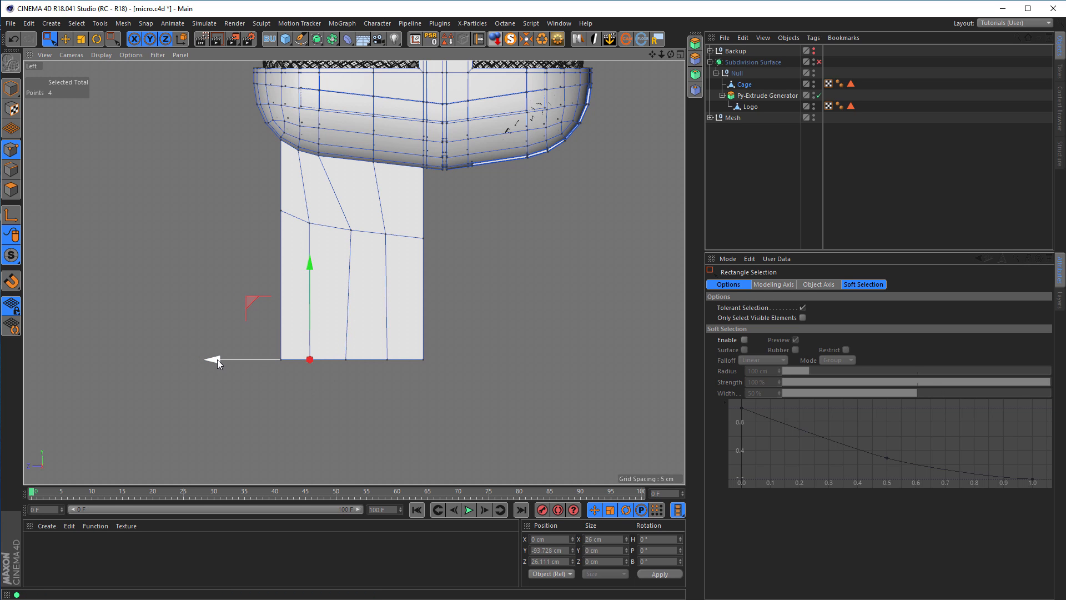
- Select the outer bottom corner points on both sides of the legs and raise them along Y to chamfer the corners
{"action": "left_click_drag", "start_coordinate": [230, 320], "coordinate": [288, 382]}
{"action": "left_click_drag", "start_coordinate": [456, 348], "coordinate": [406, 412], "text": "shift"}
{"action": "left_click_drag", "start_coordinate": [352, 264], "coordinate": [366, 215]}
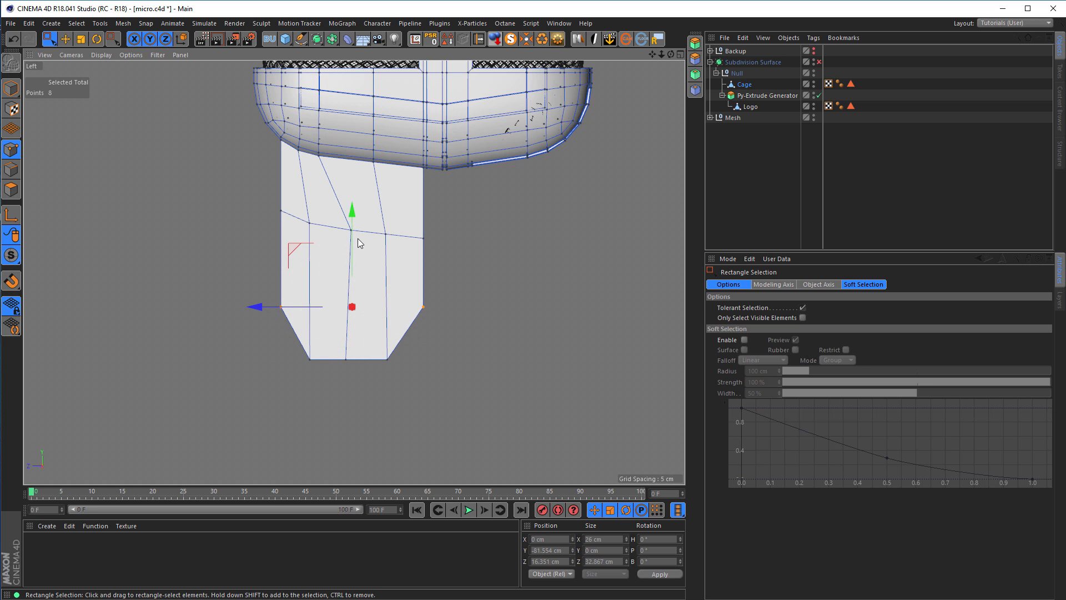
- Select the bottom points on either side of the legs' centre line and raise them slightly along Y to round the tips
{"action": "left_click_drag", "start_coordinate": [287, 349], "coordinate": [338, 389]}
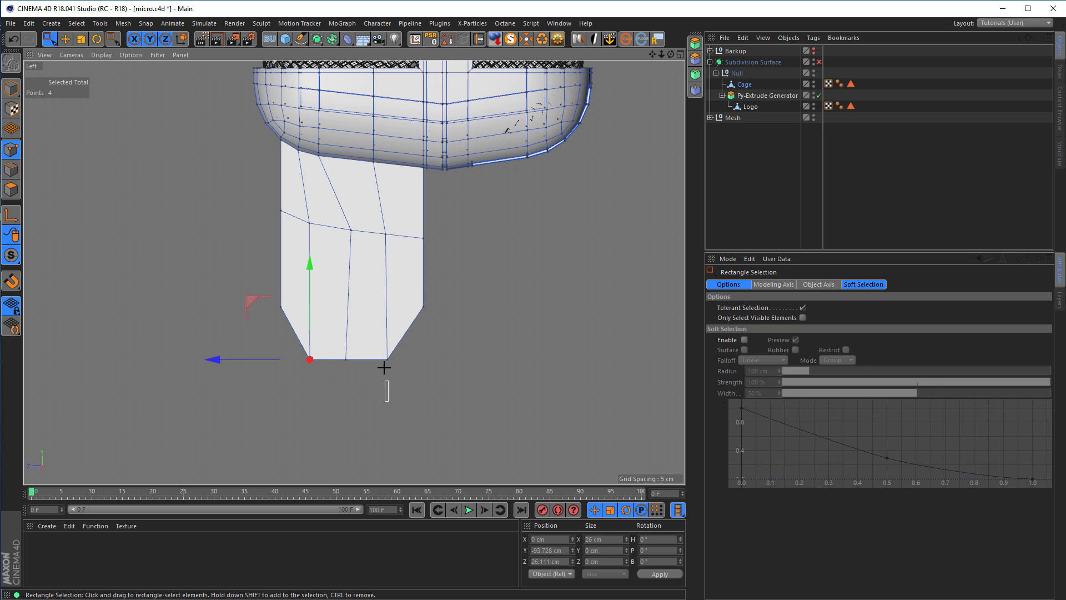
{"action": "left_click_drag", "start_coordinate": [381, 346], "coordinate": [380, 348], "text": "shift"}
{"action": "left_click_drag", "start_coordinate": [349, 268], "coordinate": [437, 306]}
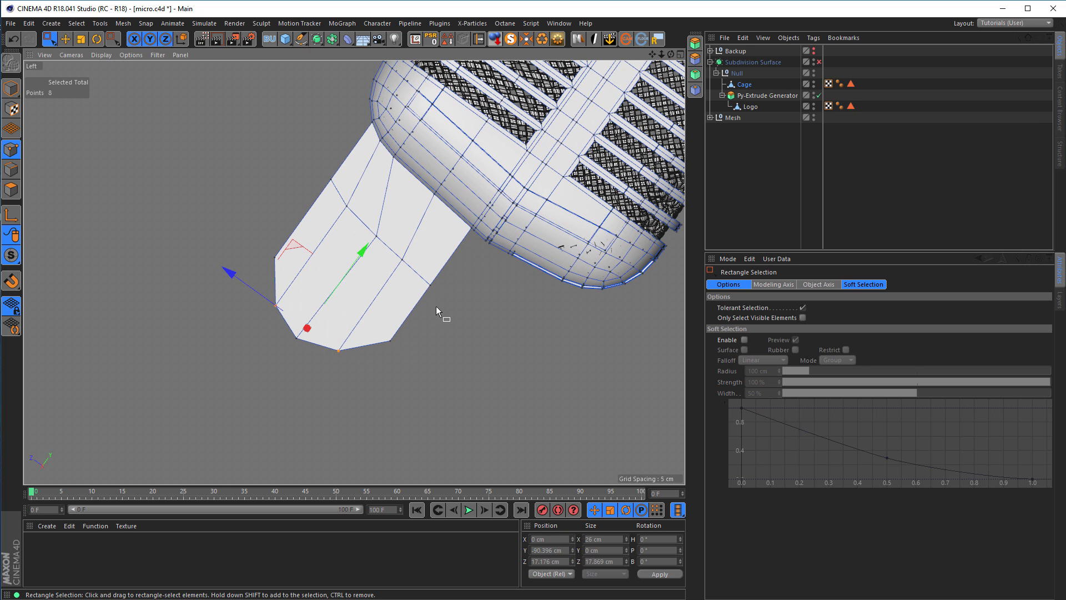
{"action": "key", "text": "ctrl+shift+z"}
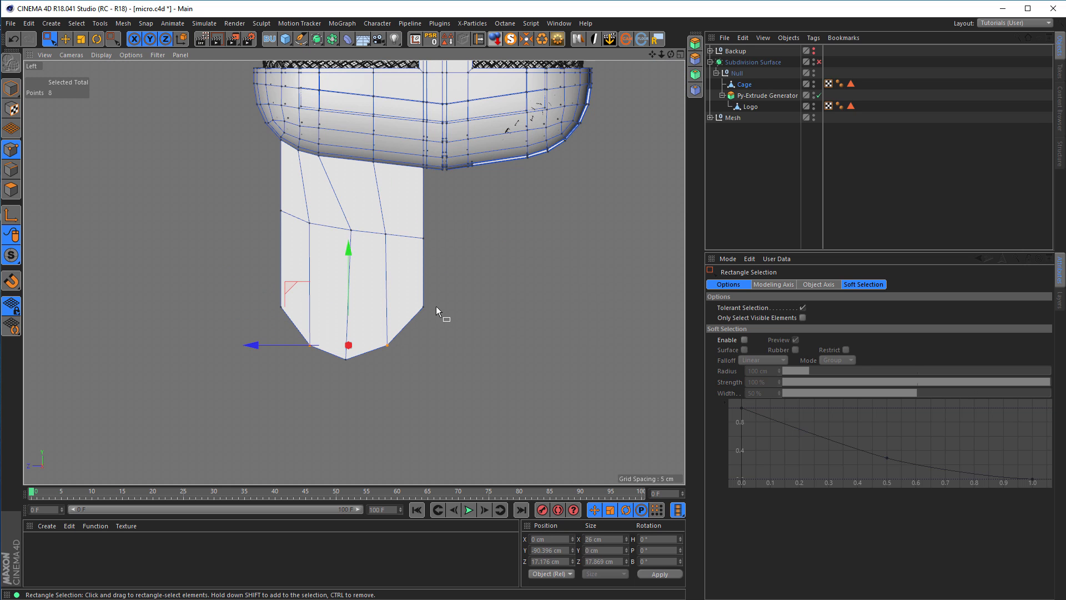
- Preview the smoothed legs in the perspective viewport with the Subdivision Surface on, and switch it off again
{"action": "middle_click", "coordinate": [503, 288]}
{"action": "middle_click", "coordinate": [311, 220]}
{"action": "left_click_drag", "start_coordinate": [388, 276], "coordinate": [391, 315], "text": "alt"}
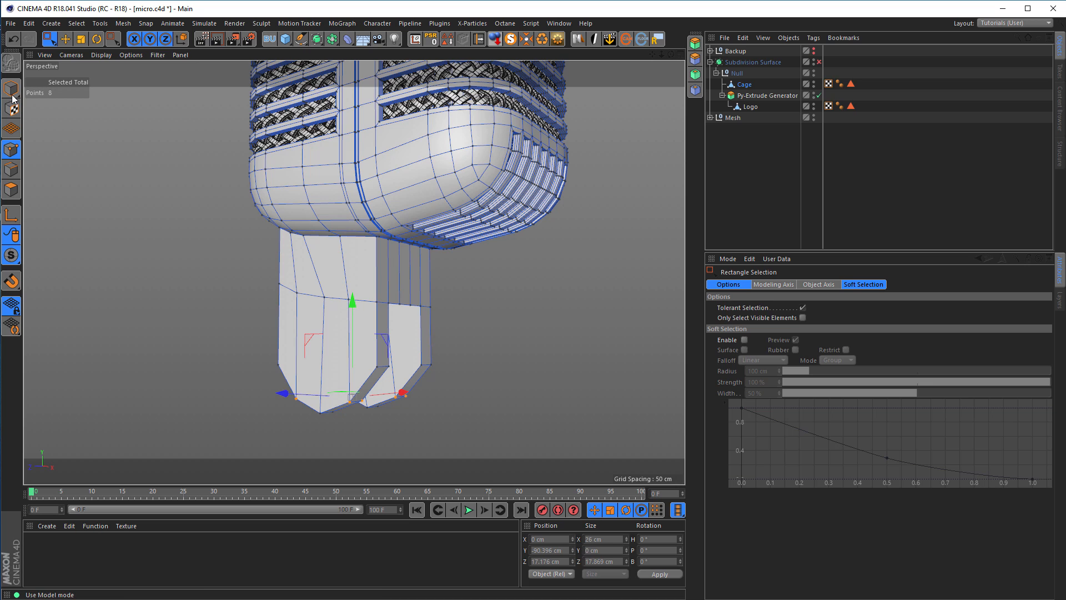
{"action": "key", "text": "Return"}
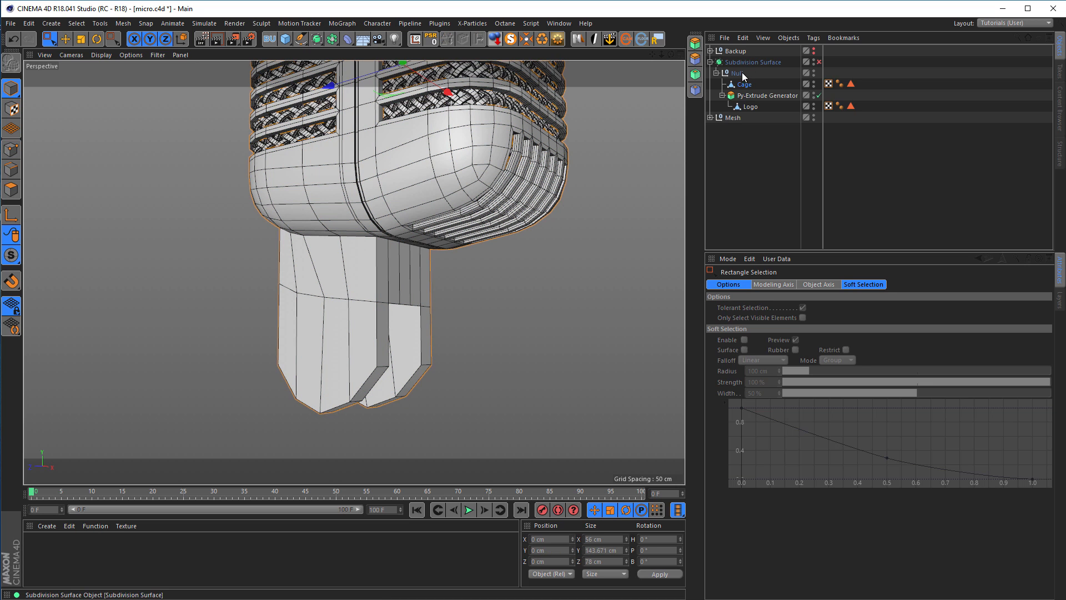
{"action": "left_click", "coordinate": [819, 62]}
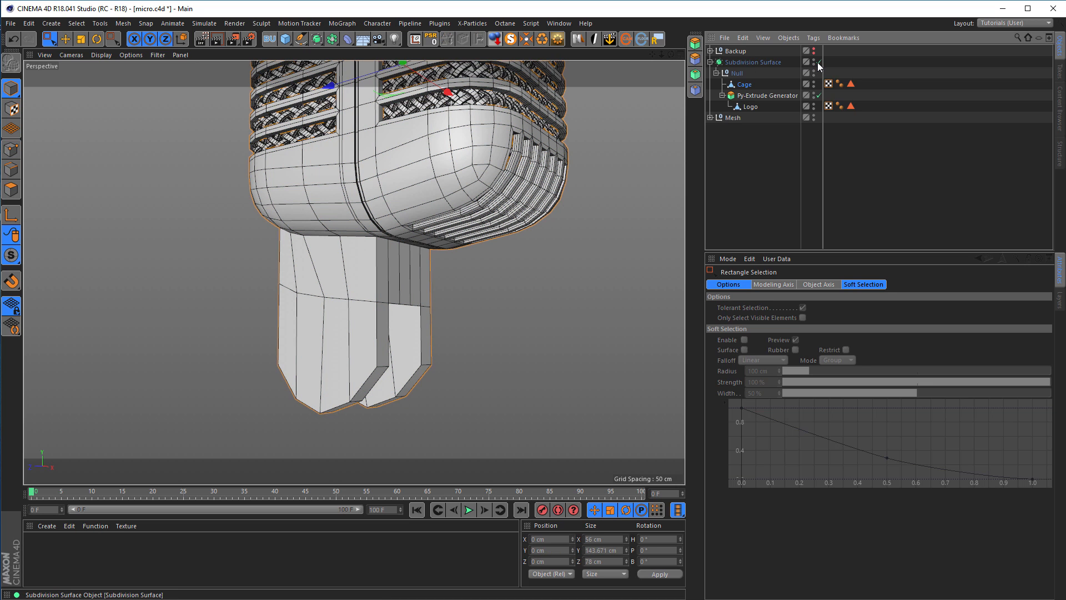
{"action": "left_click_drag", "start_coordinate": [445, 288], "coordinate": [727, 288], "text": "alt"}
{"action": "left_click_drag", "start_coordinate": [396, 285], "coordinate": [256, 274], "text": "alt"}
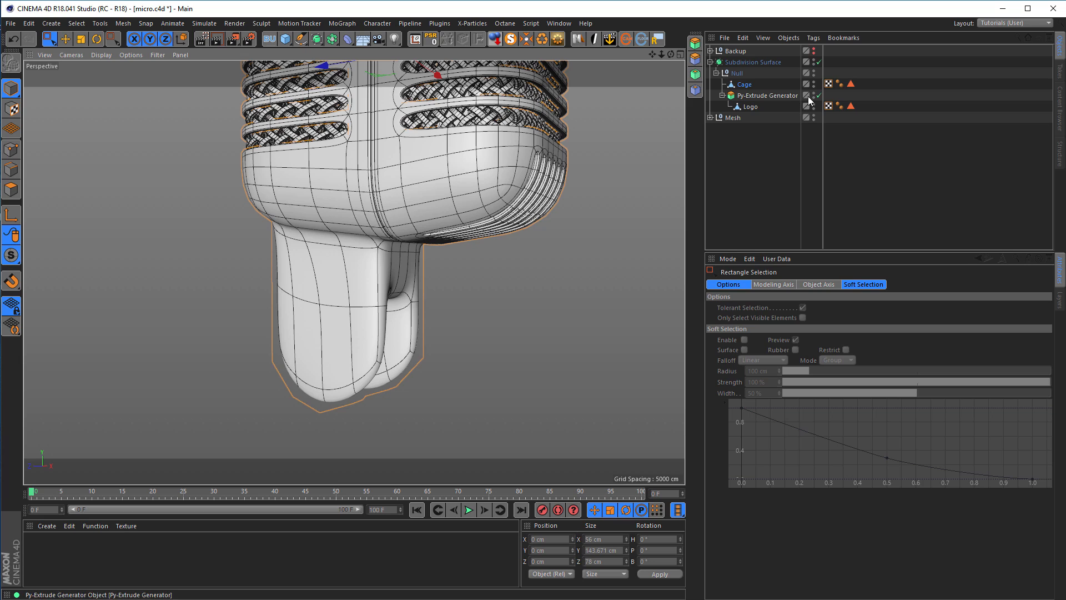
{"action": "left_click", "coordinate": [818, 61]}
- Examine from several angles how the legs join the Cage's underside and how their edges are laid out
{"action": "left_click_drag", "start_coordinate": [361, 265], "coordinate": [398, 237], "text": "alt"}
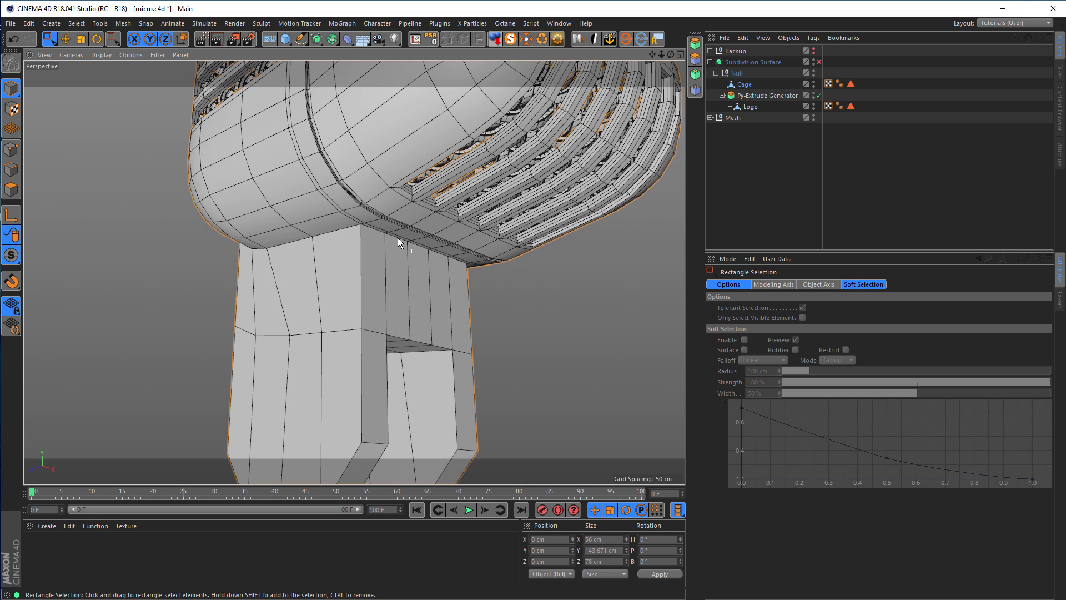
{"action": "mouse_move", "coordinate": [382, 242]}
{"action": "left_mouse_down", "text": "alt"}
{"action": "mouse_move", "coordinate": [373, 247]}
{"action": "mouse_move", "coordinate": [392, 245]}
{"action": "mouse_move", "coordinate": [366, 234]}
{"action": "left_mouse_up", "text": "alt"}
{"action": "right_click_drag", "start_coordinate": [365, 234], "coordinate": [426, 243], "text": "alt"}
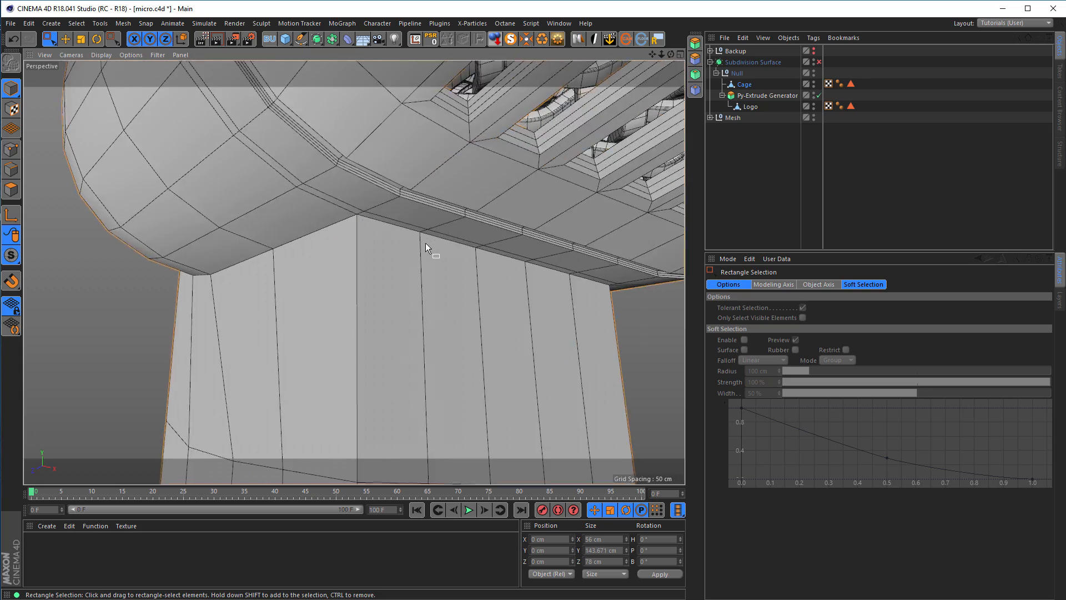
{"action": "left_click_drag", "start_coordinate": [427, 241], "coordinate": [418, 277], "text": "alt"}
{"action": "right_click_drag", "start_coordinate": [414, 278], "coordinate": [392, 258], "text": "alt"}
{"action": "left_click_drag", "start_coordinate": [391, 258], "coordinate": [345, 271], "text": "alt"}
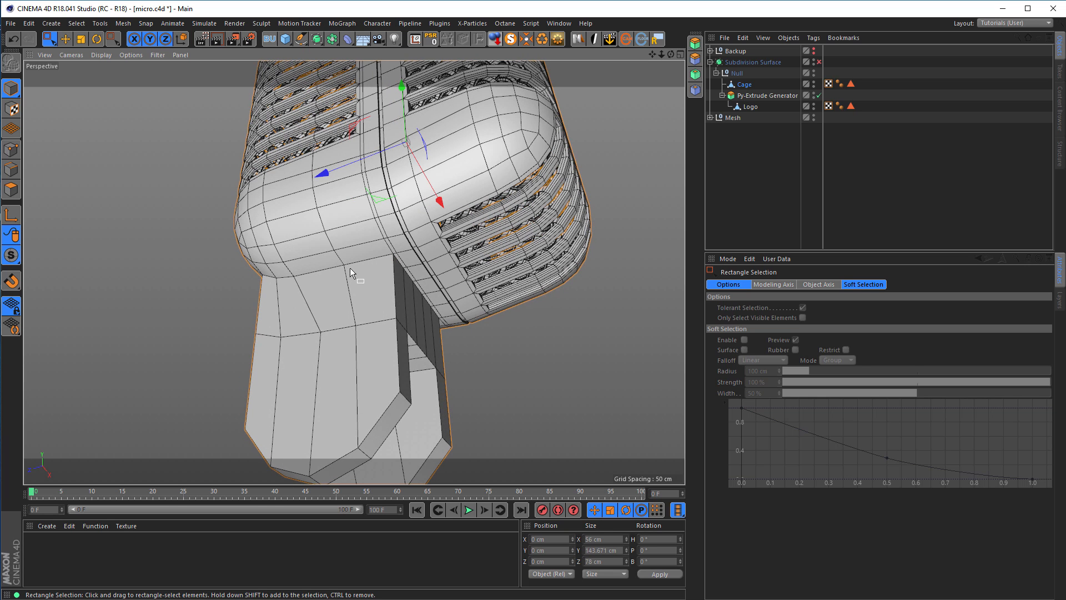
{"action": "scroll", "coordinate": [411, 278], "scroll_direction": "up", "scroll_amount": 8}
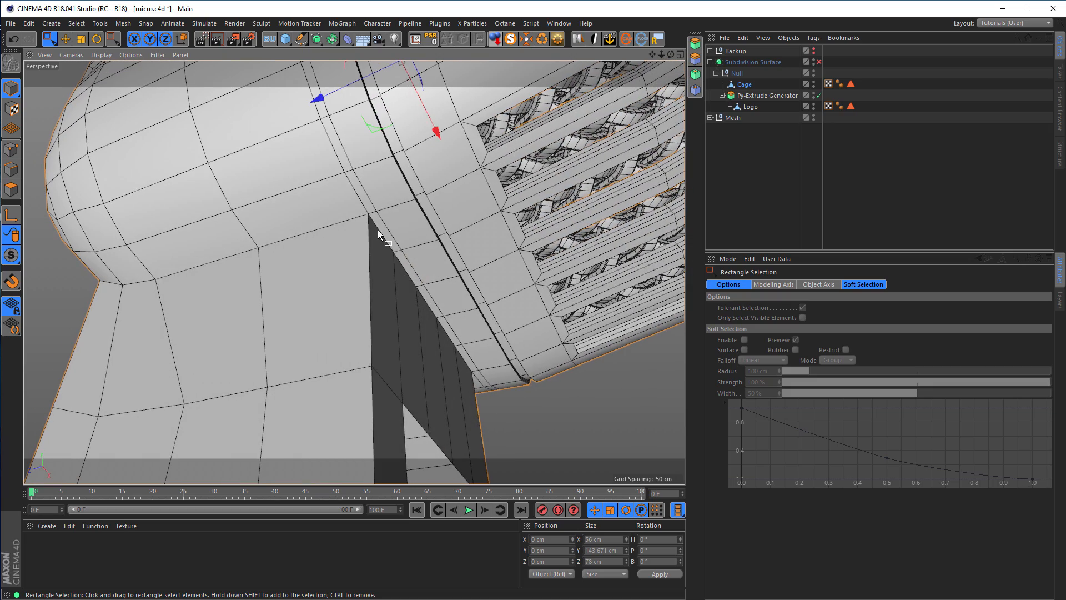
{"action": "scroll", "coordinate": [376, 247], "scroll_direction": "down", "scroll_amount": 8}
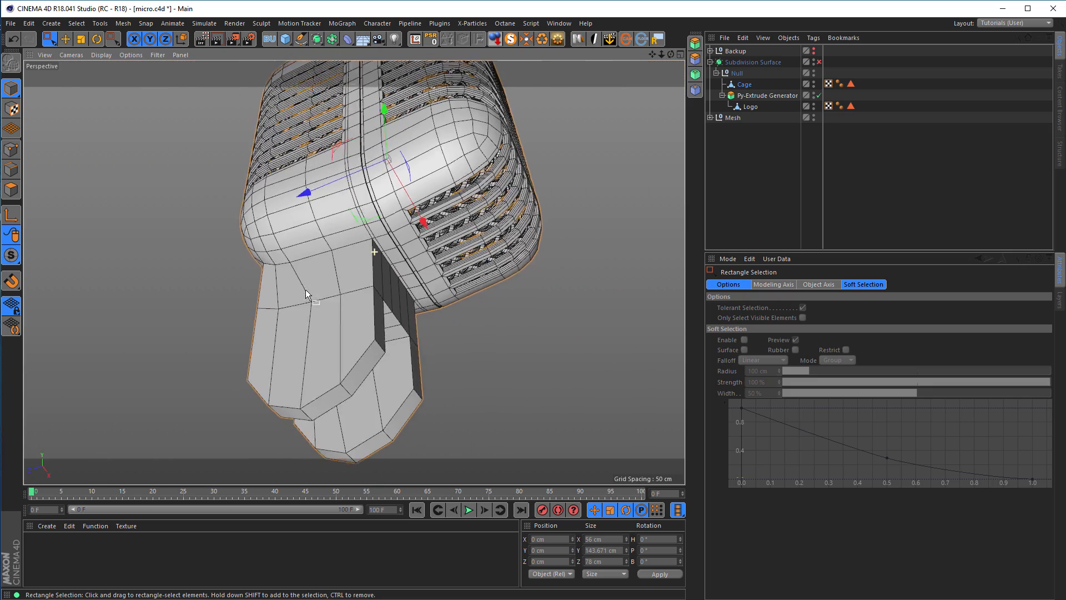
{"action": "left_click_drag", "start_coordinate": [341, 292], "coordinate": [439, 259], "text": "alt"}
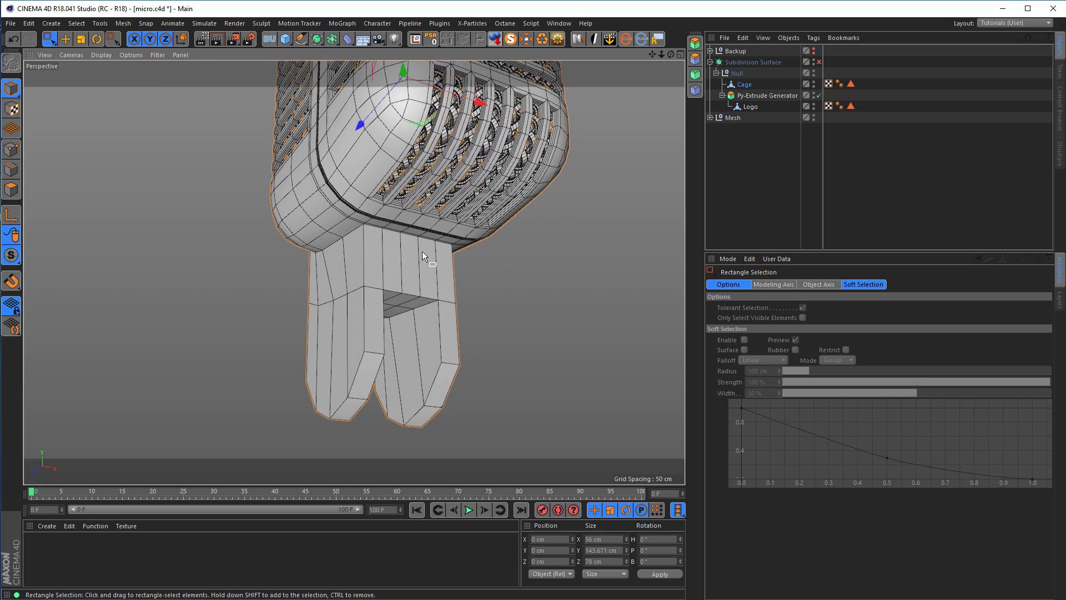
- Use Path Selection on the Cage's edges to trace the loop where the mount meets the housing's underside
{"action": "left_click_drag", "start_coordinate": [369, 232], "coordinate": [313, 215], "text": "alt"}
{"action": "right_click_drag", "start_coordinate": [347, 221], "coordinate": [418, 229], "text": "alt"}
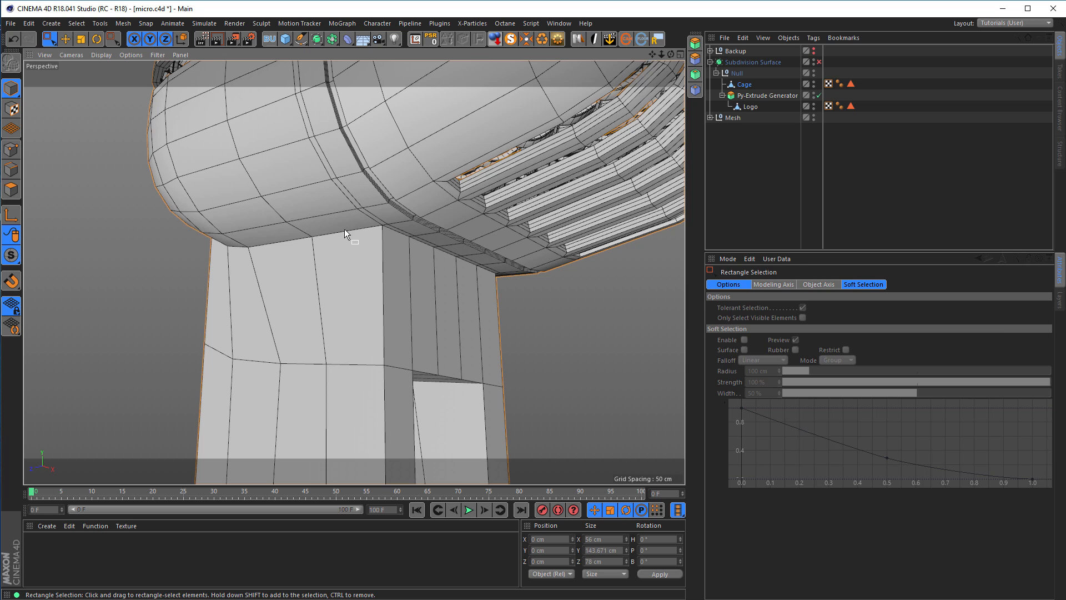
{"action": "key", "text": "u"}
{"action": "key", "text": "m"}
{"action": "left_click", "coordinate": [11, 169]}
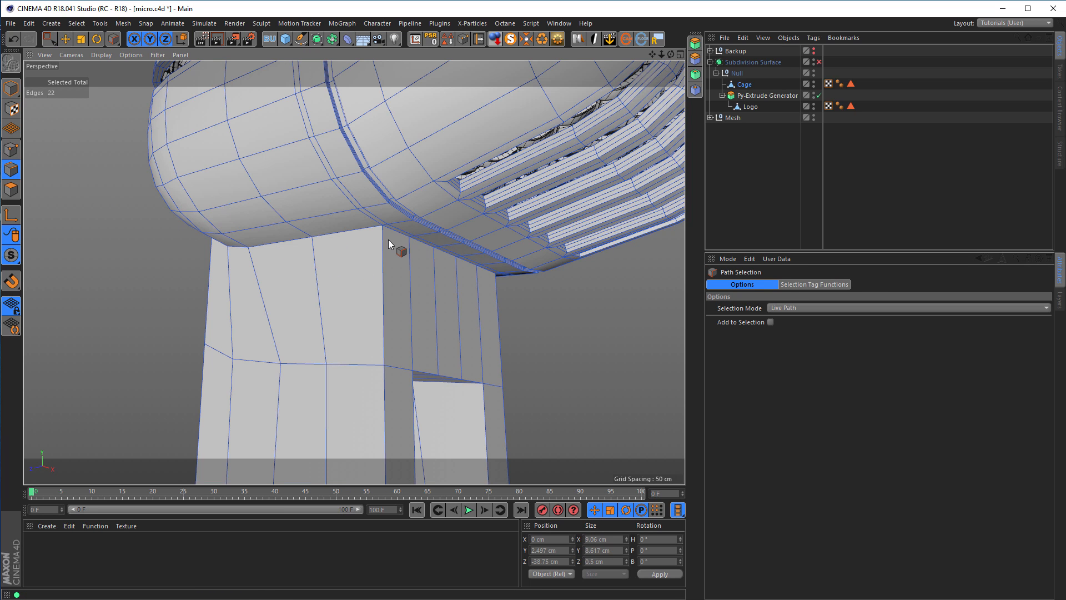
{"action": "mouse_move", "coordinate": [381, 227]}
{"action": "left_mouse_down"}
{"action": "mouse_move", "coordinate": [547, 306]}
{"action": "mouse_move", "coordinate": [661, 300]}
{"action": "mouse_move", "coordinate": [634, 282]}
{"action": "mouse_move", "coordinate": [376, 320]}
{"action": "left_mouse_up"}
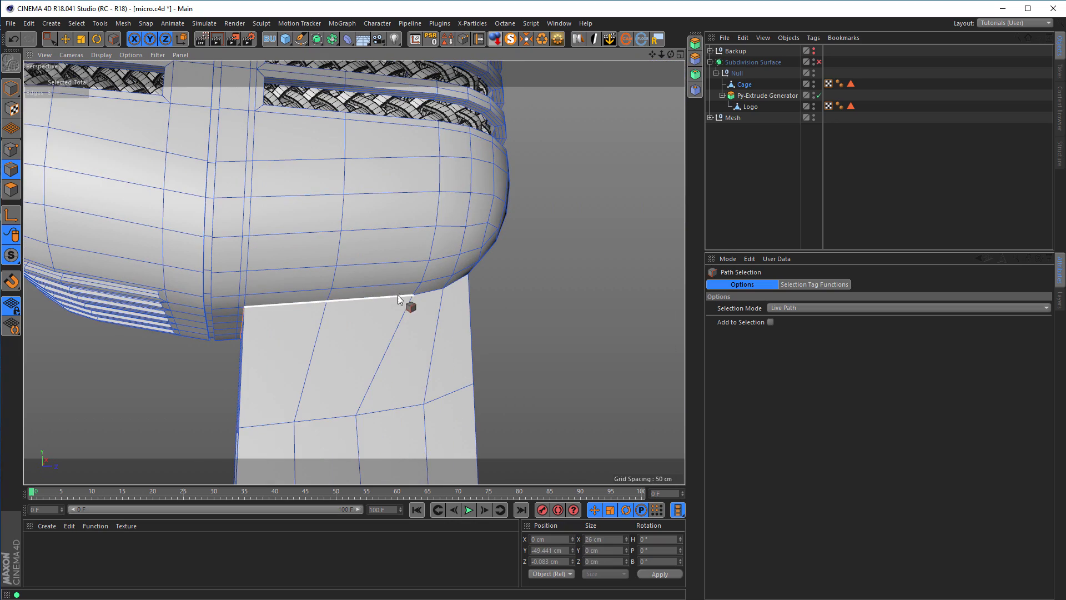
{"action": "left_click_drag", "start_coordinate": [435, 288], "coordinate": [486, 275]}
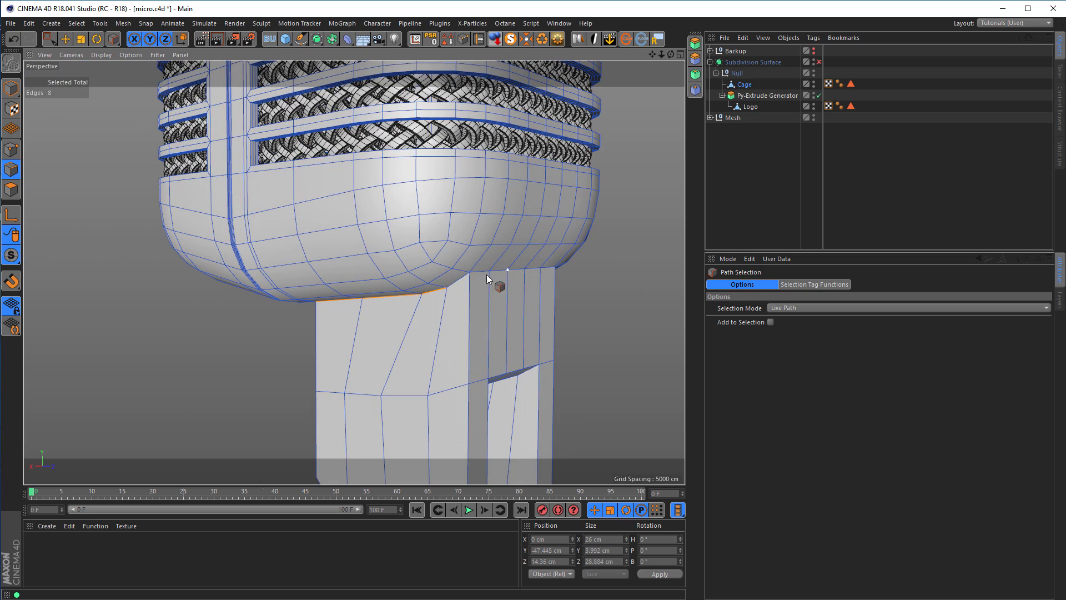
{"action": "mouse_move", "coordinate": [553, 269]}
{"action": "left_mouse_down"}
{"action": "mouse_move", "coordinate": [652, 275]}
{"action": "mouse_move", "coordinate": [498, 265]}
{"action": "mouse_move", "coordinate": [450, 284]}
{"action": "mouse_move", "coordinate": [424, 278]}
{"action": "mouse_move", "coordinate": [491, 300]}
{"action": "mouse_move", "coordinate": [632, 313]}
{"action": "mouse_move", "coordinate": [535, 307]}
{"action": "mouse_move", "coordinate": [405, 181]}
{"action": "mouse_move", "coordinate": [423, 289]}
{"action": "mouse_move", "coordinate": [414, 353]}
{"action": "left_mouse_up"}
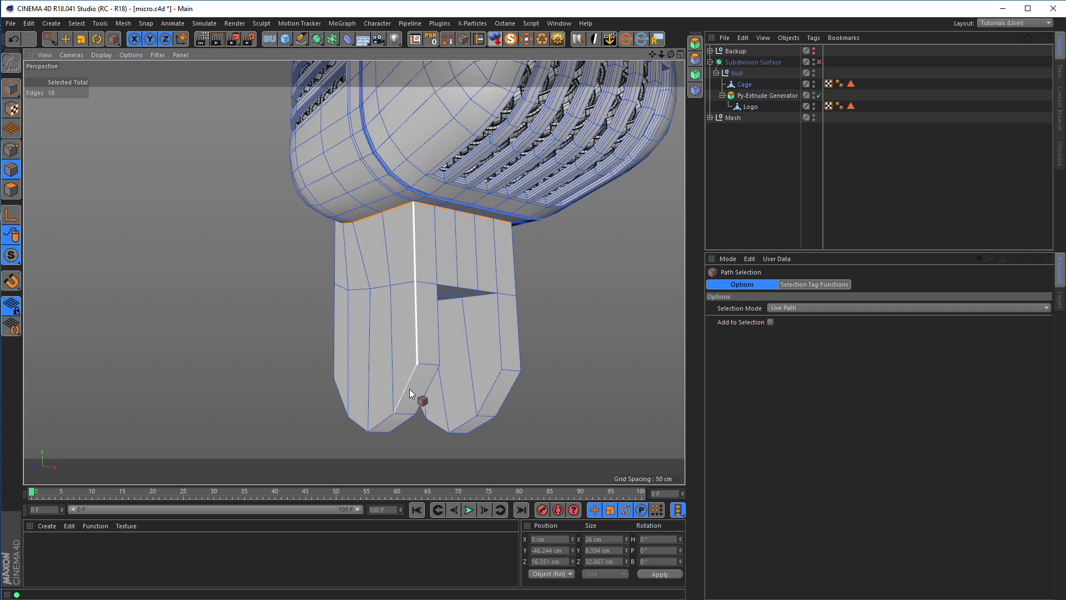
- Add the outline of the first leg's outer face and the edges bordering the gap between the legs to the edge selection
{"action": "left_click_drag", "start_coordinate": [335, 382], "coordinate": [335, 228]}
{"action": "middle_click_drag", "start_coordinate": [401, 327], "coordinate": [277, 265], "text": "alt"}
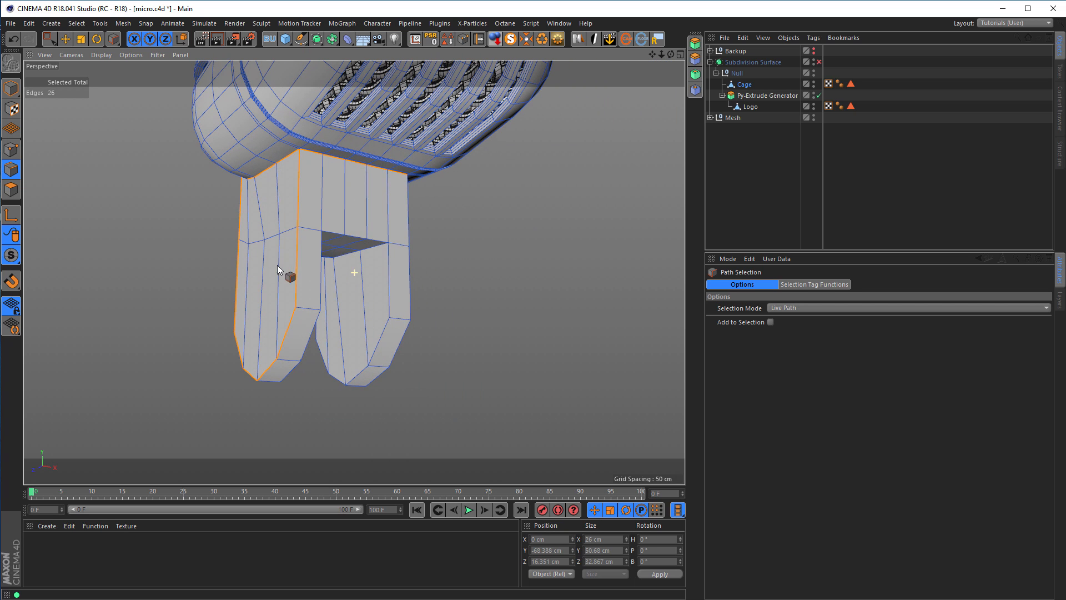
{"action": "mouse_move", "coordinate": [338, 240]}
{"action": "left_mouse_down"}
{"action": "mouse_move", "coordinate": [386, 244]}
{"action": "mouse_move", "coordinate": [389, 291]}
{"action": "mouse_move", "coordinate": [357, 373]}
{"action": "mouse_move", "coordinate": [335, 368]}
{"action": "mouse_move", "coordinate": [327, 350]}
{"action": "left_mouse_up"}
{"action": "left_click_drag", "start_coordinate": [364, 343], "coordinate": [348, 347], "text": "alt"}
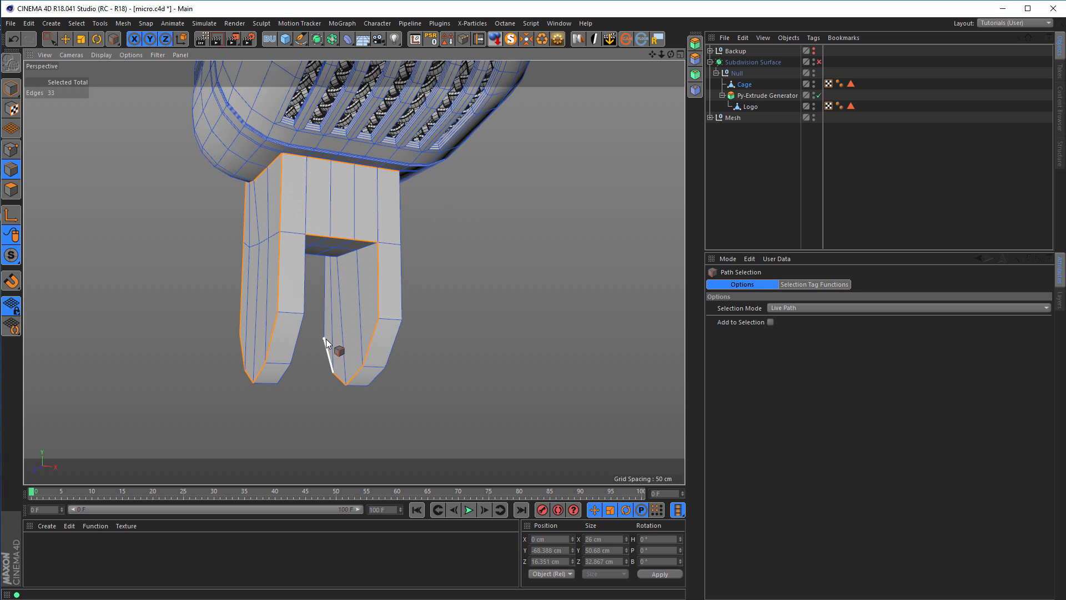
{"action": "left_click_drag", "start_coordinate": [330, 286], "coordinate": [331, 265]}
{"action": "mouse_move", "coordinate": [324, 268]}
{"action": "left_mouse_down"}
{"action": "mouse_move", "coordinate": [52, 232]}
{"action": "mouse_move", "coordinate": [71, 238]}
{"action": "left_mouse_up"}
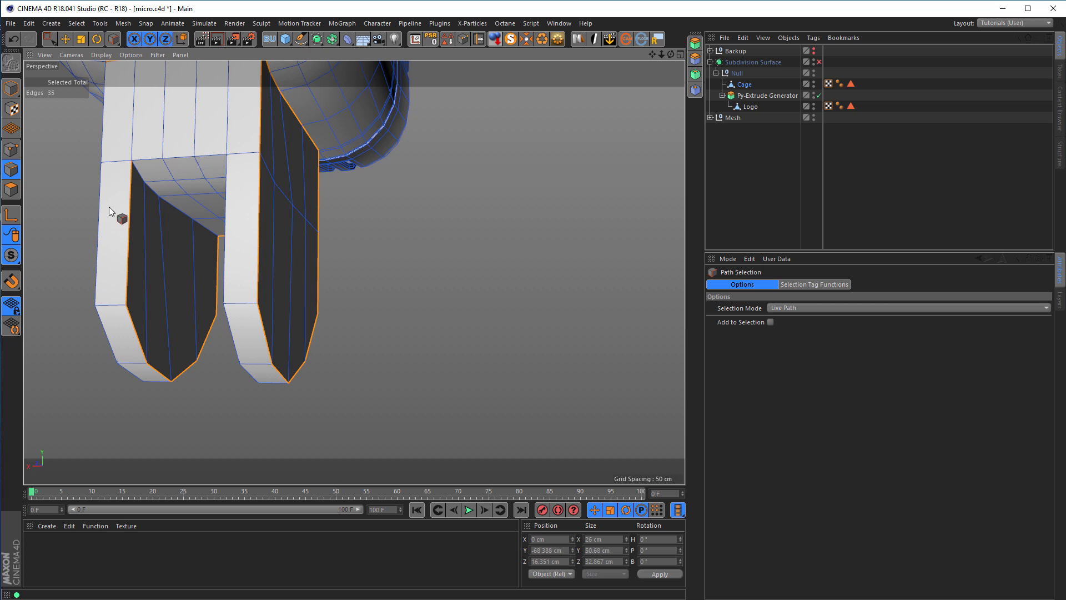
- Add the remaining outline edges of the legs' inner faces and the second leg's outer face to the edge selection
{"action": "left_click_drag", "start_coordinate": [109, 207], "coordinate": [112, 185], "text": "alt"}
{"action": "left_click", "coordinate": [238, 165]}
{"action": "left_click_drag", "start_coordinate": [245, 181], "coordinate": [217, 190], "text": "alt"}
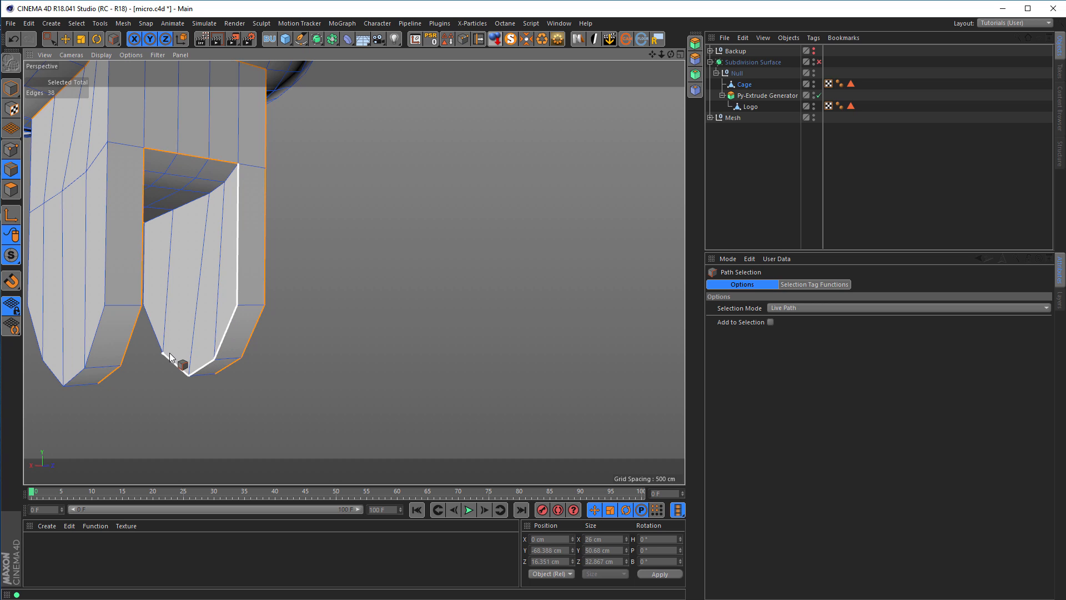
{"action": "left_click", "coordinate": [145, 305]}
{"action": "mouse_move", "coordinate": [145, 305]}
{"action": "left_mouse_down", "text": "alt"}
{"action": "mouse_move", "coordinate": [168, 298]}
{"action": "mouse_move", "coordinate": [150, 298]}
{"action": "left_mouse_up", "text": "alt"}
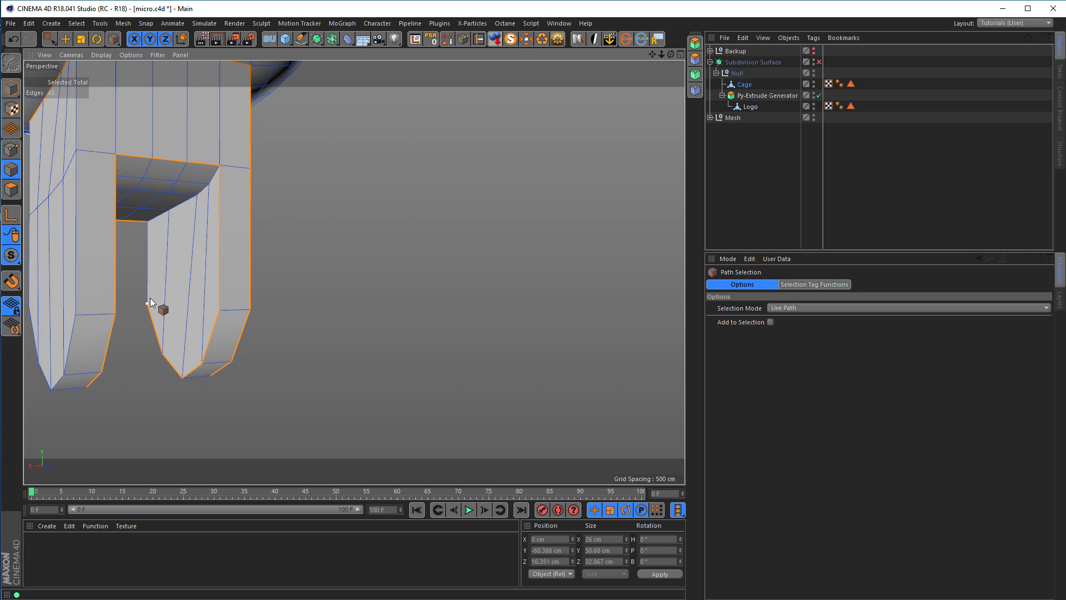
{"action": "left_click", "coordinate": [151, 239]}
{"action": "left_click_drag", "start_coordinate": [151, 229], "coordinate": [191, 247], "text": "alt"}
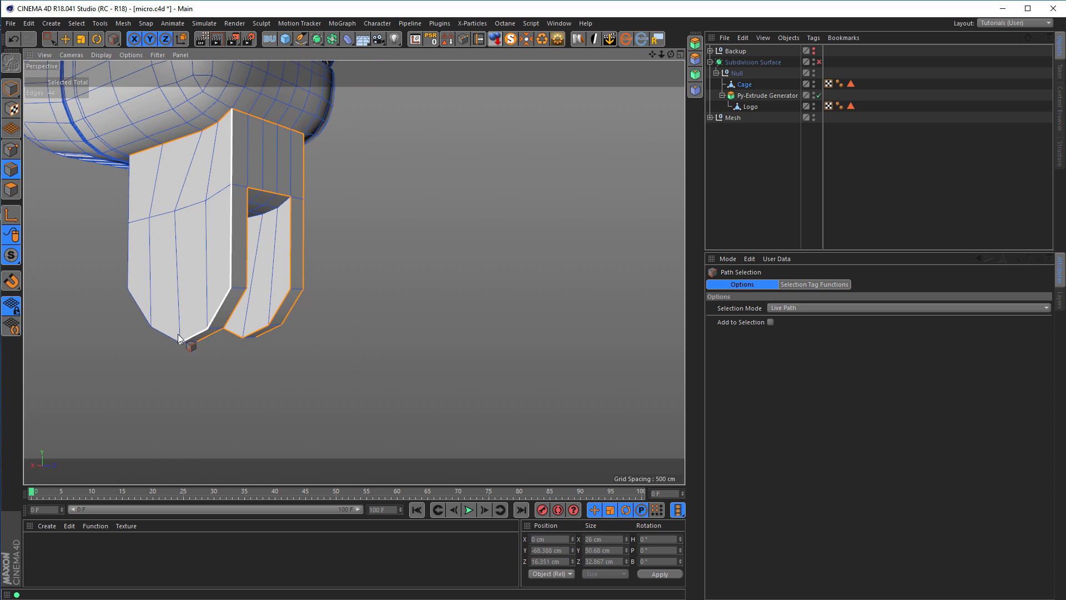
{"action": "left_click", "coordinate": [133, 163]}
{"action": "left_click_drag", "start_coordinate": [132, 162], "coordinate": [208, 179], "text": "alt"}
{"action": "left_click_drag", "start_coordinate": [151, 215], "coordinate": [219, 229], "text": "alt"}
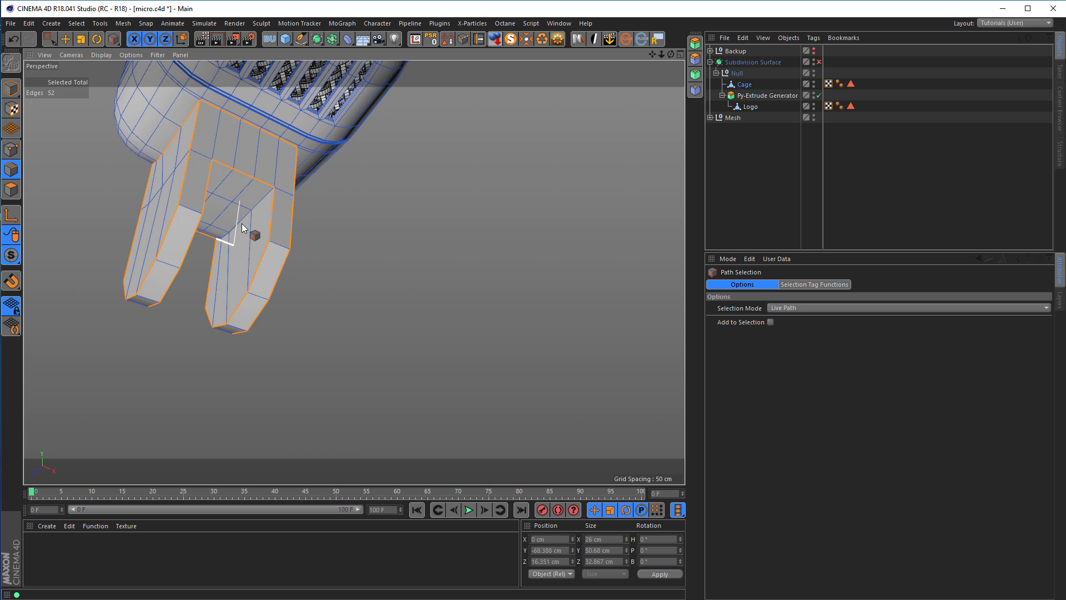
- Add the inner corner edges where the gap's ceiling meets both legs, and store all selected edges in a selection tag
{"action": "left_click", "coordinate": [221, 239]}
{"action": "scroll", "coordinate": [220, 236], "scroll_direction": "up", "scroll_amount": 10}
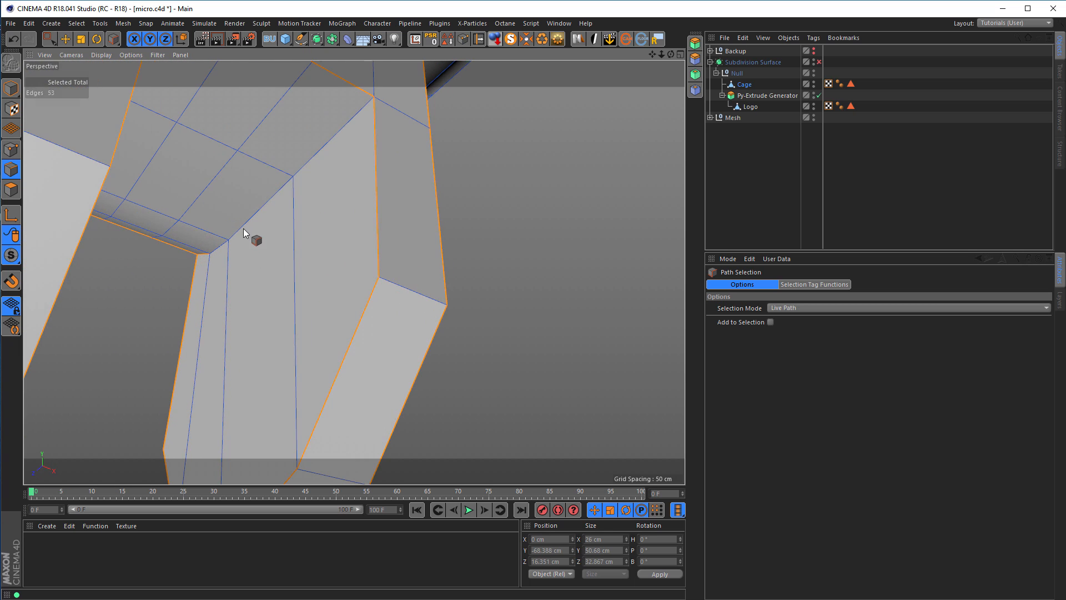
{"action": "left_click_drag", "start_coordinate": [168, 269], "coordinate": [159, 232], "text": "alt"}
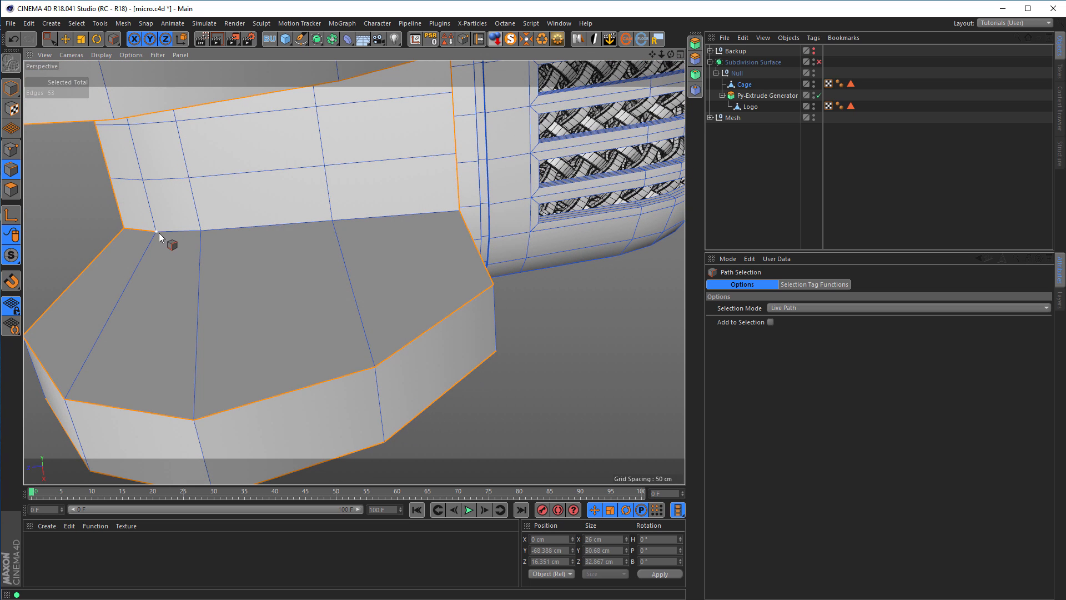
{"action": "left_click_drag", "start_coordinate": [245, 228], "coordinate": [448, 209]}
{"action": "left_click_drag", "start_coordinate": [367, 223], "coordinate": [378, 273], "text": "alt"}
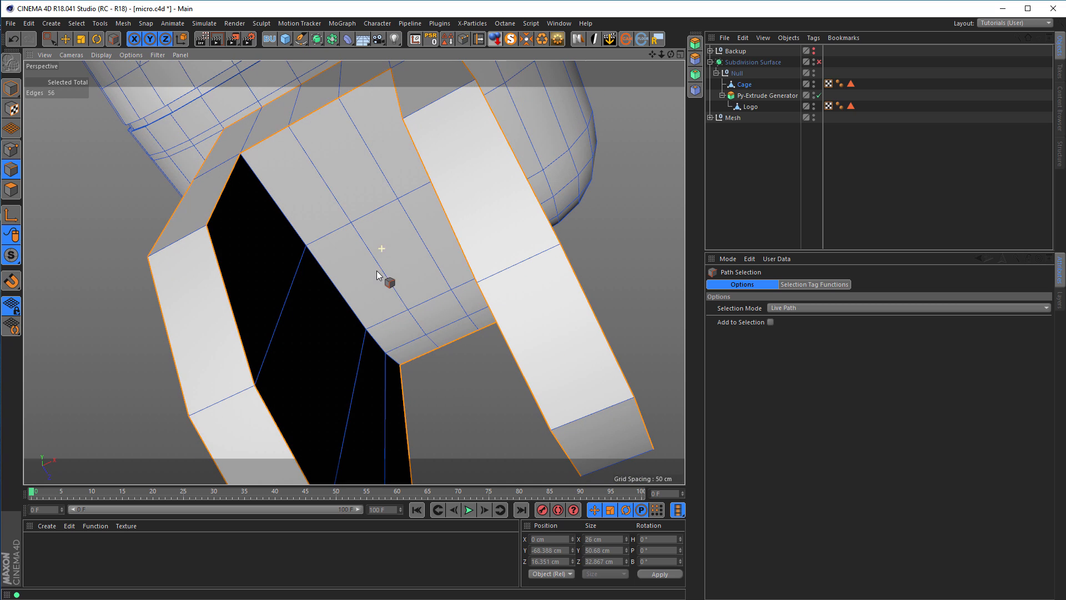
{"action": "left_click_drag", "start_coordinate": [394, 361], "coordinate": [257, 171]}
{"action": "left_click_drag", "start_coordinate": [289, 253], "coordinate": [217, 205], "text": "alt"}
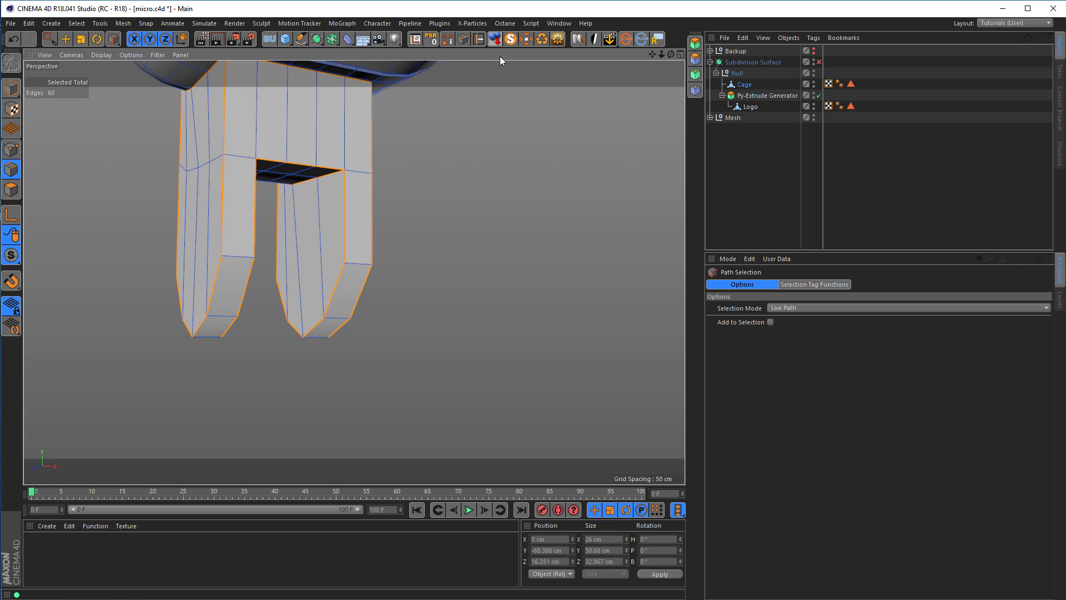
{"action": "left_click", "coordinate": [447, 40]}
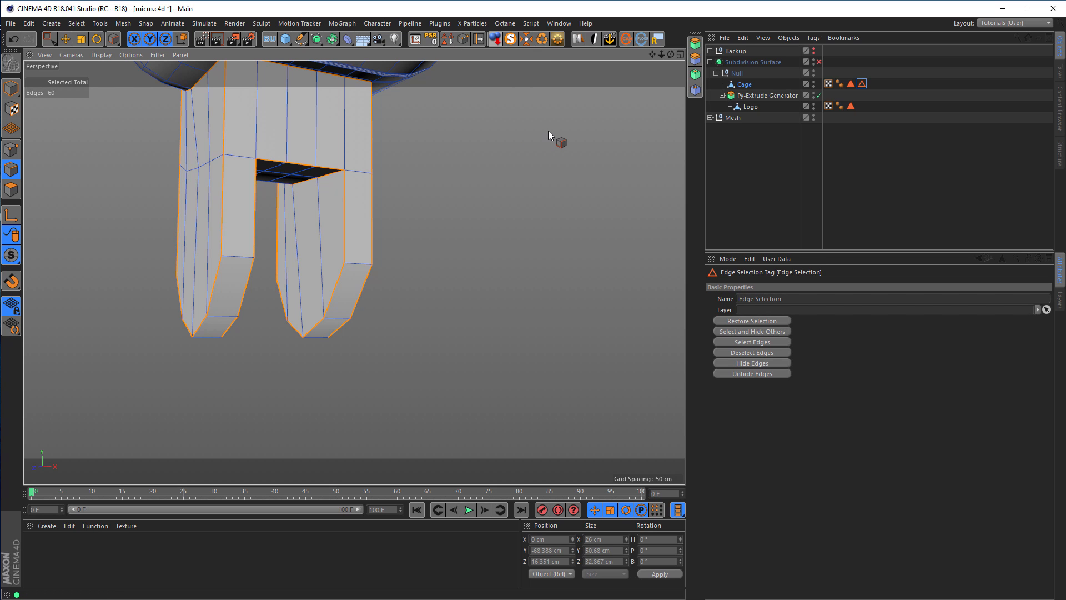
{"action": "left_click", "coordinate": [285, 40]}
{"action": "left_click", "coordinate": [285, 40]}
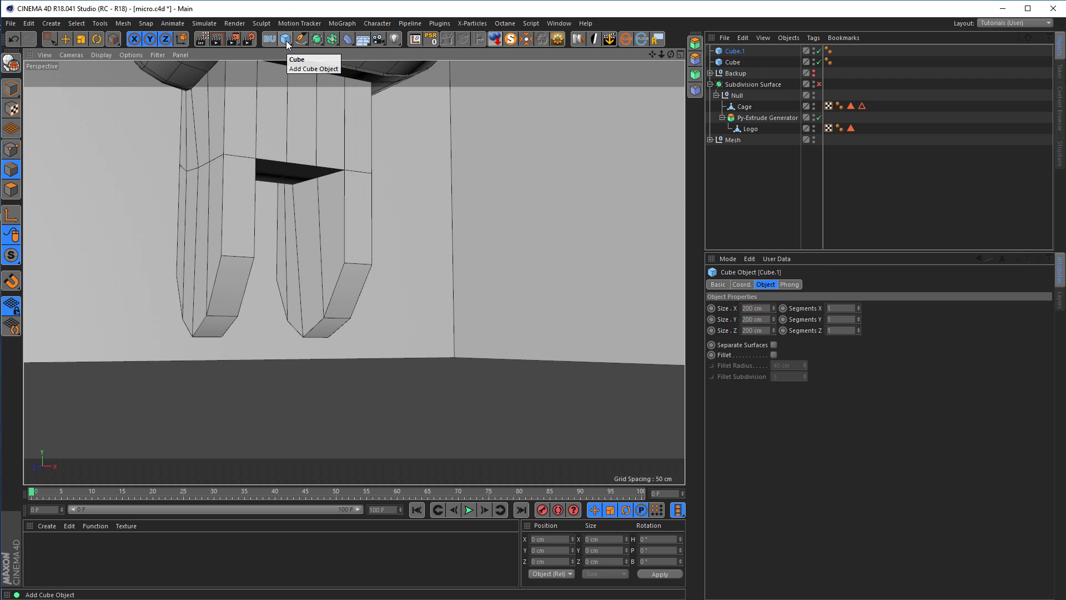
{"action": "key", "text": "ctrl+z"}
{"action": "key", "text": "ctrl+z"}
- Add a Bevel deformer and assign the Cage's new Edge Selection tag as its selection
{"action": "left_click", "coordinate": [348, 38]}
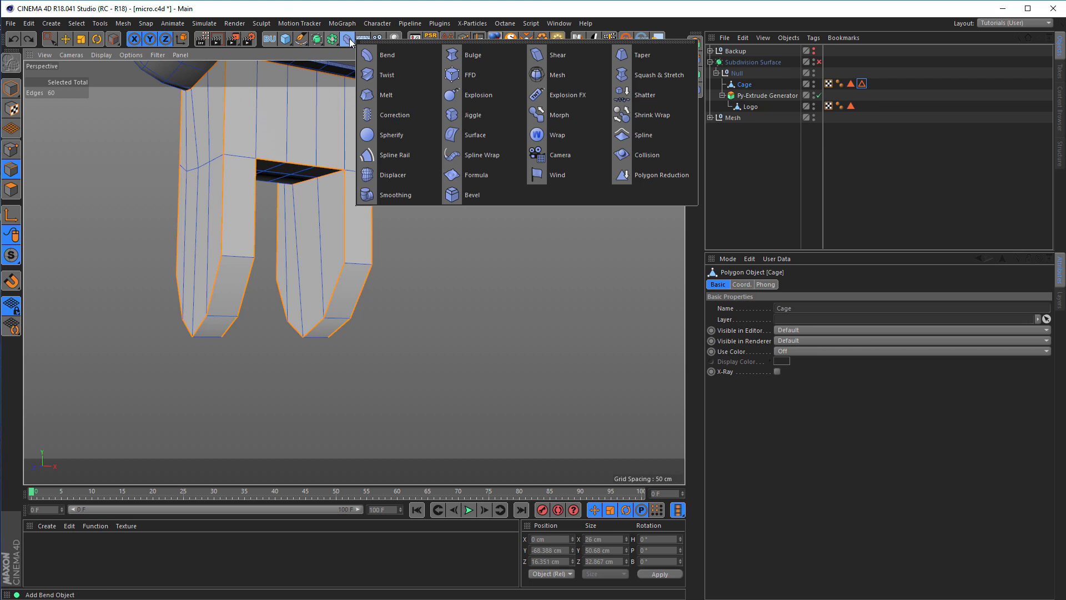
{"action": "left_click", "coordinate": [468, 195]}
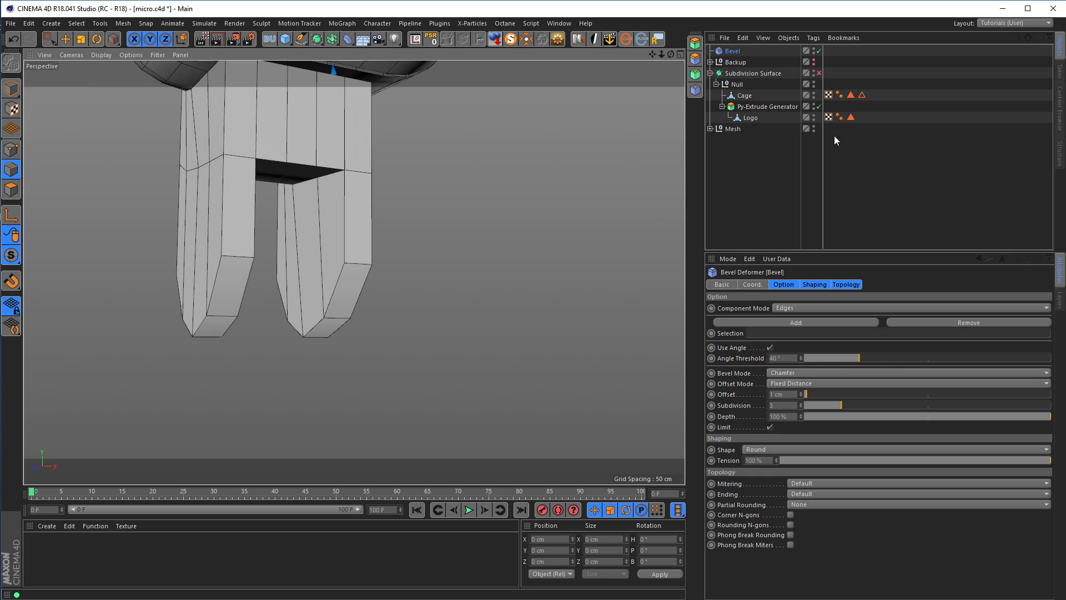
{"action": "left_click_drag", "start_coordinate": [879, 139], "coordinate": [823, 336]}
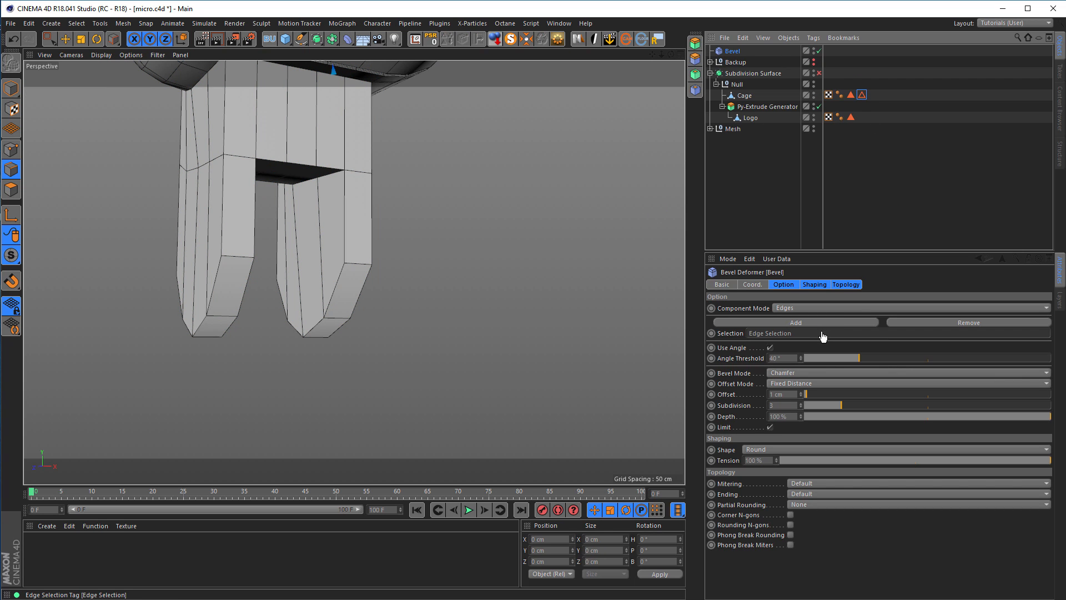
- Make the Bevel deformer a child of the Cage so it affects the mount's selected edges
{"action": "left_click", "coordinate": [733, 51]}
{"action": "left_click_drag", "start_coordinate": [734, 51], "coordinate": [746, 95]}
{"action": "left_click_drag", "start_coordinate": [348, 174], "coordinate": [412, 189], "text": "alt"}
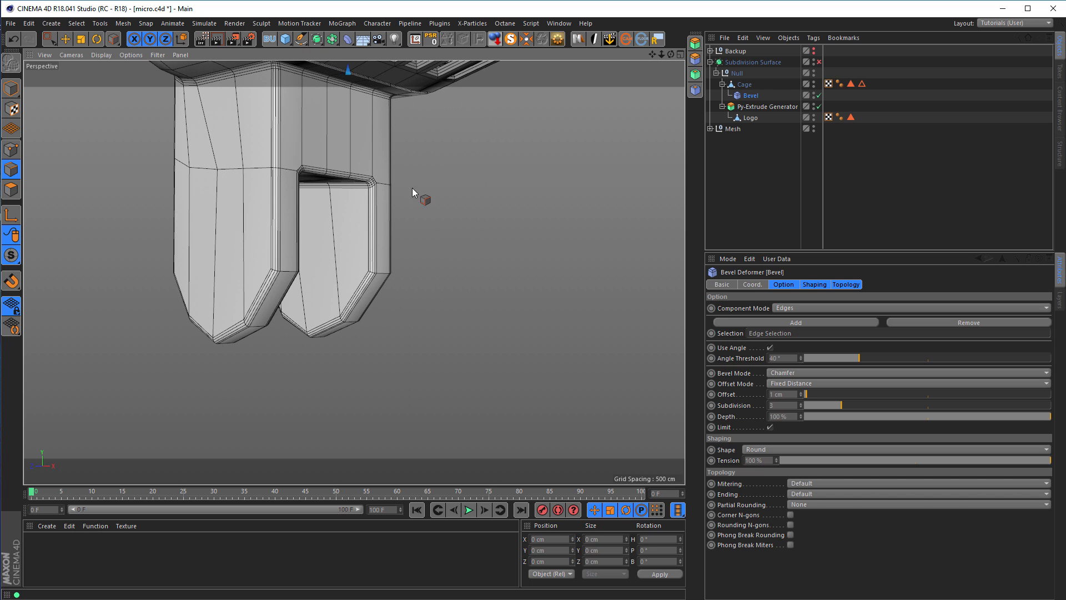
- Enable the Subdivision Surface and set the Bevel deformer's Bevel Mode to Solid
{"action": "left_click", "coordinate": [819, 61]}
{"action": "mouse_move", "coordinate": [352, 159]}
{"action": "left_mouse_down", "text": "alt"}
{"action": "mouse_move", "coordinate": [431, 173]}
{"action": "mouse_move", "coordinate": [398, 182]}
{"action": "mouse_move", "coordinate": [341, 166]}
{"action": "mouse_move", "coordinate": [408, 174]}
{"action": "left_mouse_up", "text": "alt"}
{"action": "scroll", "coordinate": [407, 182], "scroll_direction": "up", "scroll_amount": 3}
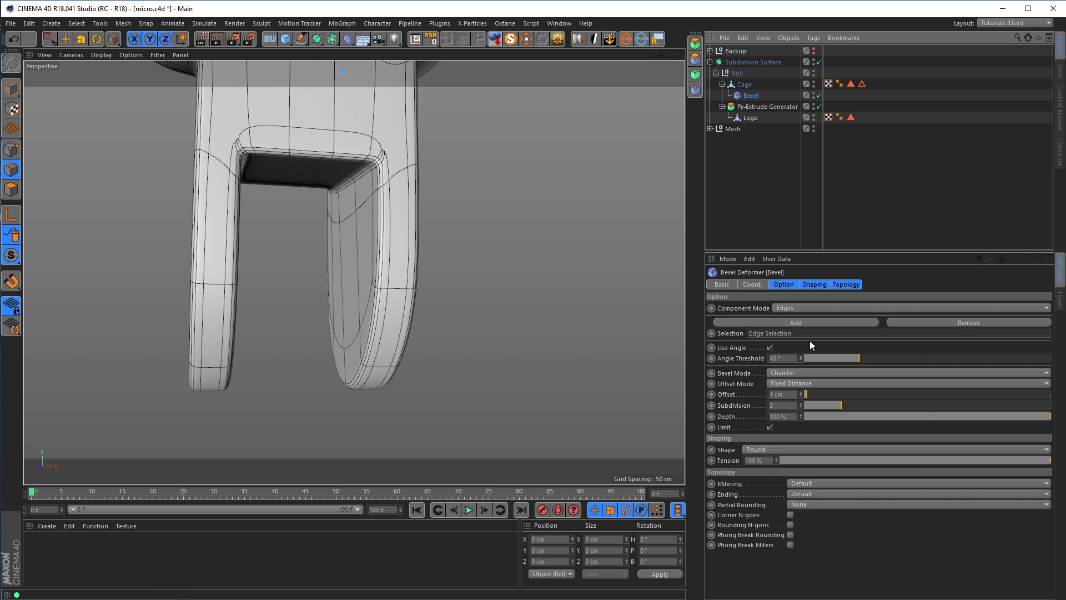
{"action": "left_click", "coordinate": [799, 371]}
{"action": "left_click", "coordinate": [792, 395]}
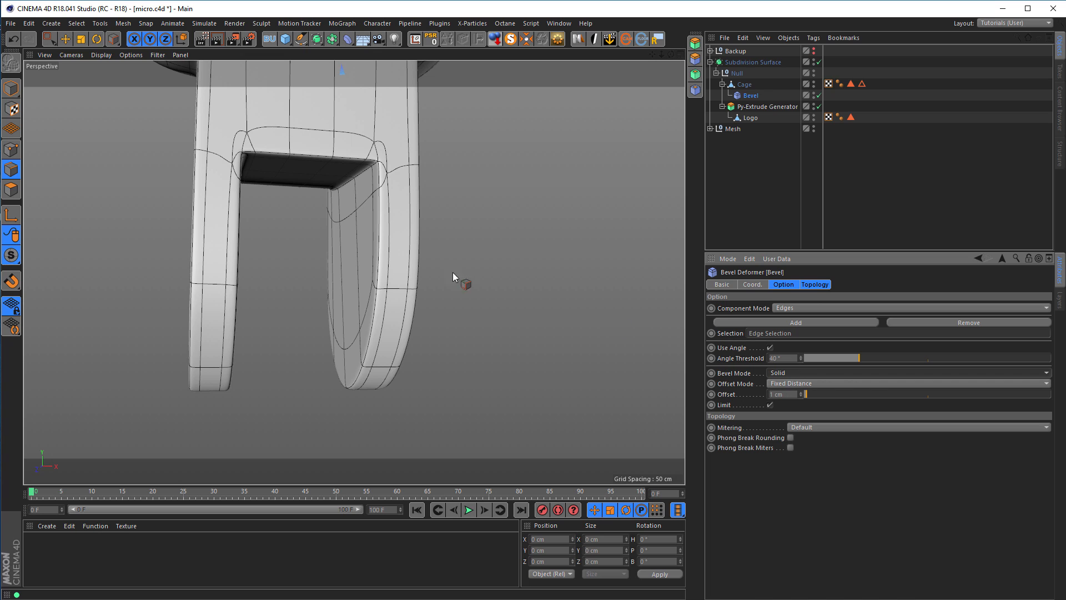
{"action": "left_click_drag", "start_coordinate": [351, 172], "coordinate": [444, 178], "text": "alt"}
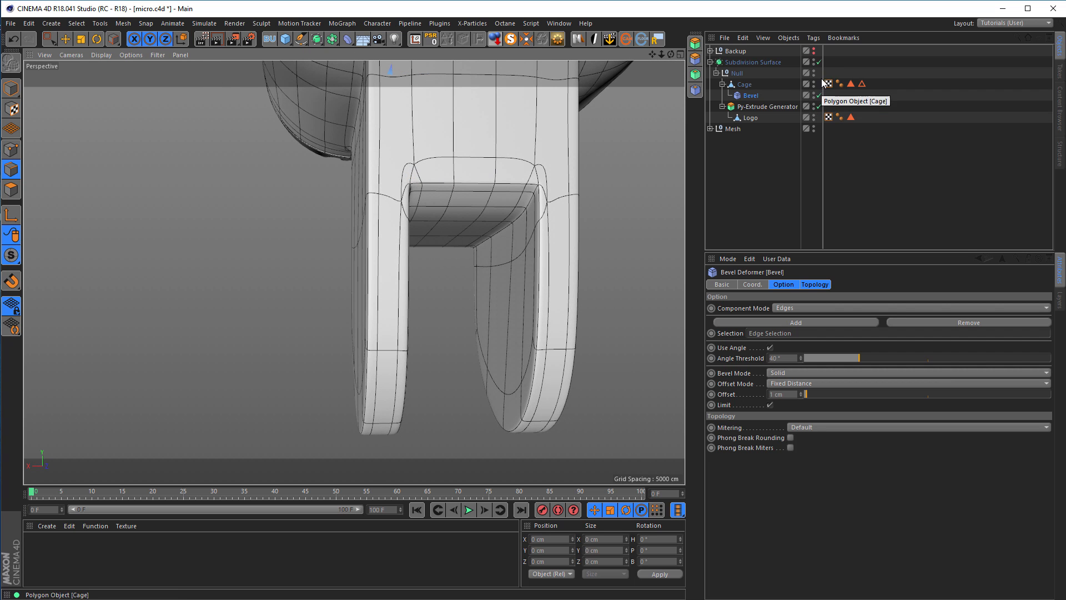
- Disable the Subdivision Surface and inspect the bevel's topology at the gap's corners and where the mount meets the housing
{"action": "left_click", "coordinate": [819, 62]}
{"action": "right_click_drag", "start_coordinate": [440, 174], "coordinate": [585, 172], "text": "alt"}
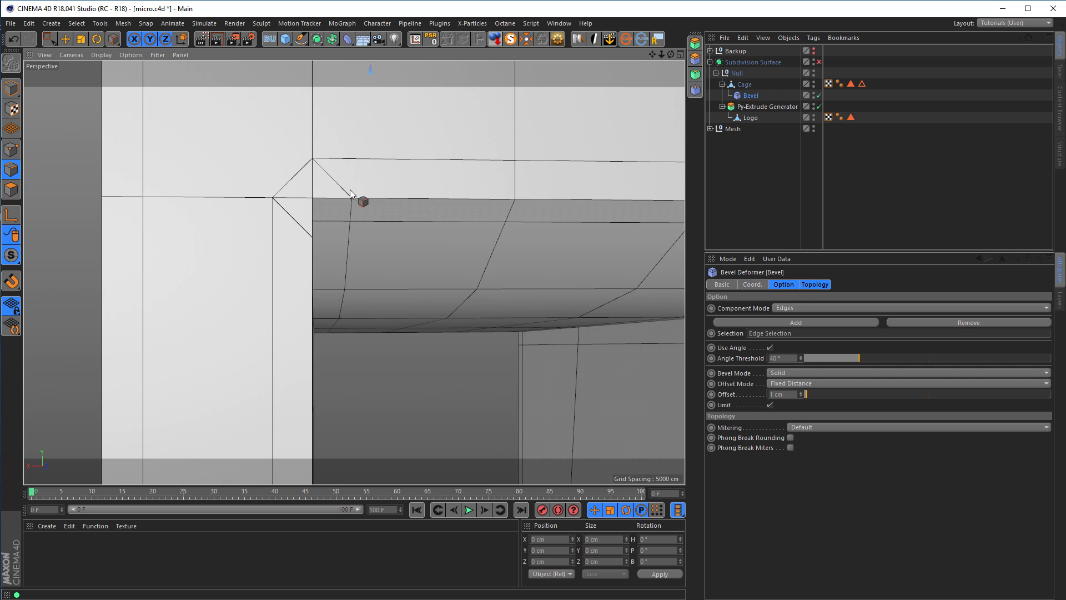
{"action": "left_click_drag", "start_coordinate": [292, 222], "coordinate": [318, 237], "text": "alt"}
{"action": "right_click_drag", "start_coordinate": [318, 238], "coordinate": [255, 238], "text": "alt"}
{"action": "left_click_drag", "start_coordinate": [254, 238], "coordinate": [353, 276], "text": "alt"}
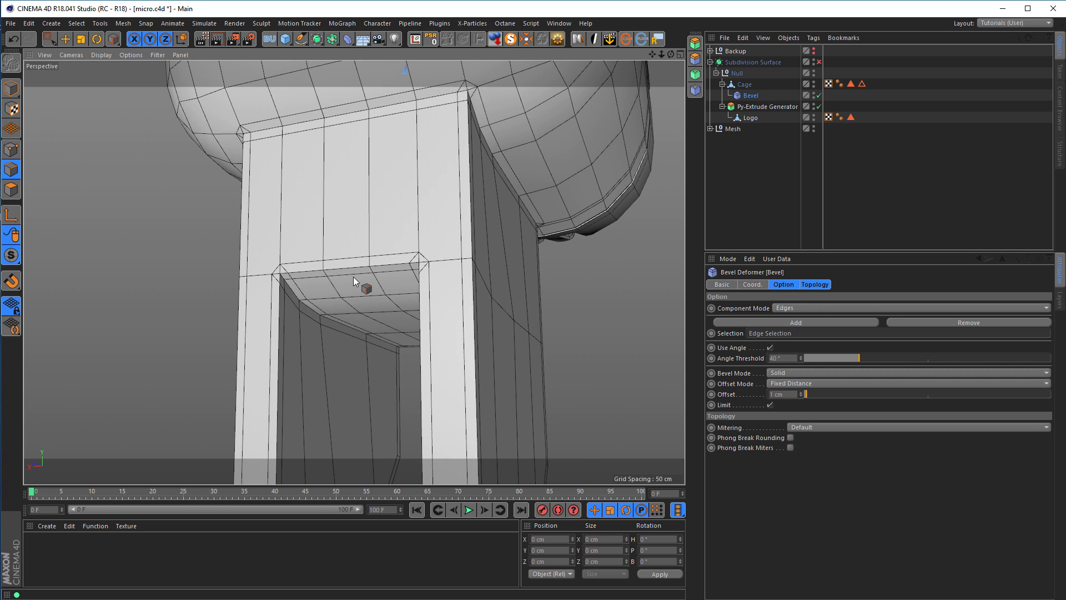
{"action": "right_click_drag", "start_coordinate": [428, 258], "coordinate": [458, 254], "text": "alt"}
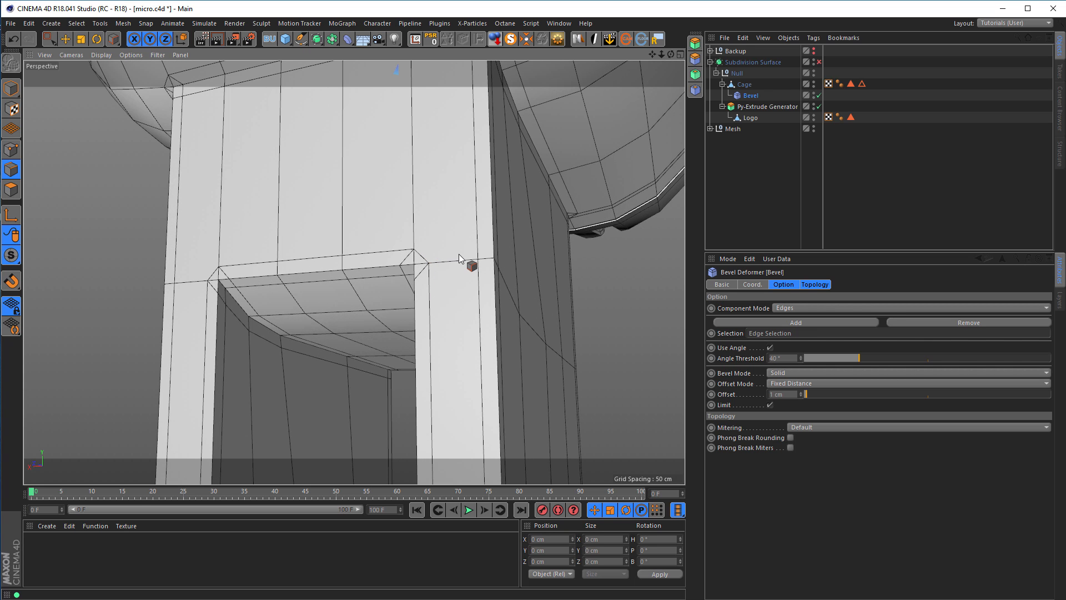
{"action": "left_click_drag", "start_coordinate": [450, 242], "coordinate": [436, 361], "text": "alt"}
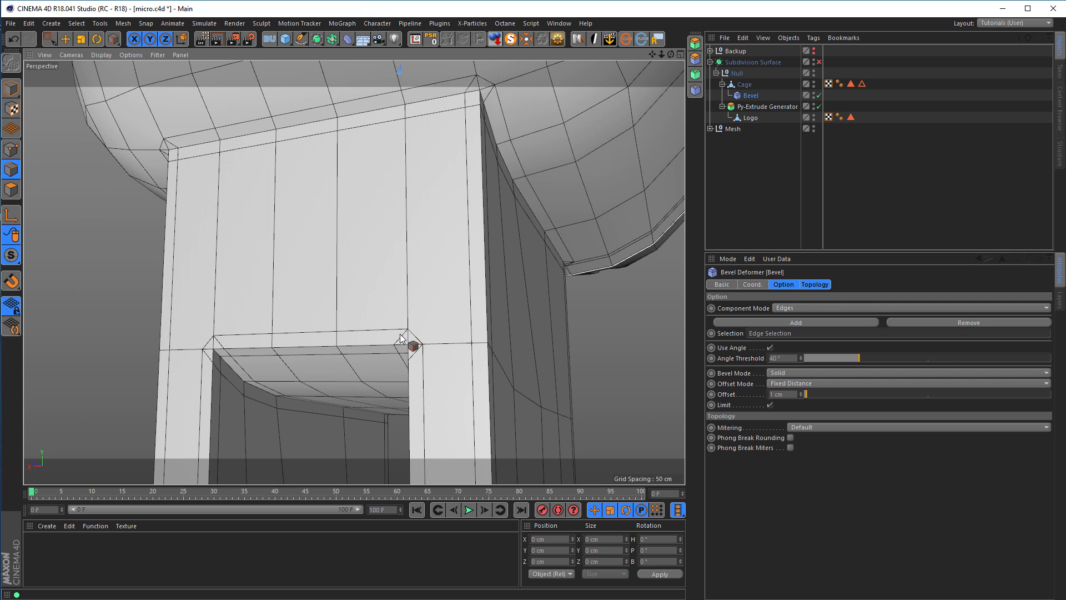
{"action": "left_click_drag", "start_coordinate": [403, 340], "coordinate": [341, 383], "text": "alt"}
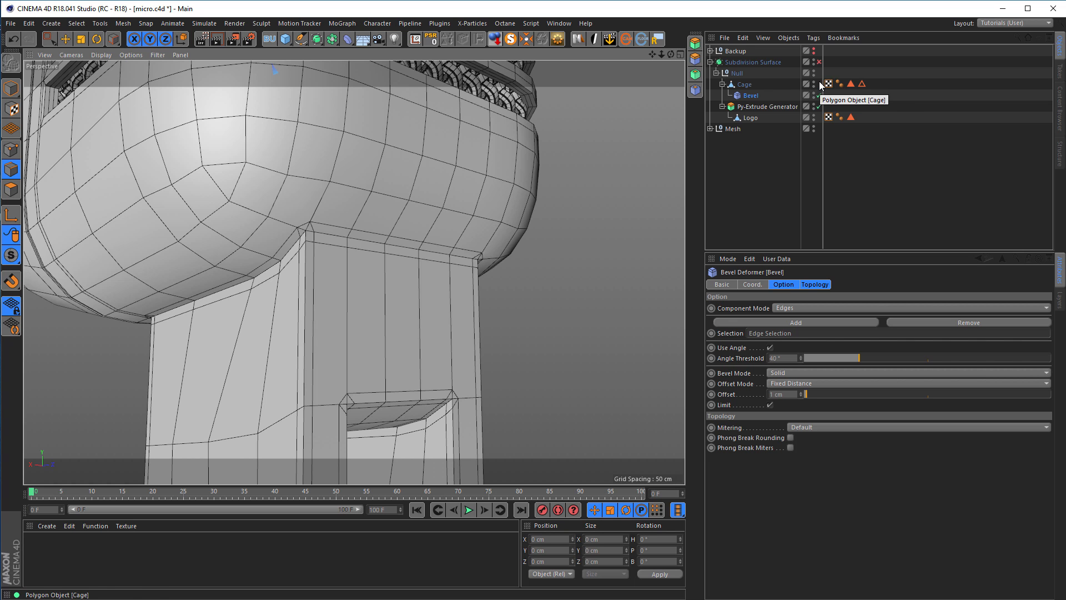
- Enable the Subdivision Surface and inspect the smoothed mount, its edges and its junction with the housing from several sides
{"action": "left_click", "coordinate": [819, 61]}
{"action": "left_click_drag", "start_coordinate": [377, 225], "coordinate": [529, 215], "text": "alt"}
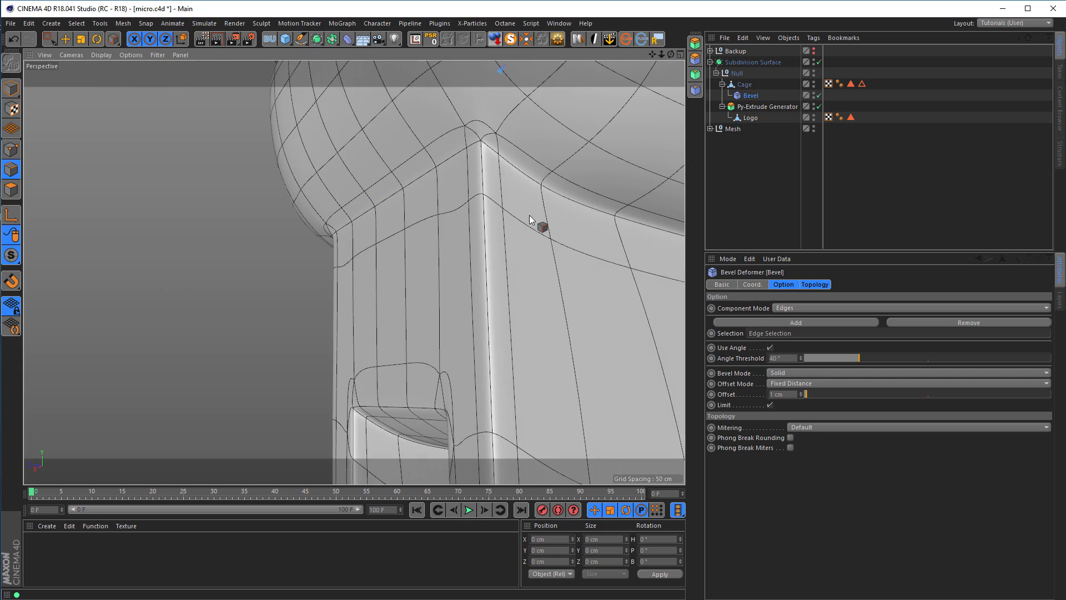
{"action": "left_click_drag", "start_coordinate": [482, 172], "coordinate": [409, 182], "text": "alt"}
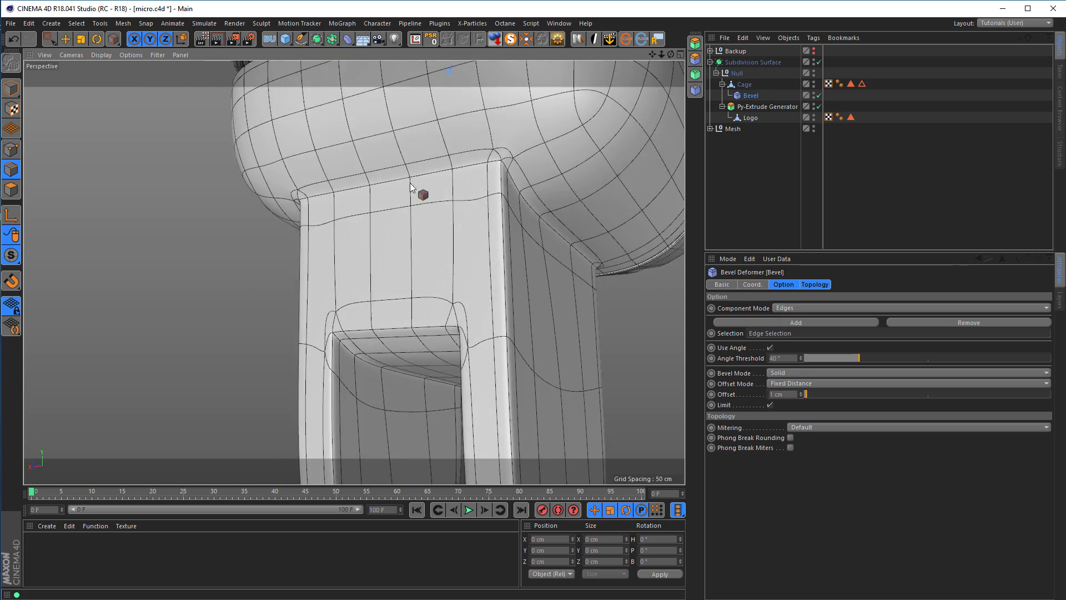
{"action": "right_click_drag", "start_coordinate": [409, 182], "coordinate": [568, 162], "text": "alt"}
{"action": "right_click_drag", "start_coordinate": [471, 175], "coordinate": [368, 222], "text": "alt"}
{"action": "left_click_drag", "start_coordinate": [428, 211], "coordinate": [206, 236], "text": "alt"}
{"action": "right_click_drag", "start_coordinate": [260, 155], "coordinate": [344, 143], "text": "alt"}
{"action": "left_click_drag", "start_coordinate": [307, 145], "coordinate": [279, 129], "text": "alt"}
{"action": "right_click_drag", "start_coordinate": [278, 129], "coordinate": [257, 150], "text": "alt"}
{"action": "left_click_drag", "start_coordinate": [257, 150], "coordinate": [288, 127], "text": "alt"}
{"action": "middle_click_drag", "start_coordinate": [288, 127], "coordinate": [381, 243], "text": "alt"}
{"action": "left_click_drag", "start_coordinate": [320, 231], "coordinate": [364, 212], "text": "alt"}
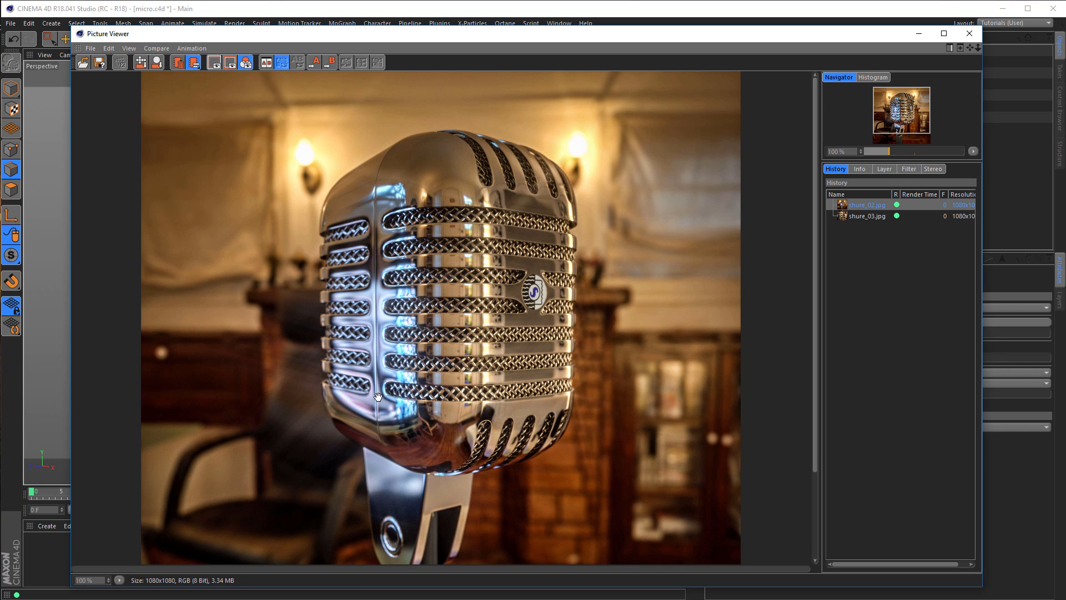
- Examine the mount and its round joint in the microphone reference photo shure_02.jpg, and close the Picture Viewer
{"action": "left_click_drag", "start_coordinate": [403, 541], "coordinate": [437, 393]}
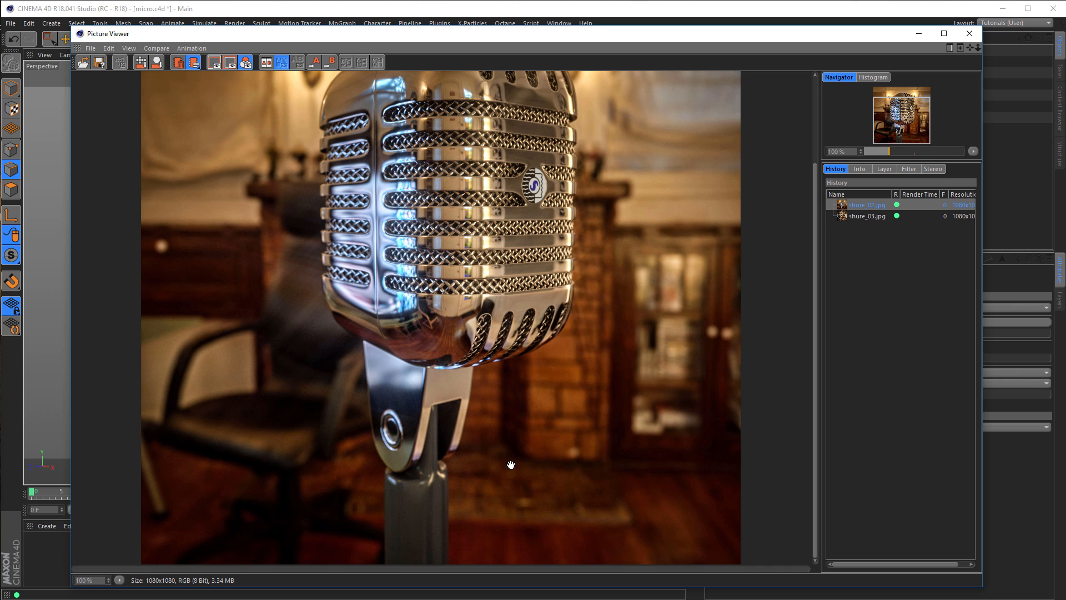
{"action": "mouse_move", "coordinate": [429, 444]}
{"action": "left_mouse_down"}
{"action": "mouse_move", "coordinate": [432, 514]}
{"action": "mouse_move", "coordinate": [439, 430]}
{"action": "left_mouse_up"}
{"action": "left_click", "coordinate": [969, 33]}
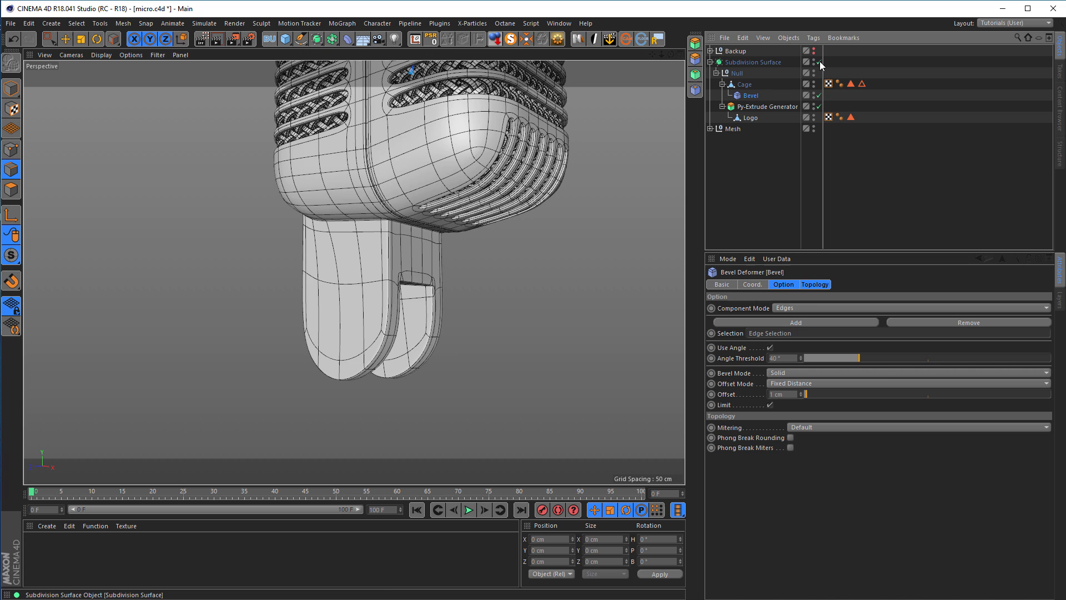
- Disable the Subdivision Surface and select the Cage's lower polygons on the outer faces of both legs
{"action": "left_click", "coordinate": [820, 62]}
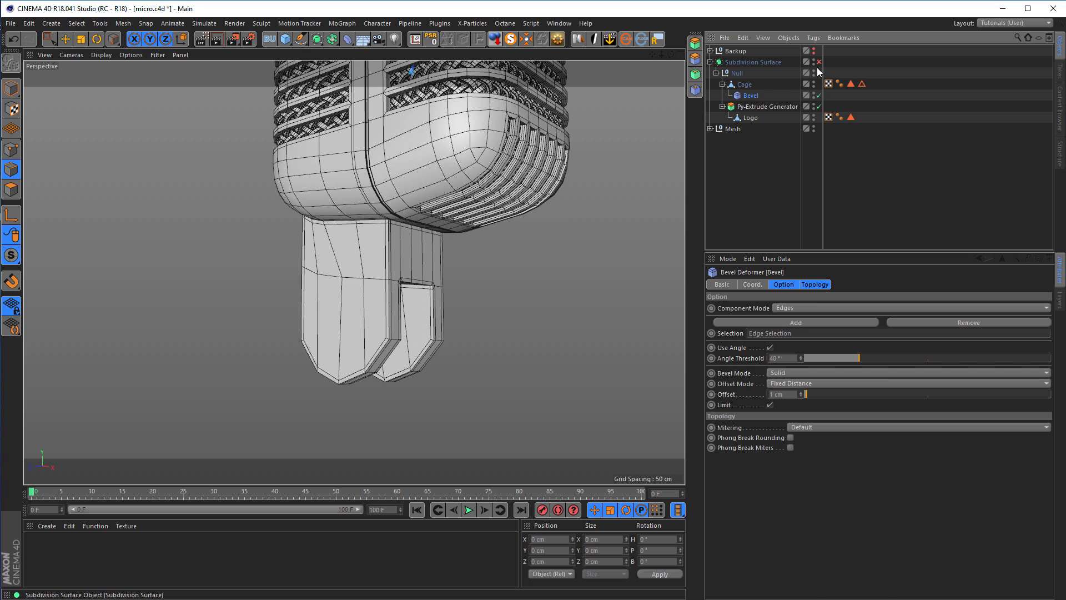
{"action": "left_click_drag", "start_coordinate": [400, 295], "coordinate": [308, 298], "text": "alt"}
{"action": "right_click_drag", "start_coordinate": [308, 299], "coordinate": [356, 289], "text": "alt"}
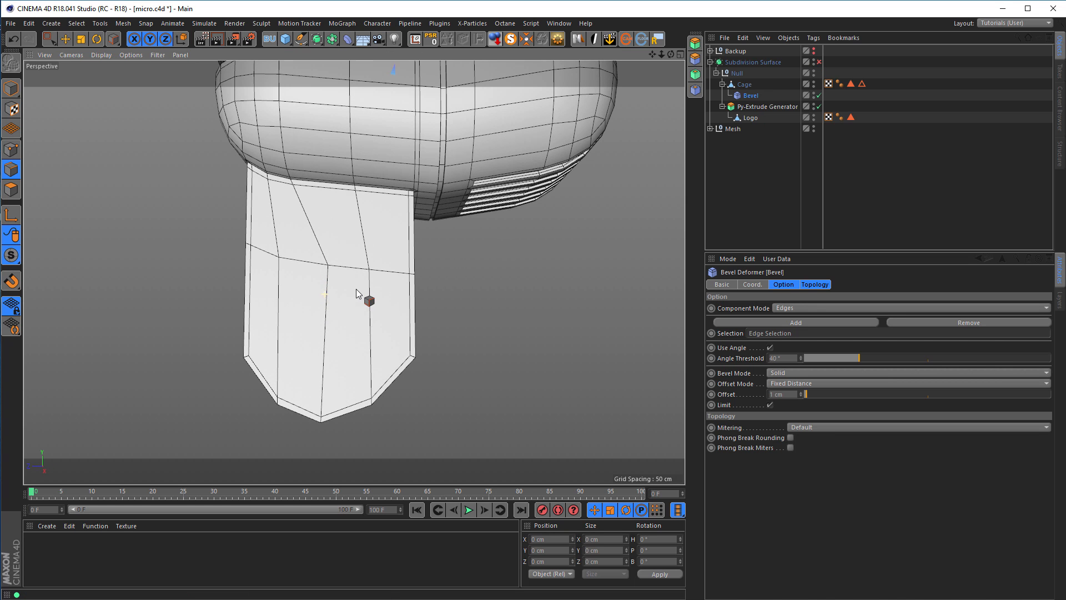
{"action": "left_click", "coordinate": [11, 190]}
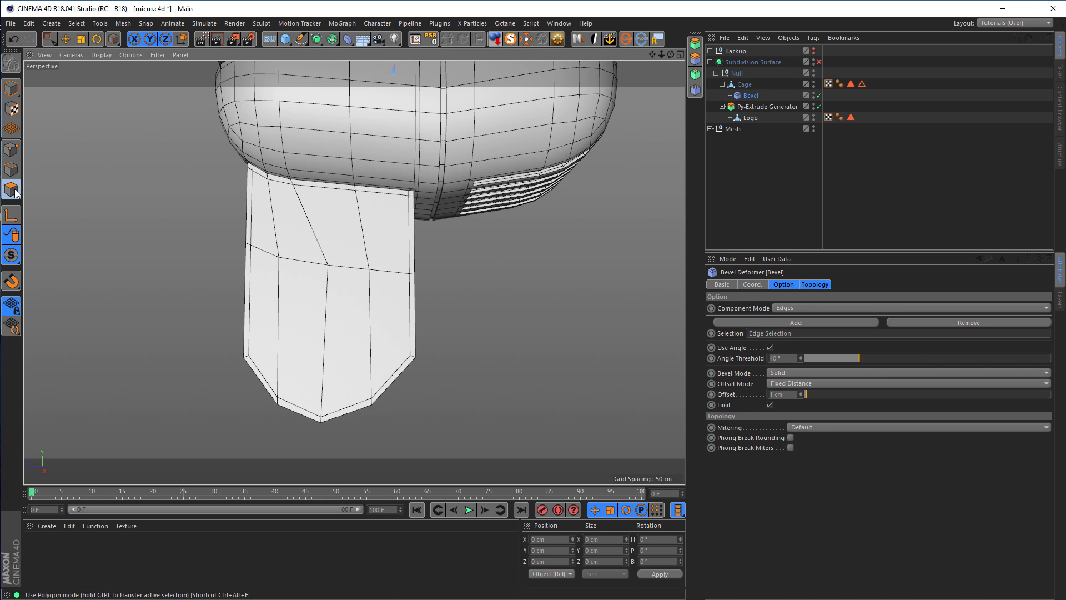
{"action": "key", "text": "0"}
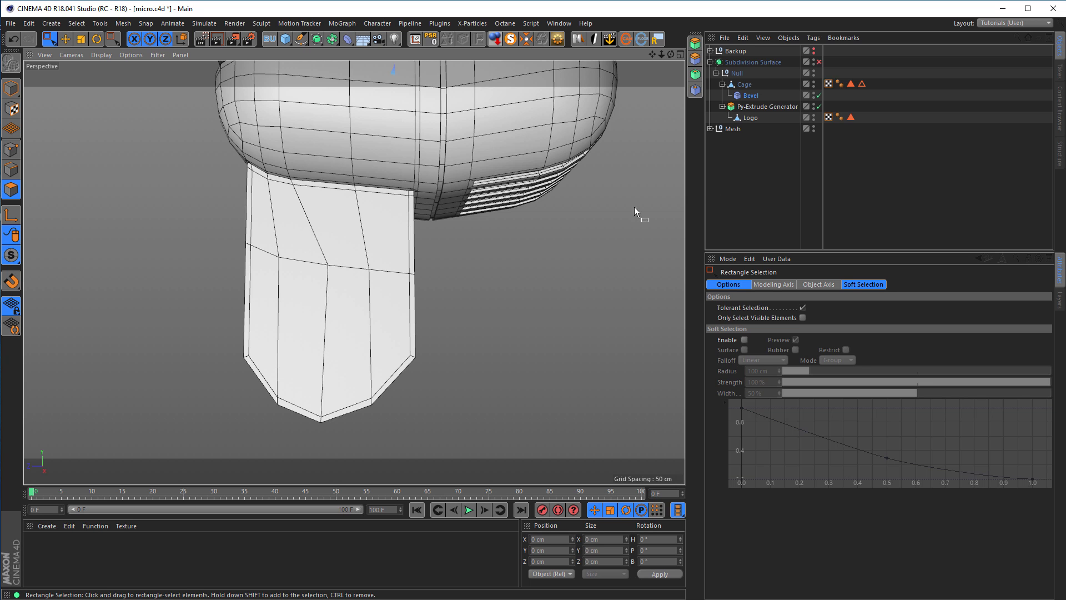
{"action": "key", "text": "9"}
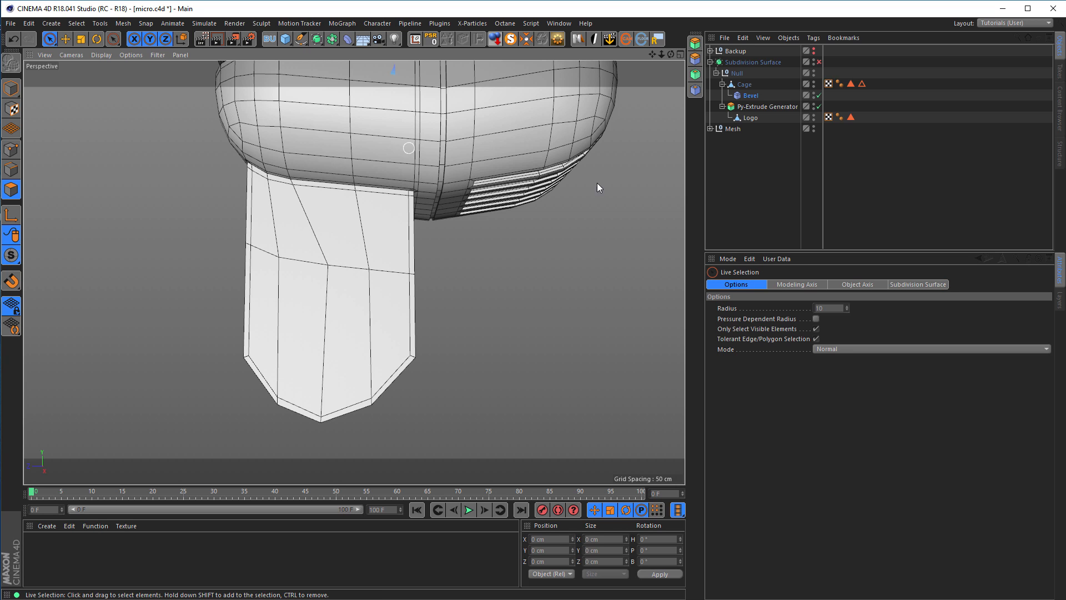
{"action": "left_click", "coordinate": [753, 85]}
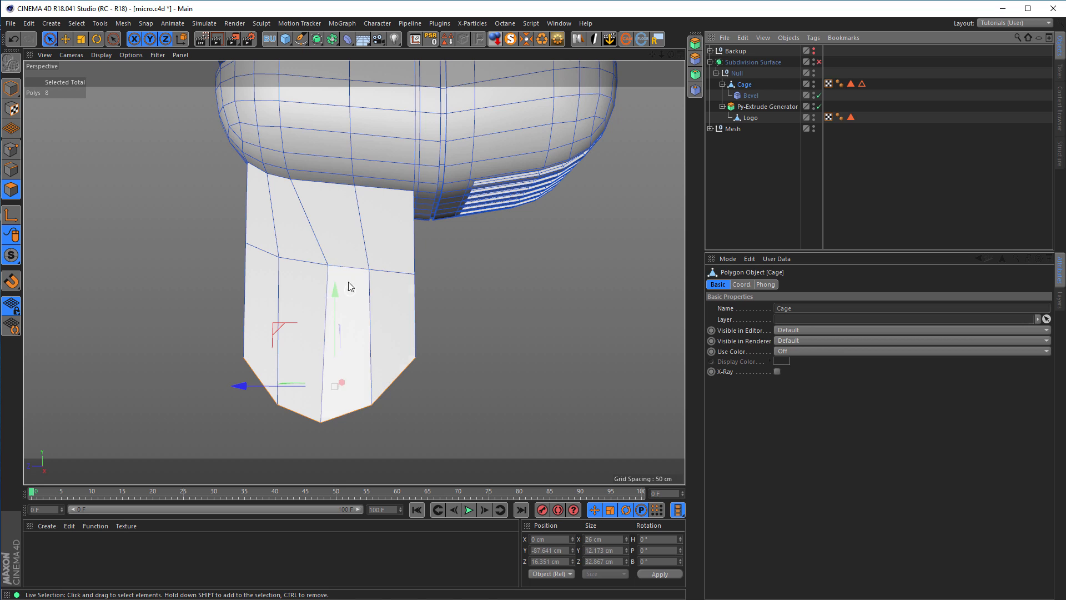
{"action": "left_click", "coordinate": [273, 276]}
{"action": "mouse_move", "coordinate": [273, 276]}
{"action": "left_mouse_down"}
{"action": "mouse_move", "coordinate": [408, 314]}
{"action": "mouse_move", "coordinate": [461, 289]}
{"action": "mouse_move", "coordinate": [648, 294]}
{"action": "mouse_move", "coordinate": [496, 318]}
{"action": "mouse_move", "coordinate": [431, 313]}
{"action": "left_mouse_up"}
- Inset the selected outer-face polygons of both legs by 0.63 cm with Extrude Inner
{"action": "scroll", "coordinate": [367, 328], "scroll_direction": "up", "scroll_amount": 3}
{"action": "mouse_move", "coordinate": [386, 287]}
{"action": "left_mouse_down", "text": "alt"}
{"action": "mouse_move", "coordinate": [238, 277]}
{"action": "mouse_move", "coordinate": [371, 239]}
{"action": "mouse_move", "coordinate": [311, 223]}
{"action": "left_mouse_up", "text": "alt"}
{"action": "key", "text": "i"}
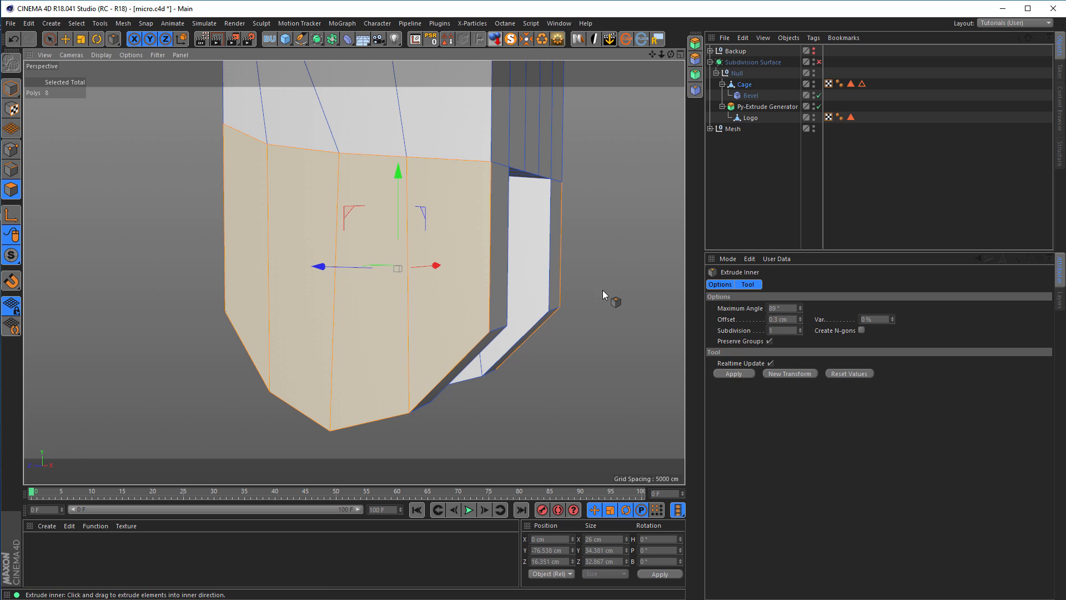
{"action": "left_click_drag", "start_coordinate": [614, 269], "coordinate": [638, 268]}
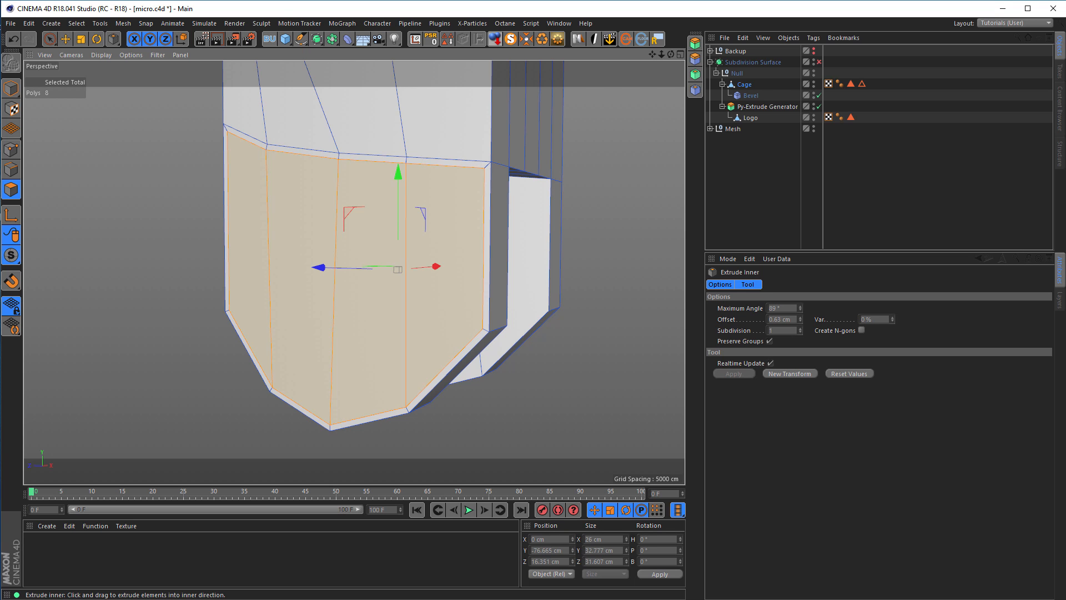
{"action": "scroll", "coordinate": [506, 275], "scroll_direction": "down", "scroll_amount": 3}
{"action": "left_click_drag", "start_coordinate": [507, 275], "coordinate": [448, 272], "text": "alt"}
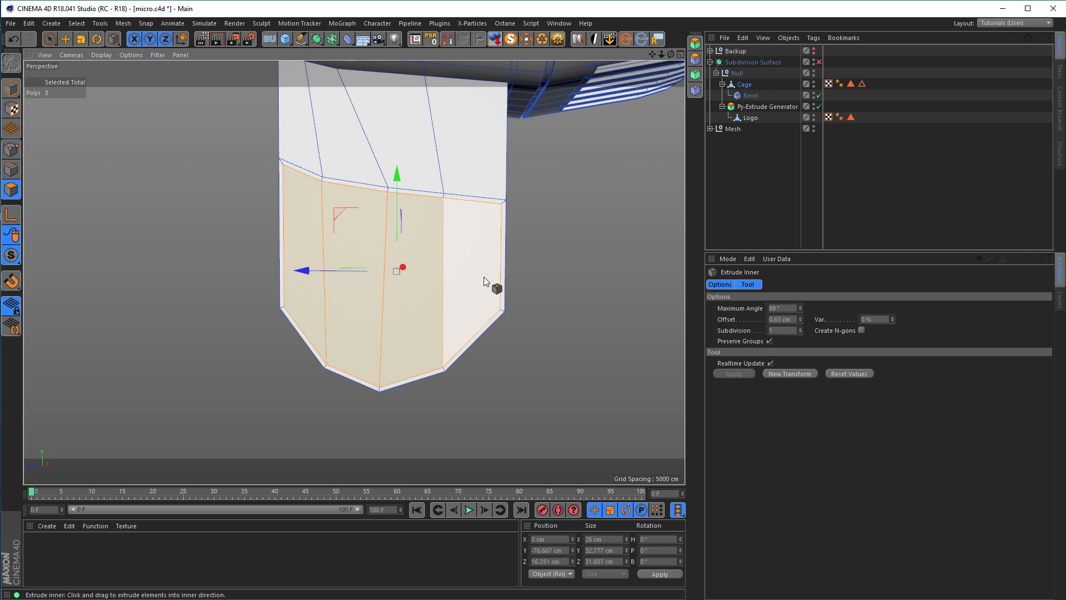
- Dissolve the inset polygons into a single N-gon on each leg's outer face
{"action": "key", "text": "m"}
{"action": "key", "text": "n"}
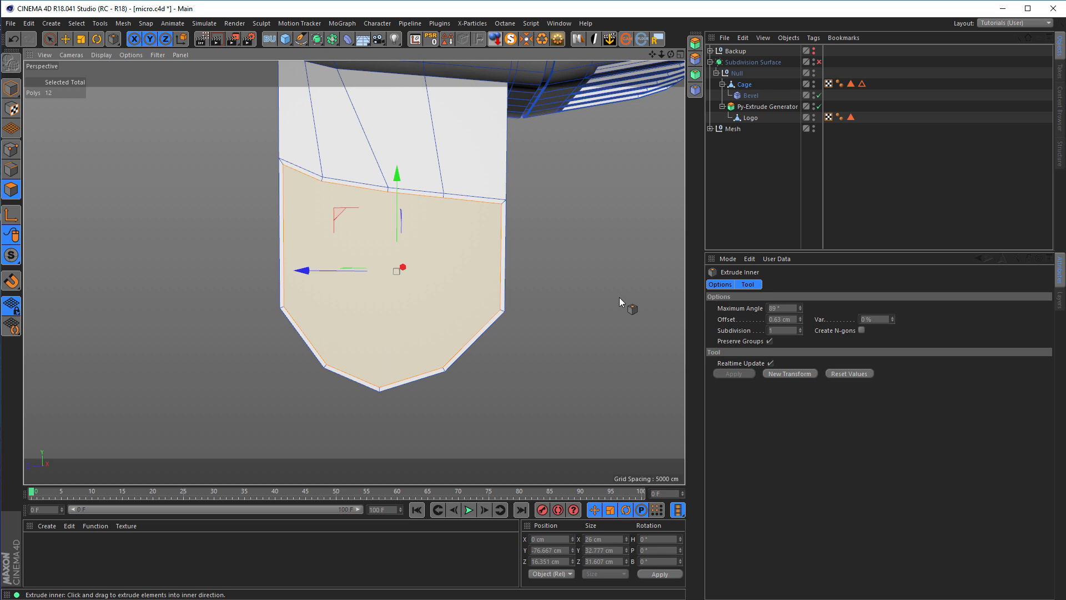
{"action": "right_click", "coordinate": [598, 272]}
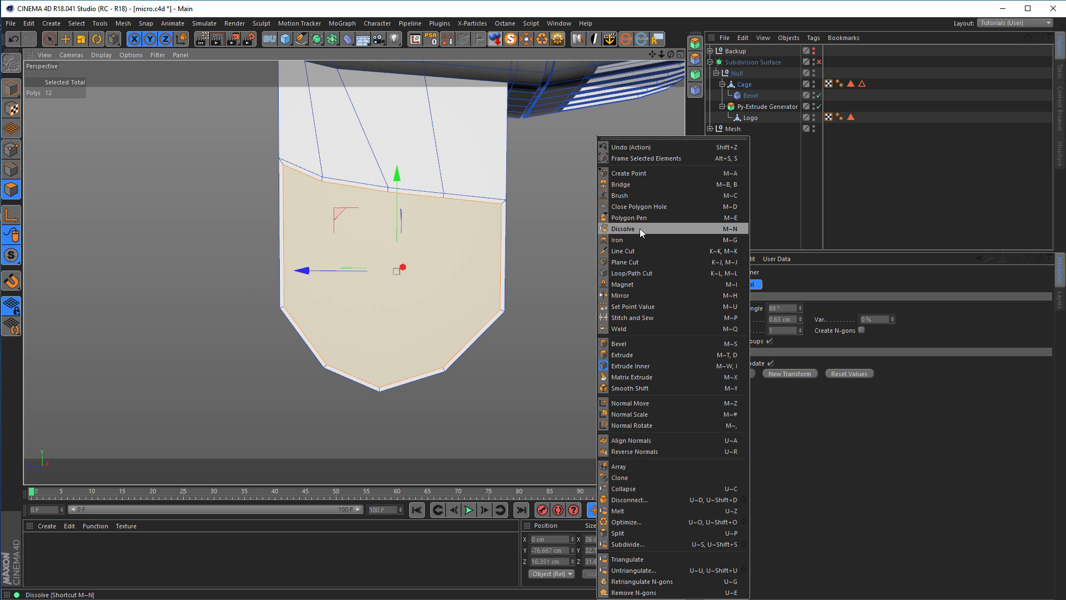
{"action": "key", "text": "i"}
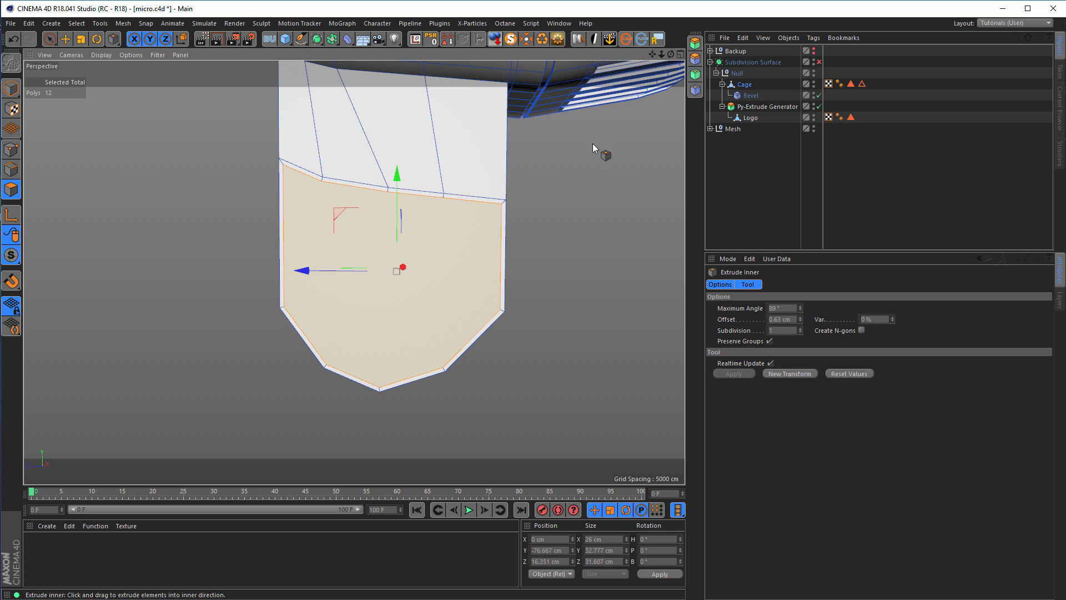
{"action": "left_click_drag", "start_coordinate": [510, 223], "coordinate": [526, 215], "text": "alt"}
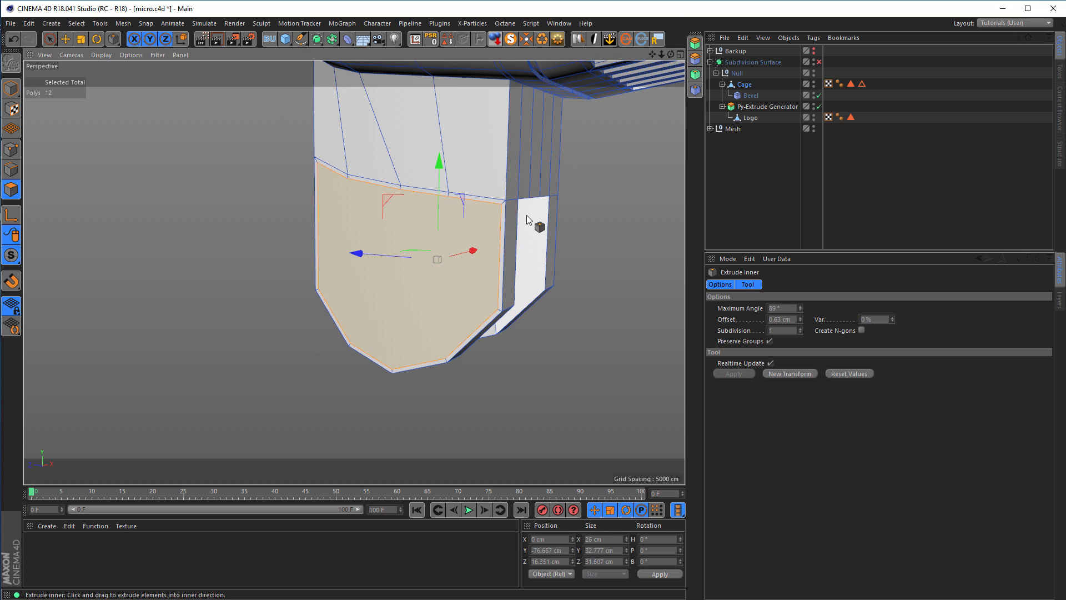
- Select the merged N-gons on both legs' outer faces and inset them once more by 0.63 cm
{"action": "left_click", "coordinate": [49, 39]}
{"action": "left_click", "coordinate": [366, 244]}
{"action": "left_click_drag", "start_coordinate": [358, 208], "coordinate": [312, 251], "text": "alt"}
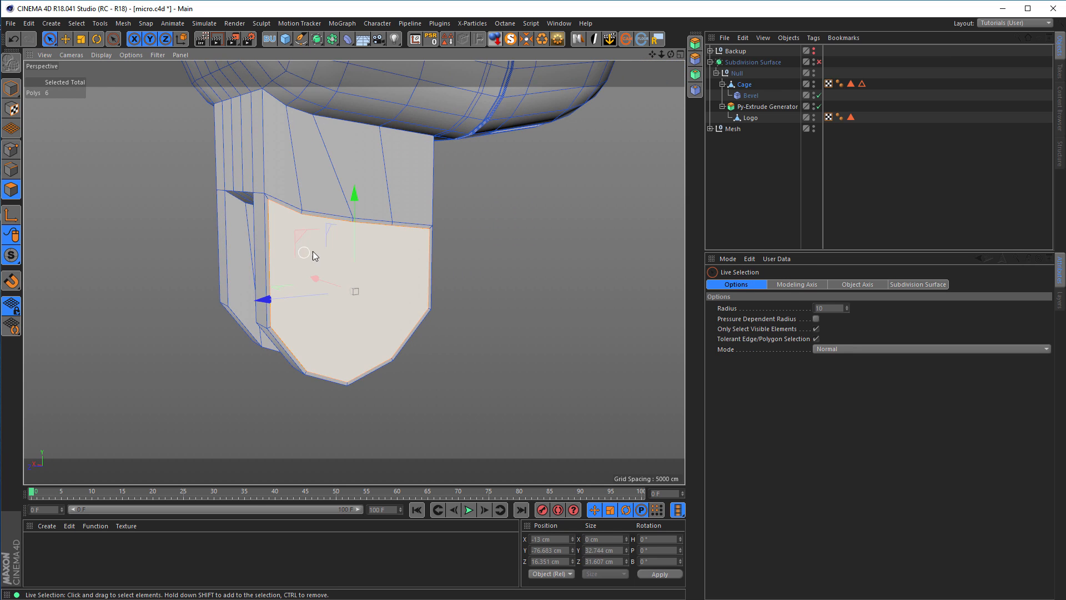
{"action": "scroll", "coordinate": [334, 247], "scroll_direction": "up", "scroll_amount": 3}
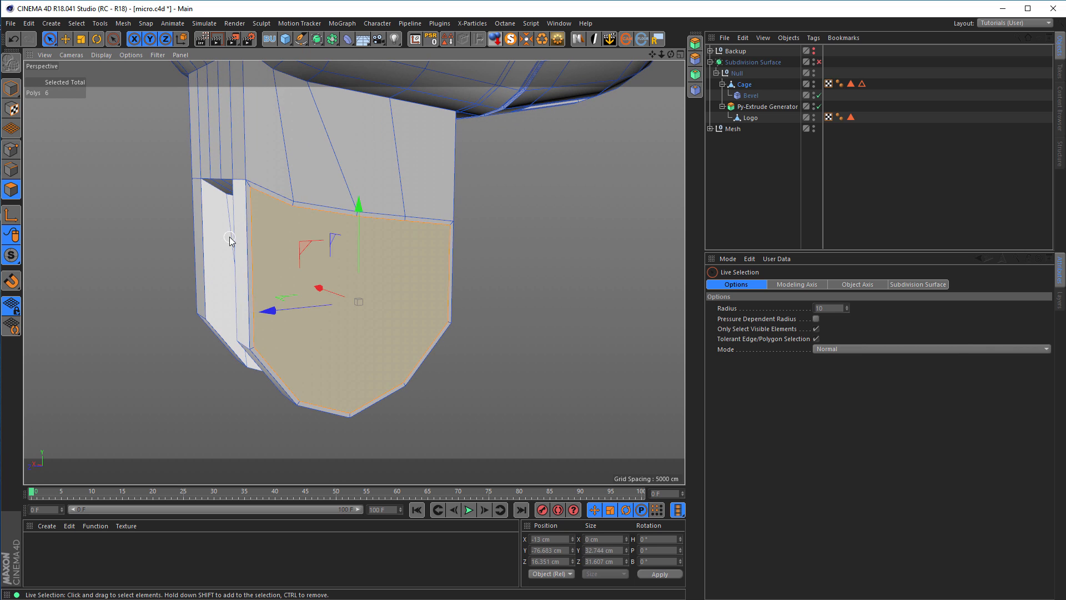
{"action": "mouse_move", "coordinate": [223, 236]}
{"action": "left_mouse_down", "text": "alt"}
{"action": "mouse_move", "coordinate": [128, 228]}
{"action": "mouse_move", "coordinate": [241, 231]}
{"action": "left_mouse_up", "text": "alt"}
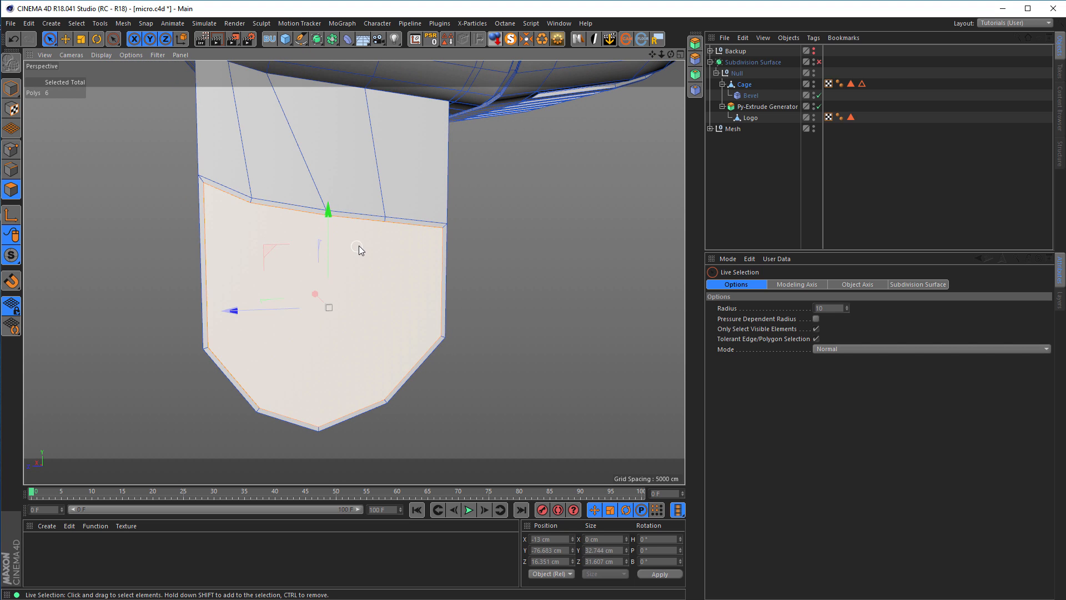
{"action": "left_click_drag", "start_coordinate": [365, 245], "coordinate": [551, 271], "text": "alt"}
{"action": "left_click", "coordinate": [550, 270], "text": "shift"}
{"action": "key", "text": "i"}
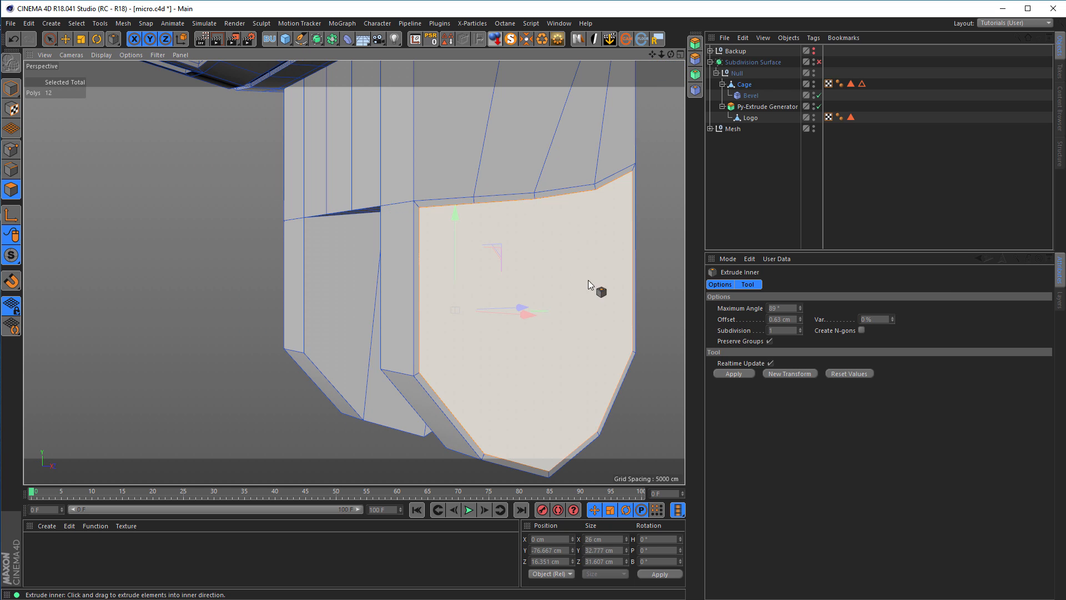
{"action": "left_click", "coordinate": [732, 373]}
- Select the inner inset N-gon on one leg's outer face and convert the selection to its corner points
{"action": "left_click_drag", "start_coordinate": [447, 268], "coordinate": [298, 211], "text": "alt"}
{"action": "left_click", "coordinate": [50, 39]}
{"action": "left_click", "coordinate": [260, 211]}
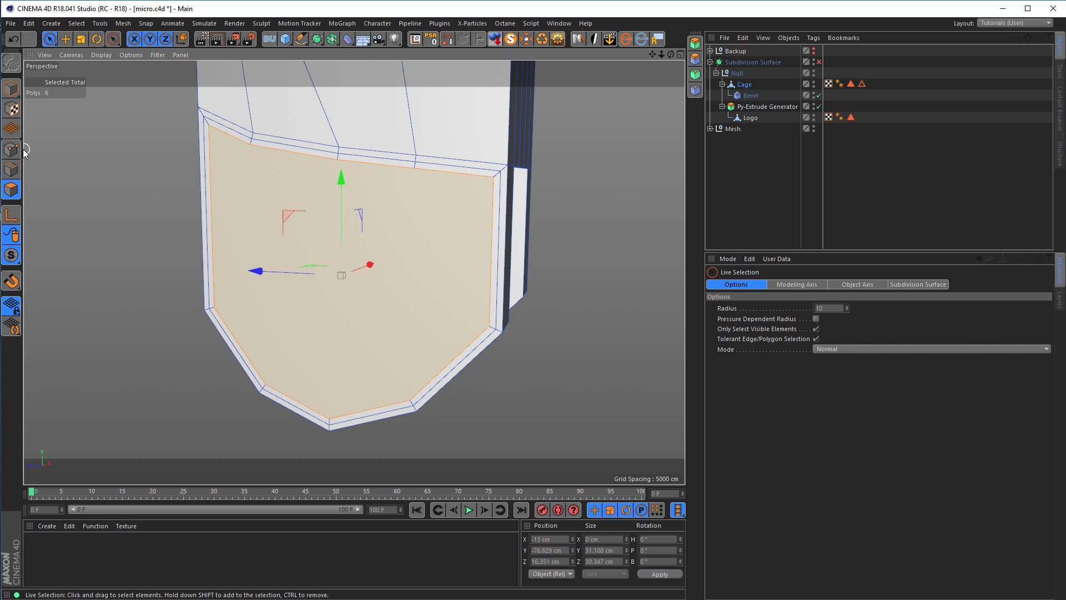
{"action": "left_click", "coordinate": [11, 151]}
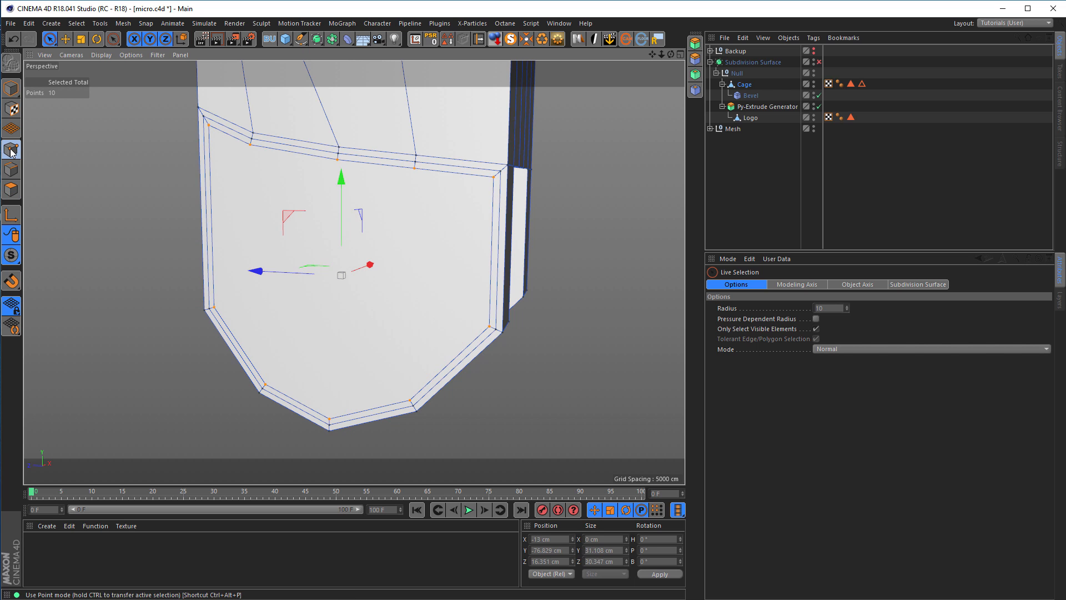
{"action": "left_click_drag", "start_coordinate": [336, 191], "coordinate": [375, 298], "text": "alt"}
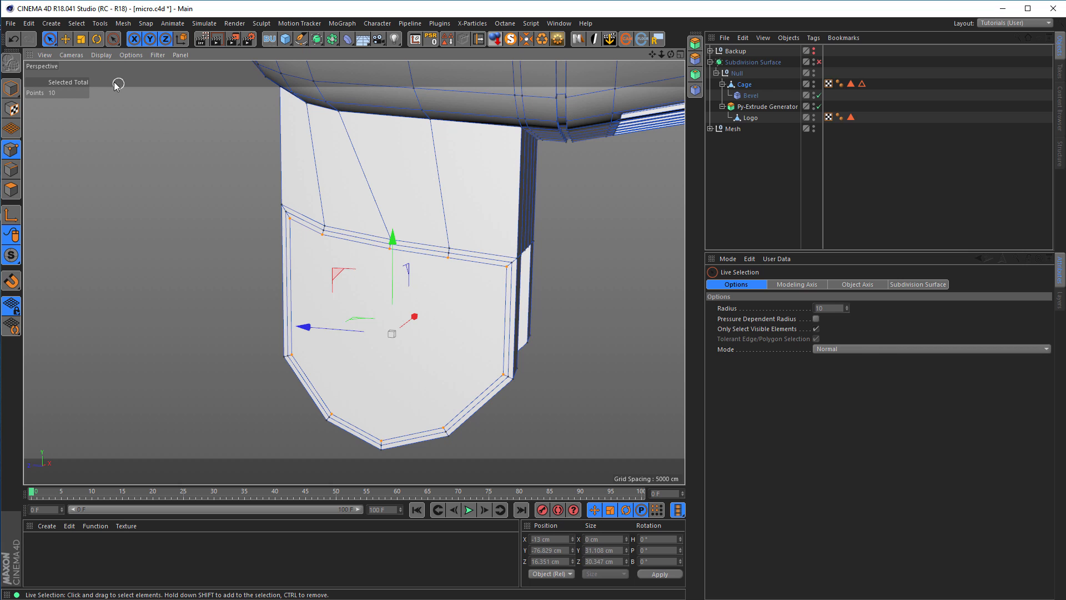
{"action": "left_click_drag", "start_coordinate": [358, 257], "coordinate": [365, 272], "text": "alt"}
{"action": "middle_click_drag", "start_coordinate": [363, 272], "coordinate": [325, 256], "text": "alt"}
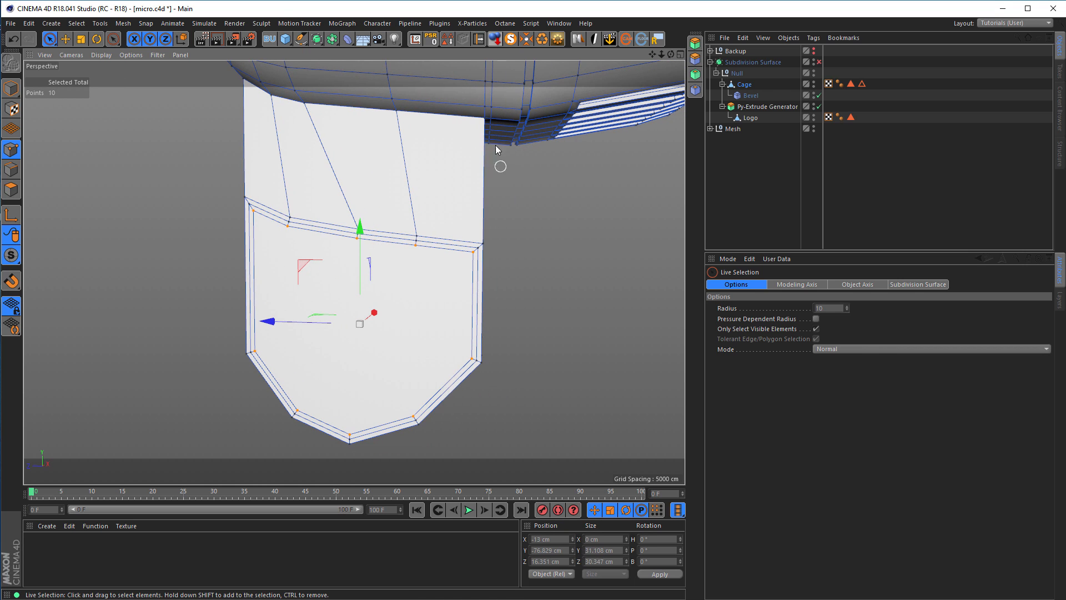
{"action": "left_click", "coordinate": [531, 24]}
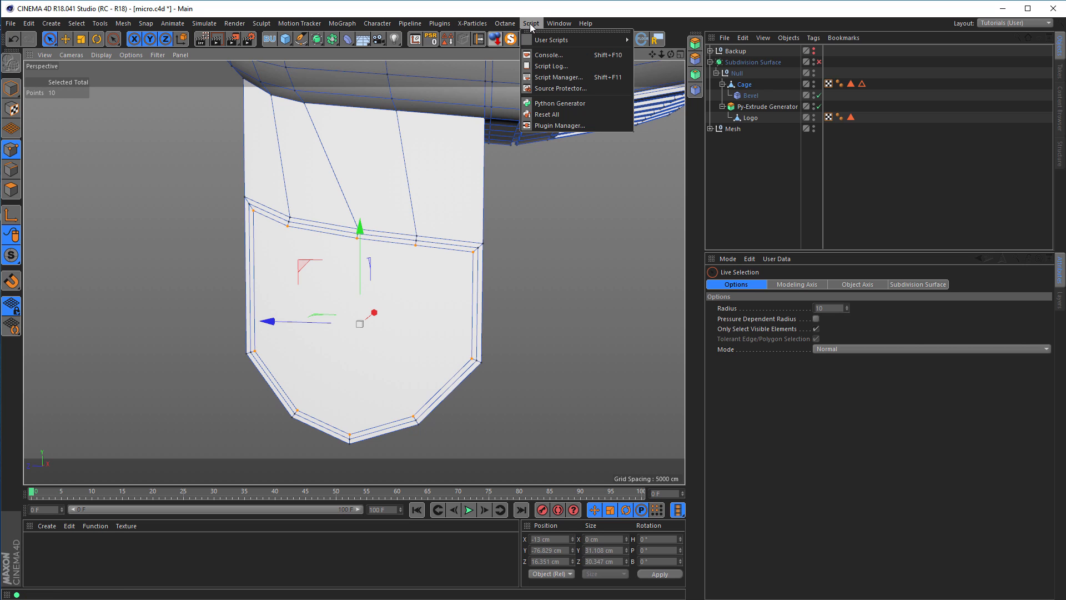
{"action": "mouse_move", "coordinate": [578, 40]}
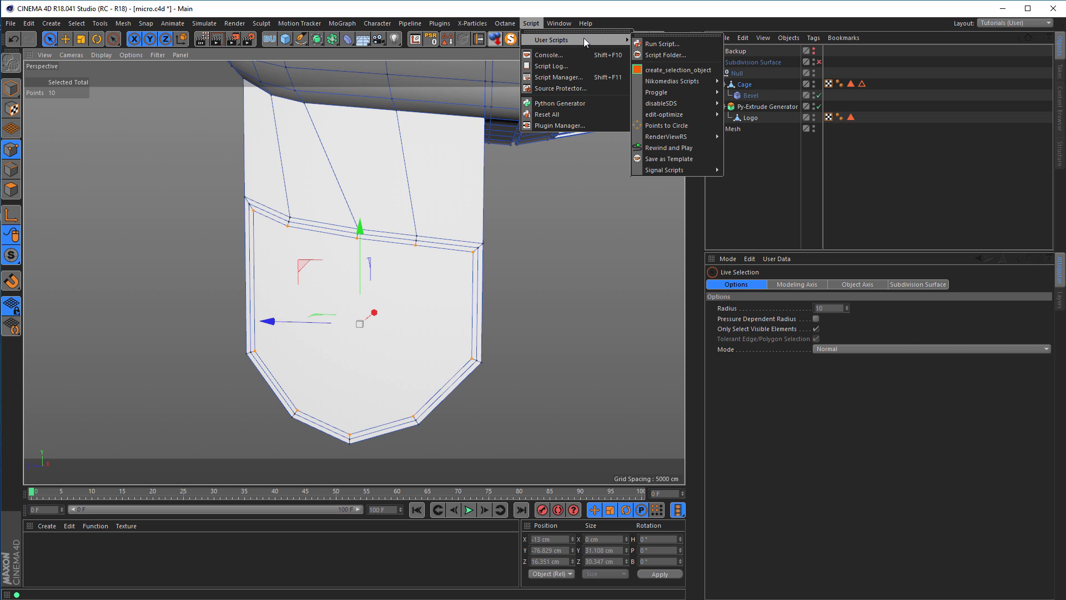
{"action": "left_click", "coordinate": [651, 35]}
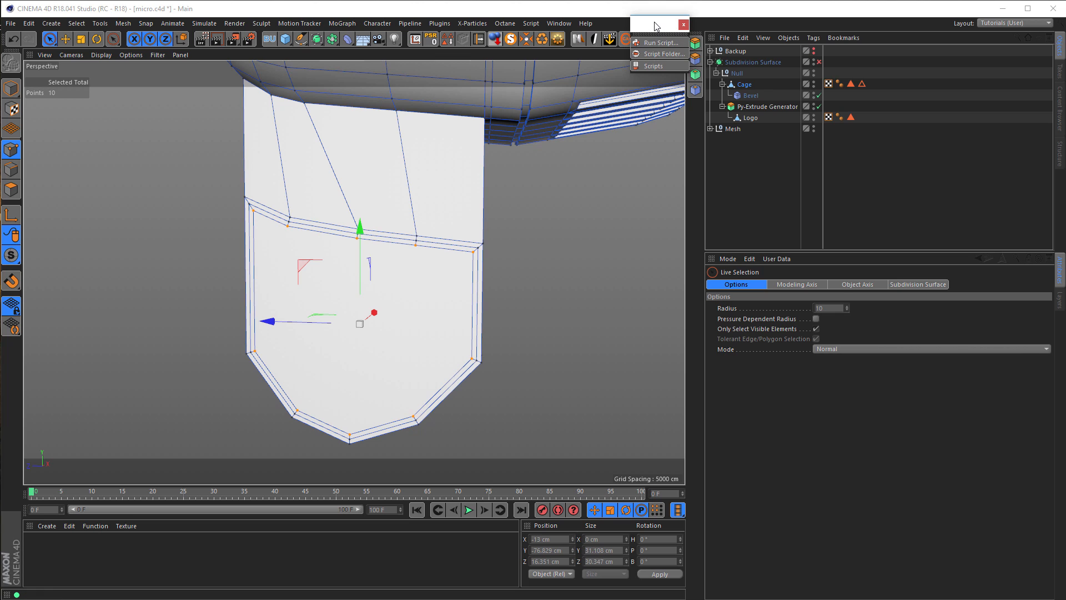
{"action": "left_click", "coordinate": [683, 25]}
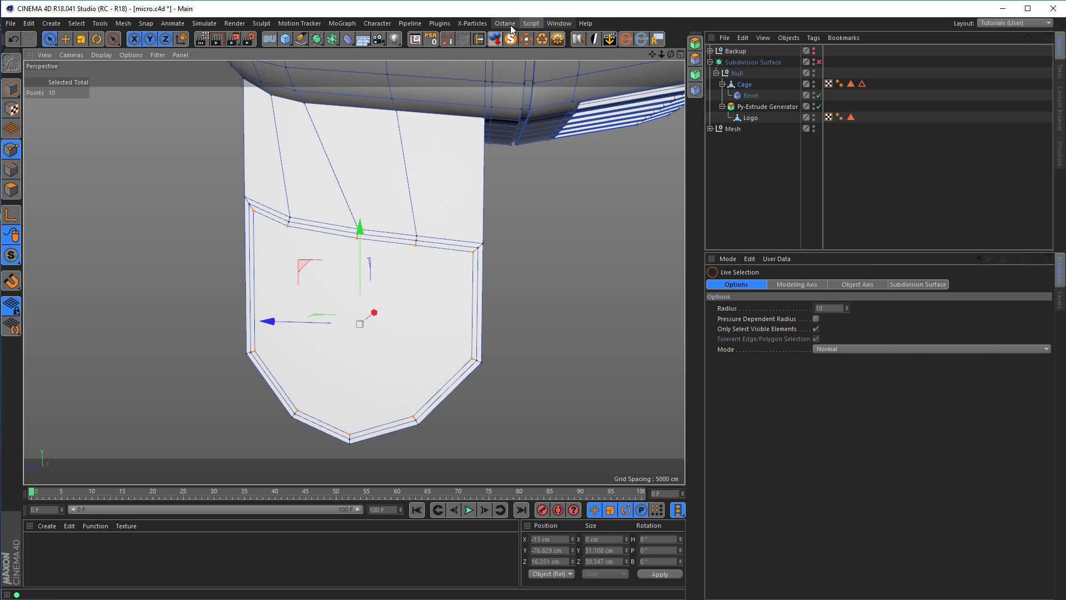
{"action": "left_click", "coordinate": [531, 24]}
{"action": "mouse_move", "coordinate": [585, 39]}
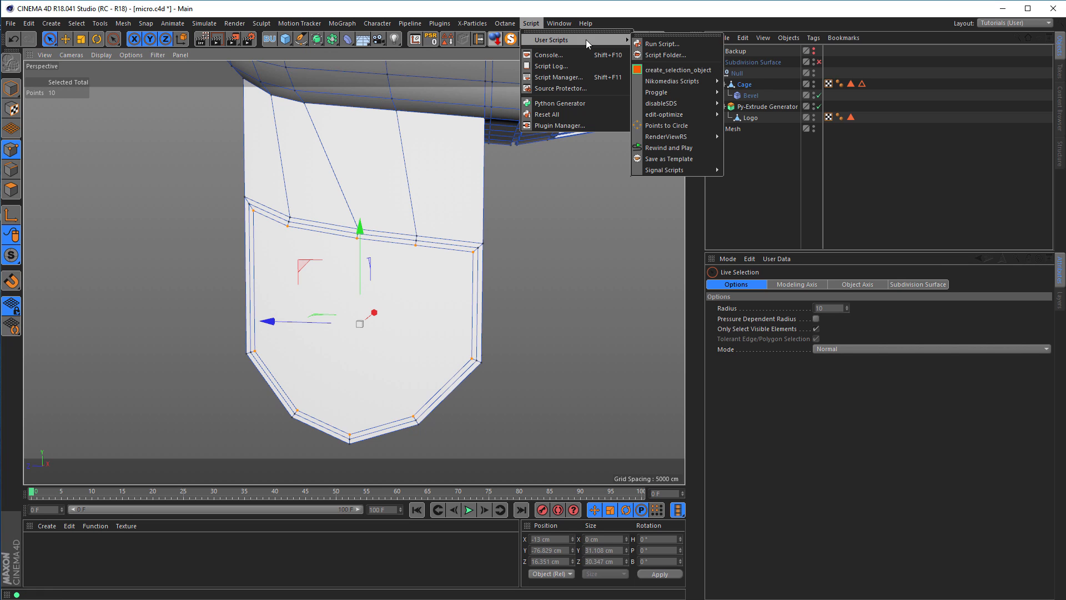
{"action": "left_click", "coordinate": [668, 35]}
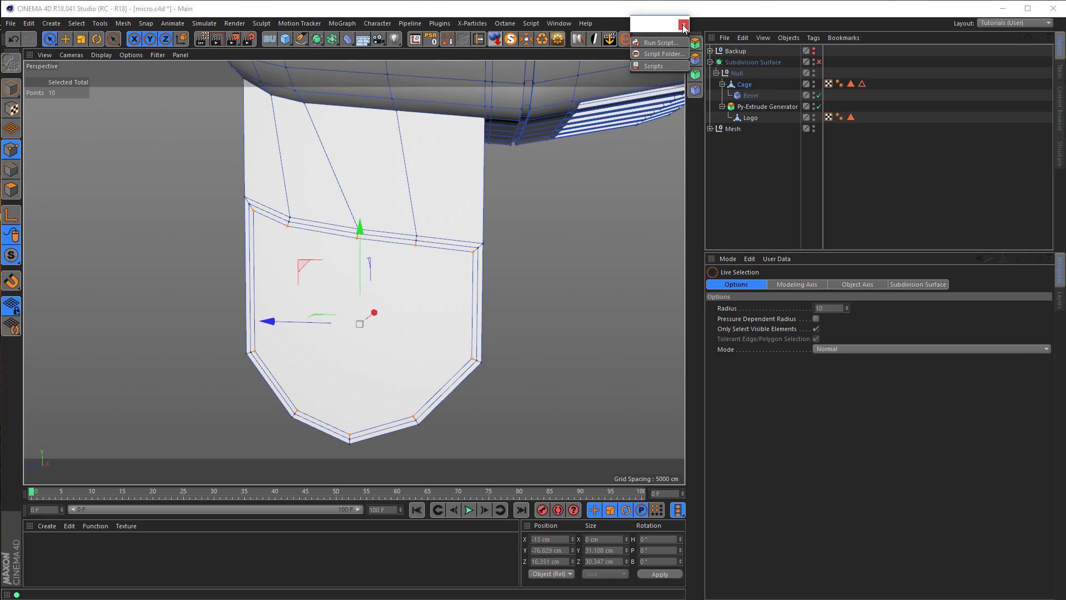
{"action": "left_click", "coordinate": [682, 25]}
{"action": "left_click", "coordinate": [531, 23]}
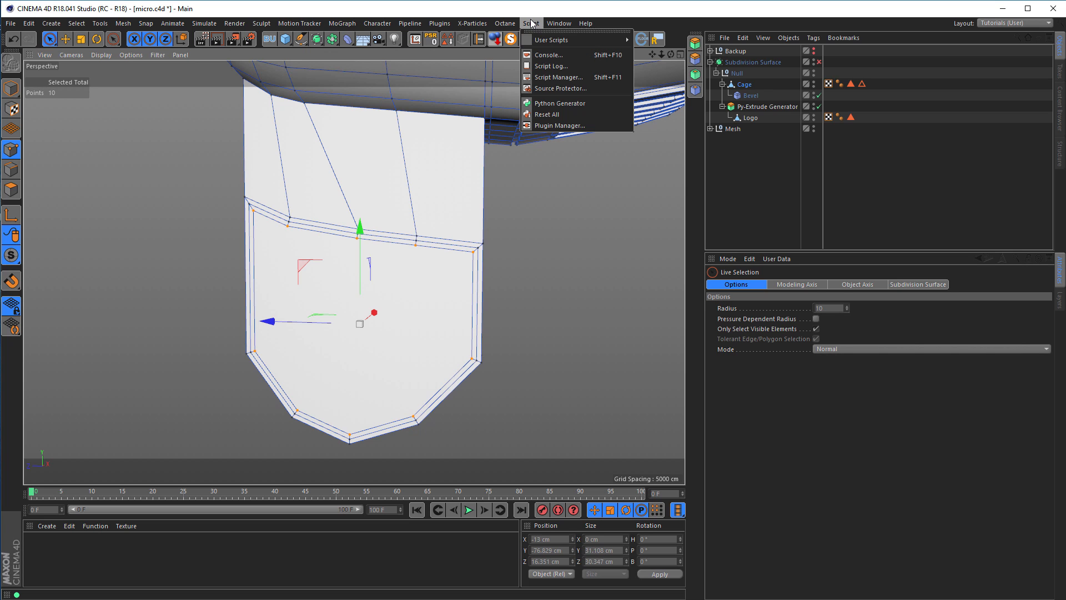
{"action": "mouse_move", "coordinate": [571, 40]}
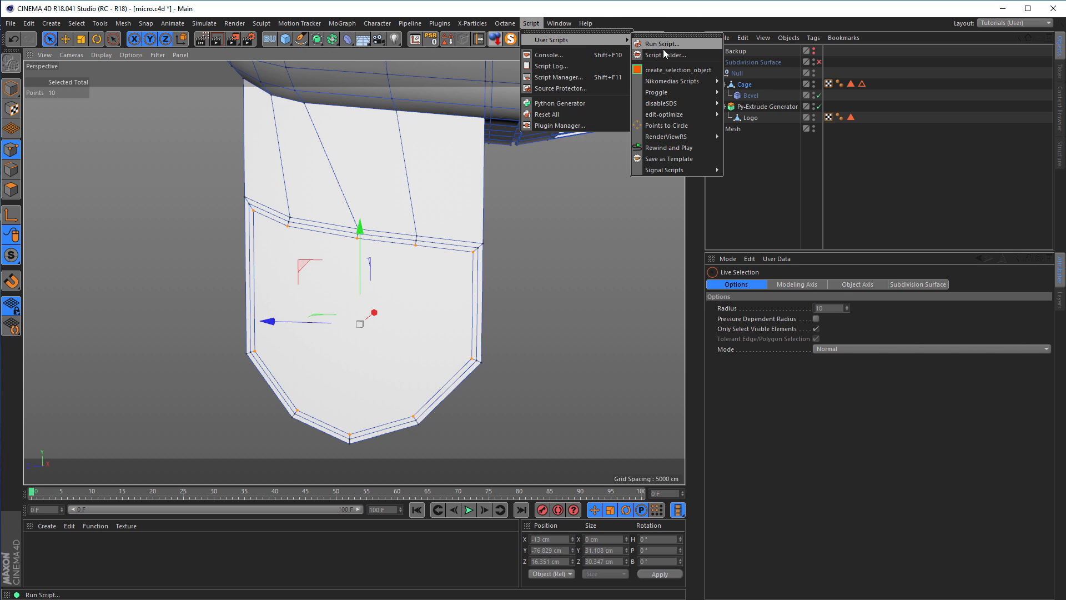
{"action": "left_click", "coordinate": [698, 16]}
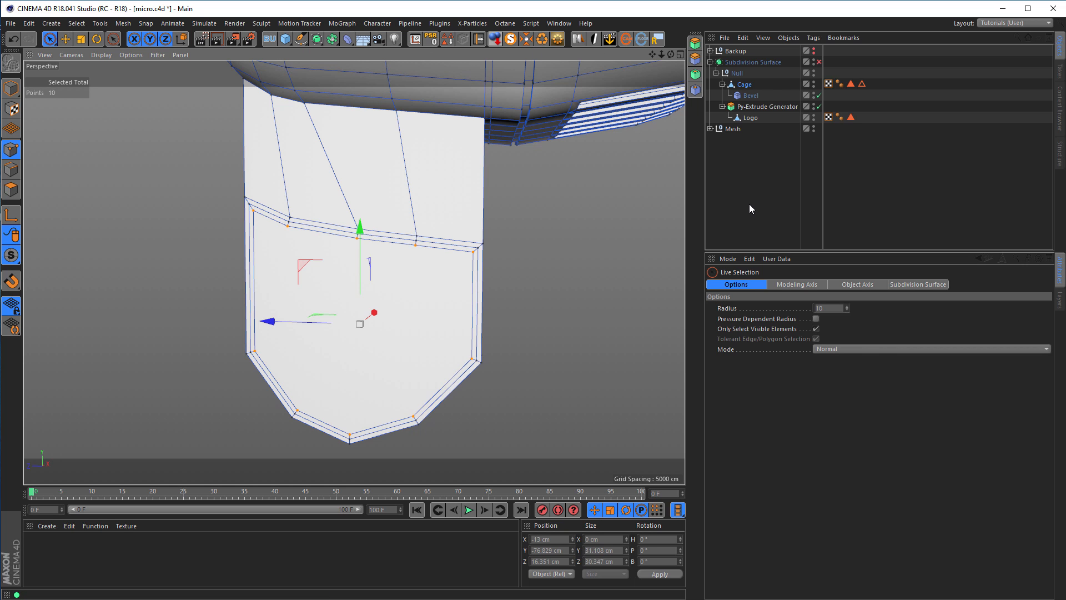
- Find the Points to Circle script by filtering the commands for "points" and add it to the vertical icon palette beside the viewport
{"action": "key", "text": "shift+F12"}
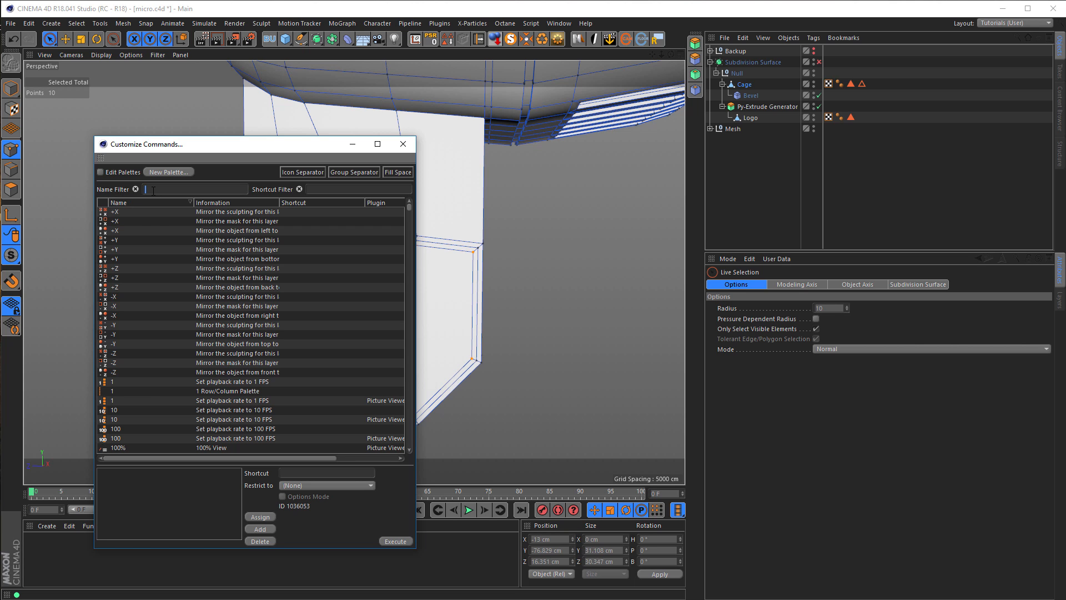
{"action": "type", "text": "po"}
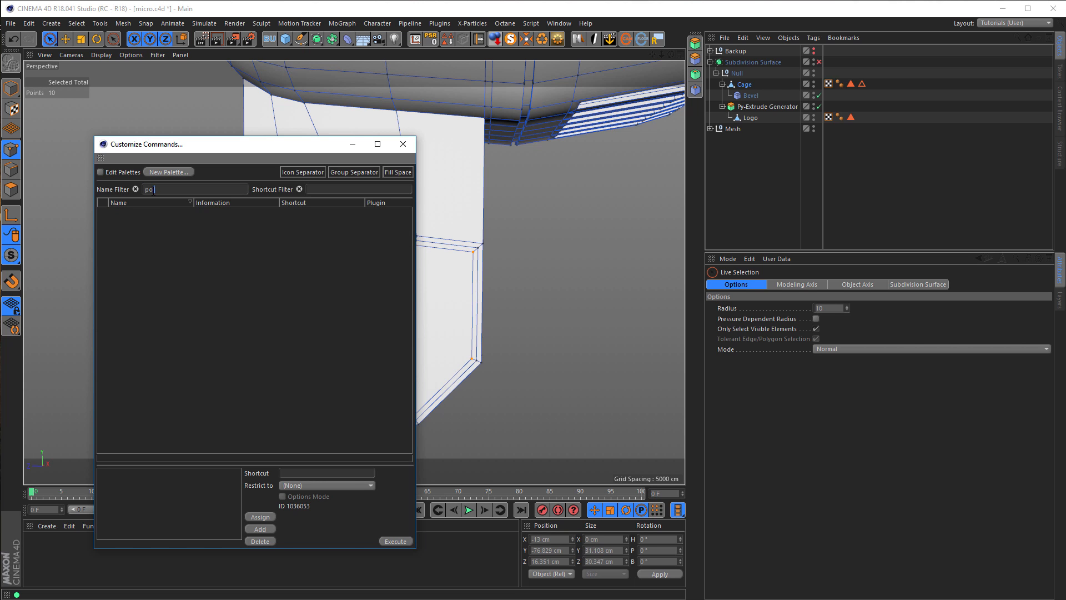
{"action": "type", "text": "ints"}
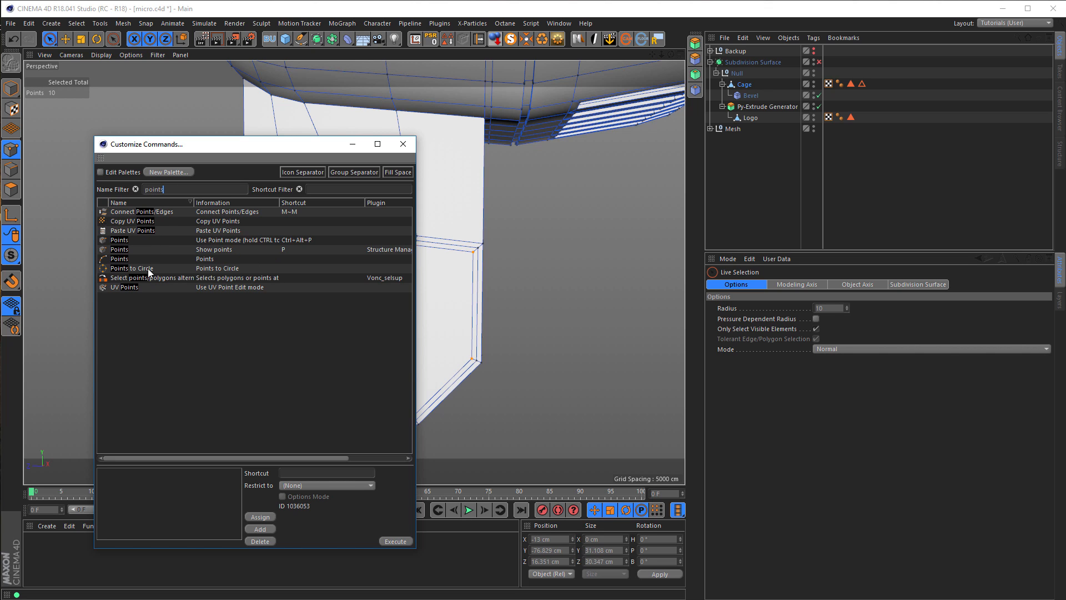
{"action": "left_click", "coordinate": [101, 269]}
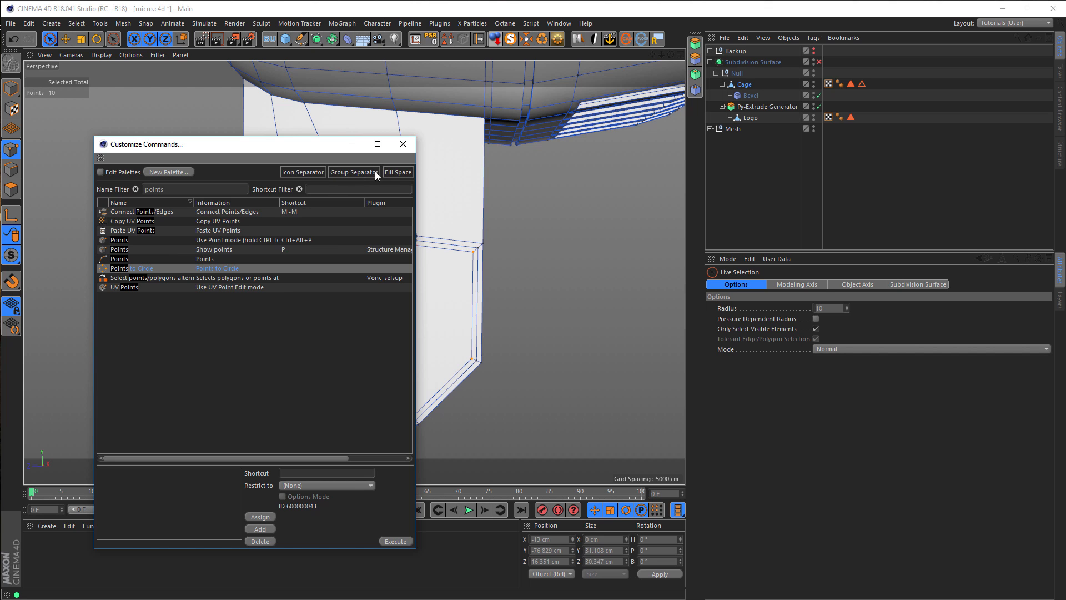
{"action": "left_click_drag", "start_coordinate": [346, 173], "coordinate": [678, 168]}
{"action": "left_click_drag", "start_coordinate": [700, 100], "coordinate": [701, 101]}
{"action": "left_click_drag", "start_coordinate": [113, 271], "coordinate": [669, 206]}
{"action": "left_click_drag", "start_coordinate": [701, 111], "coordinate": [697, 111]}
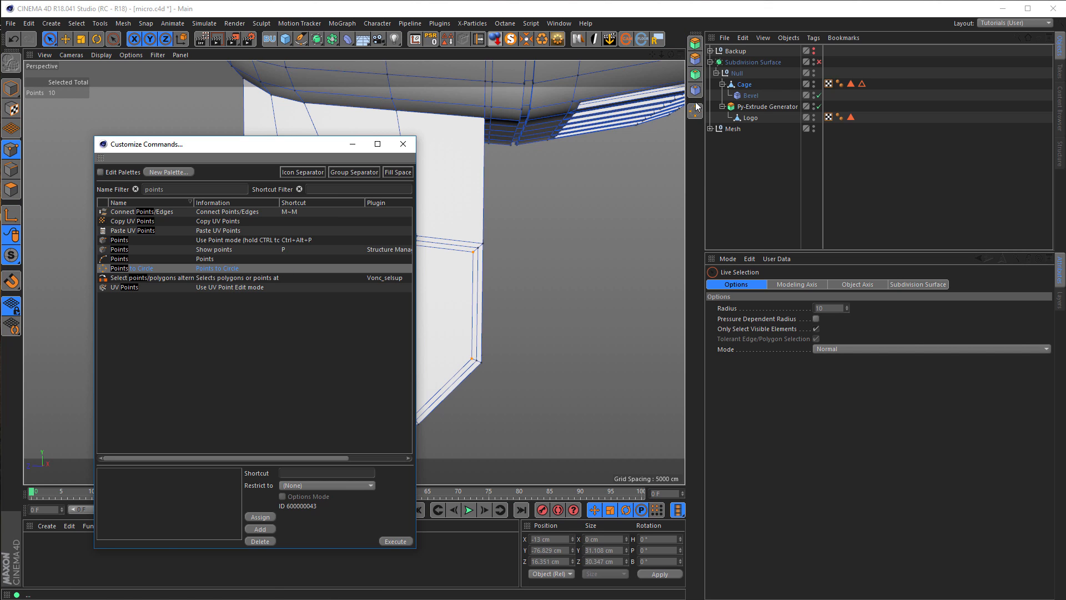
{"action": "left_click", "coordinate": [404, 149]}
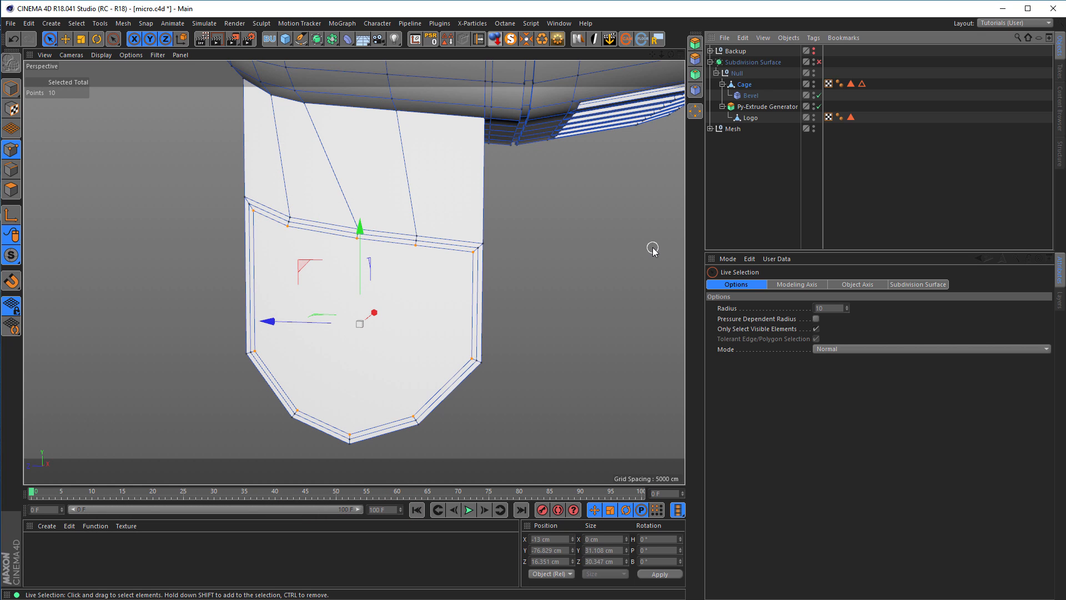
- Save the customized layout as Tutorials.l4d, replacing the existing file
{"action": "left_click", "coordinate": [558, 24]}
{"action": "mouse_move", "coordinate": [624, 41]}
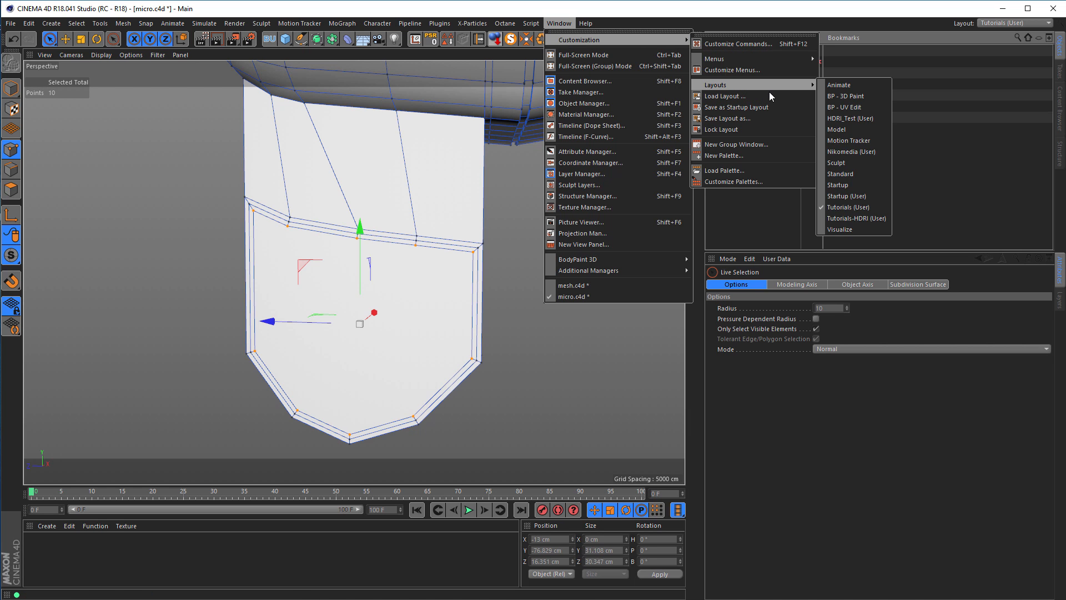
{"action": "left_click", "coordinate": [767, 118]}
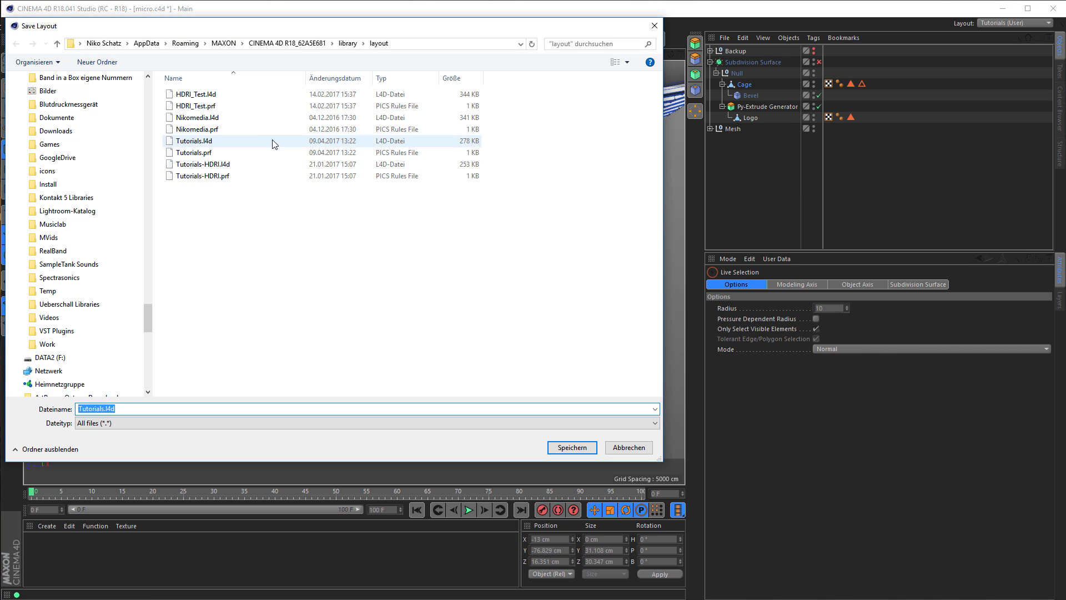
{"action": "left_click", "coordinate": [197, 143]}
{"action": "double_click", "coordinate": [198, 143]}
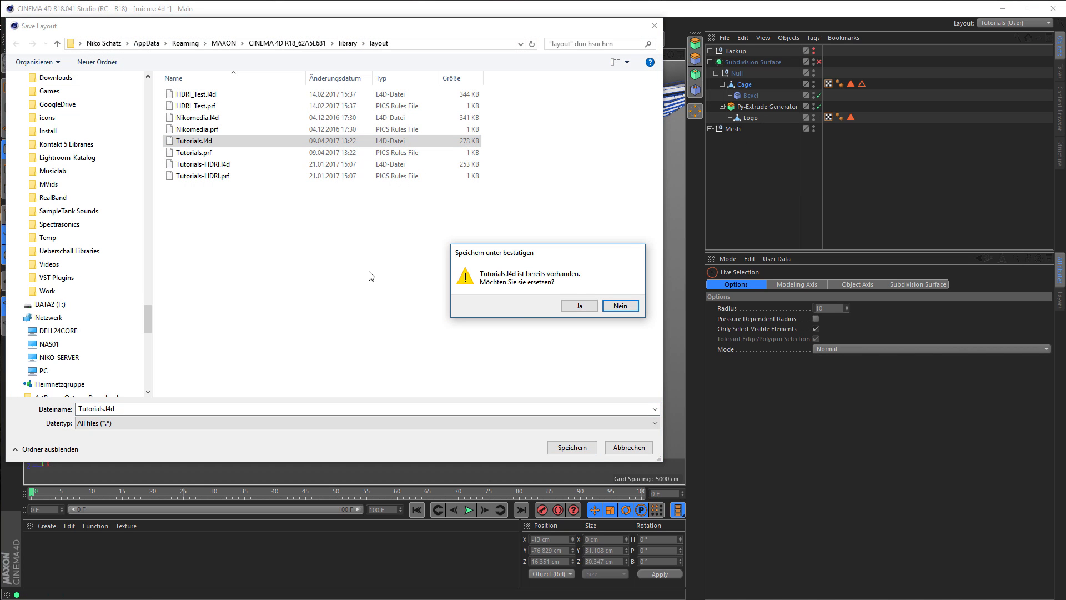
{"action": "left_click", "coordinate": [577, 307]}
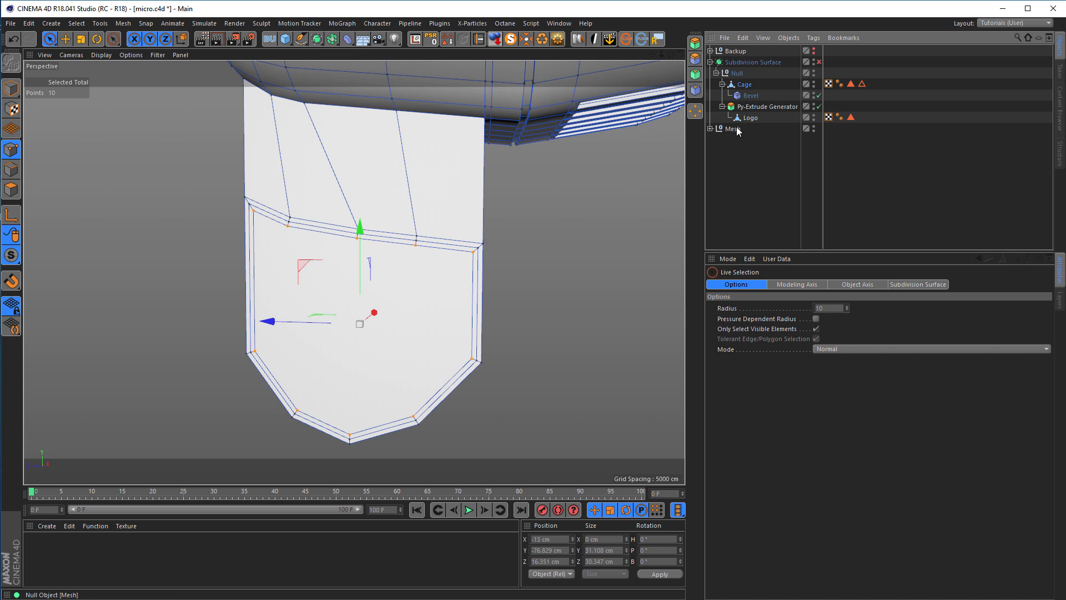
- Shape the selected points with Points to Circle and rotate the ring about 11° to line up with the surrounding edges
{"action": "left_click", "coordinate": [696, 113]}
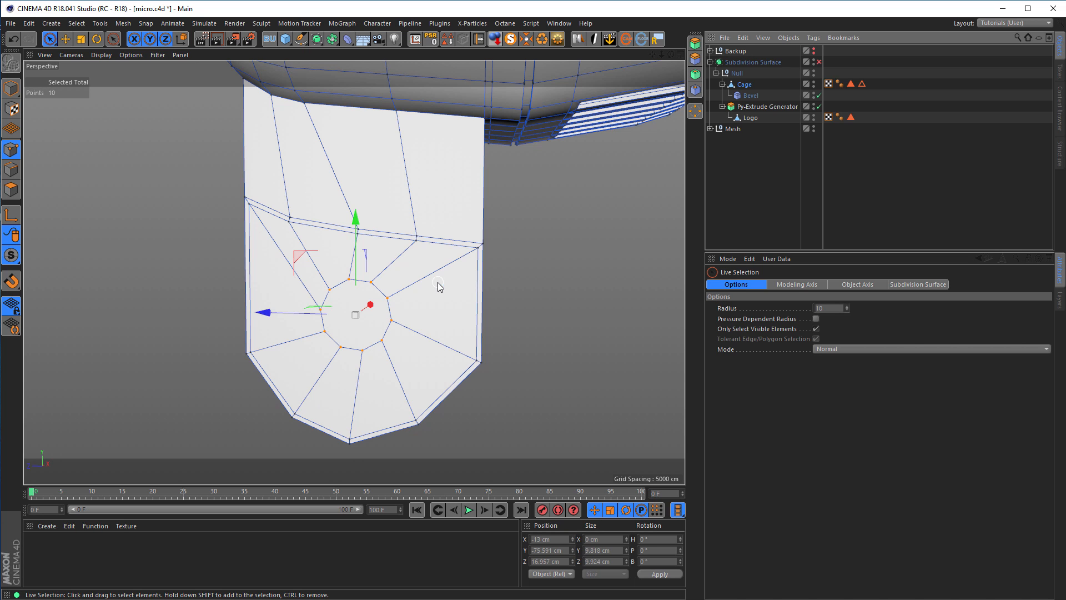
{"action": "scroll", "coordinate": [439, 288], "scroll_direction": "up", "scroll_amount": 2}
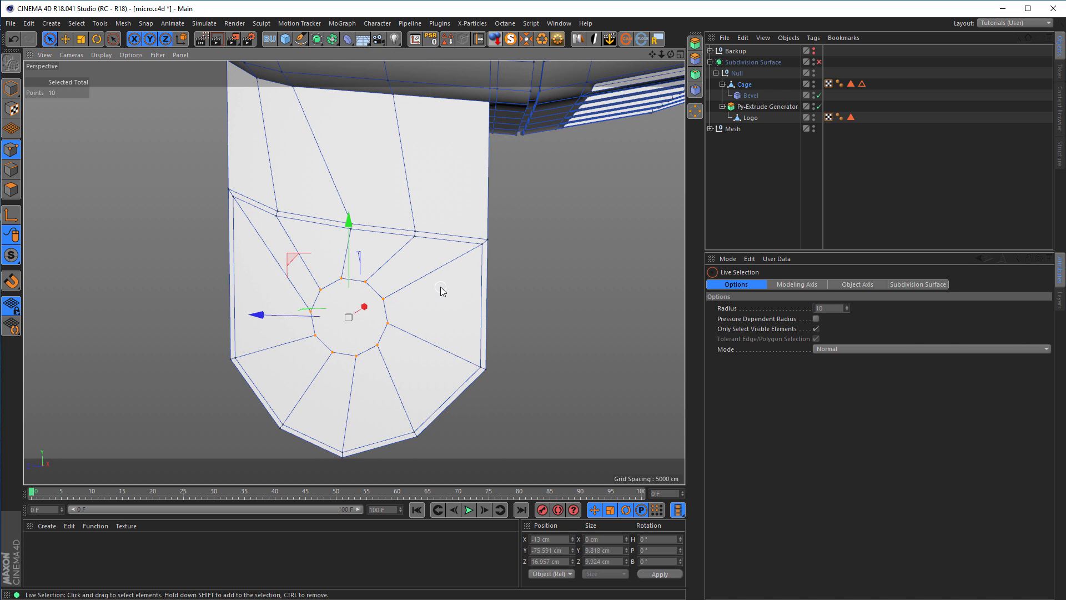
{"action": "key", "text": "r"}
{"action": "left_click_drag", "start_coordinate": [399, 288], "coordinate": [407, 299]}
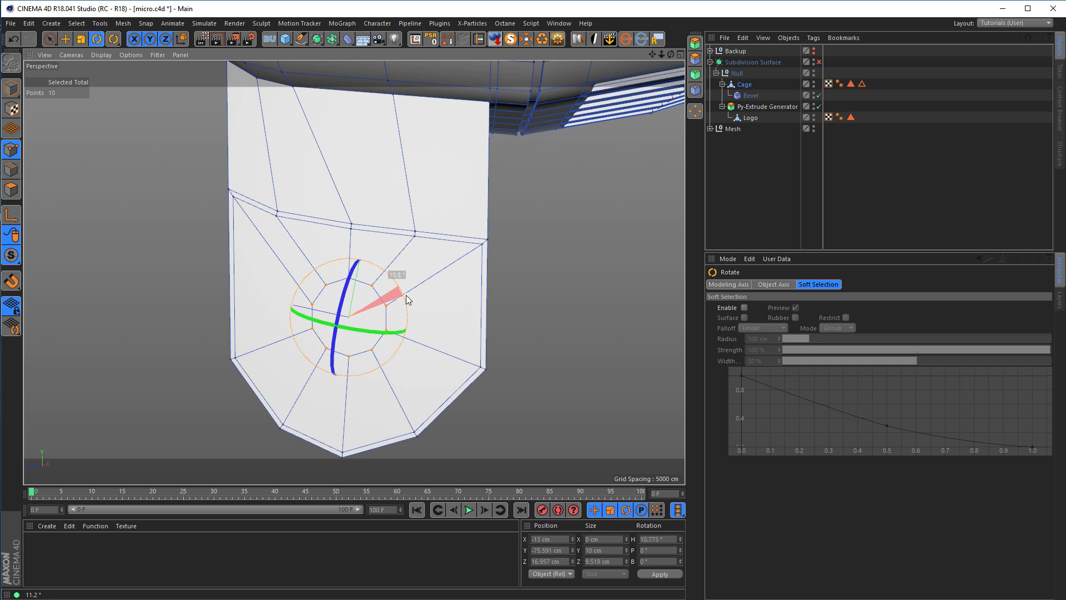
{"action": "left_click_drag", "start_coordinate": [406, 295], "coordinate": [406, 296]}
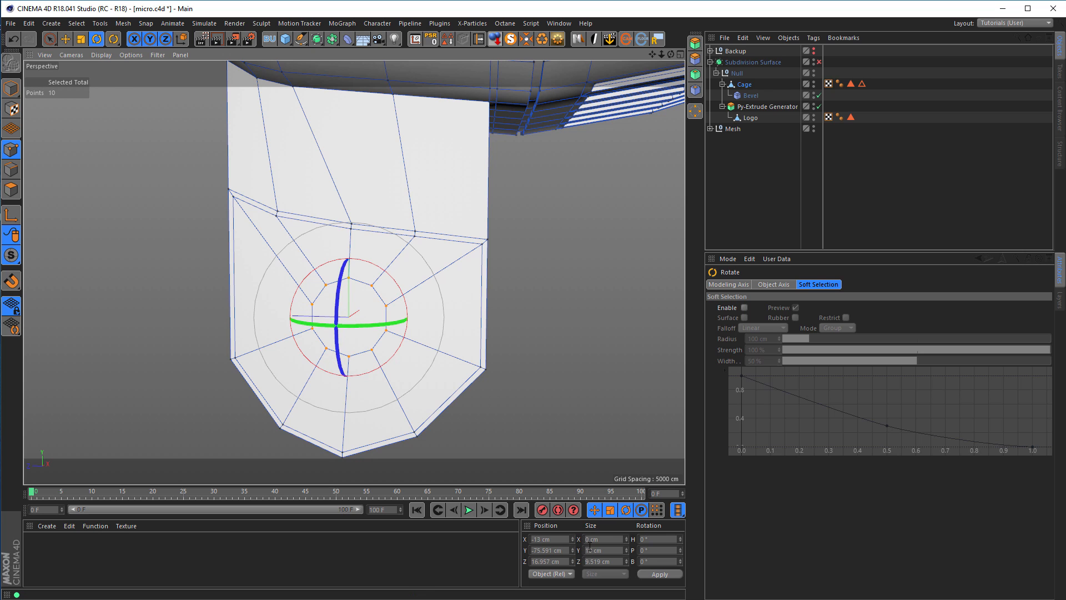
- Try sizes of 15 cm and 17 cm in Y and Z for the circular point ring
{"action": "left_click_drag", "start_coordinate": [608, 551], "coordinate": [571, 554]}
{"action": "type", "text": "15"}
{"action": "key", "text": "Tab"}
{"action": "type", "text": "15"}
{"action": "key", "text": "Return"}
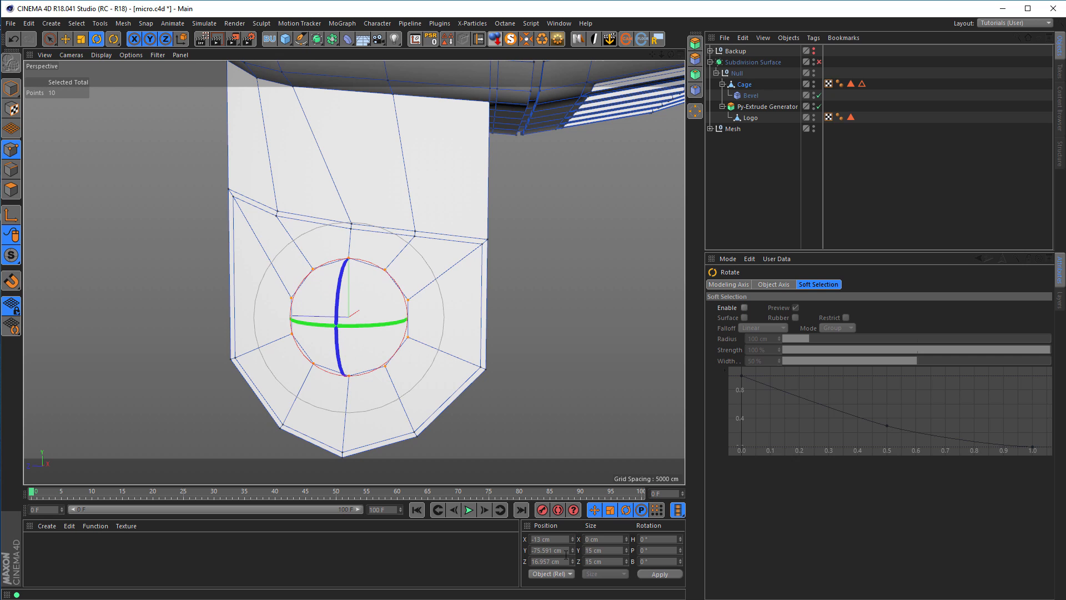
{"action": "left_click_drag", "start_coordinate": [607, 547], "coordinate": [571, 558]}
{"action": "type", "text": "17"}
{"action": "key", "text": "Tab"}
{"action": "type", "text": "17"}
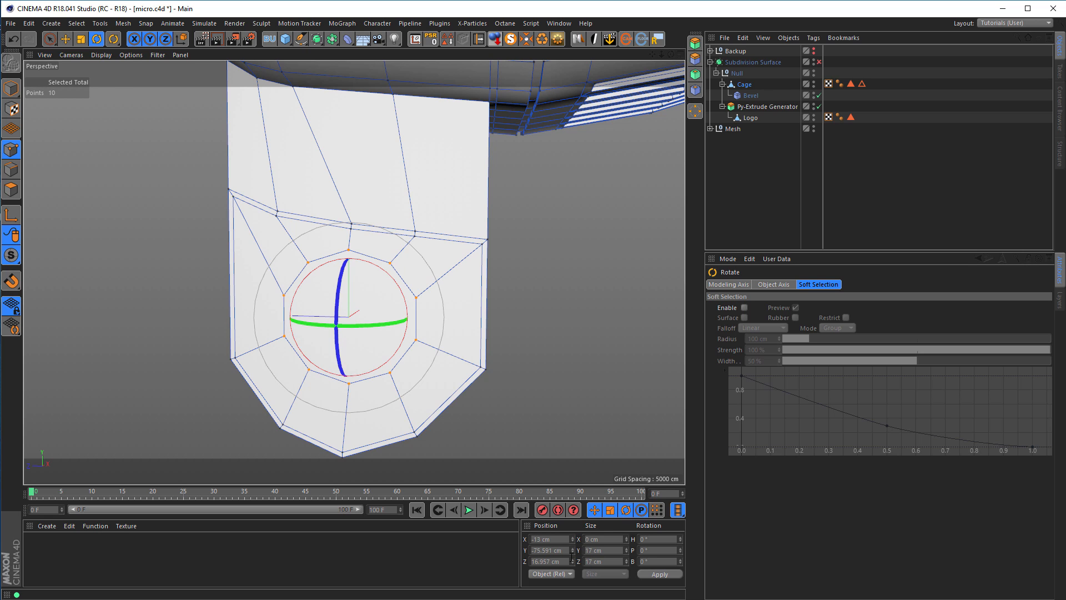
- Set the circular point ring's Y and Z size to 18 cm
{"action": "left_click_drag", "start_coordinate": [615, 548], "coordinate": [568, 561]}
{"action": "type", "text": "18"}
{"action": "key", "text": "Tab"}
{"action": "type", "text": "18"}
{"action": "key", "text": "Return"}
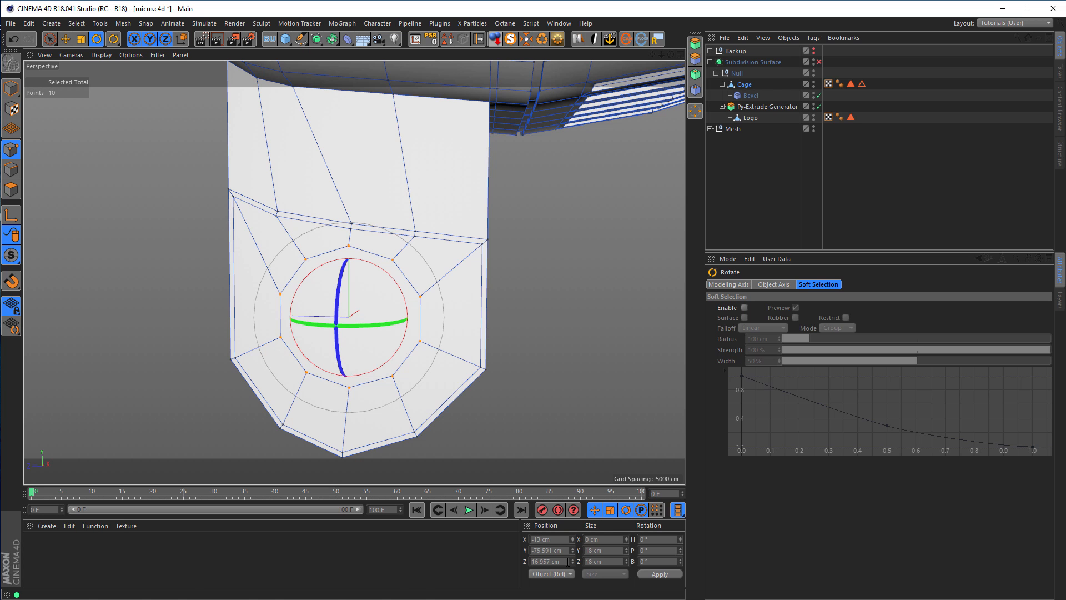
- Select the inner N-gon on the opposite leg's outer face, convert it to points and shape them with Points to Circle
{"action": "middle_click", "coordinate": [567, 370]}
{"action": "middle_click", "coordinate": [320, 212]}
{"action": "left_click_drag", "start_coordinate": [370, 247], "coordinate": [495, 264], "text": "alt"}
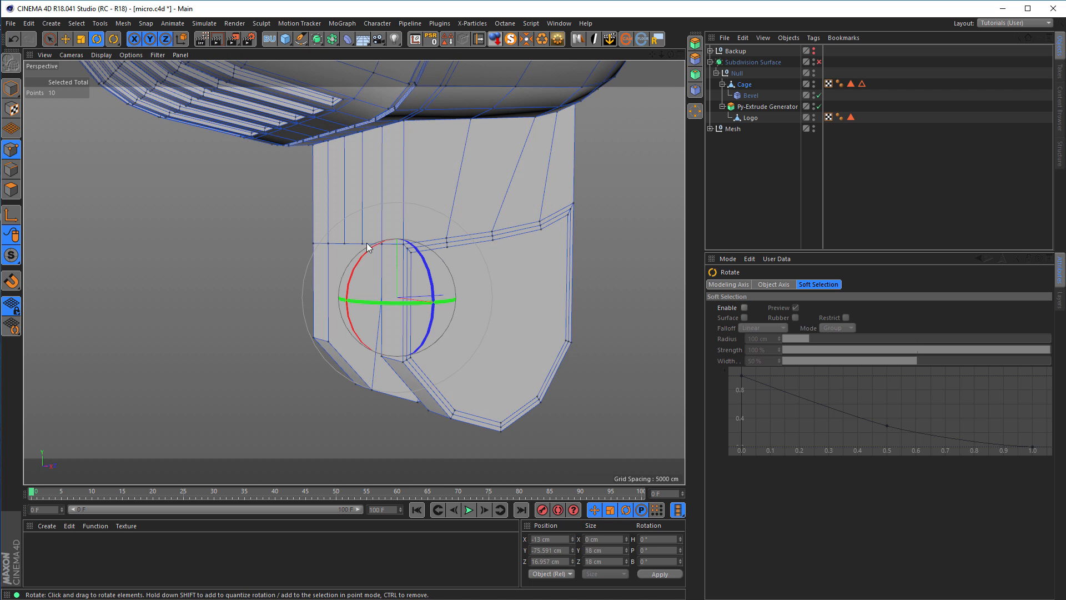
{"action": "left_click", "coordinate": [11, 189]}
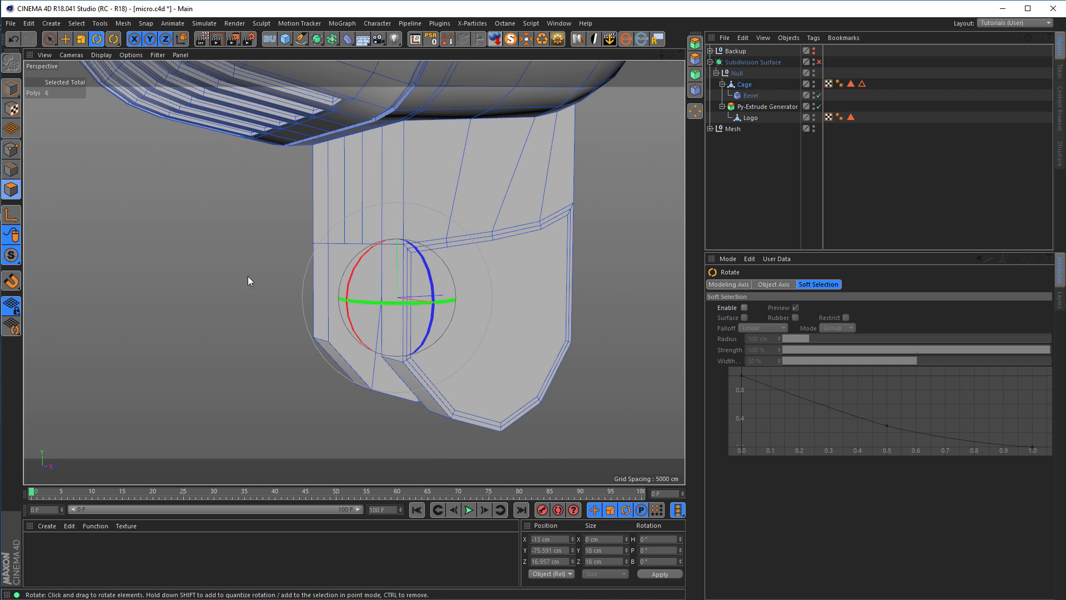
{"action": "key", "text": "9"}
{"action": "left_click", "coordinate": [500, 293]}
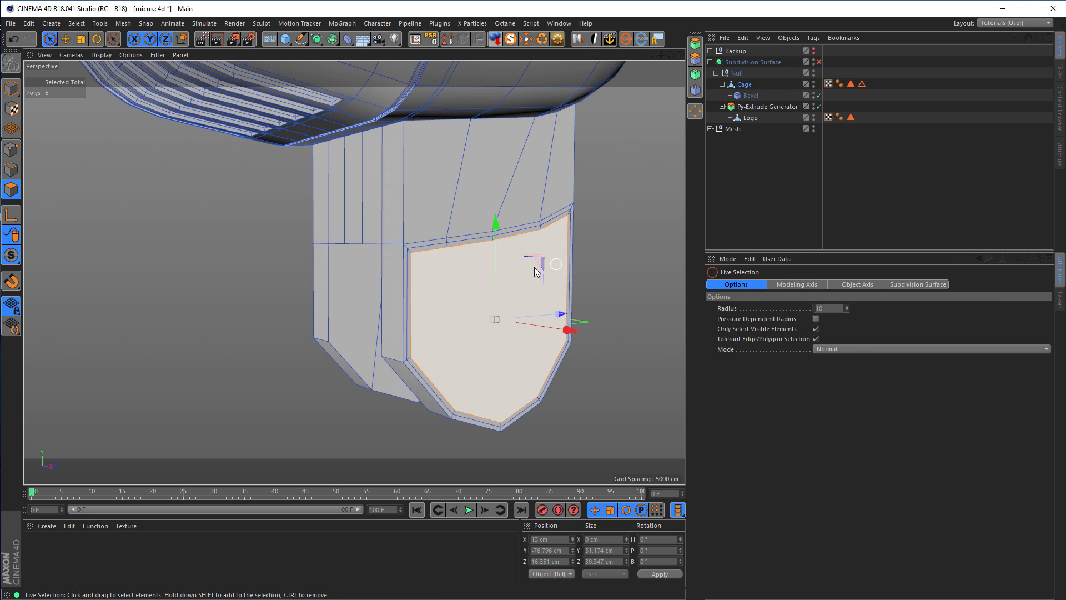
{"action": "left_click_drag", "start_coordinate": [536, 272], "coordinate": [430, 287], "text": "alt"}
{"action": "left_click", "coordinate": [12, 150], "text": "ctrl"}
{"action": "left_click_drag", "start_coordinate": [107, 196], "coordinate": [366, 269], "text": "alt"}
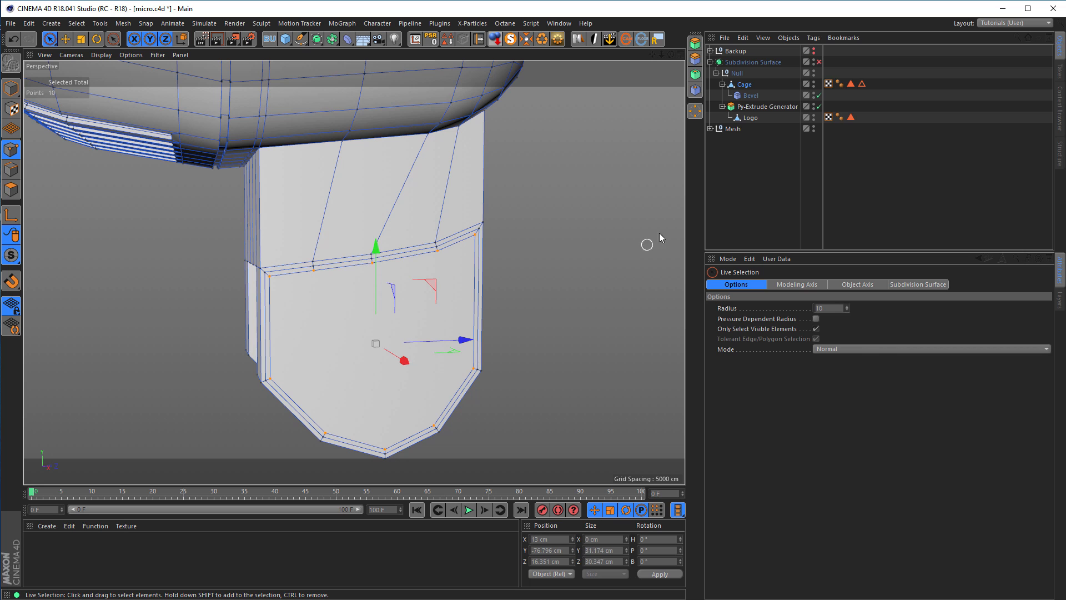
{"action": "left_click", "coordinate": [695, 111]}
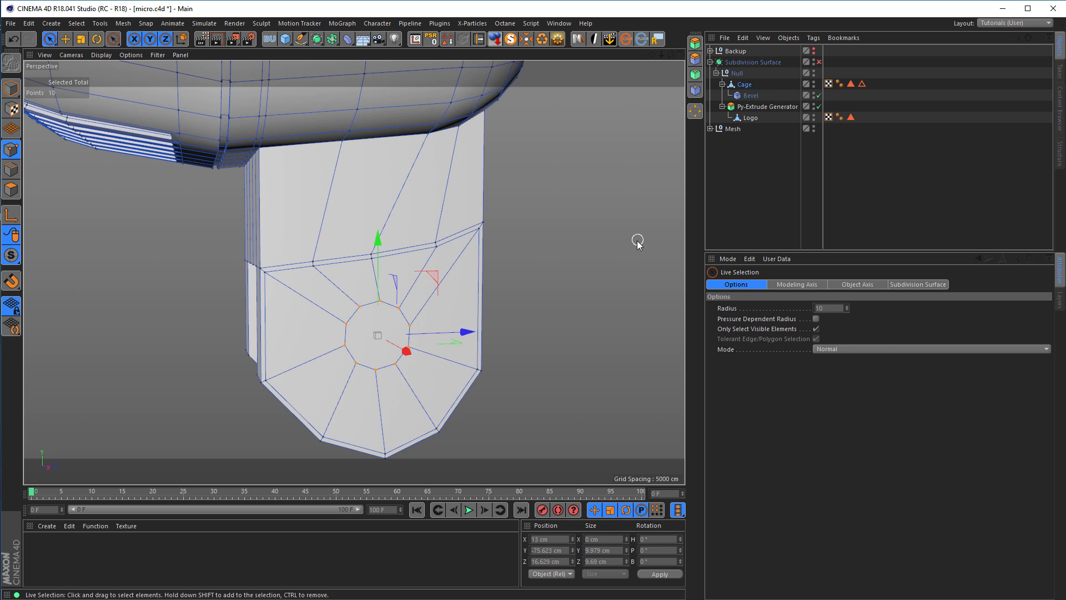
- Rotate the opposite leg's circular point ring slightly to line it up with the surrounding edges
{"action": "left_click_drag", "start_coordinate": [542, 310], "coordinate": [473, 321], "text": "alt"}
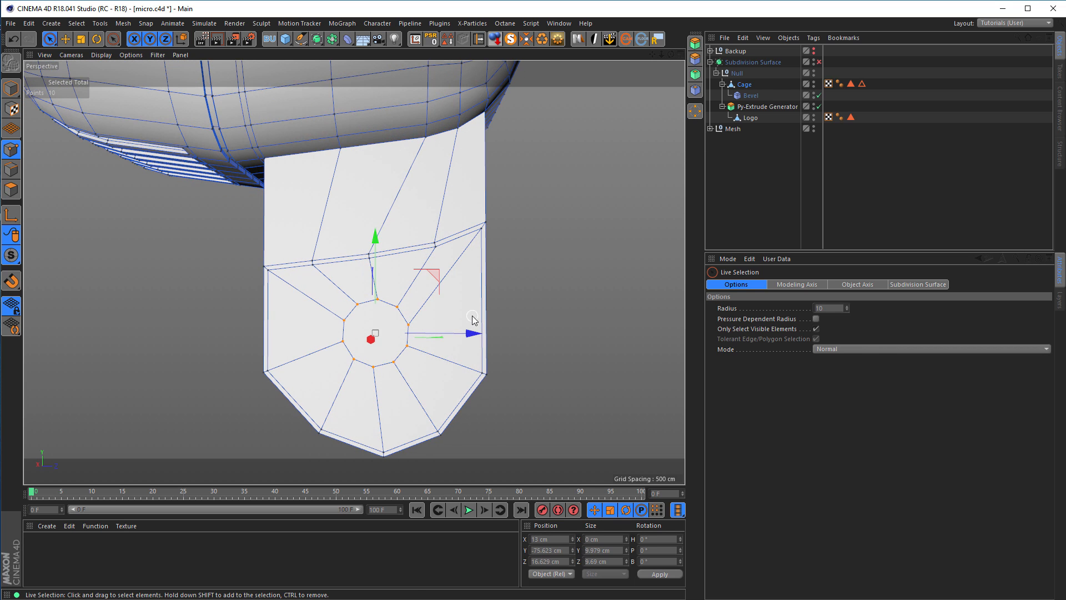
{"action": "key", "text": "r"}
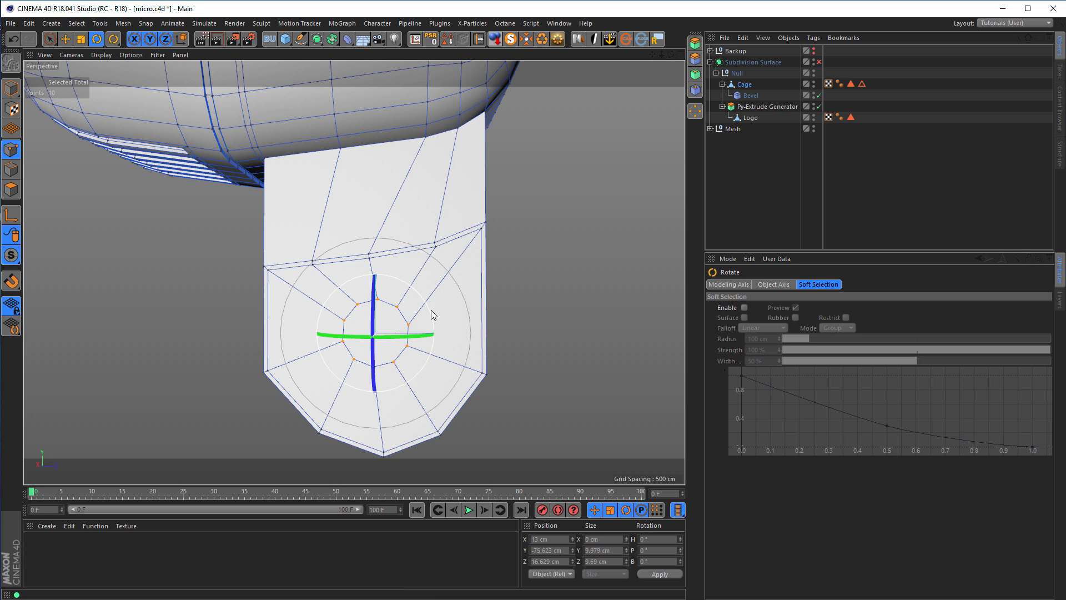
{"action": "left_click_drag", "start_coordinate": [430, 308], "coordinate": [429, 304]}
- Set the opposite leg's circular point ring to 18 cm in Y and Z and clear the selection
{"action": "left_click_drag", "start_coordinate": [612, 549], "coordinate": [565, 546]}
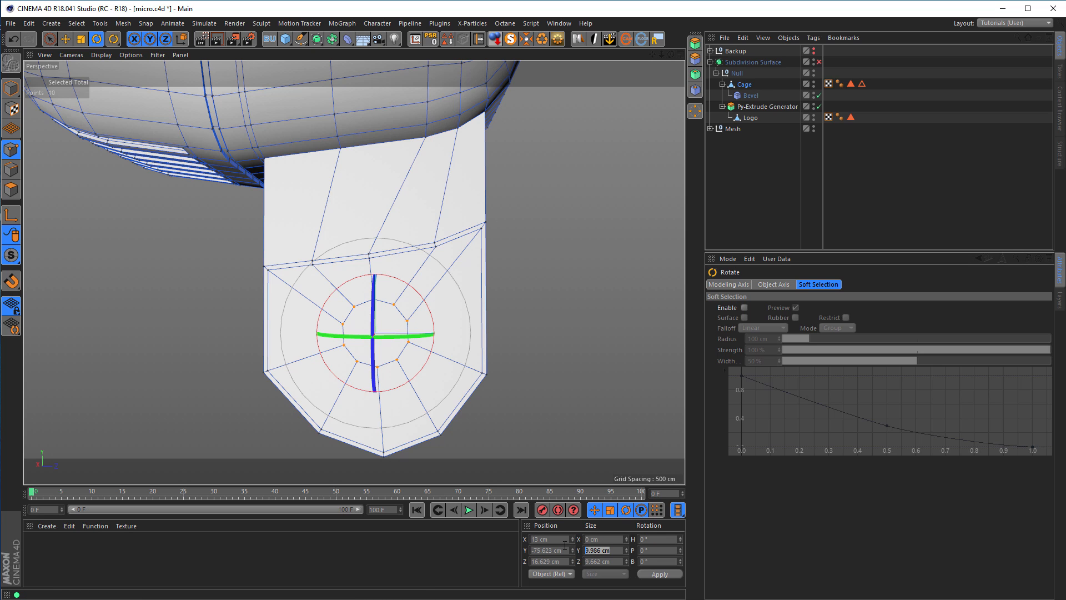
{"action": "type", "text": "18"}
{"action": "key", "text": "Tab"}
{"action": "type", "text": "18"}
{"action": "key", "text": "Return"}
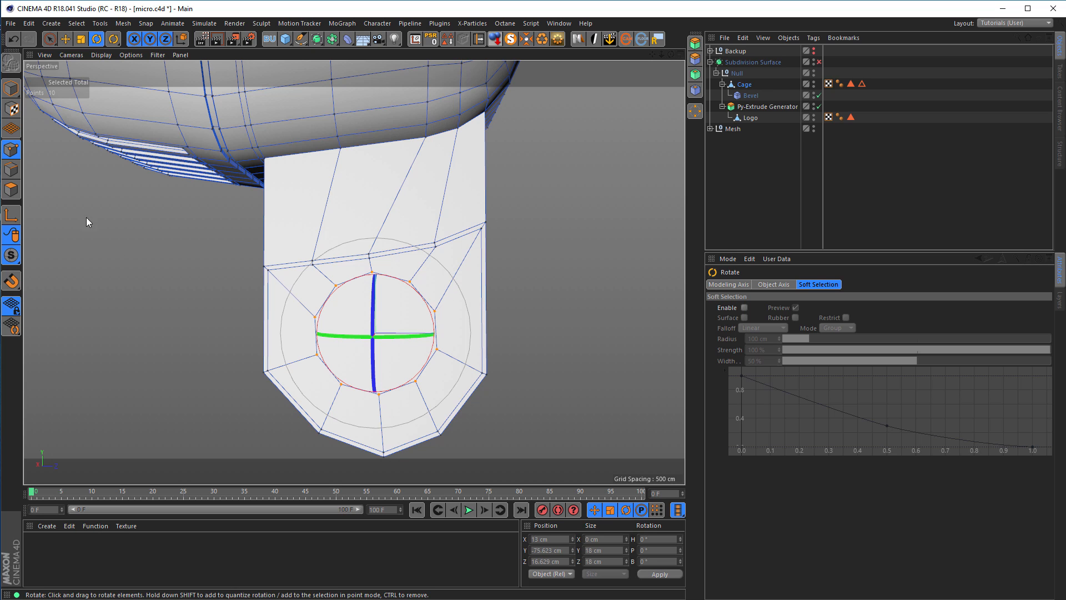
{"action": "left_click", "coordinate": [104, 215]}
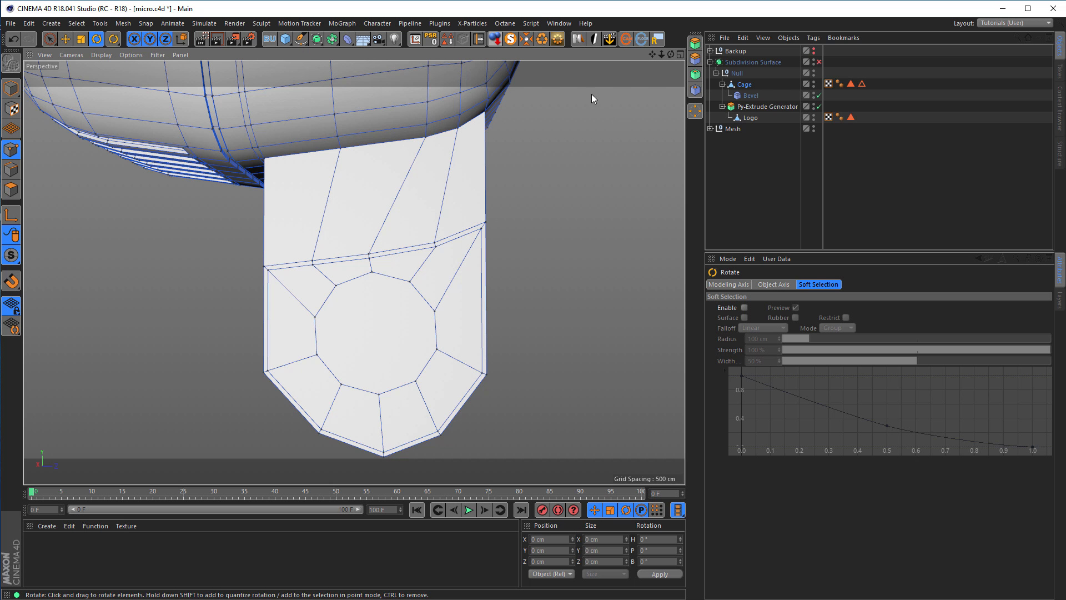
- Open the Points to Circle script in the Script Manager, examine its radius variable and the saving options, and close the manager
{"action": "left_click", "coordinate": [530, 23]}
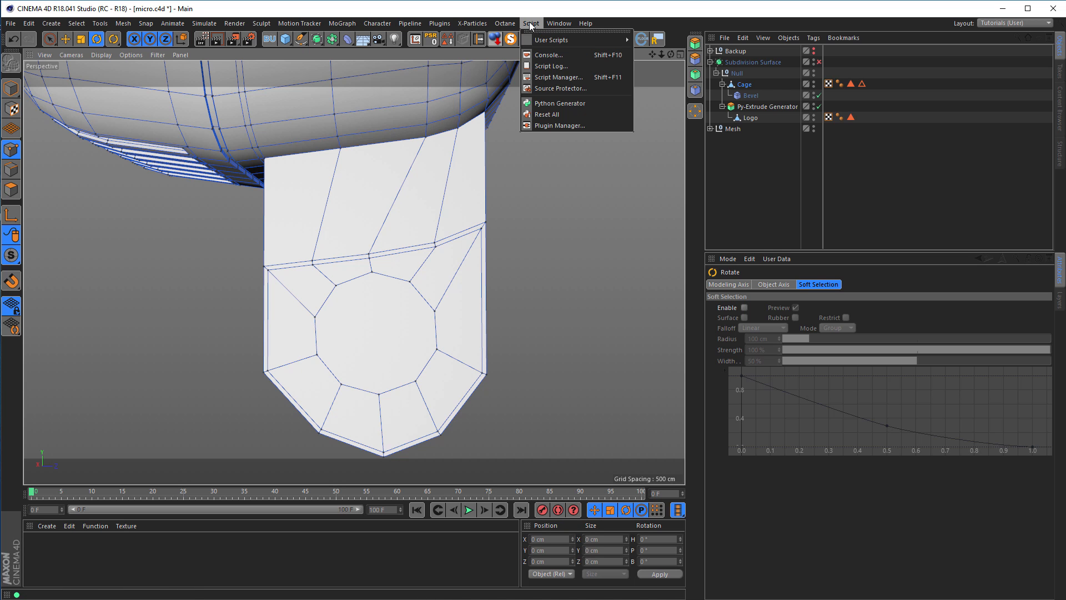
{"action": "left_click", "coordinate": [566, 78]}
{"action": "left_click_drag", "start_coordinate": [530, 12], "coordinate": [462, 94]}
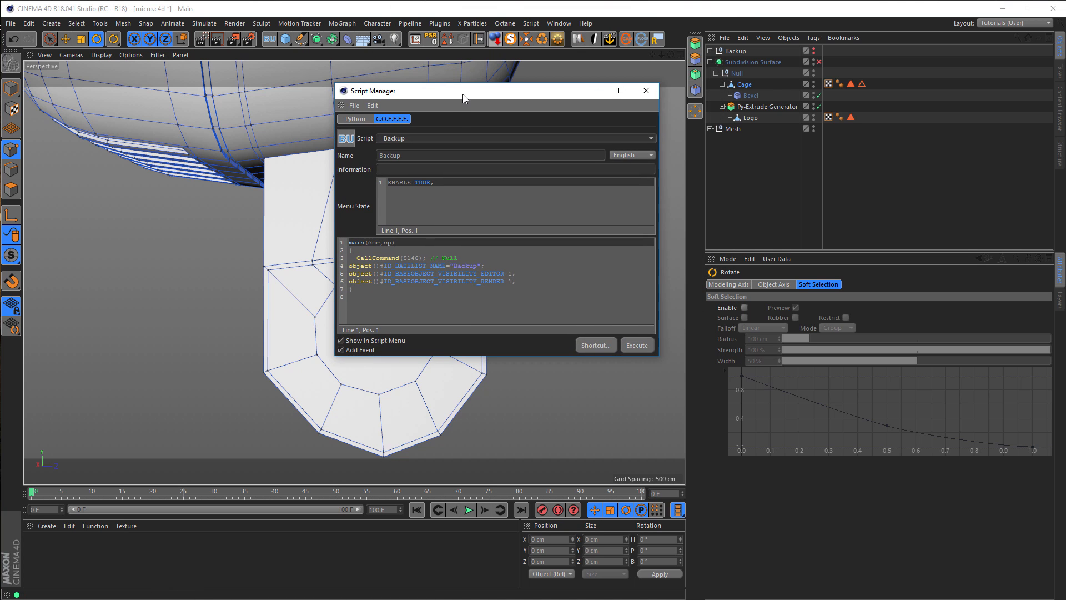
{"action": "left_click", "coordinate": [429, 138]}
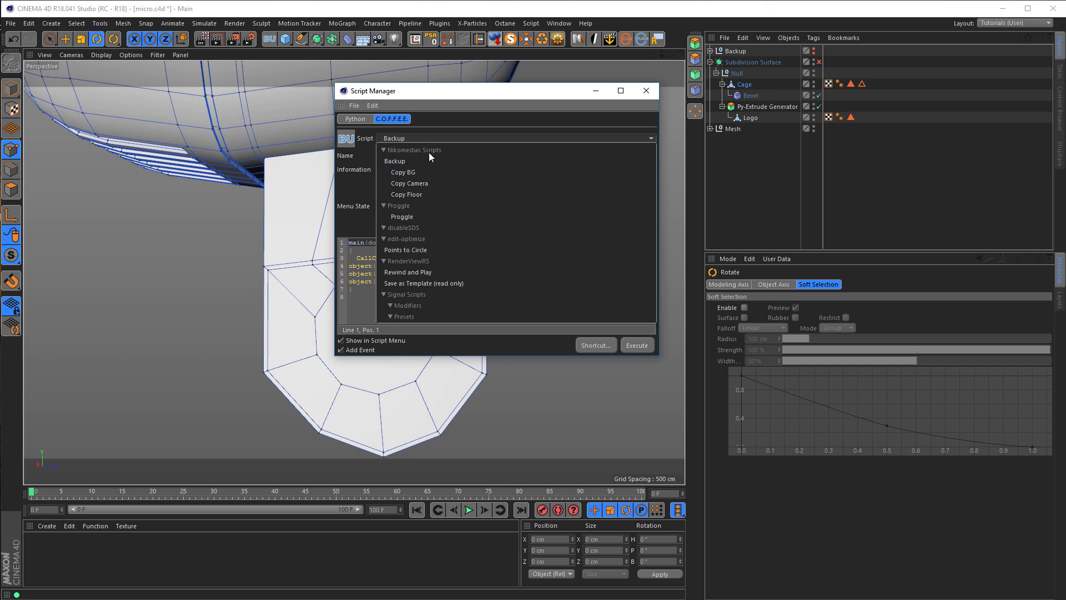
{"action": "left_click", "coordinate": [408, 250]}
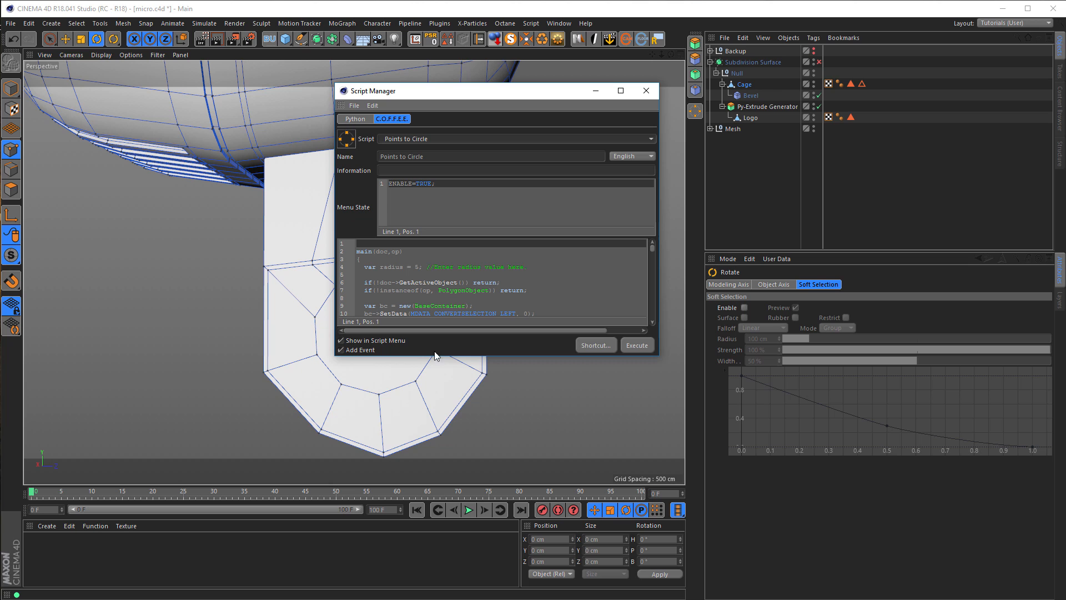
{"action": "left_click_drag", "start_coordinate": [446, 356], "coordinate": [478, 482]}
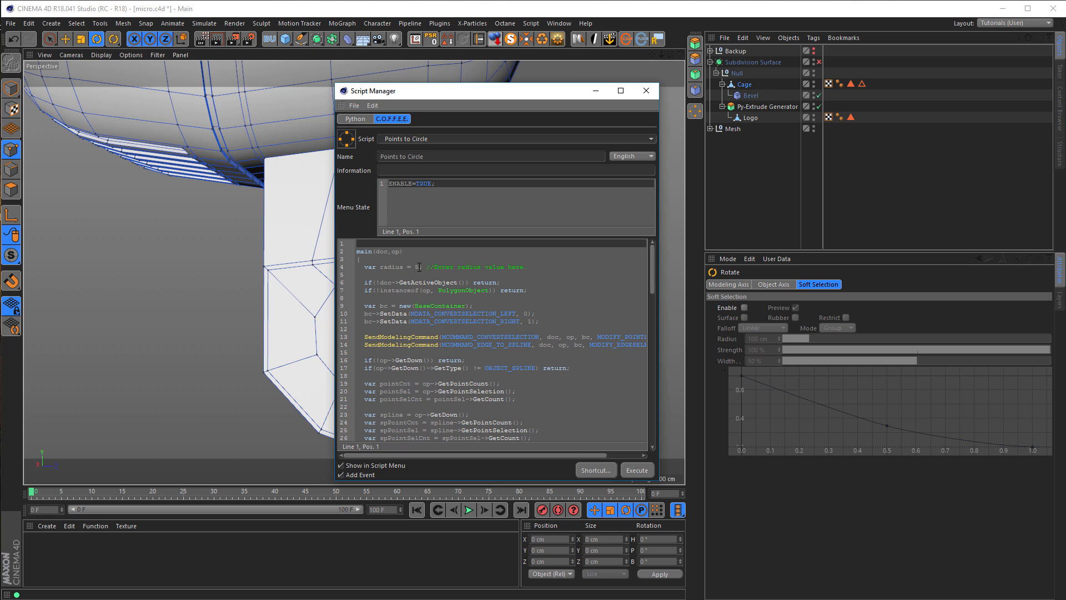
{"action": "double_click", "coordinate": [417, 267]}
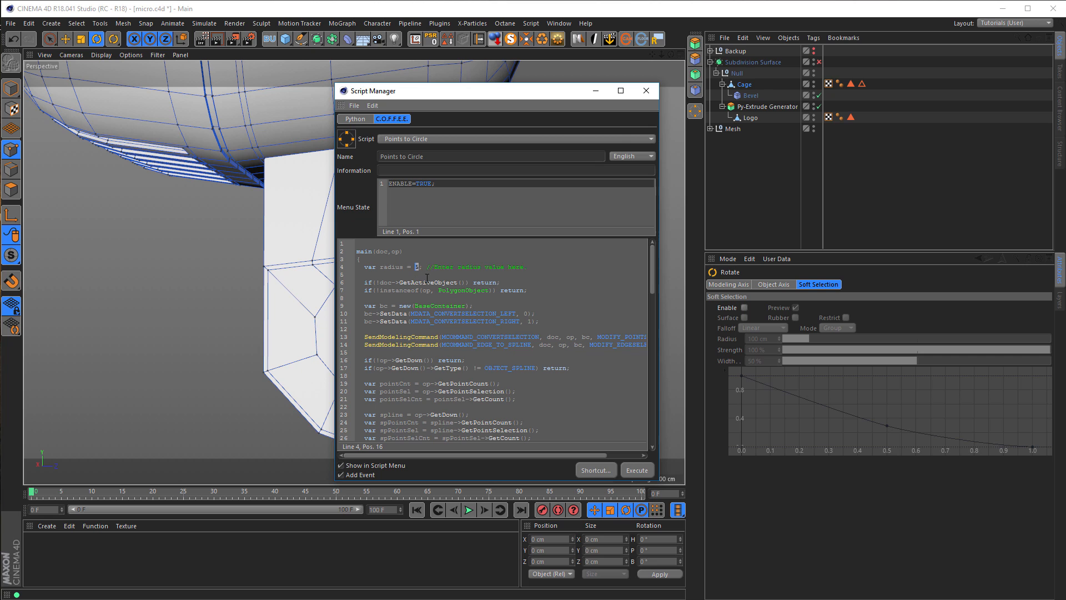
{"action": "left_click", "coordinate": [420, 266]}
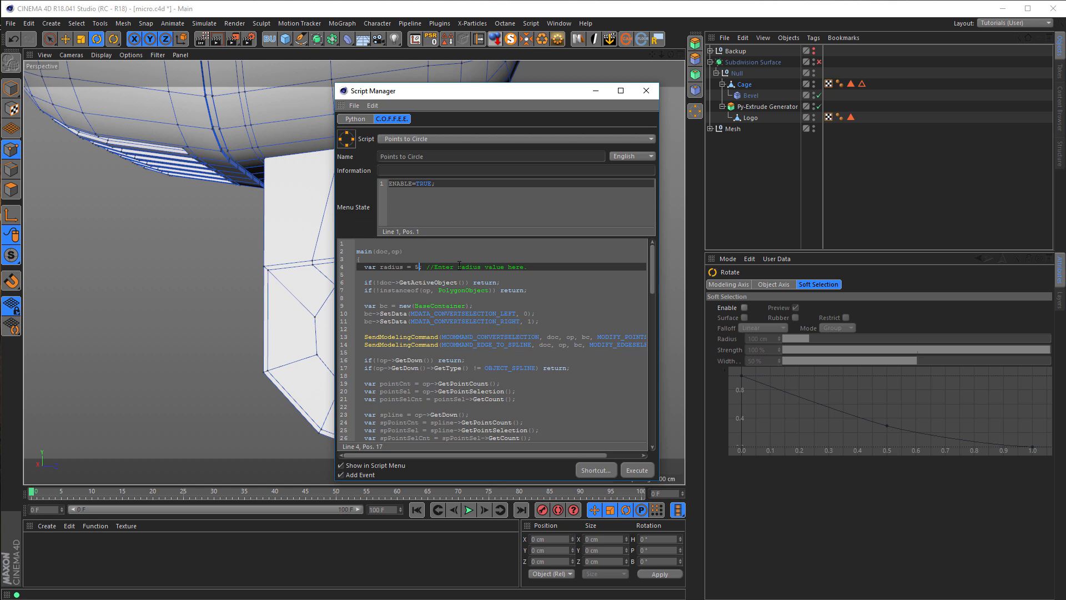
{"action": "left_click", "coordinate": [355, 106]}
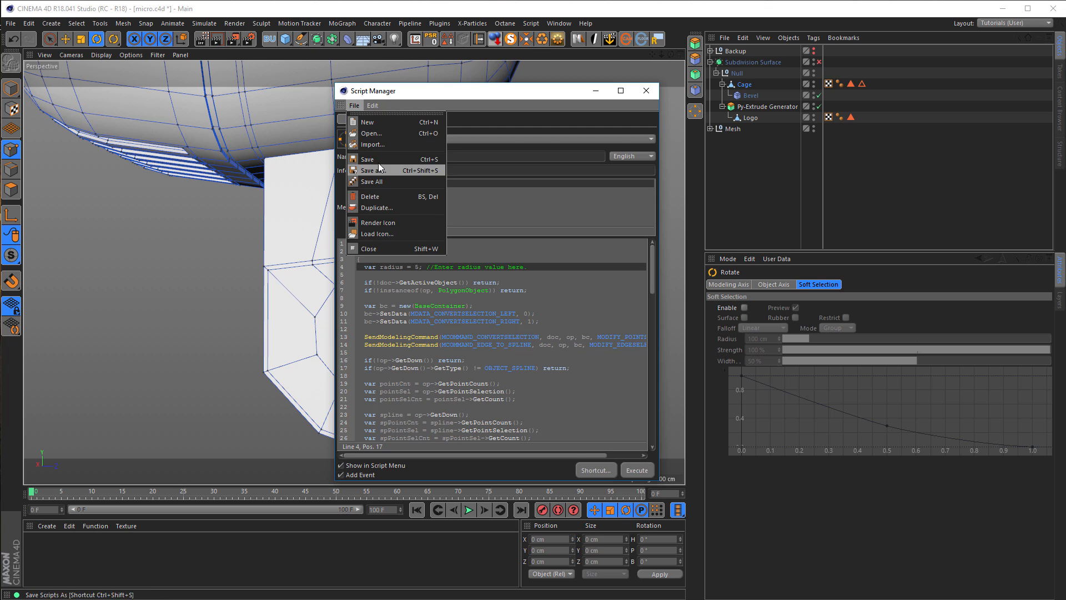
{"action": "left_click", "coordinate": [547, 111]}
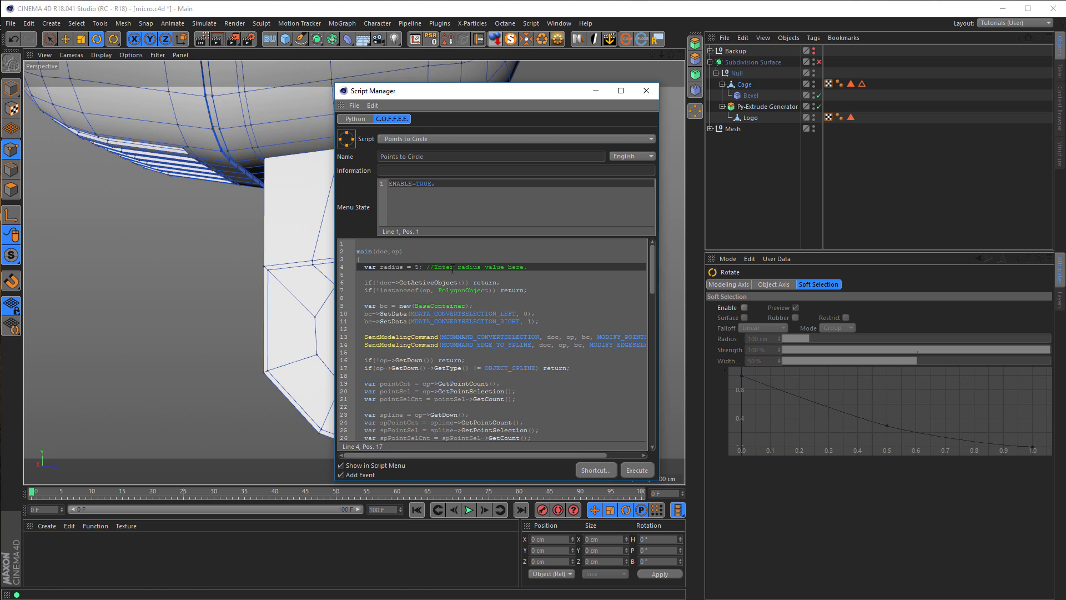
{"action": "left_click", "coordinate": [648, 90]}
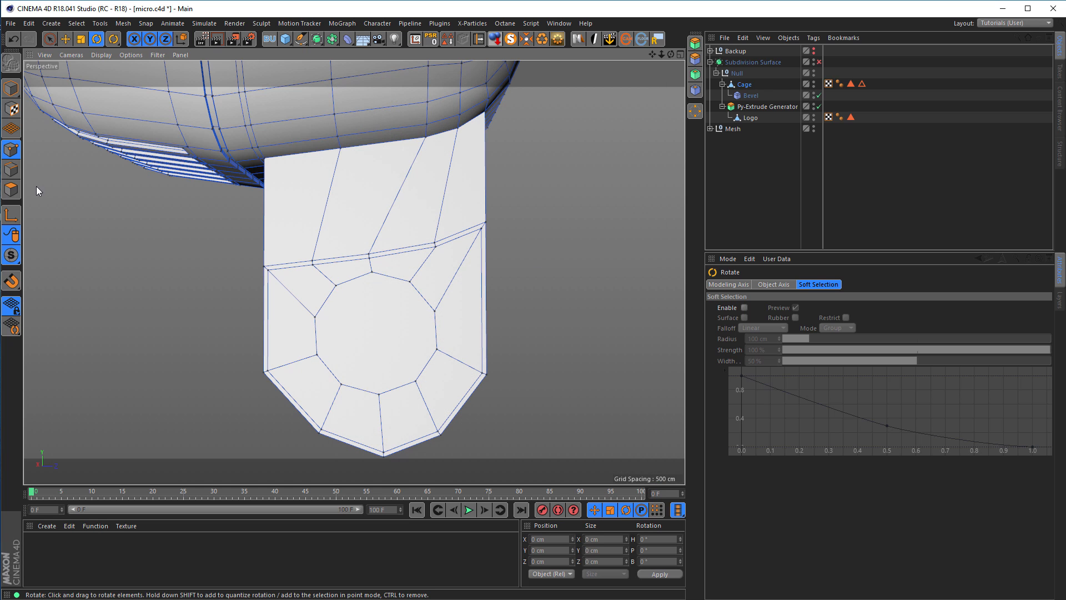
- Select the circular faces on both mount legs' outer sides and move them down about 2 cm in the side view
{"action": "left_click", "coordinate": [11, 189]}
{"action": "left_click_drag", "start_coordinate": [450, 316], "coordinate": [488, 298], "text": "alt"}
{"action": "left_click", "coordinate": [482, 305], "text": "shift"}
{"action": "middle_click", "coordinate": [462, 298]}
{"action": "middle_click", "coordinate": [269, 352]}
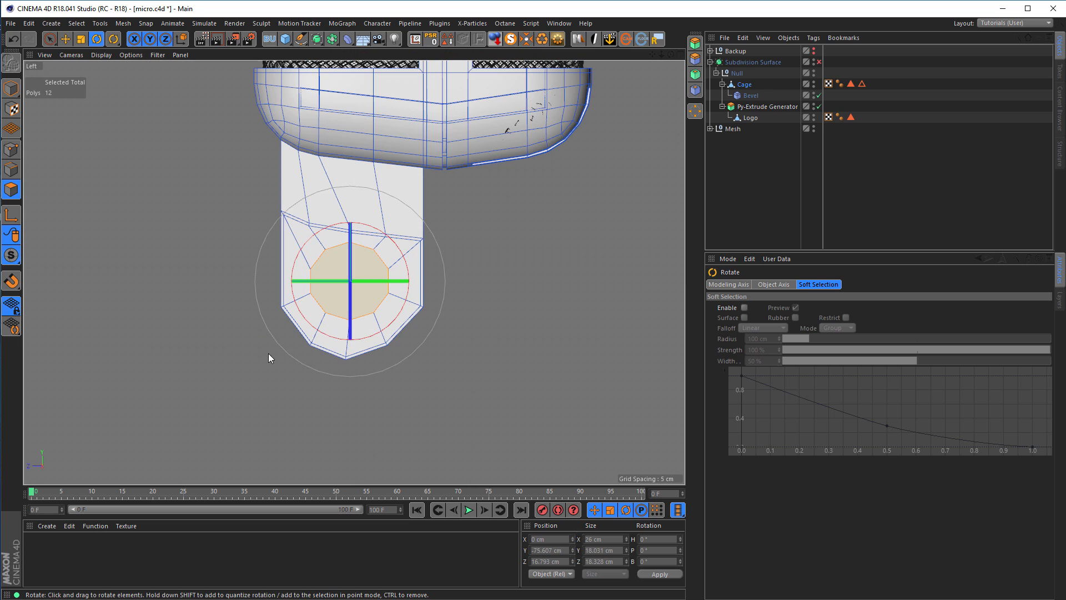
{"action": "key", "text": "e"}
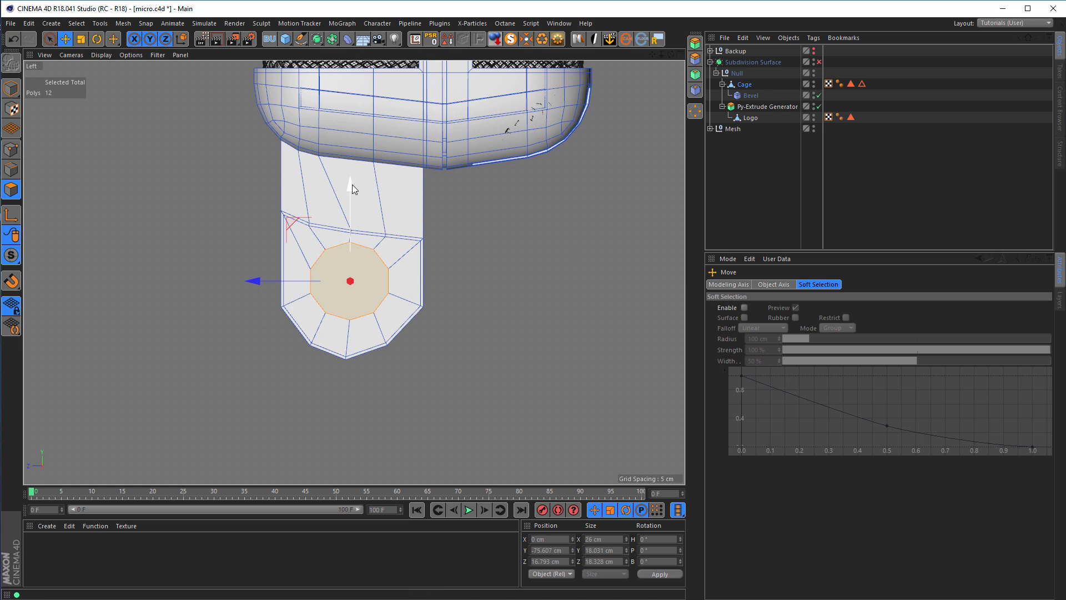
{"action": "left_click_drag", "start_coordinate": [351, 186], "coordinate": [352, 195]}
{"action": "middle_click", "coordinate": [480, 376]}
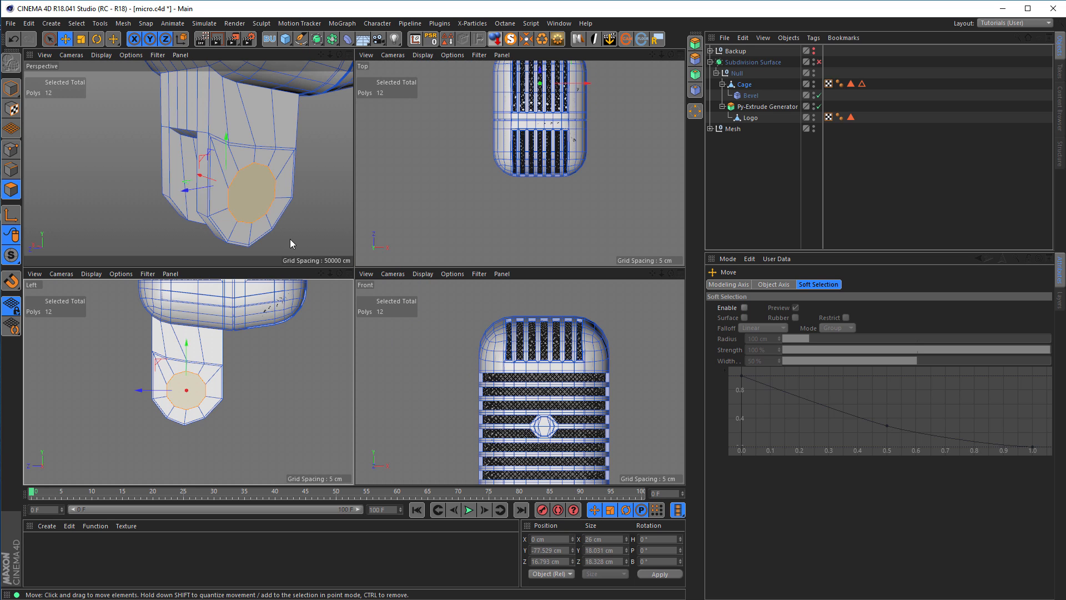
{"action": "middle_click", "coordinate": [289, 238]}
{"action": "left_click_drag", "start_coordinate": [356, 292], "coordinate": [334, 291], "text": "alt"}
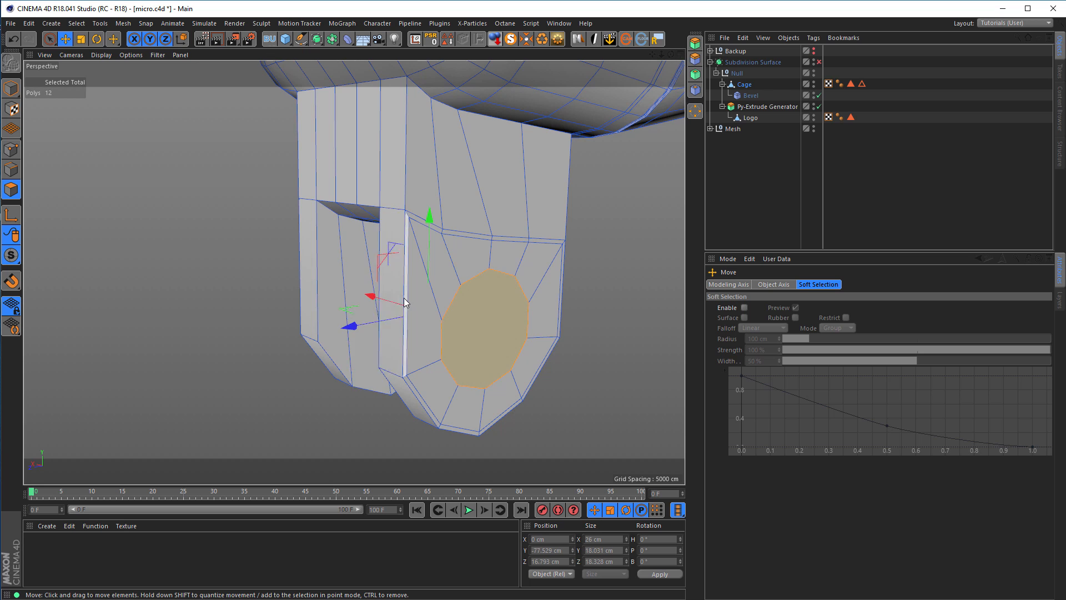
- Inner-extrude the selected circular faces on both legs with a 0.5 cm offset
{"action": "middle_click_drag", "start_coordinate": [404, 299], "coordinate": [278, 296], "text": "alt"}
{"action": "left_click_drag", "start_coordinate": [371, 315], "coordinate": [376, 318], "text": "alt"}
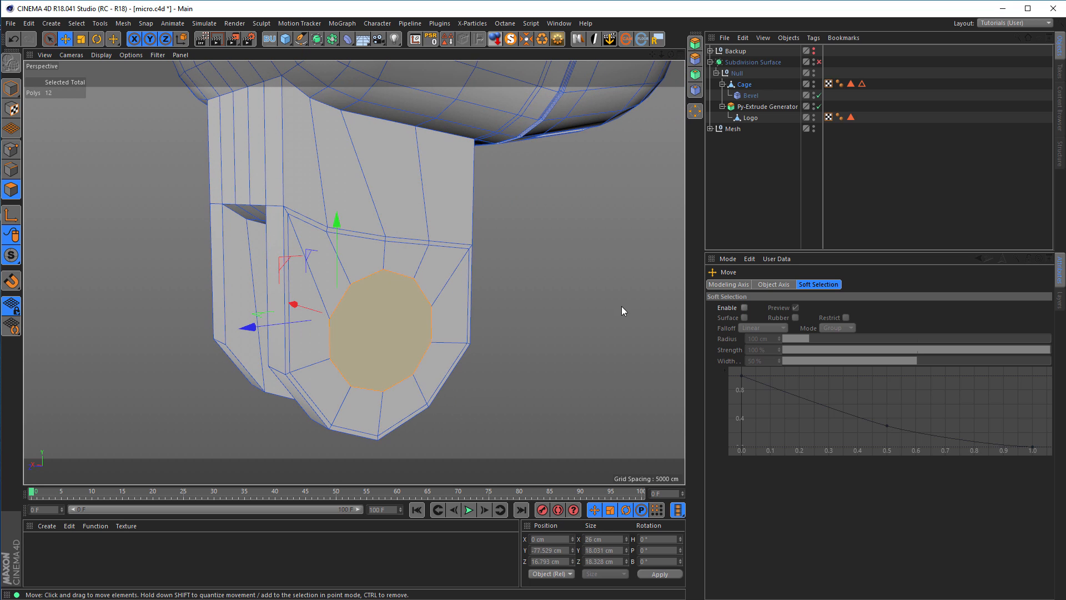
{"action": "key", "text": "i"}
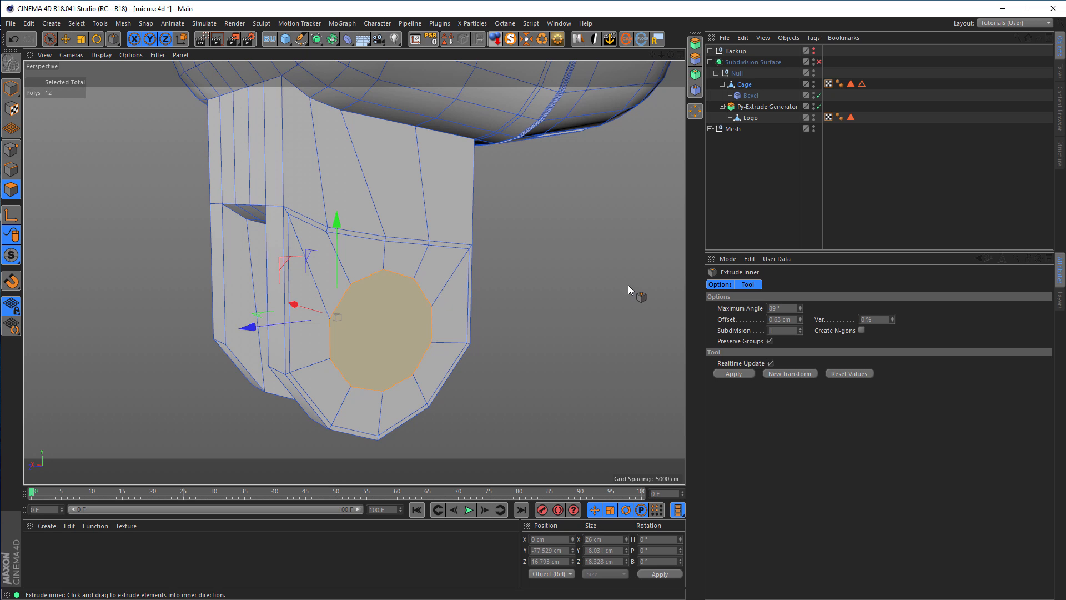
{"action": "left_click", "coordinate": [796, 320]}
{"action": "type", "text": "5"}
{"action": "key", "text": "Return"}
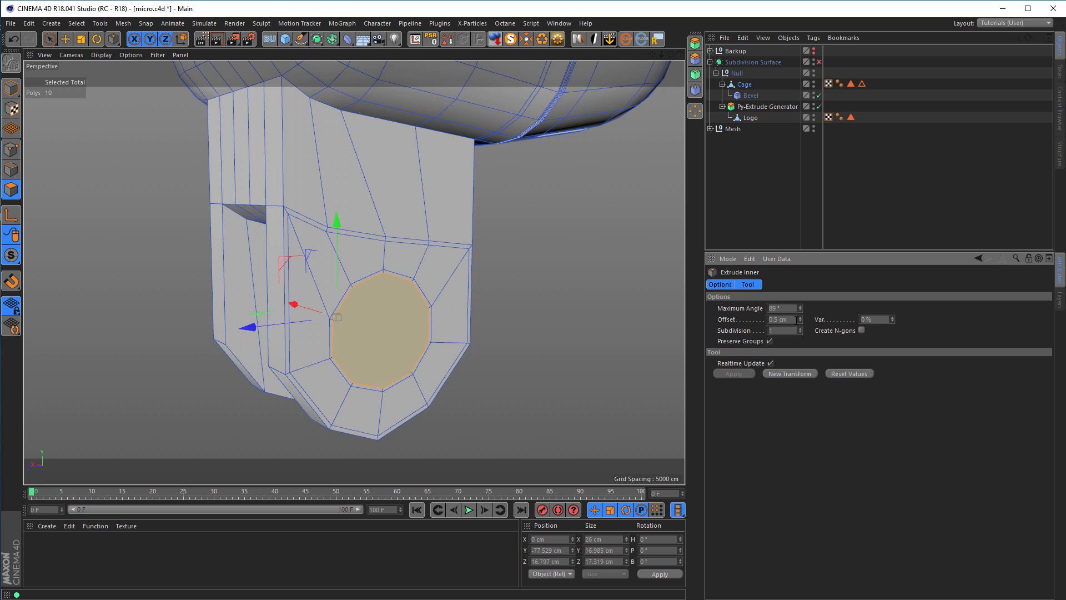
{"action": "scroll", "coordinate": [447, 350], "scroll_direction": "up", "scroll_amount": 5}
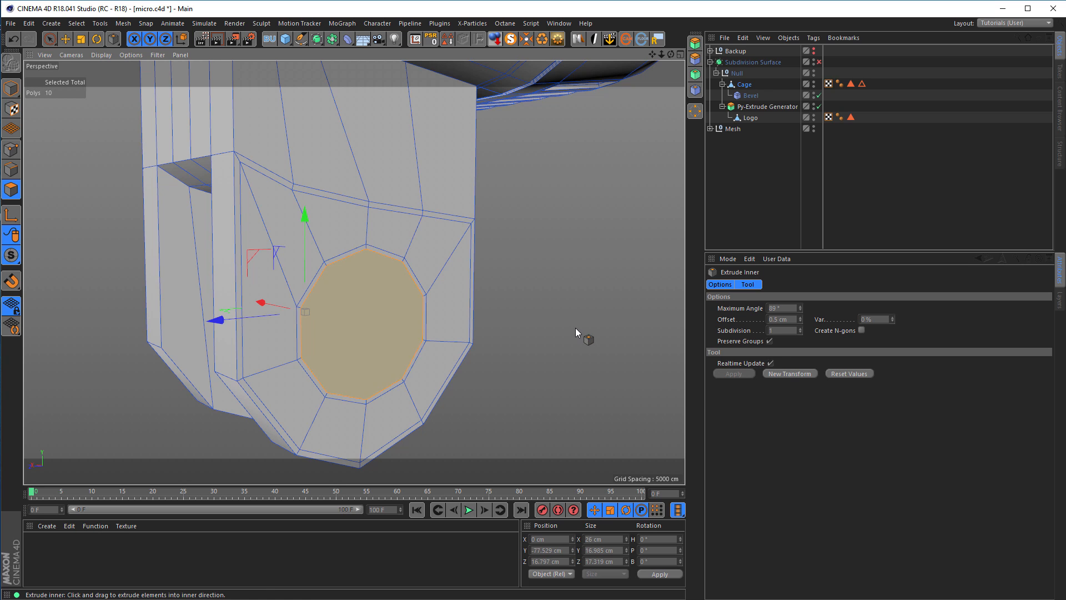
- Extrude the circular faces inward by -4 cm with Create Caps disabled to form round recesses
{"action": "key", "text": "d"}
{"action": "left_click_drag", "start_coordinate": [617, 301], "coordinate": [606, 301]}
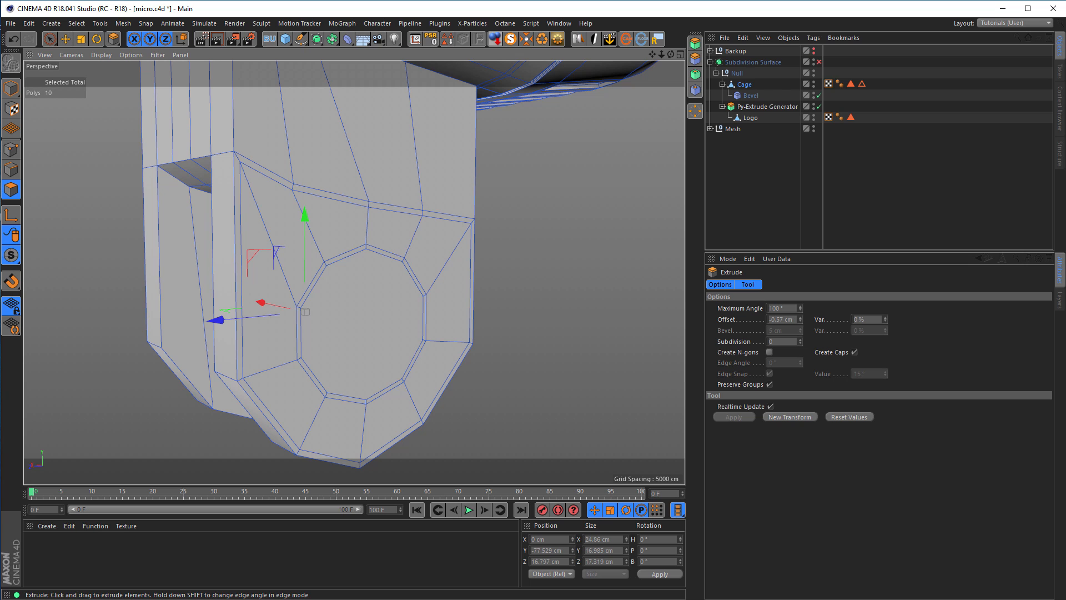
{"action": "left_click", "coordinate": [854, 352]}
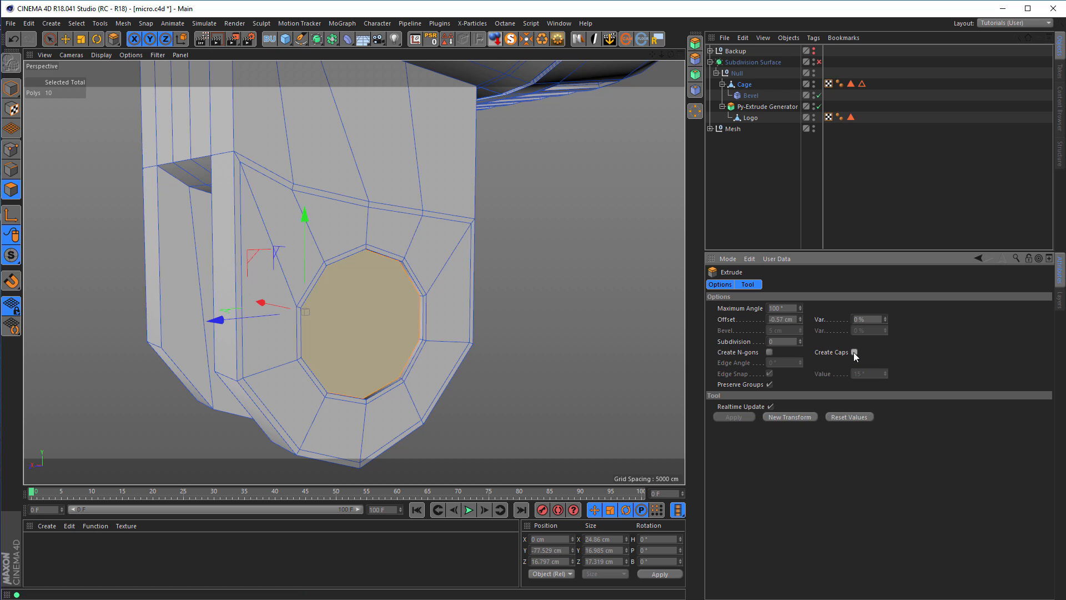
{"action": "left_click_drag", "start_coordinate": [617, 324], "coordinate": [581, 324]}
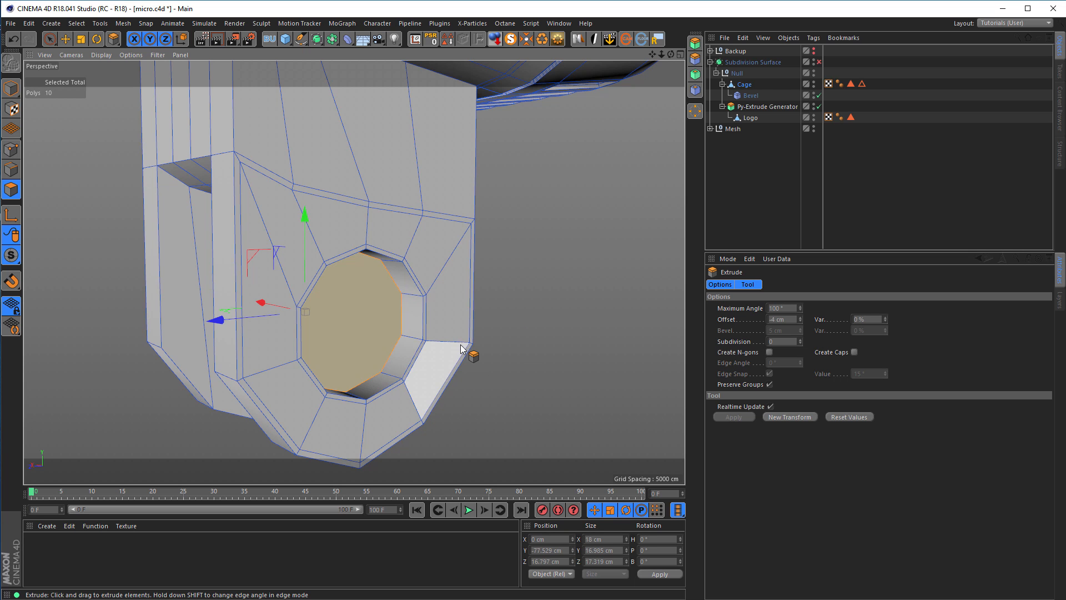
- Loop-select the outer rim edges of the visible round recess and clone them inward with Edge Slide at a 0.5 cm offset
{"action": "scroll", "coordinate": [472, 341], "scroll_direction": "up", "scroll_amount": 3}
{"action": "left_click_drag", "start_coordinate": [475, 337], "coordinate": [473, 340], "text": "alt"}
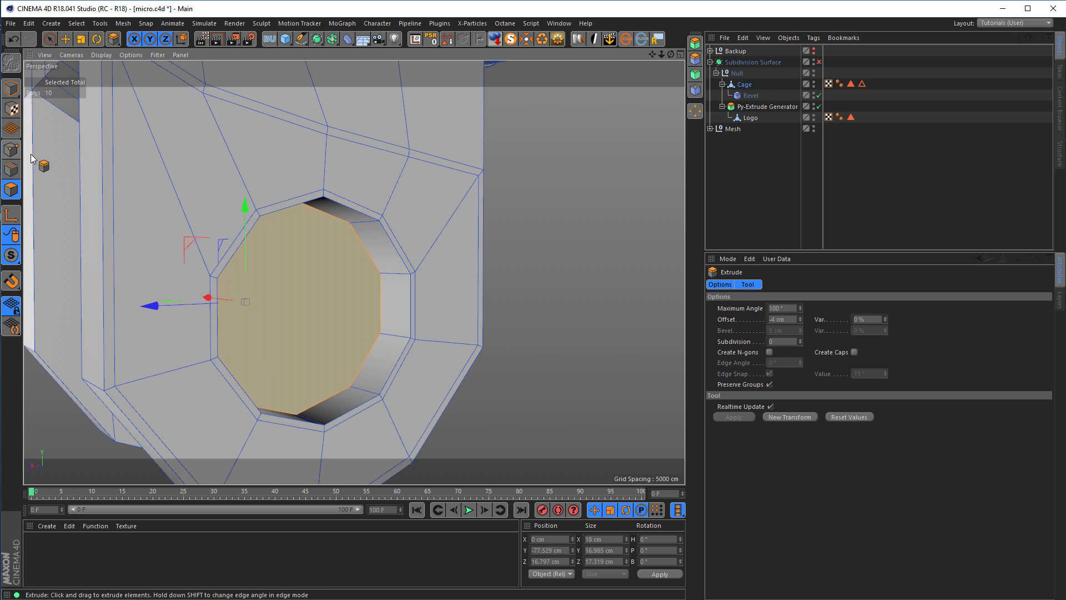
{"action": "left_click", "coordinate": [11, 169]}
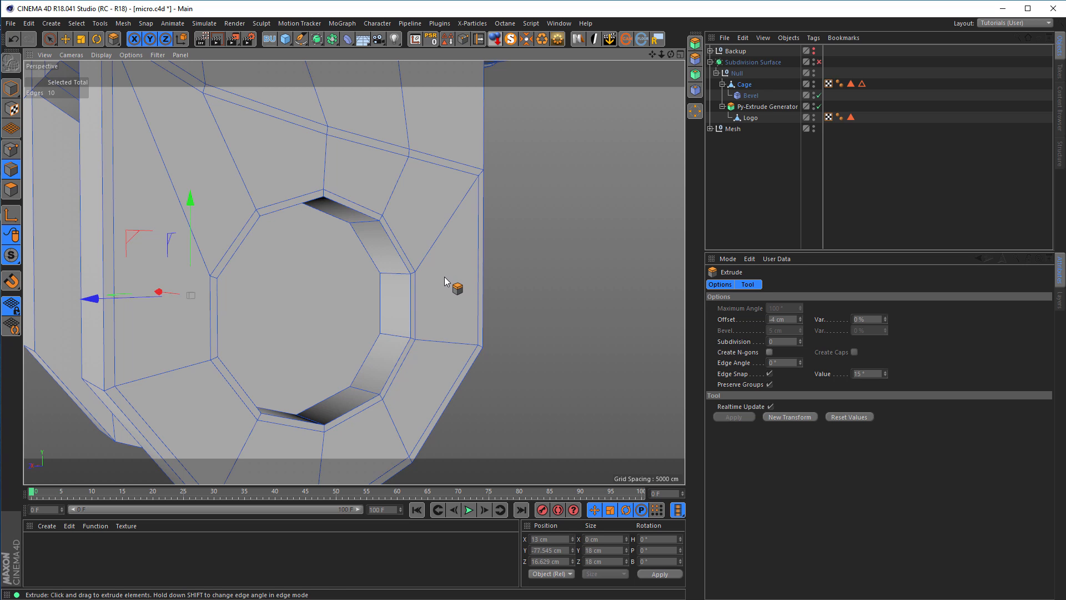
{"action": "key", "text": "u"}
{"action": "key", "text": "l"}
{"action": "left_click", "coordinate": [411, 293]}
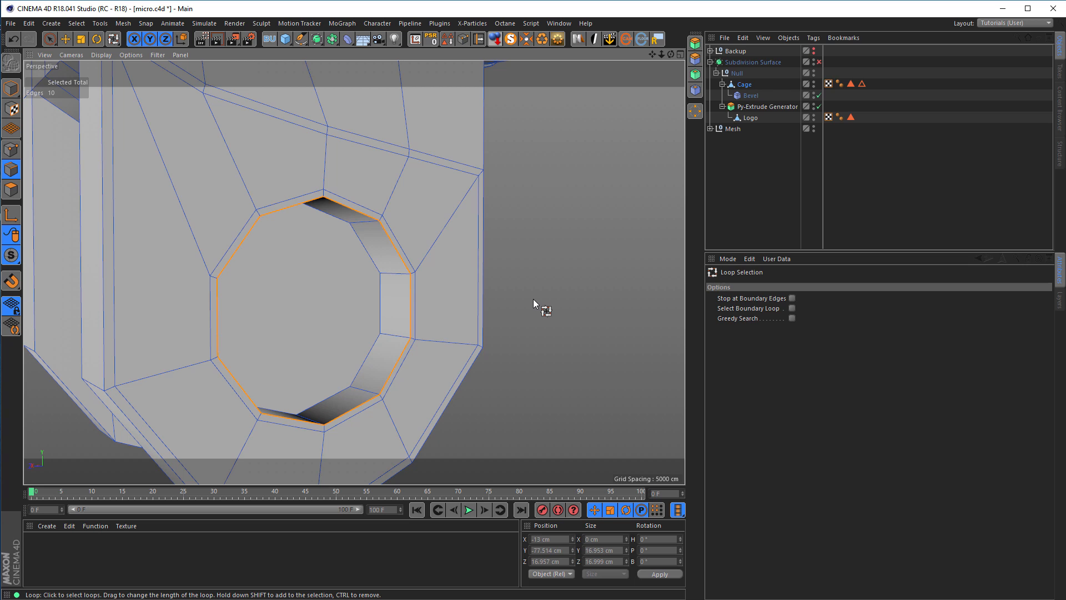
{"action": "key", "text": "m"}
{"action": "key", "text": "o"}
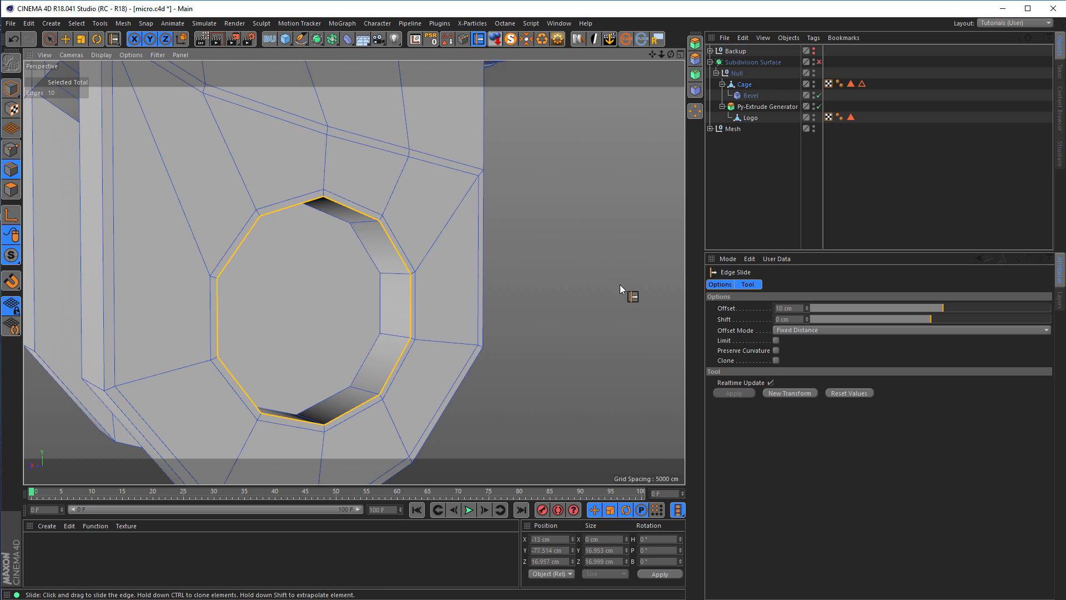
{"action": "left_click", "coordinate": [776, 361]}
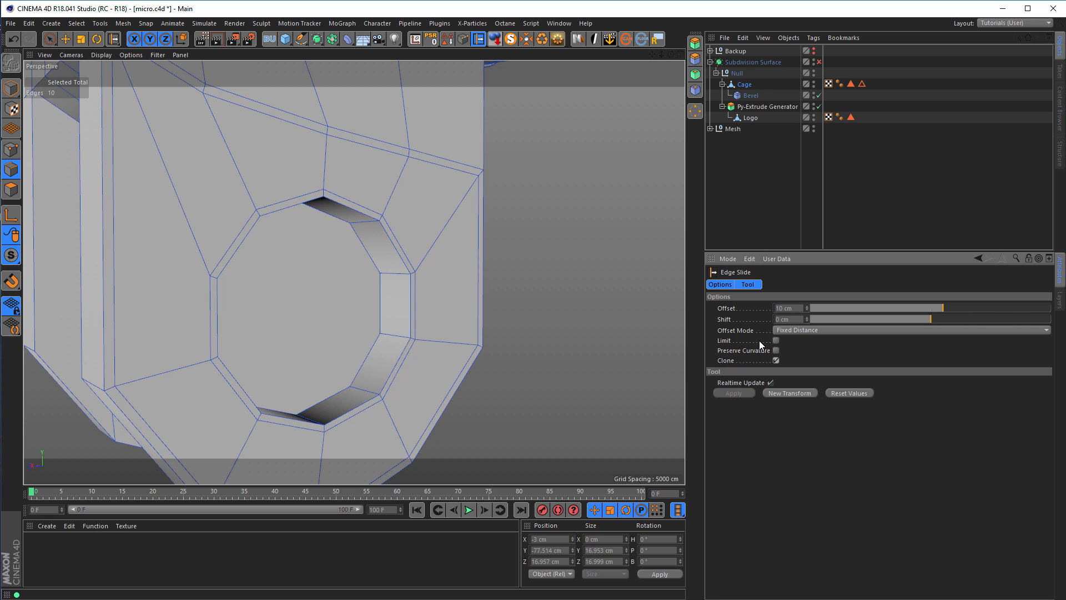
{"action": "left_click", "coordinate": [802, 307]}
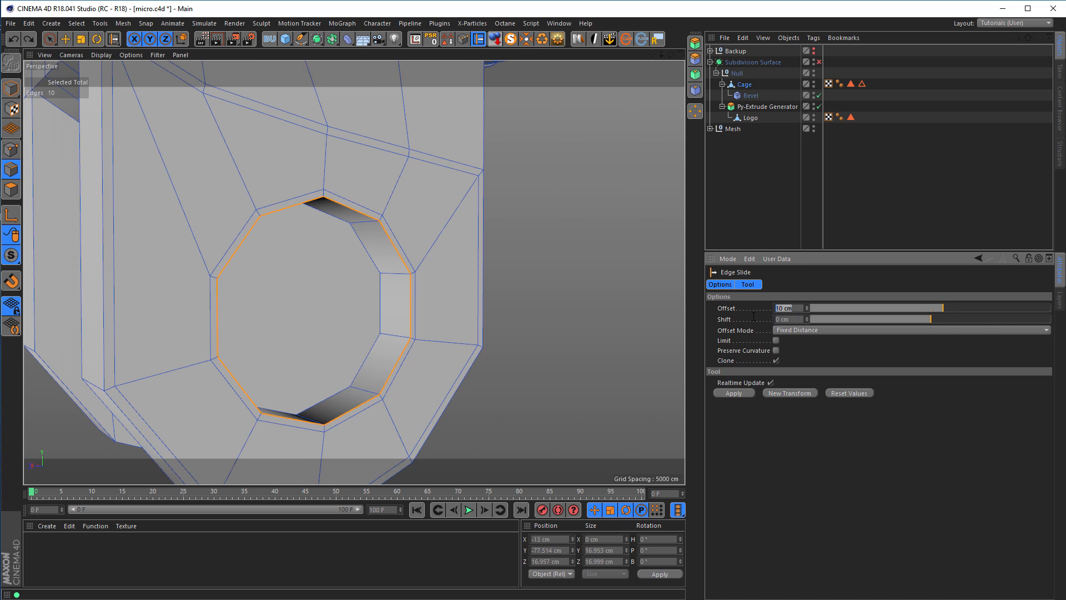
{"action": "type", "text": ".5"}
{"action": "key", "text": "Return"}
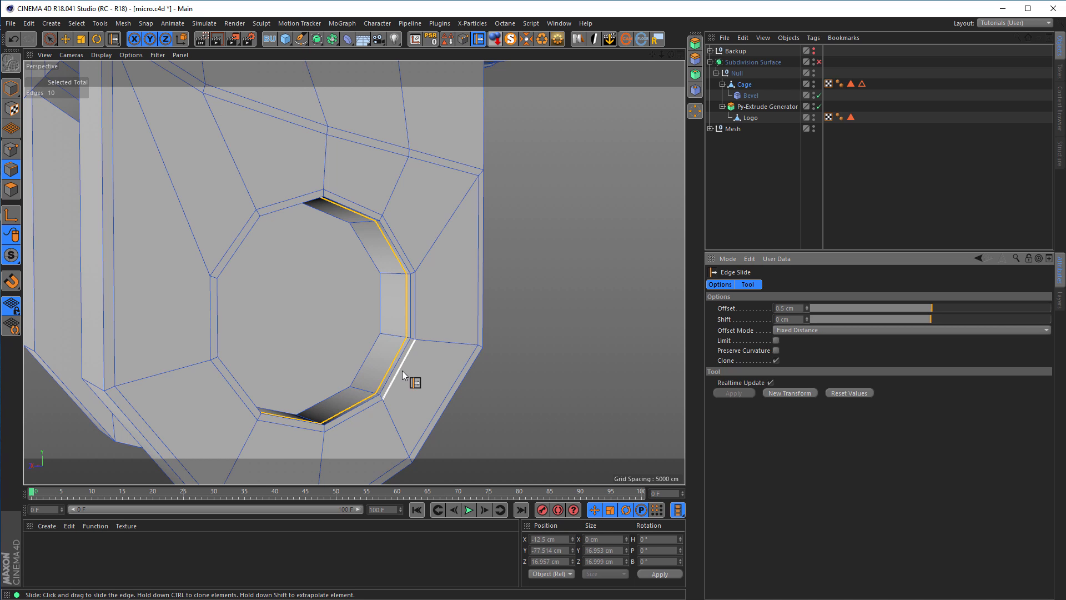
{"action": "scroll", "coordinate": [408, 363], "scroll_direction": "up", "scroll_amount": 5}
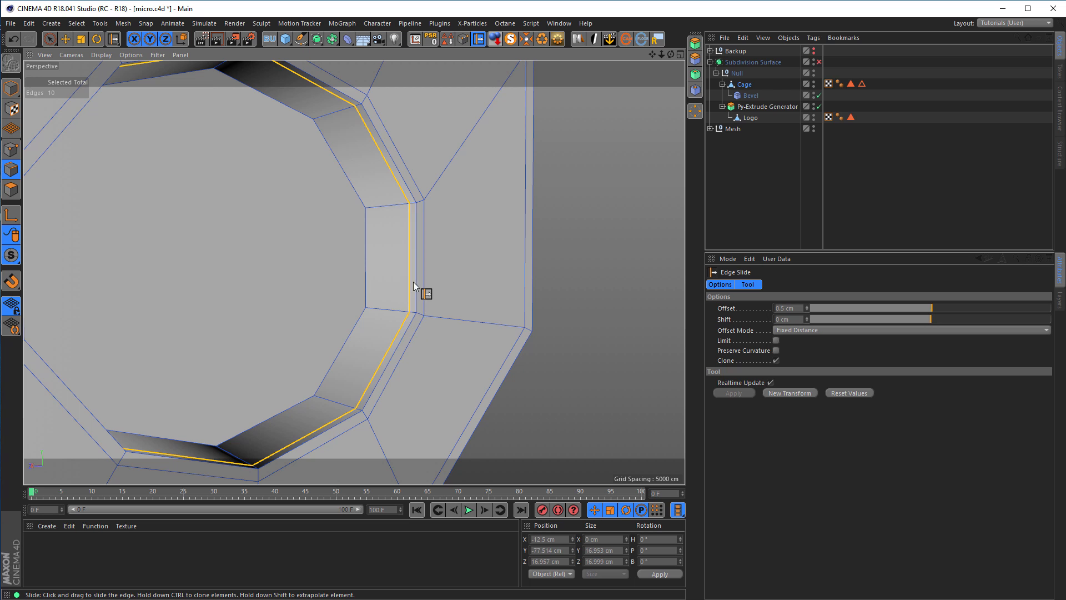
{"action": "middle_click_drag", "start_coordinate": [418, 352], "coordinate": [490, 311], "text": "alt"}
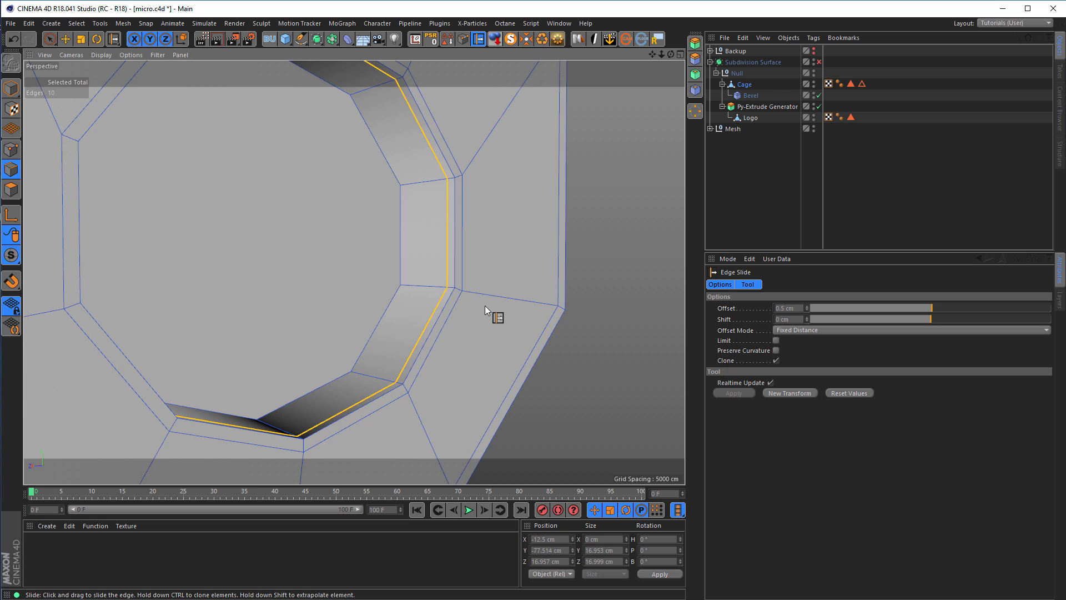
- Loop-select the inner floor edges of the visible round recess and bevel them in Solid mode with a 0.5 cm offset
{"action": "key", "text": "u"}
{"action": "key", "text": "l"}
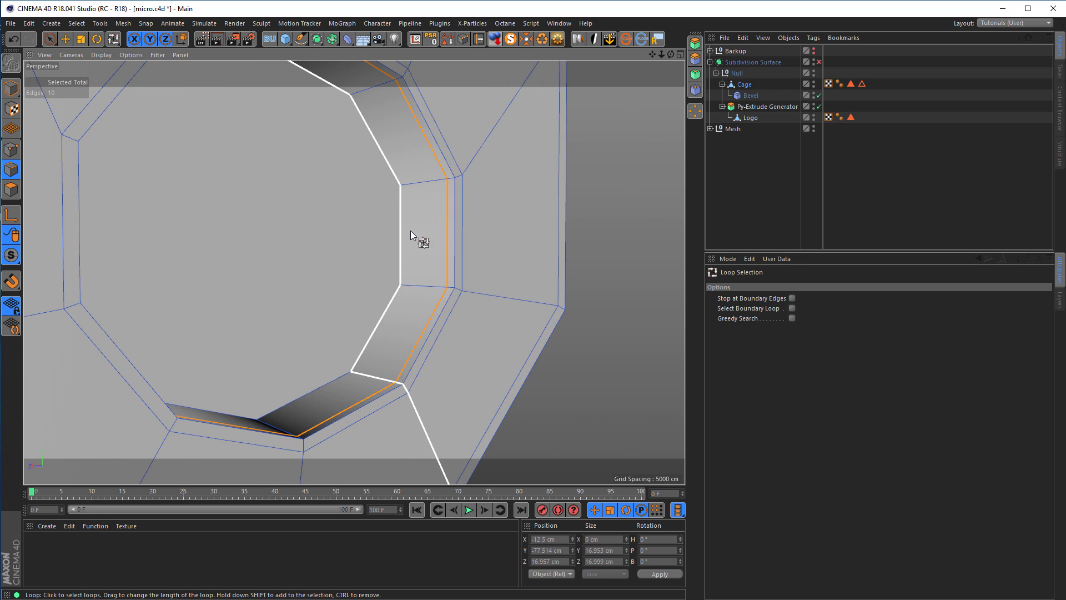
{"action": "left_click", "coordinate": [389, 173]}
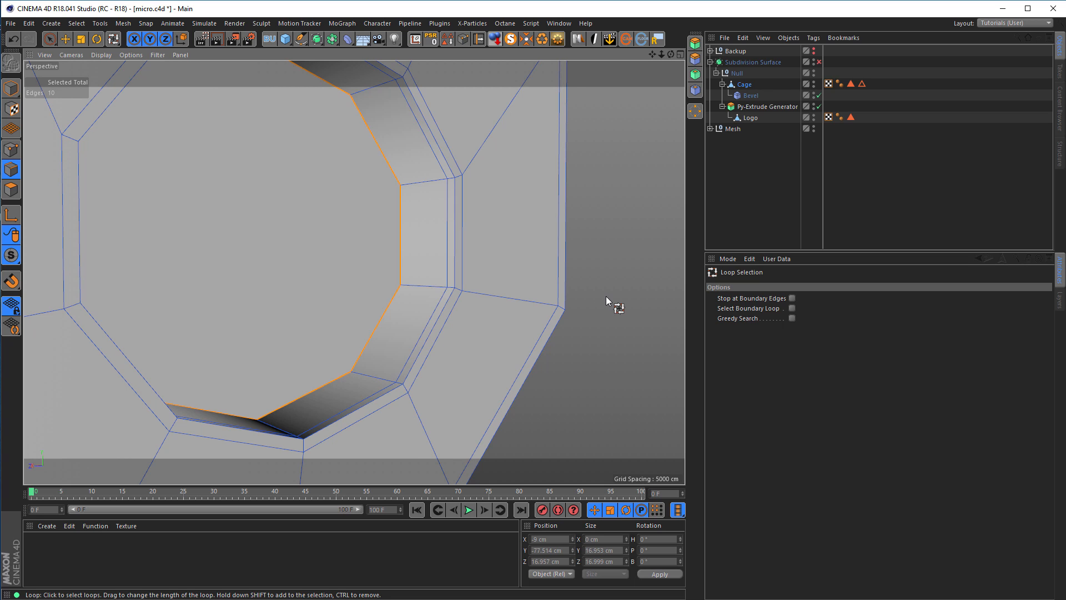
{"action": "key", "text": "m"}
{"action": "key", "text": "s"}
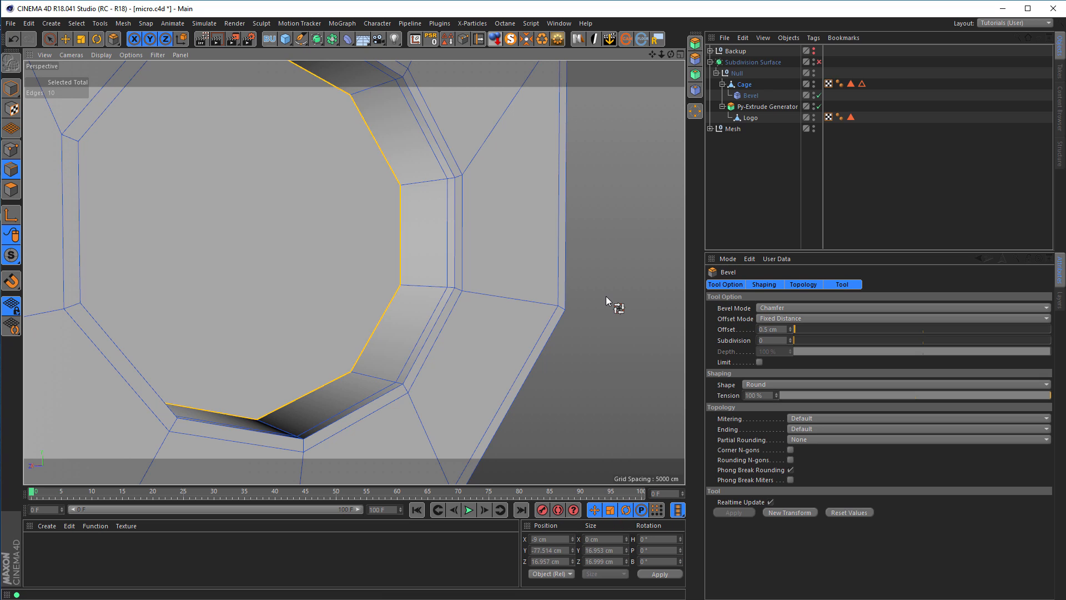
{"action": "left_click", "coordinate": [771, 308]}
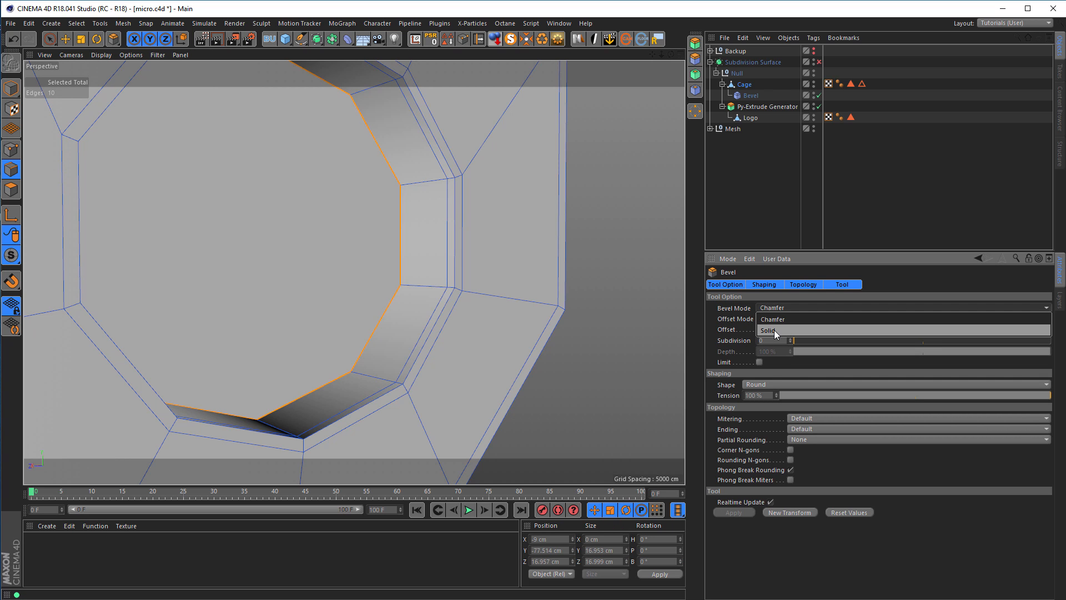
{"action": "left_click", "coordinate": [768, 330]}
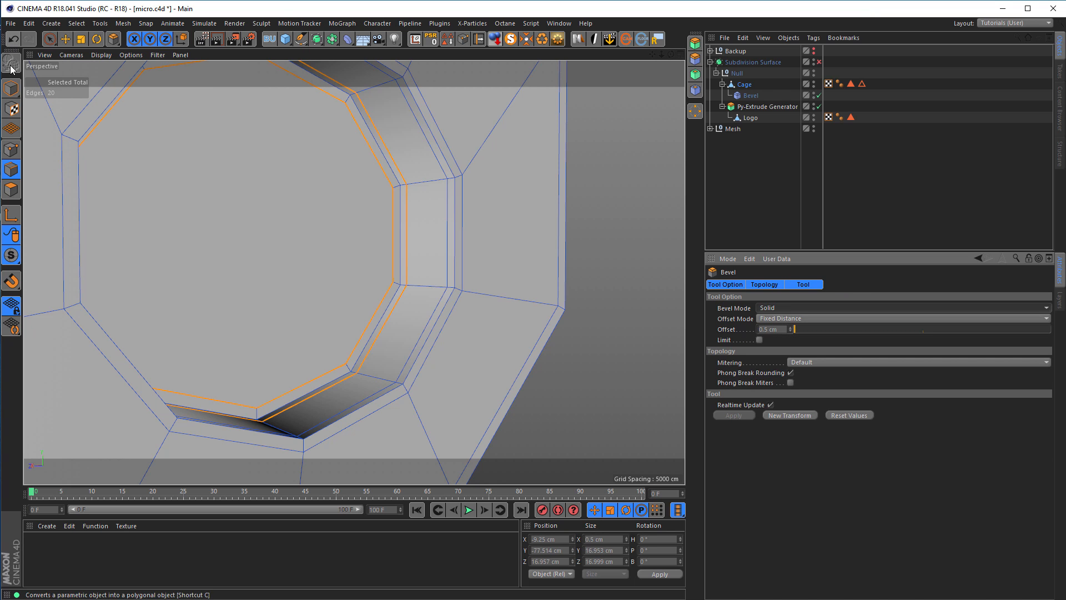
- Loop-select the outer rim edges of the opposite leg's round recess and clone them inward with Edge Slide at 0.5 cm
{"action": "right_click_drag", "start_coordinate": [239, 209], "coordinate": [160, 248], "text": "alt"}
{"action": "left_click_drag", "start_coordinate": [160, 248], "coordinate": [103, 241], "text": "alt"}
{"action": "right_click_drag", "start_coordinate": [374, 225], "coordinate": [392, 232], "text": "alt"}
{"action": "left_click_drag", "start_coordinate": [340, 229], "coordinate": [355, 208], "text": "alt"}
{"action": "middle_click_drag", "start_coordinate": [366, 213], "coordinate": [487, 235], "text": "alt"}
{"action": "left_click_drag", "start_coordinate": [465, 241], "coordinate": [481, 241], "text": "alt"}
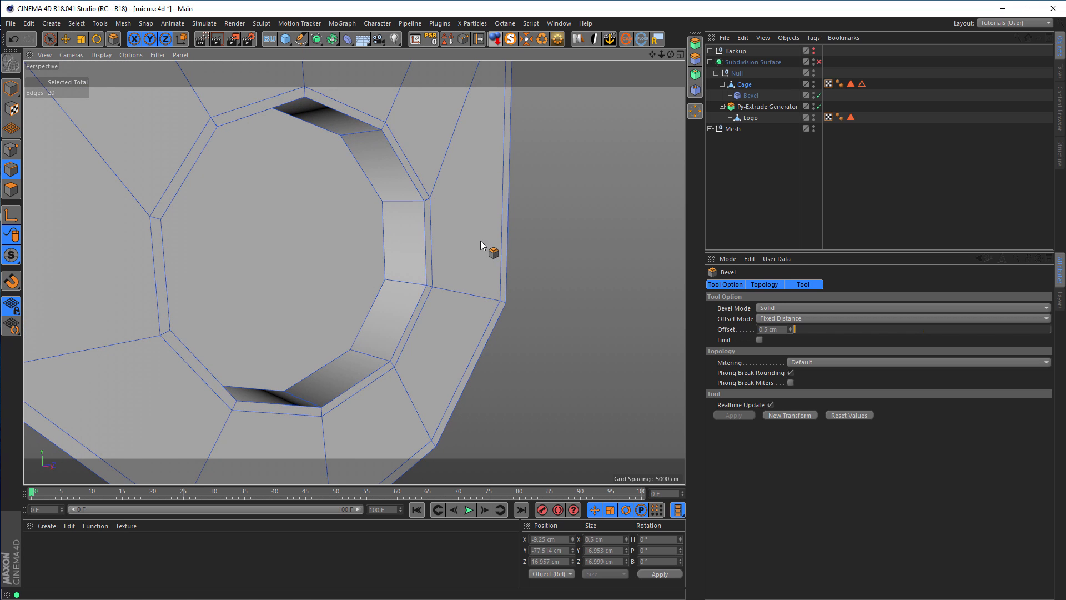
{"action": "key", "text": "u"}
{"action": "key", "text": "l"}
{"action": "left_click", "coordinate": [431, 237]}
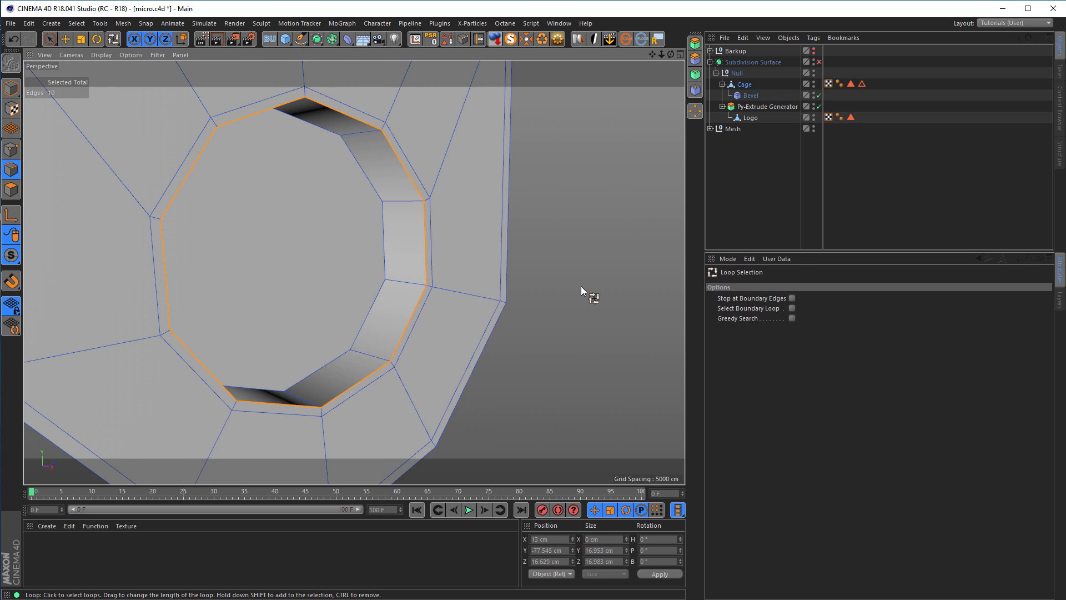
{"action": "key", "text": "m"}
{"action": "key", "text": "o"}
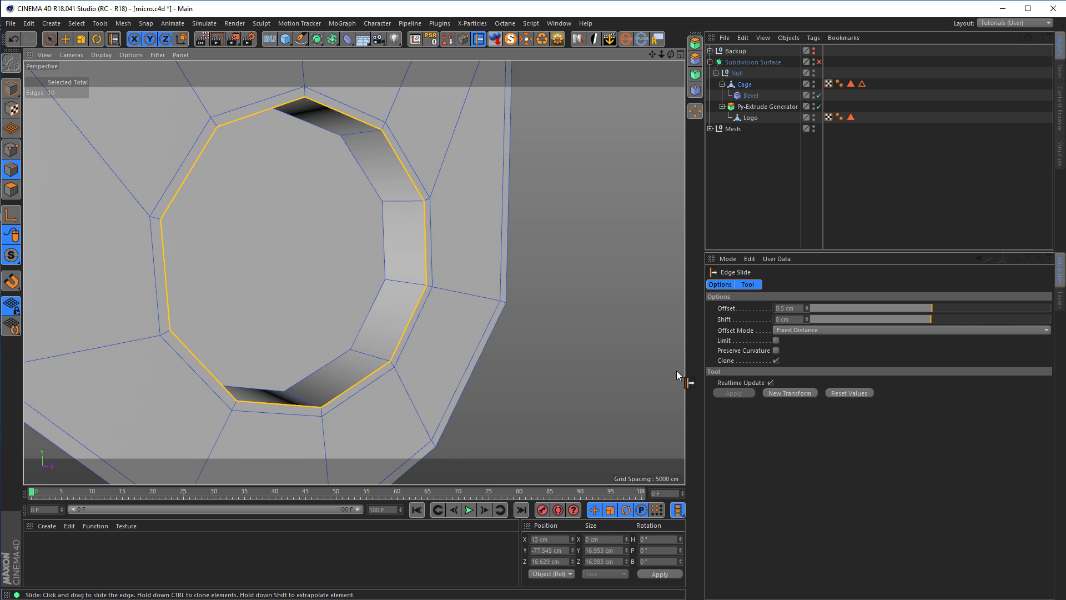
{"action": "left_click", "coordinate": [782, 393]}
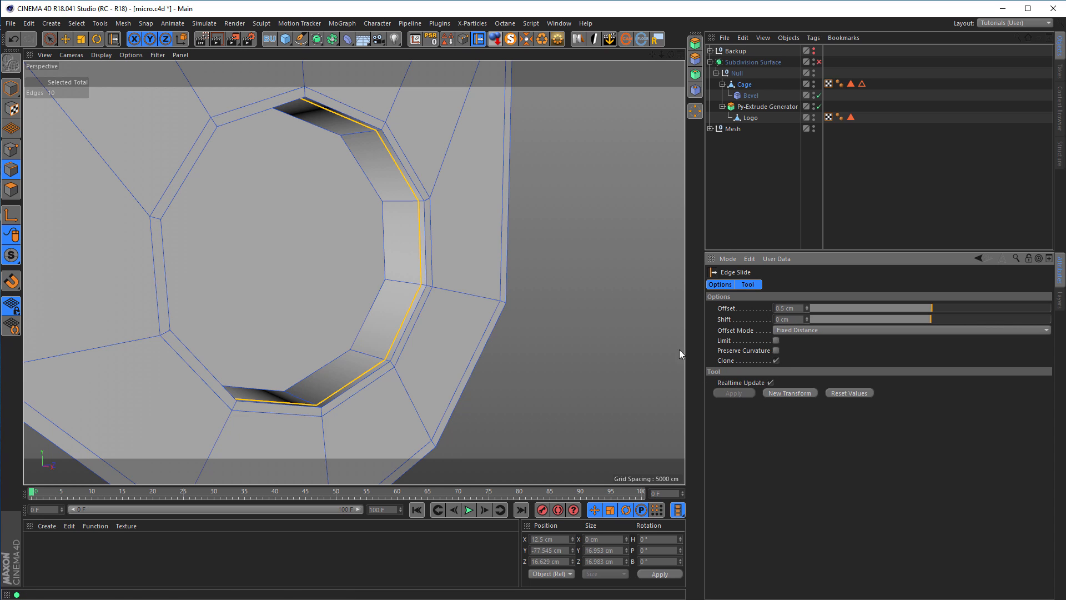
- Bevel the floor edge loop of this second recess in Solid mode with a 0.5 cm offset, and clear the edge selection
{"action": "key", "text": "u"}
{"action": "key", "text": "l"}
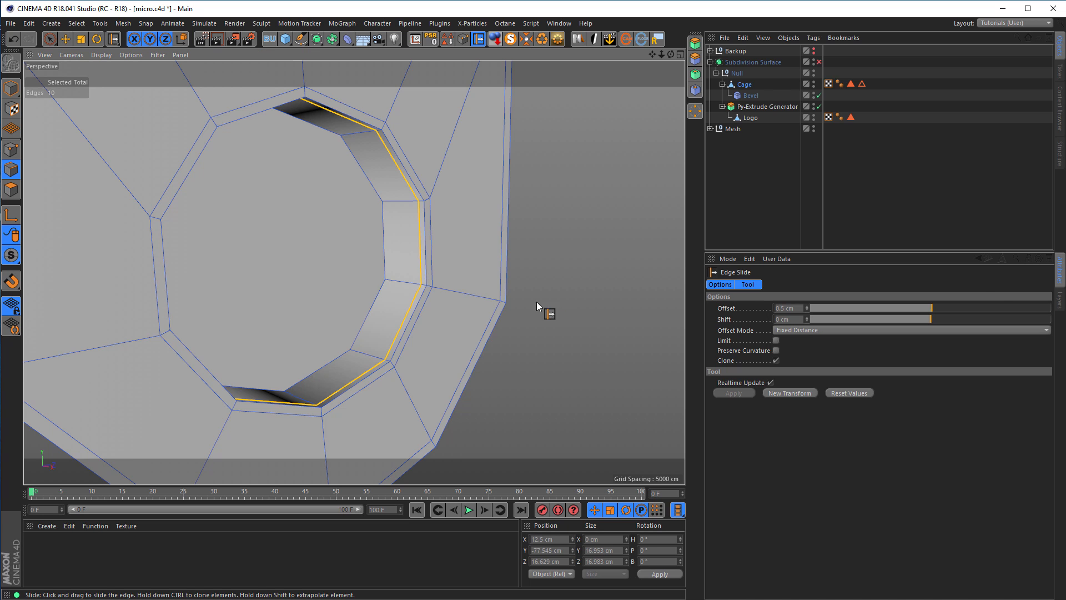
{"action": "left_click", "coordinate": [383, 256]}
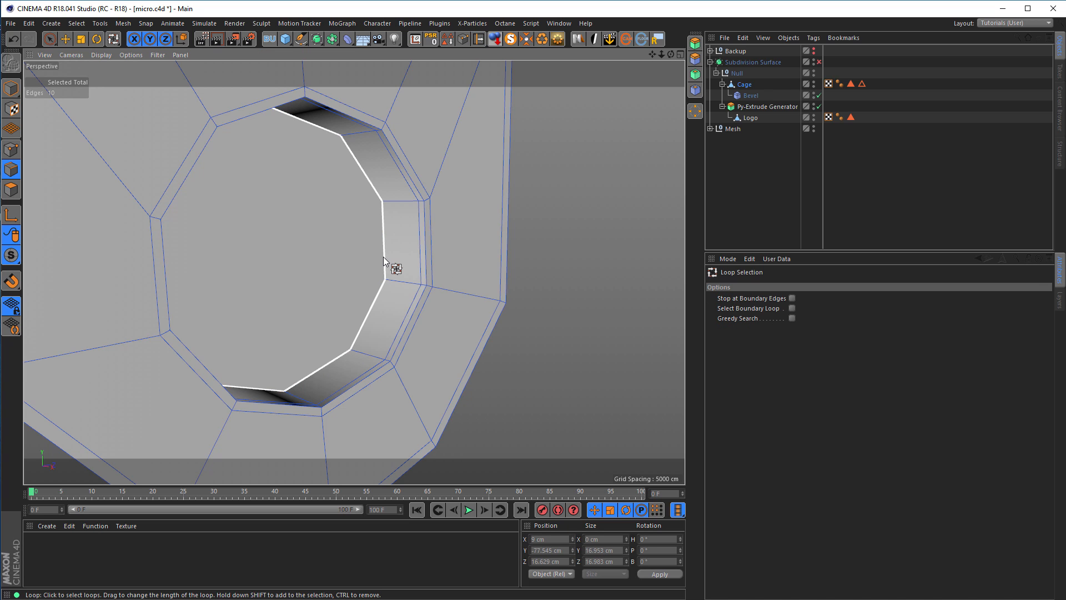
{"action": "key", "text": "m"}
{"action": "key", "text": "s"}
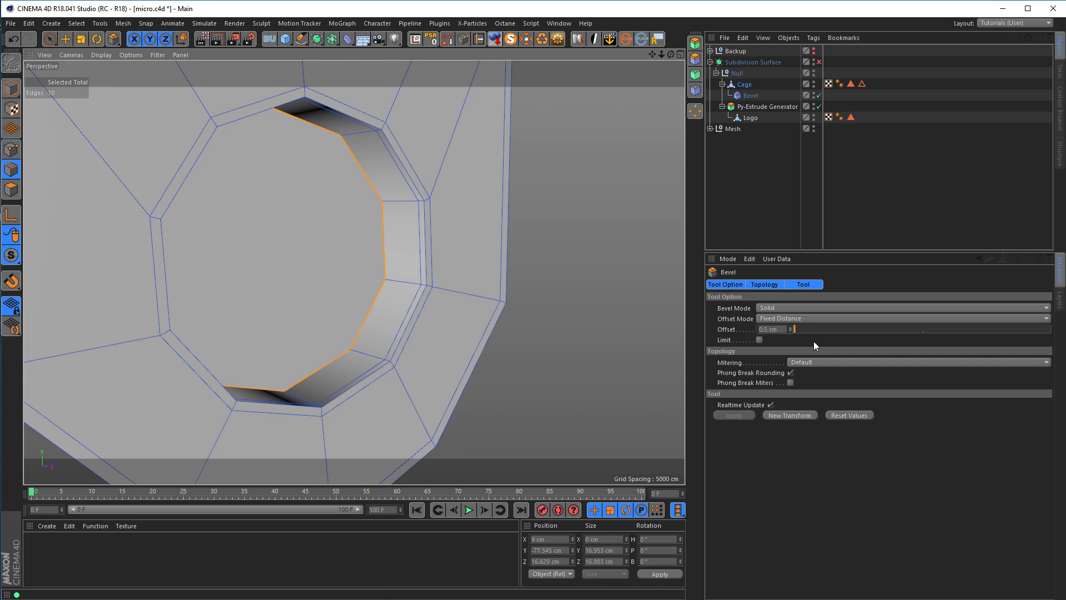
{"action": "left_click", "coordinate": [801, 417]}
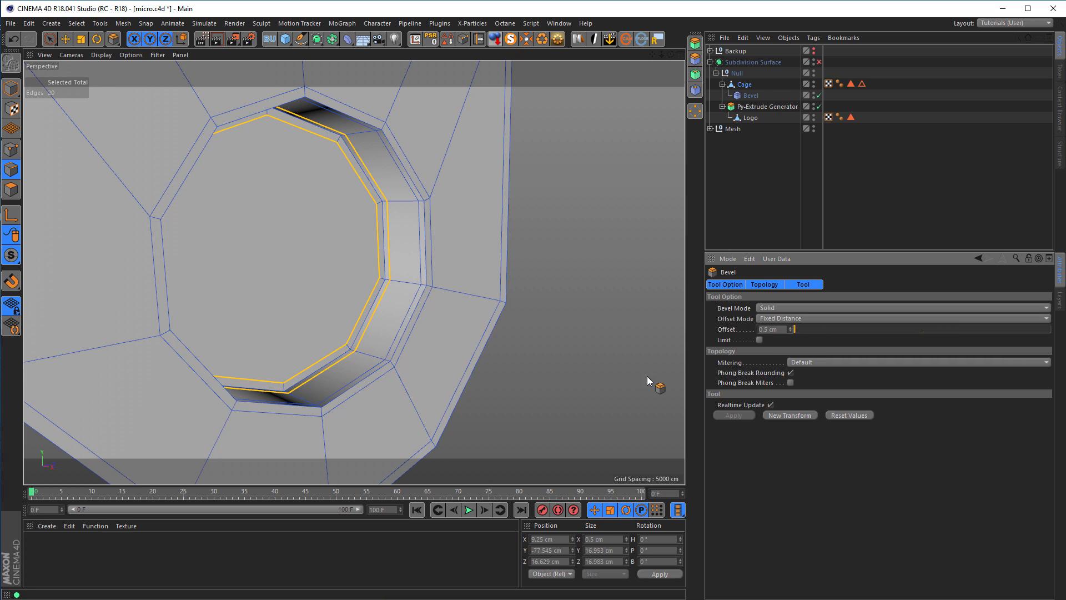
{"action": "left_click", "coordinate": [50, 40]}
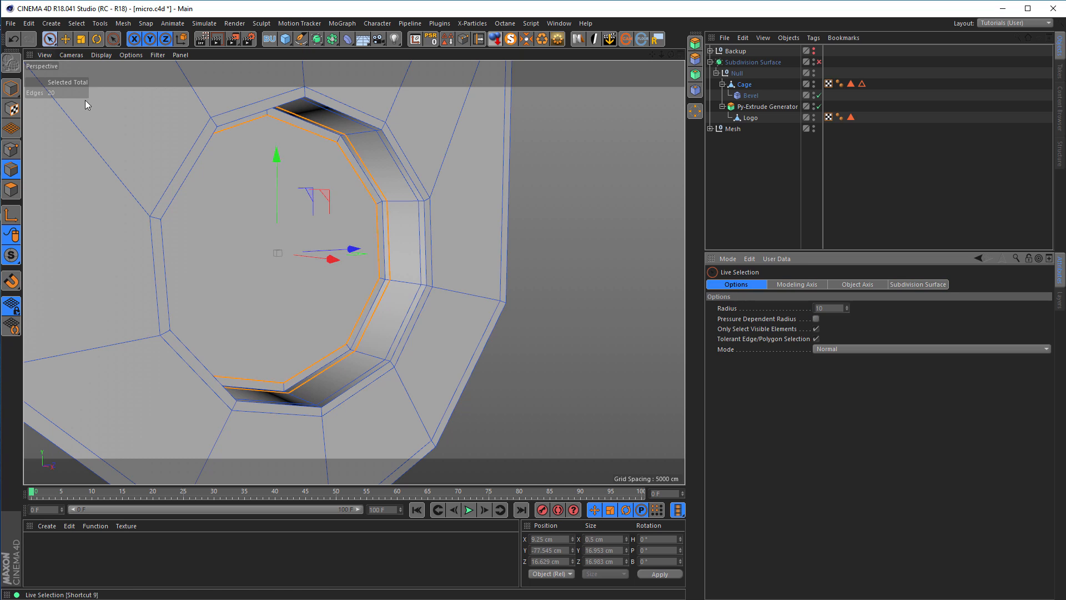
{"action": "left_click", "coordinate": [590, 352]}
- Temporarily enable the Subdivision Surface and examine the smoothed recess and the slot edges on the mount legs
{"action": "right_click_drag", "start_coordinate": [465, 316], "coordinate": [431, 323], "text": "alt"}
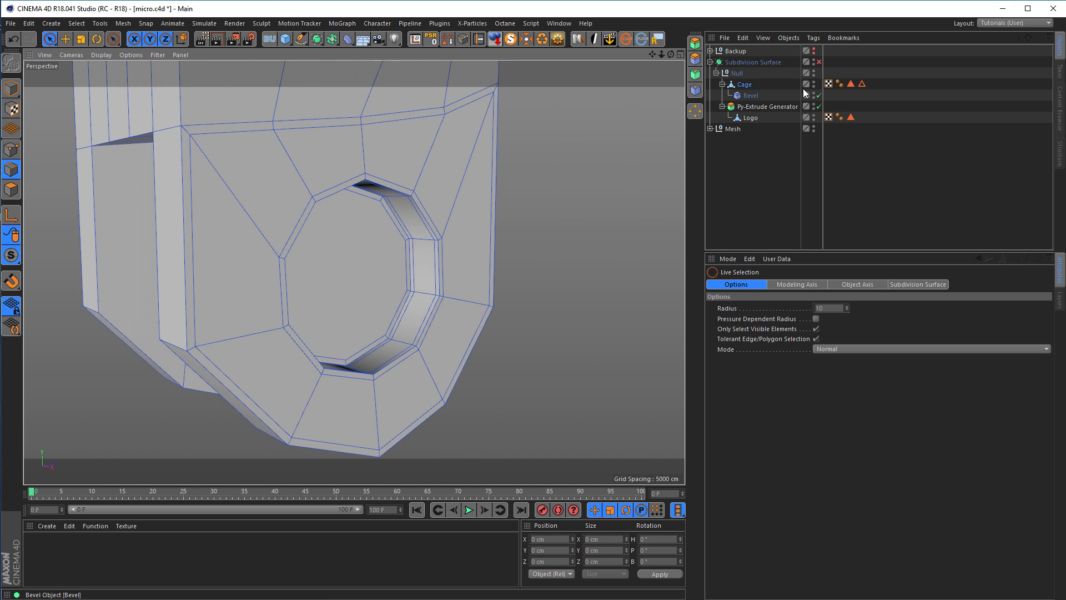
{"action": "left_click", "coordinate": [819, 62]}
{"action": "left_click_drag", "start_coordinate": [489, 302], "coordinate": [426, 299], "text": "alt"}
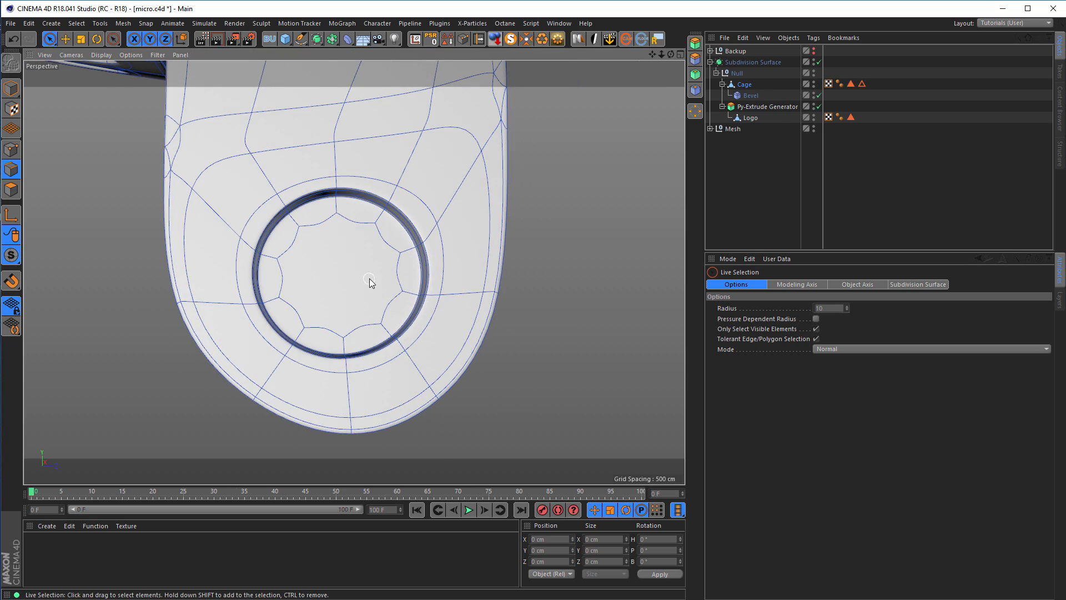
{"action": "scroll", "coordinate": [371, 281], "scroll_direction": "up", "scroll_amount": 2}
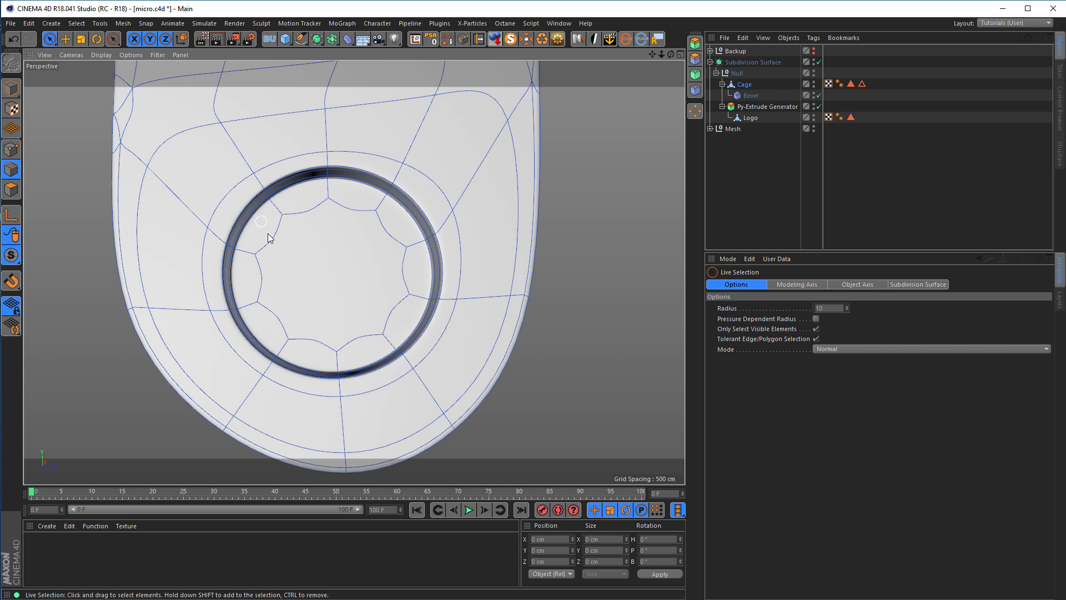
{"action": "left_click_drag", "start_coordinate": [331, 231], "coordinate": [357, 236], "text": "alt"}
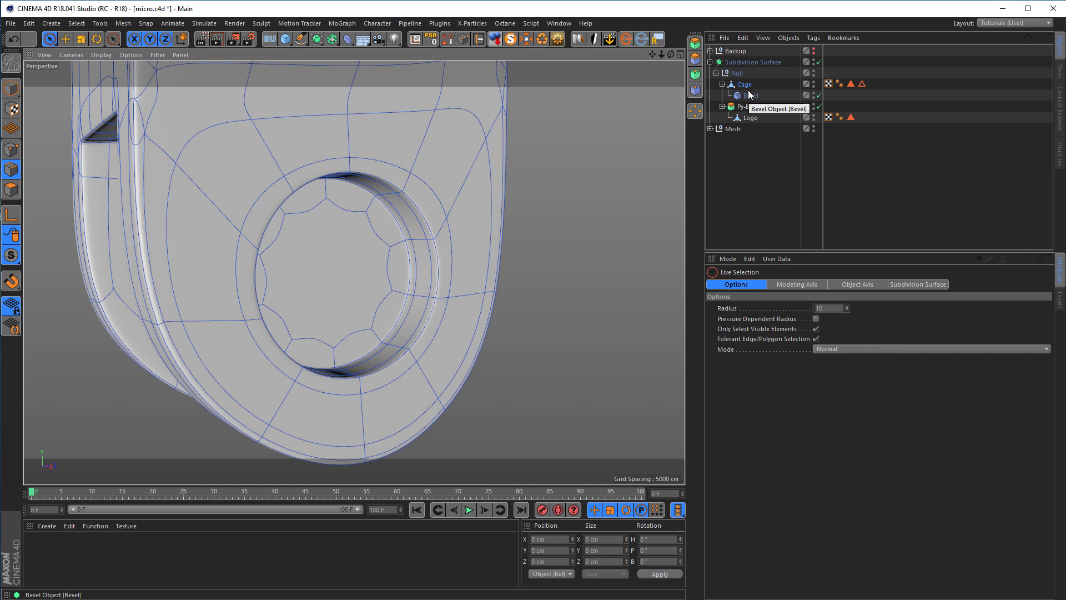
{"action": "right_click_drag", "start_coordinate": [254, 130], "coordinate": [202, 154], "text": "alt"}
{"action": "middle_click_drag", "start_coordinate": [202, 155], "coordinate": [381, 258], "text": "alt"}
{"action": "left_click_drag", "start_coordinate": [391, 255], "coordinate": [296, 253], "text": "alt"}
{"action": "right_click_drag", "start_coordinate": [338, 245], "coordinate": [395, 246], "text": "alt"}
{"action": "left_click_drag", "start_coordinate": [398, 241], "coordinate": [513, 239], "text": "alt"}
{"action": "right_click_drag", "start_coordinate": [514, 239], "coordinate": [467, 237], "text": "alt"}
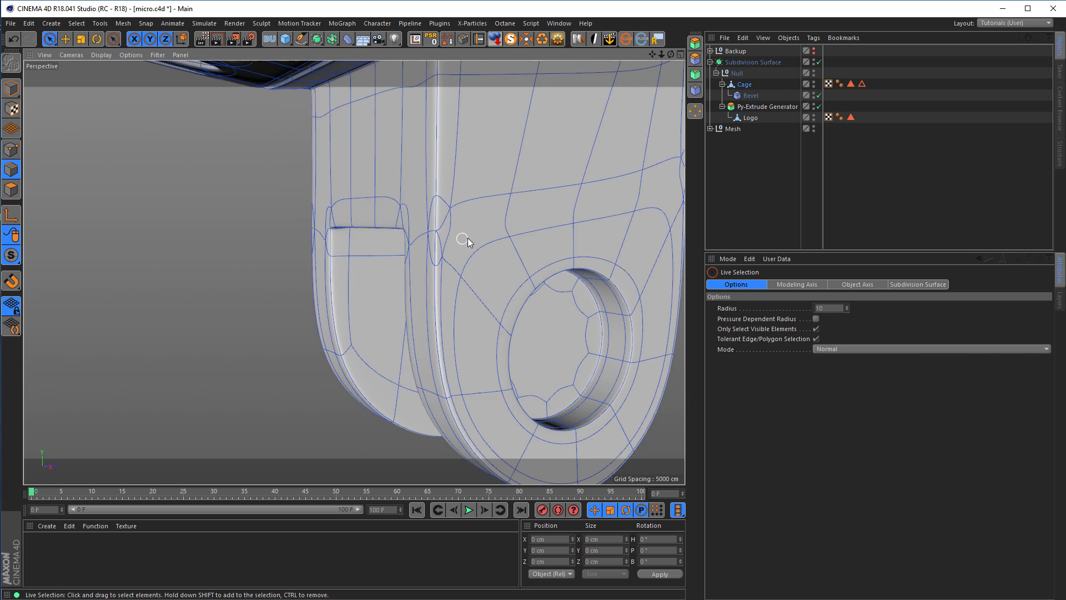
{"action": "middle_click_drag", "start_coordinate": [468, 238], "coordinate": [417, 243], "text": "alt"}
{"action": "right_click_drag", "start_coordinate": [405, 238], "coordinate": [487, 231], "text": "alt"}
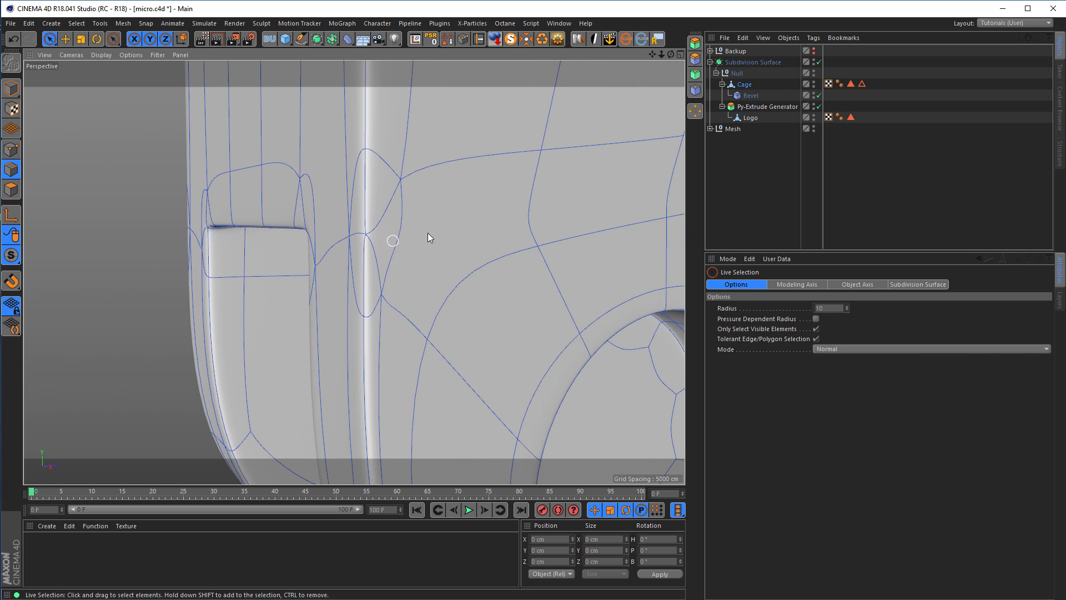
{"action": "right_click_drag", "start_coordinate": [425, 259], "coordinate": [359, 287], "text": "alt"}
{"action": "left_click", "coordinate": [818, 61]}
- Select the circular floor polygons of the round recesses on both mount legs of the Cage object
{"action": "left_click_drag", "start_coordinate": [359, 287], "coordinate": [418, 295], "text": "alt"}
{"action": "left_click_drag", "start_coordinate": [418, 253], "coordinate": [439, 311], "text": "alt"}
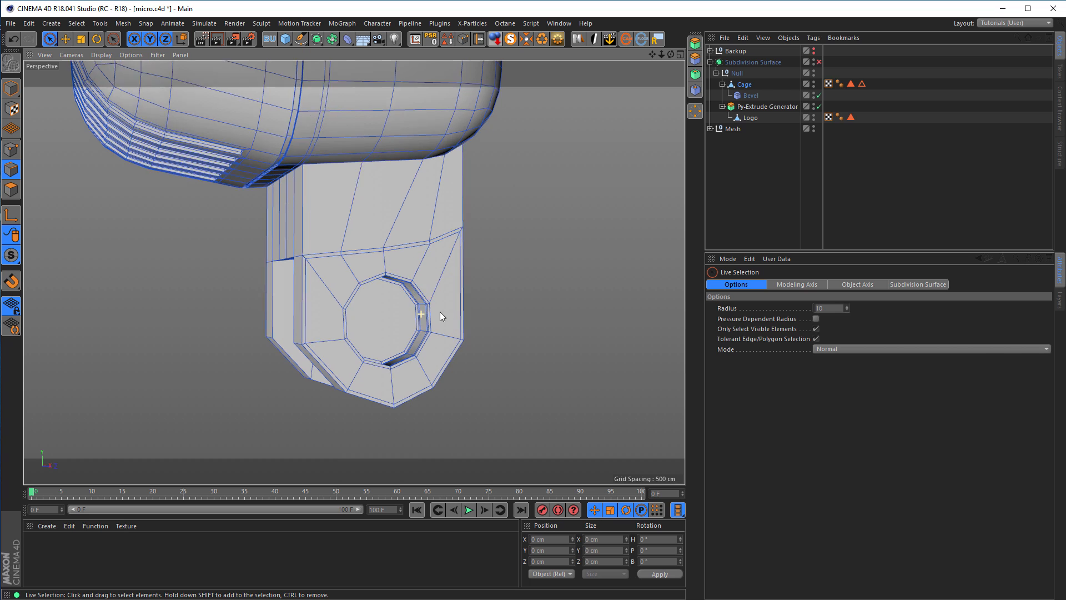
{"action": "scroll", "coordinate": [439, 311], "scroll_direction": "up", "scroll_amount": 4}
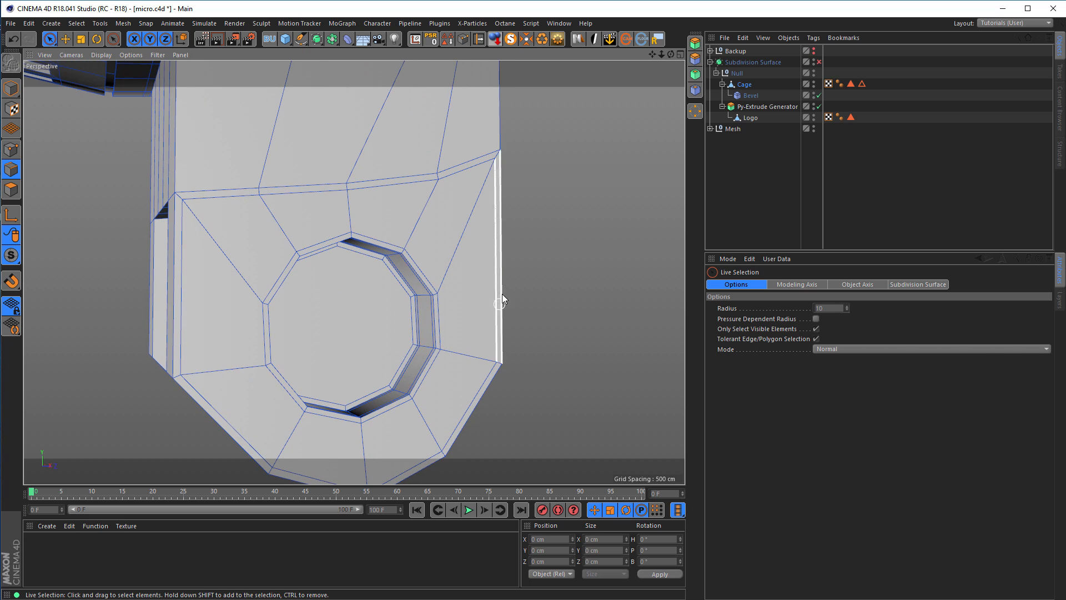
{"action": "left_click", "coordinate": [744, 84]}
{"action": "left_click", "coordinate": [12, 190]}
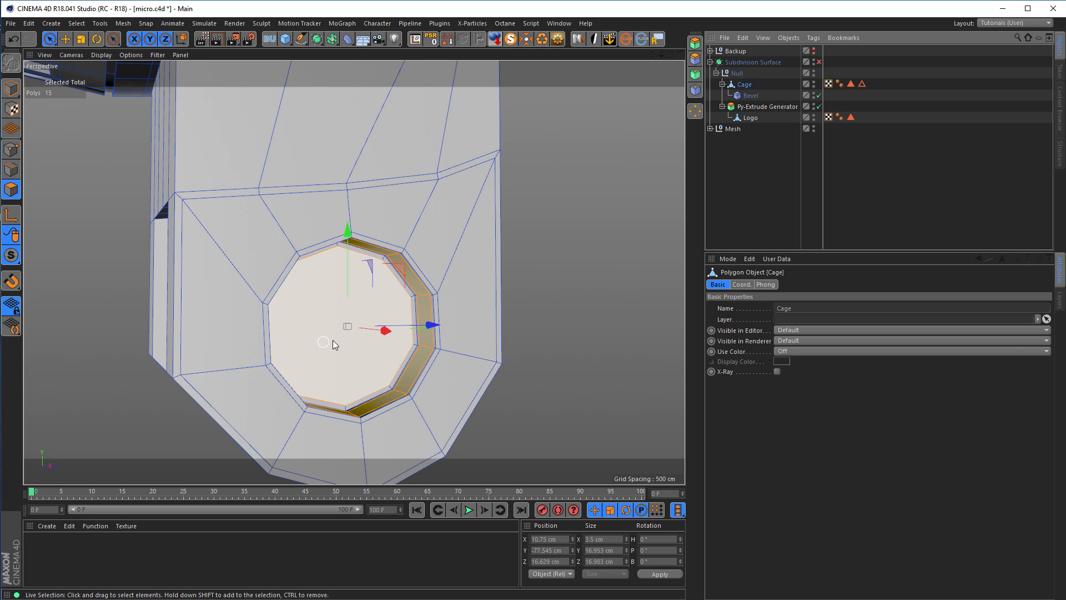
{"action": "left_click", "coordinate": [315, 341]}
{"action": "left_click_drag", "start_coordinate": [376, 321], "coordinate": [663, 319], "text": "alt"}
{"action": "left_click", "coordinate": [619, 364], "text": "shift"}
{"action": "left_click_drag", "start_coordinate": [517, 342], "coordinate": [457, 326], "text": "alt"}
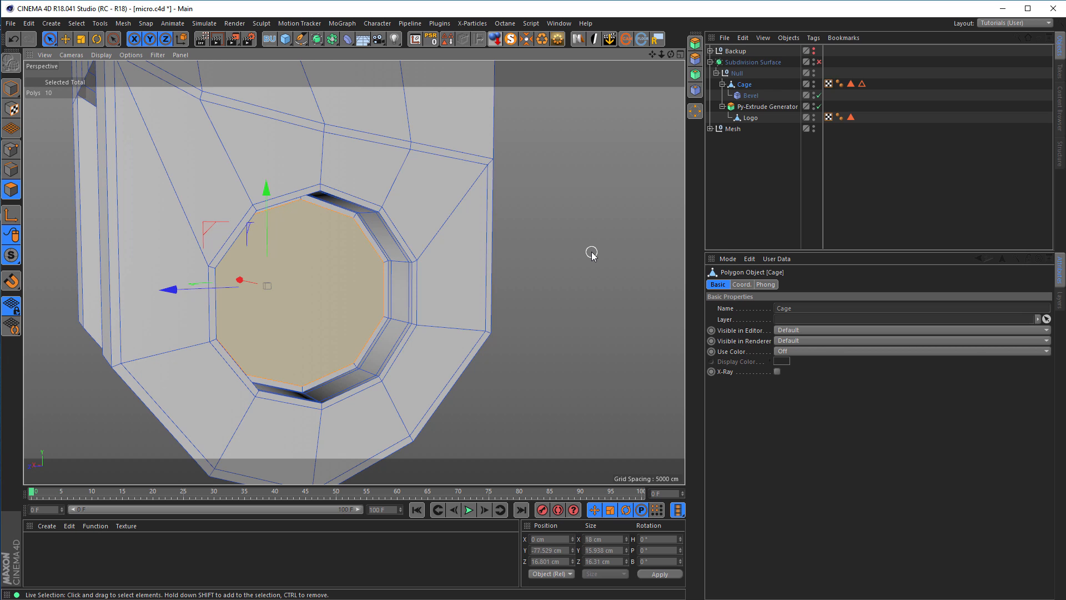
- Grow the floor polygon selection by one ring on both recesses and split it into a separate object
{"action": "key", "text": "u"}
{"action": "key", "text": "g"}
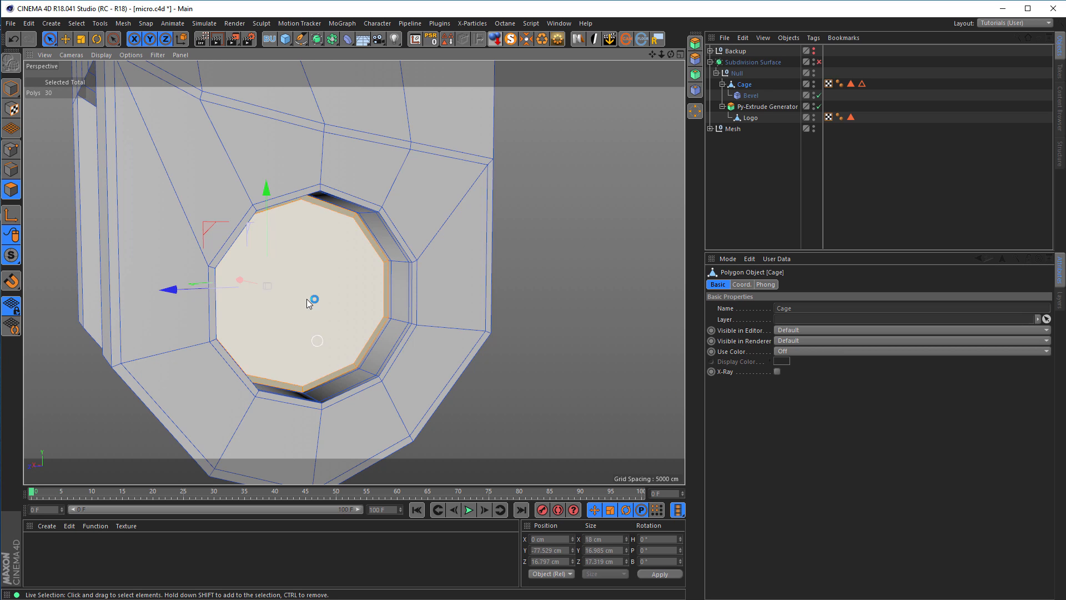
{"action": "scroll", "coordinate": [476, 345], "scroll_direction": "down", "scroll_amount": 2}
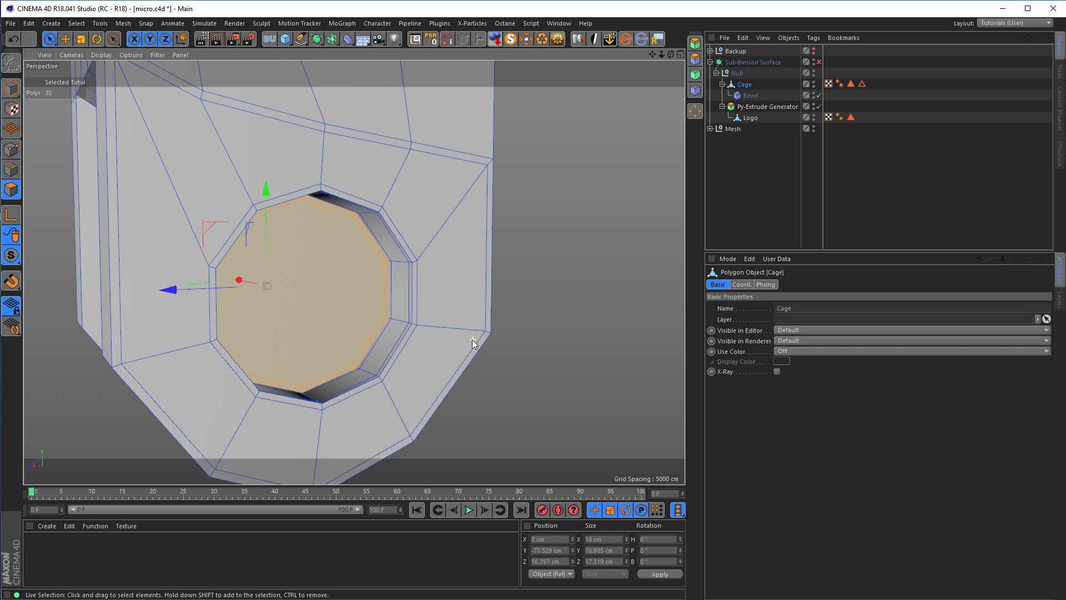
{"action": "scroll", "coordinate": [395, 354], "scroll_direction": "down", "scroll_amount": 3}
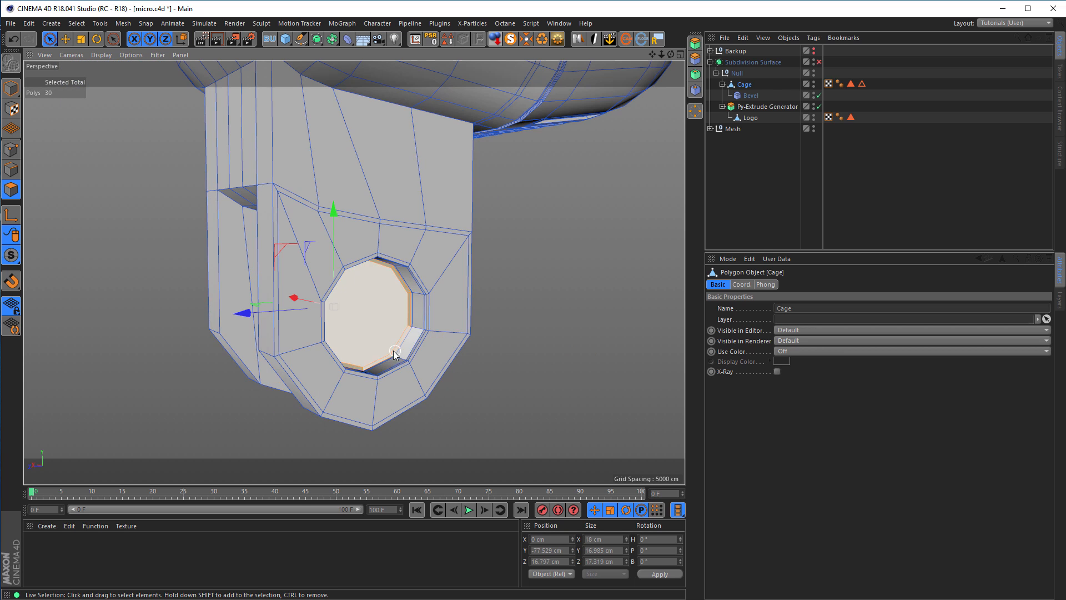
{"action": "left_click_drag", "start_coordinate": [394, 351], "coordinate": [298, 311], "text": "alt"}
{"action": "left_click_drag", "start_coordinate": [430, 298], "coordinate": [408, 305], "text": "alt"}
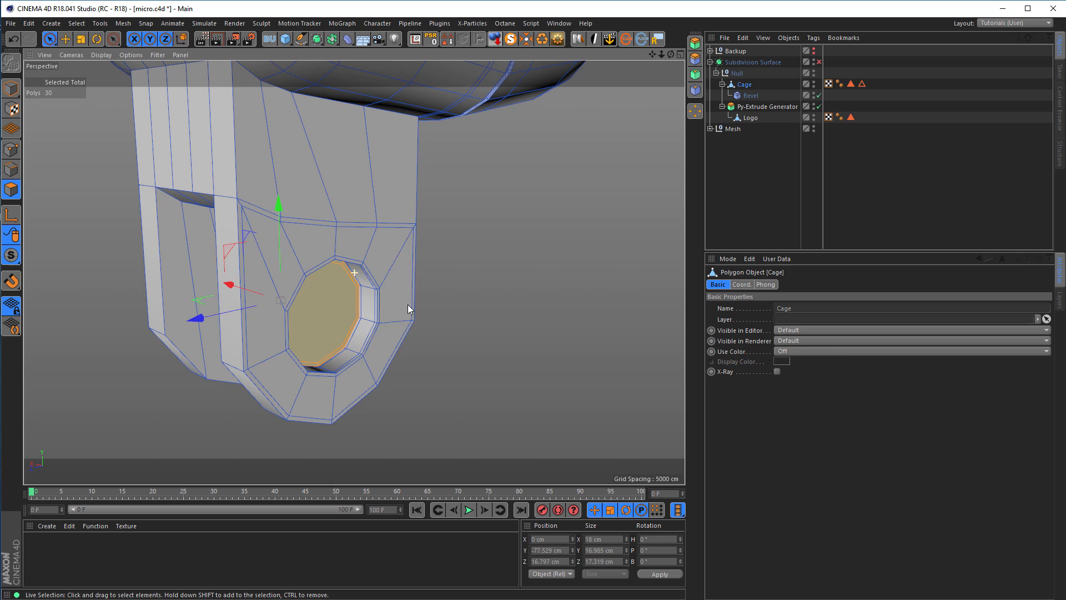
{"action": "right_click", "coordinate": [505, 269]}
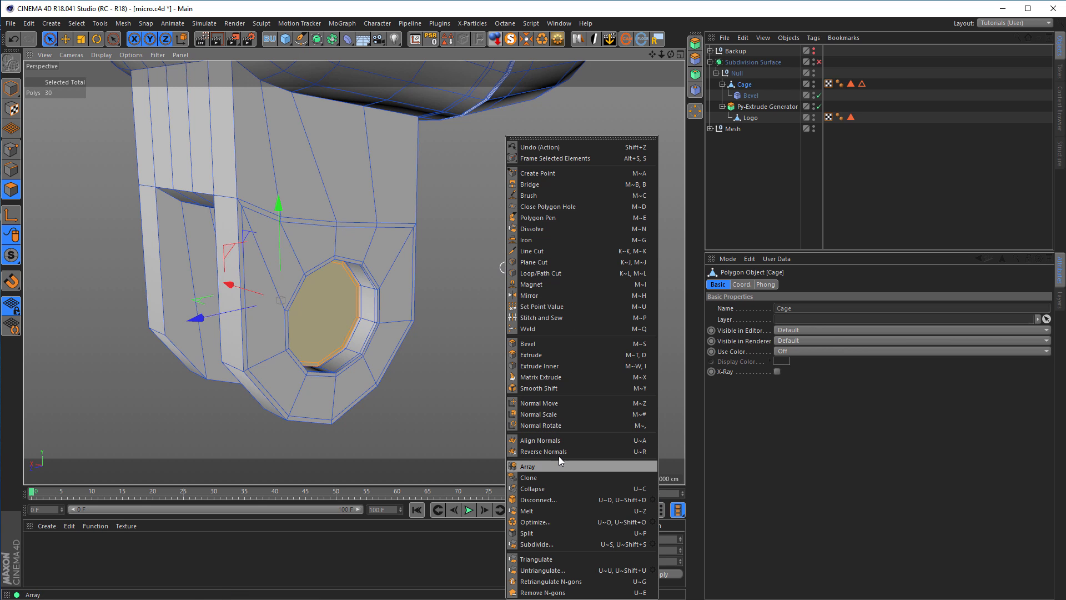
{"action": "left_click", "coordinate": [550, 532]}
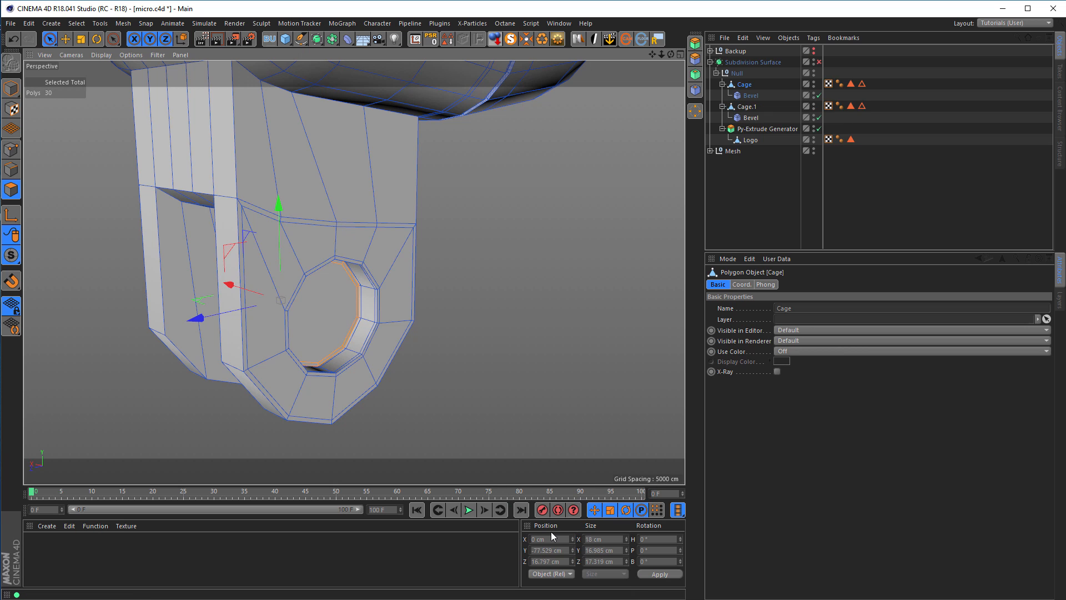
- Delete the Bevel deformer and both selection tags from the split-off Cage.1 object
{"action": "left_click", "coordinate": [751, 118]}
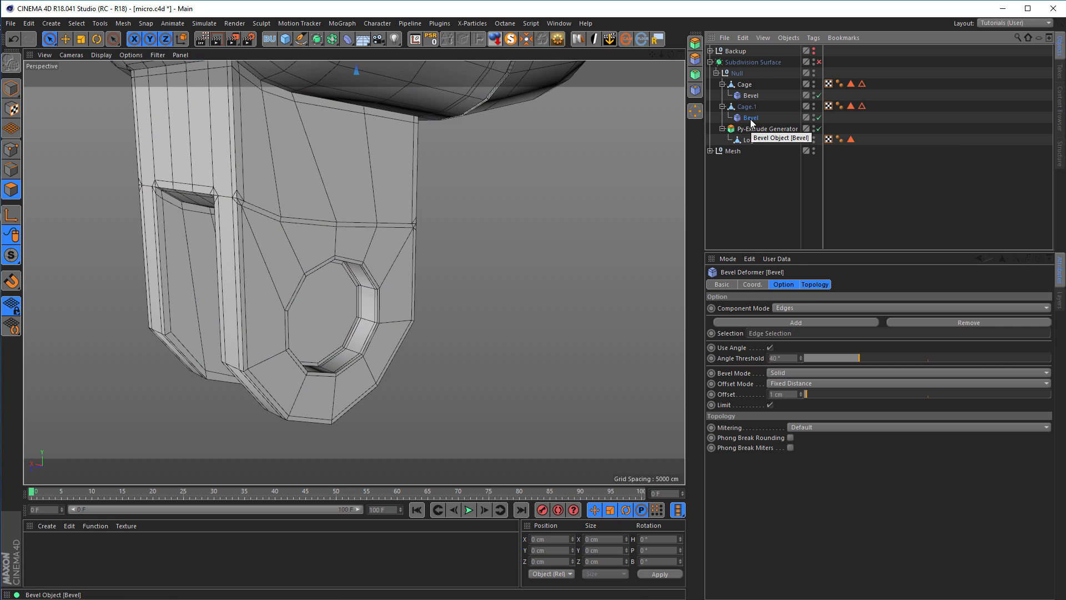
{"action": "key", "text": "Delete"}
{"action": "left_click", "coordinate": [852, 108]}
{"action": "left_click", "coordinate": [862, 108], "text": "shift"}
{"action": "key", "text": "Delete"}
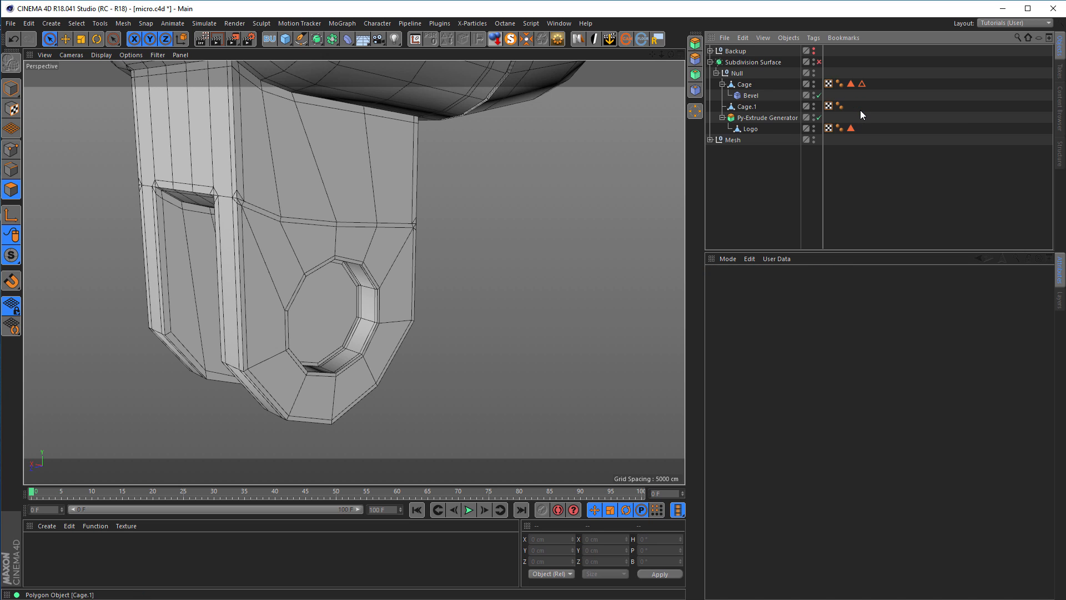
- Rename the Cage.1 object to Hole
{"action": "left_click", "coordinate": [745, 108]}
{"action": "double_click", "coordinate": [745, 107]}
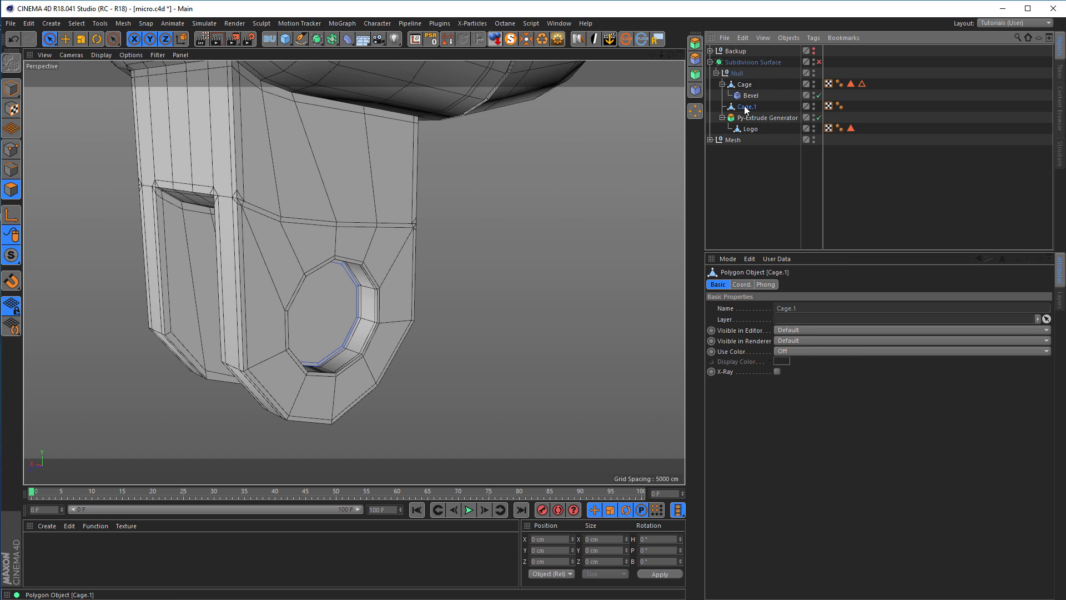
{"action": "type", "text": "Hole"}
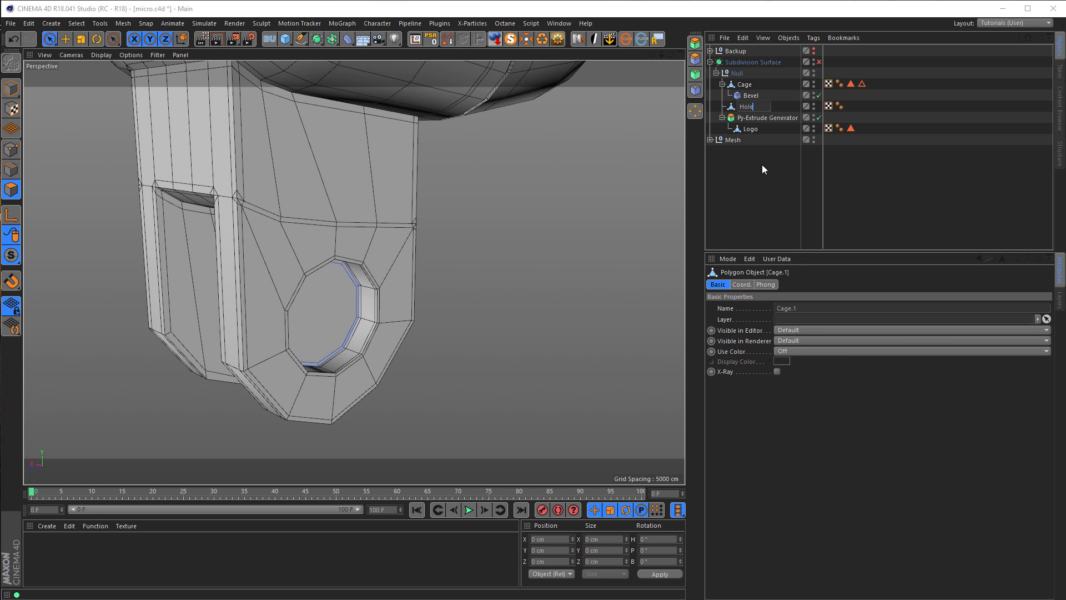
{"action": "key", "text": "Return"}
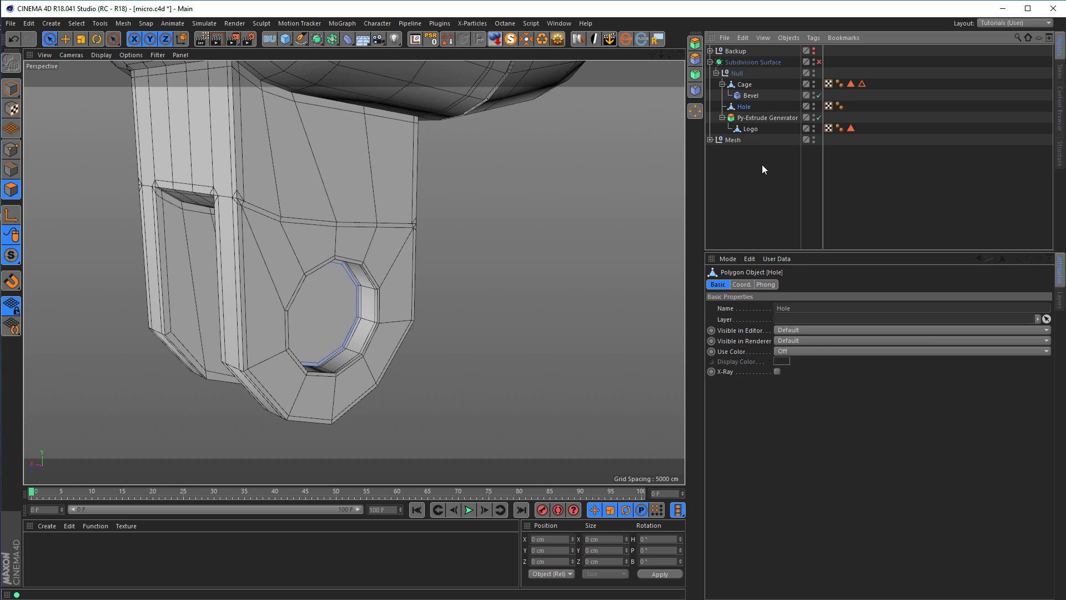
- Isolate the Hole object and select all its polygons
{"action": "left_click_drag", "start_coordinate": [333, 305], "coordinate": [298, 321], "text": "alt"}
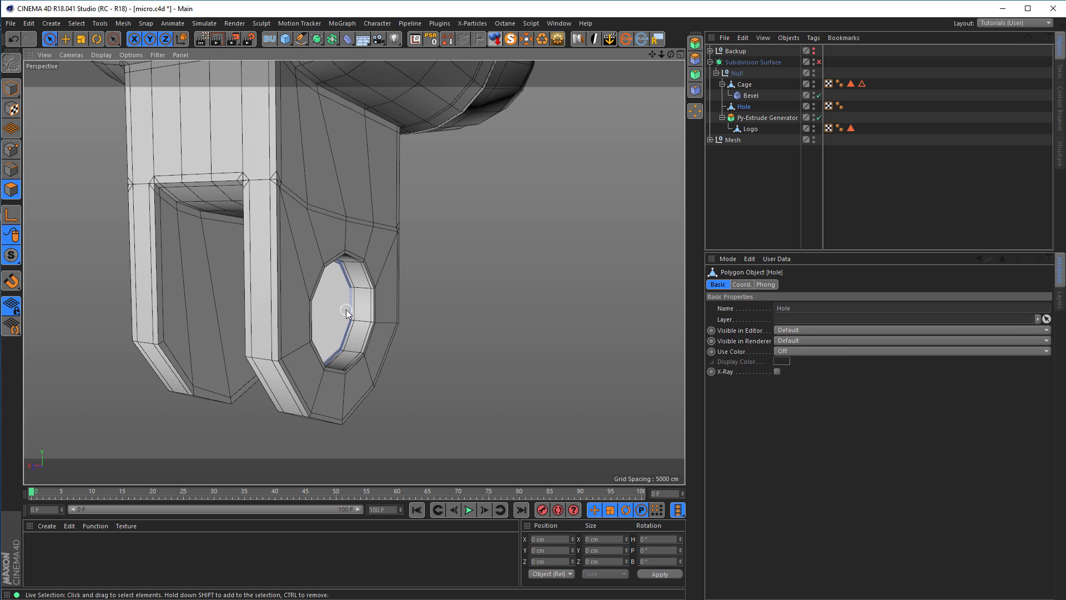
{"action": "left_click_drag", "start_coordinate": [301, 312], "coordinate": [216, 306], "text": "alt"}
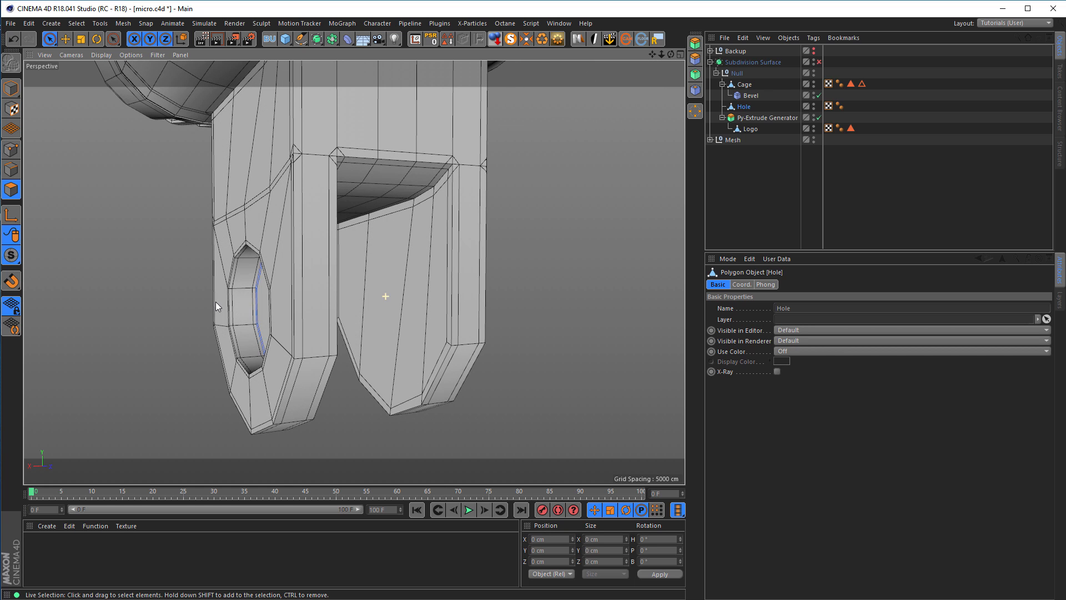
{"action": "left_click_drag", "start_coordinate": [440, 281], "coordinate": [314, 266], "text": "alt"}
{"action": "right_click_drag", "start_coordinate": [447, 311], "coordinate": [481, 311], "text": "alt"}
{"action": "left_click_drag", "start_coordinate": [481, 312], "coordinate": [491, 291], "text": "alt"}
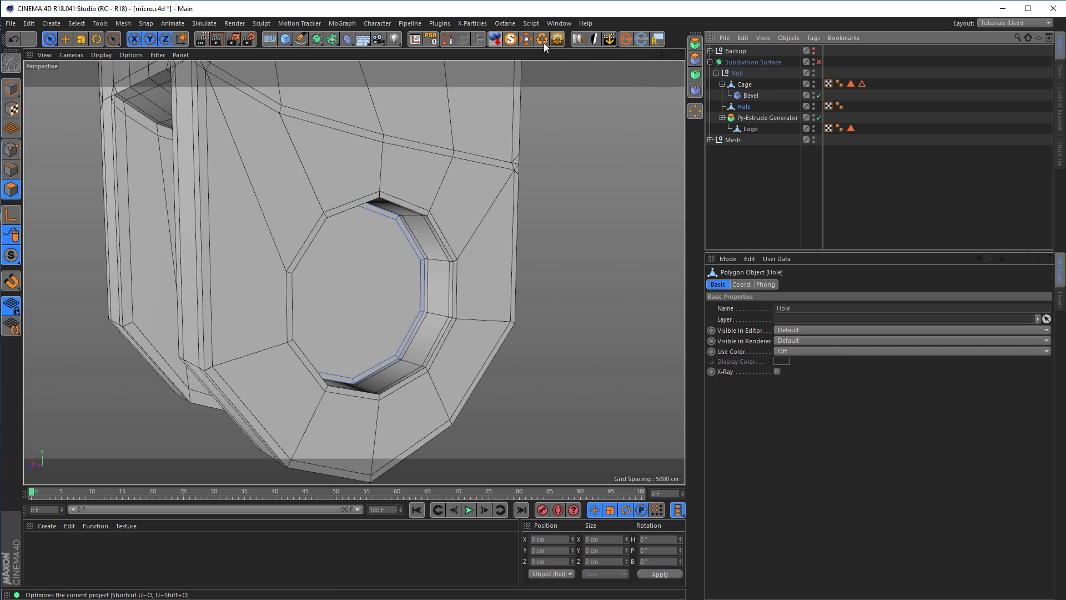
{"action": "left_click", "coordinate": [510, 39]}
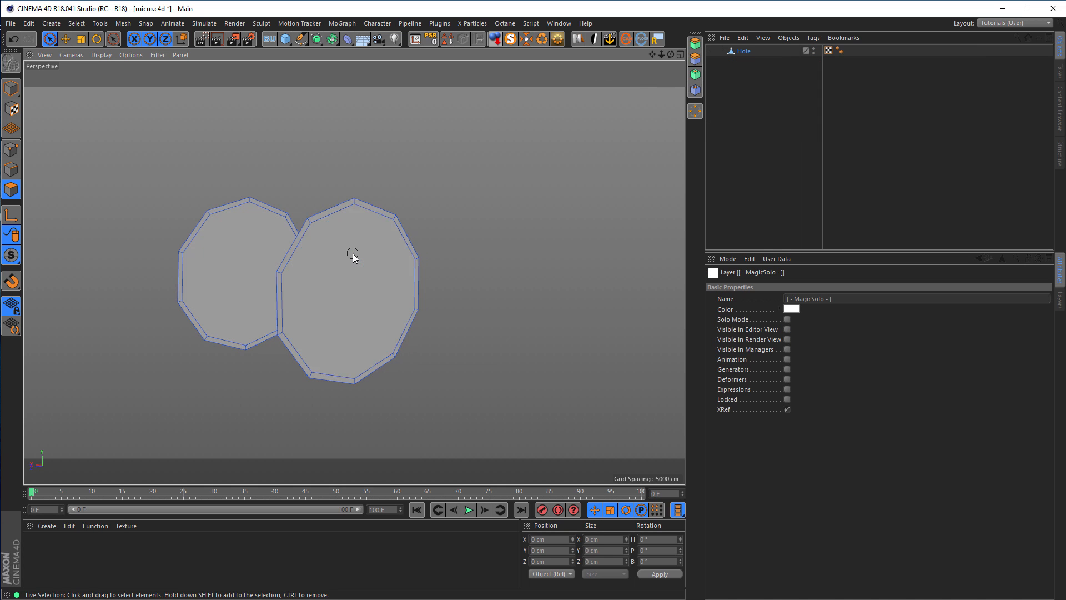
{"action": "key", "text": "ctrl+a"}
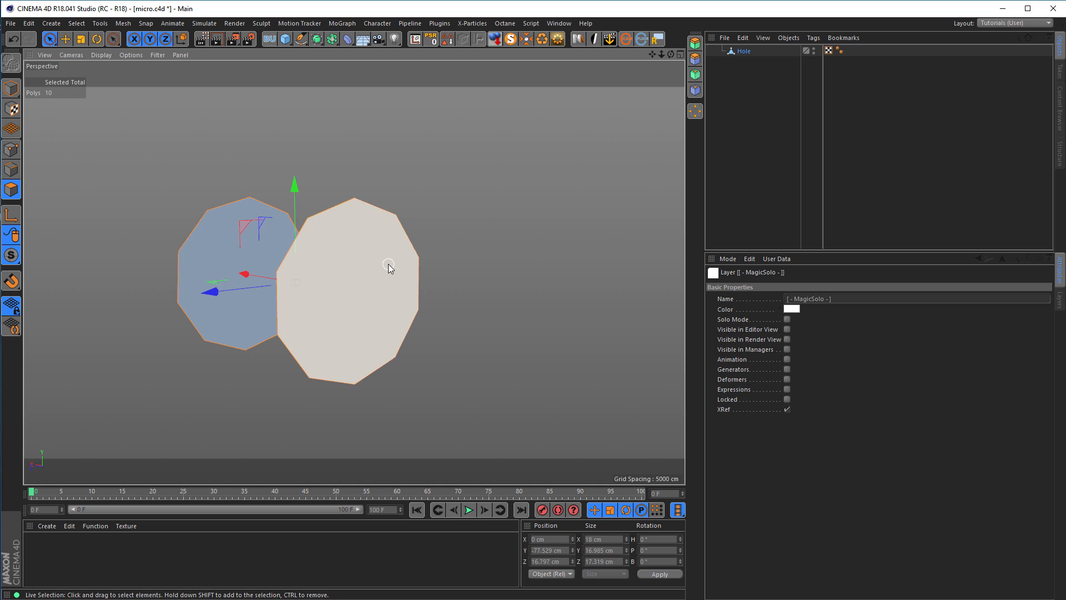
- Extrude the selected Hole polygons with caps enabled and an offset of 4 cm
{"action": "left_click_drag", "start_coordinate": [389, 261], "coordinate": [405, 265], "text": "alt"}
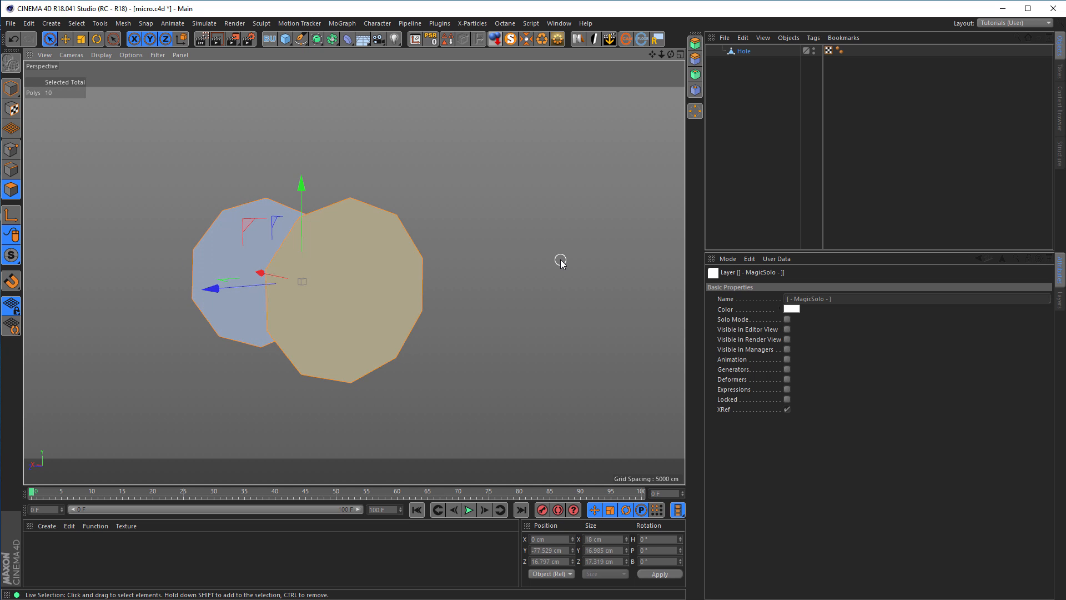
{"action": "key", "text": "d"}
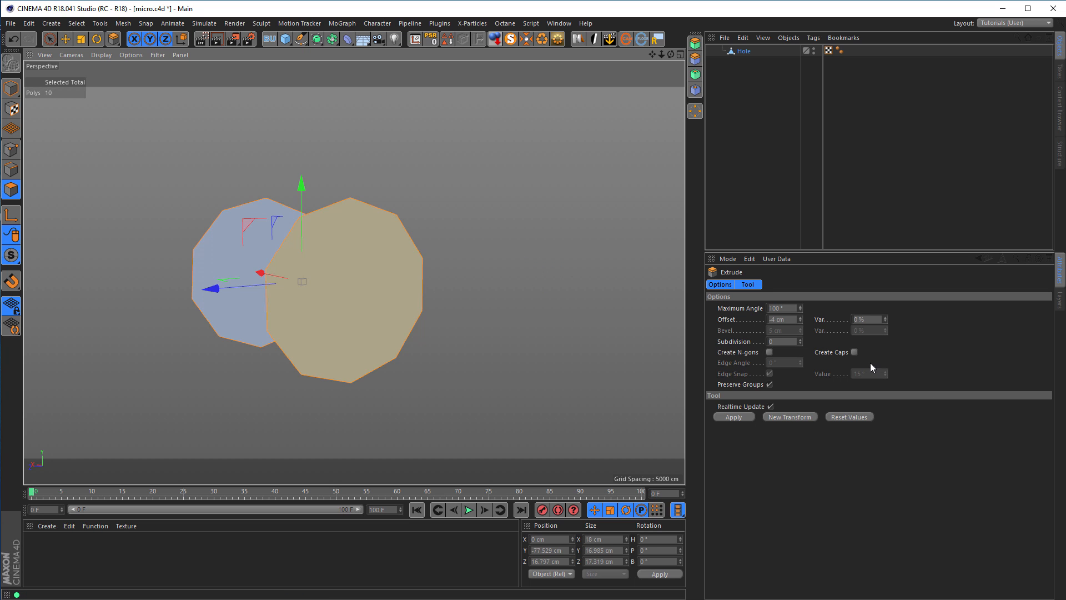
{"action": "left_click", "coordinate": [856, 352]}
{"action": "left_click_drag", "start_coordinate": [505, 295], "coordinate": [529, 294]}
{"action": "left_click_drag", "start_coordinate": [791, 320], "coordinate": [722, 323]}
{"action": "type", "text": "4"}
{"action": "key", "text": "Return"}
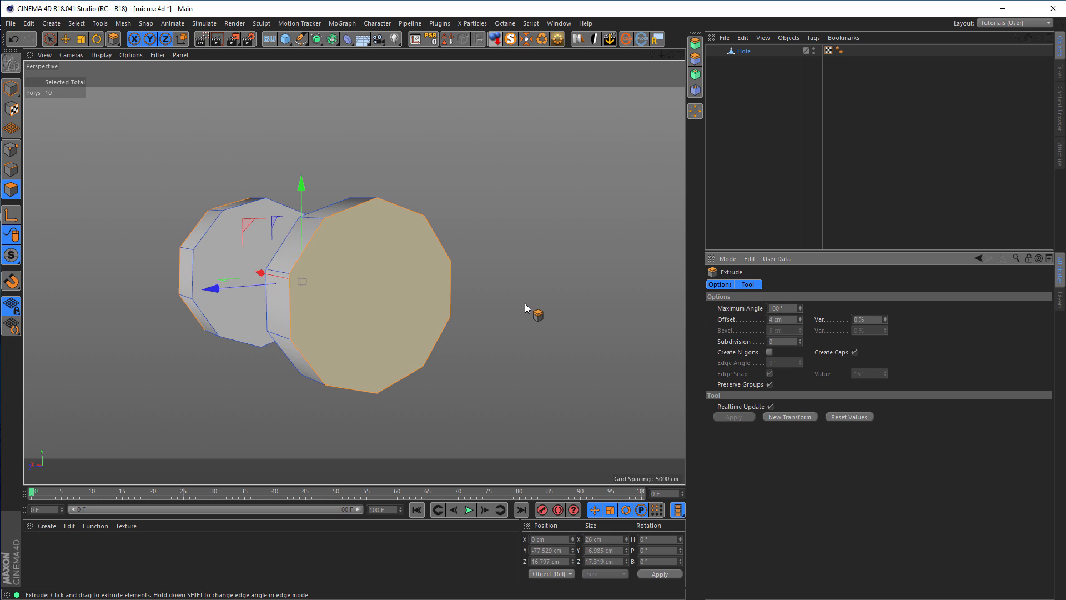
- Select the outer and inner rim edge loops of both extruded Hole discs
{"action": "left_click_drag", "start_coordinate": [524, 291], "coordinate": [514, 289], "text": "alt"}
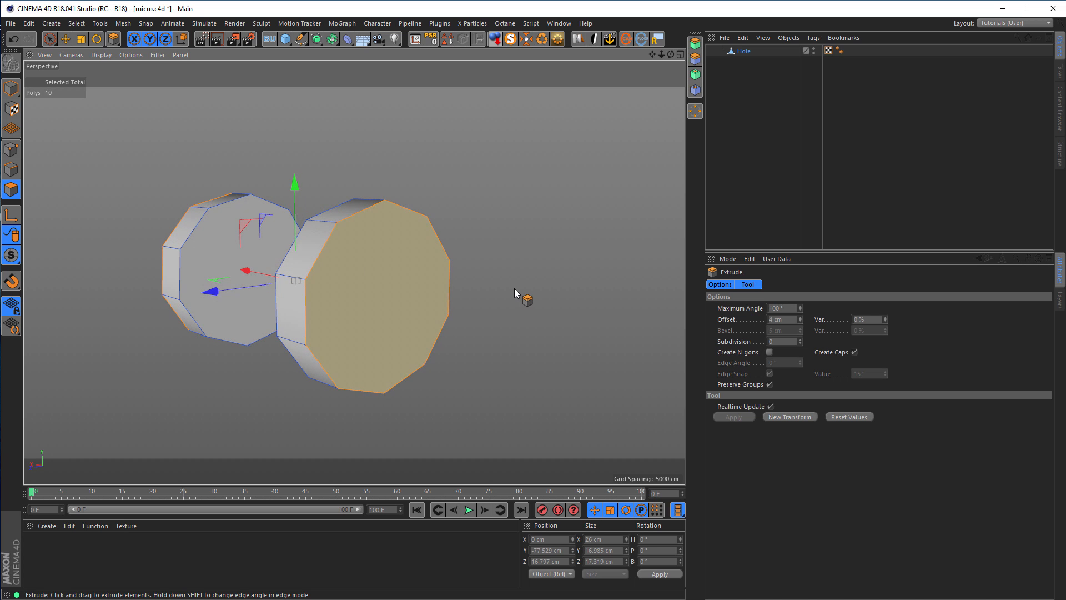
{"action": "left_click", "coordinate": [12, 170]}
{"action": "left_click_drag", "start_coordinate": [283, 266], "coordinate": [162, 248], "text": "alt"}
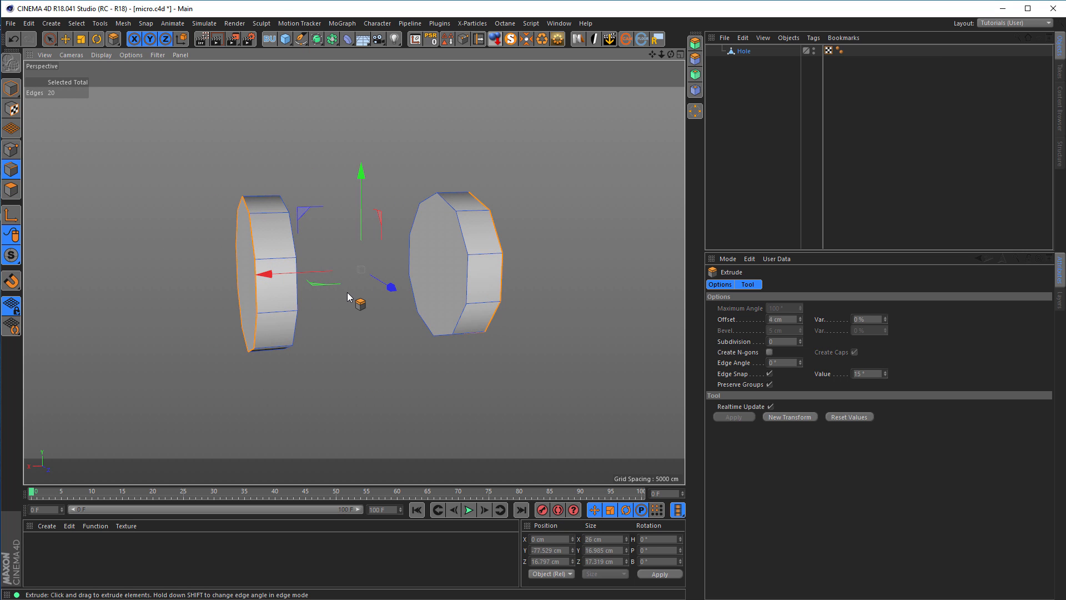
{"action": "key", "text": "u"}
{"action": "key", "text": "l"}
{"action": "left_click", "coordinate": [464, 237], "text": "shift"}
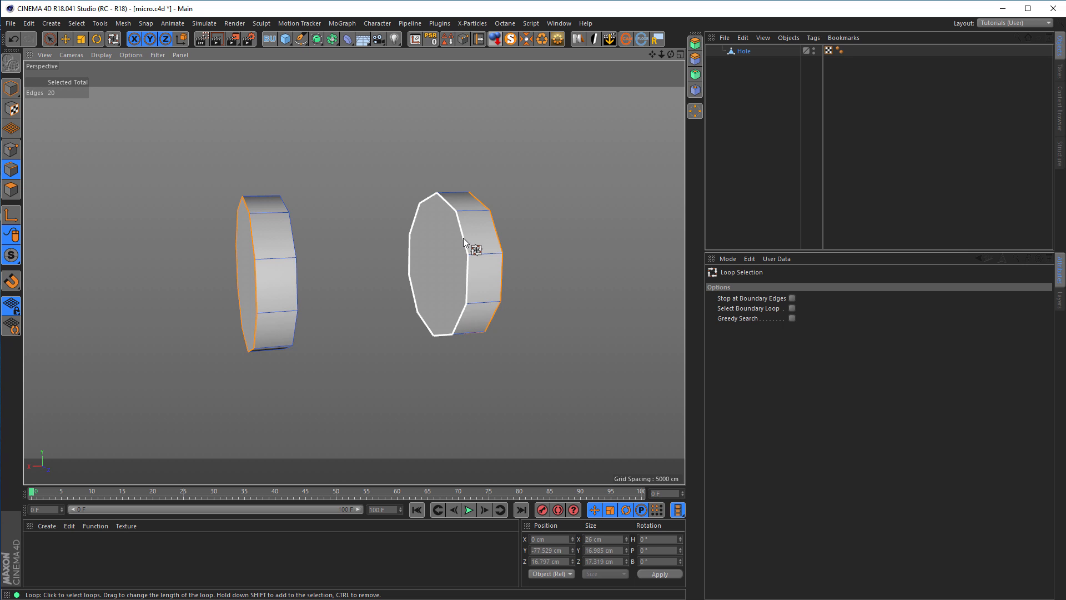
{"action": "left_click_drag", "start_coordinate": [463, 237], "coordinate": [333, 244], "text": "alt"}
{"action": "left_click", "coordinate": [252, 245], "text": "shift"}
{"action": "left_click_drag", "start_coordinate": [421, 260], "coordinate": [398, 275], "text": "alt"}
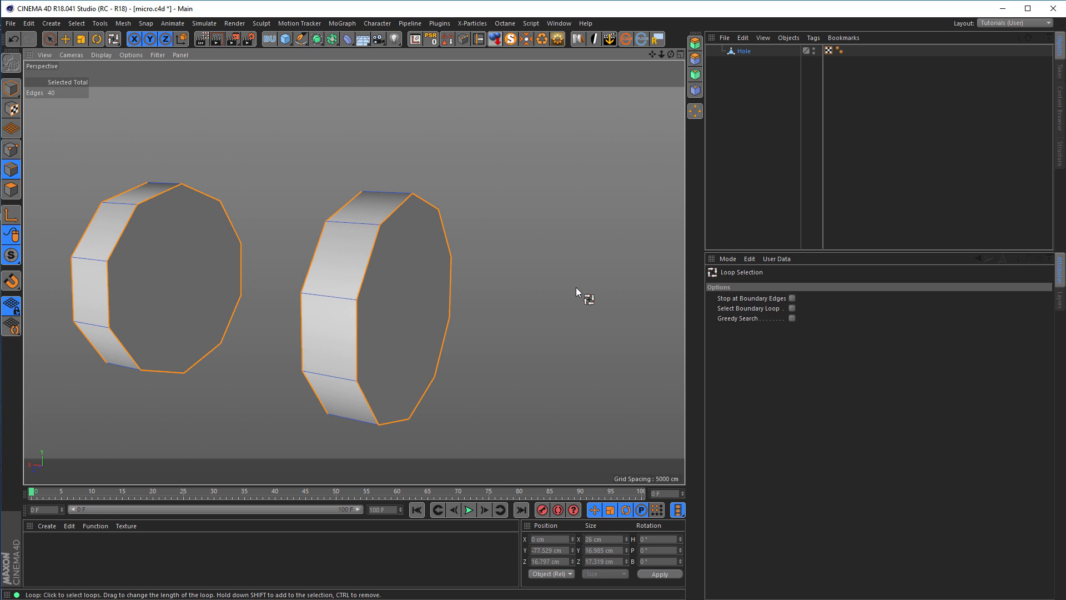
- Bevel the rim loops in Solid mode with a 0.5 cm offset, then show the whole scene again
{"action": "key", "text": "m"}
{"action": "key", "text": "s"}
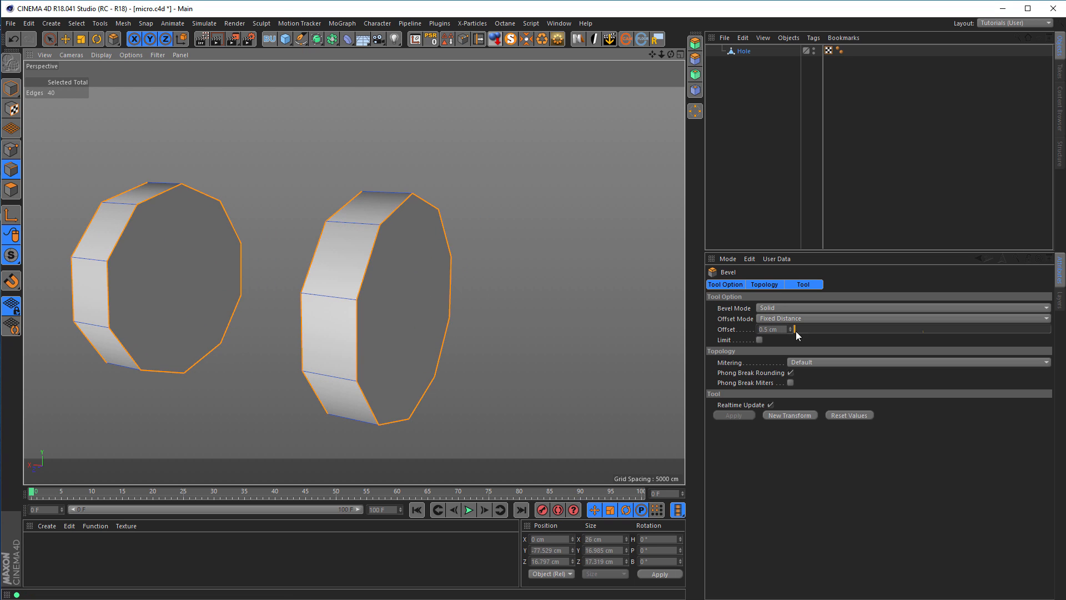
{"action": "left_click", "coordinate": [796, 416]}
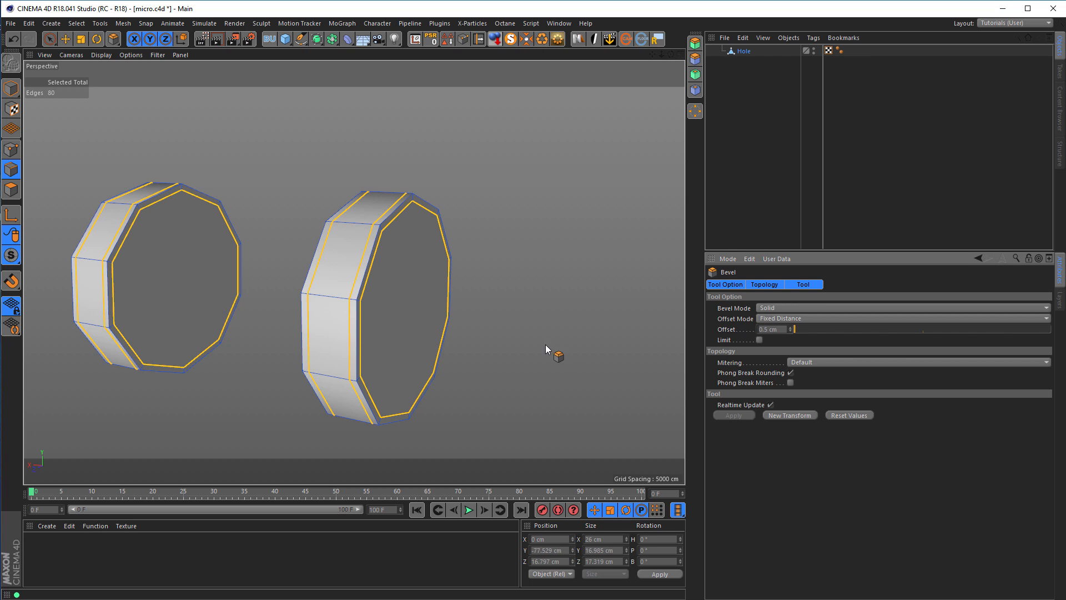
{"action": "left_click", "coordinate": [12, 89]}
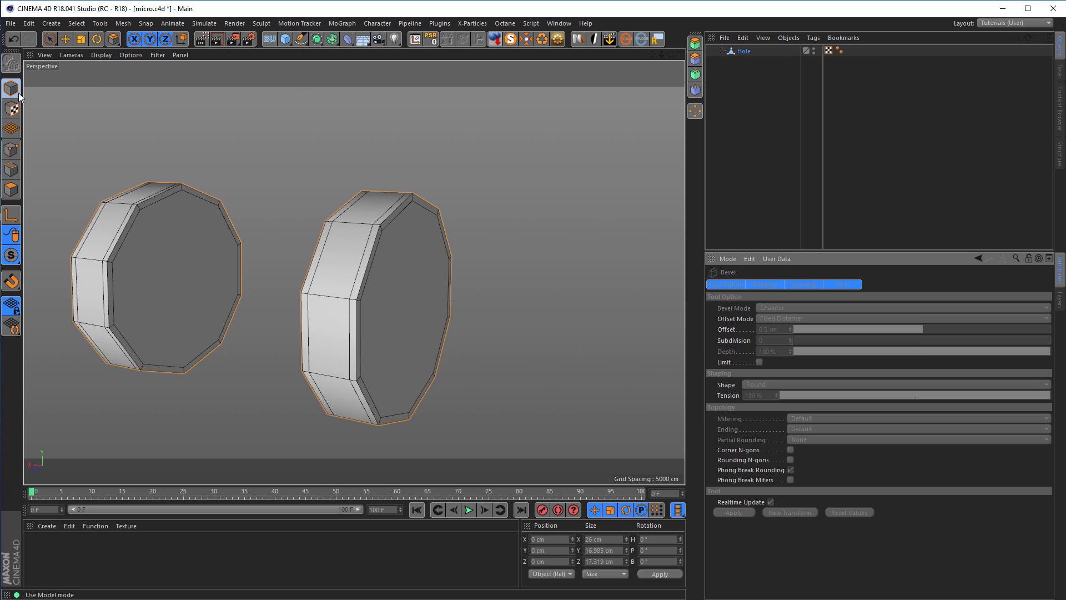
{"action": "key", "text": "h"}
{"action": "scroll", "coordinate": [374, 255], "scroll_direction": "down", "scroll_amount": 2}
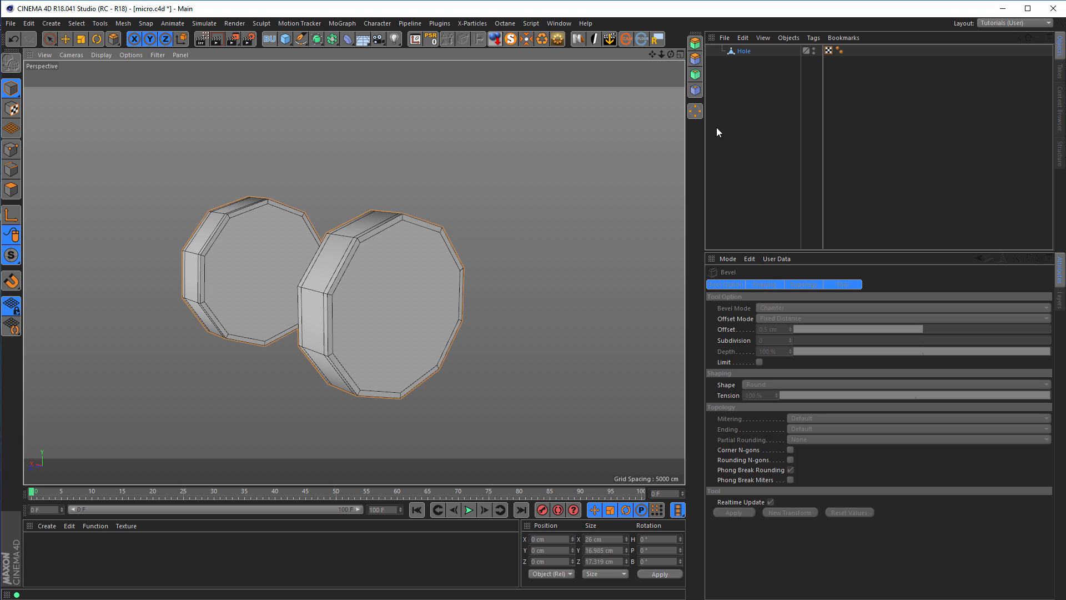
{"action": "left_click", "coordinate": [510, 42]}
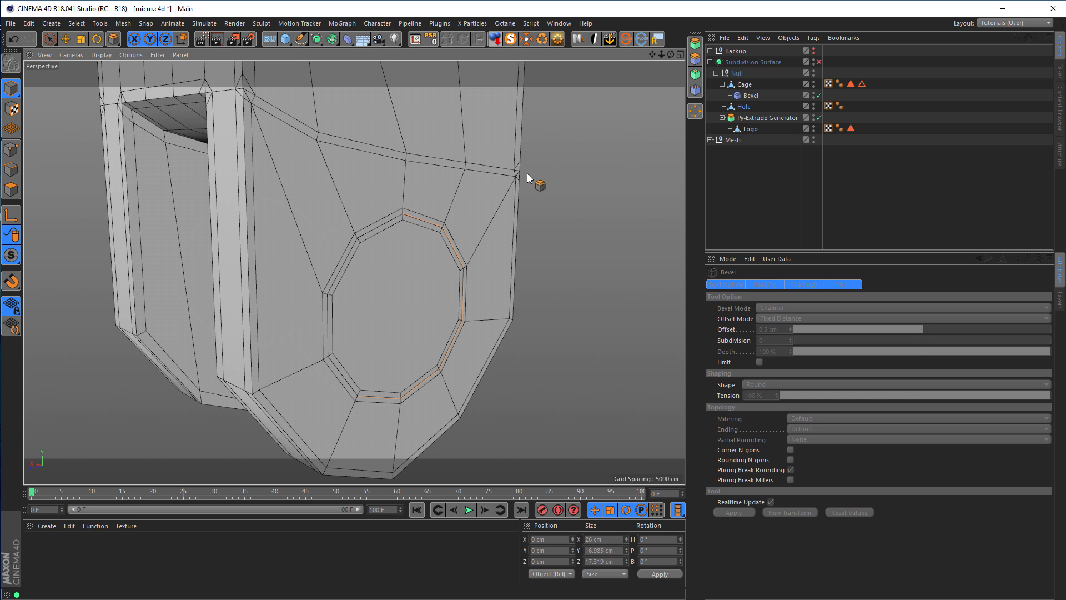
- Enable the Subdivision Surface and examine how the smoothed Hole discs fit in the round leg recesses
{"action": "left_click", "coordinate": [819, 62]}
{"action": "middle_click_drag", "start_coordinate": [425, 286], "coordinate": [389, 290], "text": "alt"}
{"action": "left_click_drag", "start_coordinate": [388, 290], "coordinate": [478, 300], "text": "alt"}
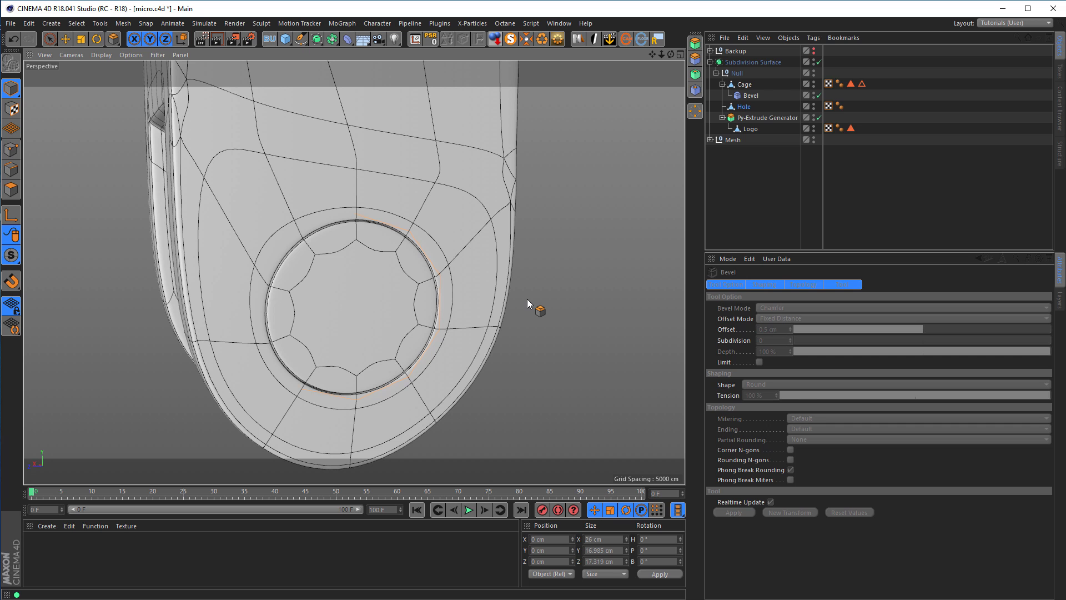
{"action": "left_click_drag", "start_coordinate": [419, 307], "coordinate": [438, 326], "text": "alt"}
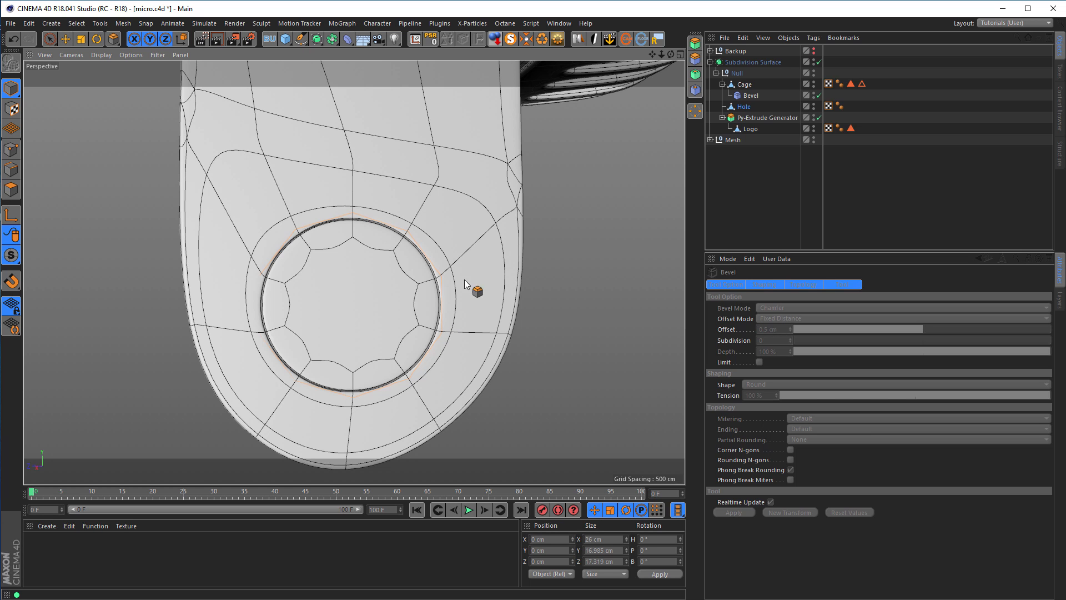
{"action": "right_click_drag", "start_coordinate": [468, 274], "coordinate": [401, 299], "text": "alt"}
{"action": "left_click_drag", "start_coordinate": [401, 299], "coordinate": [479, 280], "text": "alt"}
{"action": "middle_click_drag", "start_coordinate": [479, 280], "coordinate": [359, 308], "text": "alt"}
{"action": "left_click_drag", "start_coordinate": [359, 309], "coordinate": [417, 308], "text": "alt"}
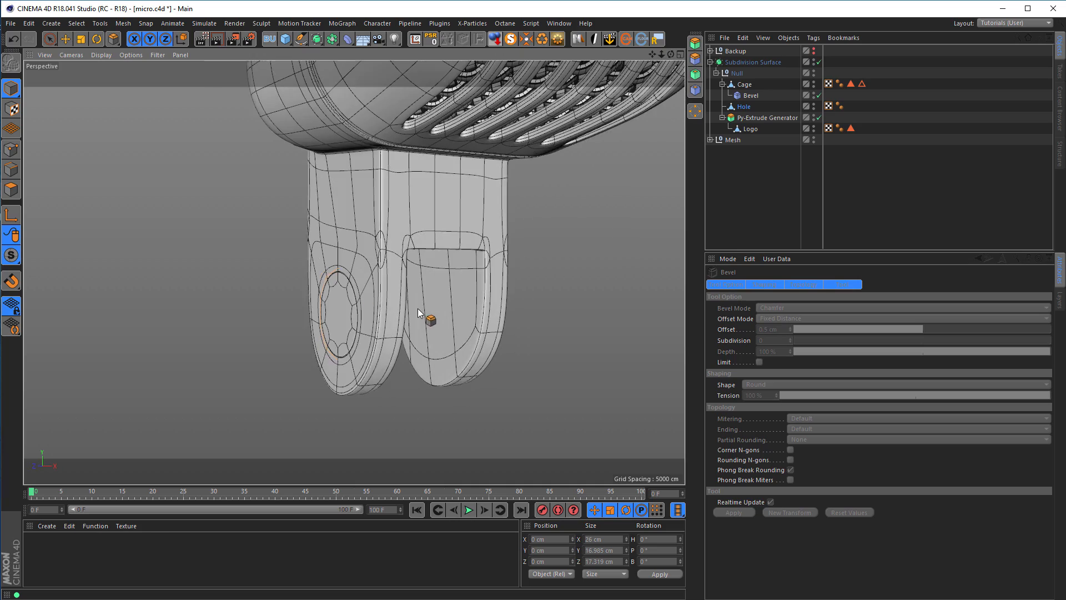
- Examine the smoothed mount fork, its slot corners and leg edges from several angles, then disable the Subdivision Surface
{"action": "right_click_drag", "start_coordinate": [417, 308], "coordinate": [321, 316], "text": "alt"}
{"action": "left_click_drag", "start_coordinate": [321, 315], "coordinate": [351, 314], "text": "alt"}
{"action": "scroll", "coordinate": [352, 313], "scroll_direction": "up", "scroll_amount": 8}
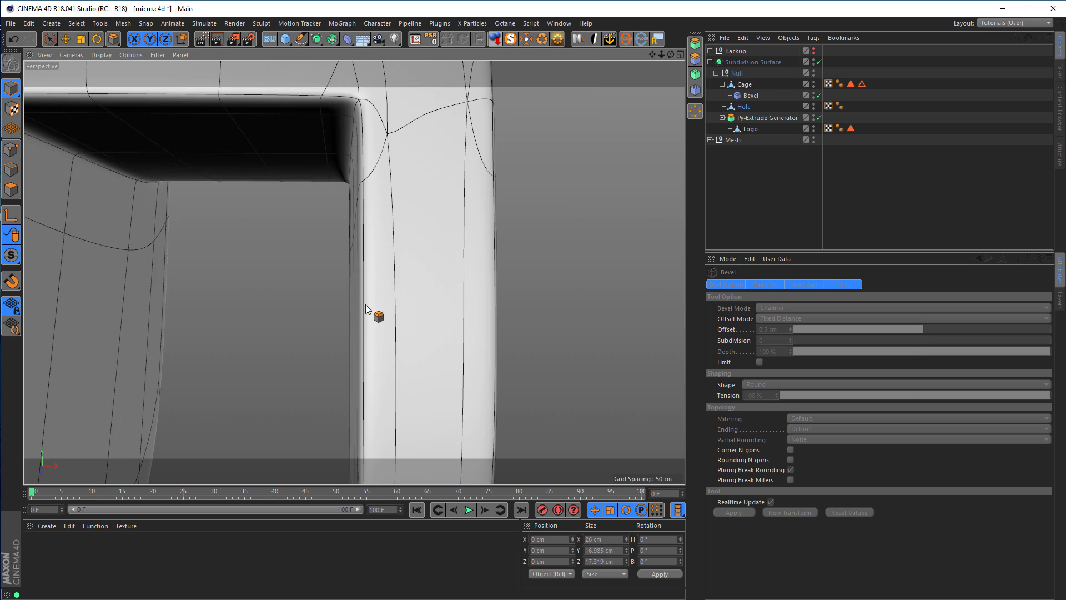
{"action": "scroll", "coordinate": [329, 314], "scroll_direction": "down", "scroll_amount": 8}
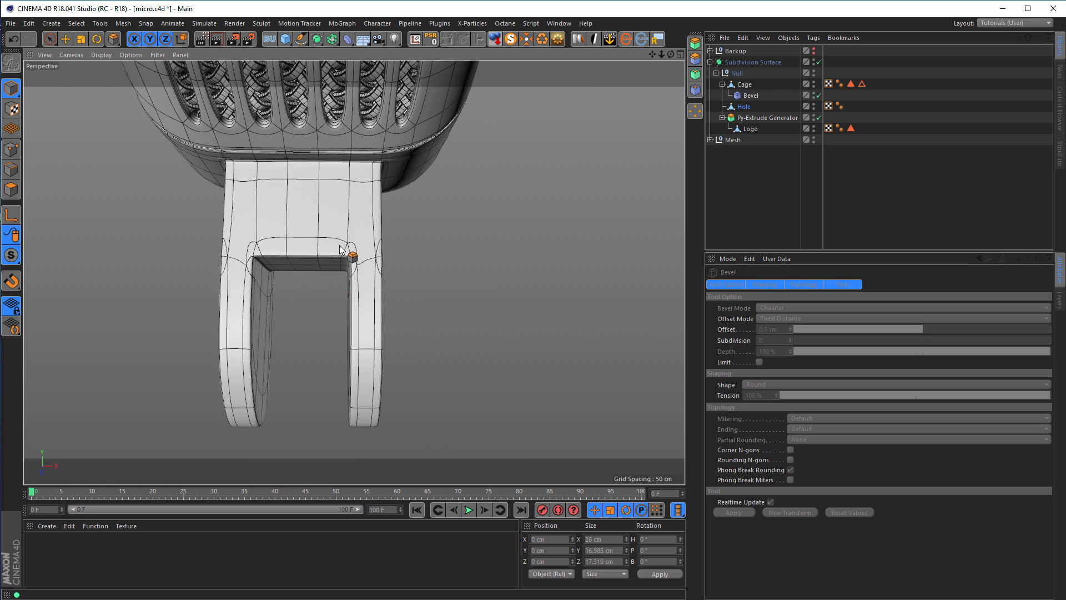
{"action": "left_click_drag", "start_coordinate": [395, 246], "coordinate": [310, 294], "text": "alt"}
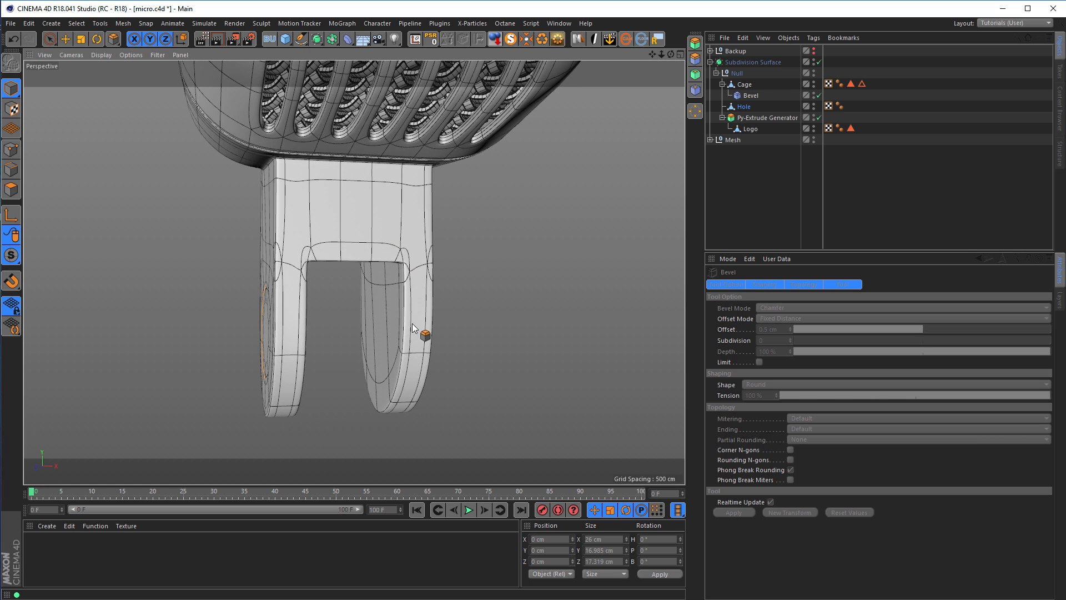
{"action": "left_click_drag", "start_coordinate": [395, 321], "coordinate": [378, 333], "text": "alt"}
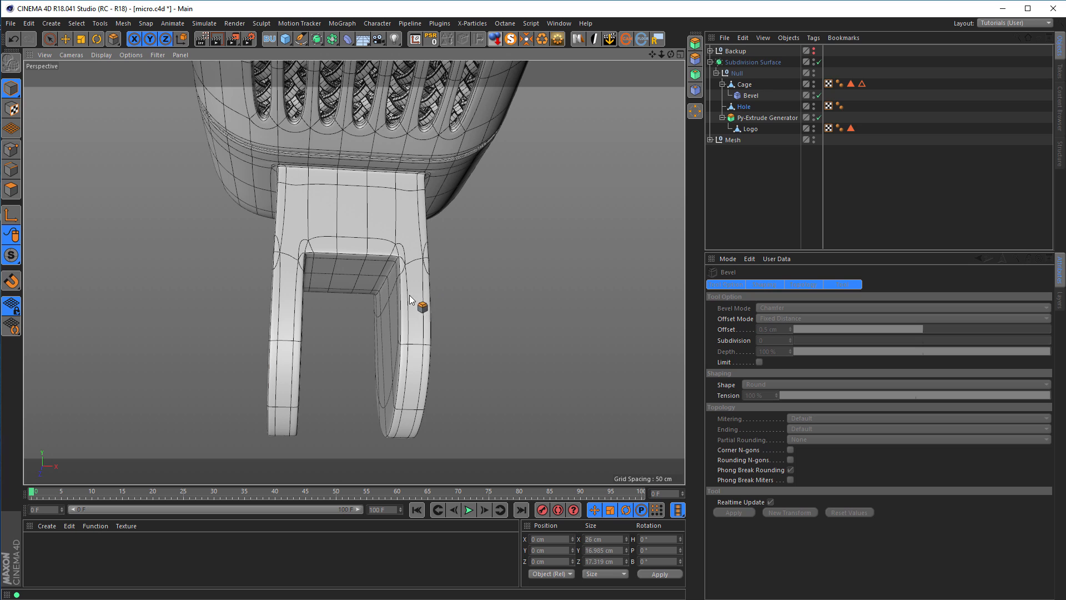
{"action": "right_click_drag", "start_coordinate": [375, 268], "coordinate": [328, 292], "text": "alt"}
{"action": "left_click_drag", "start_coordinate": [328, 292], "coordinate": [333, 253], "text": "alt"}
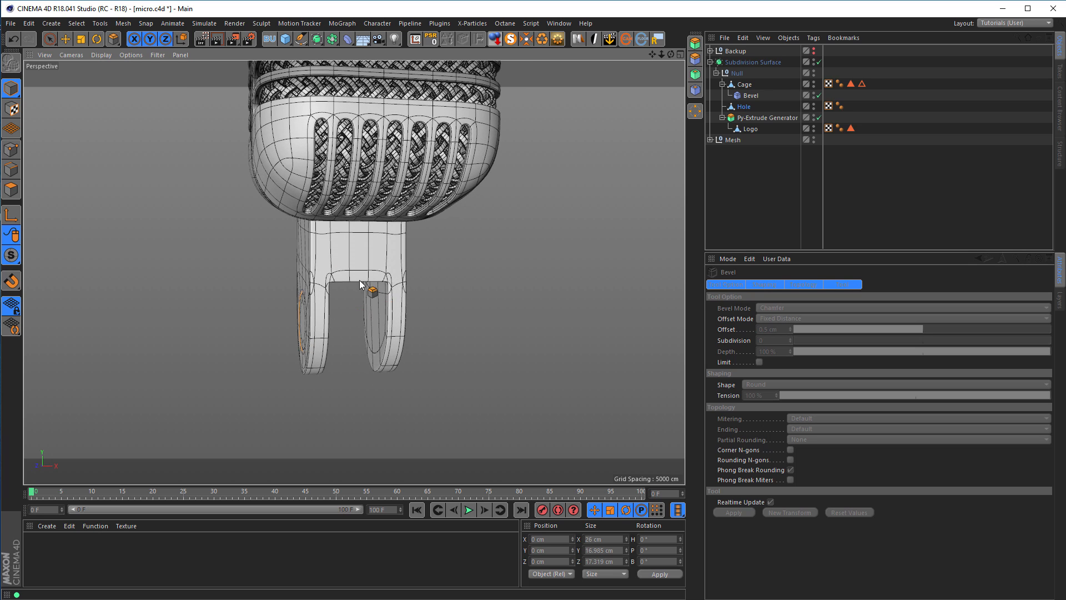
{"action": "left_click_drag", "start_coordinate": [368, 286], "coordinate": [341, 284], "text": "alt"}
{"action": "right_click_drag", "start_coordinate": [344, 283], "coordinate": [375, 275], "text": "alt"}
{"action": "left_click_drag", "start_coordinate": [375, 274], "coordinate": [429, 328], "text": "alt"}
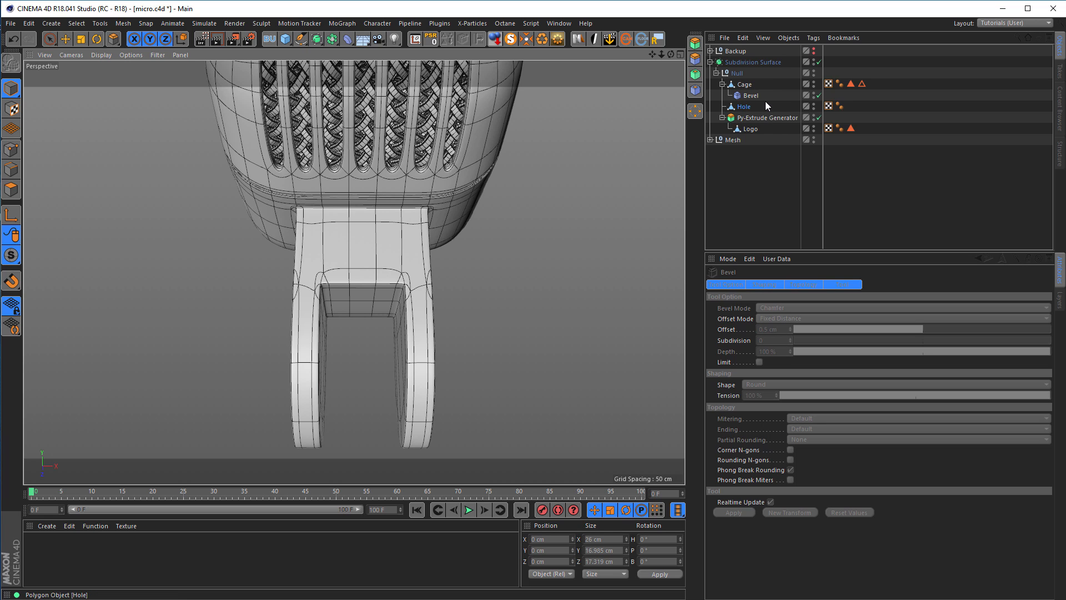
{"action": "left_click", "coordinate": [819, 61]}
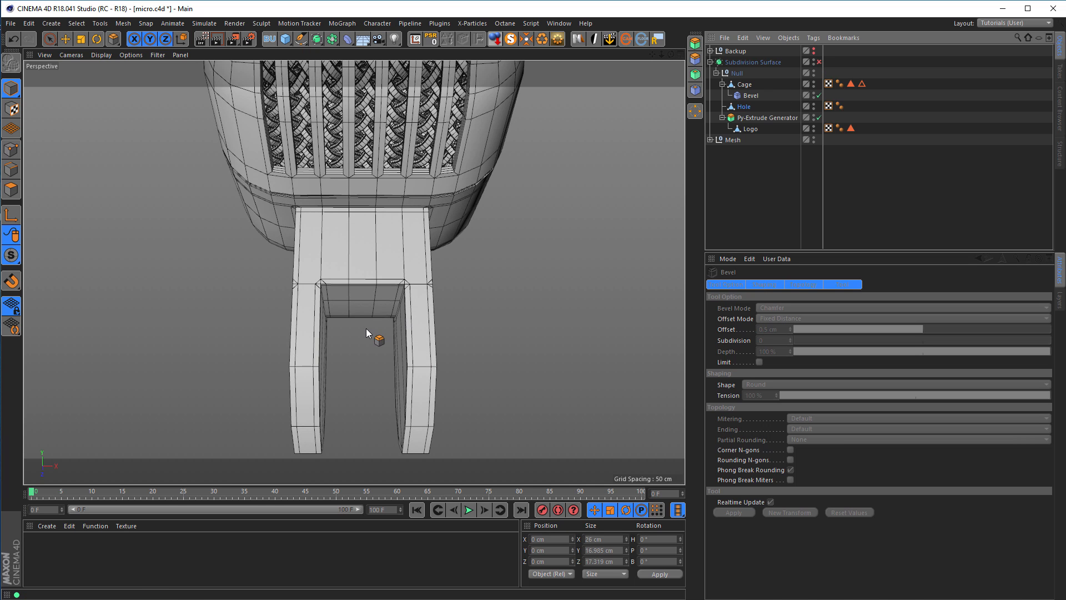
- Set up the Cage mesh for point editing with Rectangle Selection in the front view, framed on the microphone's fork mount
{"action": "scroll", "coordinate": [375, 331], "scroll_direction": "down", "scroll_amount": 5}
{"action": "scroll", "coordinate": [430, 306], "scroll_direction": "down", "scroll_amount": 3}
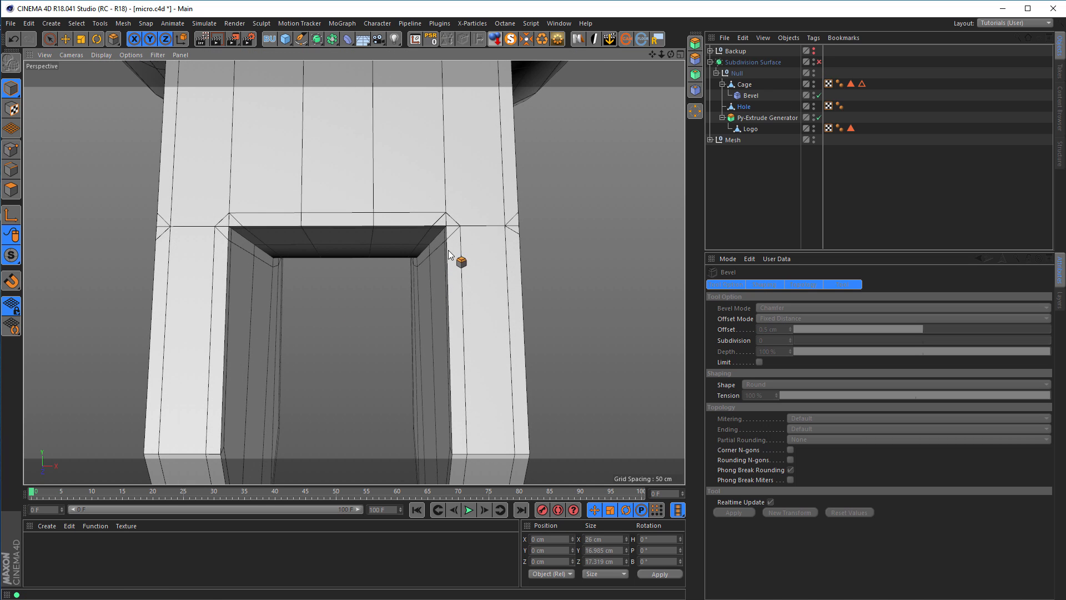
{"action": "middle_click_drag", "start_coordinate": [448, 252], "coordinate": [464, 215], "text": "alt"}
{"action": "scroll", "coordinate": [464, 215], "scroll_direction": "up", "scroll_amount": 5}
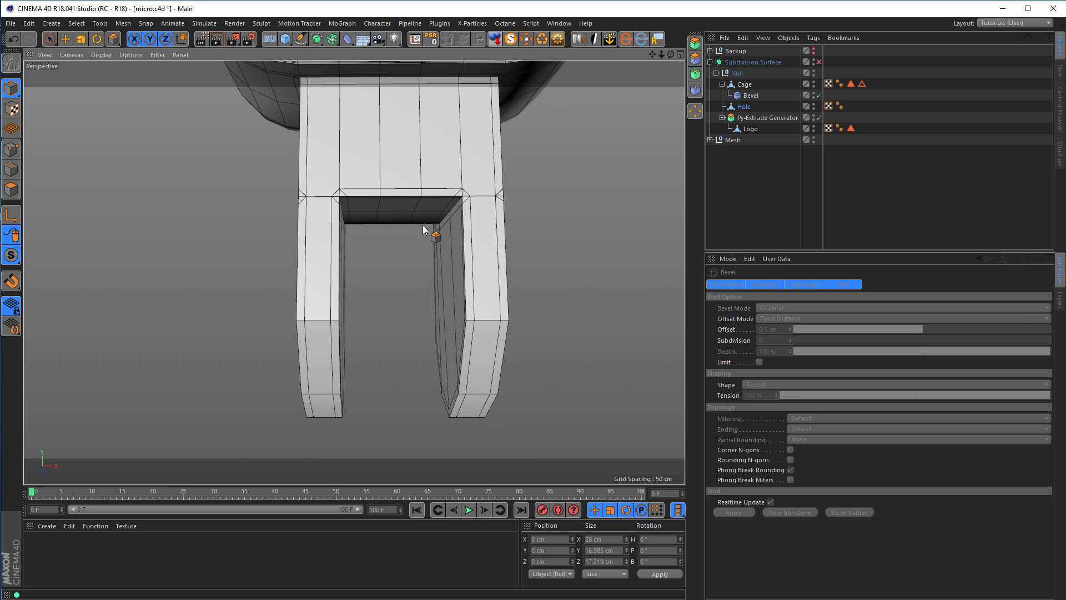
{"action": "left_click", "coordinate": [11, 149]}
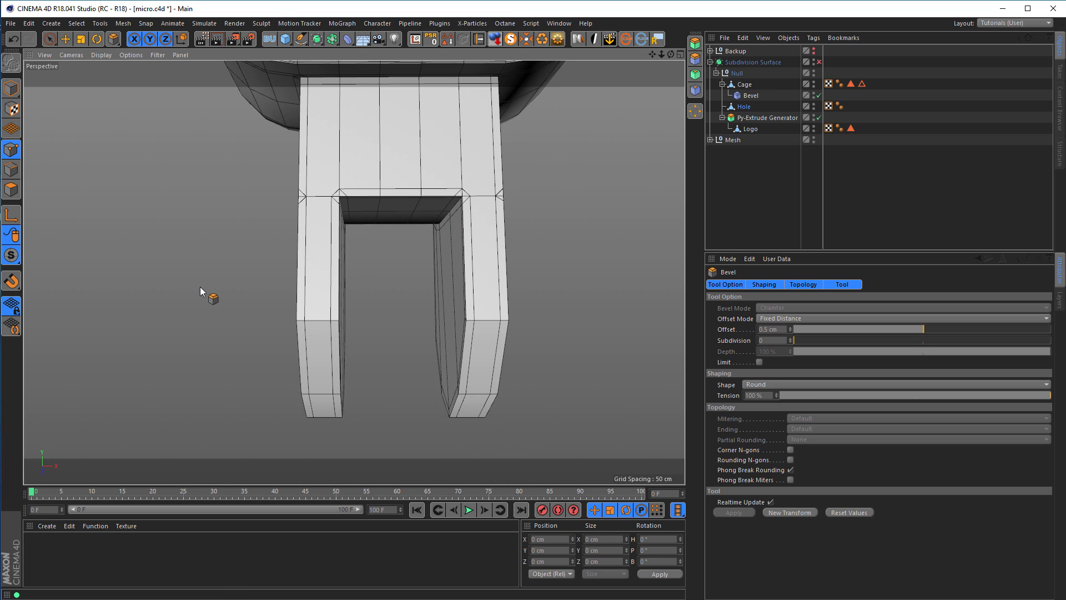
{"action": "middle_click", "coordinate": [200, 286]}
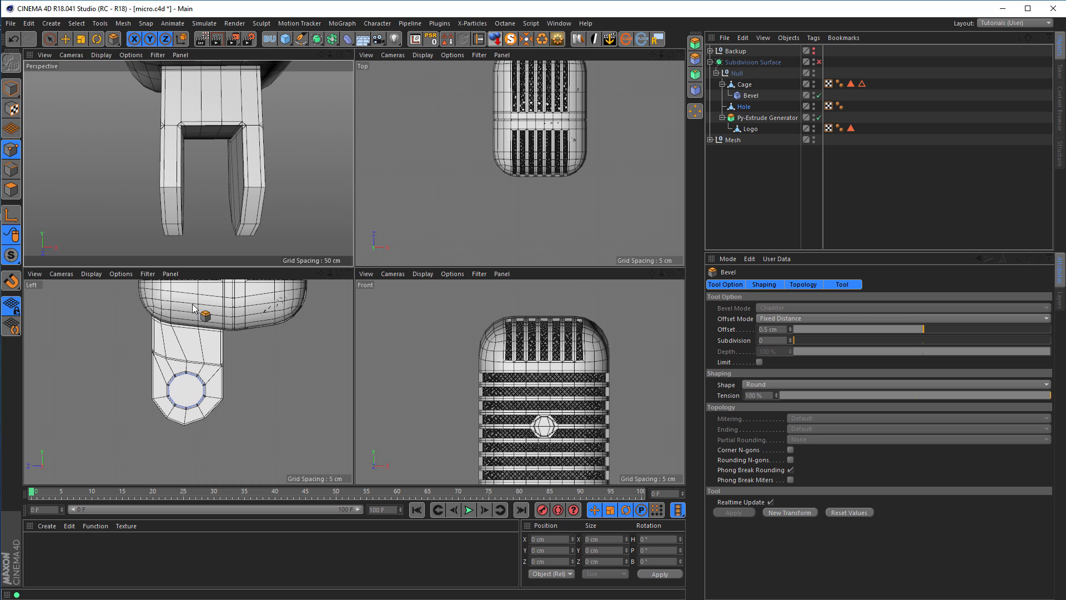
{"action": "middle_click", "coordinate": [402, 351]}
{"action": "scroll", "coordinate": [432, 328], "scroll_direction": "up", "scroll_amount": 5}
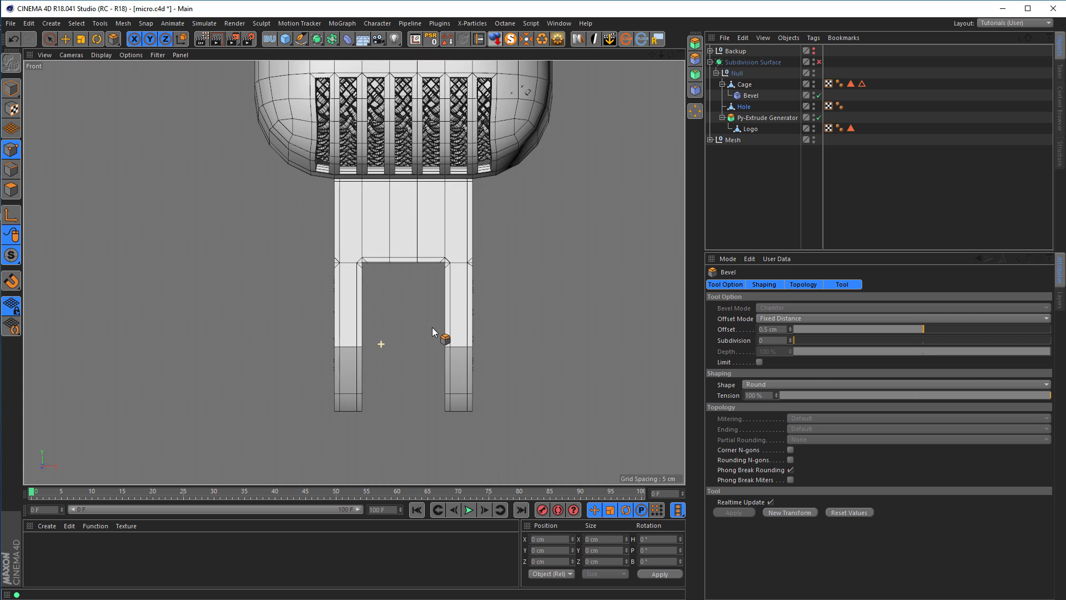
{"action": "key", "text": "0"}
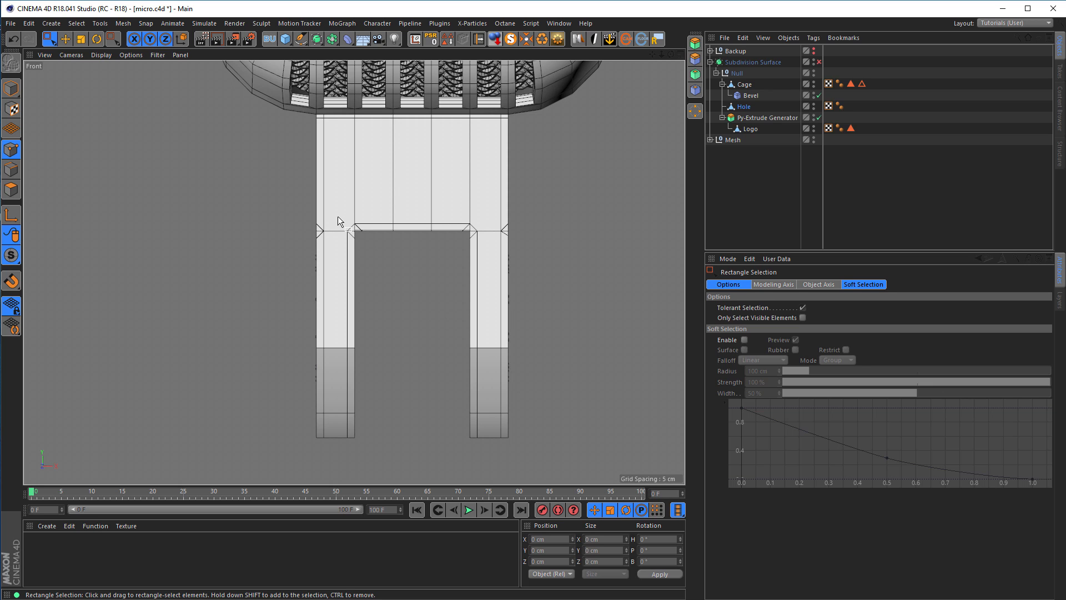
{"action": "left_click", "coordinate": [741, 84]}
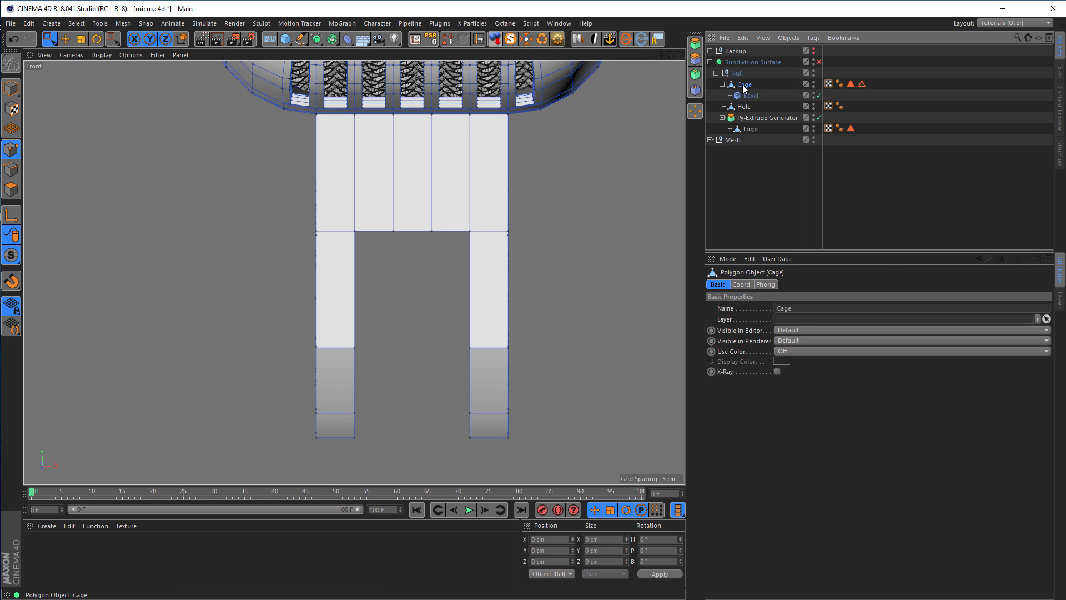
- Select the inner-edge points of both fork legs and scale them inward along X to about 11.2 cm
{"action": "left_click_drag", "start_coordinate": [339, 217], "coordinate": [369, 459]}
{"action": "left_click_drag", "start_coordinate": [457, 219], "coordinate": [477, 476]}
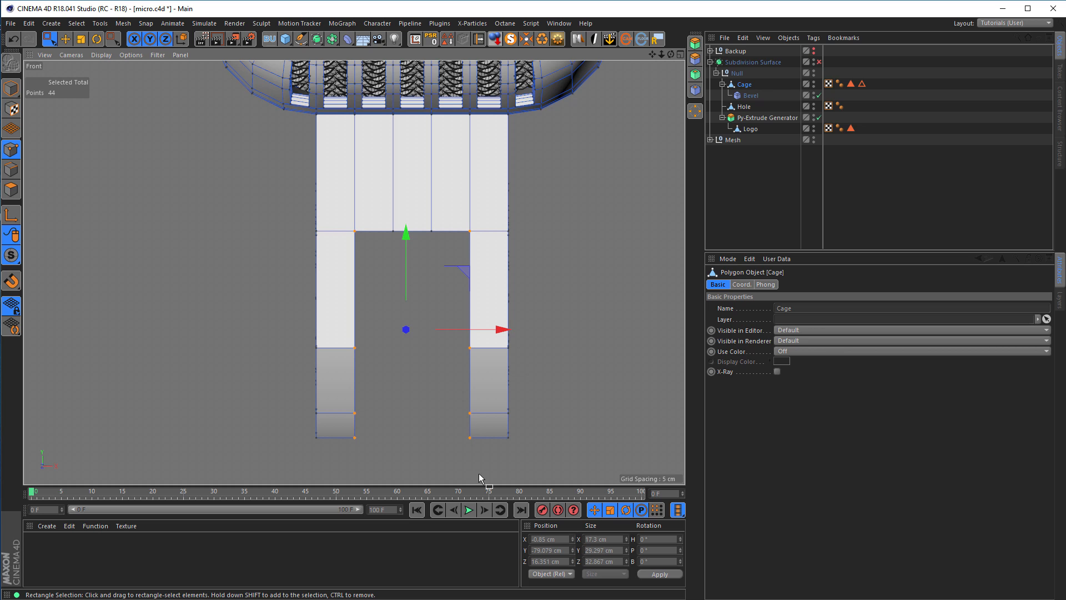
{"action": "key", "text": "t"}
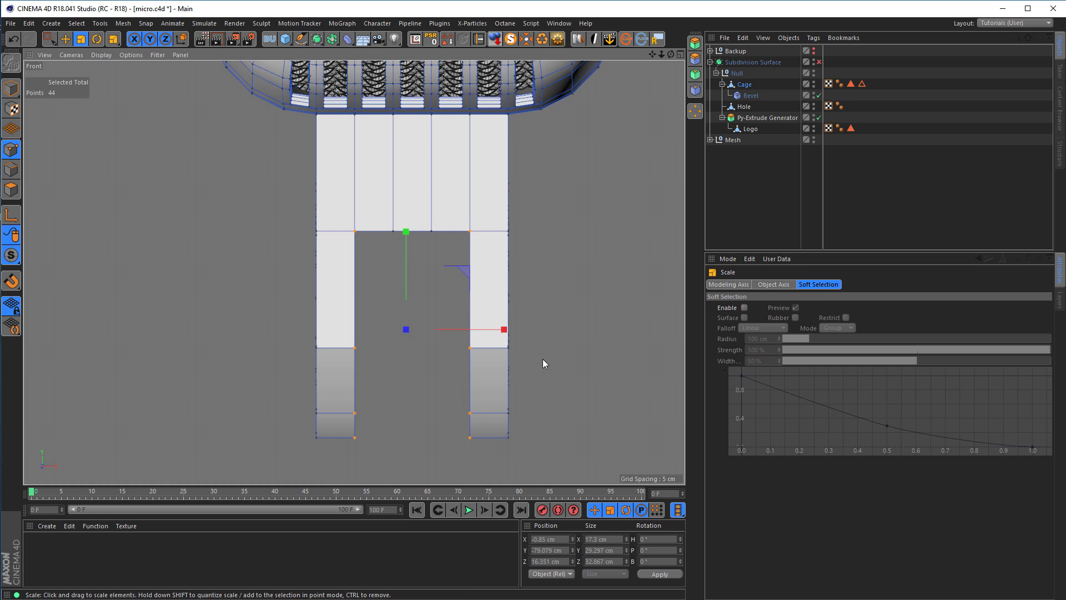
{"action": "left_click_drag", "start_coordinate": [508, 330], "coordinate": [472, 344]}
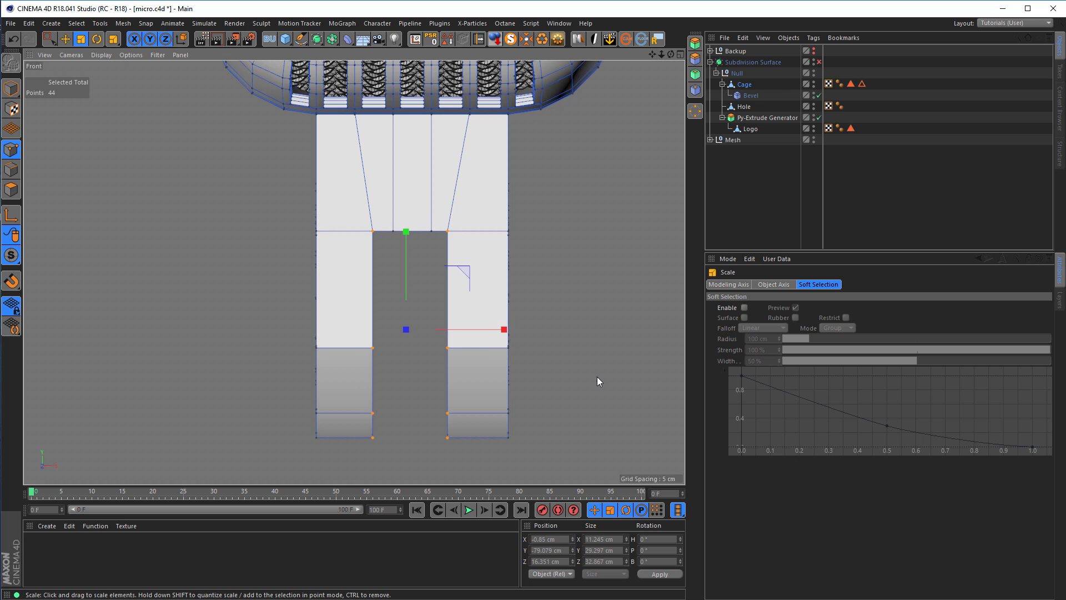
- Inspect the fork's inner faces and holes in perspective, then undo the inward scaling of the points
{"action": "middle_click", "coordinate": [598, 378]}
{"action": "middle_click", "coordinate": [310, 225]}
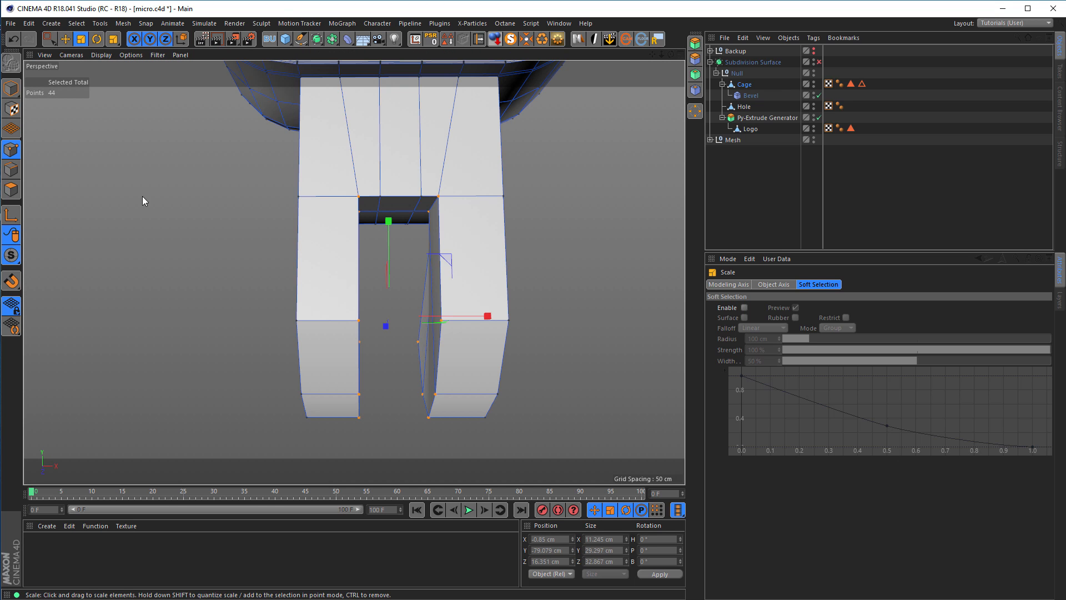
{"action": "left_click", "coordinate": [12, 89]}
{"action": "left_click_drag", "start_coordinate": [305, 296], "coordinate": [277, 277], "text": "alt"}
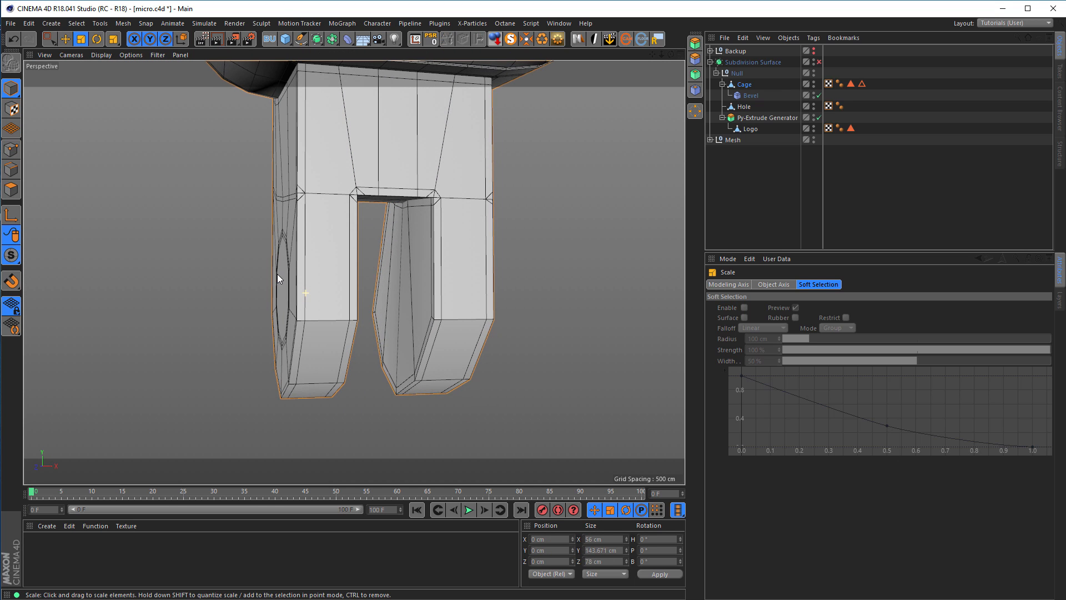
{"action": "left_click_drag", "start_coordinate": [404, 312], "coordinate": [321, 222], "text": "alt"}
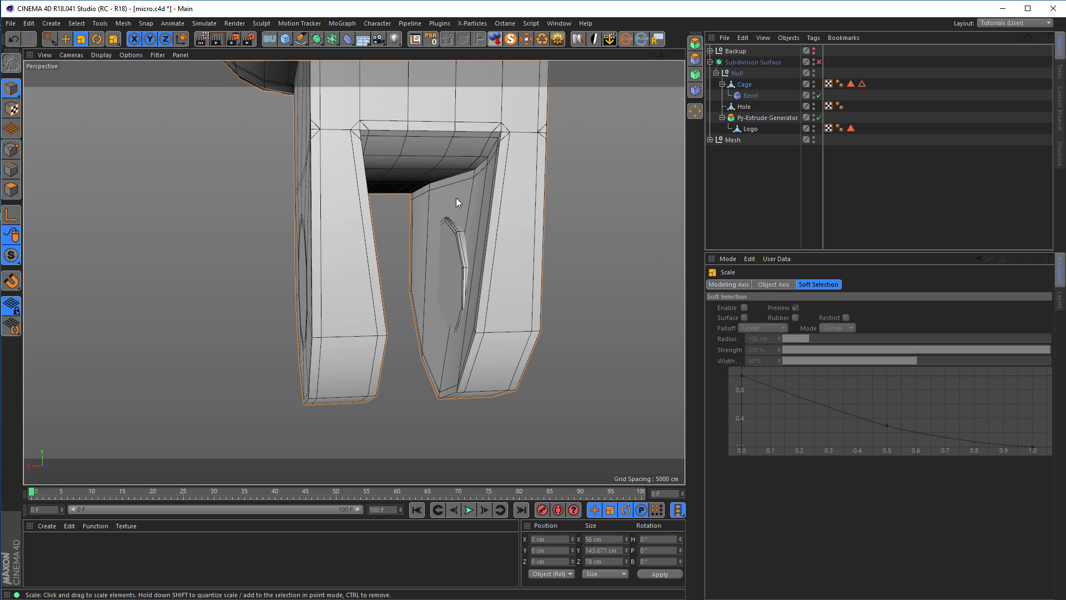
{"action": "left_click_drag", "start_coordinate": [515, 252], "coordinate": [432, 244], "text": "alt"}
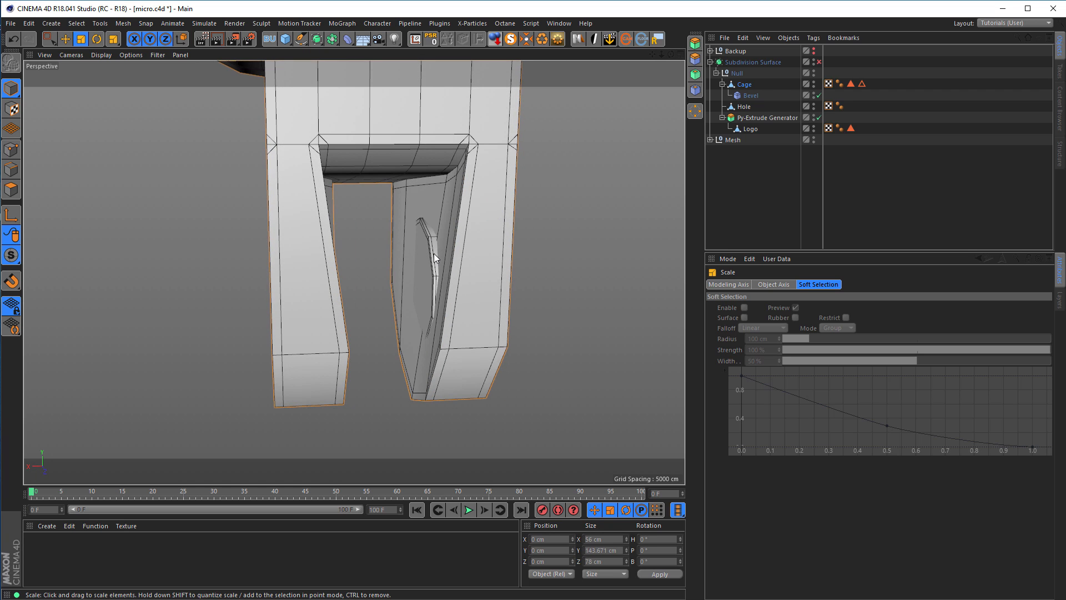
{"action": "key", "text": "ctrl+z"}
- Reselect the fork legs' inner points, including the points around the inner holes, and scale them inward along X to about 13.6 cm
{"action": "middle_click", "coordinate": [449, 282]}
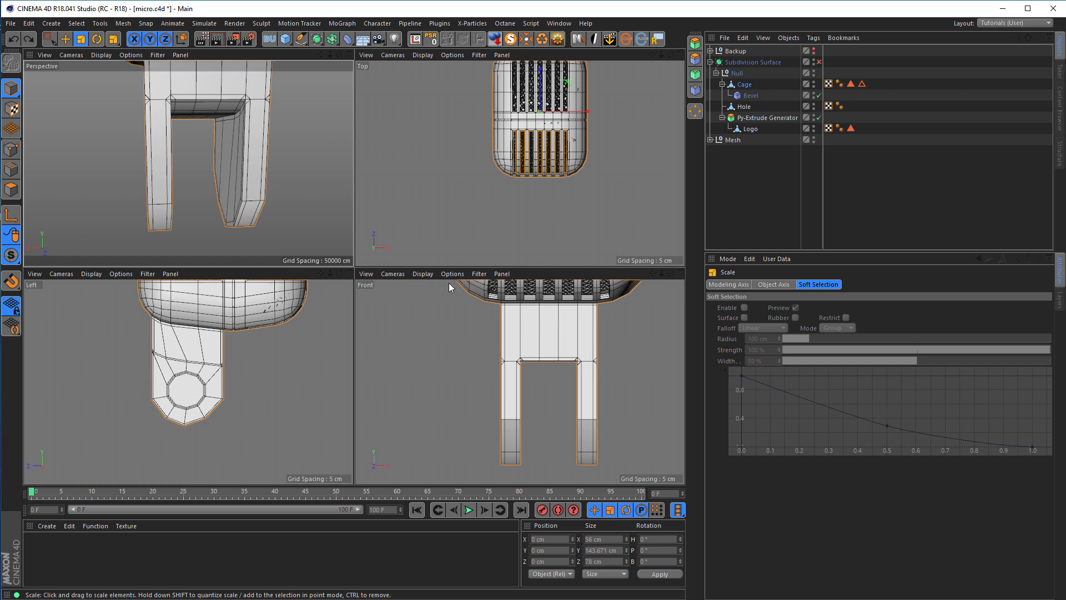
{"action": "middle_click", "coordinate": [429, 323]}
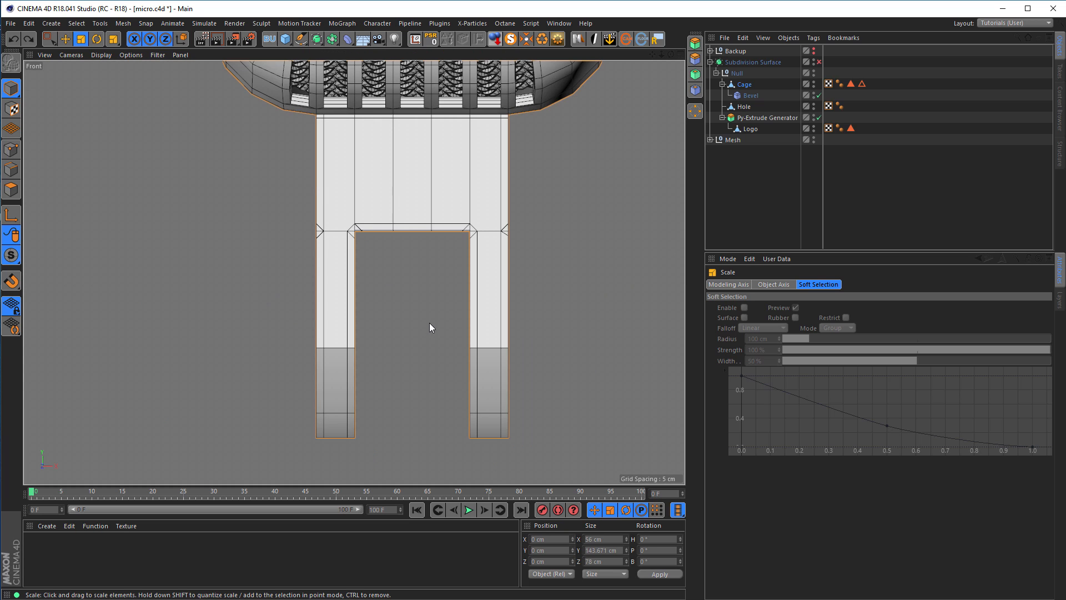
{"action": "middle_click", "coordinate": [429, 322]}
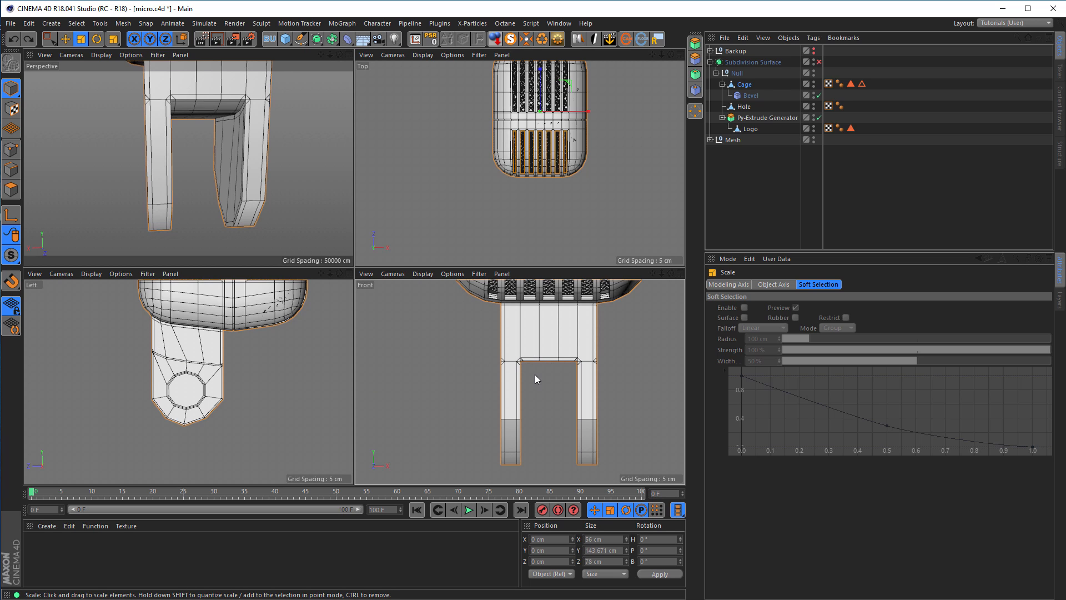
{"action": "left_click", "coordinate": [11, 150]}
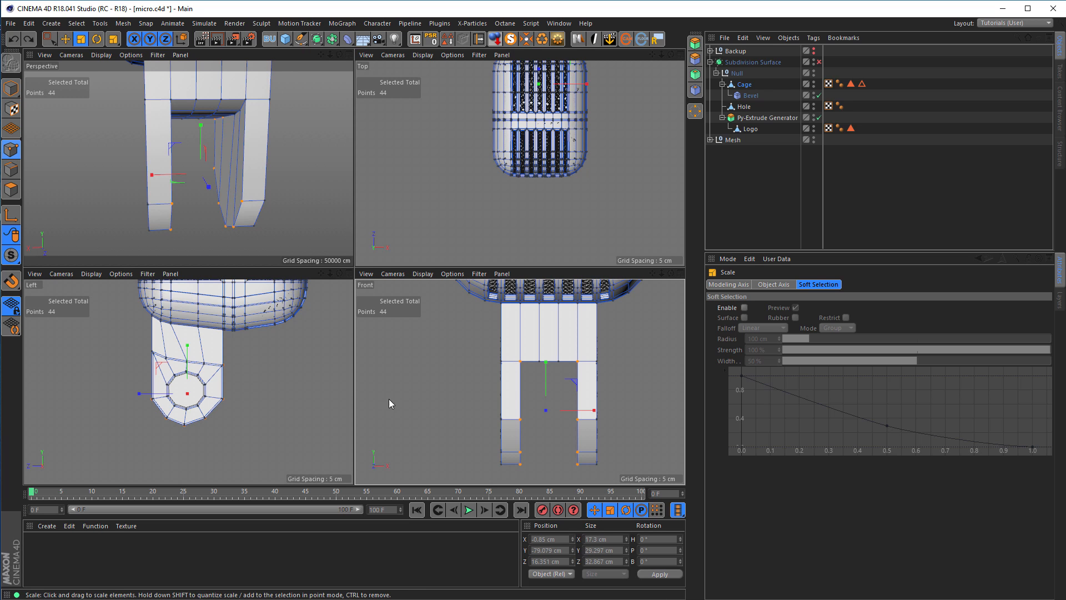
{"action": "key", "text": "0"}
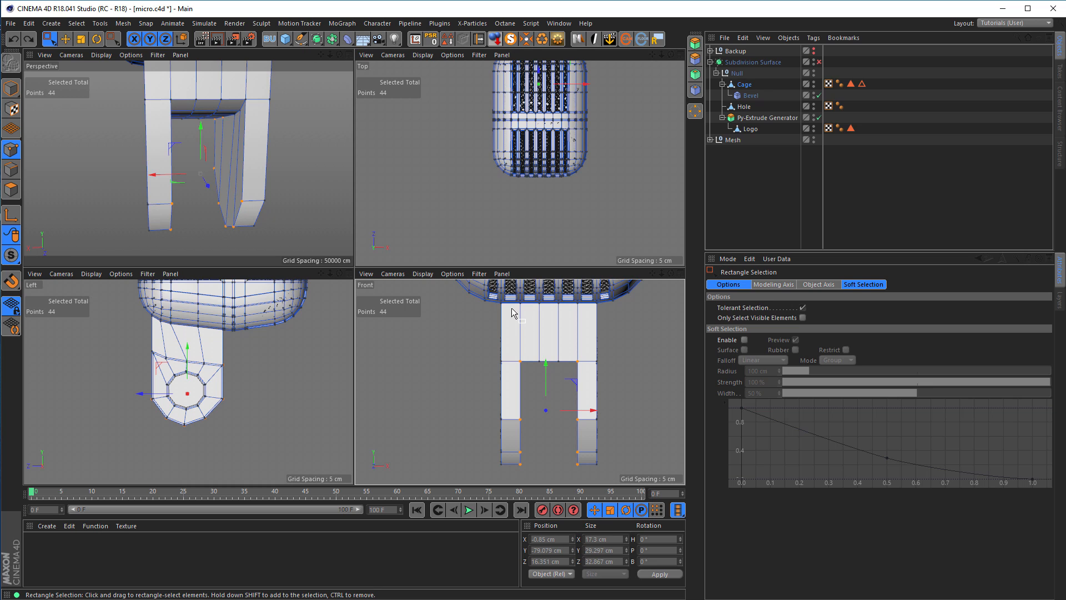
{"action": "left_click_drag", "start_coordinate": [511, 308], "coordinate": [531, 487]}
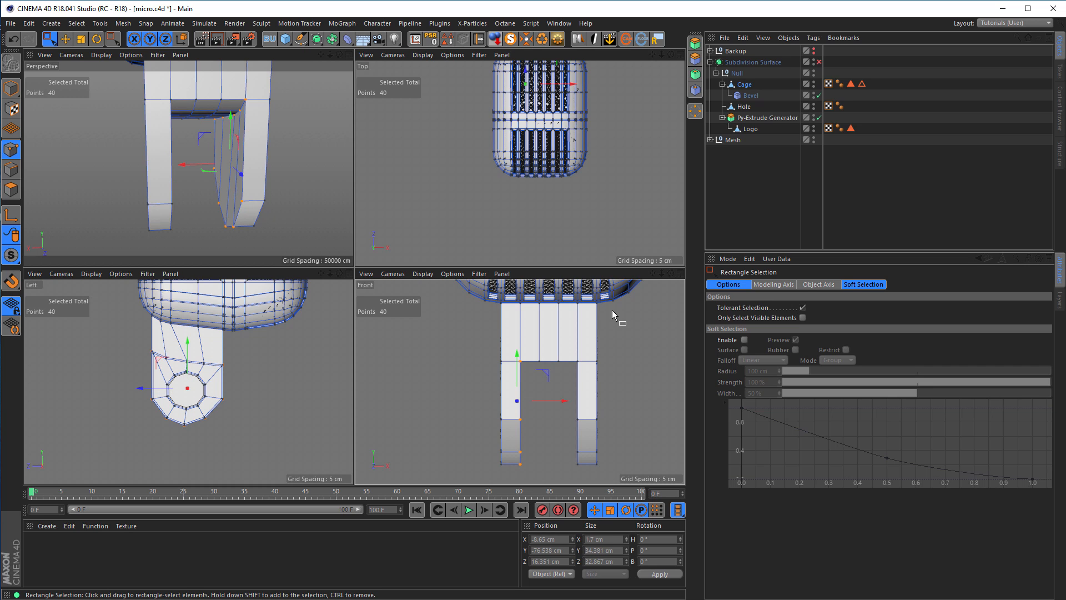
{"action": "left_click_drag", "start_coordinate": [572, 308], "coordinate": [582, 473]}
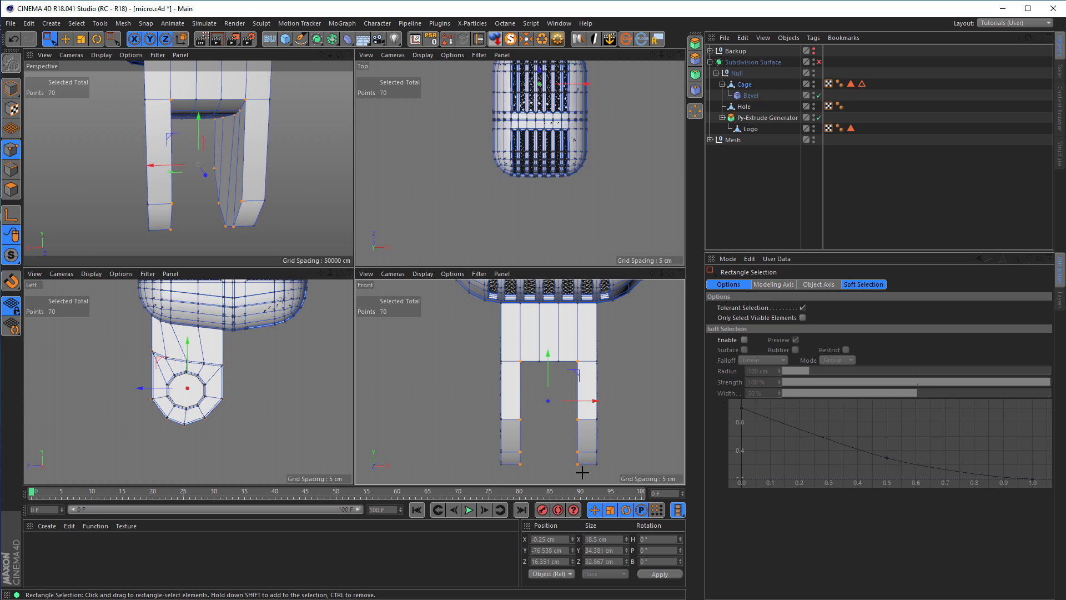
{"action": "middle_click", "coordinate": [574, 434]}
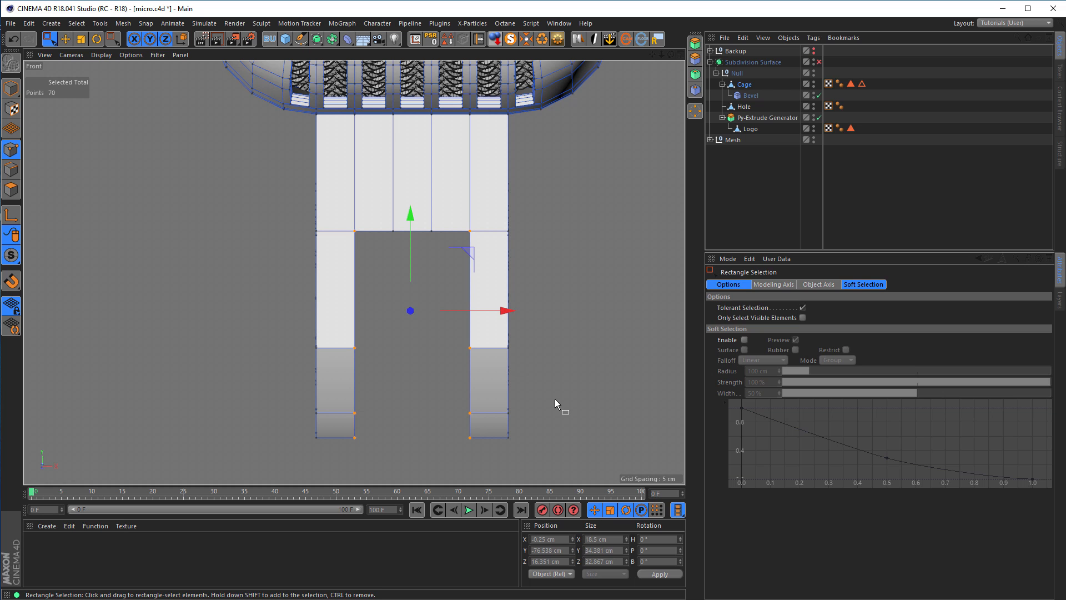
{"action": "key", "text": "t"}
{"action": "left_click_drag", "start_coordinate": [511, 312], "coordinate": [485, 311]}
{"action": "middle_click", "coordinate": [485, 311]}
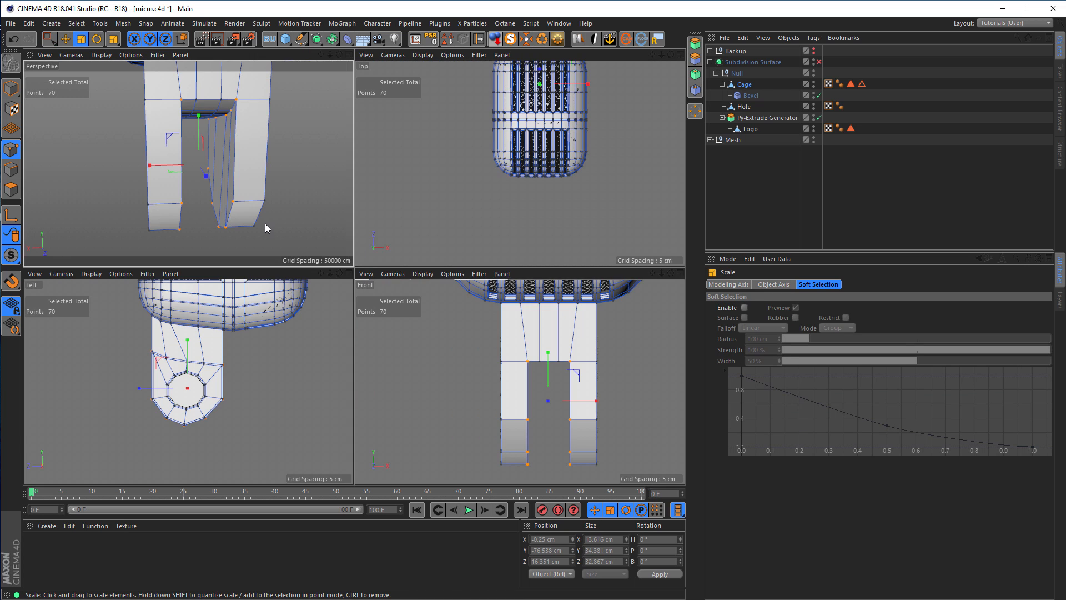
{"action": "middle_click", "coordinate": [265, 225]}
{"action": "left_click_drag", "start_coordinate": [388, 258], "coordinate": [678, 283], "text": "alt"}
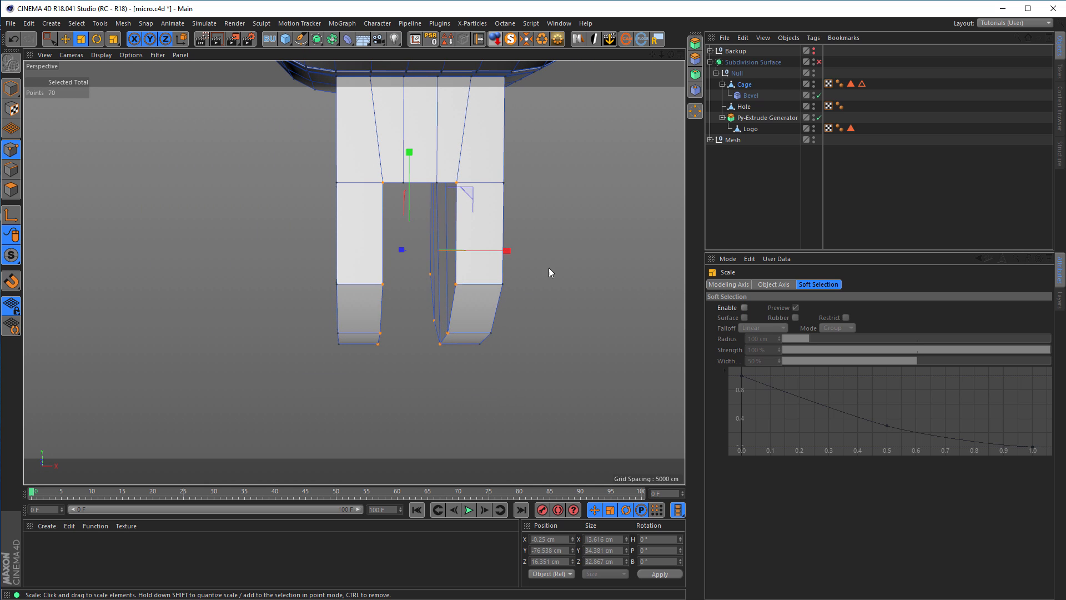
{"action": "left_click_drag", "start_coordinate": [506, 250], "coordinate": [409, 293]}
- Check the thickened fork legs with Subdivision Surface smoothing enabled, disable the smoothing again and save the project
{"action": "left_click", "coordinate": [11, 88]}
{"action": "left_click_drag", "start_coordinate": [368, 228], "coordinate": [443, 221], "text": "alt"}
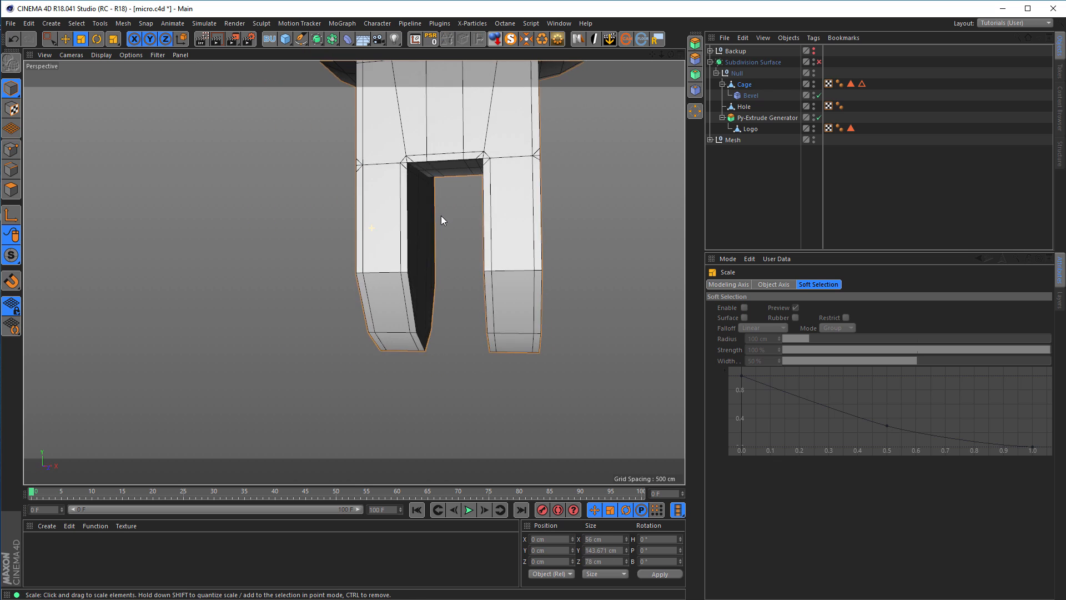
{"action": "left_click", "coordinate": [819, 61]}
{"action": "left_click_drag", "start_coordinate": [579, 215], "coordinate": [504, 245], "text": "alt"}
{"action": "key", "text": "ctrl+shift+z"}
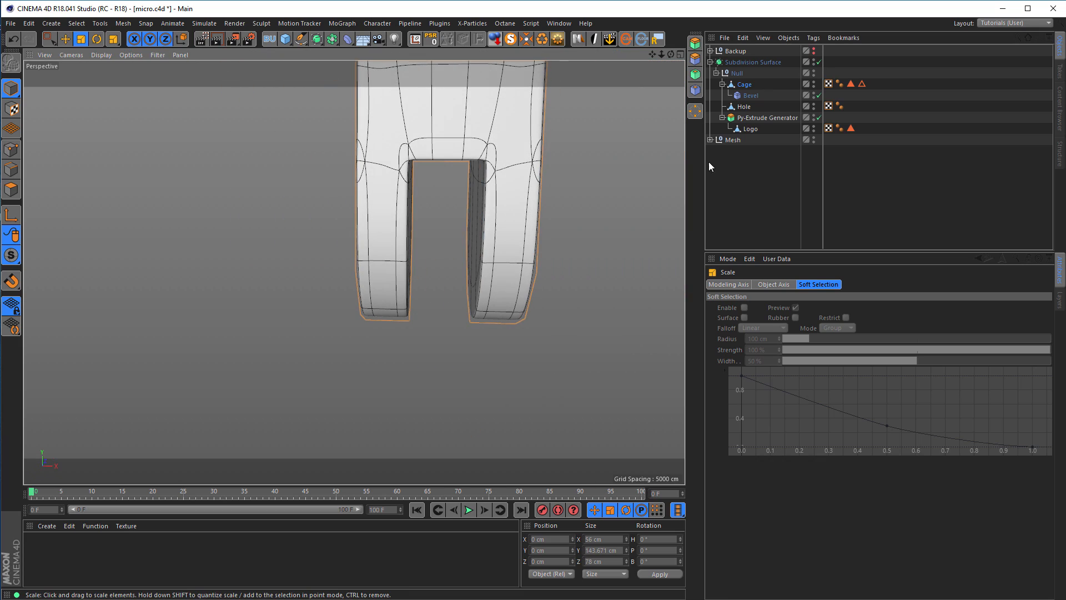
{"action": "left_click", "coordinate": [819, 63]}
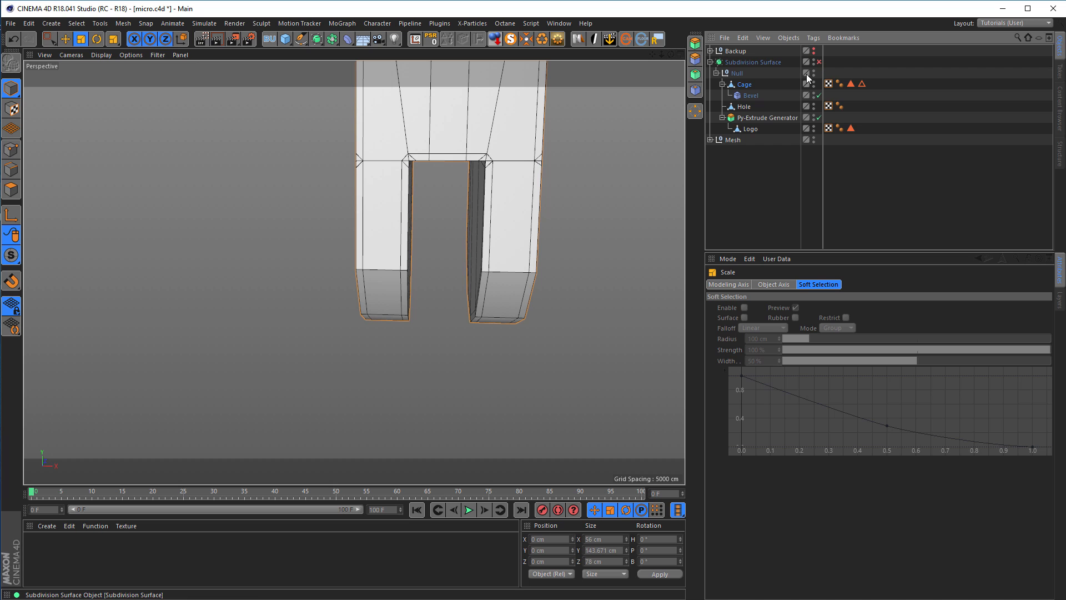
{"action": "key", "text": "ctrl+s"}
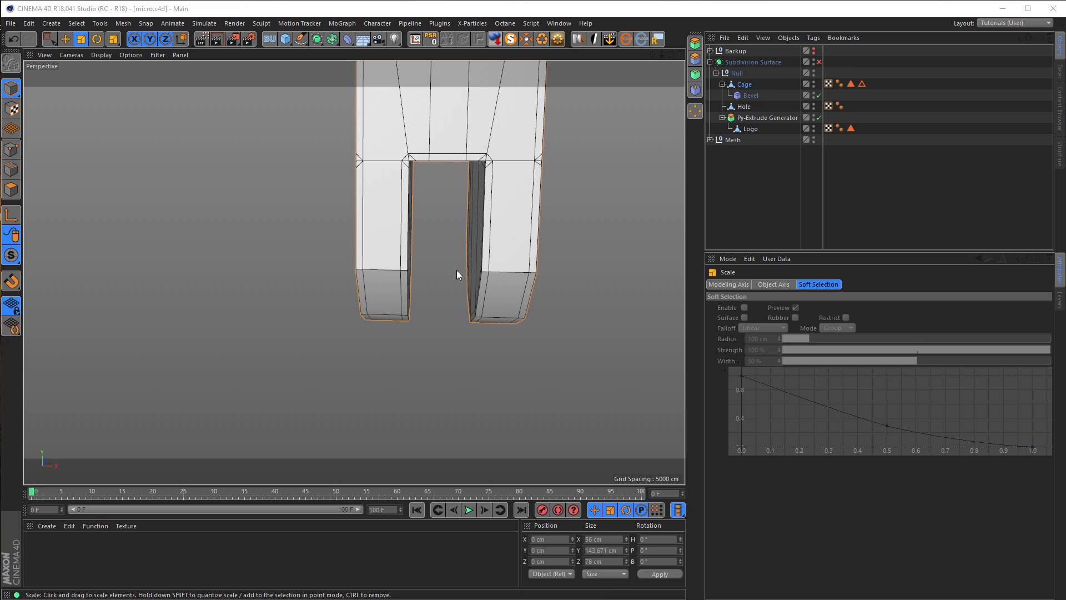
- Add a Cylinder primitive and scale it uniformly to about 42.2 cm wide and 84.4 cm tall
{"action": "right_click_drag", "start_coordinate": [457, 270], "coordinate": [400, 264], "text": "alt"}
{"action": "mouse_move", "coordinate": [399, 263]}
{"action": "left_mouse_down", "text": "alt"}
{"action": "mouse_move", "coordinate": [255, 295]}
{"action": "mouse_move", "coordinate": [327, 262]}
{"action": "mouse_move", "coordinate": [303, 294]}
{"action": "left_mouse_up", "text": "alt"}
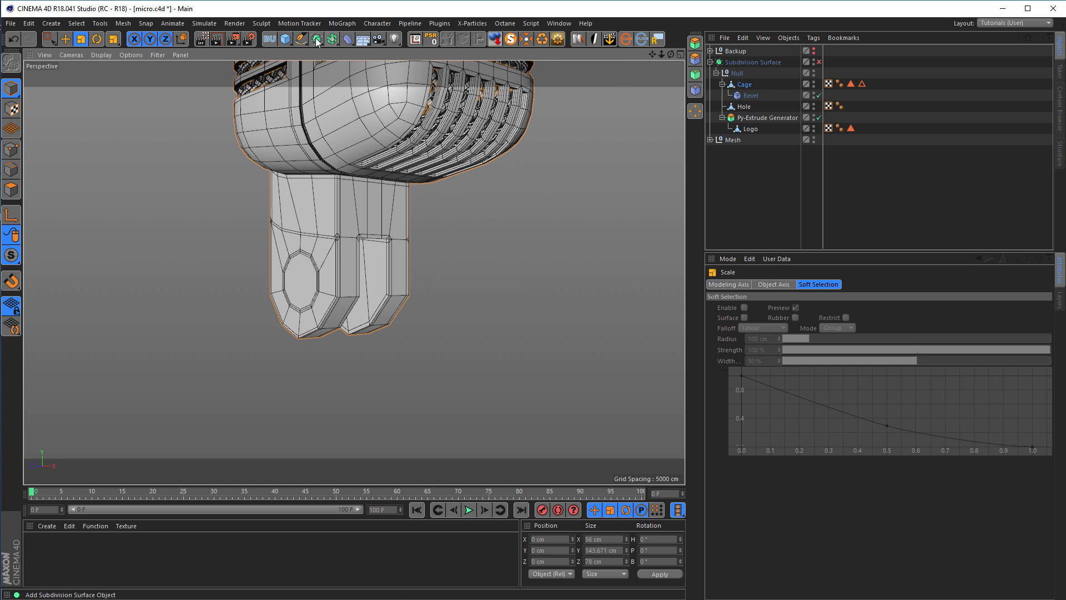
{"action": "left_click", "coordinate": [287, 41]}
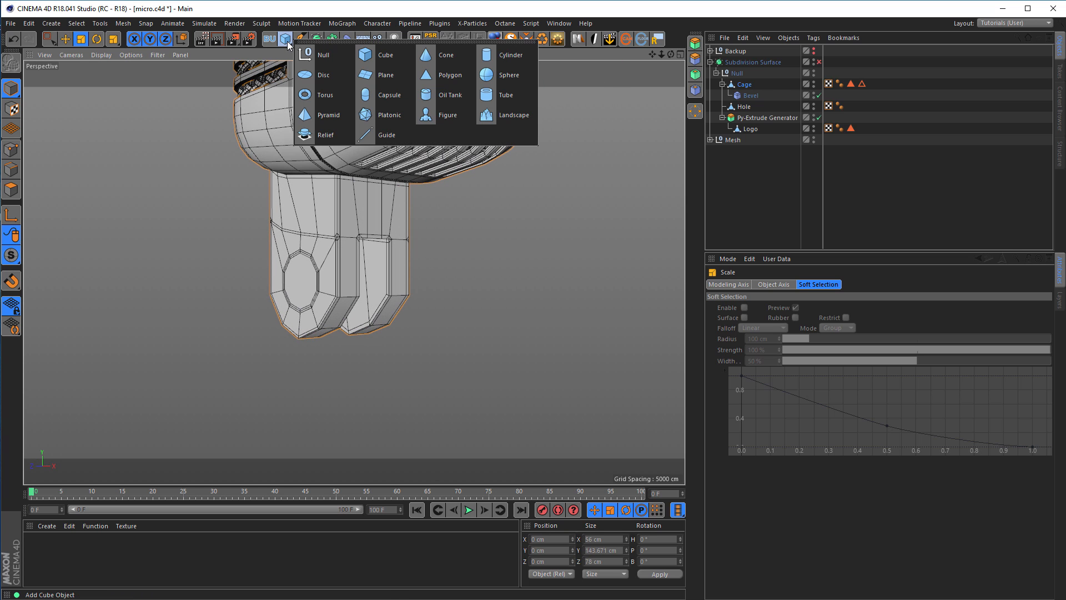
{"action": "left_click", "coordinate": [517, 60]}
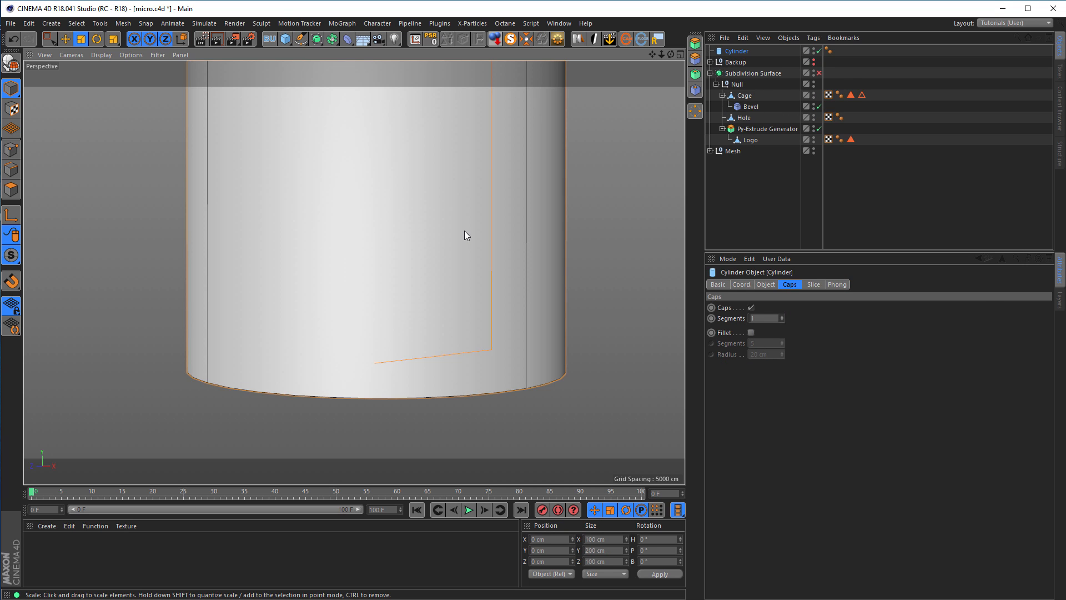
{"action": "key", "text": "t"}
{"action": "left_click_drag", "start_coordinate": [520, 241], "coordinate": [251, 286]}
- Move the cylinder below the microphone in line with the fork mount, to about Y -108.5 cm and Z 15.5 cm
{"action": "middle_click", "coordinate": [251, 287]}
{"action": "middle_click", "coordinate": [292, 358]}
{"action": "scroll", "coordinate": [325, 318], "scroll_direction": "down", "scroll_amount": 5}
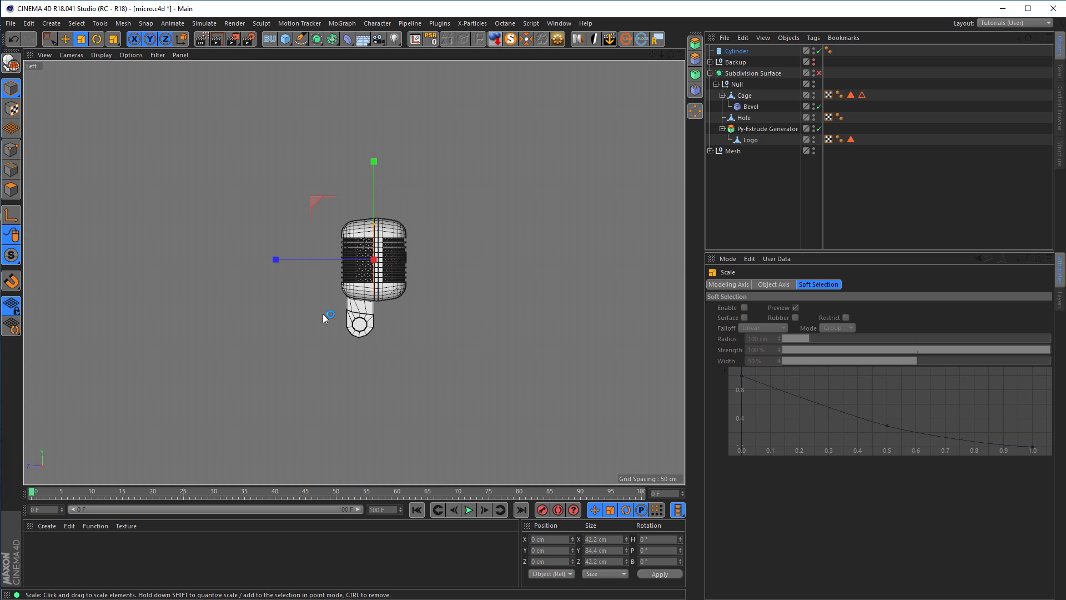
{"action": "key", "text": "e"}
{"action": "left_click_drag", "start_coordinate": [374, 165], "coordinate": [375, 281]}
{"action": "scroll", "coordinate": [399, 333], "scroll_direction": "up", "scroll_amount": 5}
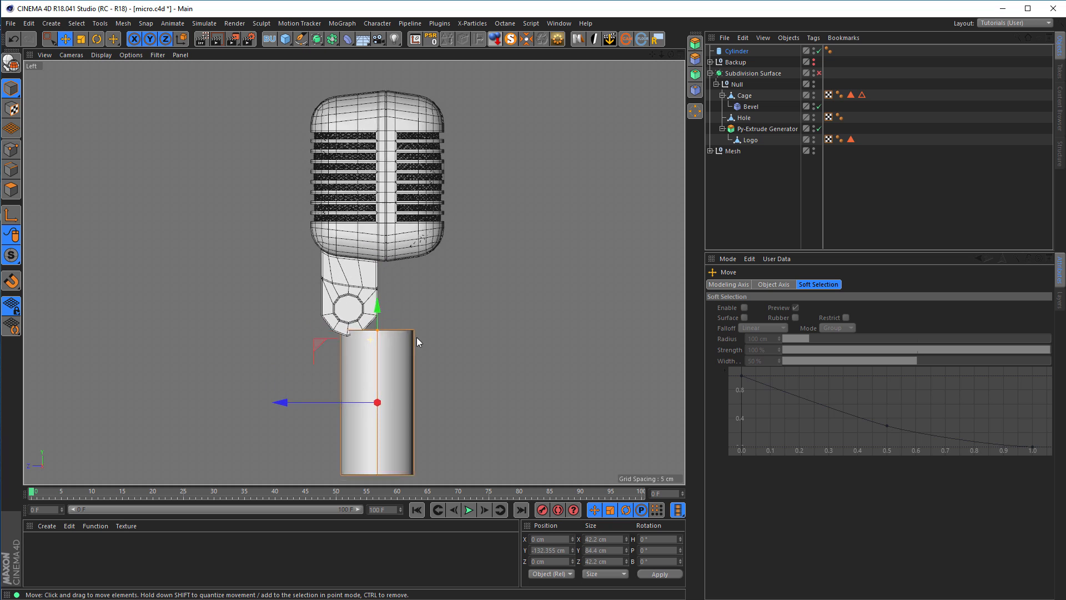
{"action": "left_click_drag", "start_coordinate": [388, 330], "coordinate": [398, 276]}
{"action": "left_click_drag", "start_coordinate": [286, 374], "coordinate": [248, 374]}
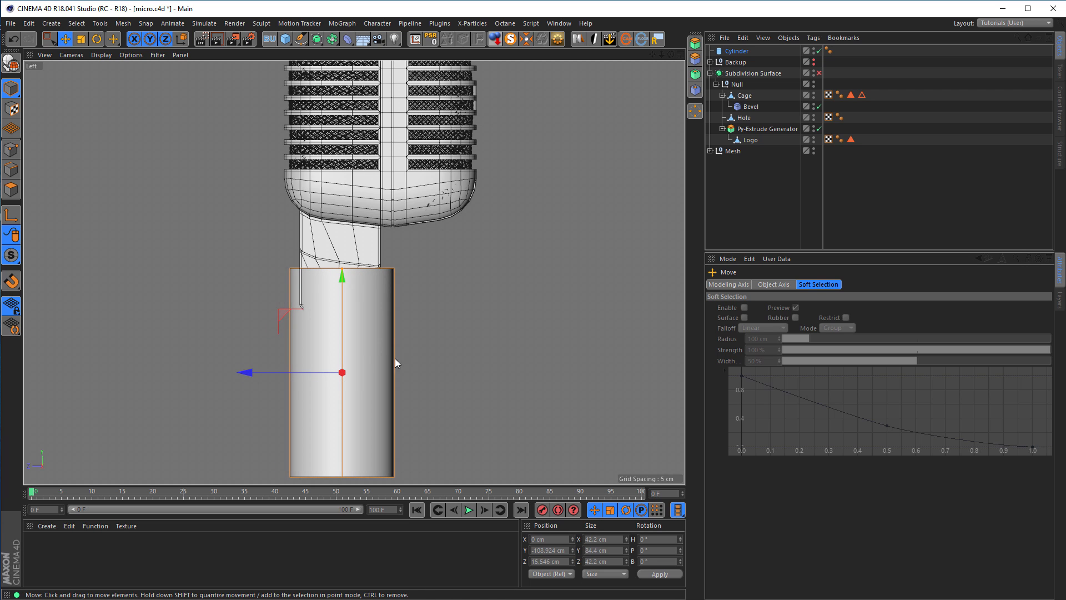
- Scale the cylinder to about 33.3 cm wide and 66.5 cm tall and reposition it at about Y -100.4 cm, Z 16 cm
{"action": "key", "text": "t"}
{"action": "left_click_drag", "start_coordinate": [529, 352], "coordinate": [467, 381]}
{"action": "key", "text": "e"}
{"action": "left_click_drag", "start_coordinate": [343, 281], "coordinate": [344, 259]}
{"action": "left_click_drag", "start_coordinate": [254, 351], "coordinate": [253, 356]}
{"action": "middle_click", "coordinate": [441, 357]}
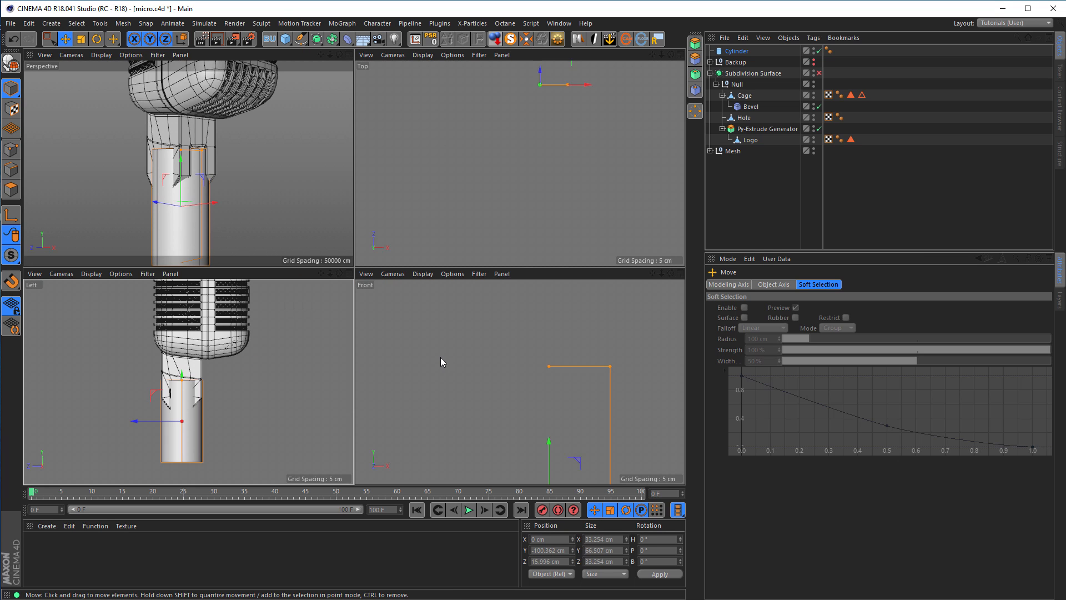
- Lower the cylinder along Y to about -127.1 cm so its top edge meets the lower ends of the fork legs
{"action": "middle_click", "coordinate": [443, 347]}
{"action": "right_click_drag", "start_coordinate": [443, 348], "coordinate": [382, 361], "text": "alt"}
{"action": "middle_click_drag", "start_coordinate": [382, 360], "coordinate": [370, 224], "text": "alt"}
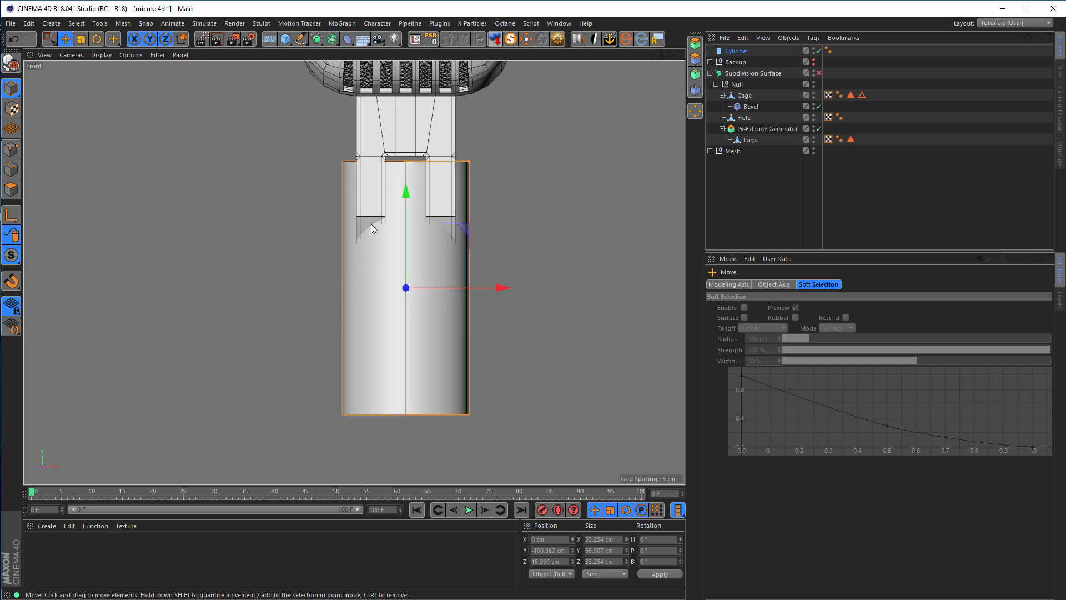
{"action": "left_click_drag", "start_coordinate": [407, 207], "coordinate": [398, 296]}
- Switch the perspective view's object display to wireframe so the cylinder's segment lines show around the fork joint
{"action": "key", "text": "F5"}
{"action": "key", "text": "F1"}
{"action": "right_click_drag", "start_coordinate": [375, 357], "coordinate": [440, 339], "text": "alt"}
{"action": "key", "text": "n"}
{"action": "key", "text": "h"}
{"action": "left_click_drag", "start_coordinate": [368, 345], "coordinate": [417, 302], "text": "alt"}
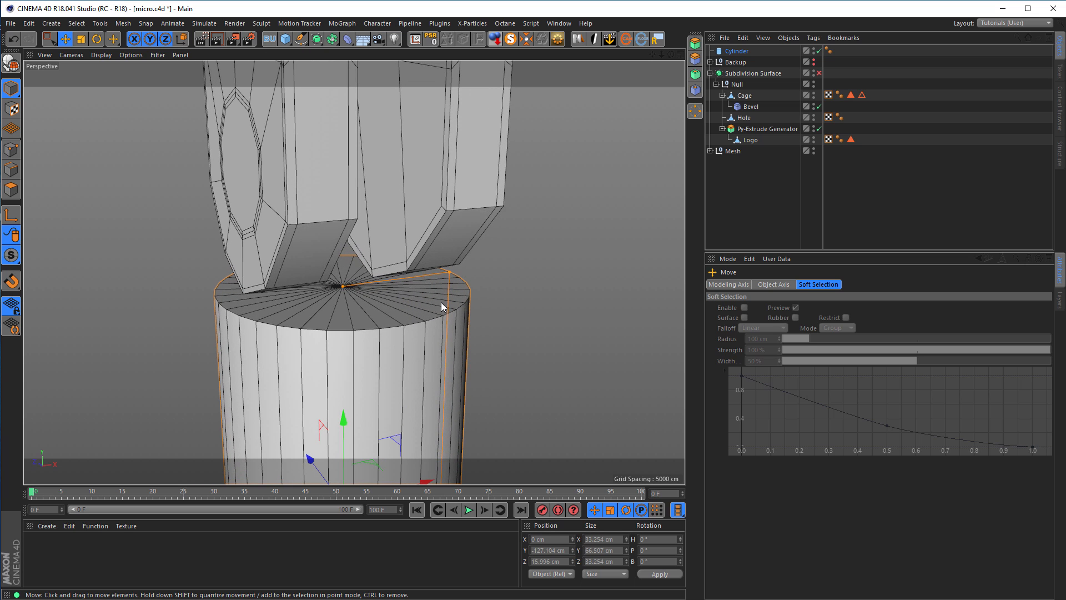
- Place the cylinder last in the object hierarchy, with its caps turned off and its rotation segments set to 8
{"action": "left_click_drag", "start_coordinate": [743, 51], "coordinate": [747, 188]}
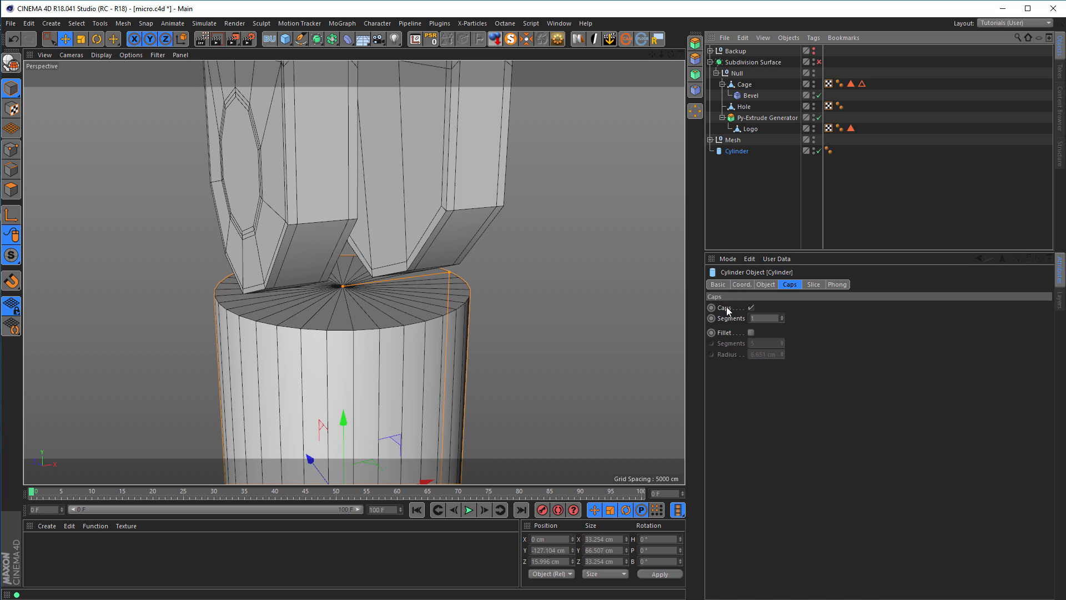
{"action": "left_click", "coordinate": [751, 307]}
{"action": "left_click", "coordinate": [765, 284]}
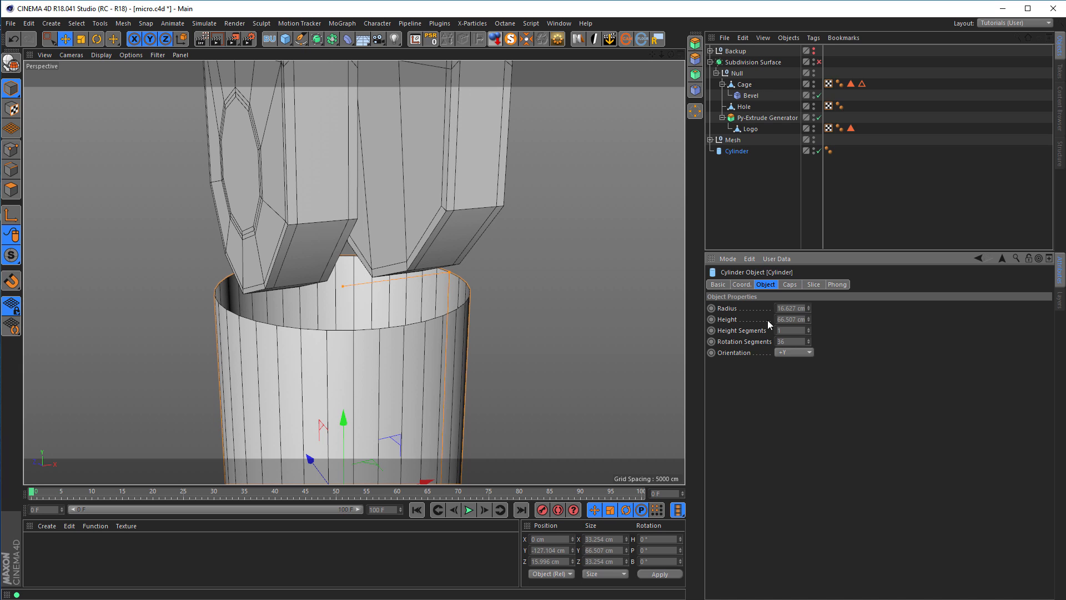
{"action": "left_click_drag", "start_coordinate": [800, 339], "coordinate": [746, 379]}
{"action": "type", "text": "8"}
{"action": "key", "text": "Return"}
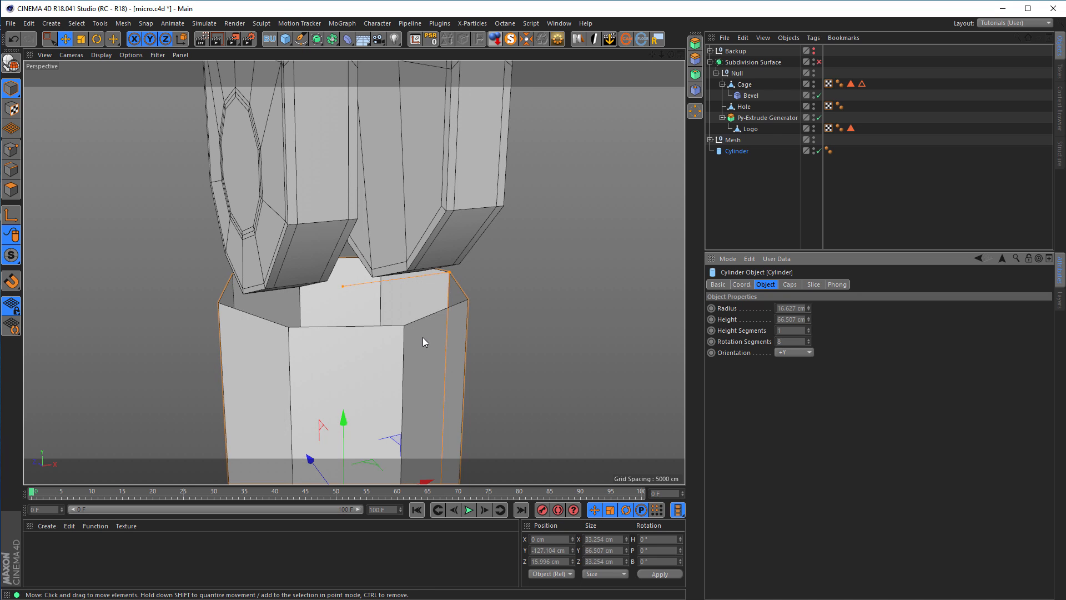
- Set the cylinder's heading rotation to 22.5° so a flat side faces the front
{"action": "left_click_drag", "start_coordinate": [456, 339], "coordinate": [464, 341], "text": "alt"}
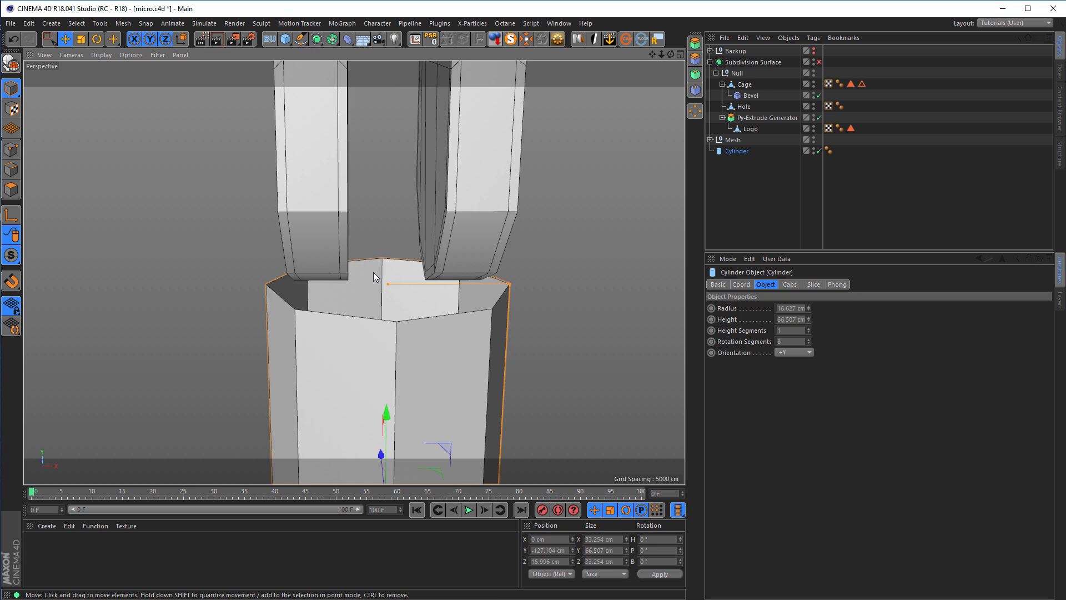
{"action": "middle_click", "coordinate": [397, 294]}
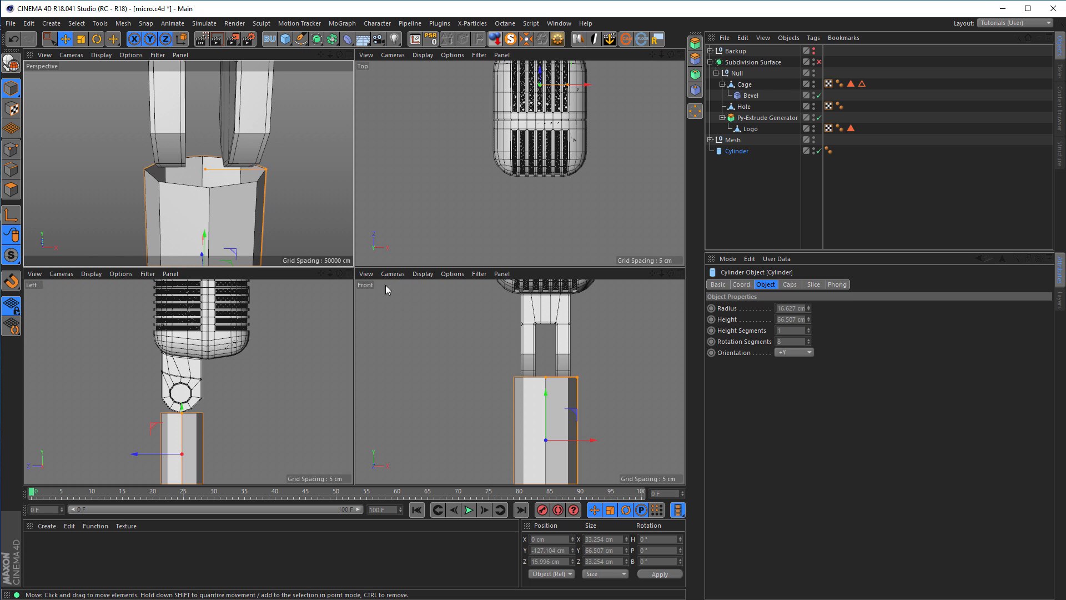
{"action": "middle_click", "coordinate": [284, 225]}
{"action": "left_click_drag", "start_coordinate": [370, 291], "coordinate": [334, 268], "text": "alt"}
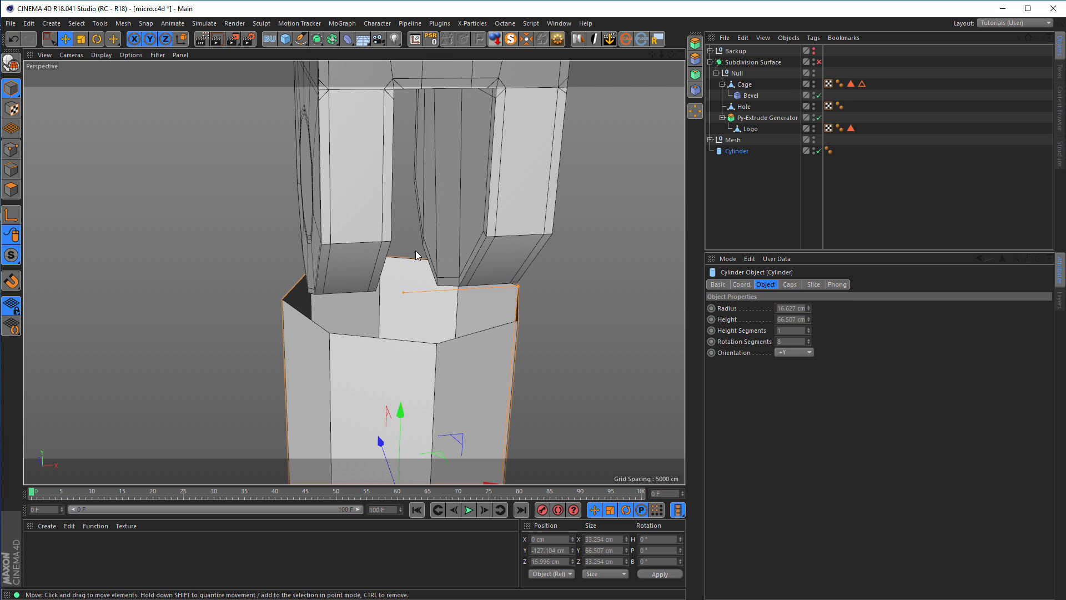
{"action": "left_click_drag", "start_coordinate": [416, 252], "coordinate": [443, 267], "text": "alt"}
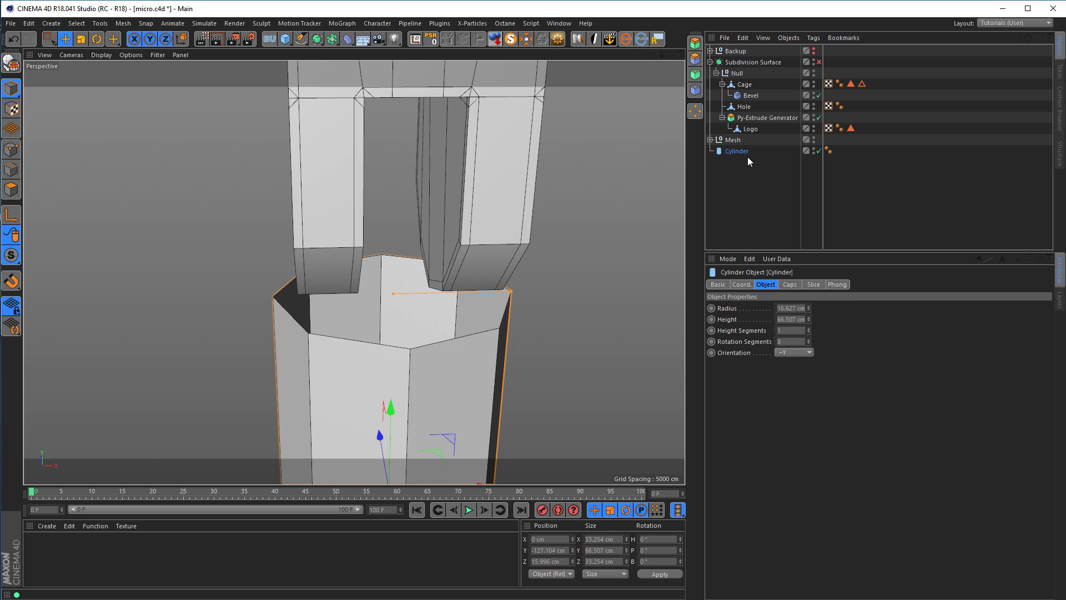
{"action": "left_click", "coordinate": [646, 539]}
{"action": "type", "text": "22,5"}
{"action": "key", "text": "Return"}
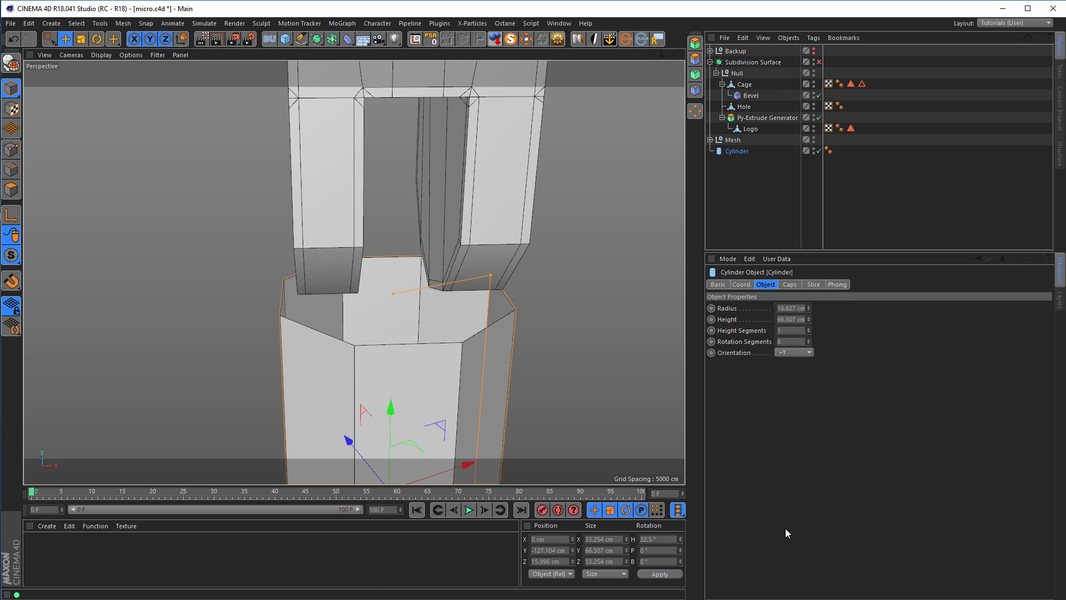
- Convert the Cylinder primitive into an editable polygon object
{"action": "left_click_drag", "start_coordinate": [369, 239], "coordinate": [426, 286], "text": "alt"}
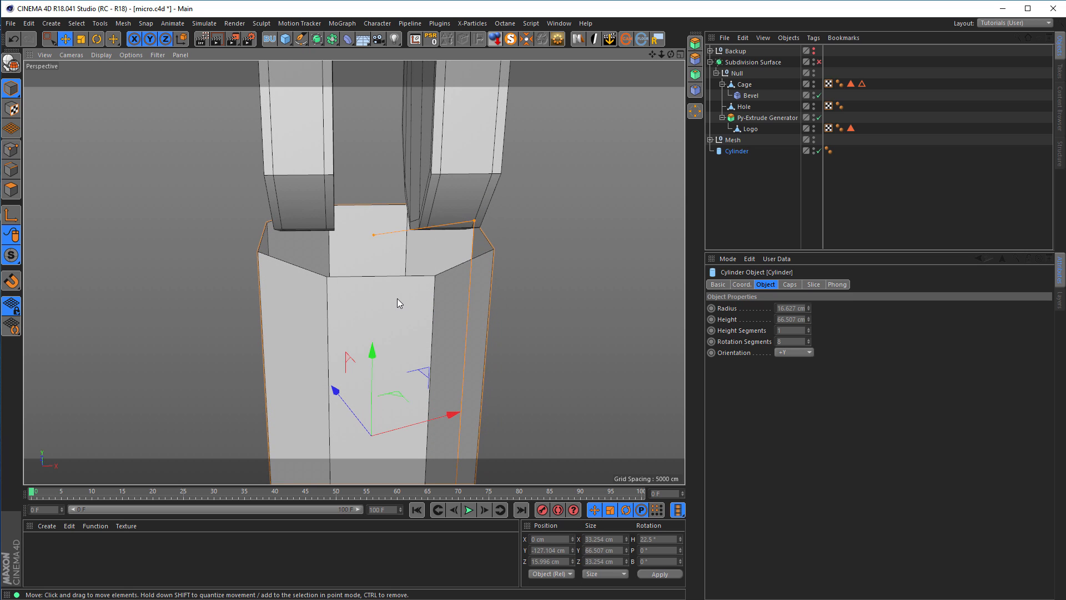
{"action": "key", "text": "m"}
{"action": "key", "text": "b"}
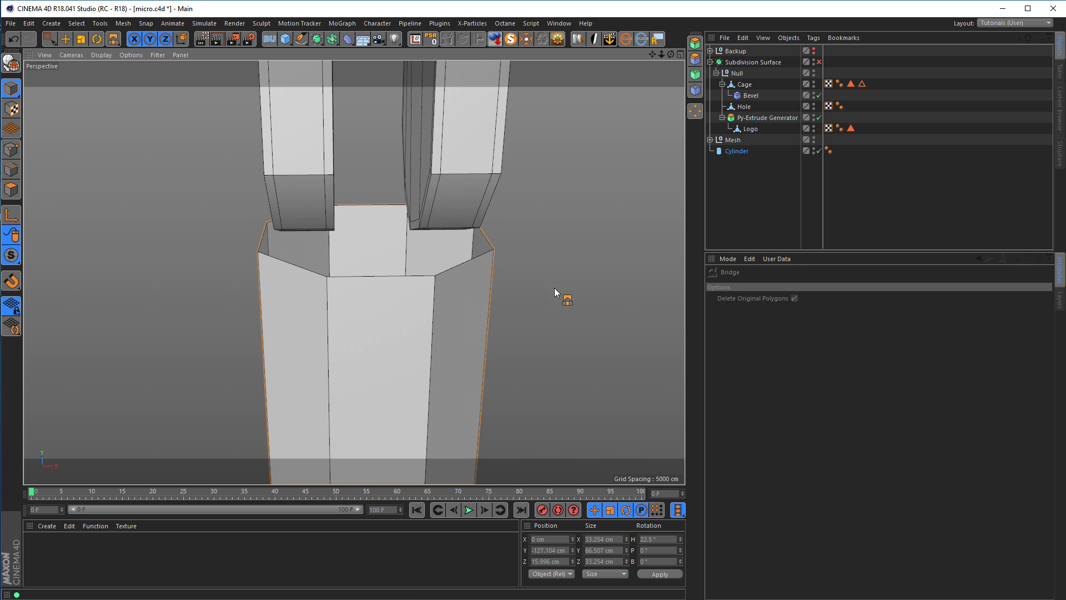
{"action": "left_click", "coordinate": [737, 151]}
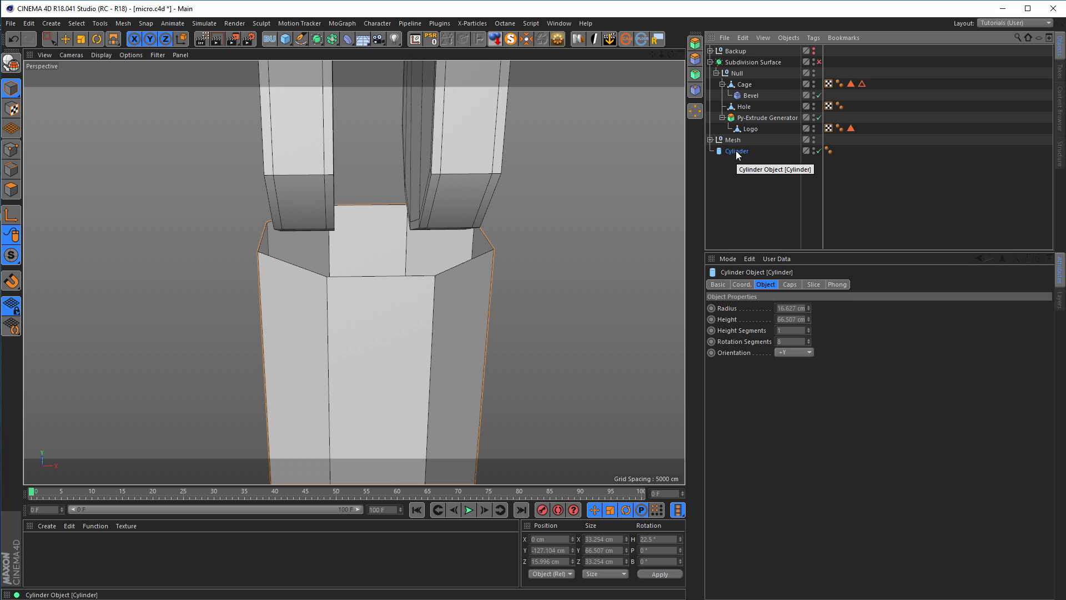
{"action": "key", "text": "c"}
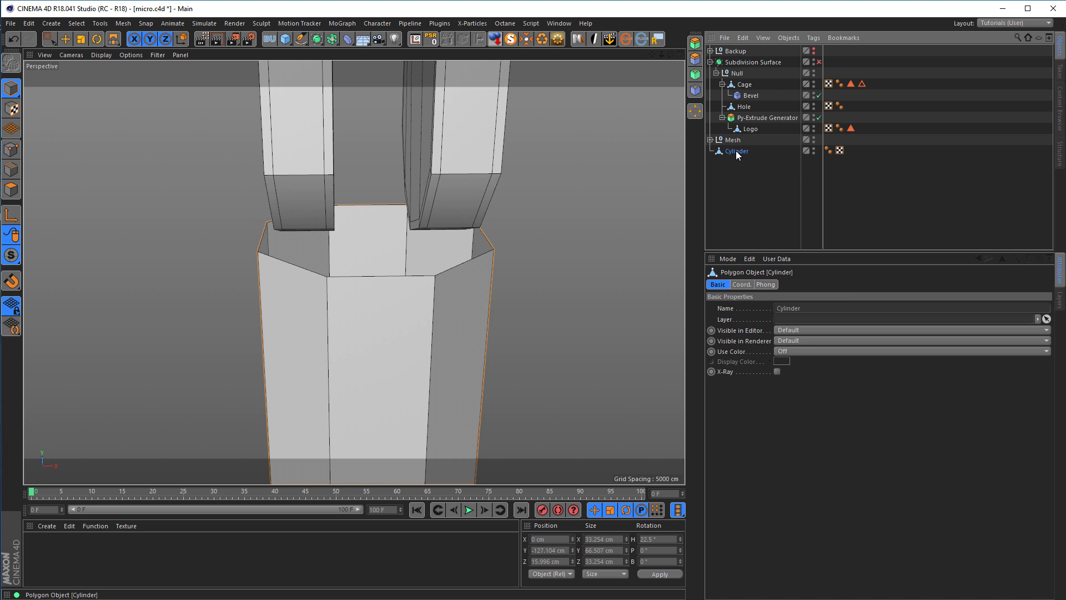
- Close the cylinder's open top with polygons by bridging its opposite front and back rim edges
{"action": "left_click", "coordinate": [12, 150]}
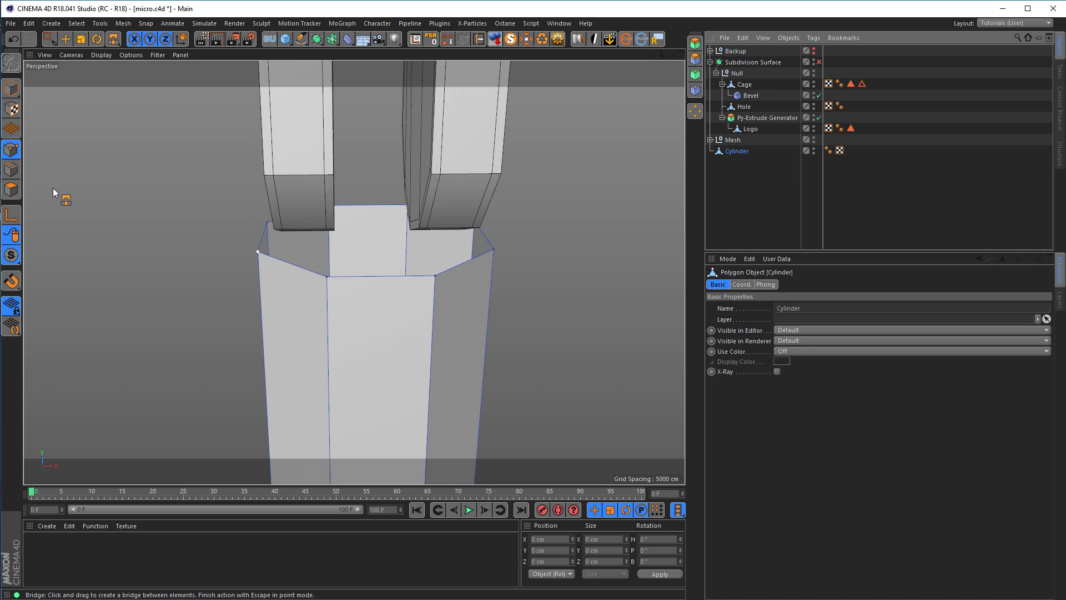
{"action": "left_click", "coordinate": [12, 169]}
{"action": "left_click_drag", "start_coordinate": [370, 211], "coordinate": [372, 272]}
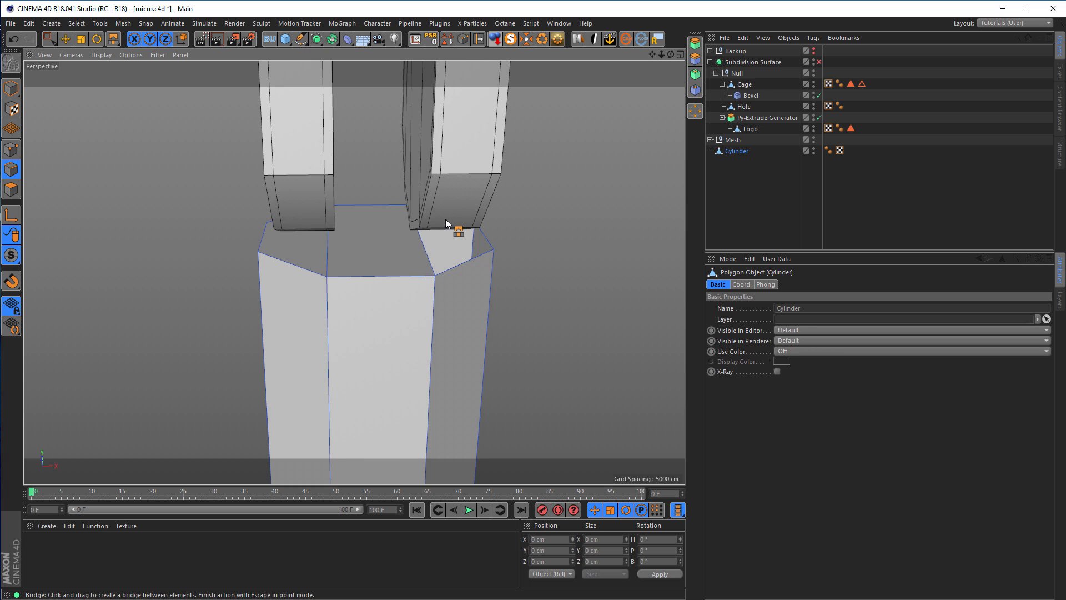
{"action": "left_click_drag", "start_coordinate": [446, 215], "coordinate": [344, 304], "text": "alt"}
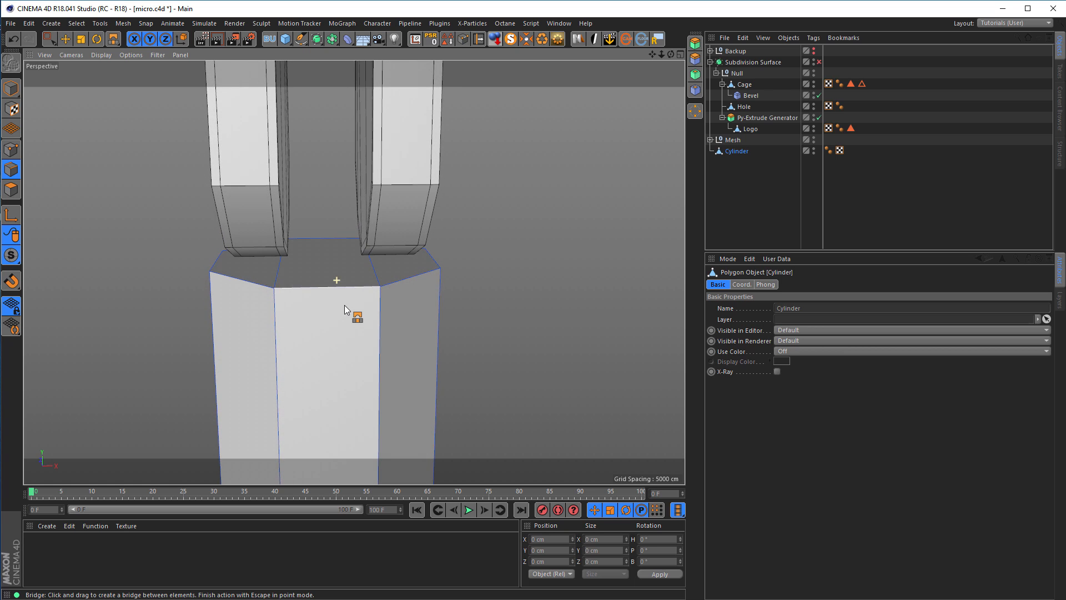
- Select the inner front and back points at both the upper and lower ends of the cylinder in the front view
{"action": "middle_click", "coordinate": [344, 304]}
{"action": "middle_click", "coordinate": [374, 371]}
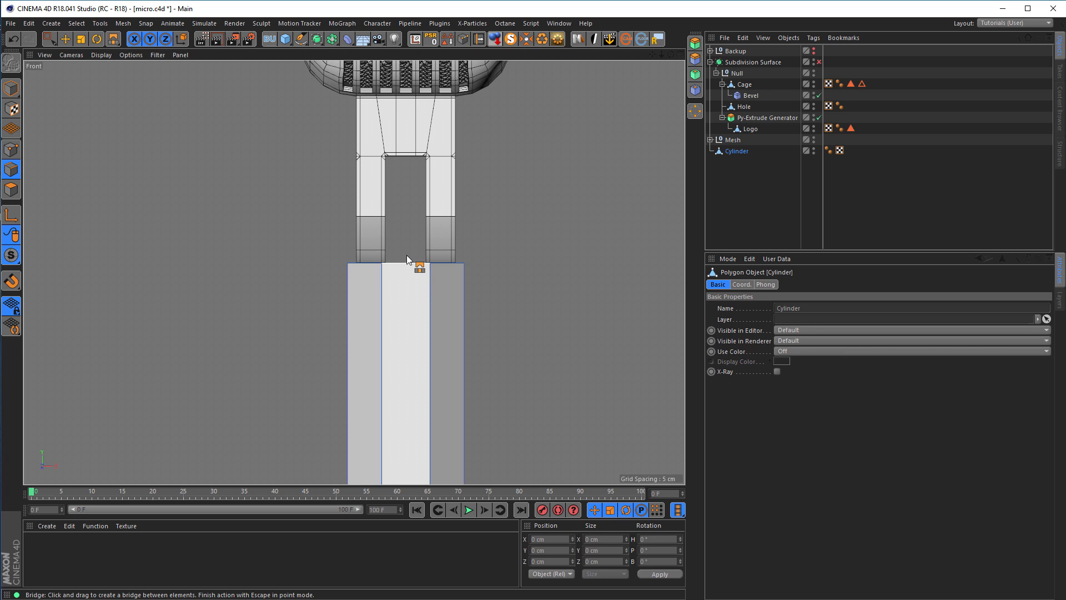
{"action": "scroll", "coordinate": [408, 256], "scroll_direction": "up", "scroll_amount": 5}
{"action": "left_click", "coordinate": [11, 150]}
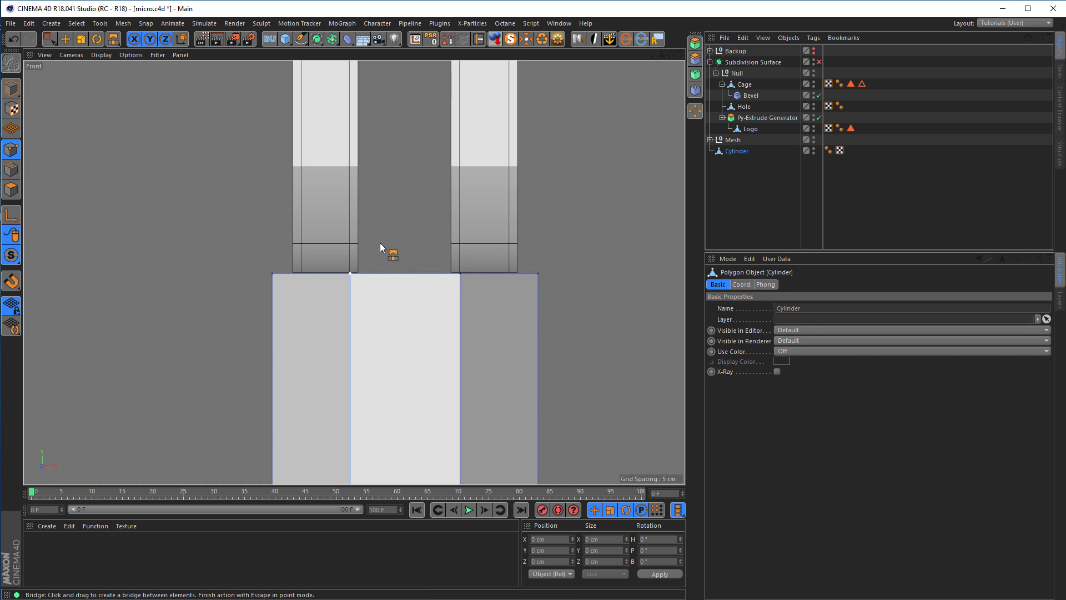
{"action": "key", "text": "0"}
{"action": "left_click_drag", "start_coordinate": [335, 227], "coordinate": [477, 287]}
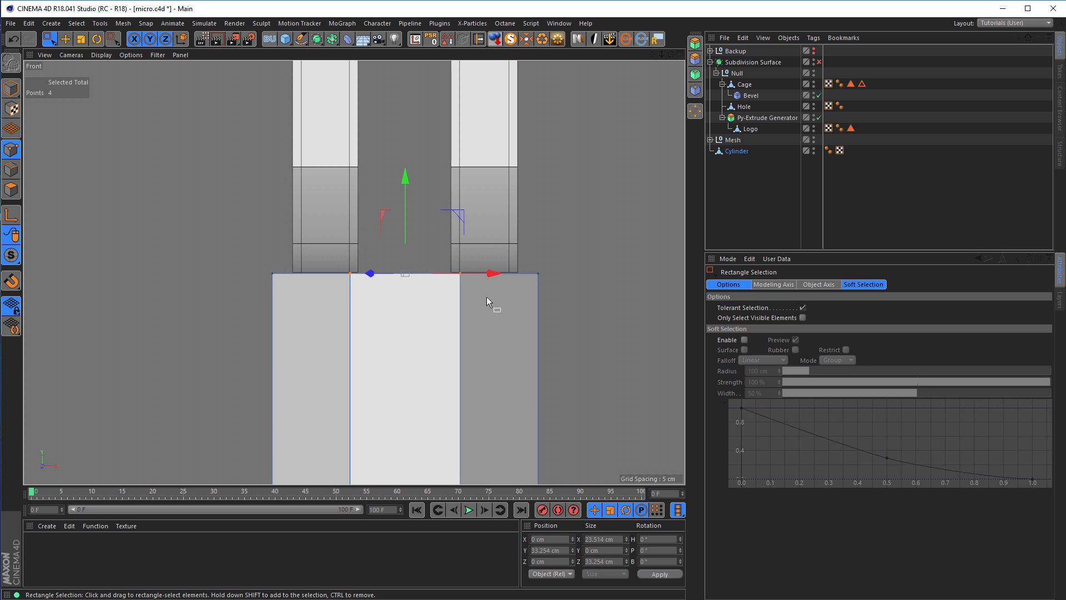
{"action": "right_click_drag", "start_coordinate": [462, 312], "coordinate": [435, 349], "text": "alt"}
{"action": "middle_click_drag", "start_coordinate": [436, 349], "coordinate": [404, 183], "text": "alt"}
{"action": "left_click_drag", "start_coordinate": [363, 402], "coordinate": [439, 431], "text": "shift"}
{"action": "scroll", "coordinate": [410, 388], "scroll_direction": "up", "scroll_amount": 4}
{"action": "scroll", "coordinate": [442, 347], "scroll_direction": "up", "scroll_amount": 2}
{"action": "middle_click_drag", "start_coordinate": [448, 349], "coordinate": [456, 291], "text": "alt"}
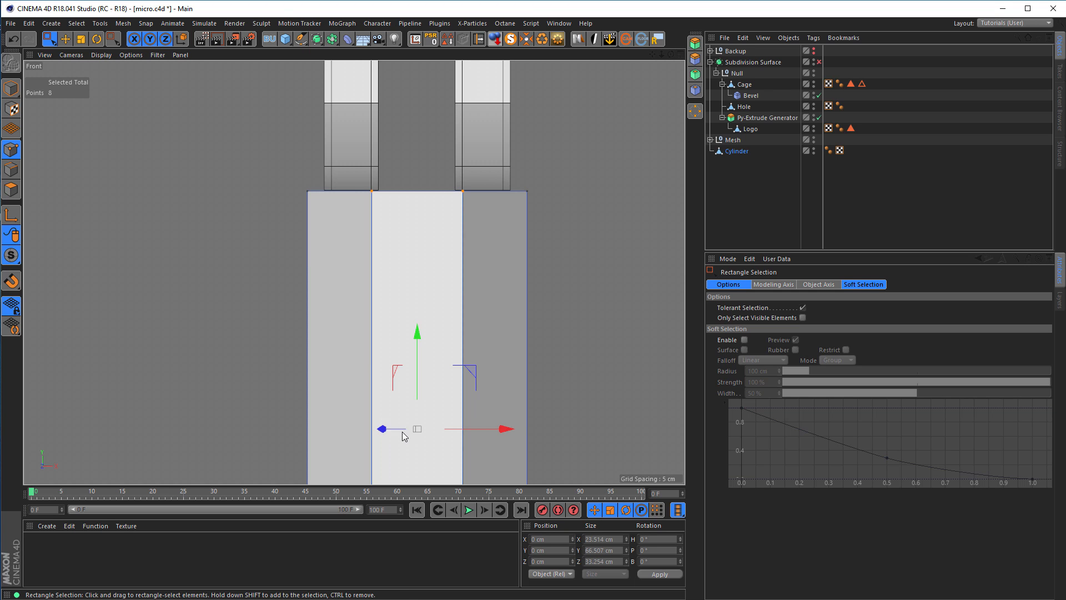
- Reset the cylinder's axis heading to 0° with axis editing enabled, leaving the geometry in place, and disable axis editing again
{"action": "middle_click", "coordinate": [444, 357]}
{"action": "middle_click", "coordinate": [244, 219]}
{"action": "scroll", "coordinate": [320, 340], "scroll_direction": "down", "scroll_amount": 2}
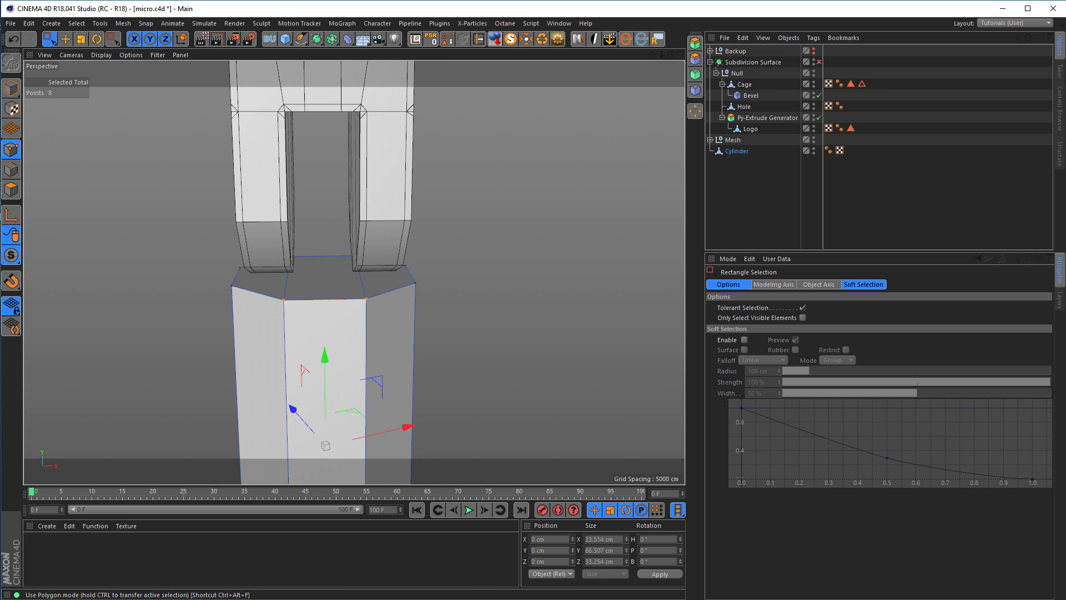
{"action": "left_click", "coordinate": [11, 89]}
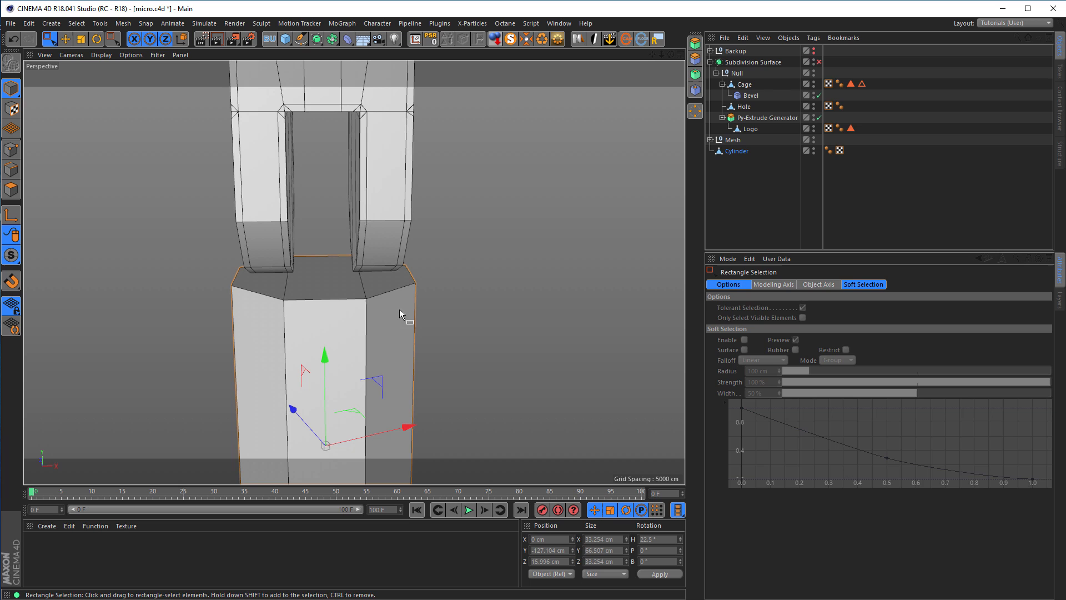
{"action": "left_click", "coordinate": [727, 151]}
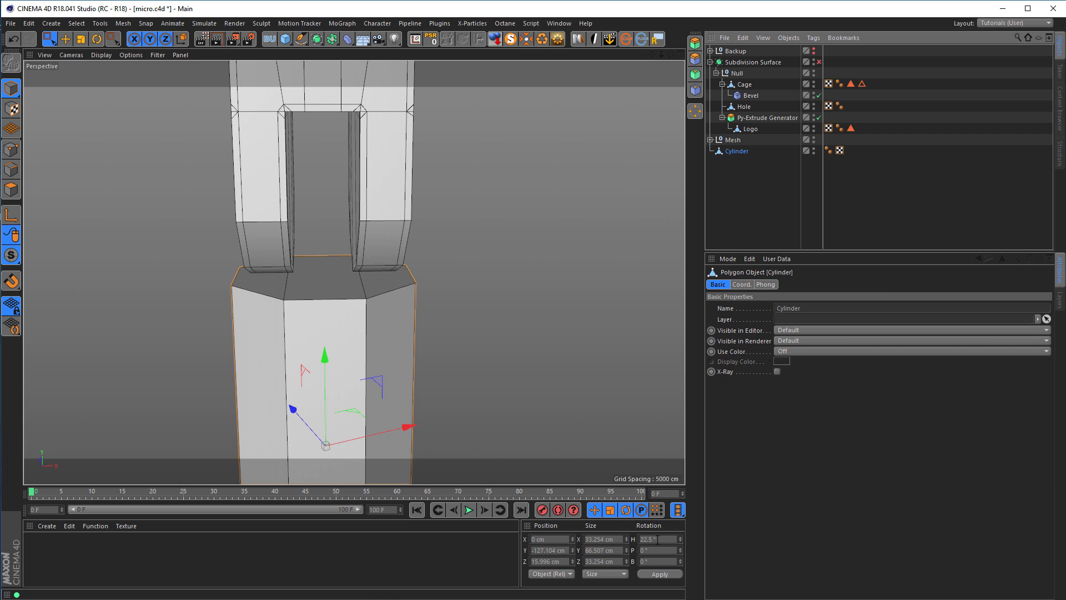
{"action": "left_click", "coordinate": [11, 214]}
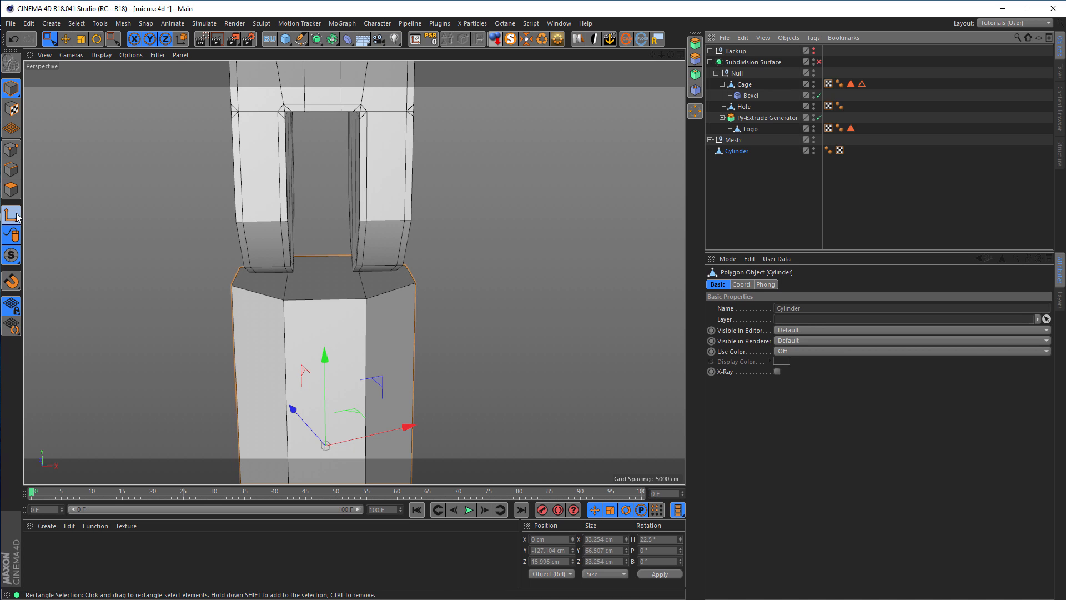
{"action": "left_click", "coordinate": [650, 539]}
{"action": "type", "text": "0"}
{"action": "key", "text": "Return"}
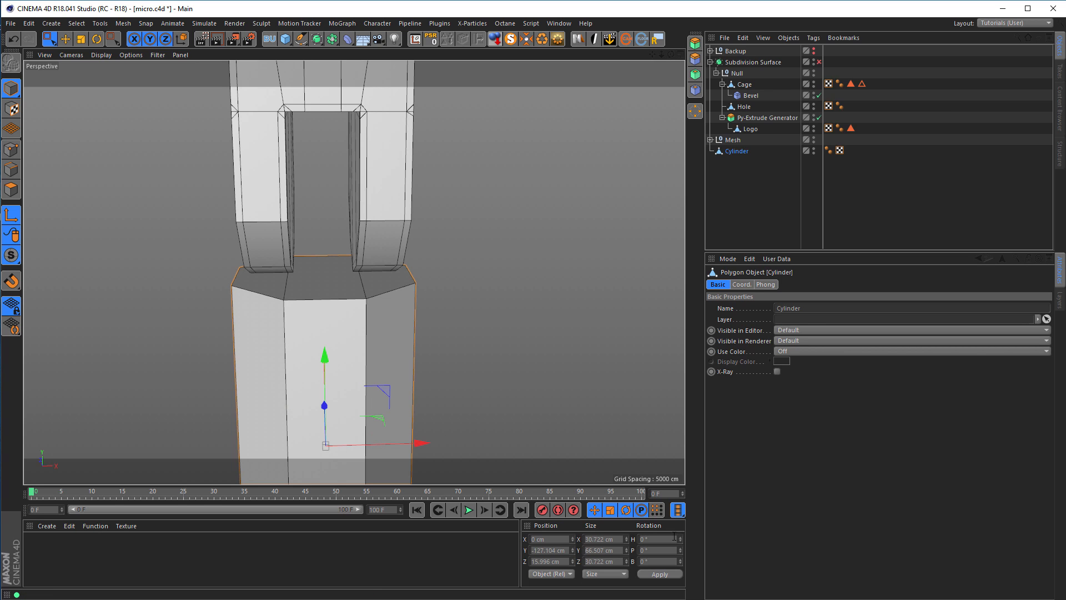
{"action": "left_click", "coordinate": [11, 215]}
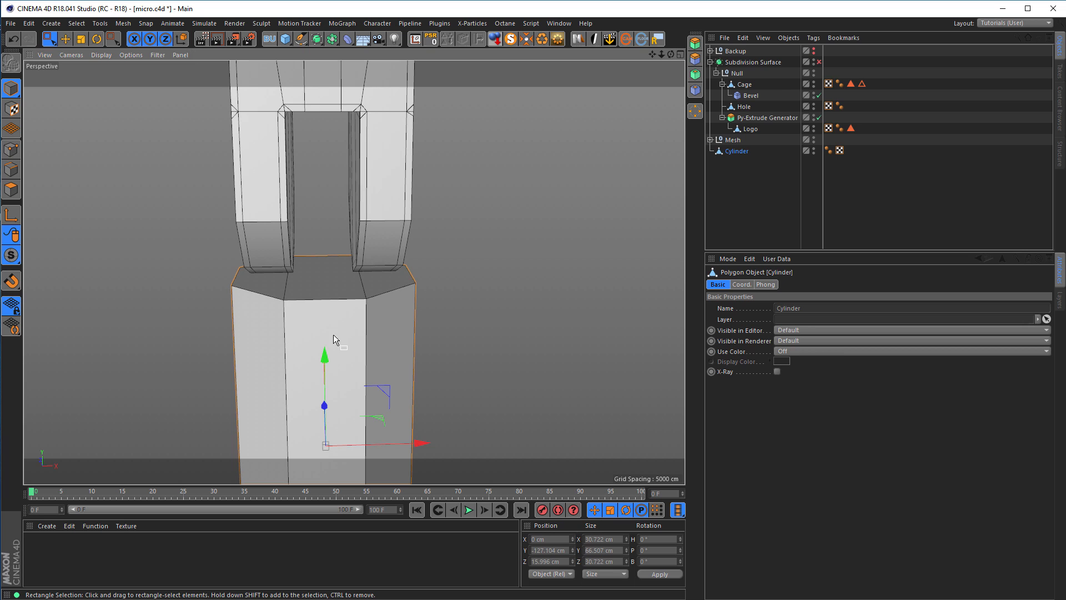
- Scale the eight selected cylinder points along X to about 10.3 cm, in line with the inner sides of the fork legs
{"action": "left_click_drag", "start_coordinate": [333, 335], "coordinate": [336, 340], "text": "alt"}
{"action": "middle_click", "coordinate": [336, 341]}
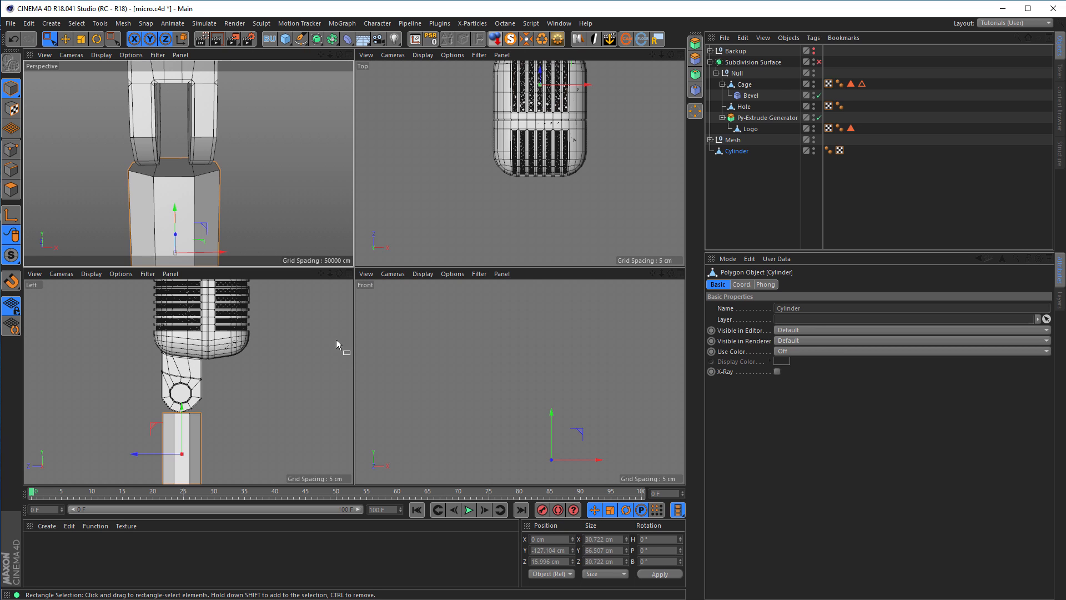
{"action": "middle_click", "coordinate": [404, 352]}
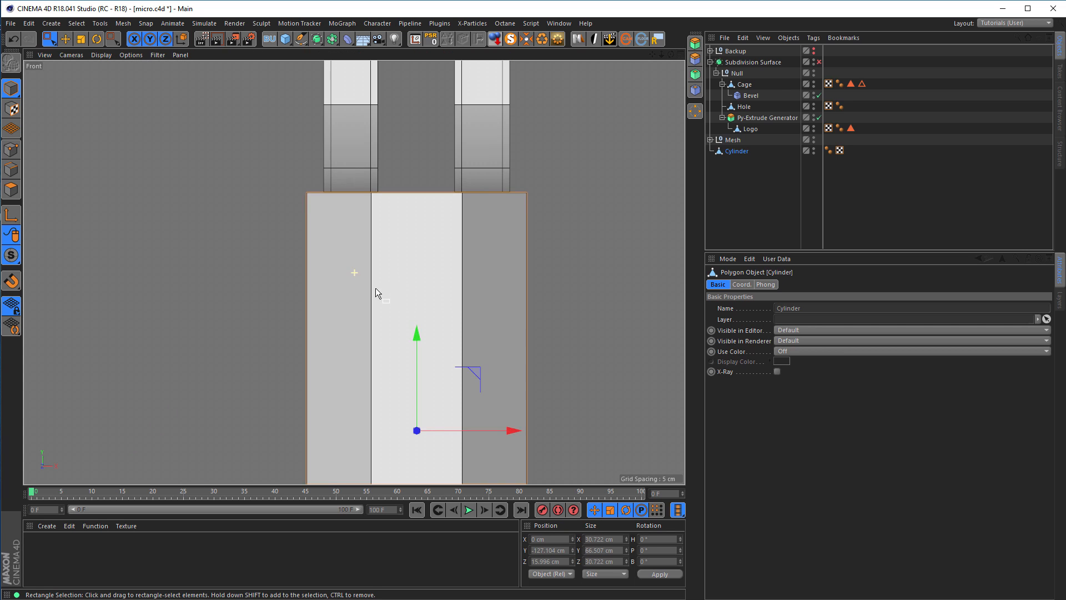
{"action": "scroll", "coordinate": [375, 288], "scroll_direction": "down", "scroll_amount": 2}
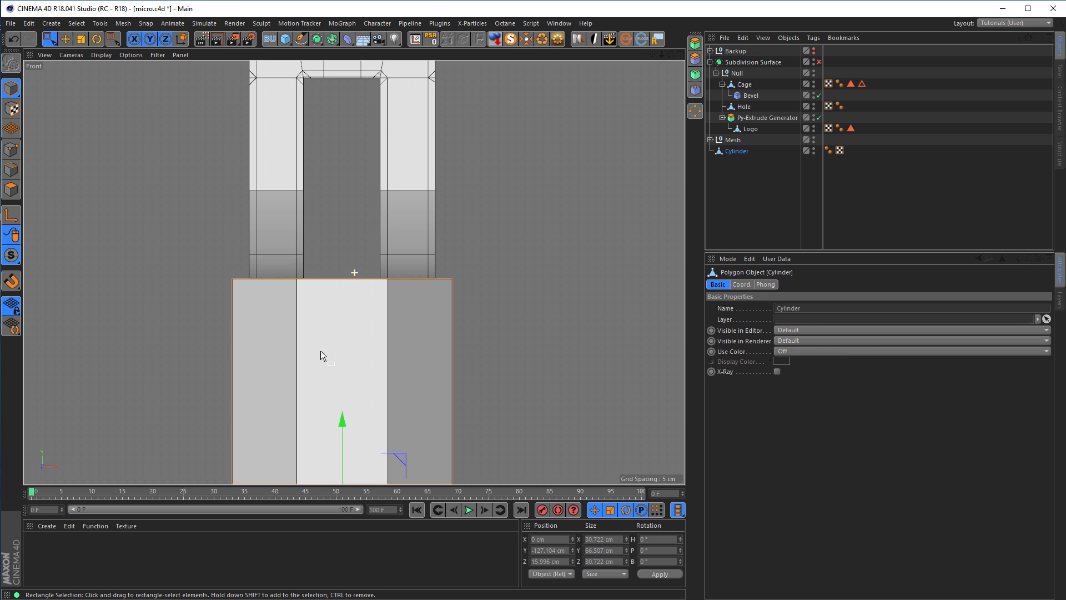
{"action": "left_click", "coordinate": [11, 149]}
{"action": "right_click_drag", "start_coordinate": [282, 301], "coordinate": [268, 312], "text": "alt"}
{"action": "middle_click_drag", "start_coordinate": [269, 311], "coordinate": [320, 165], "text": "alt"}
{"action": "right_click_drag", "start_coordinate": [291, 216], "coordinate": [253, 237], "text": "alt"}
{"action": "right_click_drag", "start_coordinate": [344, 181], "coordinate": [408, 185], "text": "alt"}
{"action": "middle_click_drag", "start_coordinate": [408, 185], "coordinate": [412, 230], "text": "alt"}
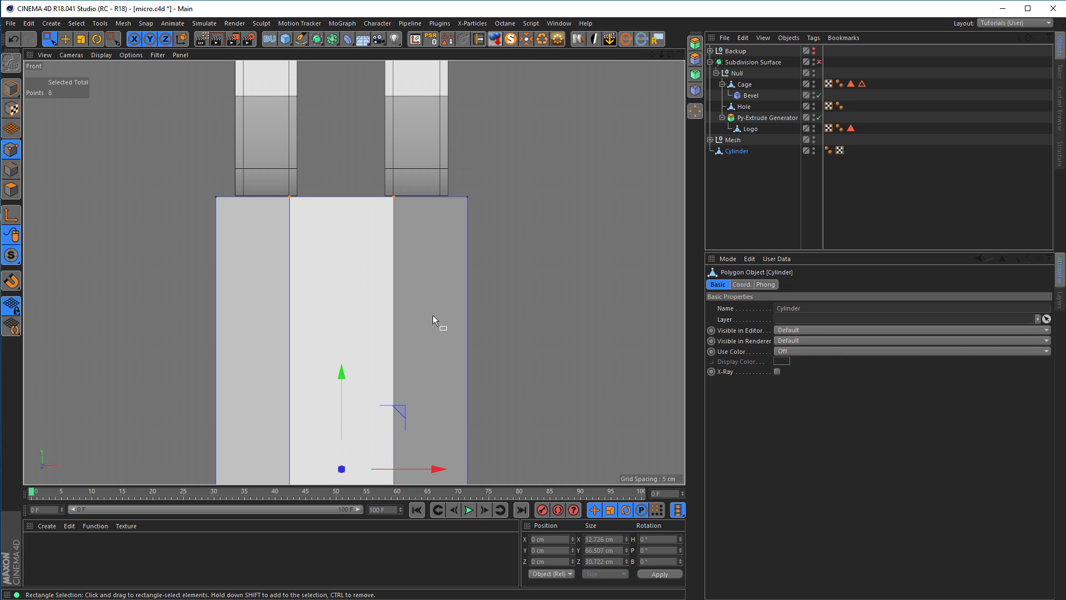
{"action": "key", "text": "t"}
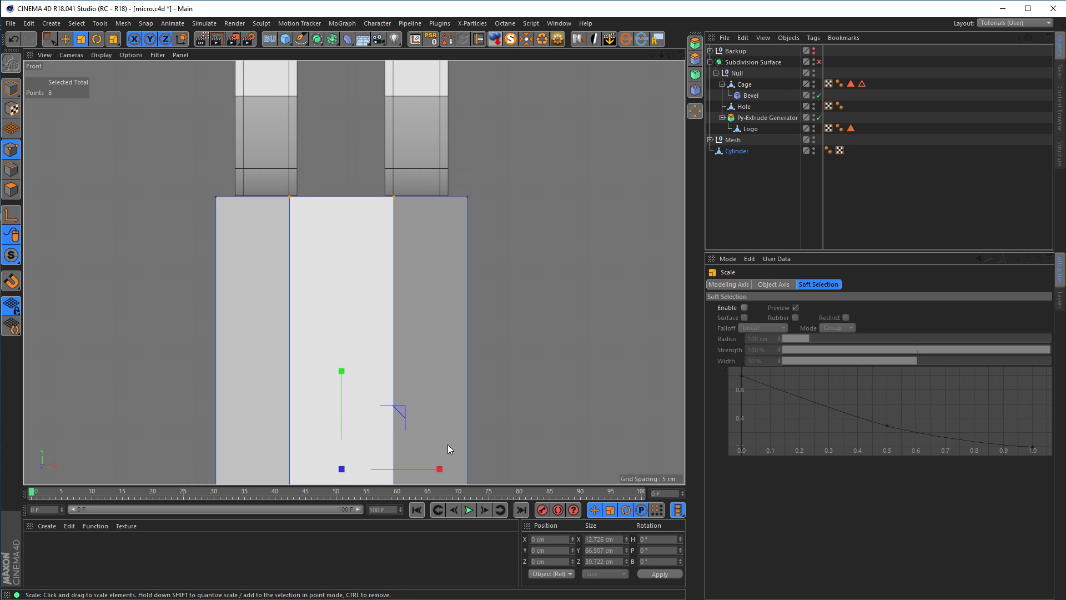
{"action": "left_click_drag", "start_coordinate": [432, 469], "coordinate": [422, 471]}
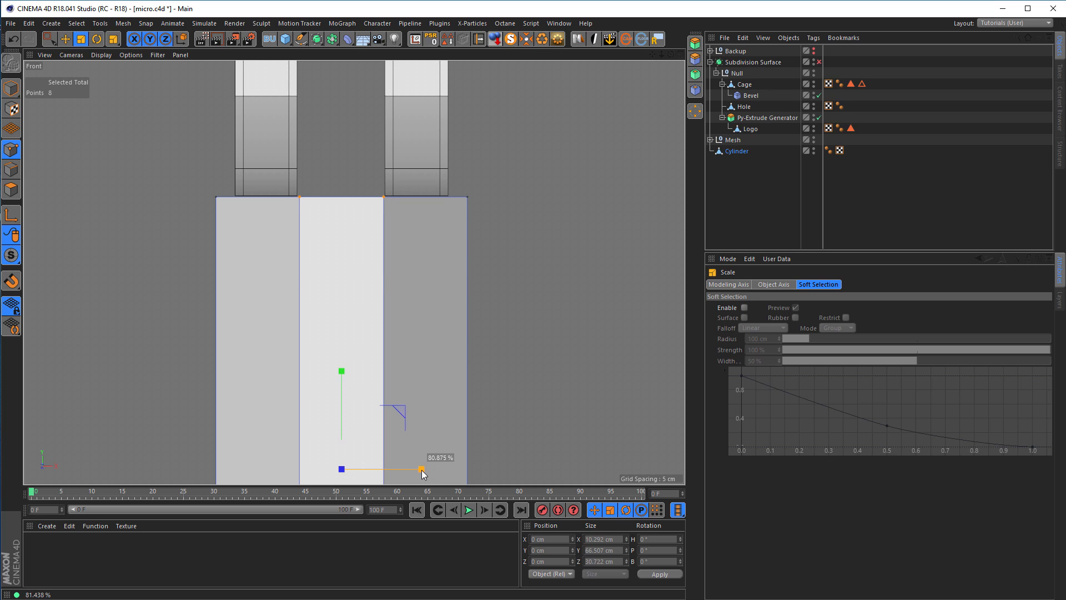
{"action": "left_click_drag", "start_coordinate": [421, 471], "coordinate": [422, 471]}
{"action": "middle_click_drag", "start_coordinate": [408, 381], "coordinate": [397, 409]}
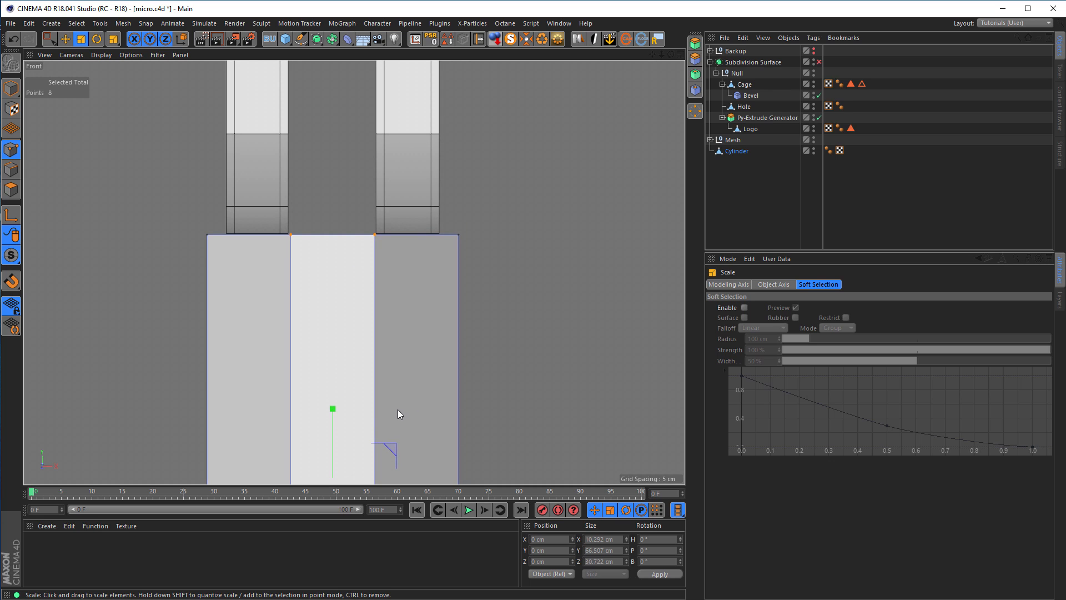
{"action": "middle_click", "coordinate": [397, 408]}
{"action": "middle_click", "coordinate": [280, 239]}
{"action": "left_click_drag", "start_coordinate": [361, 352], "coordinate": [363, 304], "text": "alt"}
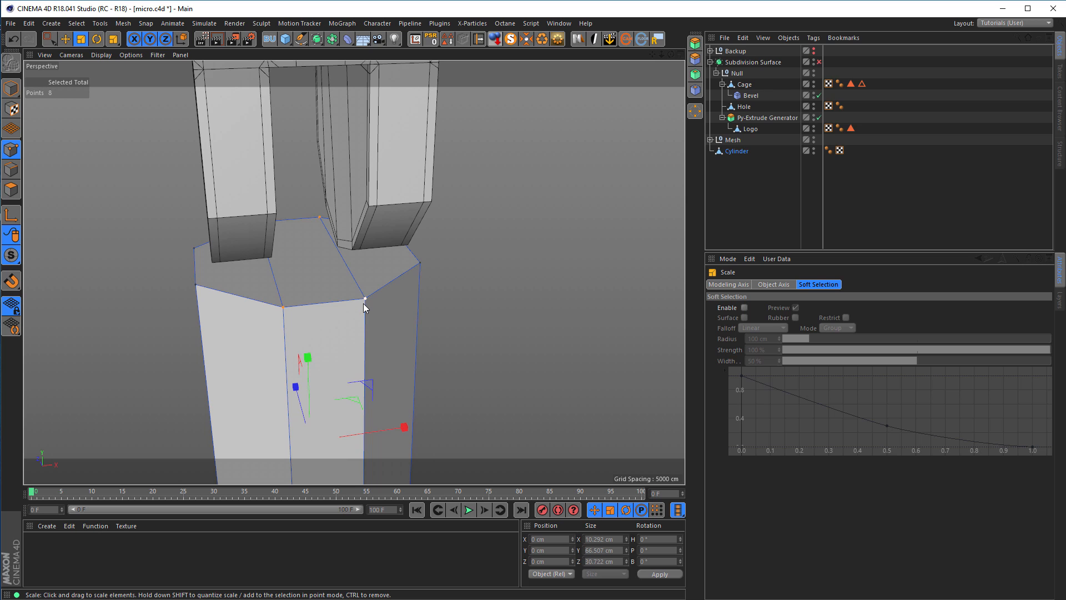
- Extrude the cylinder's central top polygon upward about 28 cm into the gap between the fork legs
{"action": "left_click", "coordinate": [11, 189]}
{"action": "left_click", "coordinate": [325, 274]}
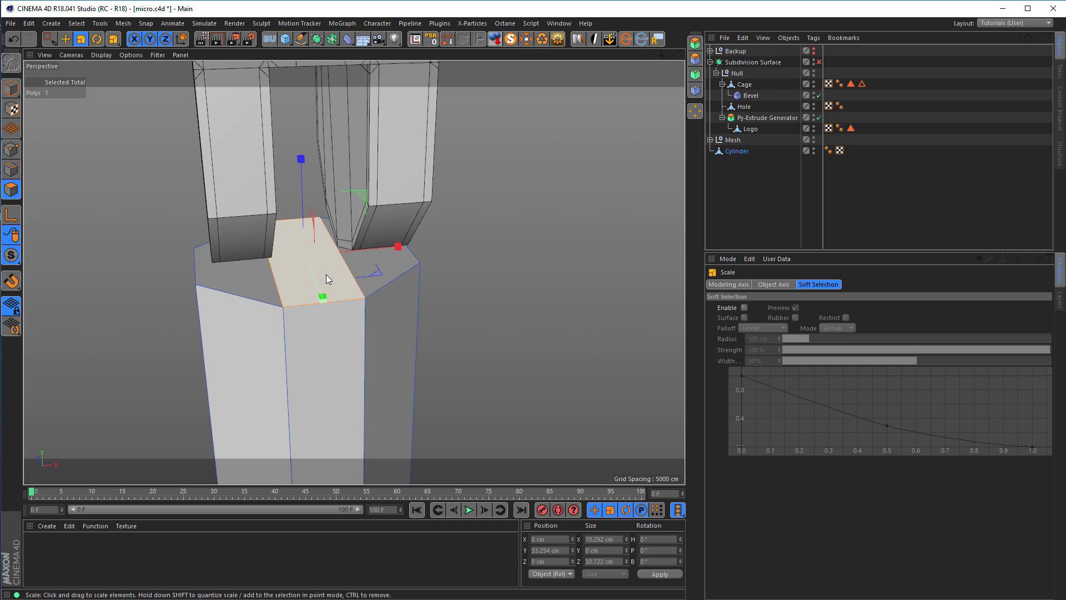
{"action": "key", "text": "e"}
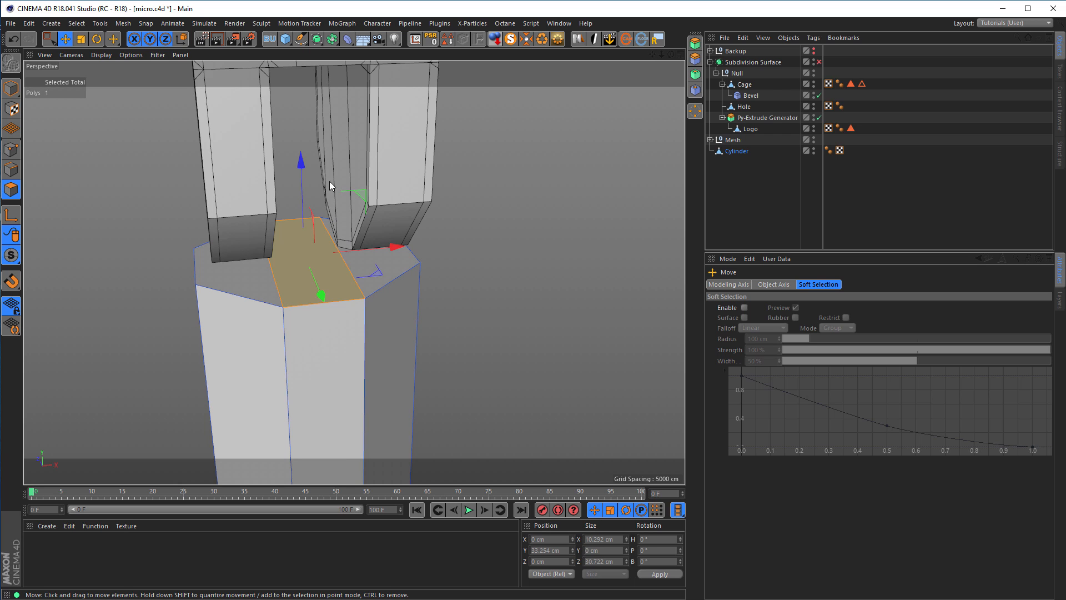
{"action": "left_click_drag", "start_coordinate": [306, 167], "coordinate": [332, 341], "text": "alt"}
{"action": "left_click_drag", "start_coordinate": [303, 221], "coordinate": [306, 0], "text": "ctrl"}
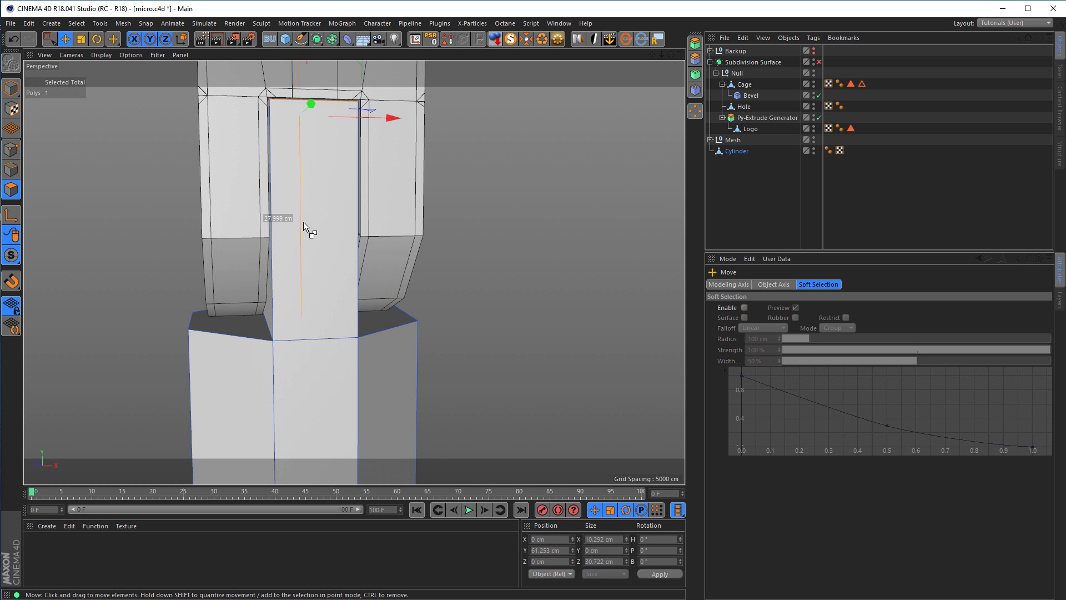
- Lower the extruded top polygon slightly in the front view to Y 61.213 cm, just beneath the fork's inner edge
{"action": "middle_click", "coordinate": [304, 438]}
{"action": "middle_click", "coordinate": [445, 433]}
{"action": "middle_click_drag", "start_coordinate": [413, 156], "coordinate": [434, 322], "text": "alt"}
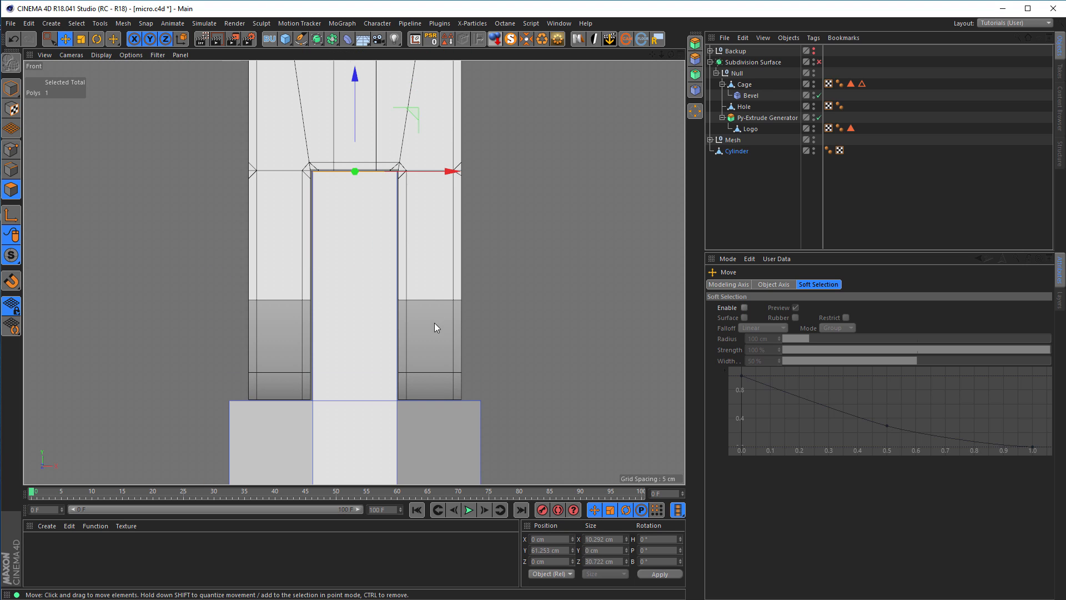
{"action": "scroll", "coordinate": [375, 200], "scroll_direction": "down", "scroll_amount": 2}
{"action": "middle_click_drag", "start_coordinate": [375, 200], "coordinate": [372, 279], "text": "alt"}
{"action": "scroll", "coordinate": [406, 226], "scroll_direction": "up", "scroll_amount": 3}
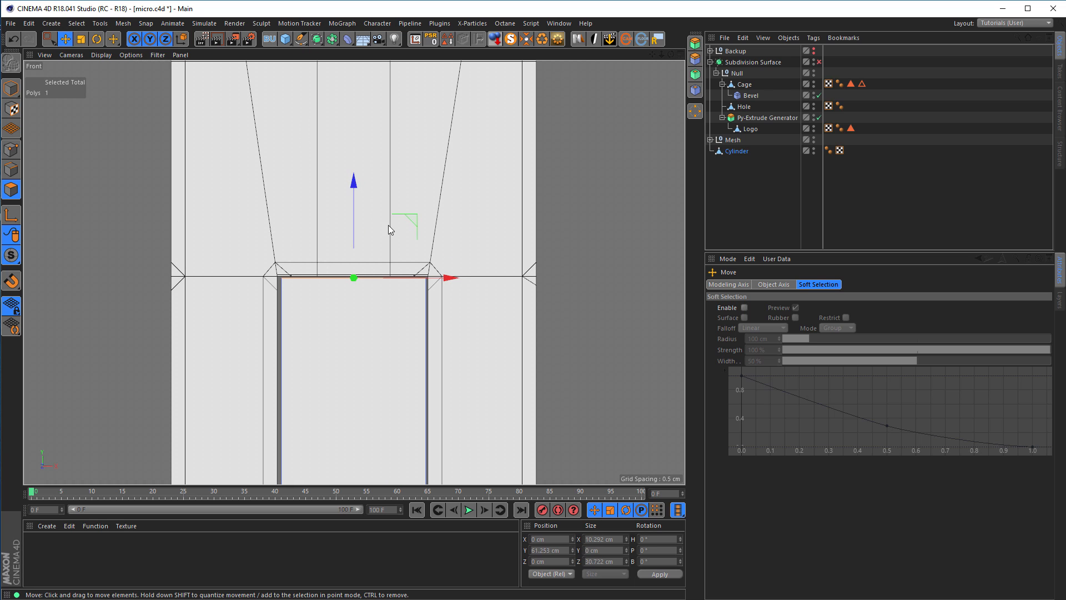
{"action": "left_click_drag", "start_coordinate": [357, 184], "coordinate": [354, 183]}
{"action": "middle_click", "coordinate": [365, 301]}
{"action": "middle_click", "coordinate": [294, 260]}
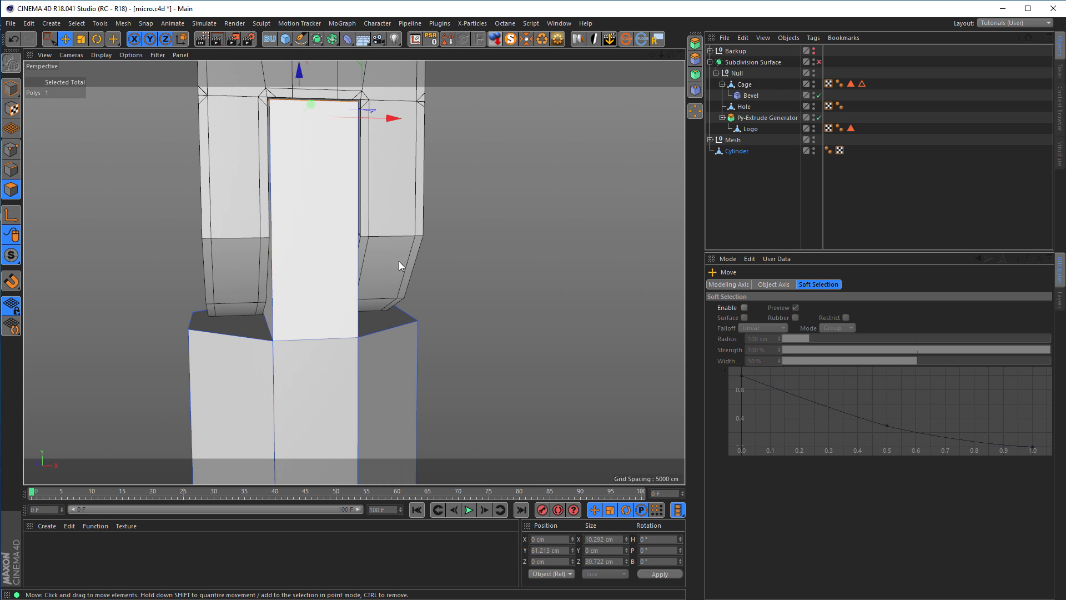
- Isolate the cylinder to examine its extruded block, clear the polygon selection, and show the whole scene again
{"action": "left_click", "coordinate": [740, 152]}
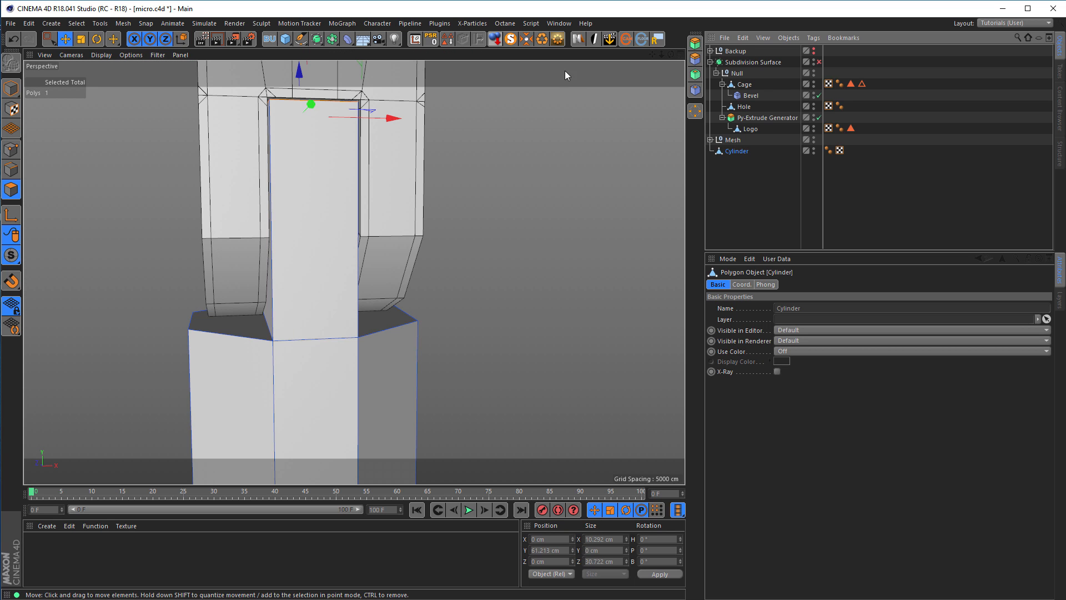
{"action": "left_click", "coordinate": [510, 39]}
{"action": "left_click_drag", "start_coordinate": [331, 288], "coordinate": [311, 274], "text": "alt"}
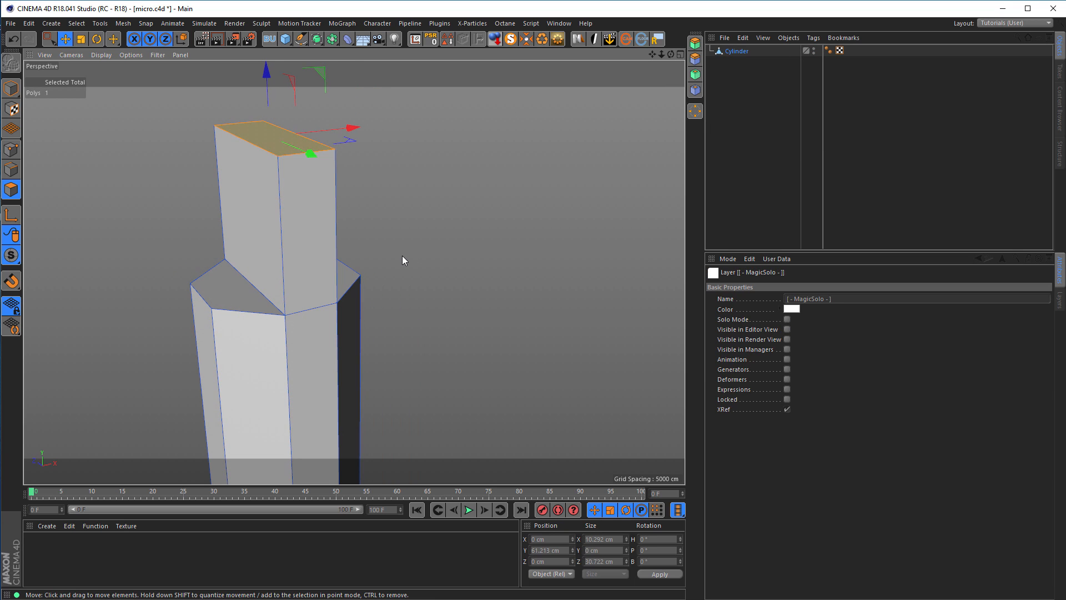
{"action": "left_click", "coordinate": [401, 256]}
{"action": "left_click", "coordinate": [741, 53]}
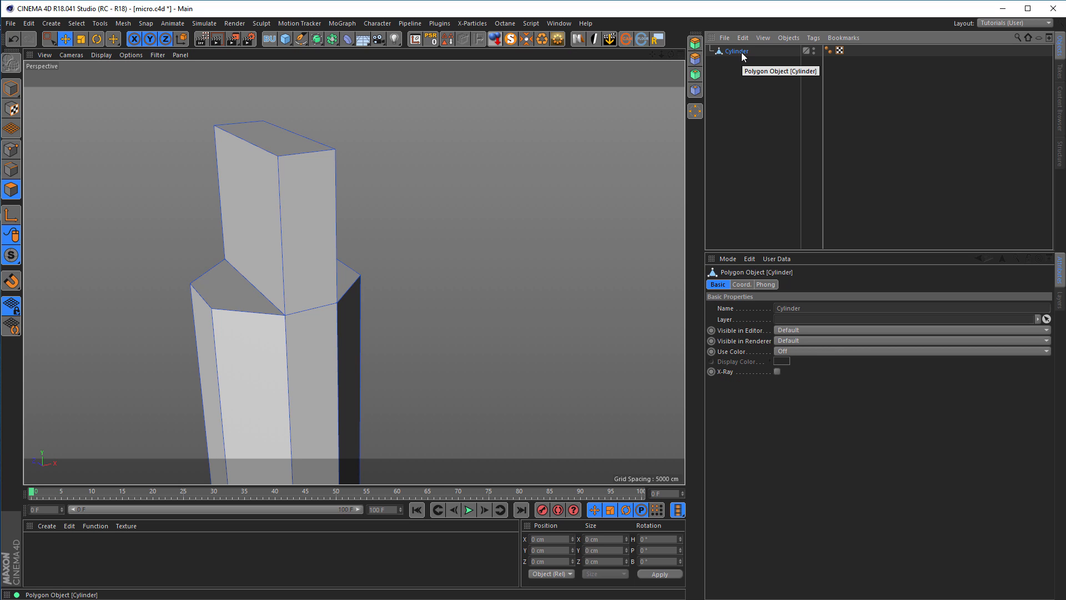
{"action": "left_click", "coordinate": [510, 40]}
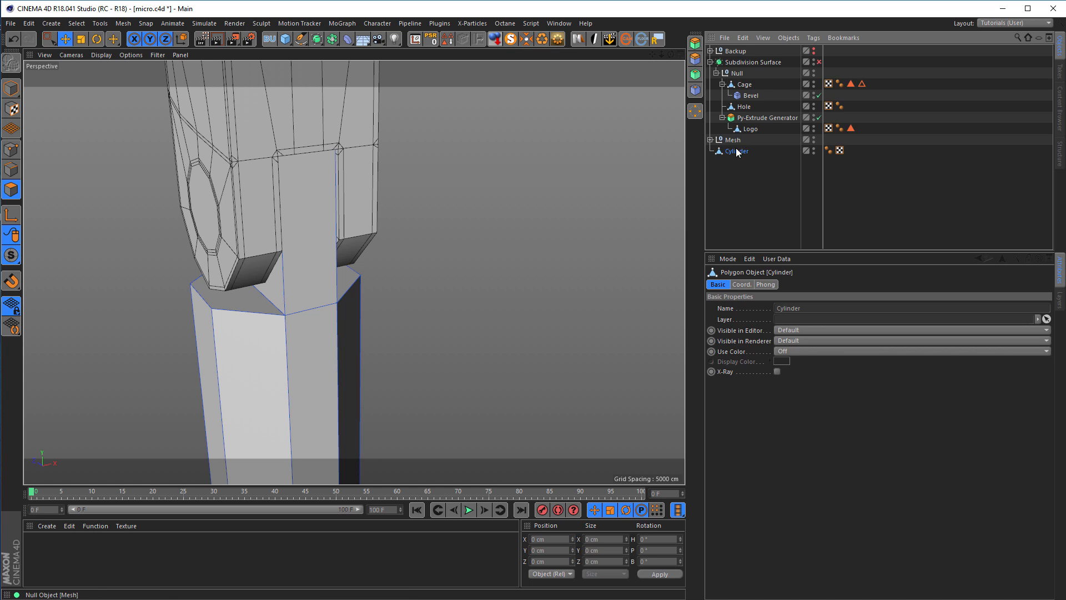
- Add a Bevel deformer as a child of the cylinder with a 50° angle threshold and Solid bevel mode
{"action": "left_click", "coordinate": [348, 41]}
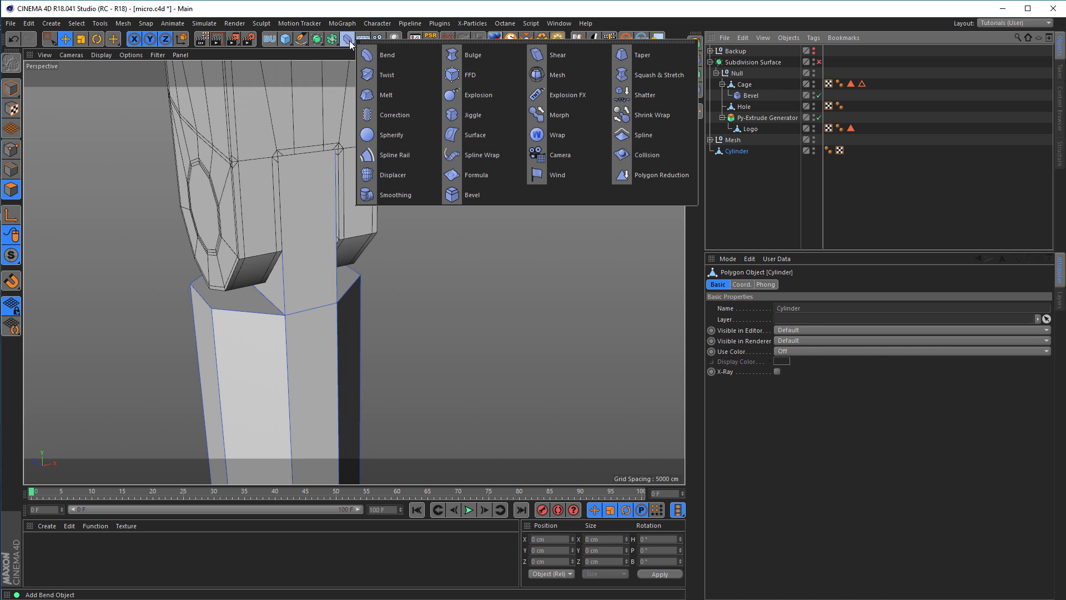
{"action": "left_click", "coordinate": [478, 195], "text": "shift"}
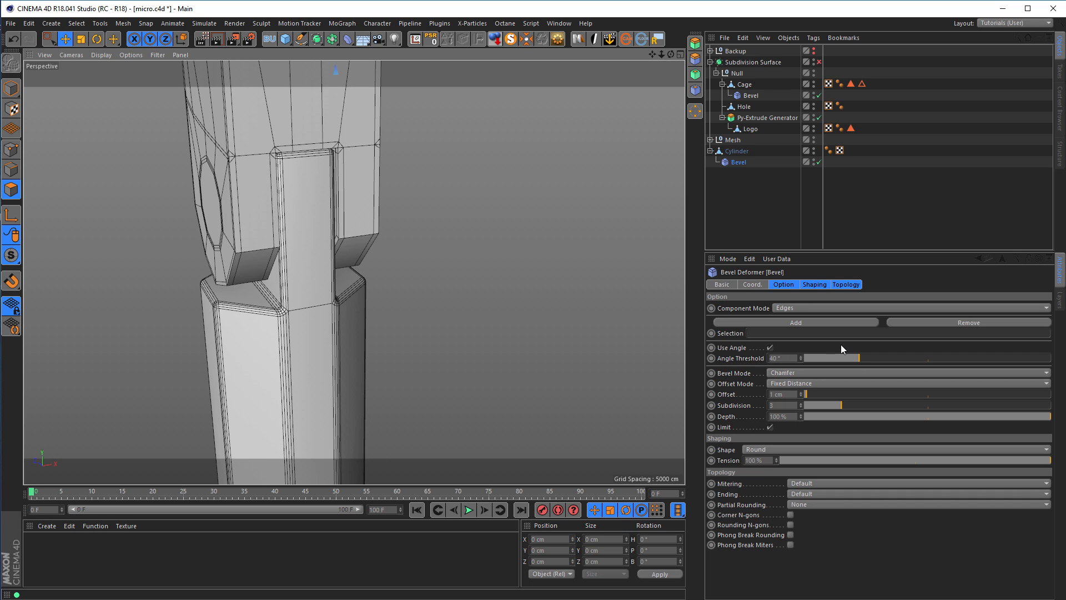
{"action": "left_click_drag", "start_coordinate": [861, 356], "coordinate": [873, 359]}
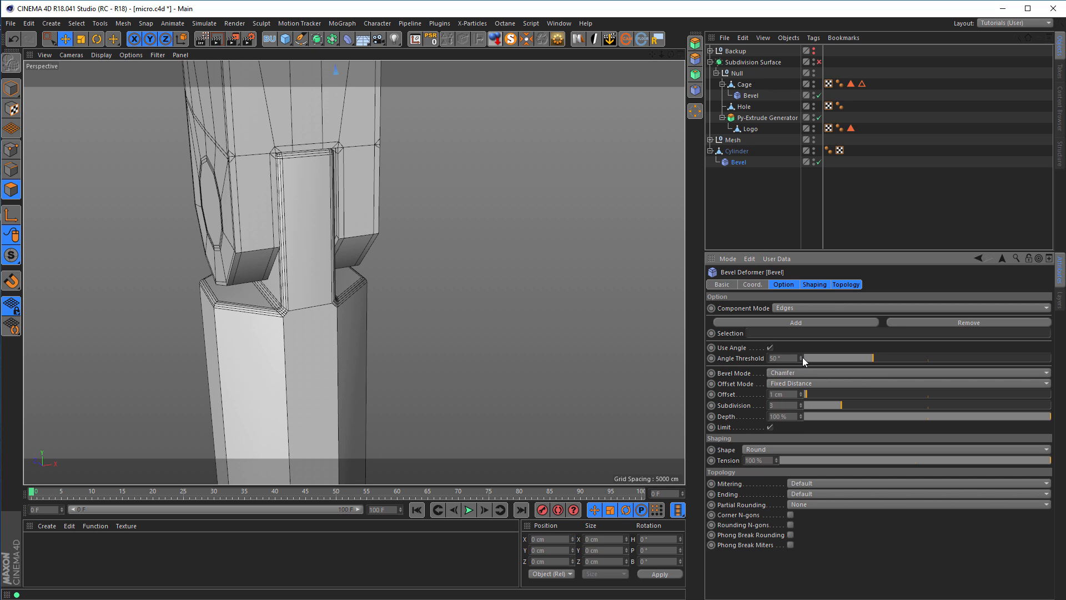
{"action": "left_click", "coordinate": [796, 373]}
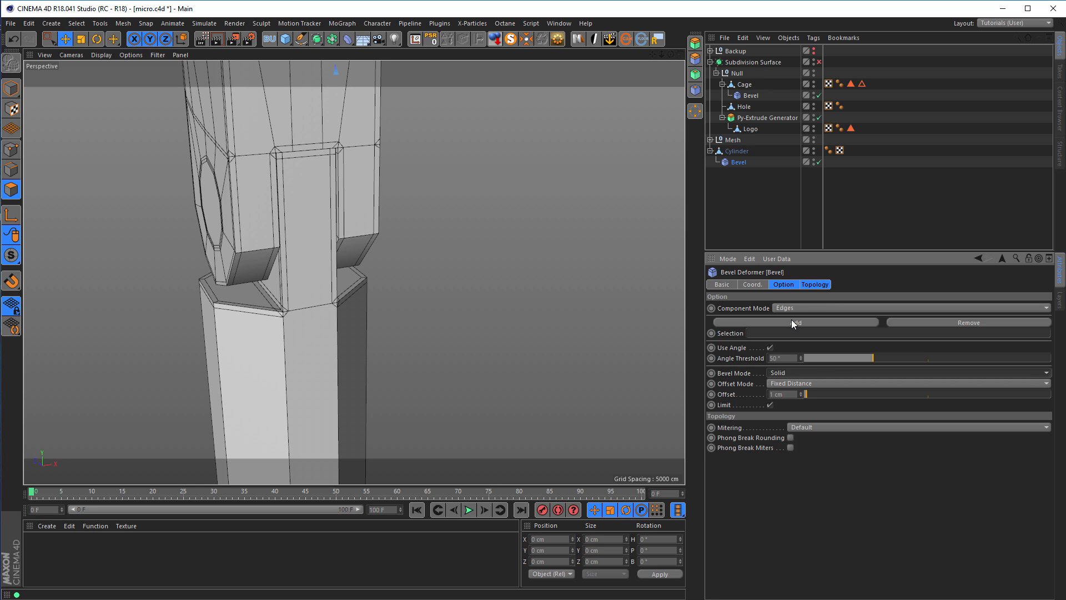
- Enable the Subdivision Surface and move the cylinder with its Bevel into the Null beneath the Py-Extrude Generator
{"action": "left_click", "coordinate": [819, 62]}
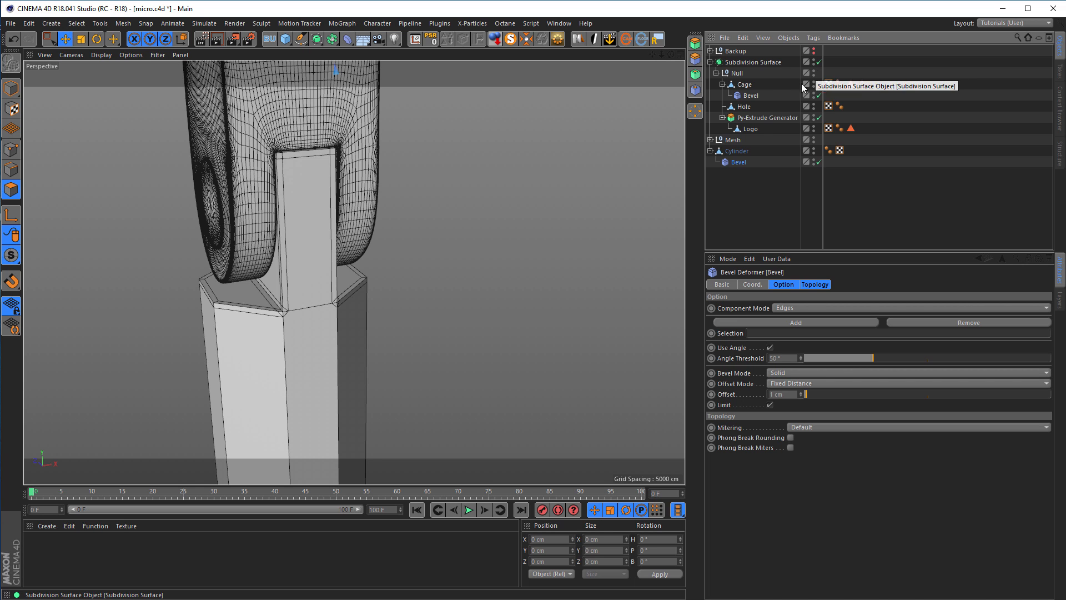
{"action": "left_click", "coordinate": [732, 151]}
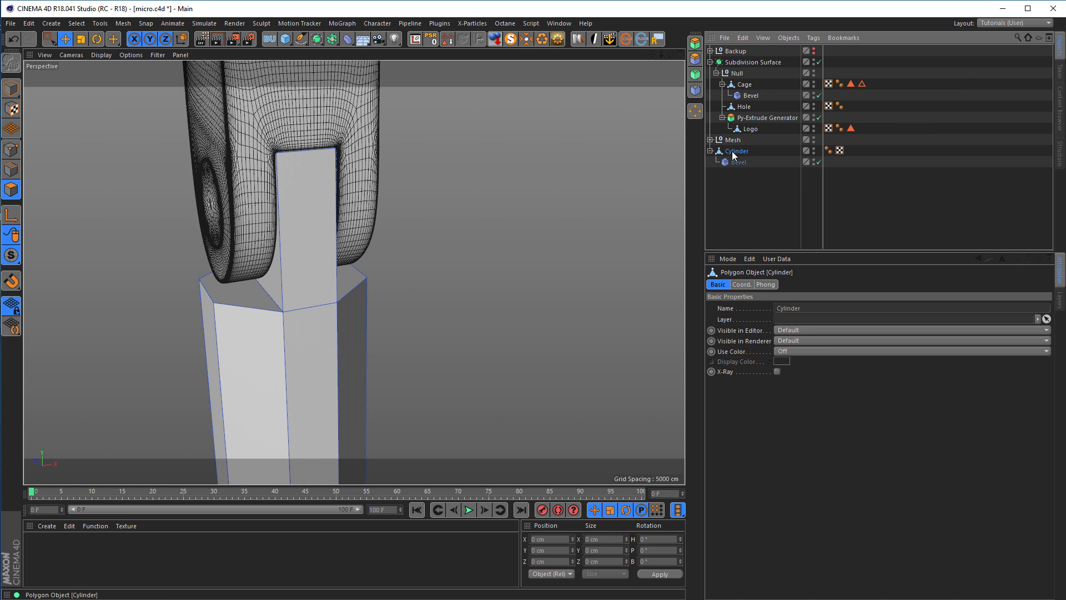
{"action": "left_click", "coordinate": [722, 84]}
{"action": "left_click", "coordinate": [722, 106]}
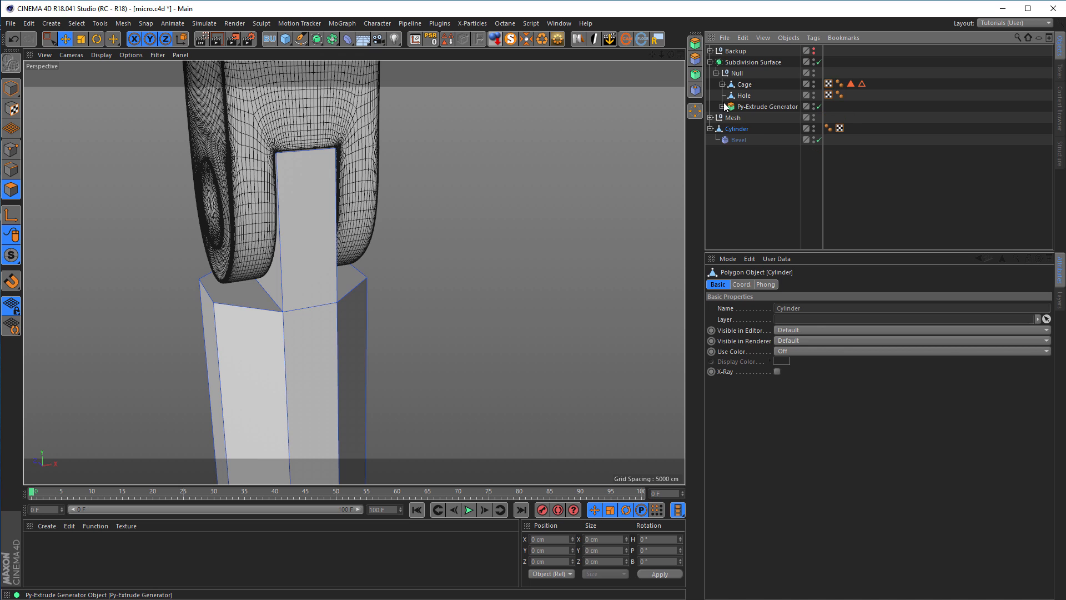
{"action": "left_click_drag", "start_coordinate": [743, 112], "coordinate": [744, 114]}
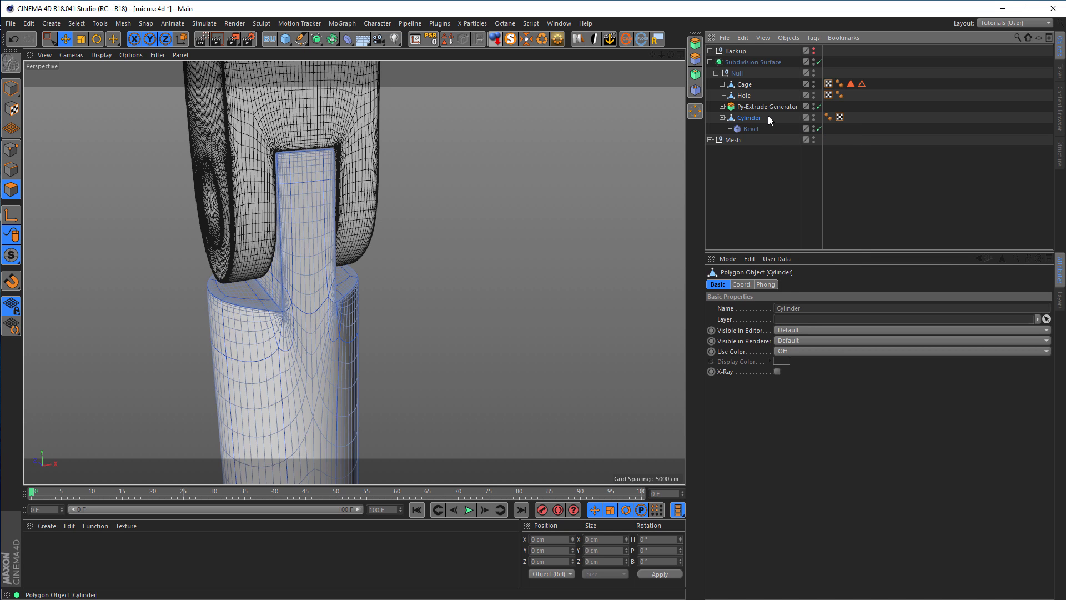
- Switch the viewport wireframe to isoparms and examine the smoothed transition between the cylinder and its upright block
{"action": "key", "text": "n"}
{"action": "key", "text": "i"}
{"action": "right_click_drag", "start_coordinate": [324, 333], "coordinate": [418, 300], "text": "alt"}
{"action": "mouse_move", "coordinate": [363, 258]}
{"action": "left_mouse_down", "text": "alt"}
{"action": "mouse_move", "coordinate": [391, 247]}
{"action": "mouse_move", "coordinate": [531, 241]}
{"action": "mouse_move", "coordinate": [367, 247]}
{"action": "left_mouse_up", "text": "alt"}
{"action": "right_click_drag", "start_coordinate": [365, 247], "coordinate": [231, 285], "text": "alt"}
{"action": "mouse_move", "coordinate": [344, 257]}
{"action": "left_mouse_down", "text": "alt"}
{"action": "mouse_move", "coordinate": [273, 296]}
{"action": "mouse_move", "coordinate": [210, 298]}
{"action": "mouse_move", "coordinate": [281, 281]}
{"action": "mouse_move", "coordinate": [319, 286]}
{"action": "mouse_move", "coordinate": [349, 258]}
{"action": "left_mouse_up", "text": "alt"}
{"action": "right_click_drag", "start_coordinate": [348, 258], "coordinate": [381, 272], "text": "alt"}
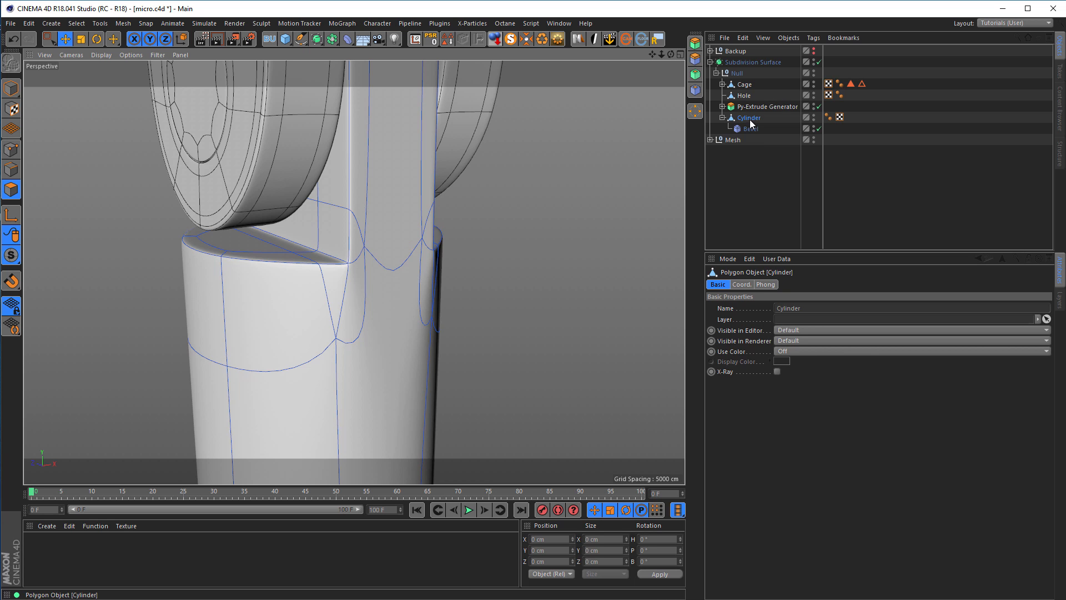
- Disable the Subdivision Surface and switch to model mode to examine the bevelled corners at the block's base
{"action": "left_click", "coordinate": [818, 62]}
{"action": "scroll", "coordinate": [367, 255], "scroll_direction": "up", "scroll_amount": 3}
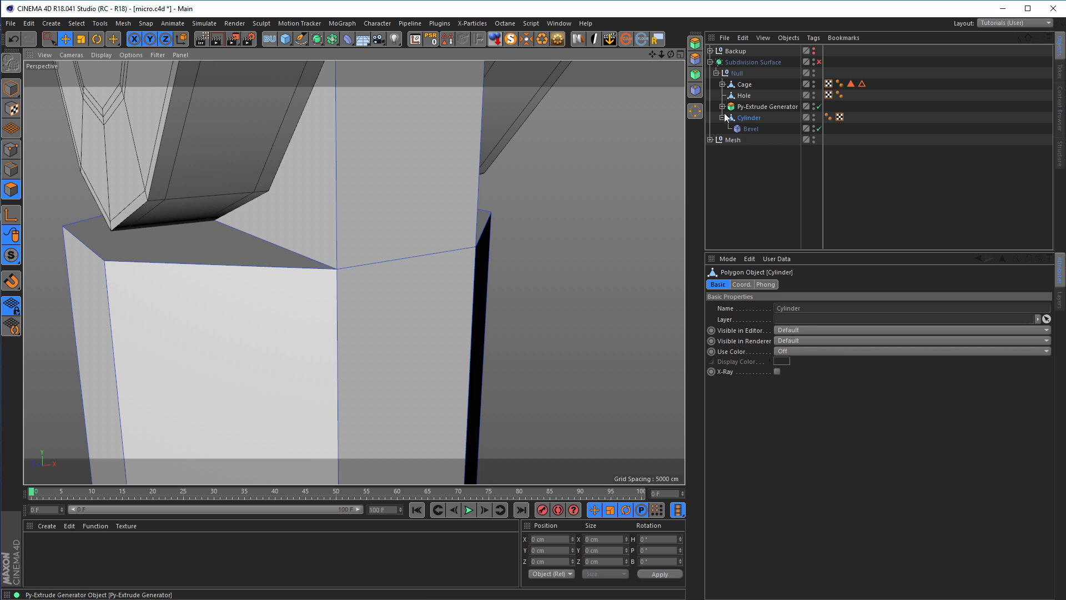
{"action": "left_click", "coordinate": [11, 88]}
{"action": "left_click_drag", "start_coordinate": [357, 270], "coordinate": [327, 298], "text": "alt"}
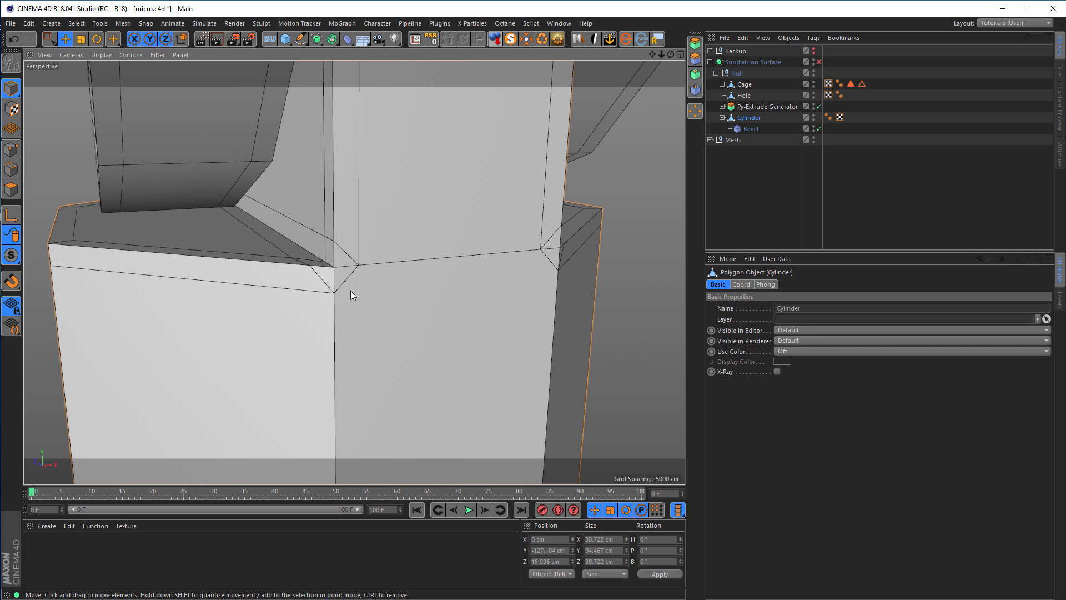
{"action": "mouse_move", "coordinate": [442, 275]}
{"action": "left_mouse_down", "text": "alt"}
{"action": "mouse_move", "coordinate": [408, 279]}
{"action": "mouse_move", "coordinate": [435, 272]}
{"action": "left_mouse_up", "text": "alt"}
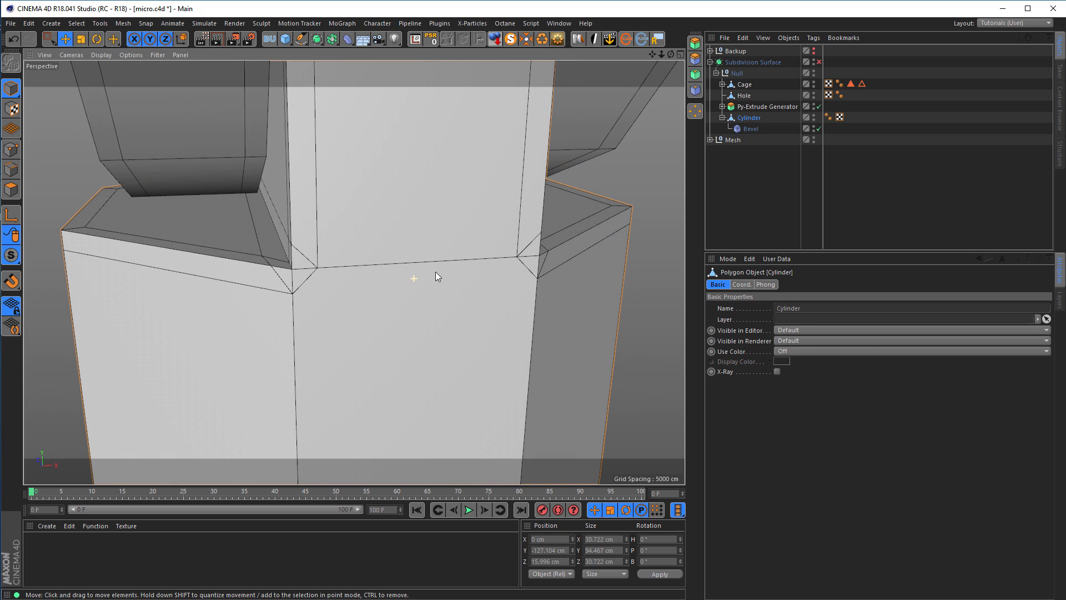
- Bake the bevelled cylinder into a new polygon object with Current State to Object
{"action": "left_click", "coordinate": [750, 130]}
{"action": "left_click", "coordinate": [754, 119]}
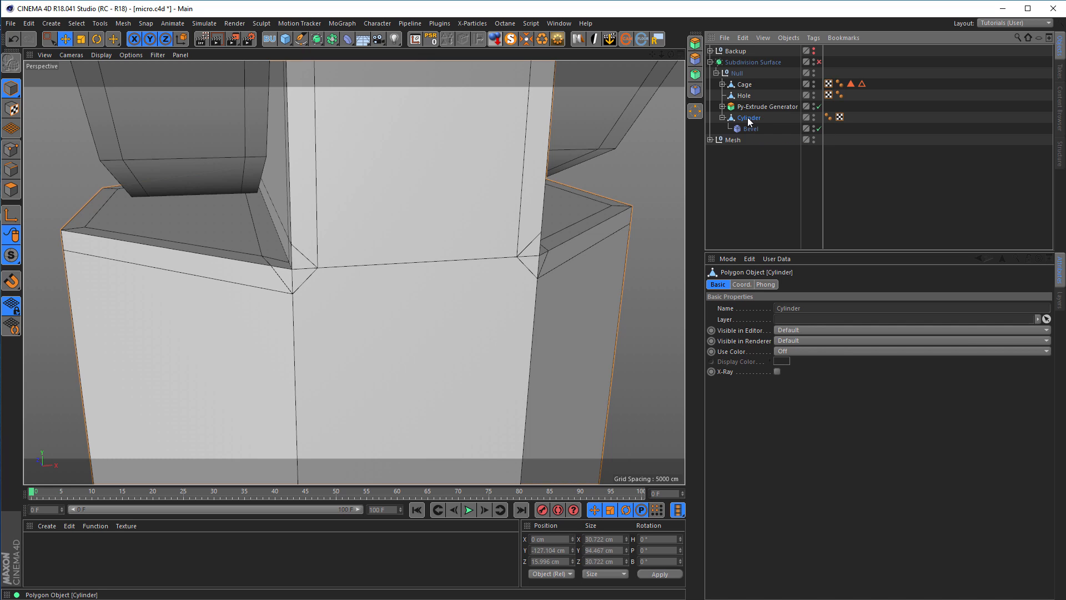
{"action": "right_click", "coordinate": [749, 120]}
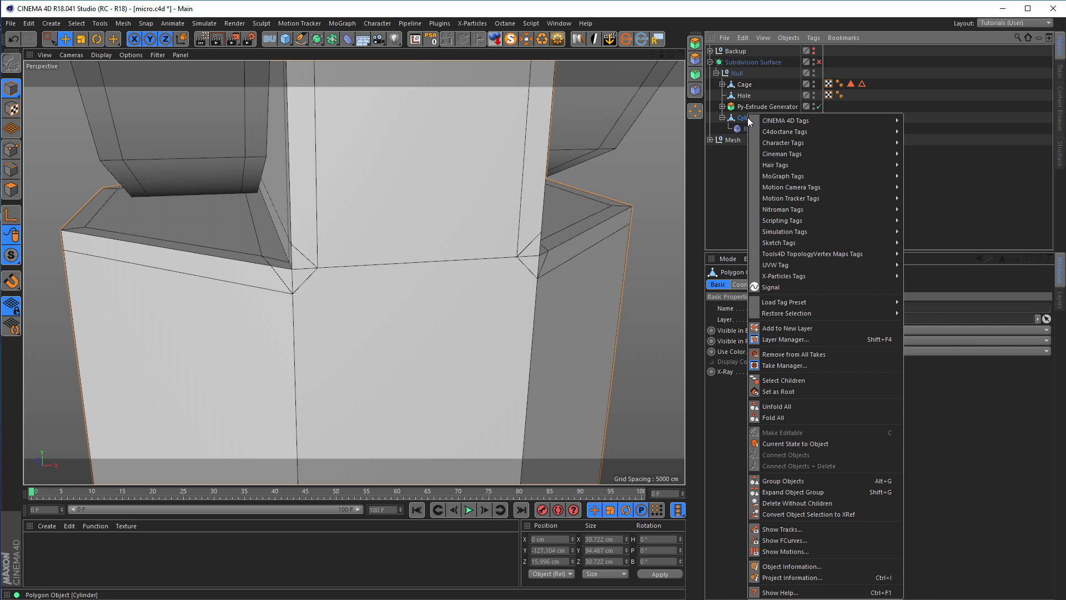
{"action": "left_click", "coordinate": [857, 448]}
- Disable the original cylinder's Bevel deformer and move that cylinder into the Backup group
{"action": "left_click", "coordinate": [815, 127]}
{"action": "left_click", "coordinate": [818, 129]}
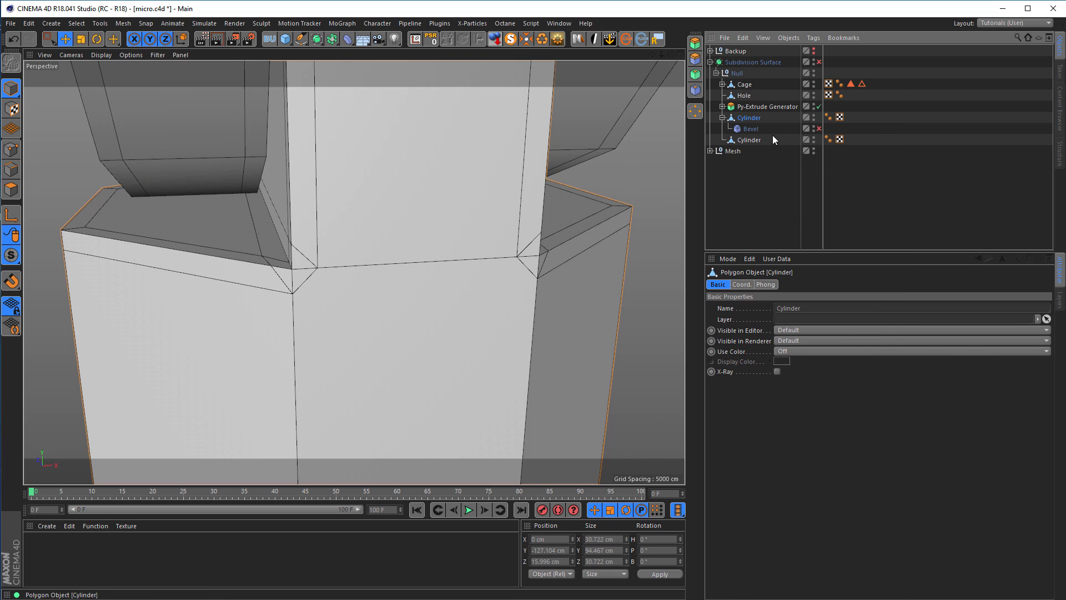
{"action": "left_click", "coordinate": [722, 118]}
{"action": "left_click_drag", "start_coordinate": [732, 49], "coordinate": [731, 50]}
{"action": "left_click", "coordinate": [710, 51]}
- Rename the baked cylinder as Stand and save the project
{"action": "left_click", "coordinate": [748, 119]}
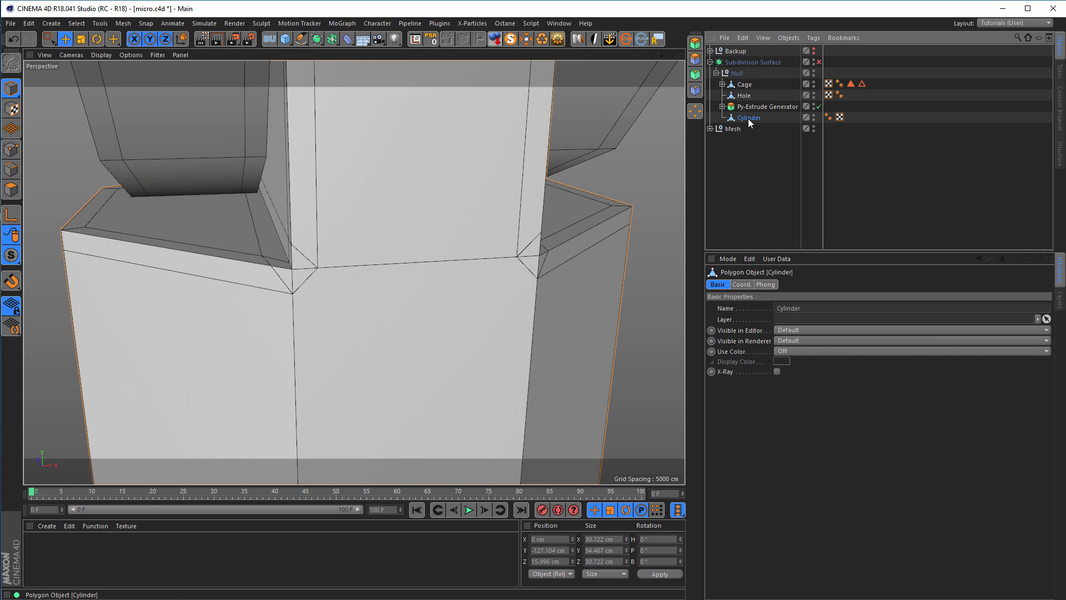
{"action": "double_click", "coordinate": [749, 118]}
{"action": "type", "text": "Stand"}
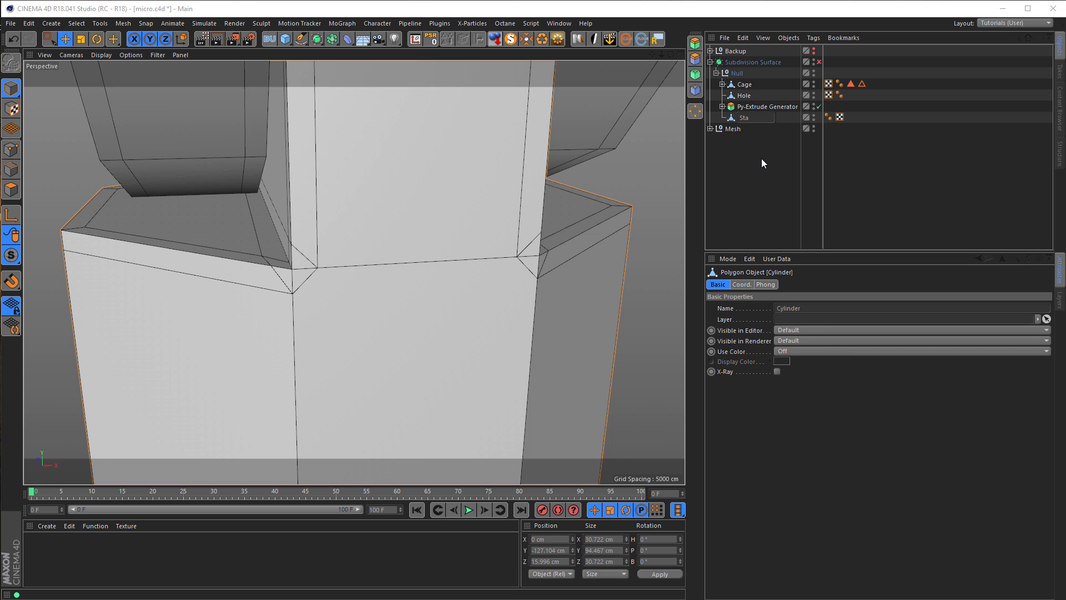
{"action": "key", "text": "Return"}
{"action": "key", "text": "ctrl+s"}
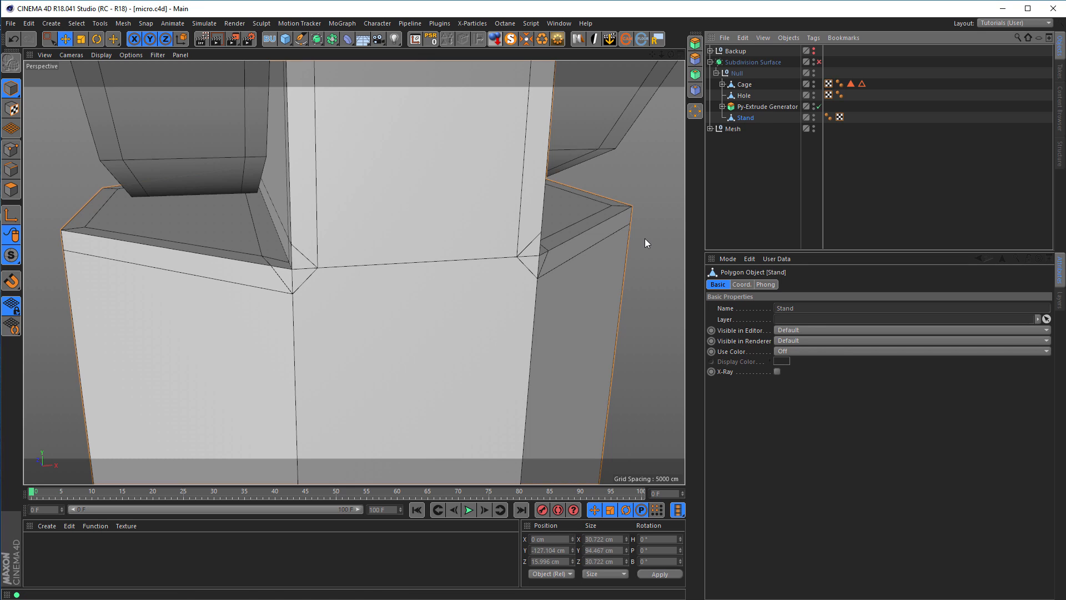
- Clear the Stand's point selection in point mode and activate the Line Cut tool
{"action": "left_click", "coordinate": [16, 150]}
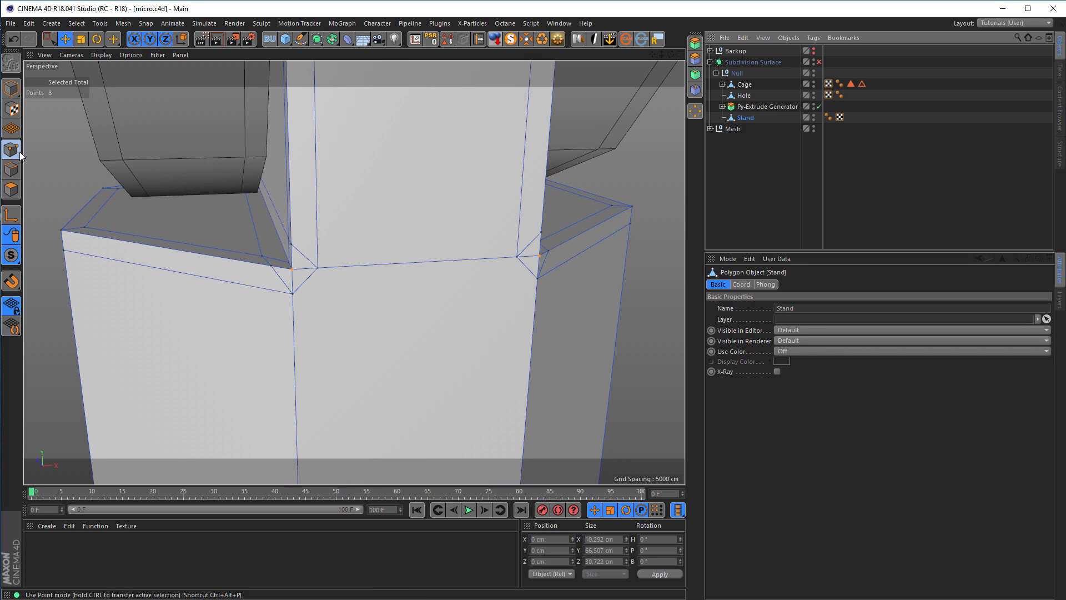
{"action": "key", "text": "0"}
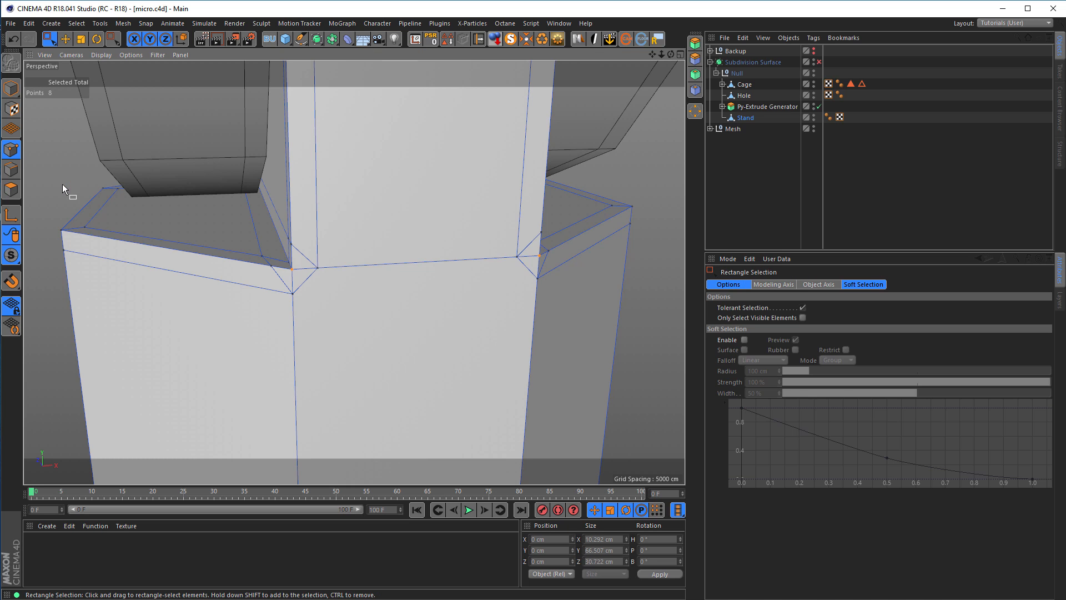
{"action": "left_click", "coordinate": [65, 187]}
{"action": "key", "text": "m"}
{"action": "key", "text": "k"}
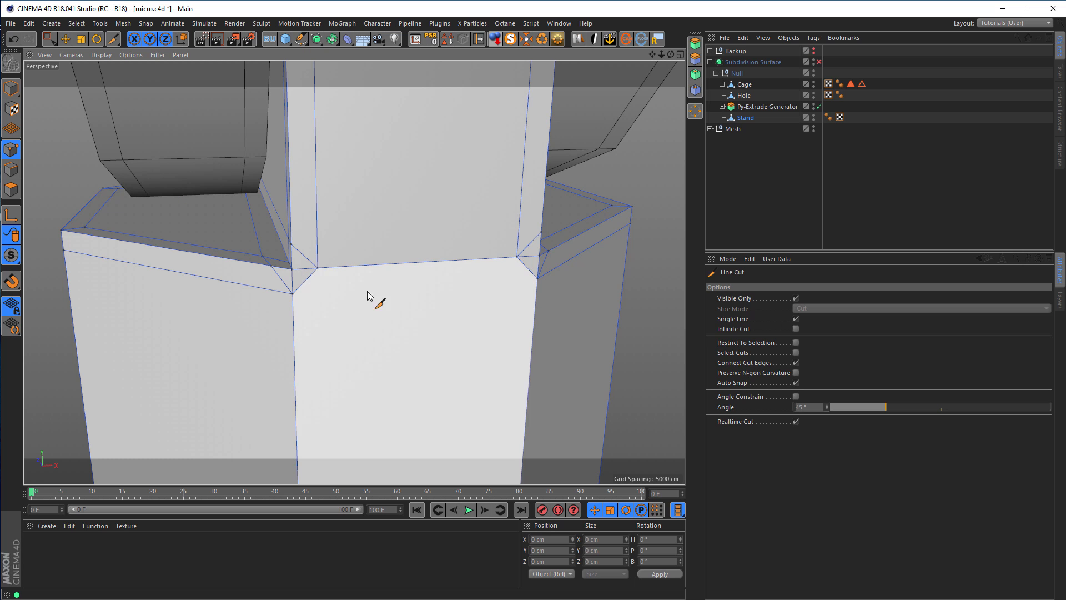
- Try to cut a horizontal line across the front of the Stand's upright block just above its base, and undo it
{"action": "left_click_drag", "start_coordinate": [444, 248], "coordinate": [467, 278], "text": "alt"}
{"action": "left_click", "coordinate": [269, 264]}
{"action": "left_click", "coordinate": [523, 266]}
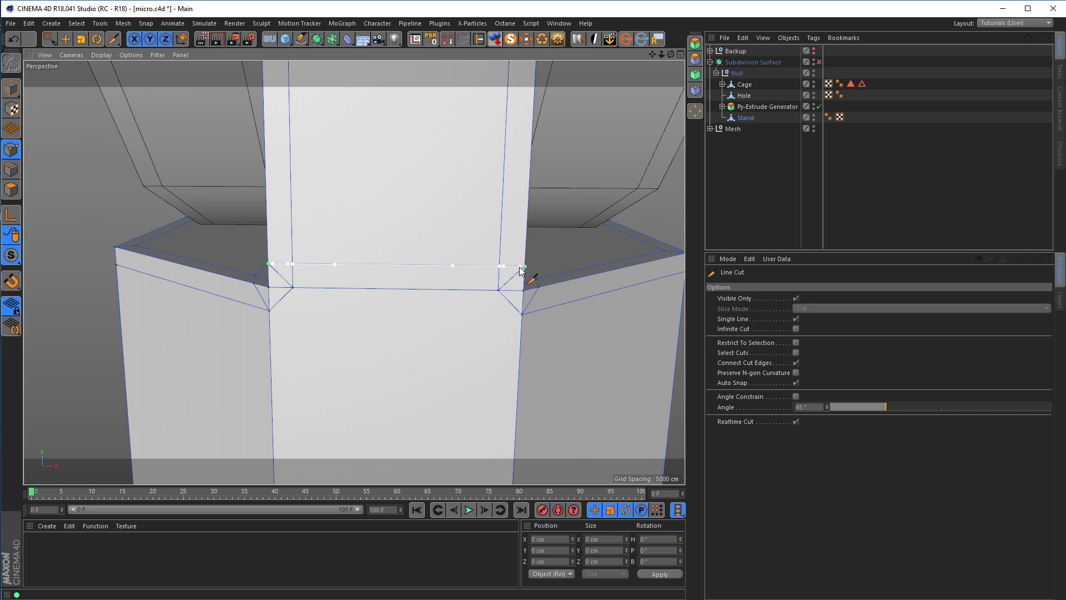
{"action": "left_click_drag", "start_coordinate": [513, 272], "coordinate": [591, 265], "text": "alt"}
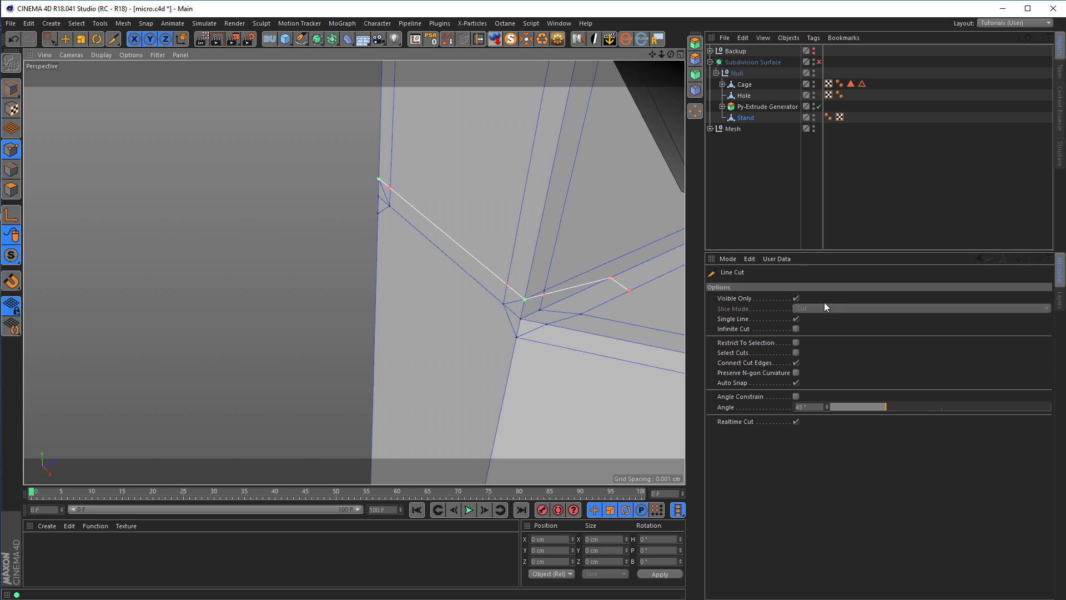
{"action": "key", "text": "ctrl+z"}
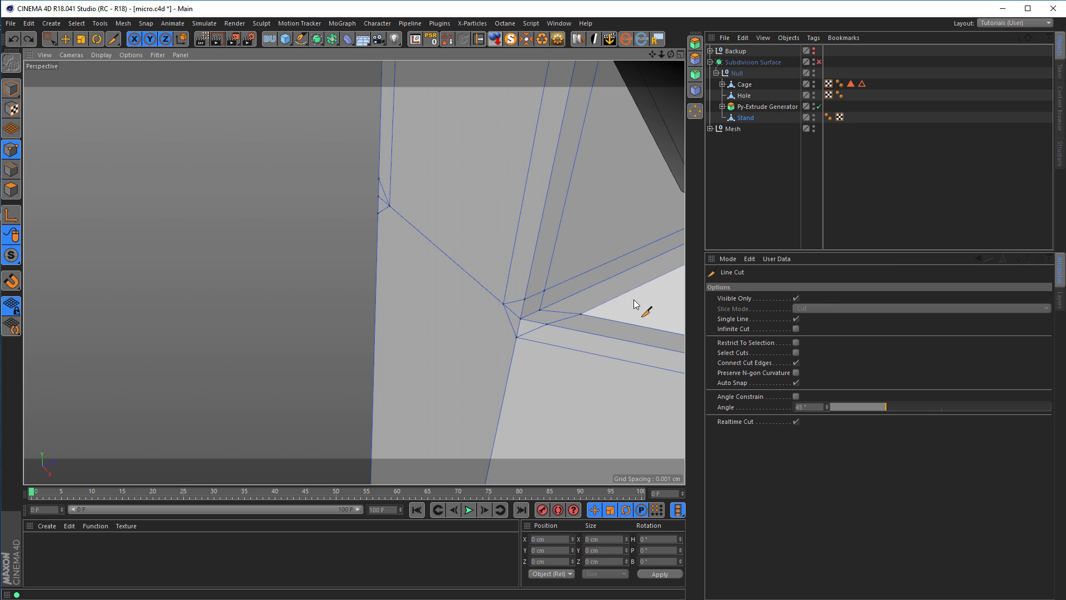
{"action": "left_click_drag", "start_coordinate": [497, 250], "coordinate": [438, 268], "text": "alt"}
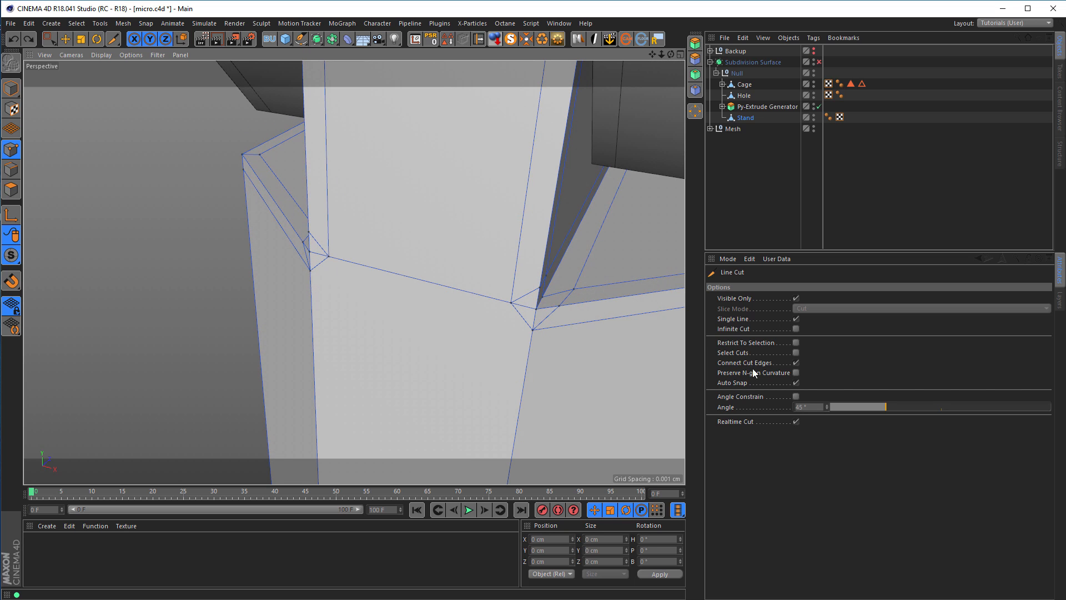
- Disable the Line Cut's Single Line option and try to cut across the front of the upright block just above its base
{"action": "left_click", "coordinate": [796, 319]}
{"action": "left_click_drag", "start_coordinate": [482, 293], "coordinate": [475, 315], "text": "alt"}
{"action": "left_click", "coordinate": [304, 247]}
{"action": "left_click", "coordinate": [537, 282]}
{"action": "left_click_drag", "start_coordinate": [418, 270], "coordinate": [280, 294], "text": "alt"}
{"action": "key", "text": "Escape"}
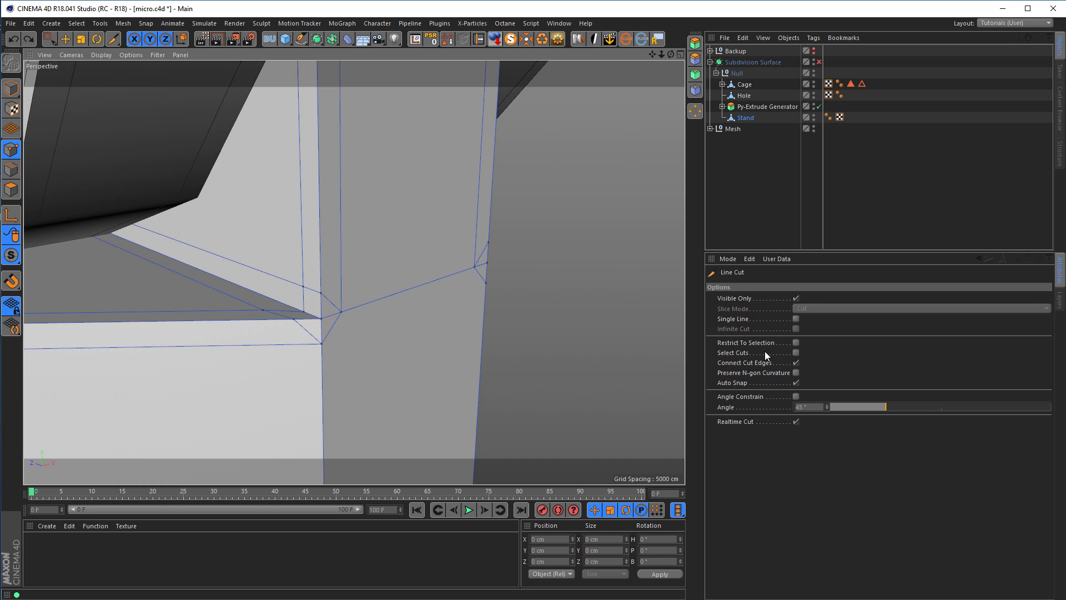
{"action": "left_click_drag", "start_coordinate": [389, 269], "coordinate": [340, 280], "text": "alt"}
{"action": "scroll", "coordinate": [328, 280], "scroll_direction": "up", "scroll_amount": 3}
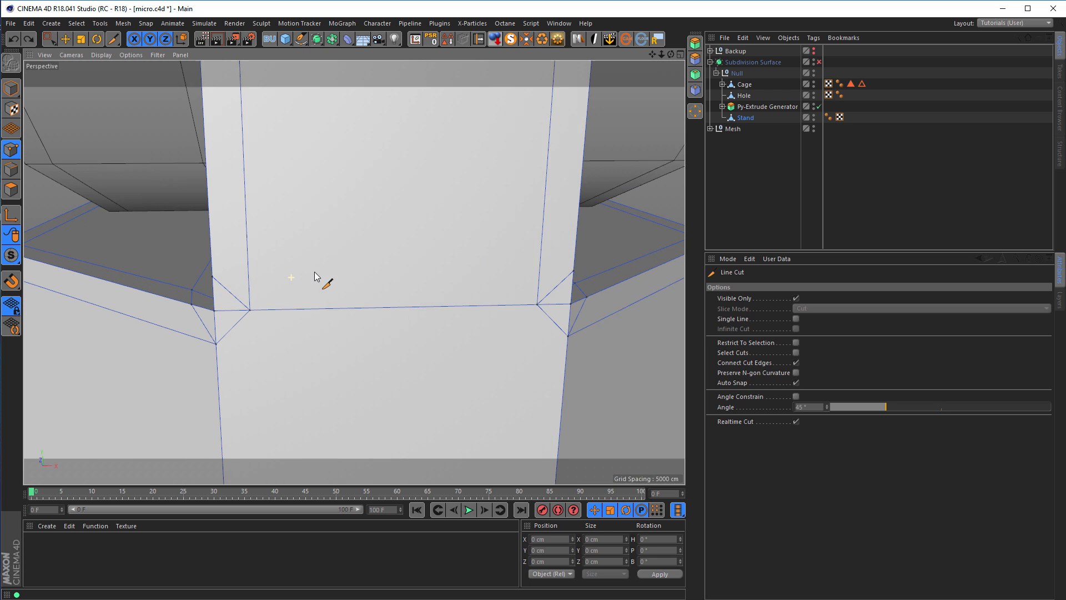
{"action": "left_click", "coordinate": [215, 277]}
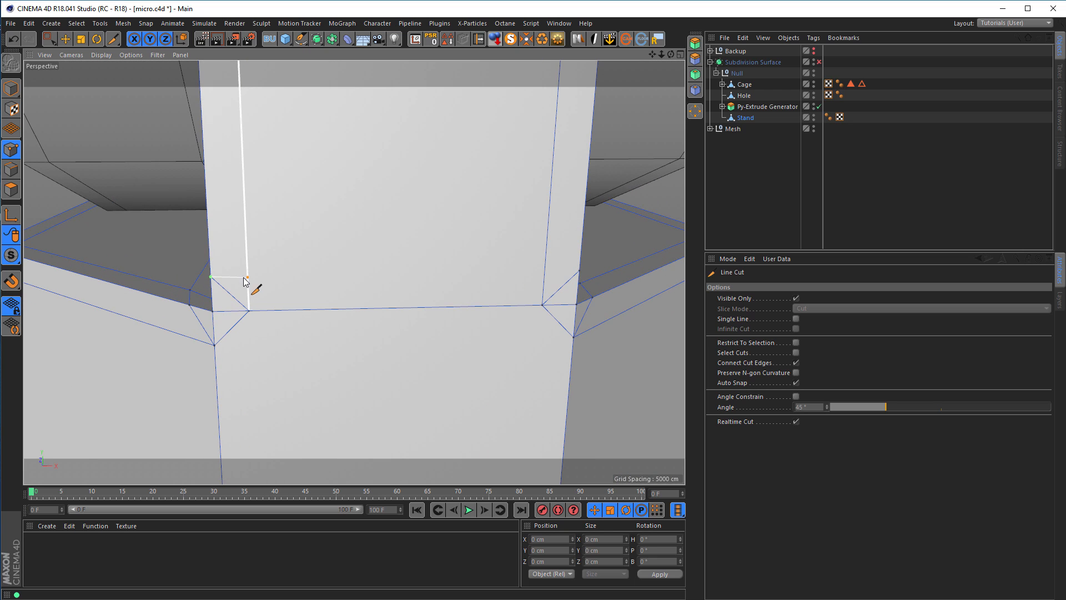
{"action": "left_click", "coordinate": [248, 277]}
{"action": "left_click_drag", "start_coordinate": [248, 280], "coordinate": [206, 288], "text": "alt"}
{"action": "key", "text": "Escape"}
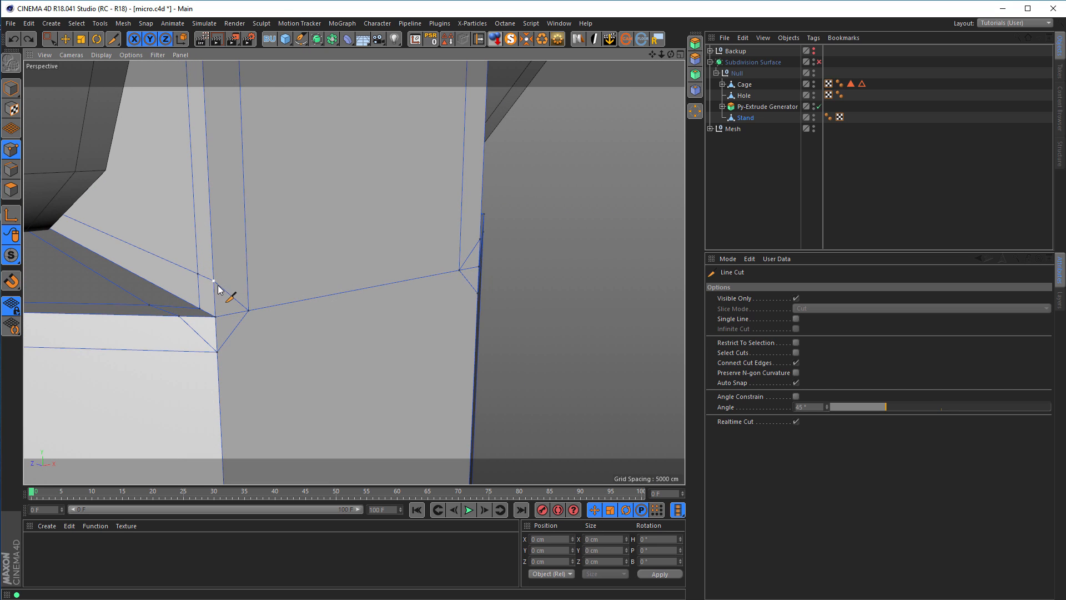
{"action": "left_click", "coordinate": [480, 240]}
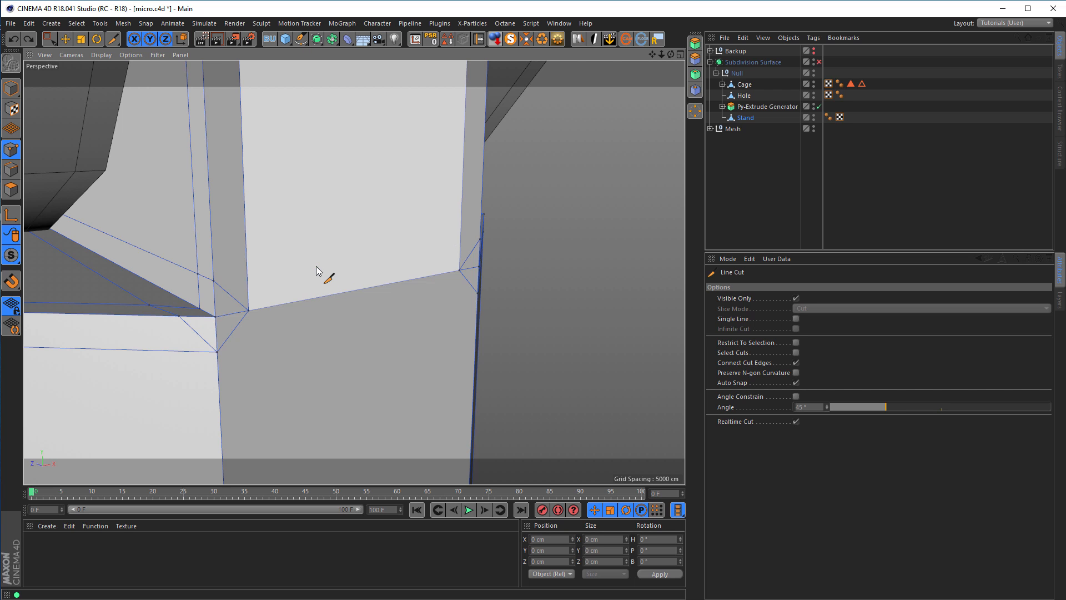
- In the front view, cut a horizontal line across the upright block's front, joining the two side corner points just above its base
{"action": "left_click_drag", "start_coordinate": [395, 256], "coordinate": [509, 305], "text": "alt"}
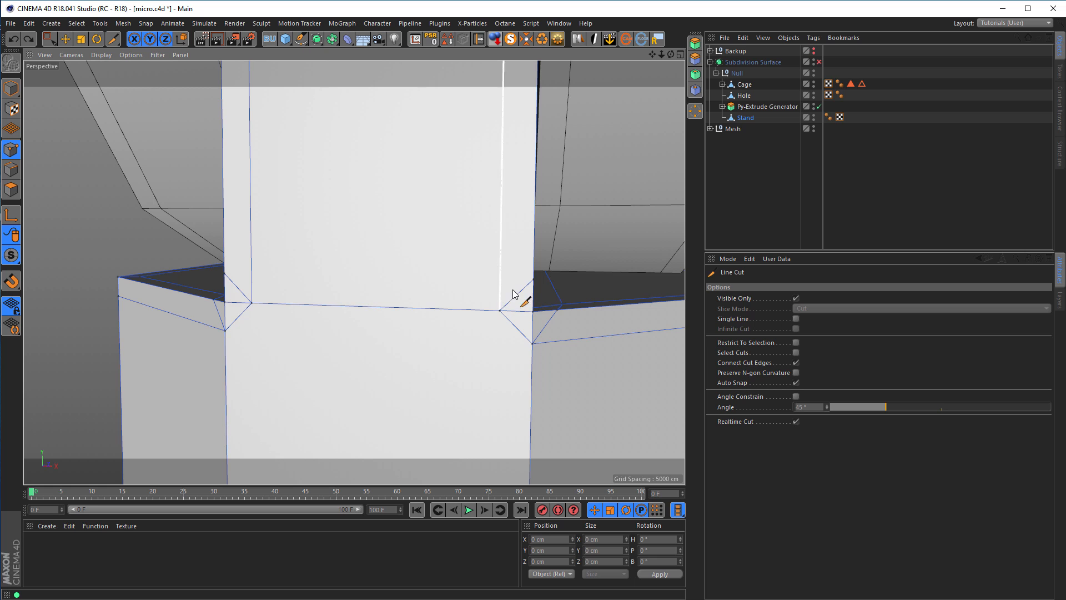
{"action": "middle_click", "coordinate": [440, 258]}
{"action": "middle_click", "coordinate": [255, 369]}
{"action": "middle_click", "coordinate": [304, 369]}
{"action": "middle_click", "coordinate": [434, 381]}
{"action": "right_click_drag", "start_coordinate": [371, 371], "coordinate": [329, 371], "text": "alt"}
{"action": "middle_click_drag", "start_coordinate": [332, 320], "coordinate": [321, 162], "text": "alt"}
{"action": "right_click_drag", "start_coordinate": [337, 369], "coordinate": [379, 356], "text": "alt"}
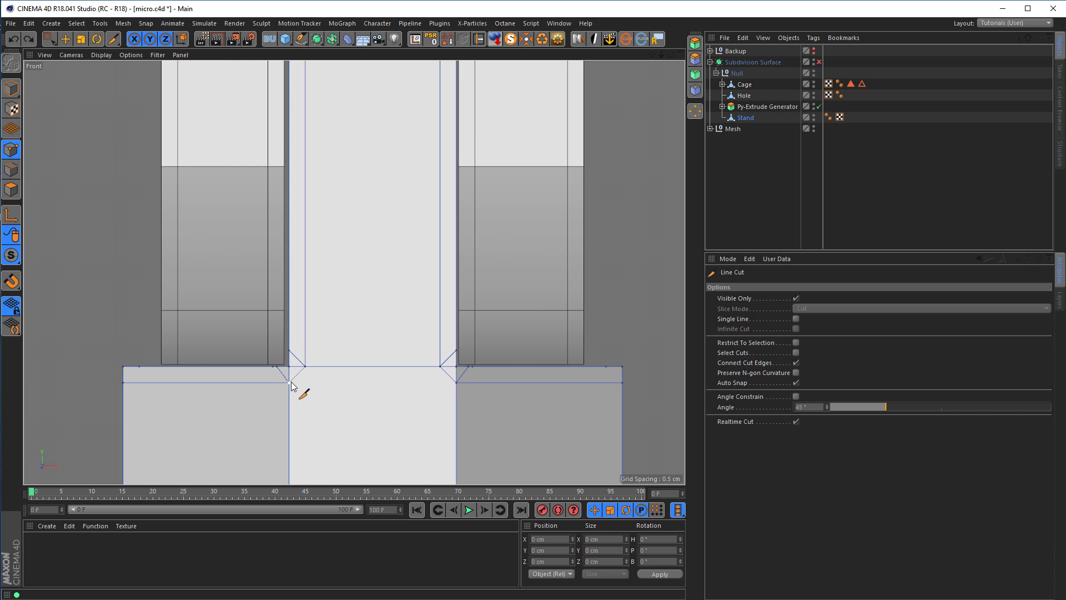
{"action": "left_click", "coordinate": [289, 351]}
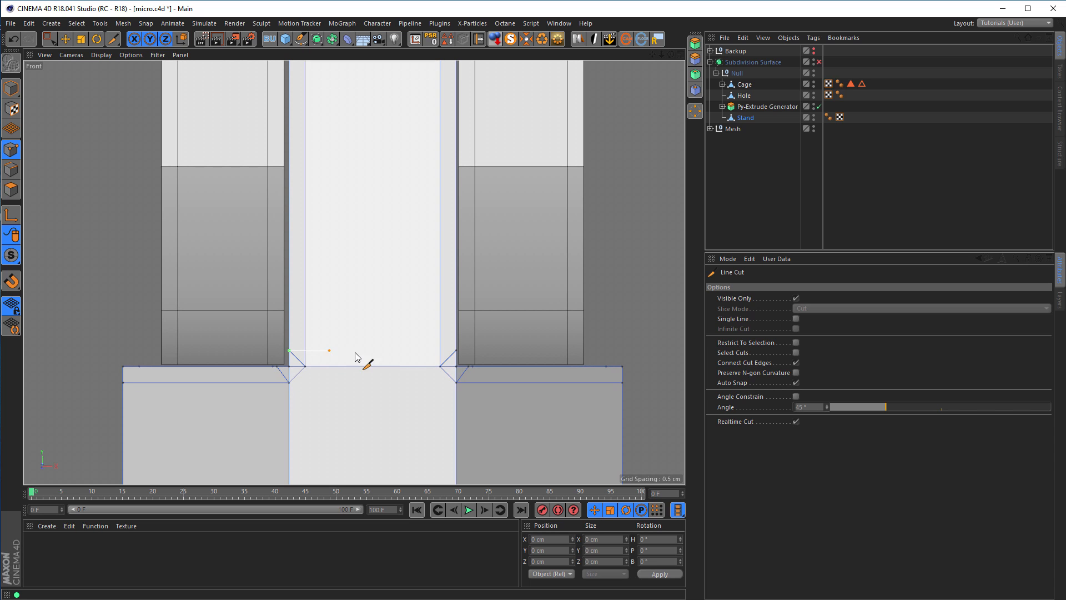
{"action": "left_click", "coordinate": [456, 350]}
{"action": "middle_click", "coordinate": [433, 371]}
{"action": "middle_click", "coordinate": [251, 232]}
{"action": "left_click_drag", "start_coordinate": [253, 255], "coordinate": [301, 257], "text": "alt"}
- Dissolve the two diagonal edges at the lower corners of the upright block's front, inside the newly cut strip
{"action": "key", "text": "0"}
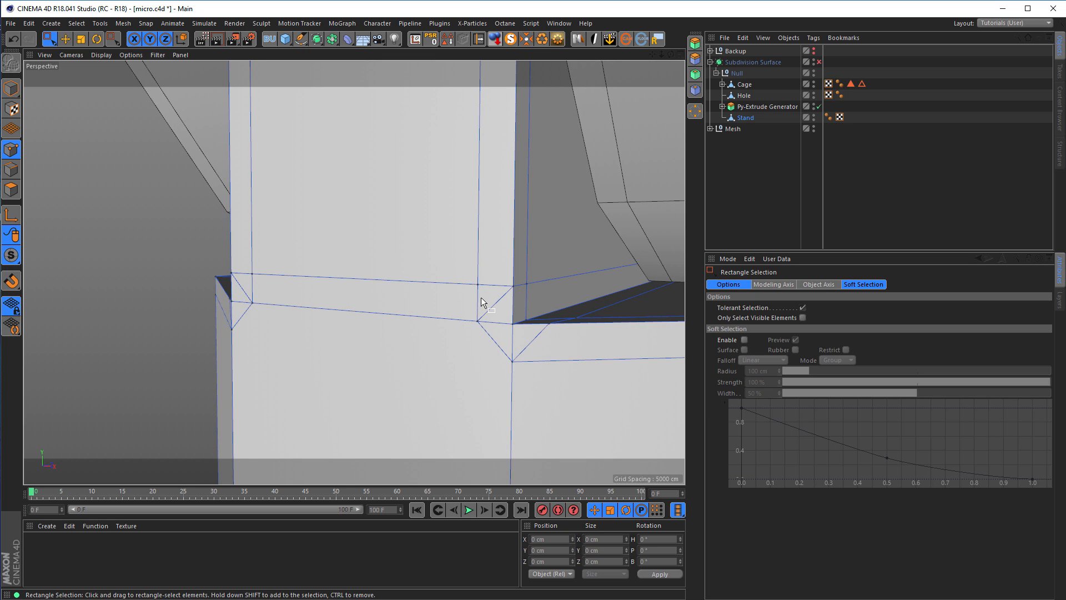
{"action": "key", "text": "9"}
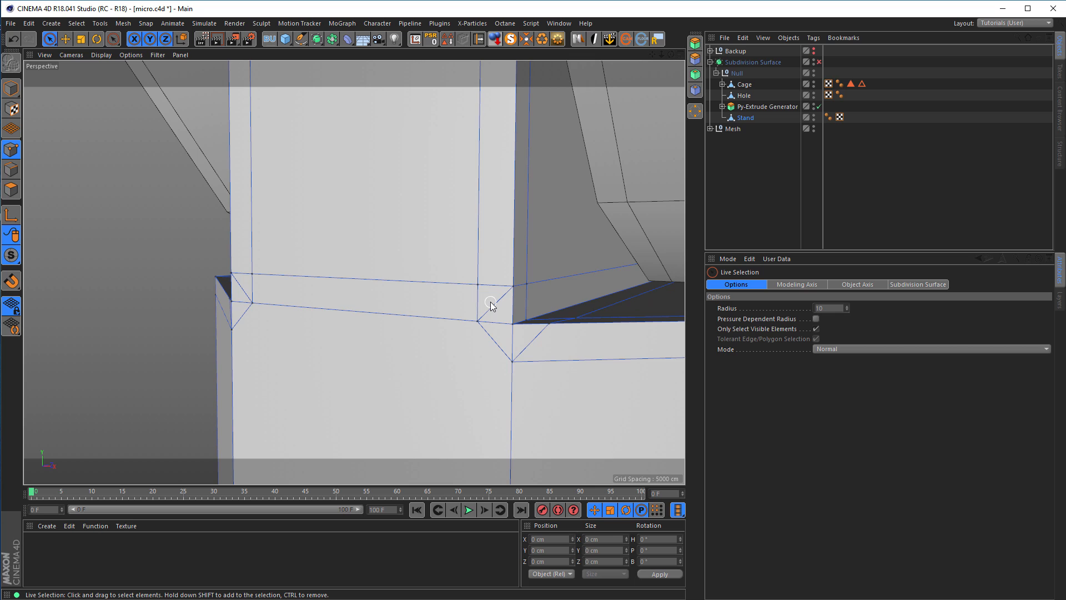
{"action": "key", "text": "Return"}
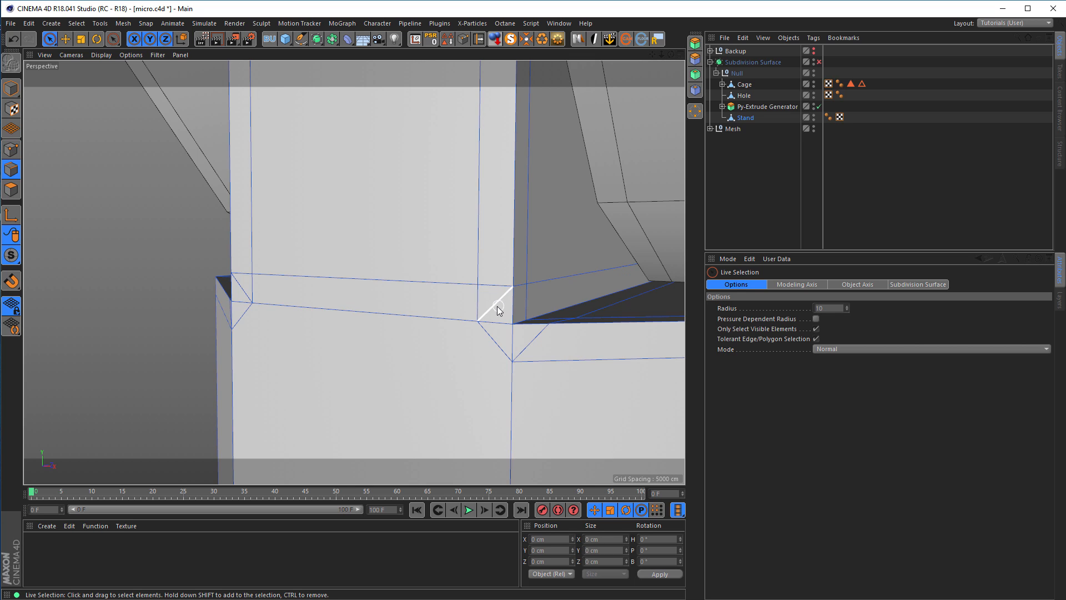
{"action": "left_click", "coordinate": [495, 304]}
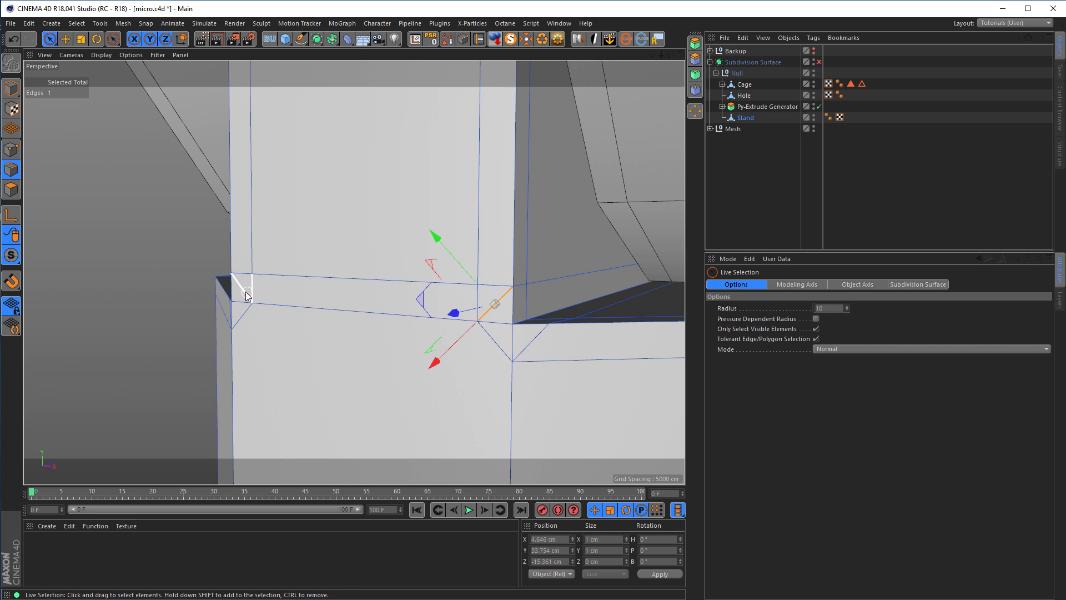
{"action": "left_click", "coordinate": [245, 293], "text": "shift"}
{"action": "key", "text": "m"}
{"action": "key", "text": "n"}
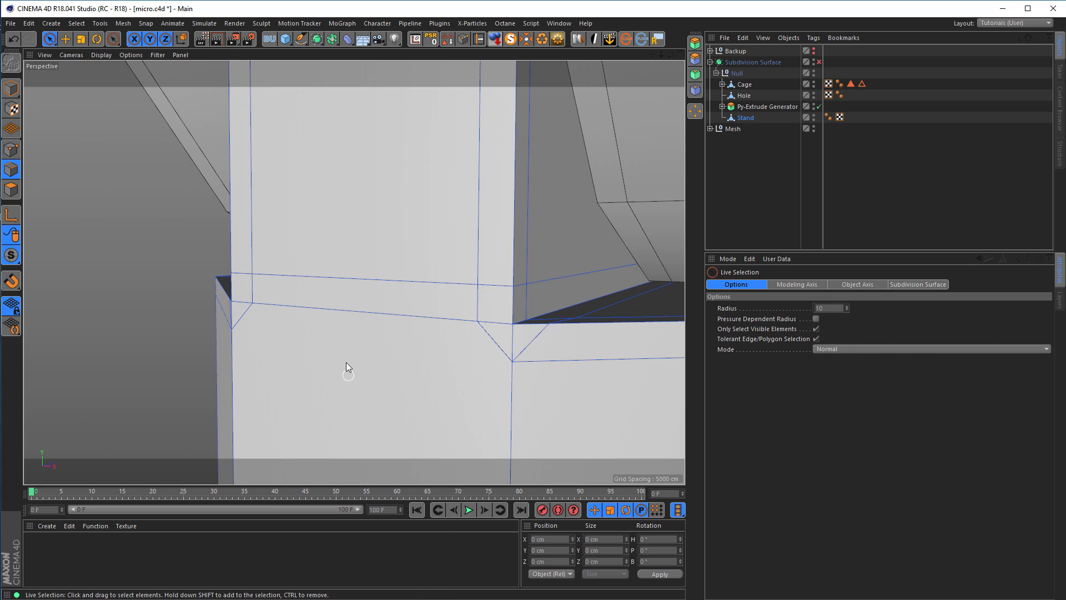
- Enable the Subdivision Surface to examine the smoothing around the upright block's base, and disable it again
{"action": "left_click_drag", "start_coordinate": [345, 362], "coordinate": [284, 192], "text": "alt"}
{"action": "scroll", "coordinate": [355, 372], "scroll_direction": "down", "scroll_amount": 8}
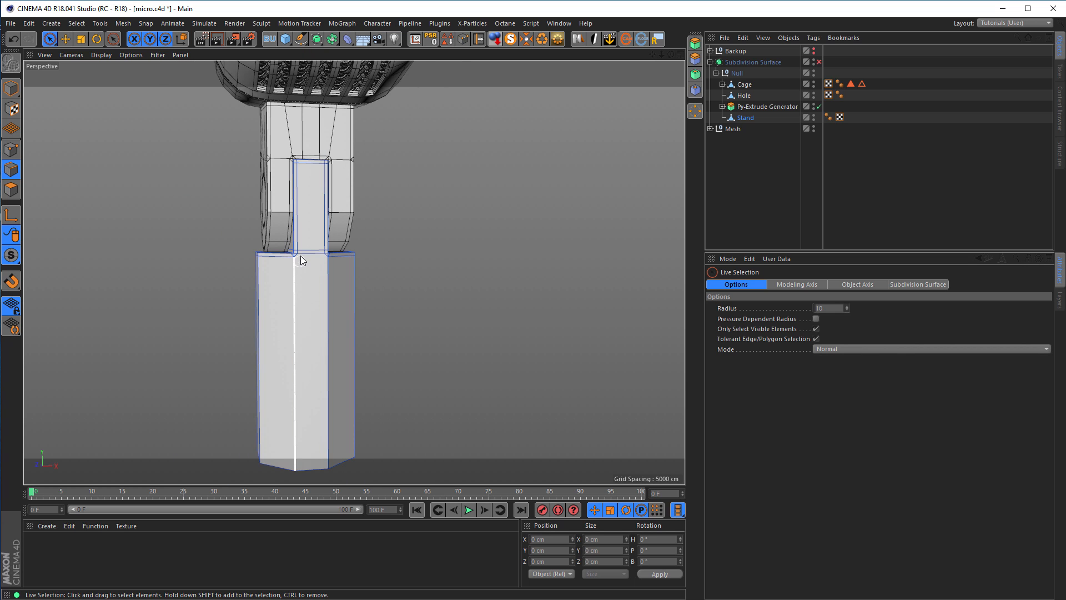
{"action": "scroll", "coordinate": [301, 256], "scroll_direction": "up", "scroll_amount": 10}
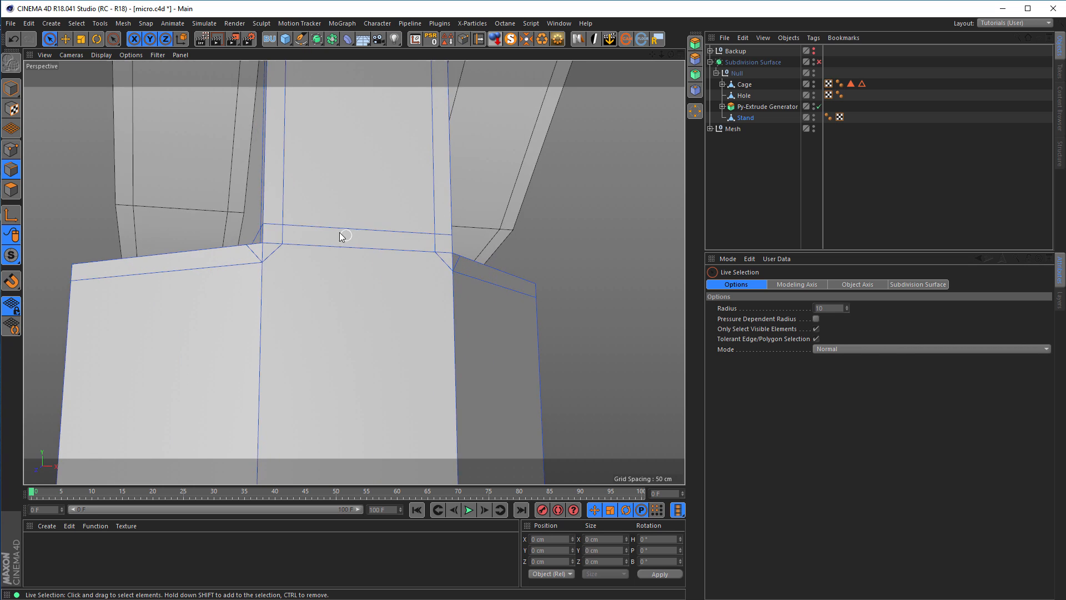
{"action": "scroll", "coordinate": [341, 236], "scroll_direction": "down", "scroll_amount": 3}
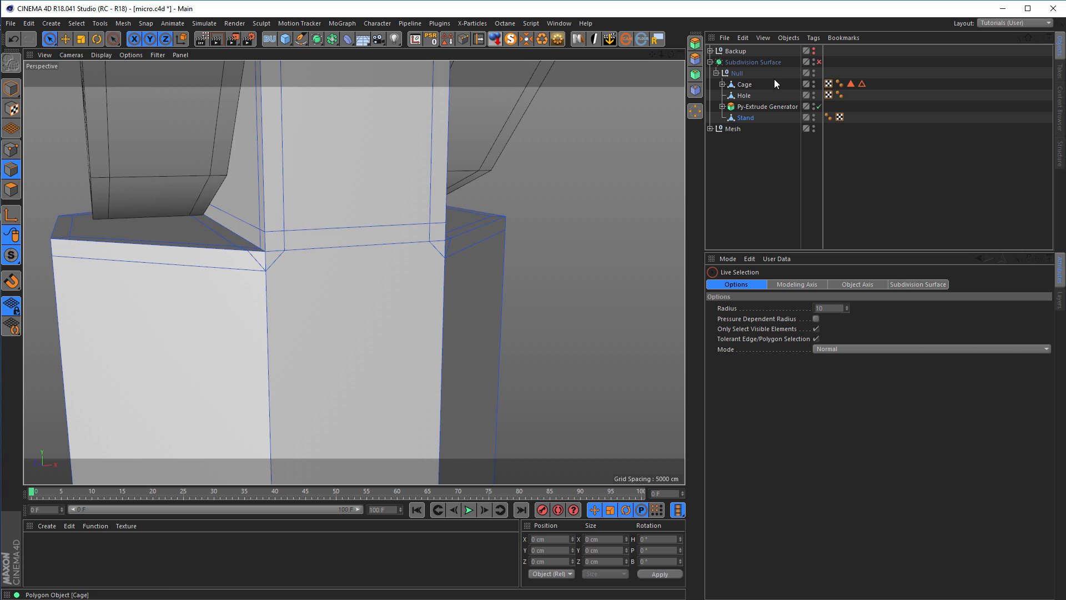
{"action": "left_click", "coordinate": [819, 61]}
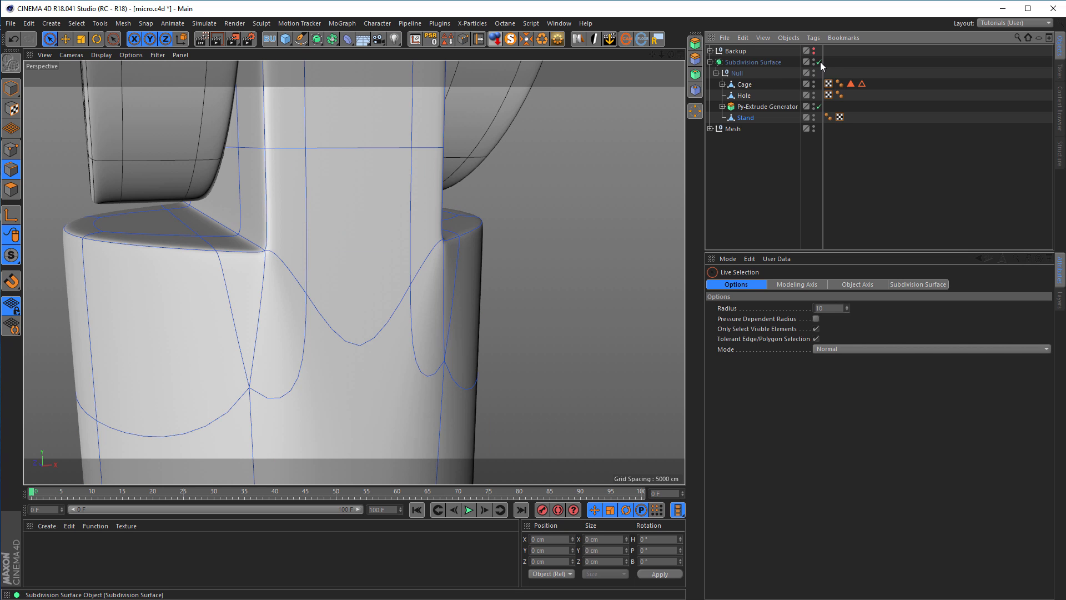
{"action": "left_click_drag", "start_coordinate": [454, 248], "coordinate": [572, 232], "text": "alt"}
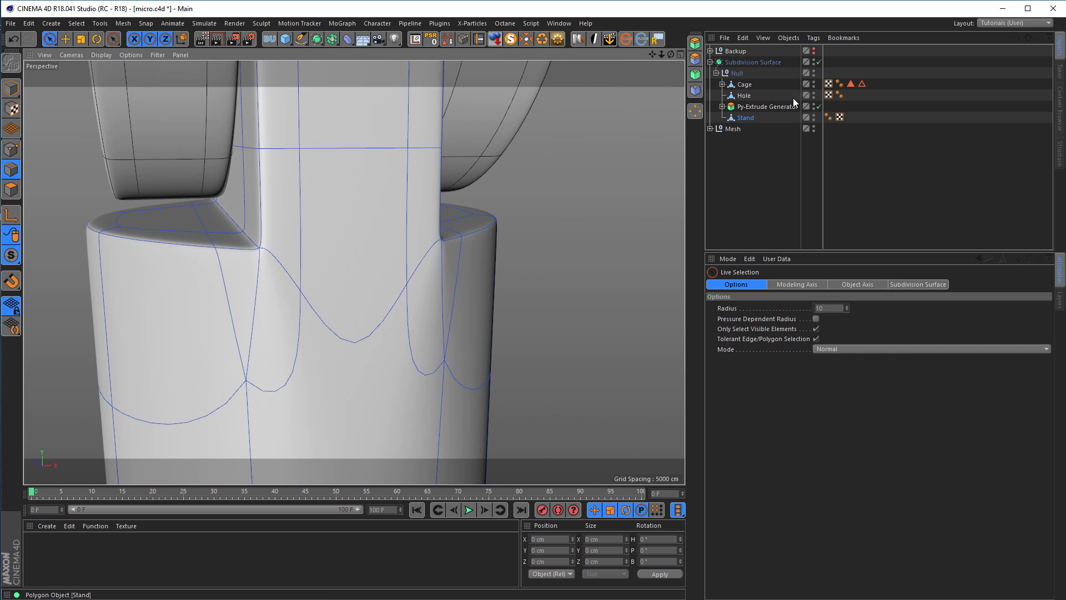
{"action": "left_click", "coordinate": [820, 62]}
{"action": "scroll", "coordinate": [333, 261], "scroll_direction": "up", "scroll_amount": 3}
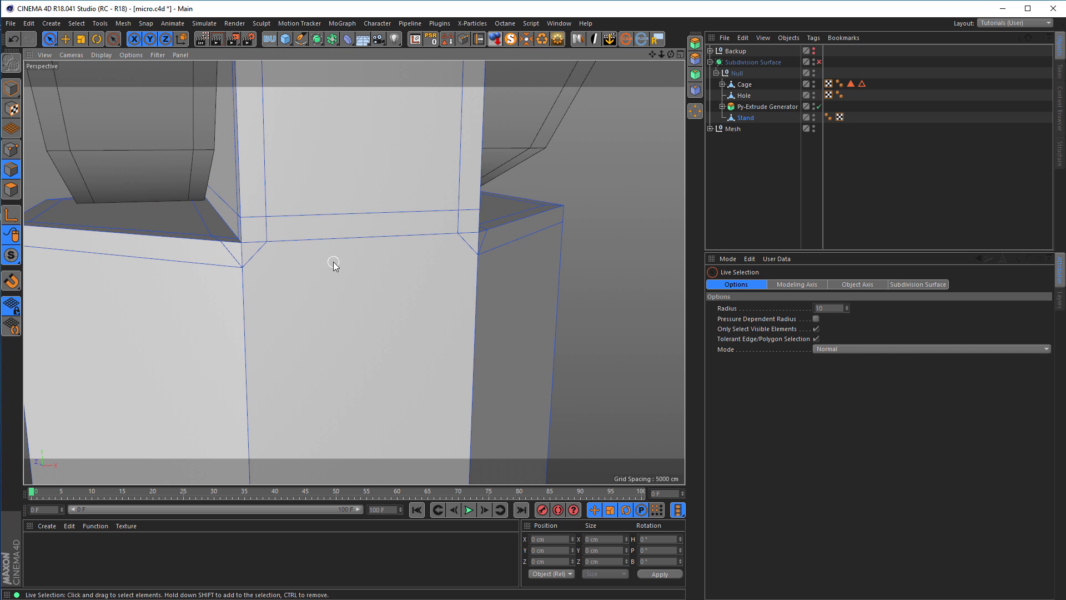
- Try to cut a line in the perspective view joining the two front corner points just below the upright block's base
{"action": "key", "text": "k"}
{"action": "key", "text": "k"}
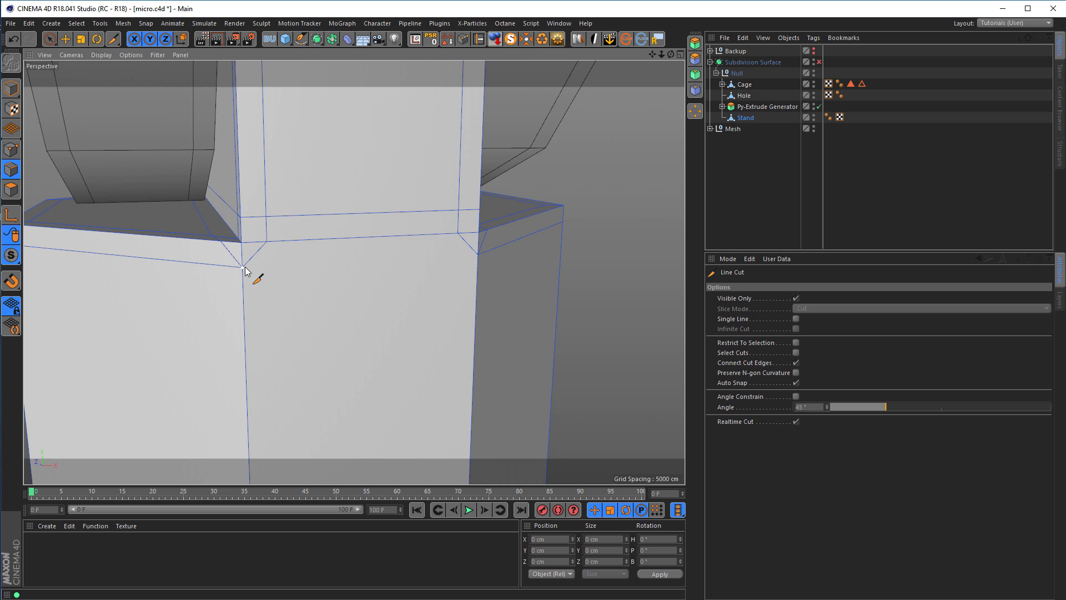
{"action": "left_click", "coordinate": [243, 268]}
{"action": "left_click", "coordinate": [476, 256]}
{"action": "left_click", "coordinate": [477, 256]}
{"action": "key", "text": "Escape"}
{"action": "left_click_drag", "start_coordinate": [443, 338], "coordinate": [556, 325], "text": "alt"}
{"action": "middle_click_drag", "start_coordinate": [545, 319], "coordinate": [409, 234], "text": "alt"}
{"action": "left_click_drag", "start_coordinate": [421, 241], "coordinate": [472, 263], "text": "alt"}
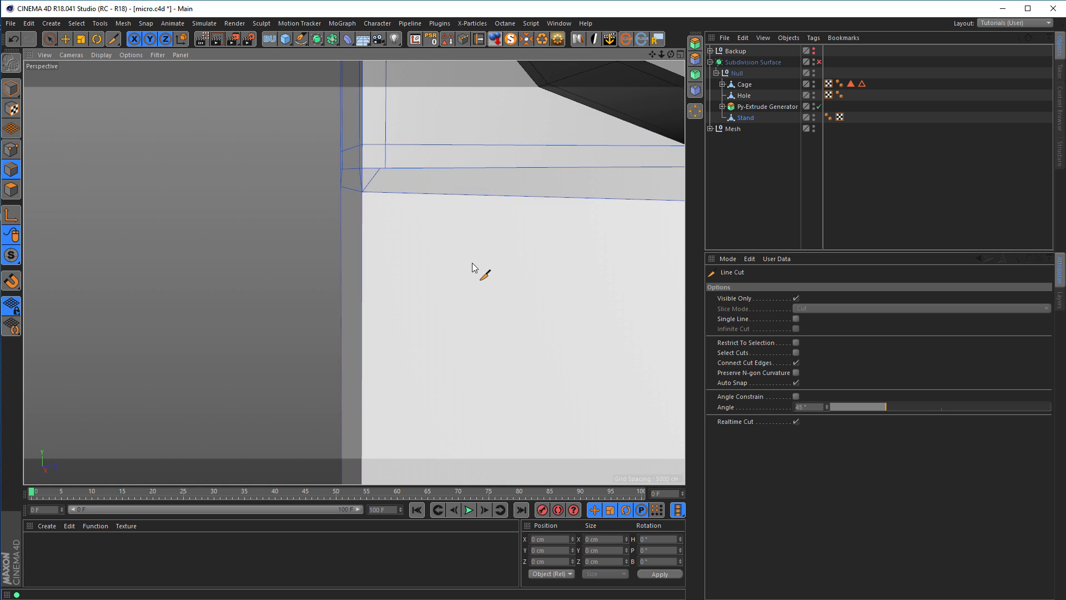
{"action": "scroll", "coordinate": [472, 263], "scroll_direction": "down", "scroll_amount": 5}
{"action": "middle_click_drag", "start_coordinate": [488, 275], "coordinate": [306, 258], "text": "alt"}
{"action": "left_click_drag", "start_coordinate": [306, 259], "coordinate": [600, 273], "text": "alt"}
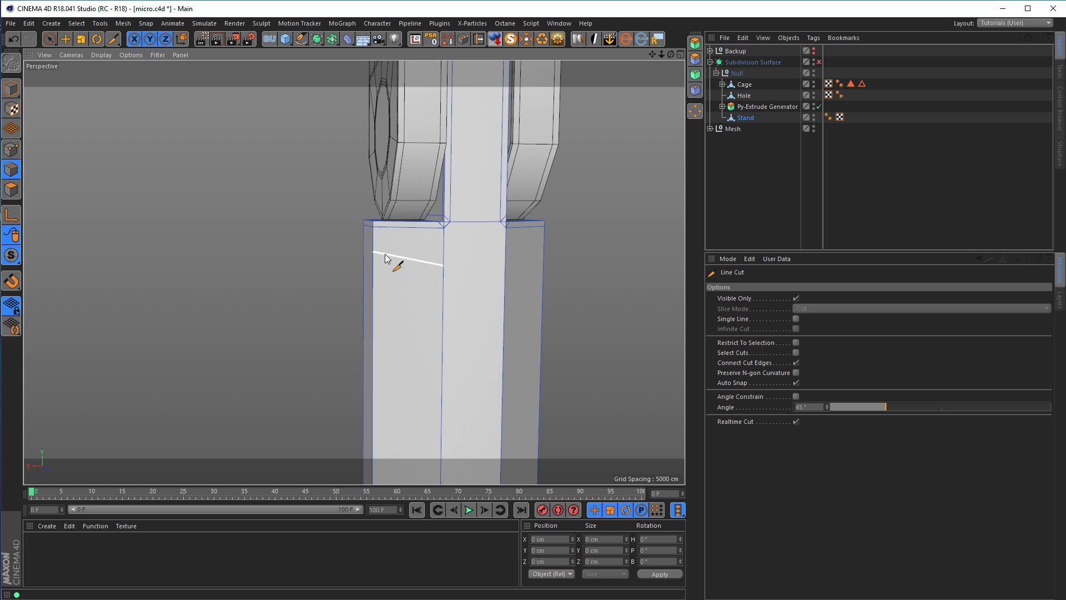
{"action": "left_click_drag", "start_coordinate": [382, 255], "coordinate": [418, 250], "text": "alt"}
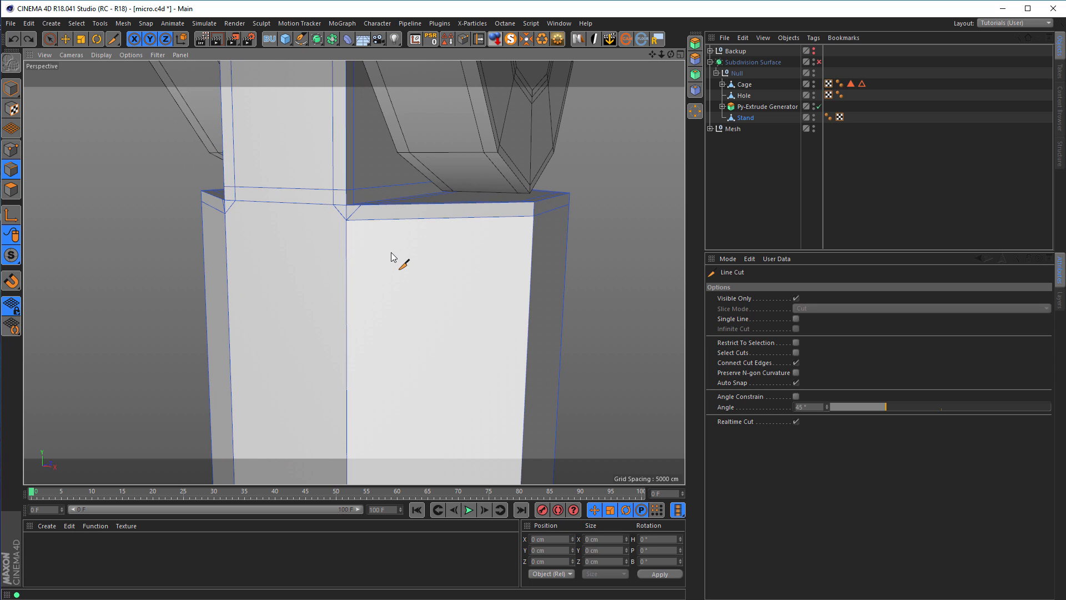
- In the front view, cut a horizontal line across the Stand's front face, joining the two corner points just below the upright block's base
{"action": "middle_click", "coordinate": [394, 257]}
{"action": "middle_click", "coordinate": [435, 352]}
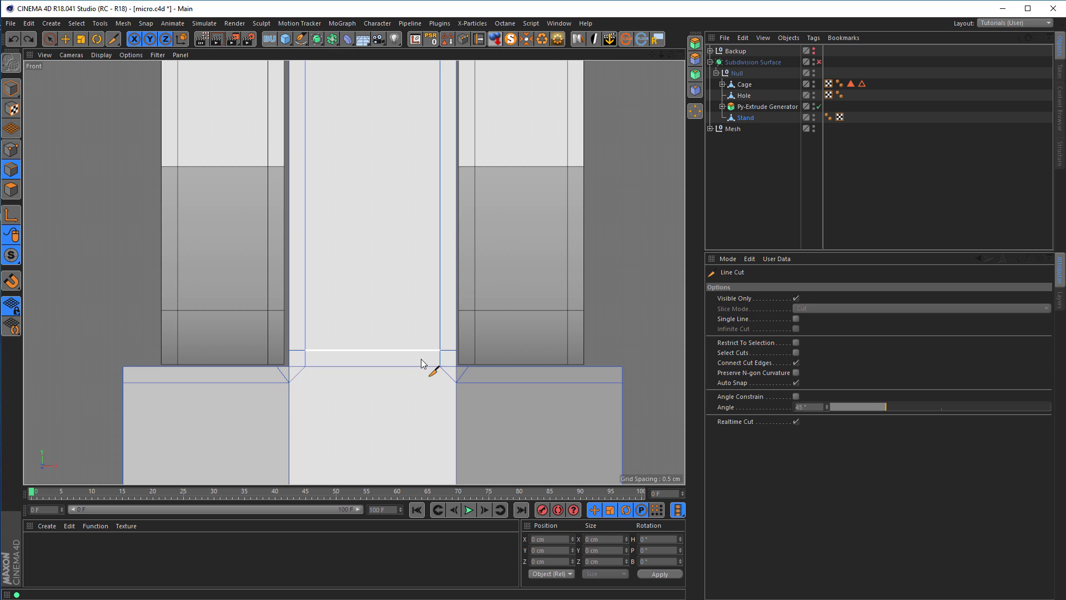
{"action": "left_click", "coordinate": [289, 382]}
{"action": "left_click", "coordinate": [456, 383]}
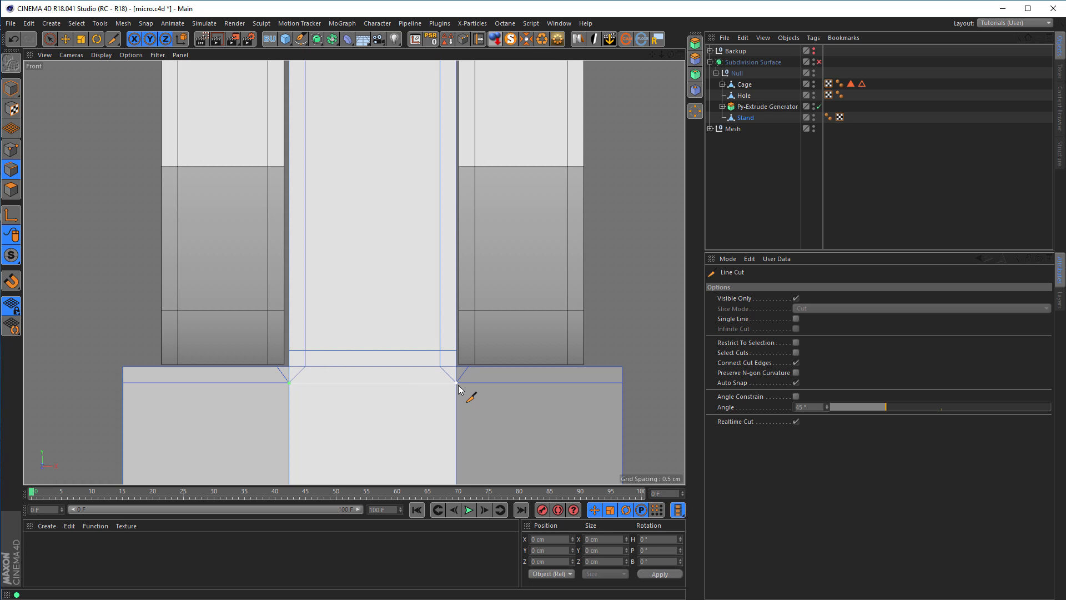
{"action": "middle_click", "coordinate": [433, 404]}
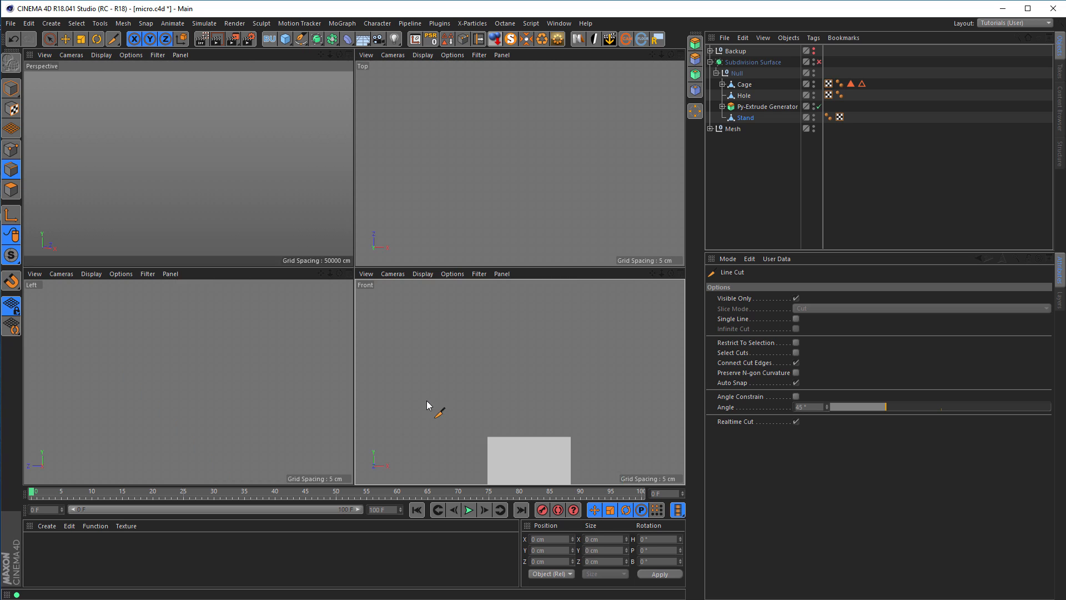
{"action": "middle_click", "coordinate": [293, 263]}
{"action": "left_click_drag", "start_coordinate": [292, 260], "coordinate": [145, 260], "text": "alt"}
{"action": "left_click_drag", "start_coordinate": [354, 272], "coordinate": [244, 265], "text": "alt"}
{"action": "left_click_drag", "start_coordinate": [243, 266], "coordinate": [319, 266], "text": "alt"}
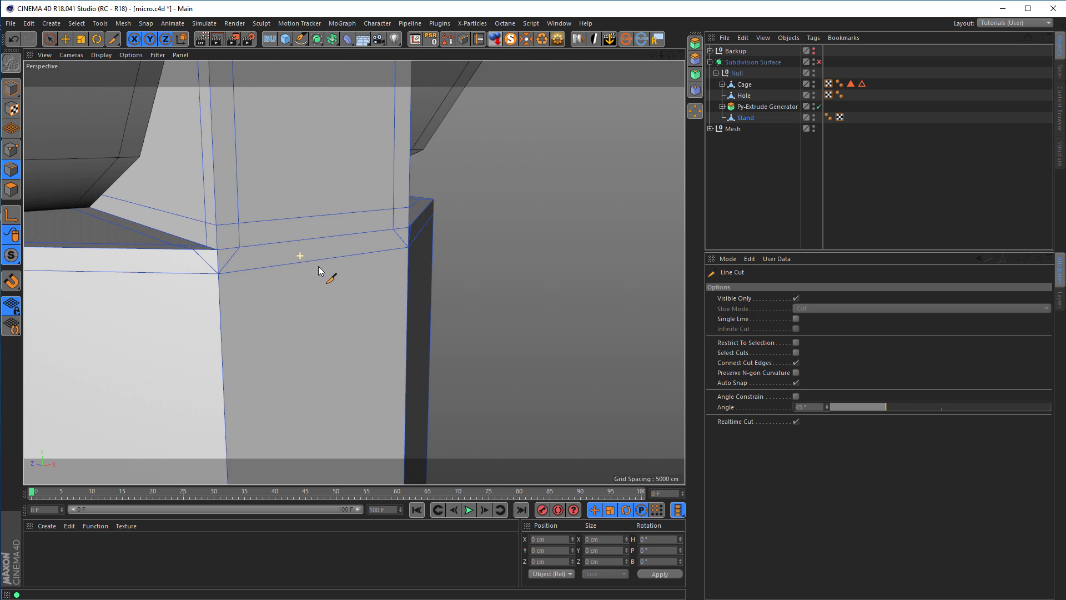
{"action": "right_click_drag", "start_coordinate": [266, 259], "coordinate": [128, 315], "text": "alt"}
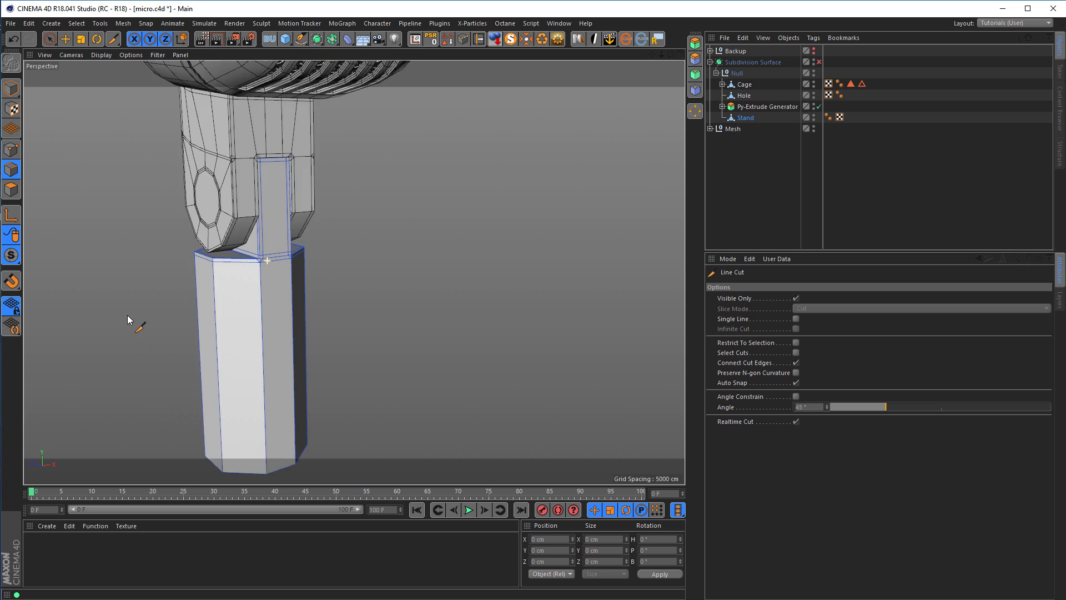
{"action": "left_click_drag", "start_coordinate": [128, 316], "coordinate": [228, 299], "text": "alt"}
{"action": "right_click_drag", "start_coordinate": [272, 228], "coordinate": [388, 209], "text": "alt"}
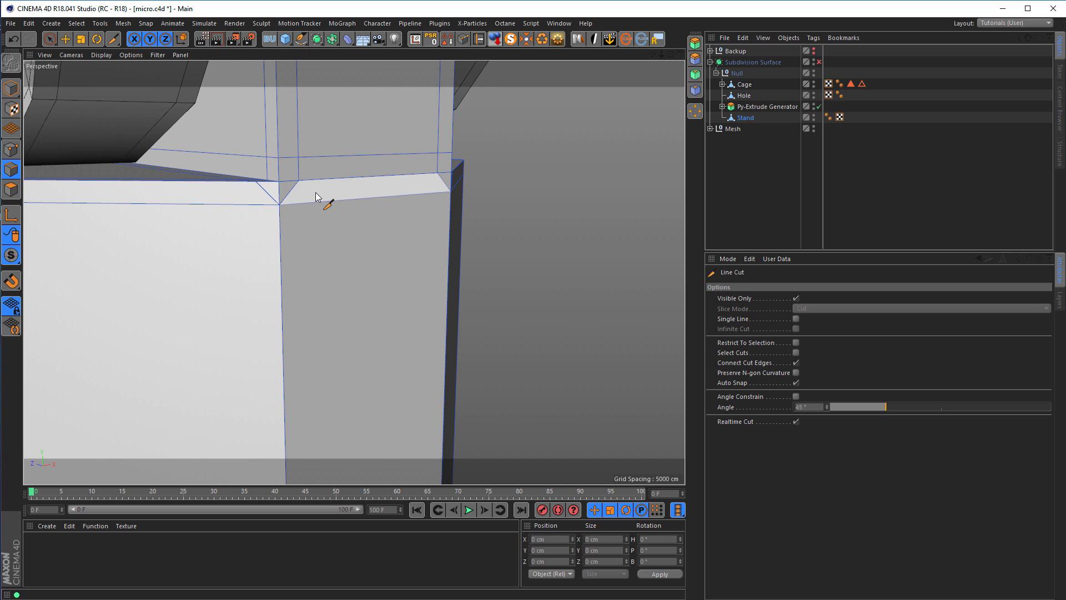
- In the front view, cut a vertical line down the Stand's front face near its left edge, from the inner bevel corner to the lower edge
{"action": "key", "text": "space"}
{"action": "key", "text": "space"}
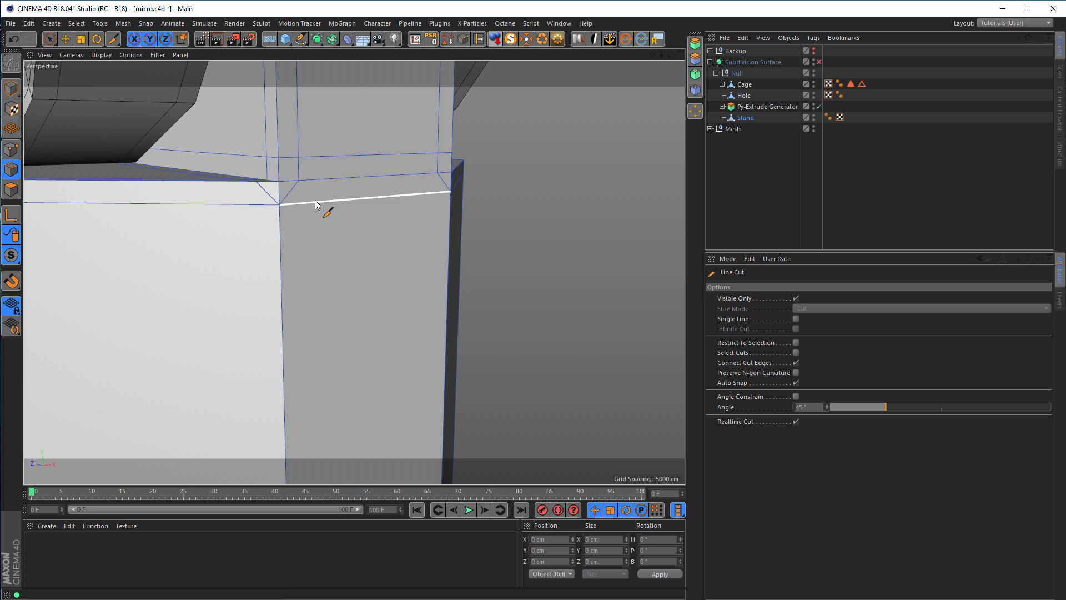
{"action": "middle_click", "coordinate": [321, 204]}
{"action": "middle_click", "coordinate": [418, 336]}
{"action": "middle_click_drag", "start_coordinate": [373, 372], "coordinate": [392, 135], "text": "alt"}
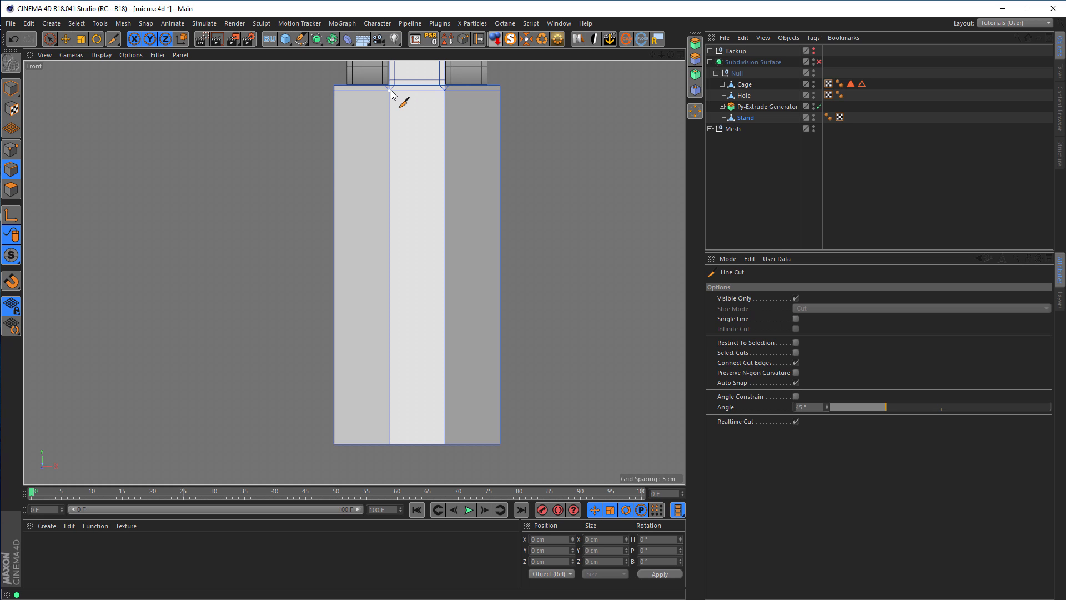
{"action": "scroll", "coordinate": [395, 91], "scroll_direction": "up", "scroll_amount": 1}
{"action": "middle_click_drag", "start_coordinate": [396, 155], "coordinate": [395, 131], "text": "alt"}
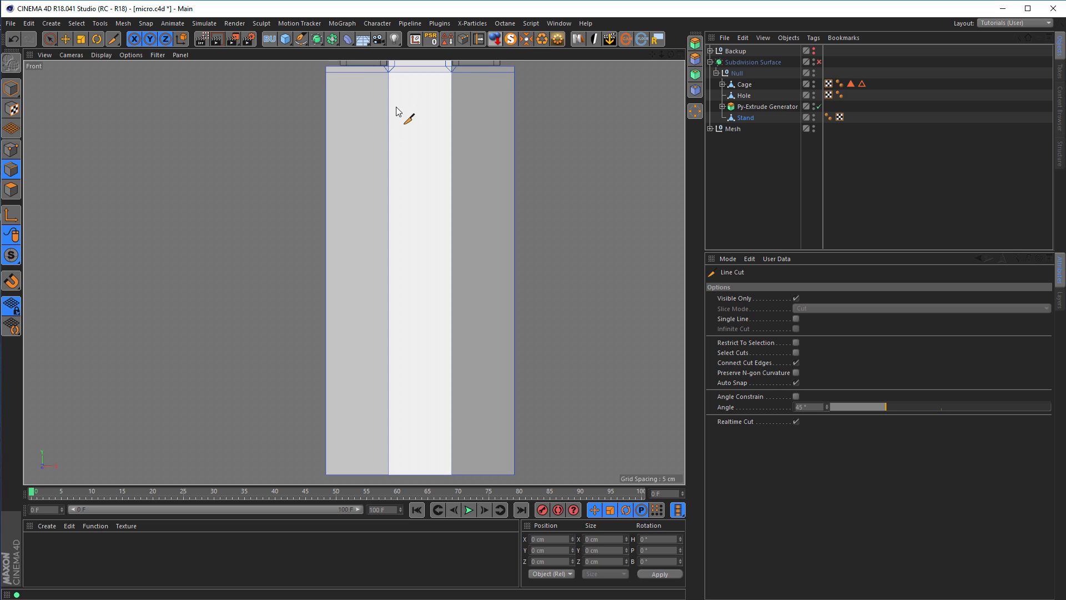
{"action": "left_click", "coordinate": [395, 67]}
{"action": "left_click", "coordinate": [395, 475]}
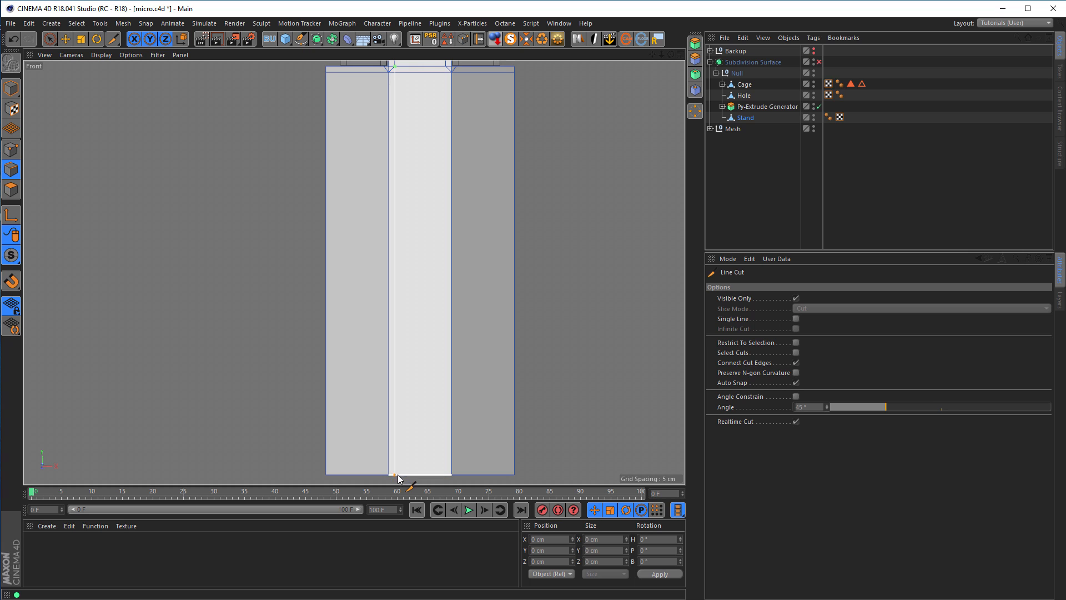
{"action": "key", "text": "Escape"}
{"action": "middle_click", "coordinate": [397, 482]}
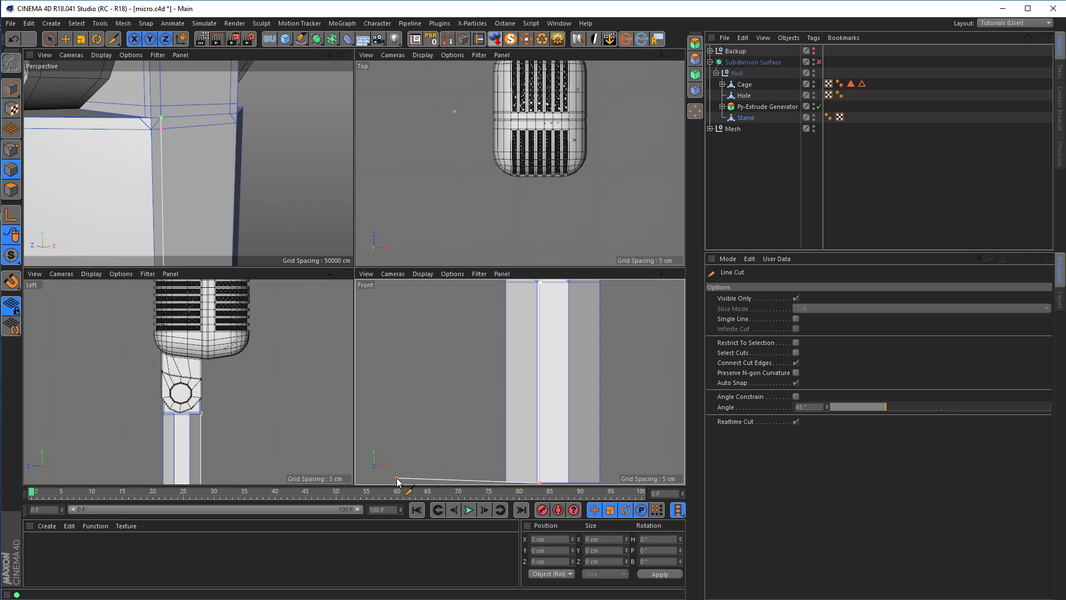
{"action": "middle_click", "coordinate": [290, 219]}
{"action": "key", "text": "Escape"}
{"action": "left_click_drag", "start_coordinate": [359, 267], "coordinate": [428, 257], "text": "alt"}
{"action": "right_click_drag", "start_coordinate": [428, 257], "coordinate": [358, 275], "text": "alt"}
{"action": "middle_click_drag", "start_coordinate": [358, 274], "coordinate": [313, 184], "text": "alt"}
{"action": "left_click_drag", "start_coordinate": [335, 184], "coordinate": [259, 151], "text": "alt"}
{"action": "right_click_drag", "start_coordinate": [316, 140], "coordinate": [395, 136], "text": "alt"}
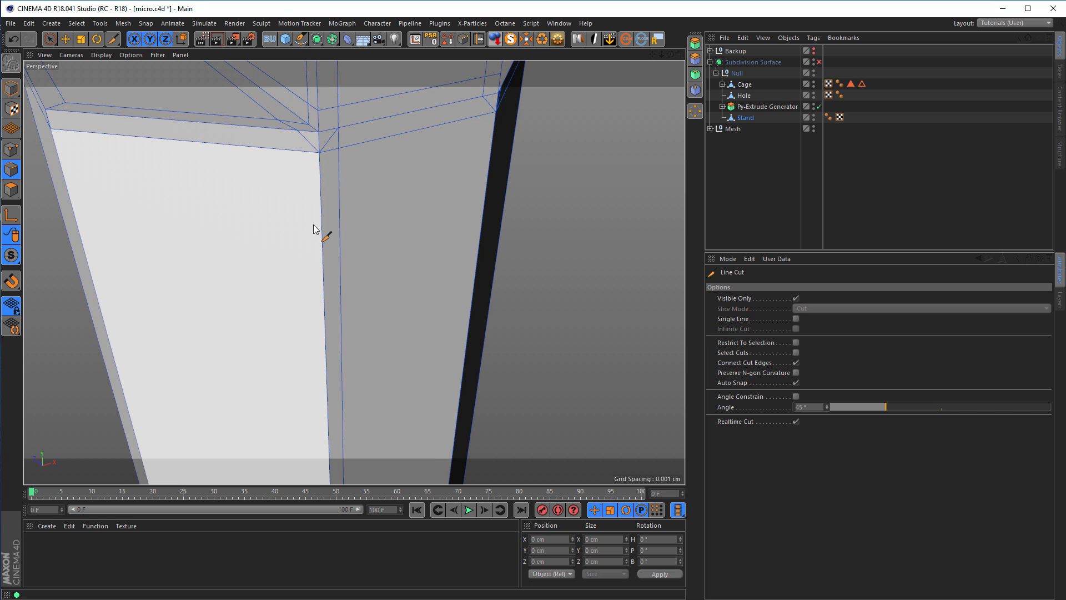
- Cut a vertical line down the Stand's left front face beside the front corner, from the bevel to below the lower edge
{"action": "right_click_drag", "start_coordinate": [300, 236], "coordinate": [285, 269], "text": "alt"}
{"action": "middle_click_drag", "start_coordinate": [285, 269], "coordinate": [296, 246], "text": "alt"}
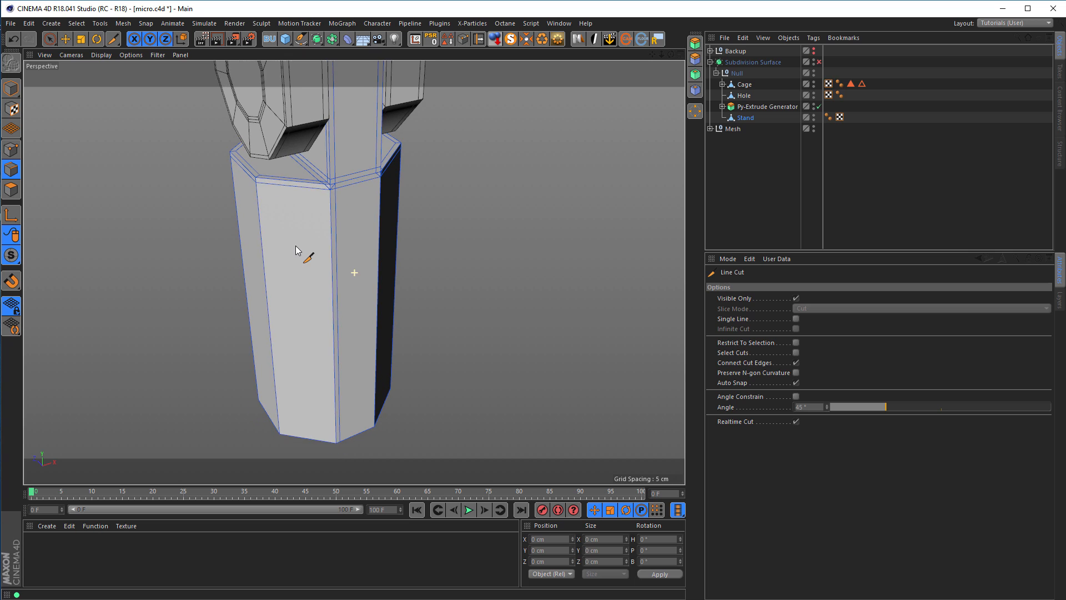
{"action": "left_click", "coordinate": [325, 183]}
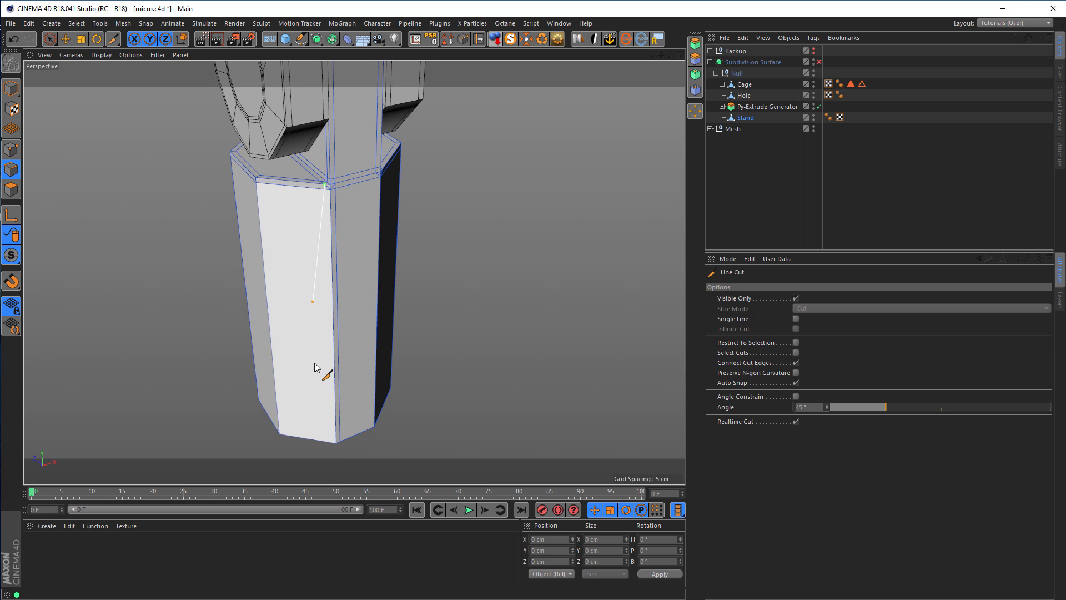
{"action": "left_click", "coordinate": [331, 456]}
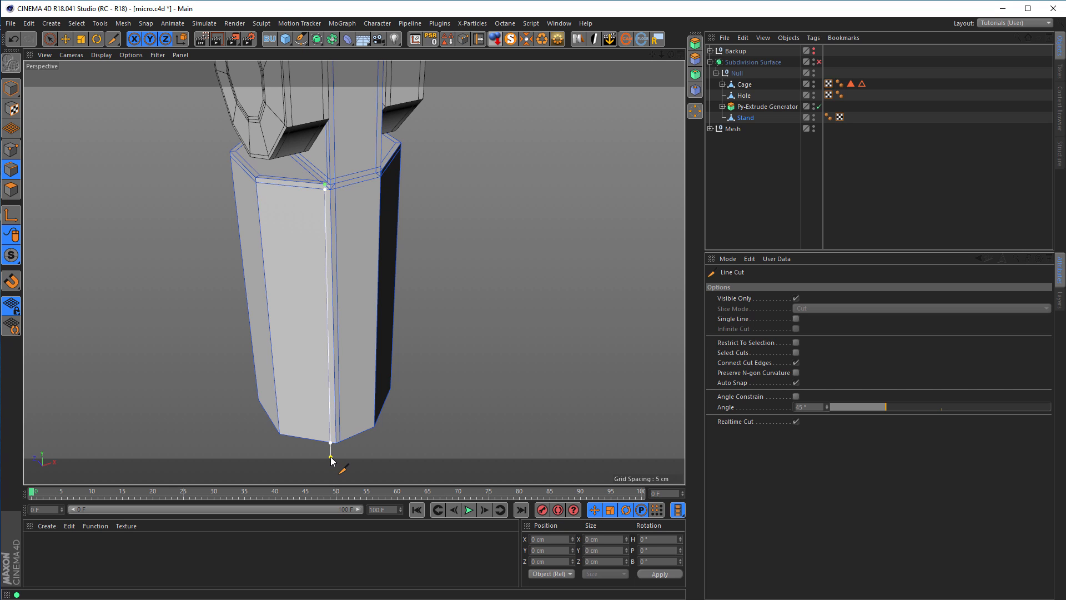
{"action": "scroll", "coordinate": [345, 179], "scroll_direction": "up", "scroll_amount": 10}
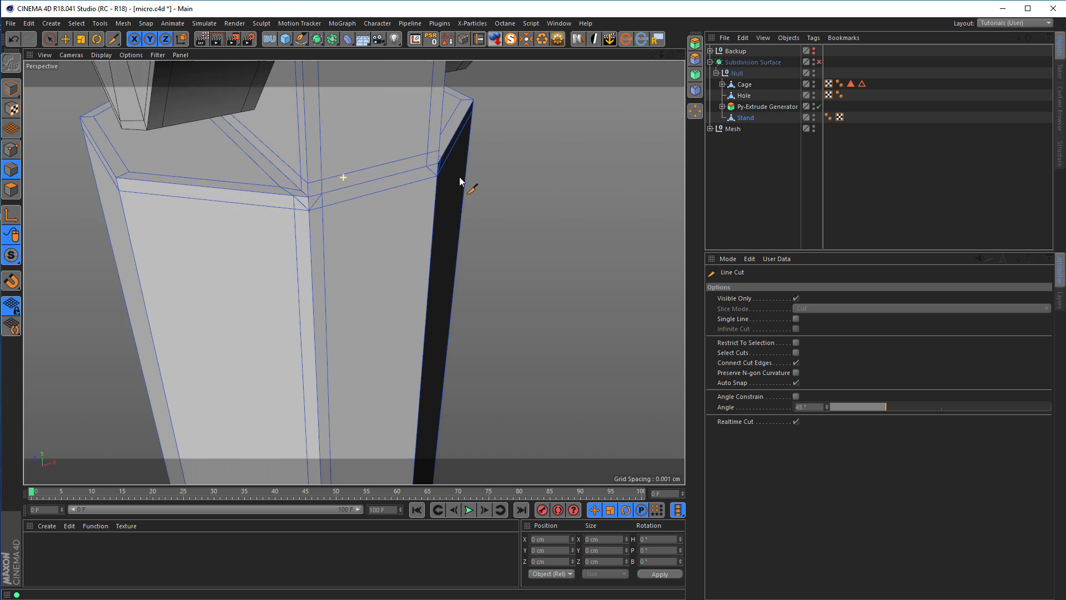
- Remove the two small diagonal edges across the bevel at the Stand's front corner
{"action": "key", "text": "space"}
{"action": "left_click", "coordinate": [221, 274]}
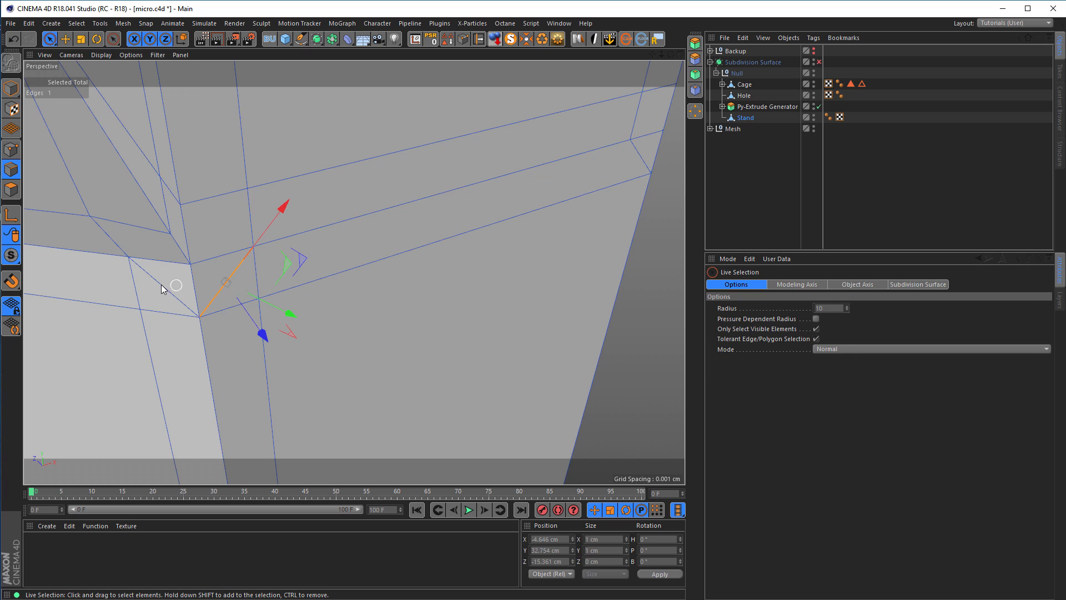
{"action": "left_click", "coordinate": [434, 328]}
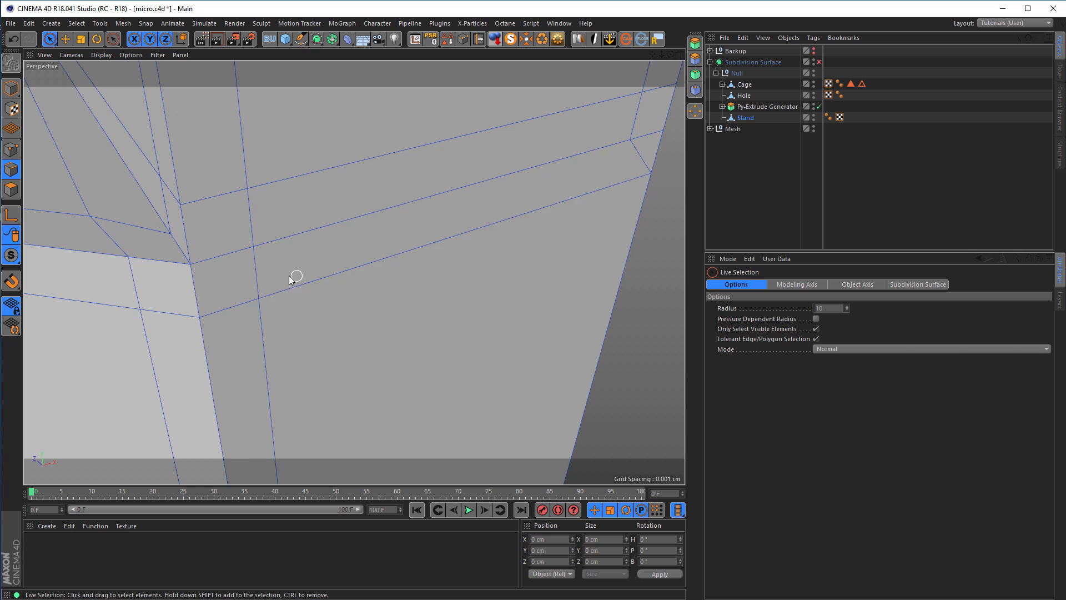
- Enable the Subdivision Surface to examine the smoothing around the Stand's bevelled front corner, and disable it again
{"action": "scroll", "coordinate": [293, 276], "scroll_direction": "down", "scroll_amount": 5}
{"action": "scroll", "coordinate": [265, 328], "scroll_direction": "down", "scroll_amount": 4}
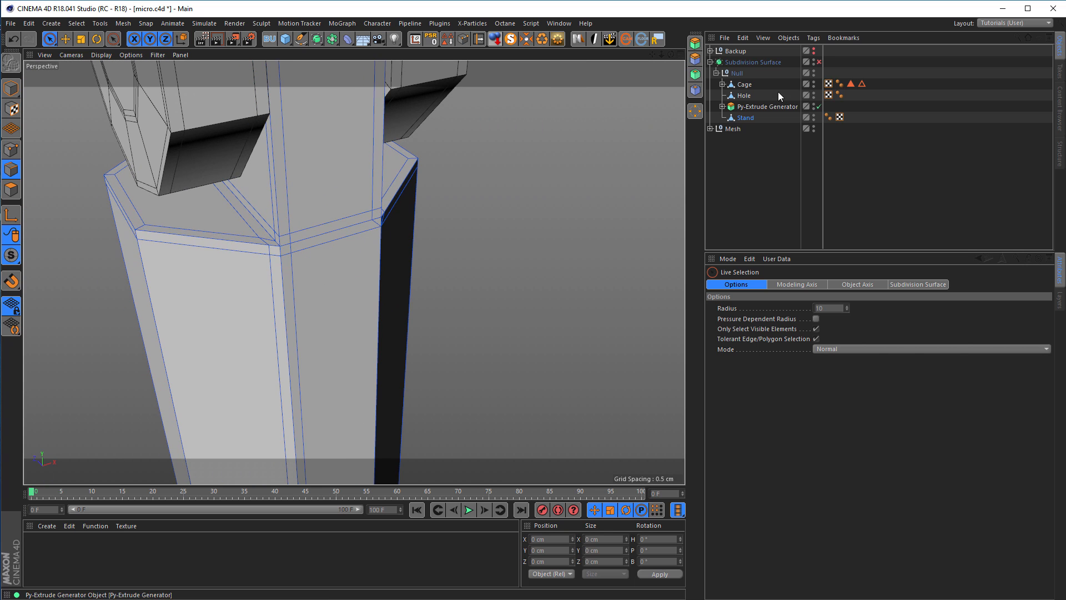
{"action": "left_click", "coordinate": [819, 61]}
{"action": "scroll", "coordinate": [305, 222], "scroll_direction": "up", "scroll_amount": 4}
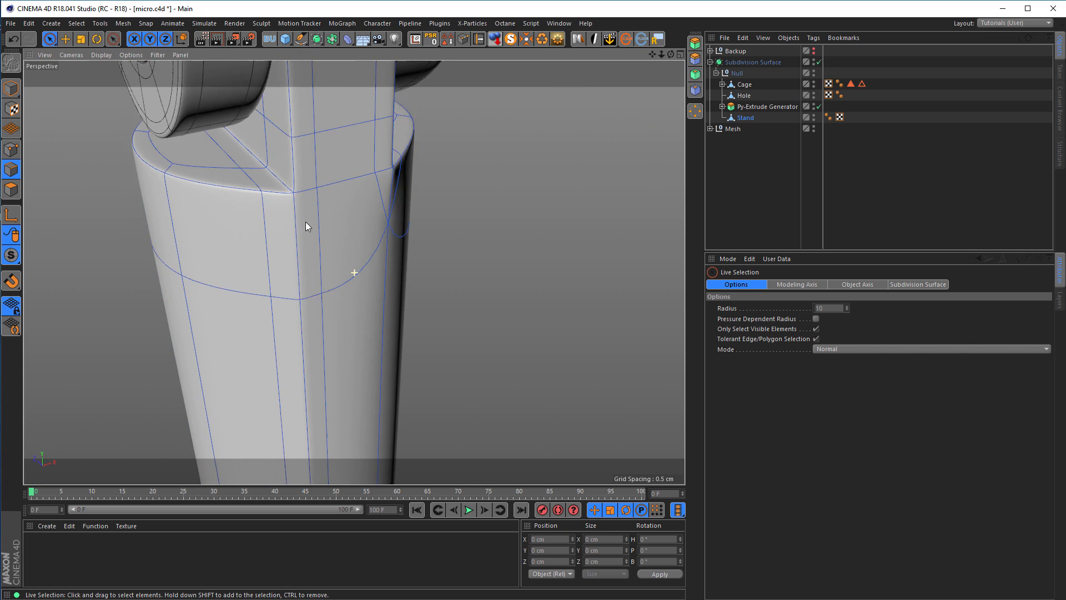
{"action": "scroll", "coordinate": [349, 387], "scroll_direction": "down", "scroll_amount": 3}
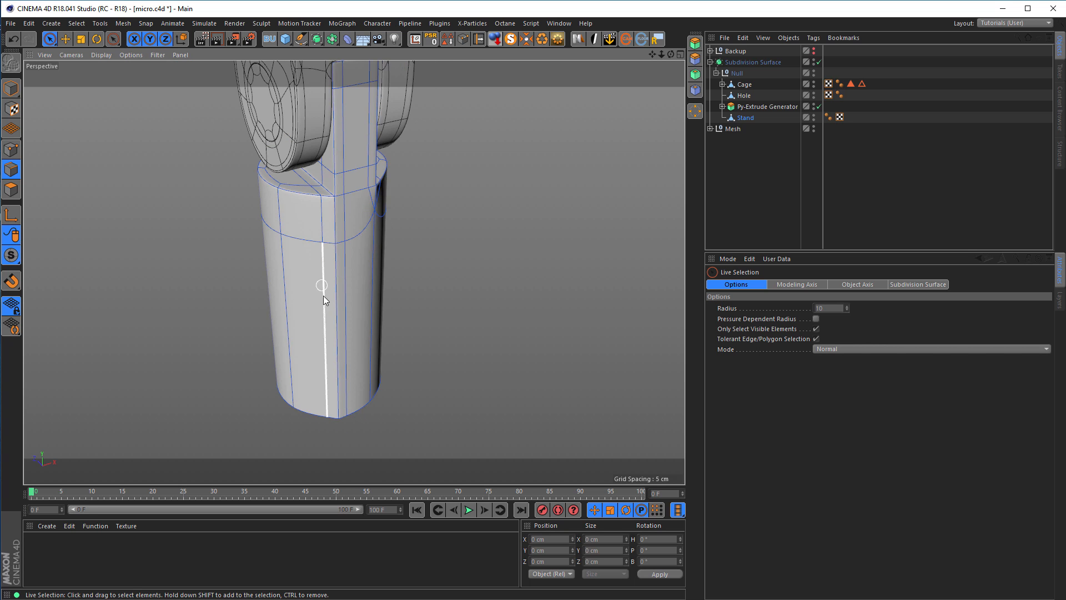
{"action": "scroll", "coordinate": [346, 191], "scroll_direction": "up", "scroll_amount": 5}
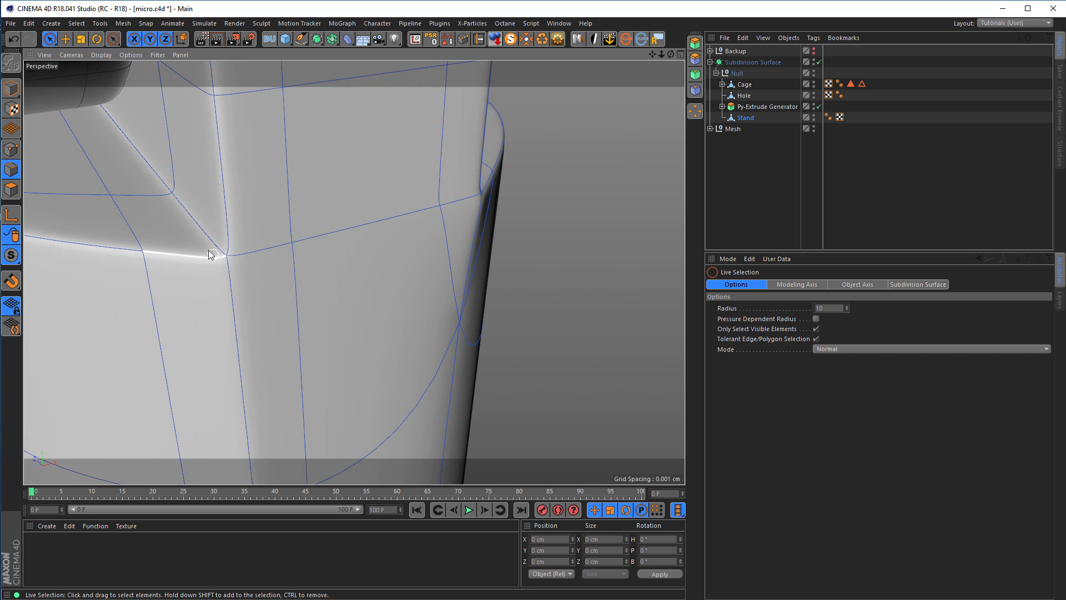
{"action": "mouse_move", "coordinate": [227, 258]}
{"action": "left_mouse_down", "text": "alt"}
{"action": "mouse_move", "coordinate": [296, 266]}
{"action": "mouse_move", "coordinate": [219, 260]}
{"action": "left_mouse_up", "text": "alt"}
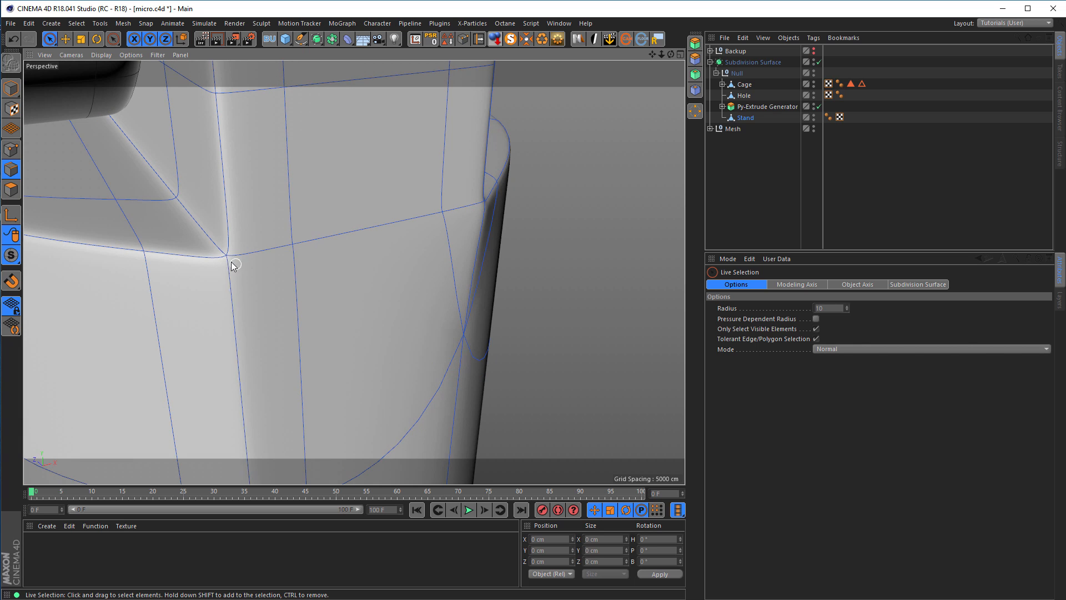
{"action": "left_click", "coordinate": [818, 62]}
{"action": "scroll", "coordinate": [308, 279], "scroll_direction": "down", "scroll_amount": 5}
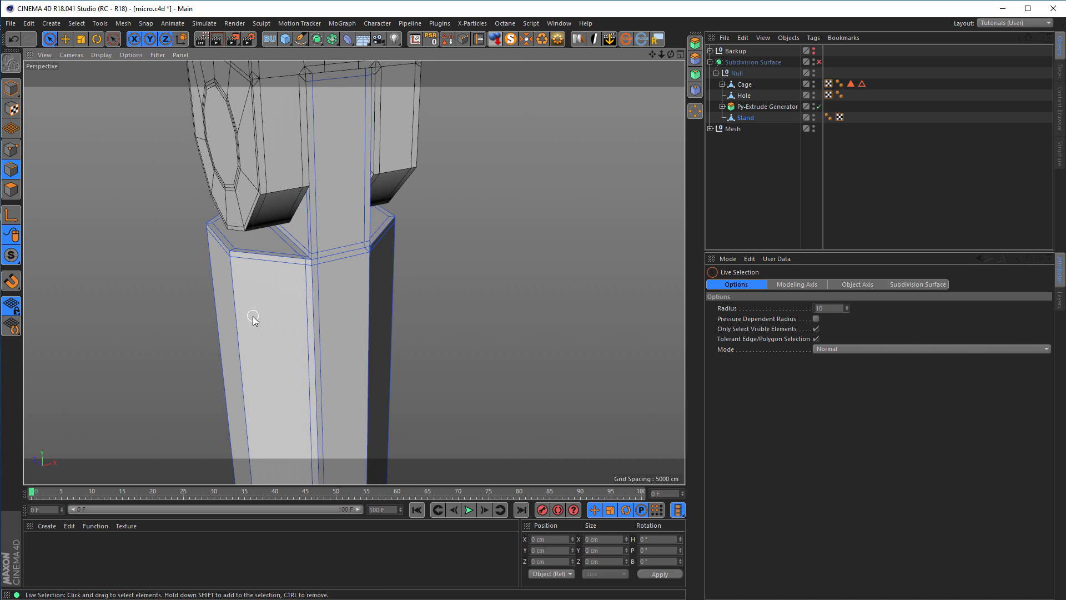
- Try to loop-select the Stand's upper rim, testing the Stop at Boundary Edges and Select Boundary Loop options
{"action": "scroll", "coordinate": [333, 256], "scroll_direction": "up", "scroll_amount": 6}
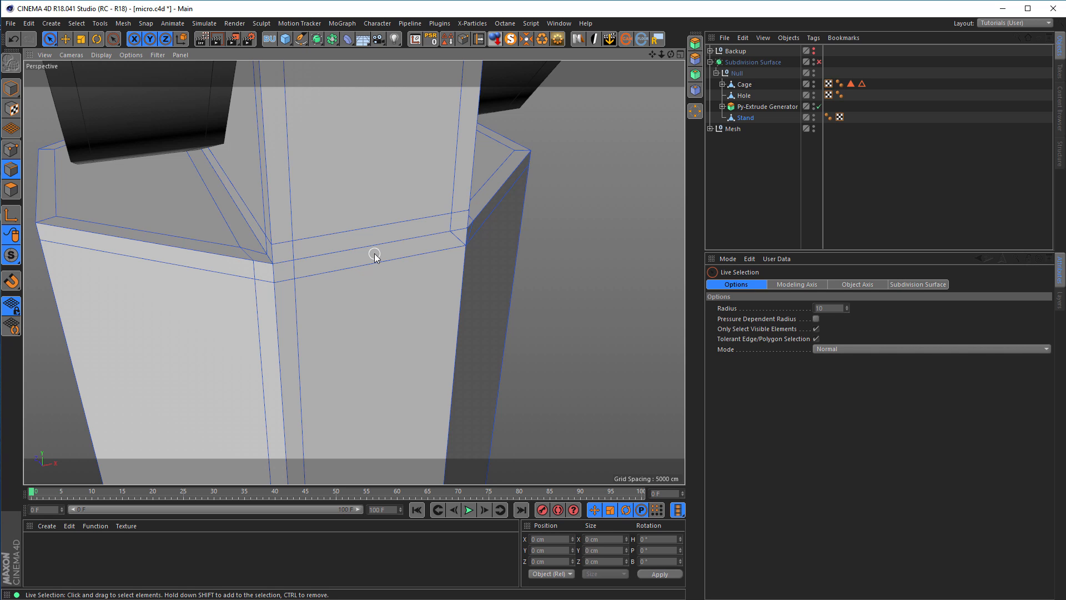
{"action": "key", "text": "u"}
{"action": "key", "text": "l"}
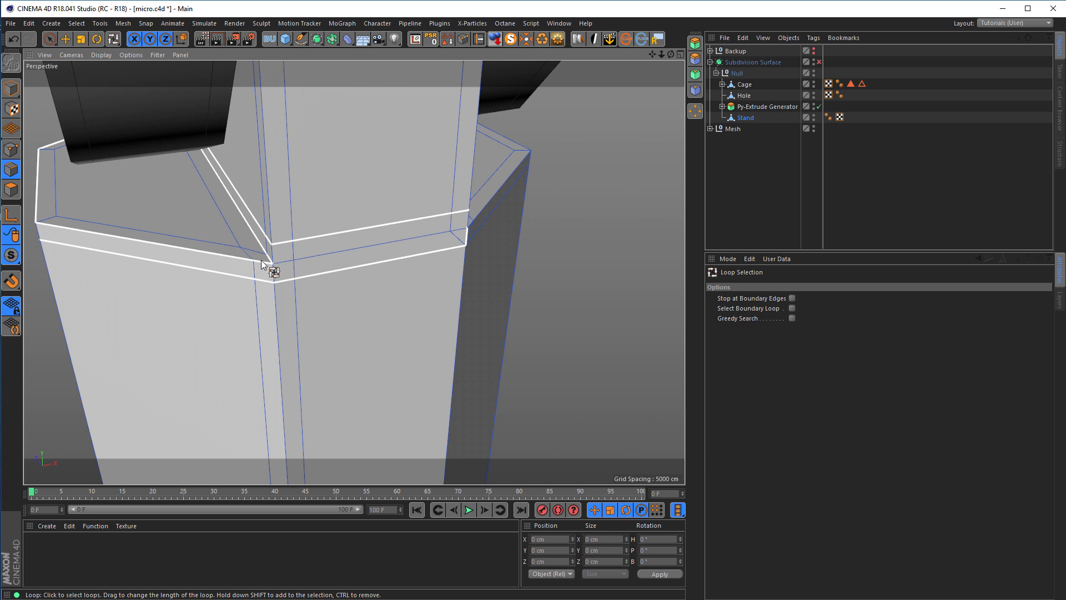
{"action": "left_click", "coordinate": [792, 298]}
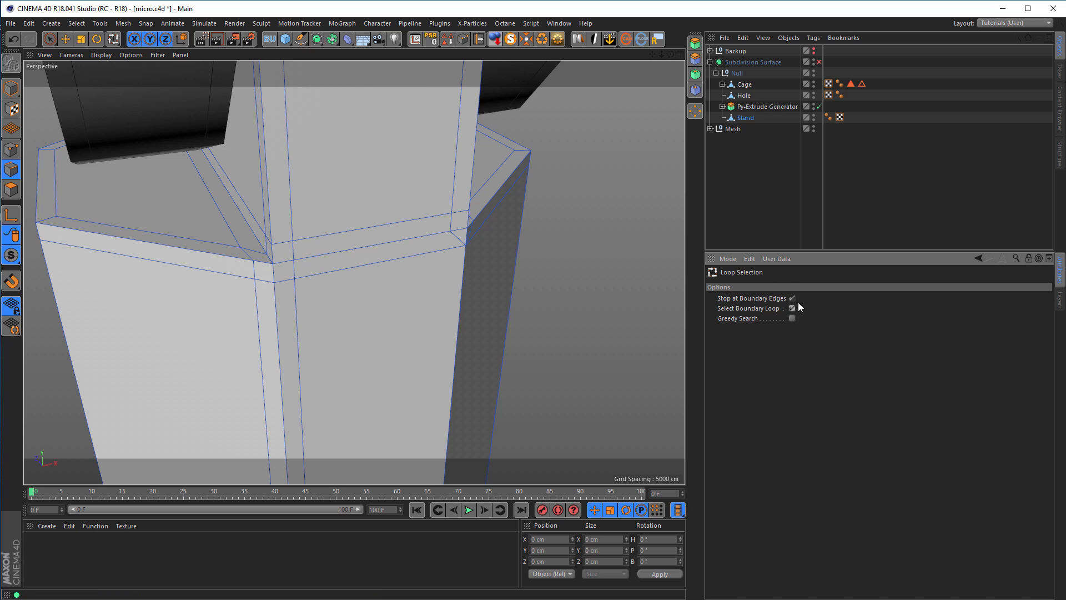
{"action": "left_click", "coordinate": [792, 308]}
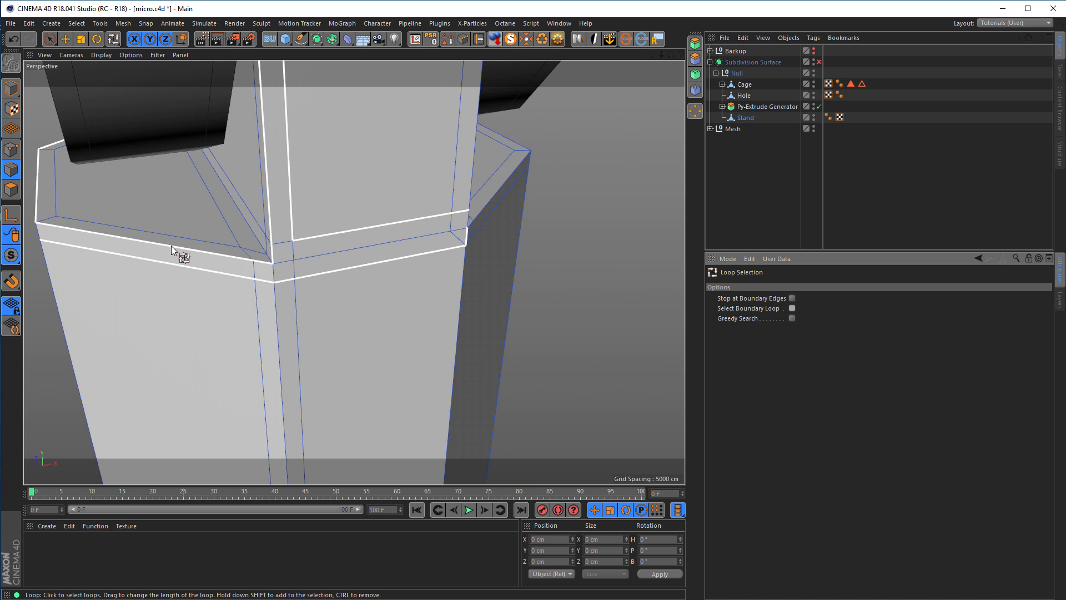
- Use Path Selection to select the edges all around the Stand's outer upper rim, and convert the selection to points
{"action": "right_click", "coordinate": [175, 344]}
{"action": "left_click", "coordinate": [211, 339]}
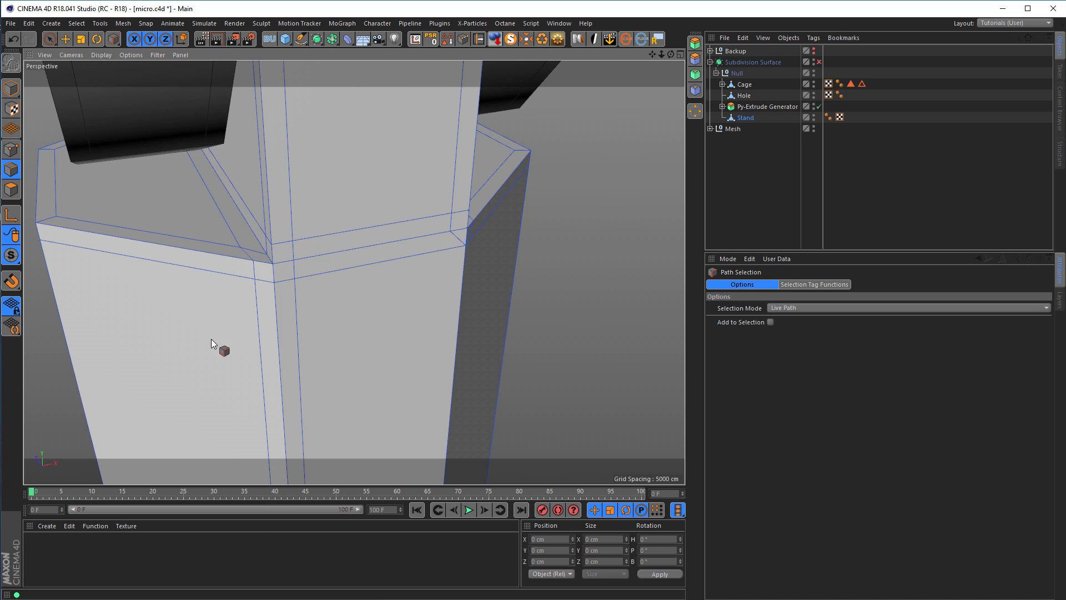
{"action": "left_click_drag", "start_coordinate": [299, 259], "coordinate": [482, 222]}
{"action": "mouse_move", "coordinate": [530, 164]}
{"action": "left_mouse_down"}
{"action": "mouse_move", "coordinate": [541, 146]}
{"action": "mouse_move", "coordinate": [335, 277]}
{"action": "mouse_move", "coordinate": [474, 271]}
{"action": "mouse_move", "coordinate": [411, 309]}
{"action": "left_mouse_up"}
{"action": "mouse_move", "coordinate": [532, 255]}
{"action": "left_mouse_down"}
{"action": "mouse_move", "coordinate": [563, 239]}
{"action": "mouse_move", "coordinate": [260, 343]}
{"action": "mouse_move", "coordinate": [441, 306]}
{"action": "mouse_move", "coordinate": [364, 302]}
{"action": "left_mouse_up"}
{"action": "left_click_drag", "start_coordinate": [288, 293], "coordinate": [443, 242]}
{"action": "middle_click_drag", "start_coordinate": [385, 261], "coordinate": [304, 311], "text": "alt"}
{"action": "left_click_drag", "start_coordinate": [348, 293], "coordinate": [494, 286], "text": "alt"}
{"action": "scroll", "coordinate": [343, 275], "scroll_direction": "up", "scroll_amount": 5}
{"action": "left_click_drag", "start_coordinate": [206, 272], "coordinate": [411, 232]}
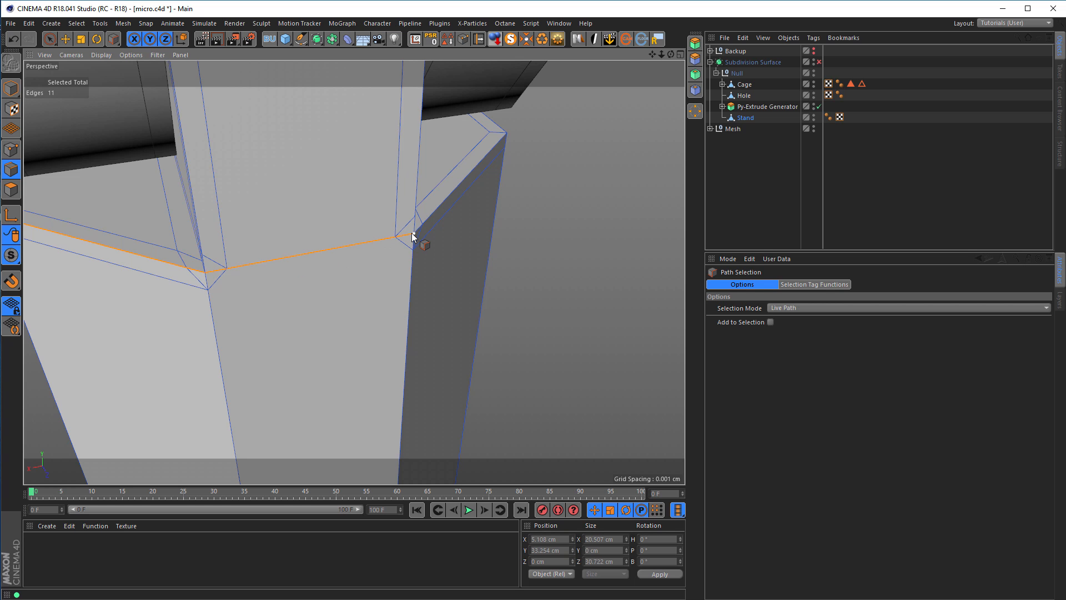
{"action": "middle_click_drag", "start_coordinate": [412, 233], "coordinate": [317, 314], "text": "alt"}
{"action": "left_click_drag", "start_coordinate": [317, 314], "coordinate": [422, 314], "text": "alt"}
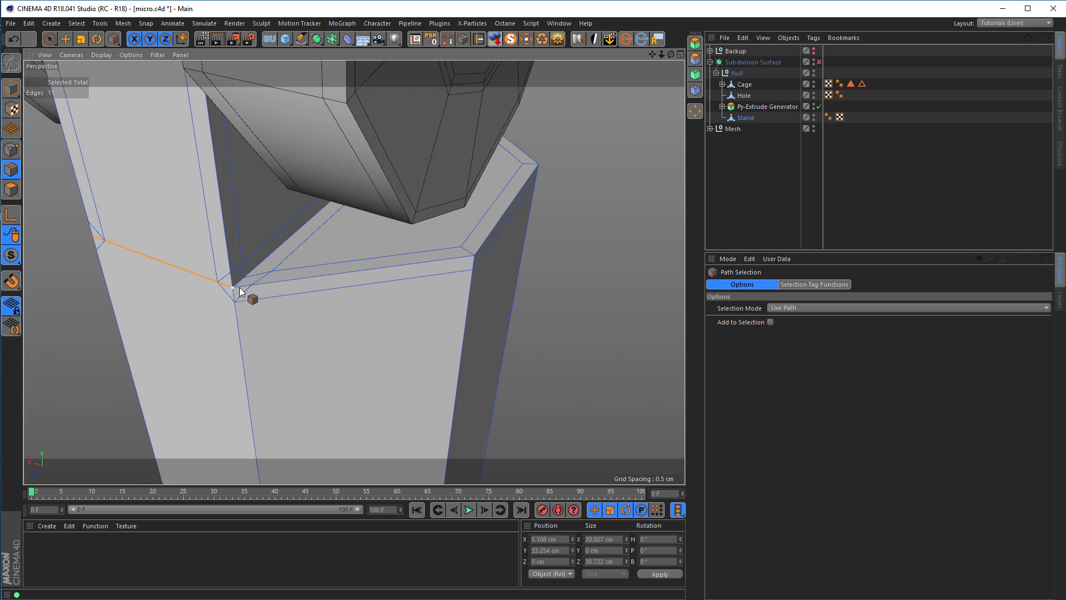
{"action": "left_click_drag", "start_coordinate": [431, 263], "coordinate": [457, 258]}
{"action": "middle_click_drag", "start_coordinate": [458, 258], "coordinate": [225, 358], "text": "alt"}
{"action": "left_click_drag", "start_coordinate": [311, 326], "coordinate": [423, 322], "text": "alt"}
{"action": "left_click_drag", "start_coordinate": [208, 302], "coordinate": [373, 281]}
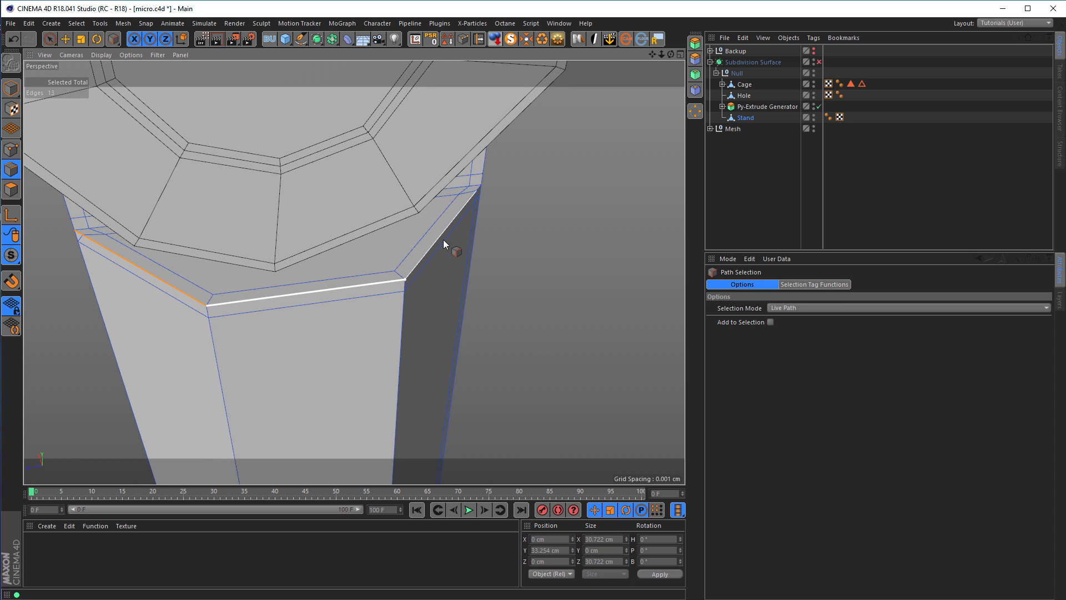
{"action": "left_click_drag", "start_coordinate": [475, 192], "coordinate": [474, 193]}
{"action": "middle_click_drag", "start_coordinate": [475, 192], "coordinate": [328, 324], "text": "alt"}
{"action": "left_click_drag", "start_coordinate": [328, 324], "coordinate": [404, 321], "text": "alt"}
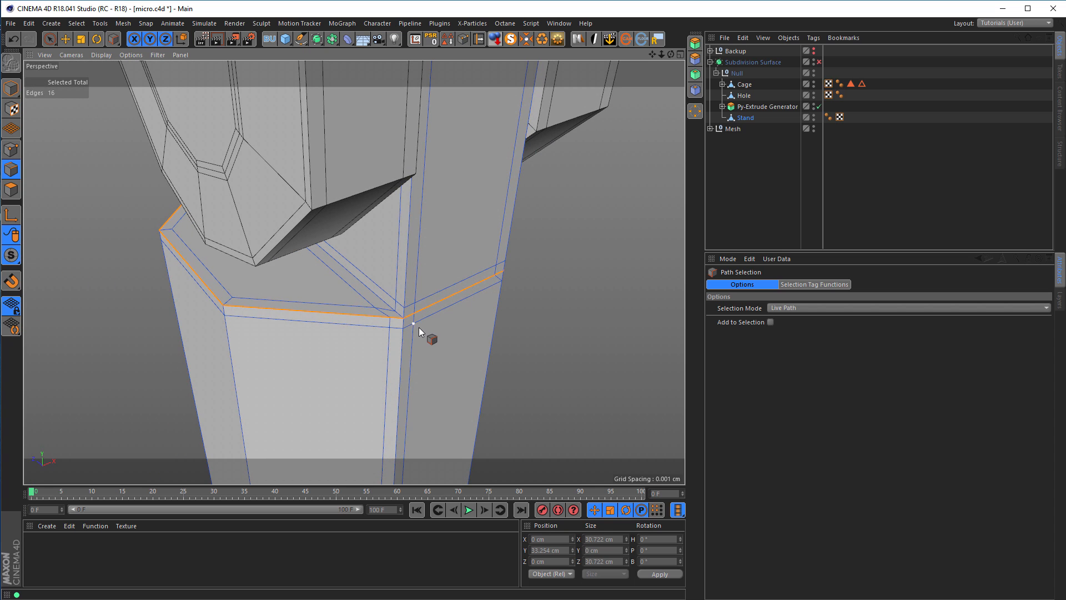
{"action": "left_click_drag", "start_coordinate": [410, 328], "coordinate": [384, 306], "text": "alt"}
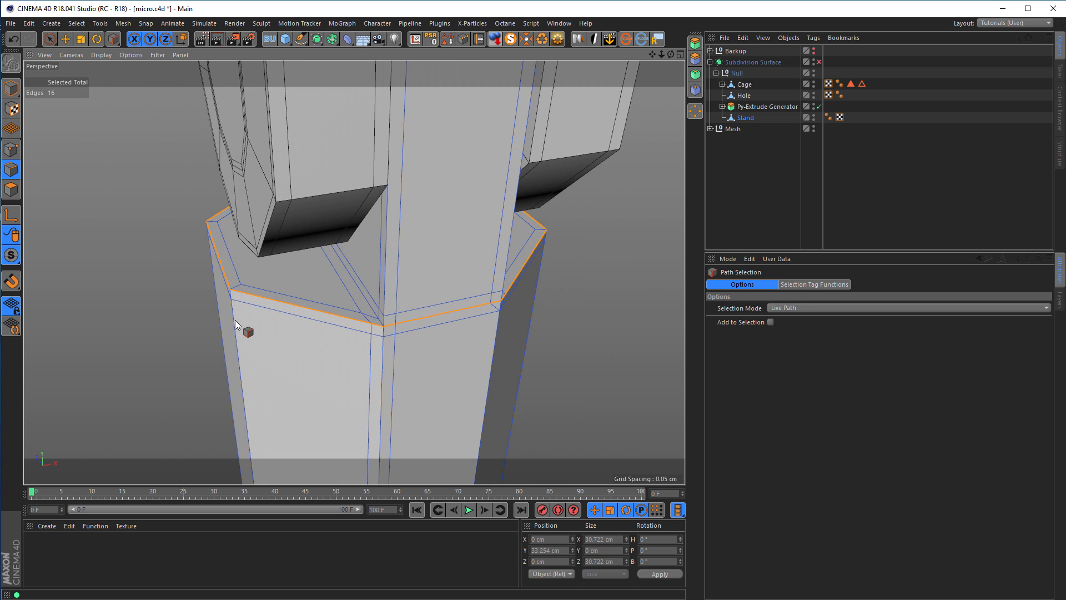
{"action": "left_click", "coordinate": [11, 150], "text": "ctrl"}
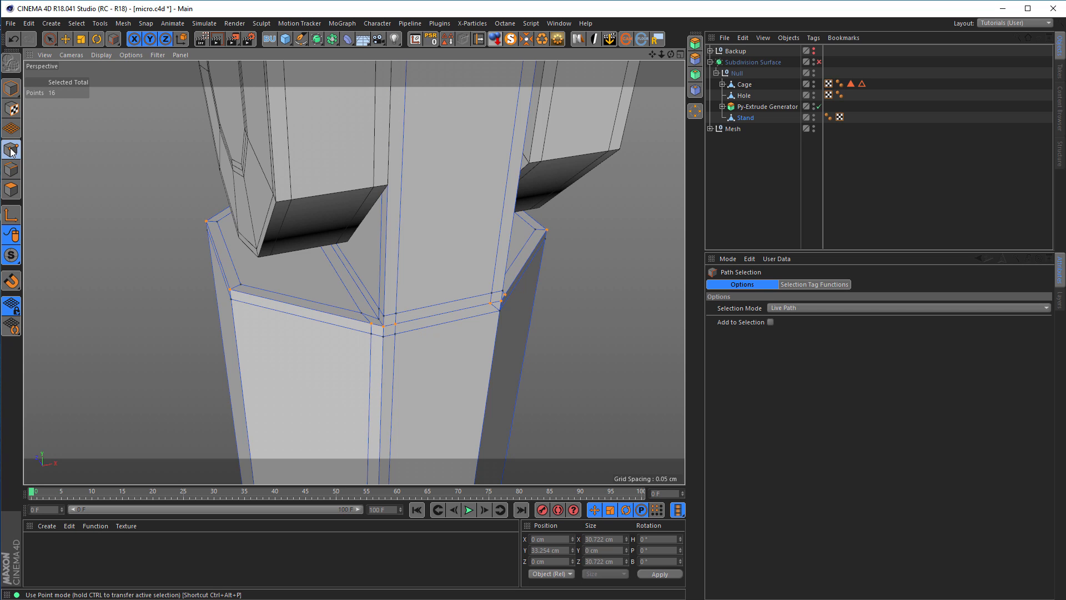
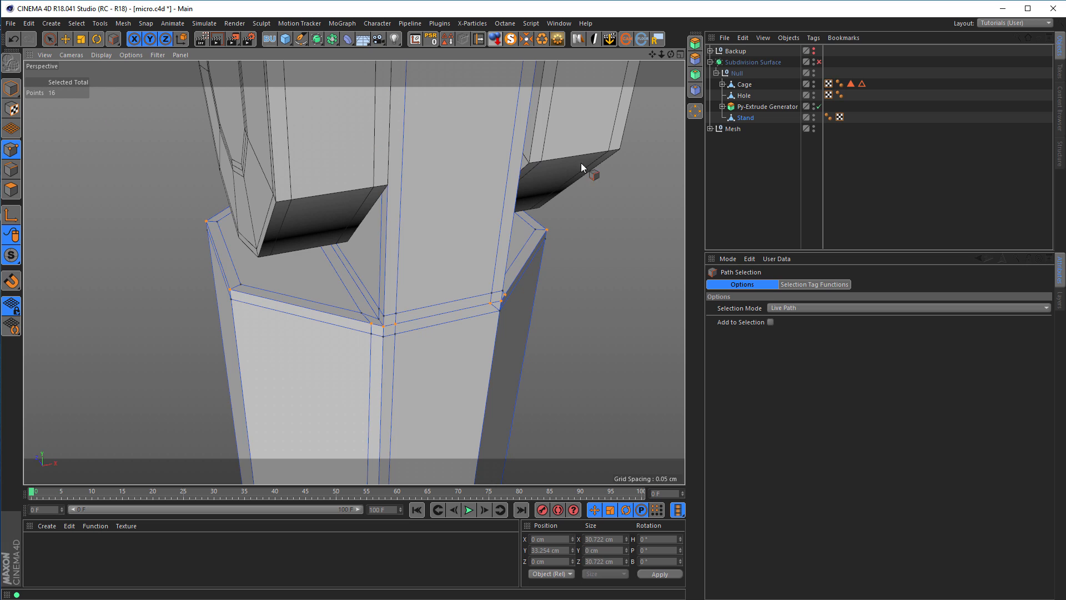
- Try to scale the selected rim points inward, undo the scaling, and clear the selection
{"action": "left_click", "coordinate": [696, 114]}
{"action": "key", "text": "t"}
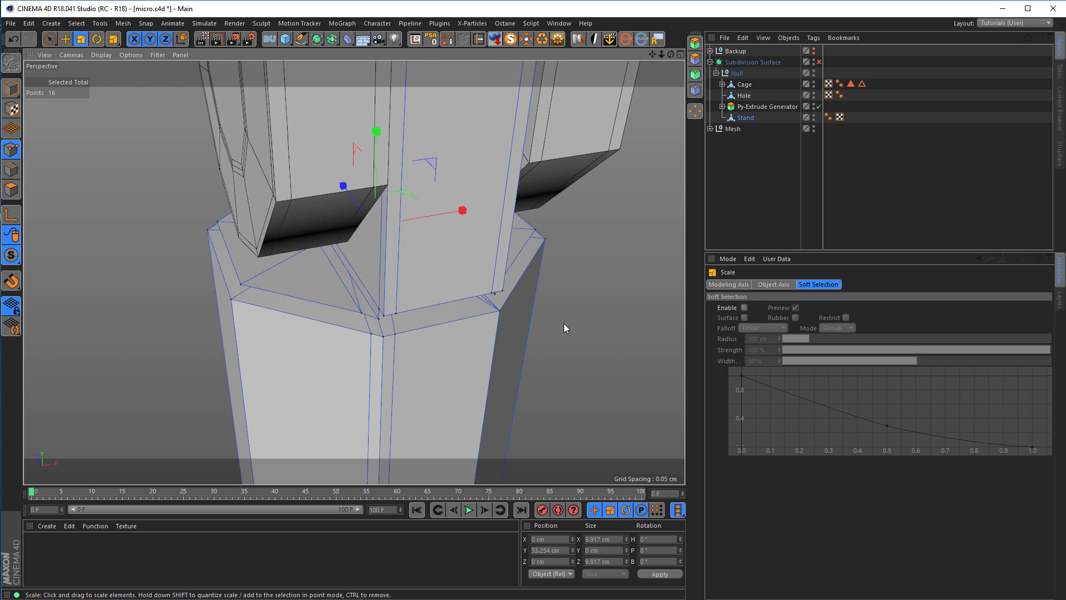
{"action": "left_click_drag", "start_coordinate": [490, 361], "coordinate": [660, 329]}
{"action": "mouse_move", "coordinate": [617, 183]}
{"action": "left_mouse_down"}
{"action": "mouse_move", "coordinate": [671, 173]}
{"action": "mouse_move", "coordinate": [618, 181]}
{"action": "mouse_move", "coordinate": [627, 181]}
{"action": "left_mouse_up"}
{"action": "key", "text": "ctrl+z"}
{"action": "key", "text": "ctrl+z"}
{"action": "left_click", "coordinate": [491, 361]}
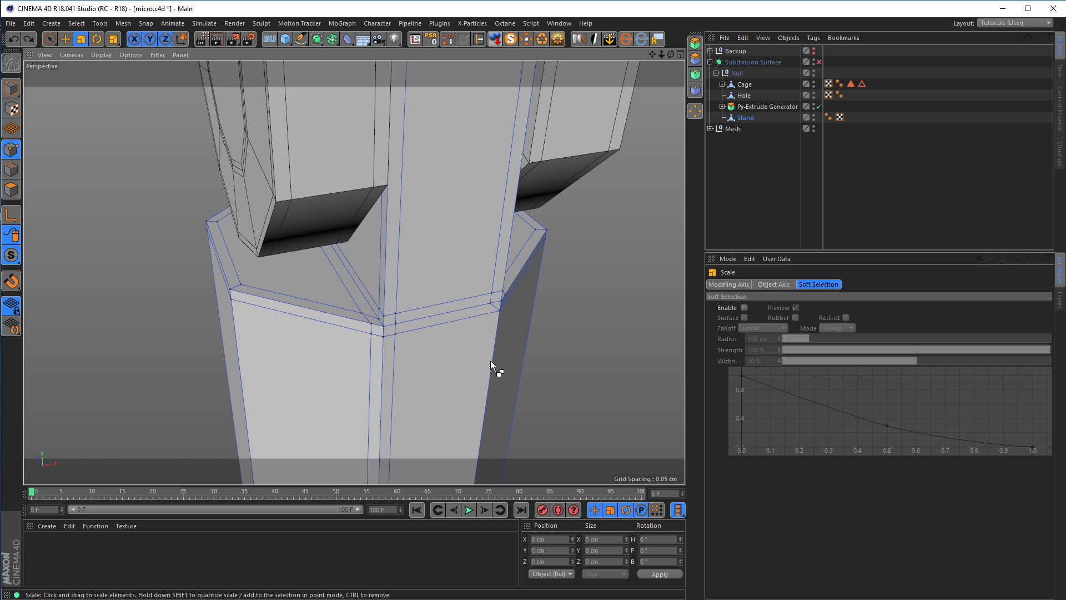
- Slide the points of the two vertical cuts away from the Stand's front corner, and enable the Subdivision Surface to examine the smoothing
{"action": "scroll", "coordinate": [499, 308], "scroll_direction": "up", "scroll_amount": 6}
{"action": "left_click_drag", "start_coordinate": [491, 296], "coordinate": [399, 244], "text": "alt"}
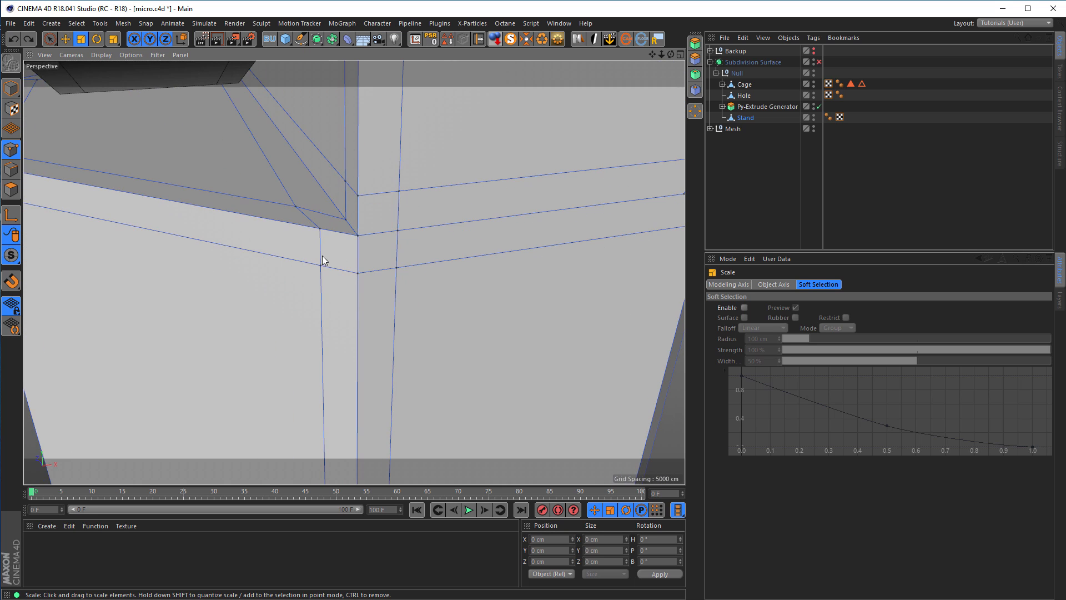
{"action": "scroll", "coordinate": [324, 260], "scroll_direction": "down", "scroll_amount": 5}
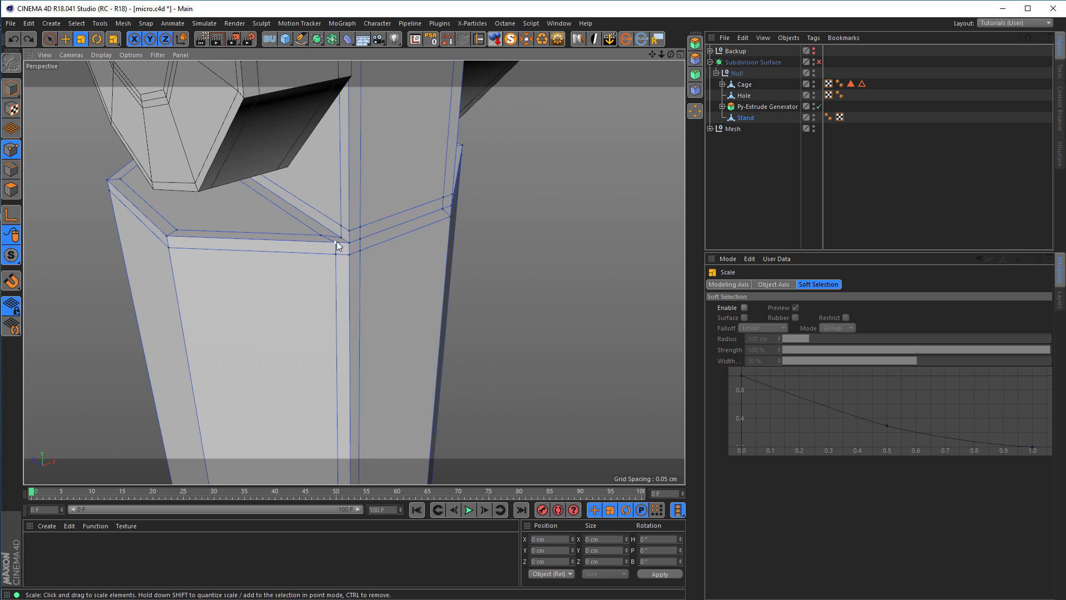
{"action": "key", "text": "m"}
{"action": "key", "text": "o"}
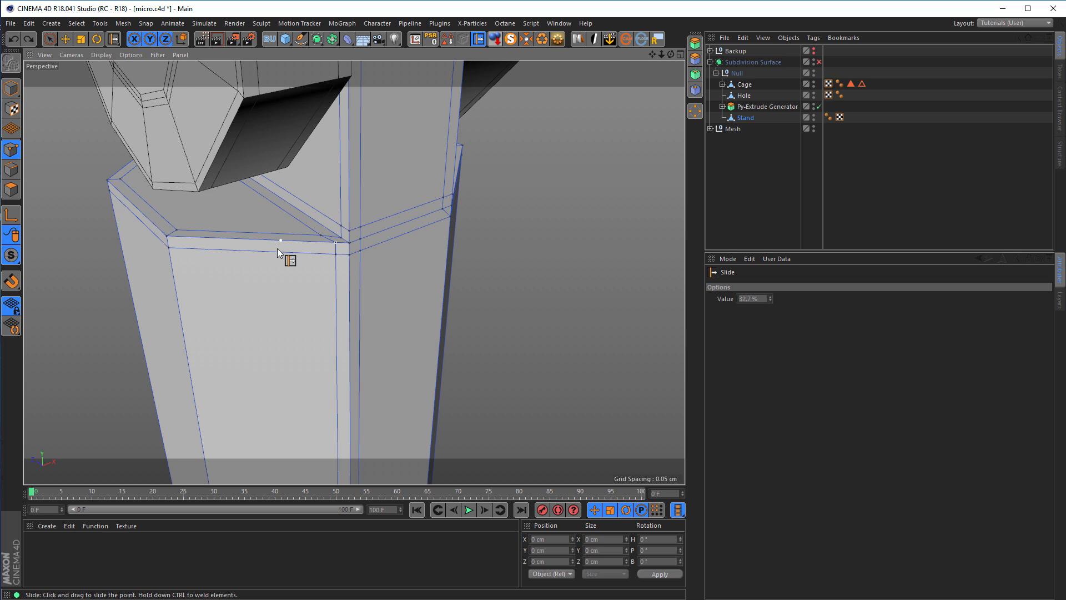
{"action": "left_click_drag", "start_coordinate": [336, 254], "coordinate": [277, 258]}
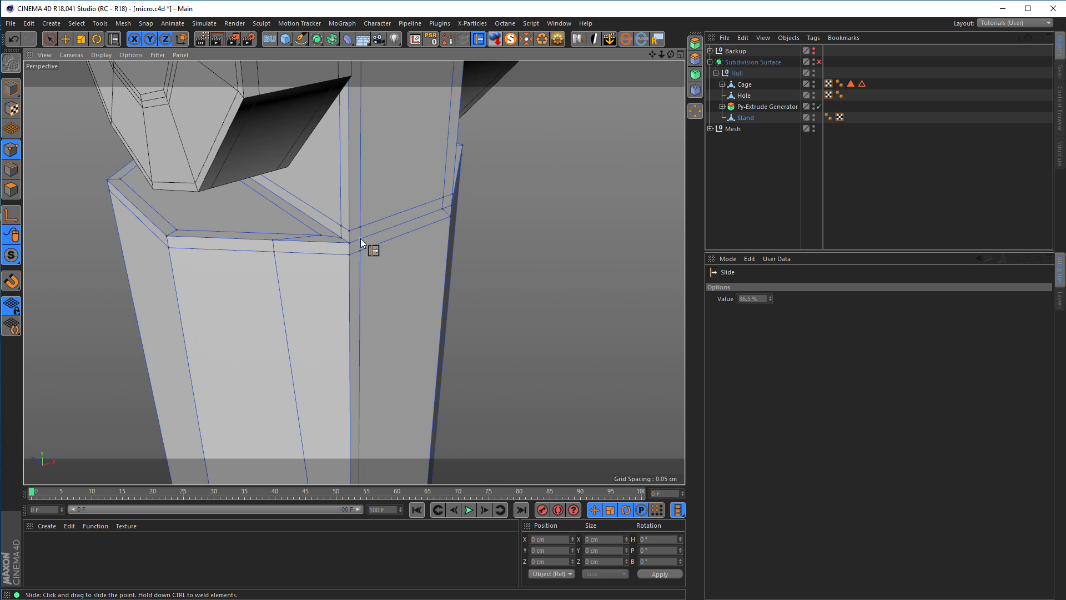
{"action": "left_click_drag", "start_coordinate": [360, 251], "coordinate": [401, 239]}
{"action": "left_click_drag", "start_coordinate": [381, 248], "coordinate": [359, 225], "text": "alt"}
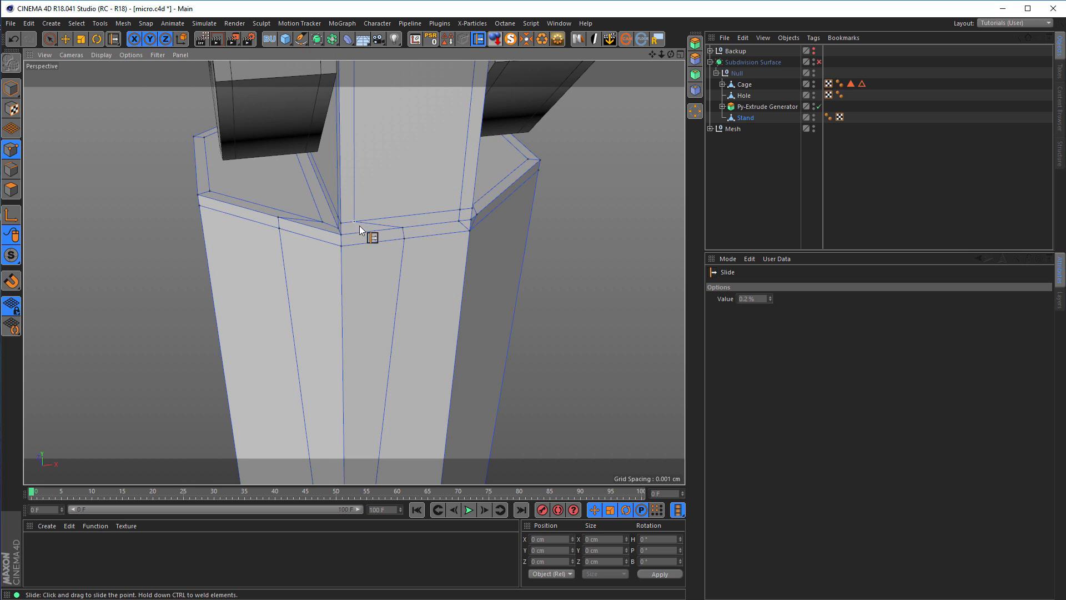
{"action": "left_click", "coordinate": [818, 62]}
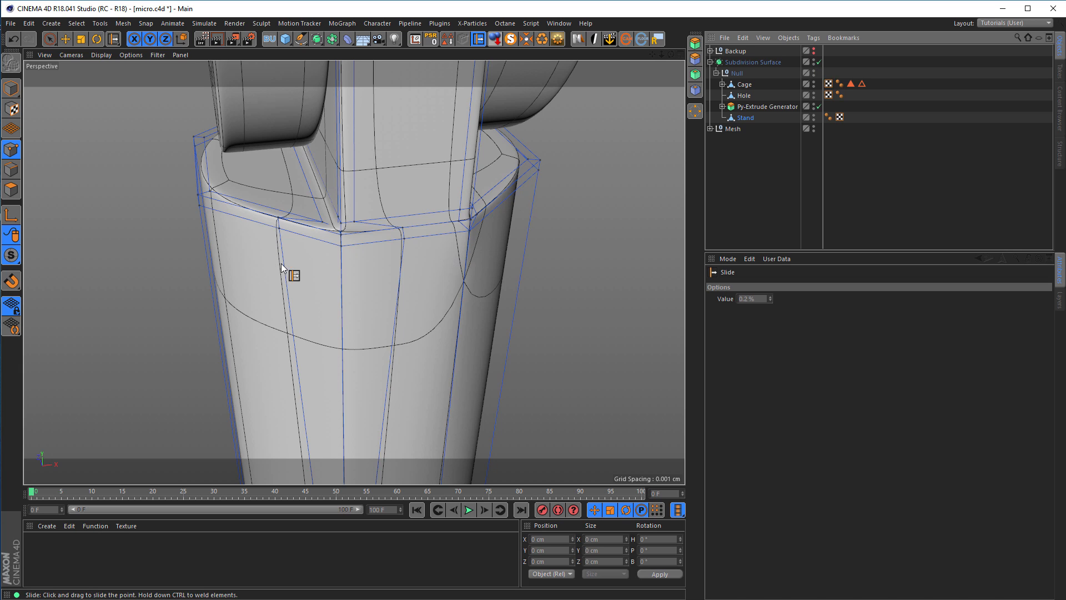
{"action": "left_click_drag", "start_coordinate": [315, 289], "coordinate": [376, 279], "text": "alt"}
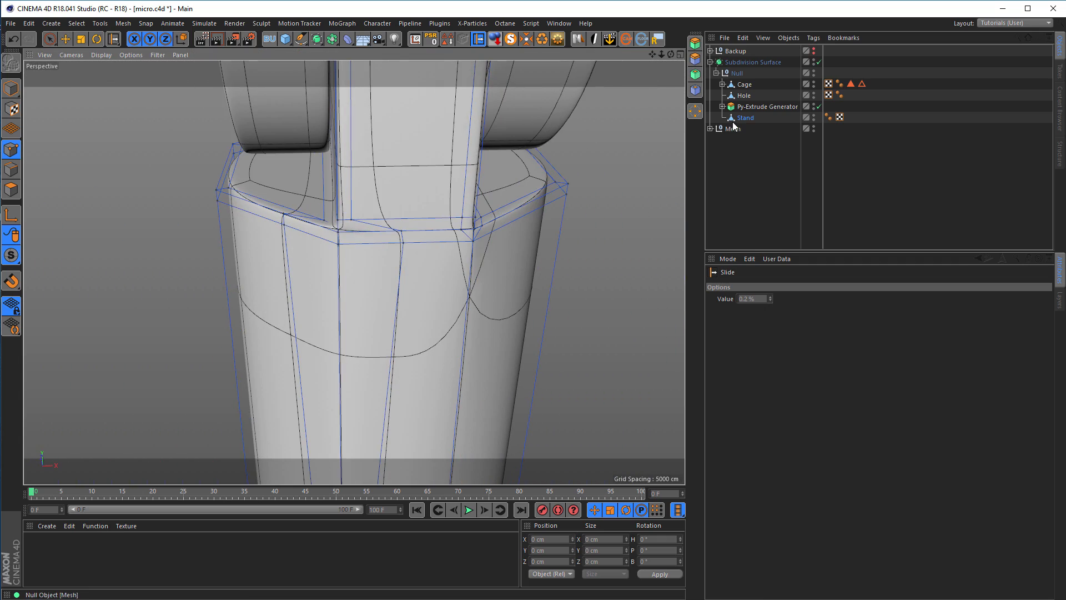
- Delete the Stand and move the Cylinder from the Backup group into the Null, below the Py-Extrude Generator
{"action": "left_click", "coordinate": [746, 118]}
{"action": "key", "text": "Delete"}
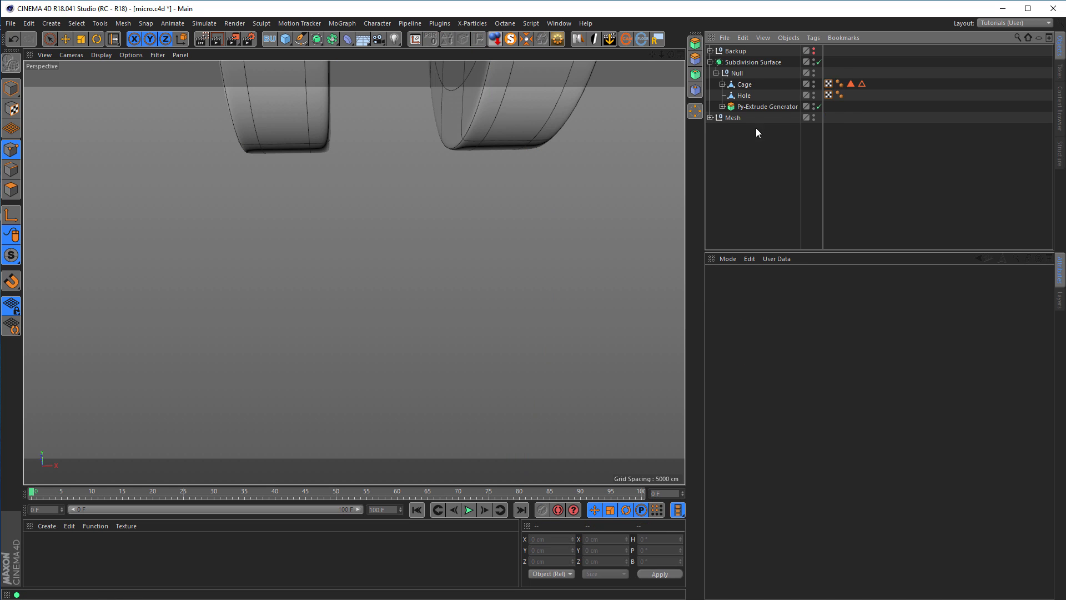
{"action": "left_click", "coordinate": [710, 51]}
{"action": "left_click", "coordinate": [734, 62]}
{"action": "left_click_drag", "start_coordinate": [729, 58], "coordinate": [747, 171]}
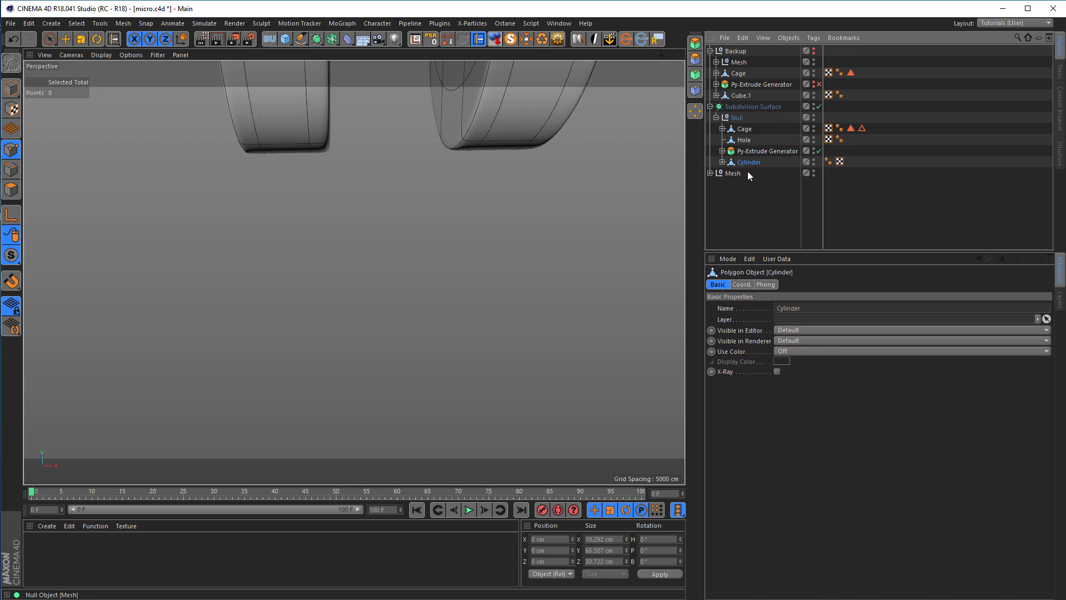
- Enable the Bevel deformer under the Cylinder and switch to Model mode
{"action": "right_click_drag", "start_coordinate": [505, 232], "coordinate": [432, 267], "text": "alt"}
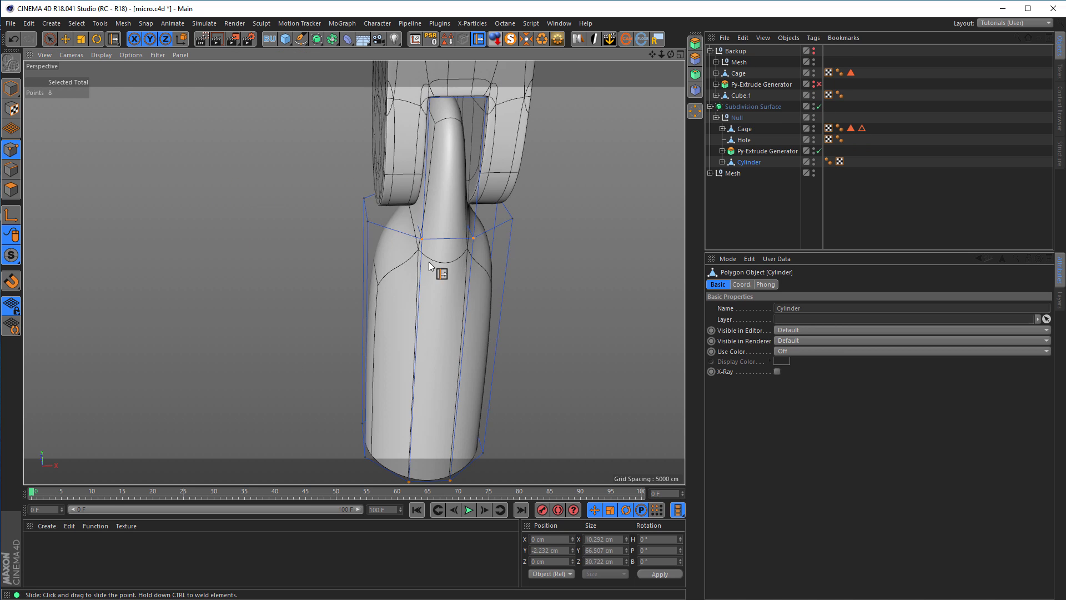
{"action": "left_click_drag", "start_coordinate": [432, 266], "coordinate": [353, 292], "text": "alt"}
{"action": "left_click", "coordinate": [723, 162]}
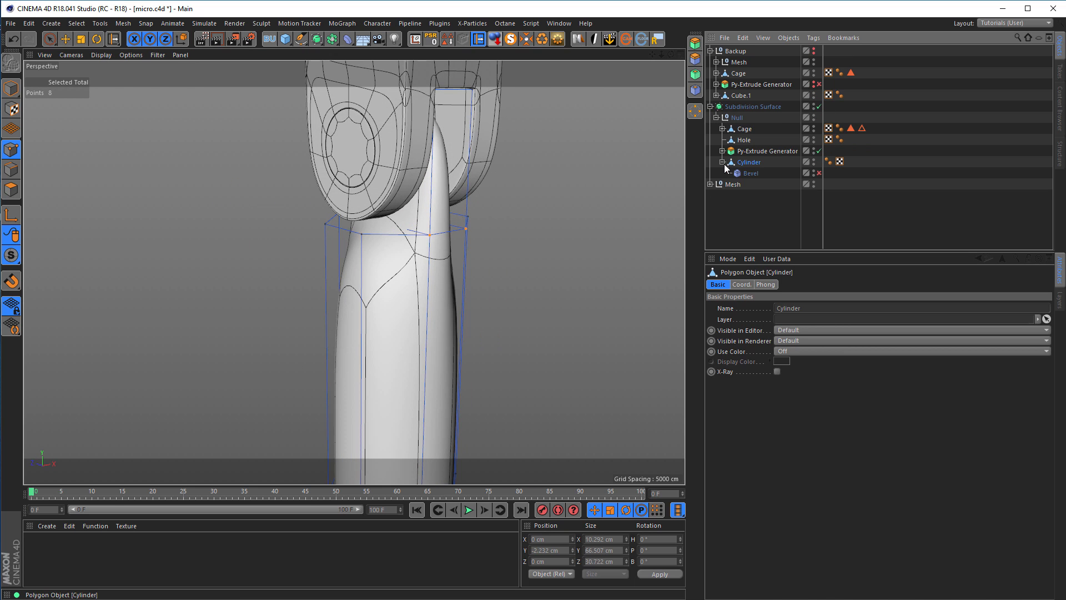
{"action": "left_click", "coordinate": [818, 173]}
{"action": "mouse_move", "coordinate": [441, 268]}
{"action": "left_mouse_down", "text": "alt"}
{"action": "mouse_move", "coordinate": [490, 245]}
{"action": "mouse_move", "coordinate": [477, 249]}
{"action": "mouse_move", "coordinate": [519, 288]}
{"action": "mouse_move", "coordinate": [595, 279]}
{"action": "mouse_move", "coordinate": [619, 298]}
{"action": "mouse_move", "coordinate": [555, 244]}
{"action": "mouse_move", "coordinate": [488, 266]}
{"action": "mouse_move", "coordinate": [448, 253]}
{"action": "left_mouse_up", "text": "alt"}
{"action": "left_click", "coordinate": [12, 88]}
- Examine the beveled stand and the whole microphone from several sides, and save the scene
{"action": "middle_click_drag", "start_coordinate": [447, 253], "coordinate": [346, 312], "text": "alt"}
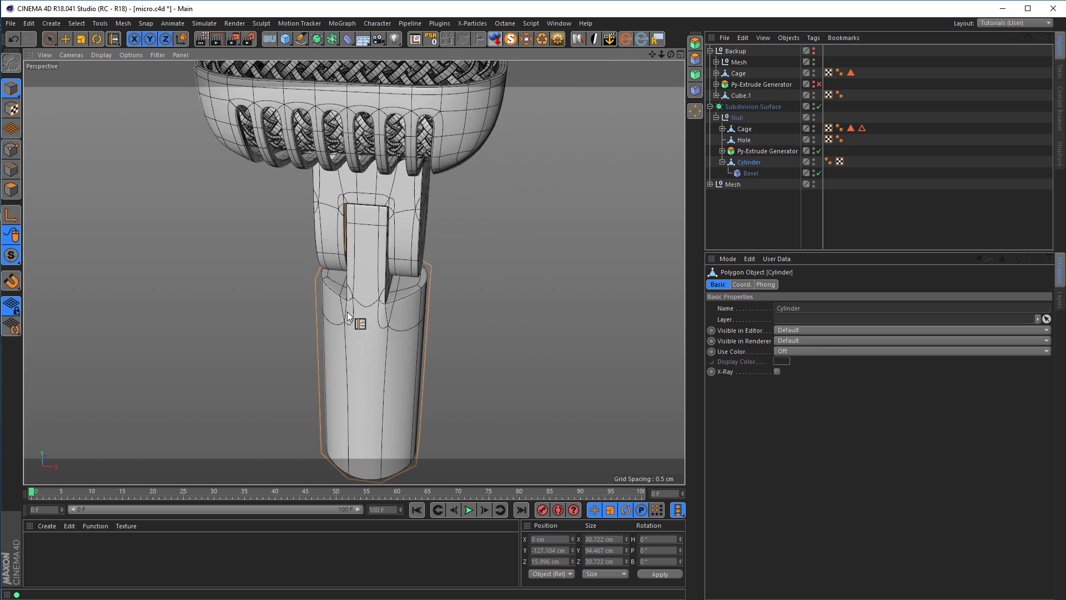
{"action": "left_click_drag", "start_coordinate": [347, 312], "coordinate": [355, 254], "text": "alt"}
{"action": "middle_click_drag", "start_coordinate": [355, 254], "coordinate": [354, 317], "text": "alt"}
{"action": "right_click_drag", "start_coordinate": [354, 317], "coordinate": [309, 354], "text": "alt"}
{"action": "left_click_drag", "start_coordinate": [310, 356], "coordinate": [384, 327], "text": "alt"}
{"action": "right_click_drag", "start_coordinate": [395, 335], "coordinate": [360, 347], "text": "alt"}
{"action": "middle_click_drag", "start_coordinate": [368, 342], "coordinate": [381, 332], "text": "alt"}
{"action": "right_click_drag", "start_coordinate": [398, 311], "coordinate": [418, 294], "text": "alt"}
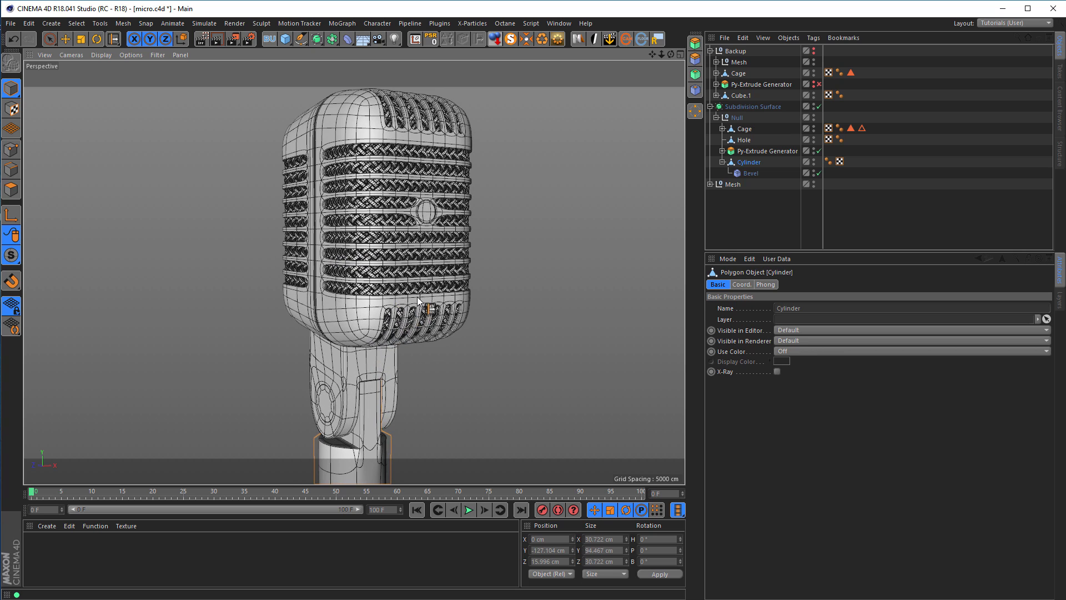
{"action": "middle_click_drag", "start_coordinate": [425, 293], "coordinate": [440, 316], "text": "alt"}
{"action": "left_click_drag", "start_coordinate": [455, 303], "coordinate": [416, 297], "text": "alt"}
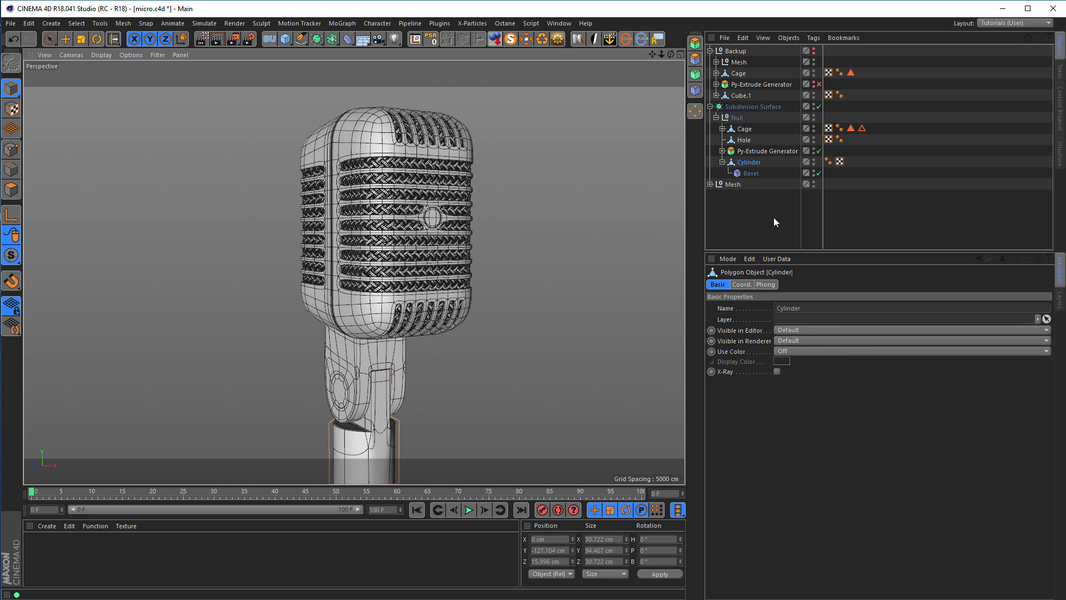
{"action": "key", "text": "ctrl+s"}
{"action": "left_click_drag", "start_coordinate": [459, 291], "coordinate": [447, 167], "text": "alt"}
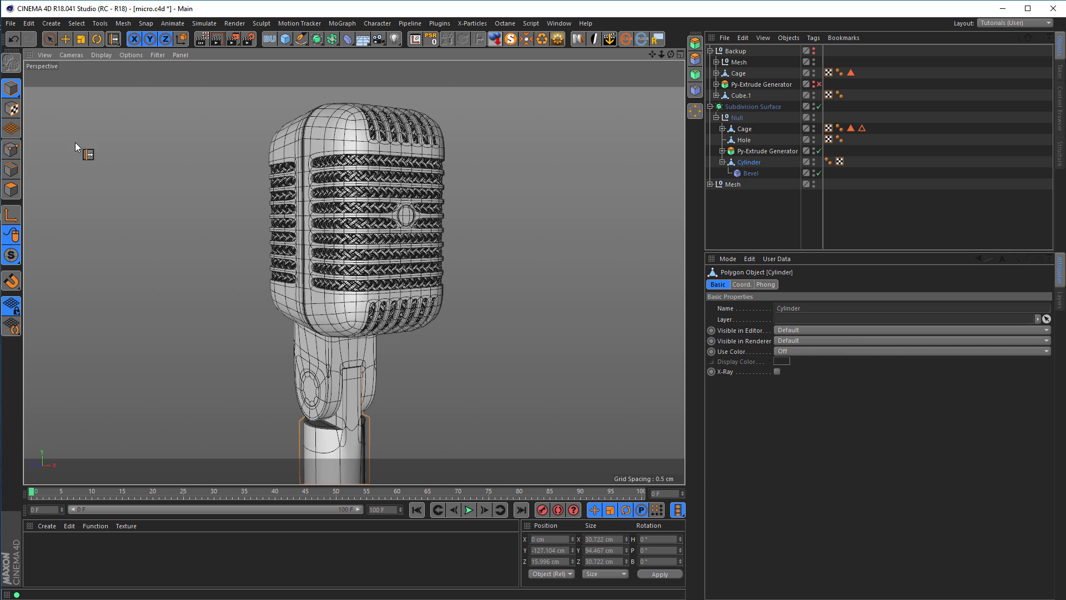
- Set the render output size to 720 x 720 pixels in the Render Settings and close them
{"action": "left_click", "coordinate": [249, 38]}
{"action": "left_click_drag", "start_coordinate": [231, 9], "coordinate": [498, 168]}
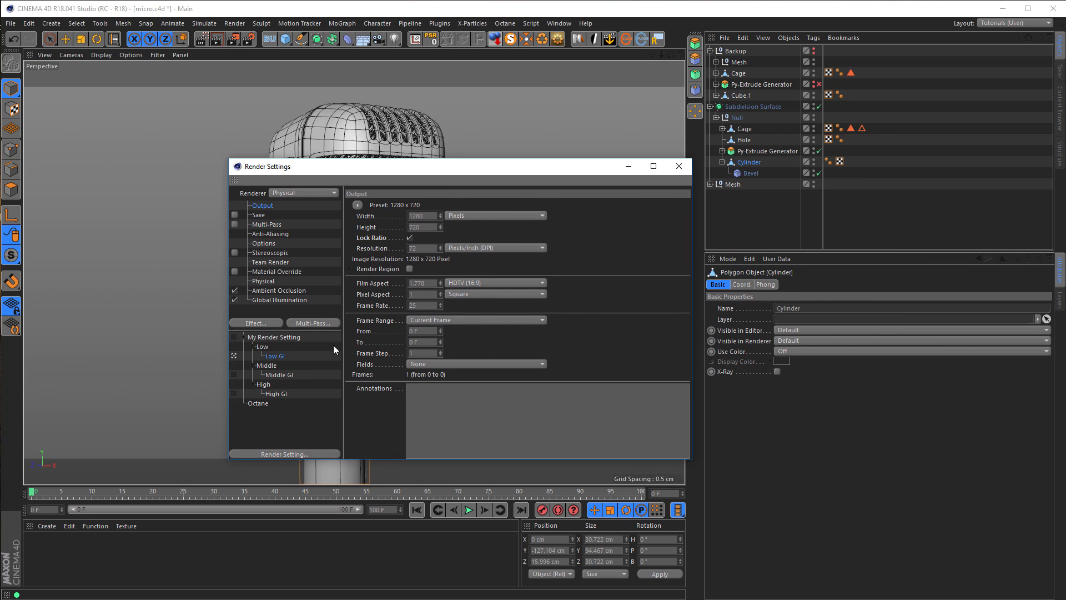
{"action": "left_click", "coordinate": [409, 237]}
{"action": "type", "text": "720"}
{"action": "key", "text": "Return"}
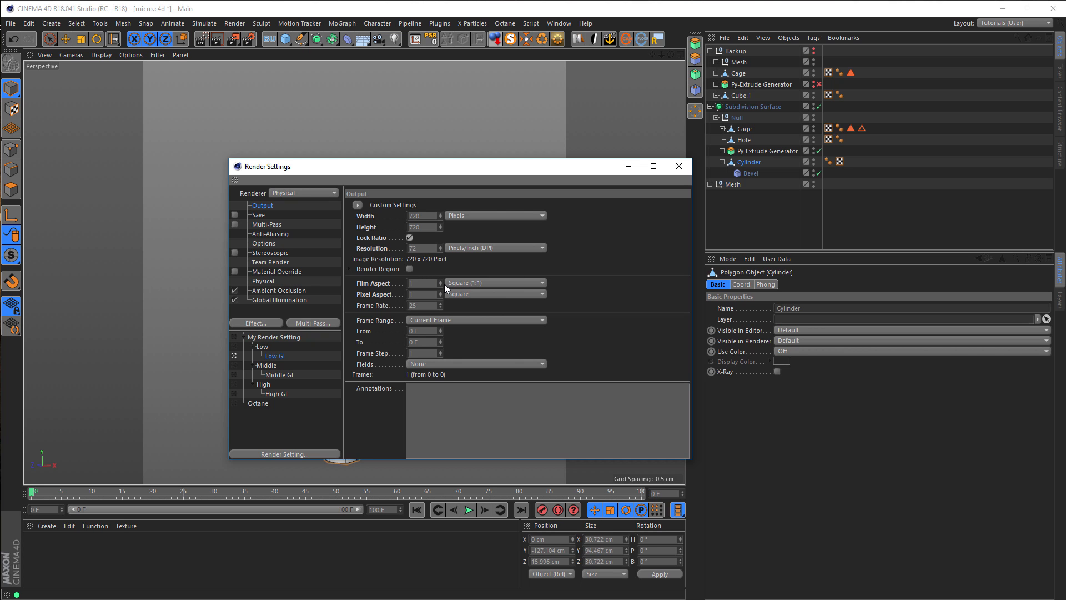
{"action": "left_click", "coordinate": [671, 170]}
- Add a Camera with a focal length of 50 mm and frame the microphone head and upper stand through it
{"action": "scroll", "coordinate": [411, 261], "scroll_direction": "up", "scroll_amount": 5}
{"action": "scroll", "coordinate": [411, 261], "scroll_direction": "down", "scroll_amount": 6}
{"action": "scroll", "coordinate": [405, 294], "scroll_direction": "up", "scroll_amount": 4}
{"action": "middle_click_drag", "start_coordinate": [401, 289], "coordinate": [412, 249], "text": "alt"}
{"action": "scroll", "coordinate": [412, 248], "scroll_direction": "up", "scroll_amount": 1}
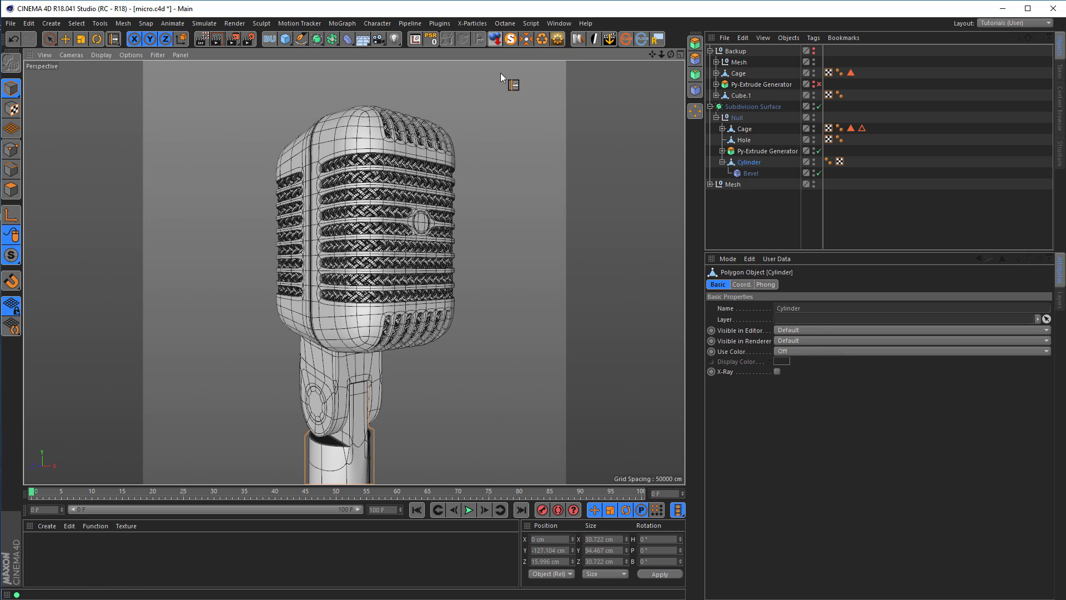
{"action": "left_click", "coordinate": [378, 41]}
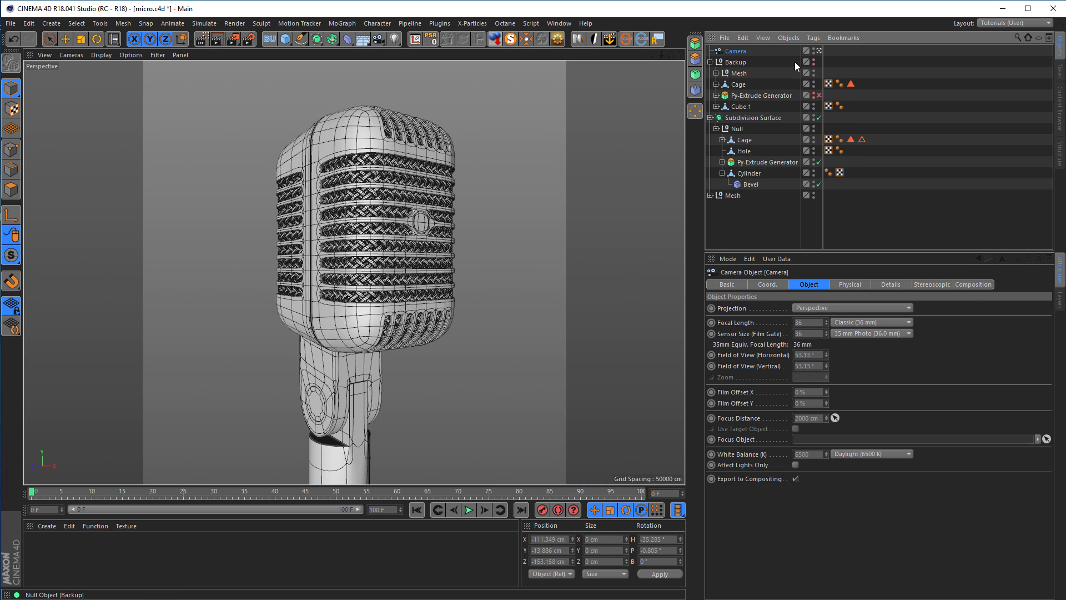
{"action": "left_click", "coordinate": [813, 322]}
{"action": "type", "text": "50"}
{"action": "key", "text": "Return"}
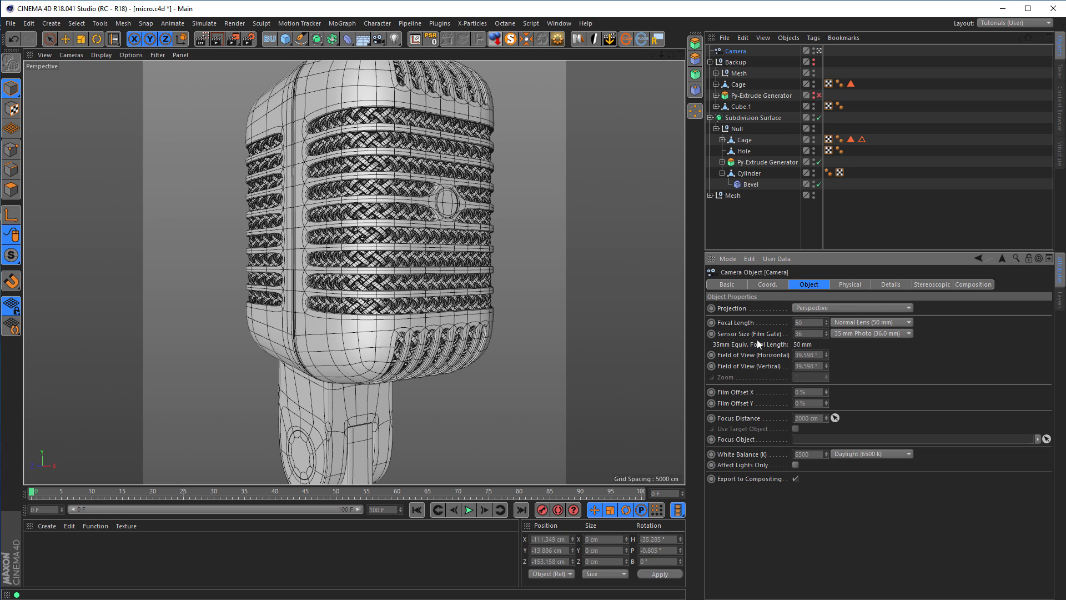
{"action": "scroll", "coordinate": [399, 288], "scroll_direction": "down", "scroll_amount": 5}
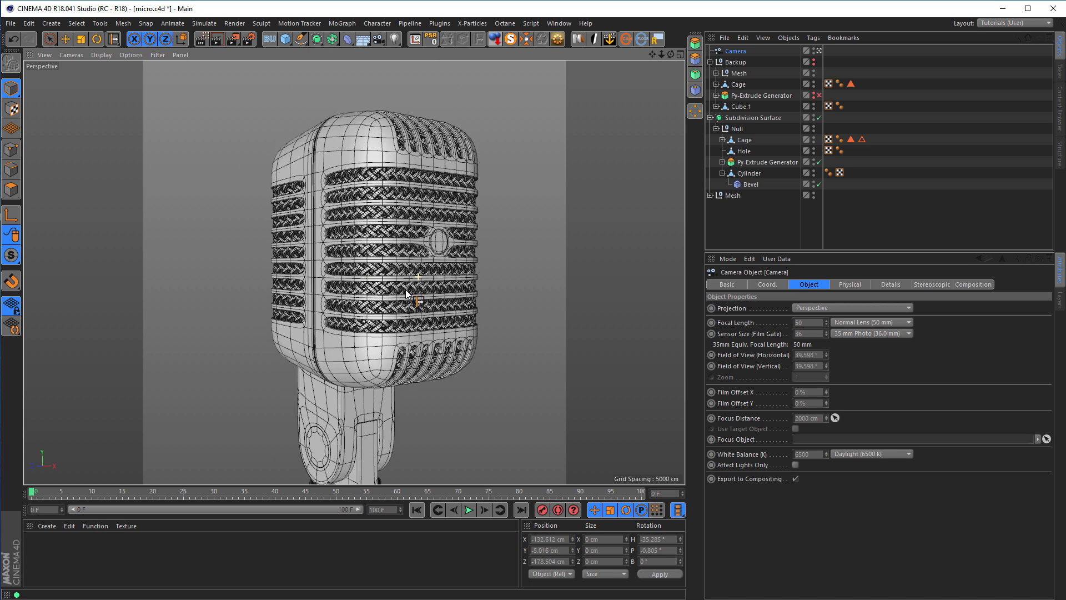
{"action": "middle_click_drag", "start_coordinate": [398, 288], "coordinate": [388, 270], "text": "alt"}
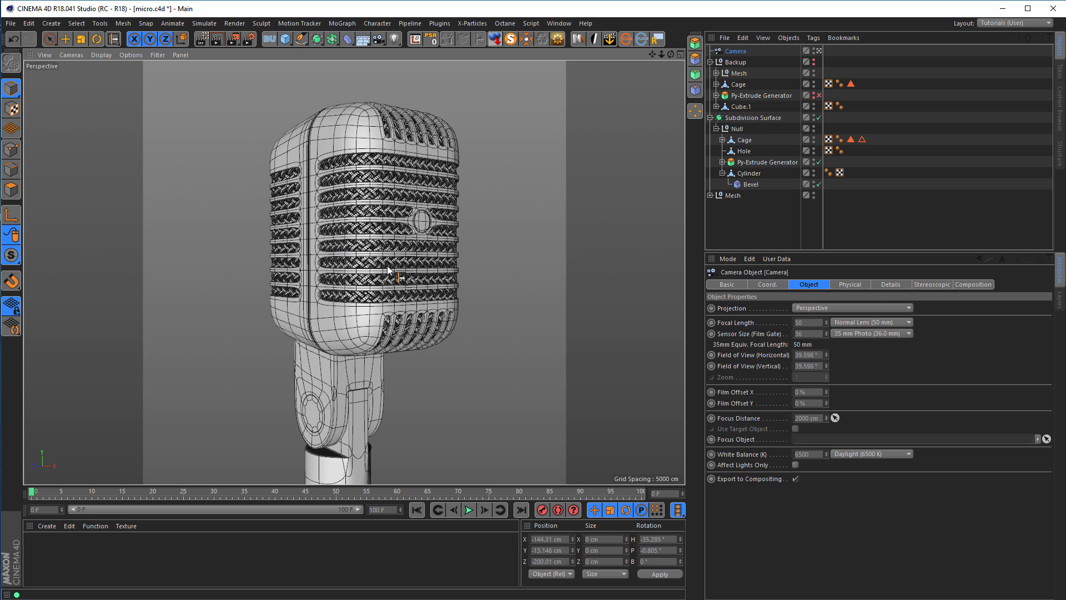
{"action": "left_click_drag", "start_coordinate": [387, 270], "coordinate": [383, 264], "text": "alt"}
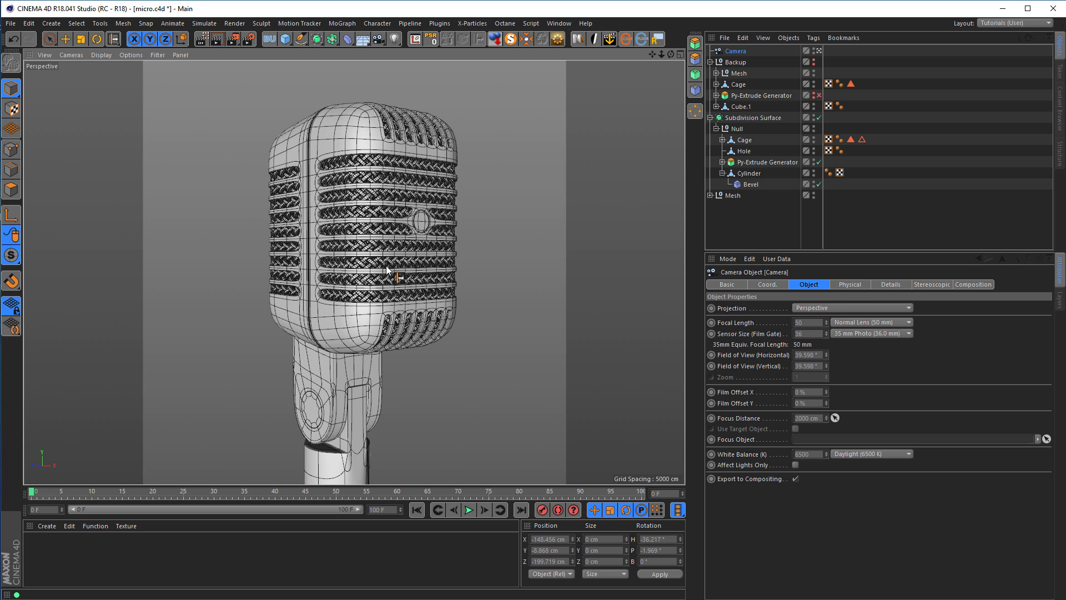
- Lock the Camera with a Protection tag and save the scene
{"action": "right_click", "coordinate": [742, 50]}
{"action": "mouse_move", "coordinate": [866, 58]}
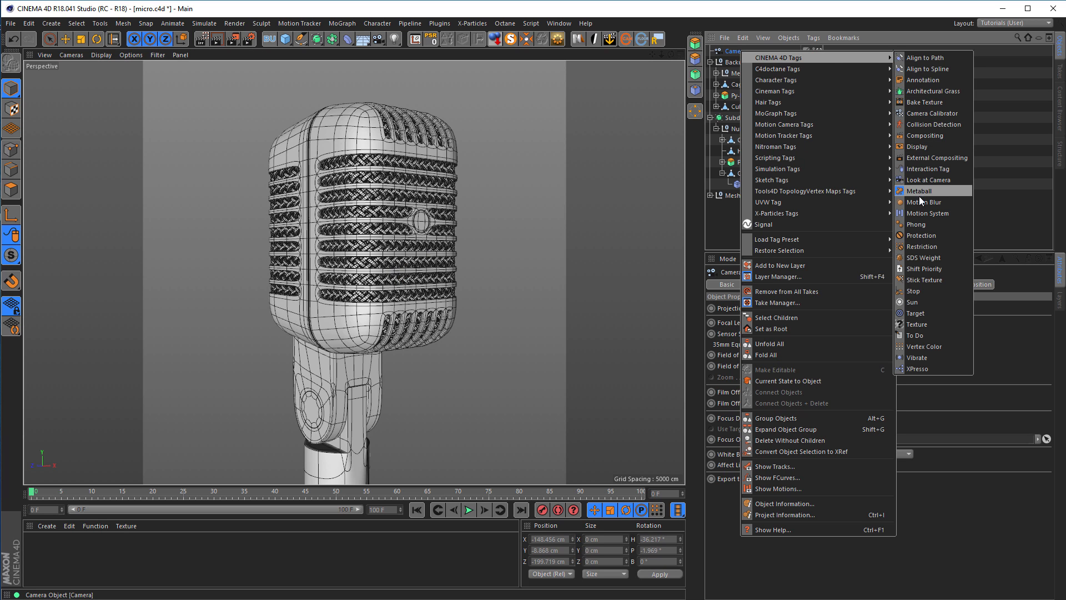
{"action": "left_click", "coordinate": [938, 236]}
{"action": "key", "text": "ctrl+s"}
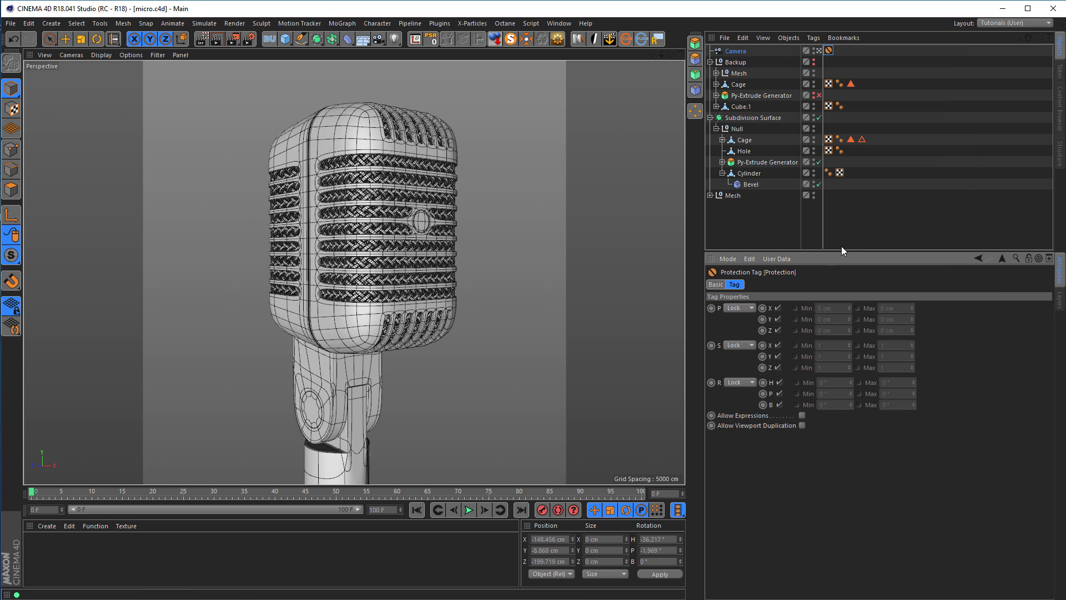
- Turn on the interactive render region, fit it to the square render frame, and turn it off again
{"action": "left_click", "coordinate": [738, 51]}
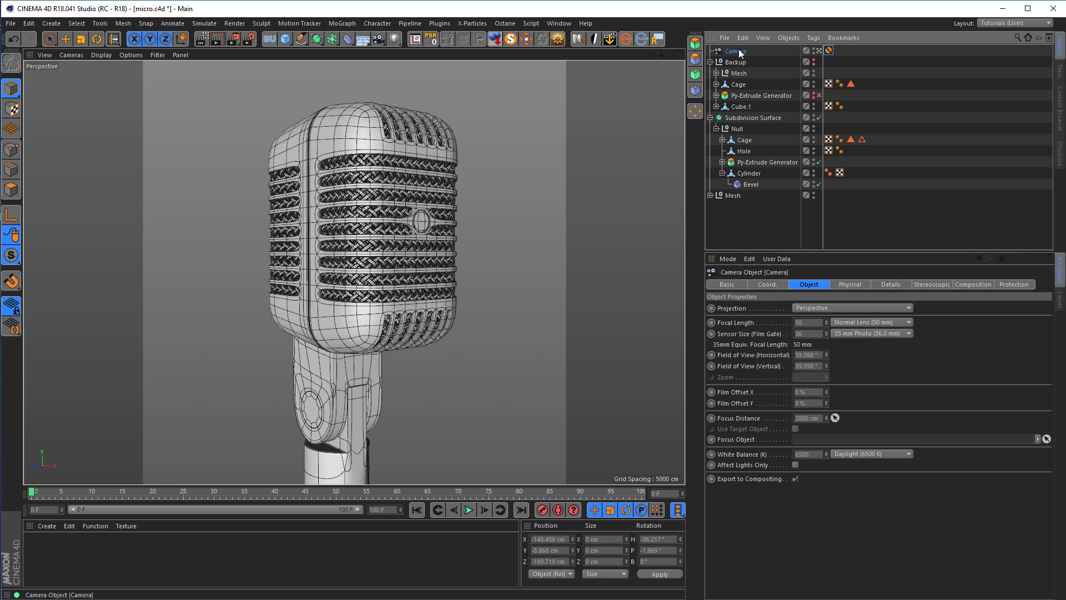
{"action": "left_click_drag", "start_coordinate": [738, 54], "coordinate": [591, 91]}
{"action": "left_click", "coordinate": [201, 41]}
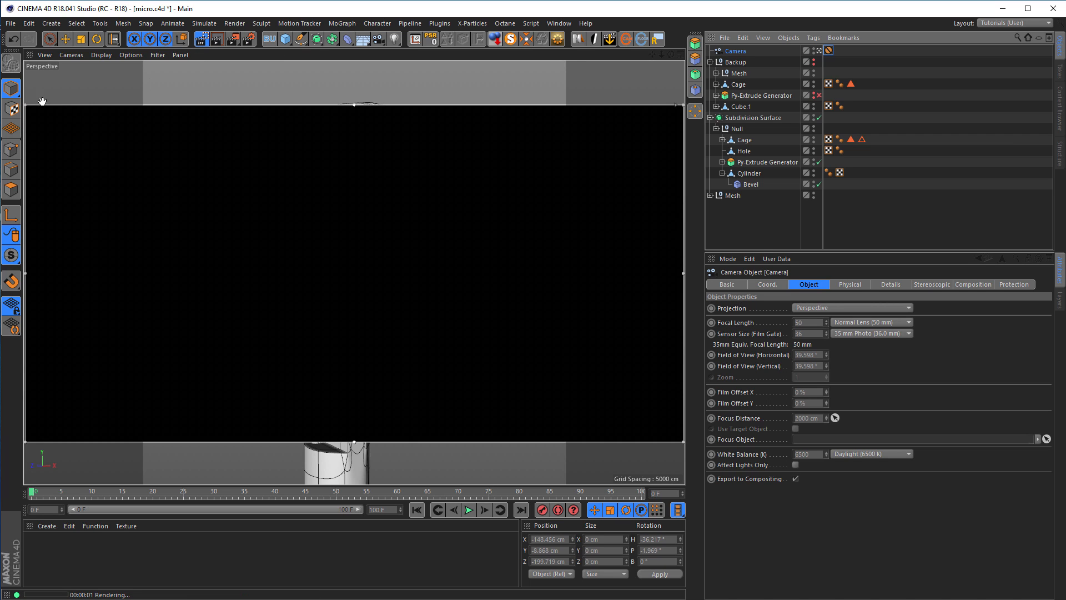
{"action": "left_click_drag", "start_coordinate": [26, 104], "coordinate": [145, 58]}
{"action": "left_click_drag", "start_coordinate": [683, 441], "coordinate": [560, 480]}
{"action": "left_click", "coordinate": [203, 40]}
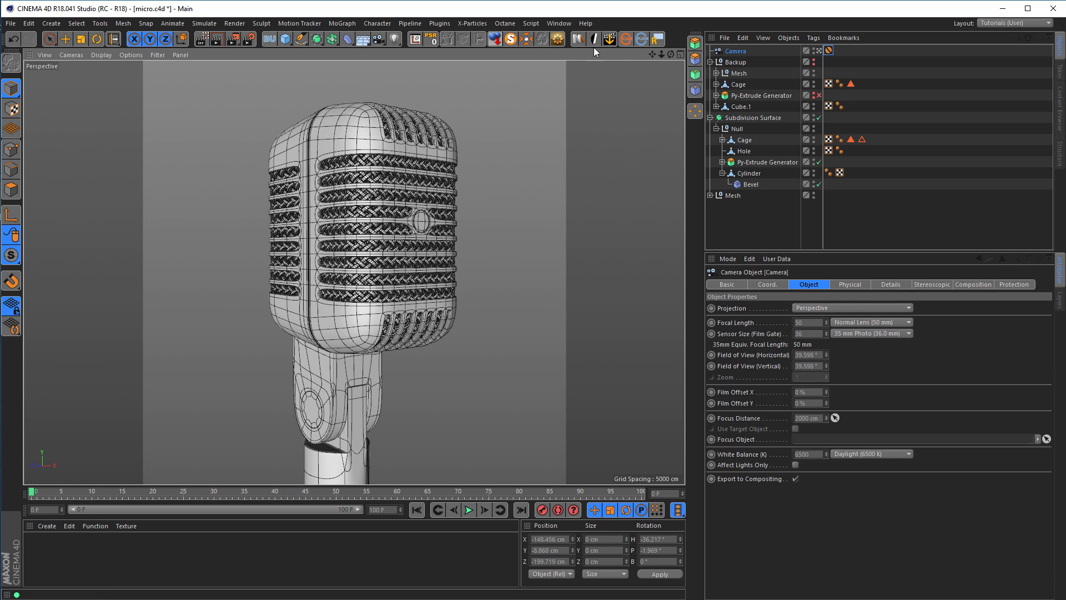
- Insert the Nikomedias Scene Rig Pro into the scene and select it to show its settings
{"action": "left_click", "coordinate": [576, 43]}
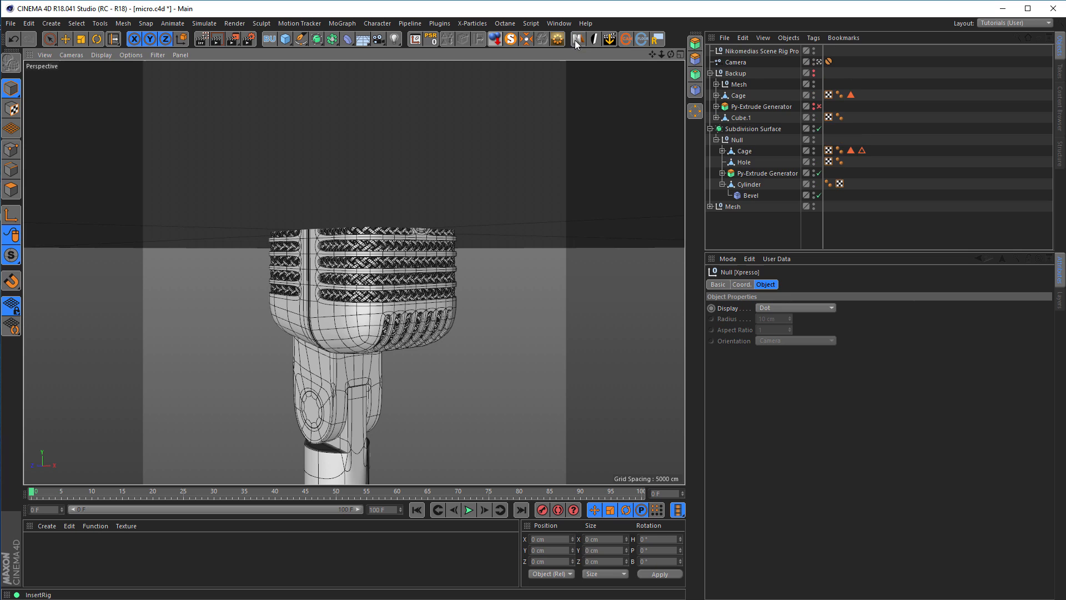
{"action": "left_click", "coordinate": [764, 50]}
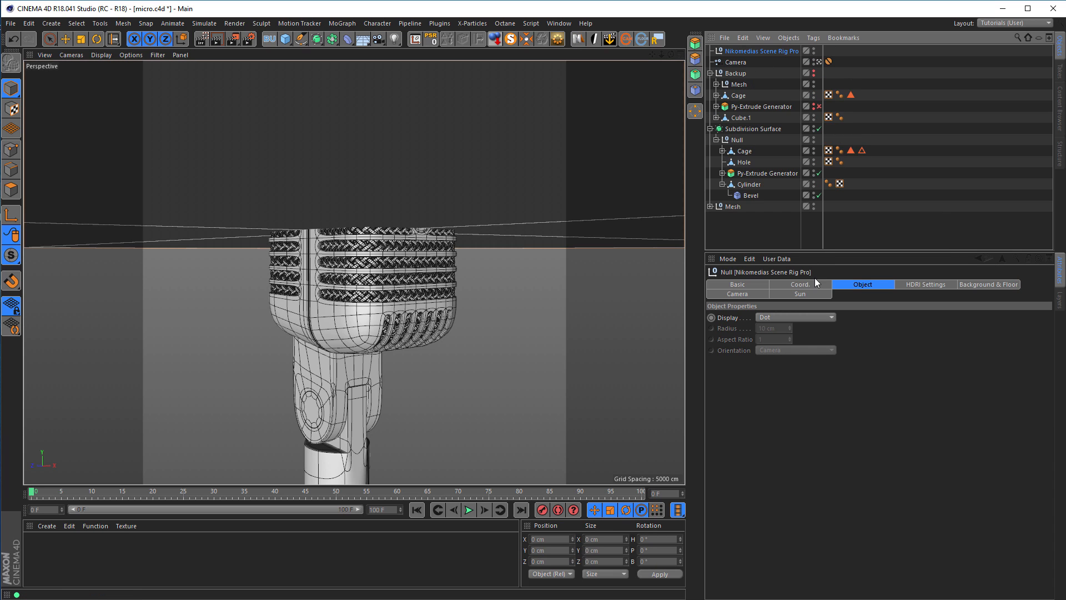
{"action": "left_click_drag", "start_coordinate": [809, 252], "coordinate": [809, 256]}
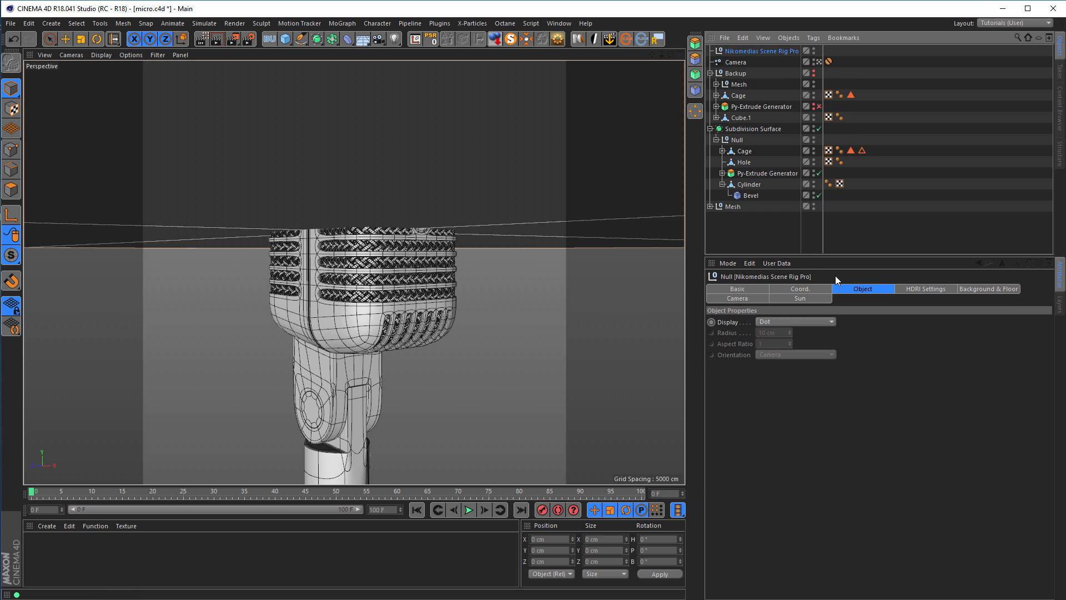
- Turn off the scene rig's Floor On and Floor seen by Reflection ON options, and start the interactive render region
{"action": "left_click", "coordinate": [976, 290]}
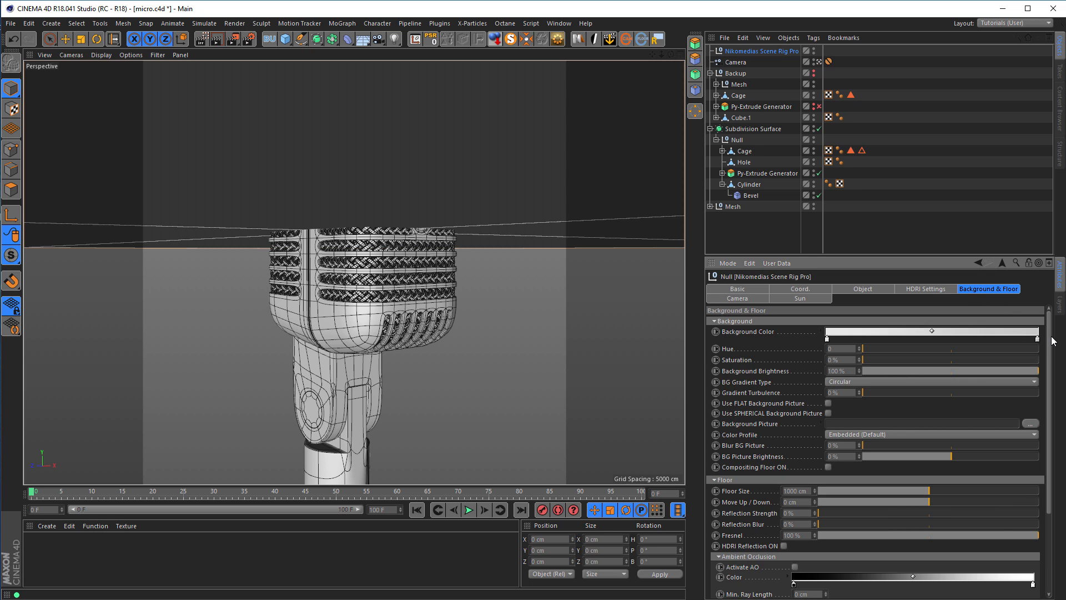
{"action": "left_click_drag", "start_coordinate": [1051, 341], "coordinate": [1053, 442]}
{"action": "left_click", "coordinate": [807, 572]}
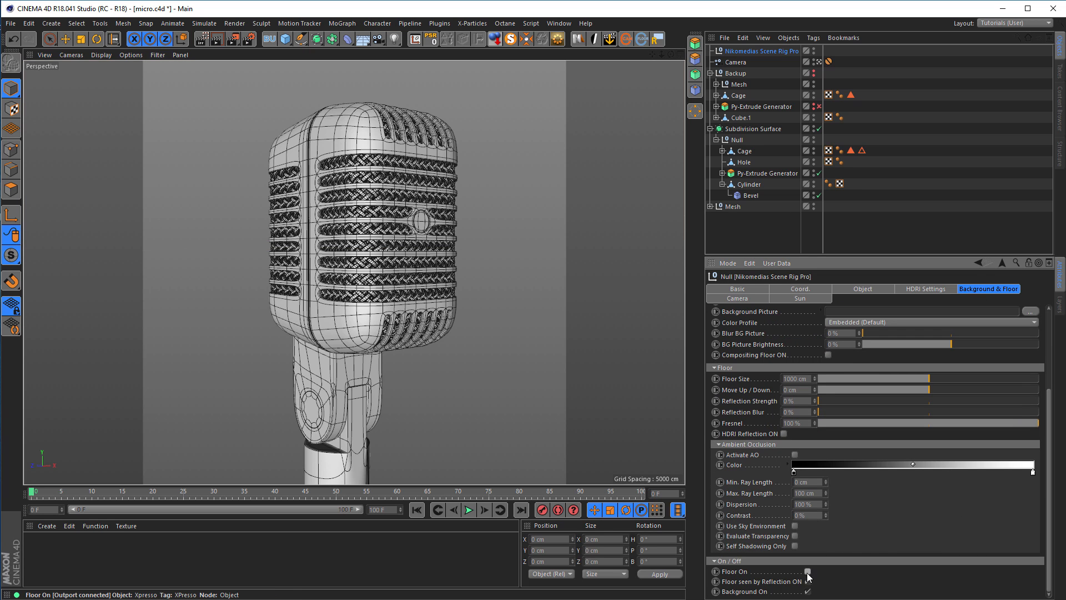
{"action": "left_click", "coordinate": [808, 582]}
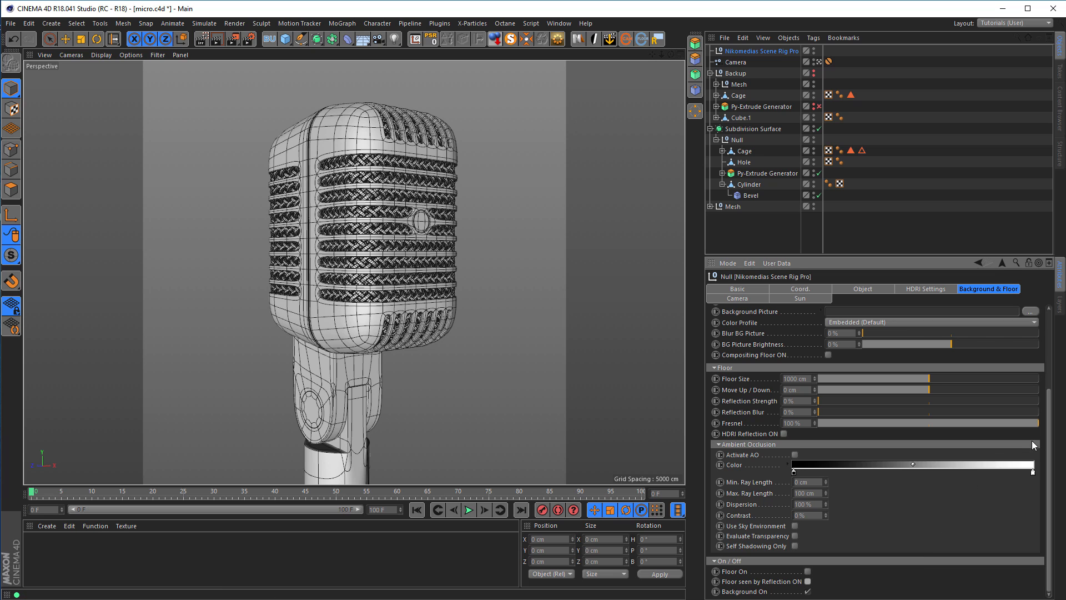
{"action": "left_click_drag", "start_coordinate": [1052, 417], "coordinate": [1052, 294]}
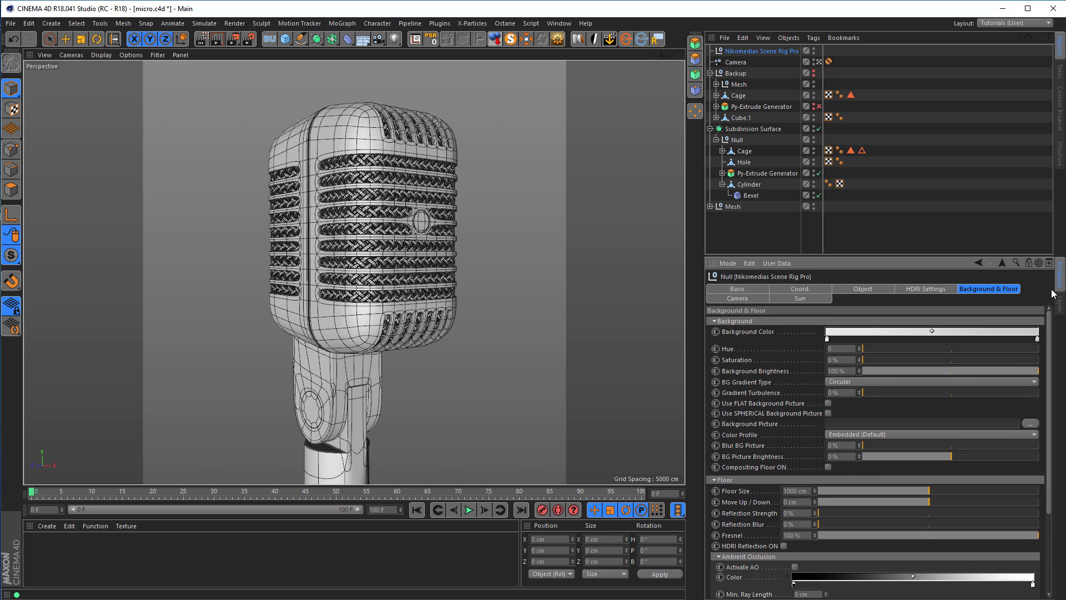
{"action": "left_click", "coordinate": [201, 40]}
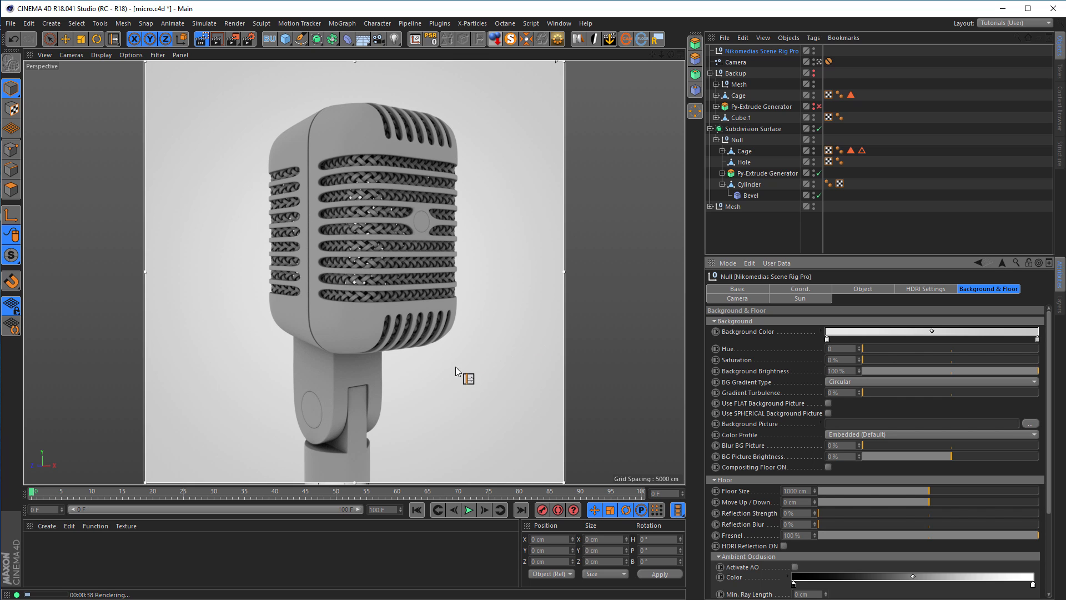
- Create a new material and enable only its Reflectance channel, with a GGX layer, in the Material Editor
{"action": "double_click", "coordinate": [69, 558]}
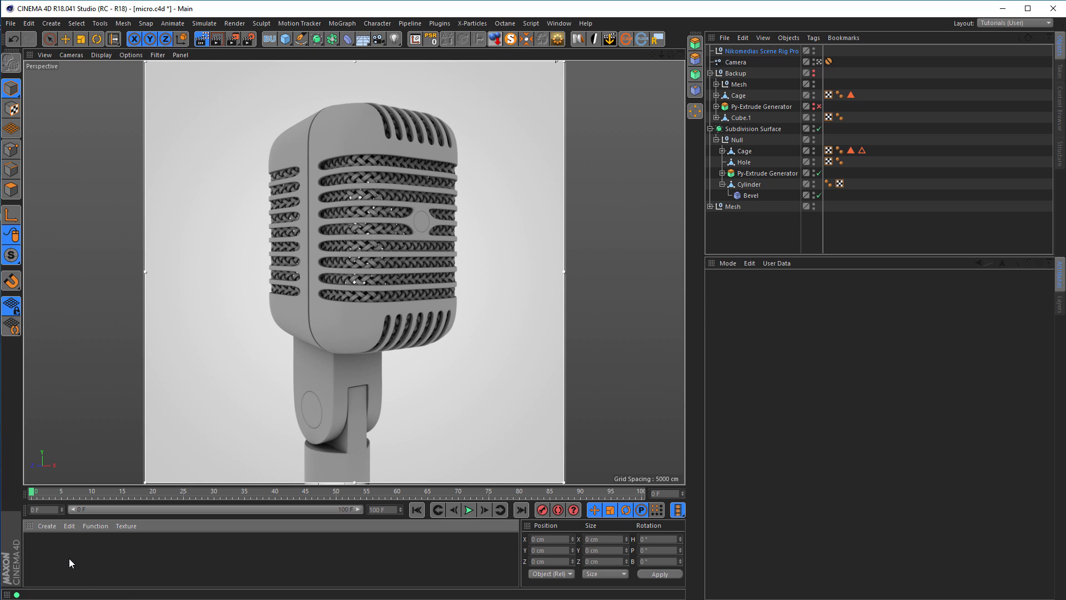
{"action": "double_click", "coordinate": [36, 544]}
{"action": "left_click_drag", "start_coordinate": [173, 85], "coordinate": [801, 164]}
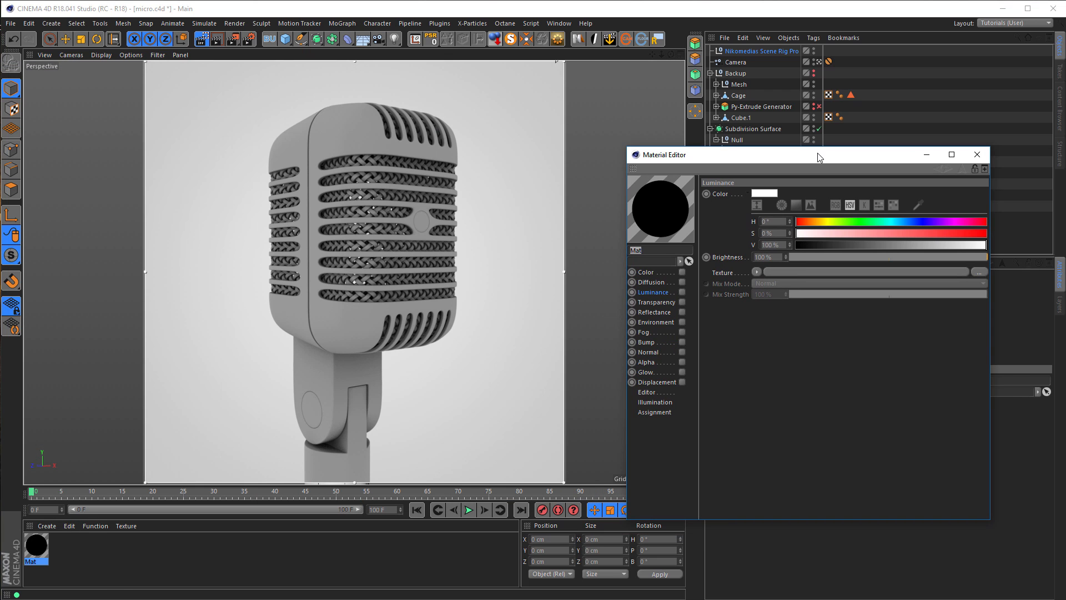
{"action": "left_click", "coordinate": [682, 311]}
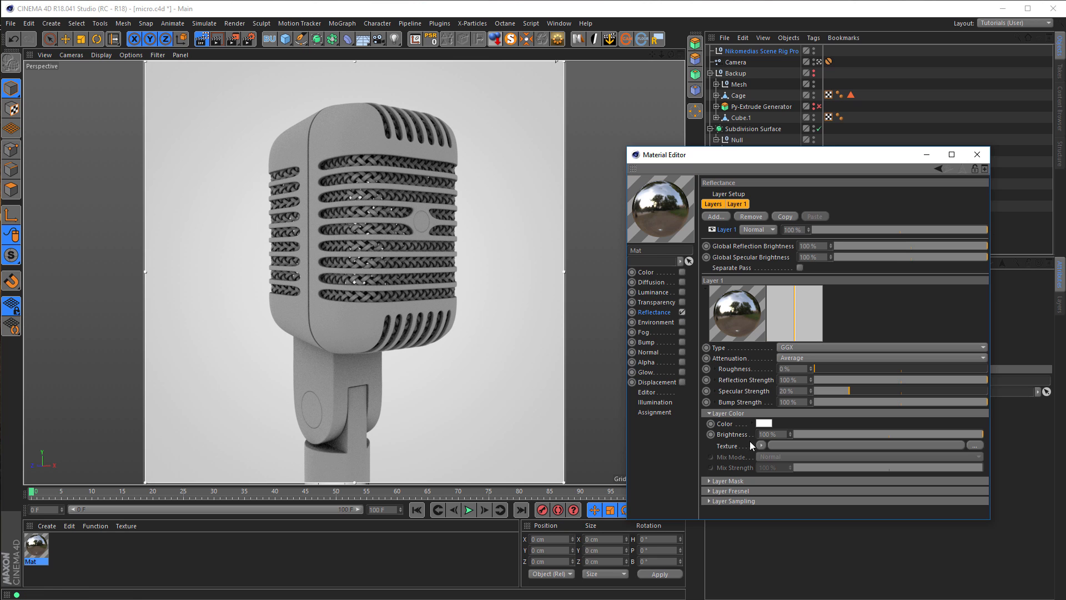
- Set the reflectance layer's Fresnel to Conductor with the Chromium preset, and its Specular Strength to 0%
{"action": "left_click", "coordinate": [771, 491]}
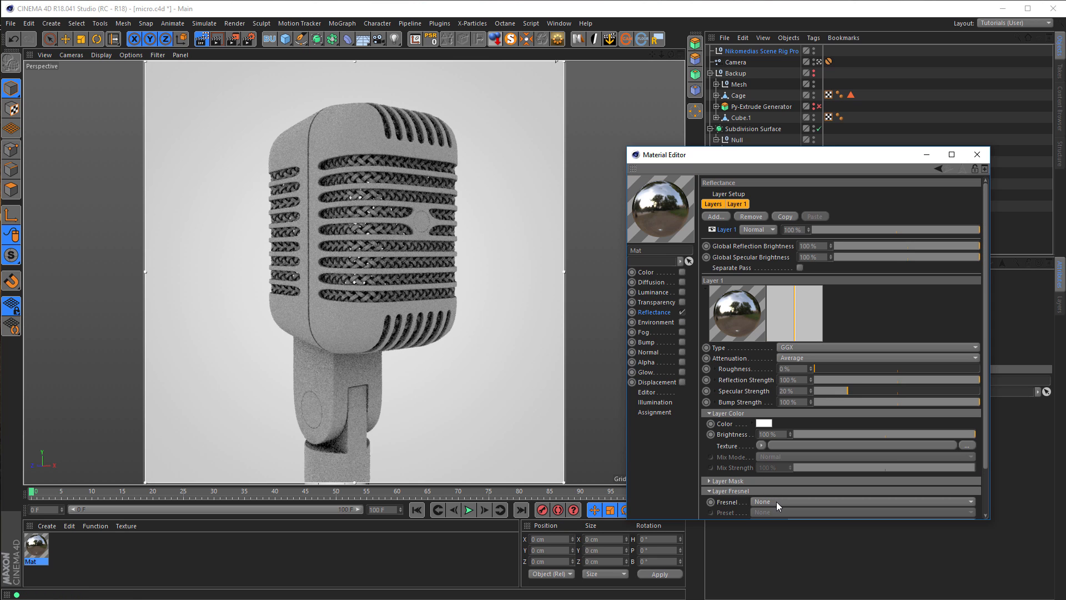
{"action": "left_click", "coordinate": [776, 501]}
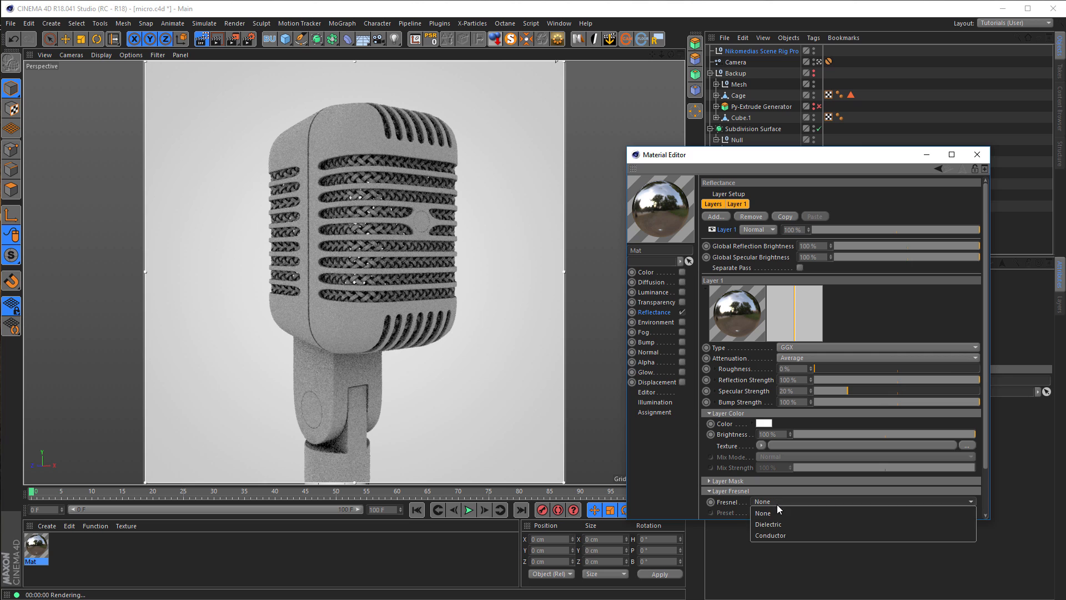
{"action": "left_click", "coordinate": [779, 535]}
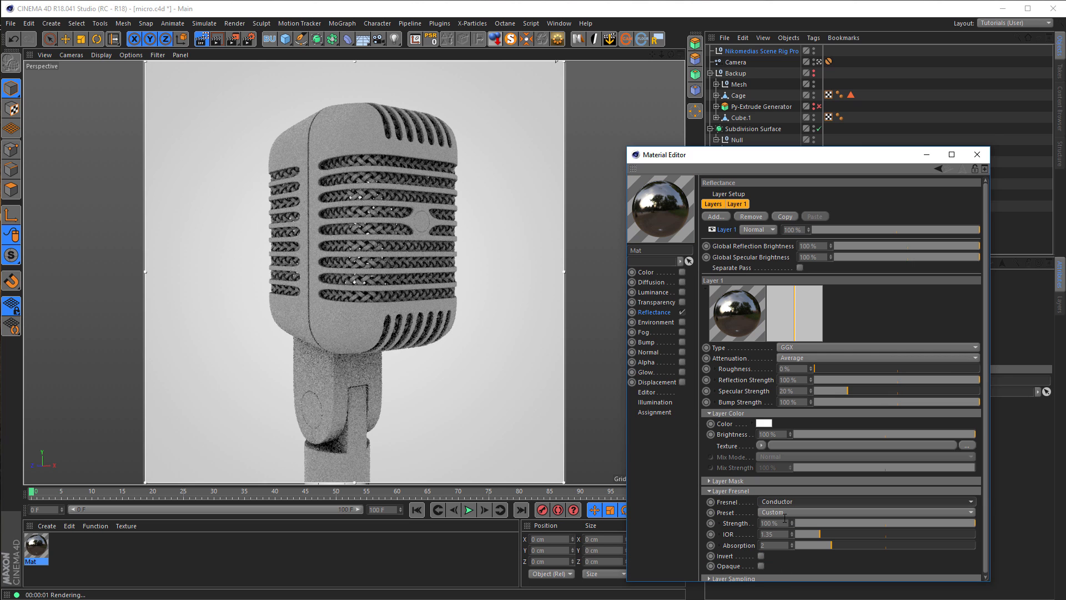
{"action": "left_click", "coordinate": [784, 512]}
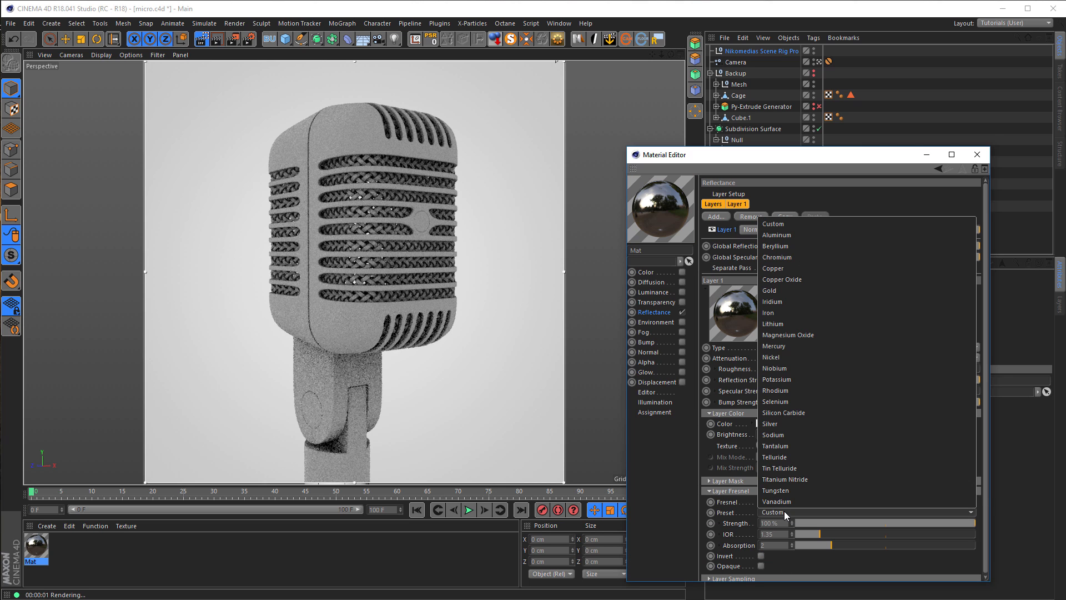
{"action": "left_click", "coordinate": [797, 258]}
{"action": "left_click_drag", "start_coordinate": [818, 391], "coordinate": [823, 369]}
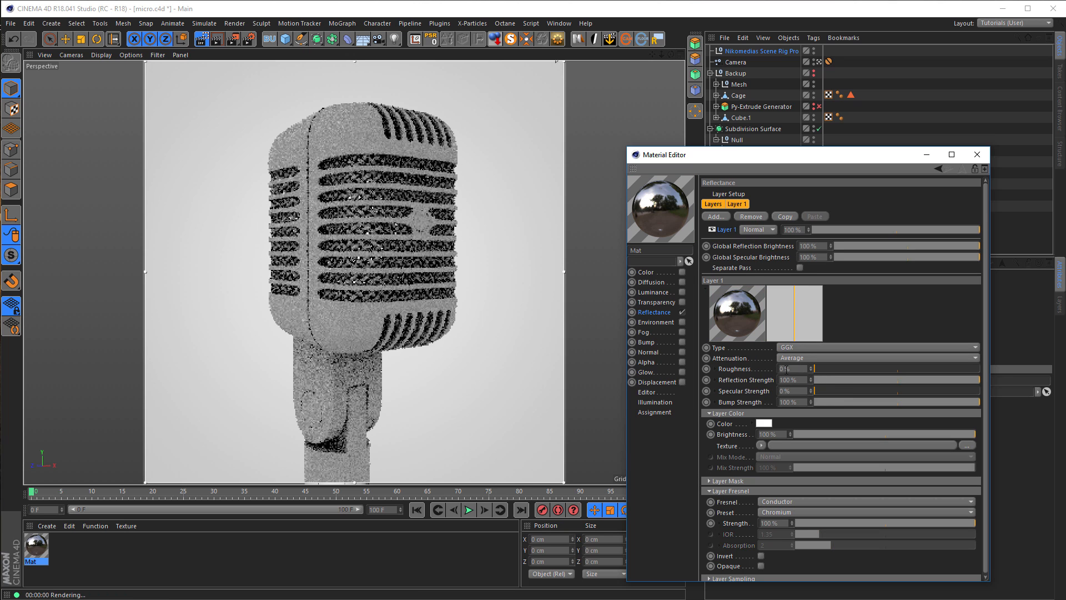
- Set the reflectance layer's Roughness to 5% and apply the material to the Cage and Hole objects under the Subdivision Surface
{"action": "left_click_drag", "start_coordinate": [825, 157], "coordinate": [742, 368]}
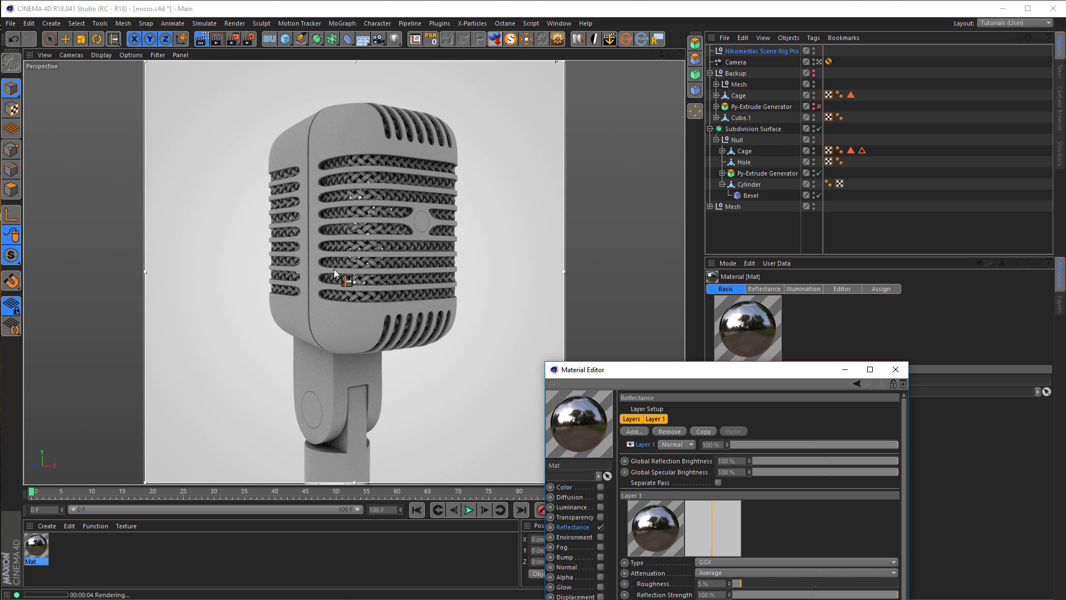
{"action": "left_click_drag", "start_coordinate": [28, 555], "coordinate": [740, 99]}
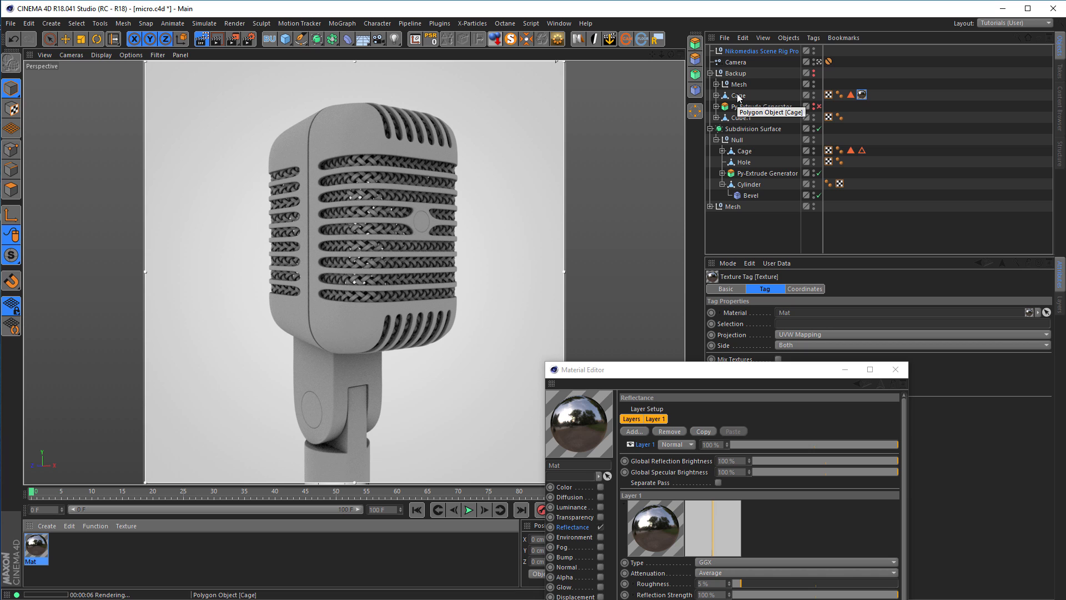
{"action": "left_click", "coordinate": [866, 95]}
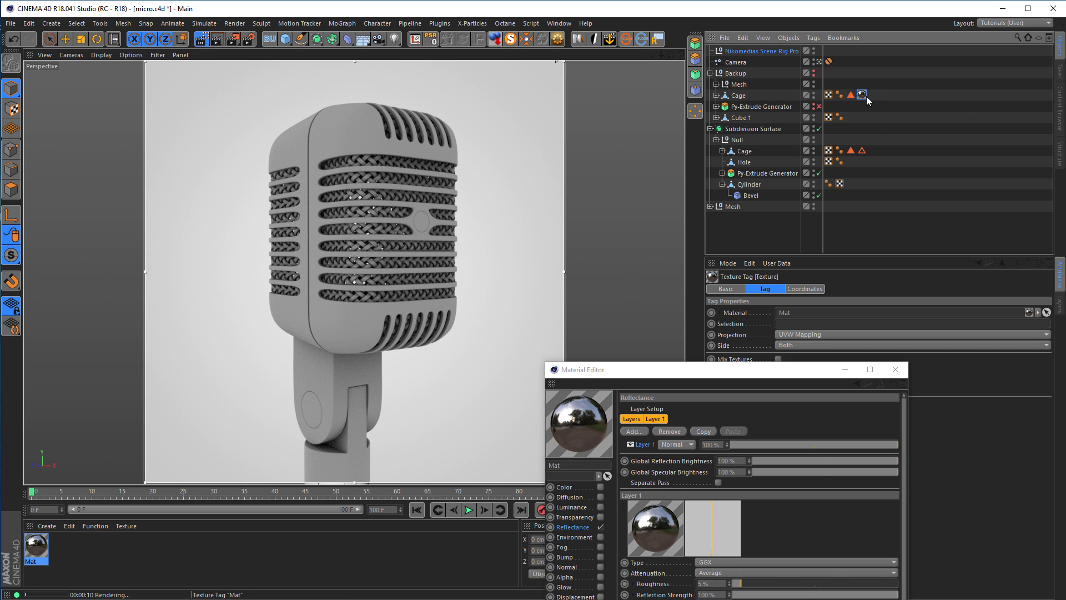
{"action": "mouse_move", "coordinate": [870, 142]}
{"action": "left_mouse_down"}
{"action": "mouse_move", "coordinate": [740, 149]}
{"action": "mouse_move", "coordinate": [877, 149]}
{"action": "left_mouse_up"}
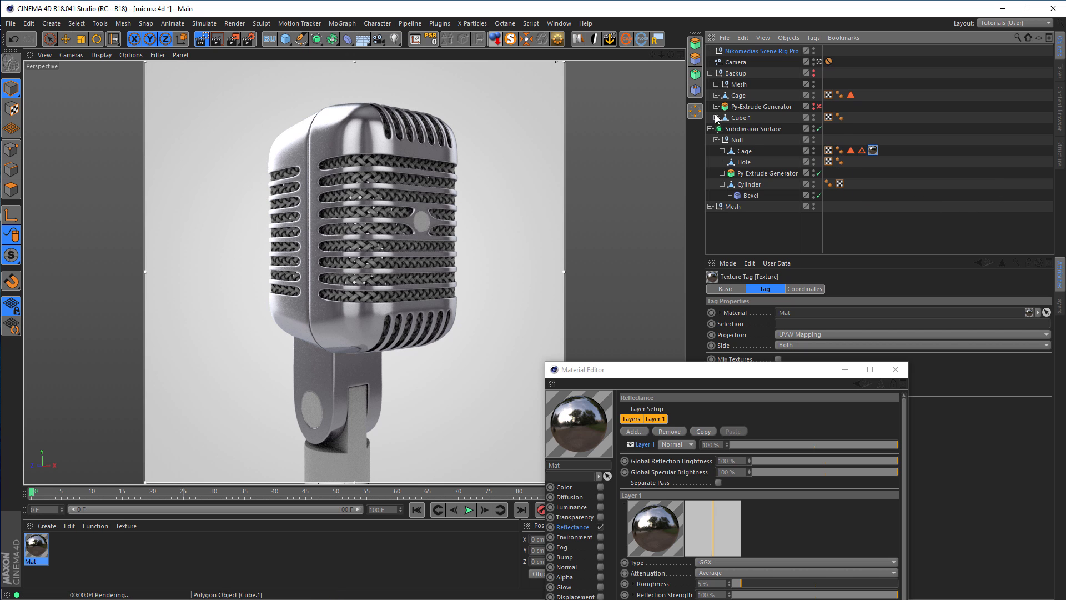
{"action": "left_click", "coordinate": [710, 73]}
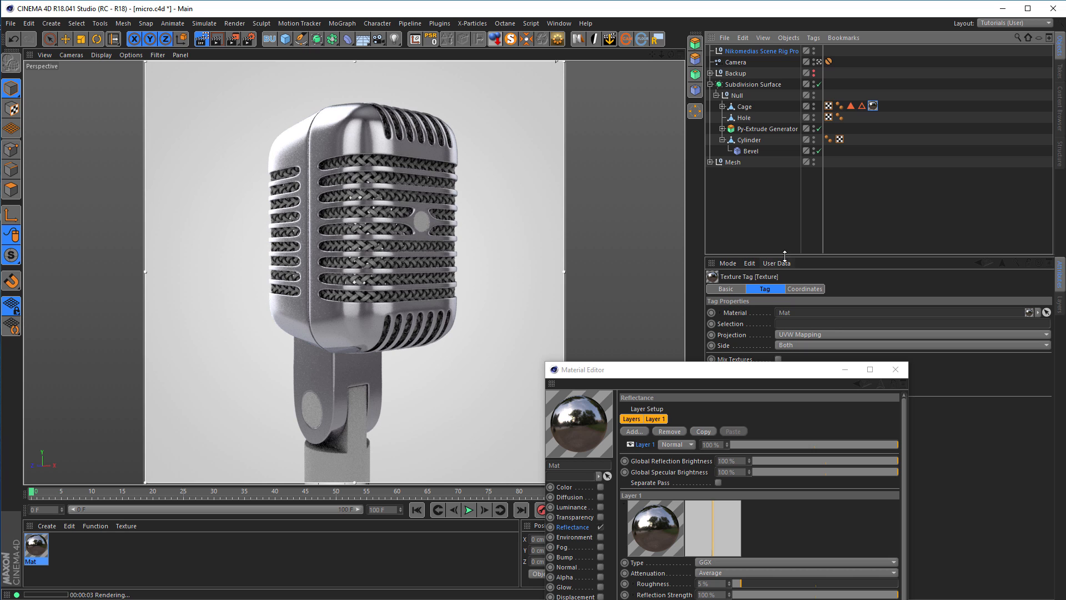
{"action": "left_click_drag", "start_coordinate": [873, 105], "coordinate": [862, 123], "text": "ctrl"}
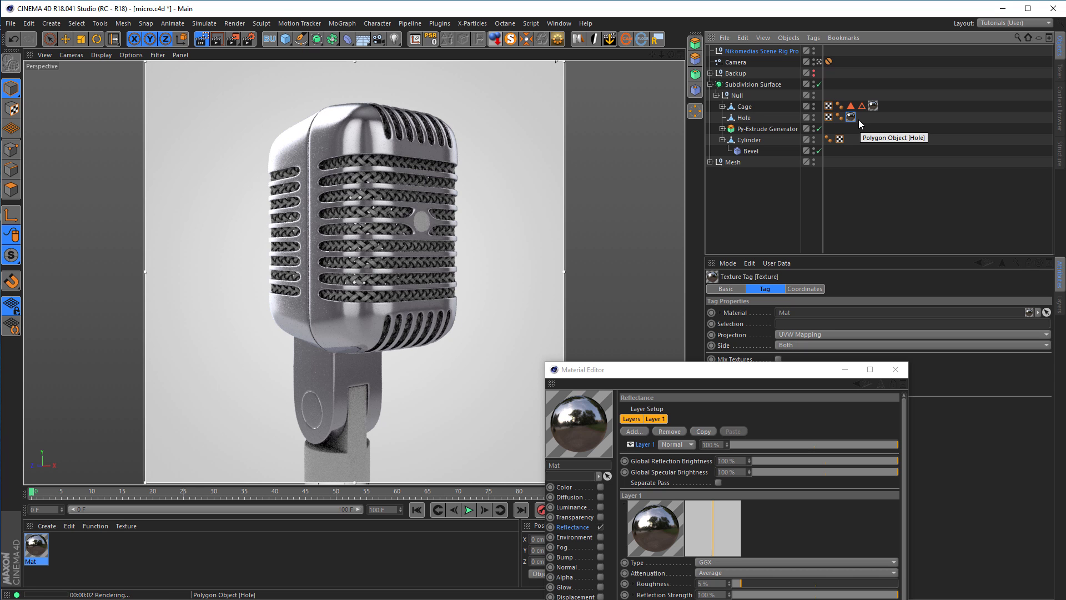
- Rename the chrome material as Cage
{"action": "left_click_drag", "start_coordinate": [770, 370], "coordinate": [815, 164]}
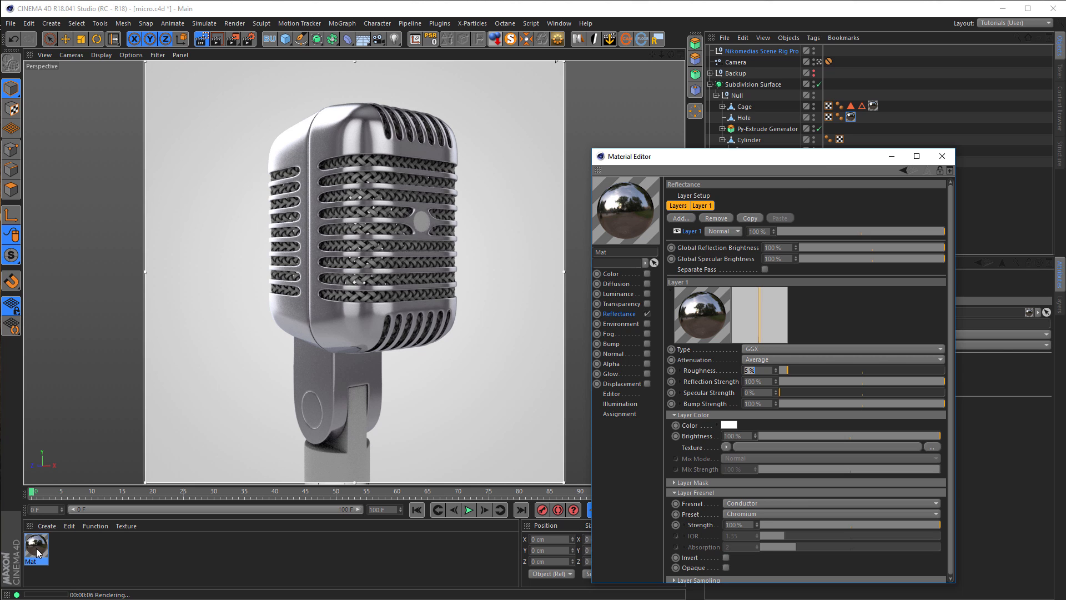
{"action": "left_click", "coordinate": [614, 316]}
{"action": "type", "text": "Cage"}
{"action": "key", "text": "Return"}
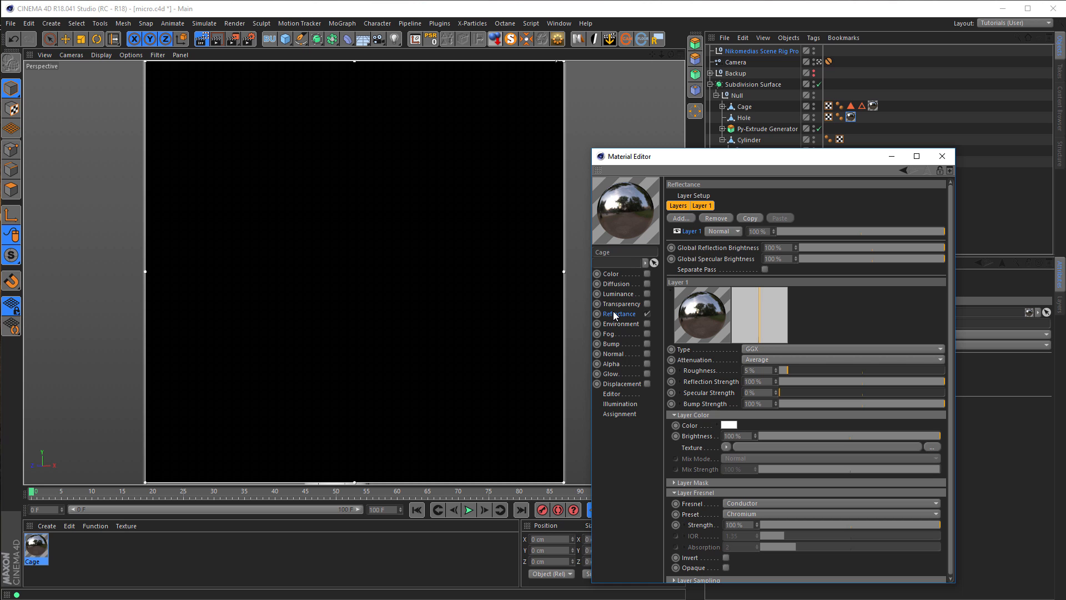
- Duplicate the Cage material and name the copy Mesh
{"action": "left_click_drag", "start_coordinate": [35, 546], "coordinate": [68, 550], "text": "ctrl"}
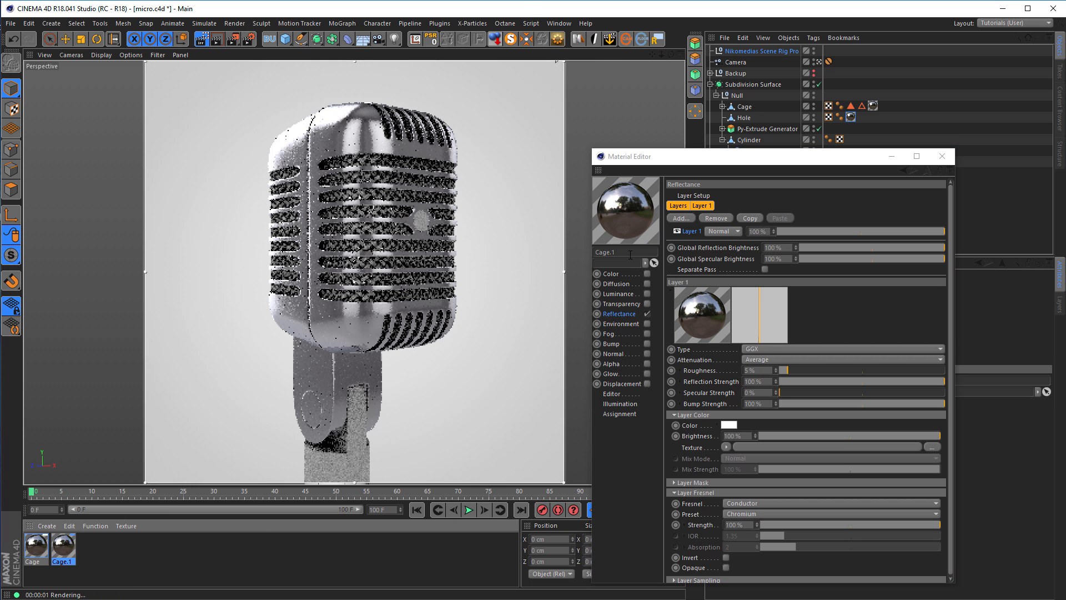
{"action": "left_click", "coordinate": [630, 254]}
{"action": "type", "text": "Me"}
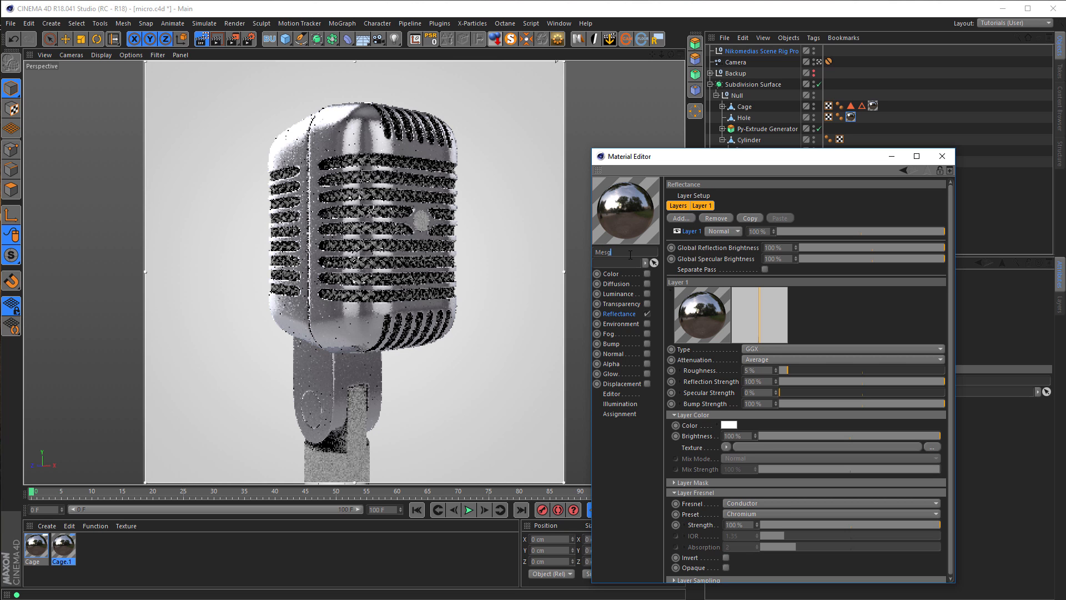
{"action": "type", "text": "sh"}
{"action": "key", "text": "Return"}
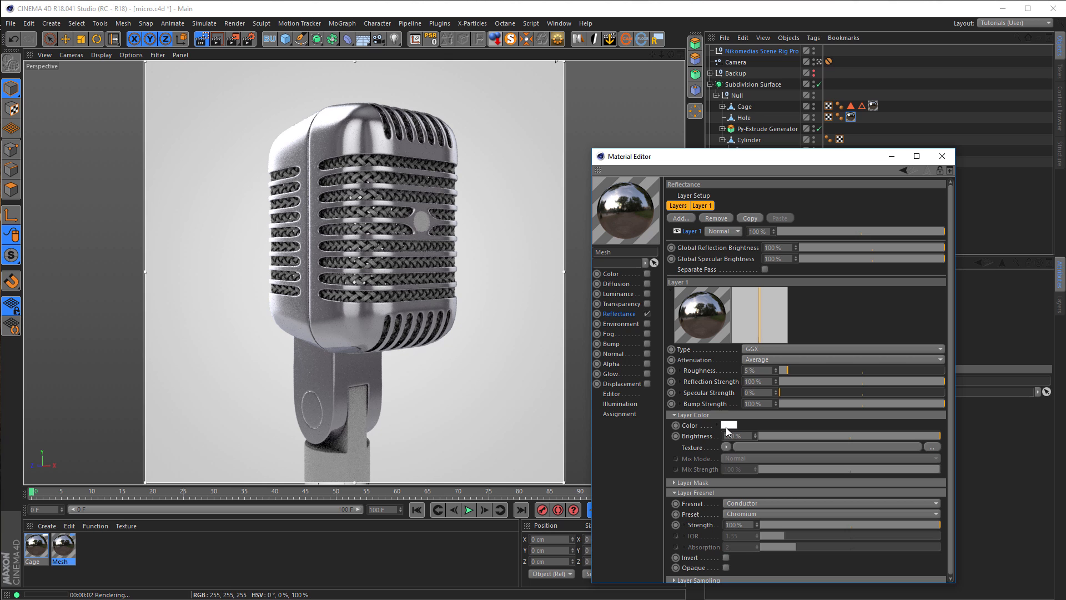
- Darken the Mesh material's layer color to light grey and apply the material to the Mesh null
{"action": "left_click", "coordinate": [726, 428]}
{"action": "left_click_drag", "start_coordinate": [788, 449], "coordinate": [765, 451]}
{"action": "left_click", "coordinate": [706, 467]}
{"action": "left_click_drag", "start_coordinate": [825, 160], "coordinate": [560, 464]}
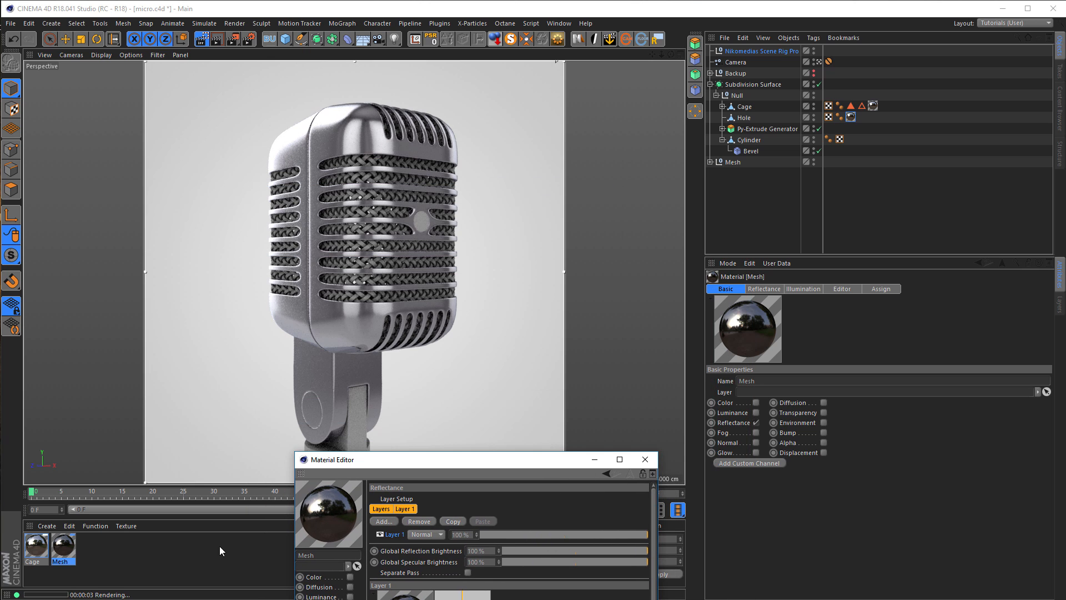
{"action": "left_click", "coordinate": [67, 550]}
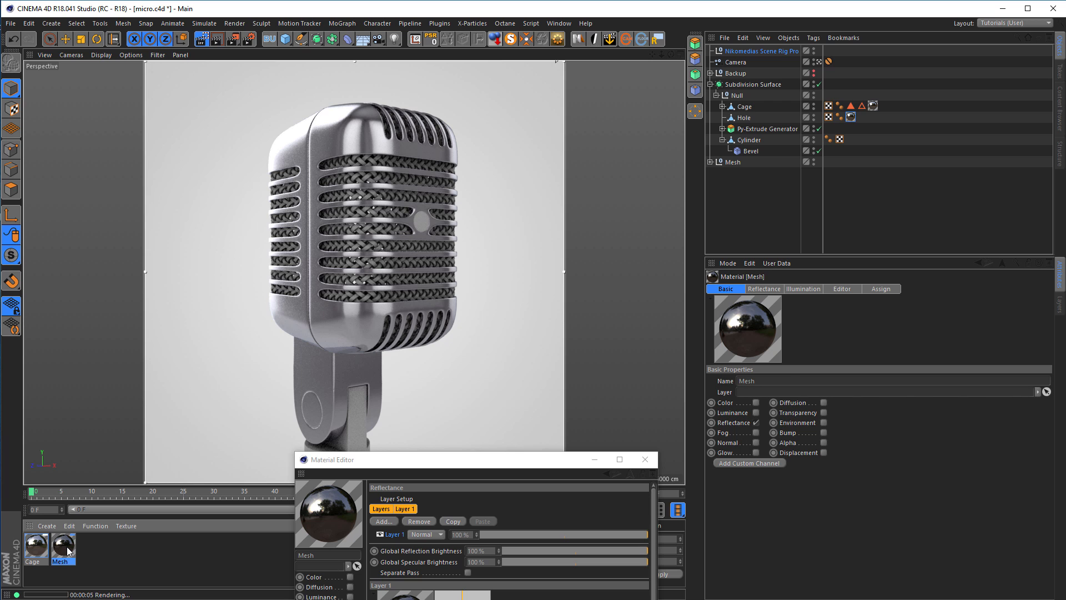
{"action": "left_click_drag", "start_coordinate": [67, 550], "coordinate": [736, 163]}
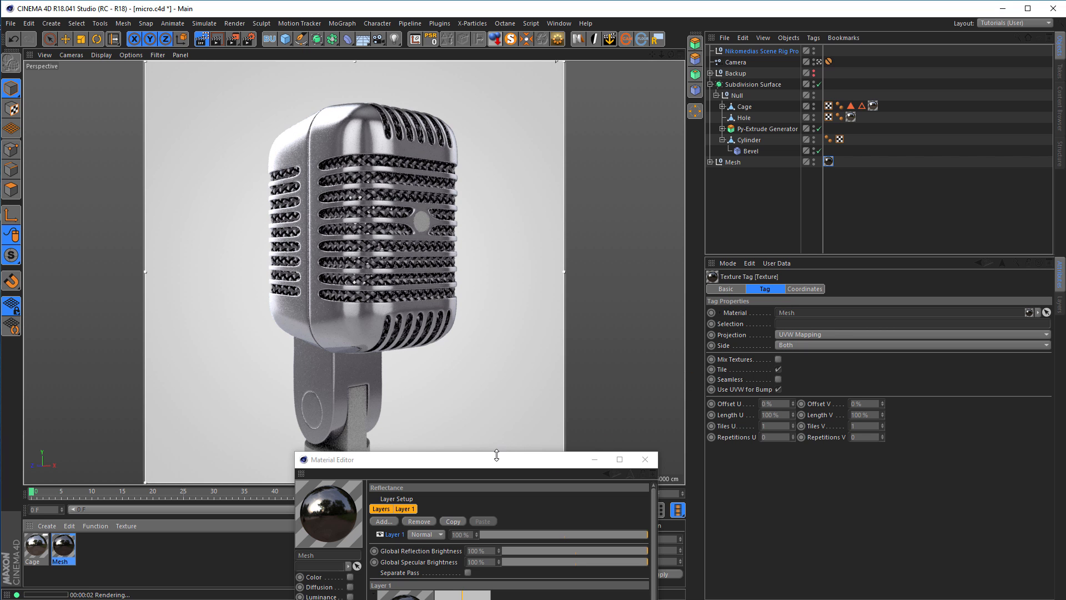
- Darken the Mesh material's layer color further, to a neutral grey with a V value of 53%
{"action": "left_click_drag", "start_coordinate": [496, 459], "coordinate": [835, 121]}
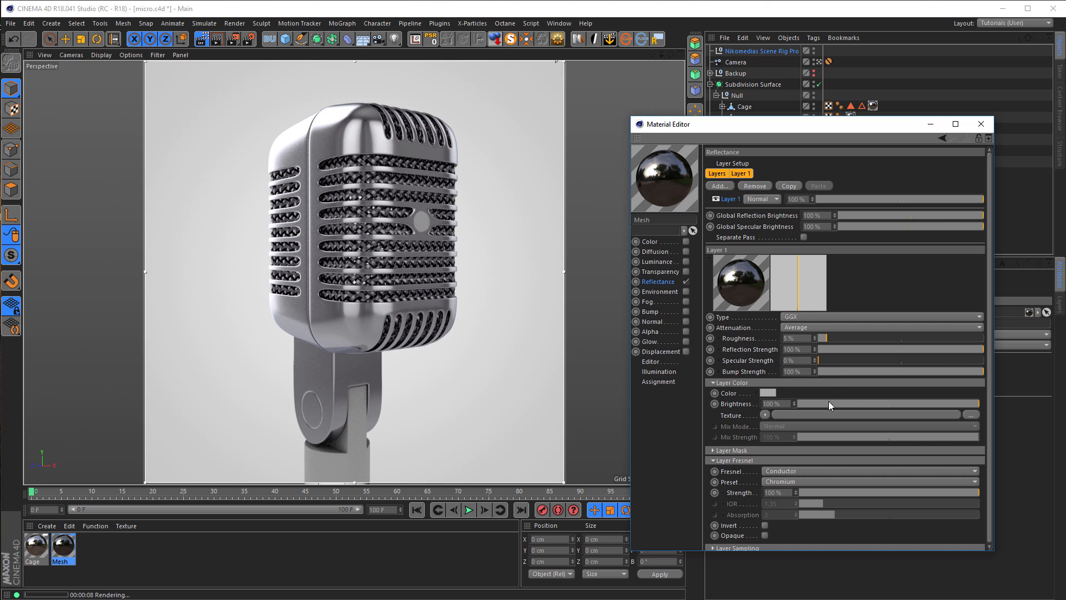
{"action": "left_click", "coordinate": [776, 393]}
{"action": "left_click_drag", "start_coordinate": [823, 417], "coordinate": [798, 414]}
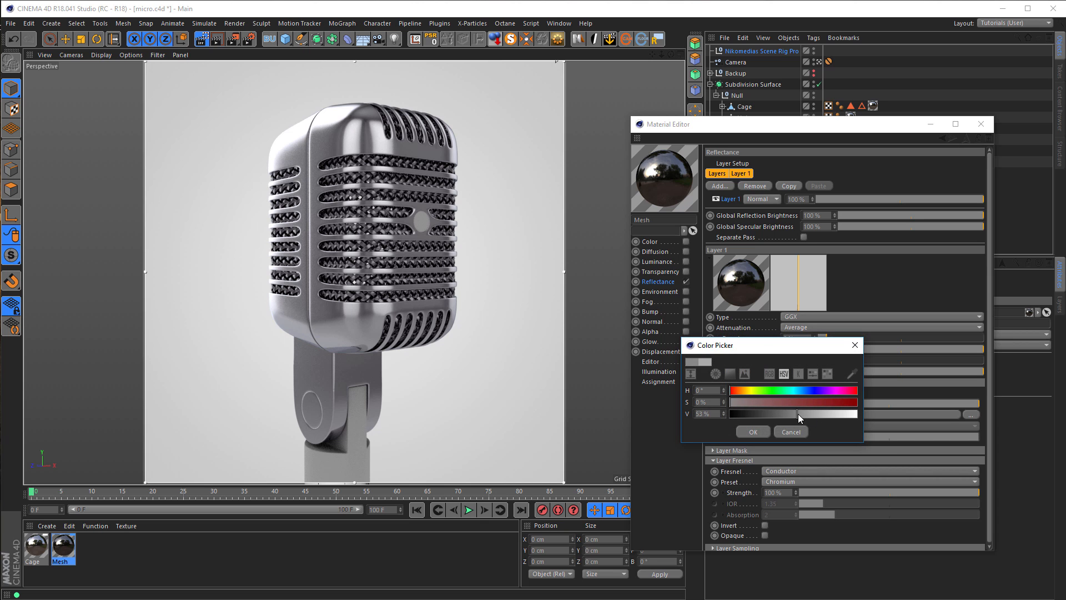
{"action": "left_click", "coordinate": [761, 427]}
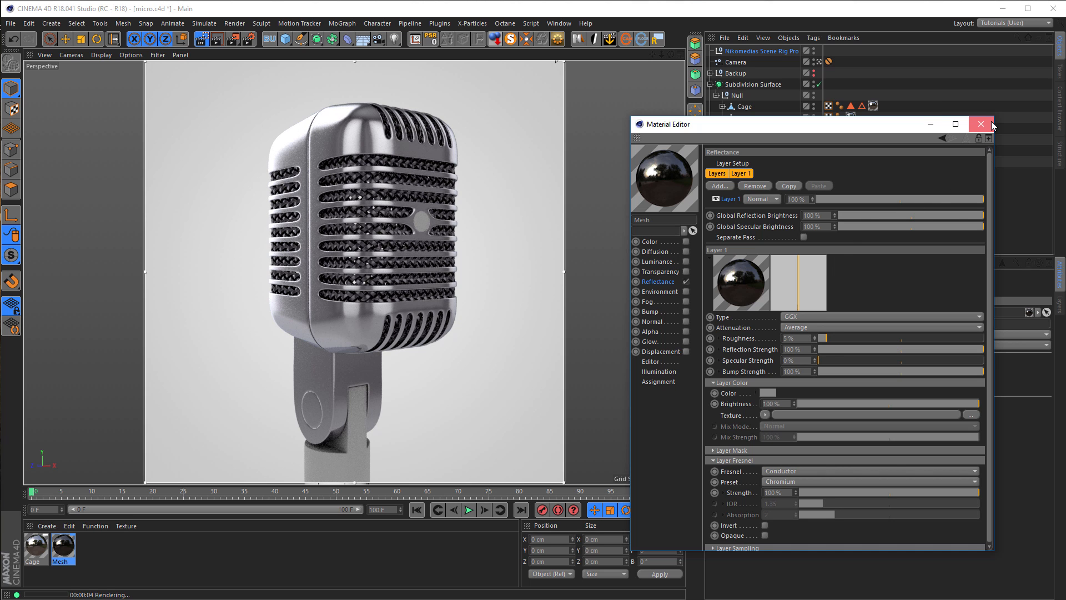
- Duplicate the Mesh material with its Roughness set to 40% and apply the copy to the Cylinder stand
{"action": "left_click_drag", "start_coordinate": [65, 549], "coordinate": [117, 549], "text": "ctrl"}
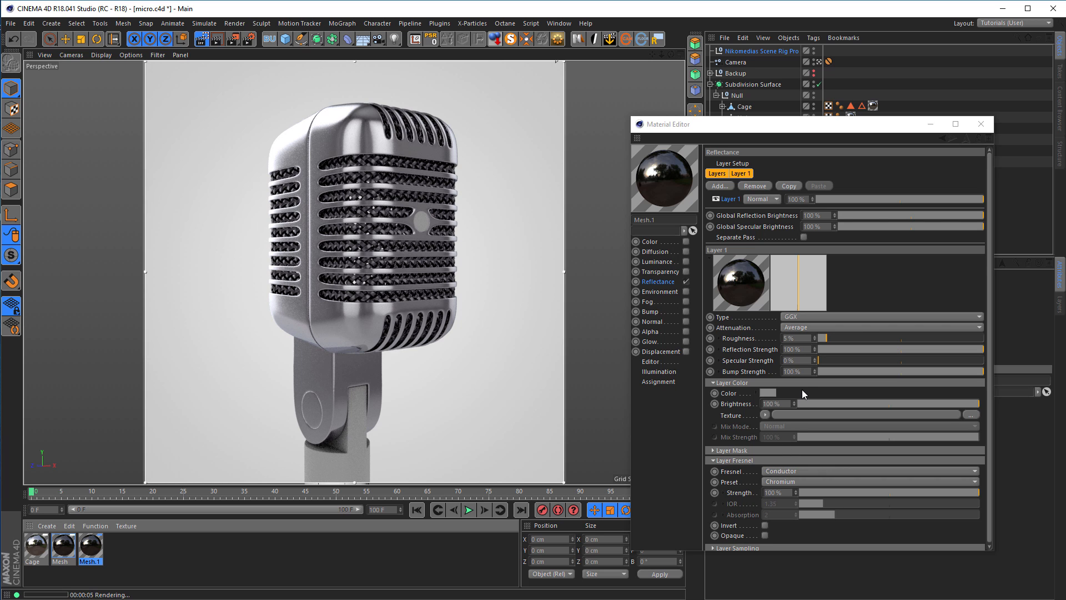
{"action": "left_click_drag", "start_coordinate": [843, 337], "coordinate": [879, 340]}
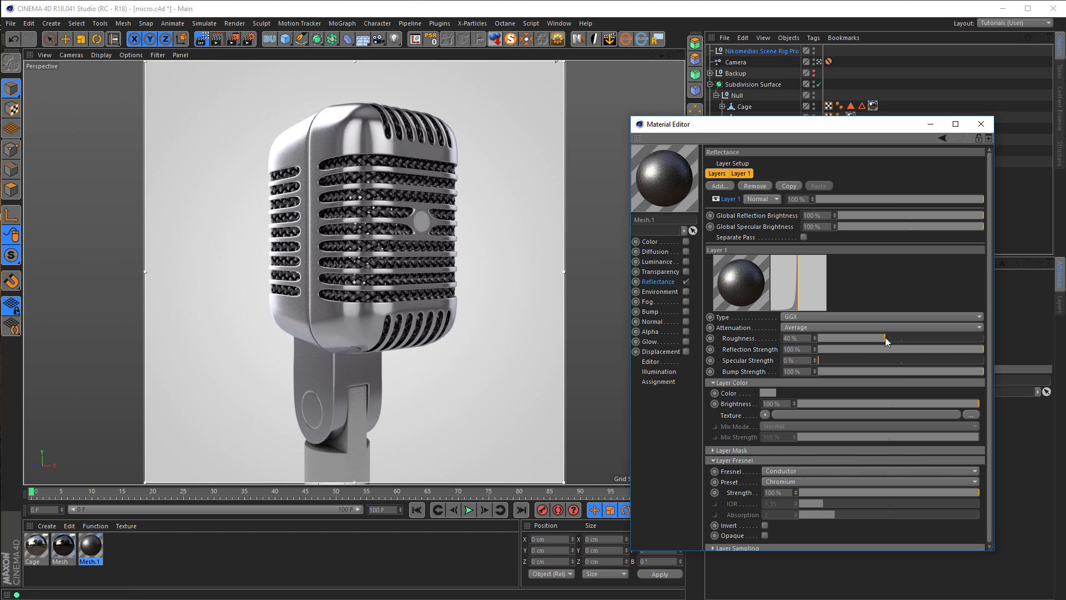
{"action": "left_click_drag", "start_coordinate": [96, 551], "coordinate": [348, 476]}
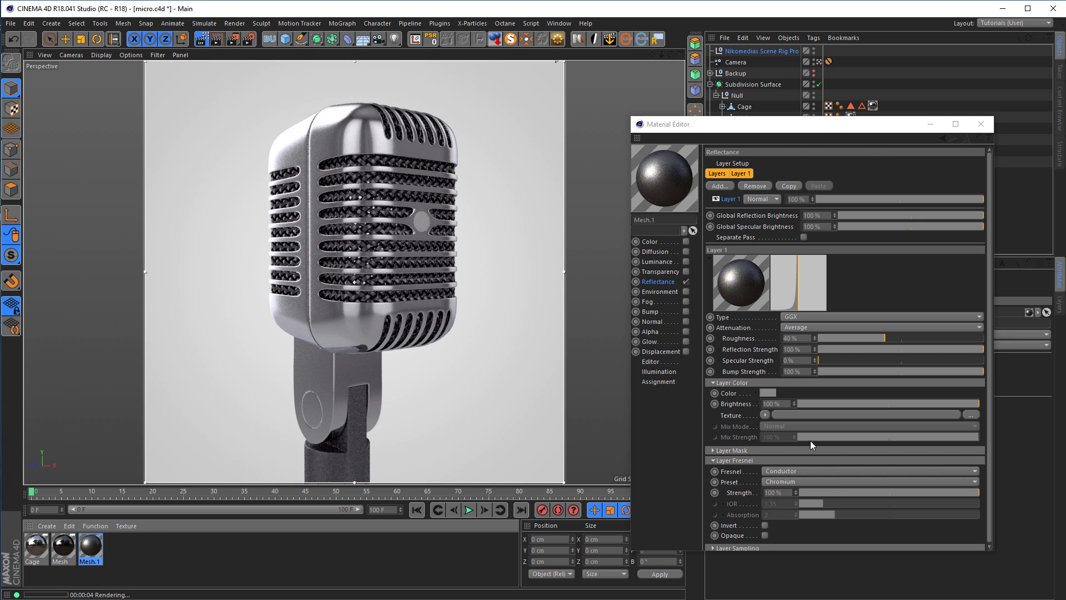
- Darken the stand material's layer color to a dark grey and close the Material Editor
{"action": "left_click", "coordinate": [769, 393]}
{"action": "left_click", "coordinate": [765, 416]}
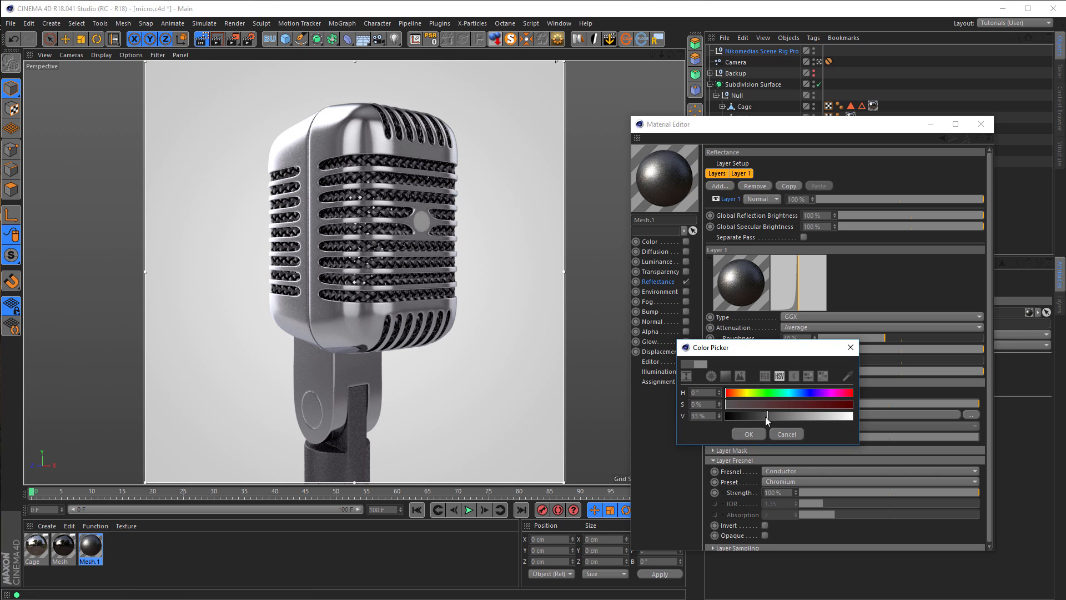
{"action": "left_click", "coordinate": [751, 434]}
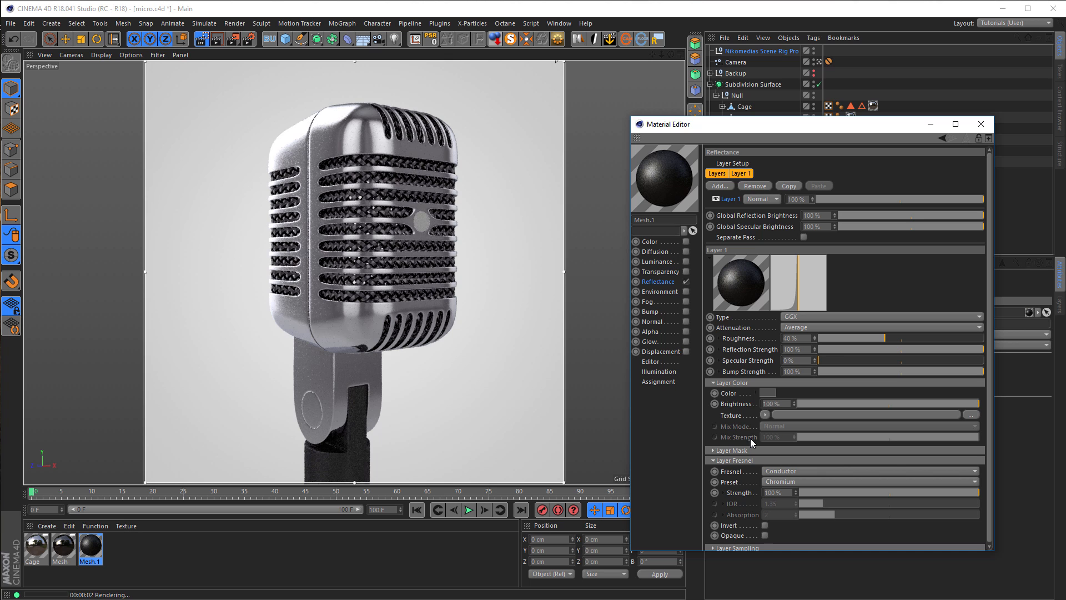
{"action": "left_click", "coordinate": [768, 392]}
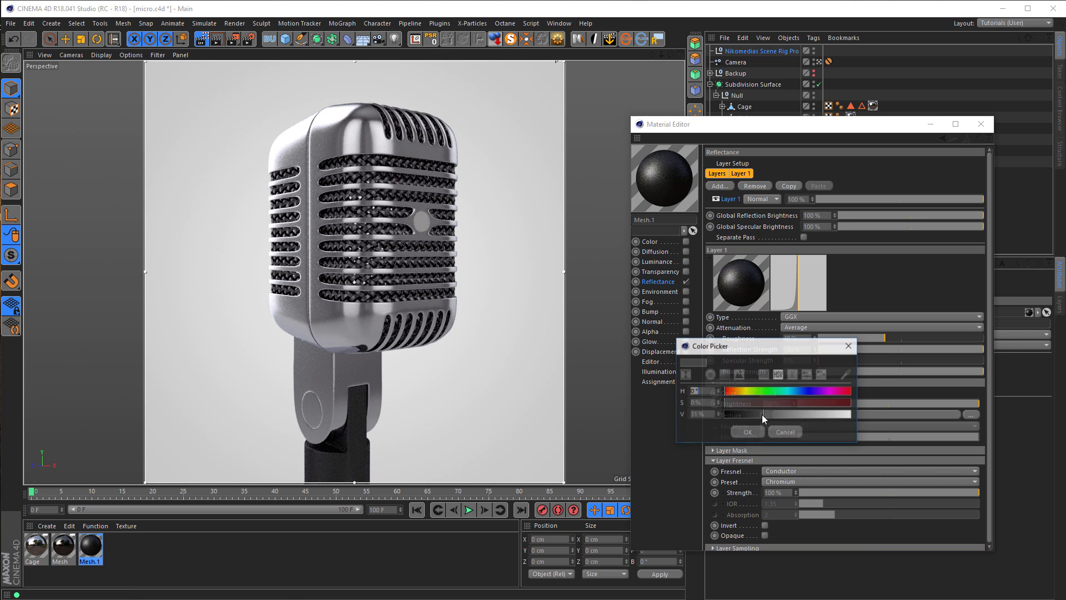
{"action": "left_click", "coordinate": [768, 414]}
{"action": "left_click", "coordinate": [753, 434]}
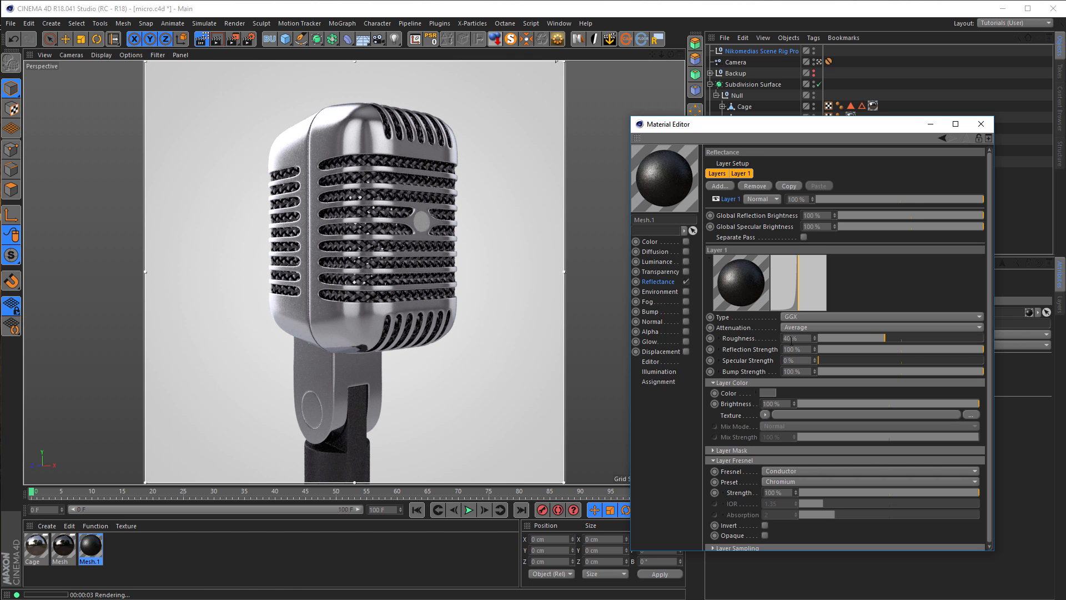
{"action": "left_click", "coordinate": [981, 124]}
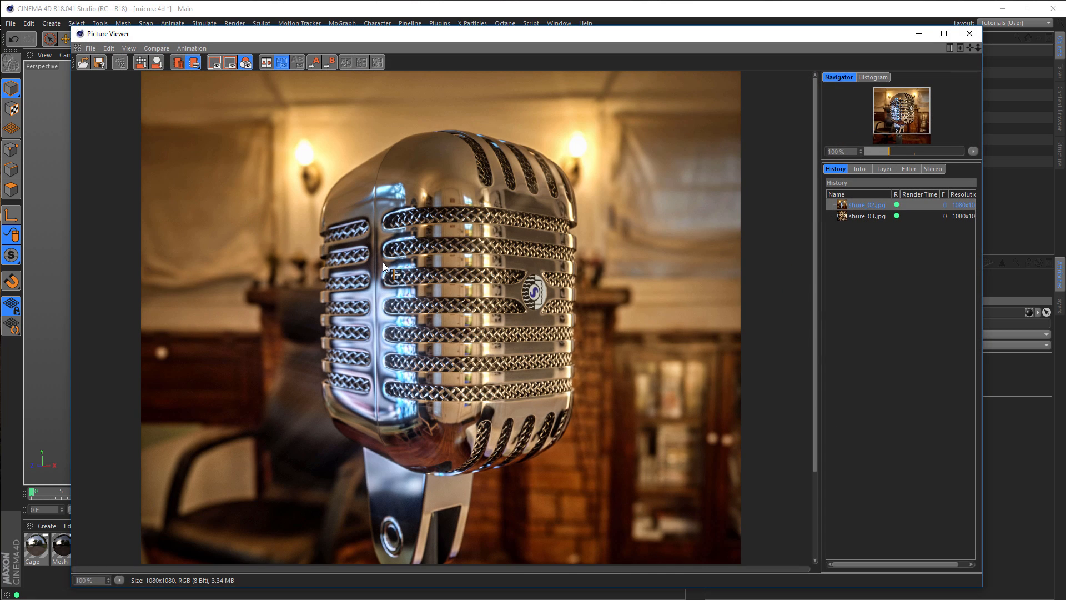
- Examine the reference photos shure_02.jpg and shure_03.jpg for the look of the stand and the round logo badge
{"action": "scroll", "coordinate": [645, 361], "scroll_direction": "down", "scroll_amount": 1}
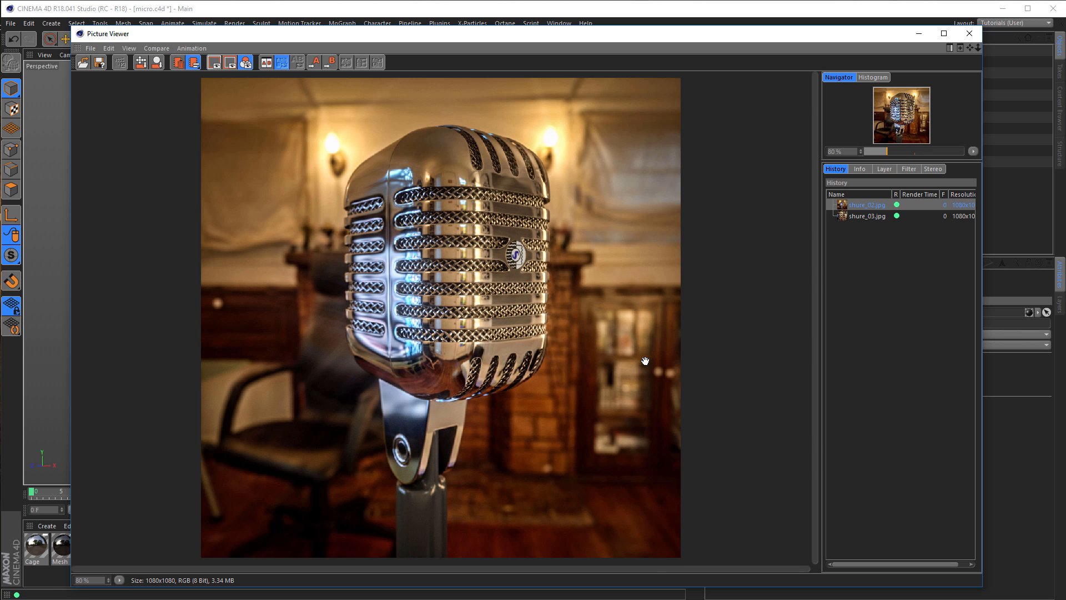
{"action": "left_click", "coordinate": [971, 35]}
{"action": "left_click", "coordinate": [867, 215]}
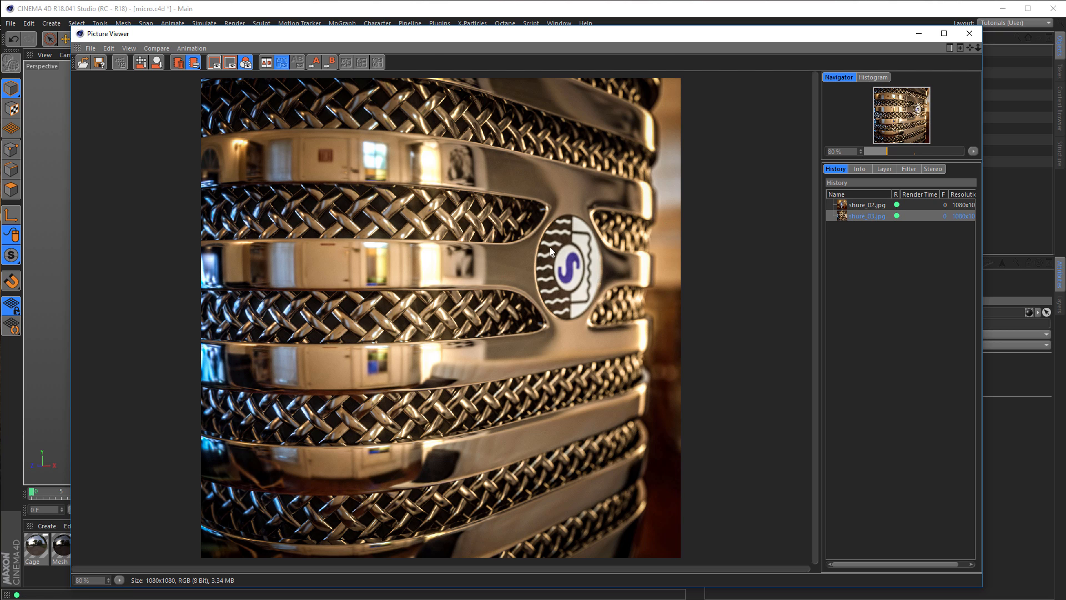
{"action": "left_click", "coordinate": [969, 34]}
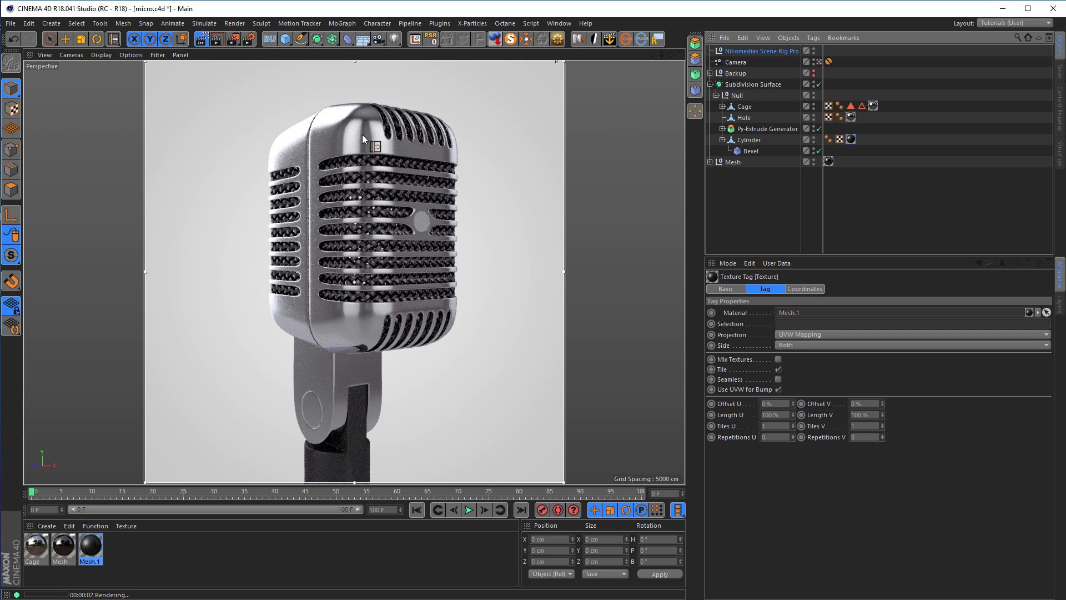
- Turn off the interactive render region and leave the camera view to frame the round logo disc close up
{"action": "left_click", "coordinate": [202, 40]}
{"action": "left_click", "coordinate": [818, 61]}
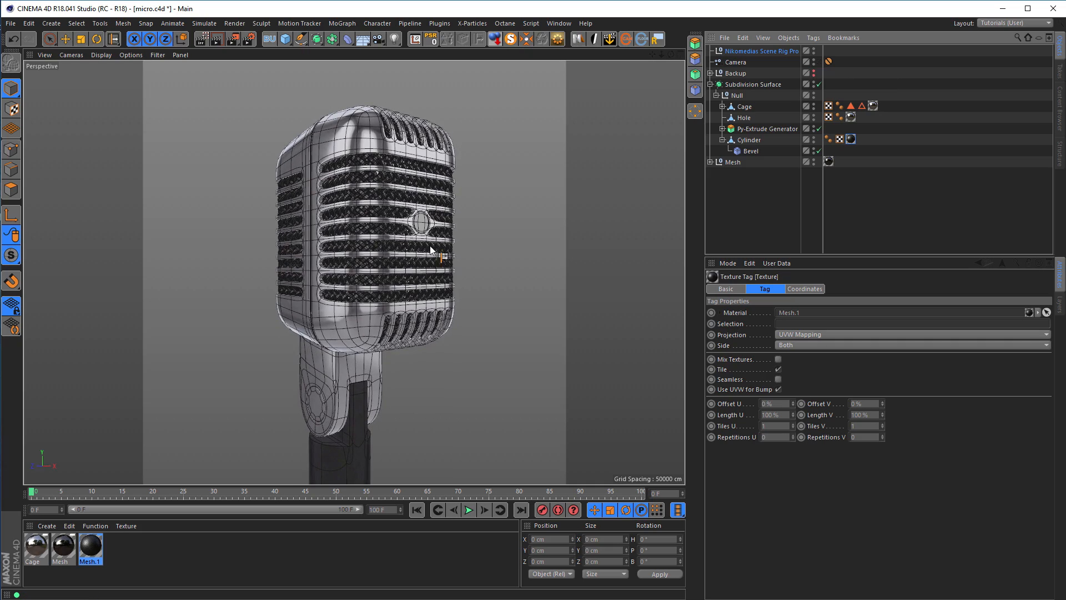
{"action": "scroll", "coordinate": [430, 249], "scroll_direction": "up", "scroll_amount": 10}
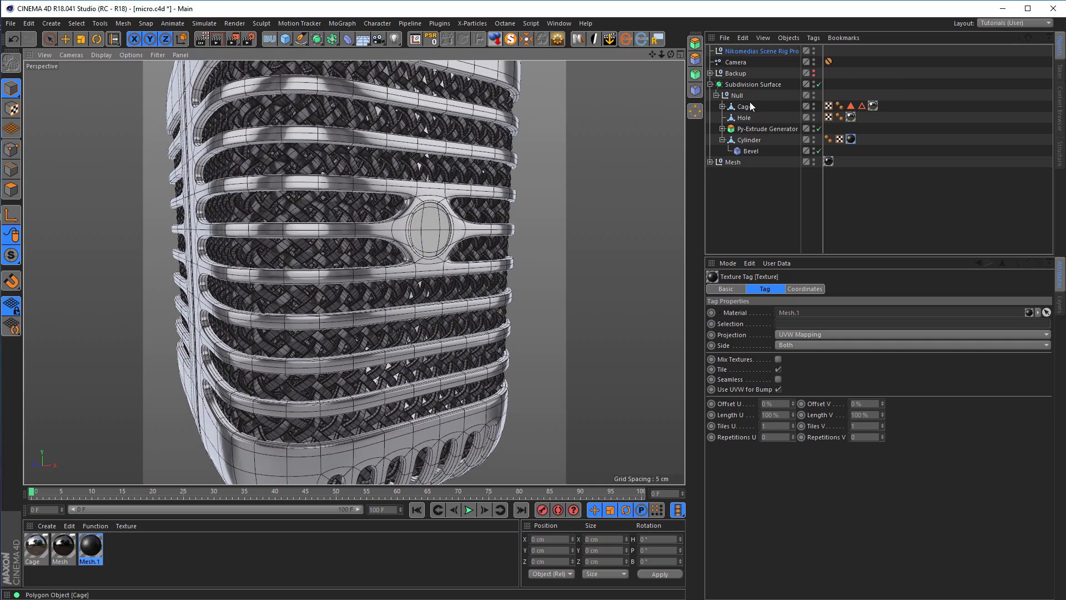
{"action": "scroll", "coordinate": [488, 201], "scroll_direction": "up", "scroll_amount": 5}
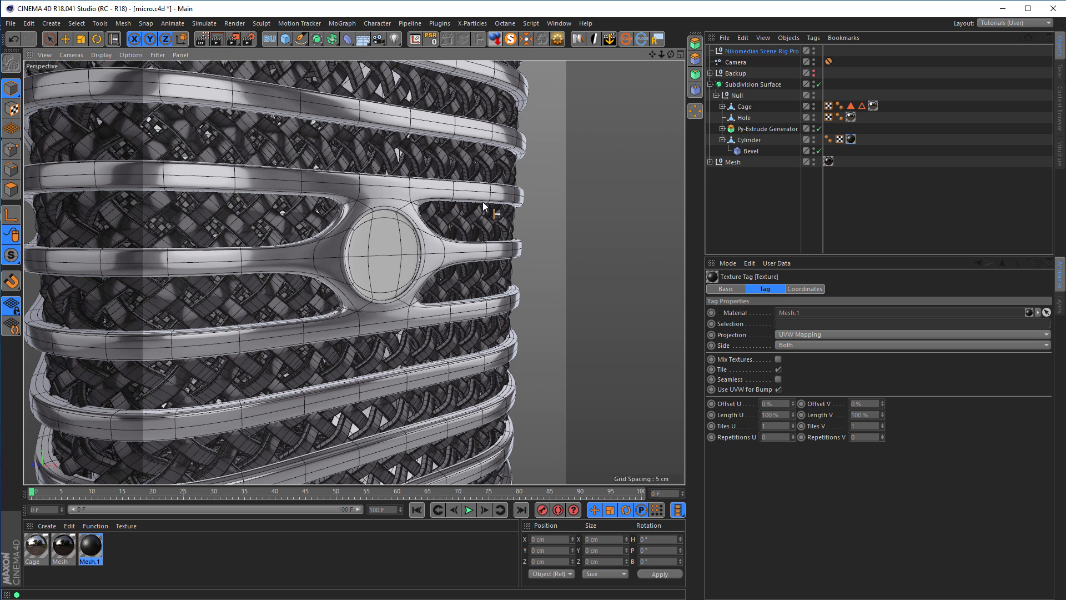
- Rename the Py-Extrude Generator in the Subdivision Surface as Logo and select the Logo polygon object inside it
{"action": "left_click", "coordinate": [723, 139]}
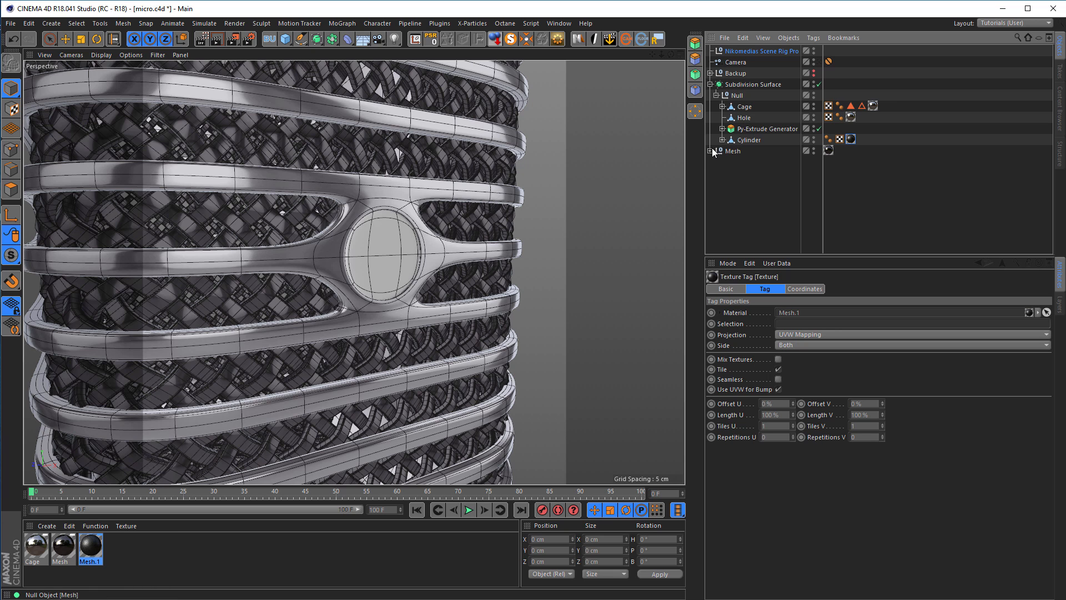
{"action": "left_click", "coordinate": [722, 129]}
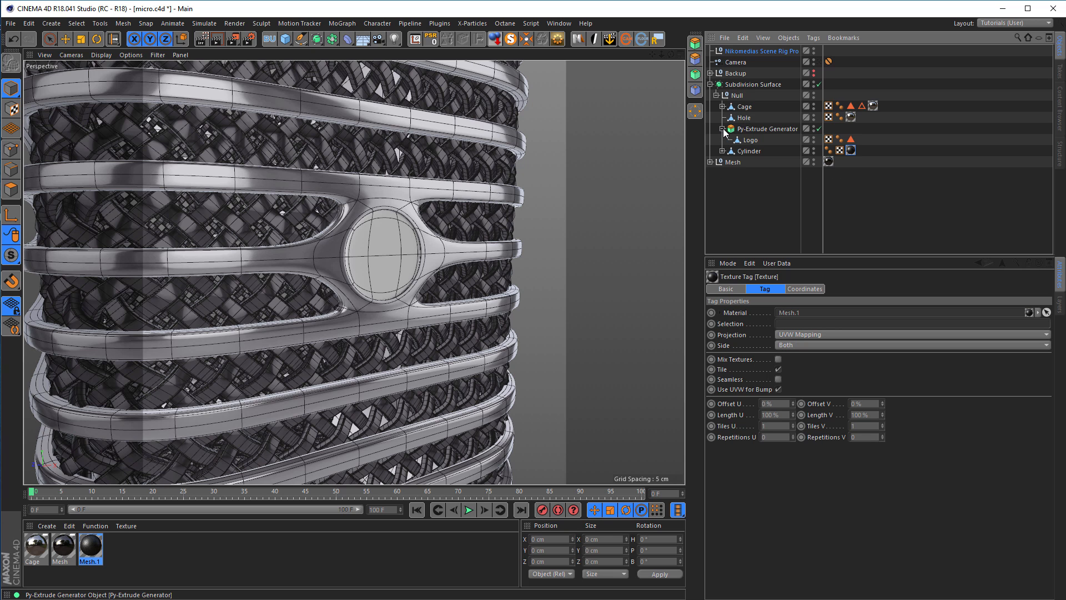
{"action": "double_click", "coordinate": [754, 129]}
{"action": "type", "text": "Logo"}
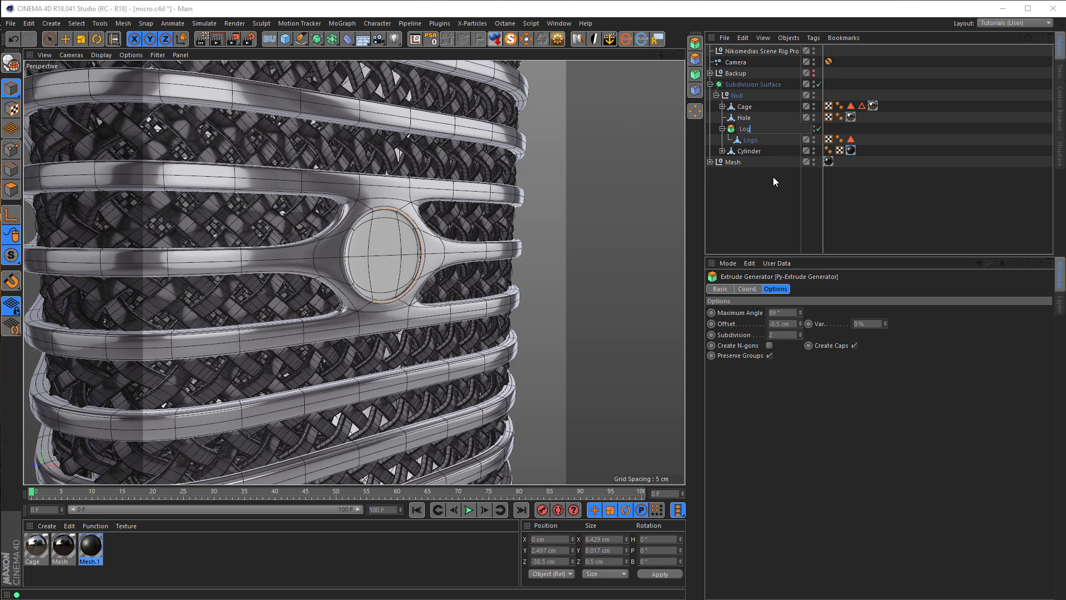
{"action": "key", "text": "Return"}
{"action": "left_click", "coordinate": [750, 140]}
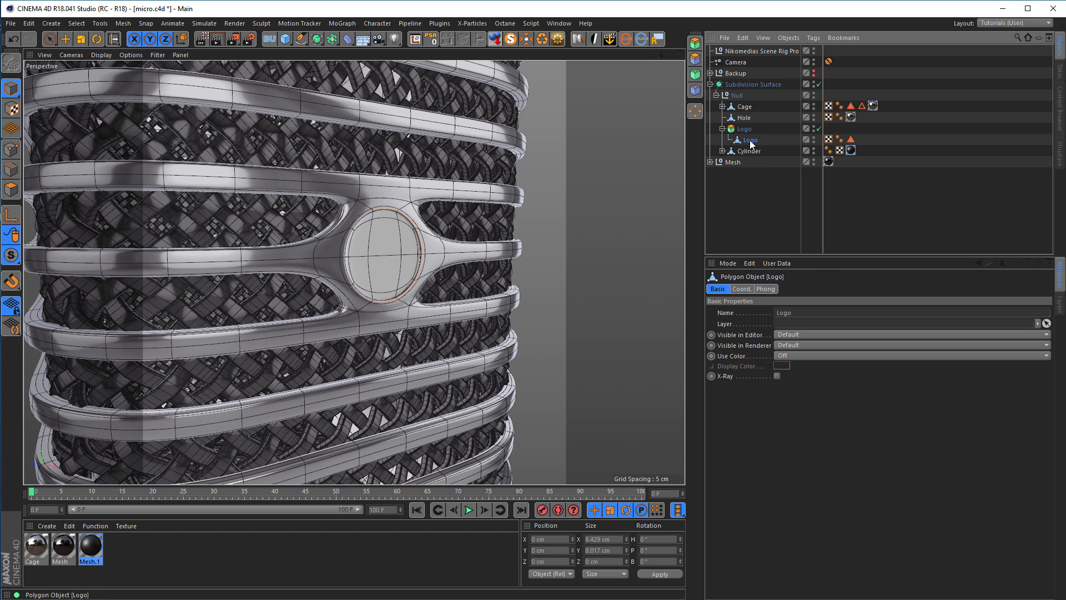
- Create a new material for the logo disc, open it for editing and name it Logo
{"action": "left_click", "coordinate": [741, 129]}
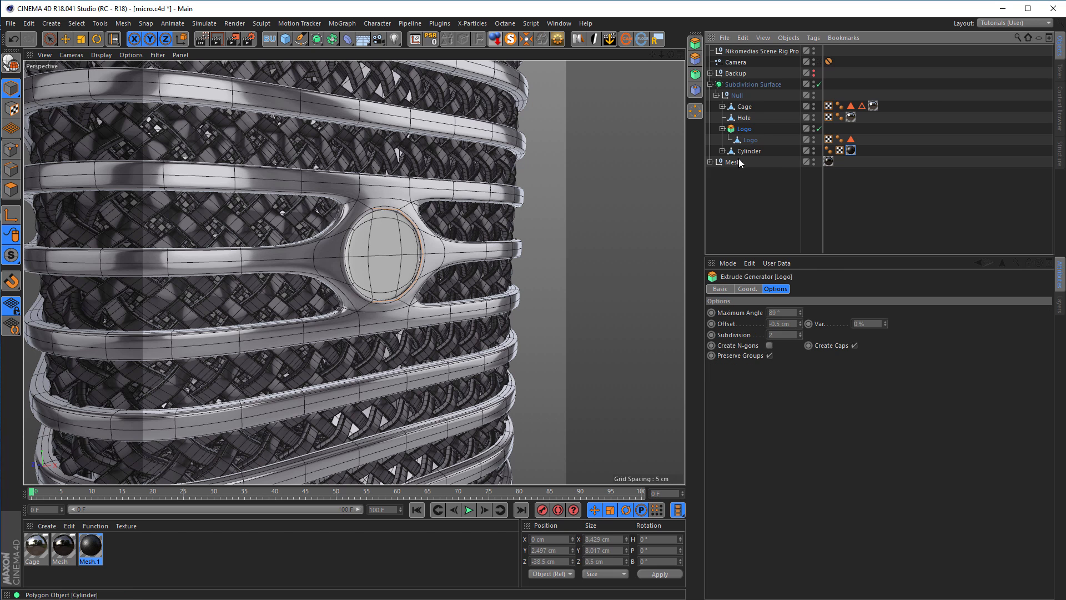
{"action": "double_click", "coordinate": [115, 550]}
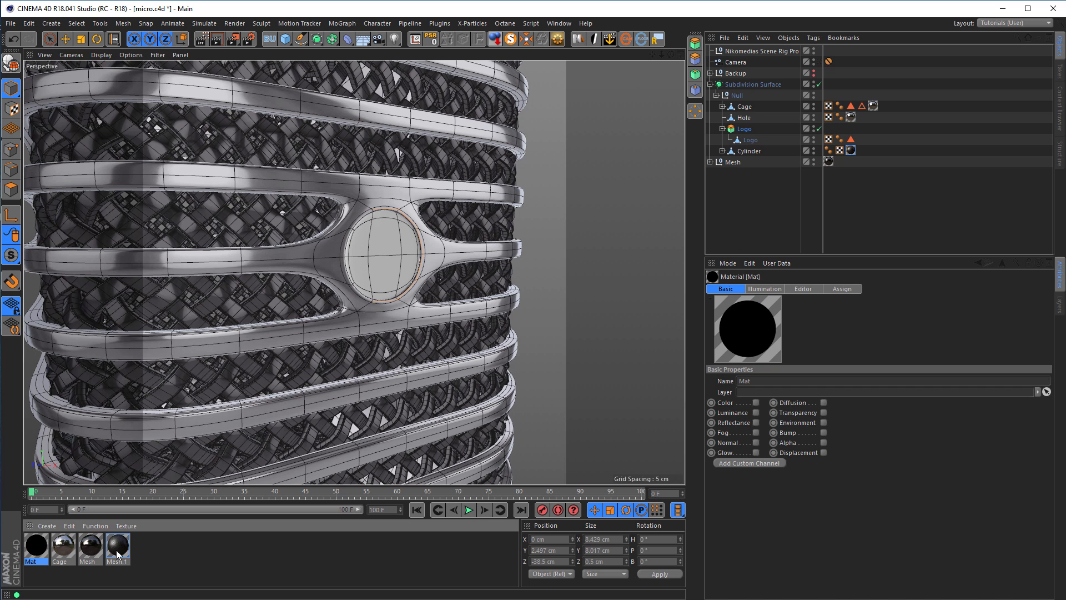
{"action": "double_click", "coordinate": [55, 546]}
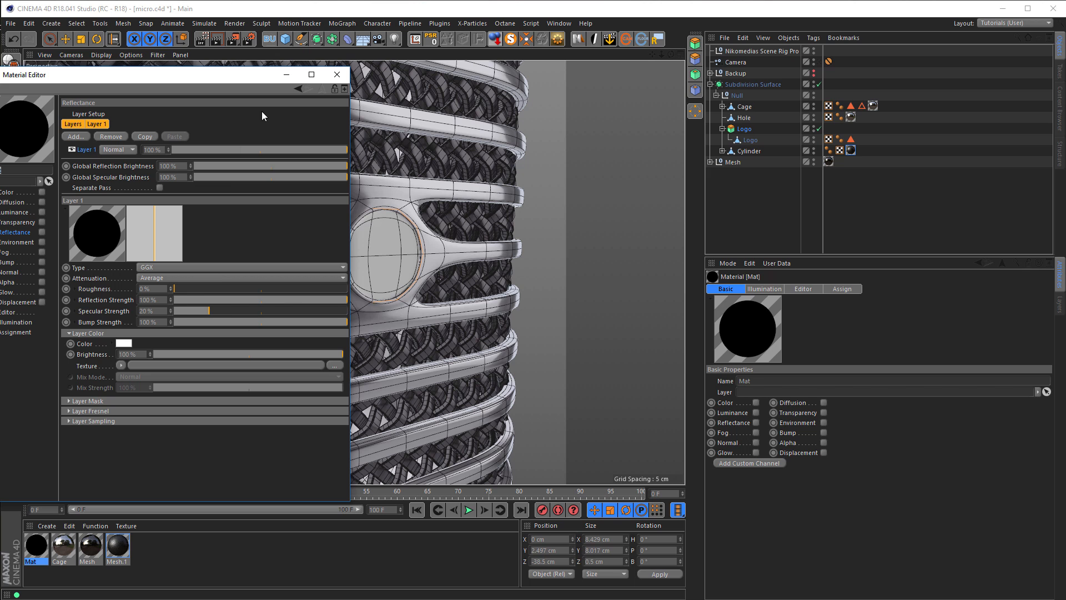
{"action": "left_click_drag", "start_coordinate": [242, 76], "coordinate": [687, 106]}
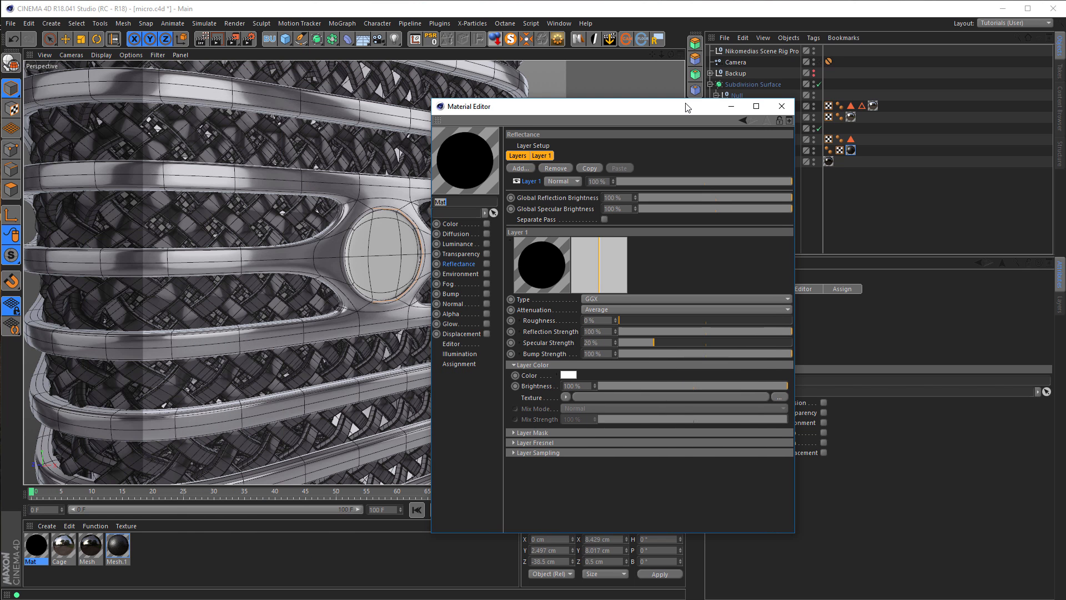
{"action": "type", "text": "Logo"}
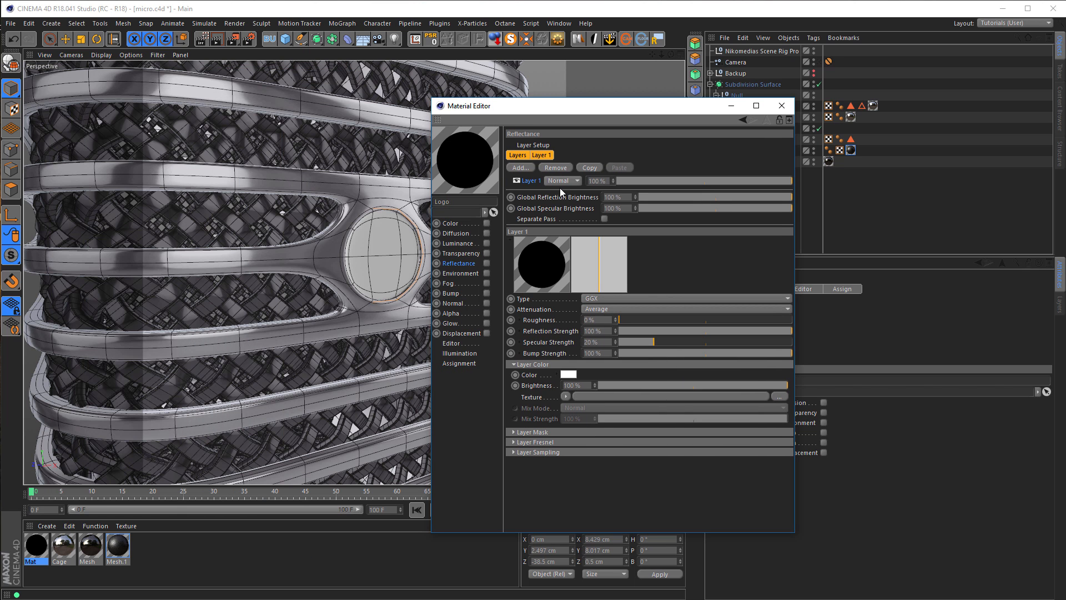
- Enable the Logo material's Color channel and load logo02.png as its texture, without copying the image to the project location
{"action": "left_click", "coordinate": [487, 223]}
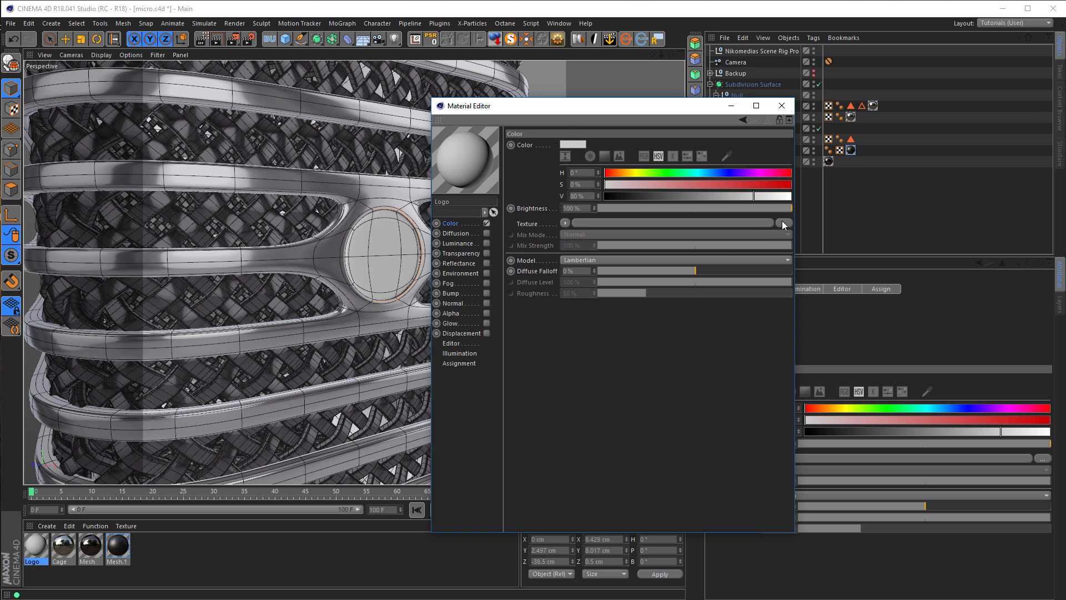
{"action": "left_click", "coordinate": [782, 222]}
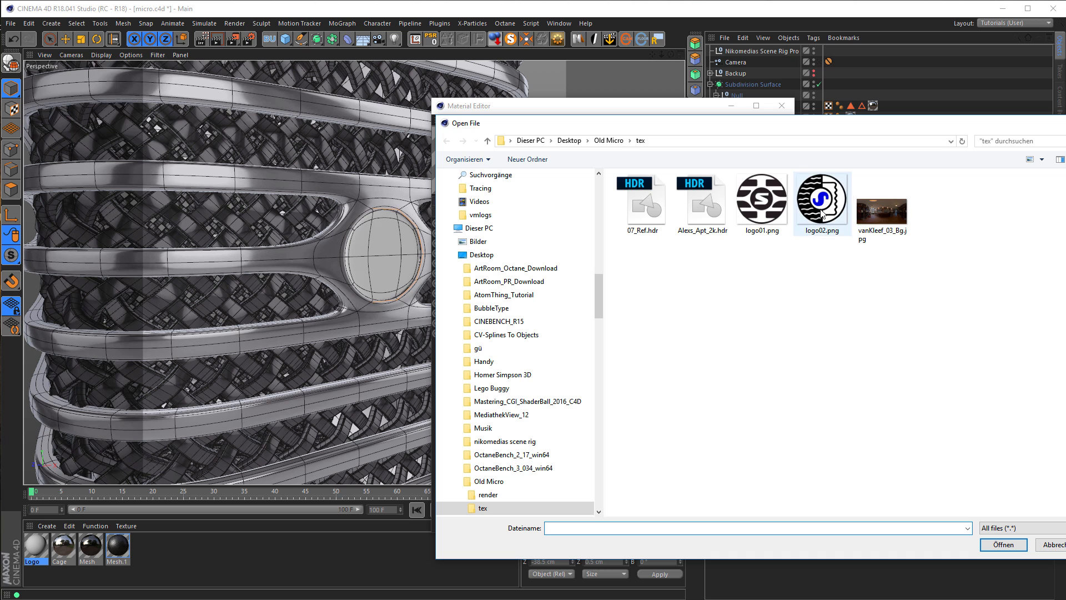
{"action": "left_click", "coordinate": [827, 211]}
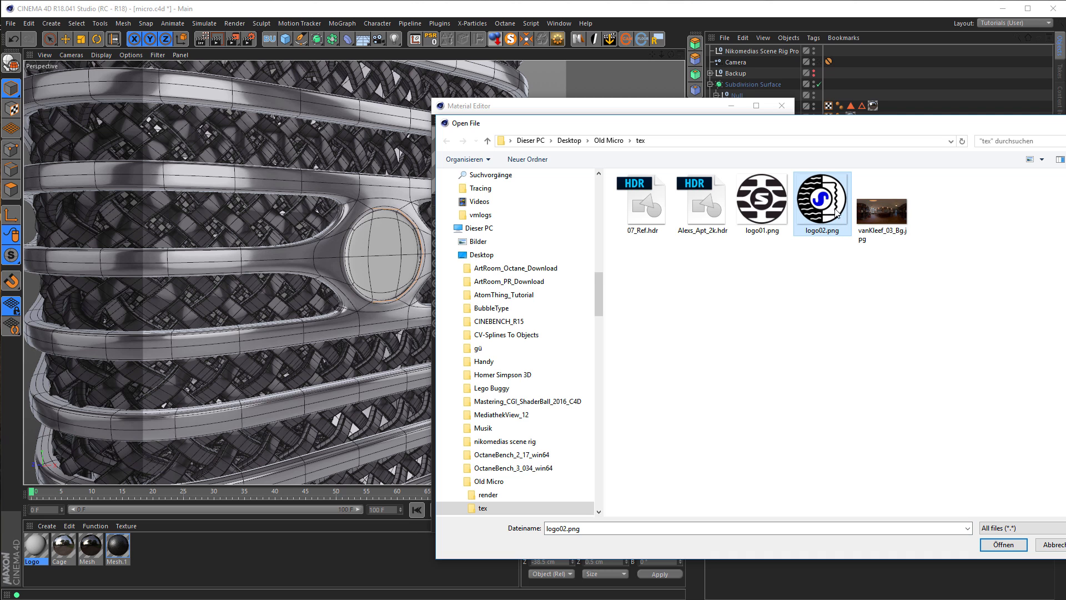
{"action": "double_click", "coordinate": [833, 207]}
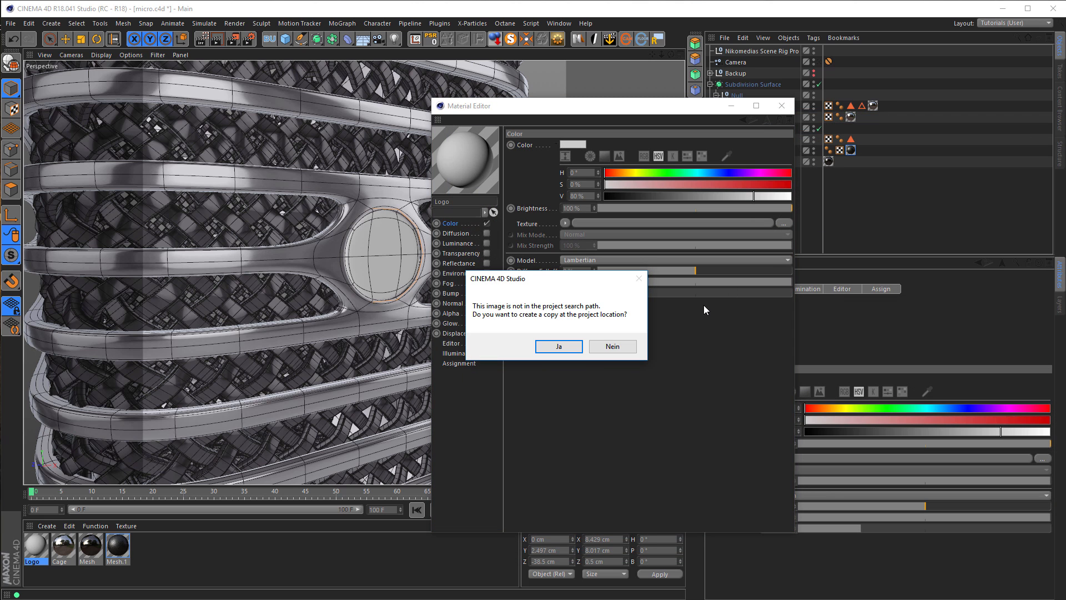
{"action": "left_click", "coordinate": [612, 346]}
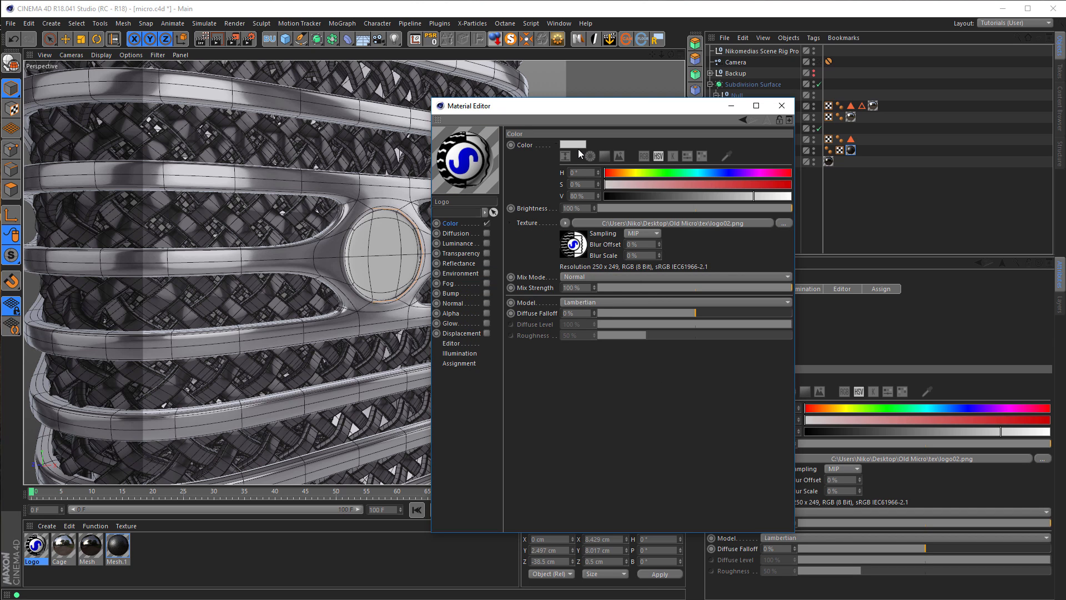
- Enable the Logo material's Reflectance channel and give Layer 1 a Dielectric Fresnel with the Glass preset
{"action": "left_click", "coordinate": [487, 263]}
{"action": "left_click", "coordinate": [571, 442]}
{"action": "left_click", "coordinate": [575, 452]}
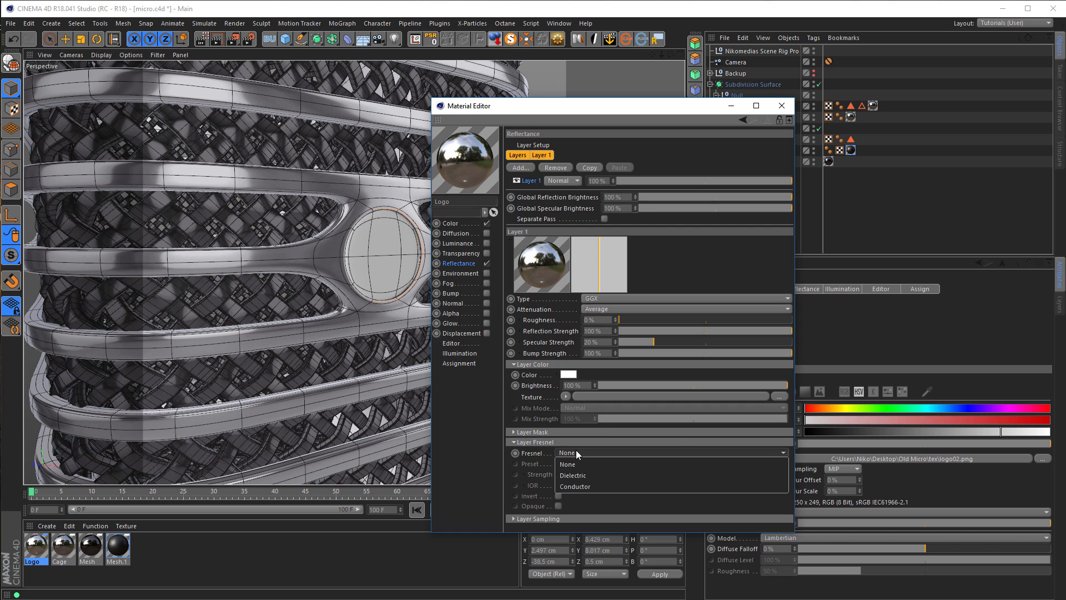
{"action": "left_click", "coordinate": [583, 470]}
{"action": "left_click", "coordinate": [584, 464]}
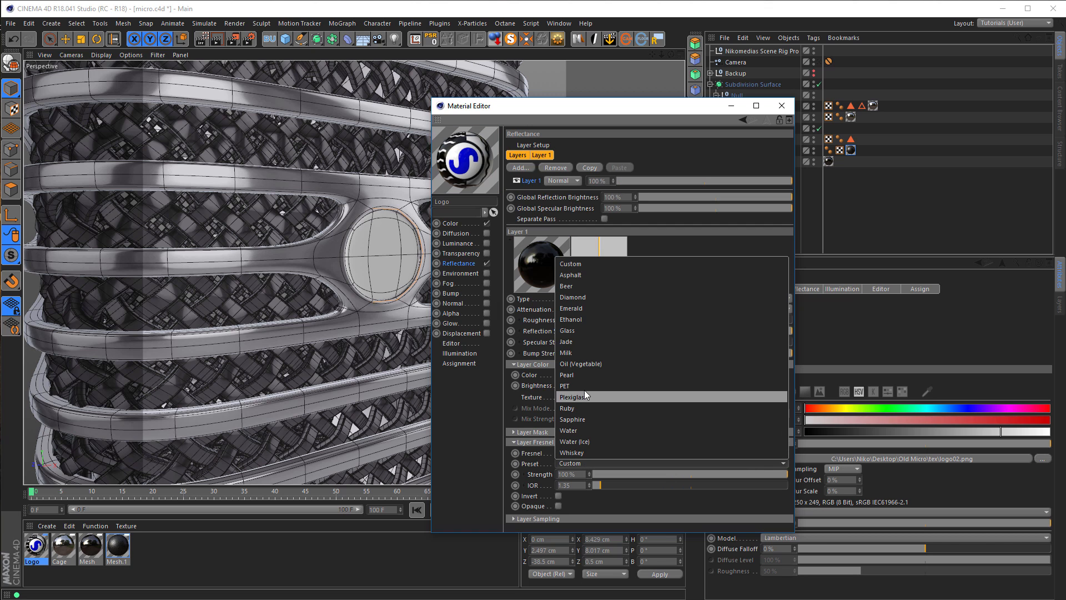
{"action": "left_click", "coordinate": [590, 331]}
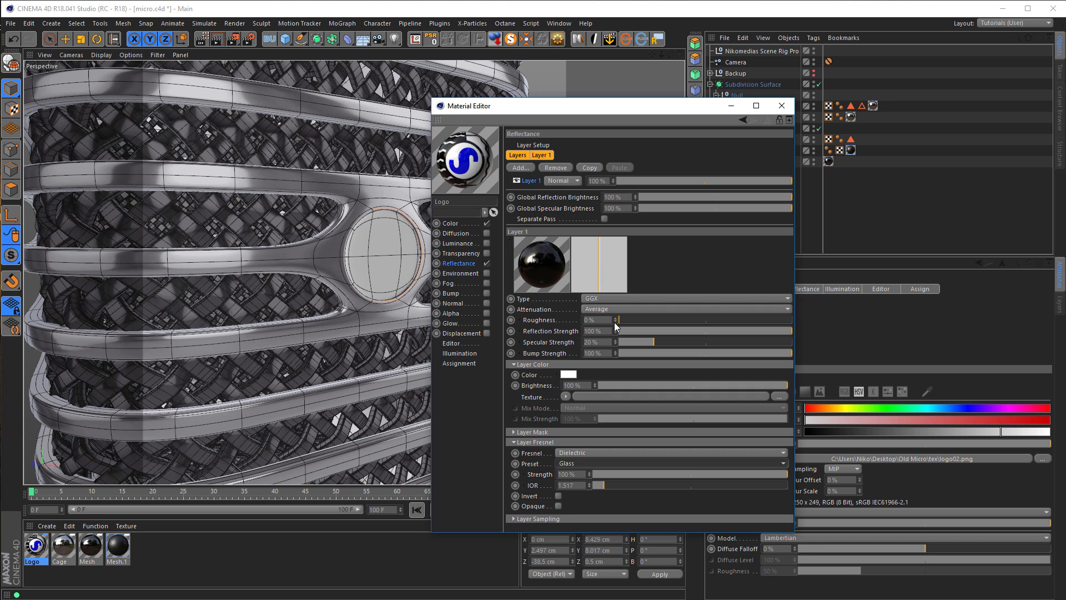
- Set the reflection layer's roughness to 5%, lower its specular strength and close the Material Editor
{"action": "left_click", "coordinate": [615, 319]}
{"action": "left_click", "coordinate": [615, 318]}
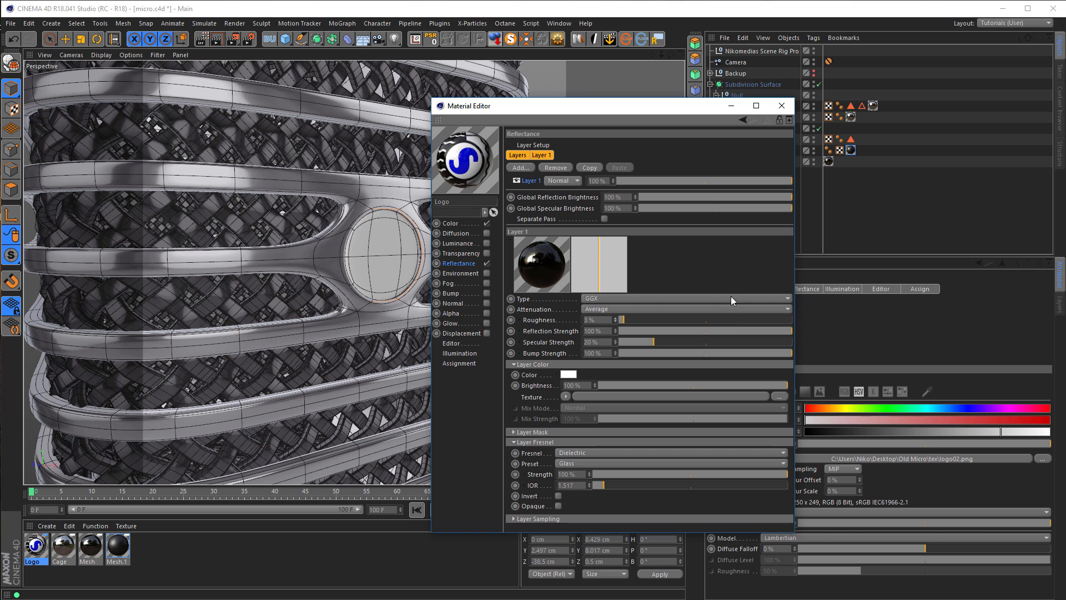
{"action": "left_click_drag", "start_coordinate": [651, 342], "coordinate": [618, 342]}
{"action": "left_click", "coordinate": [783, 110]}
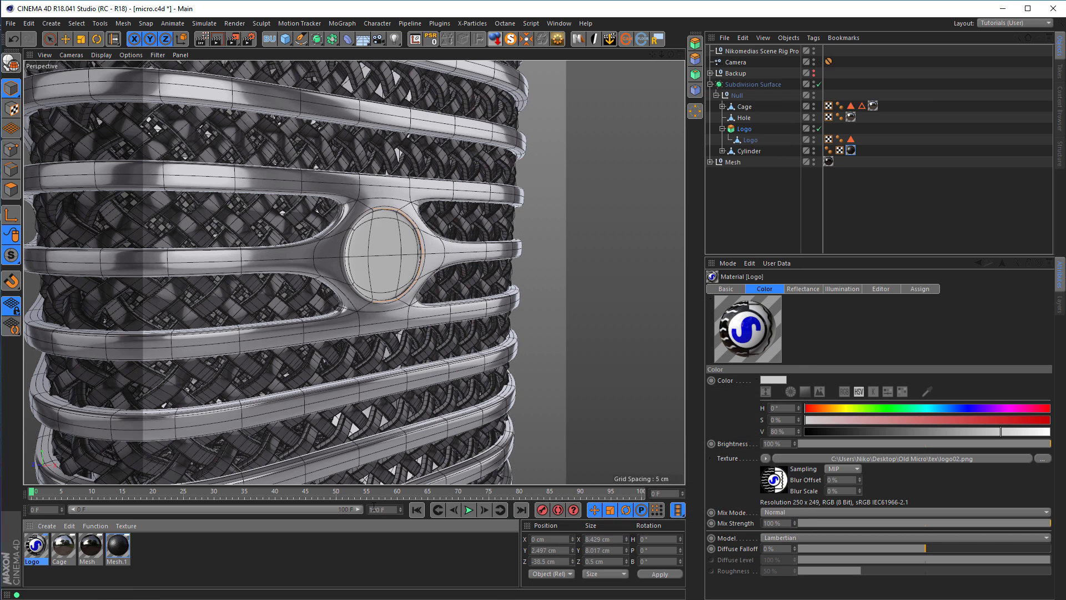
- Apply the Logo material to the Logo extrude generator with Cubic projection, and fit the texture to the object including its children
{"action": "left_click_drag", "start_coordinate": [36, 547], "coordinate": [748, 131]}
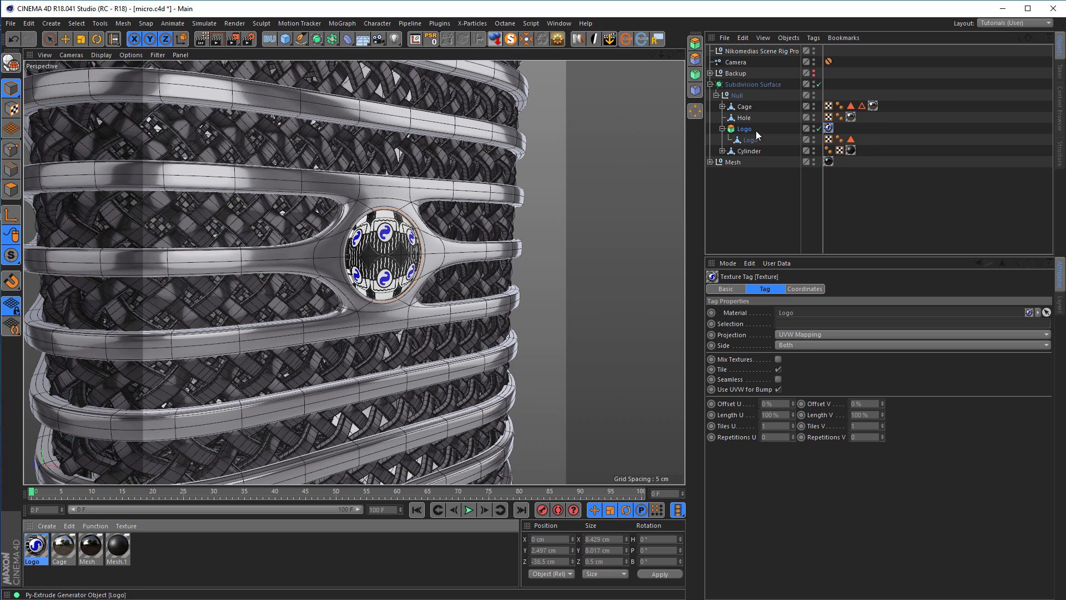
{"action": "left_click", "coordinate": [794, 336]}
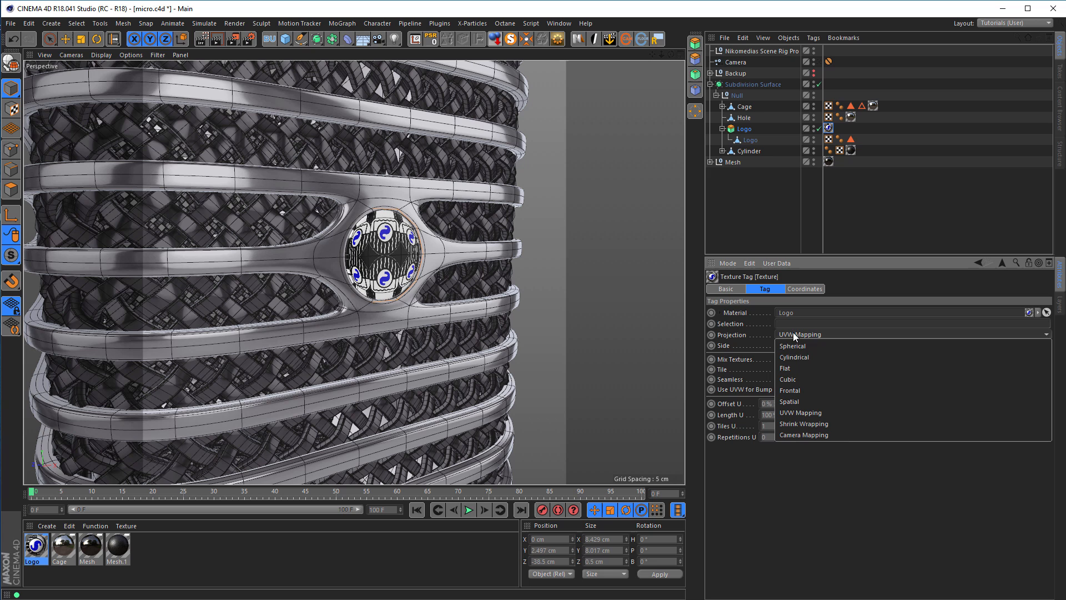
{"action": "left_click", "coordinate": [801, 379]}
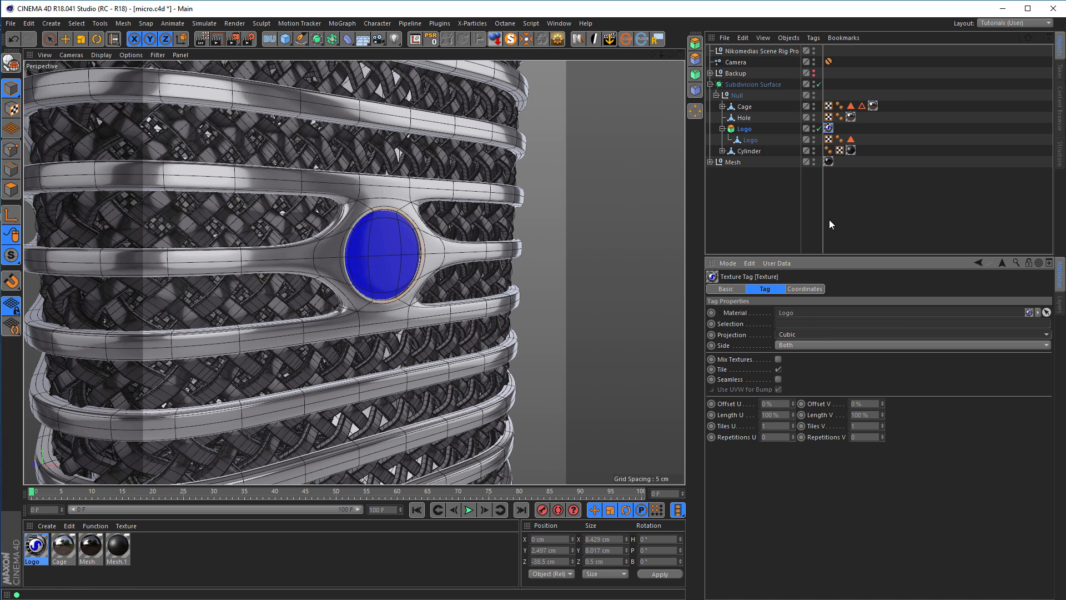
{"action": "right_click", "coordinate": [828, 127]}
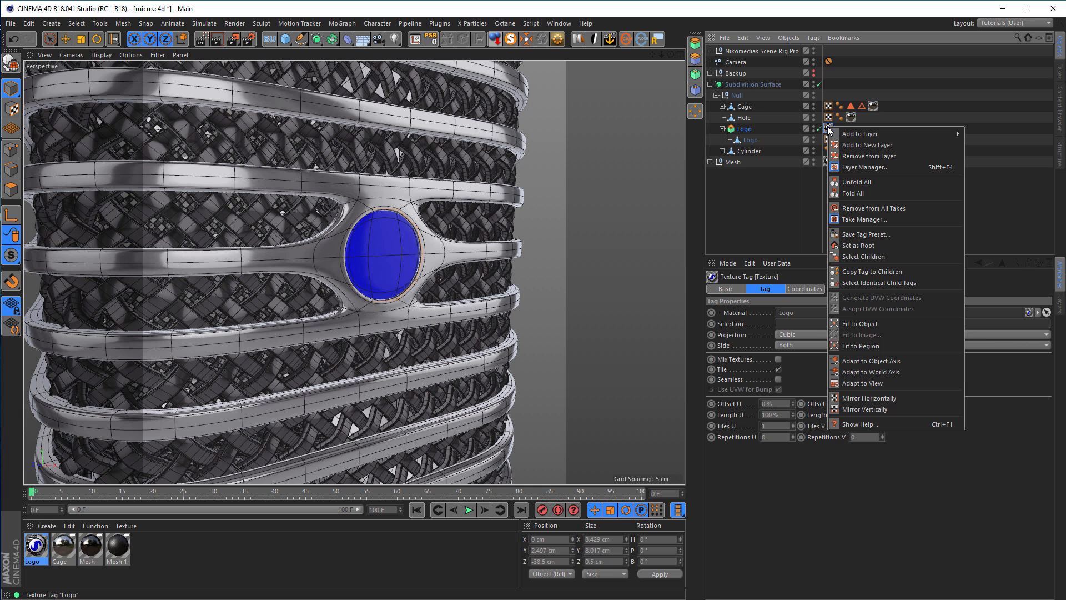
{"action": "left_click", "coordinate": [871, 324]}
{"action": "left_click", "coordinate": [556, 346]}
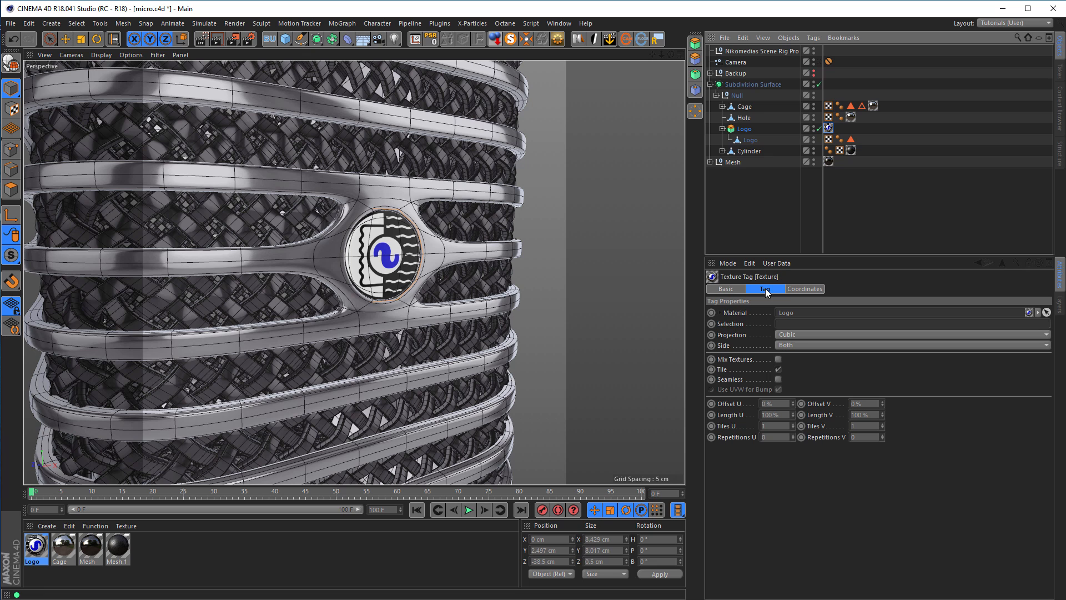
- Reverse the normals of the Logo polygon object inside the extrude generator and inspect the disc close up
{"action": "left_click", "coordinate": [749, 139]}
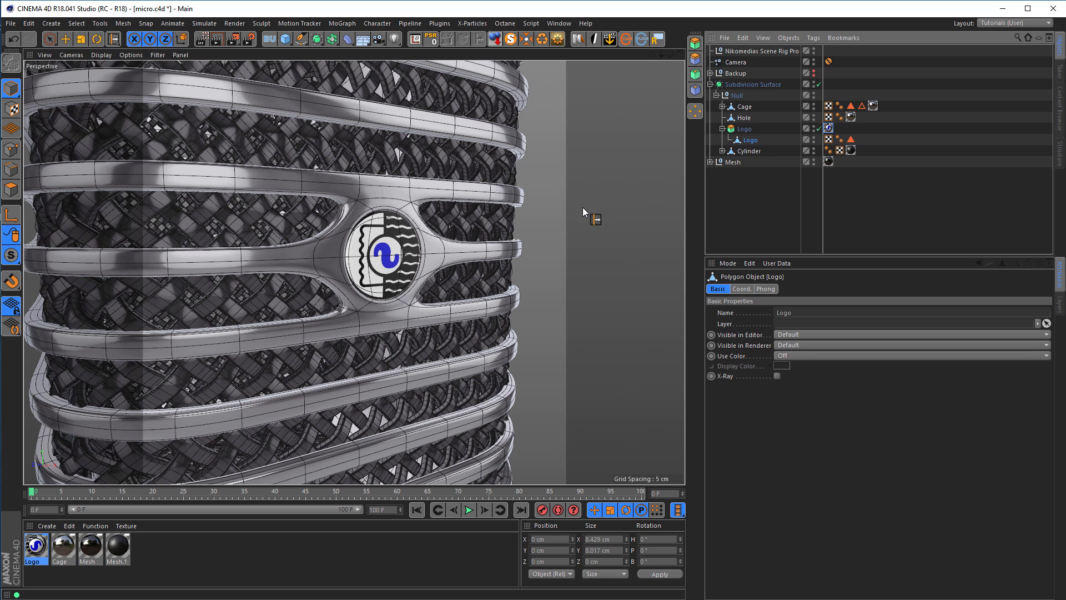
{"action": "left_click", "coordinate": [12, 189]}
{"action": "right_click", "coordinate": [557, 239]}
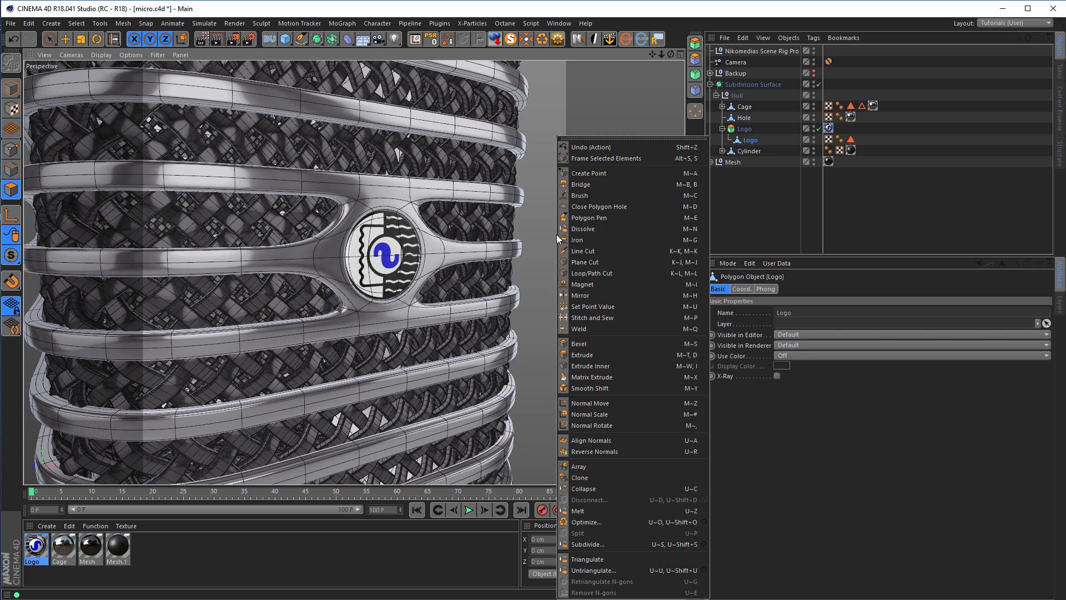
{"action": "left_click", "coordinate": [609, 448]}
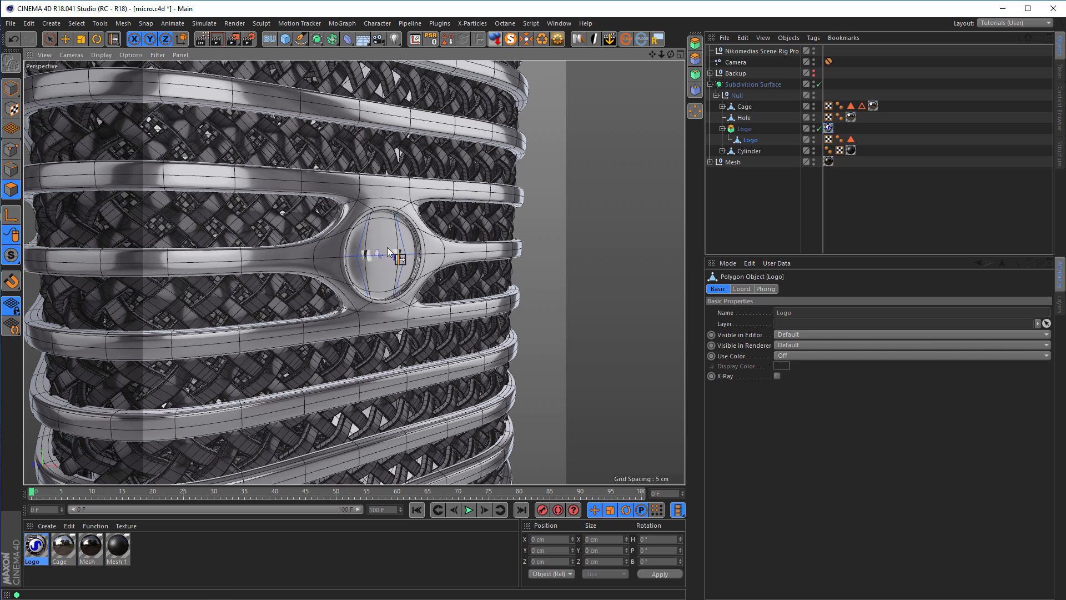
{"action": "scroll", "coordinate": [426, 257], "scroll_direction": "up", "scroll_amount": 5}
{"action": "mouse_move", "coordinate": [427, 254]}
{"action": "left_mouse_down", "text": "alt"}
{"action": "mouse_move", "coordinate": [465, 254]}
{"action": "mouse_move", "coordinate": [426, 252]}
{"action": "left_mouse_up", "text": "alt"}
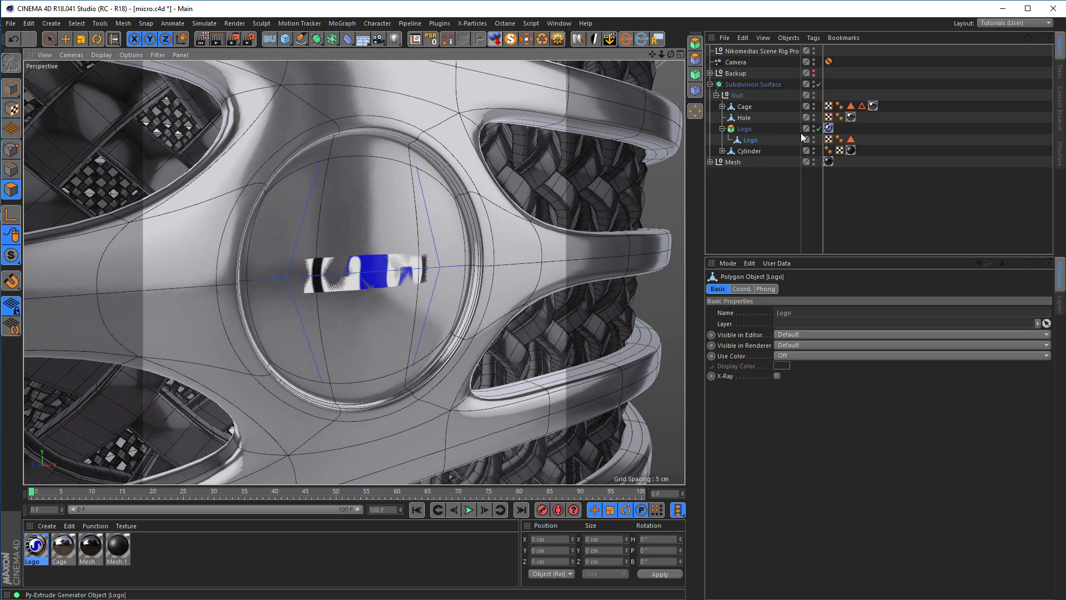
- Refit the Logo texture to the object and move its texture tag from the extrude generator to the Logo polygon object
{"action": "right_click", "coordinate": [828, 125]}
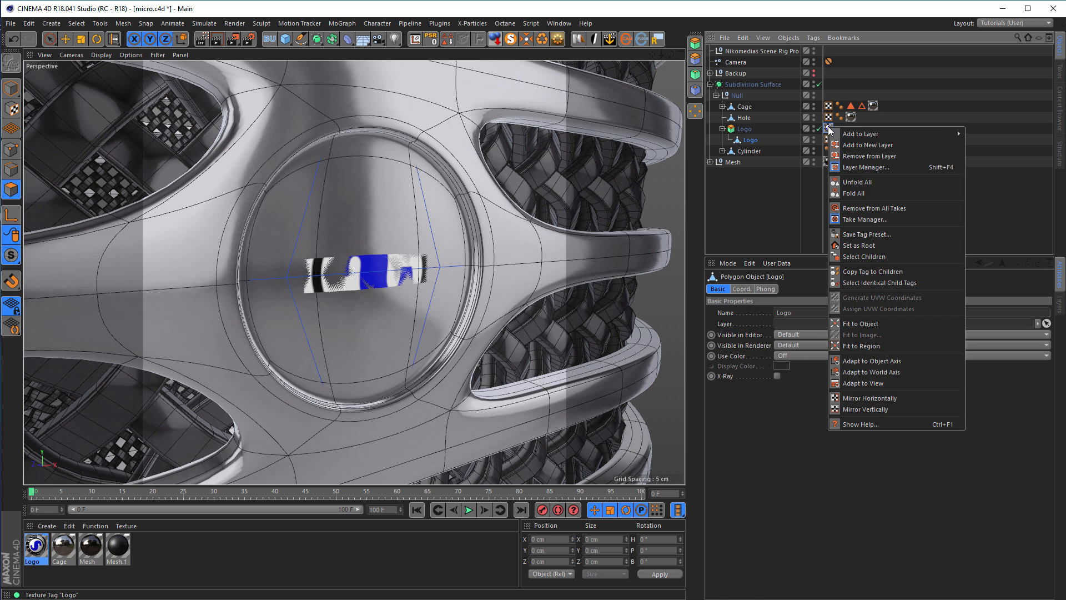
{"action": "left_click", "coordinate": [860, 323]}
{"action": "left_click", "coordinate": [557, 347]}
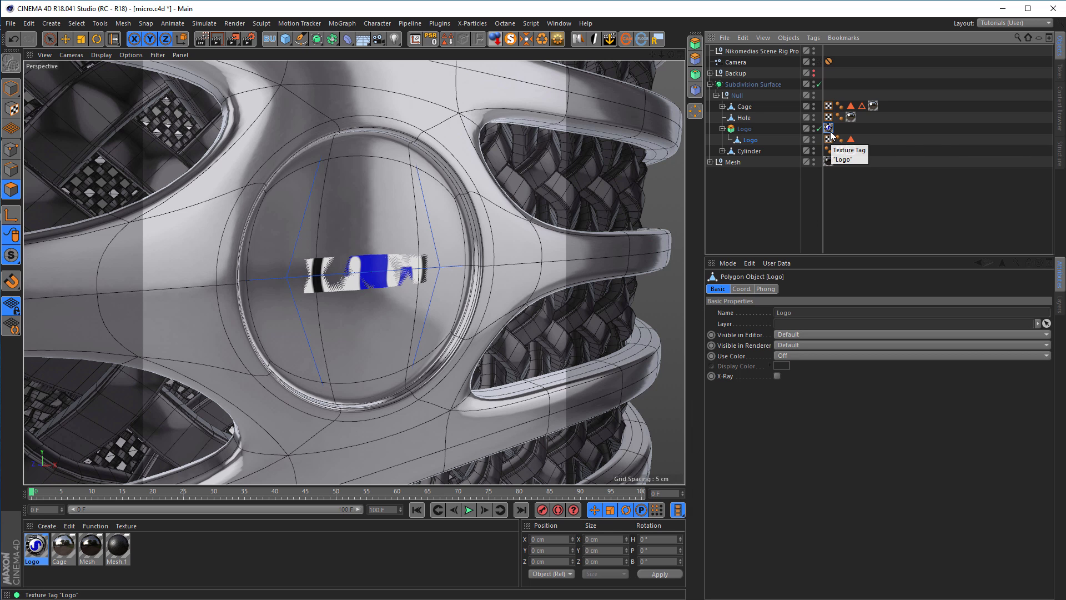
{"action": "left_click_drag", "start_coordinate": [876, 137], "coordinate": [876, 137]}
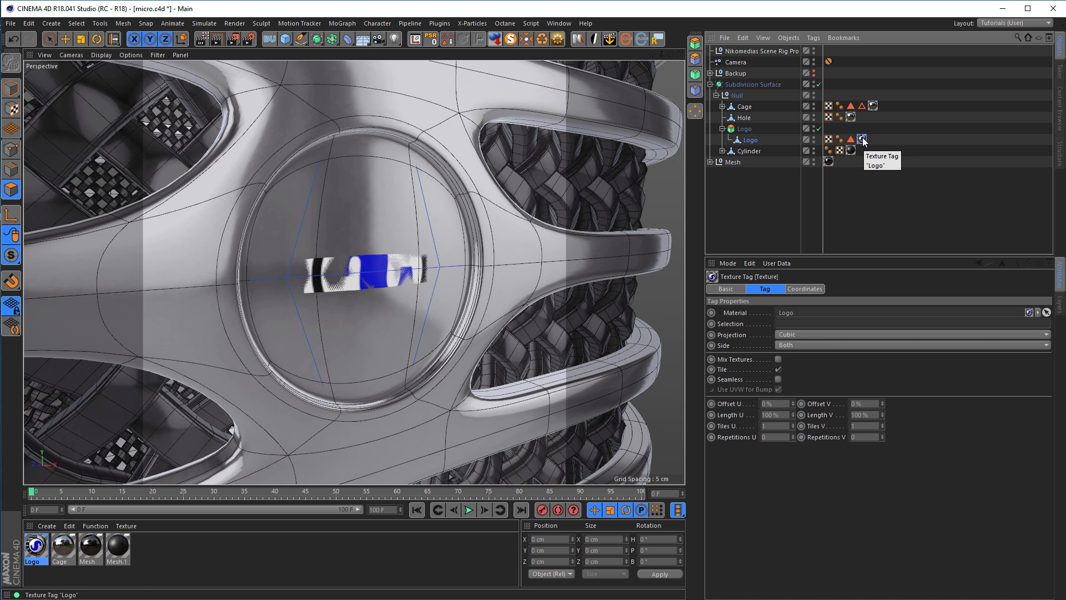
- Check the Logo generator's effect and delete the Logo texture tag from the polygon object inside it
{"action": "left_click", "coordinate": [756, 133]}
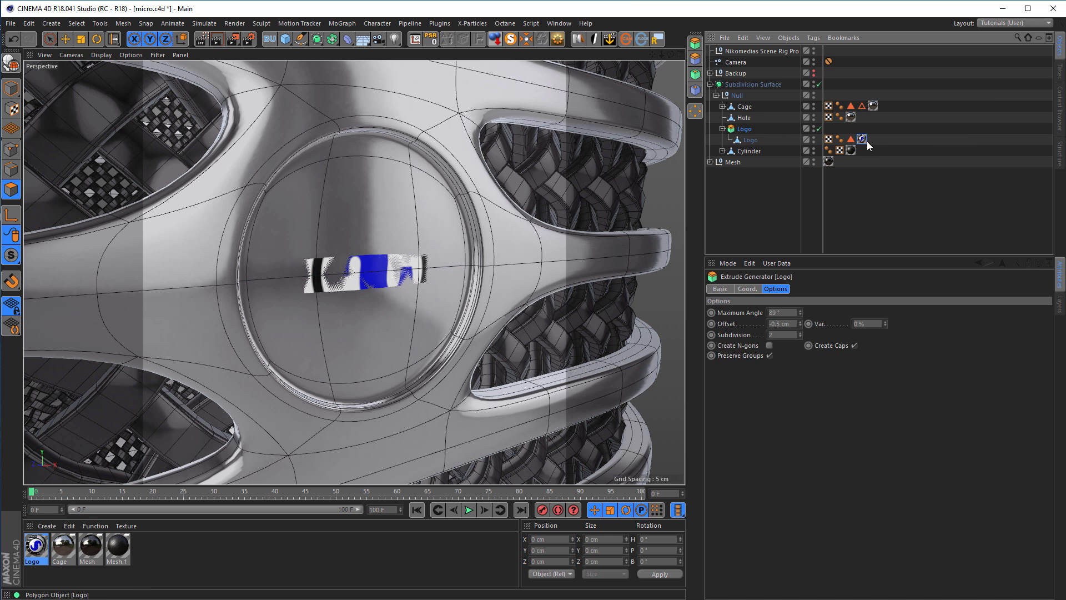
{"action": "left_click", "coordinate": [819, 128]}
{"action": "left_click", "coordinate": [820, 128]}
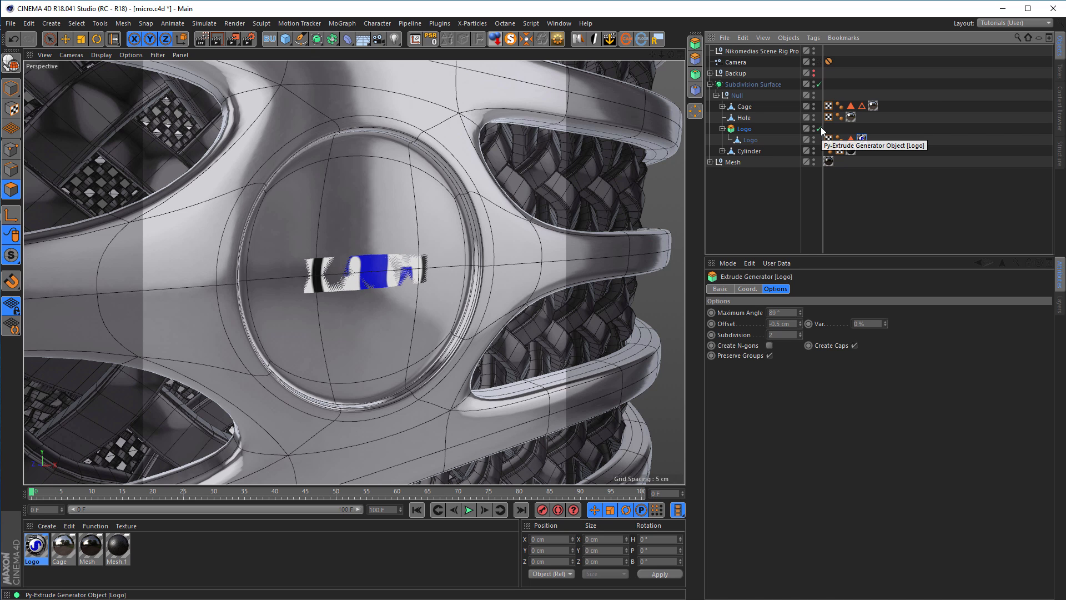
{"action": "left_click", "coordinate": [861, 139]}
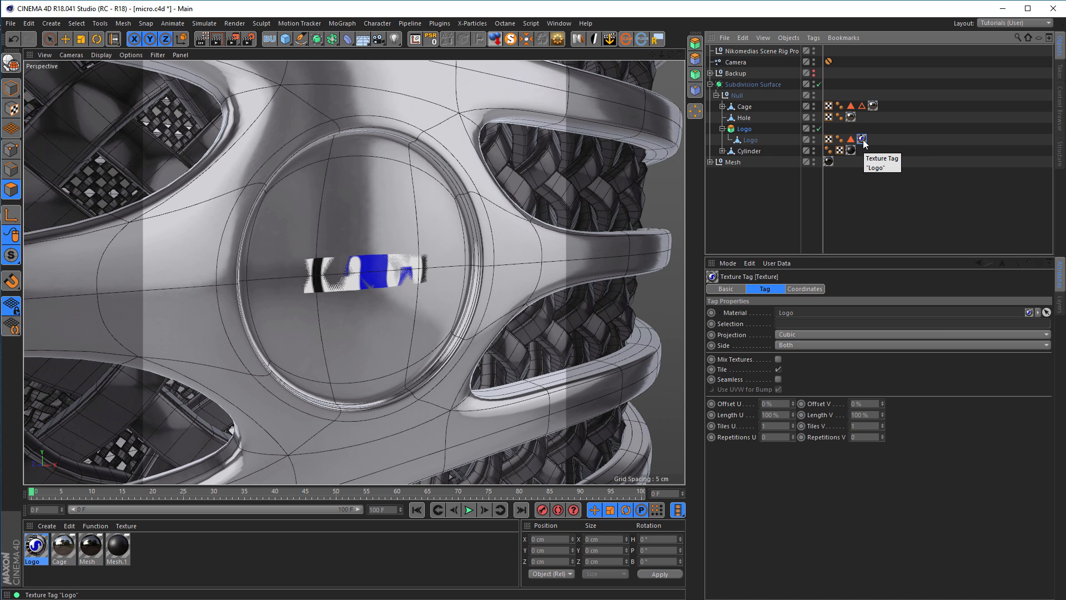
{"action": "key", "text": "Delete"}
- Try to collapse the Logo extrude generator into a single polygon object, and undo the collapse
{"action": "left_click", "coordinate": [747, 130]}
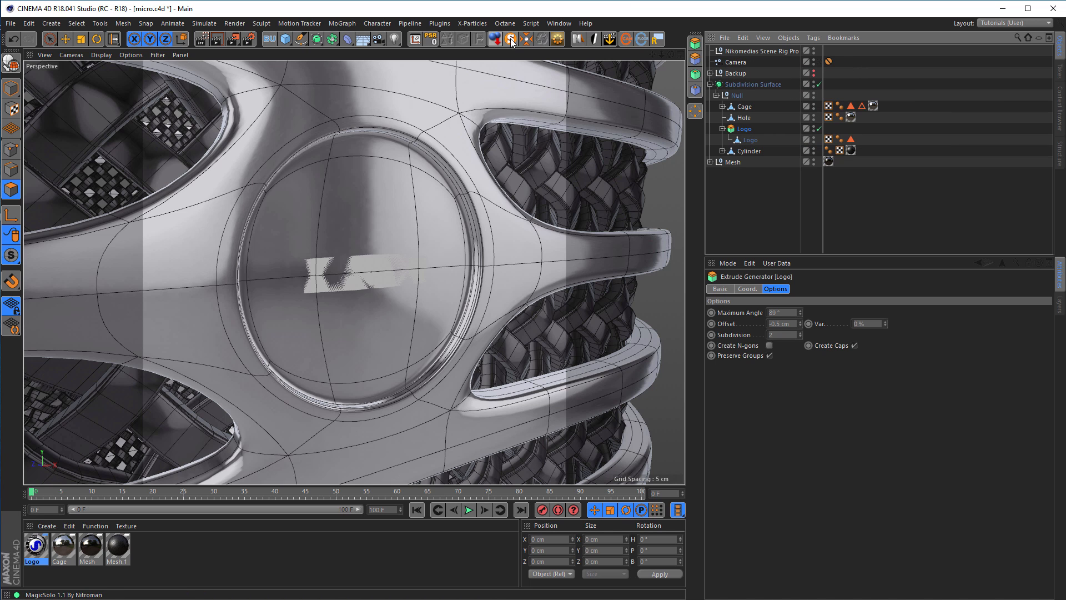
{"action": "left_click", "coordinate": [559, 40]}
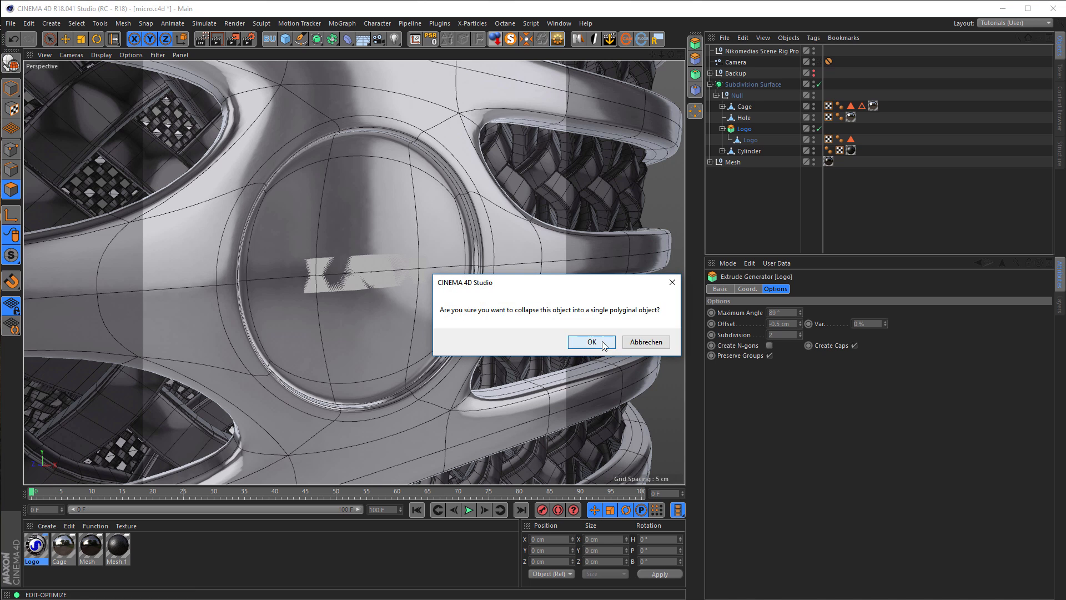
{"action": "left_click", "coordinate": [603, 344]}
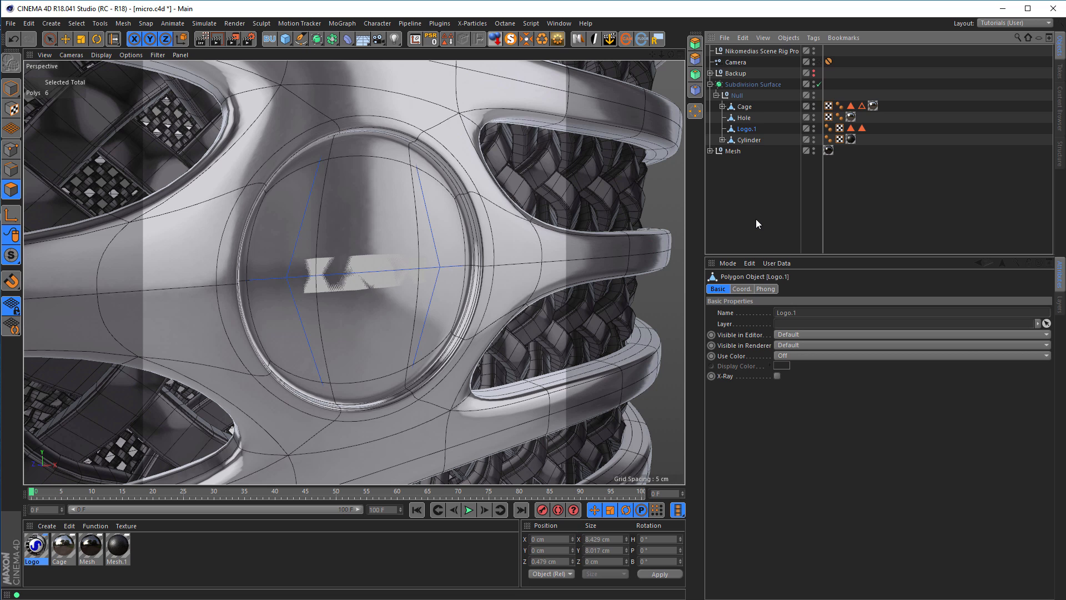
{"action": "key", "text": "ctrl+z"}
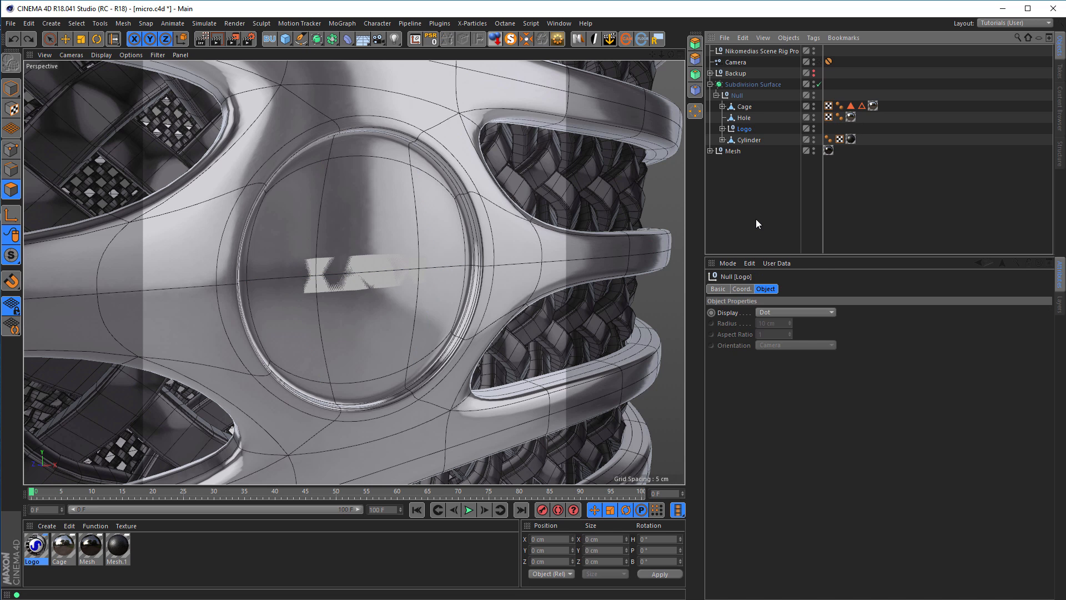
{"action": "left_click", "coordinate": [722, 128]}
{"action": "mouse_move", "coordinate": [466, 210]}
{"action": "left_mouse_down", "text": "alt"}
{"action": "mouse_move", "coordinate": [369, 250]}
{"action": "mouse_move", "coordinate": [361, 241]}
{"action": "mouse_move", "coordinate": [451, 203]}
{"action": "left_mouse_up", "text": "alt"}
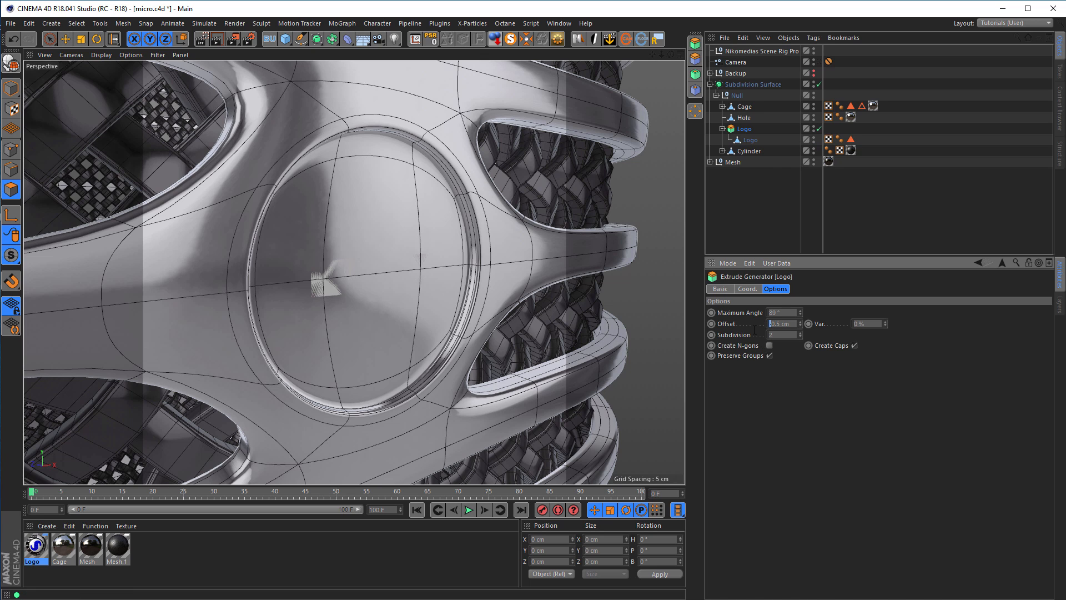
- Set the Logo extrude generator's offset to 0.5 cm and apply the Logo material to the generator
{"action": "key", "text": "Return"}
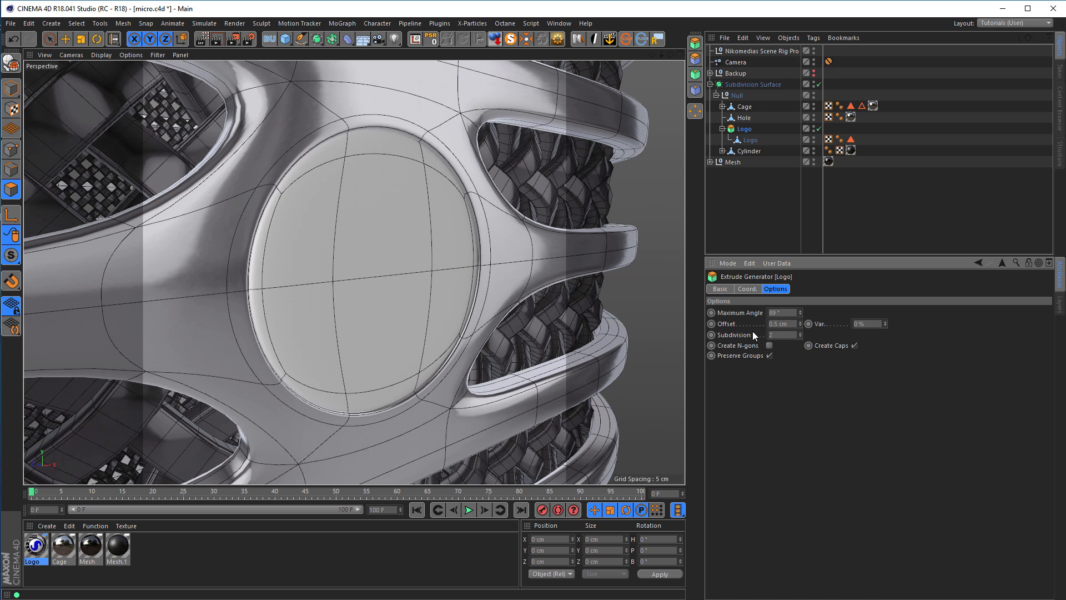
{"action": "left_click_drag", "start_coordinate": [40, 543], "coordinate": [45, 537]}
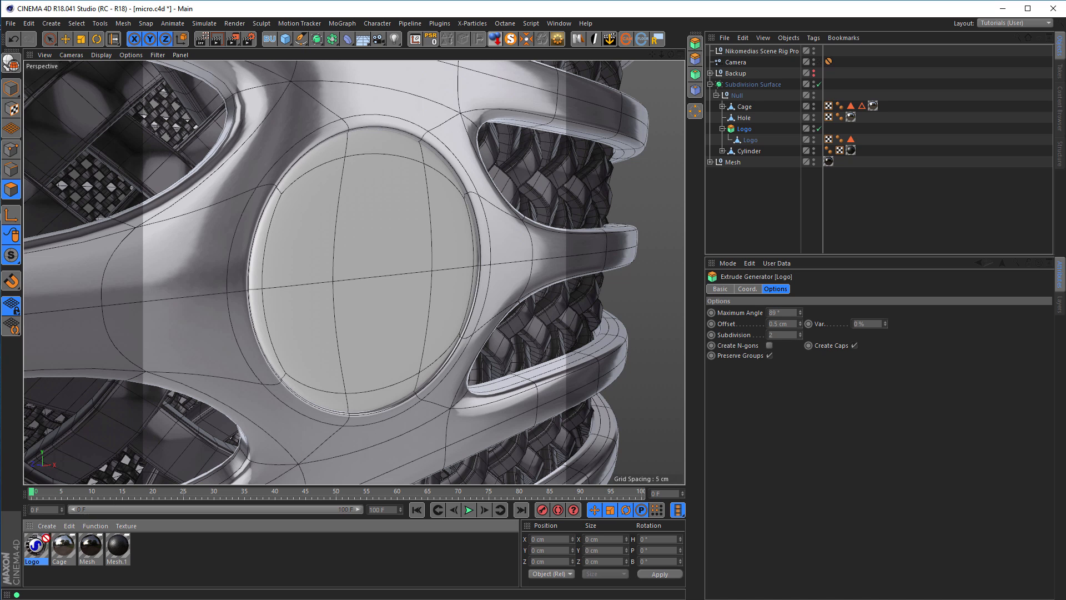
{"action": "left_click_drag", "start_coordinate": [756, 209], "coordinate": [741, 129]}
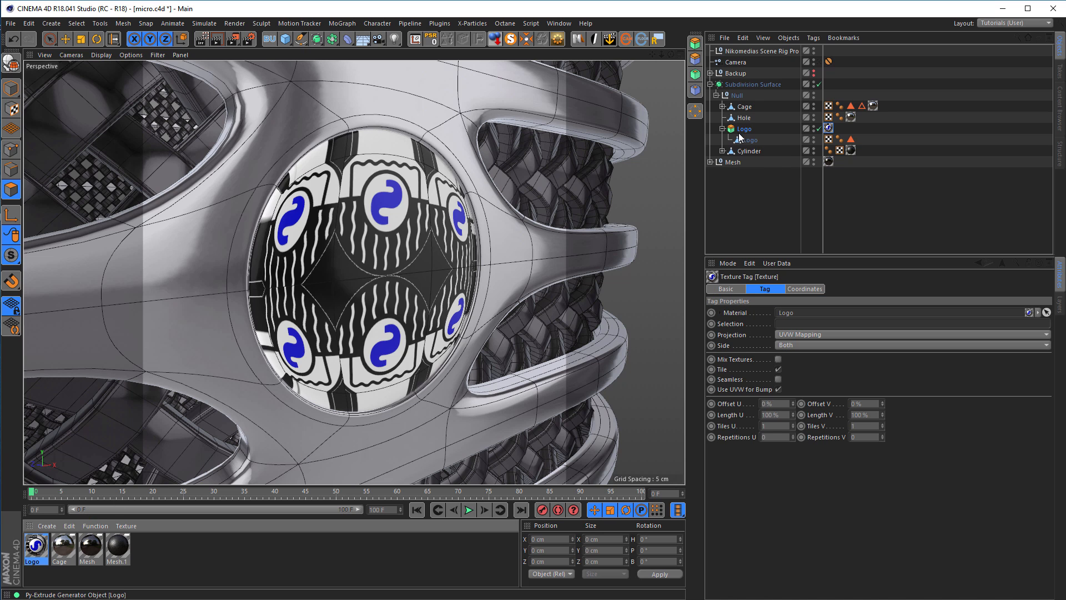
- Fit the Logo texture on the extrude generator to the object with sub-objects included, and set its projection to Cubic
{"action": "right_click", "coordinate": [829, 128]}
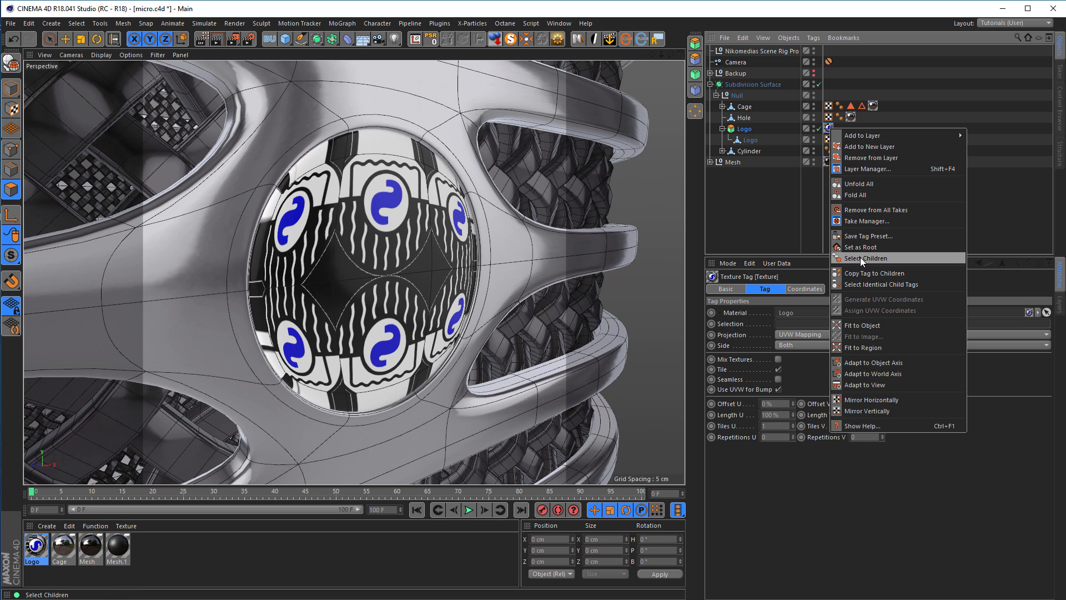
{"action": "left_click", "coordinate": [861, 325]}
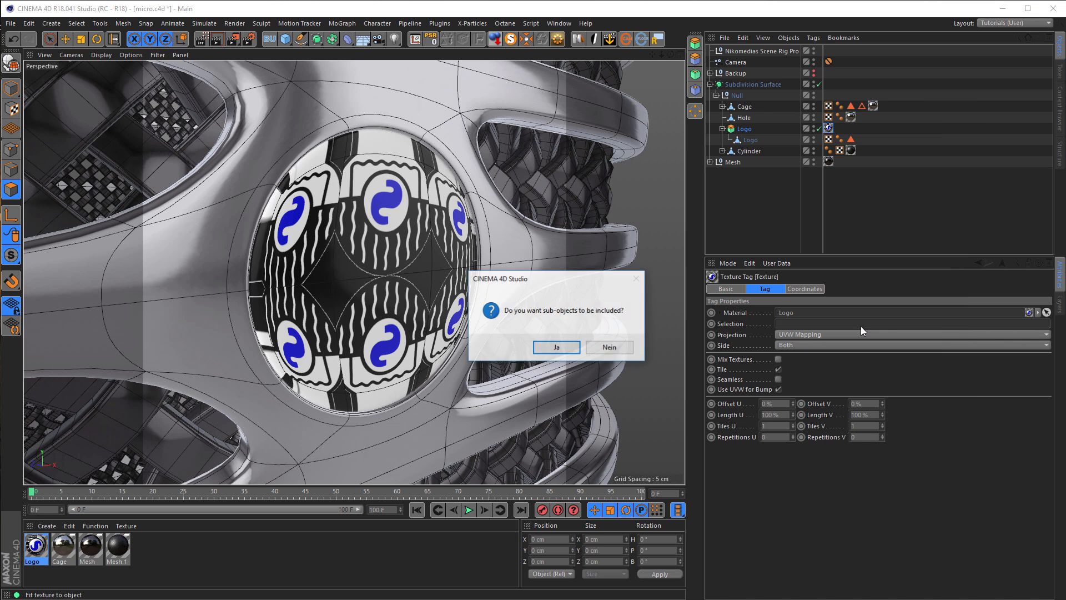
{"action": "left_click", "coordinate": [556, 347]}
{"action": "right_click", "coordinate": [829, 128]}
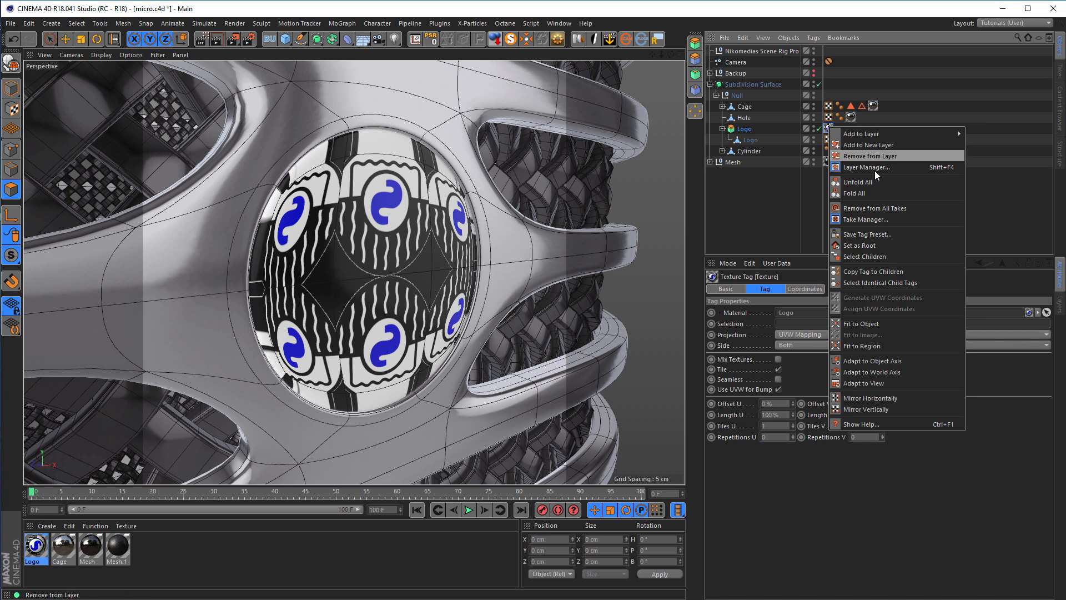
{"action": "left_click", "coordinate": [934, 77]}
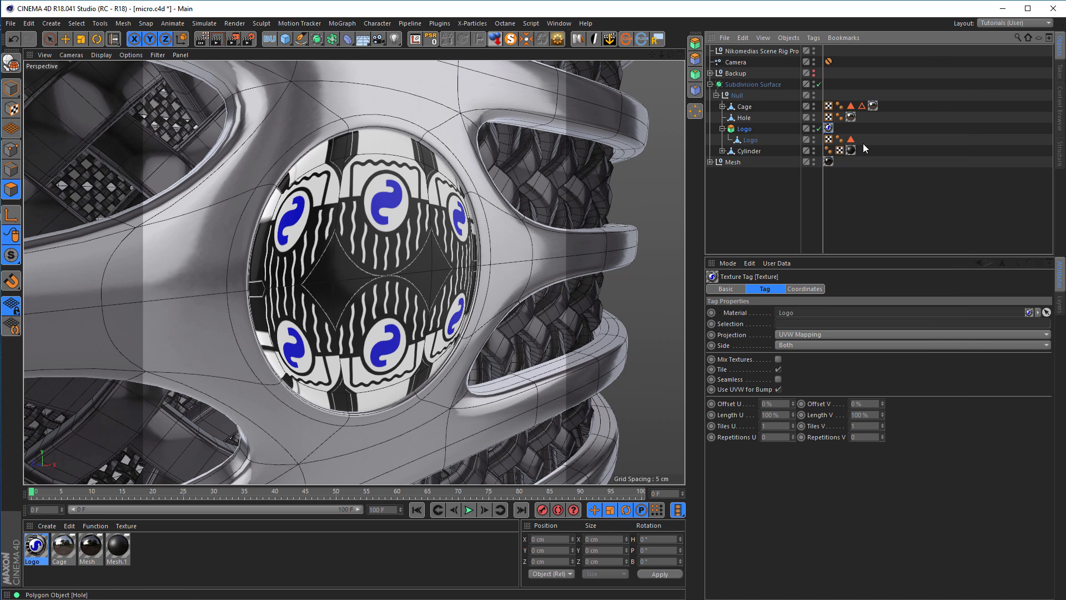
{"action": "left_click", "coordinate": [809, 335]}
{"action": "left_click", "coordinate": [803, 379]}
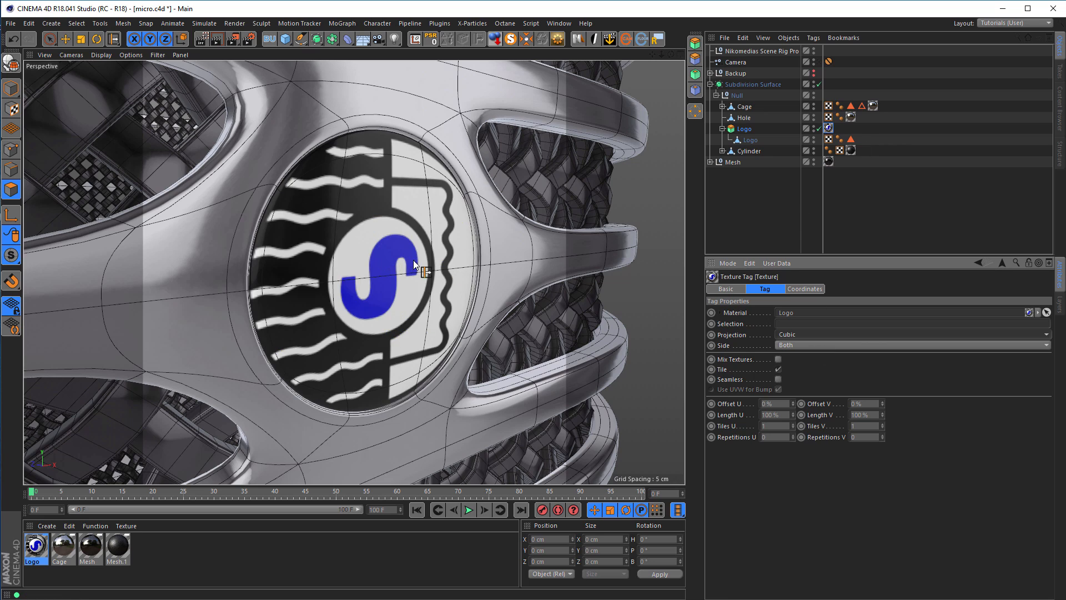
- Look through the scene camera and start an interactive render region covering the framed microphone
{"action": "scroll", "coordinate": [414, 265], "scroll_direction": "down", "scroll_amount": 5}
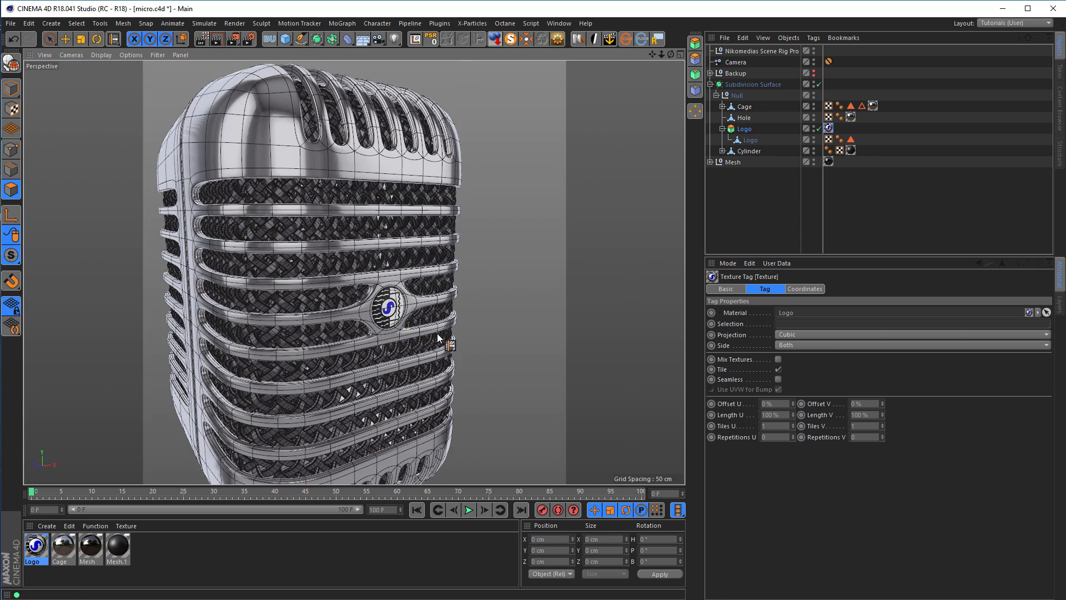
{"action": "middle_click_drag", "start_coordinate": [385, 304], "coordinate": [397, 280], "text": "alt"}
{"action": "left_click_drag", "start_coordinate": [397, 280], "coordinate": [398, 249], "text": "alt"}
{"action": "scroll", "coordinate": [437, 256], "scroll_direction": "down", "scroll_amount": 3}
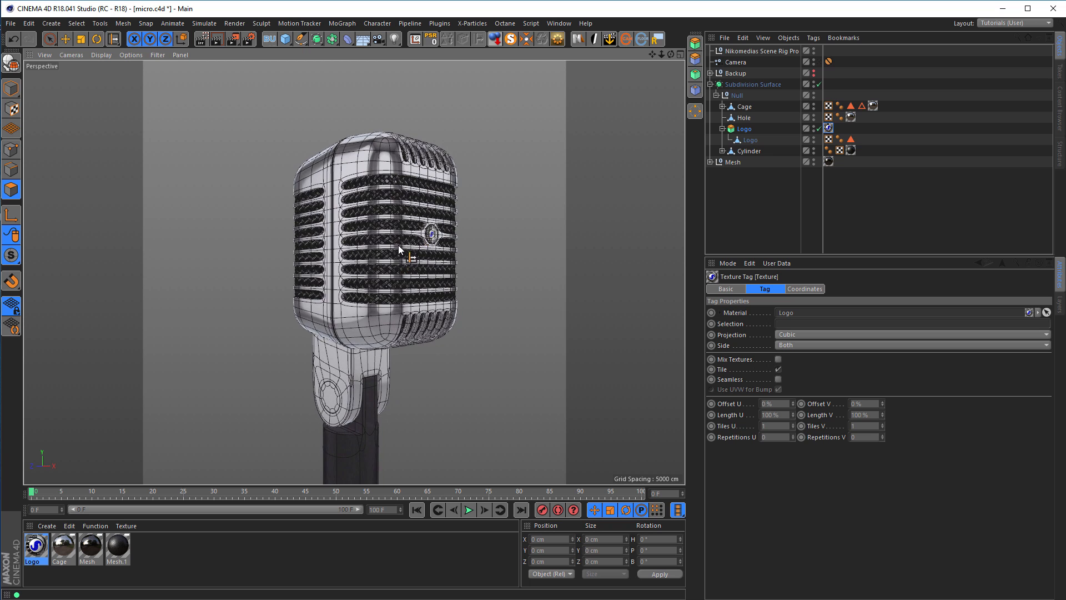
{"action": "scroll", "coordinate": [399, 250], "scroll_direction": "up", "scroll_amount": 2}
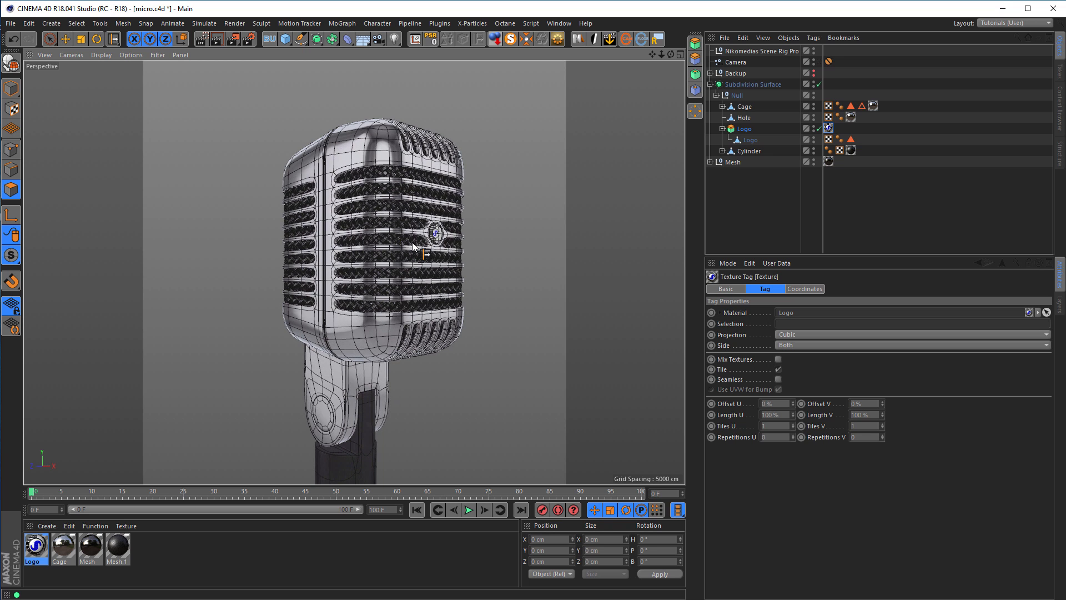
{"action": "left_click_drag", "start_coordinate": [433, 231], "coordinate": [512, 221], "text": "alt"}
{"action": "left_click", "coordinate": [819, 61]}
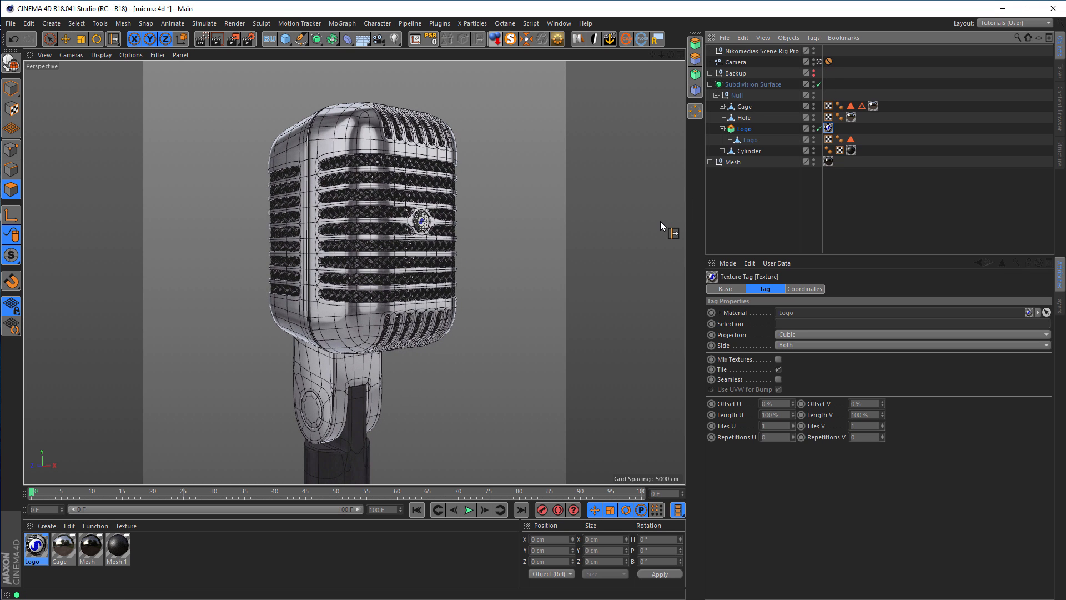
{"action": "left_click", "coordinate": [201, 41]}
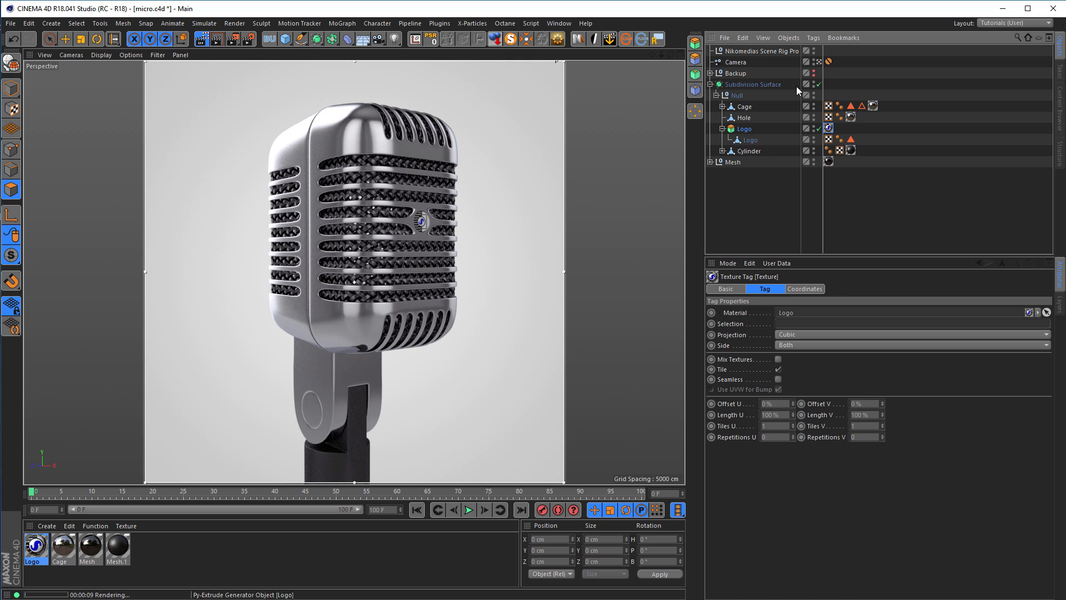
- Load Alexs_Apt_2k.hdr from the Nikomedias HDRI Collection as the scene rig's HDRI file
{"action": "left_click", "coordinate": [751, 52]}
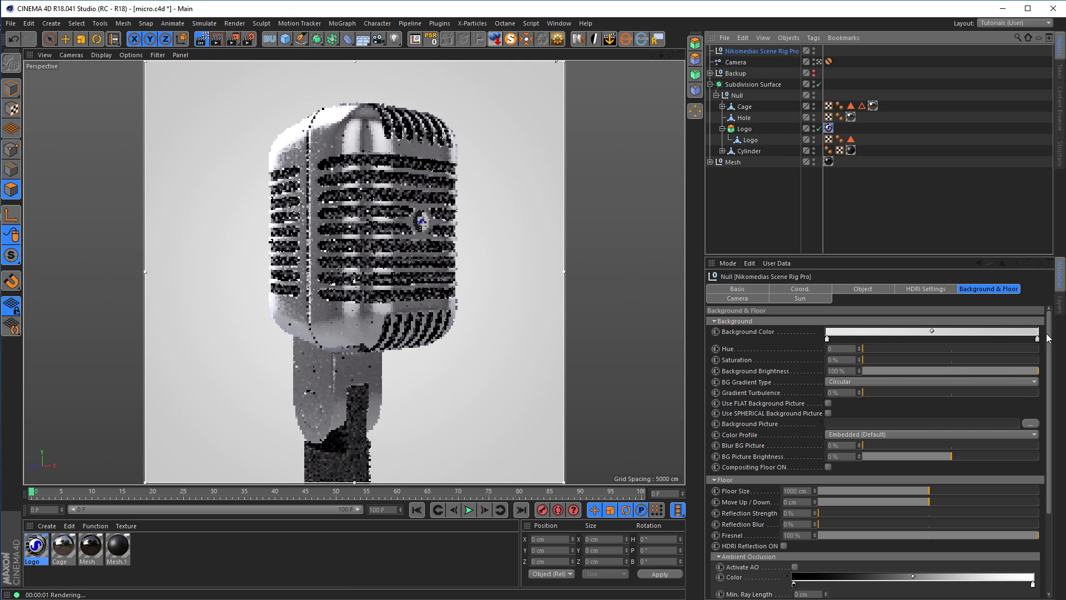
{"action": "left_click", "coordinate": [940, 291]}
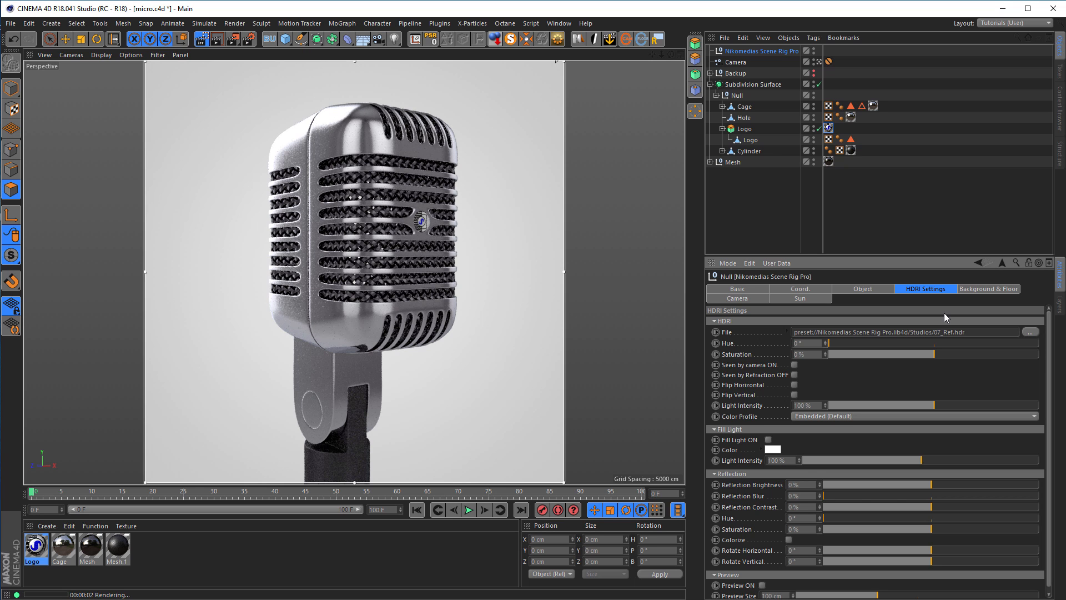
{"action": "key", "text": "shift+F8"}
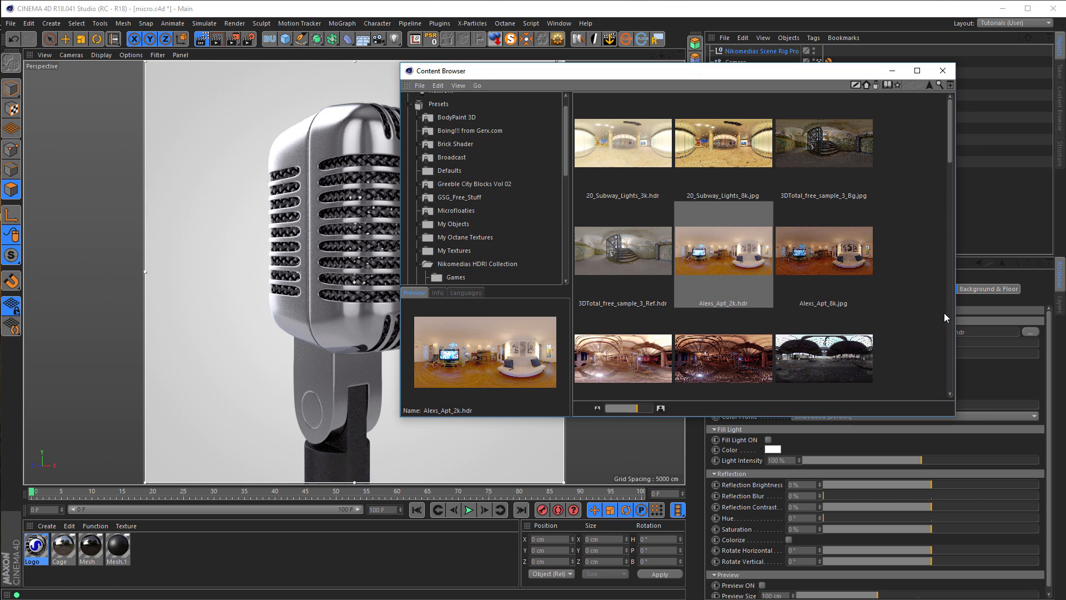
{"action": "left_click_drag", "start_coordinate": [721, 71], "coordinate": [445, 67]}
{"action": "left_click", "coordinate": [455, 251]}
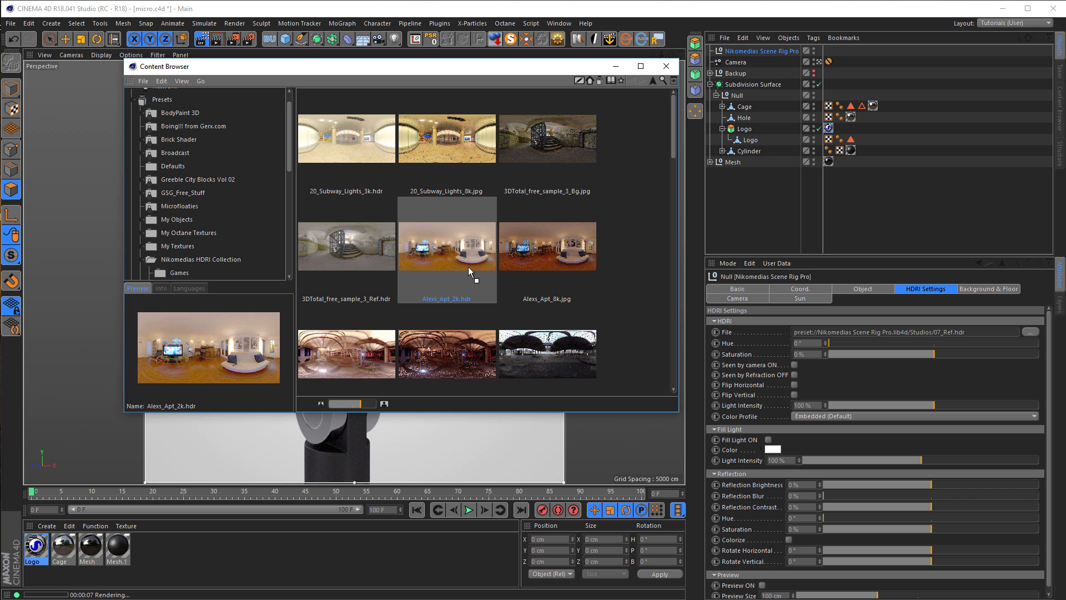
{"action": "scroll", "coordinate": [468, 267], "scroll_direction": "down", "scroll_amount": 1}
{"action": "left_click_drag", "start_coordinate": [870, 336], "coordinate": [870, 337]}
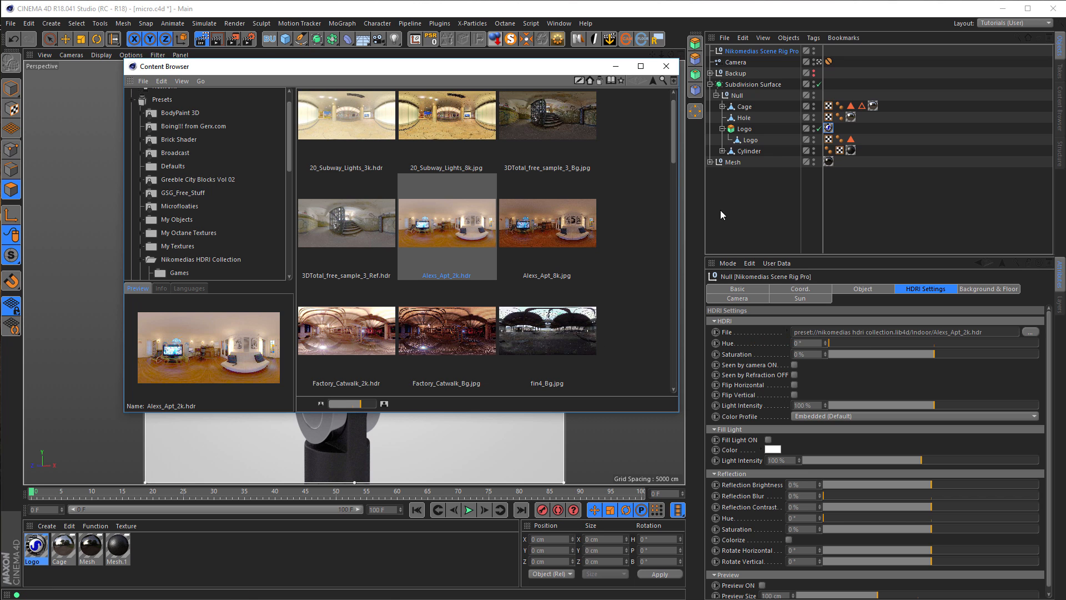
{"action": "left_click", "coordinate": [665, 66]}
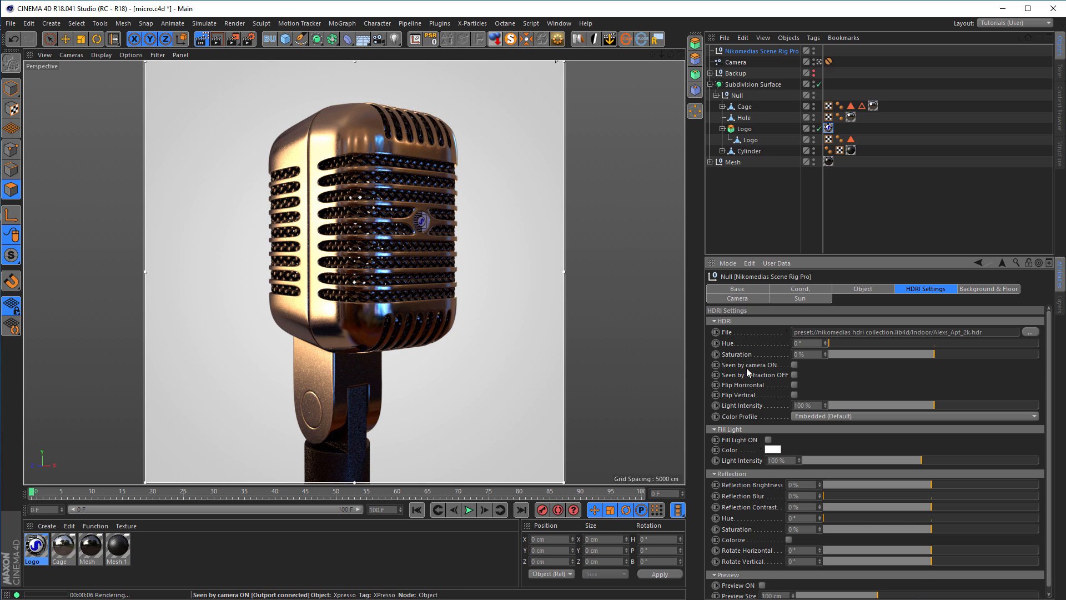
- Make the HDRI seen by the camera and rotate its reflection horizontally to -132°
{"action": "left_click", "coordinate": [794, 365]}
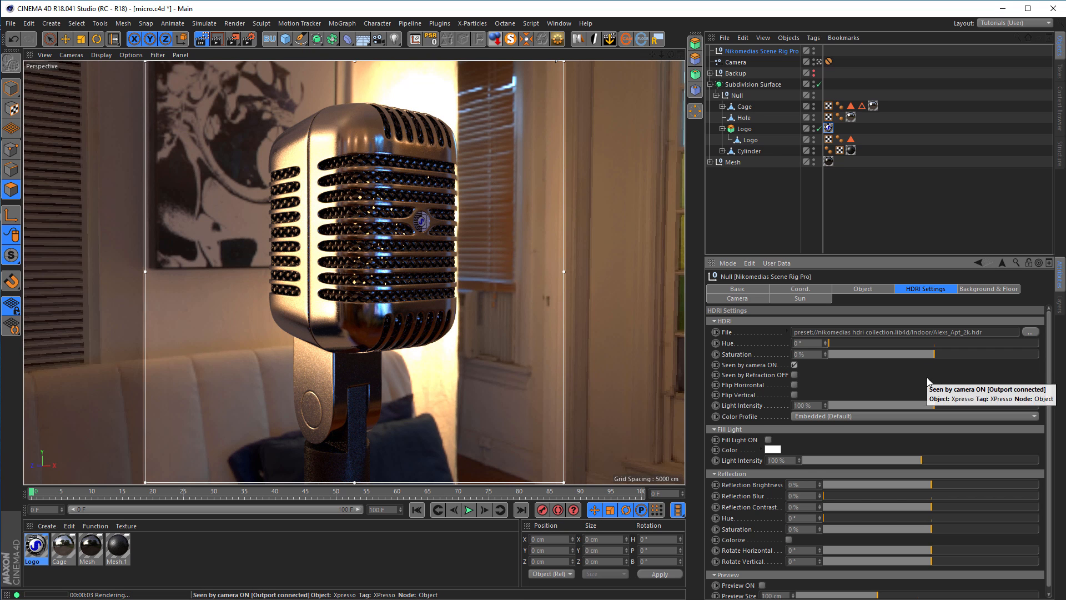
{"action": "scroll", "coordinate": [980, 441], "scroll_direction": "down", "scroll_amount": 1}
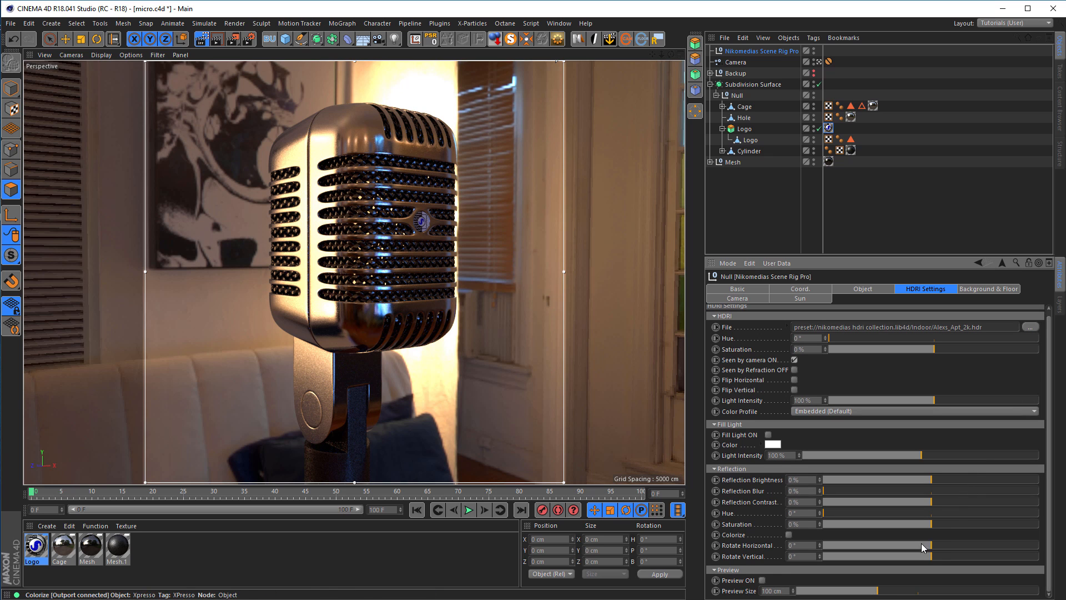
{"action": "left_click_drag", "start_coordinate": [931, 546], "coordinate": [853, 547]}
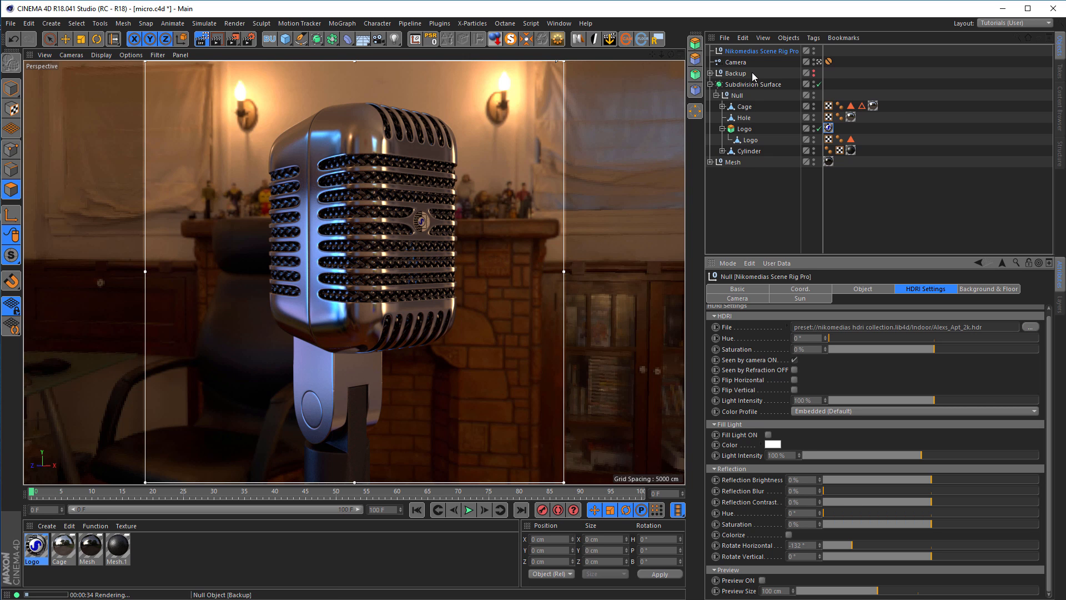
- Set the Camera's physical f-stop to 1
{"action": "left_click", "coordinate": [736, 65]}
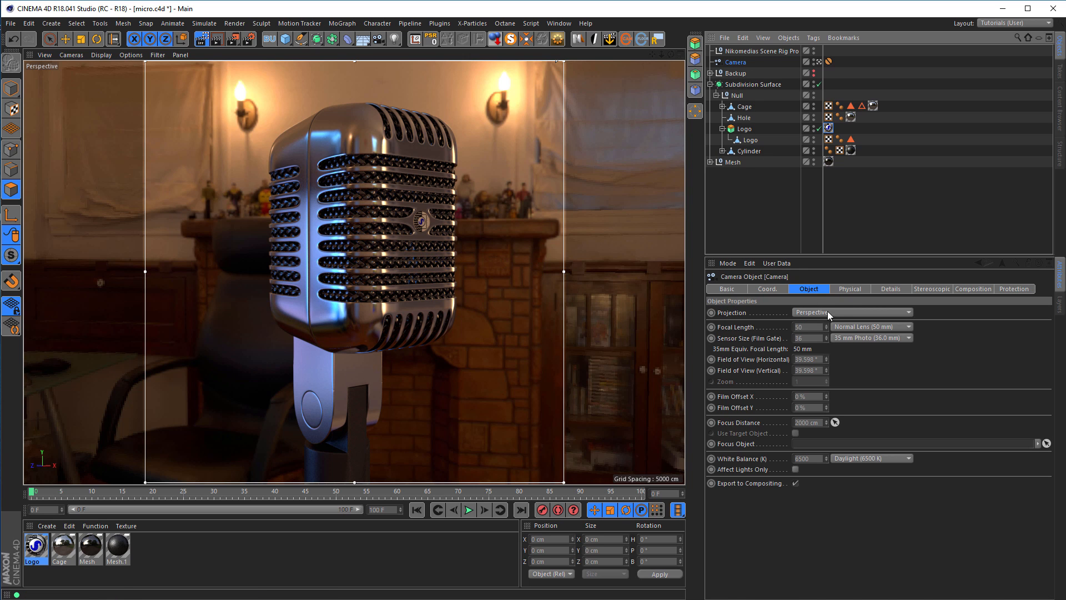
{"action": "left_click", "coordinate": [850, 288]}
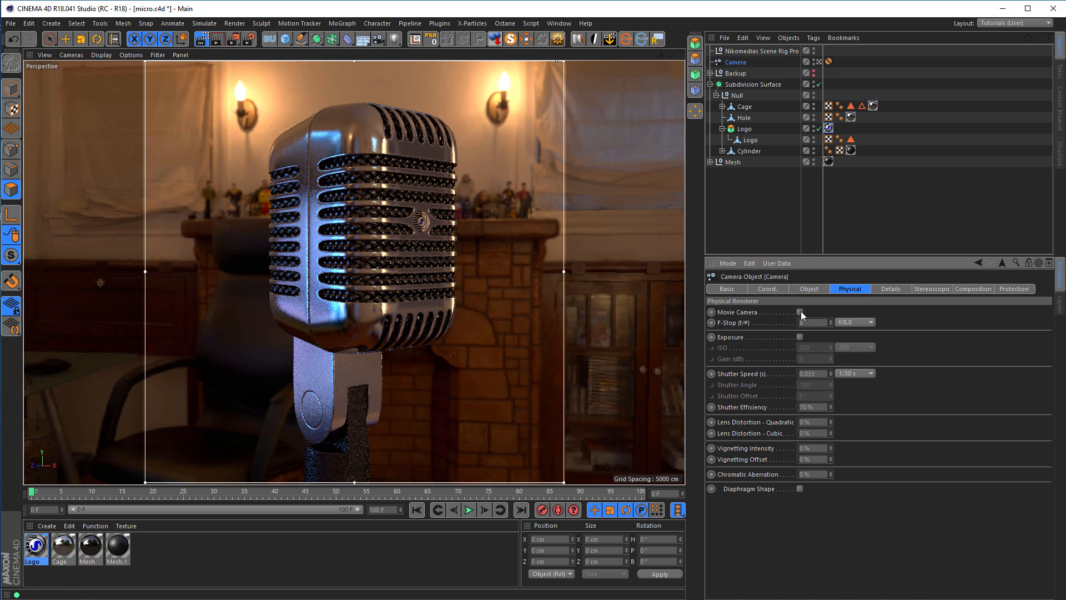
{"action": "double_click", "coordinate": [807, 322]}
{"action": "key", "text": "Return"}
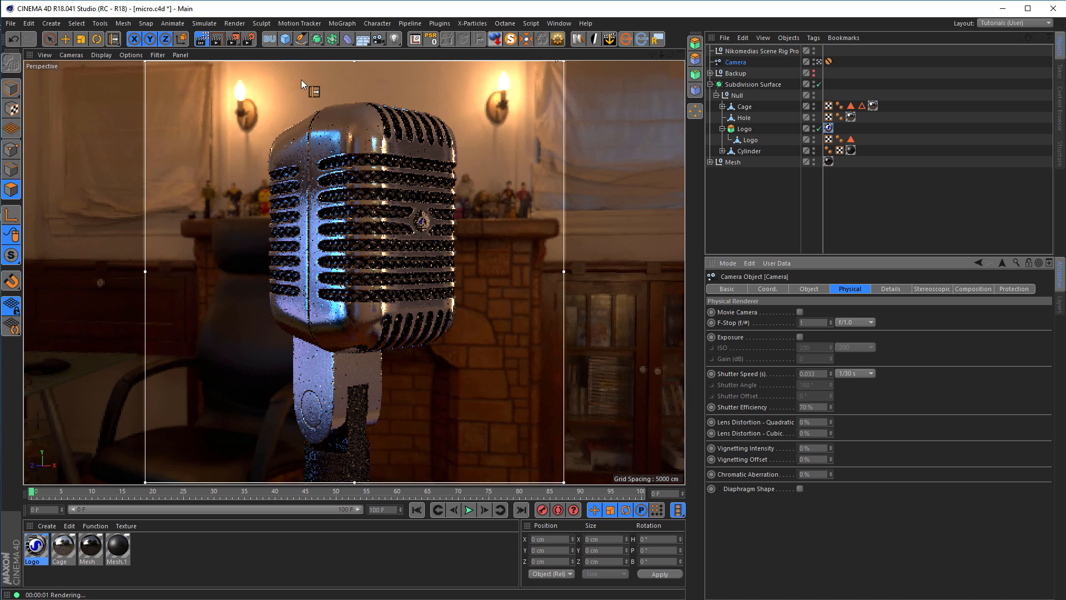
- Enable Depth Of Field for the Physical renderer in the Low GI render settings
{"action": "left_click", "coordinate": [249, 40]}
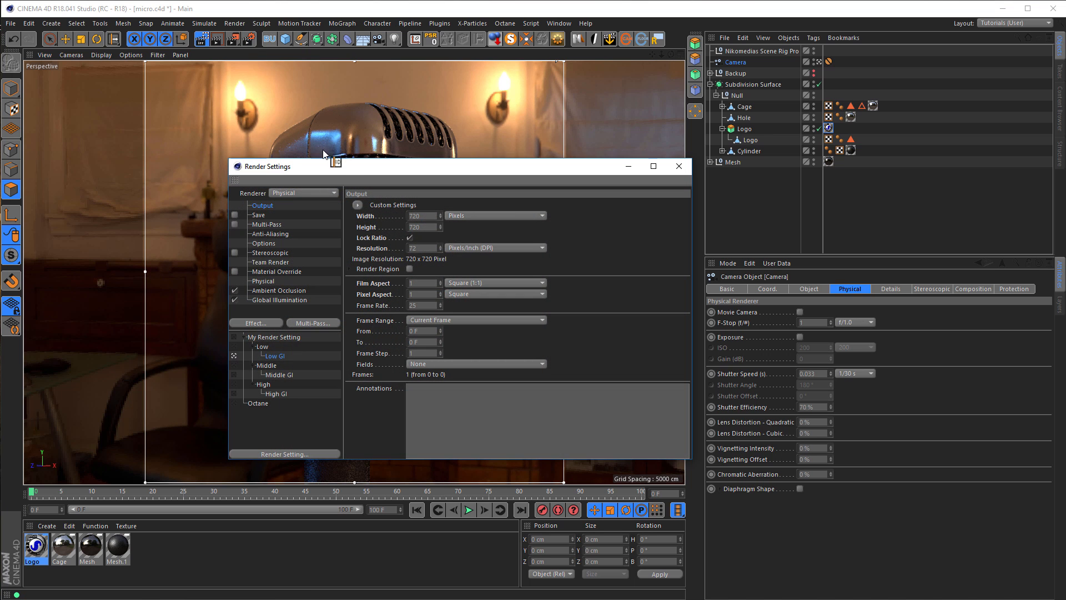
{"action": "left_click_drag", "start_coordinate": [353, 170], "coordinate": [699, 118]}
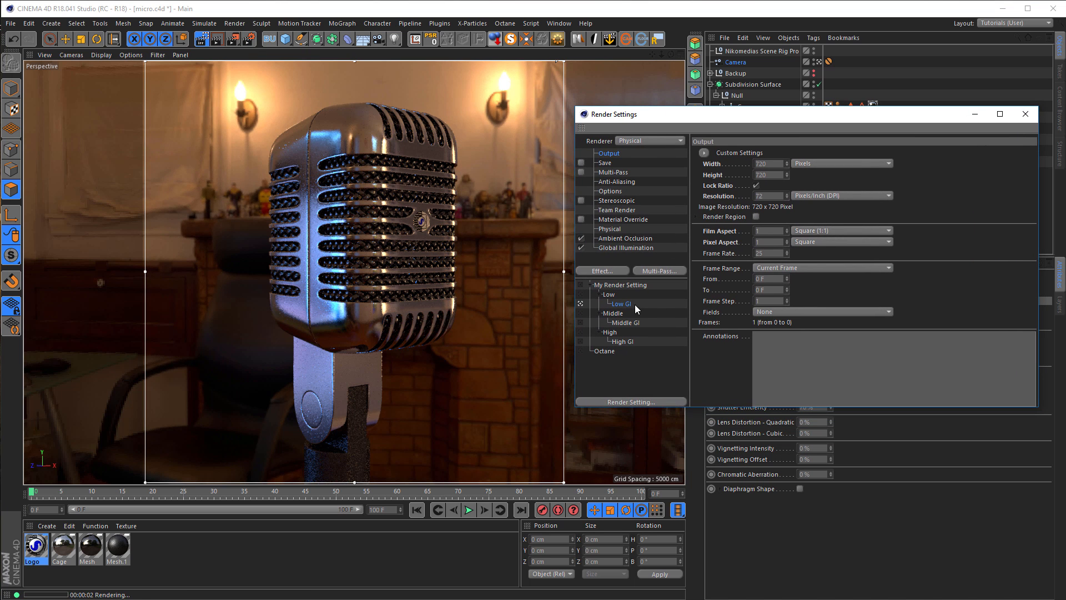
{"action": "left_click", "coordinate": [614, 229]}
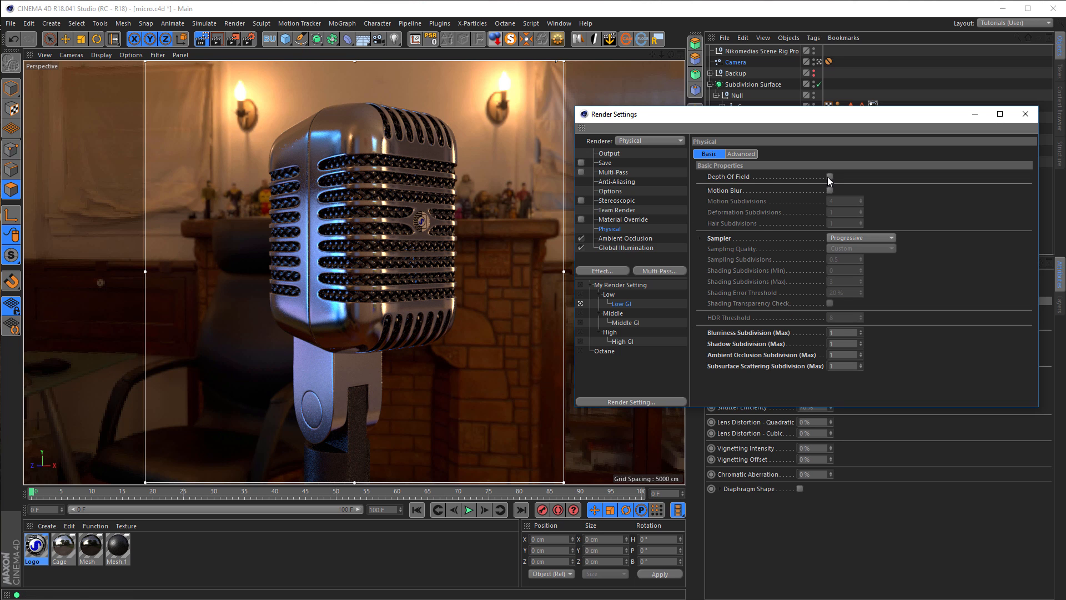
{"action": "left_click", "coordinate": [829, 177]}
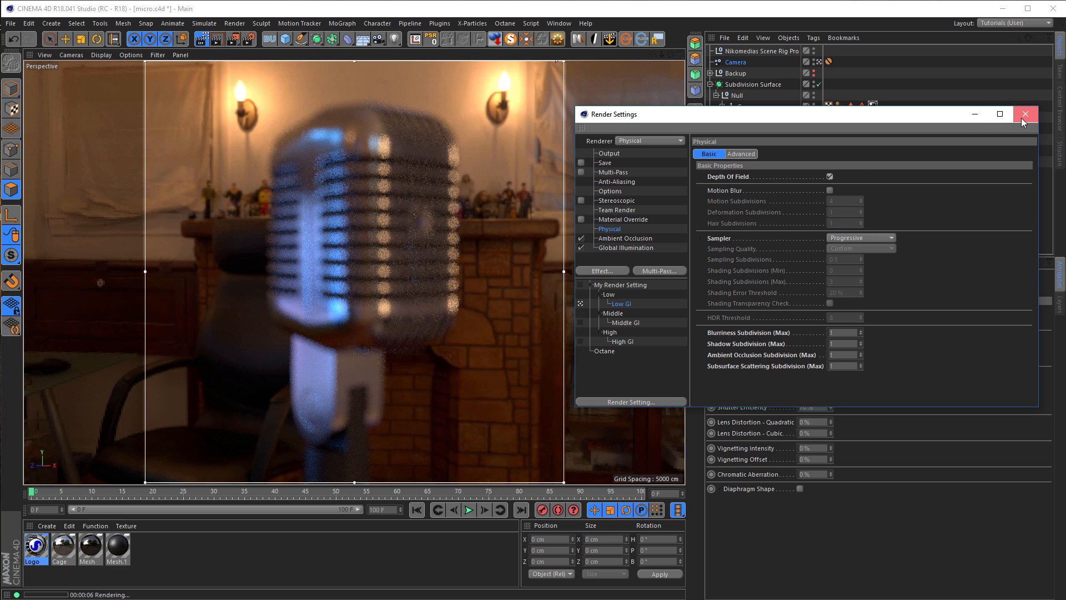
- Disable Depth Of Field in the render settings and return the camera's f-stop to 8
{"action": "left_click", "coordinate": [829, 177]}
{"action": "left_click", "coordinate": [1025, 113]}
{"action": "left_click", "coordinate": [823, 322]}
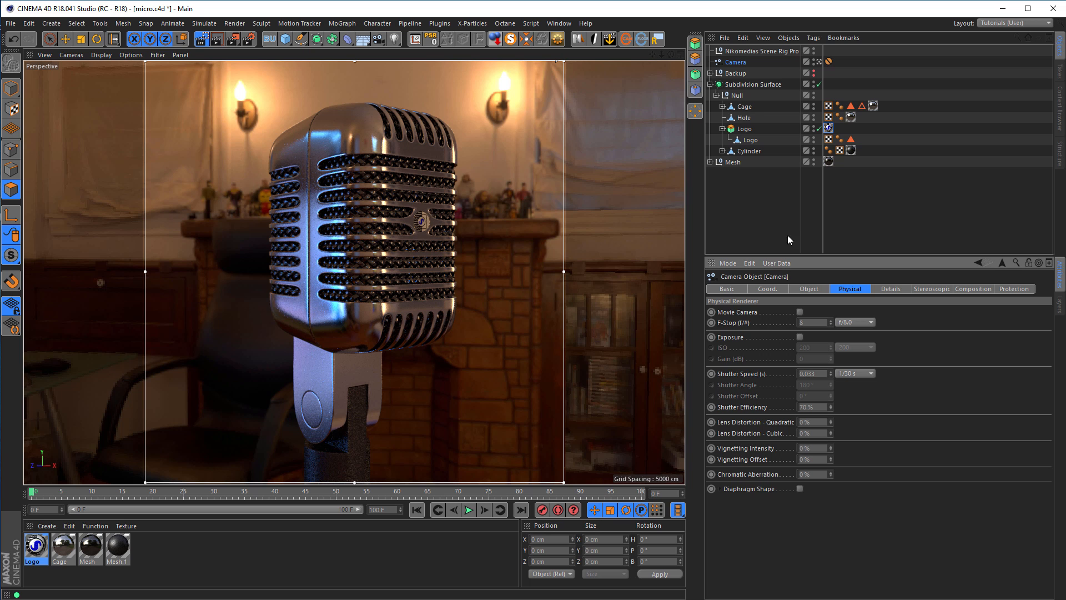
- Set the scene rig's HDRI Reflection Blur to 0.8 %
{"action": "left_click", "coordinate": [754, 51]}
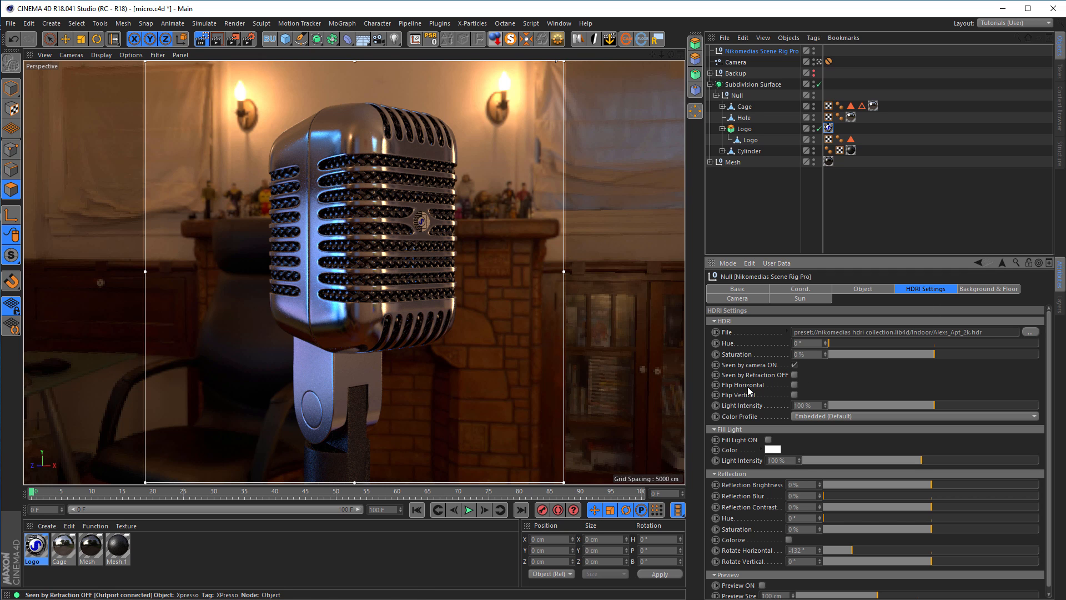
{"action": "left_click", "coordinate": [793, 496]}
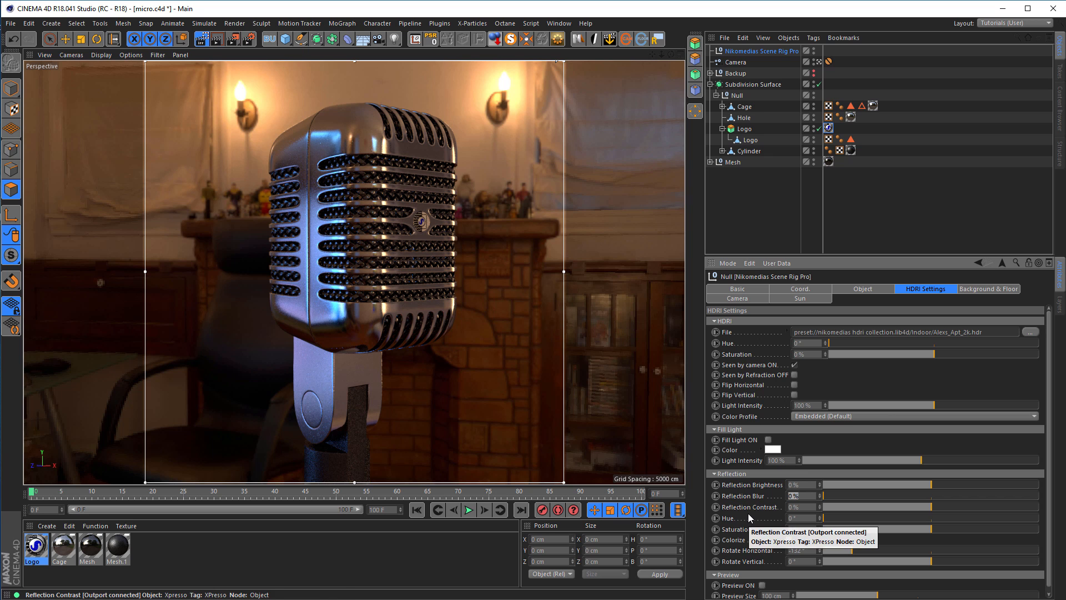
{"action": "type", "text": ".8"}
{"action": "key", "text": "Return"}
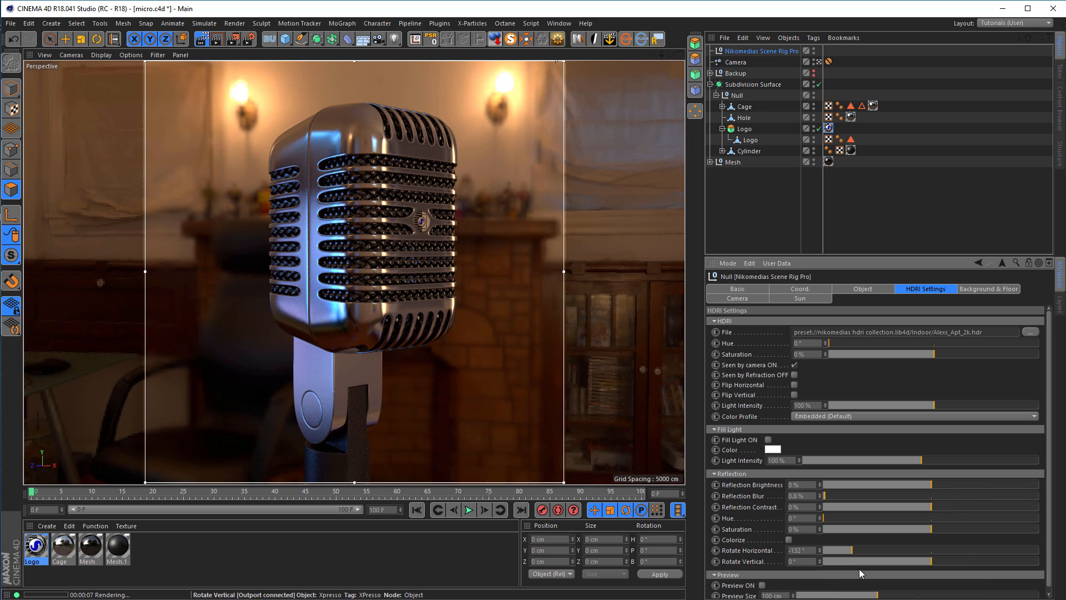
- Try the scene rig's Reflection Blur at 0.7 %, and raise it to about 28 %
{"action": "left_click_drag", "start_coordinate": [807, 496], "coordinate": [785, 497]}
{"action": "type", "text": "0.7"}
{"action": "key", "text": "Return"}
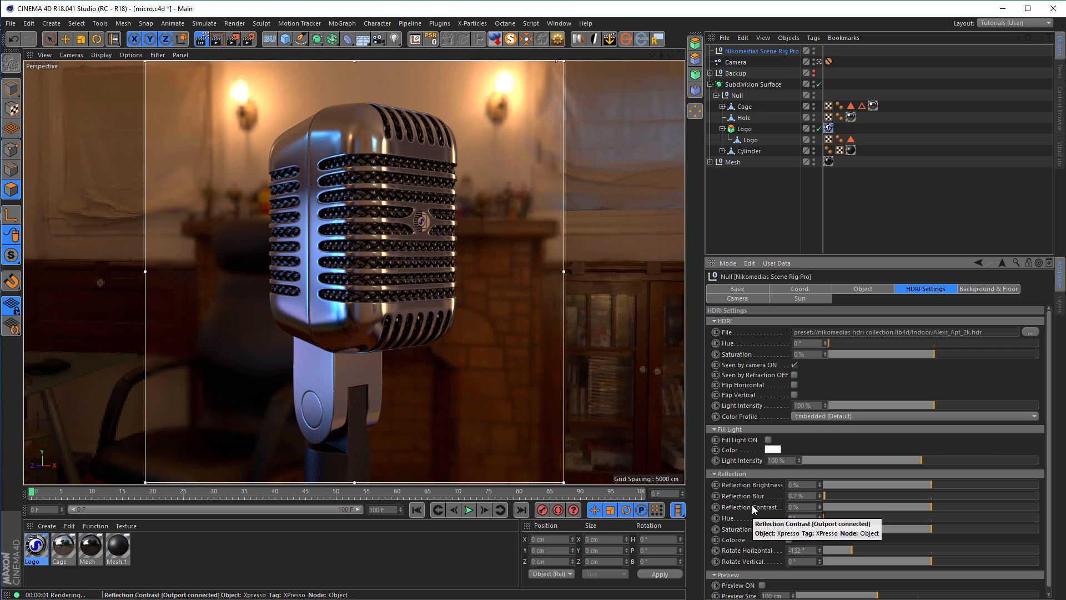
{"action": "left_click_drag", "start_coordinate": [828, 495], "coordinate": [886, 495]}
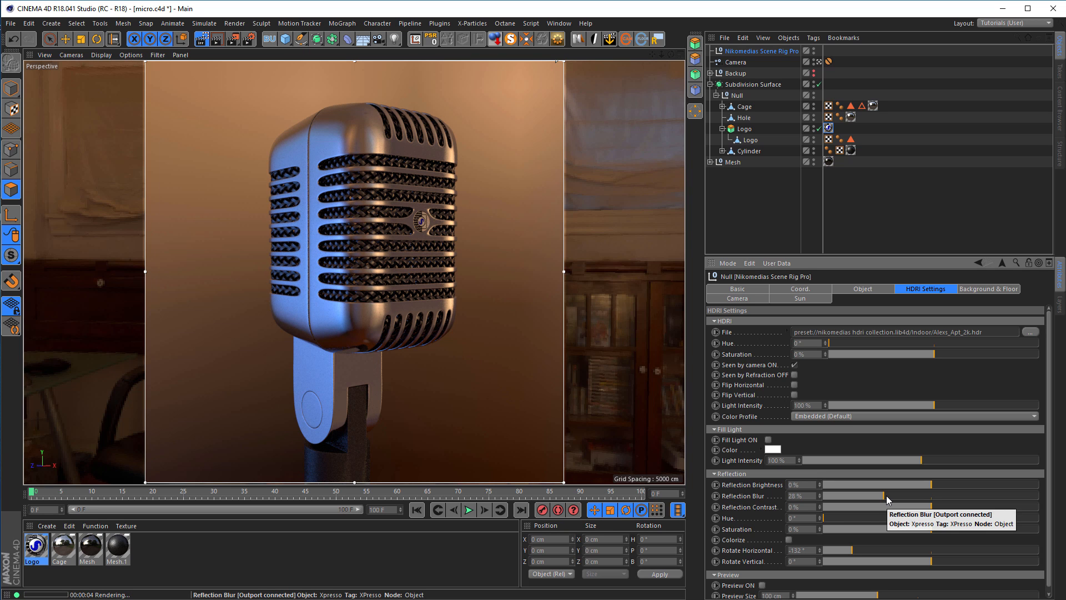
- Set the scene rig's HDRI Reflection Blur to 0.7 %
{"action": "left_click", "coordinate": [809, 496]}
{"action": "type", "text": "0.7"}
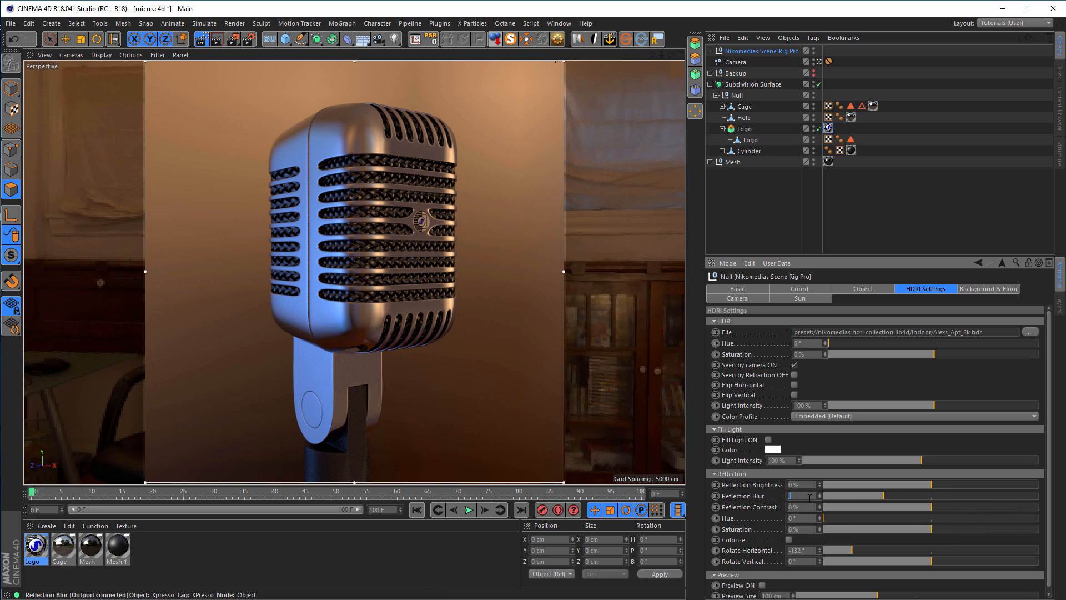
{"action": "key", "text": "Return"}
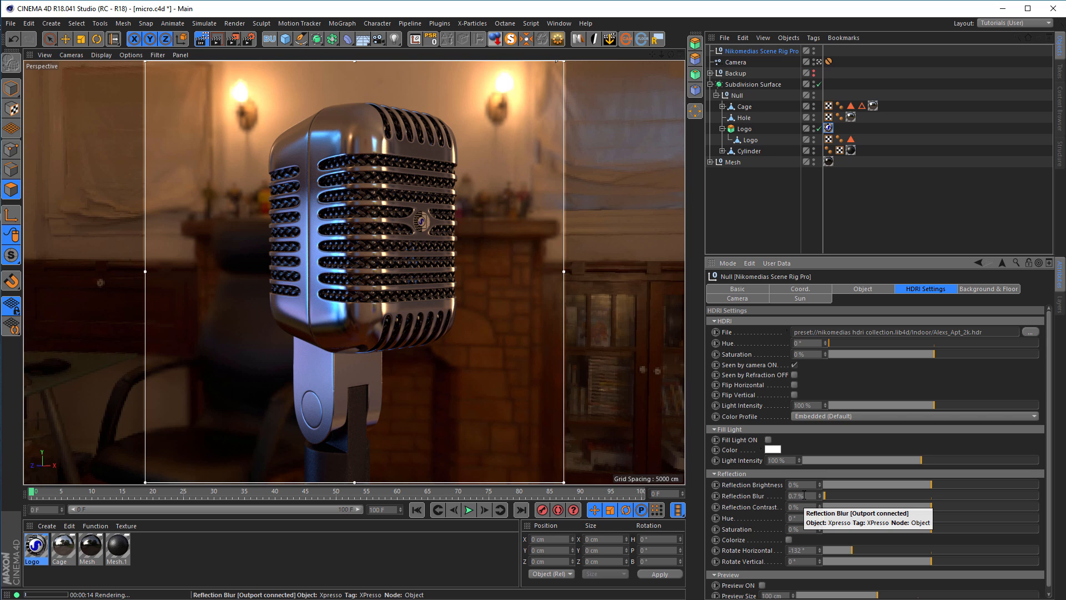
- Leave the camera view for a close-up of the microphone's logo and mesh, and rename the Mesh.1 material to Stand
{"action": "left_click", "coordinate": [819, 62]}
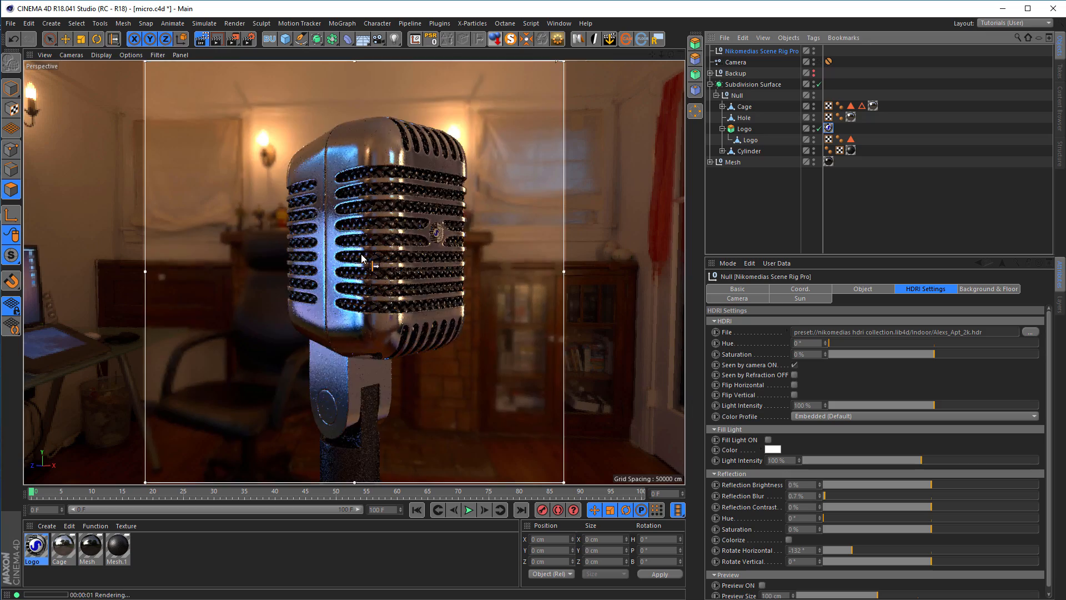
{"action": "scroll", "coordinate": [388, 252], "scroll_direction": "up", "scroll_amount": 5}
{"action": "scroll", "coordinate": [410, 262], "scroll_direction": "up", "scroll_amount": 8}
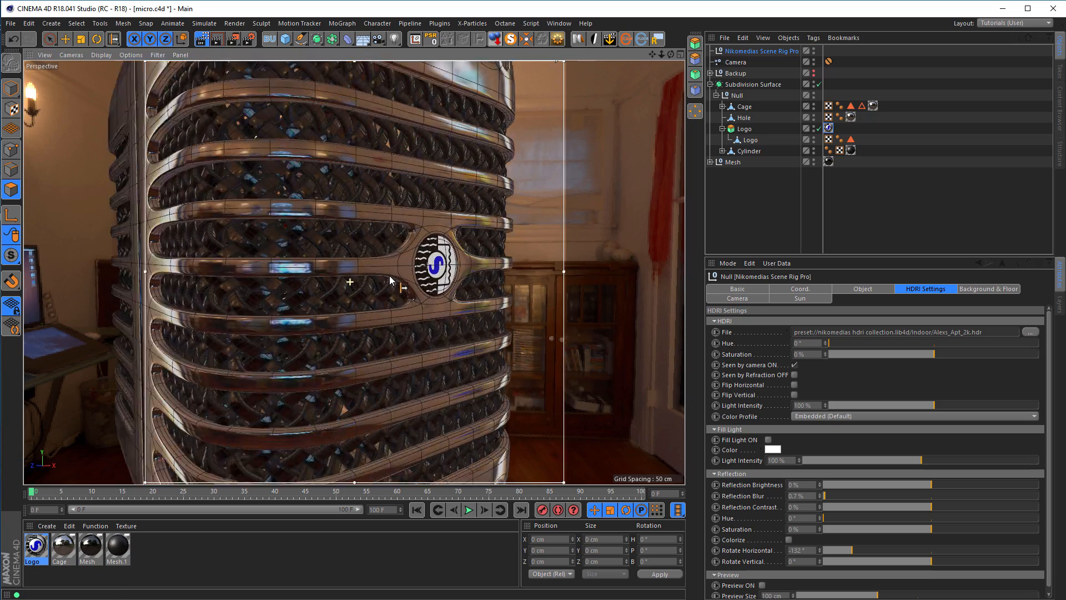
{"action": "scroll", "coordinate": [416, 278], "scroll_direction": "up", "scroll_amount": 2}
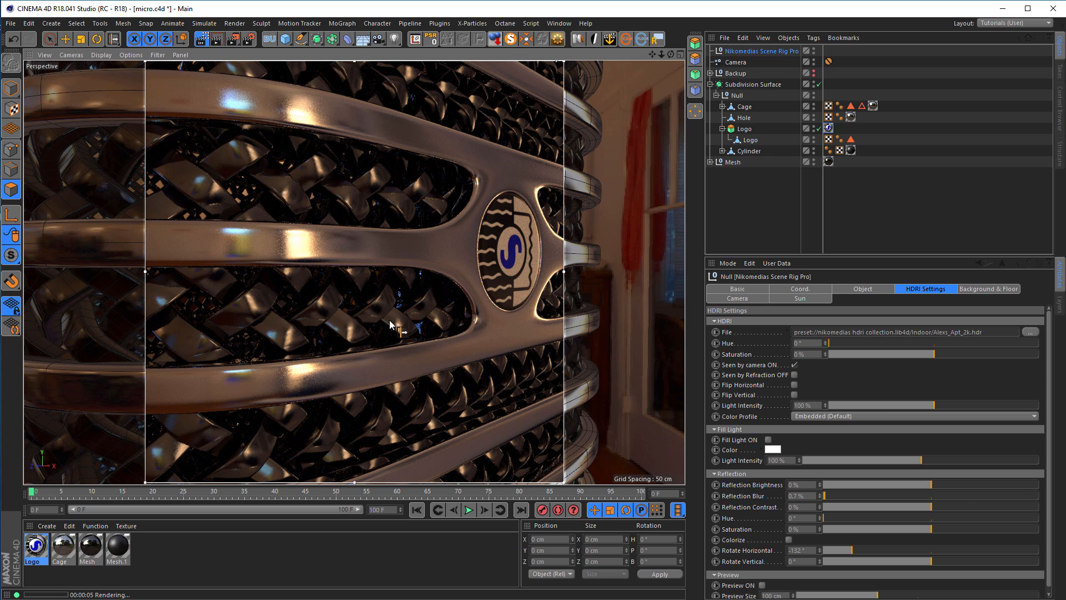
{"action": "double_click", "coordinate": [115, 549]}
{"action": "type", "text": "Stand"}
{"action": "key", "text": "Return"}
{"action": "left_click_drag", "start_coordinate": [235, 80], "coordinate": [877, 121]}
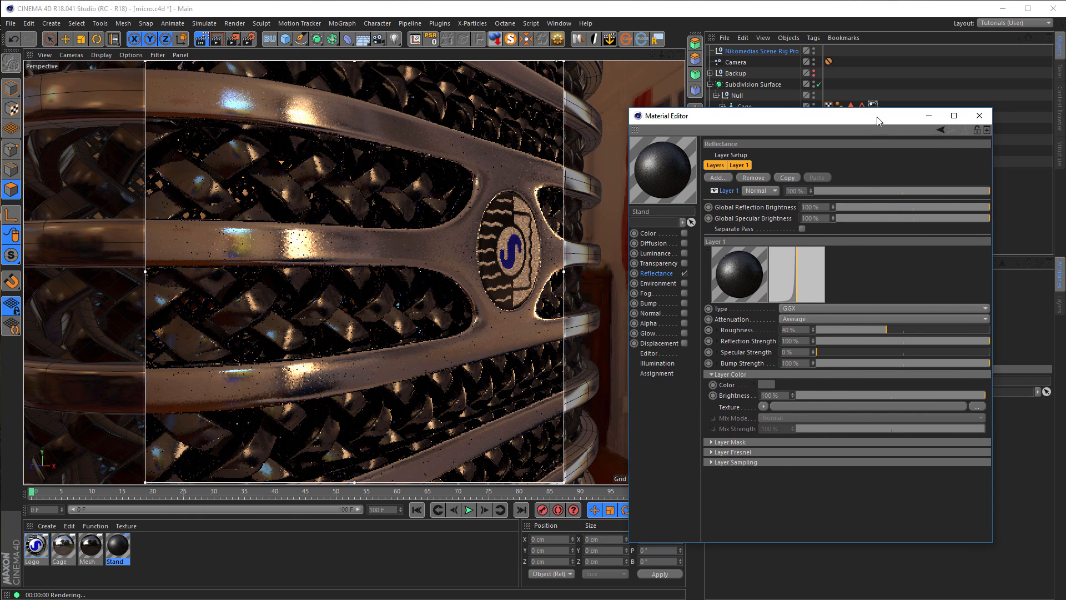
- Set the Mesh material's reflection strength to 79 % and its roughness to 20 % in the reflectance layer
{"action": "left_click", "coordinate": [90, 547]}
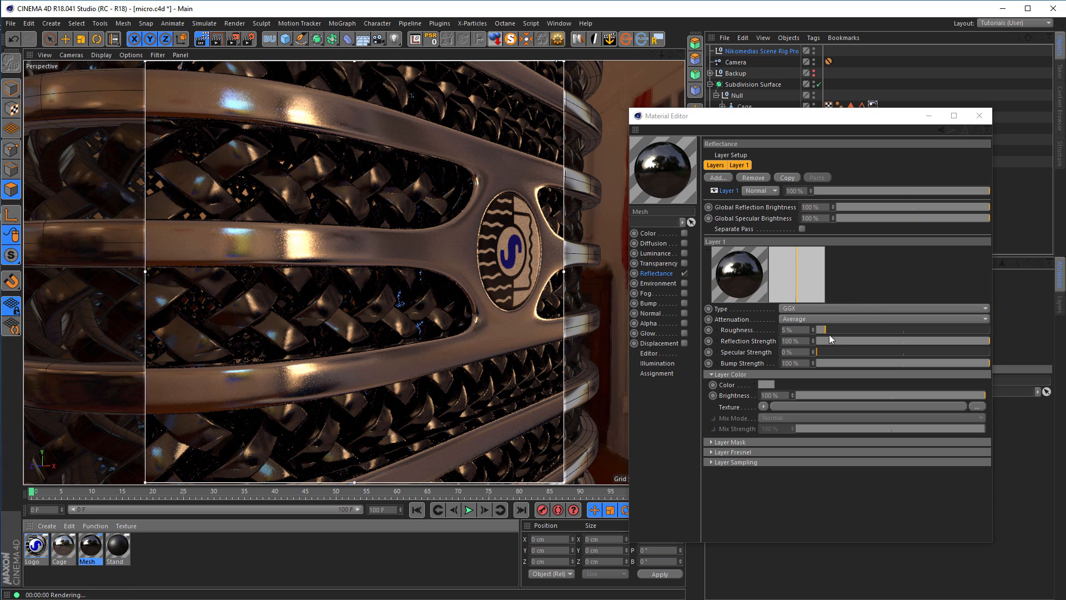
{"action": "left_click", "coordinate": [904, 343]}
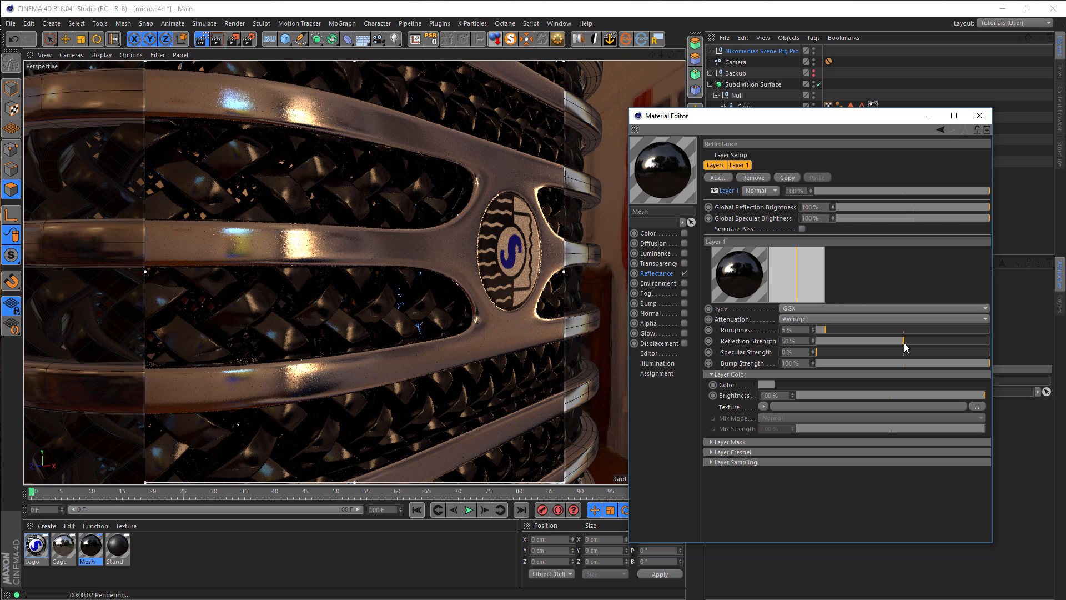
{"action": "left_click_drag", "start_coordinate": [933, 341], "coordinate": [954, 340]}
{"action": "left_click", "coordinate": [857, 329]}
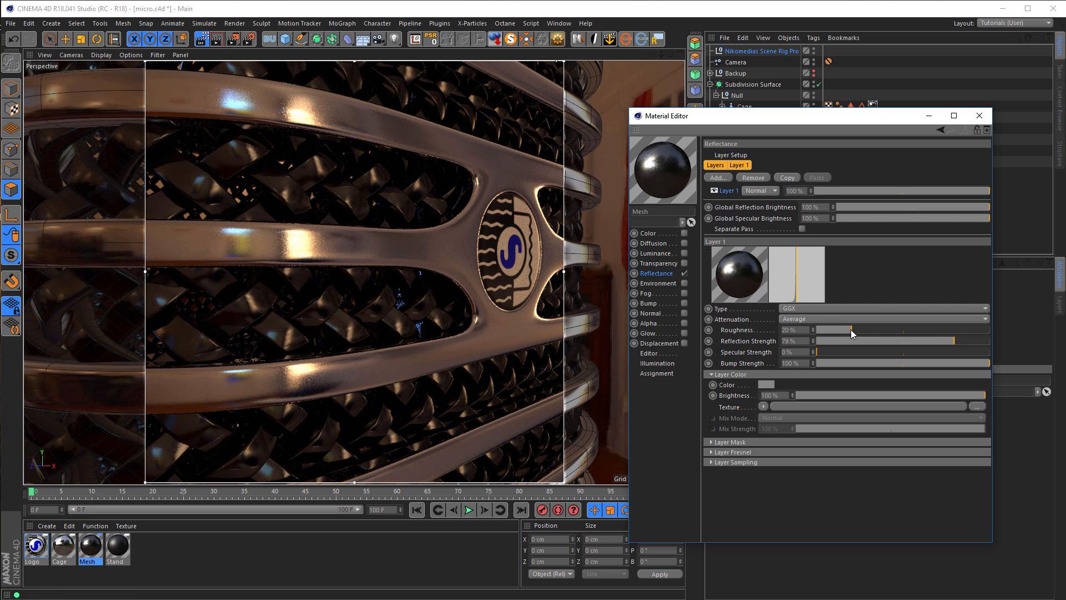
- Lighten the Mesh material's reflectance layer color to a grey of about 76 % value and close the material editor
{"action": "left_click", "coordinate": [766, 384]}
{"action": "left_click_drag", "start_coordinate": [807, 403], "coordinate": [826, 405]}
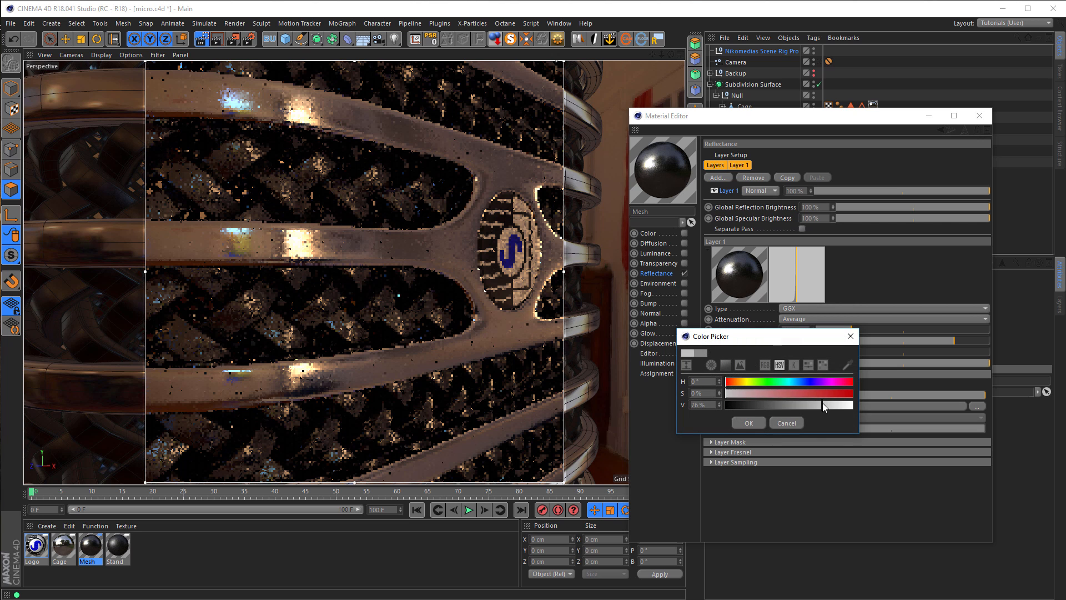
{"action": "left_click", "coordinate": [739, 424]}
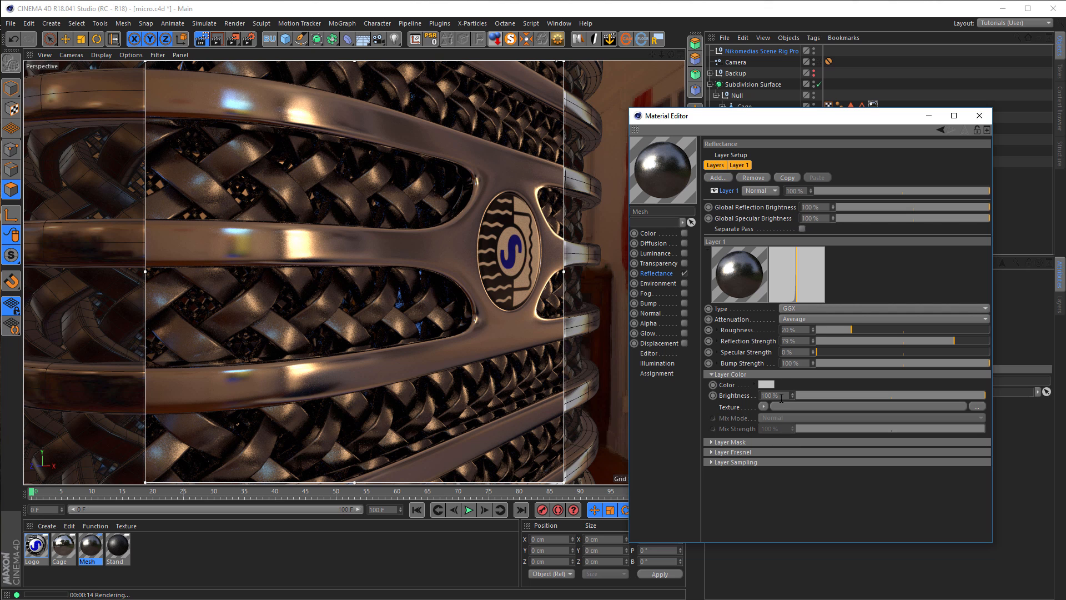
{"action": "left_click", "coordinate": [980, 116]}
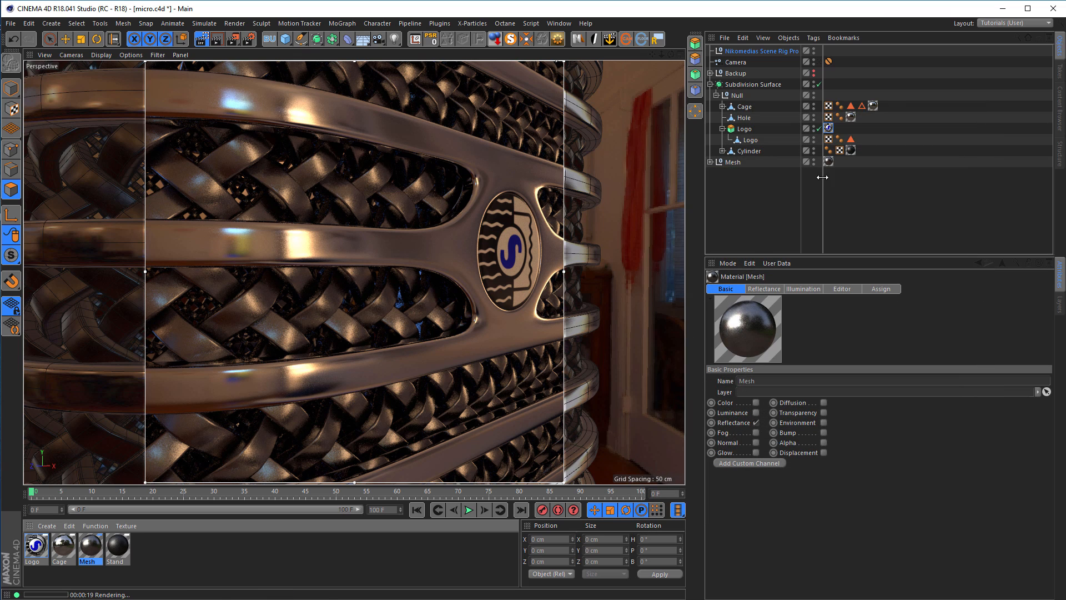
- Return to the scene camera's view and render the microphone to the Picture Viewer with the High GI settings at 720 x 720 pixels
{"action": "left_click", "coordinate": [819, 63]}
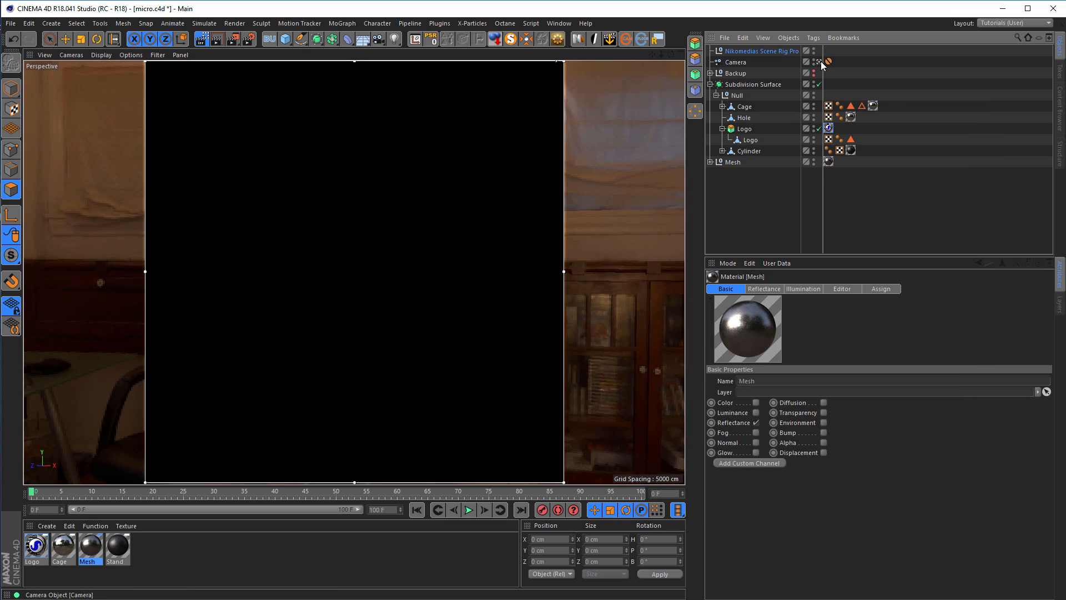
{"action": "left_click", "coordinate": [206, 44]}
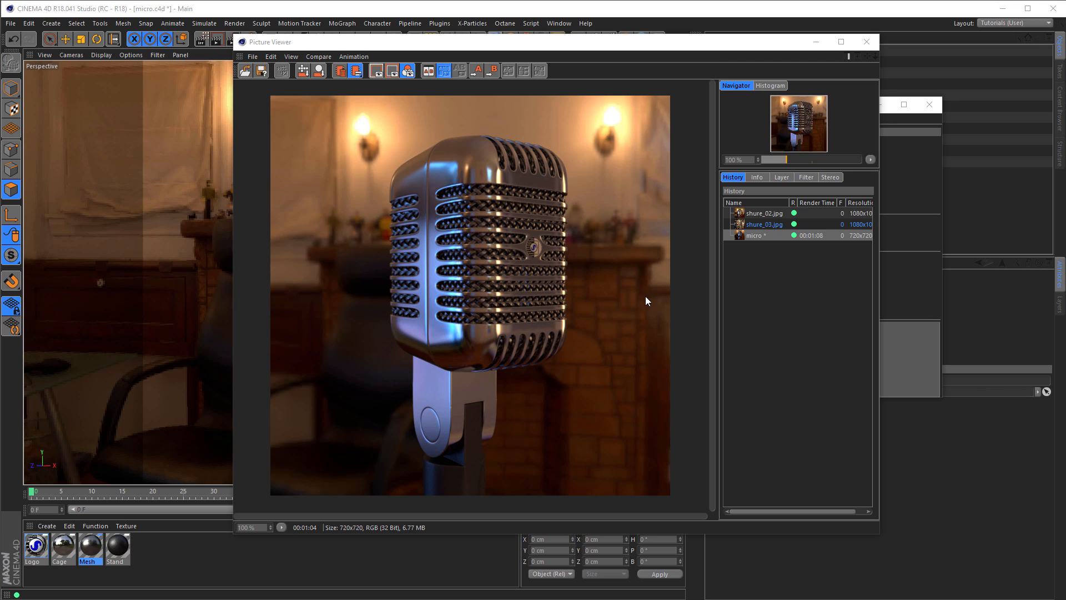
{"action": "left_click_drag", "start_coordinate": [697, 44], "coordinate": [502, 52]}
{"action": "left_click_drag", "start_coordinate": [775, 109], "coordinate": [861, 108]}
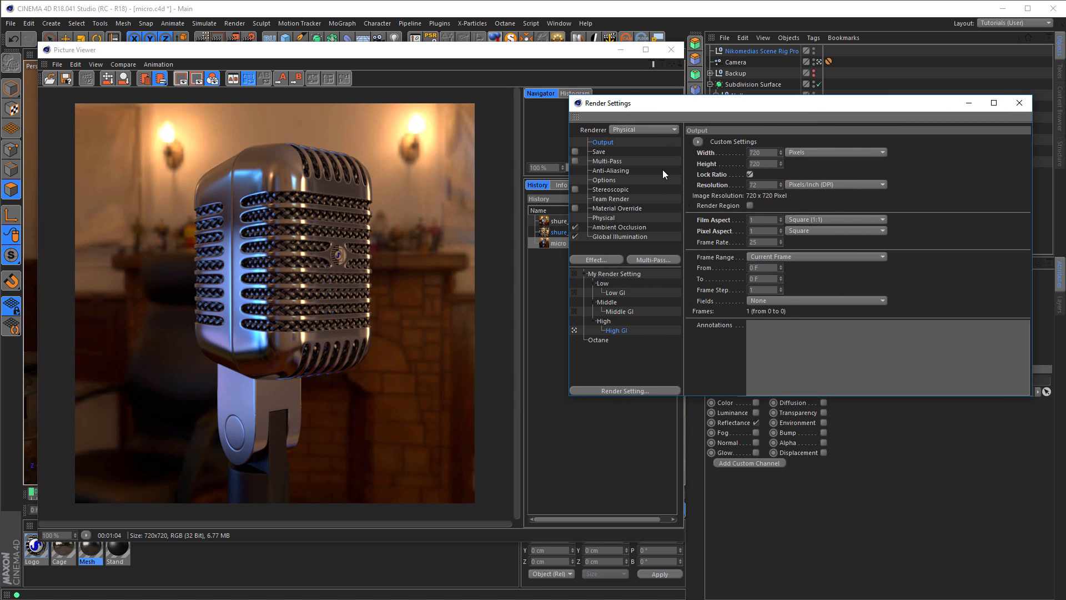
{"action": "left_click", "coordinate": [558, 164]}
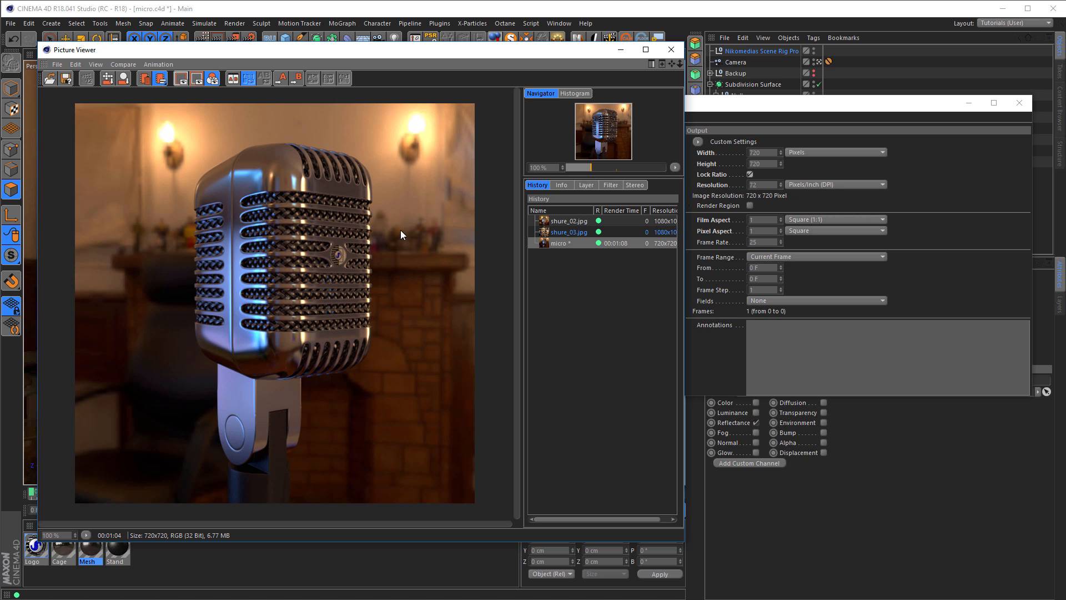
{"action": "left_click_drag", "start_coordinate": [466, 53], "coordinate": [575, 46]}
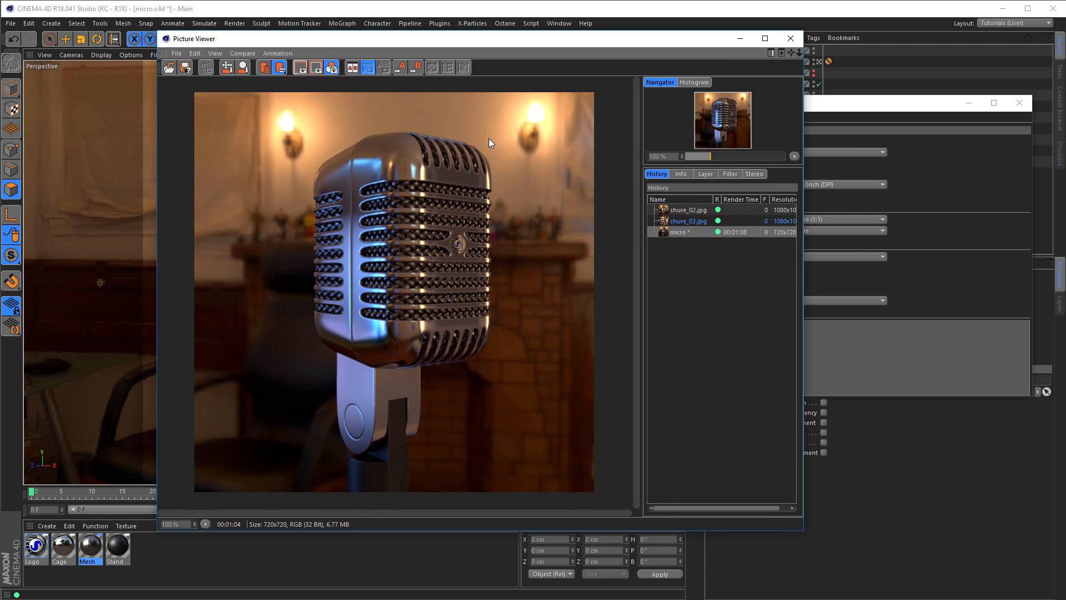
- Copy the rendered microphone image from the Picture Viewer and switch to Photoshop
{"action": "left_click", "coordinate": [195, 53]}
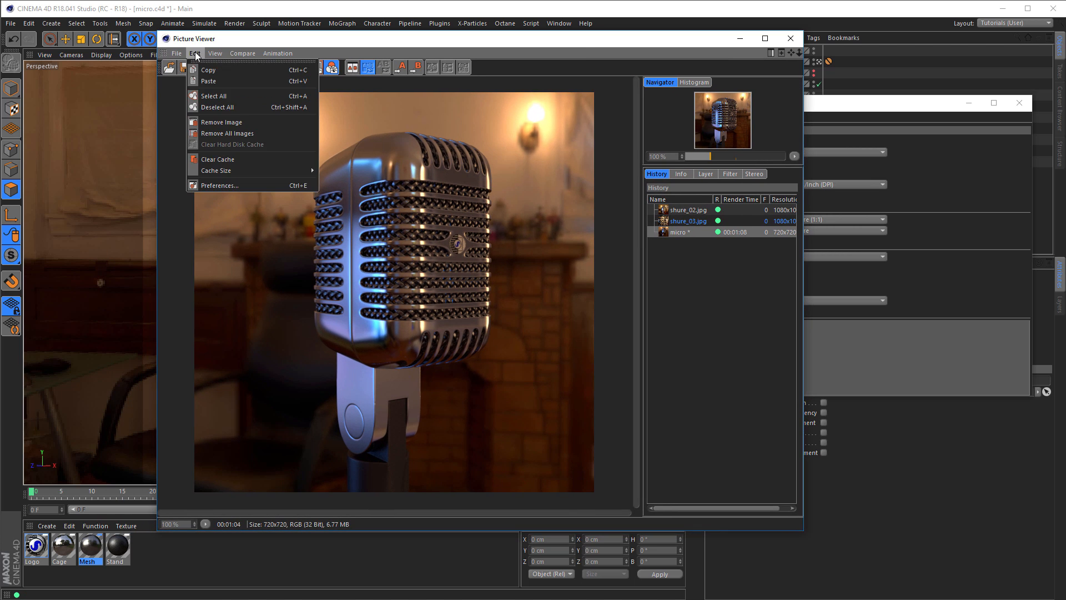
{"action": "left_click", "coordinate": [224, 71]}
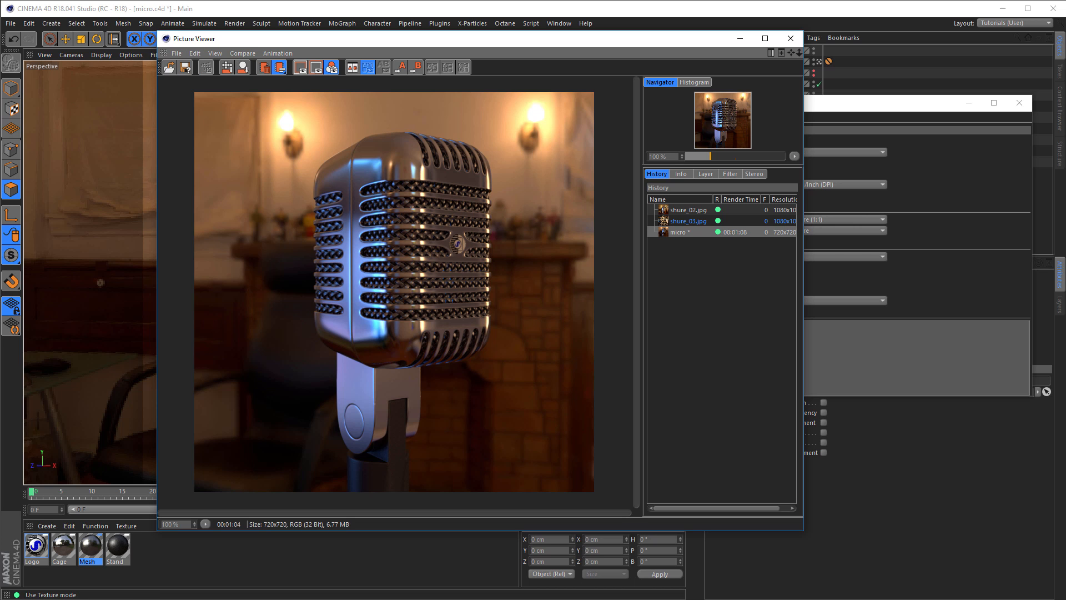
{"action": "key", "text": "alt+Tab"}
- Create a 720 x 720 pixel, 16-bit RGB document with a transparent background and paste the render into it
{"action": "left_click", "coordinate": [195, 146]}
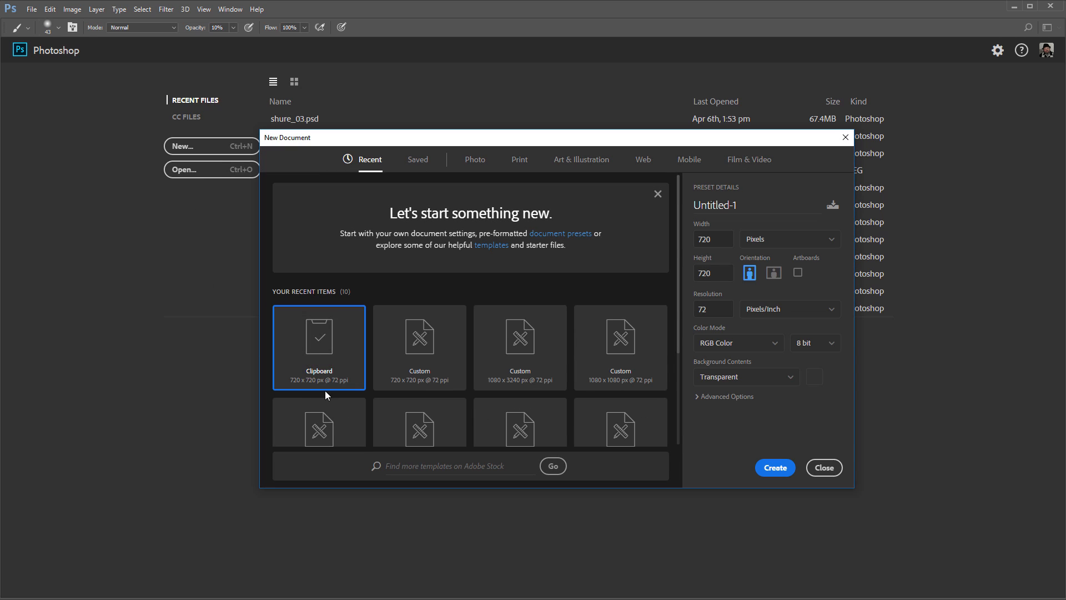
{"action": "left_click", "coordinate": [832, 344]}
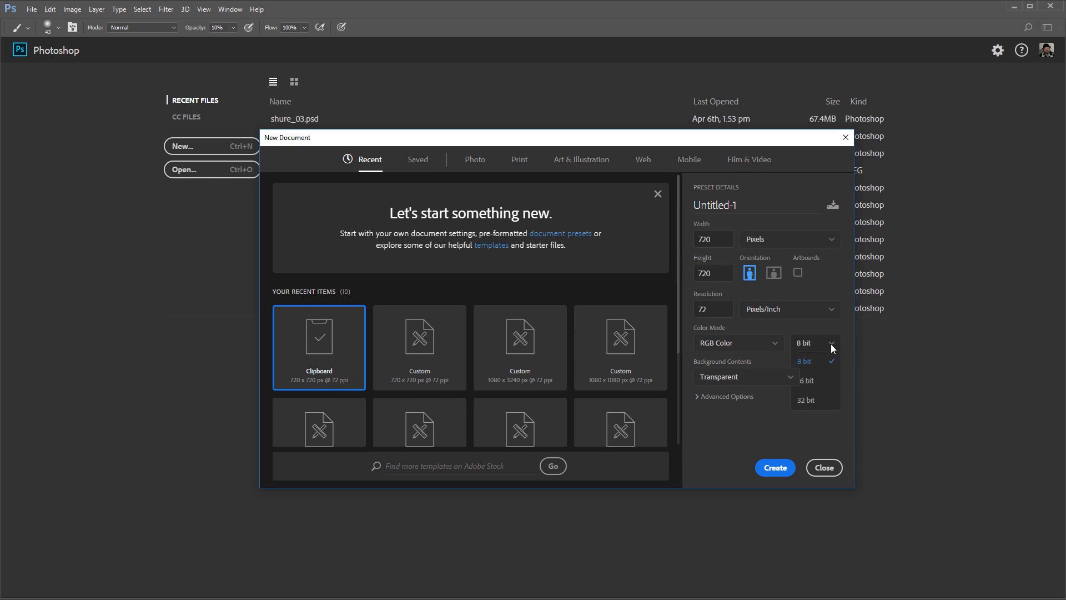
{"action": "left_click", "coordinate": [812, 401]}
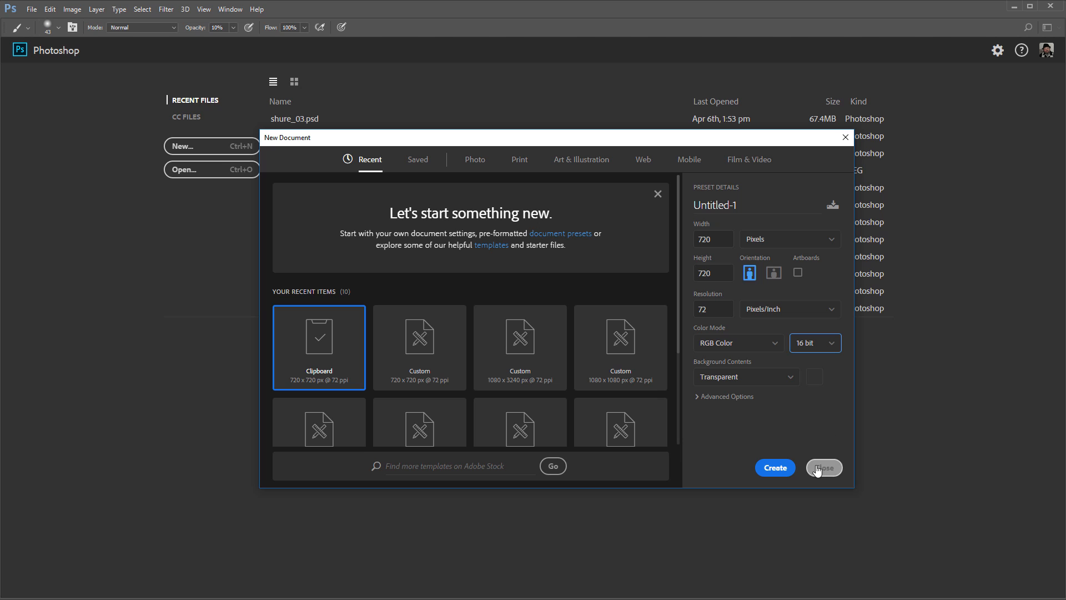
{"action": "left_click", "coordinate": [774, 468]}
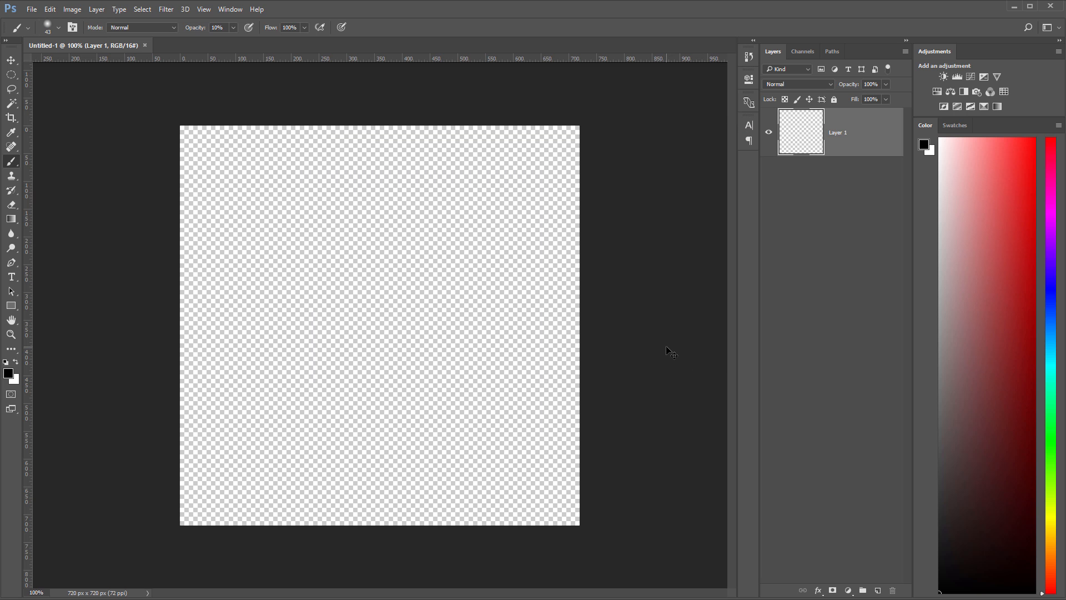
{"action": "key", "text": "ctrl+v"}
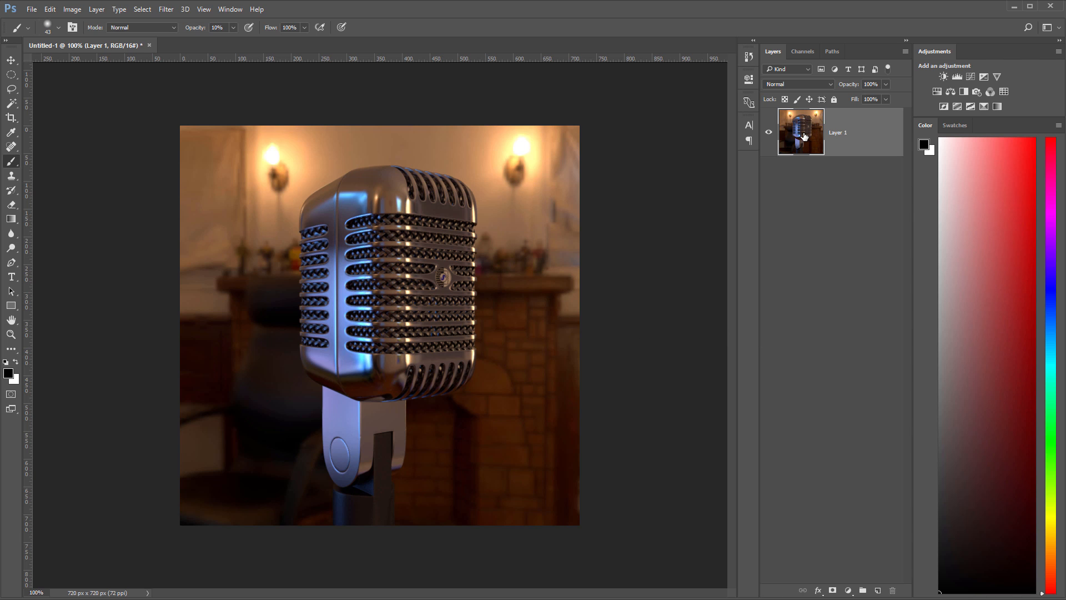
- Convert the pasted render layer to a smart object
{"action": "key", "text": "F2"}
{"action": "right_click", "coordinate": [847, 124]}
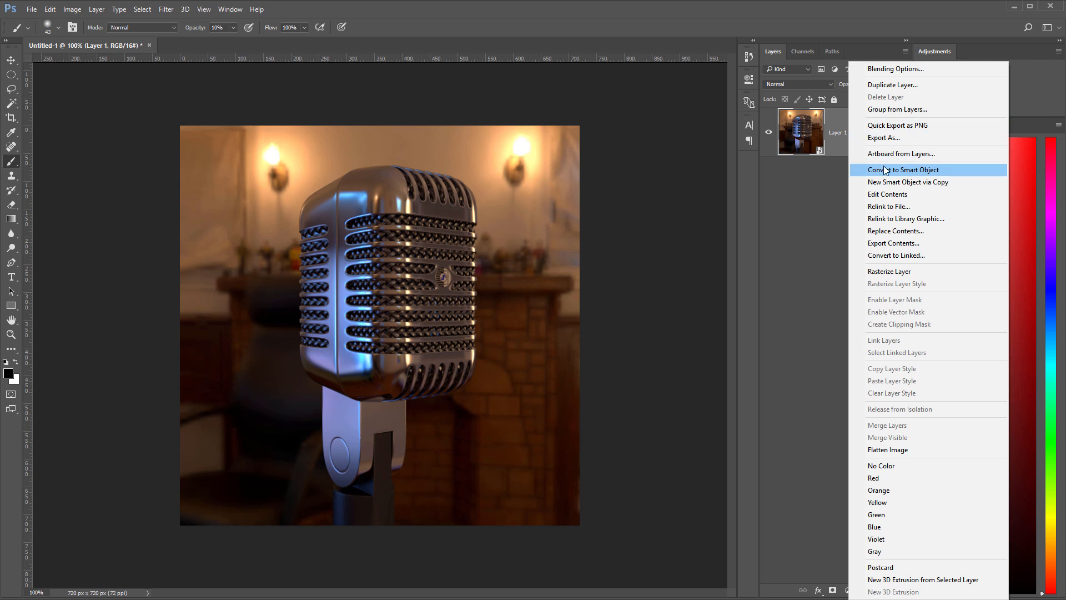
{"action": "left_click", "coordinate": [775, 194]}
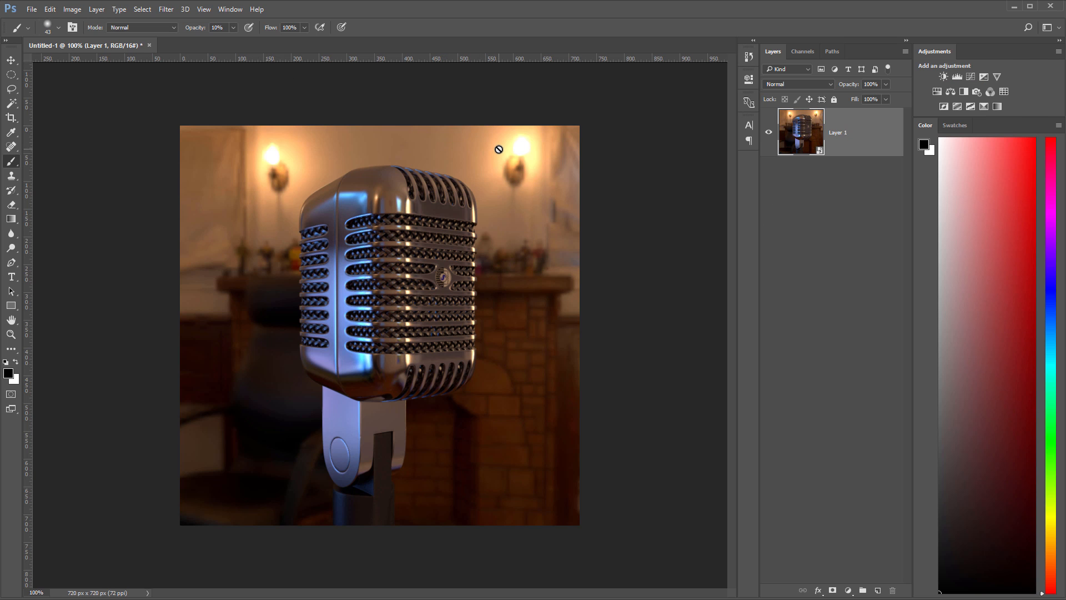
- Apply the Camera Raw filter with Clarity +100 to the render, and convert the filtered layer into a smart object
{"action": "key", "text": "ctrl+shift+a"}
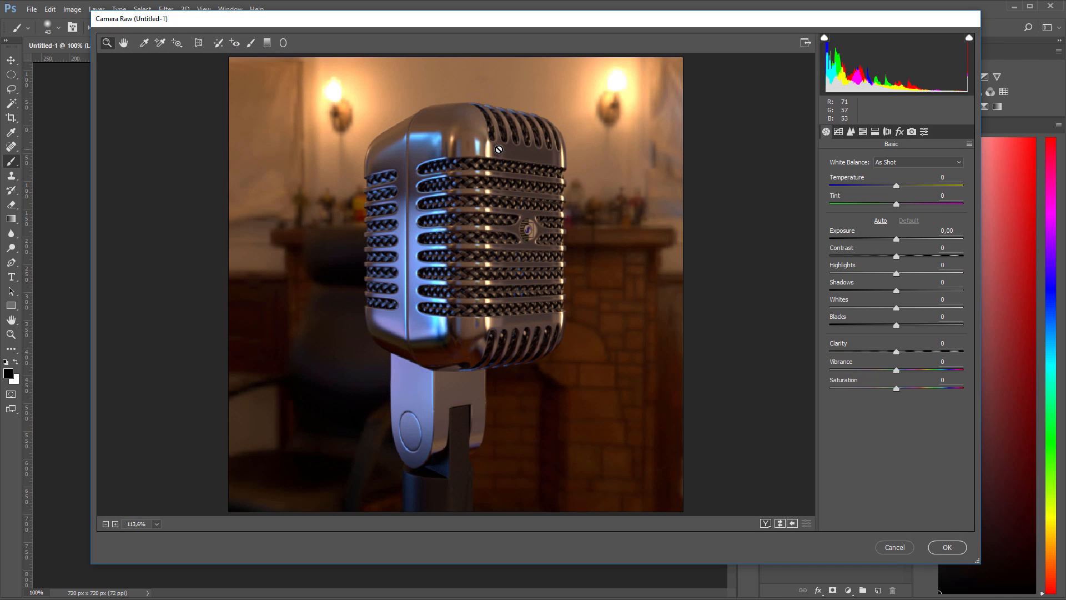
{"action": "right_click", "coordinate": [509, 179]}
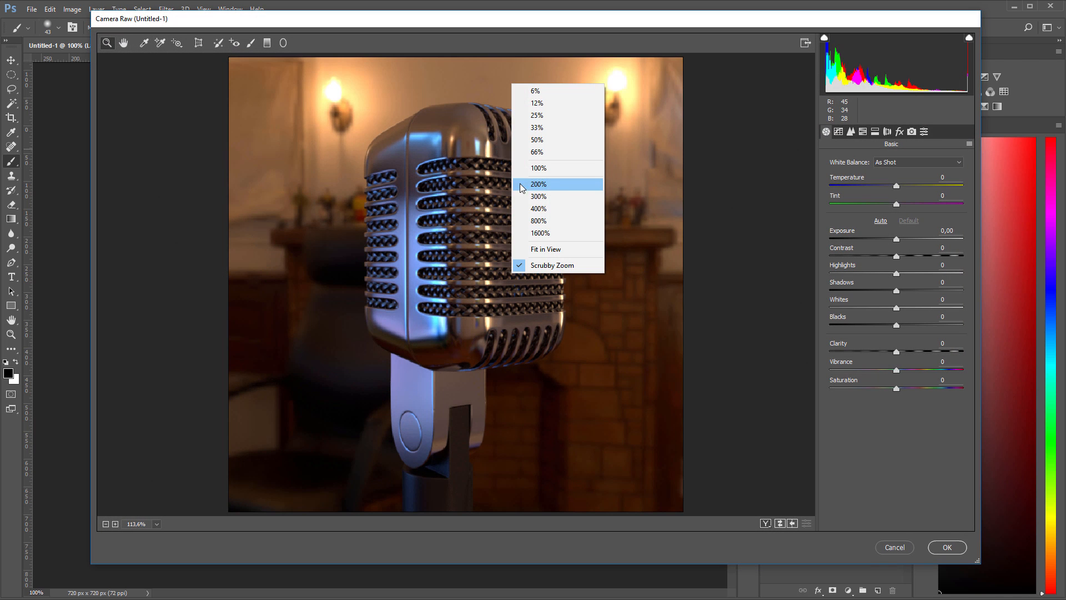
{"action": "left_click", "coordinate": [561, 168]}
{"action": "left_click_drag", "start_coordinate": [841, 349], "coordinate": [948, 355]}
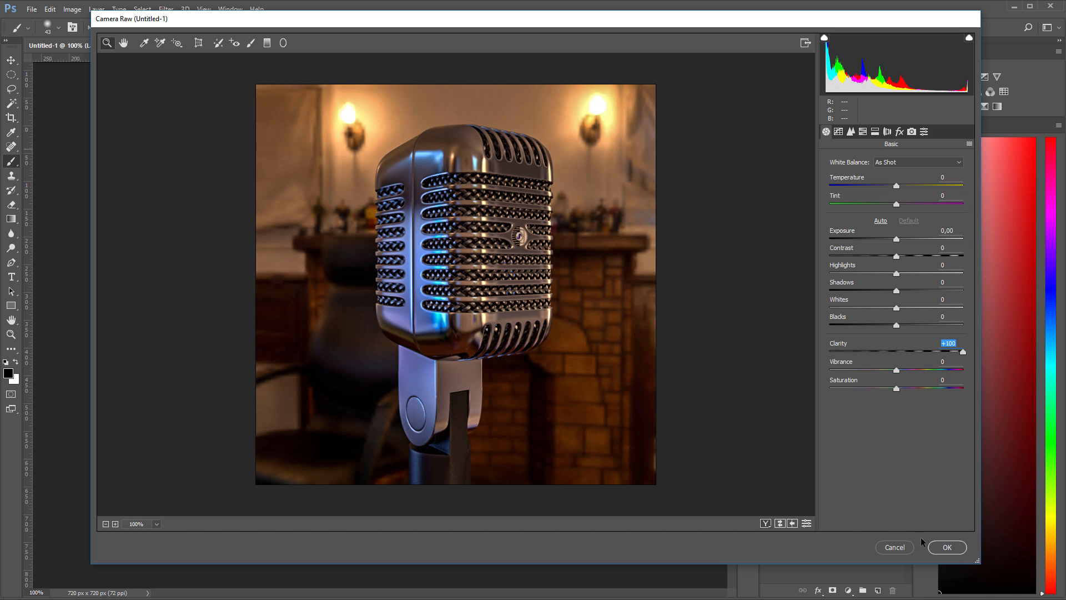
{"action": "left_click", "coordinate": [947, 547]}
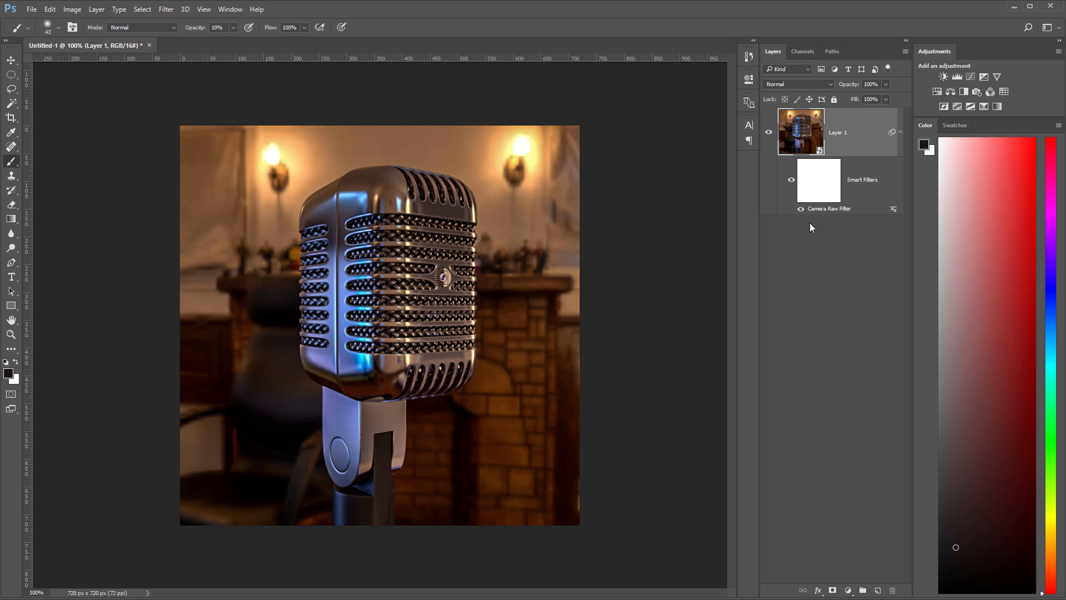
{"action": "key", "text": "ctrl+z"}
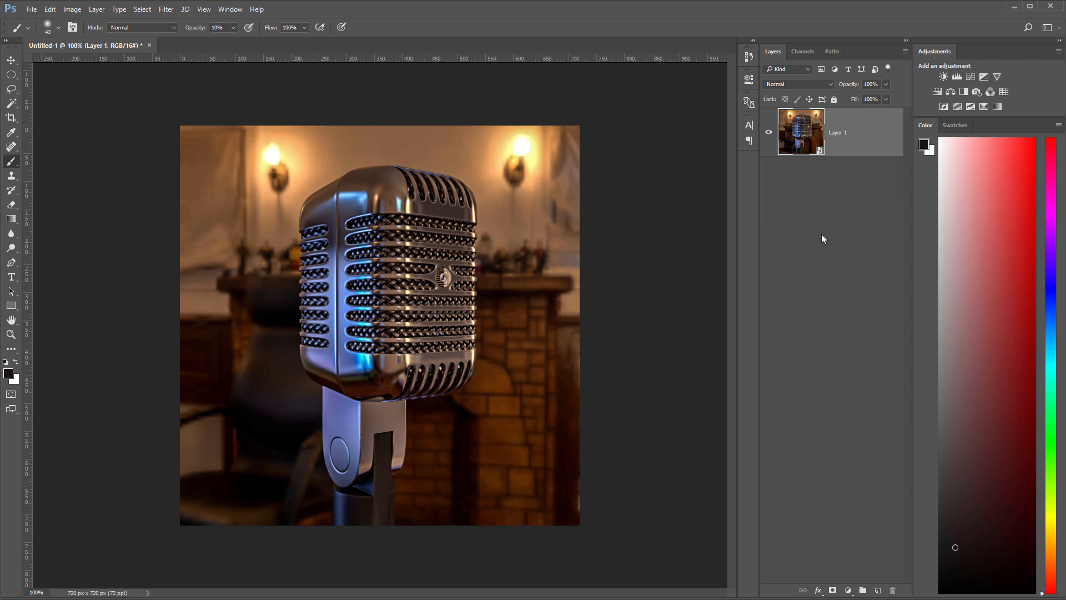
- Open the render layer in Color Efex Pro 4 and compare the 100% preview with and without Detail Extractor
{"action": "left_click", "coordinate": [165, 10]}
{"action": "mouse_move", "coordinate": [240, 240]}
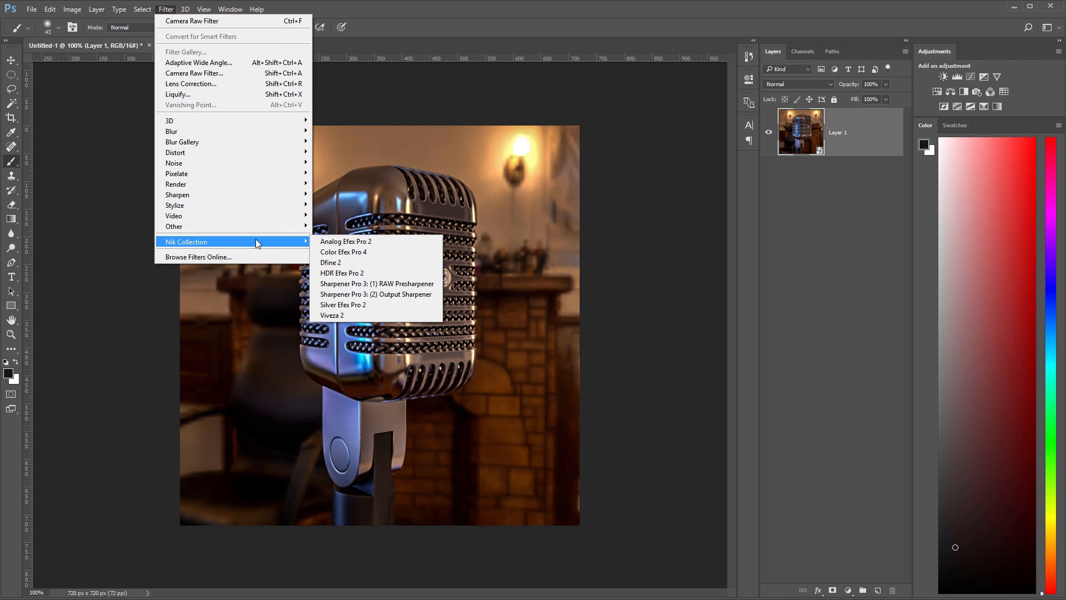
{"action": "left_click", "coordinate": [371, 251]}
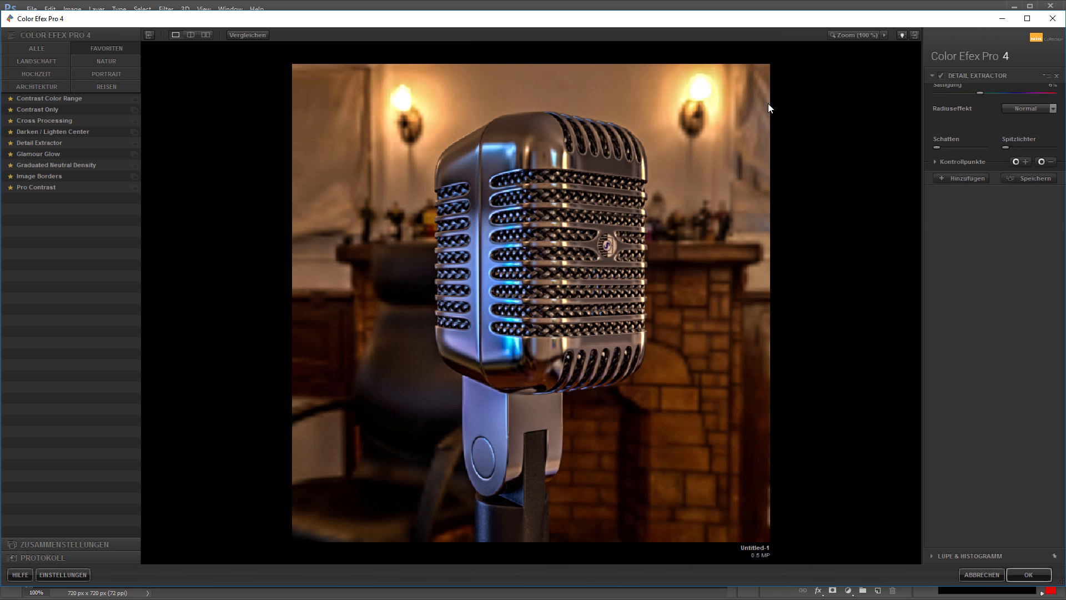
{"action": "left_click", "coordinate": [854, 33]}
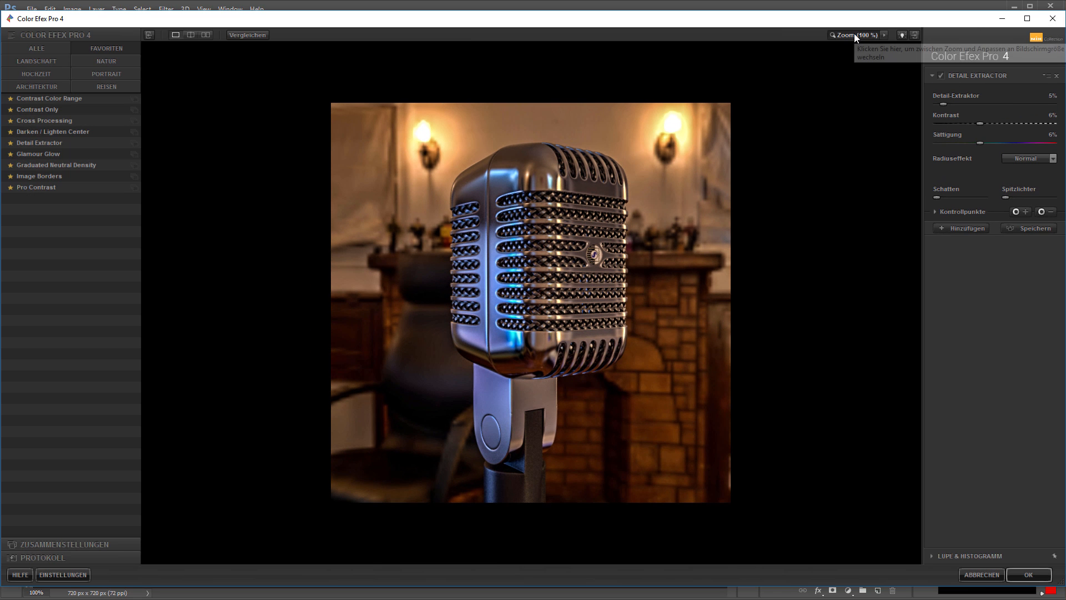
{"action": "left_click", "coordinate": [942, 73]}
{"action": "left_click", "coordinate": [941, 73]}
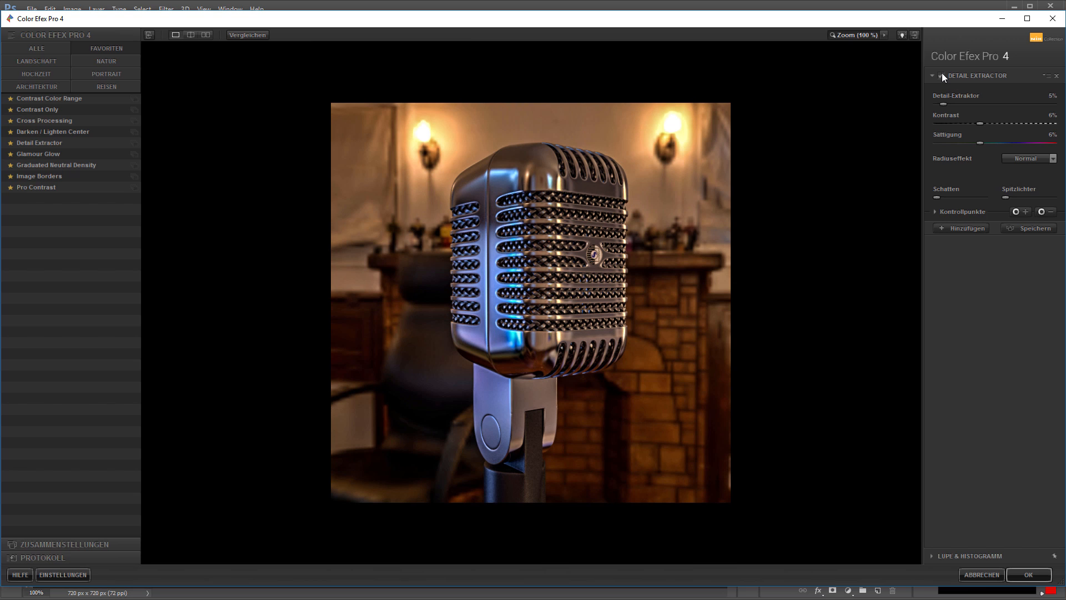
{"action": "left_click", "coordinate": [941, 73]}
{"action": "left_click", "coordinate": [942, 73]}
- Add a second filter, trying Contrast Only and Cross Processing before choosing Graduated Neutral Density, and compare its effect on and off
{"action": "left_click", "coordinate": [960, 230]}
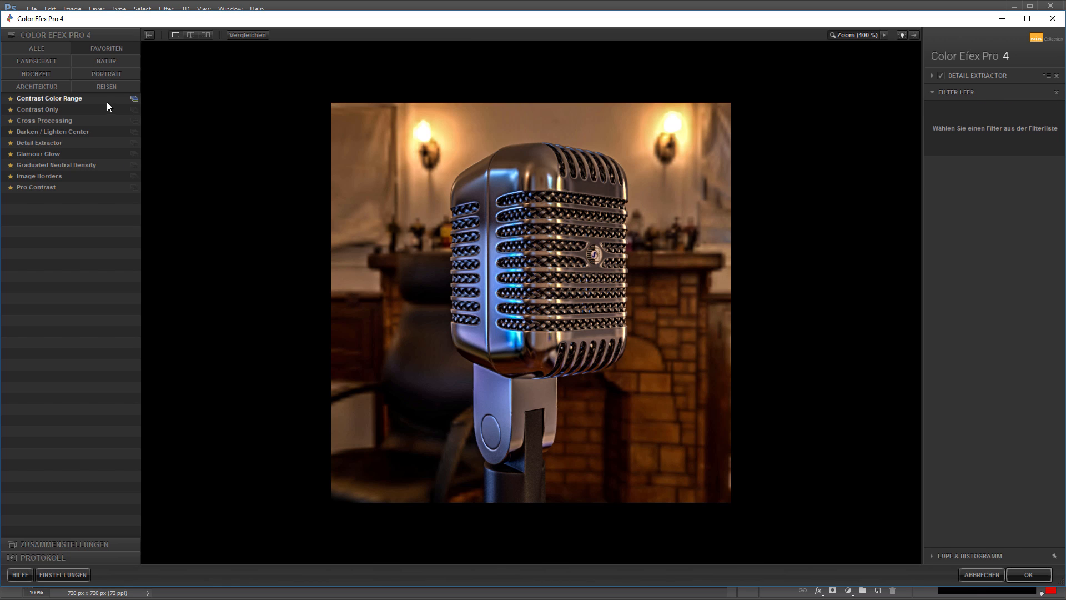
{"action": "left_click", "coordinate": [78, 110]}
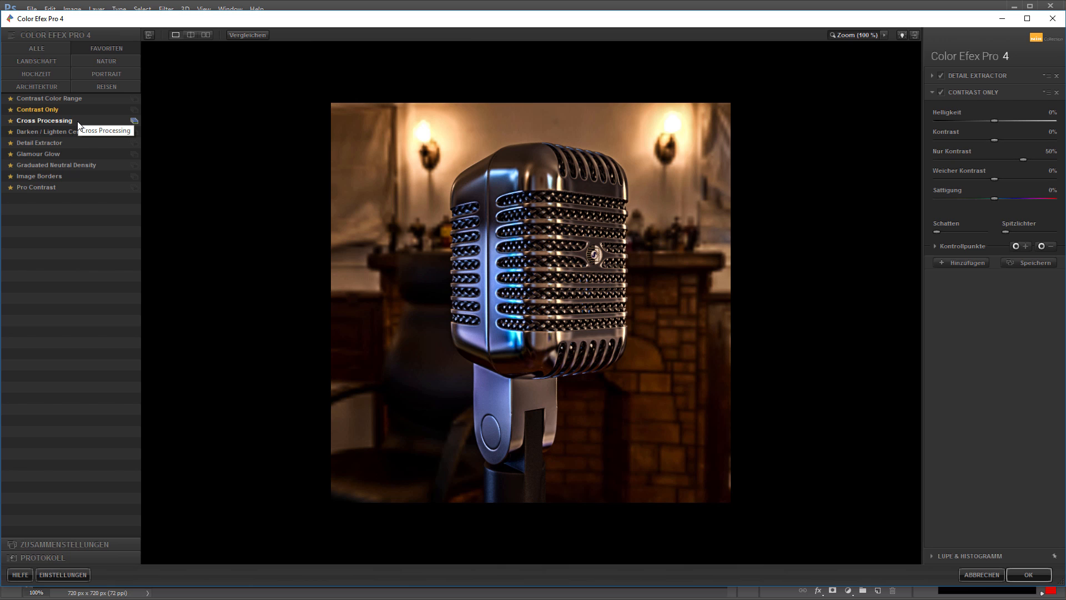
{"action": "left_click", "coordinate": [77, 122]}
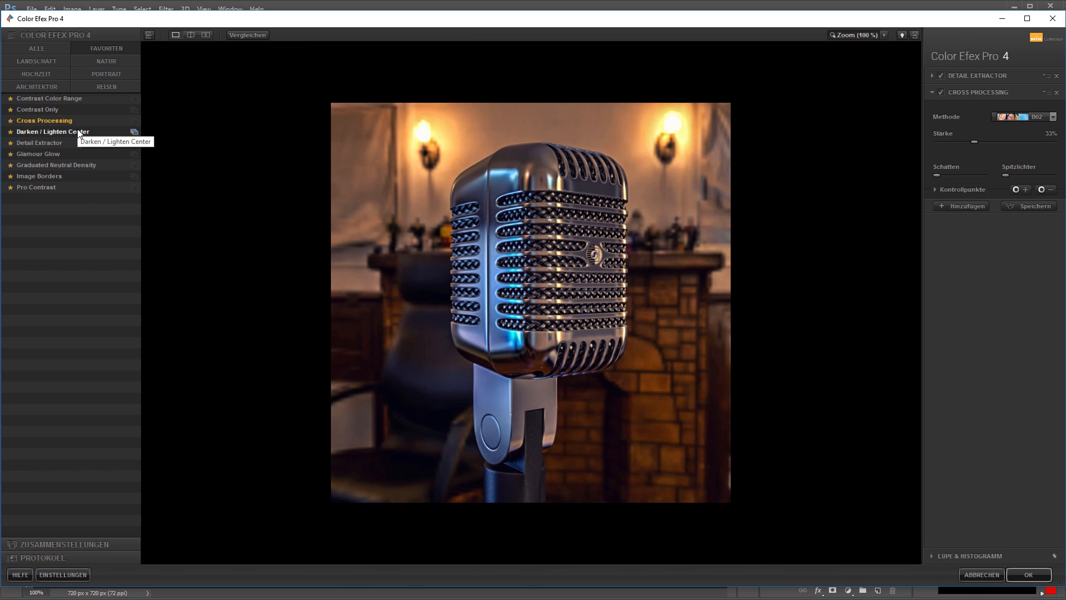
{"action": "left_click", "coordinate": [61, 165]}
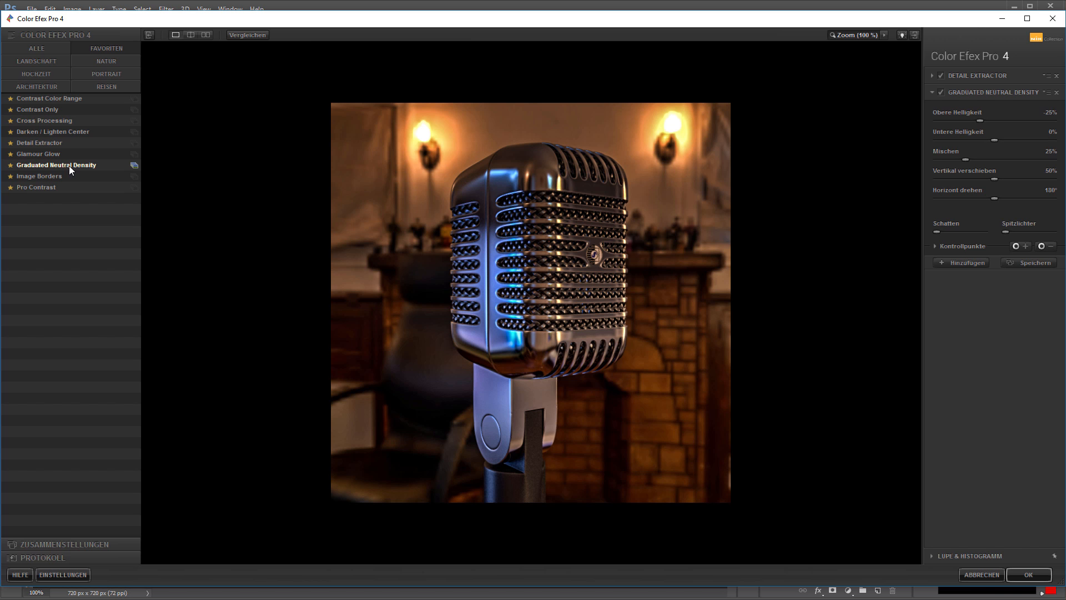
{"action": "left_click", "coordinate": [941, 92]}
{"action": "left_click", "coordinate": [940, 92]}
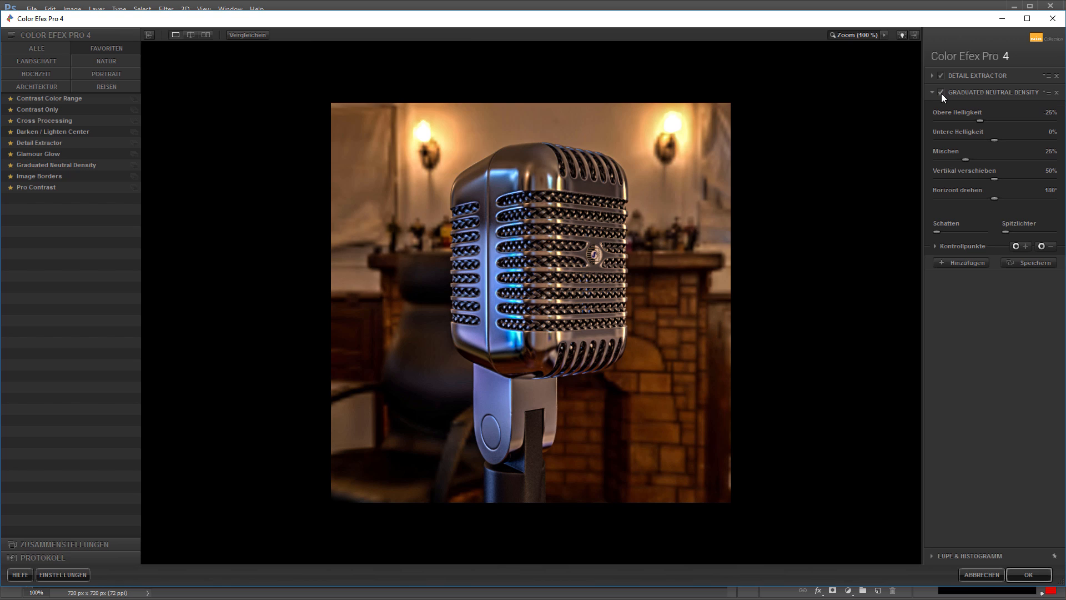
{"action": "left_click", "coordinate": [940, 92]}
{"action": "left_click", "coordinate": [941, 93]}
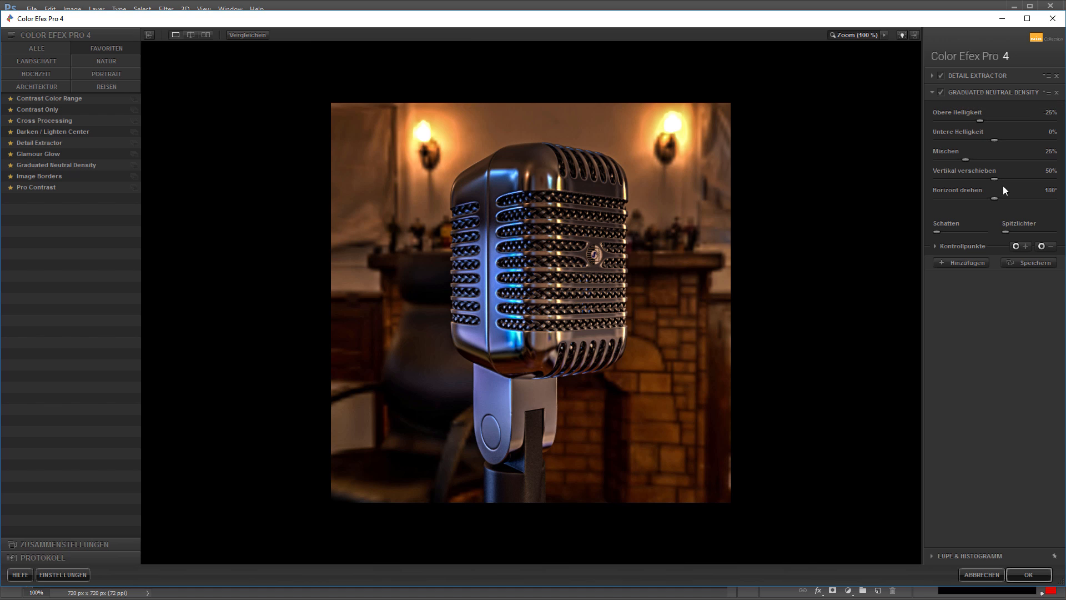
- Set the upper brightness of Graduated Neutral Density to -10% and compare the preview with the filter on and off
{"action": "left_click", "coordinate": [1047, 113]}
{"action": "key", "text": "BackSpace"}
{"action": "type", "text": "-10"}
{"action": "key", "text": "Return"}
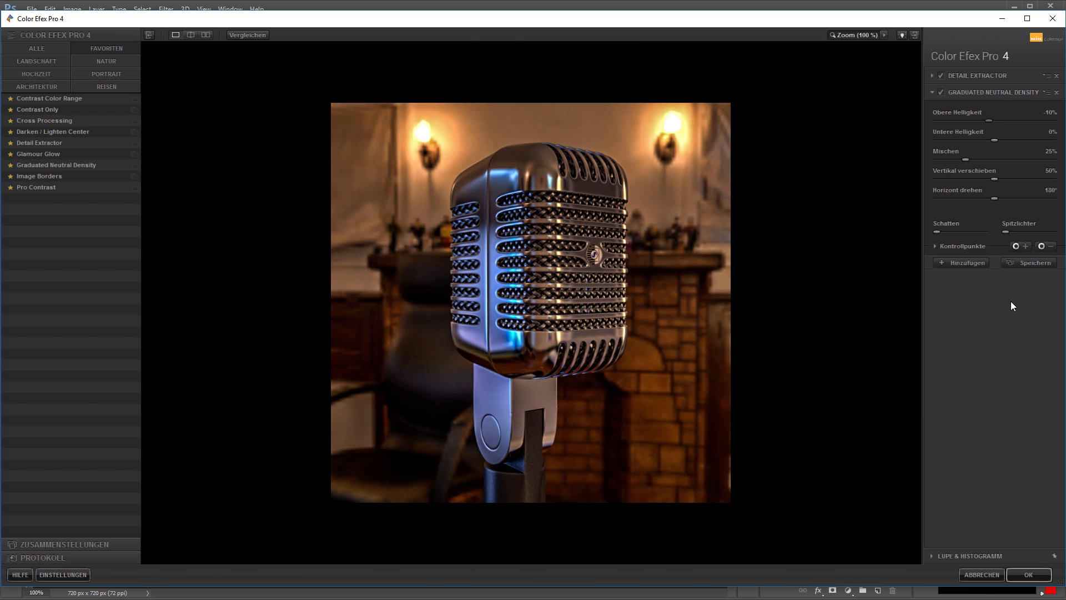
{"action": "left_click", "coordinate": [942, 91]}
{"action": "left_click", "coordinate": [942, 91]}
{"action": "left_click", "coordinate": [942, 90]}
{"action": "left_click", "coordinate": [942, 91]}
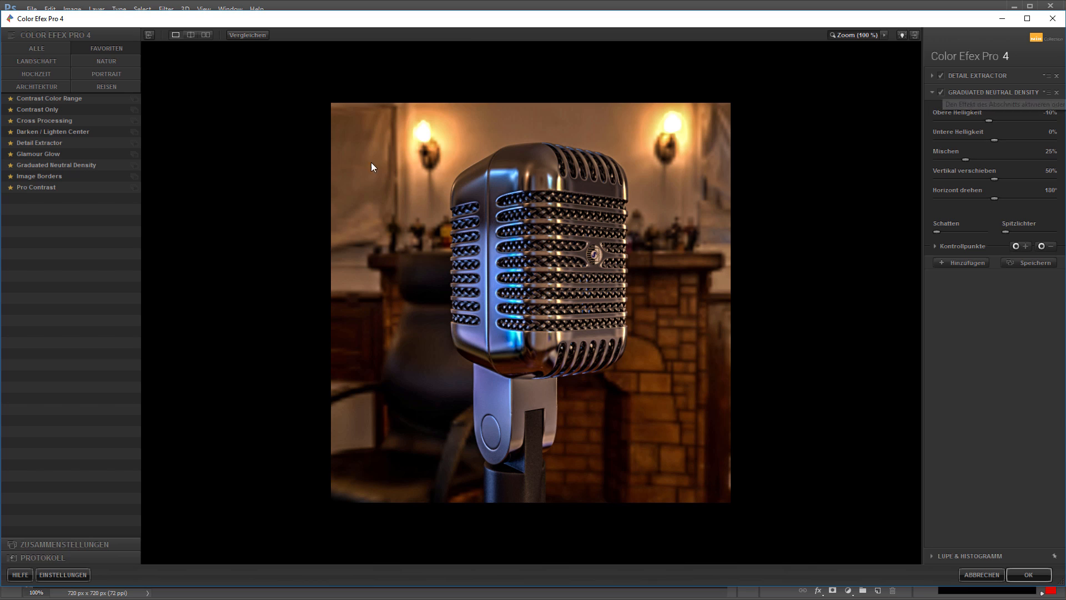
- Add a Pro Contrast filter with contrast correction at 72% and dynamic contrast at 22%
{"action": "left_click", "coordinate": [980, 260]}
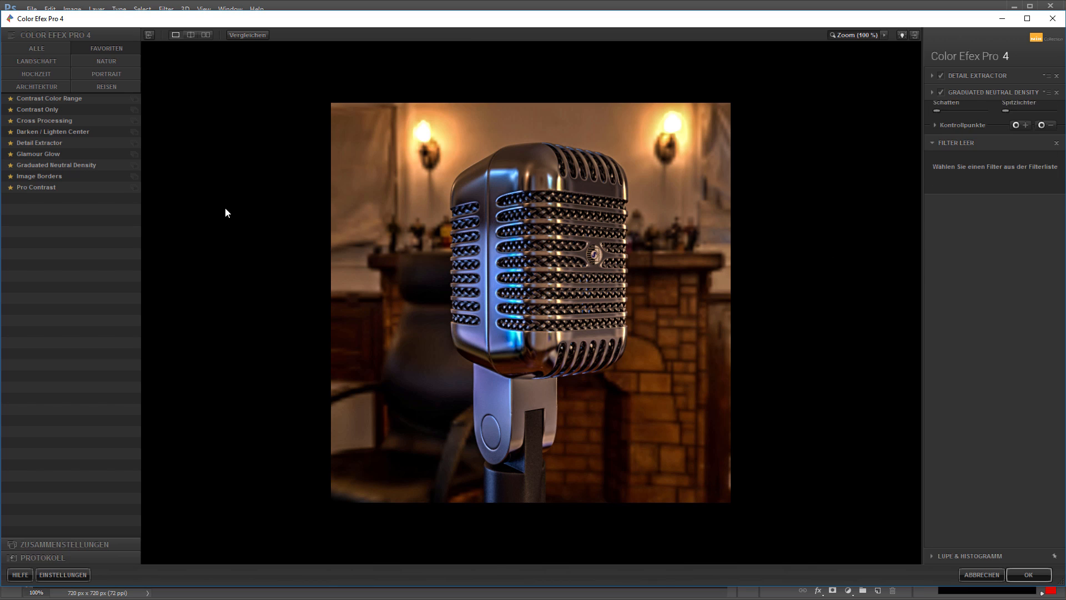
{"action": "left_click", "coordinate": [49, 190]}
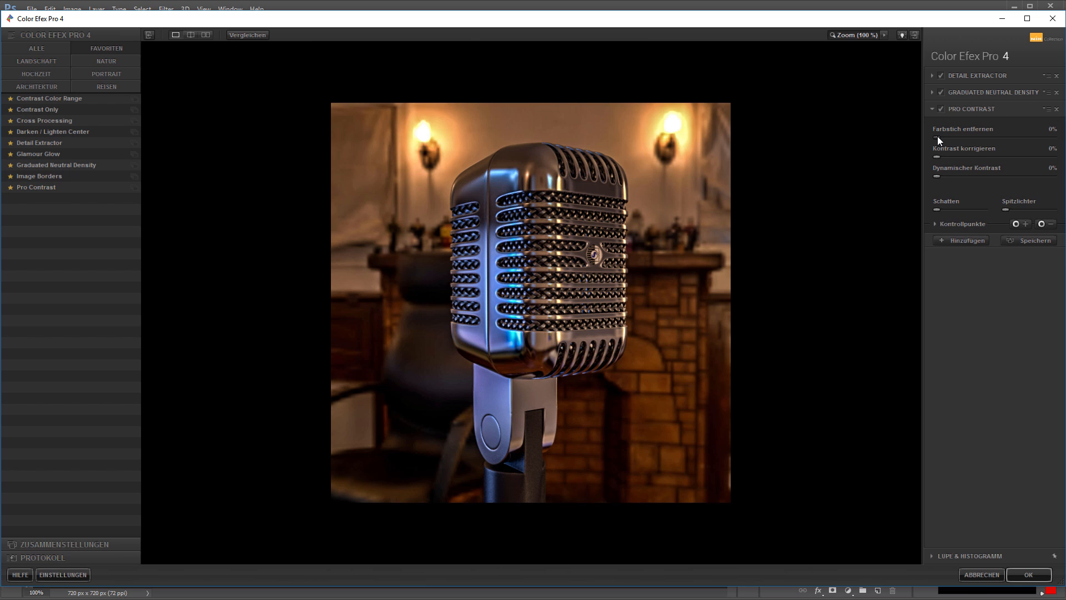
{"action": "left_click_drag", "start_coordinate": [975, 139], "coordinate": [934, 144]}
{"action": "left_click_drag", "start_coordinate": [983, 158], "coordinate": [1020, 161]}
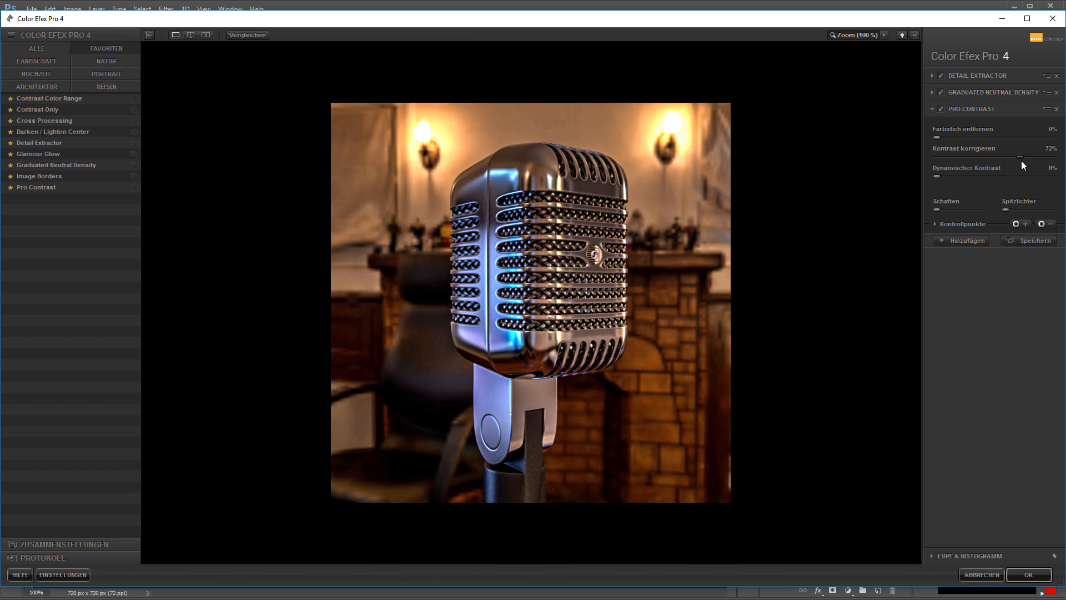
{"action": "left_click_drag", "start_coordinate": [956, 178], "coordinate": [949, 176]}
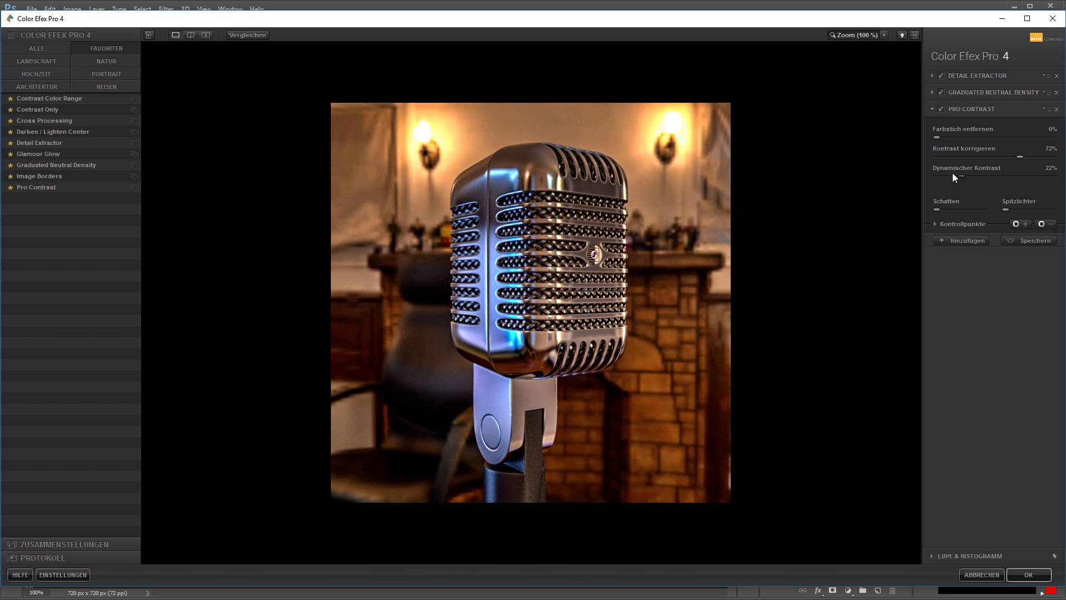
- Add the Darken / Lighten Center filter, compare its effect, and apply the Color Efex Pro 4 filter stack to the layer
{"action": "left_click", "coordinate": [953, 240]}
{"action": "left_click", "coordinate": [50, 133]}
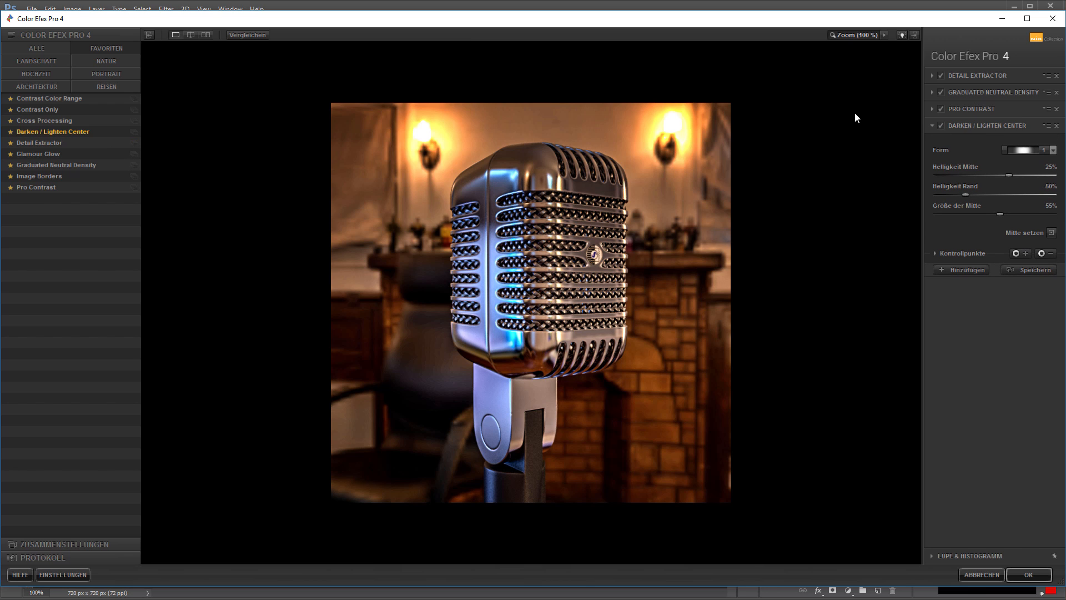
{"action": "left_click", "coordinate": [941, 125]}
{"action": "left_click", "coordinate": [940, 125]}
{"action": "left_click", "coordinate": [1023, 573]}
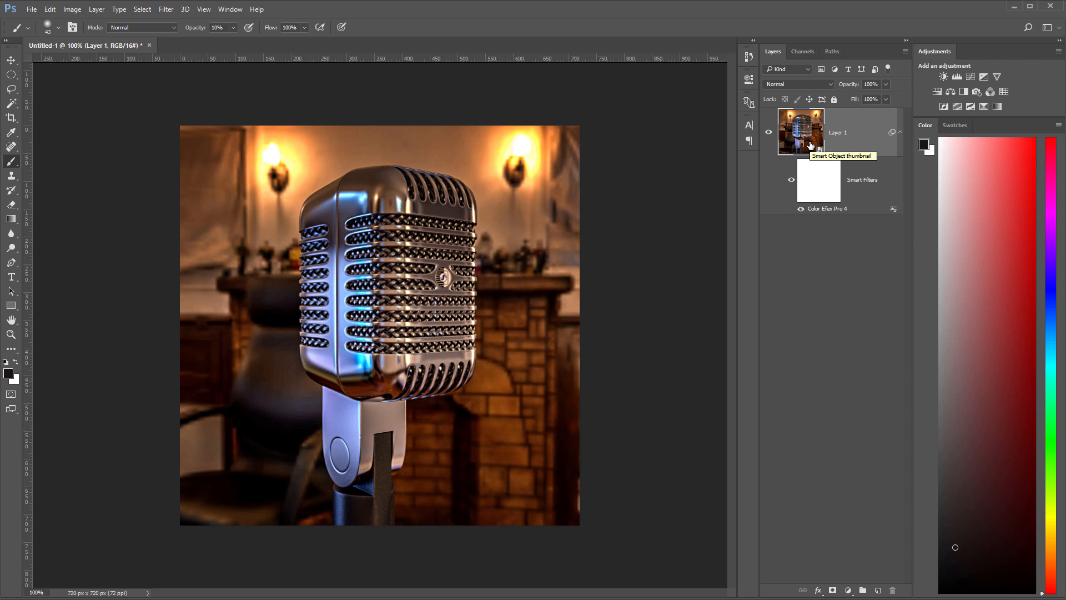
- Duplicate the filtered render layer and convert the copy into a smart object
{"action": "key", "text": "ctrl+j"}
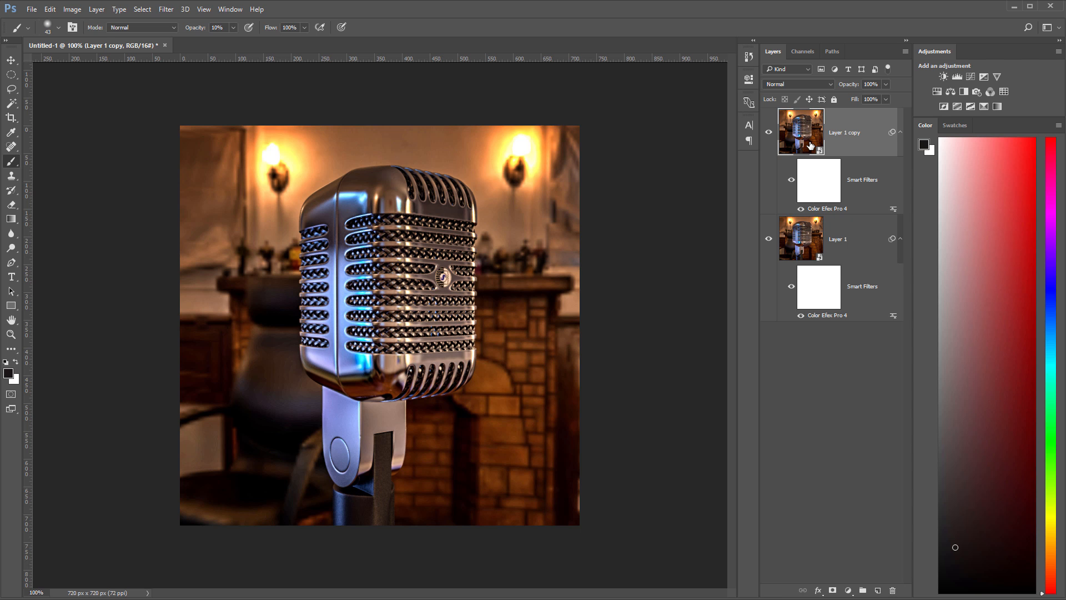
{"action": "key", "text": "F2"}
- Apply Analog Efex Pro 2 to the layer copy with the Klassische Kamera 6 preset
{"action": "left_click", "coordinate": [187, 9]}
{"action": "mouse_move", "coordinate": [164, 10]}
{"action": "mouse_move", "coordinate": [238, 242]}
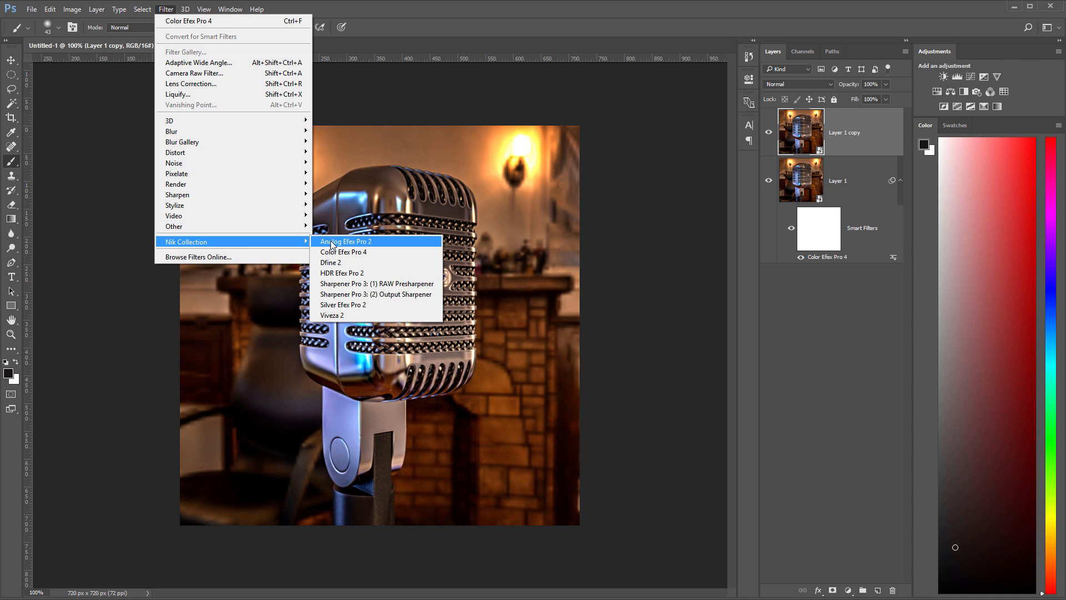
{"action": "left_click", "coordinate": [341, 240]}
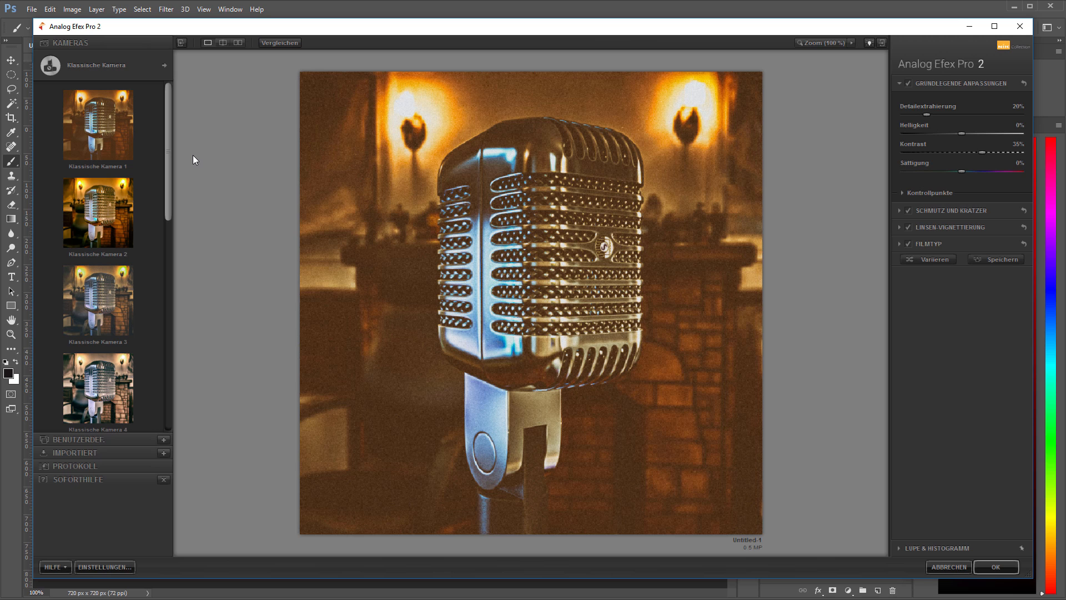
{"action": "left_click_drag", "start_coordinate": [167, 137], "coordinate": [171, 260]}
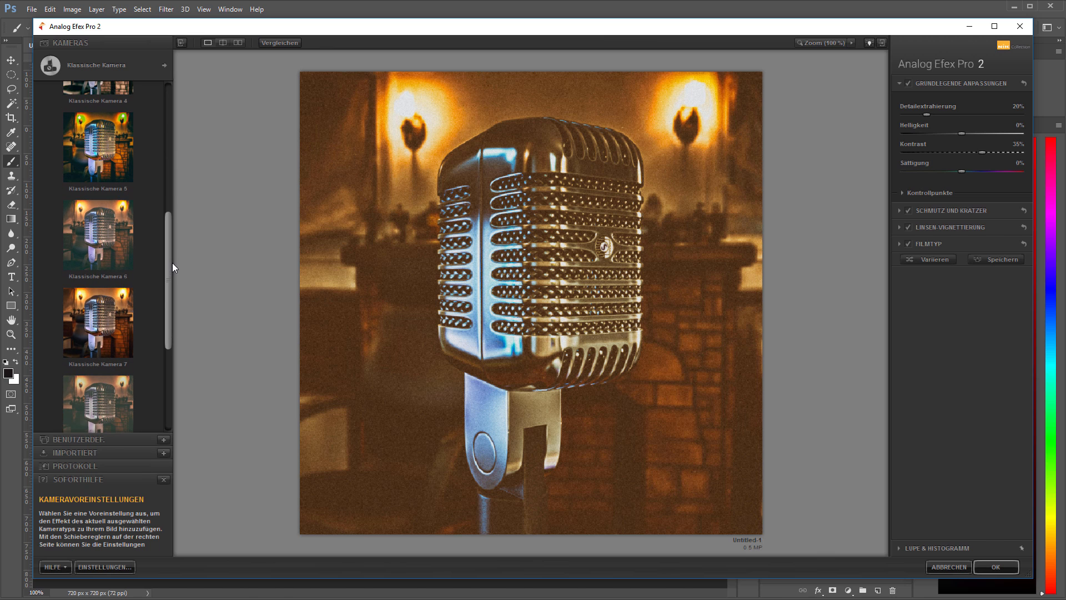
{"action": "left_click", "coordinate": [108, 242]}
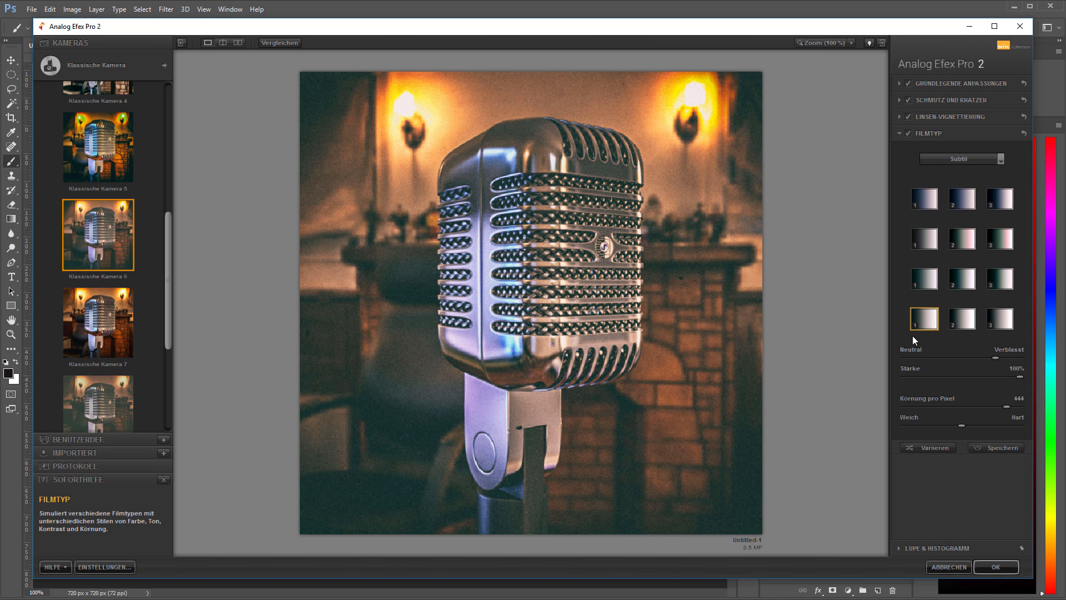
{"action": "left_click", "coordinate": [987, 565]}
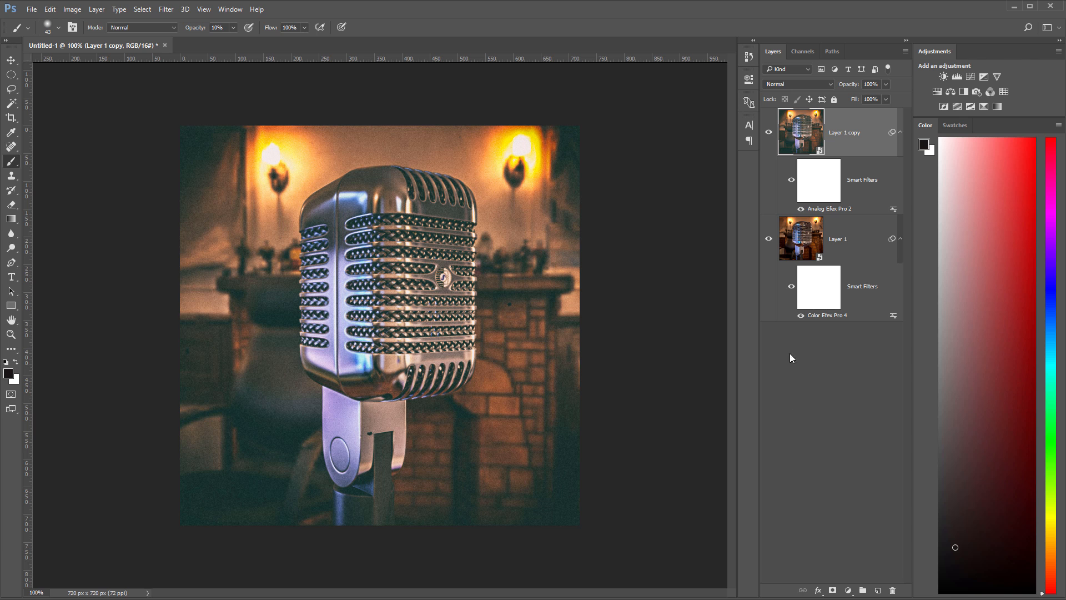
- Toggle the visibility of the Analog Efex layer to compare it with the Color Efex version below
{"action": "left_click", "coordinate": [770, 134]}
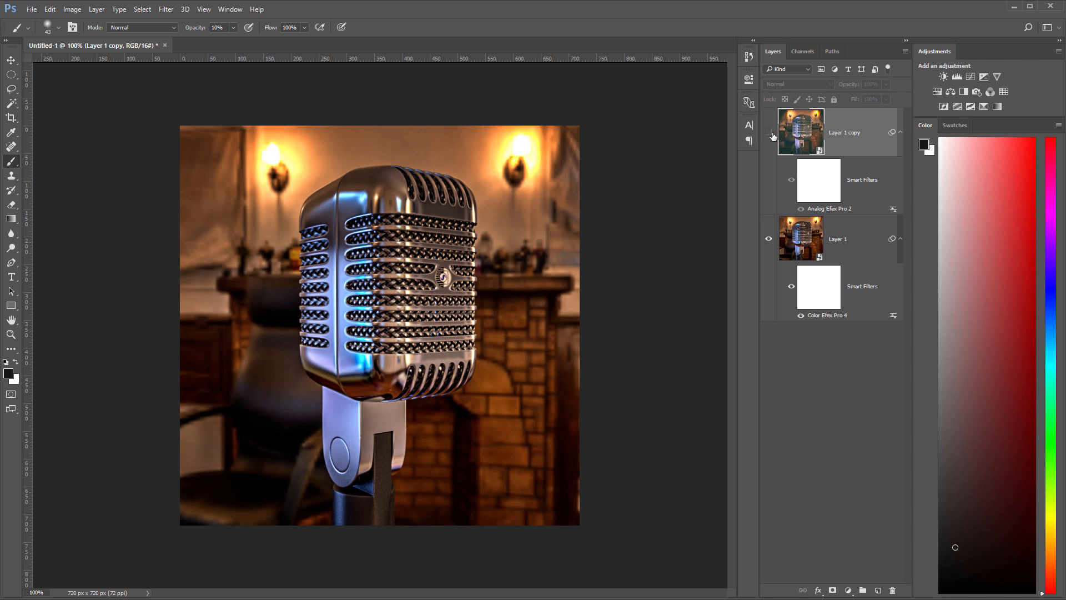
{"action": "left_click", "coordinate": [770, 134]}
{"action": "left_click", "coordinate": [770, 133]}
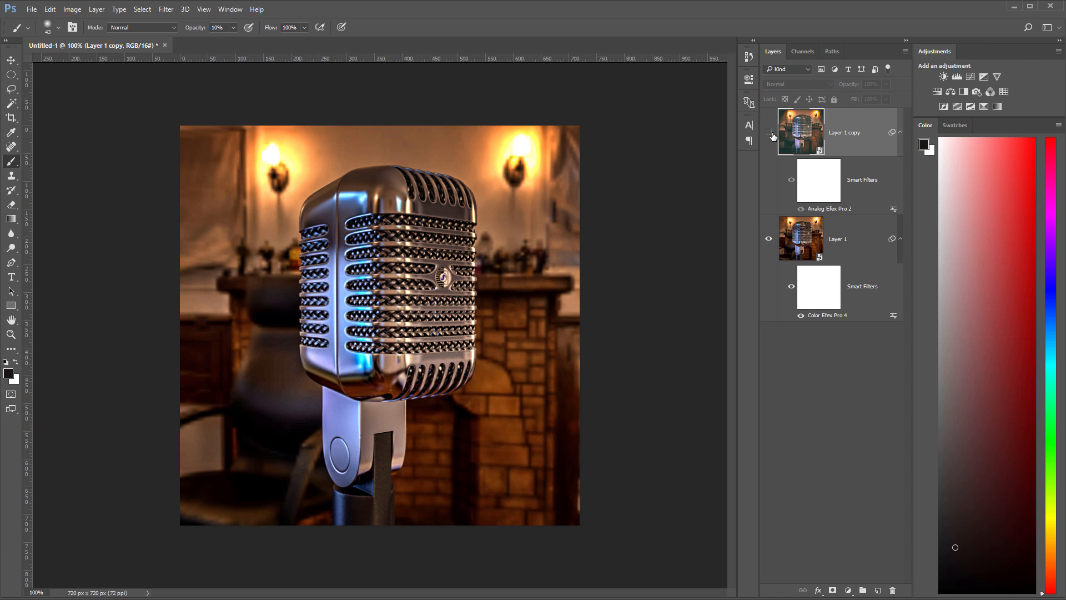